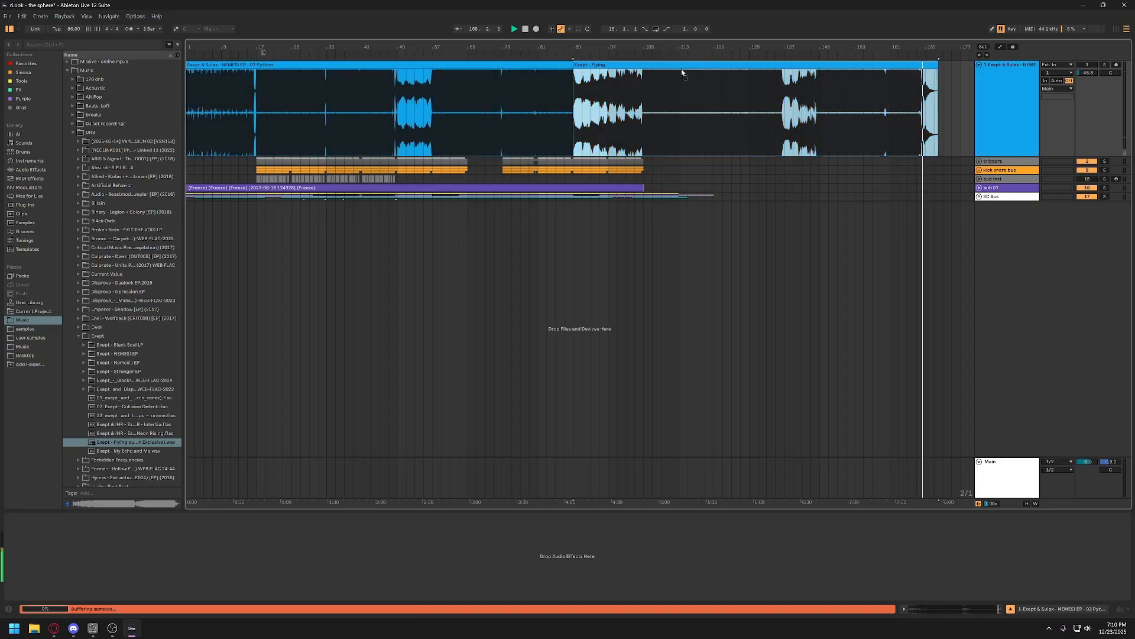
Move the Exept - Flying reference clip to bar 1 and delete the leftover piece of the other Exept clip after it
left_click_drag(682, 74, 353, 75)
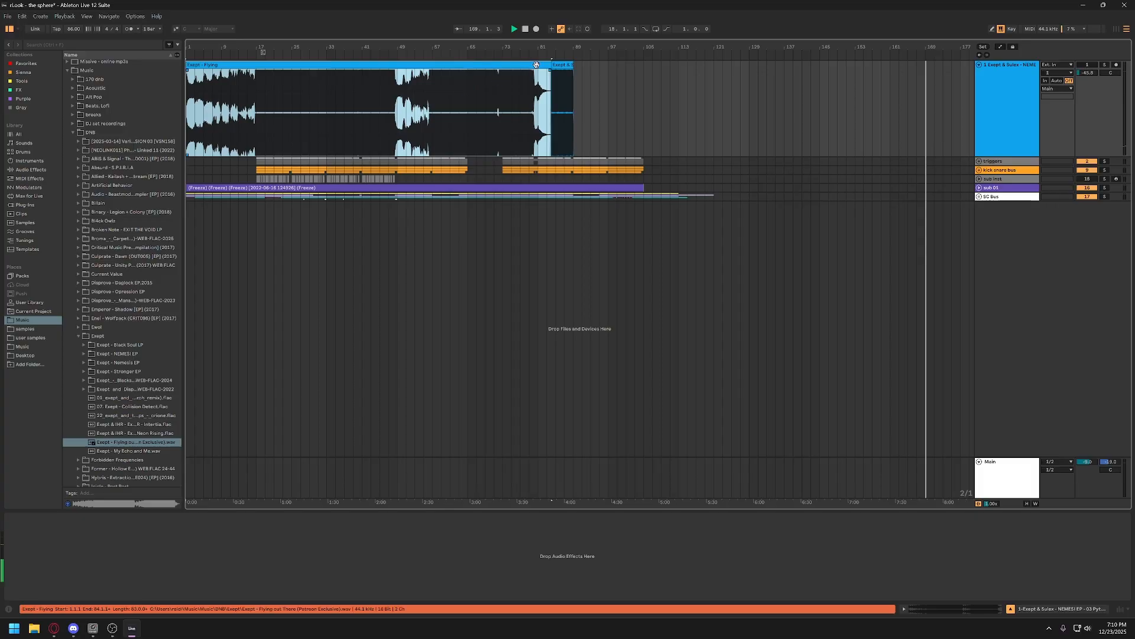
left_click(565, 66)
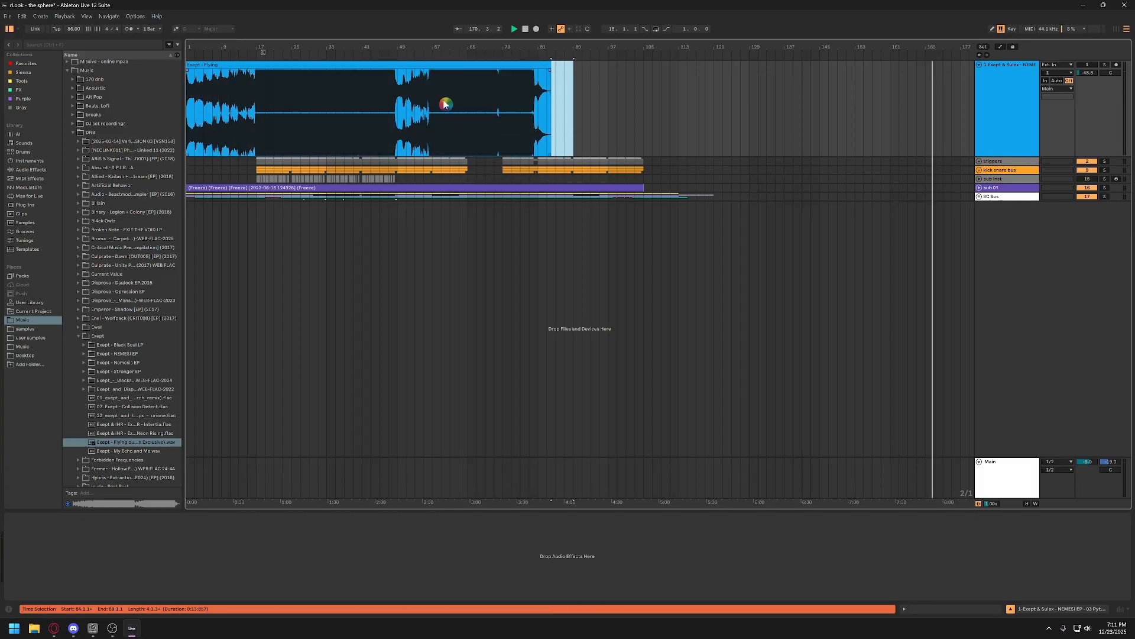
left_click_drag(212, 64, 221, 62)
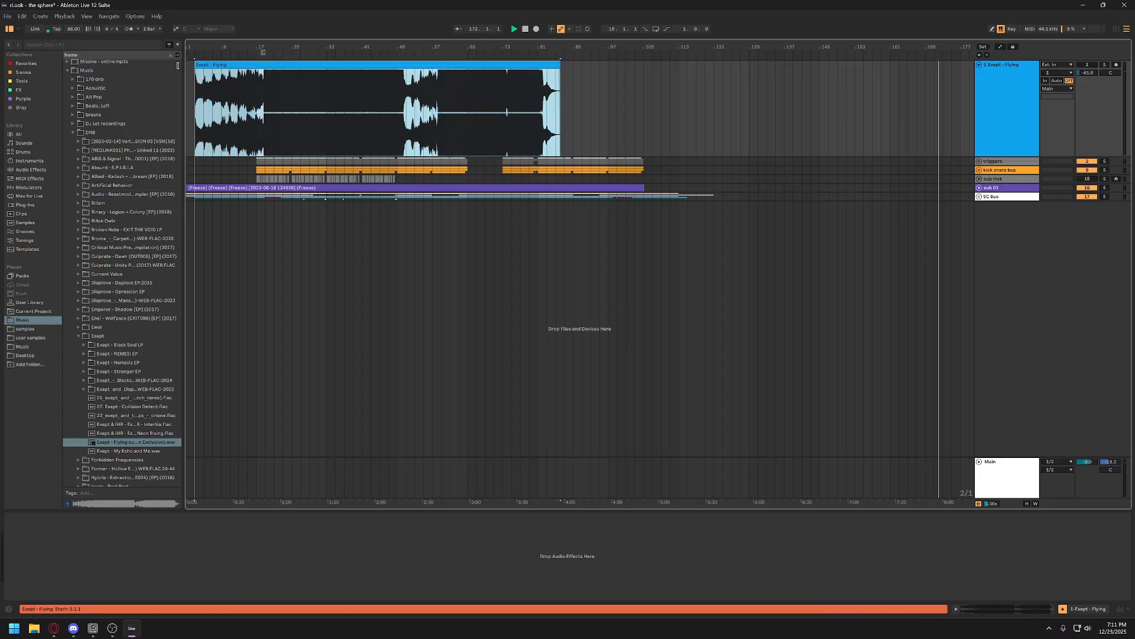
left_click_drag(328, 64, 319, 66)
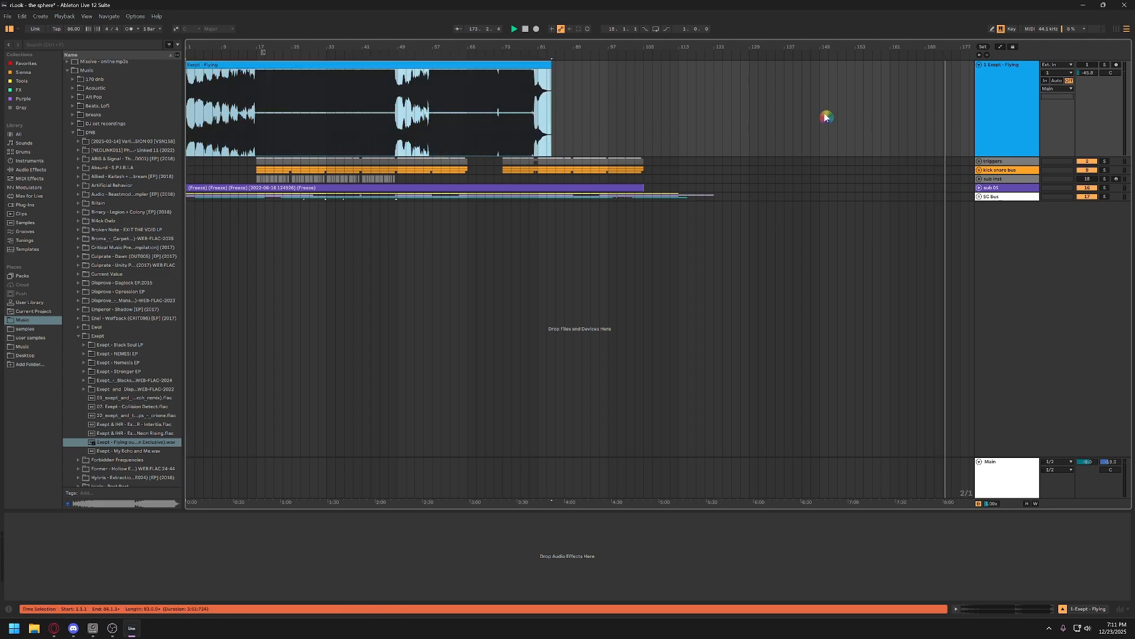
Reduce the height of the Exept - Flying reference track and stop playback
left_click(1005, 124)
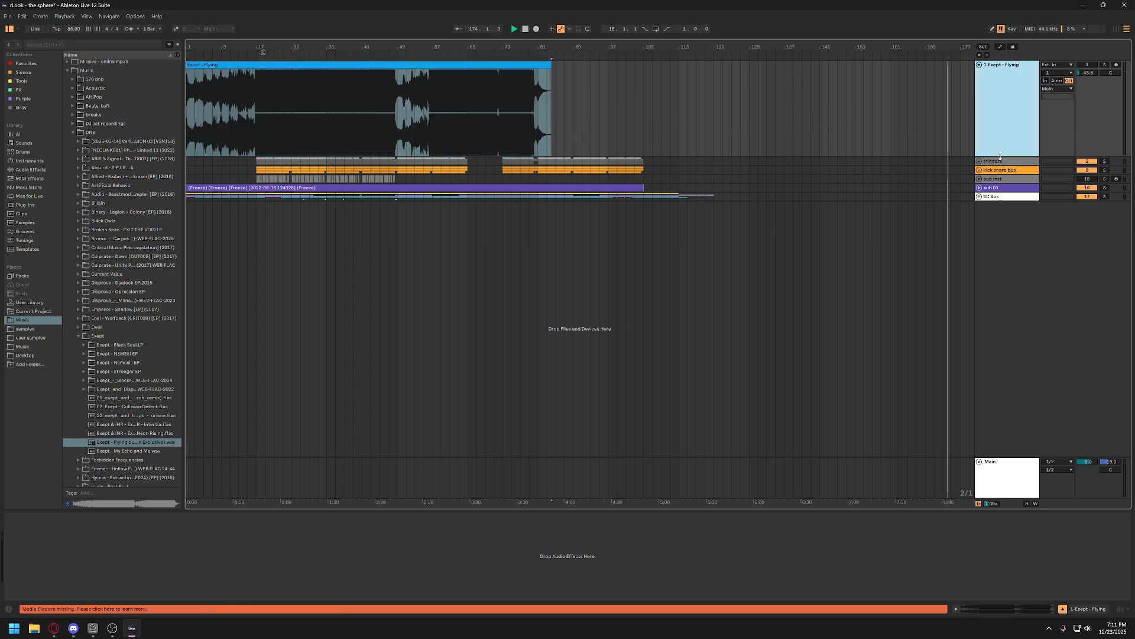
left_click_drag(1000, 155, 992, 81)
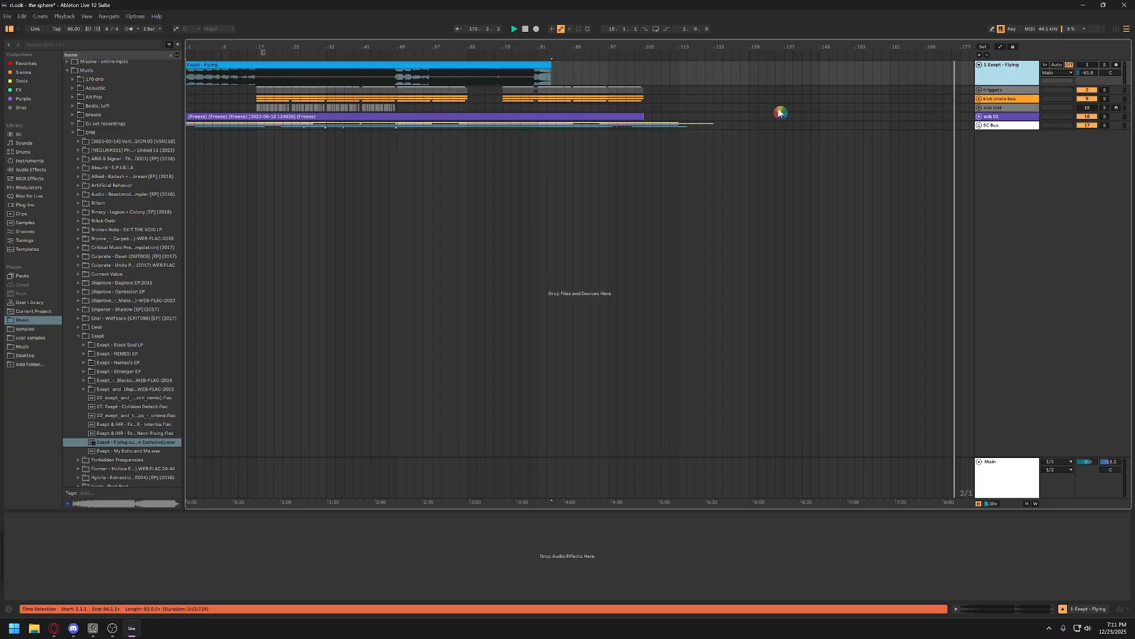
left_click(526, 29)
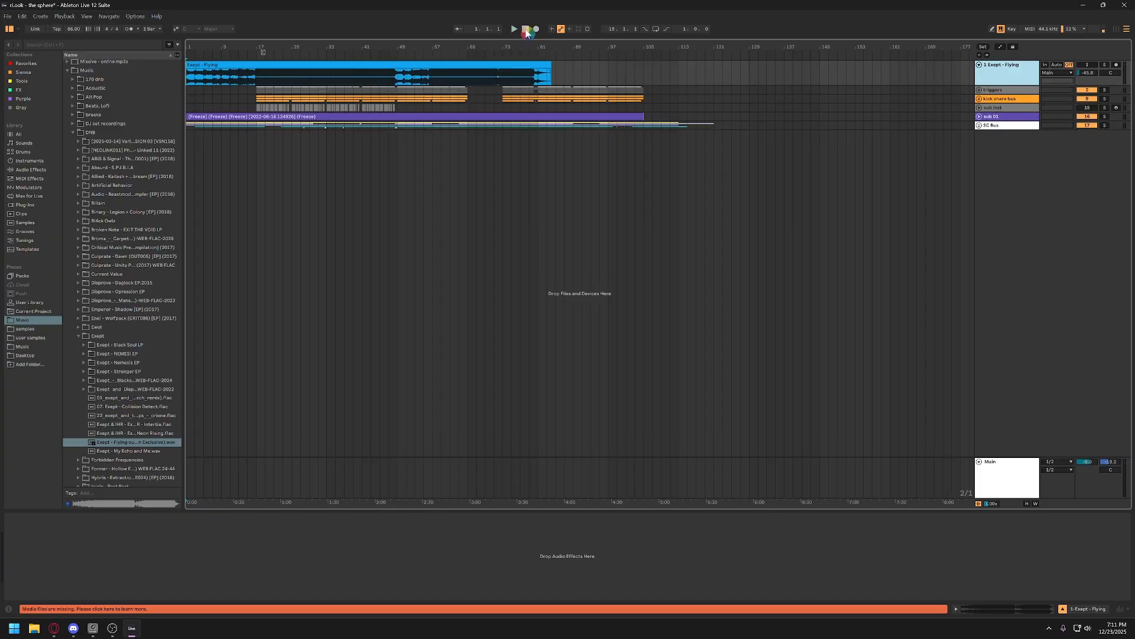
Unfold the tracks from kick snare bus through SC Bus together, leaving the triggers track folded
left_click(1004, 74)
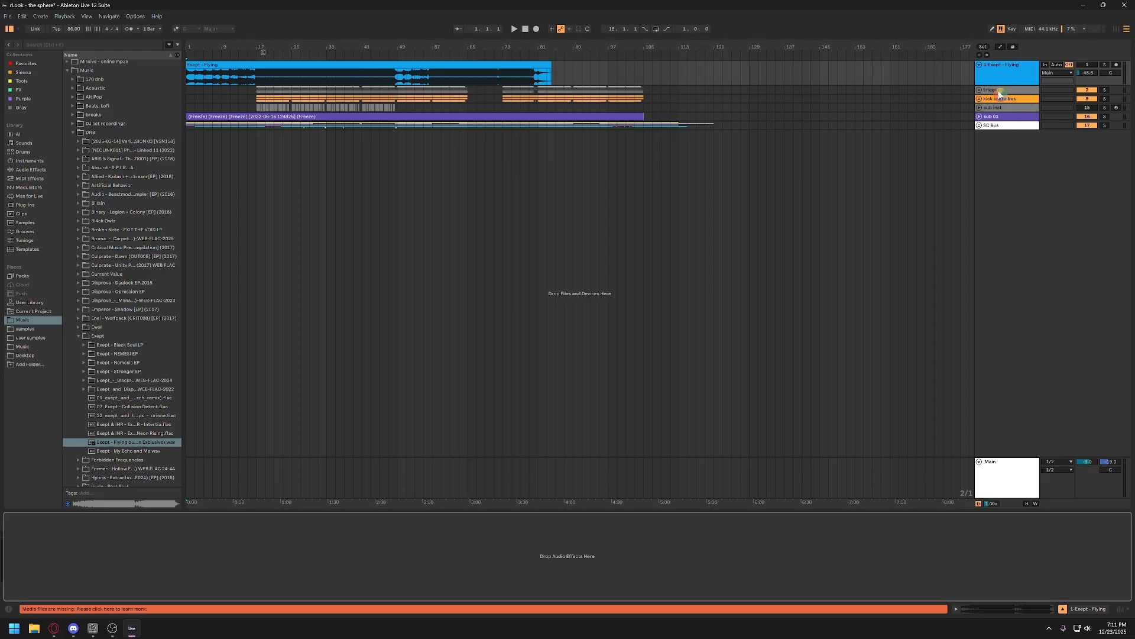
left_click(997, 99)
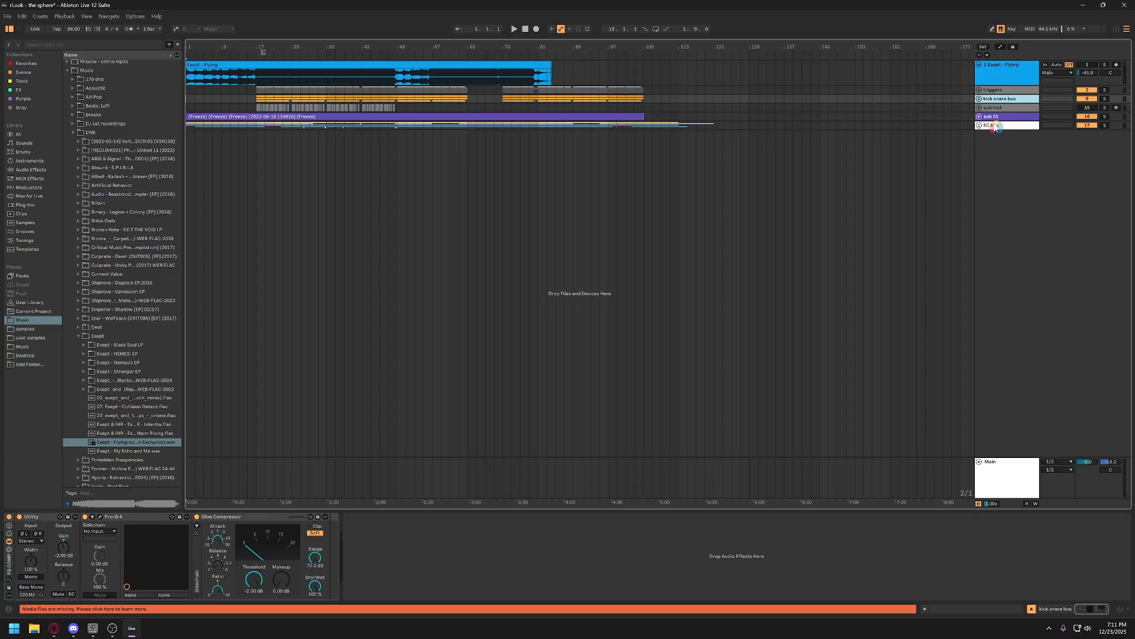
left_click(996, 126, "shift")
left_click(979, 99, "alt")
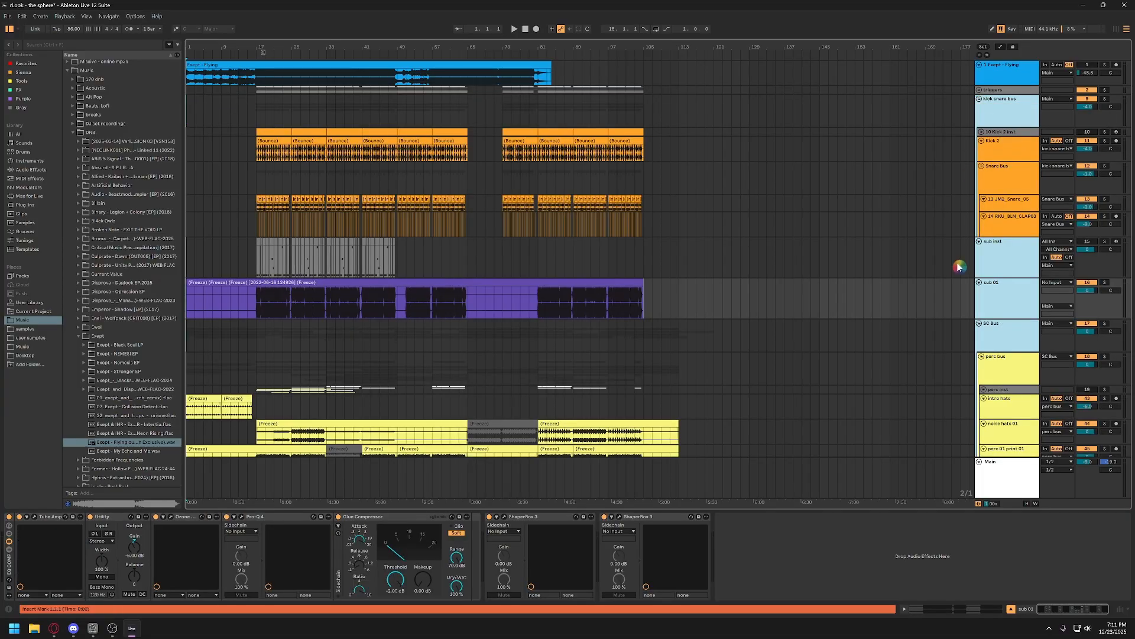
Show the Main track's device chain, then hide the browser and slightly reduce the Main track's height
left_click(996, 468)
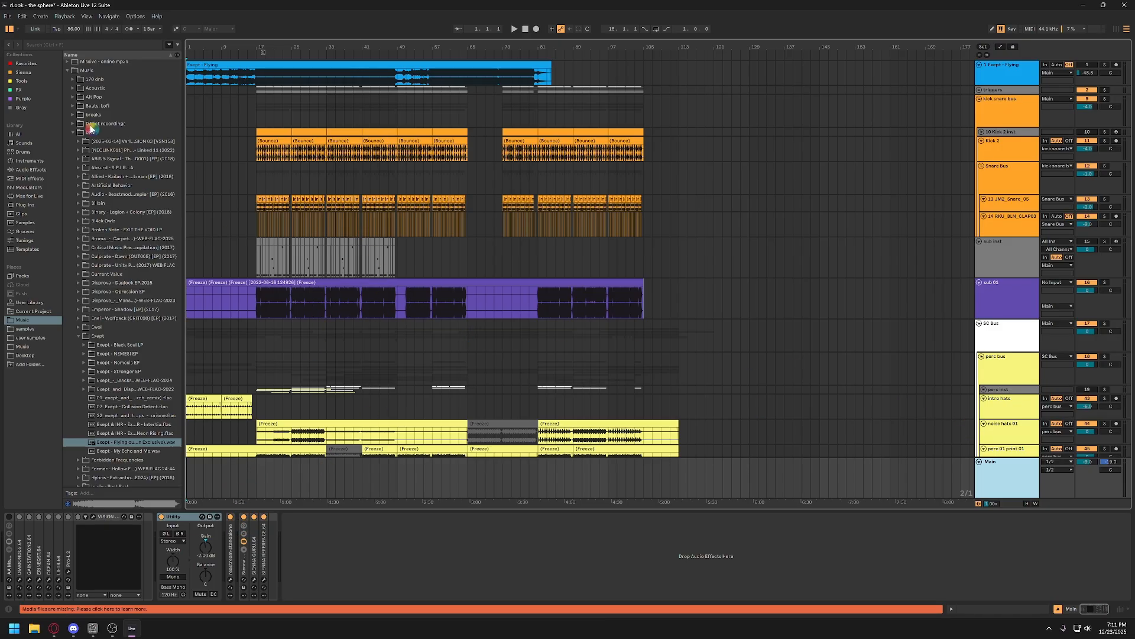
left_click(9, 31)
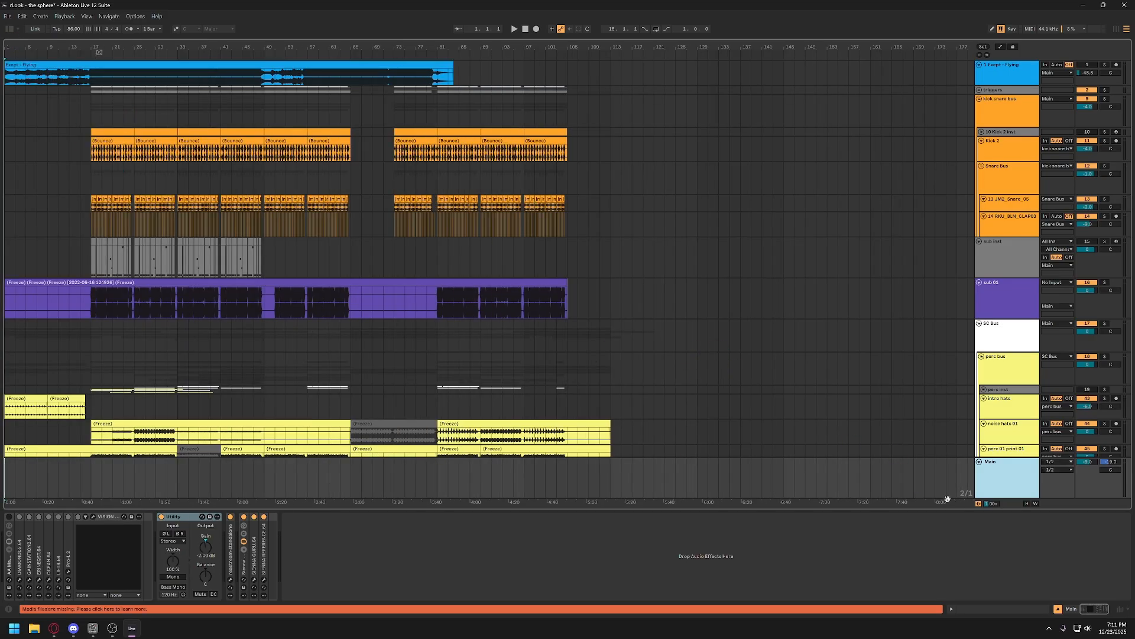
left_click_drag(995, 462, 993, 469)
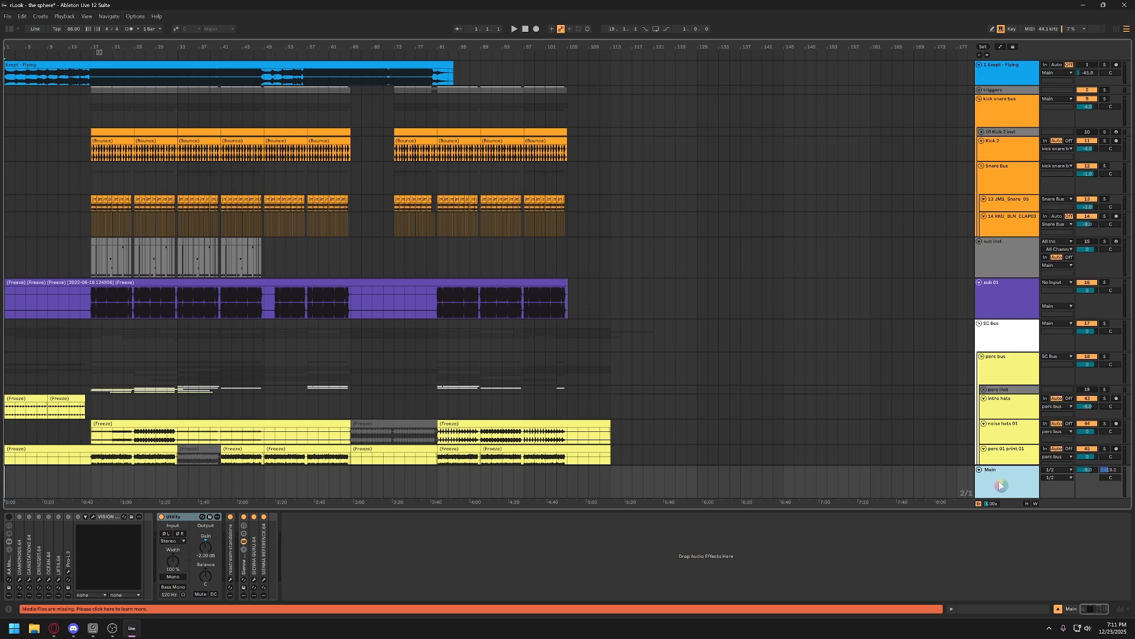
Switch on the first device rack on the Main track and select the Utility device after it
left_click(9, 516)
left_click(9, 571)
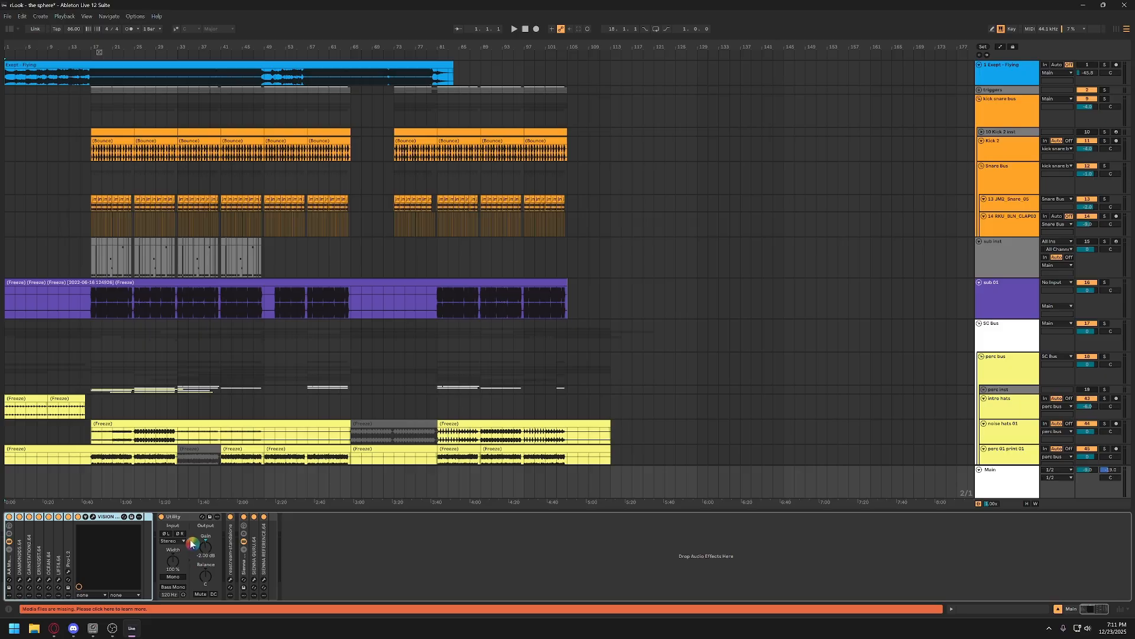
key("ctrl")
left_click(191, 521)
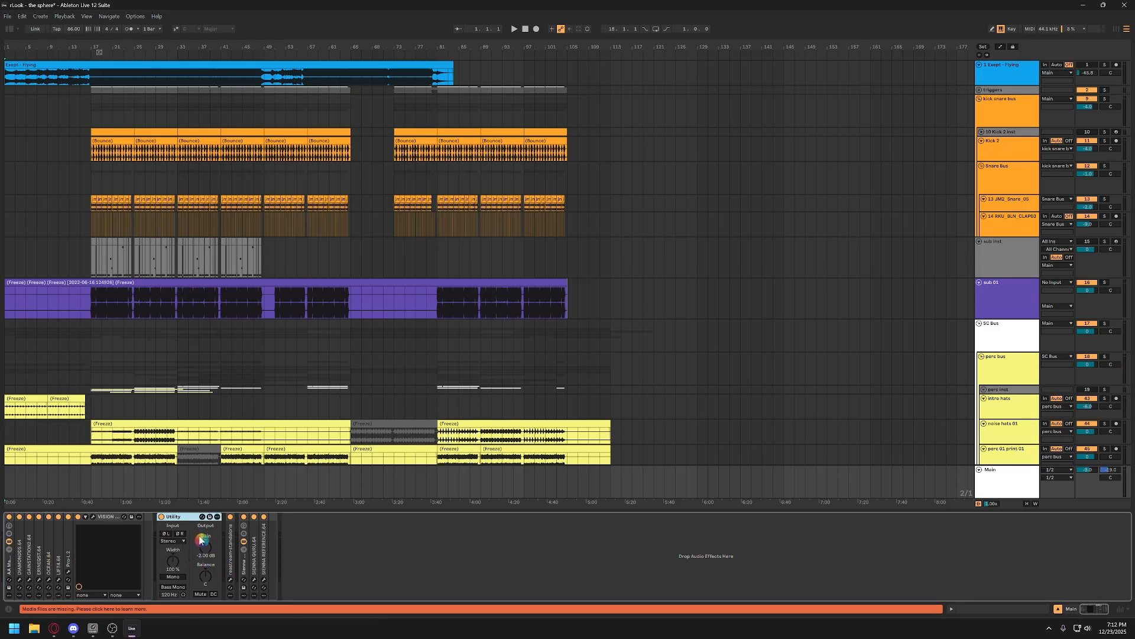
Check the reastream-standalone settings on the Main track, close its window and point out the Sienna rack
left_click(231, 574)
left_click(232, 581)
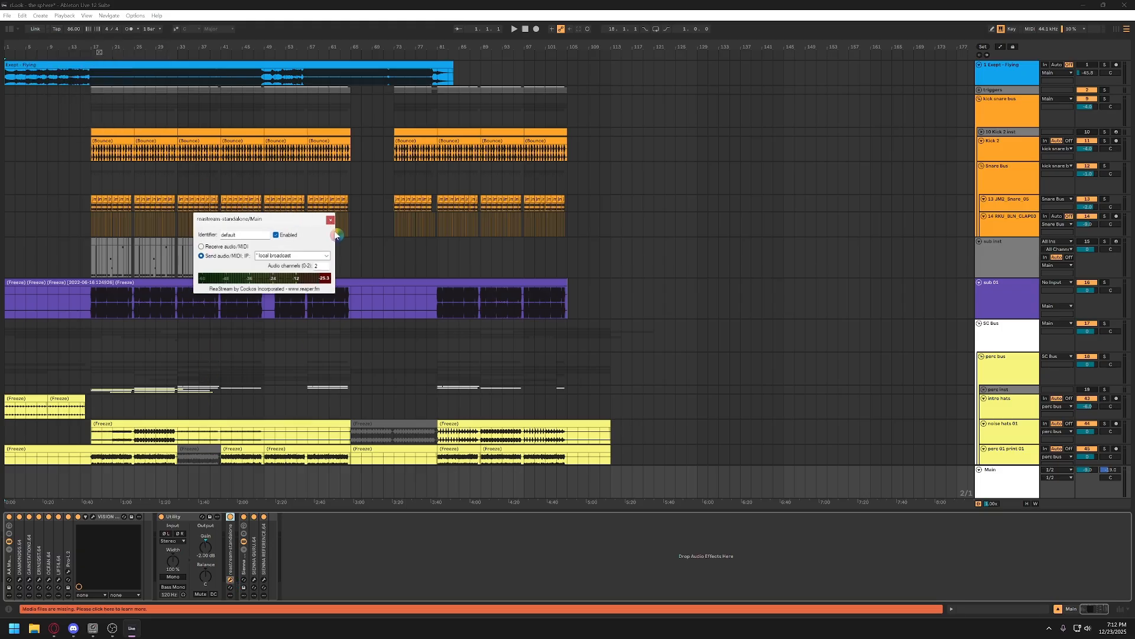
left_click(331, 221)
left_click(245, 569)
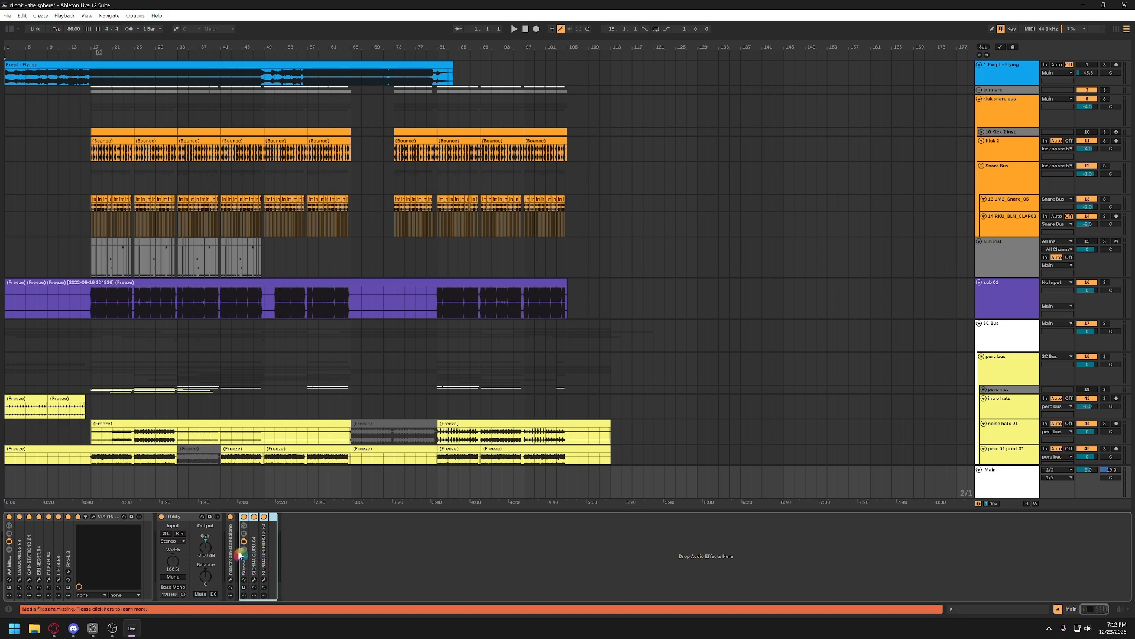
left_click(475, 552)
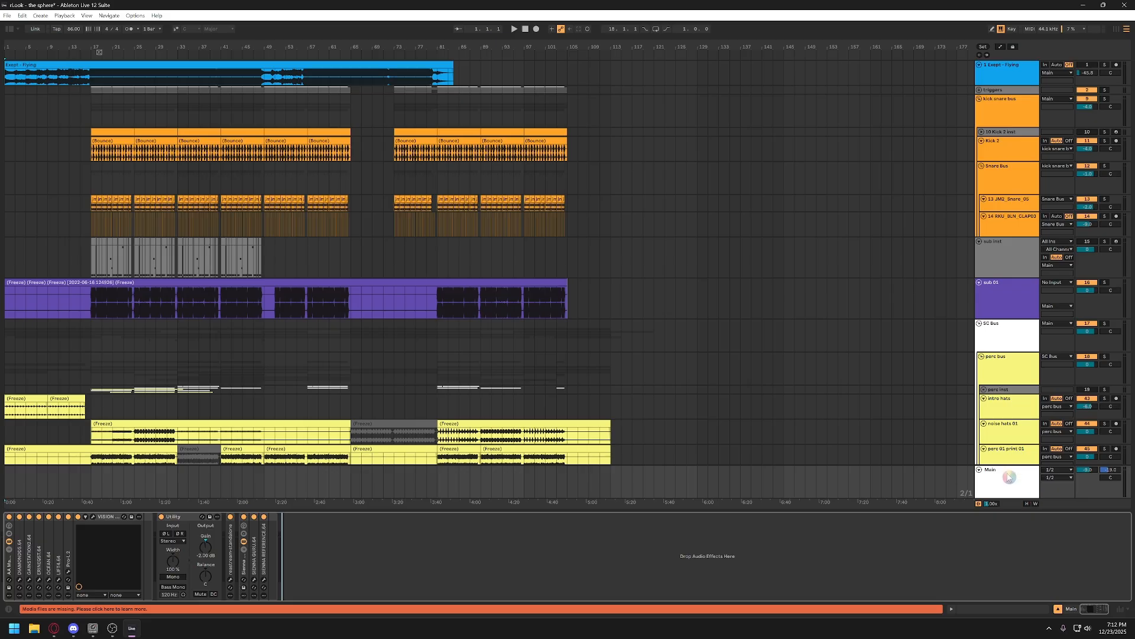
View the VISION 4X analyzer on the Main track and close its window
left_click(1025, 474)
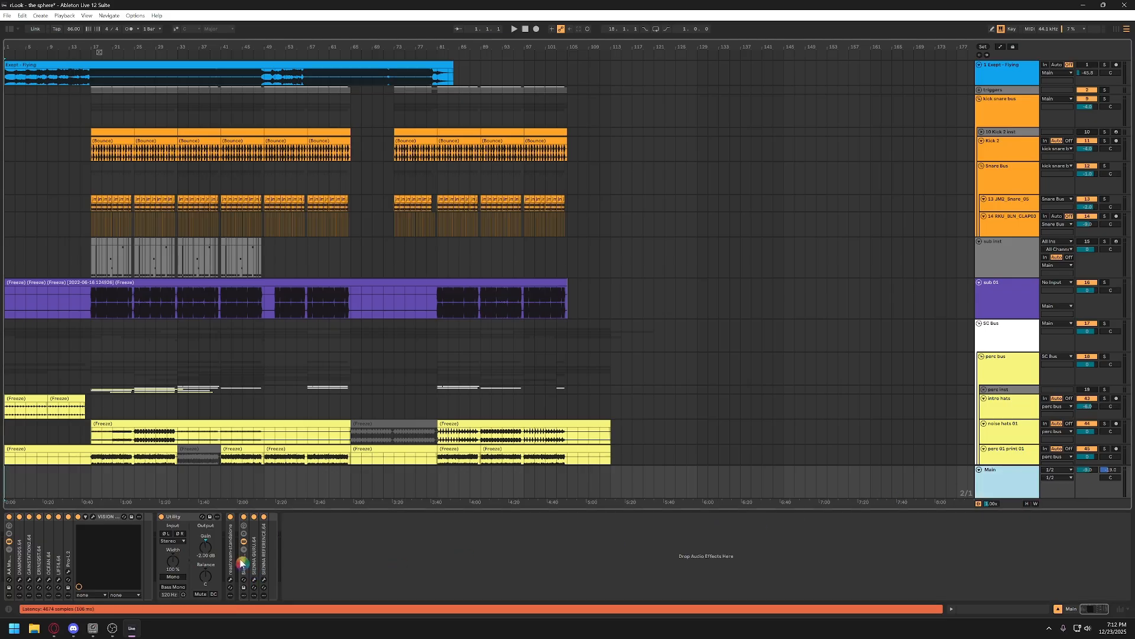
left_click(94, 520)
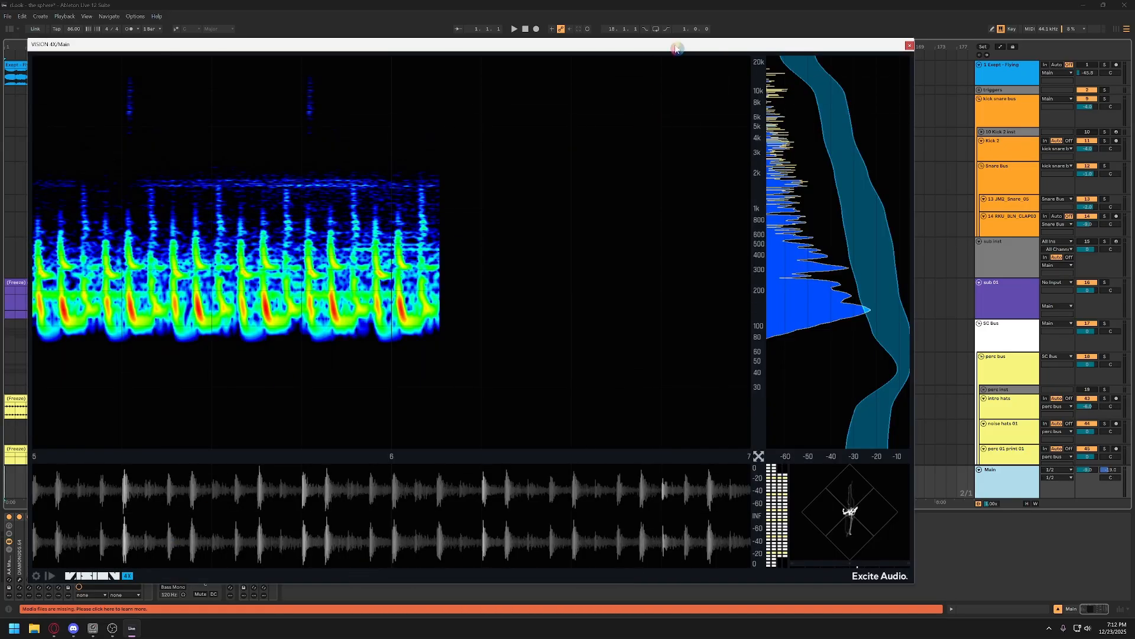
left_click_drag(711, 48, 747, 35)
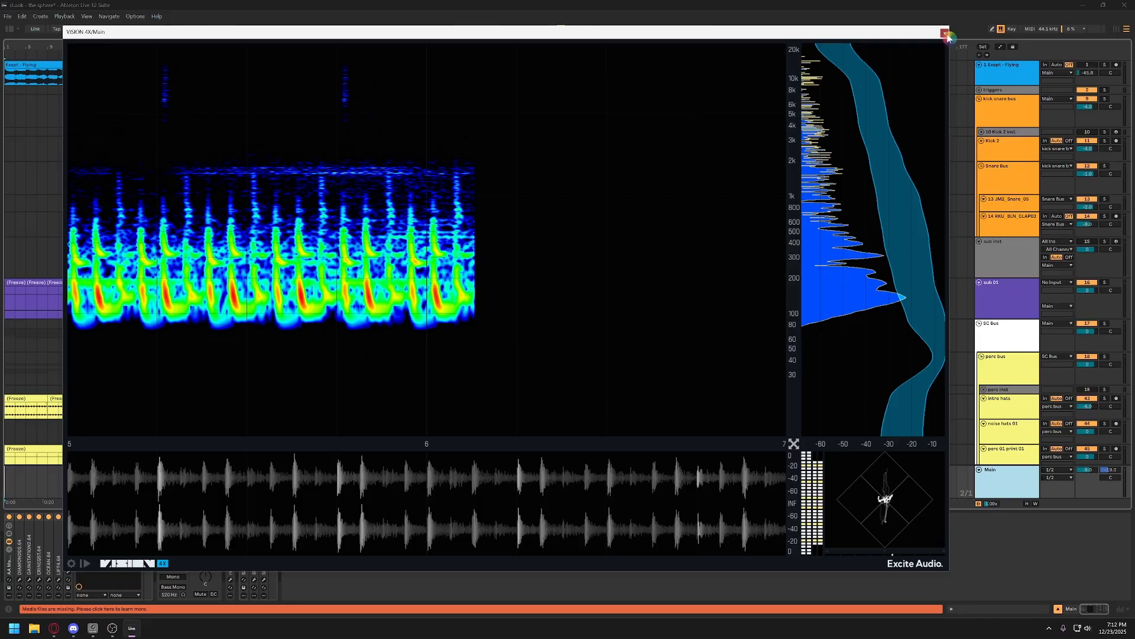
left_click(945, 34)
Inspect the SC Bus device chain, play the arrangement from the start and return to the Main track's devices
left_click(1005, 340)
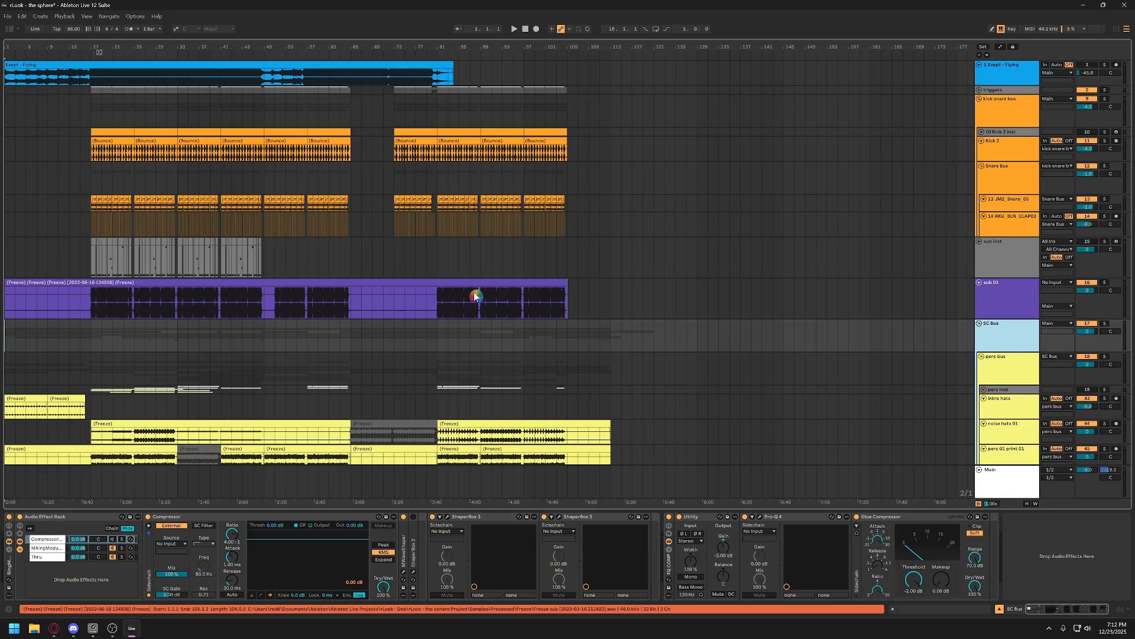
key("space")
left_click(993, 476)
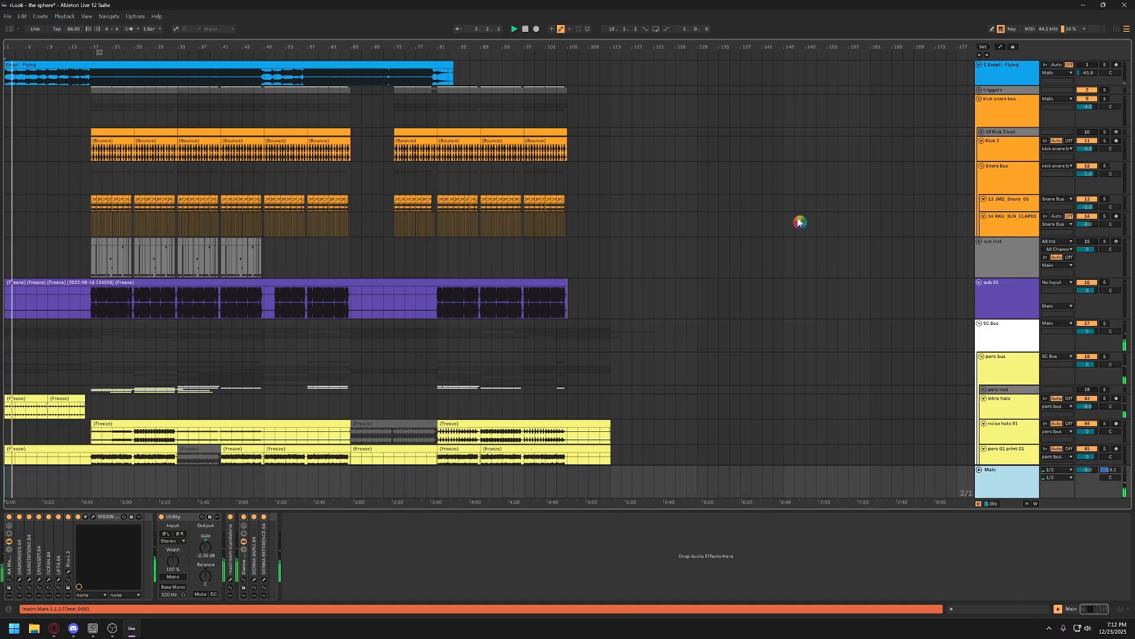
Look through the whole arrangement during playback, from the drums and sub down to the percussion, atmosphere, sfx, riser and synth tracks
scroll(790, 338, "down", 2)
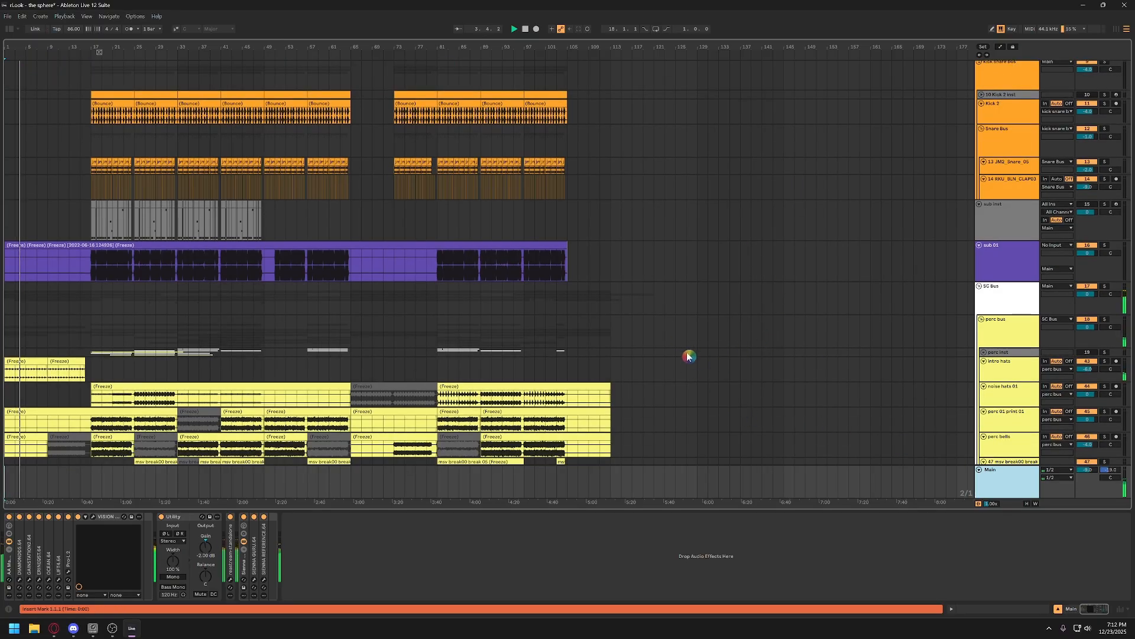
scroll(418, 255, "up", 2)
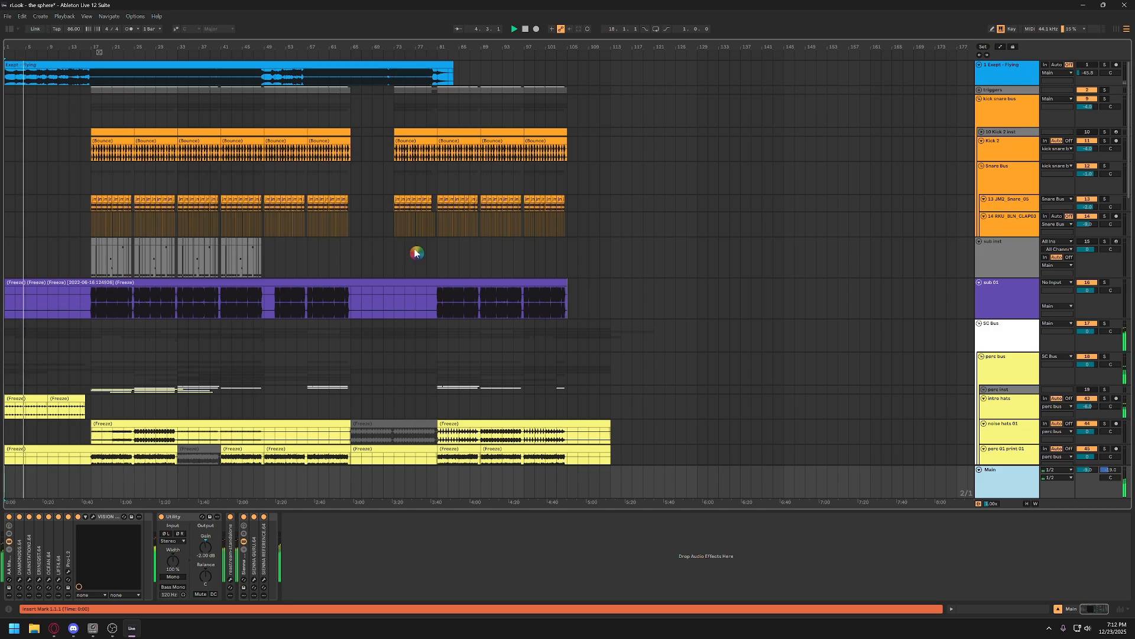
scroll(414, 251, "down", 4)
scroll(377, 277, "down", 8)
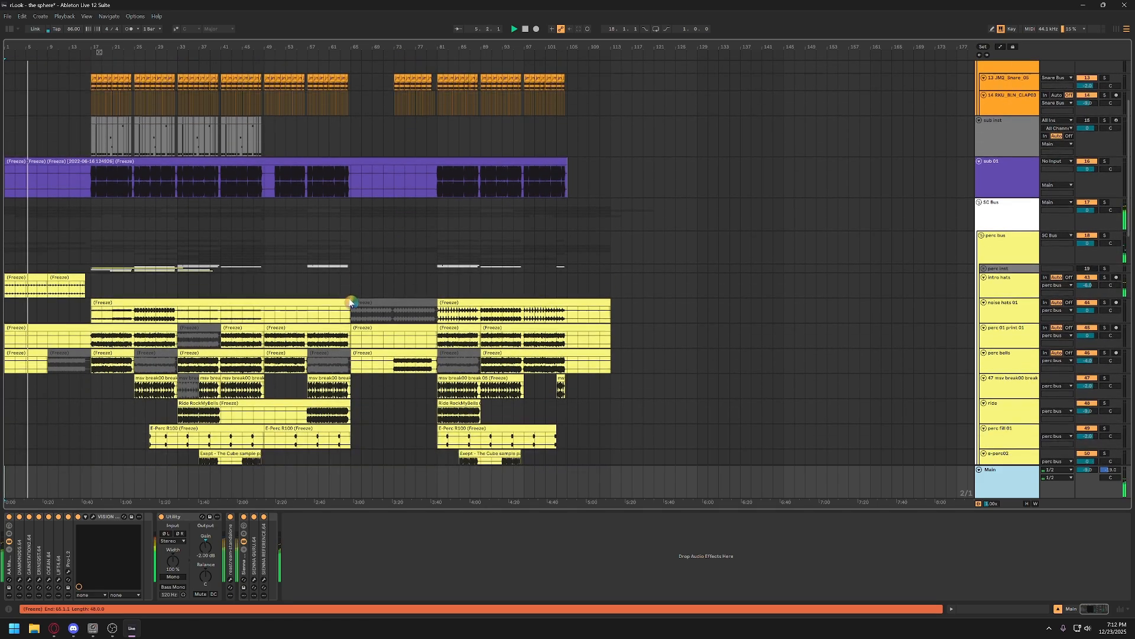
scroll(349, 303, "down", 7)
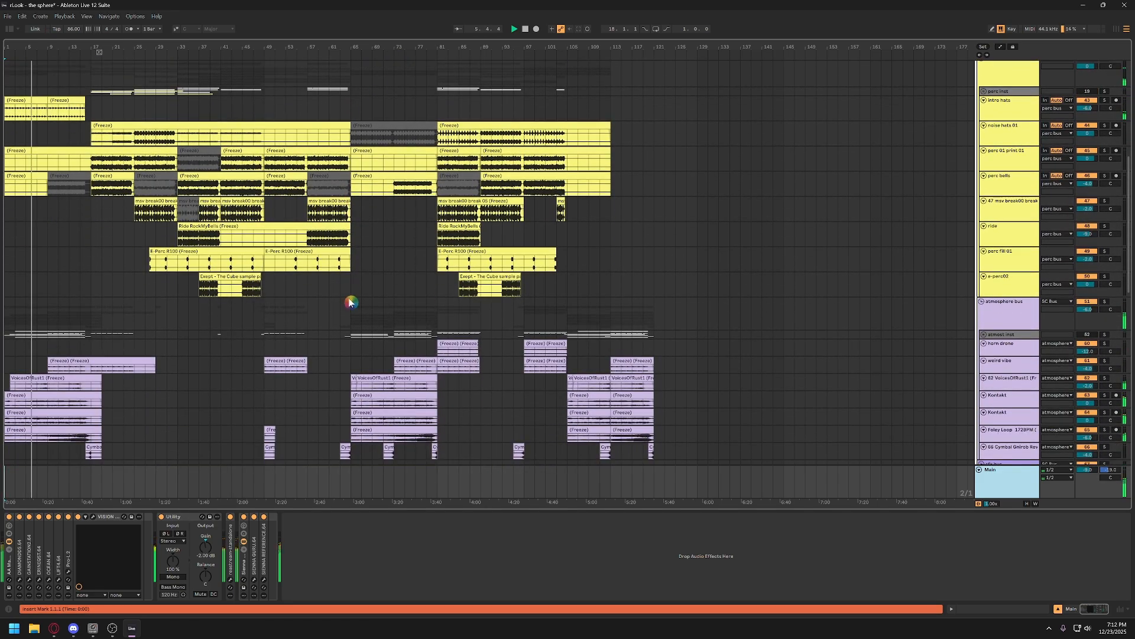
scroll(349, 303, "down", 2)
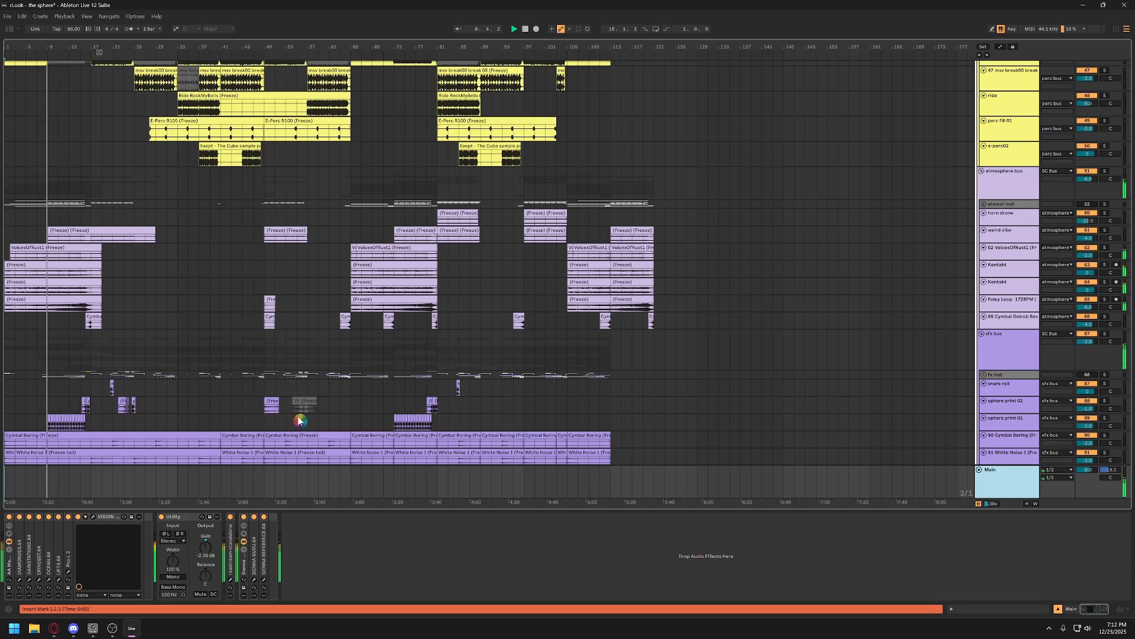
scroll(300, 421, "down", 3)
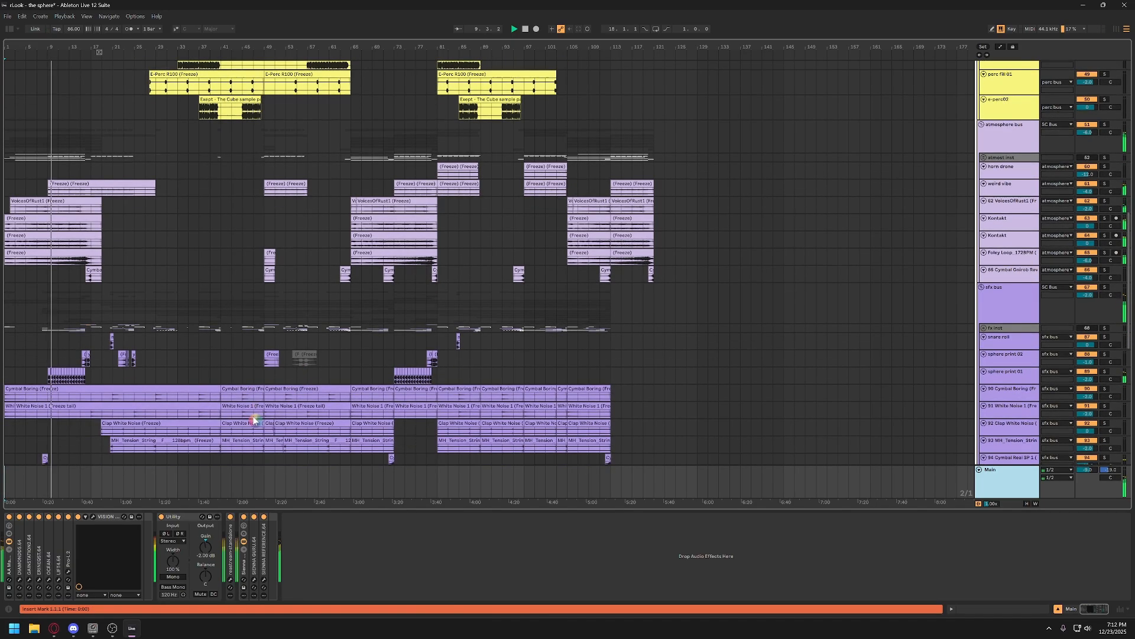
scroll(254, 421, "down", 9)
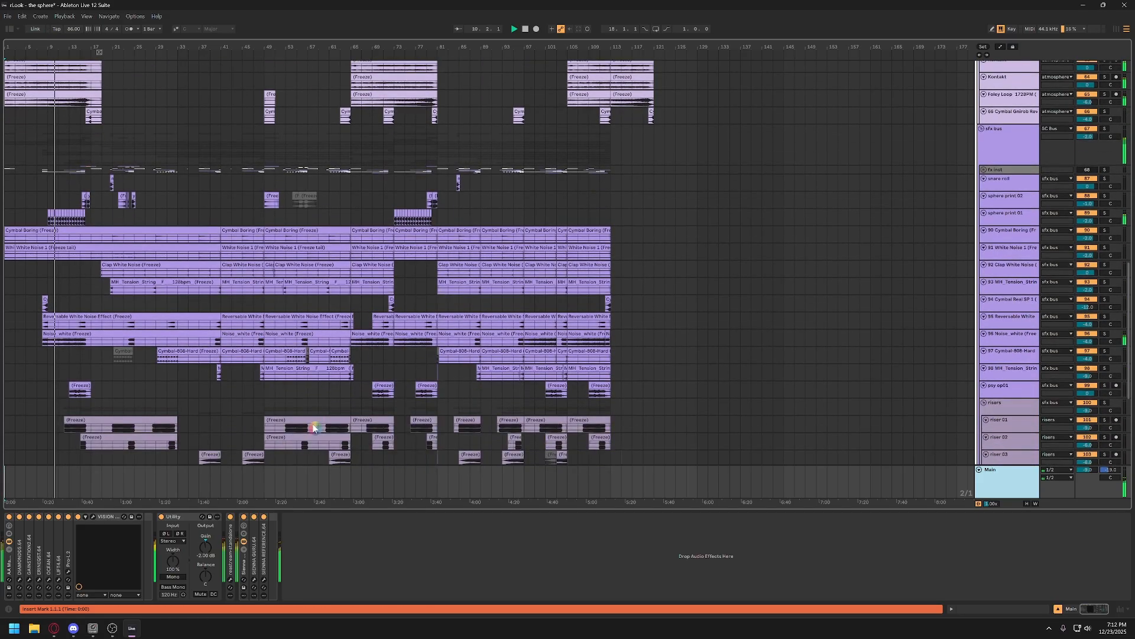
scroll(314, 428, "down", 8)
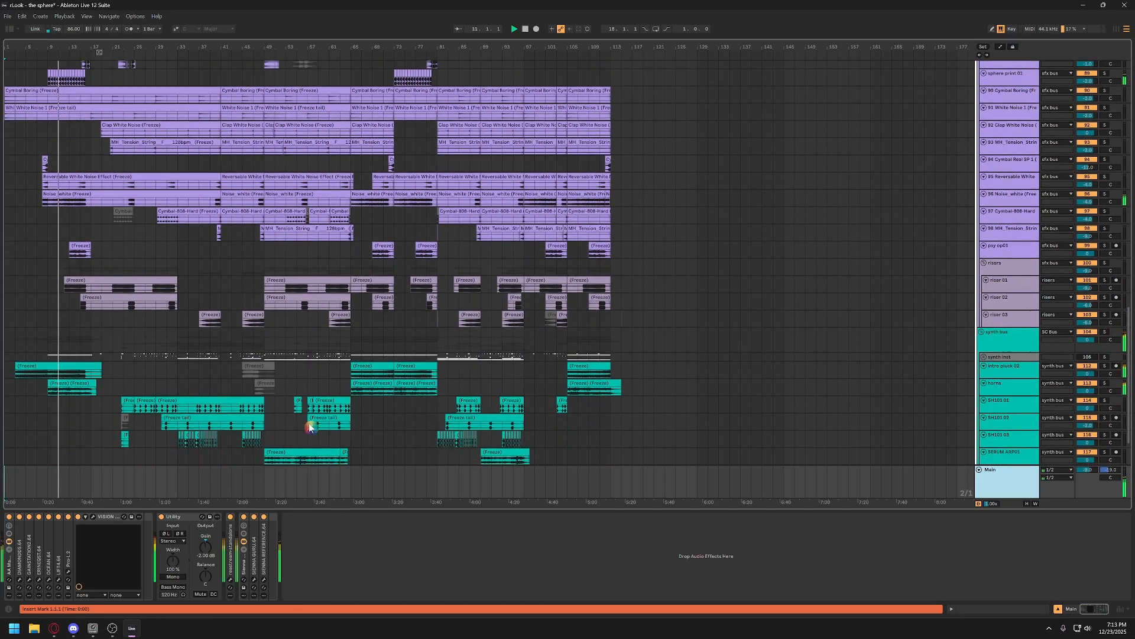
scroll(309, 425, "down", 2)
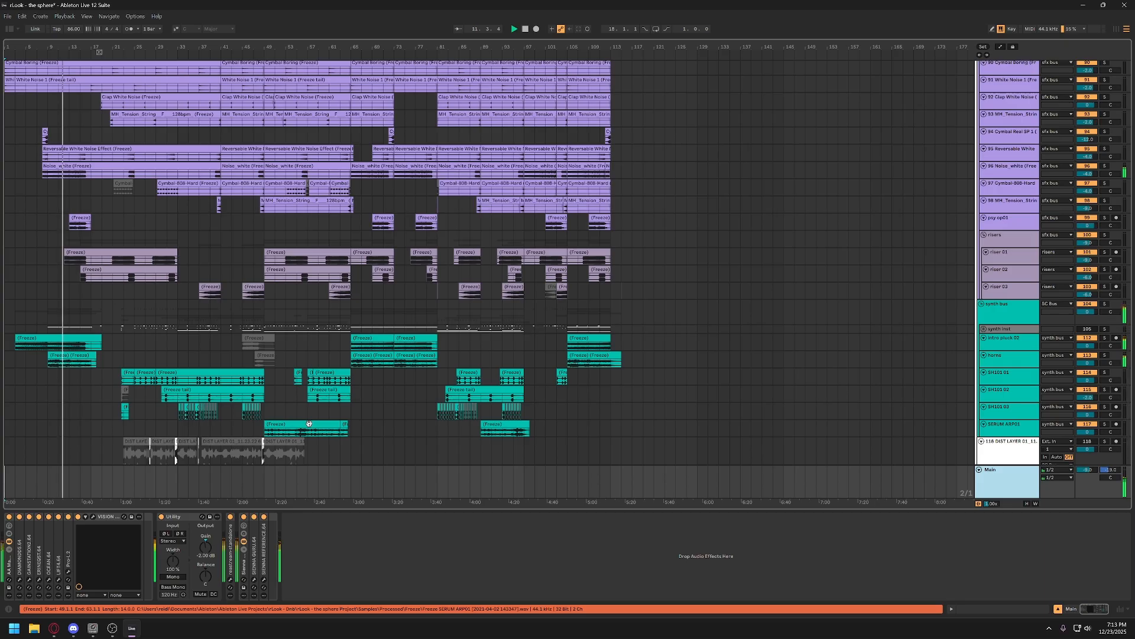
scroll(309, 423, "down", 1)
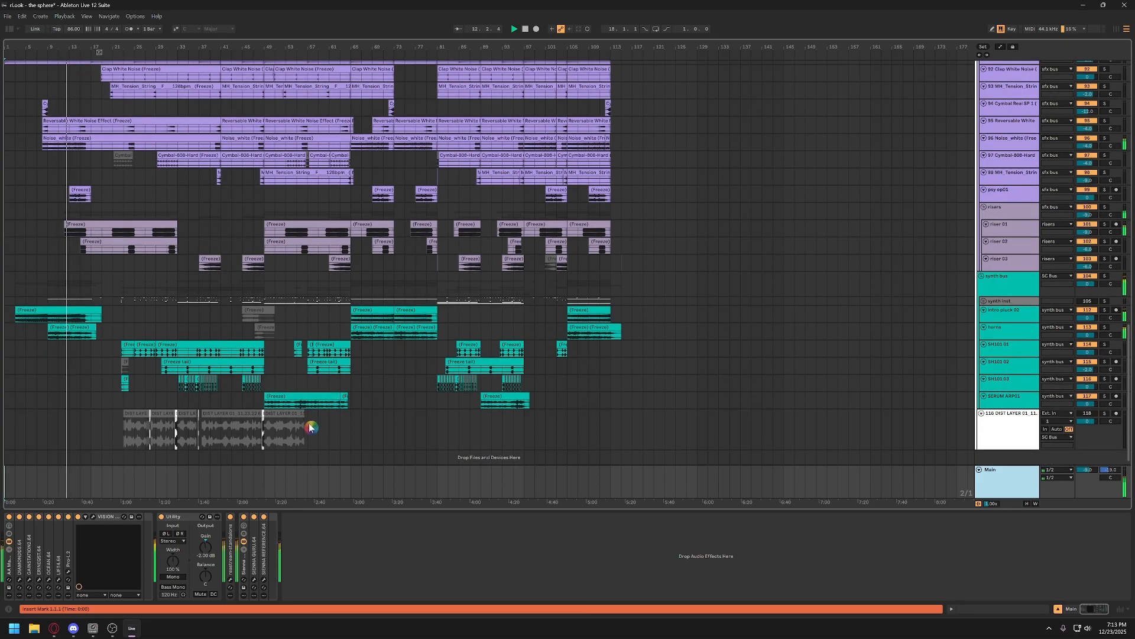
scroll(309, 424, "up", 5)
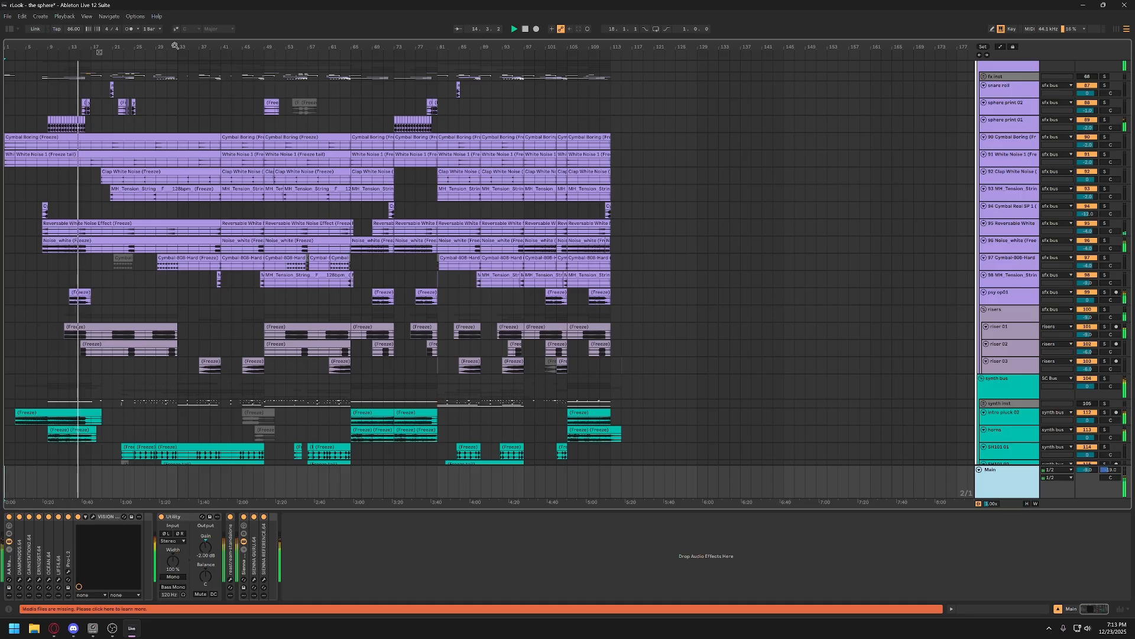
mouse_move(174, 45)
left_mouse_down()
mouse_move(174, 61)
mouse_move(212, 59)
mouse_move(171, 65)
mouse_move(190, 50)
left_mouse_up()
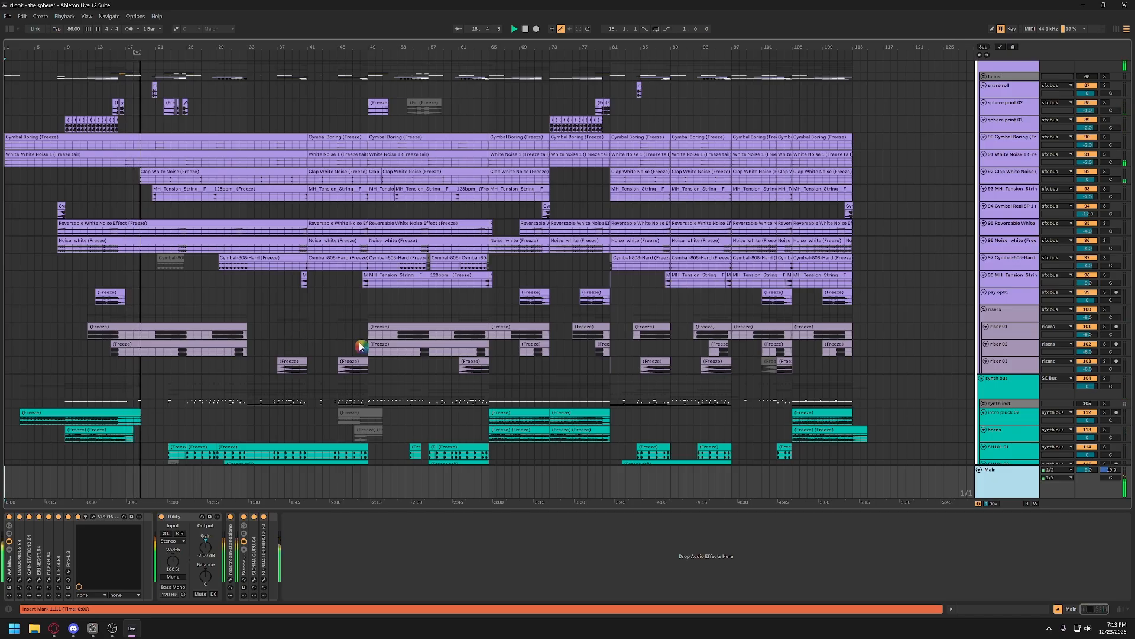
Raise the makeup gain of the perc bus's Glue Compressor to 2.00 dB
scroll(1016, 385, "up", 8)
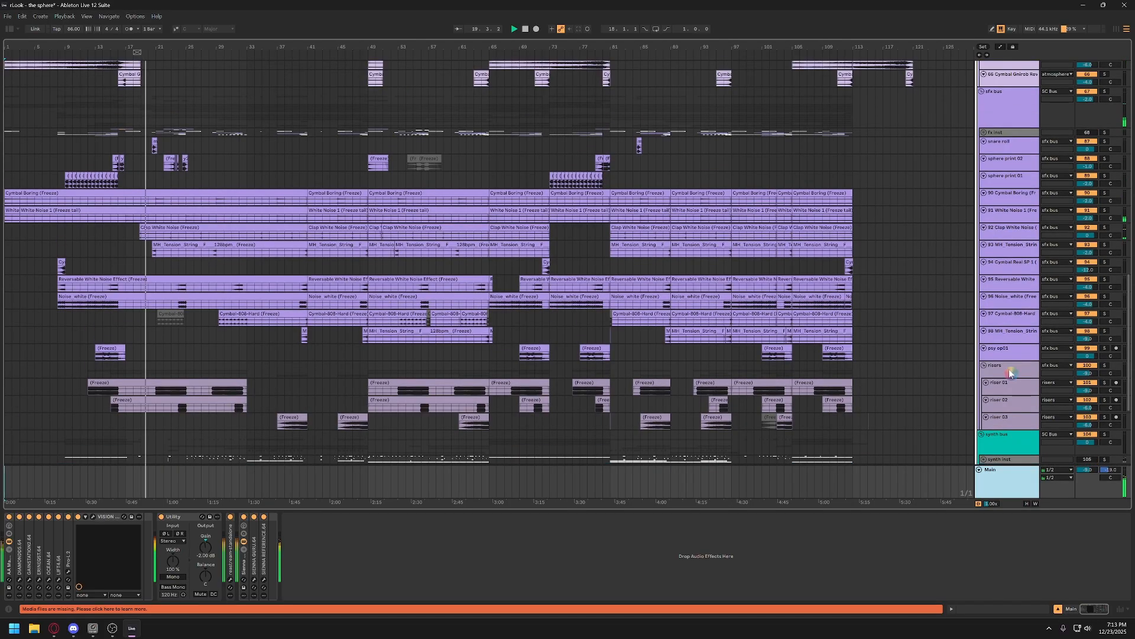
scroll(1018, 285, "up", 10)
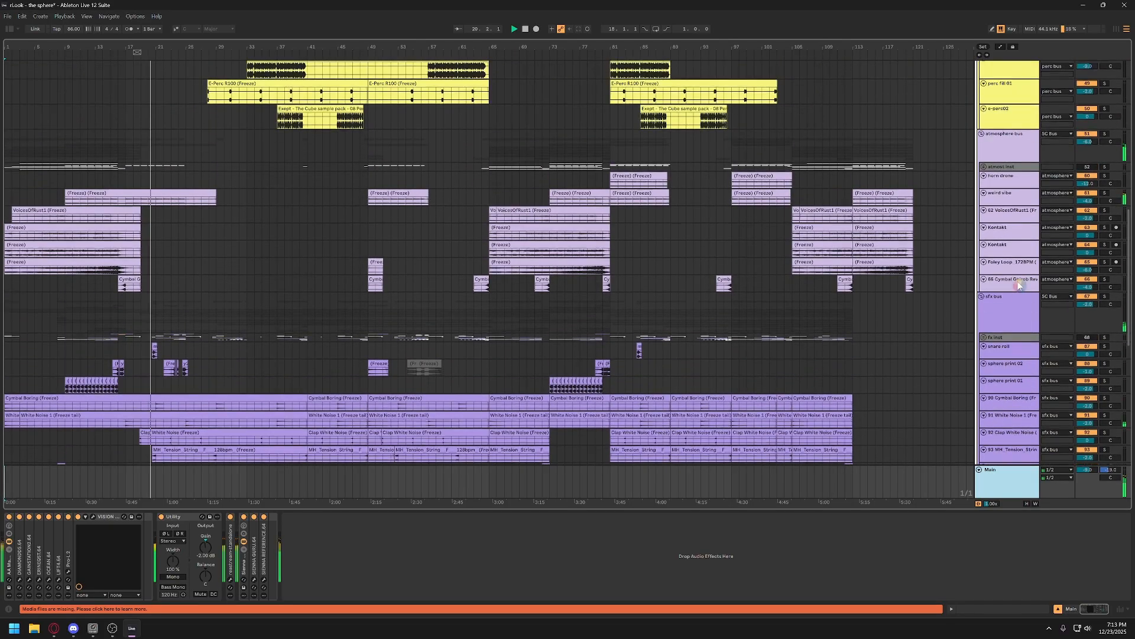
scroll(1009, 231, "up", 1)
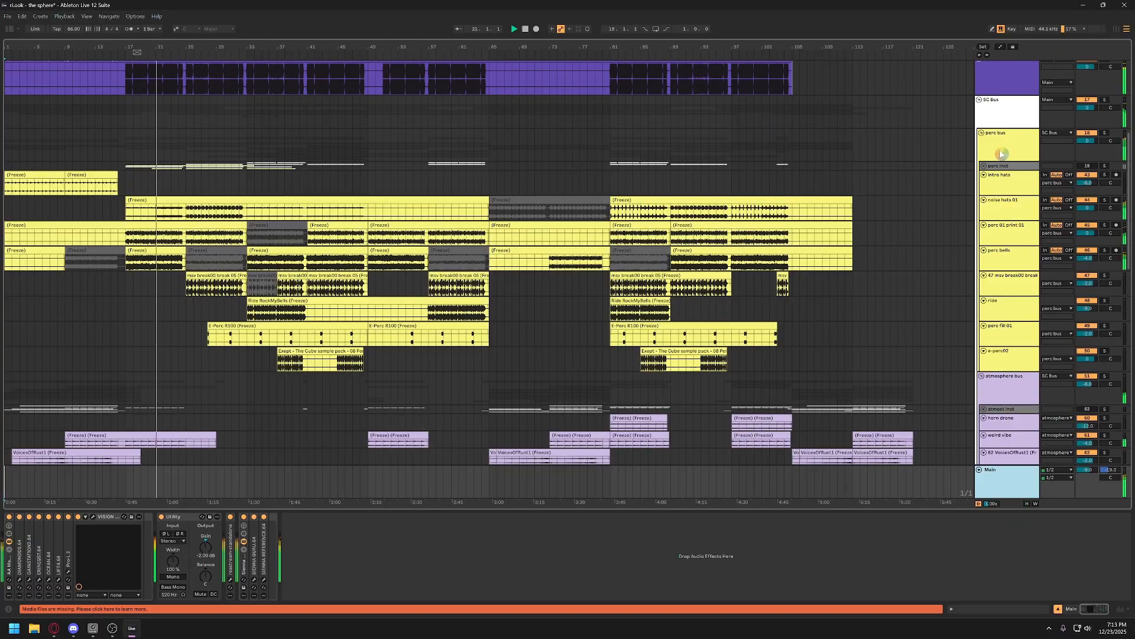
left_click(1006, 145)
left_click(283, 581)
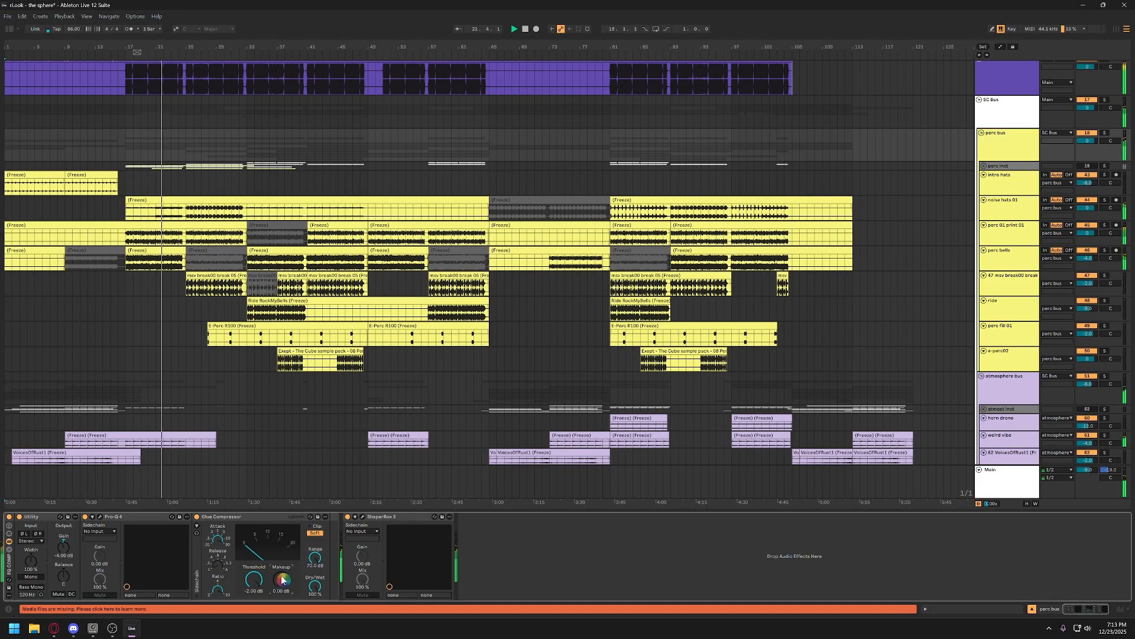
key("Up")
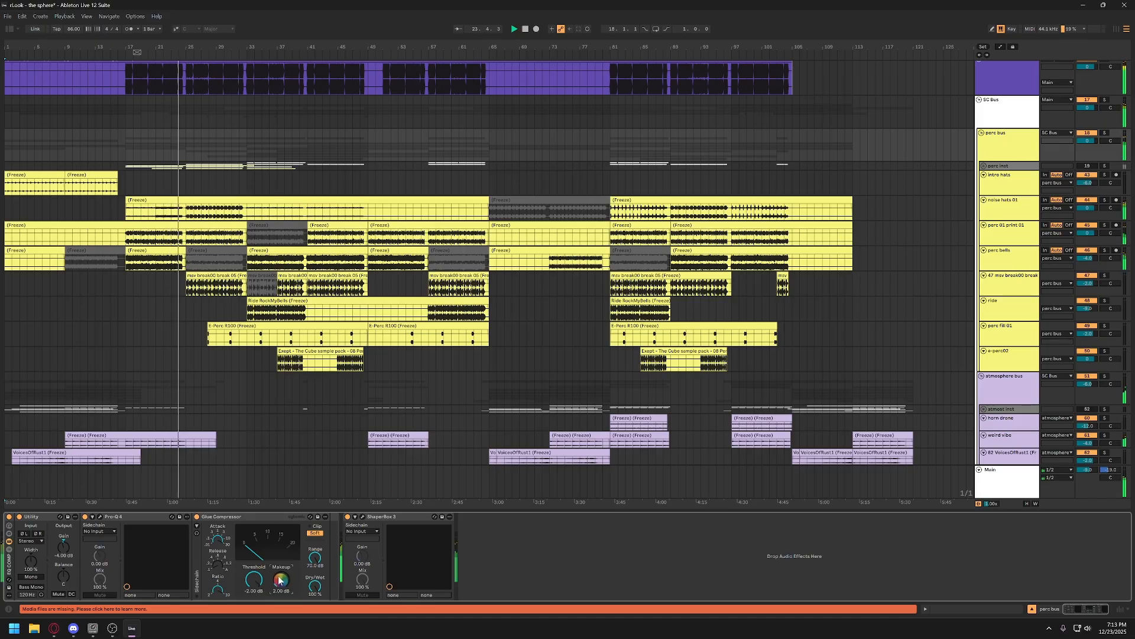
Set the volume of the msv break track in the perc bus to -1.0 dB and return to the perc bus's devices
left_click(1087, 285)
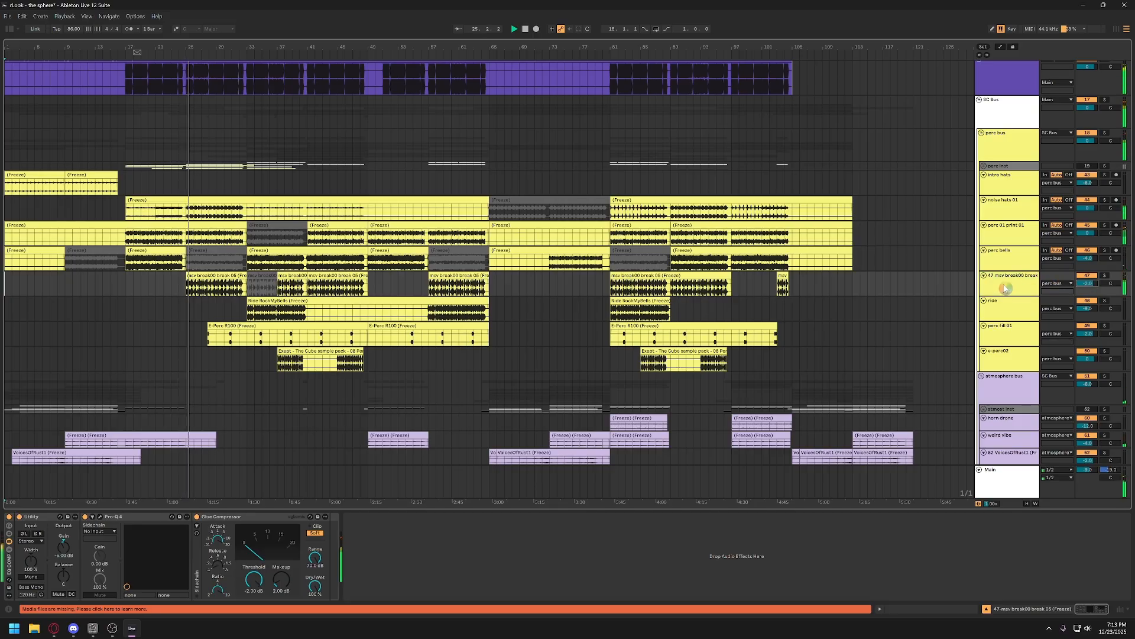
key("Up")
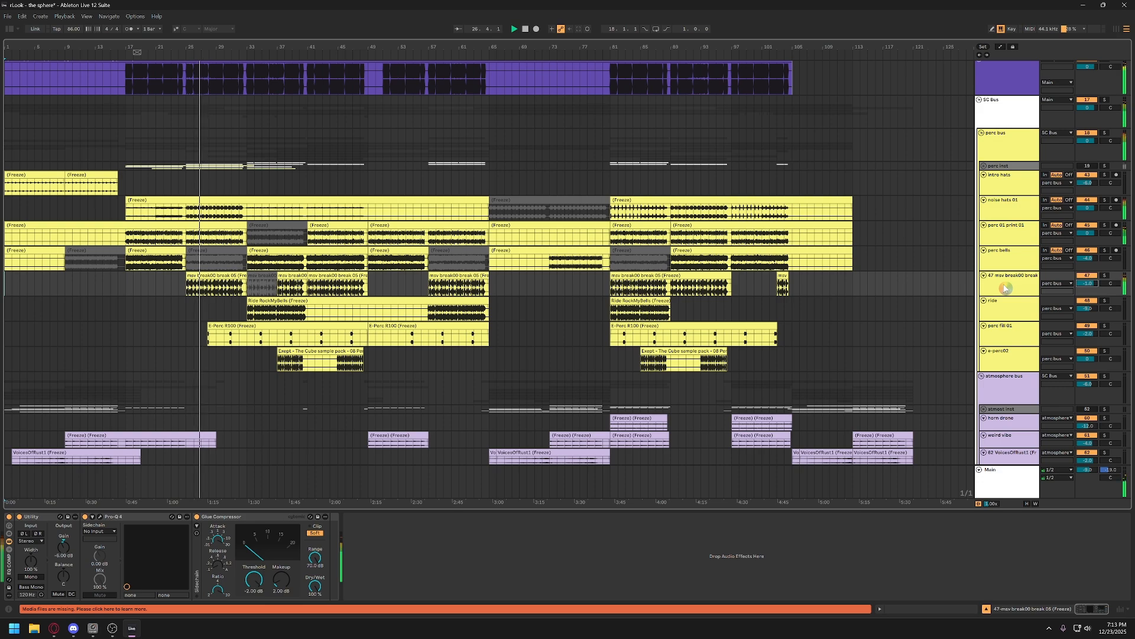
left_click(1007, 148)
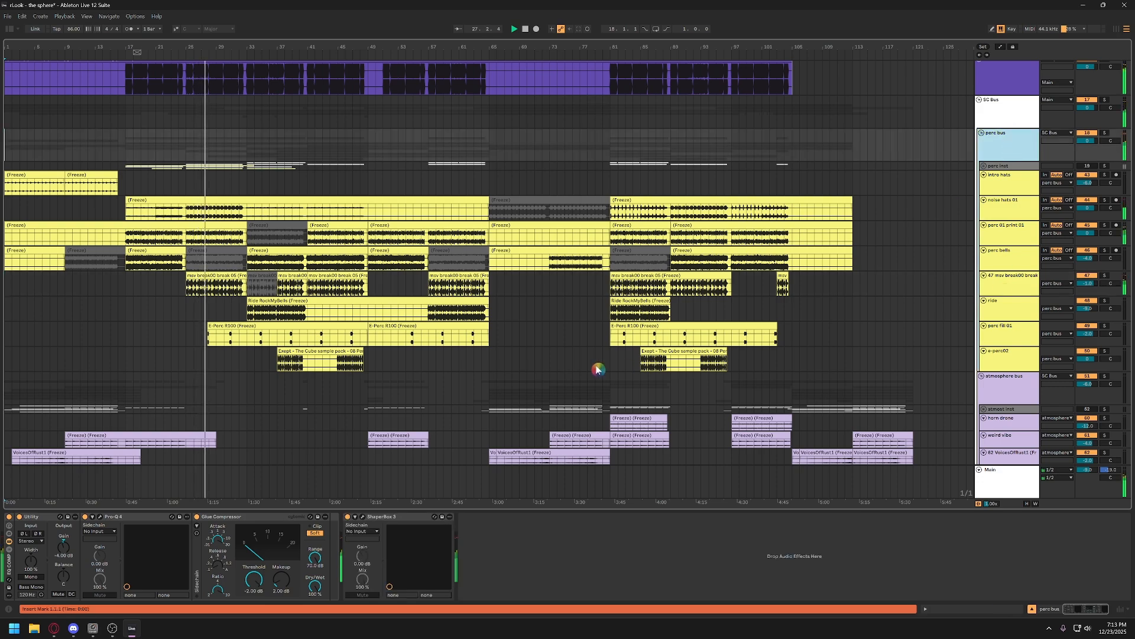
Set the Glue Compressor's makeup gain on the sub 01 track to 1.00 dB
scroll(994, 167, "up", 5)
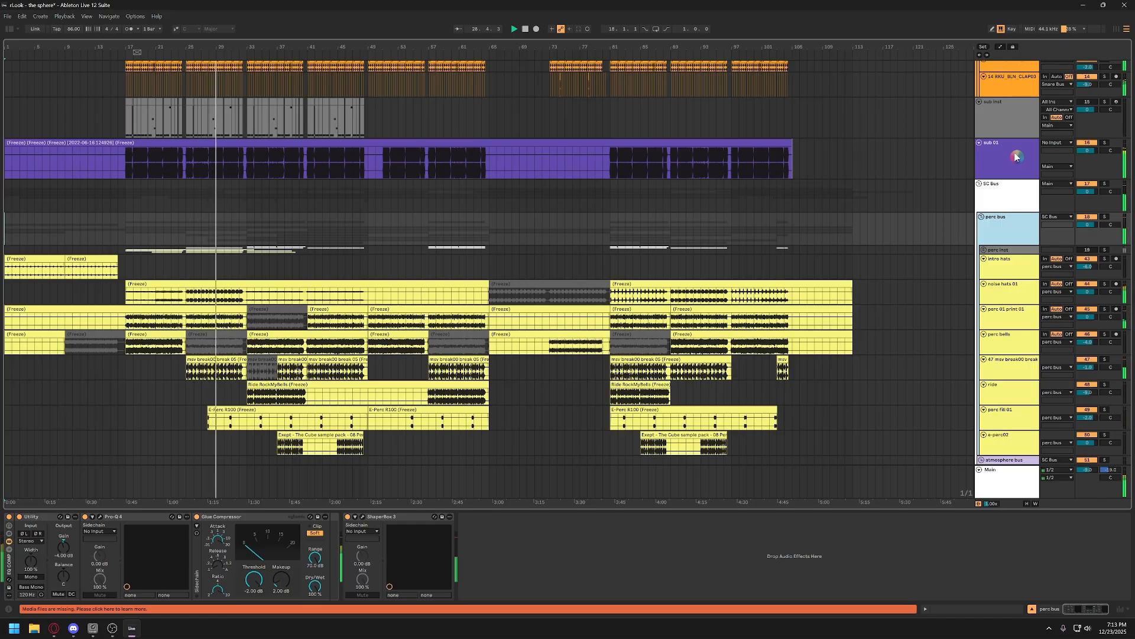
left_click(1019, 158)
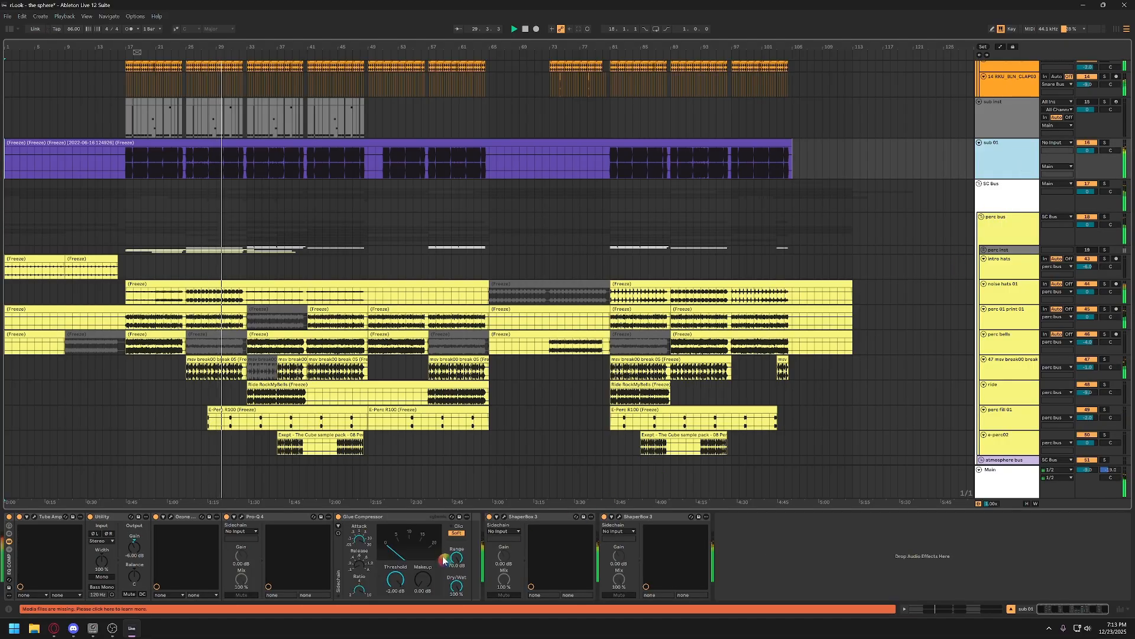
left_click_drag(427, 582, 427, 579)
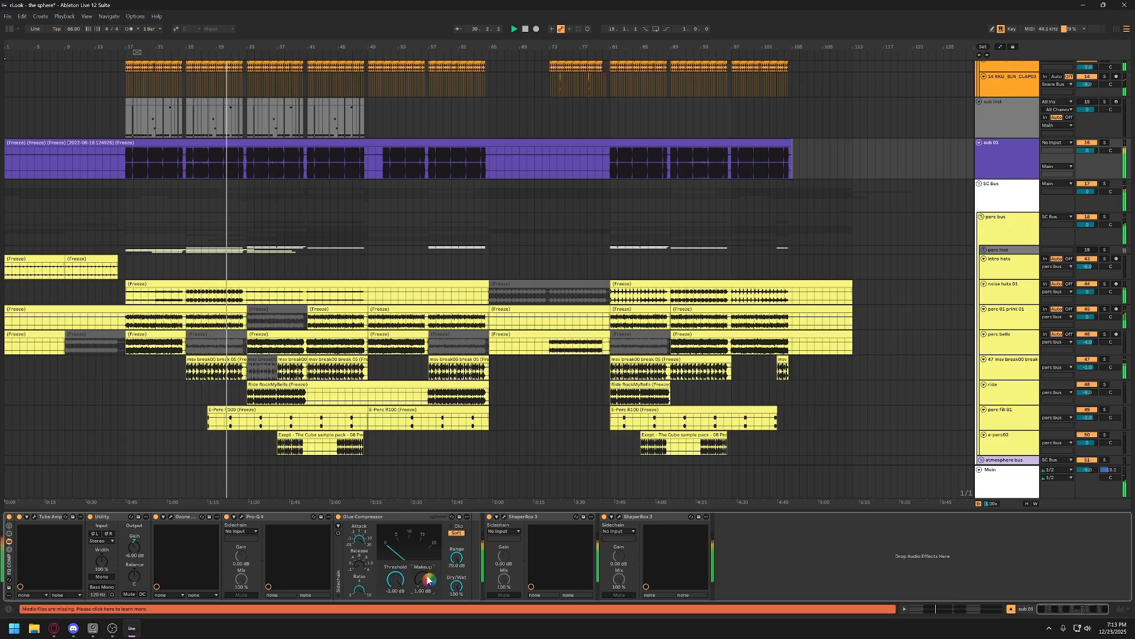
Raise the gain of the Main track's Pro-L 2 limiter to +7.7 and move its window clear of the arrangement
left_click(1005, 484)
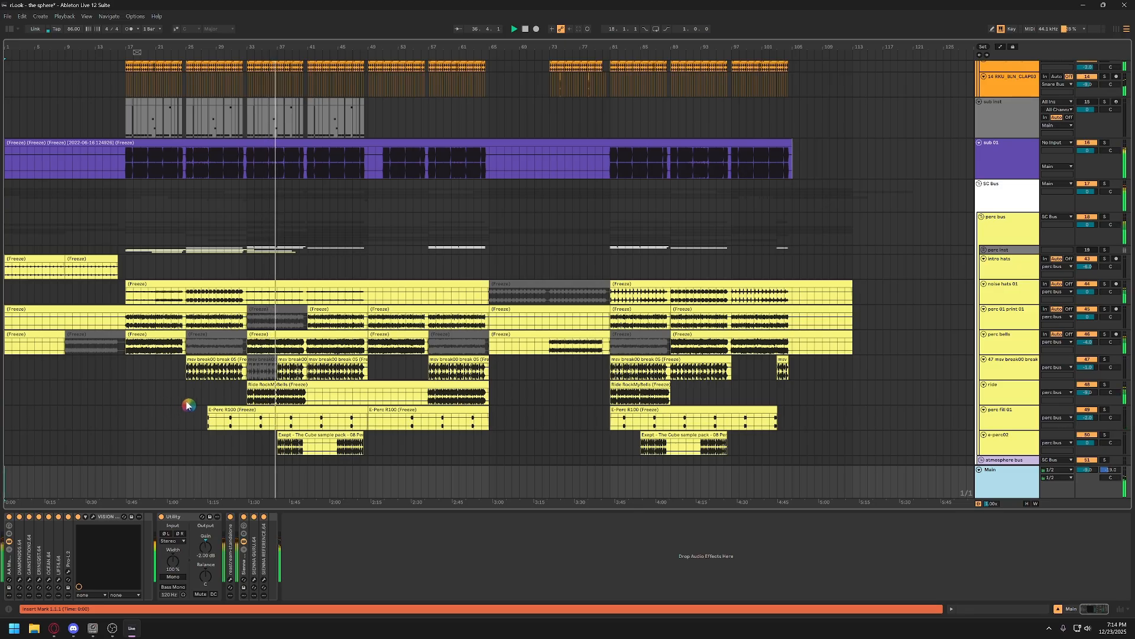
scroll(188, 404, "down", 15)
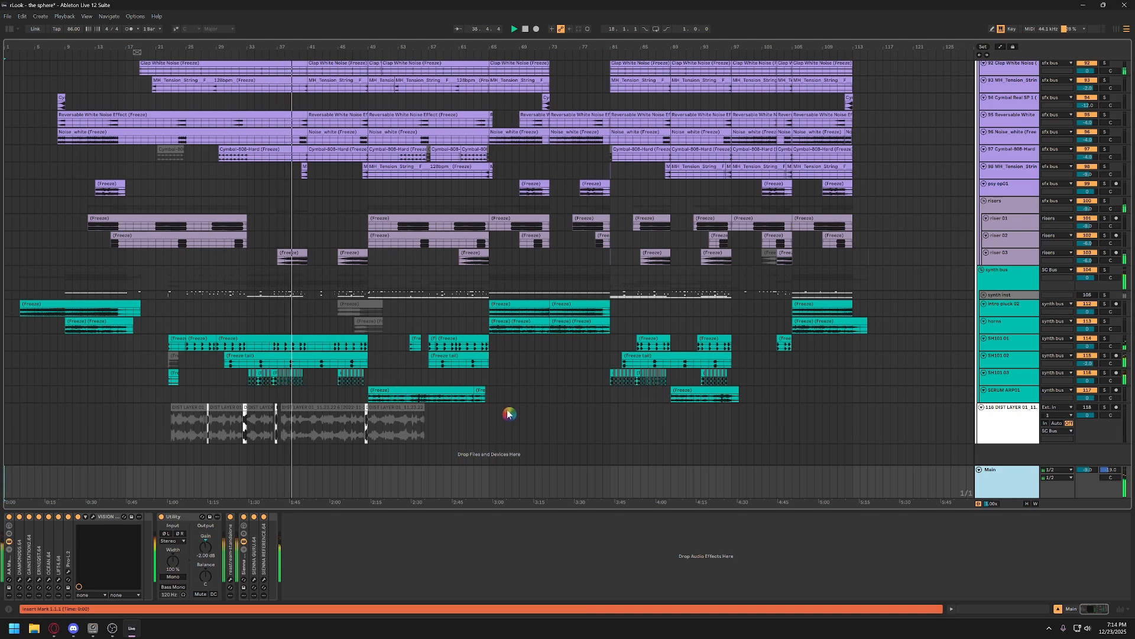
left_click(68, 572)
left_click_drag(733, 52, 884, 85)
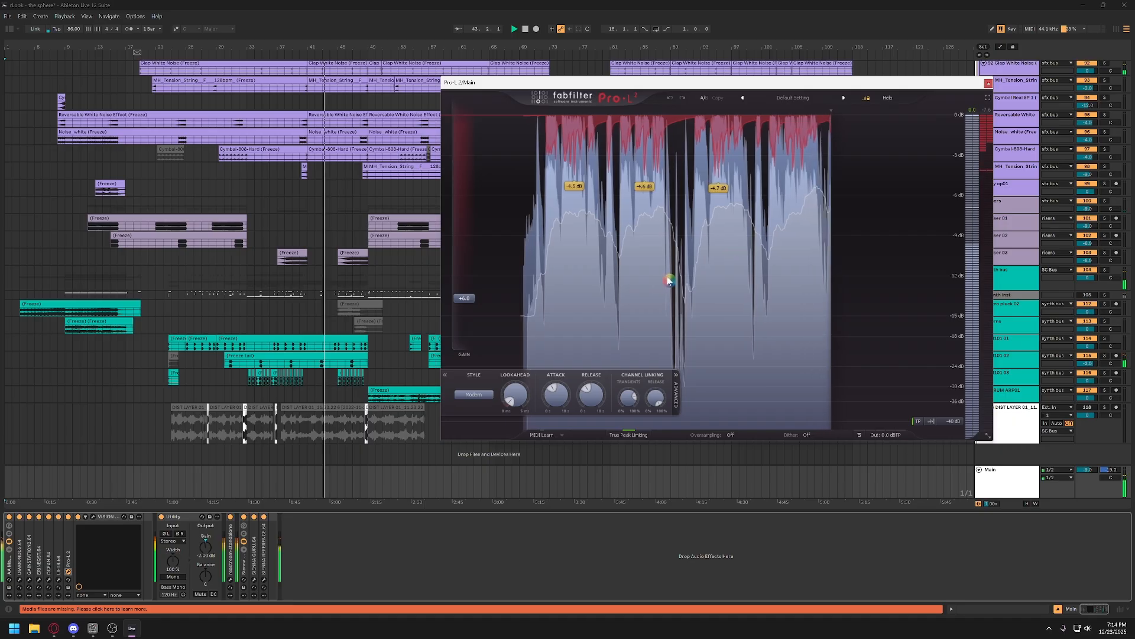
left_click_drag(464, 299, 470, 294)
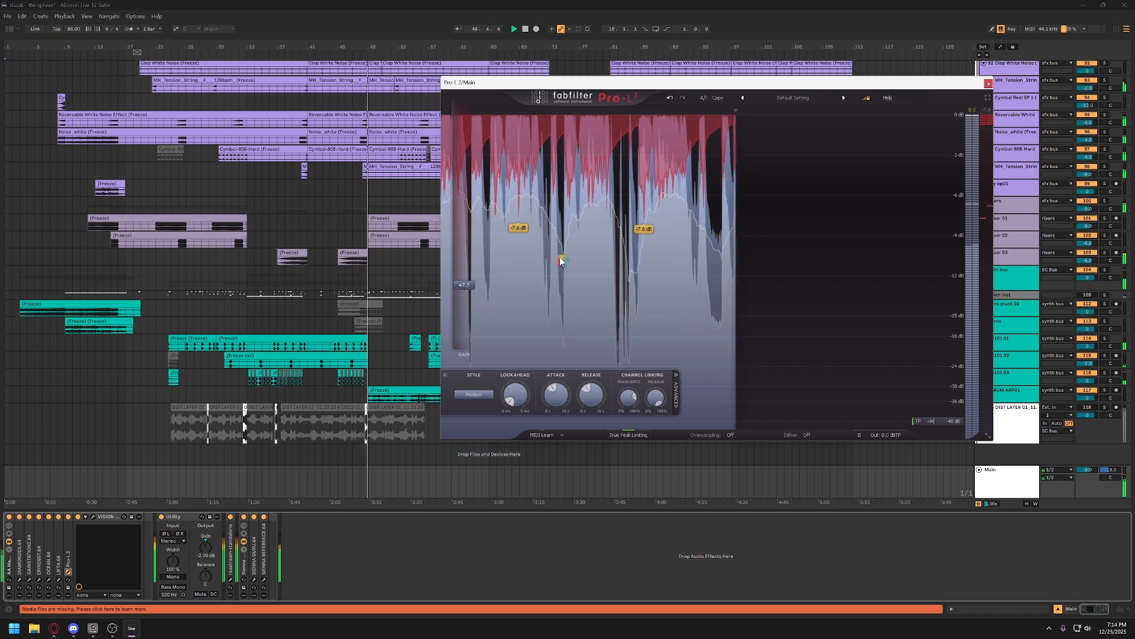
left_click_drag(964, 87, 944, 237)
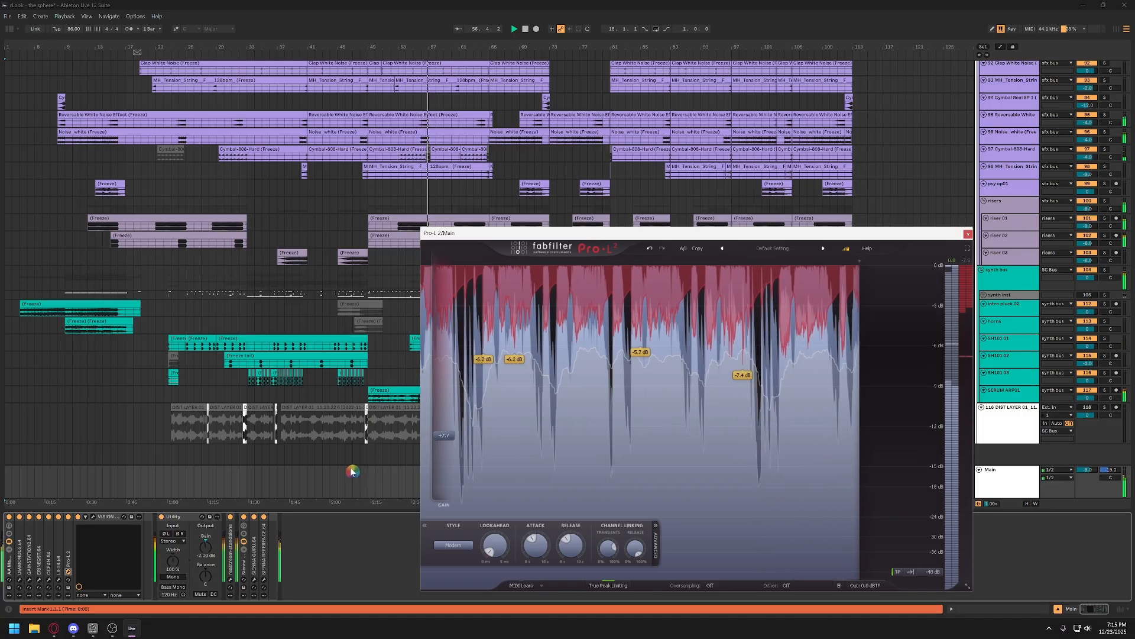
Watch the mix in the Main track's VISION 4X analyzer beside the Pro-L 2 meter, and close the limiter window
left_click(94, 518)
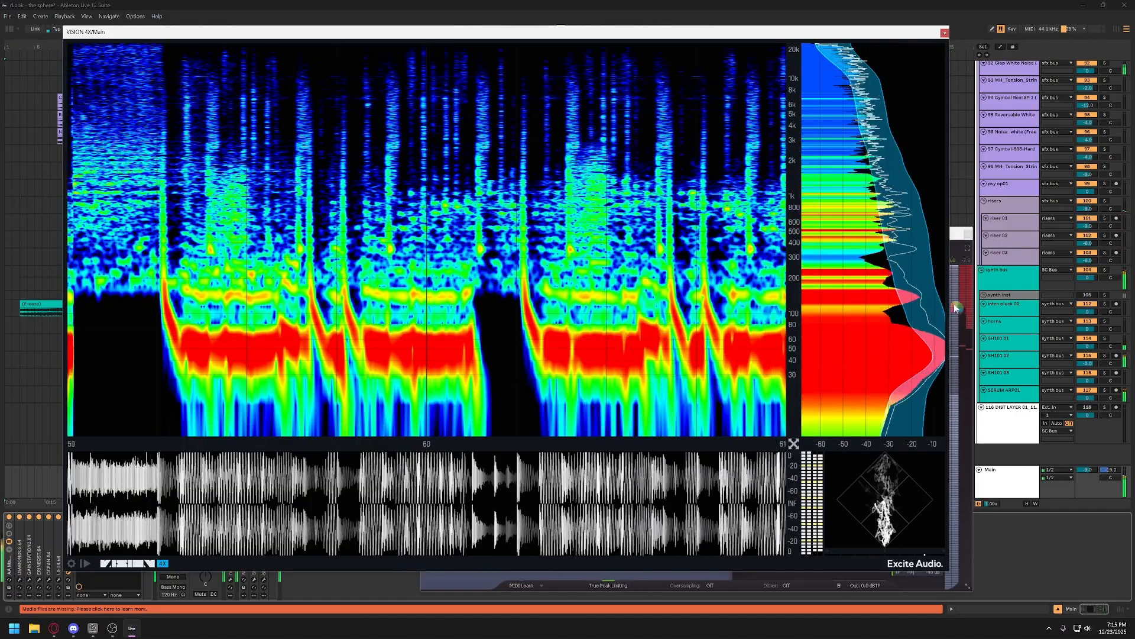
left_click_drag(956, 237, 1064, 232)
left_click(776, 35)
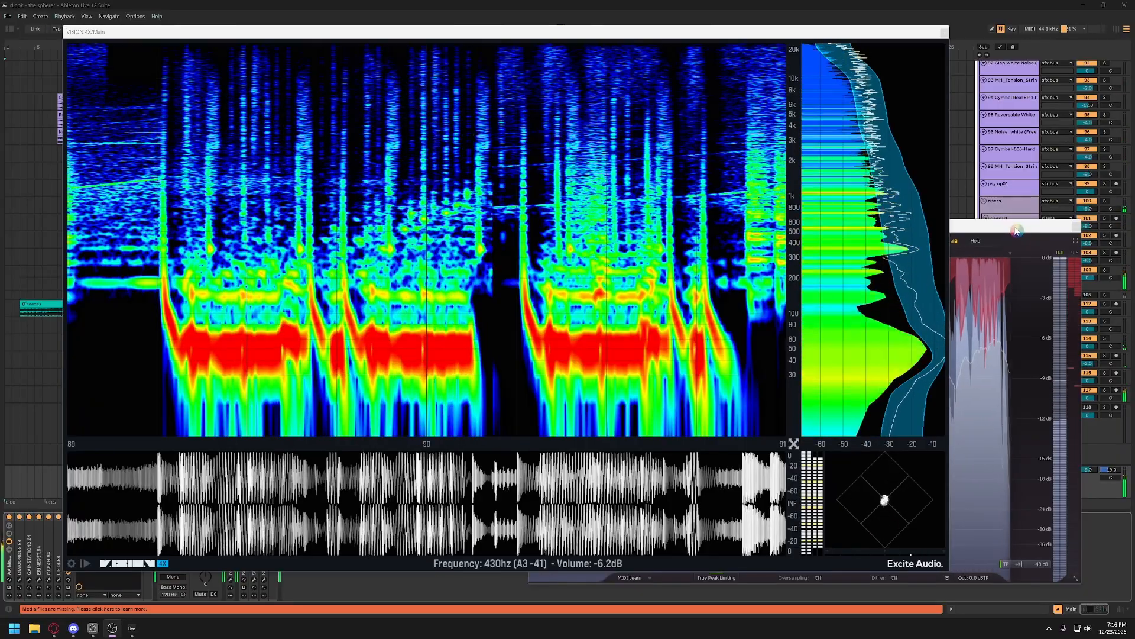
left_click(1076, 228)
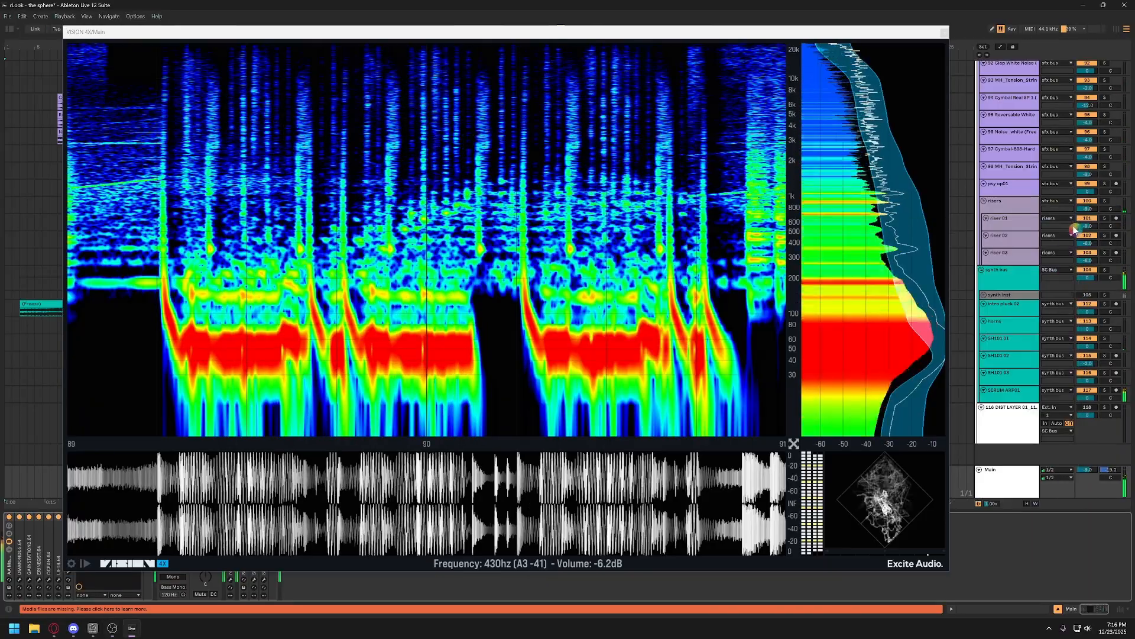
Check the ERINEQST EQ settings on the Main track, close it and move the VISION 4X window off the arrangement's end
left_click(39, 582)
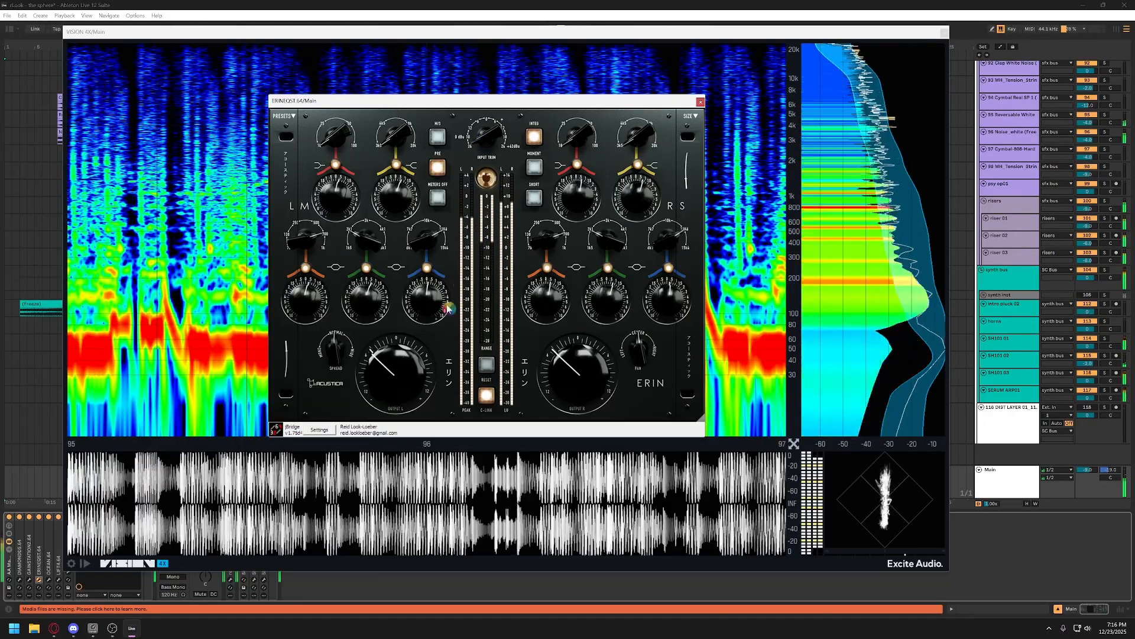
left_click(701, 104)
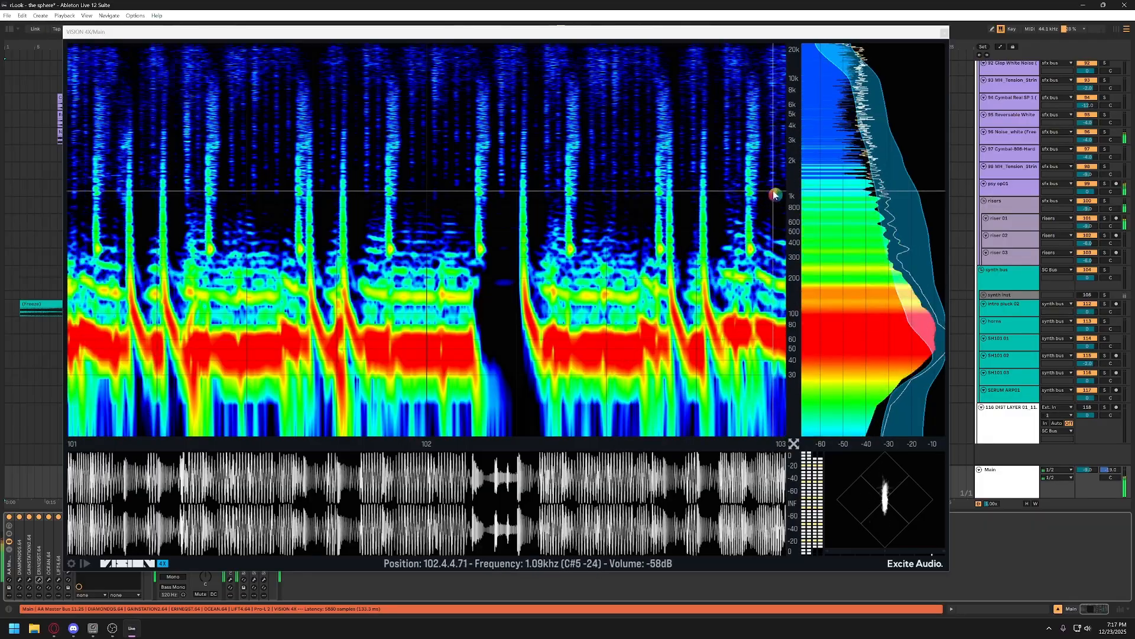
left_click_drag(802, 35, 573, 40)
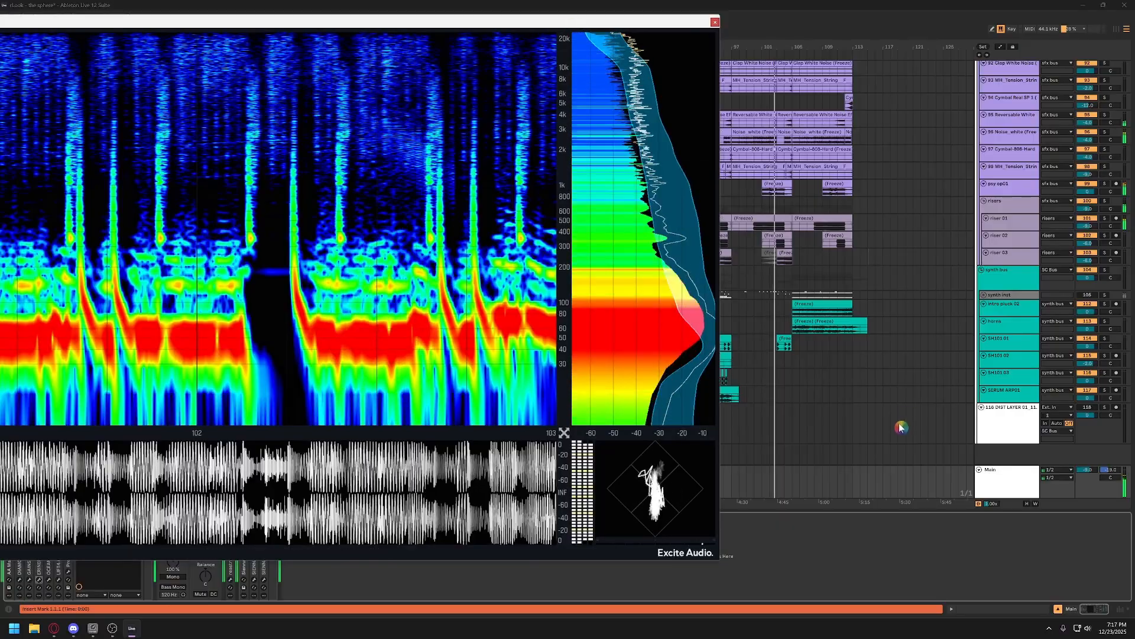
Follow the sfx, riser and synth tracks of the outro beside the VISION 4X spectrum, and close the analyzer
scroll(858, 384, "up", 5)
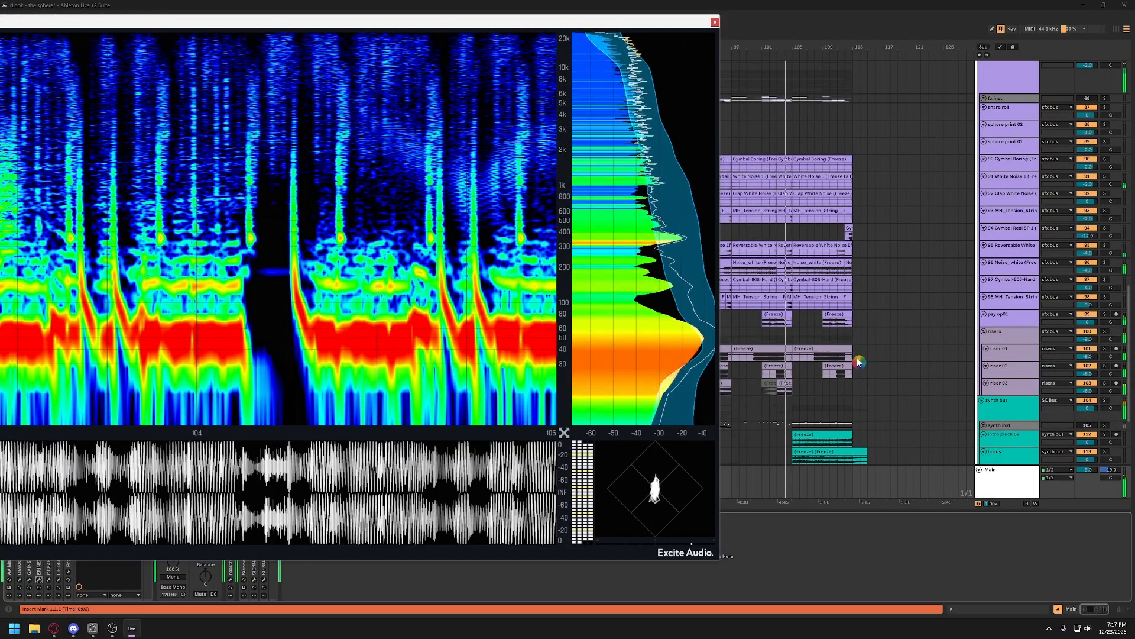
scroll(860, 363, "down", 1)
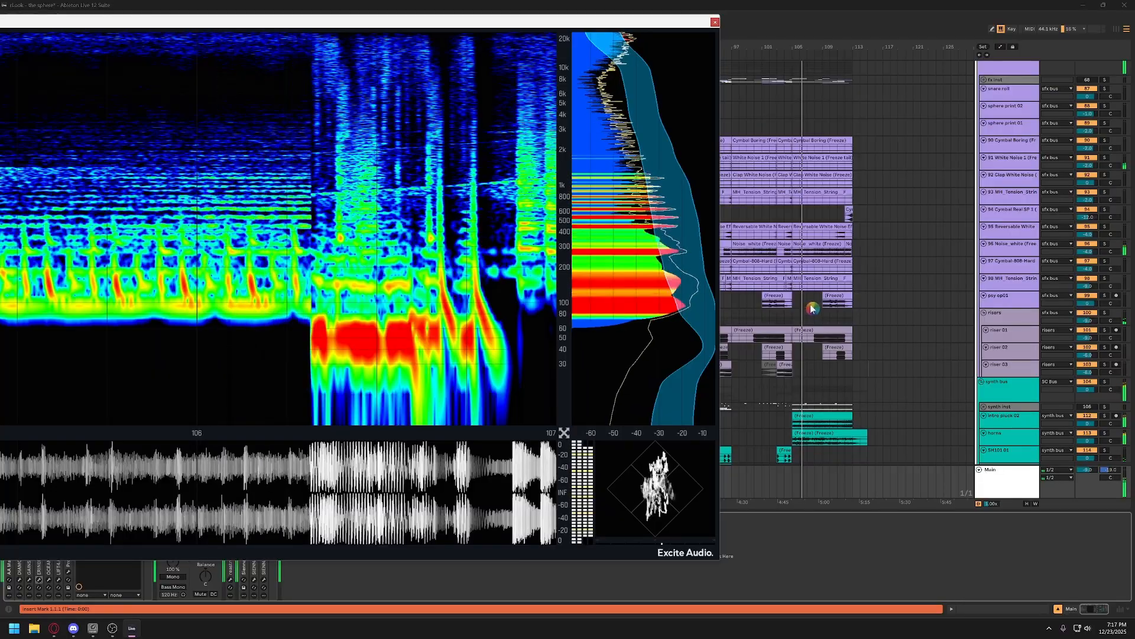
scroll(825, 306, "down", 1)
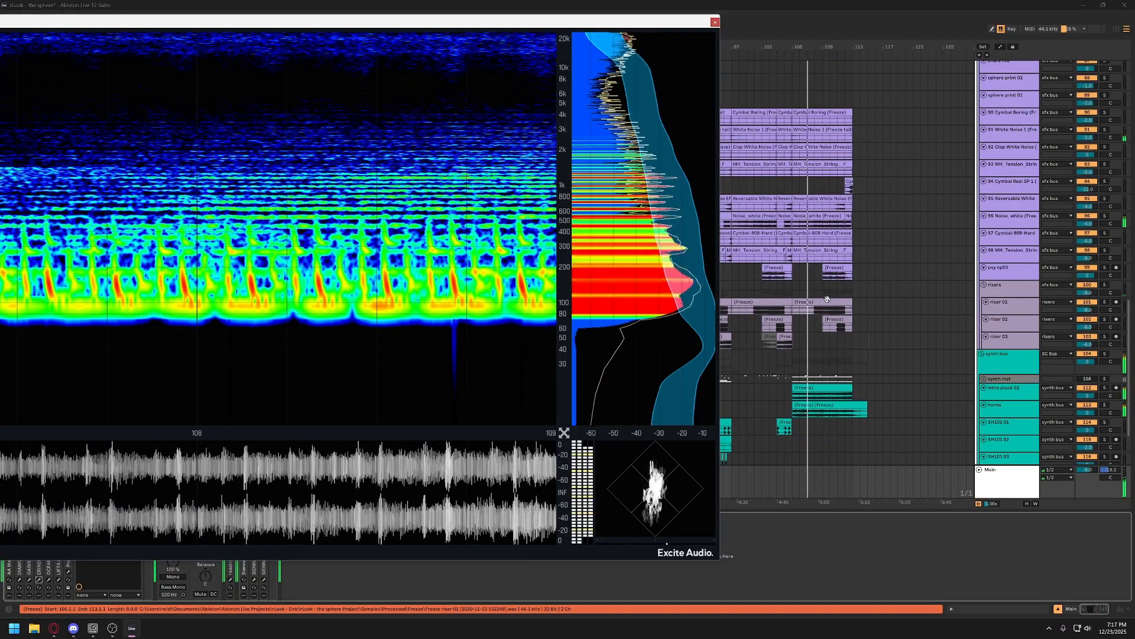
scroll(913, 246, "up", 3)
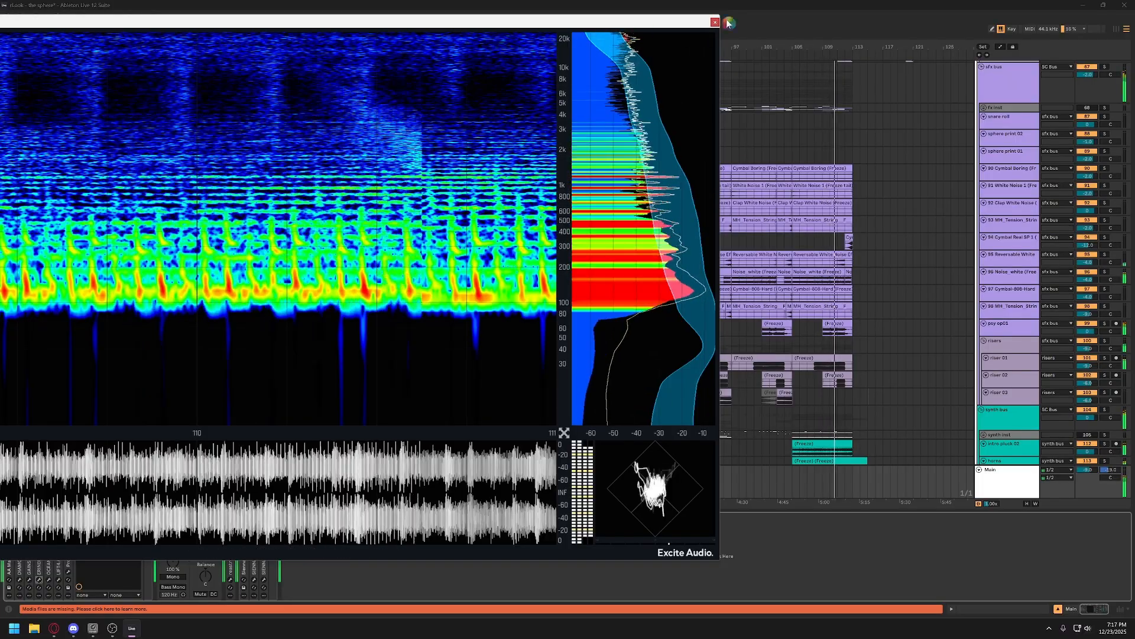
left_click_drag(666, 22, 712, 23)
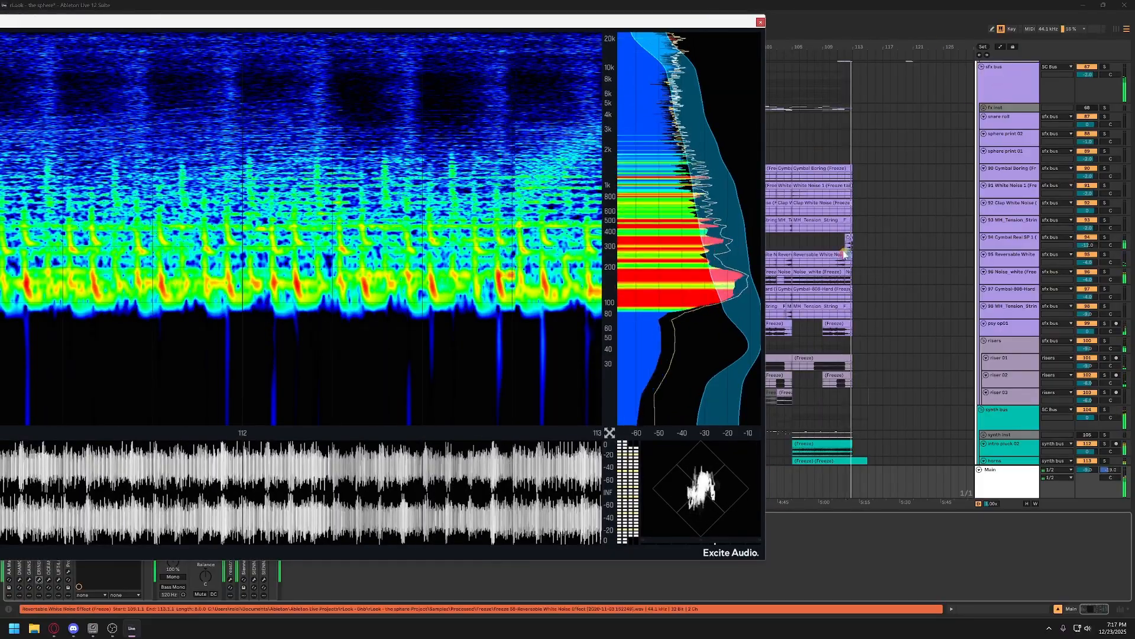
scroll(856, 247, "down", 2)
scroll(855, 248, "down", 4)
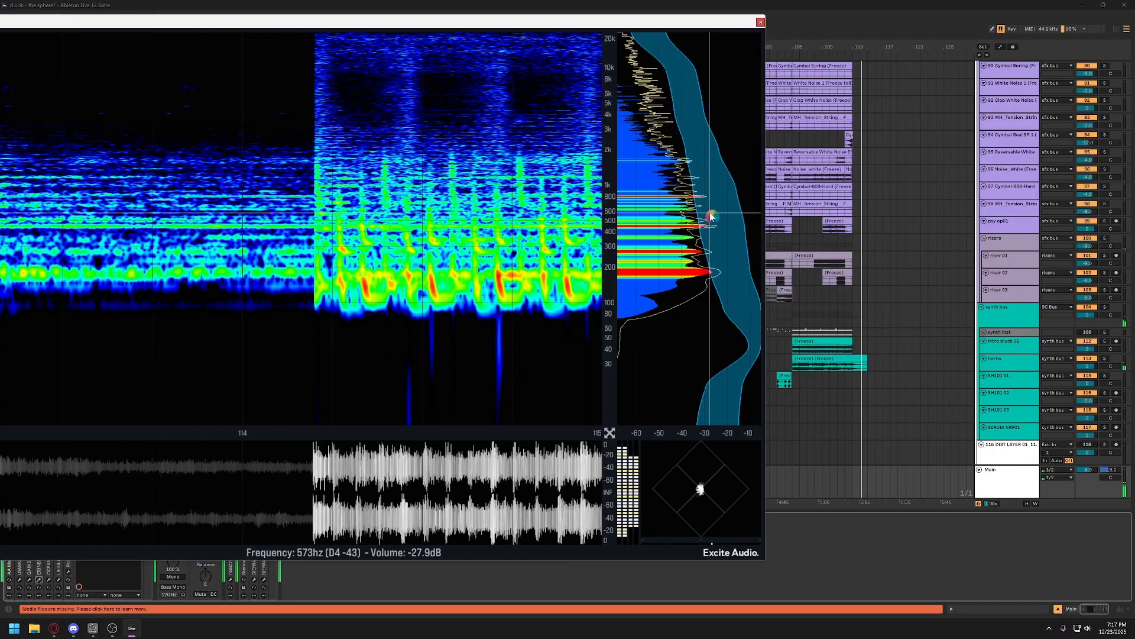
left_click(761, 24)
Look through the synth, percussion and atmosphere tracks while the end of the arrangement plays out
scroll(918, 349, "down", 1)
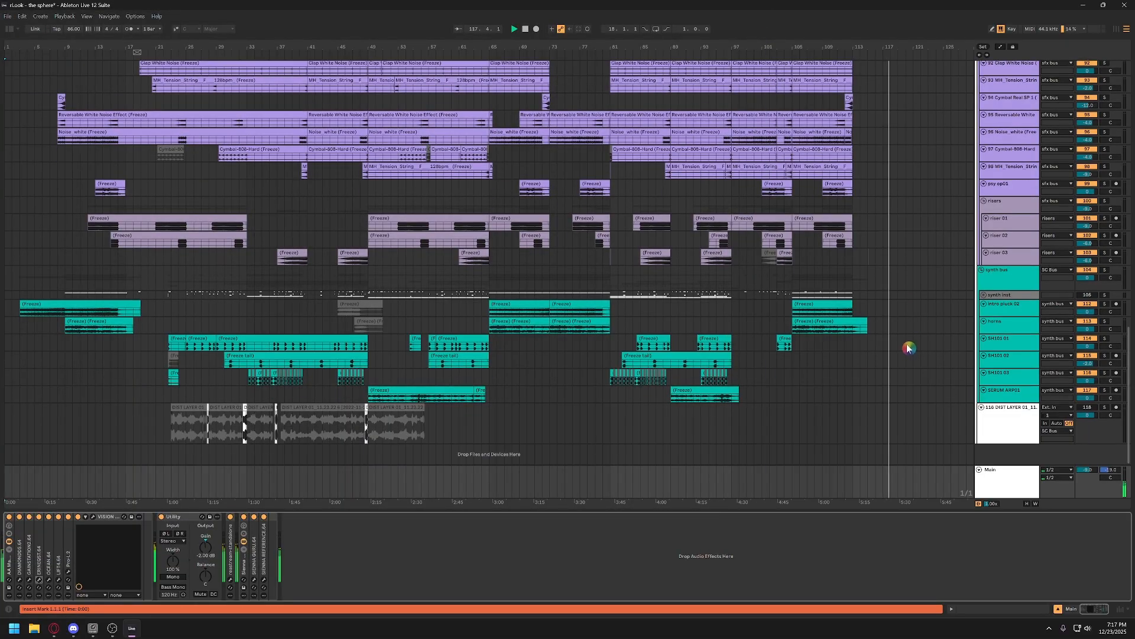
scroll(909, 347, "up", 3)
scroll(909, 348, "up", 15)
scroll(909, 348, "down", 3)
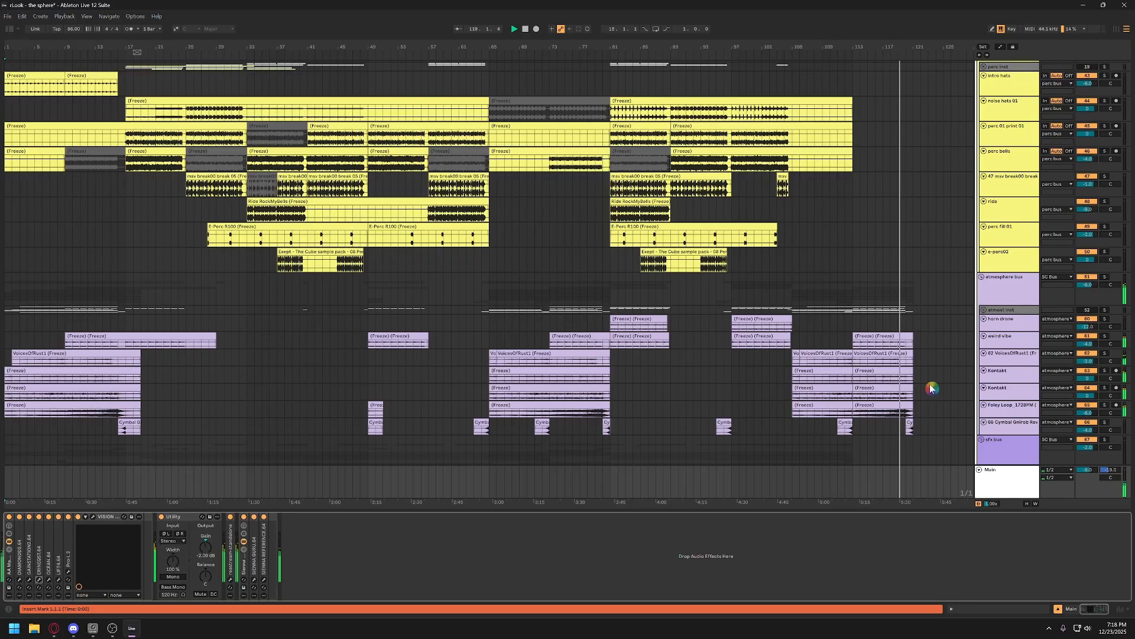
scroll(930, 388, "down", 1)
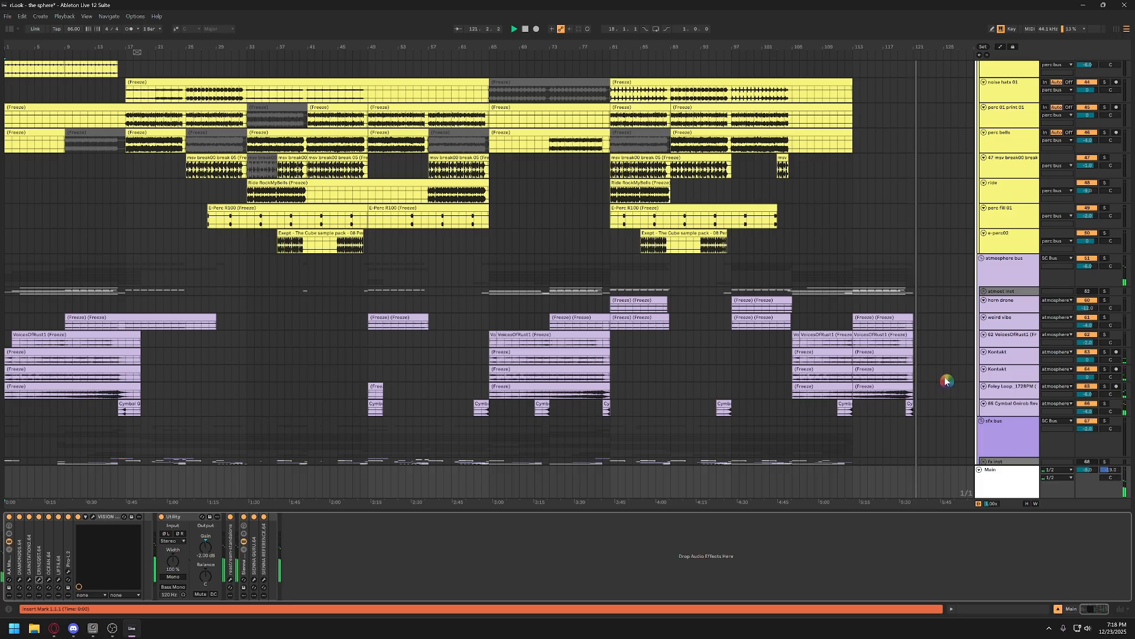
scroll(946, 380, "up", 1)
scroll(946, 380, "up", 1)
scroll(943, 375, "up", 1)
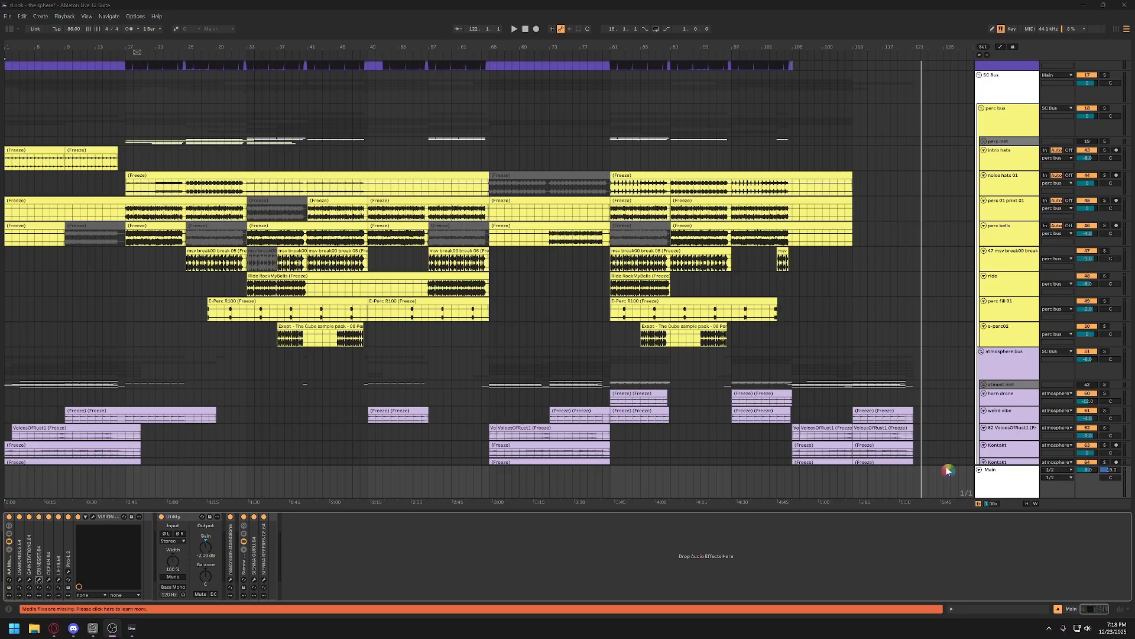
Show the Main track's devices and bring up the kick snare bus's device chain
left_click(1001, 473)
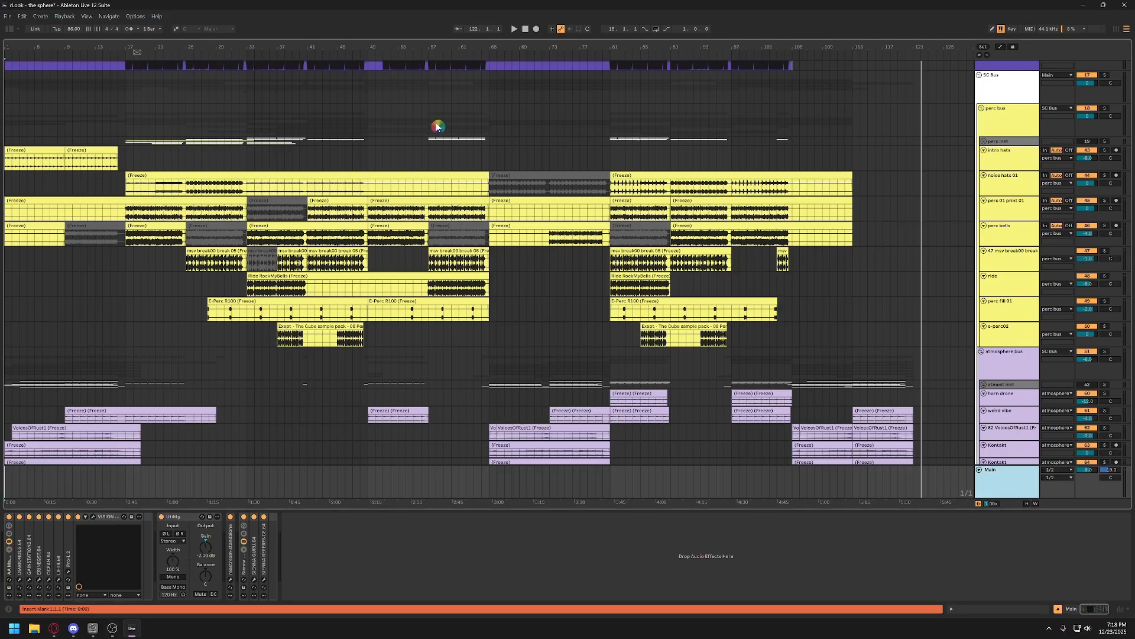
scroll(713, 295, "up", 5)
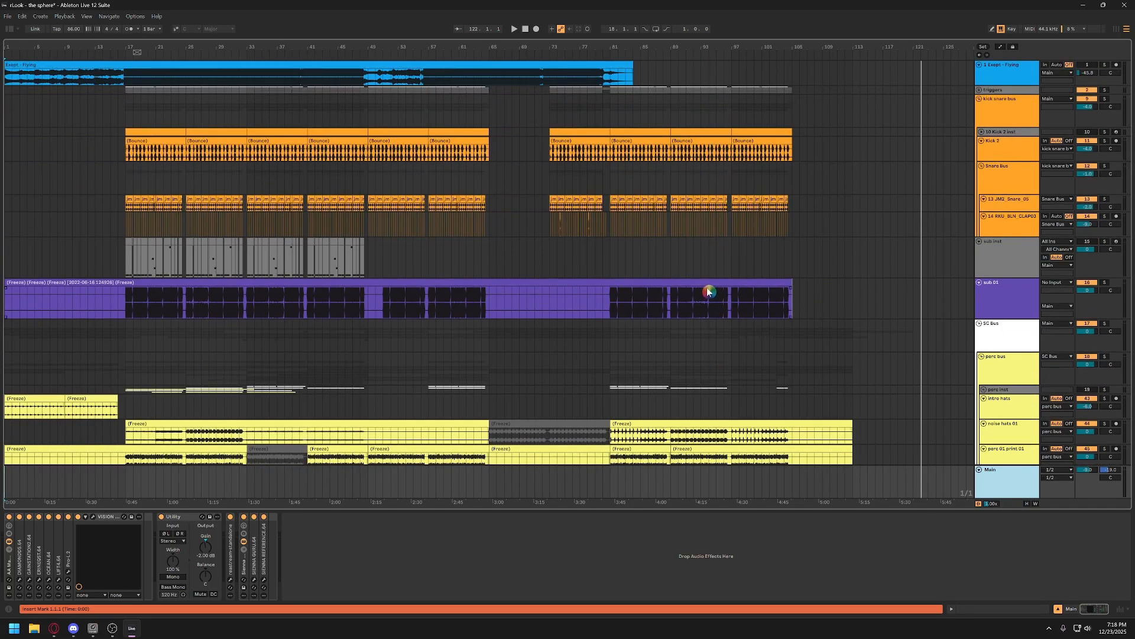
left_click(993, 112)
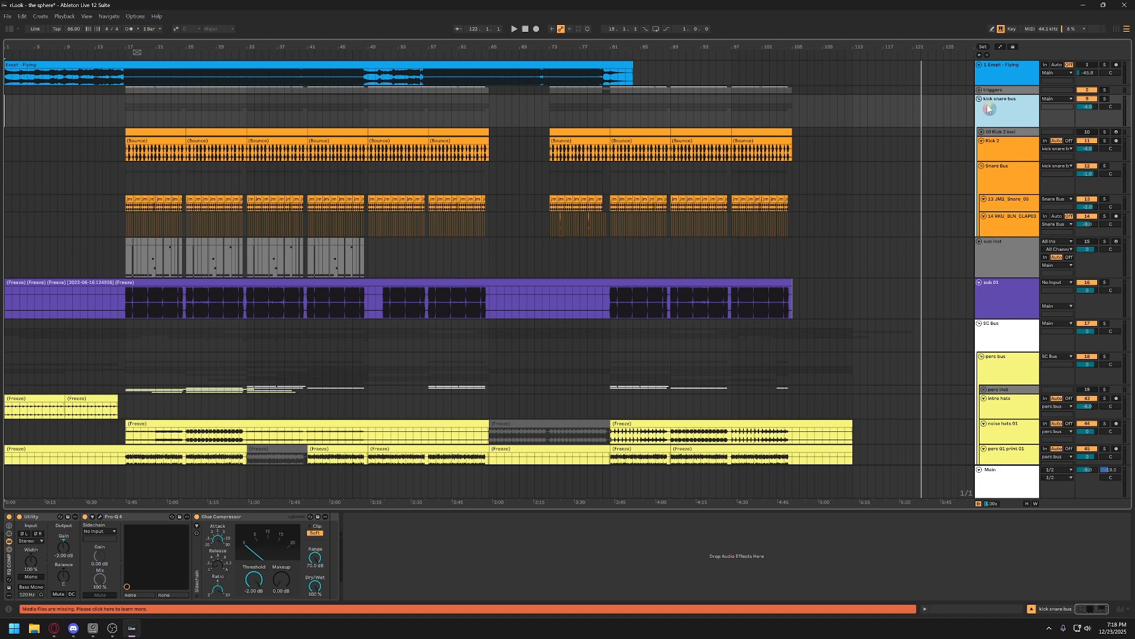
Select the Exept - Flying reference clip and raise the reference track's volume
left_click(995, 77)
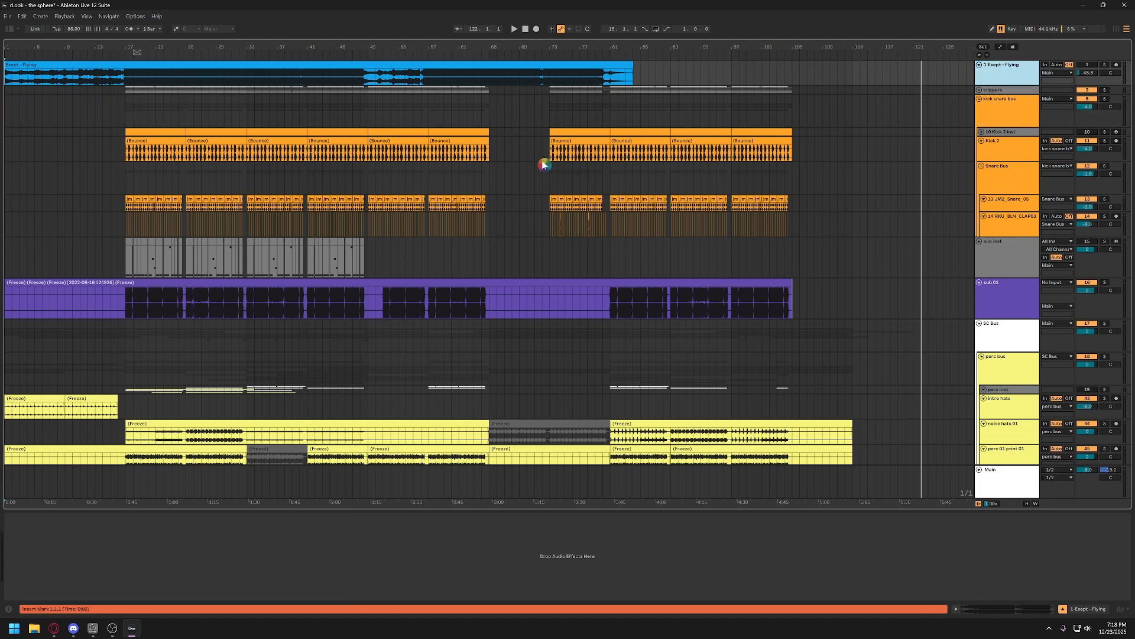
left_click(227, 67)
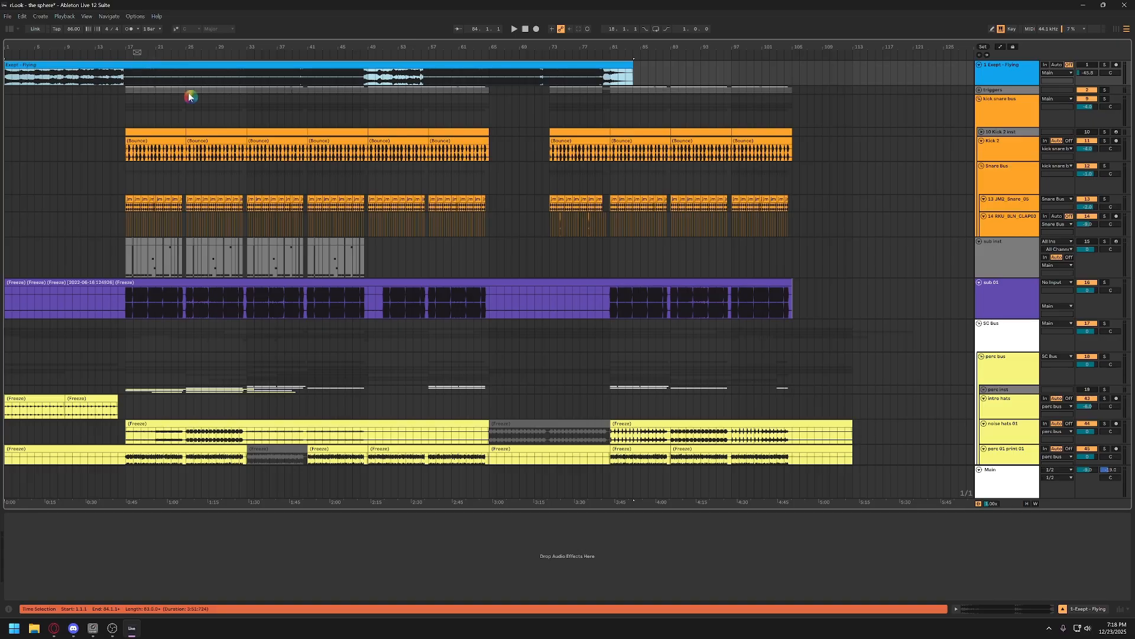
left_click(1004, 78)
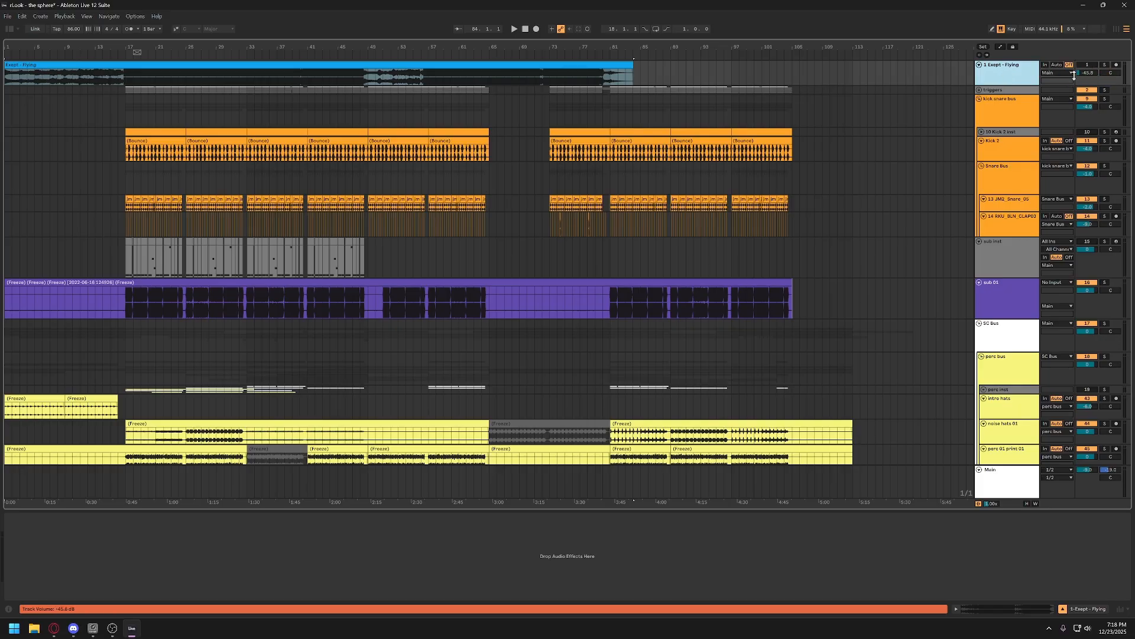
left_click_drag(1089, 72, 1088, 54)
Unfold the triggers group, place the insert marker at bar 17 and show the kick snare bus's devices
left_click(998, 110)
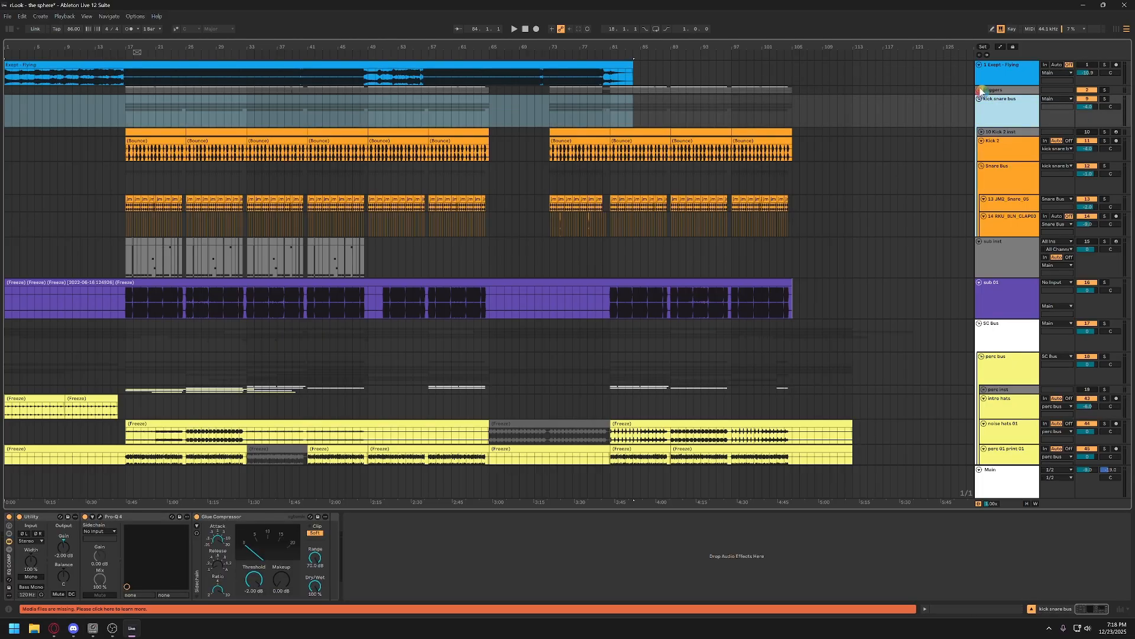
left_click(979, 90)
left_click(999, 100)
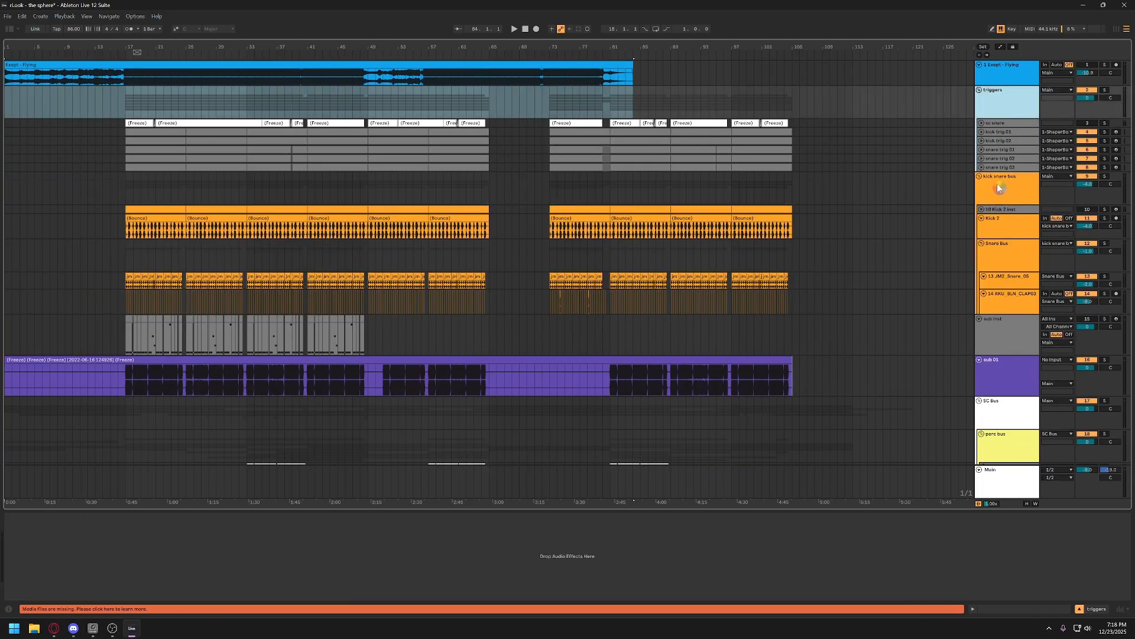
left_click(998, 188)
left_click(125, 204)
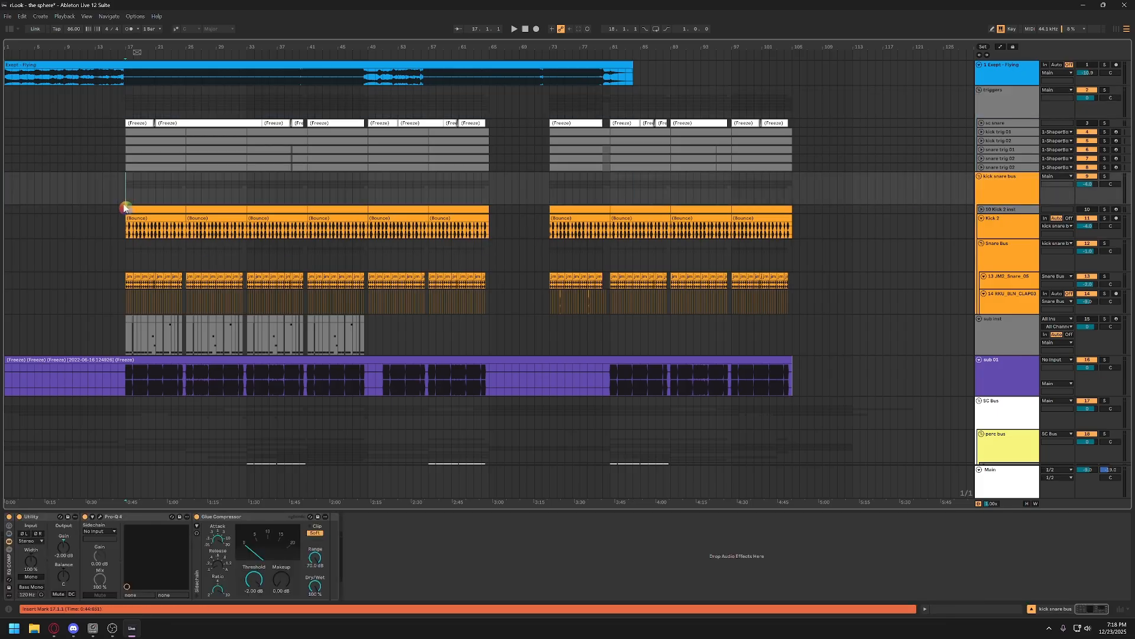
left_click(1005, 190)
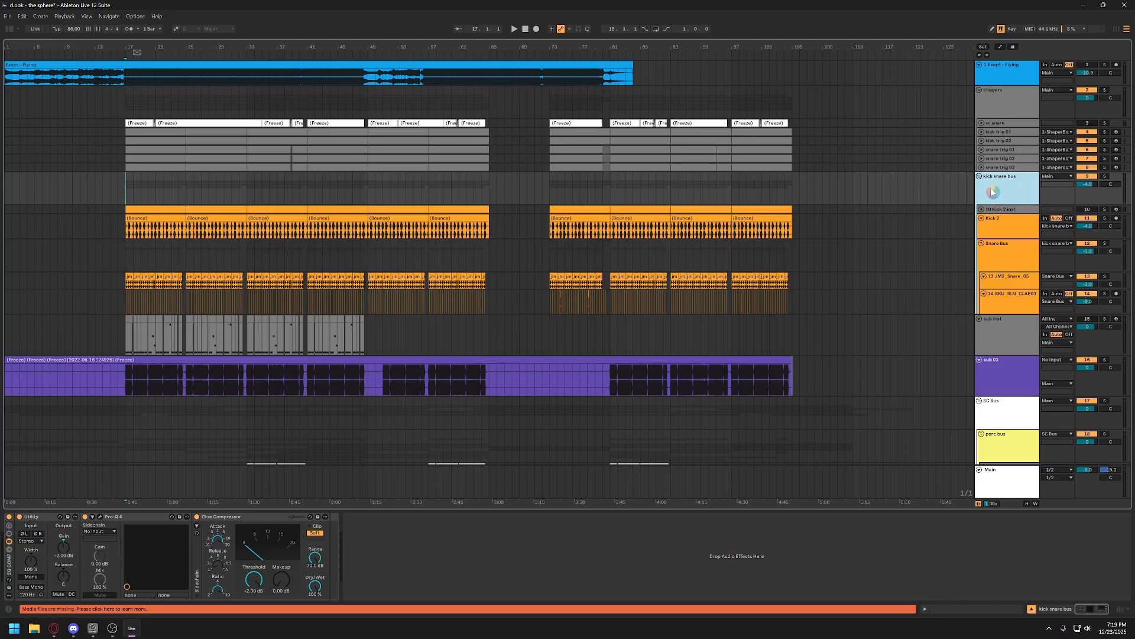
Collapse all tracks, and unfold only the SC Bus with its tracks, sub 01 and the kick snare bus
key("ctrl+a")
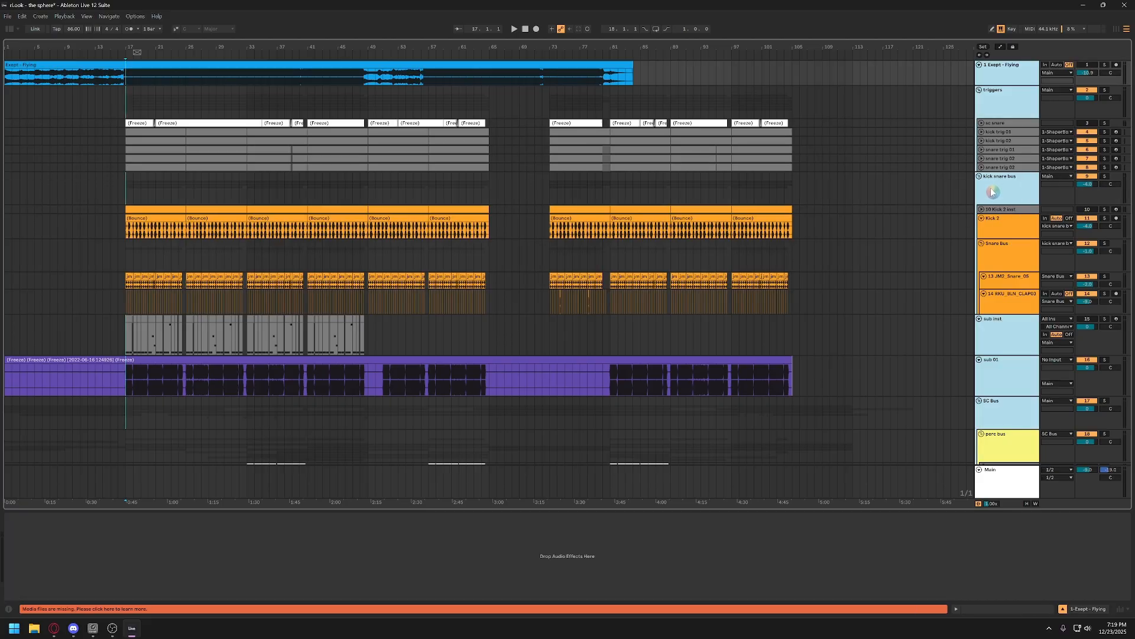
left_click(980, 92, "alt")
left_click(994, 110)
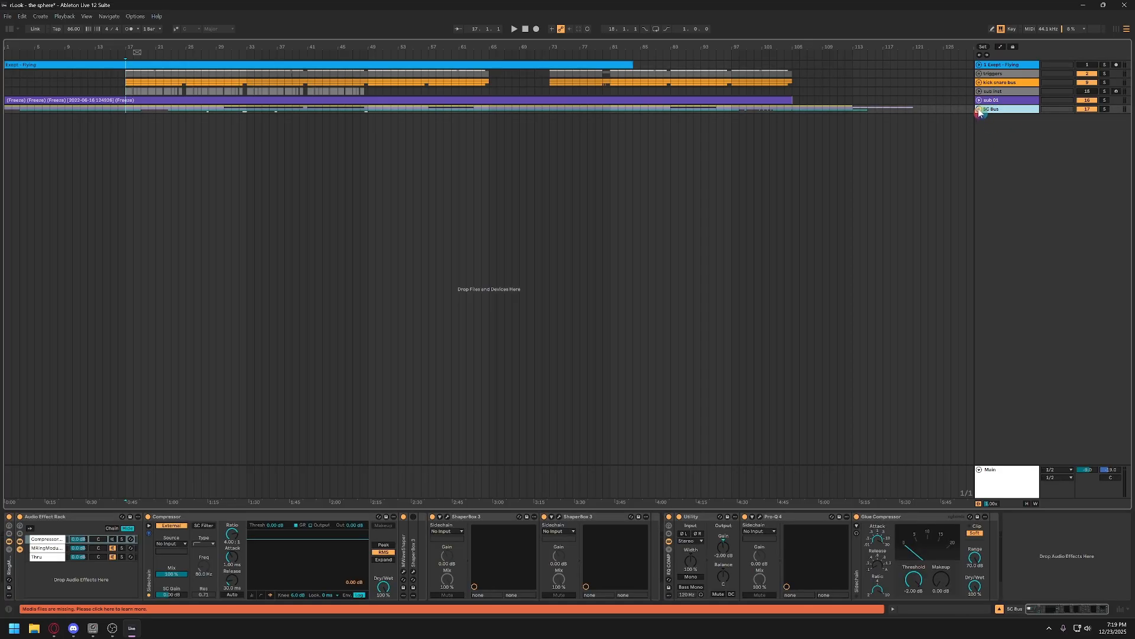
left_click(979, 110, "alt")
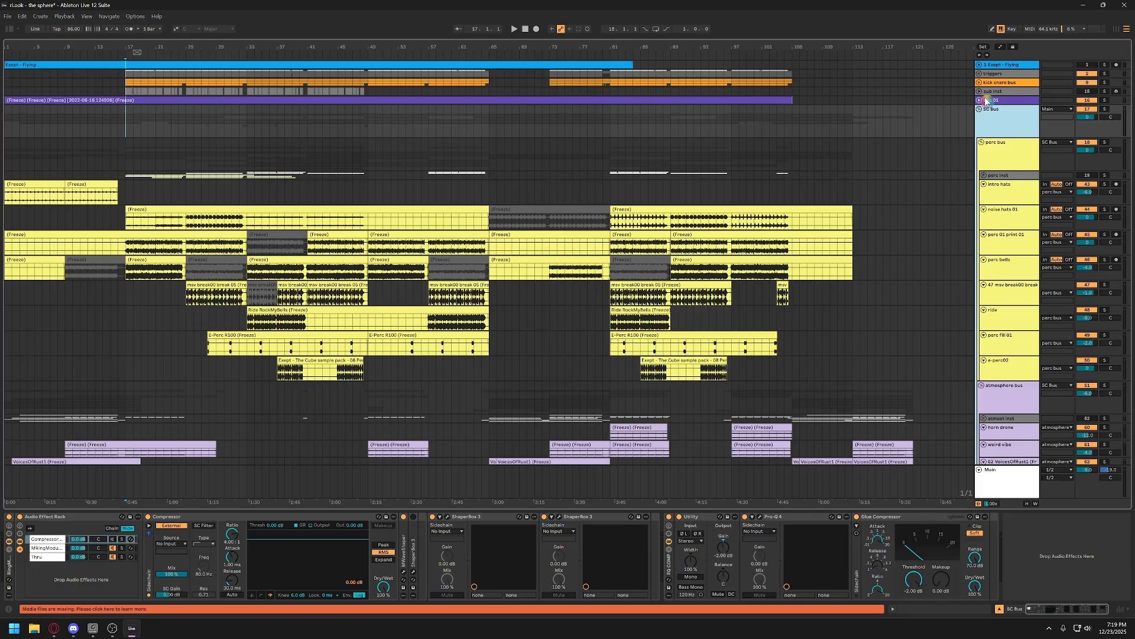
left_click(979, 101)
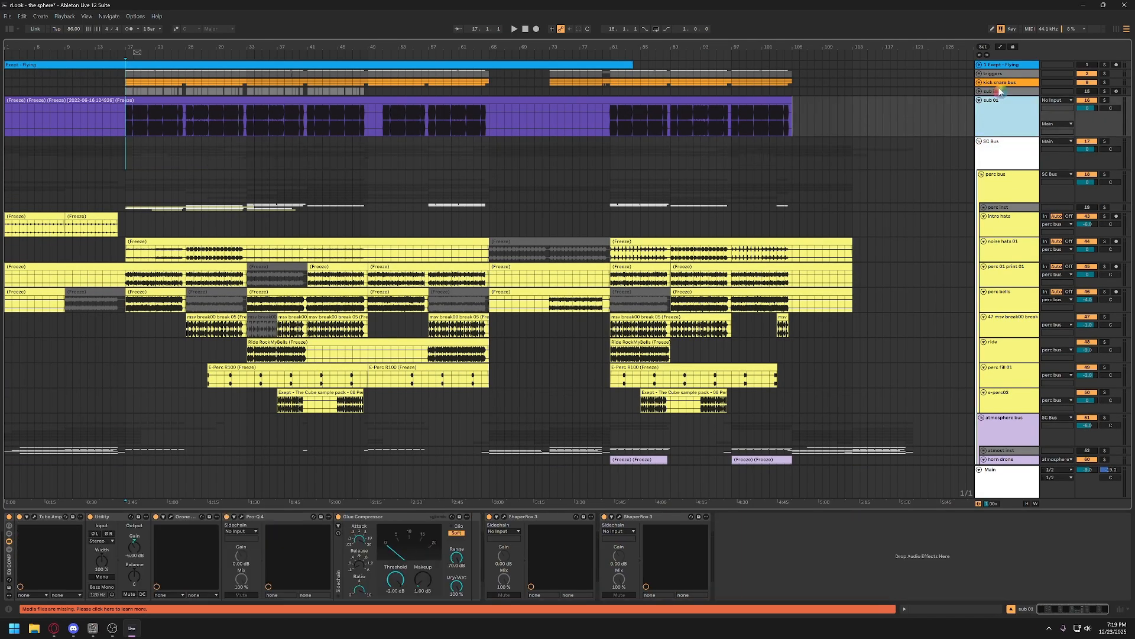
left_click(980, 84)
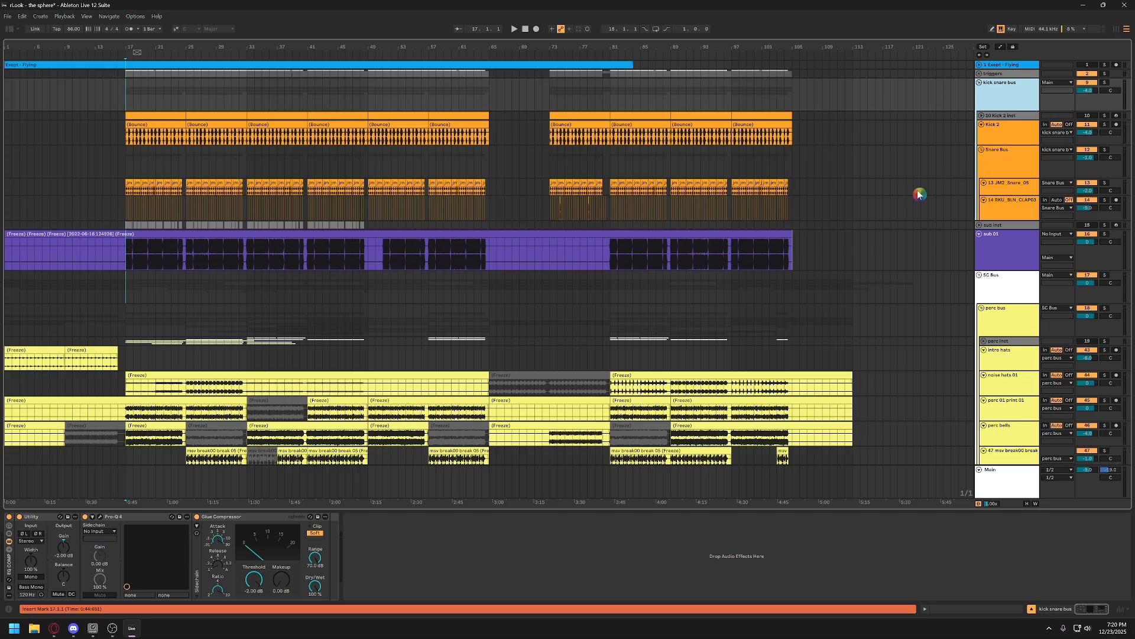
Review the device chains of the SC Bus and the kick snare bus
left_click(994, 290)
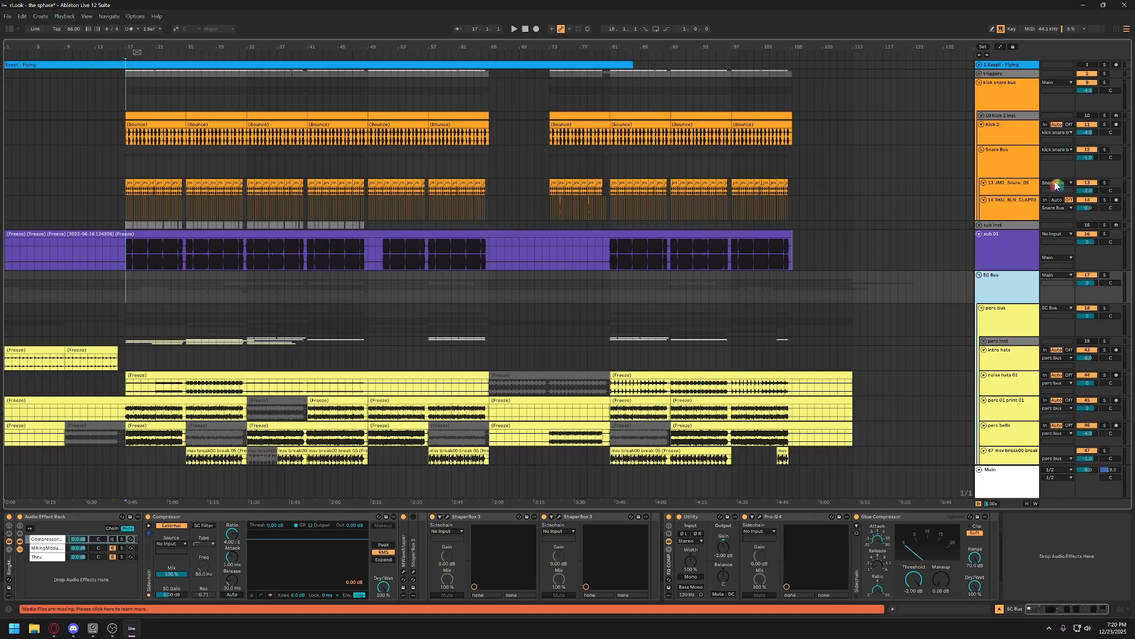
left_click(1017, 95)
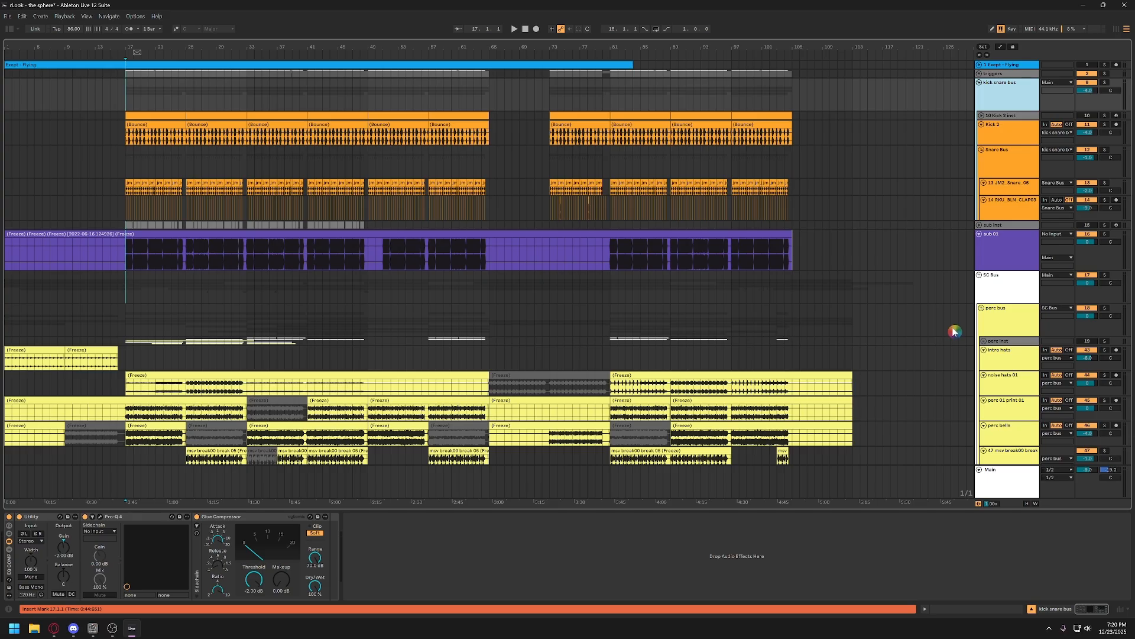
double_click(995, 96)
left_click(977, 99)
Unfold and activate the 10 Kick 2 inst track, and expand its instrument rack to show the devices
left_click(993, 134)
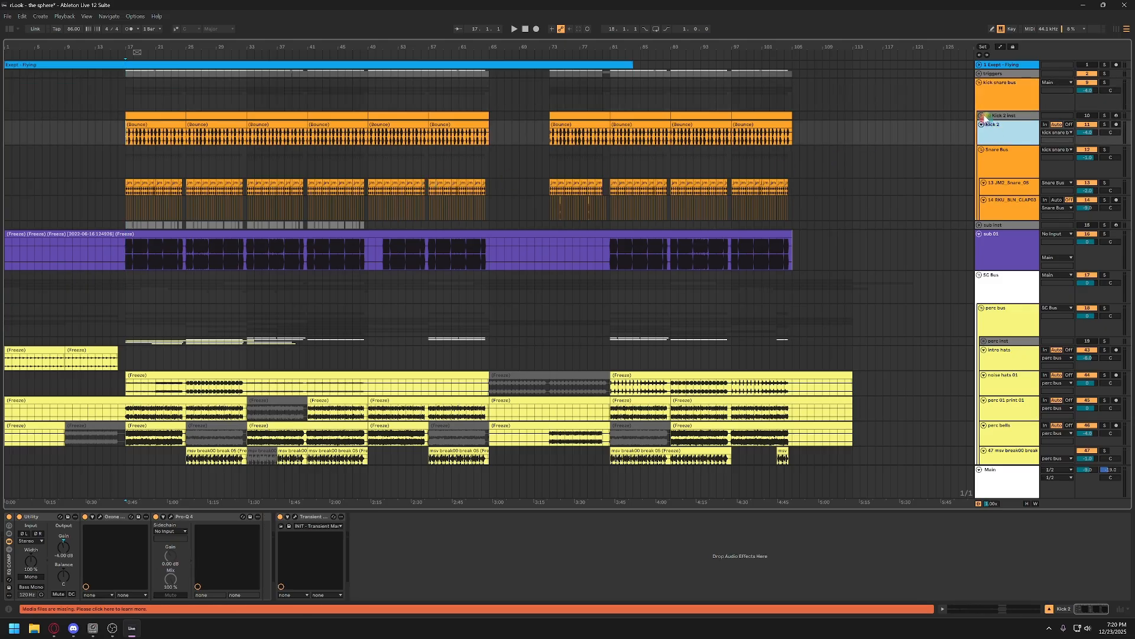
left_click(982, 116)
left_click(1001, 126)
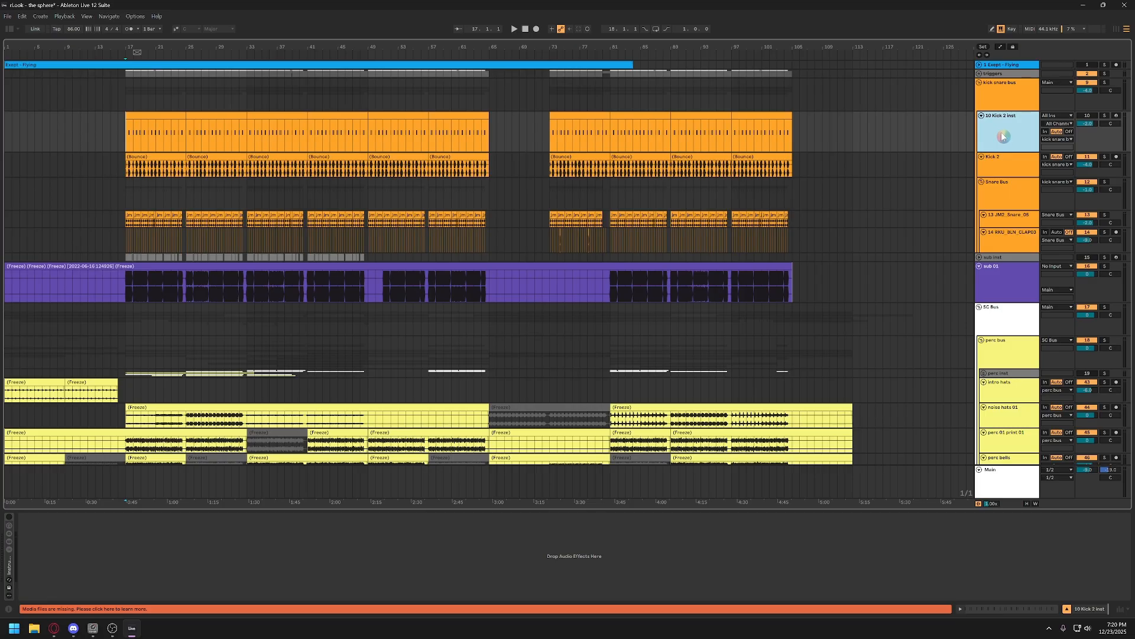
left_click(12, 567)
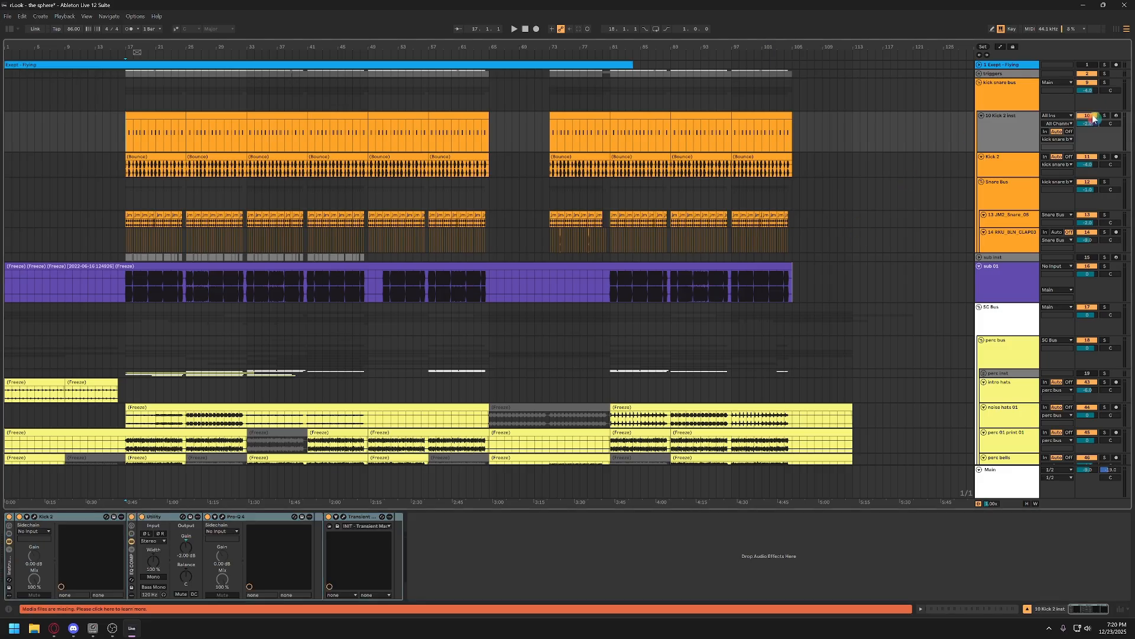
left_click(1005, 124)
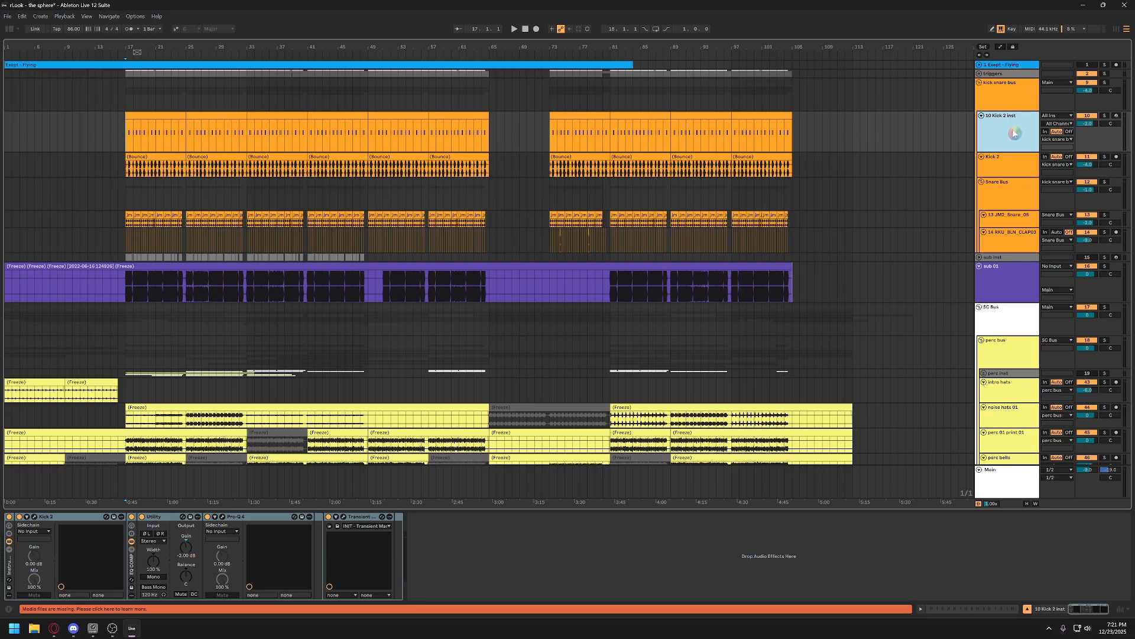
Open the Kick 2 synth, solo the 10 Kick 2 inst track and audition the kick from bar 17
left_click(34, 518)
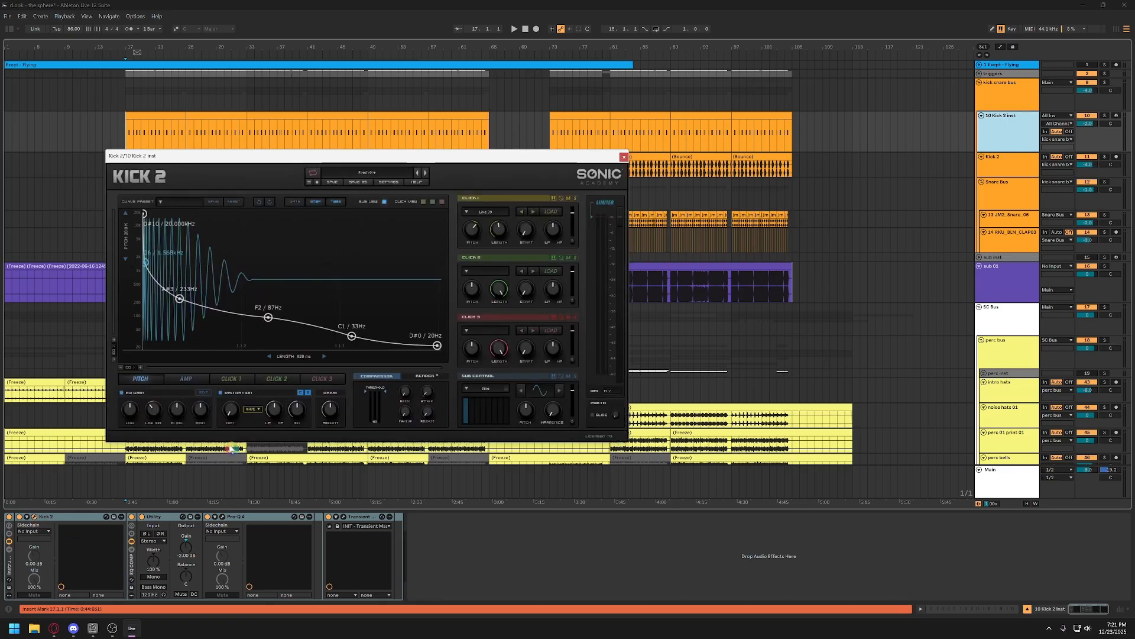
left_click_drag(424, 162, 480, 158)
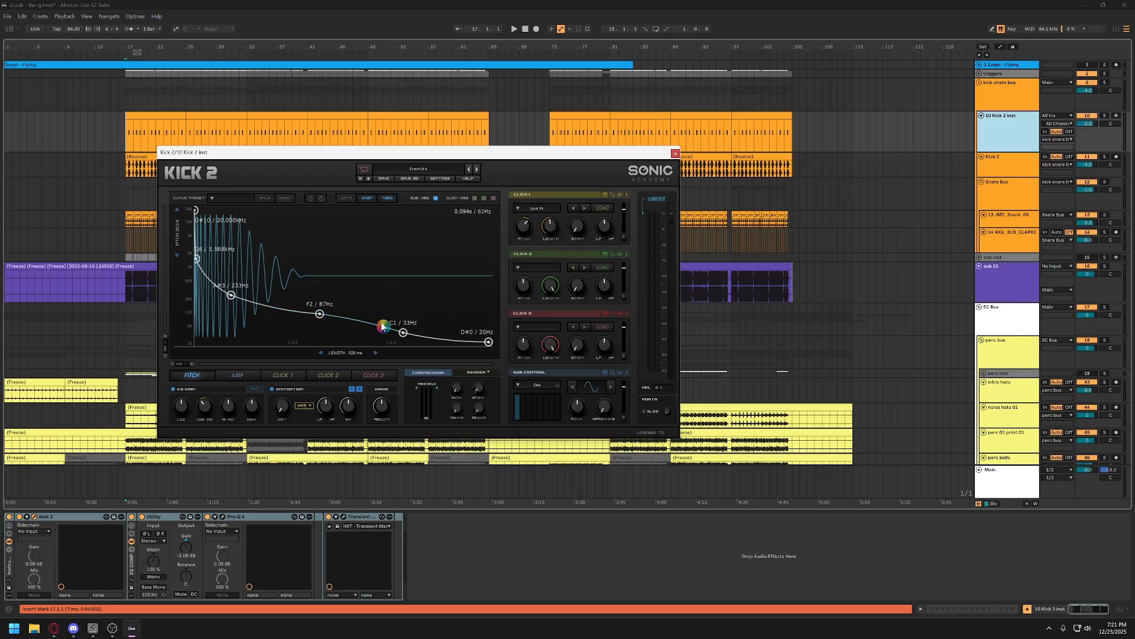
left_click(1105, 116)
key("space")
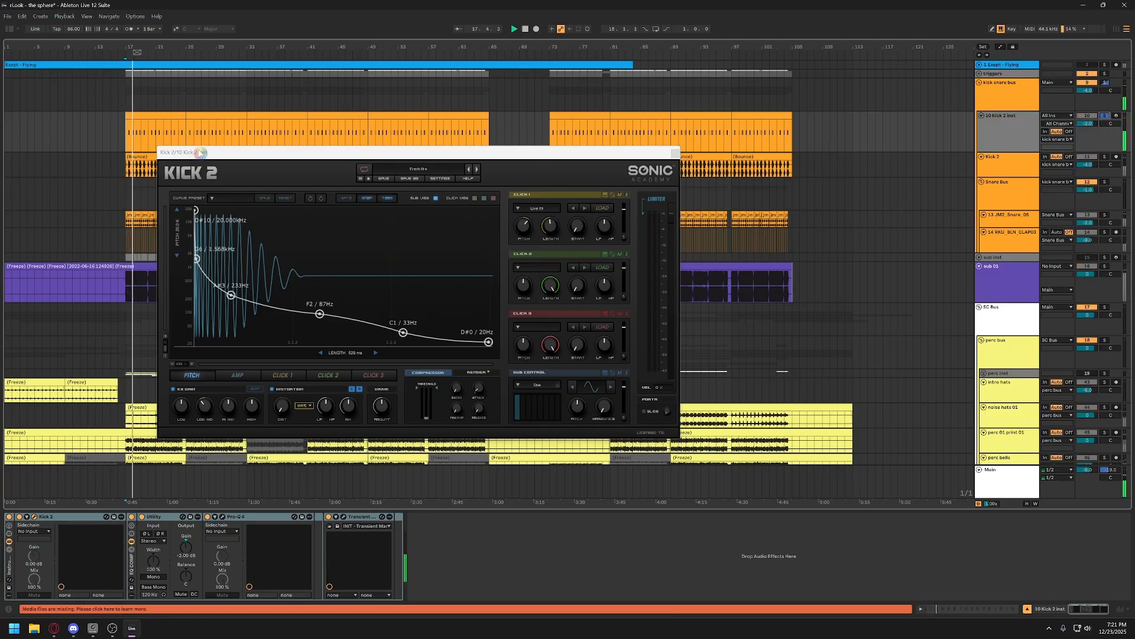
key("space")
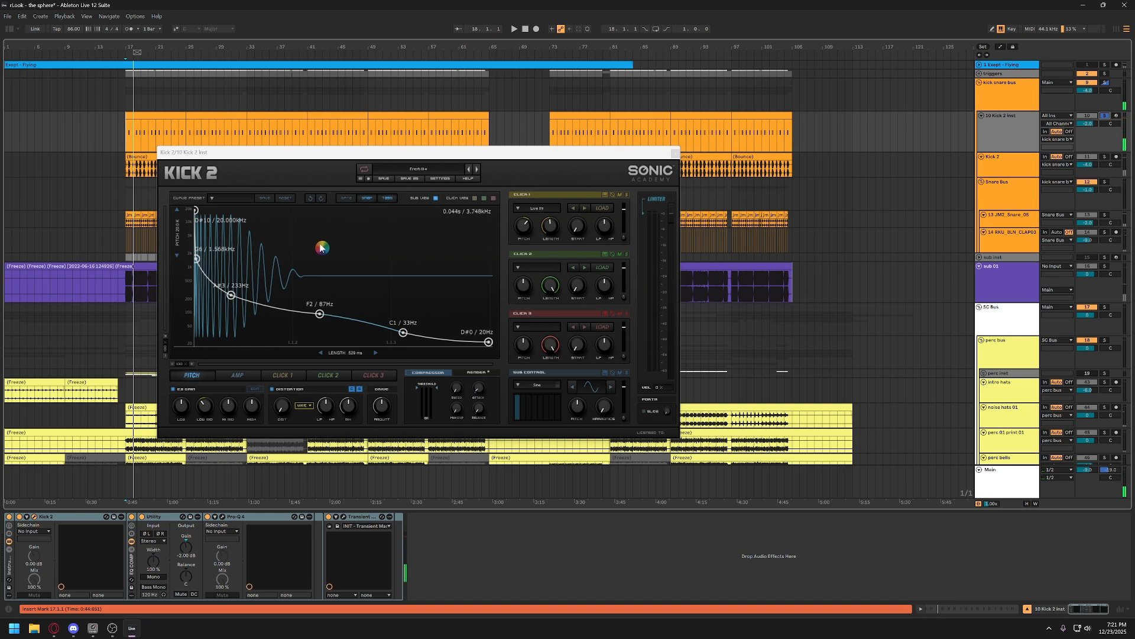
Nudge the sustain-end point of Kick 2's amp envelope slightly earlier and lower, and close the plugin
left_click(237, 375)
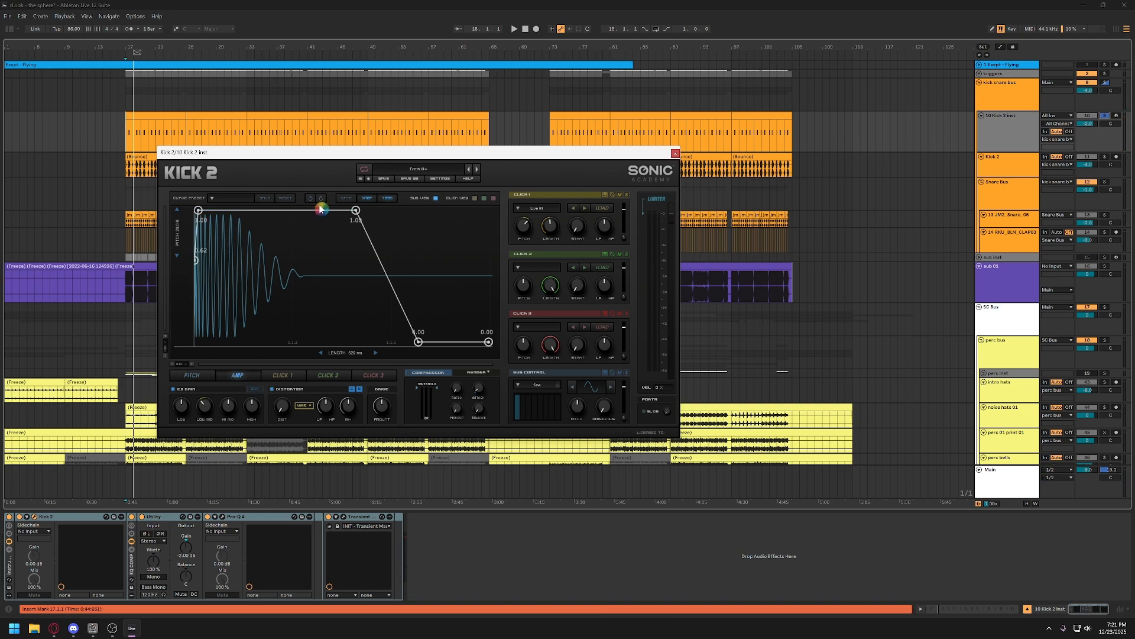
mouse_move(358, 209)
left_mouse_down()
mouse_move(317, 212)
mouse_move(353, 213)
left_mouse_up()
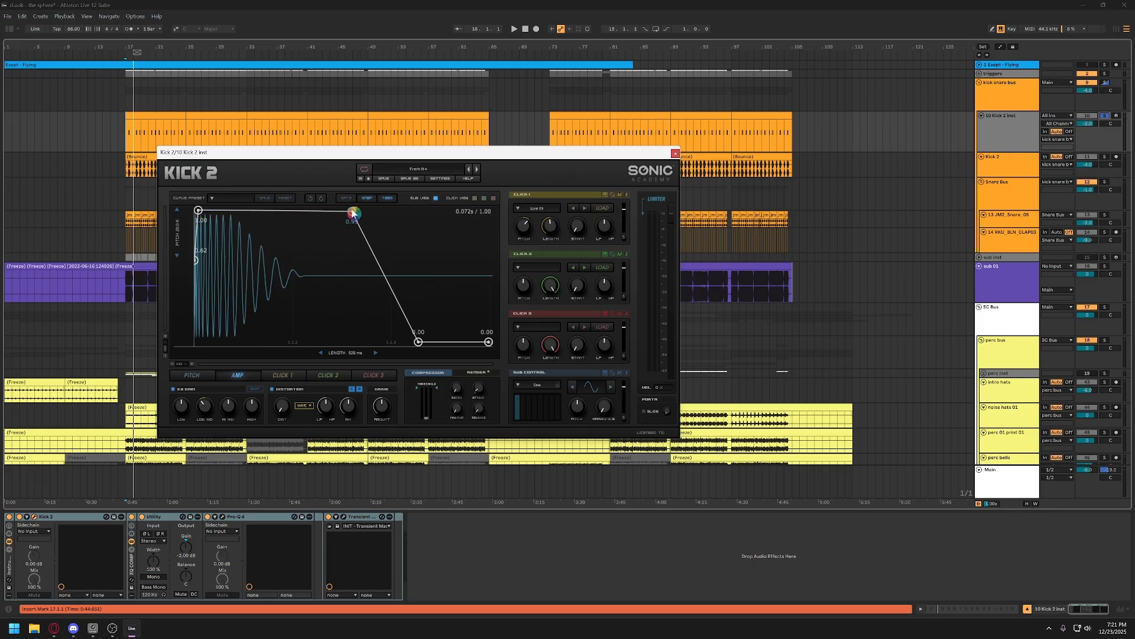
left_click(675, 154)
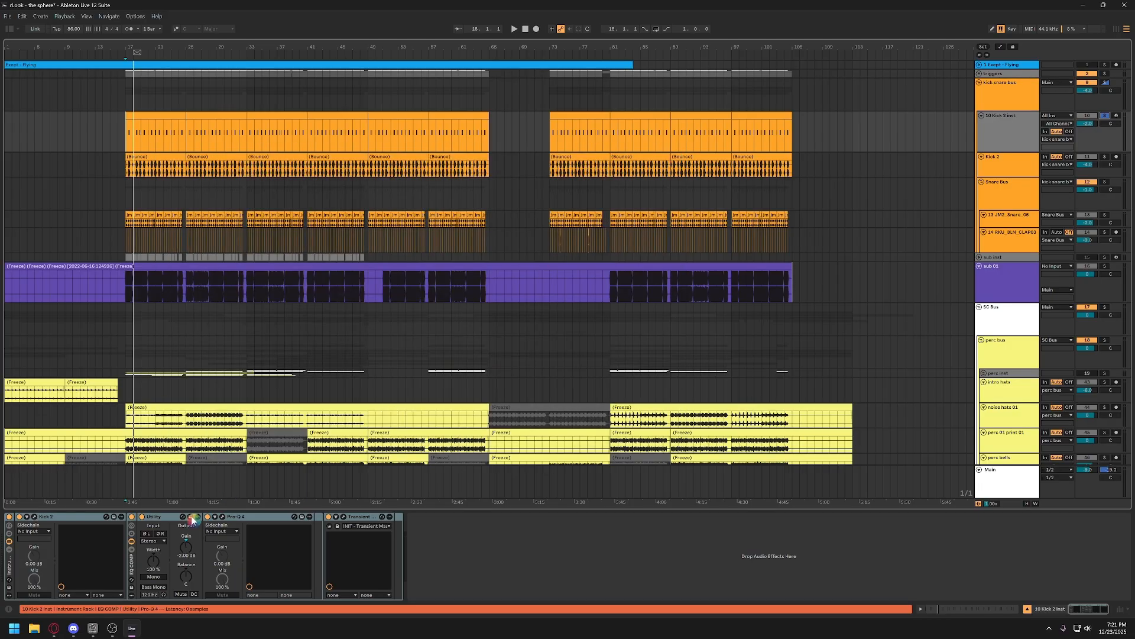
Examine the kick's Pro-Q 4 curve while the soloed kick plays, and close the EQ
left_click(223, 517)
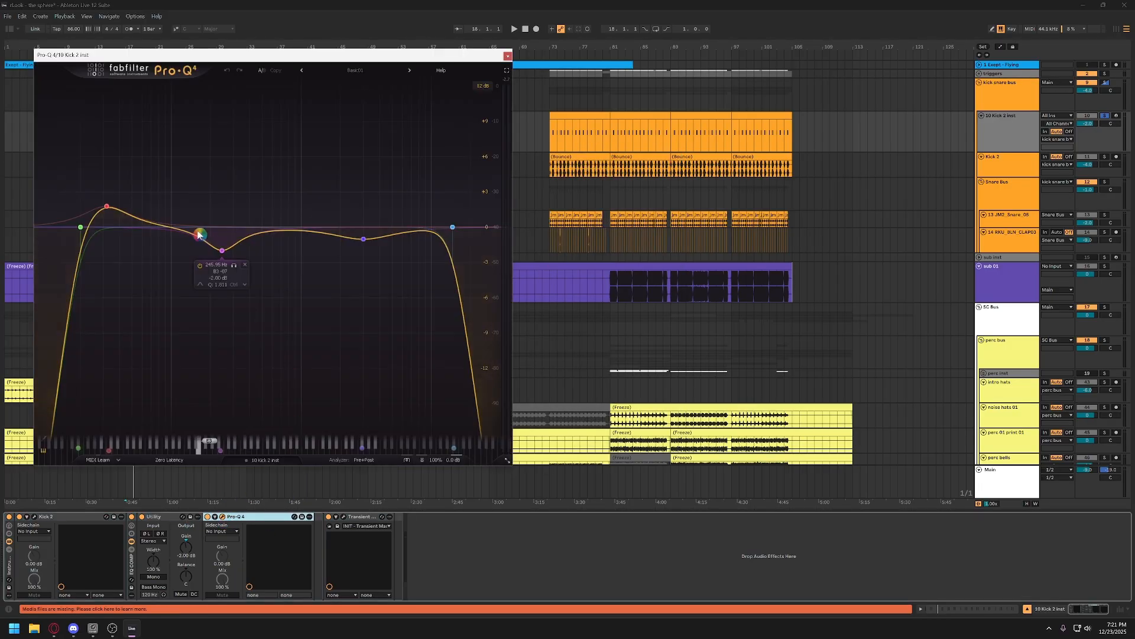
key("space")
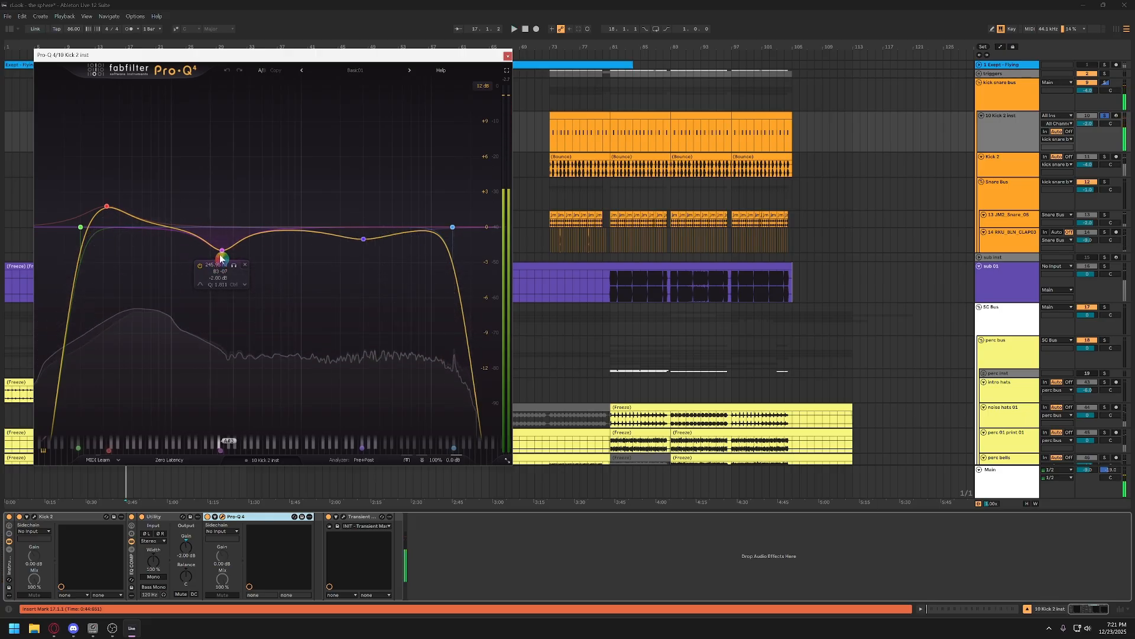
key("space")
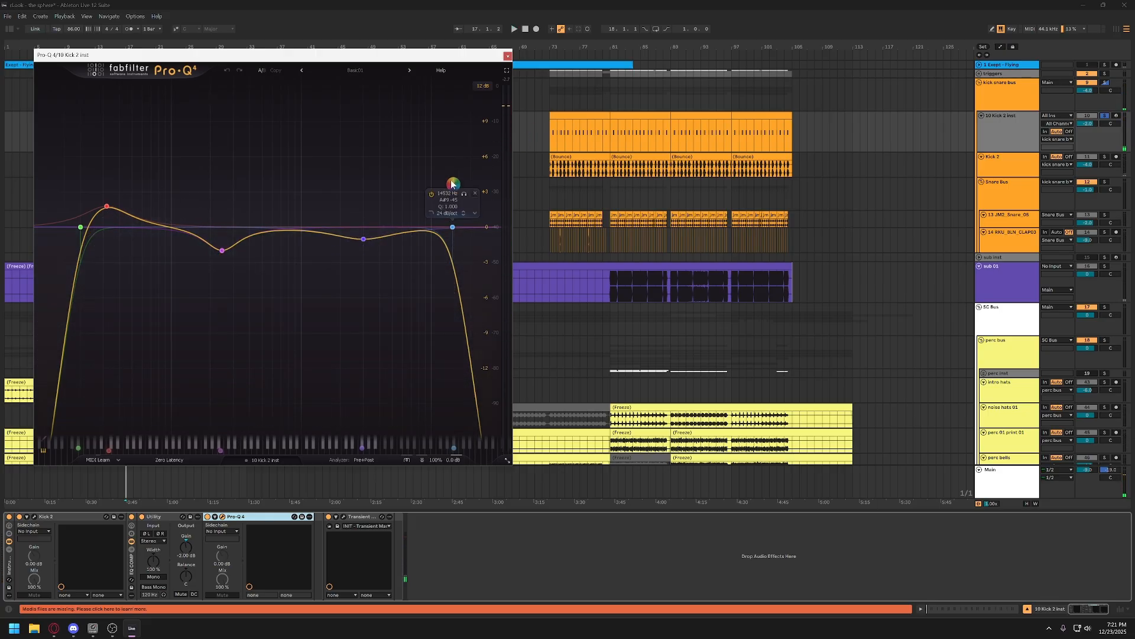
left_click(508, 56)
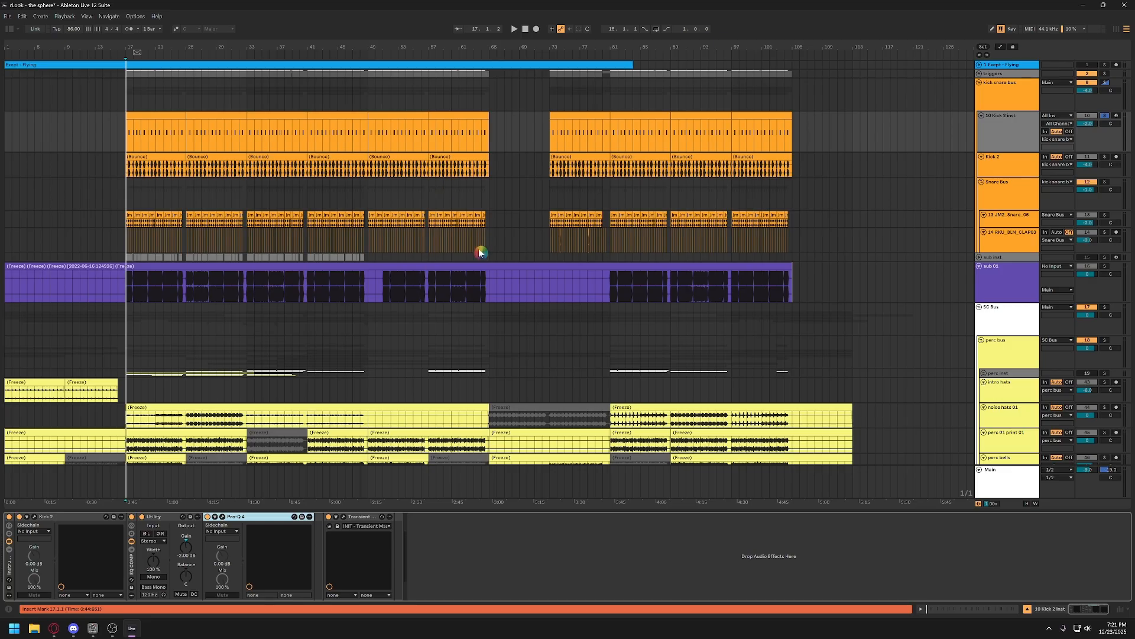
Check the kick's Transient Master settings during playback and close the plugin
left_click(344, 516)
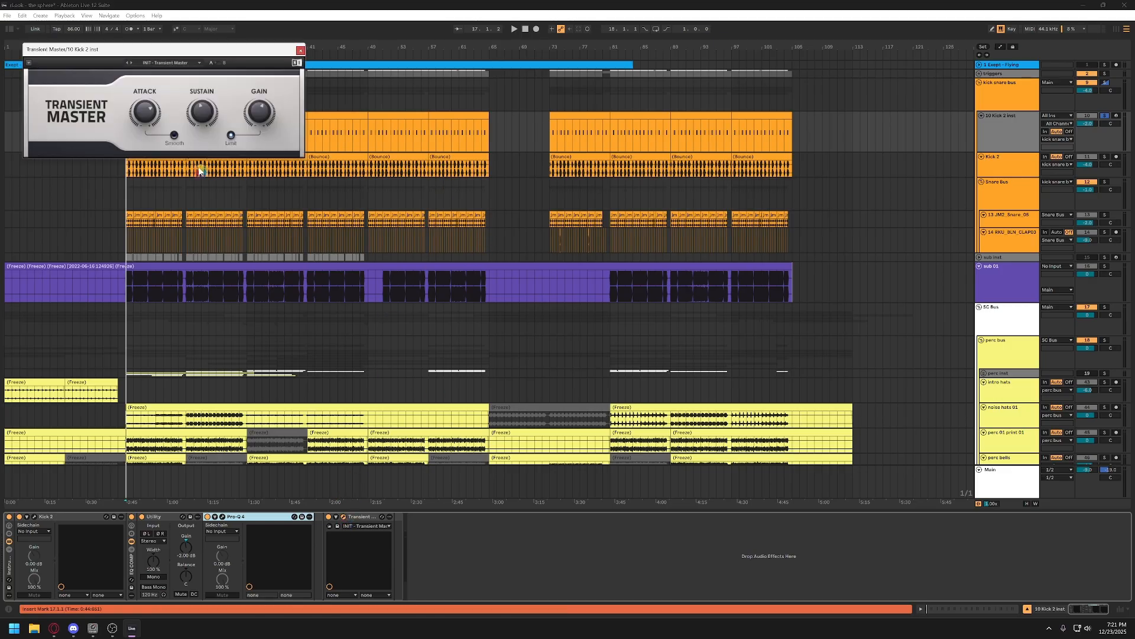
key("space")
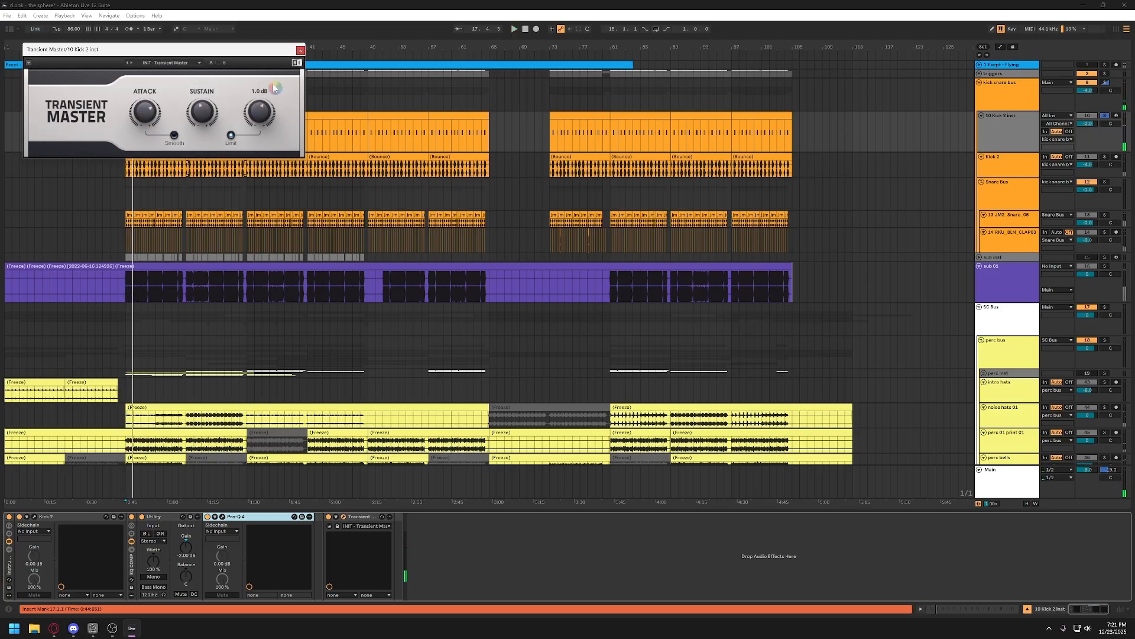
left_click(301, 51)
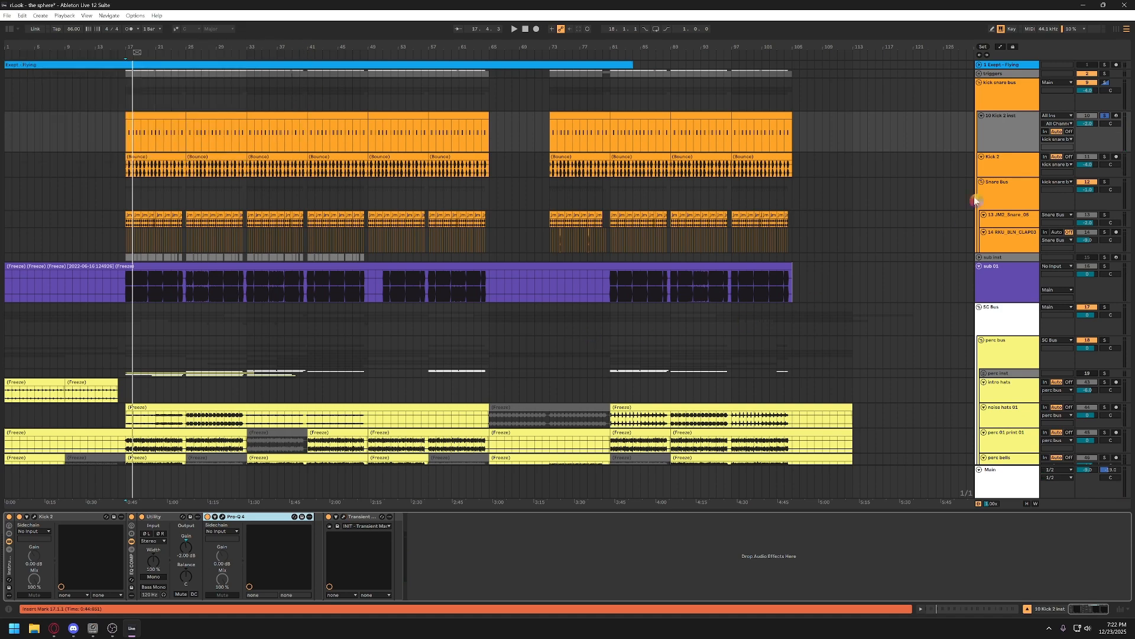
Duplicate the 10 Kick 2 inst track and bounce the copy in place
left_click(1009, 135)
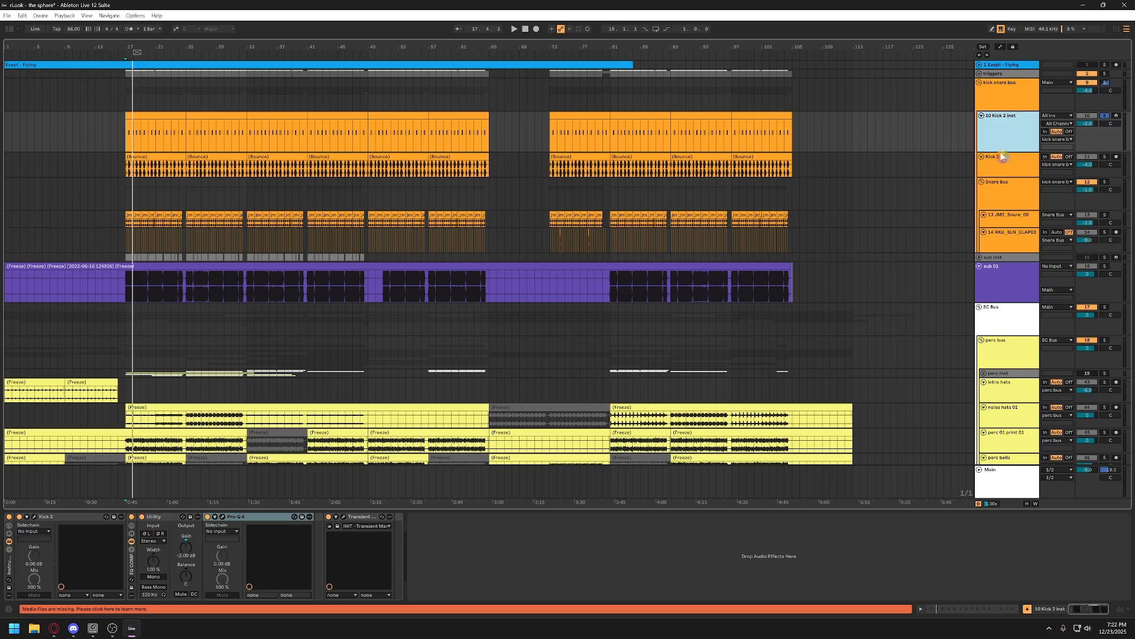
key("ctrl+d")
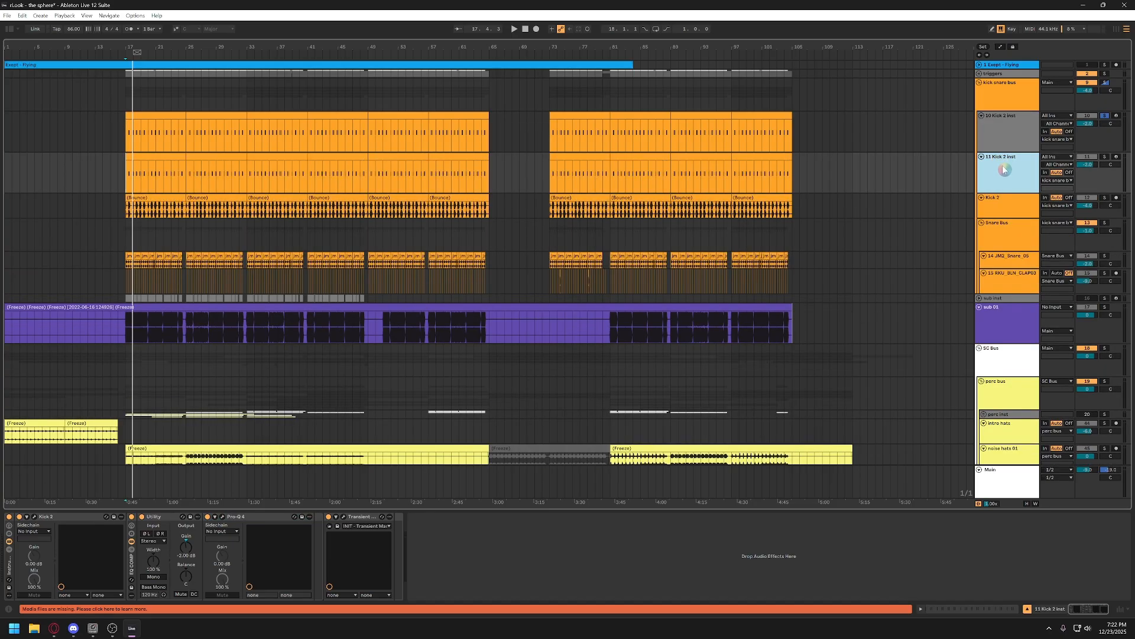
right_click(1004, 169)
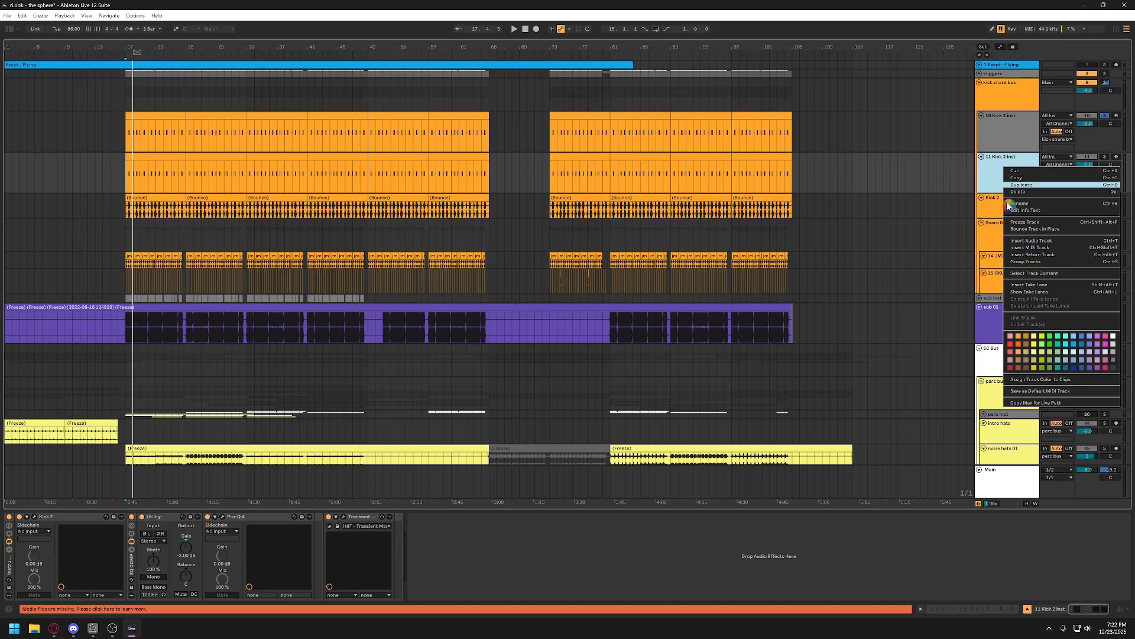
left_click(1022, 230)
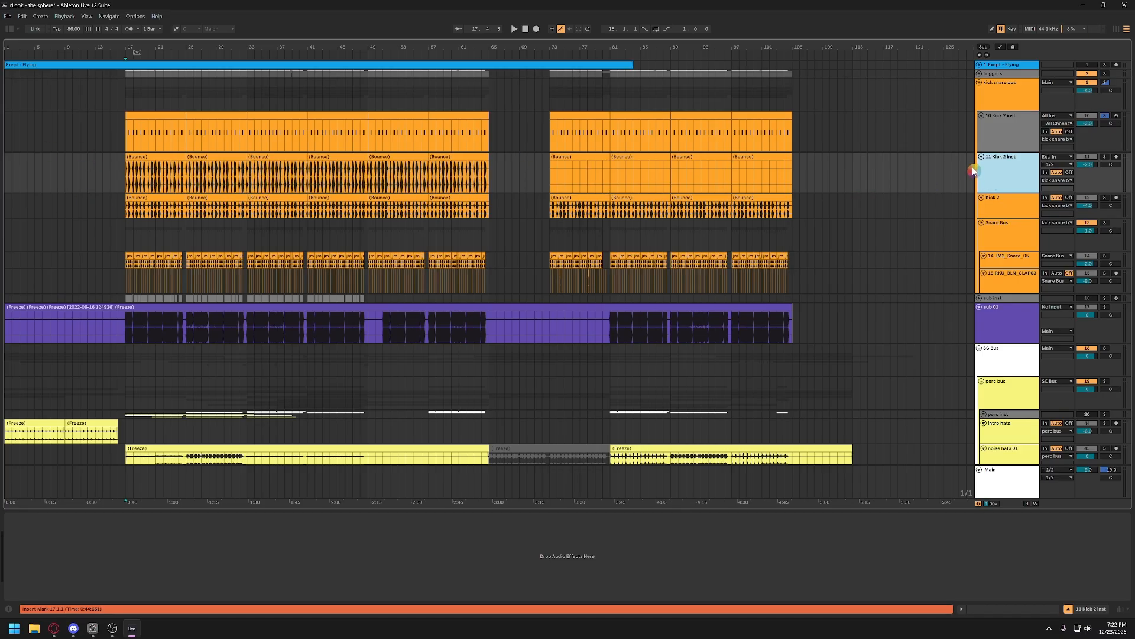
Group all devices of the 10 Kick 2 inst track into a single rack, then fold and deactivate that rack
left_click(1001, 135)
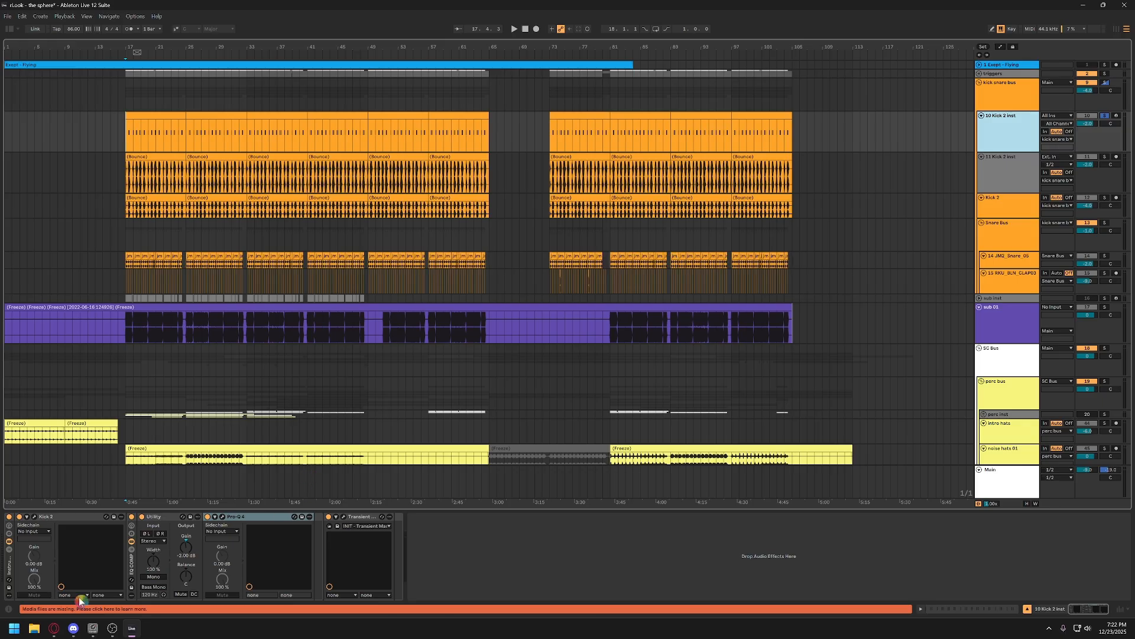
left_click(9, 568)
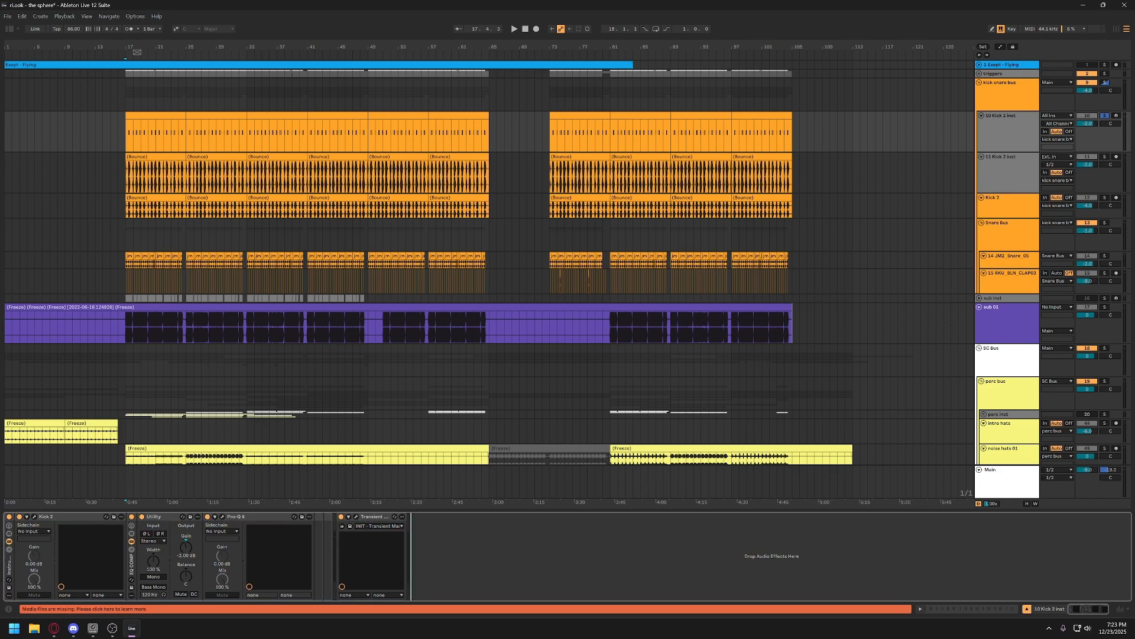
double_click(12, 566)
double_click(11, 568)
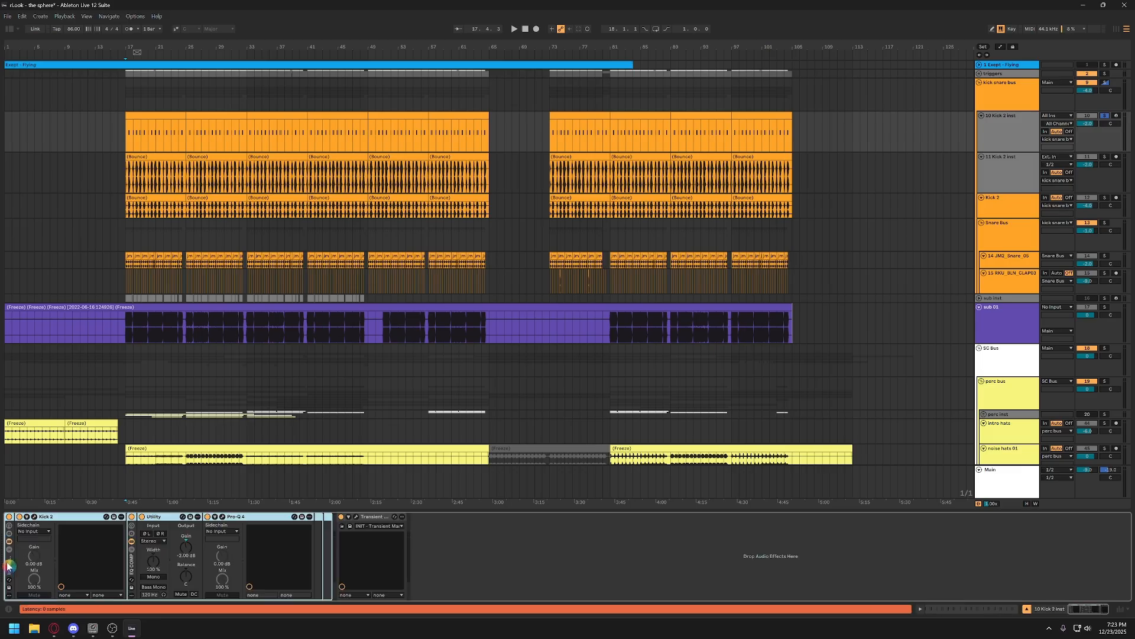
left_click(362, 520)
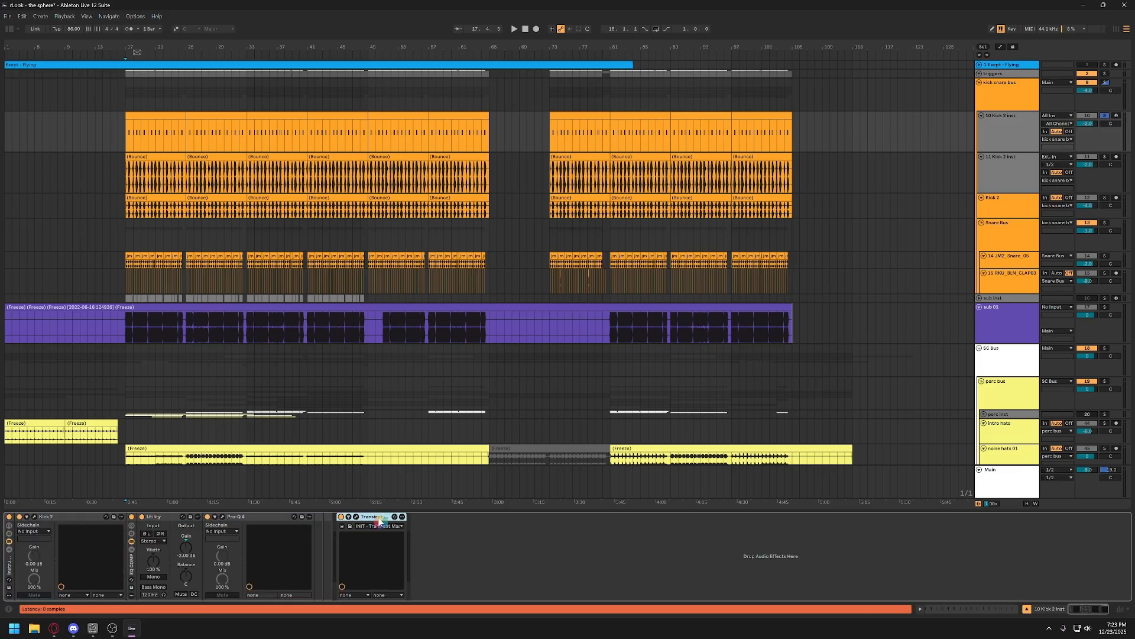
left_click(565, 563)
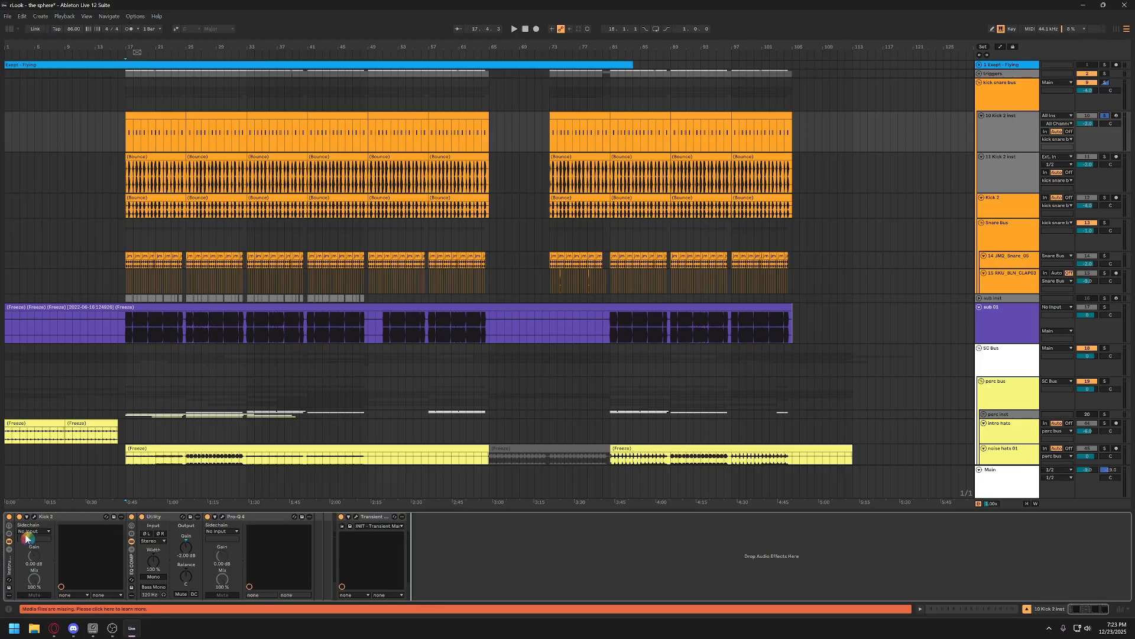
key("ctrl+a")
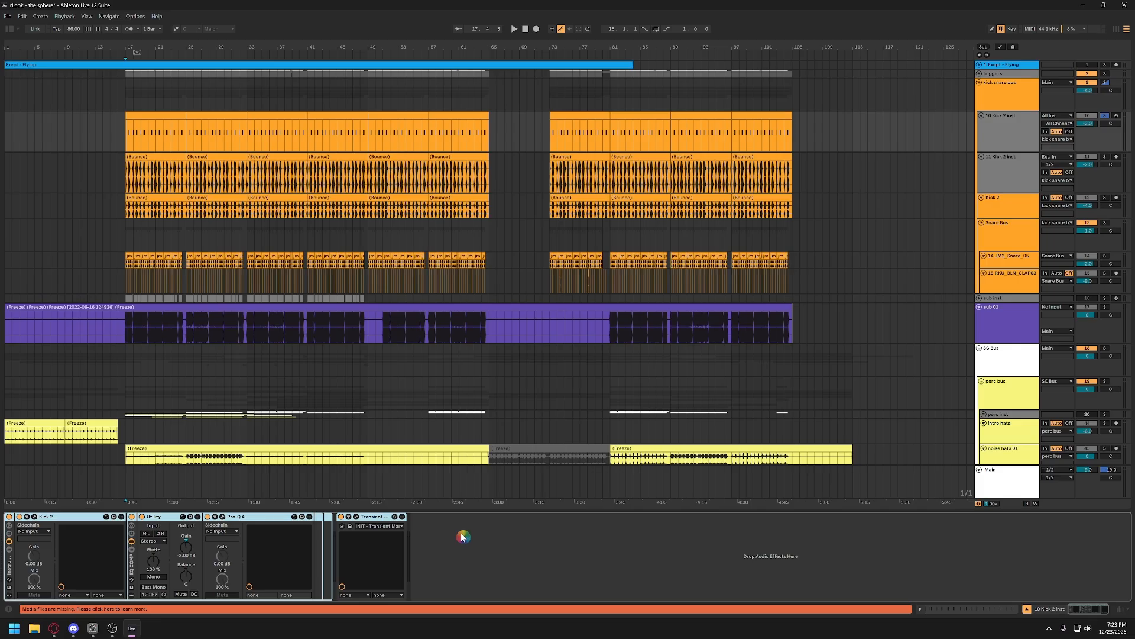
key("ctrl+g")
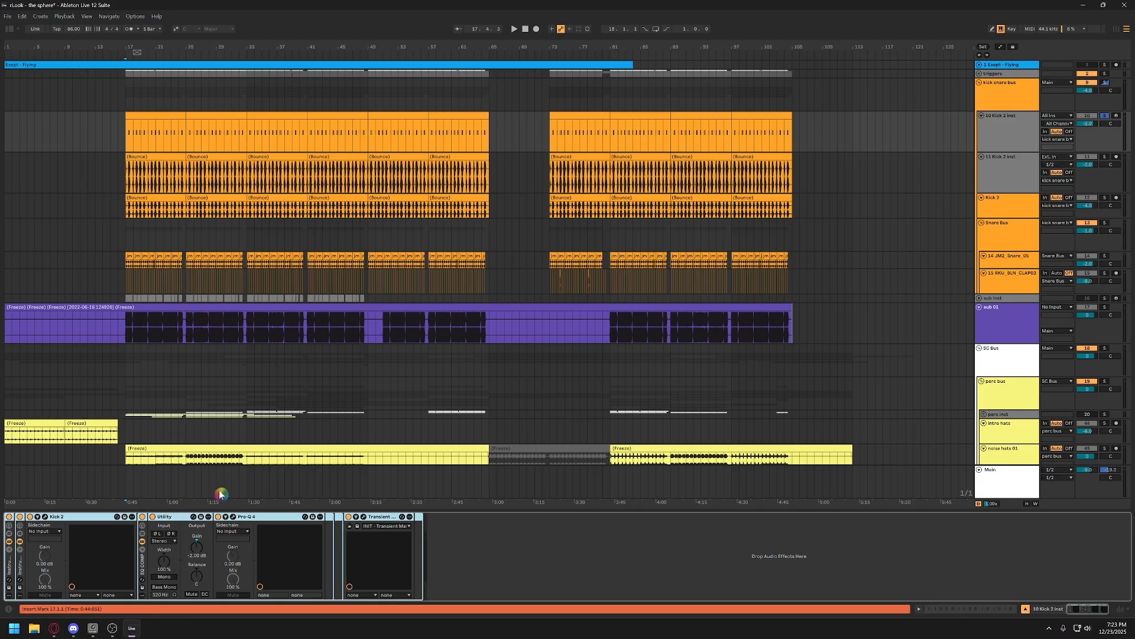
left_click(13, 540)
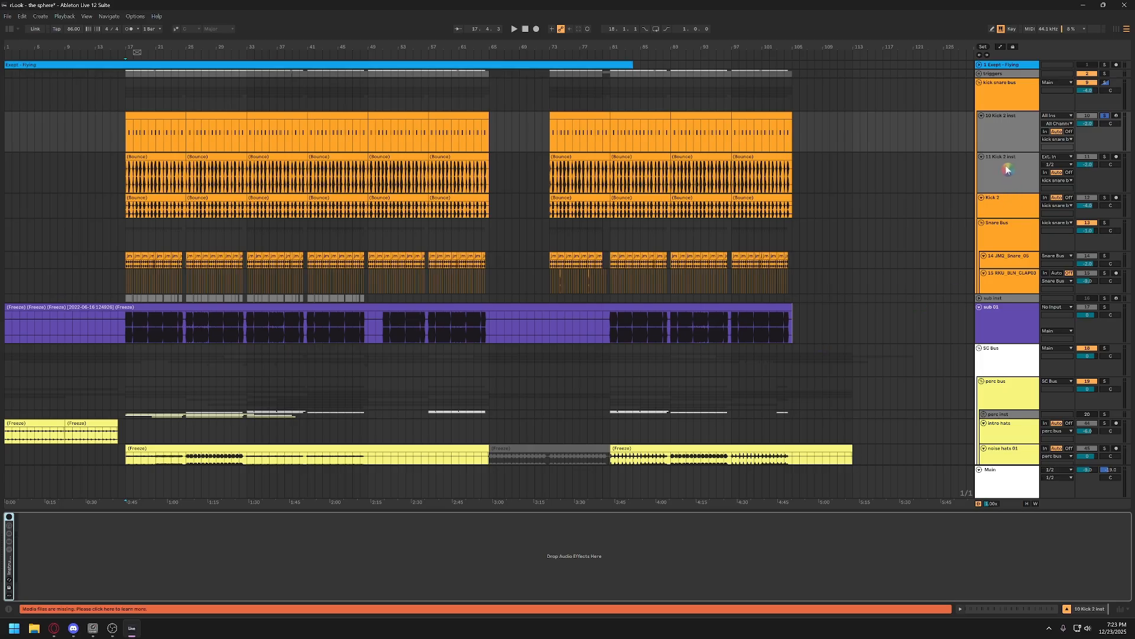
Unsolo the 10 Kick 2 inst track and fold it to minimal height in the arrangement
left_click(1008, 138)
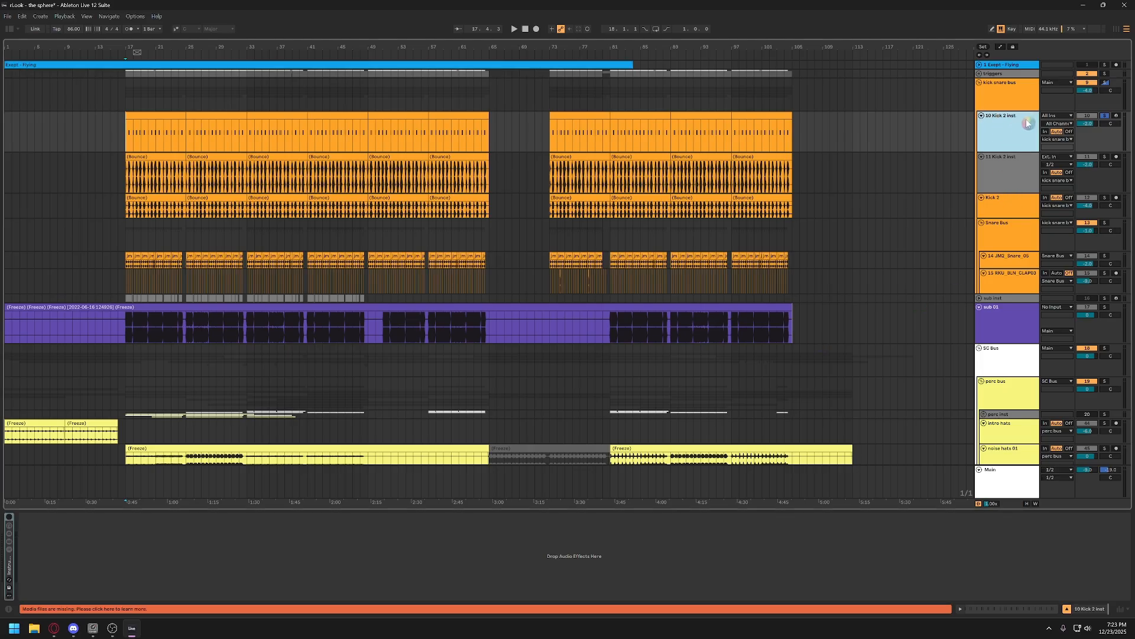
left_click(1105, 116)
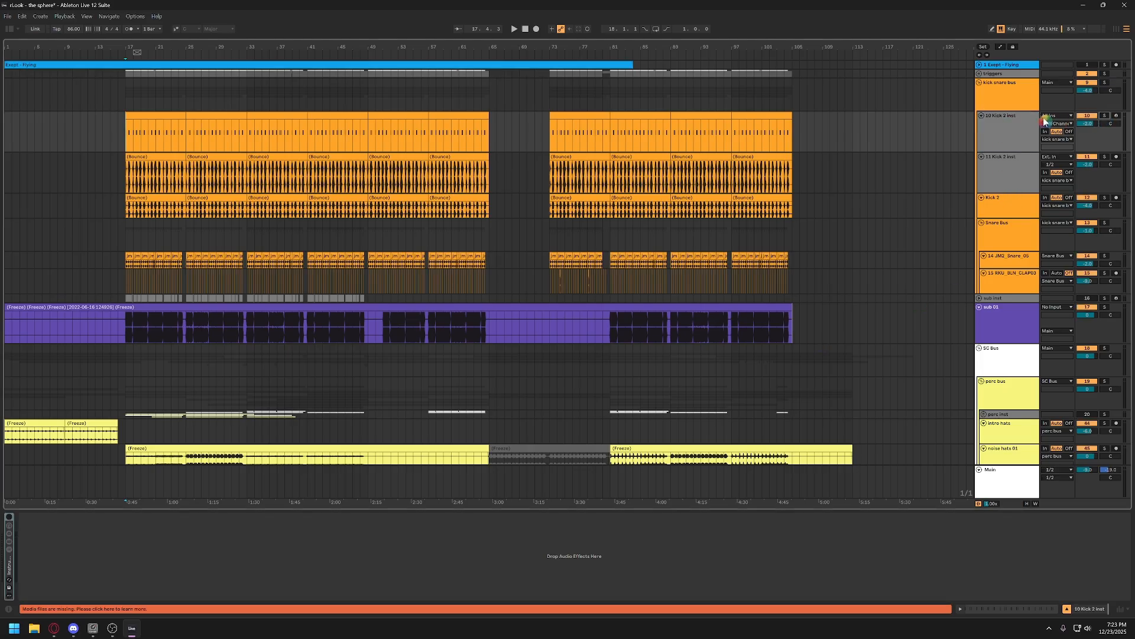
left_click(1080, 117)
left_click(982, 117)
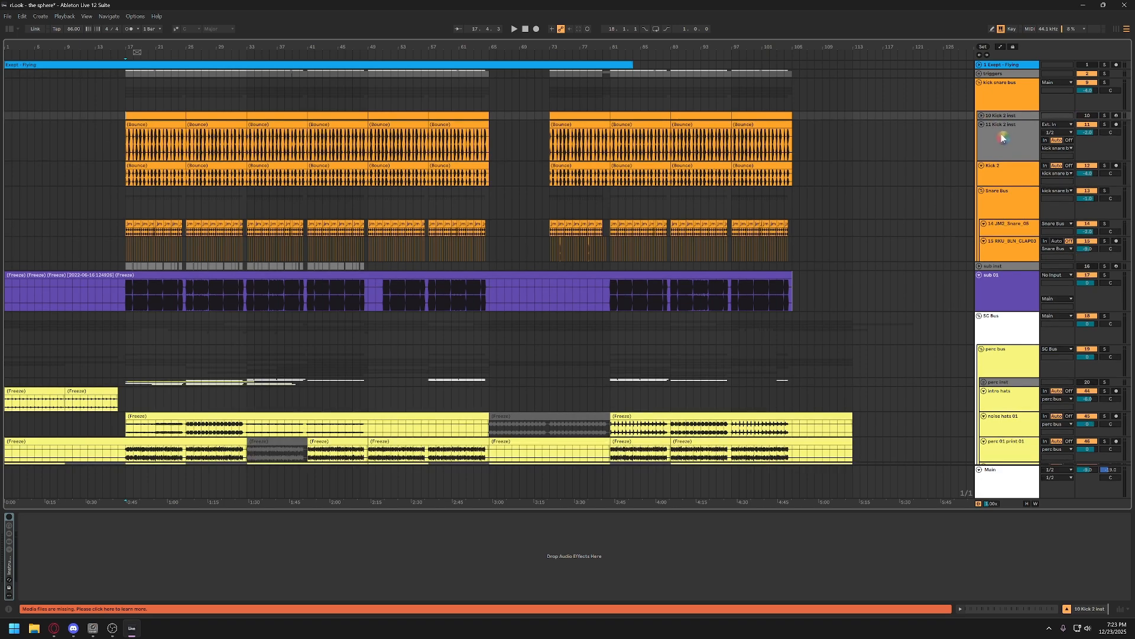
Delete the bounced duplicate track 11 Kick 2 inst
left_click(1002, 142)
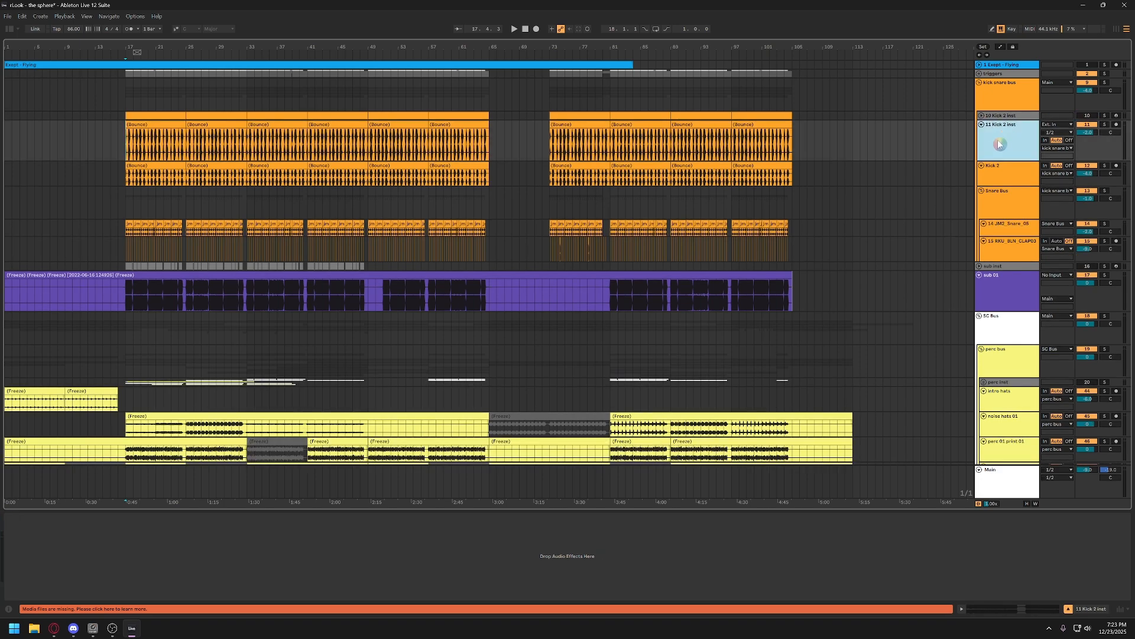
key("Delete")
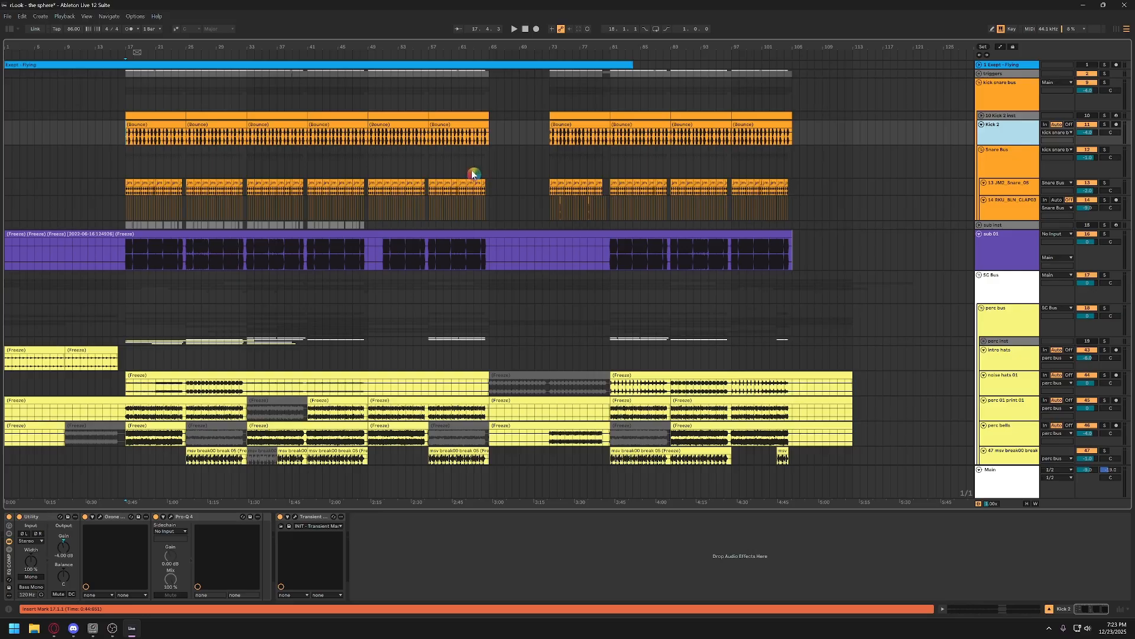
Enlarge the Kick 2 audio track and inspect the waveform of the first bounced kick at bar 17
left_click(152, 134)
left_click_drag(125, 46, 188, 204)
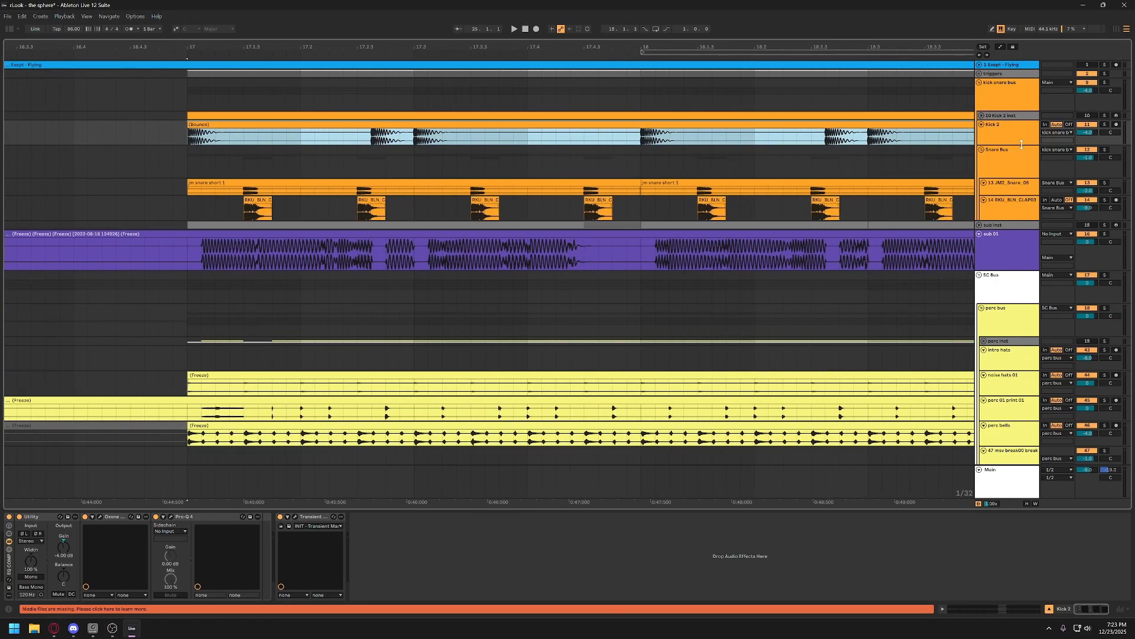
left_click_drag(1021, 144, 881, 279)
left_click_drag(191, 47, 203, 57)
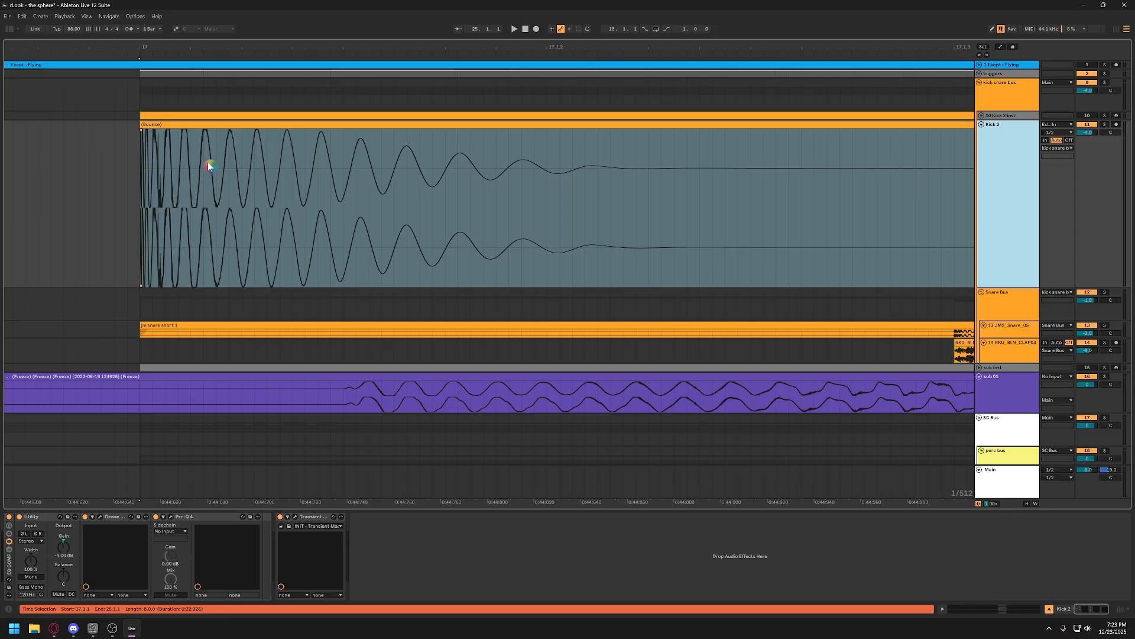
Audition the bounced Kick 2 track from bar 17 in the mix and in solo, and reduce the track height again
left_click(228, 124)
key("space")
key("space")
key("space")
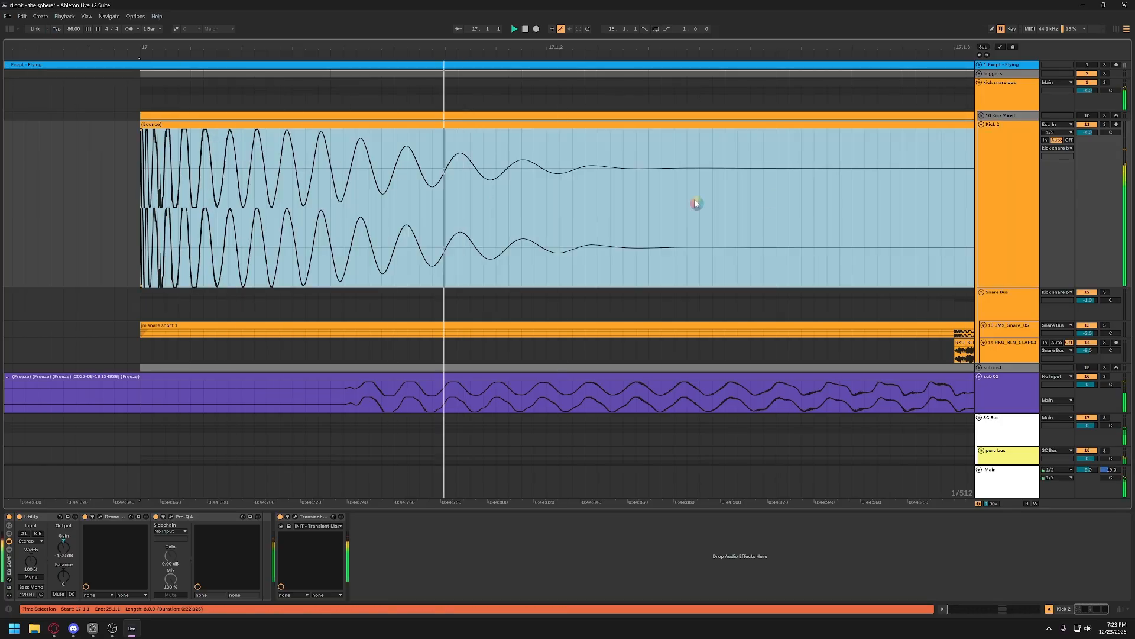
left_click(1104, 124)
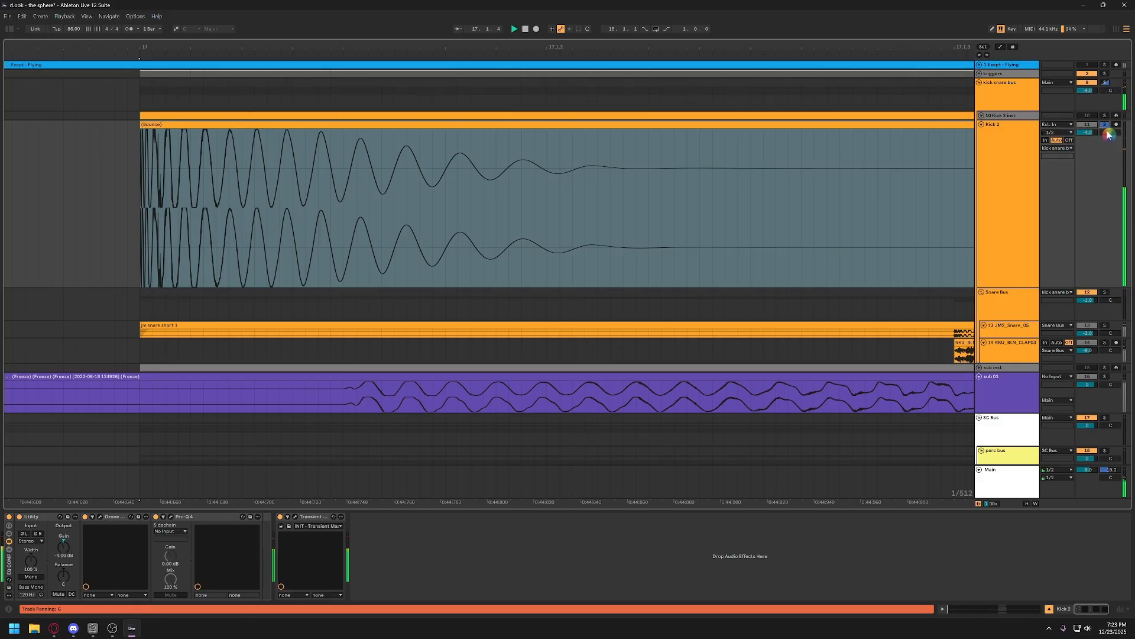
left_click(1106, 126)
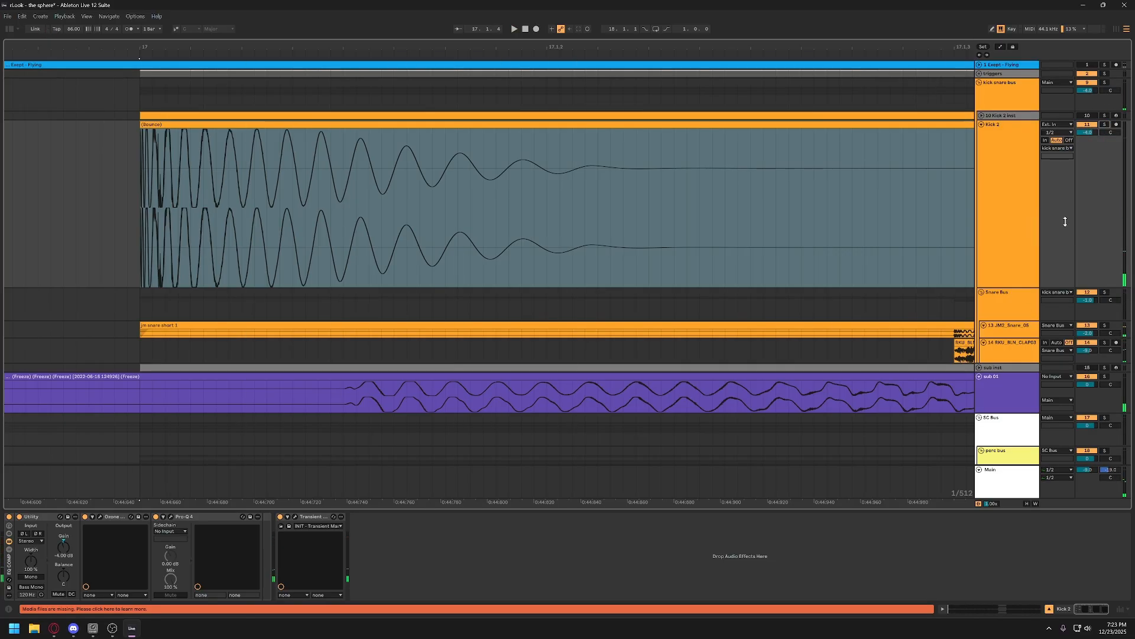
left_click_drag(996, 286, 996, 177)
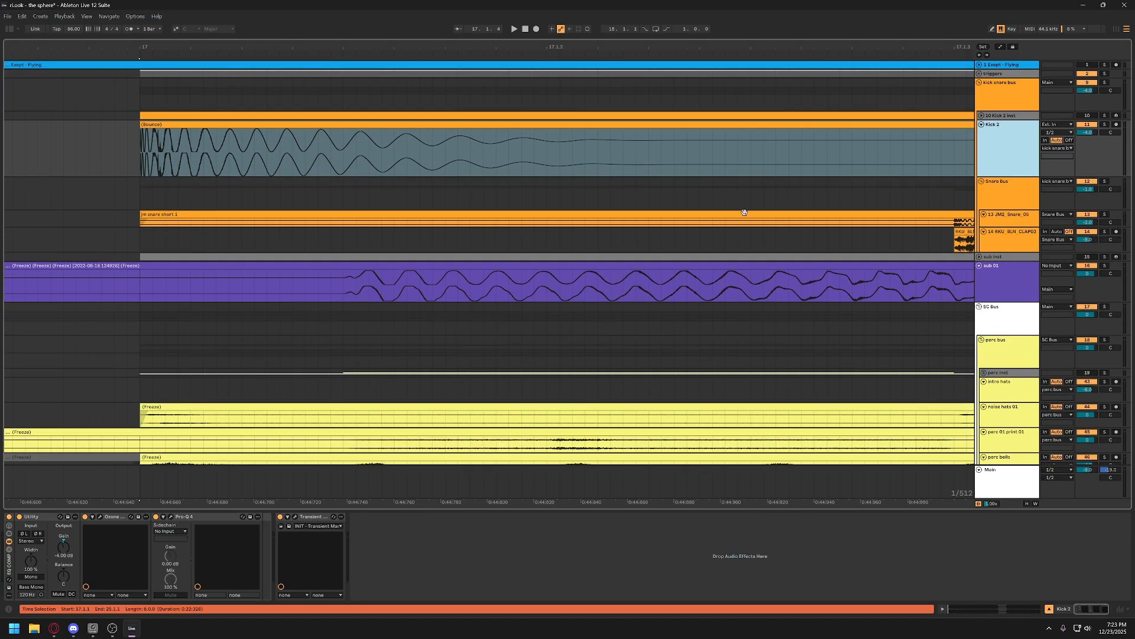
left_click_drag(488, 47, 355, 12)
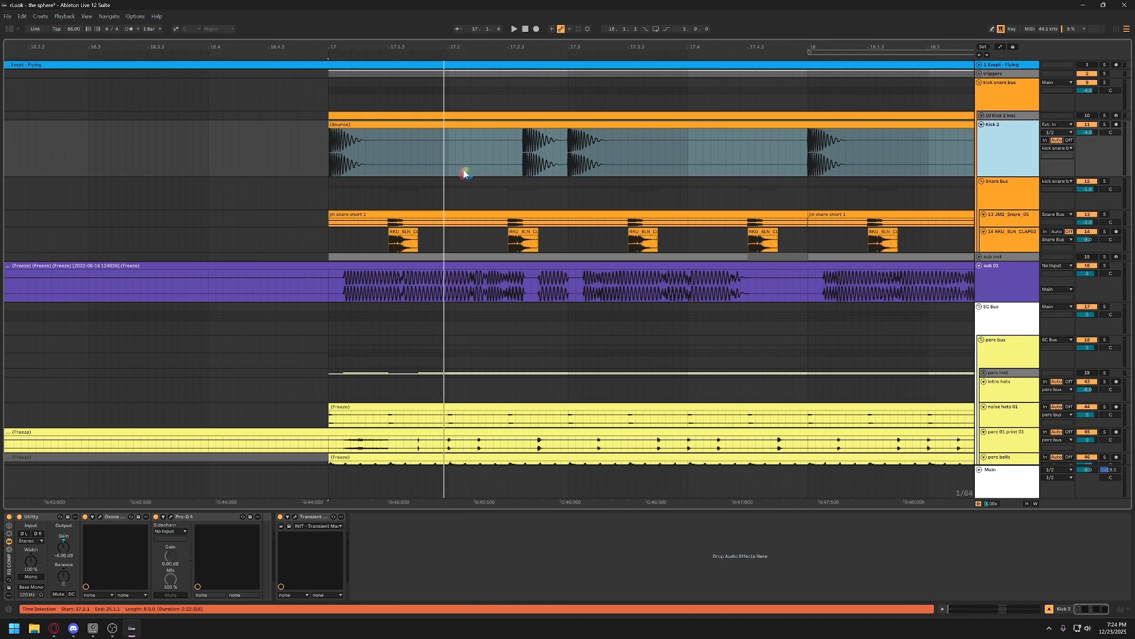
Audition the 13 JMQ_Snare_05 track and the clap track below it in solo from the first snare hit in bar 17
left_click(1008, 200)
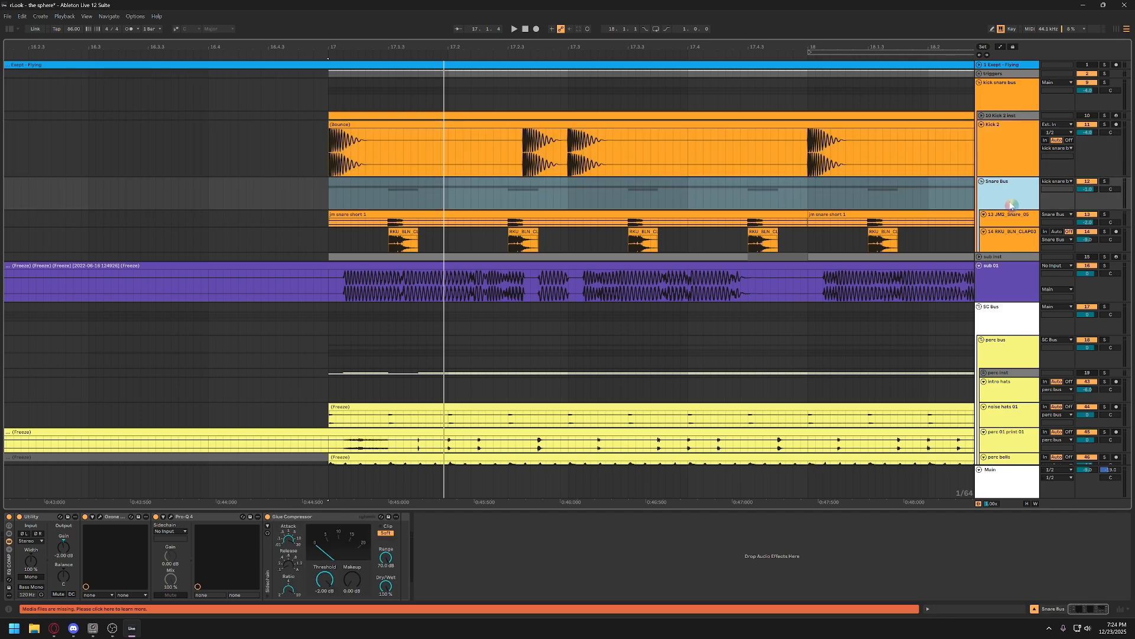
left_click(389, 223)
left_click_drag(1001, 225, 1002, 232)
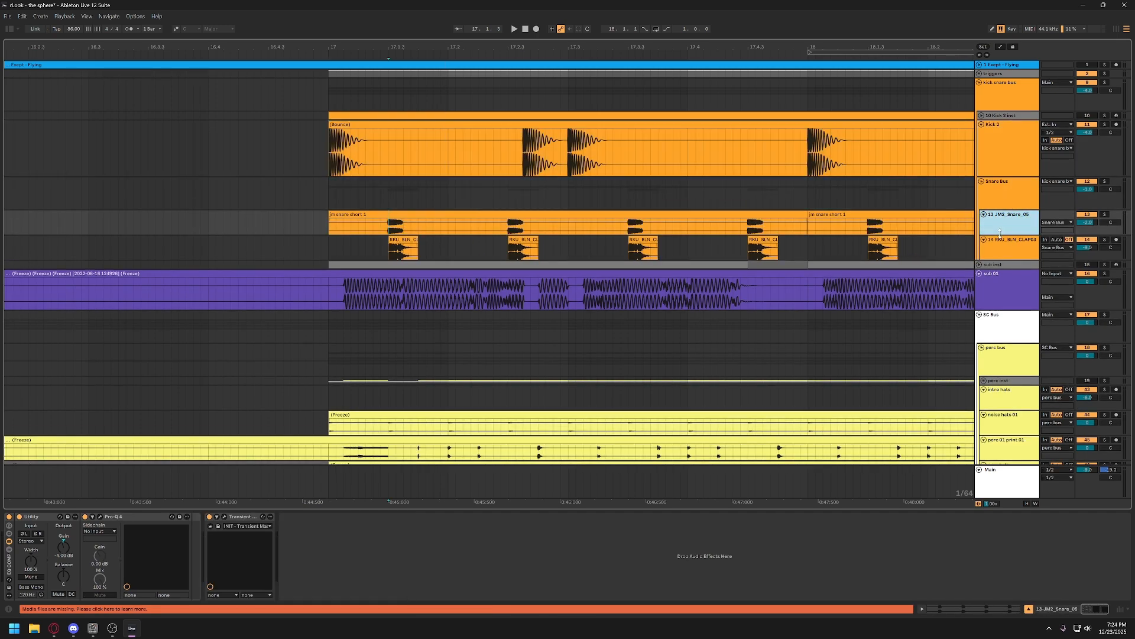
left_click(1105, 215)
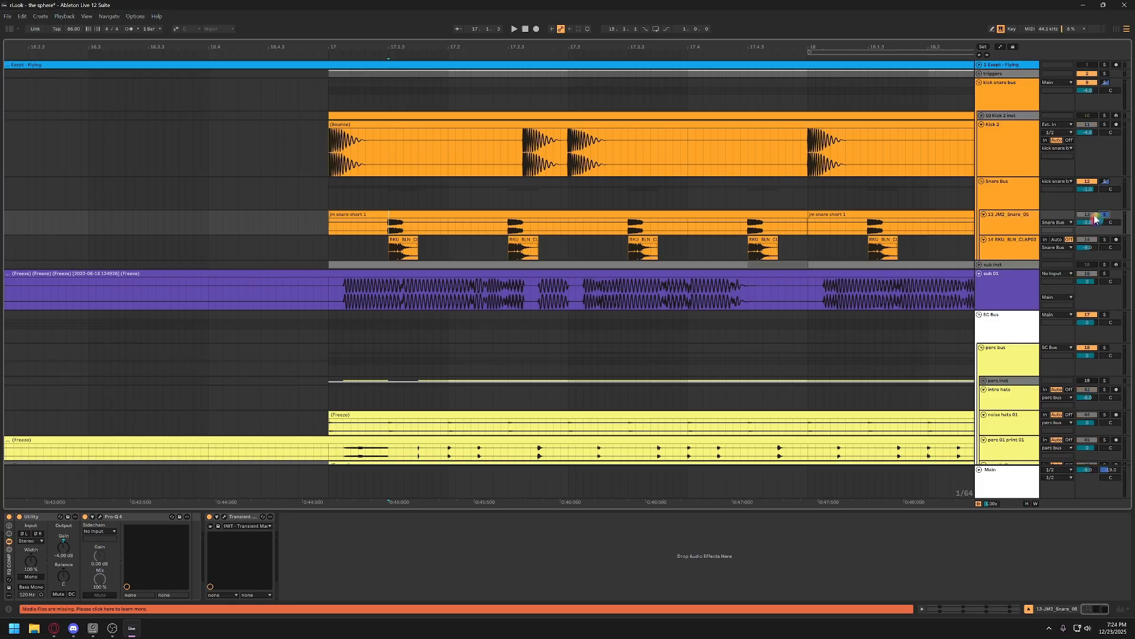
key("space")
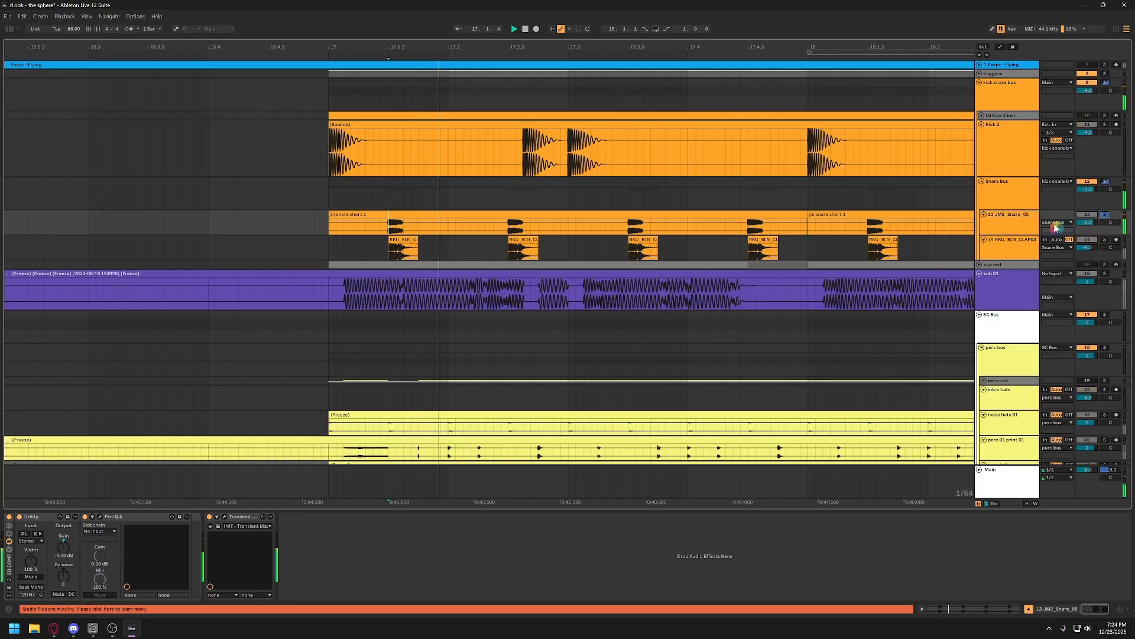
left_click(1106, 240)
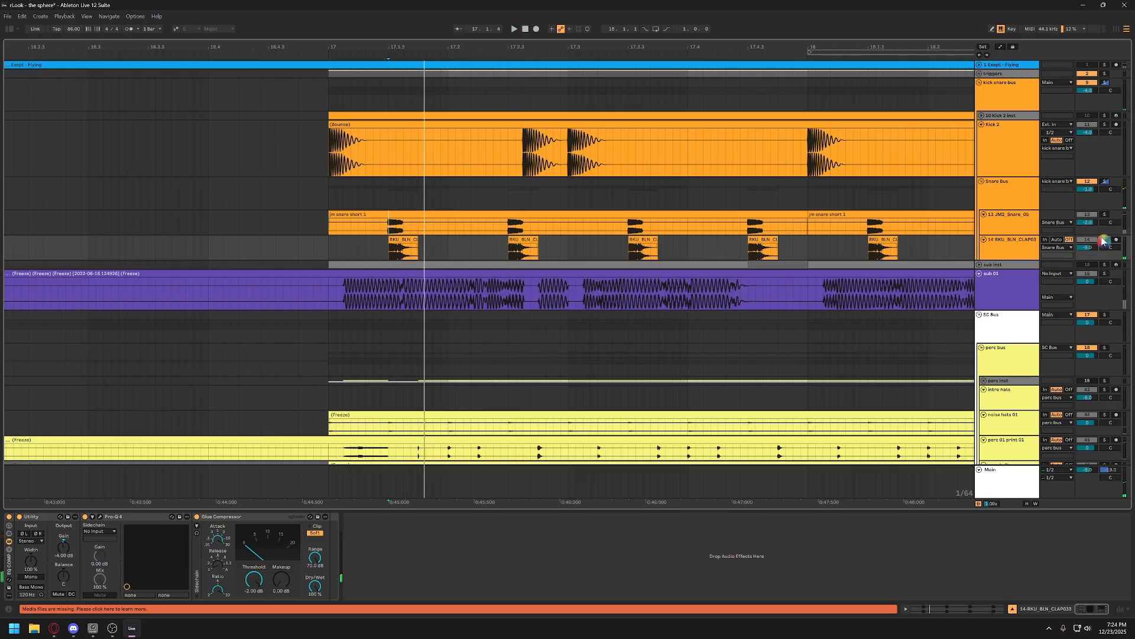
left_click(1106, 240)
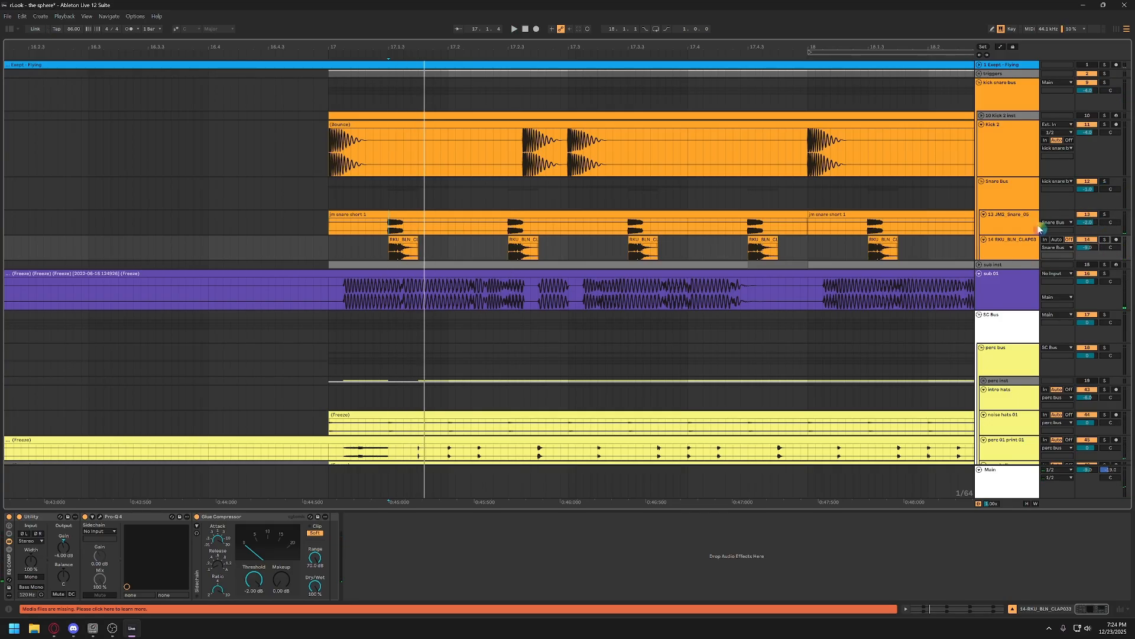
Solo the Snare Bus to audition the snare and clap layers together, and show its device chain
left_click(1011, 202)
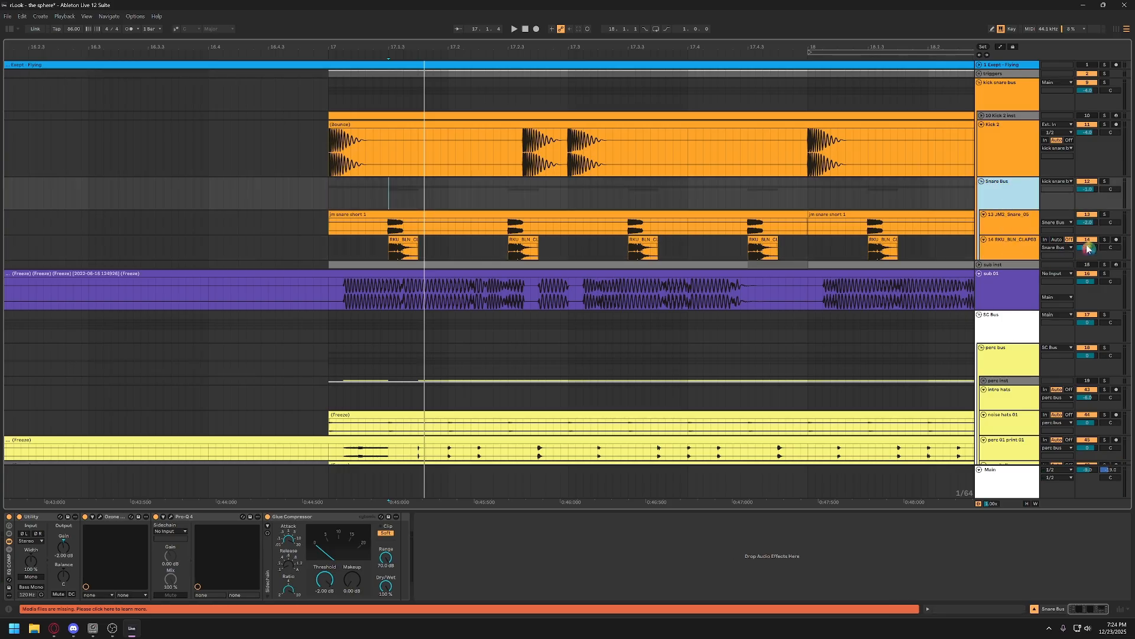
left_click(1104, 181)
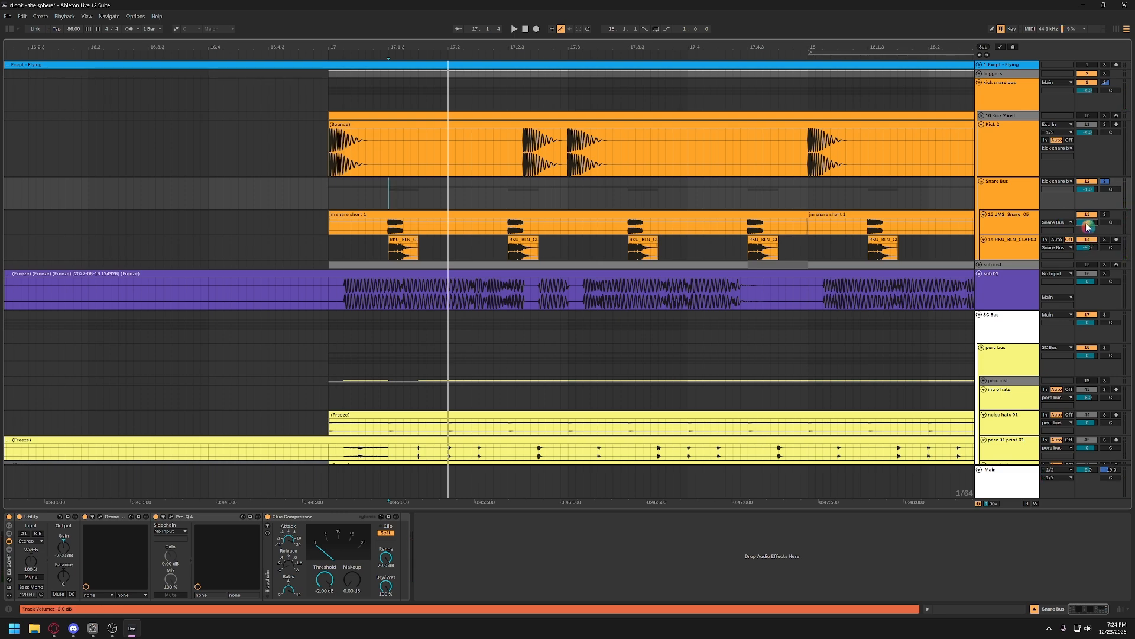
left_click(1009, 188)
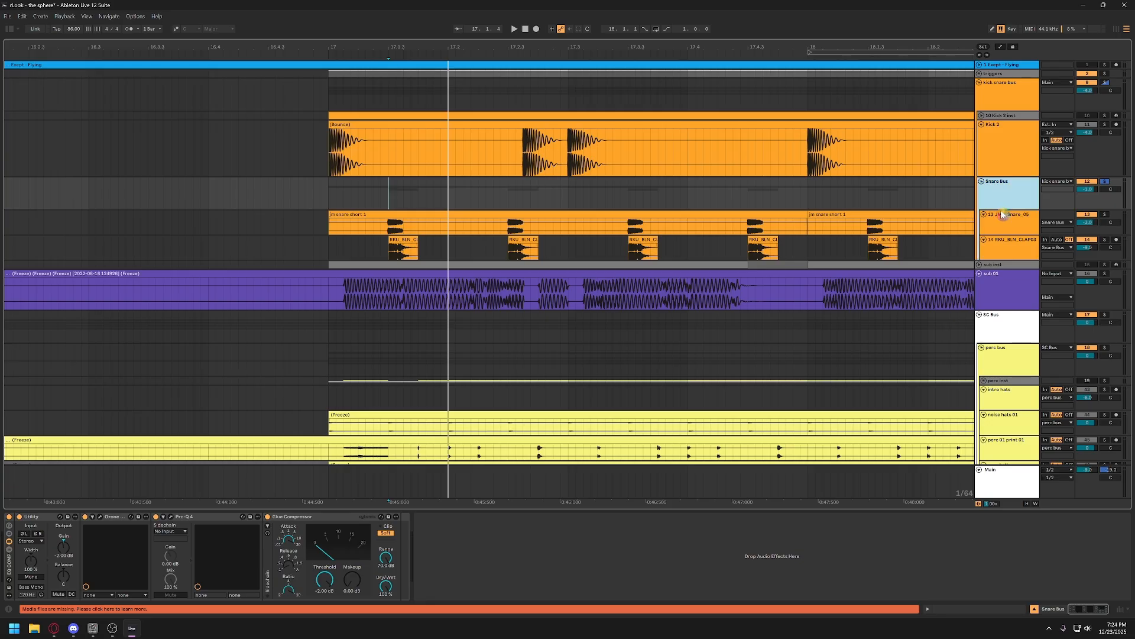
Inspect the Pro-Q 4 curve and the Transient Master settings on the 13 JMQ_Snare_05 track, closing each plugin window after viewing
left_click_drag(450, 43, 409, 5)
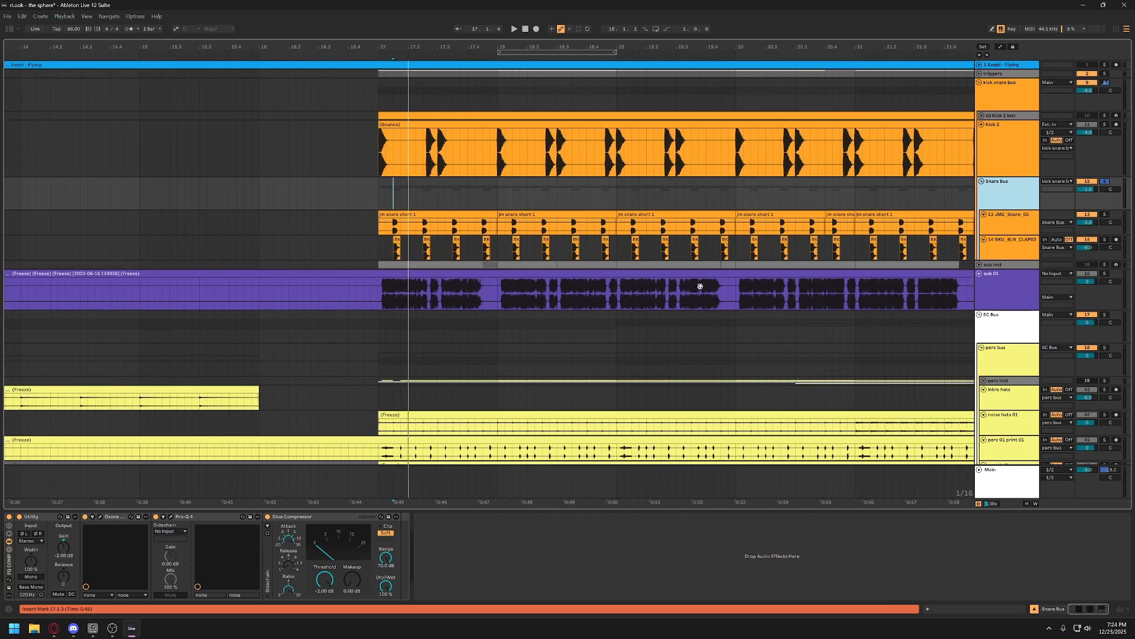
left_click(999, 228)
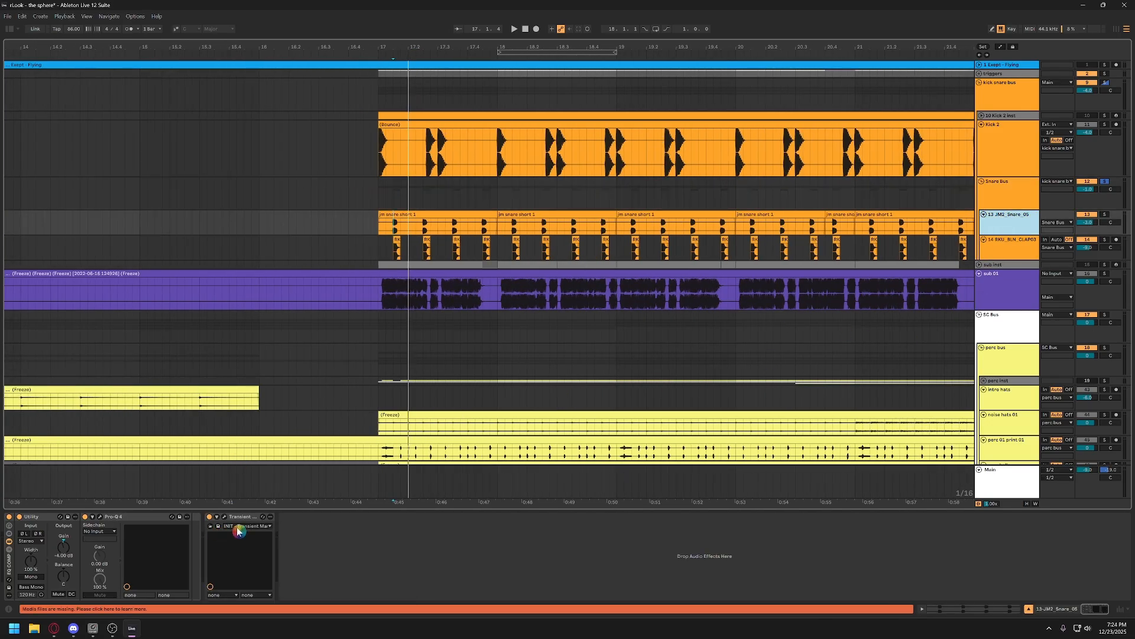
left_click(129, 518)
key("ctrl")
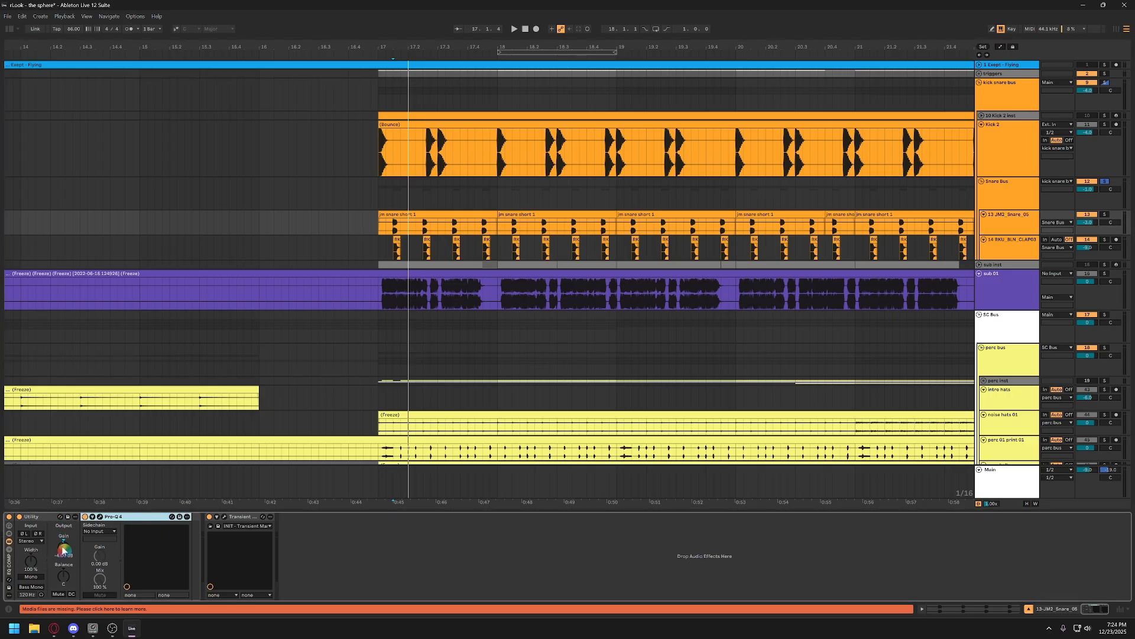
left_click(100, 517)
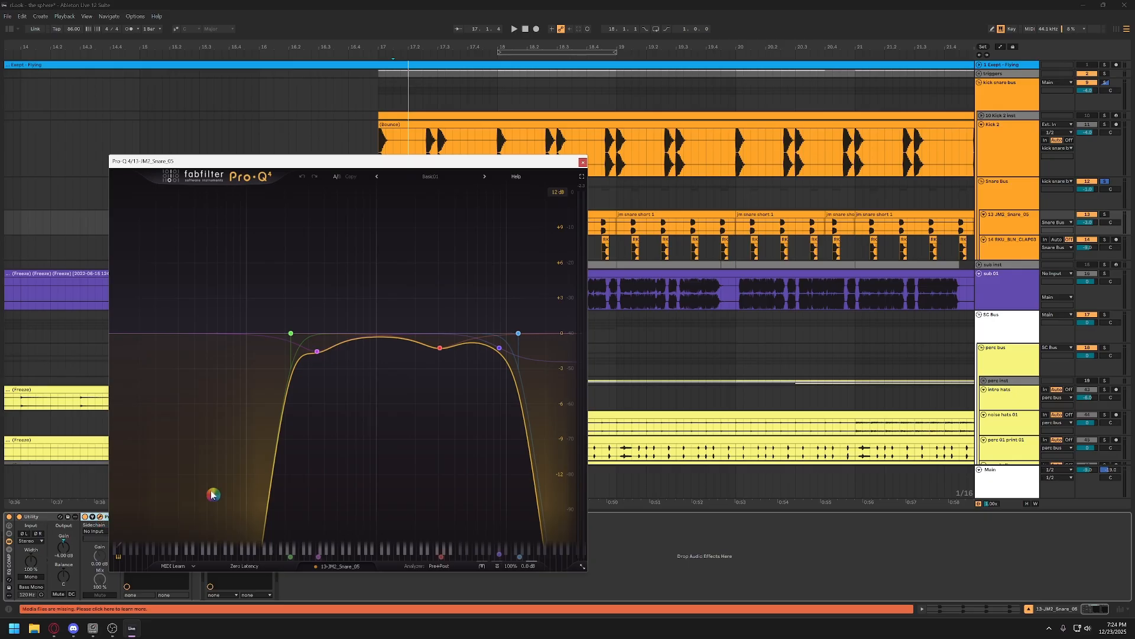
left_click(583, 163)
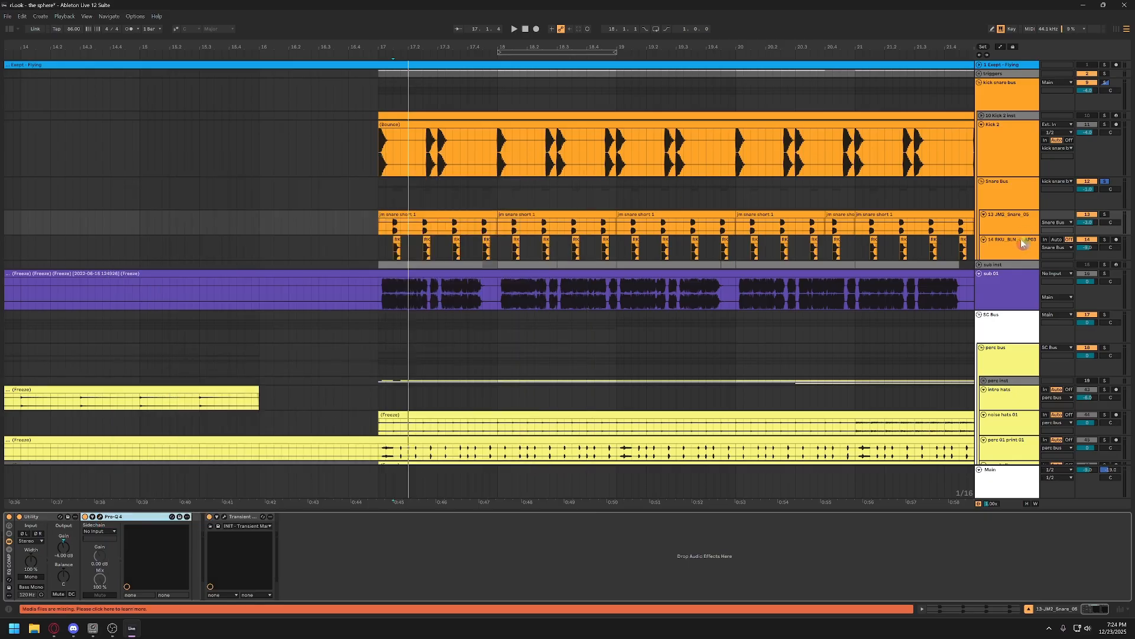
left_click(227, 528)
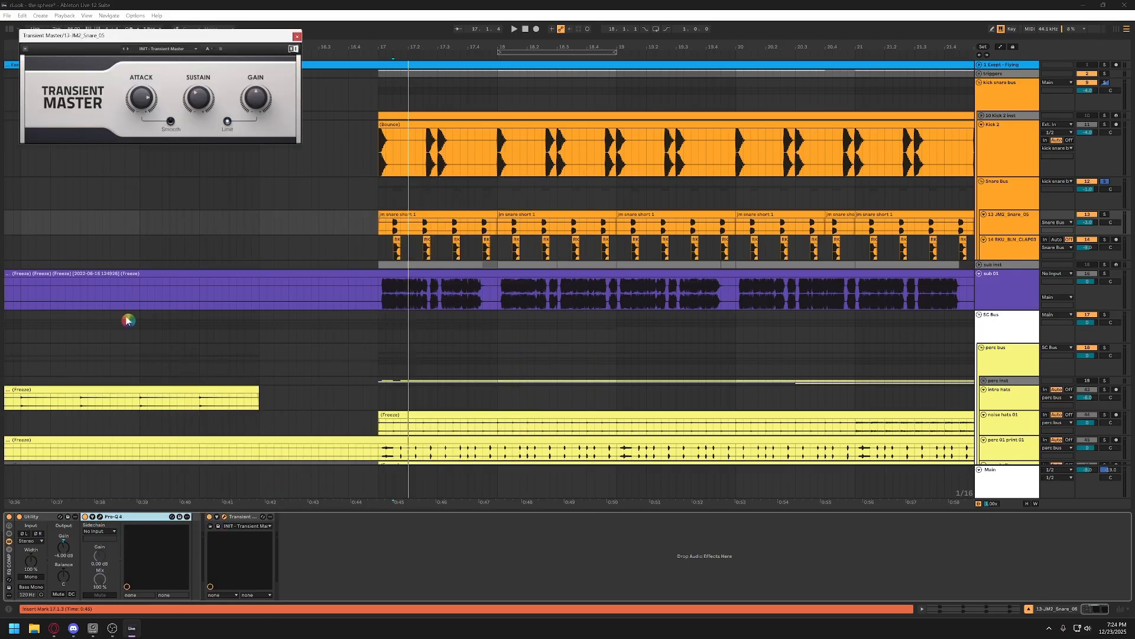
left_click(297, 36)
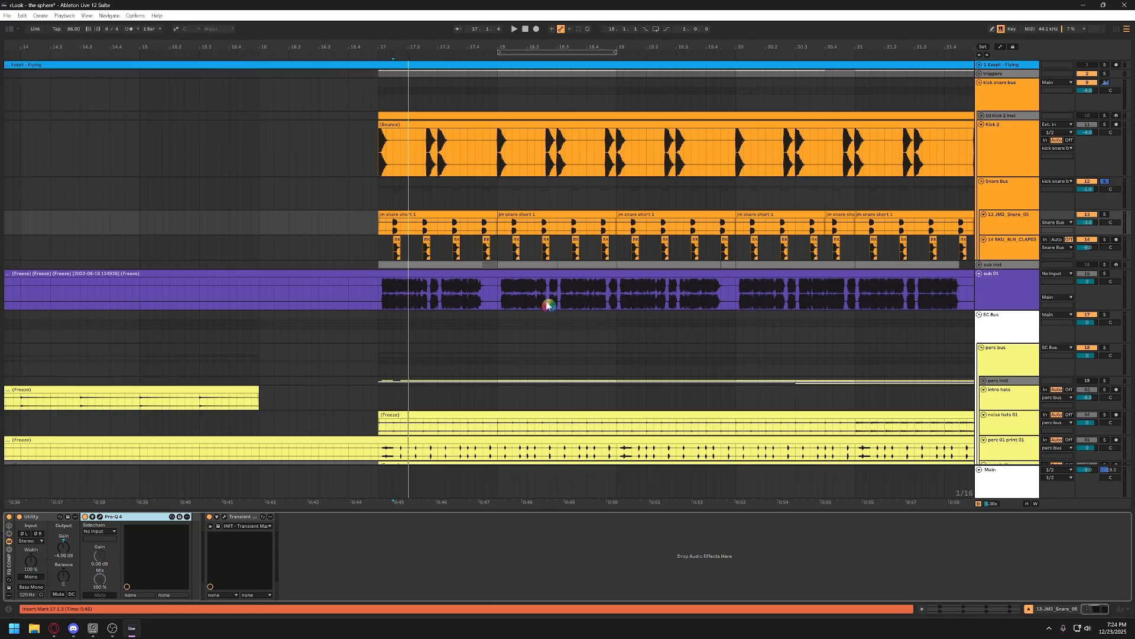
Show the Snare Bus's Pro-Q 4 and Ozone 12 Imager together, with the Imager window moved clear of the EQ curve
left_click(1013, 203)
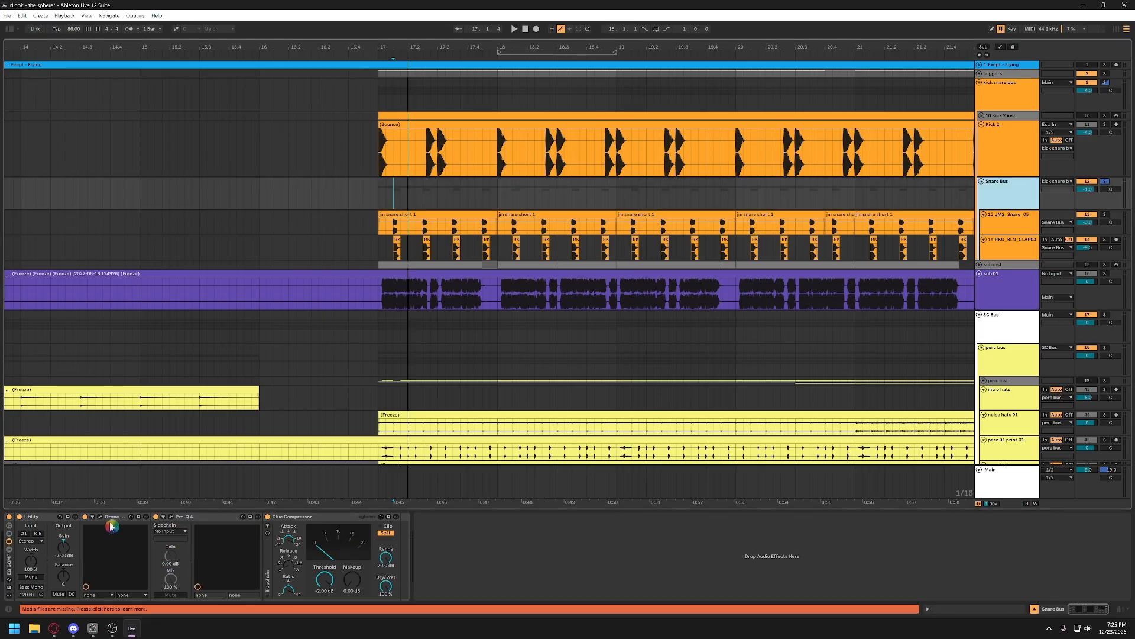
left_click(171, 518)
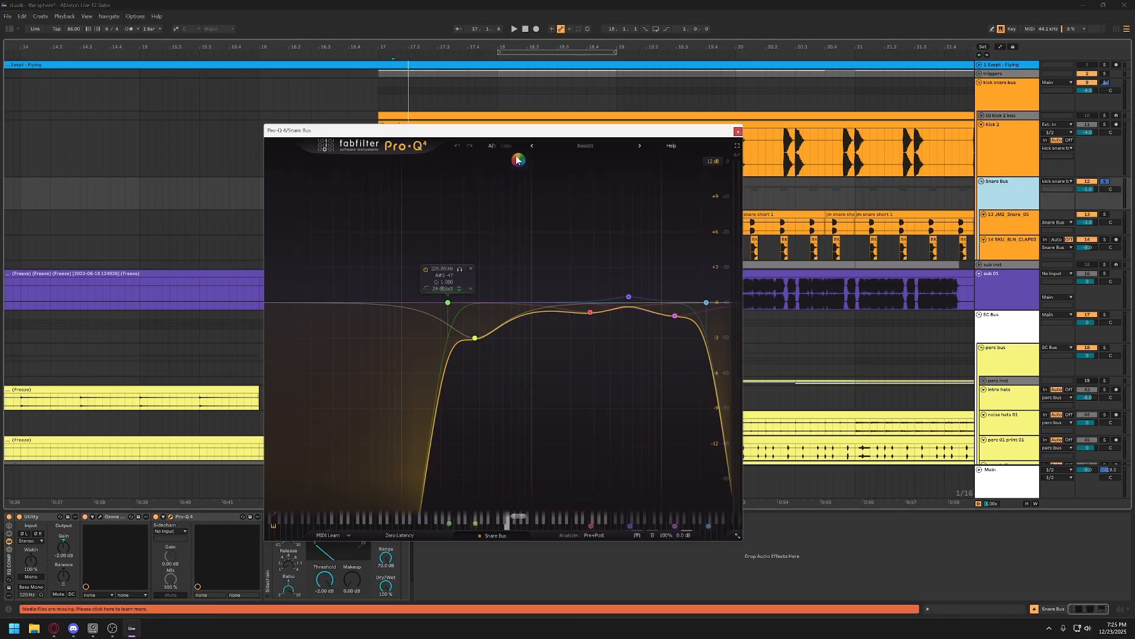
left_click(114, 517)
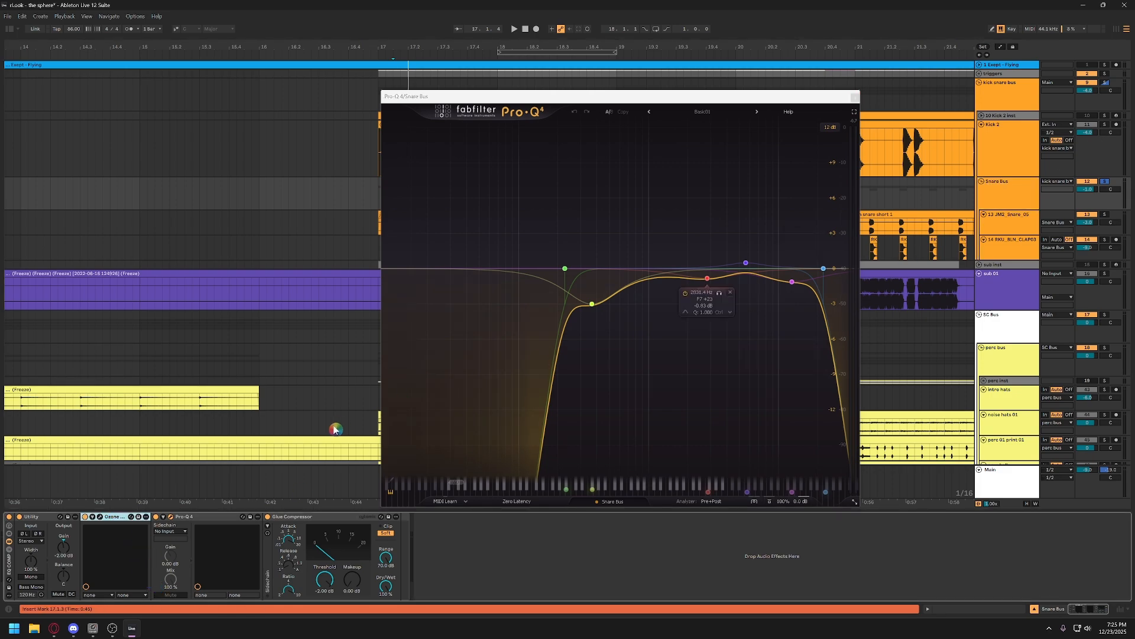
left_click(101, 518)
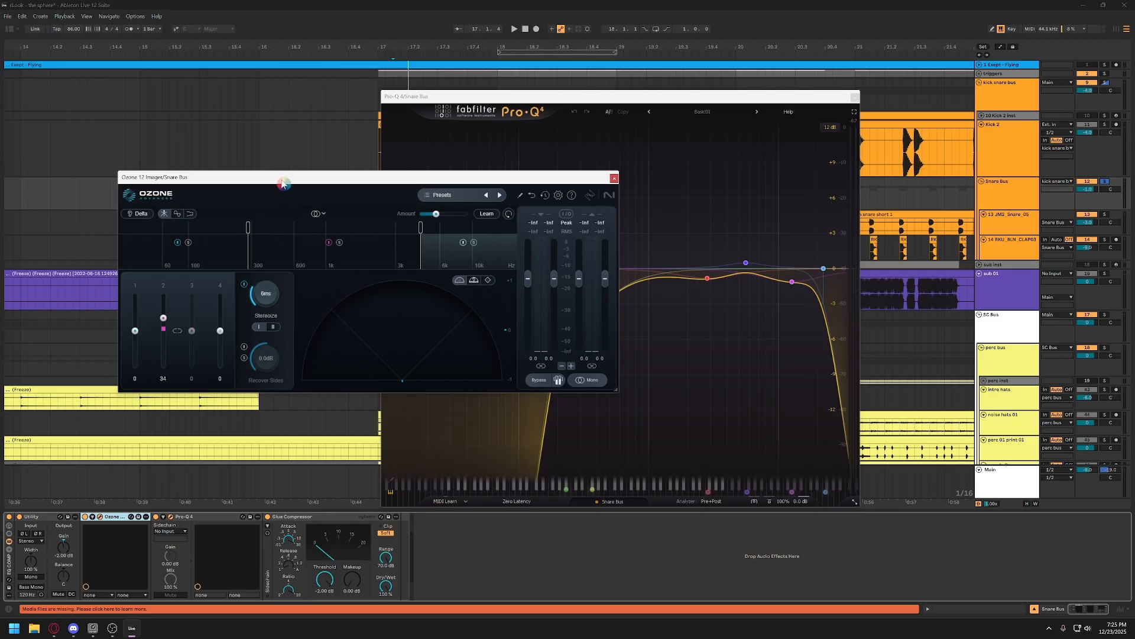
left_click_drag(283, 182, 265, 184)
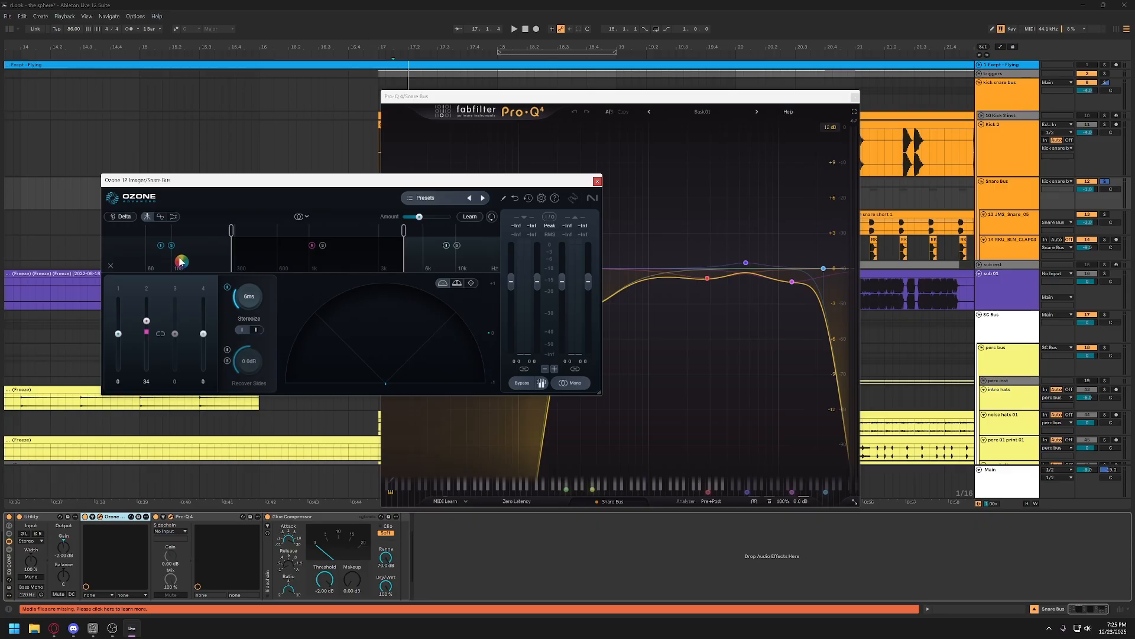
Audition the Snare Bus twice while watching the Ozone Imager's stereo field display
key("space")
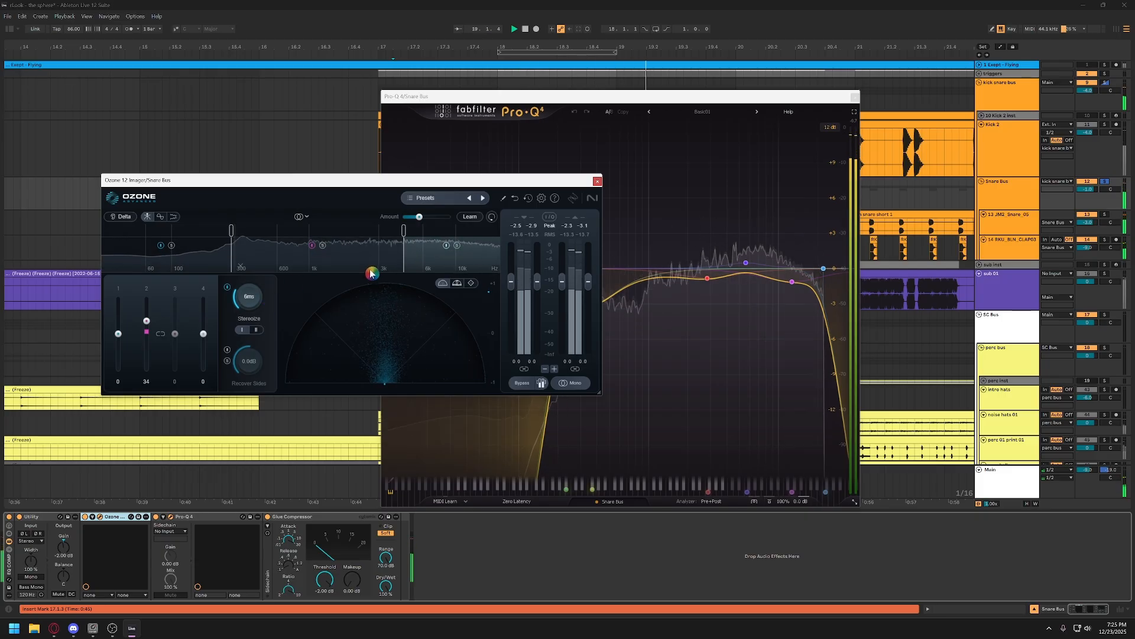
key("space")
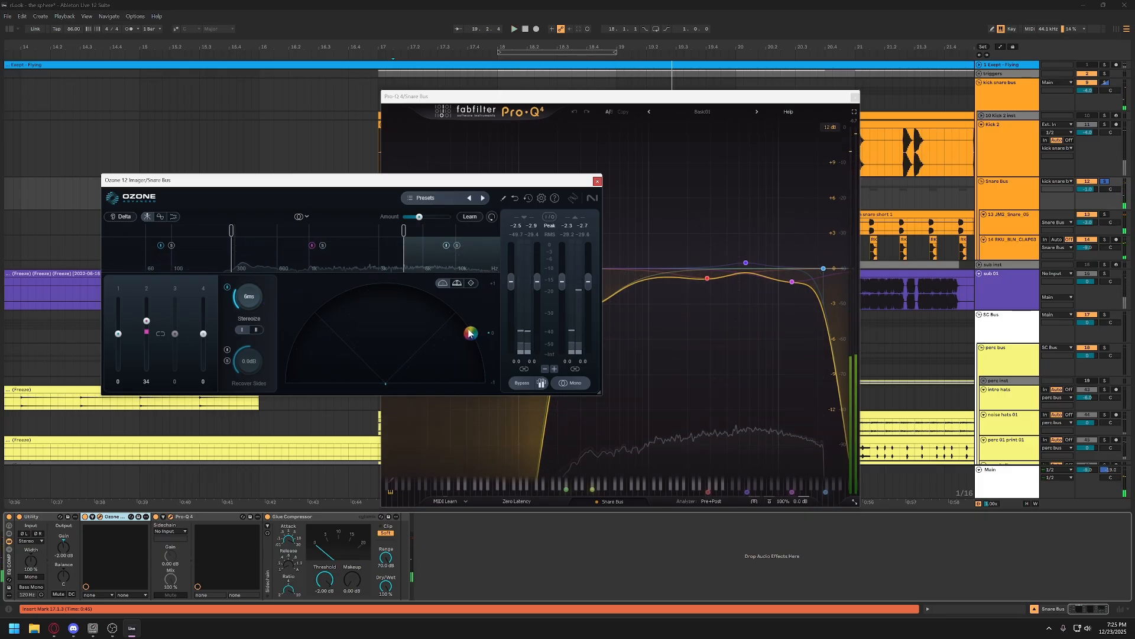
key("space")
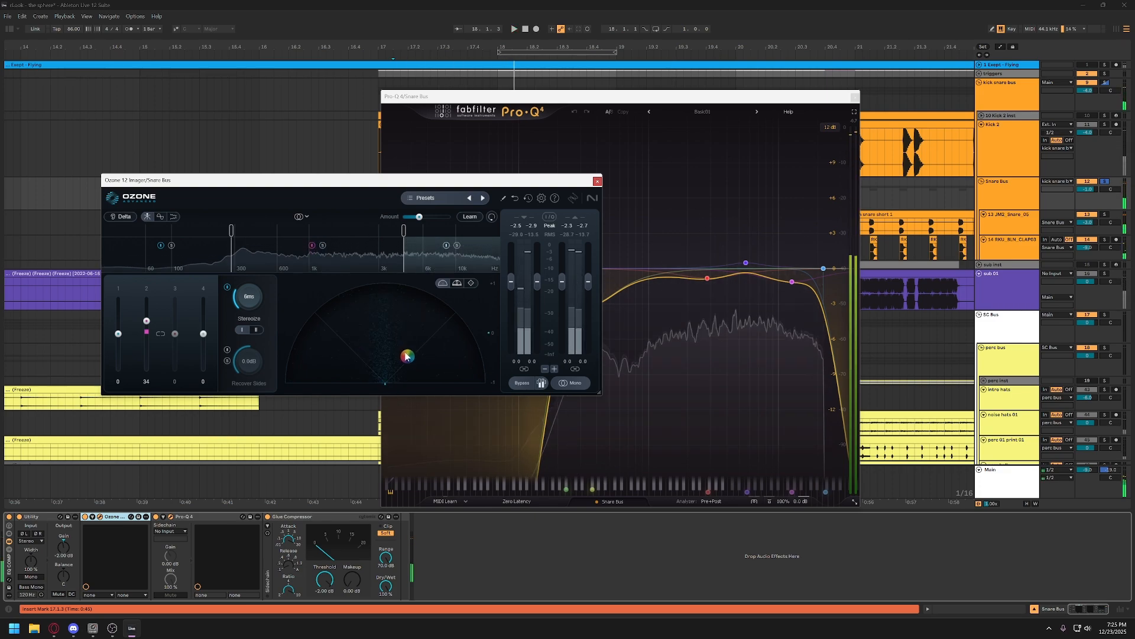
key("space")
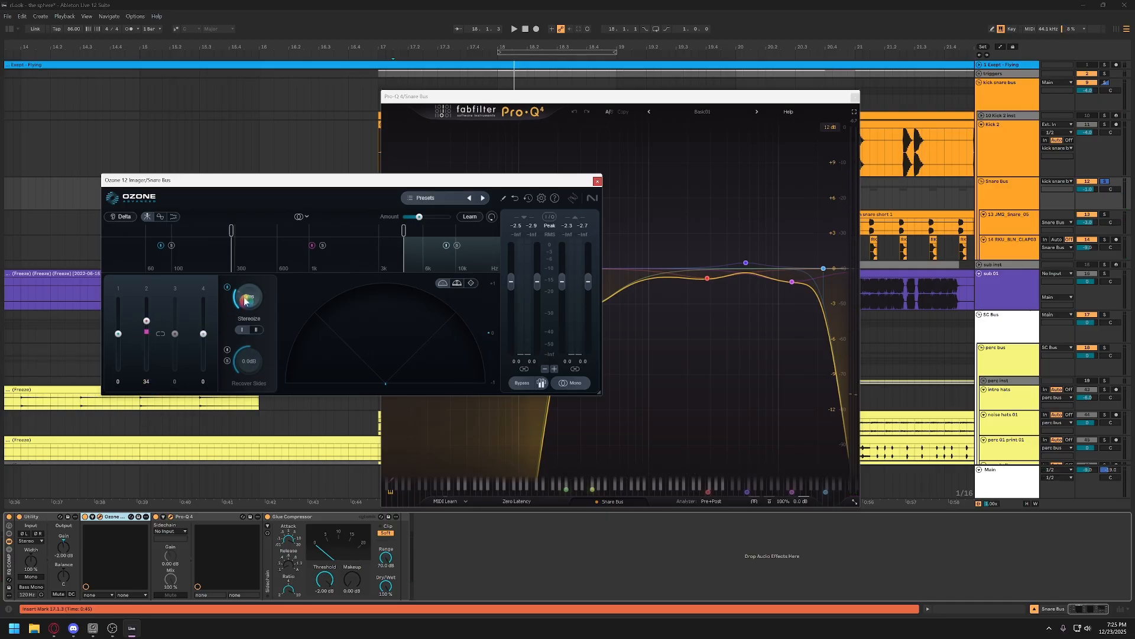
Try the Snare Bus Imager with the overall Amount at maximum and the band 2 width at 100 during playback
left_click(418, 216)
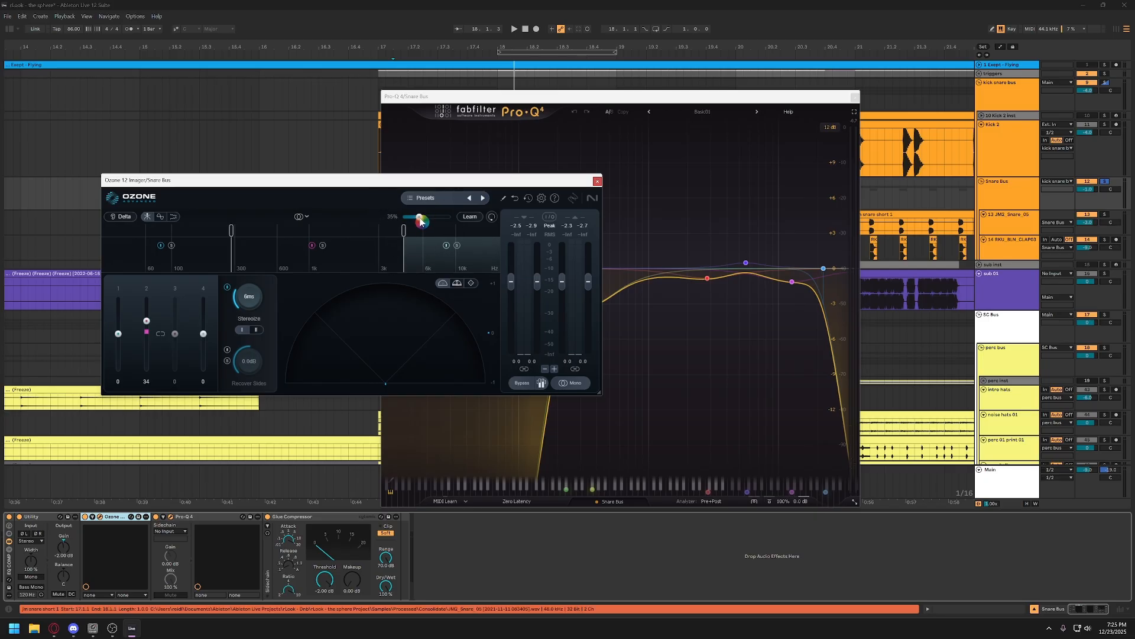
key("space")
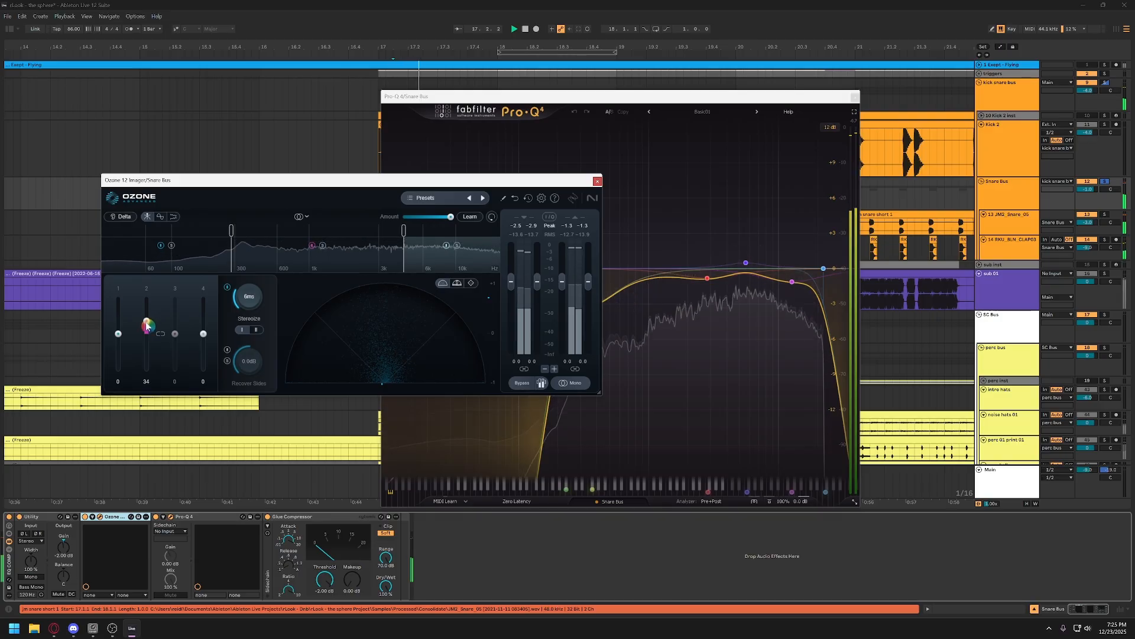
left_click_drag(146, 321, 150, 297)
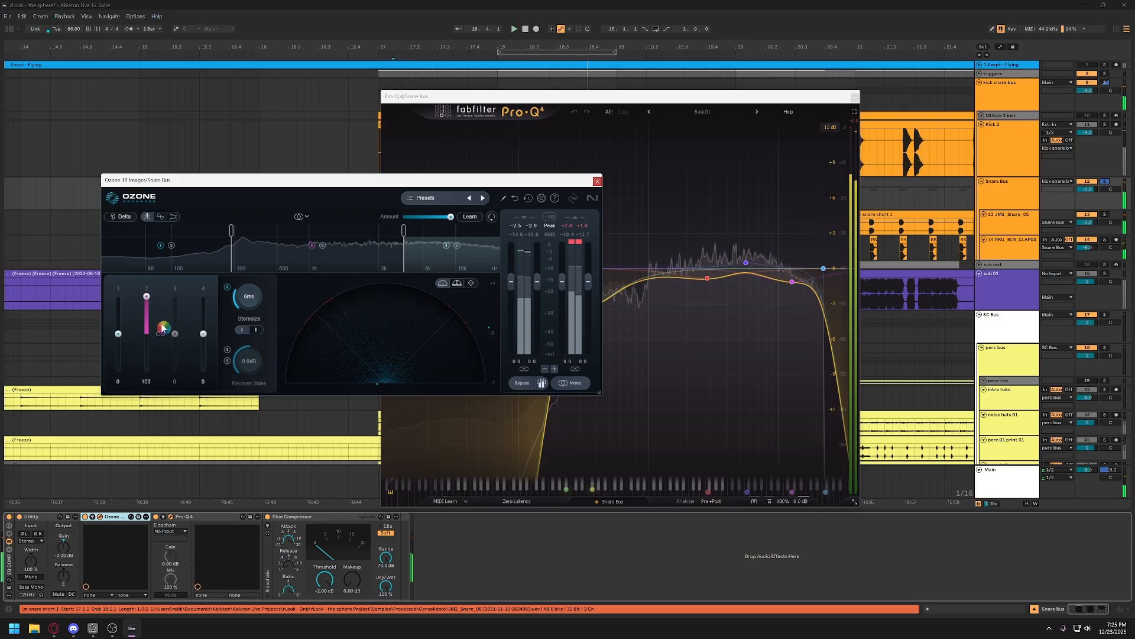
Set the Imager's band 2 width to 33 and bring the overall Amount back down to about a third of its range
double_click(146, 382)
type("33")
key("Return")
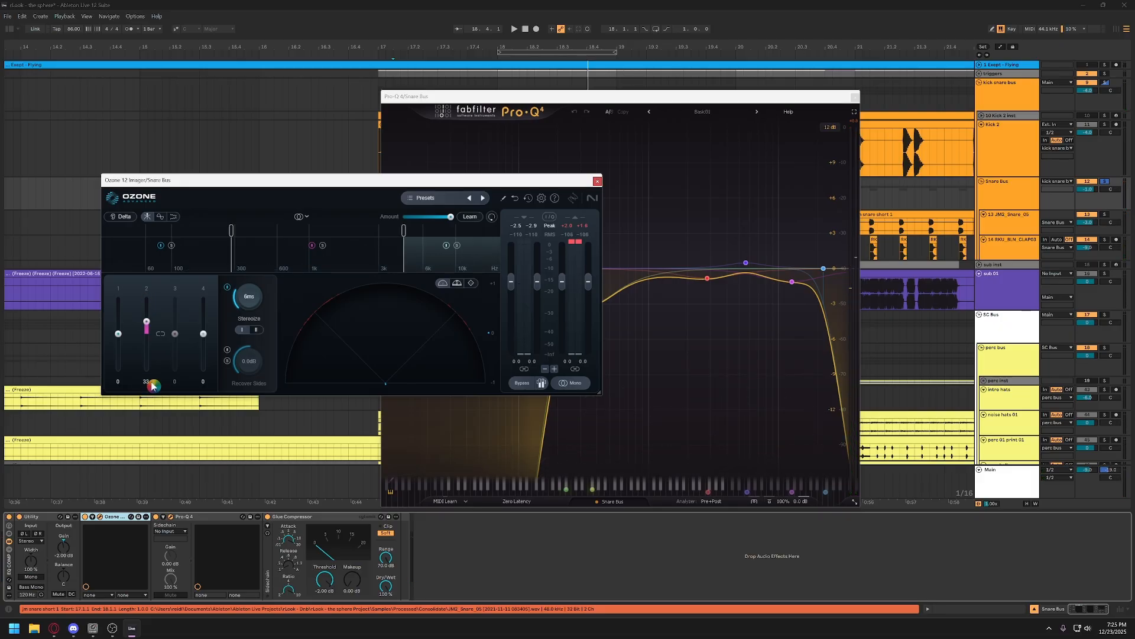
double_click(392, 220)
type("3.0")
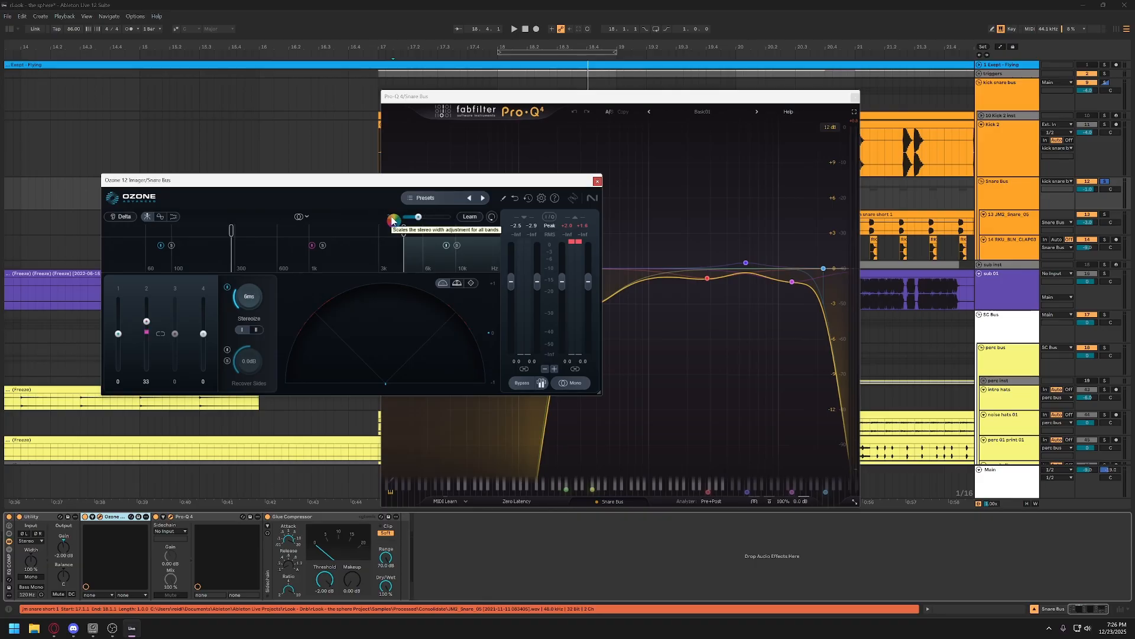
key("Return")
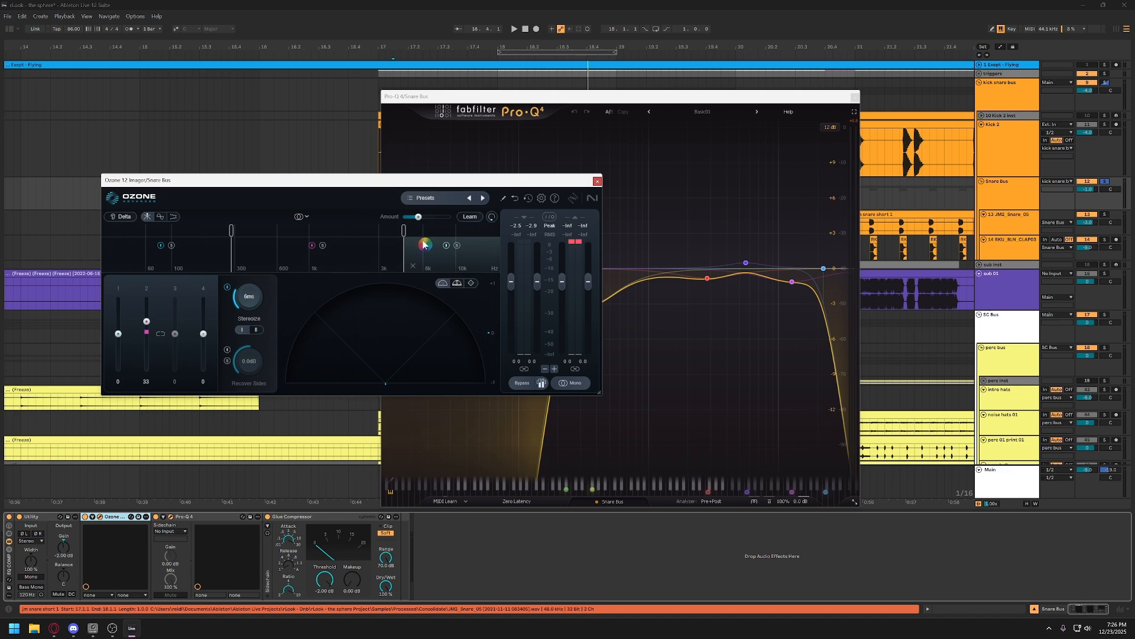
Raise the Imager's upper crossover slightly, audition the high band on its own, and close both Snare Bus plugin windows
left_click_drag(405, 231, 406, 234)
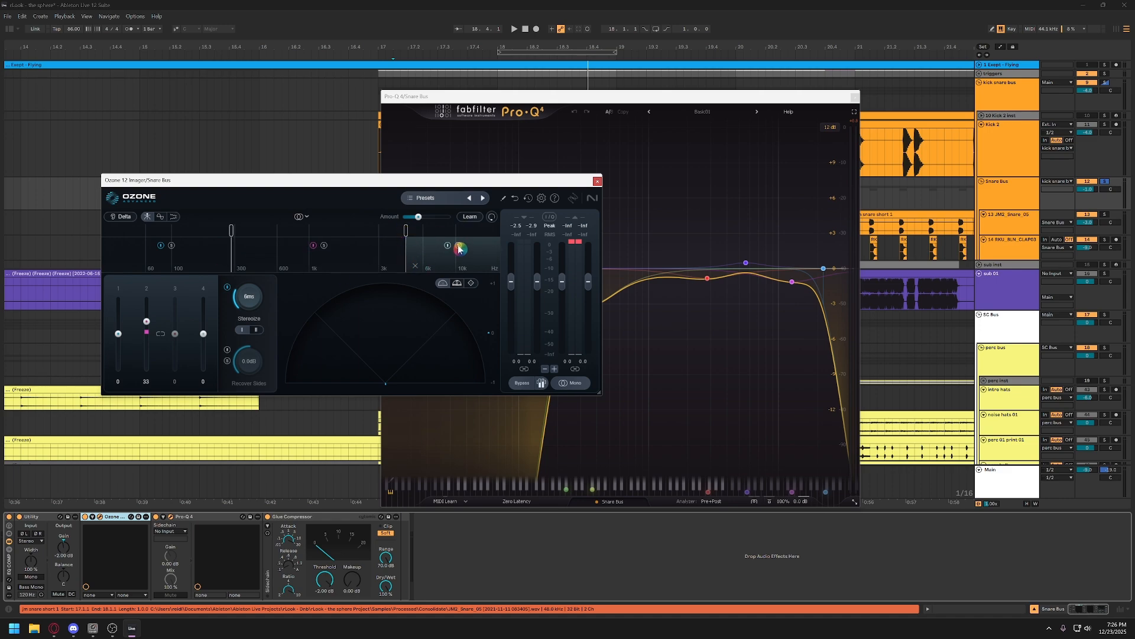
key("space")
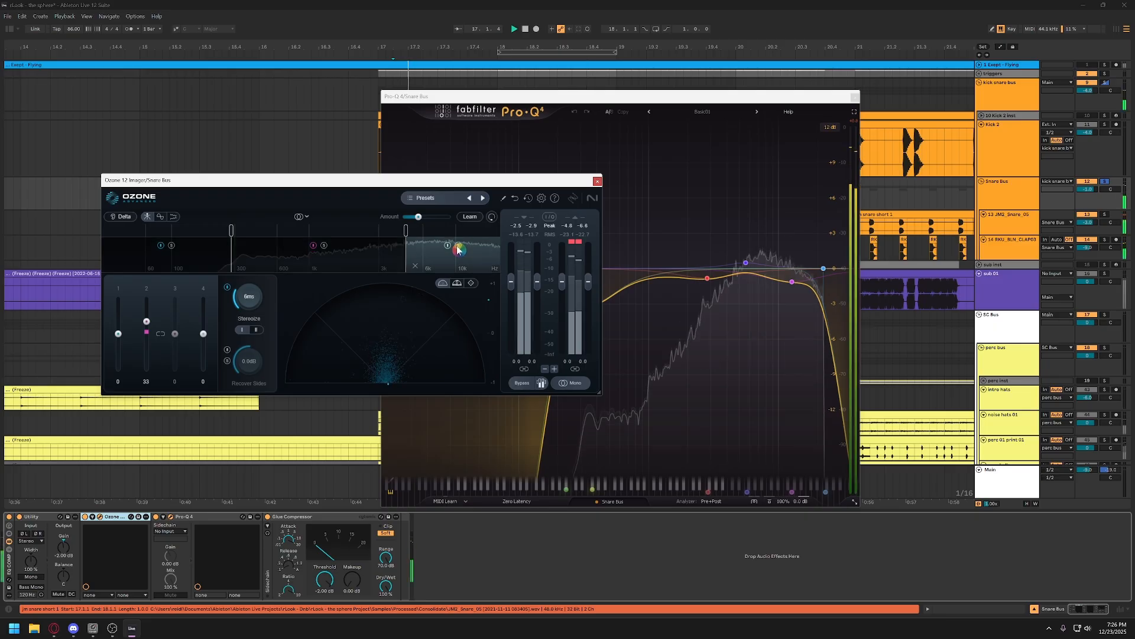
key("space")
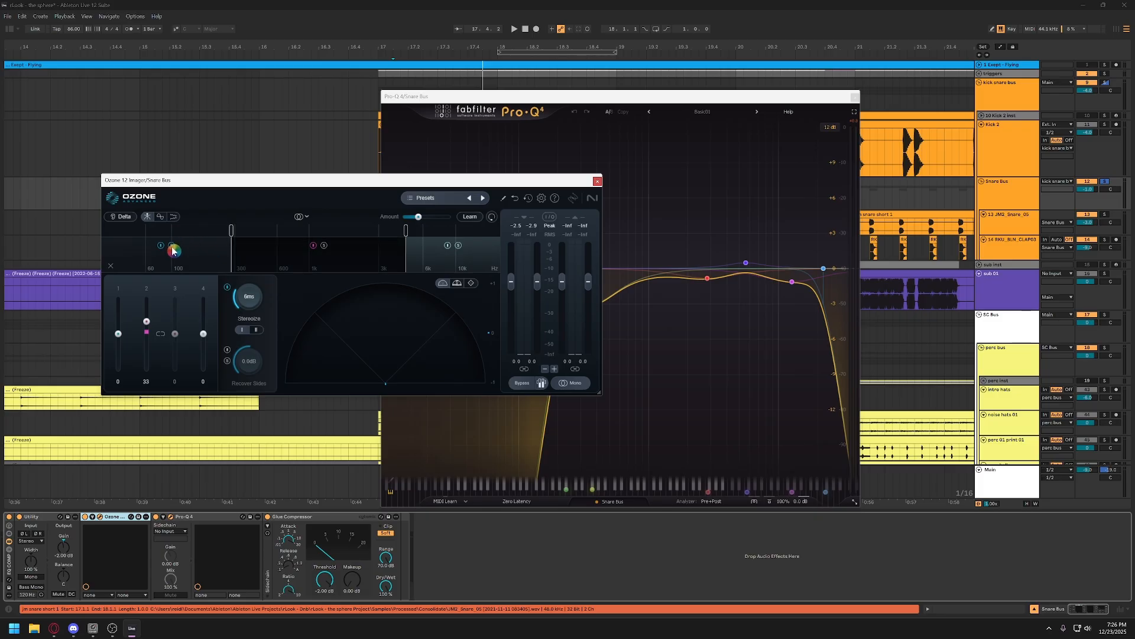
left_click(598, 182)
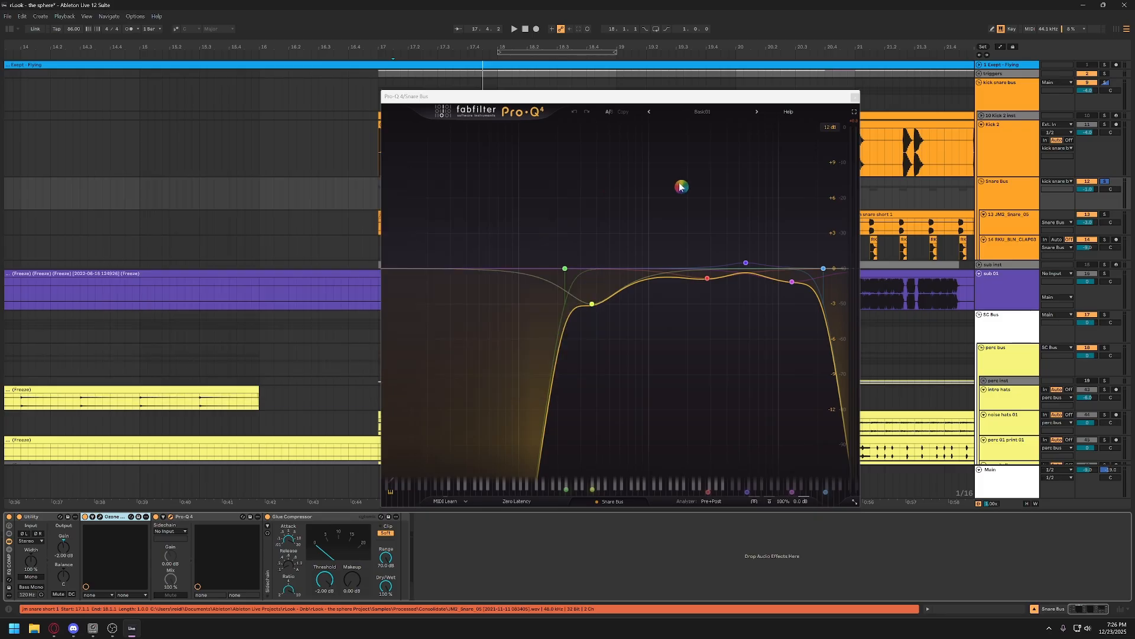
left_click(855, 96)
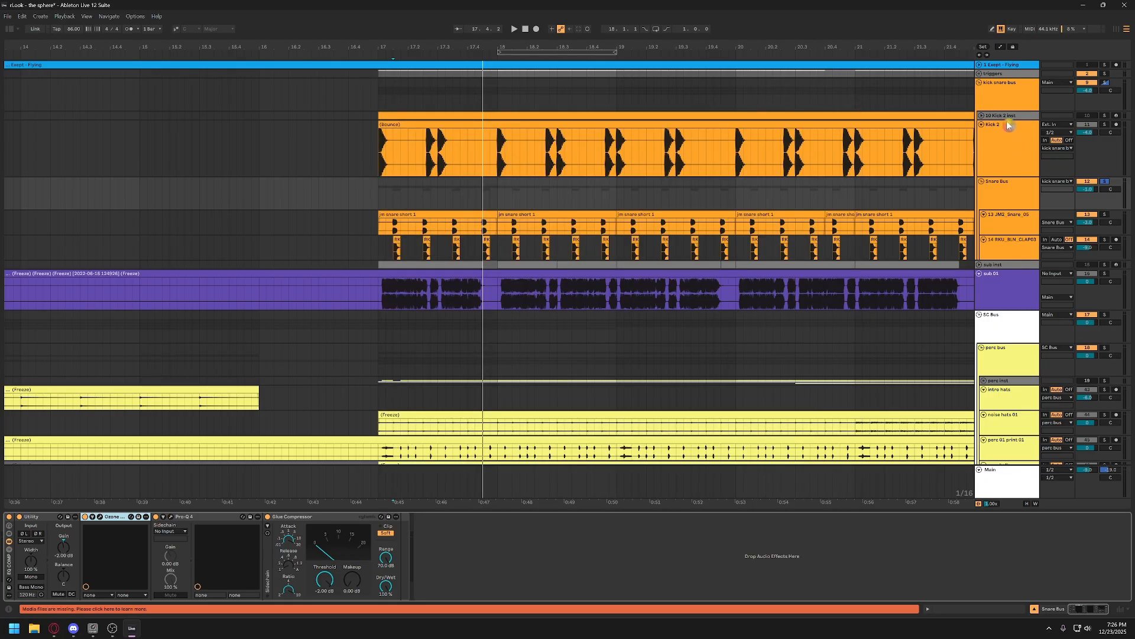
Inspect the Ozone 12 Imager settings on the Kick 2 track and close the plugin window
left_click(1006, 97)
left_click(1010, 167)
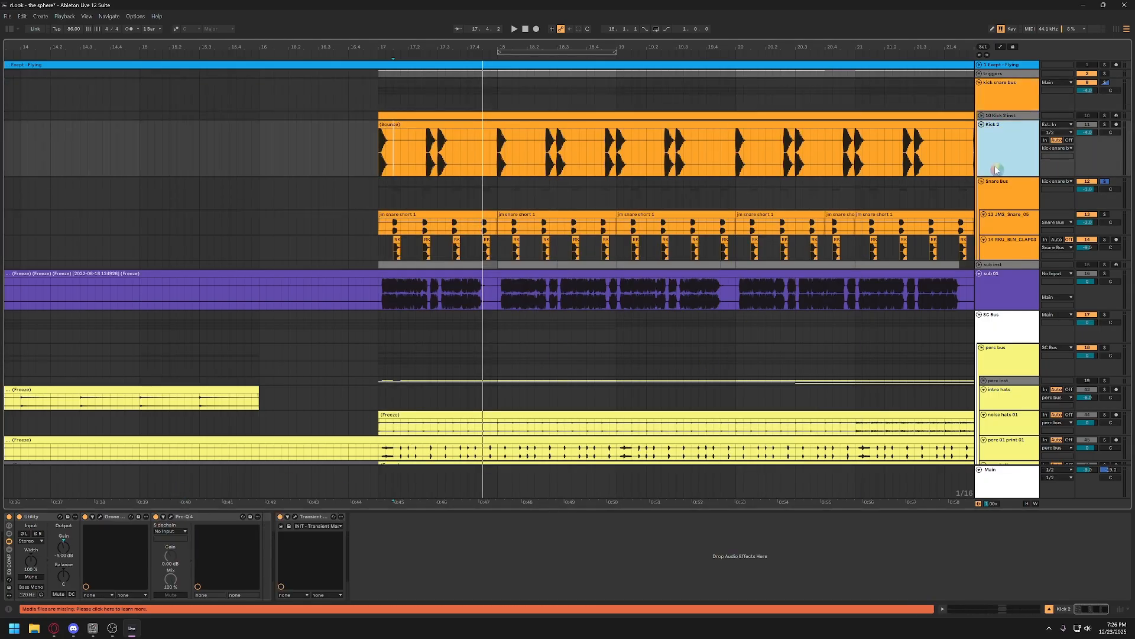
left_click(100, 517)
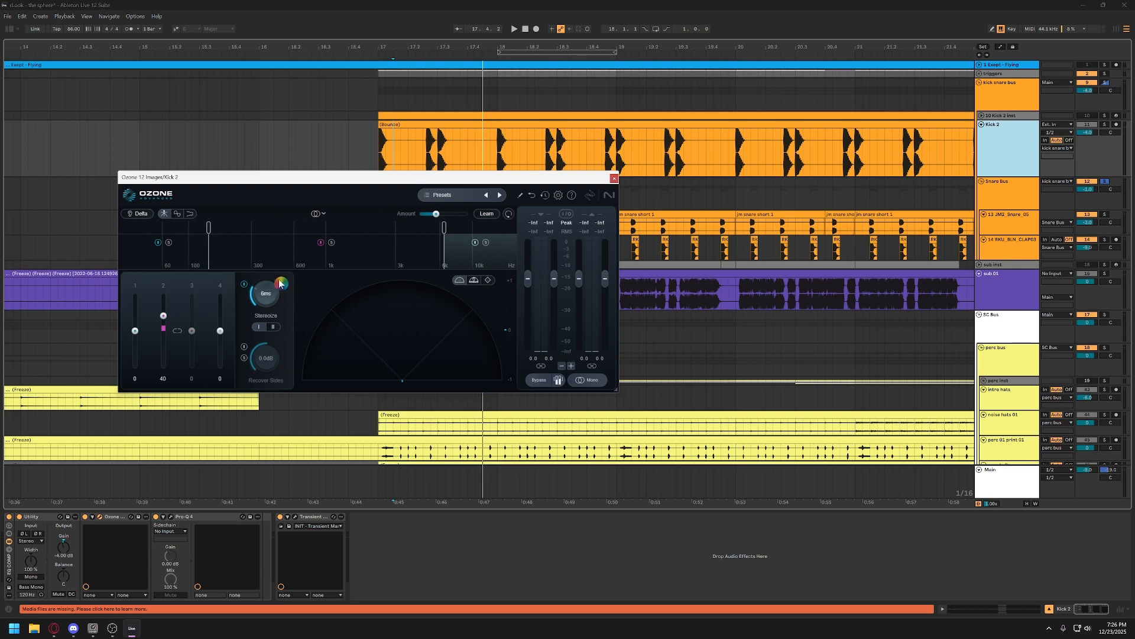
left_click(614, 179)
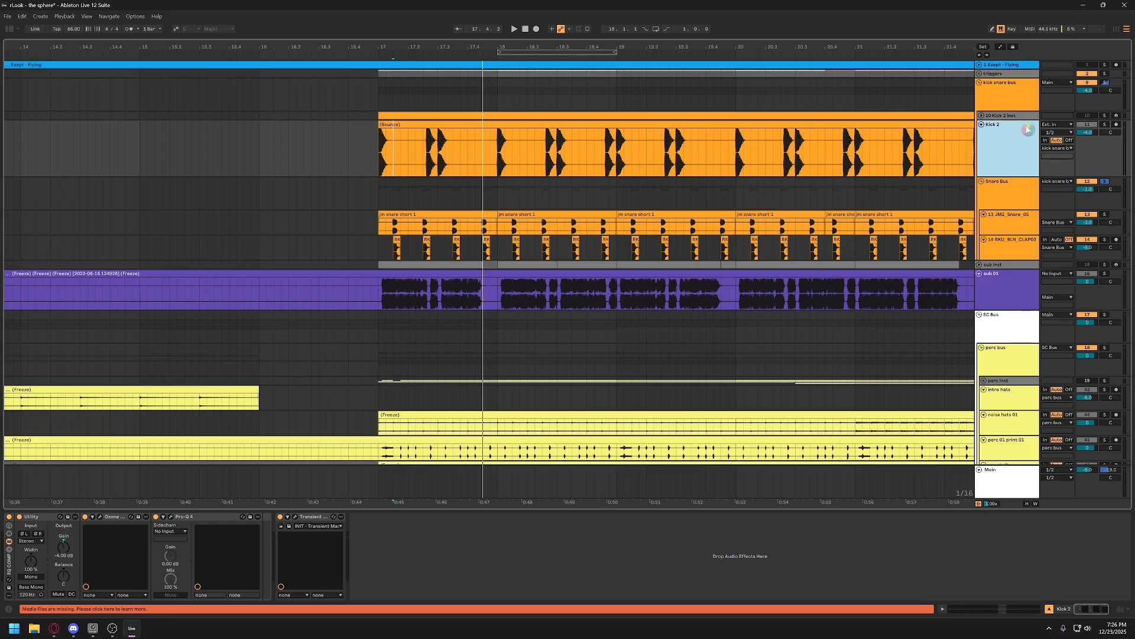
Solo the kick snare bus and audition the kick and snare together from the start of bar 17
left_click(1106, 83)
left_click(1015, 94)
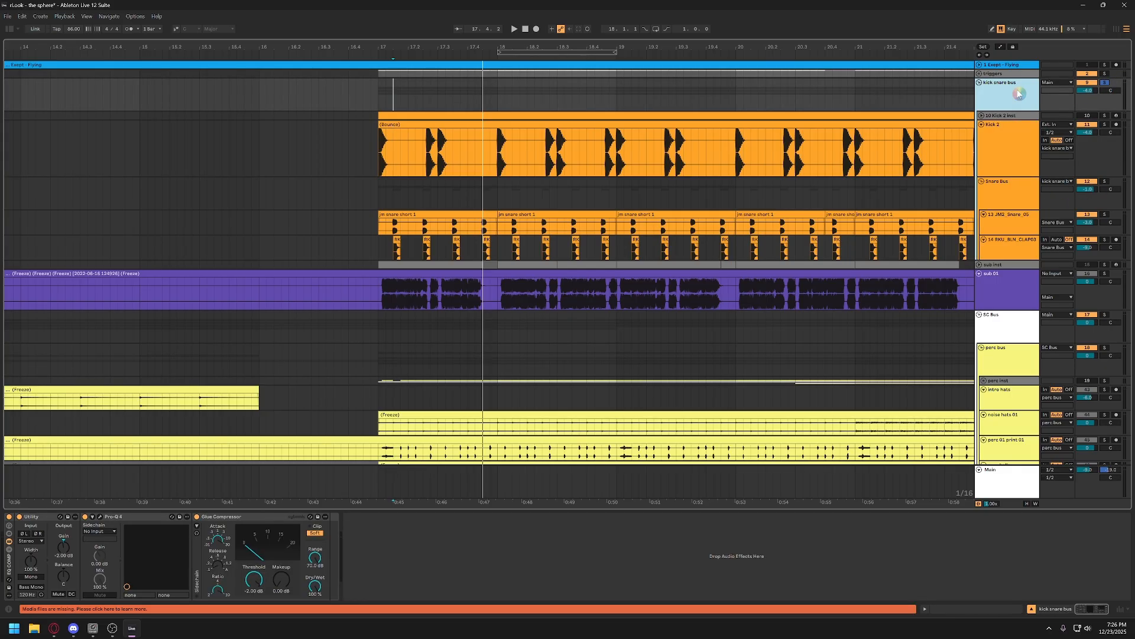
key("space")
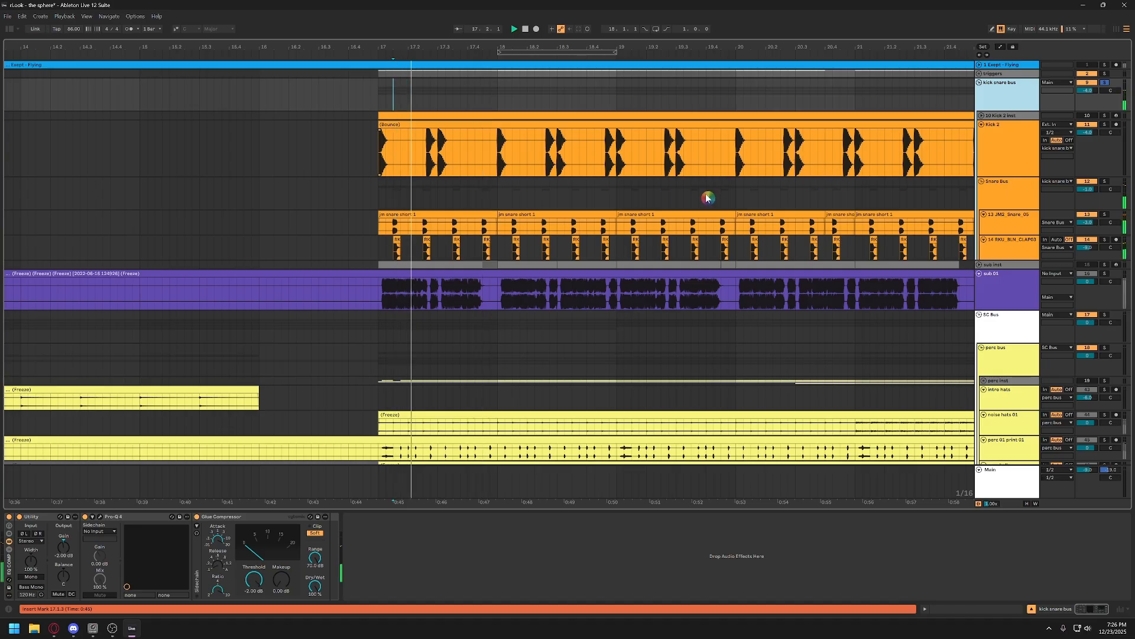
left_click(371, 94)
left_click(380, 105)
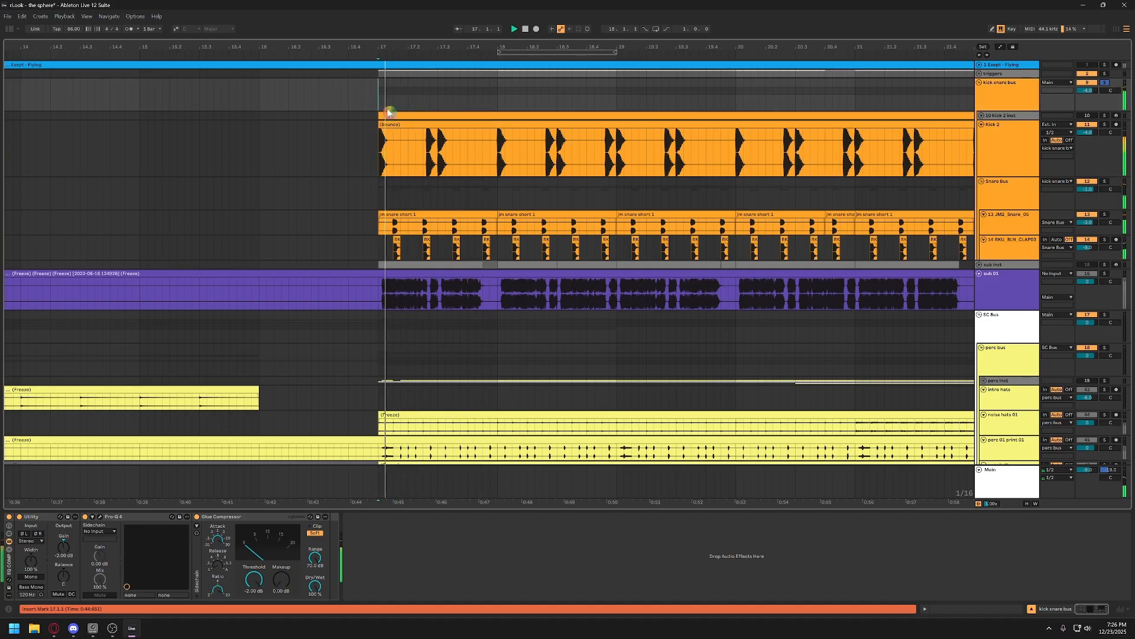
Review the Snare Bus Imager while the drums play, return to the kick snare bus, and stop playback
left_click(1014, 196)
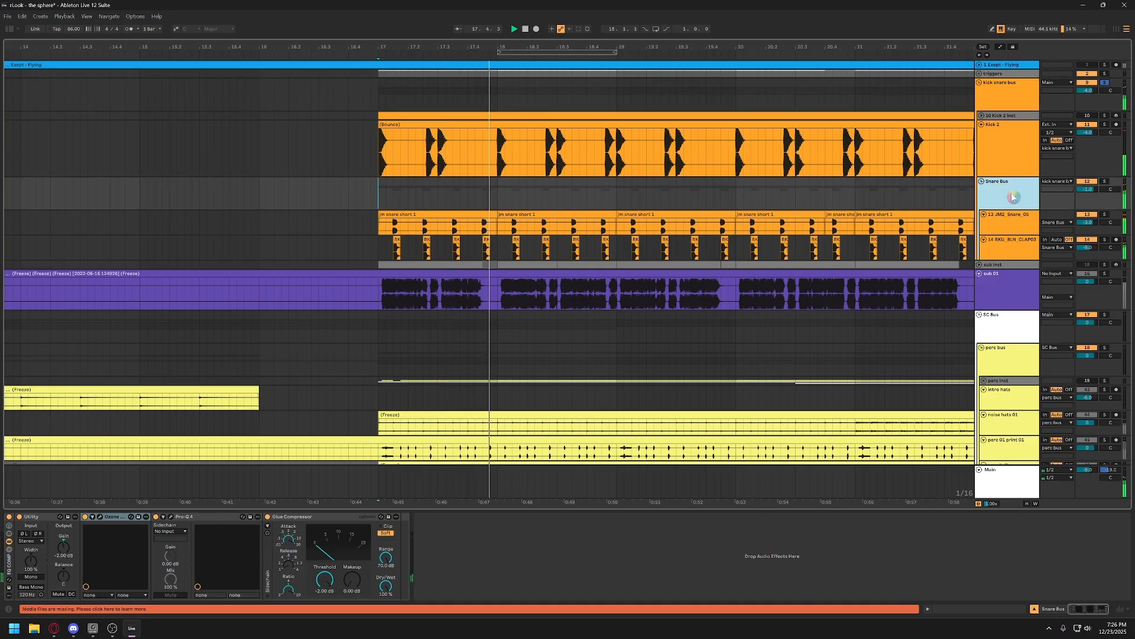
left_click(100, 516)
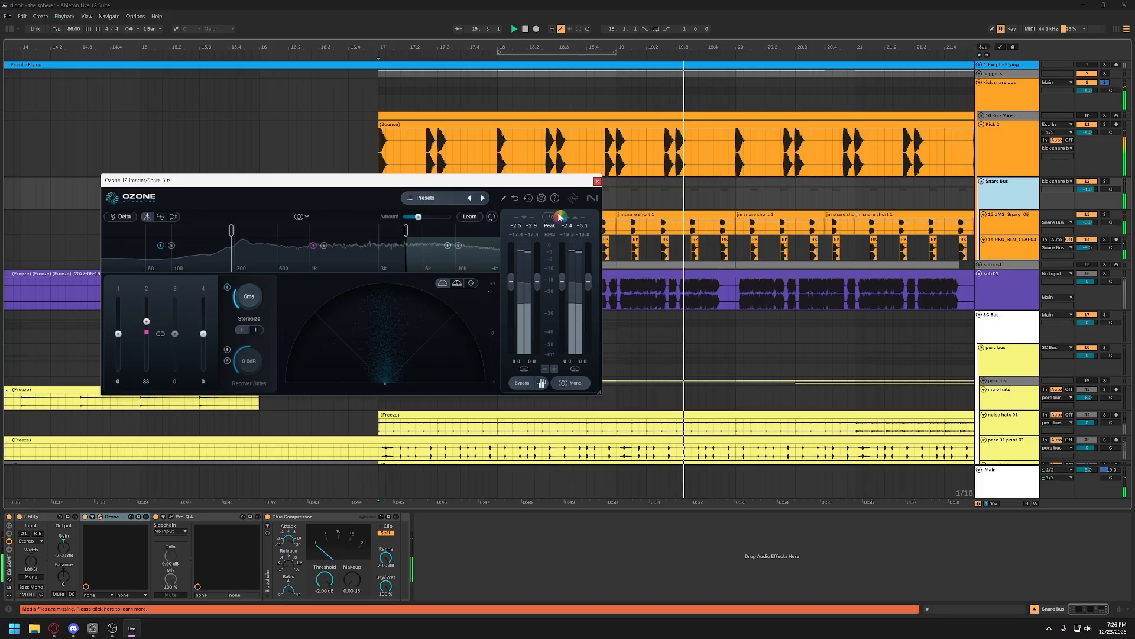
left_click(598, 181)
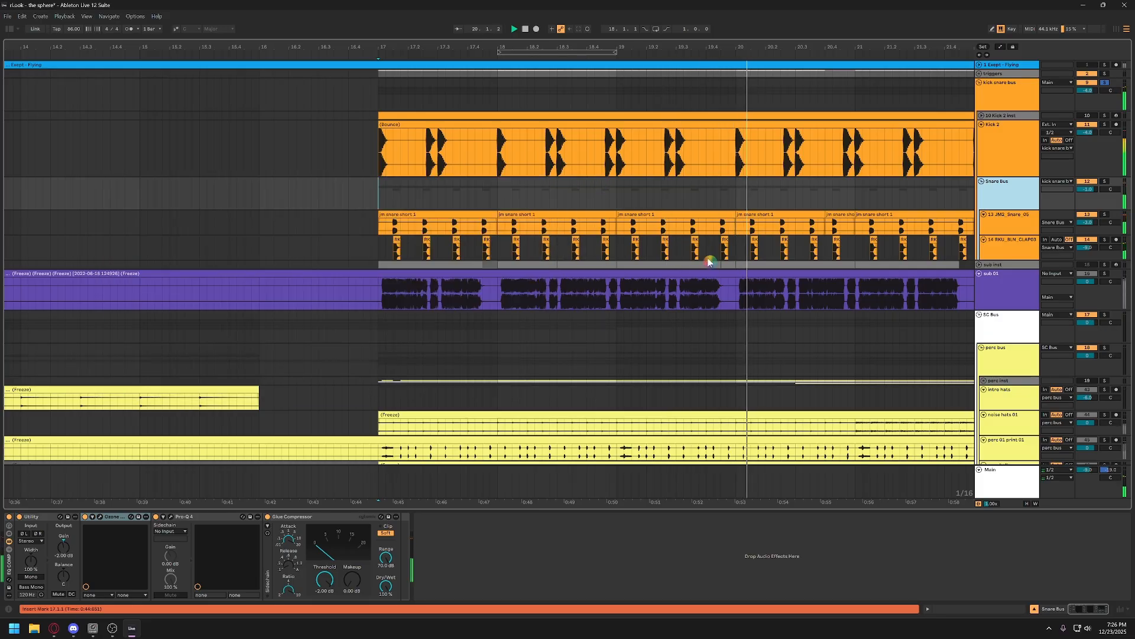
left_click(1010, 102)
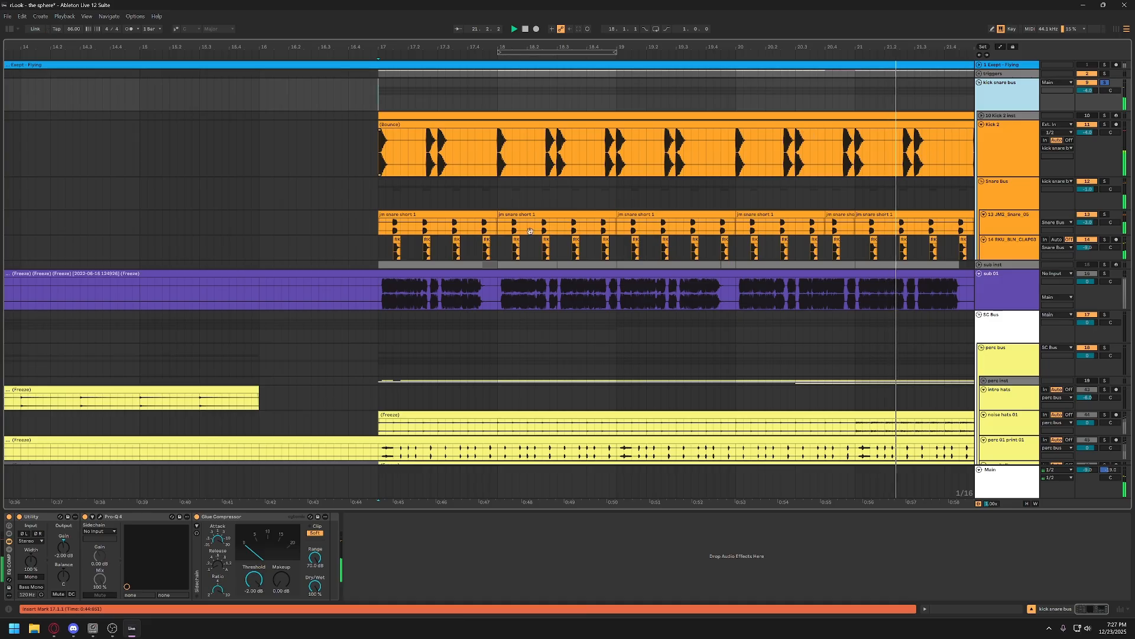
key("space")
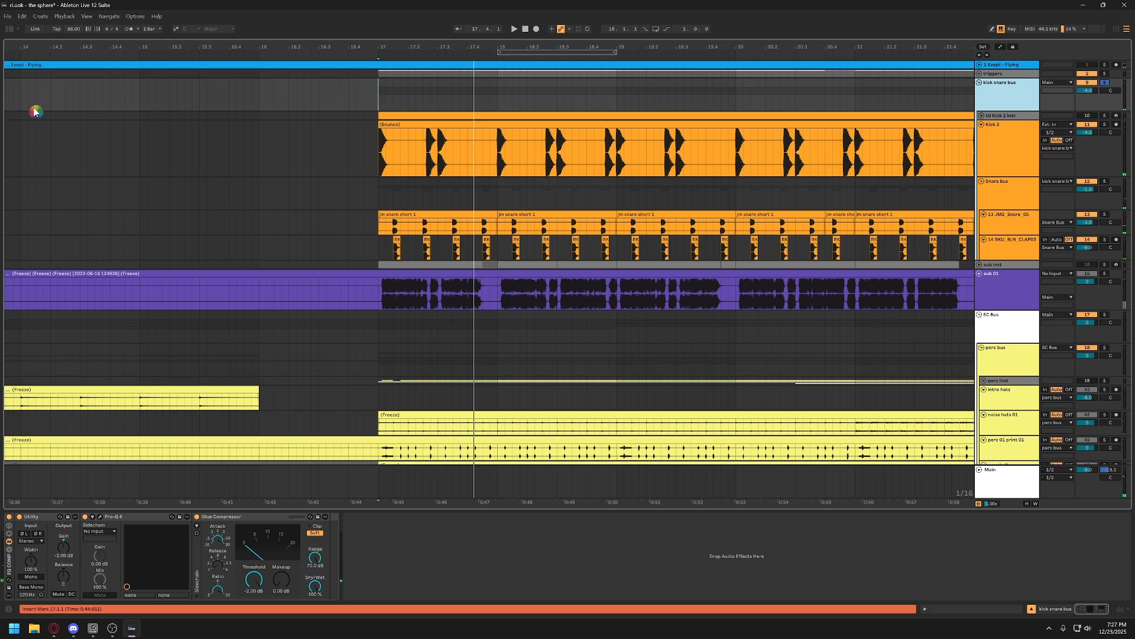
Add Pro-L 2 from the Tools collection to the end of the kick snare bus chain and delete its Glue Compressor
left_click(9, 29)
left_click(21, 81)
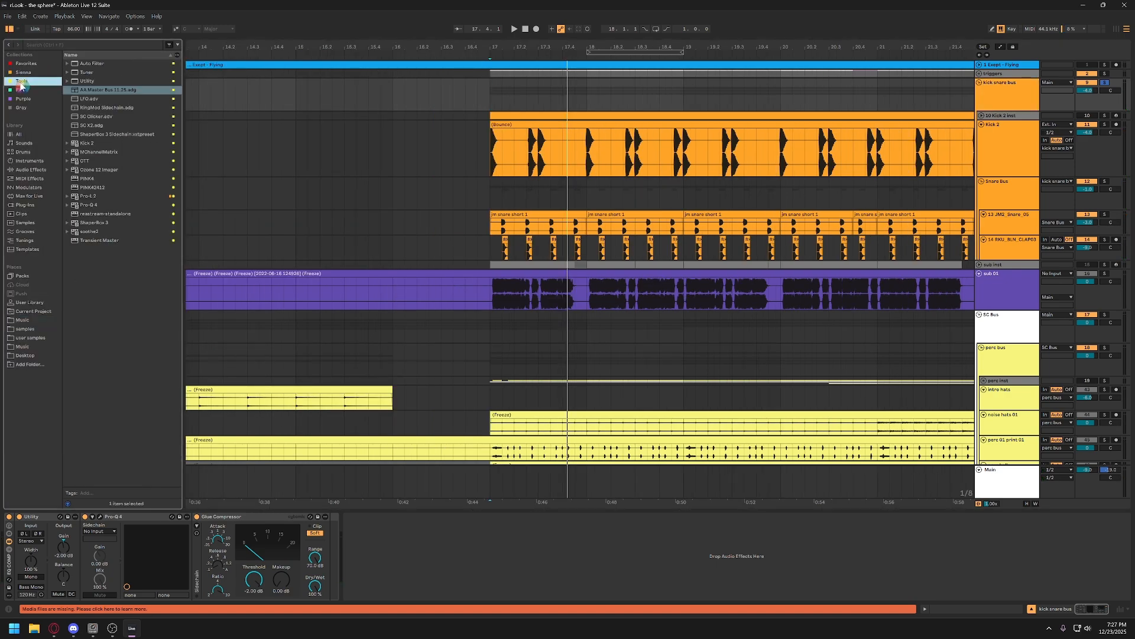
left_click(86, 197)
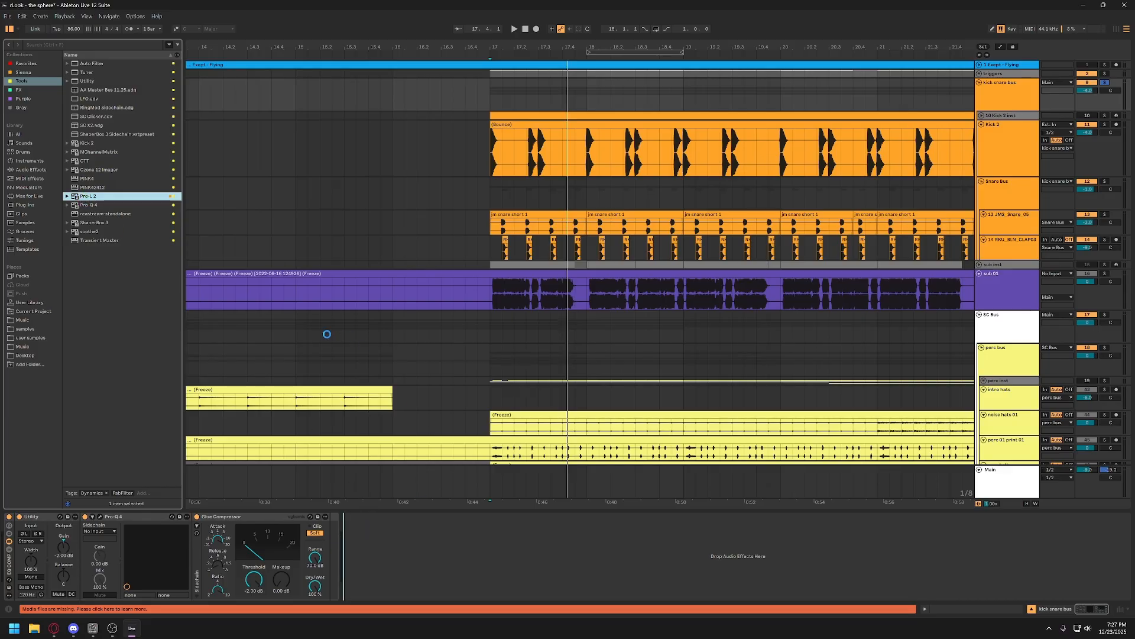
left_click(247, 517)
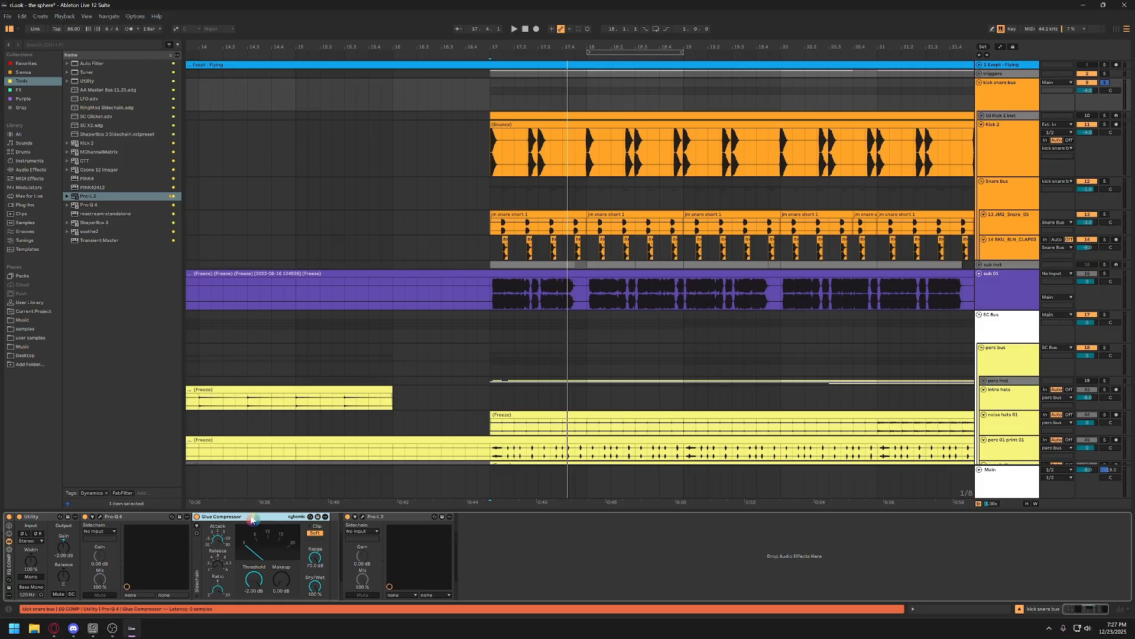
key("Delete")
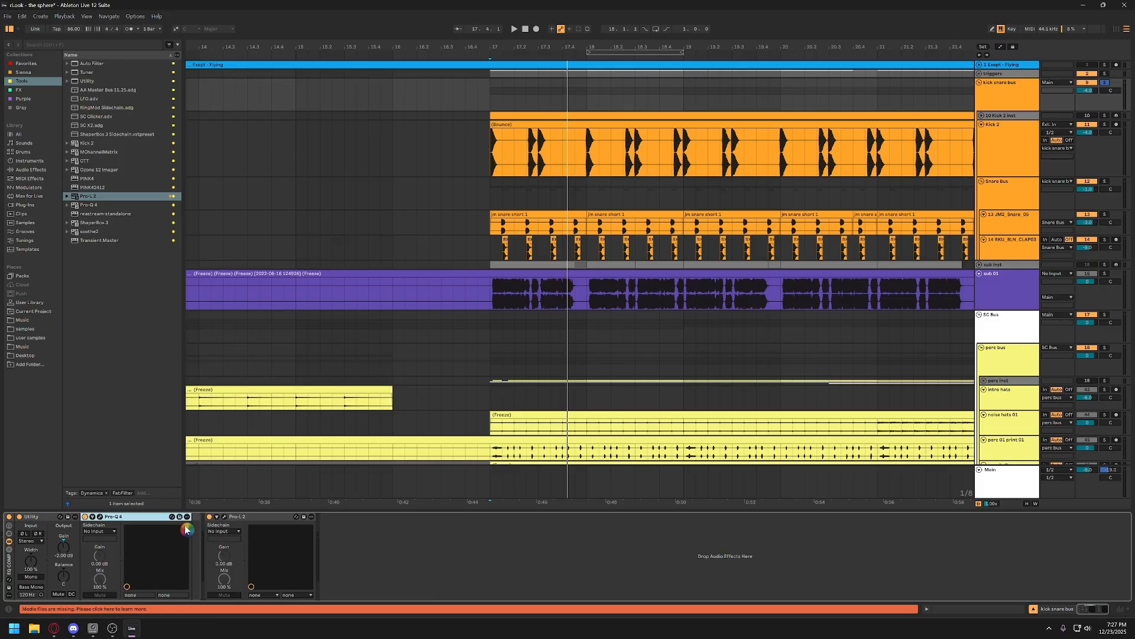
Raise the kick snare bus Pro-L 2 gain to +4.0 dB during playback and close the plugin window
left_click(224, 516)
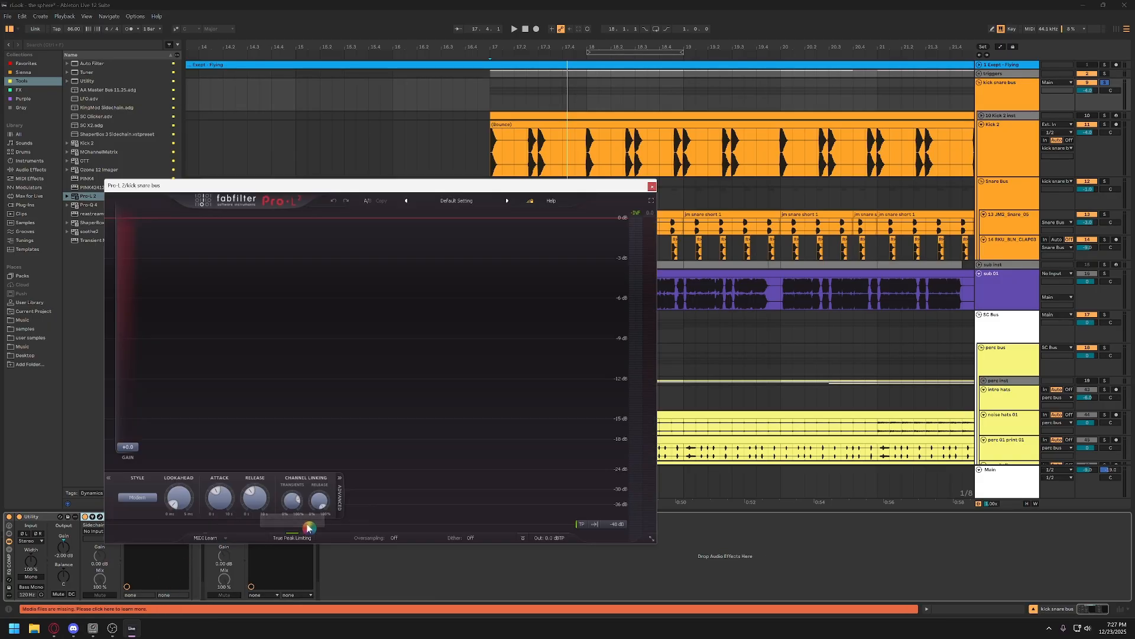
key("space")
left_click_drag(128, 447, 139, 412)
left_click_drag(137, 412, 134, 414)
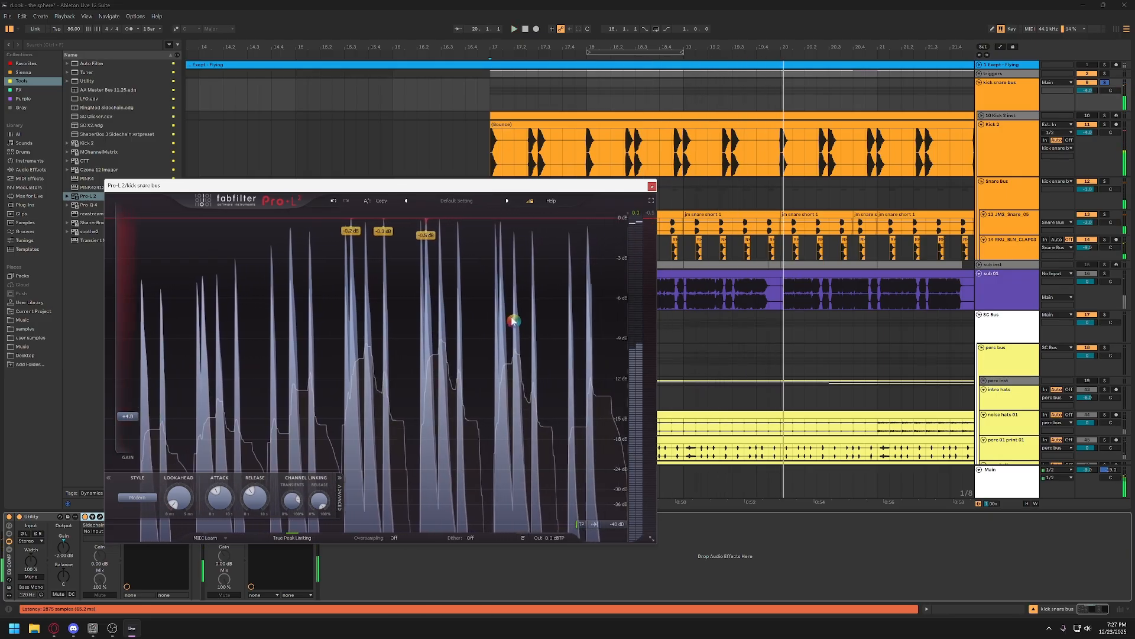
left_click(652, 187)
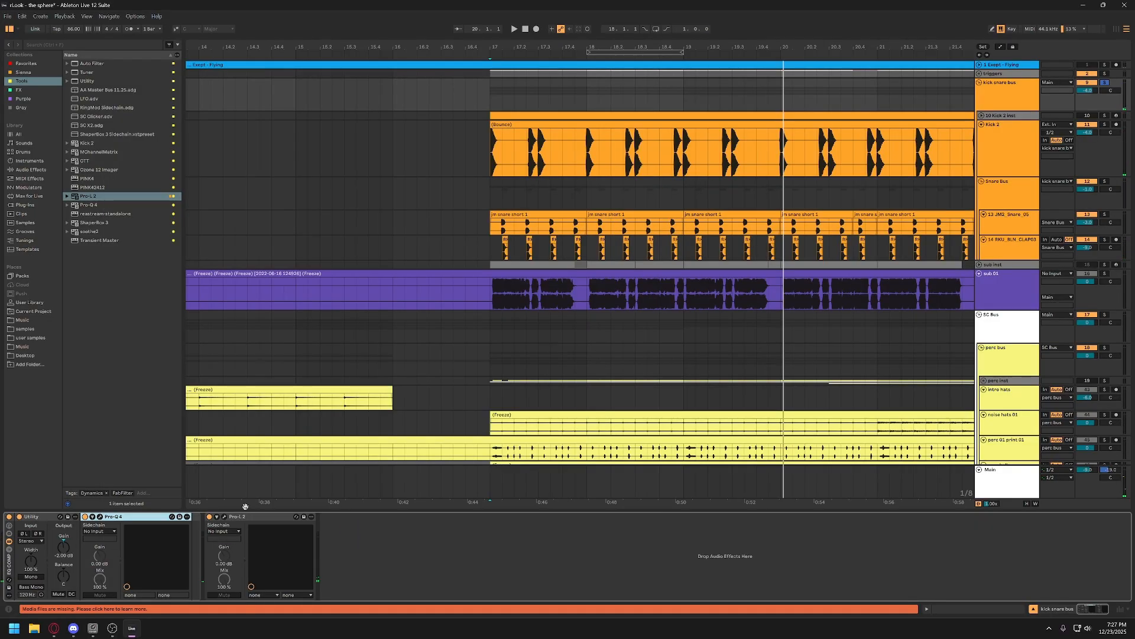
Set the Pro-L 2 gain to +6.0 dB, adjust its transient linking, shorten its attack and release, and audition the drums
left_click(226, 520)
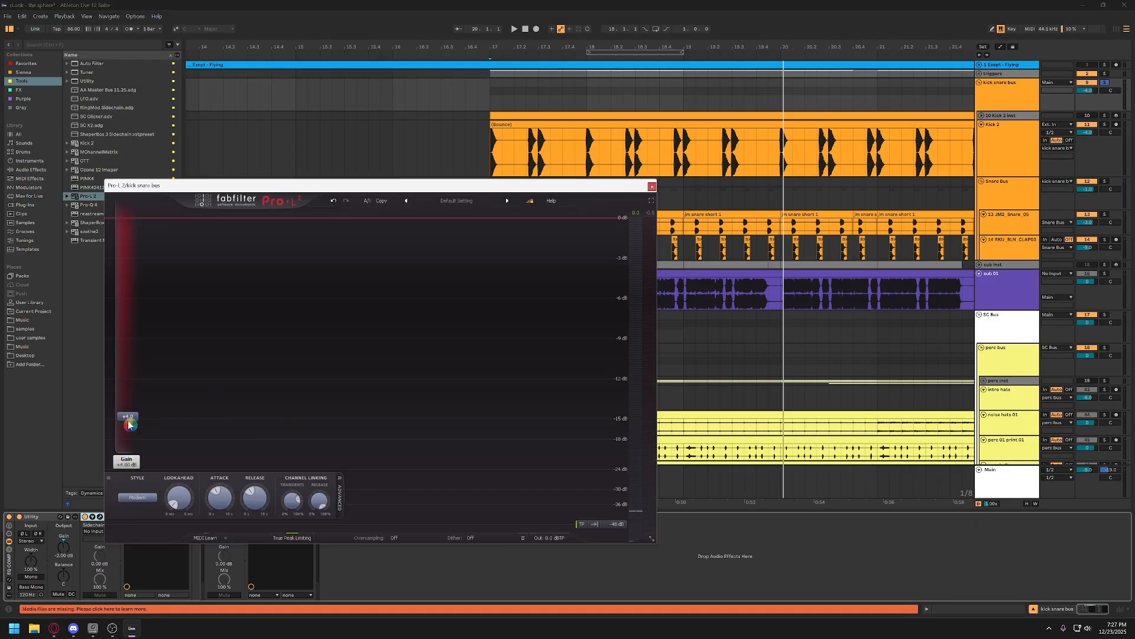
left_click_drag(131, 420, 132, 405)
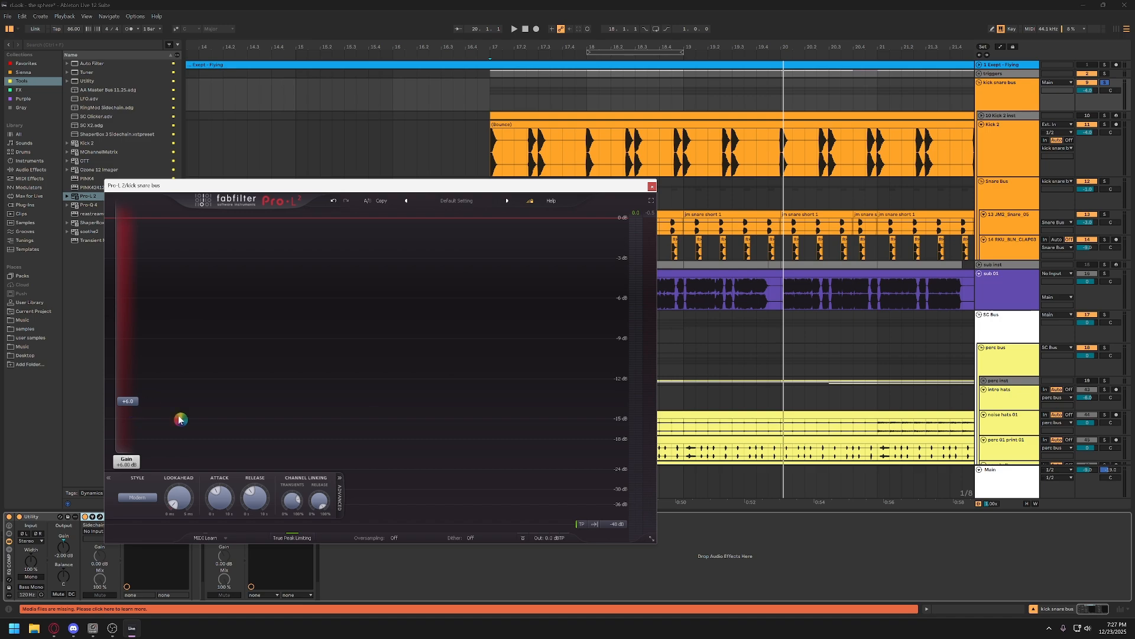
left_click_drag(293, 508, 299, 409)
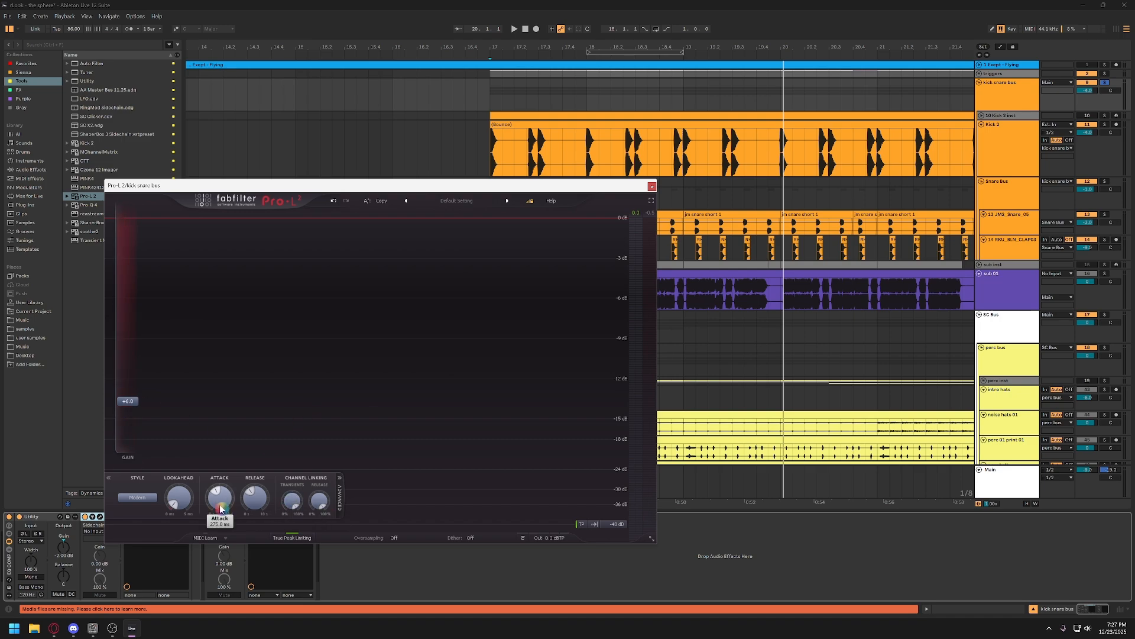
left_click_drag(220, 505, 251, 553)
key("space")
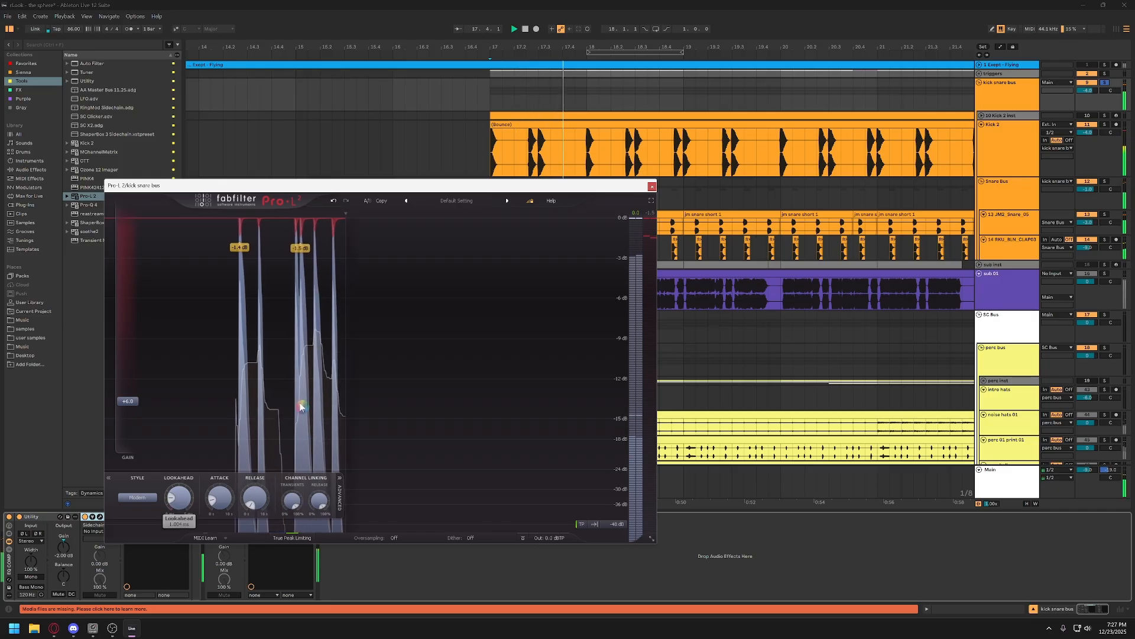
left_click(651, 188)
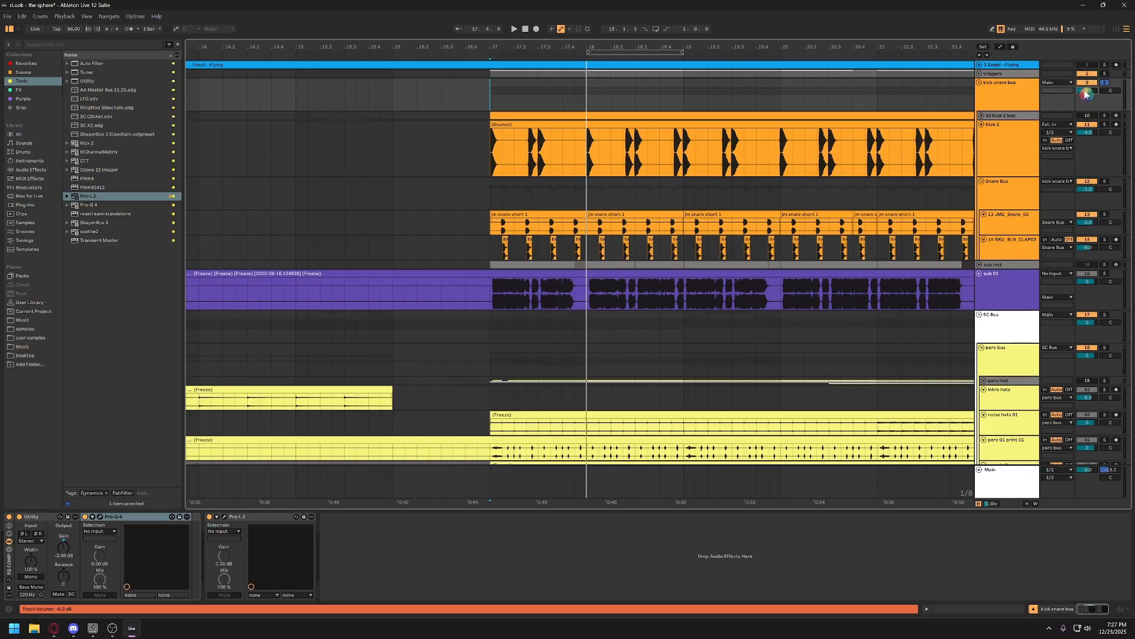
Solo the sub 01 track alongside the kick snare bus, place the insert marker at bar 17, and save the project
left_click(1028, 100)
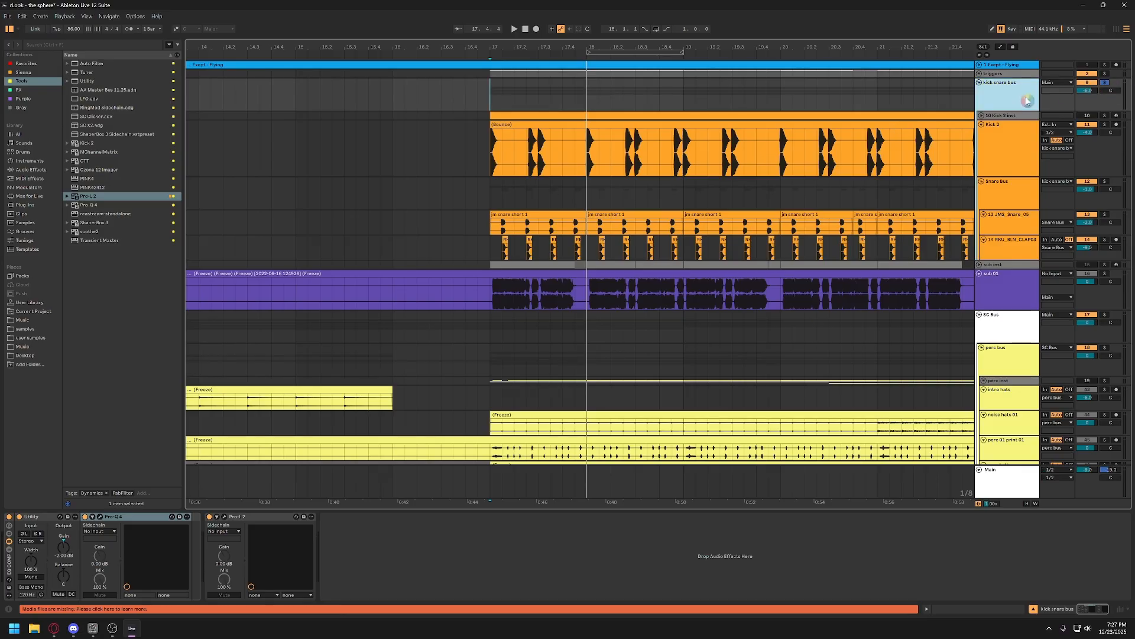
left_click_drag(607, 46, 502, 30)
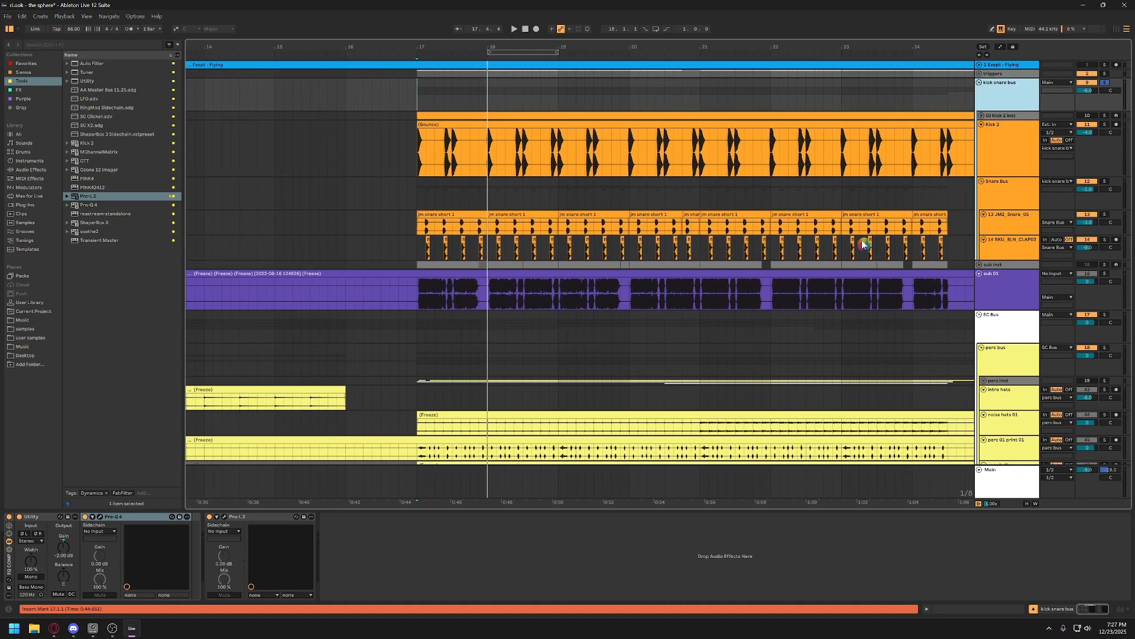
left_click(1104, 273)
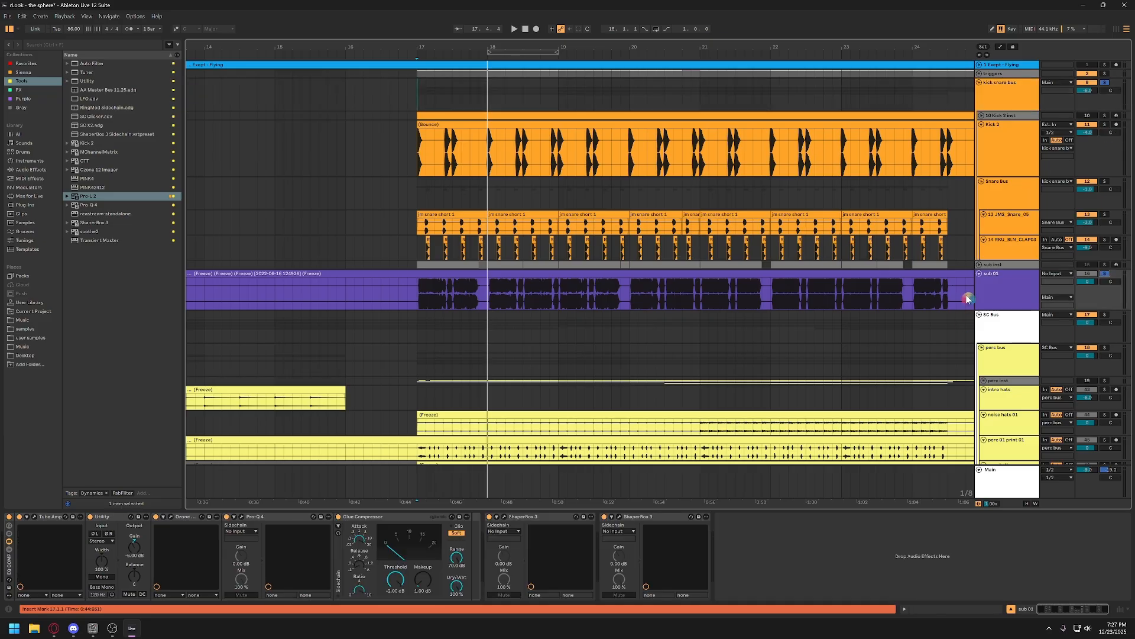
left_click(418, 294)
key("ctrl+s")
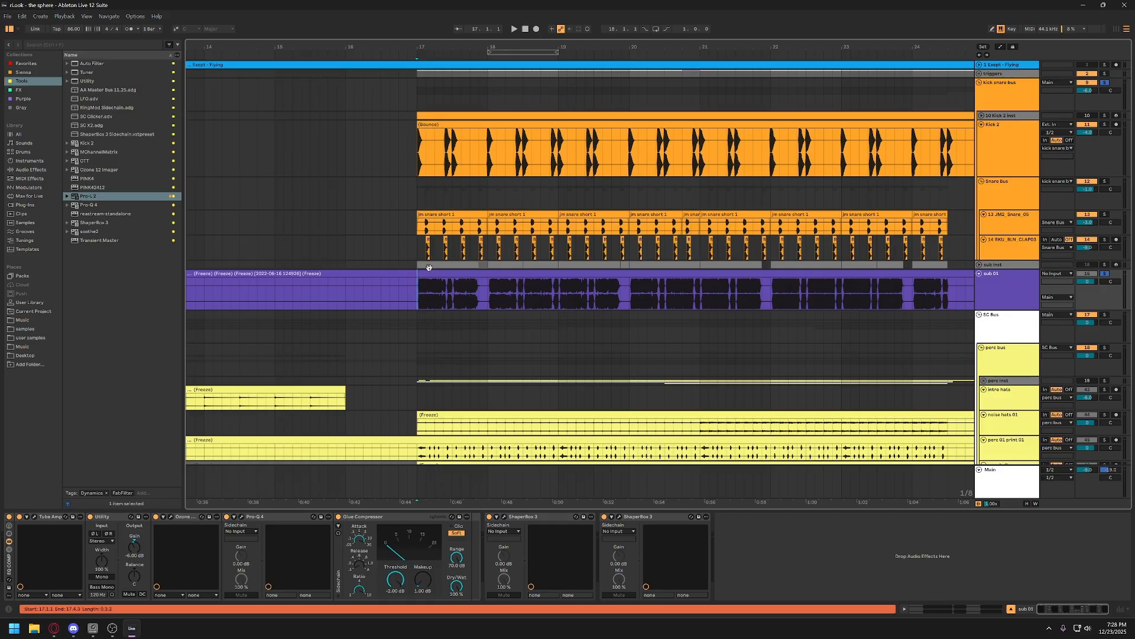
Play the kick, snare and sub together from bar 17 and inspect the Pro-Q 4 curve on sub 01
key("space")
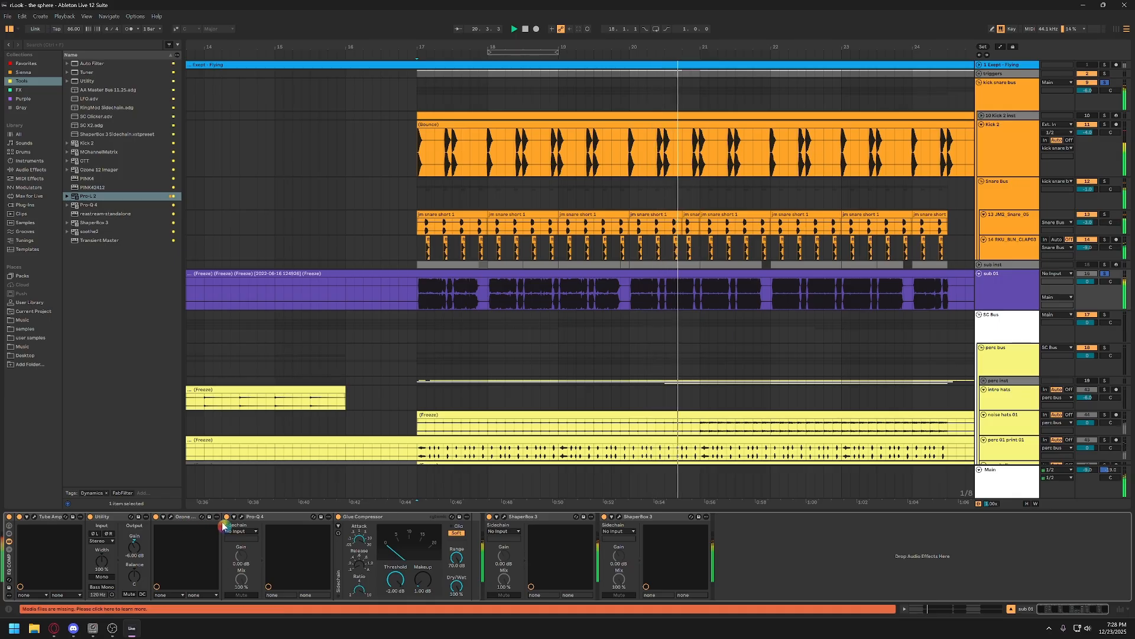
left_click(241, 517)
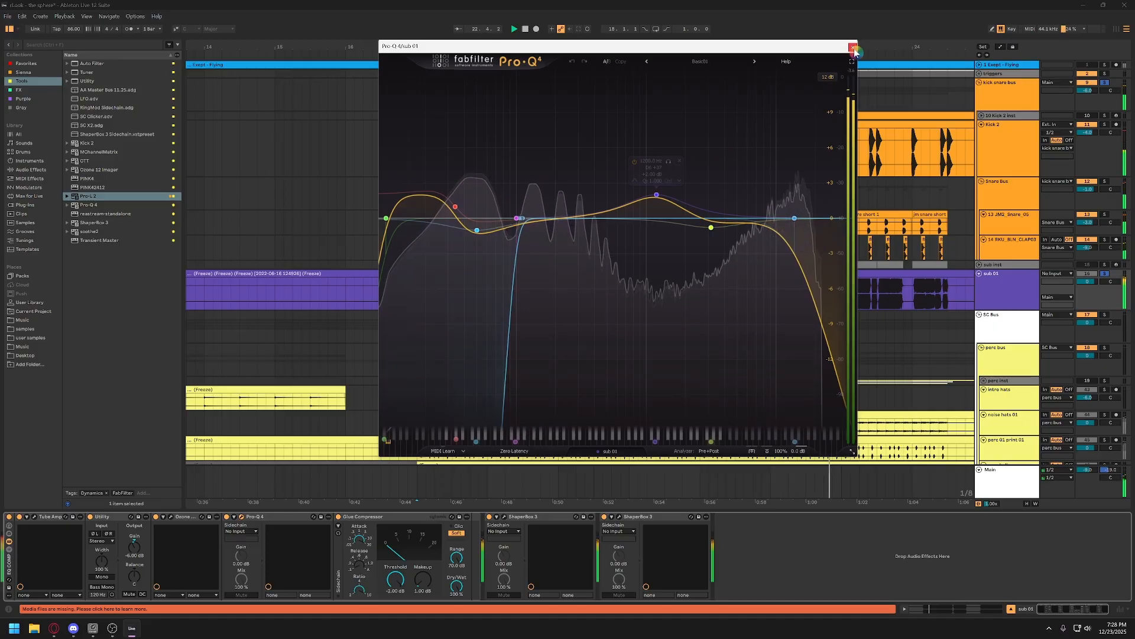
left_click(853, 47)
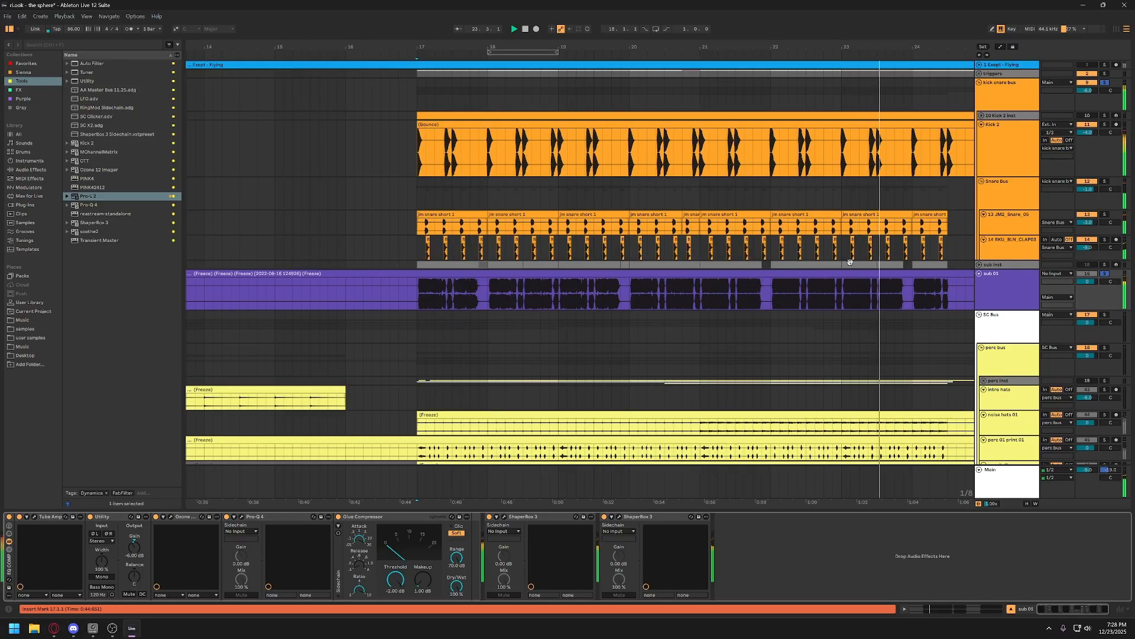
Examine the frozen sub 01 audio clip up to the gap before bar 25 and return the insert marker to bar 17
left_click_drag(788, 49, 570, 45)
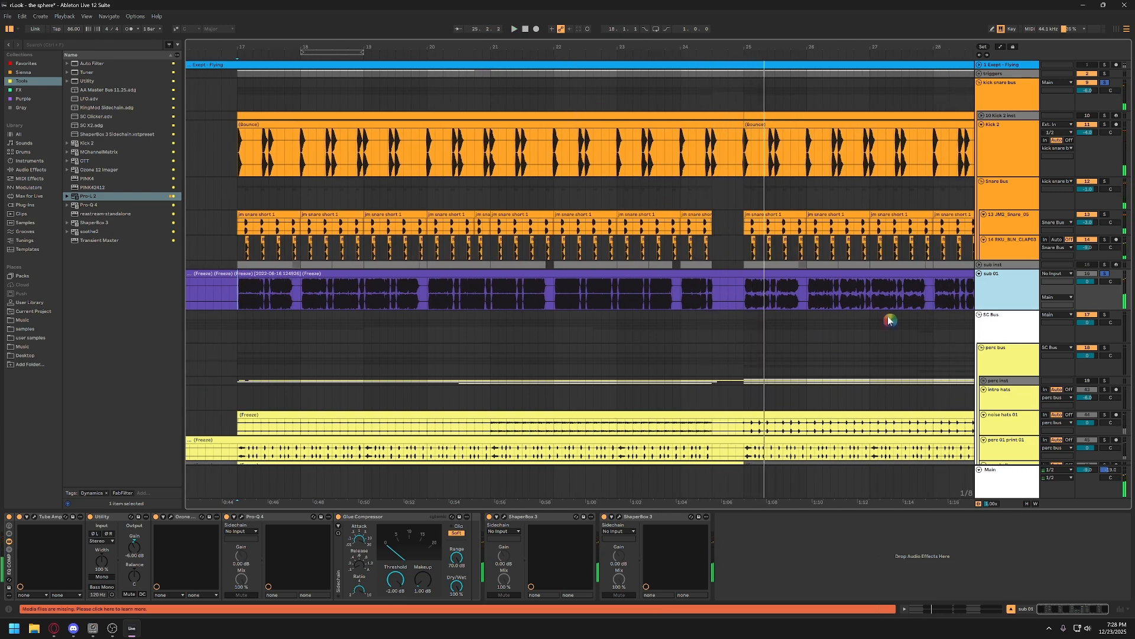
left_click(713, 299)
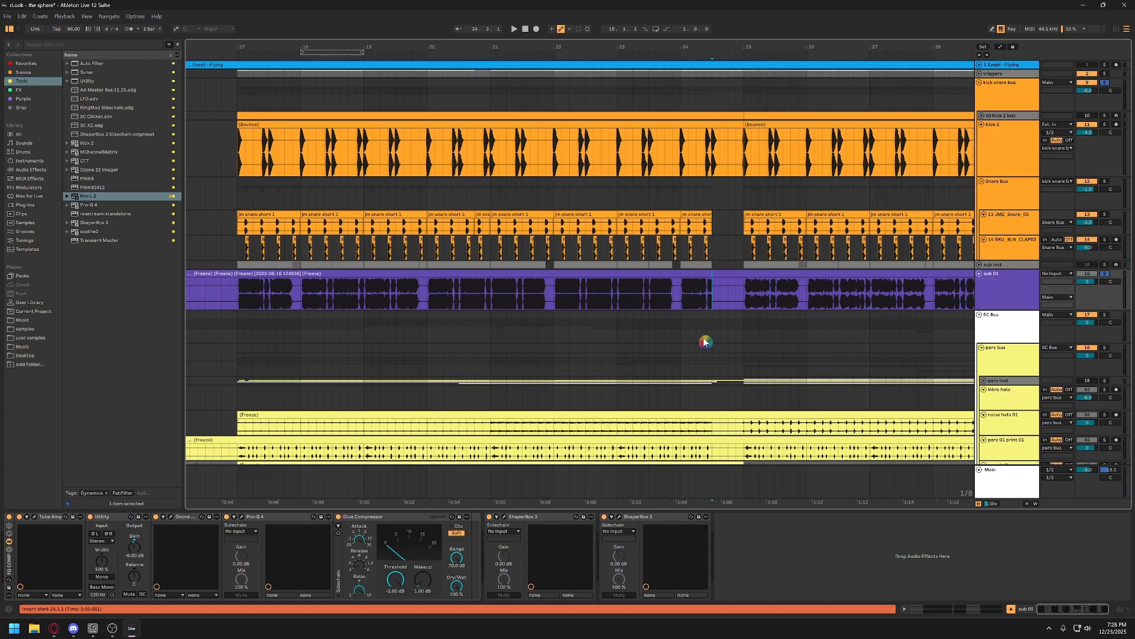
left_click(1016, 293)
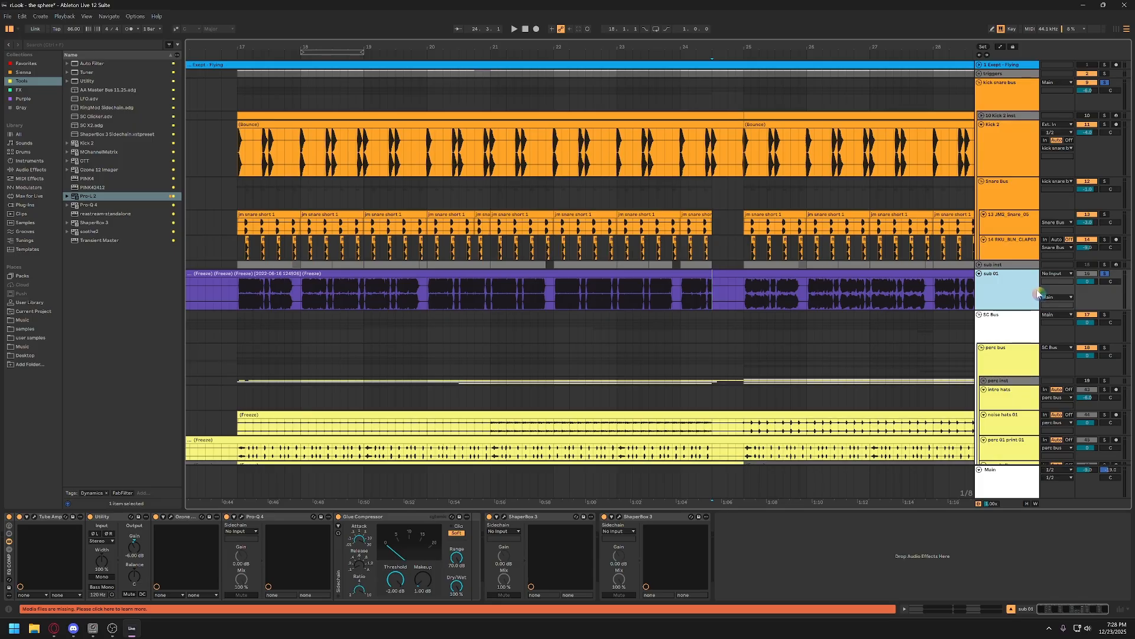
left_click(724, 308)
left_click(385, 275)
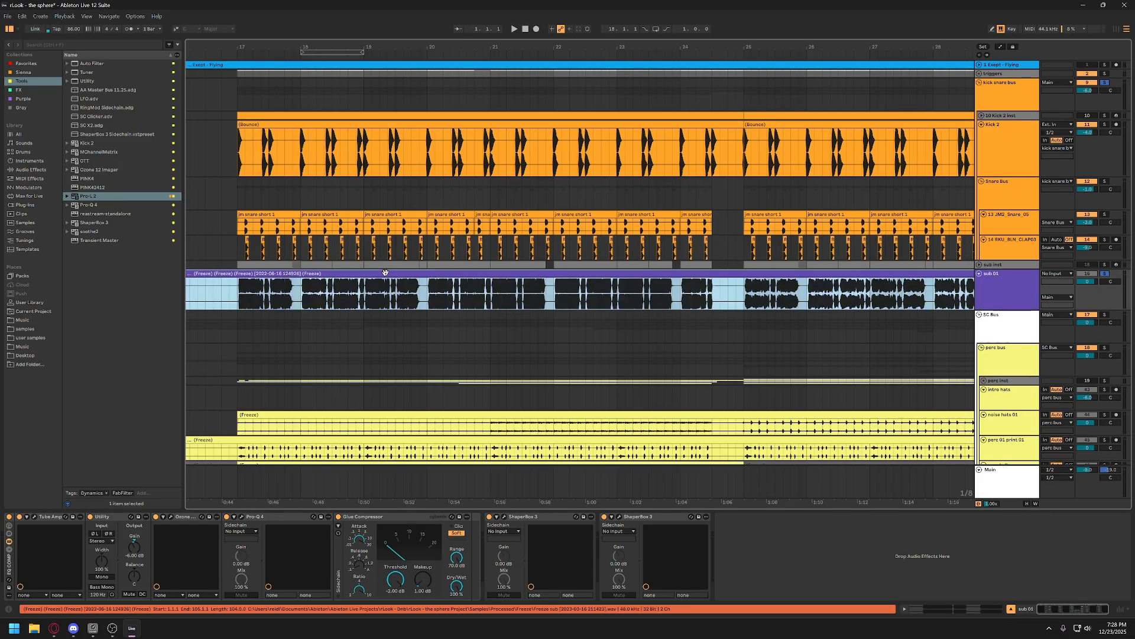
left_click(236, 301)
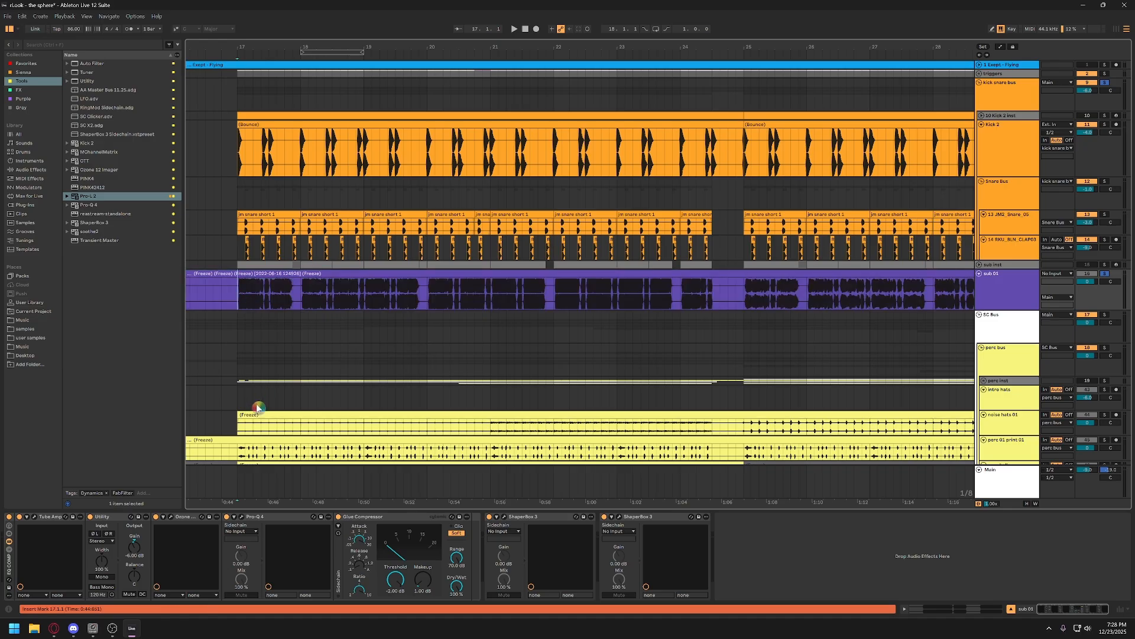
Unfold the sub inst track and save the project
left_click(990, 265)
left_click(980, 265)
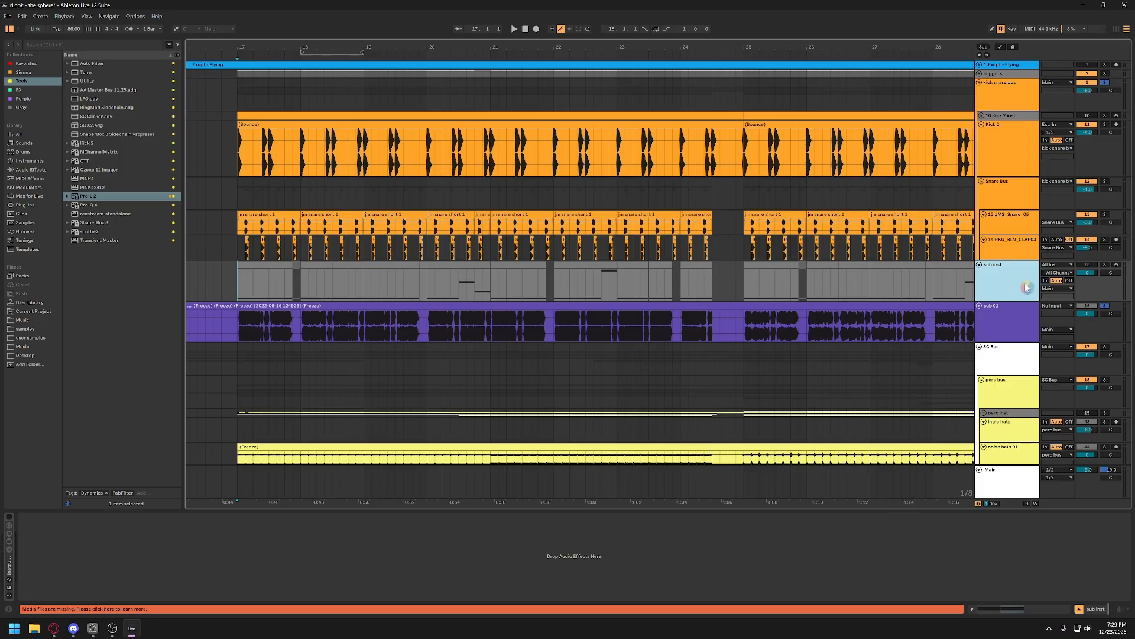
key("ctrl+s")
Solo the sub inst track and switch its instrument and effect racks on
left_click(1104, 266)
left_click(1045, 277)
left_click(1086, 265)
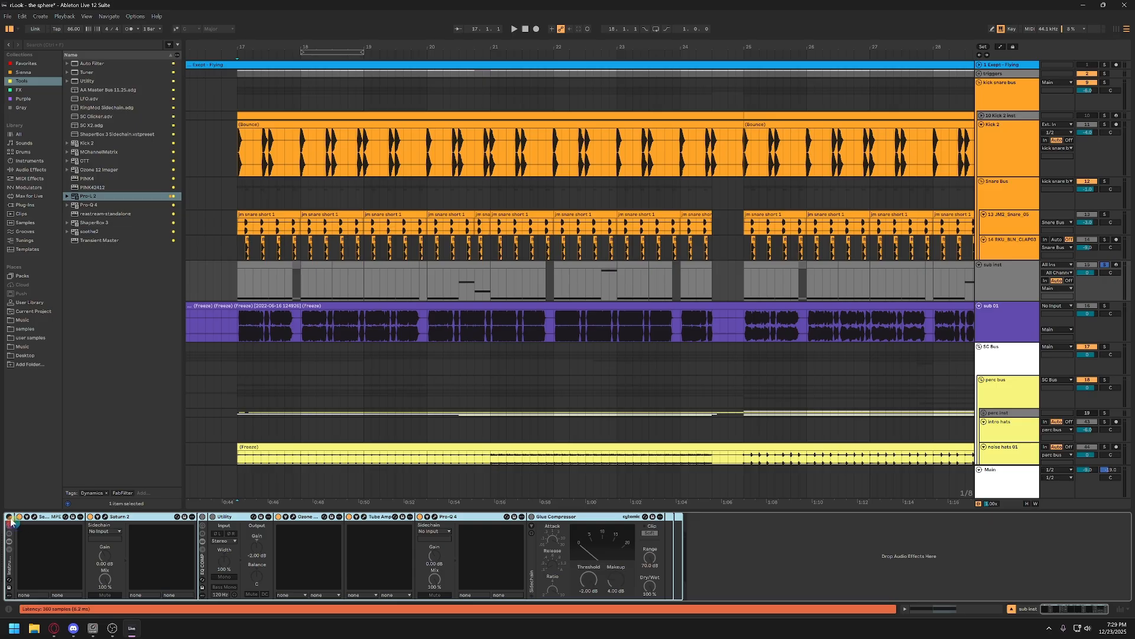
left_click(9, 517)
Open Serum 2 on the sub inst track, show oscillator A's waveform in 2D, and examine LFO 2 and LFO 3
left_click(44, 520)
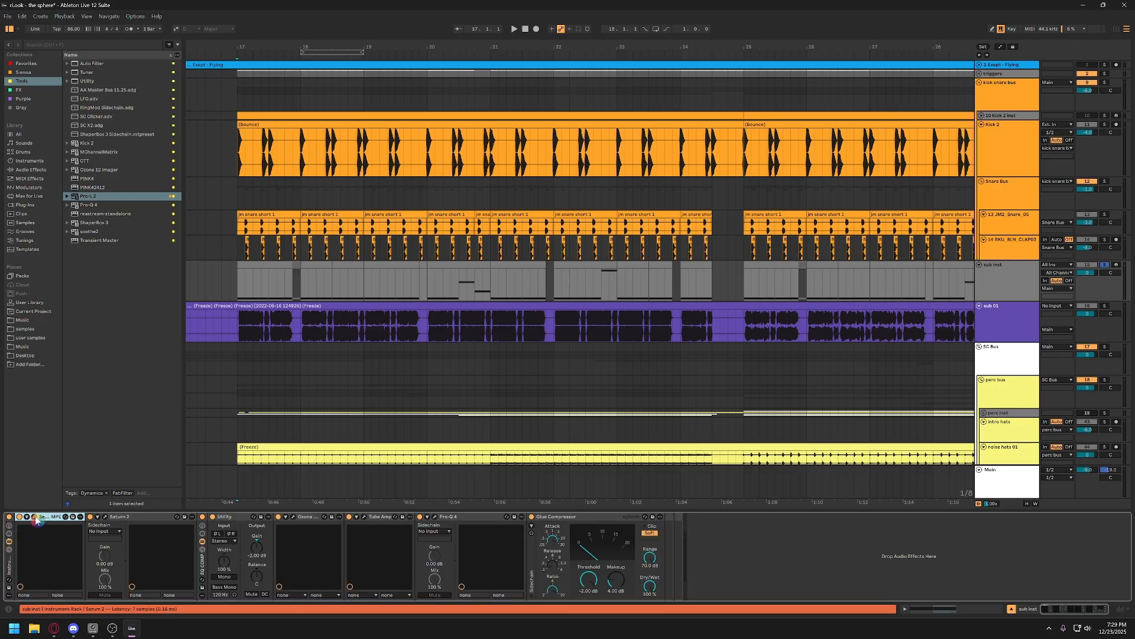
left_click(36, 519)
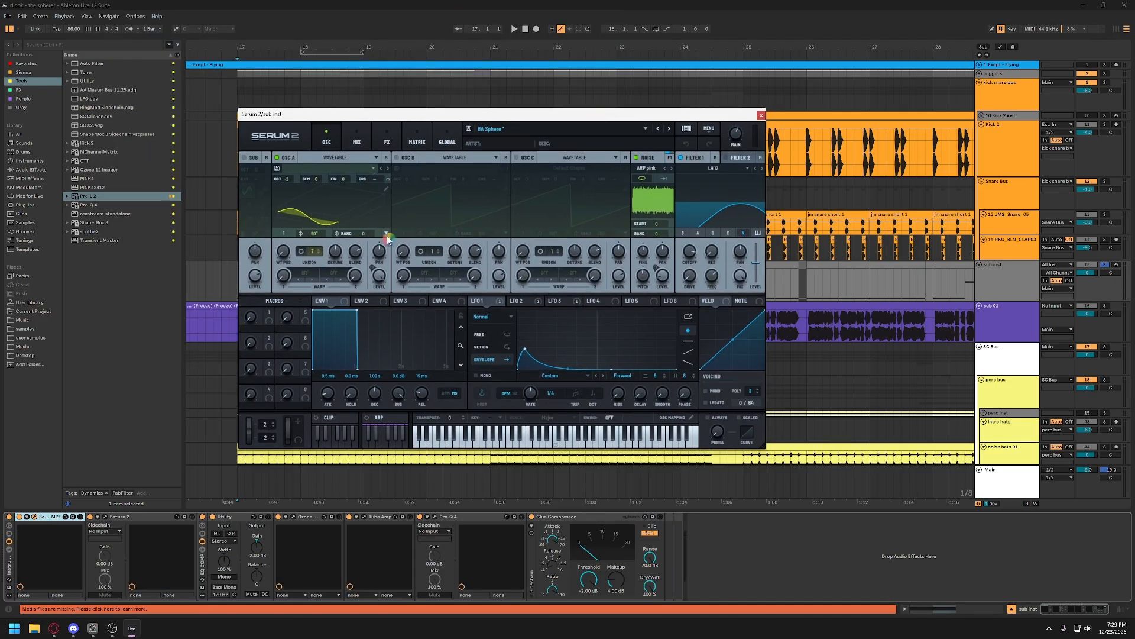
left_click(312, 212)
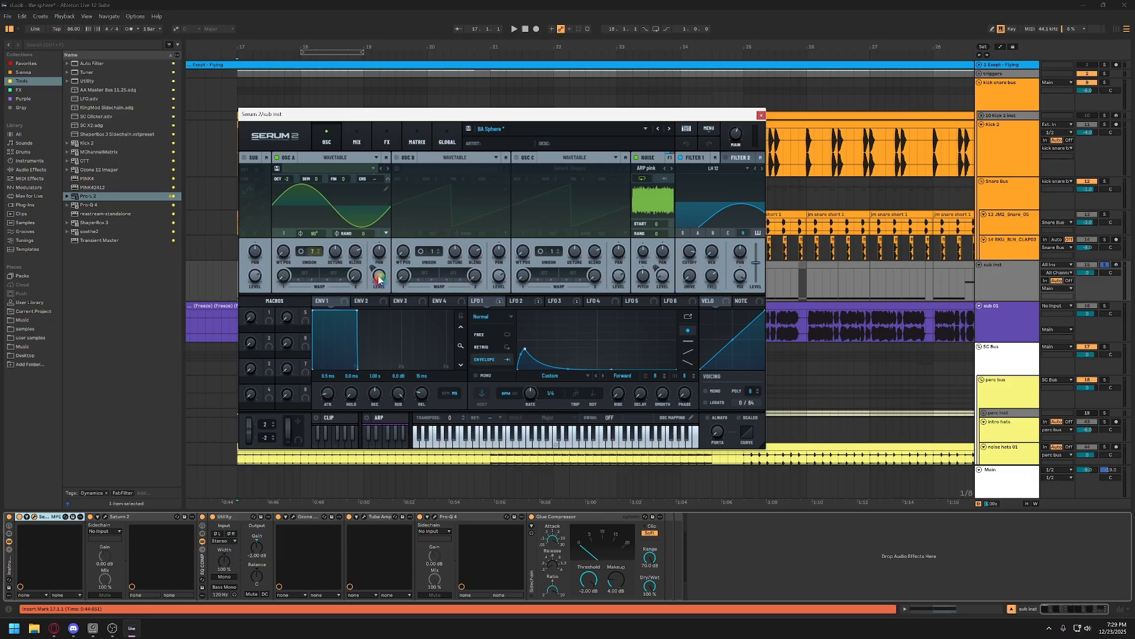
left_click(519, 300)
left_click(557, 302)
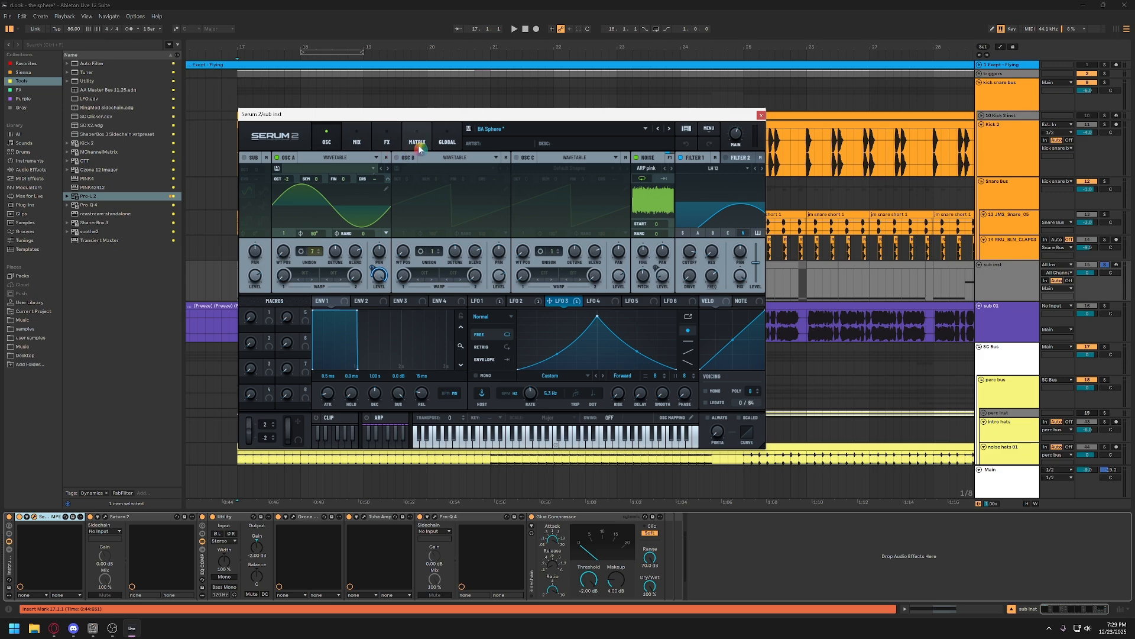
Examine Serum 2's effects chain for the sub, from distortion and hyper/dimension through chorus and equalizer to the compressor
left_click(388, 142)
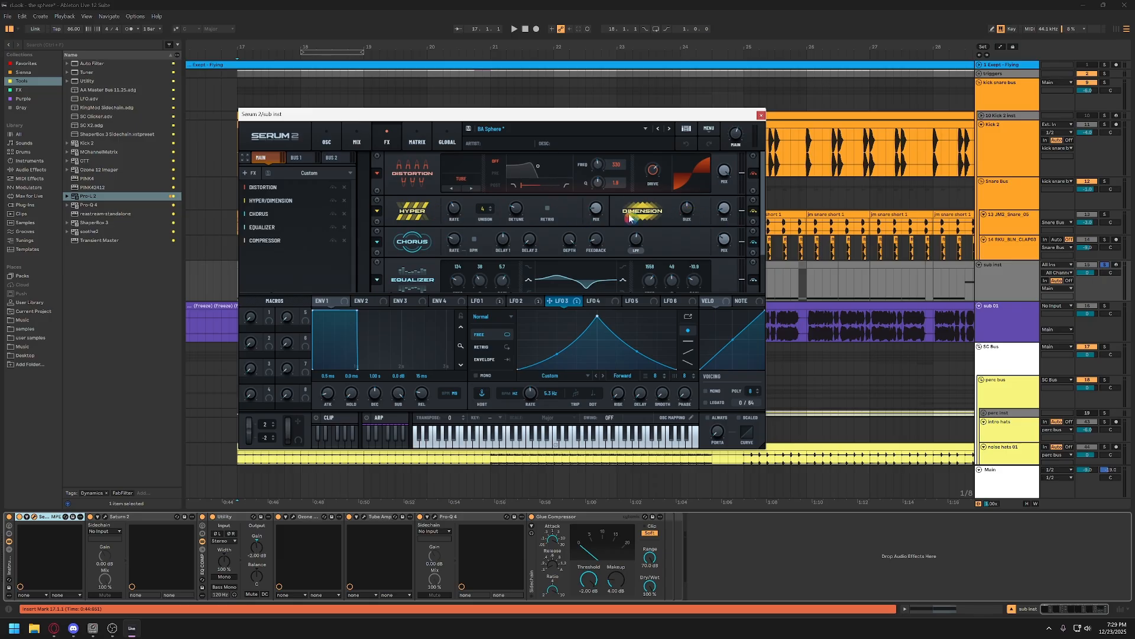
left_click(601, 213)
scroll(431, 254, "down", 1)
scroll(576, 266, "down", 3)
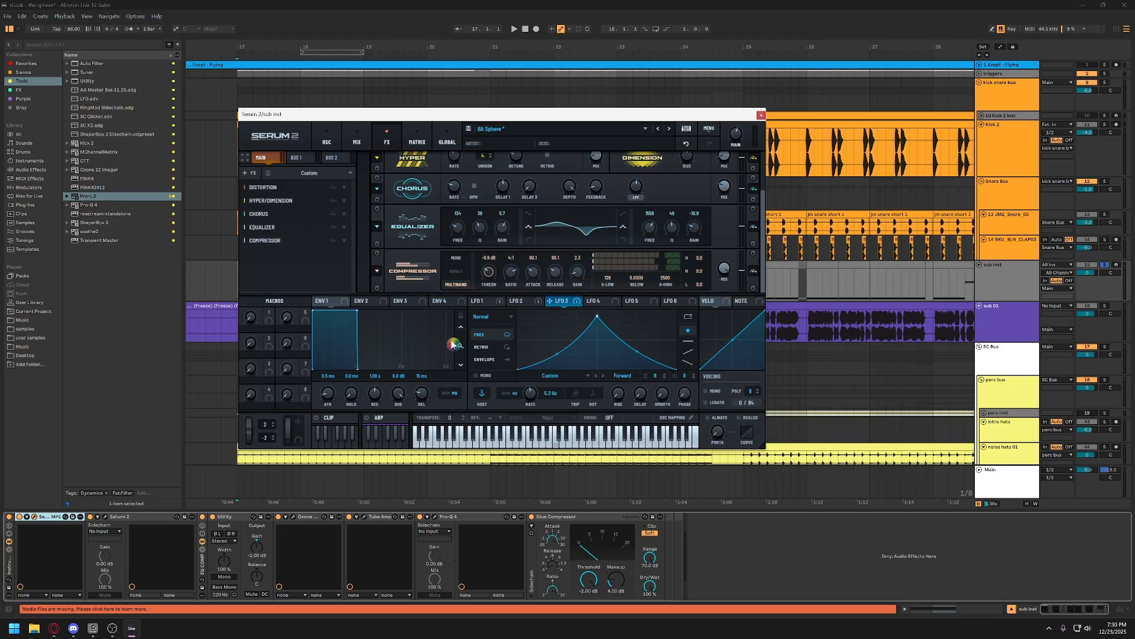
Play the sub inst track from bar 17, moving the Serum 2 window so its clips can be followed
left_click_drag(678, 118, 760, 128)
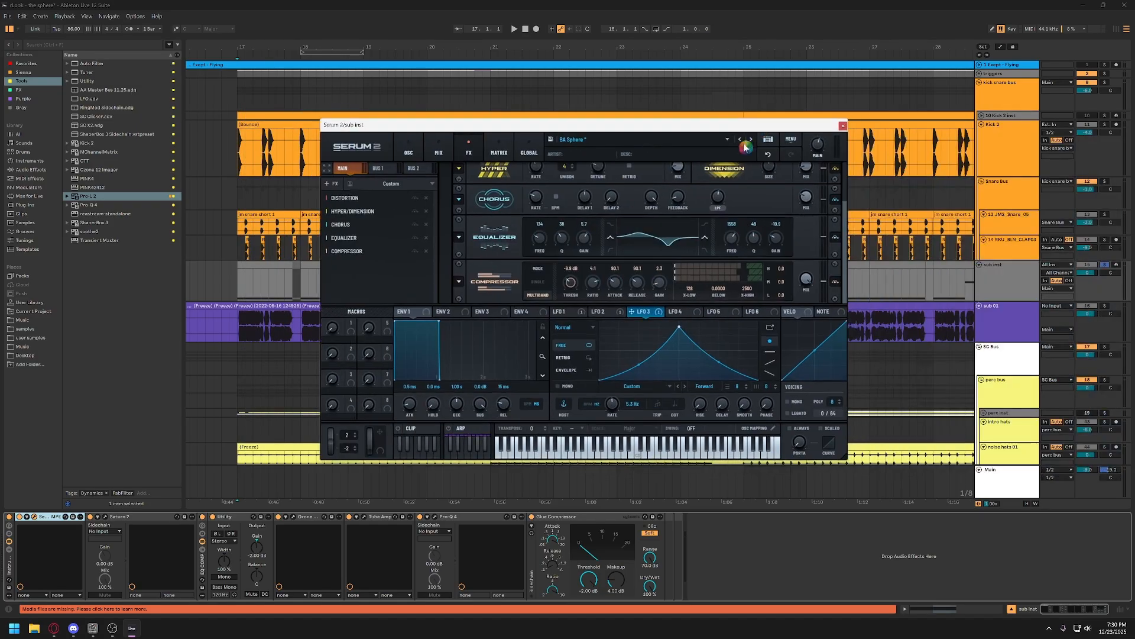
left_click(286, 281)
key("space")
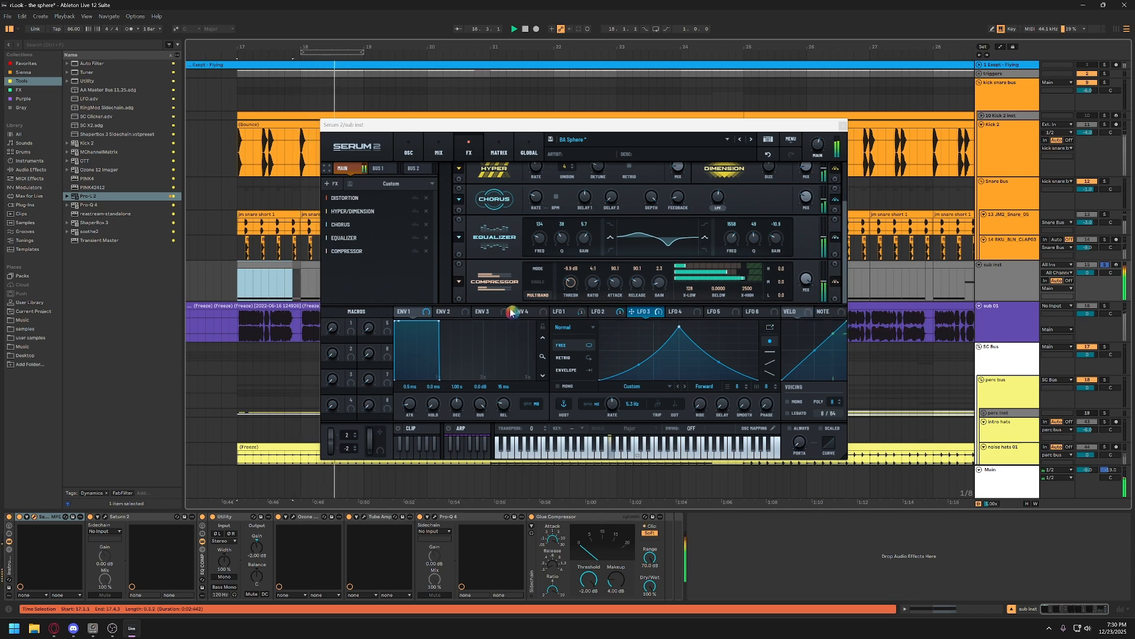
left_click_drag(644, 125, 574, 318)
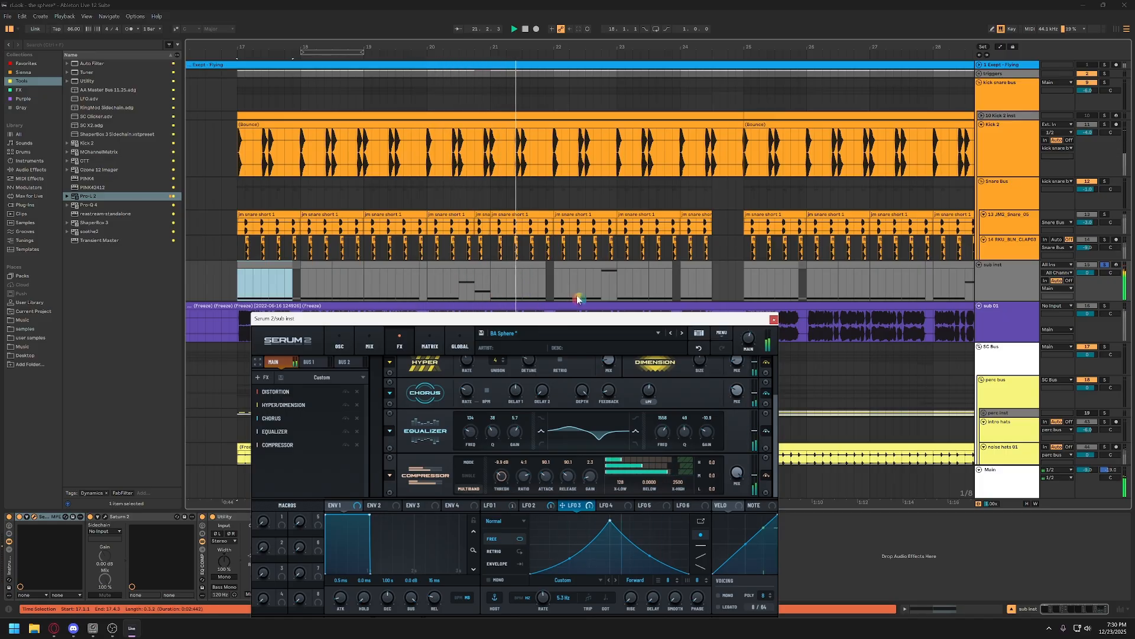
left_click_drag(629, 322, 804, 324)
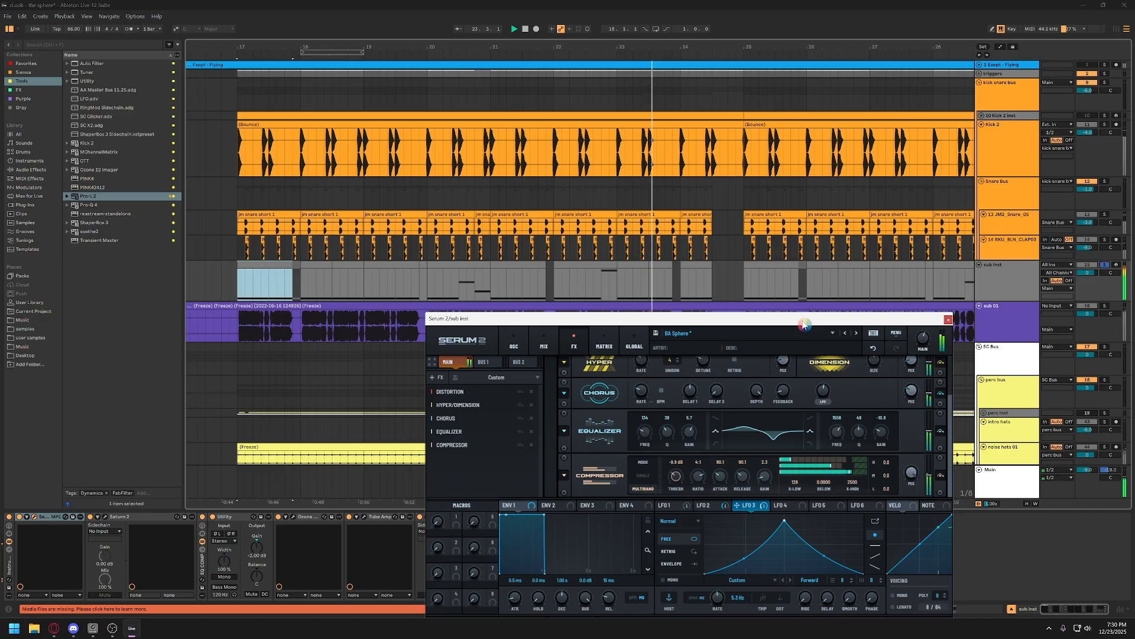
left_click_drag(803, 324, 461, 59)
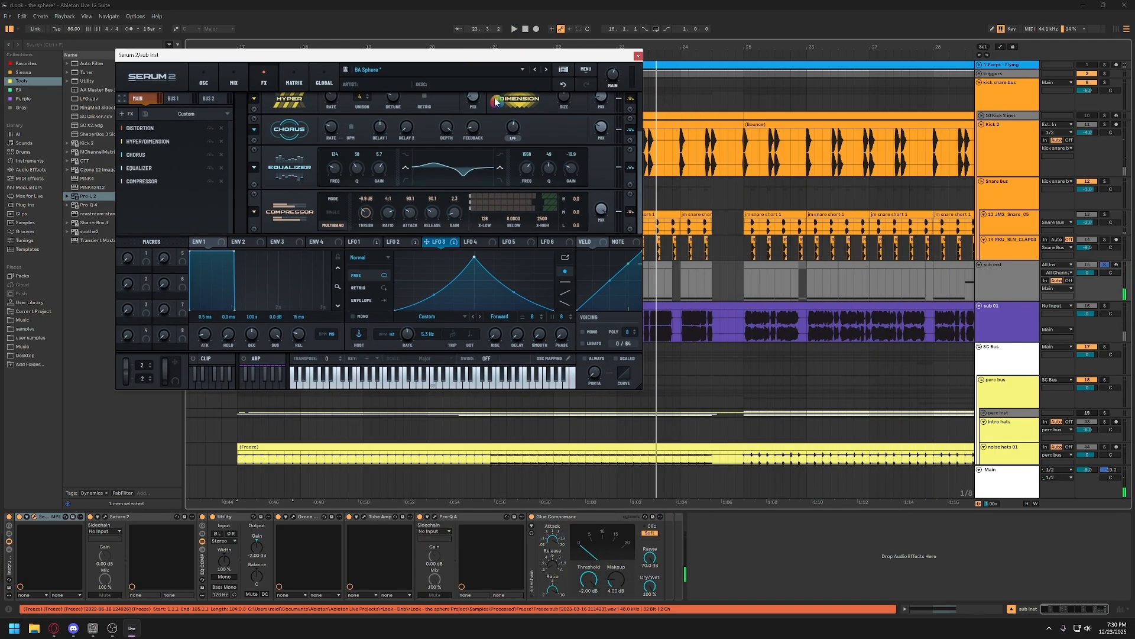
Review the sub patch's oscillator page in Serum 2 and close the plugin window
left_click(204, 83)
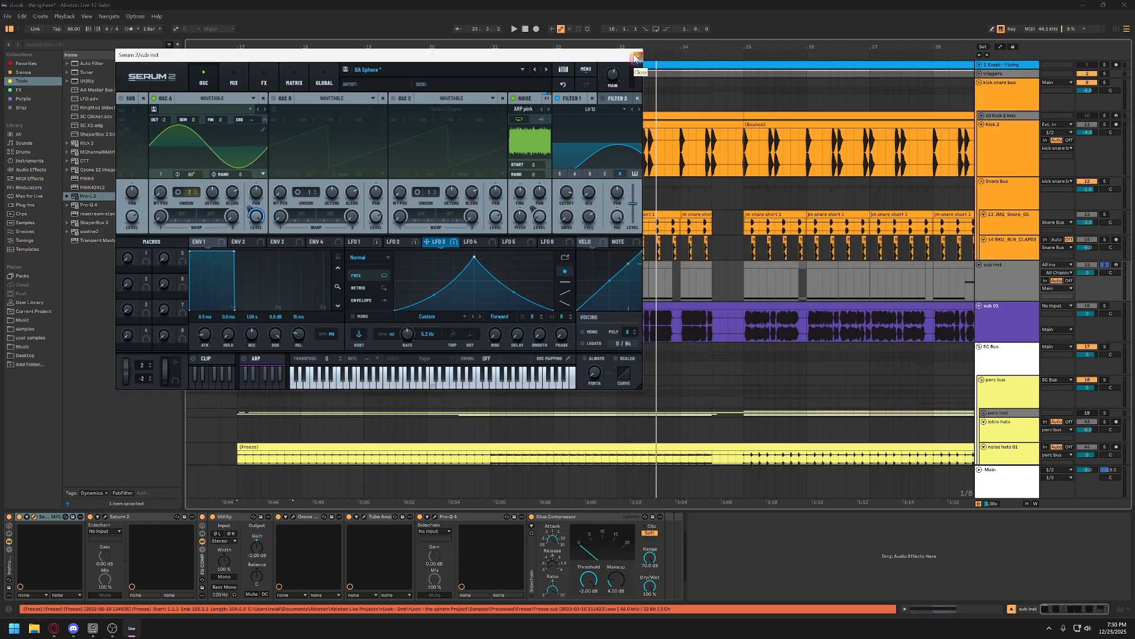
left_click_drag(624, 59, 608, 63)
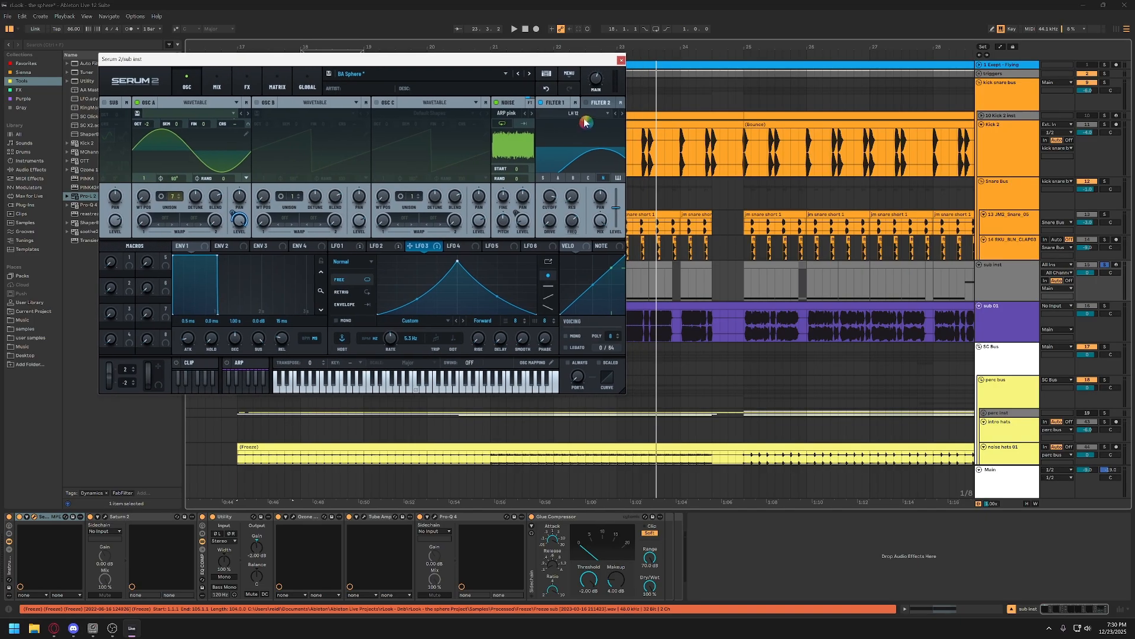
left_click(622, 60)
Select the sub inst section at bar 20, then the one at bar 22, and play from there
left_click_drag(445, 275, 497, 300)
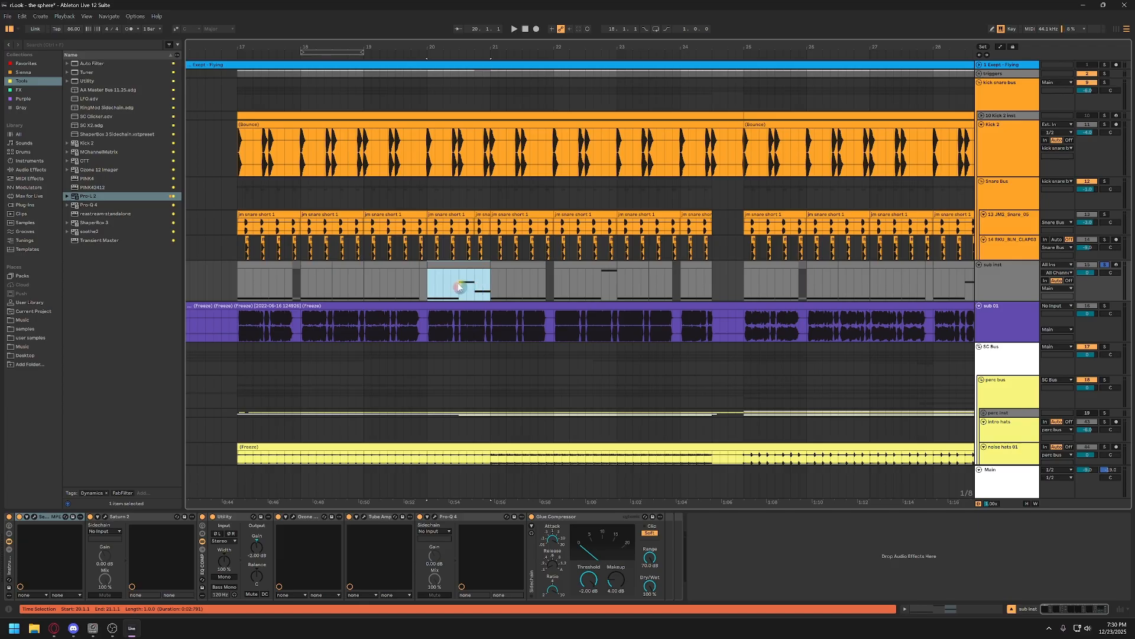
left_click(579, 279)
key("space")
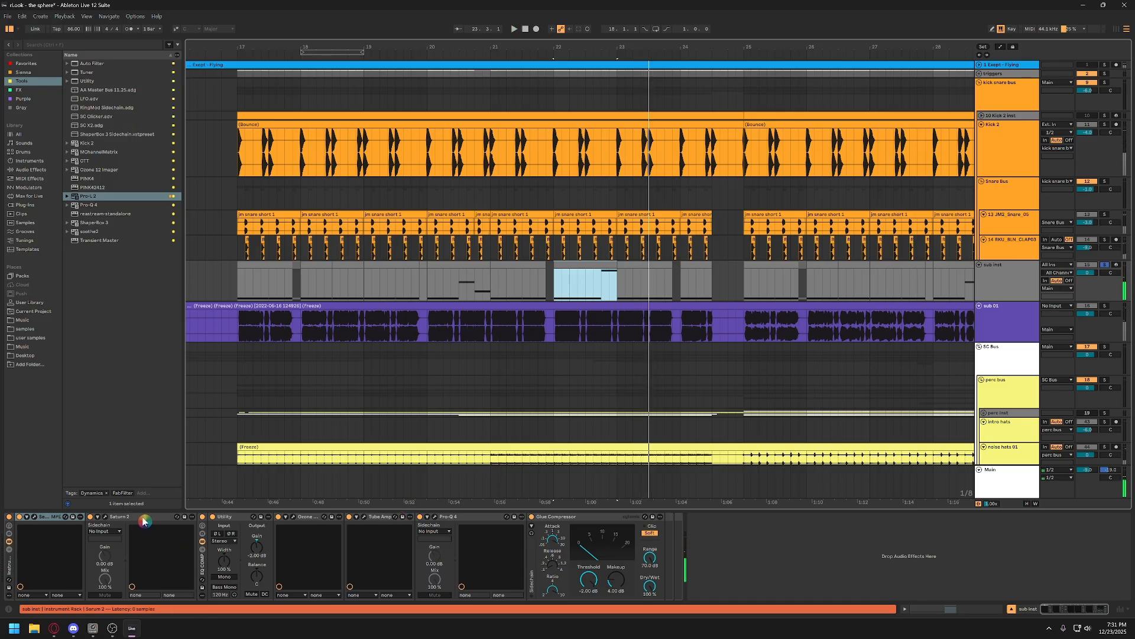
Open Saturn 2 on the sub inst track, audition its middle band during playback, and close the plugin
left_click(121, 517)
left_click(107, 517)
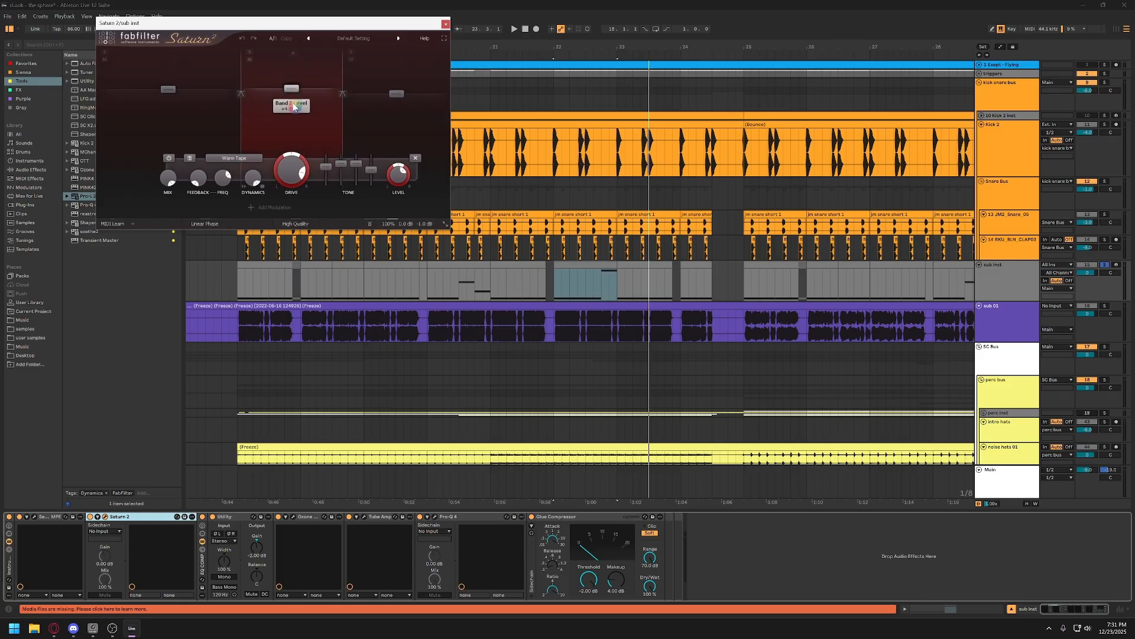
key("space")
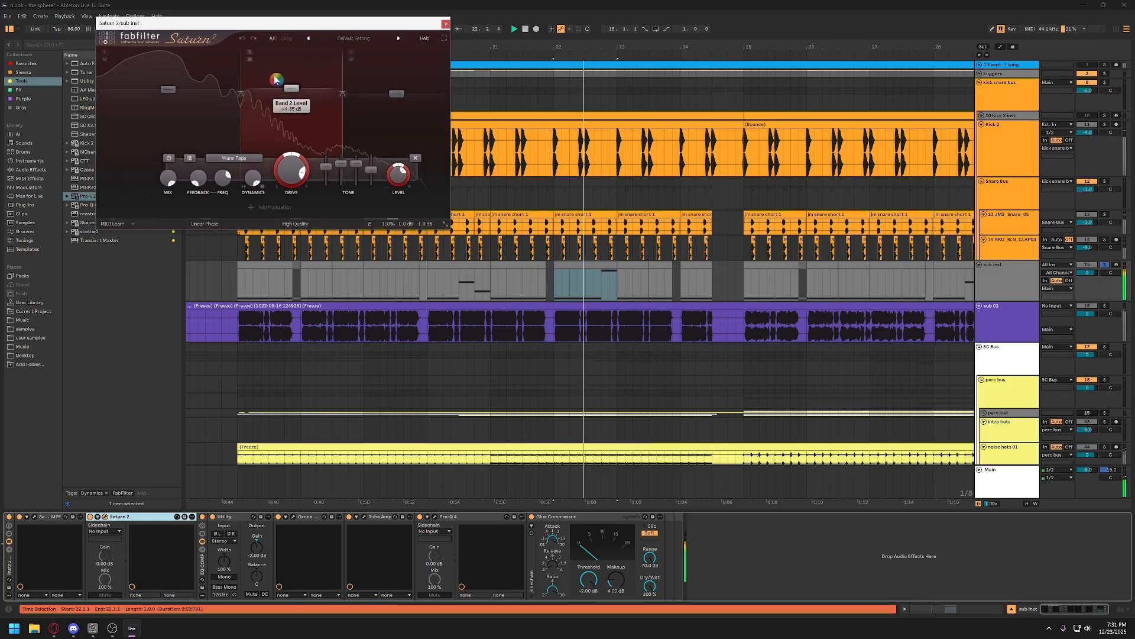
left_click(250, 53)
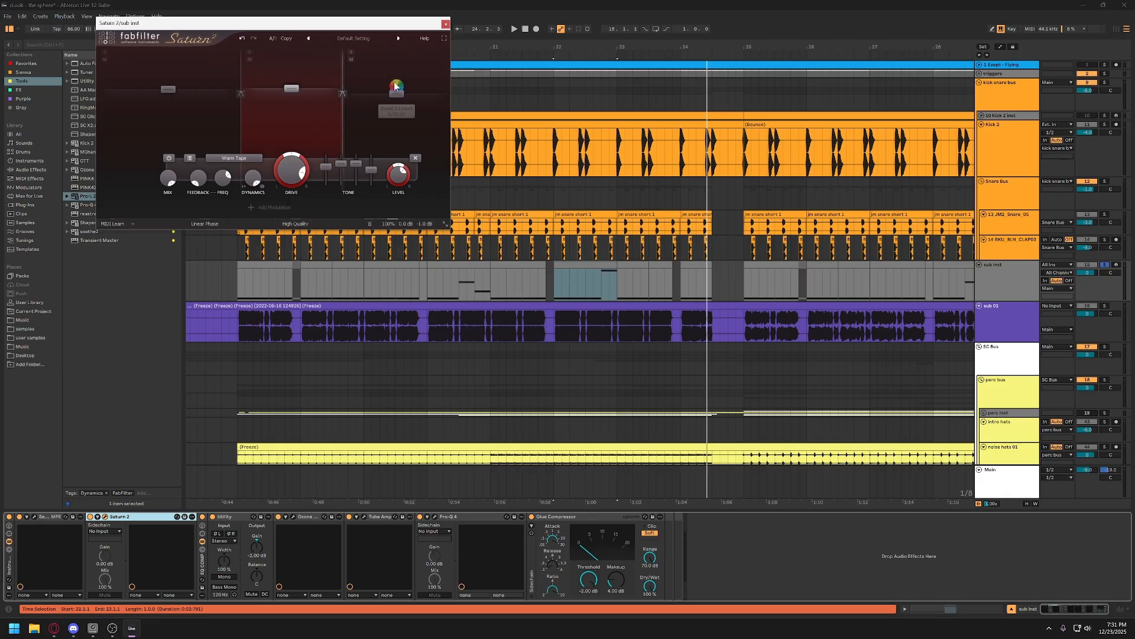
left_click(445, 26)
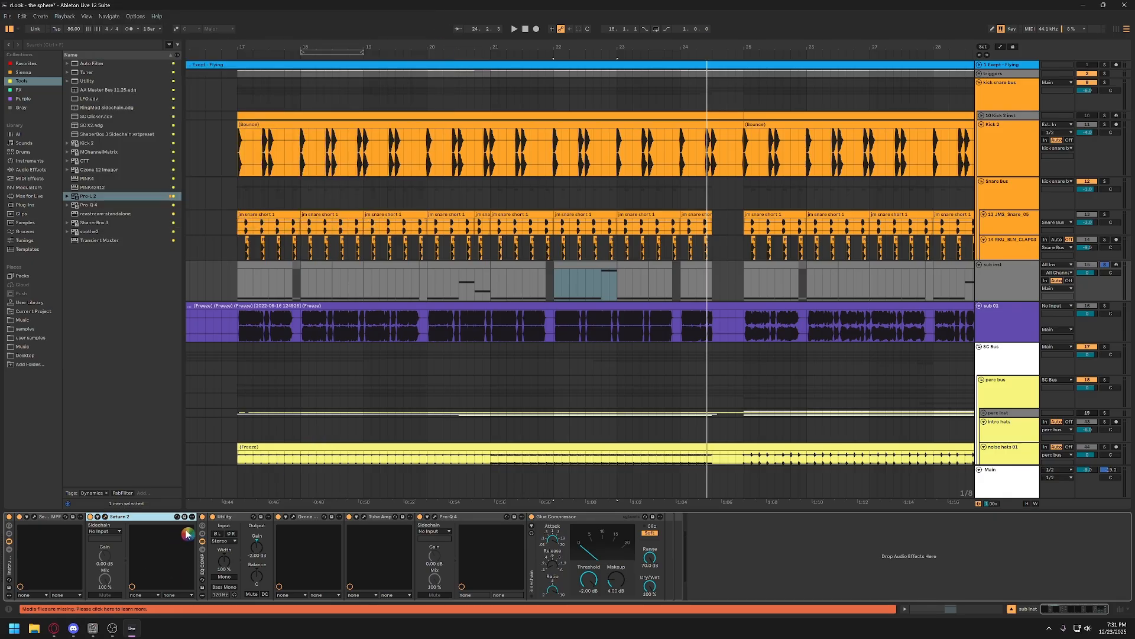
Open Ozone 12 Imager on the sub inst track, set band 1's width to -100 and the low crossover to about 97 Hz
left_click(293, 518)
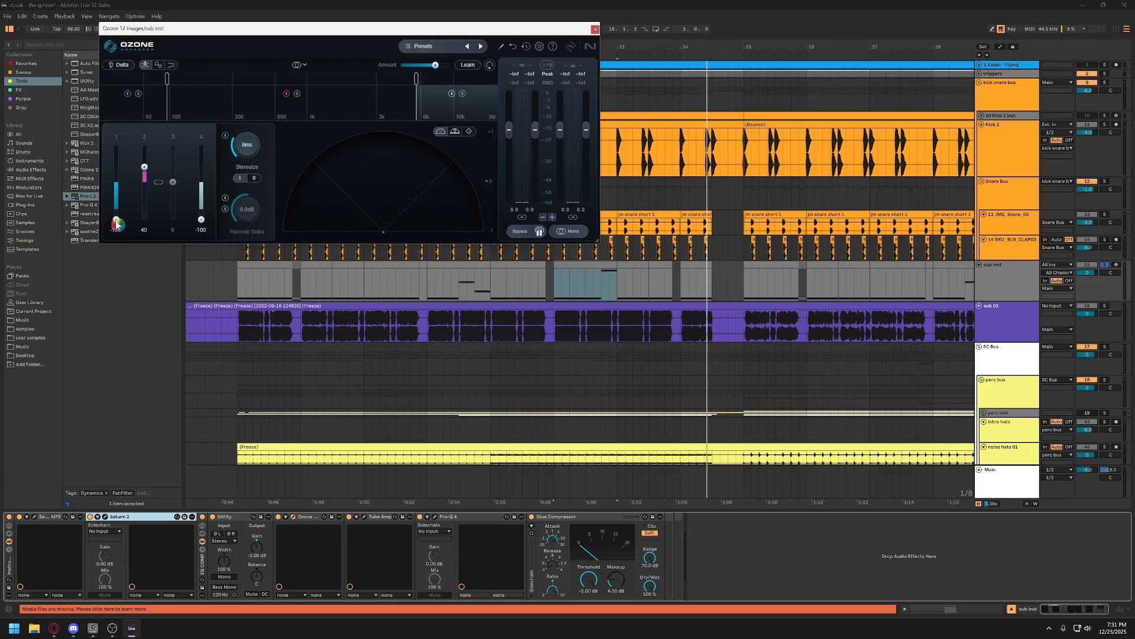
left_click_drag(117, 225, 102, 185)
left_click_drag(116, 180, 130, 301)
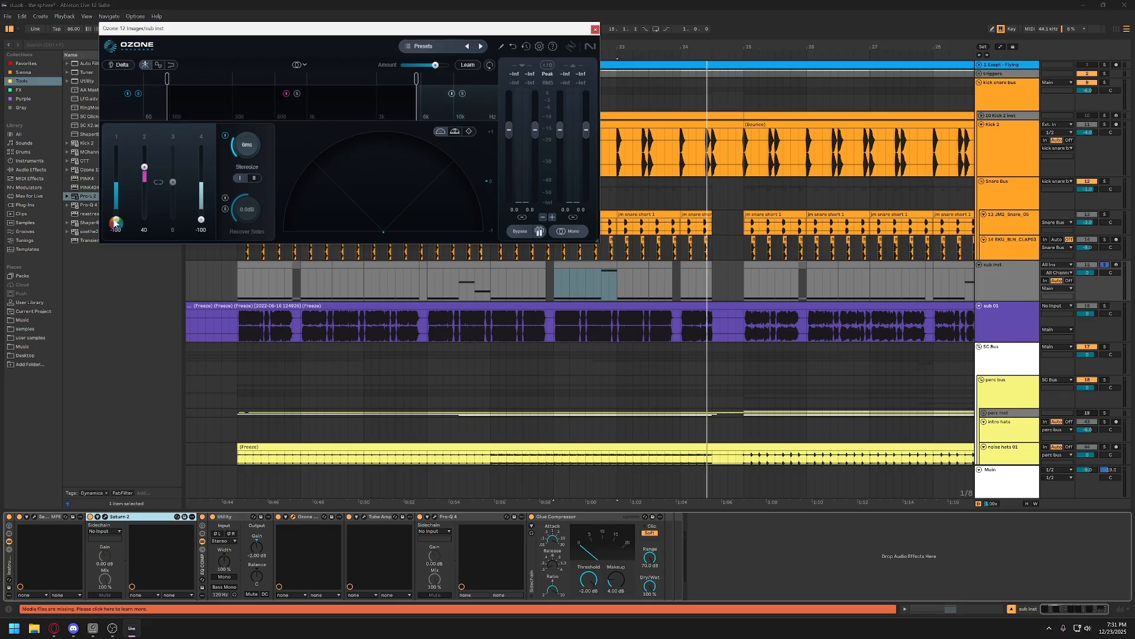
left_click_drag(167, 80, 170, 84)
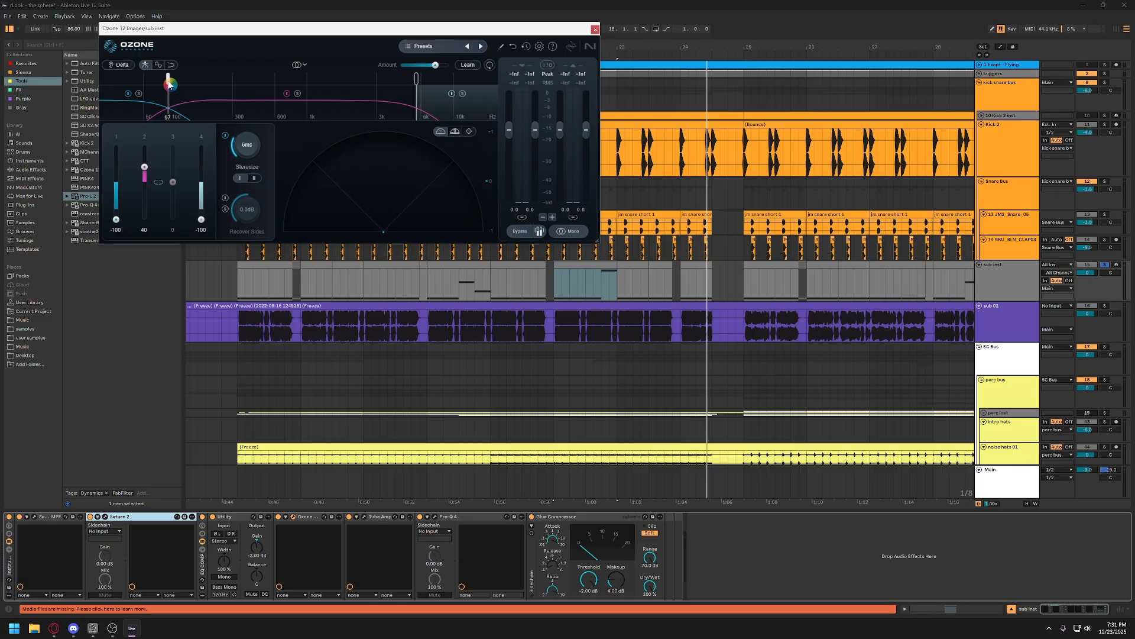
left_click_drag(168, 82, 168, 82)
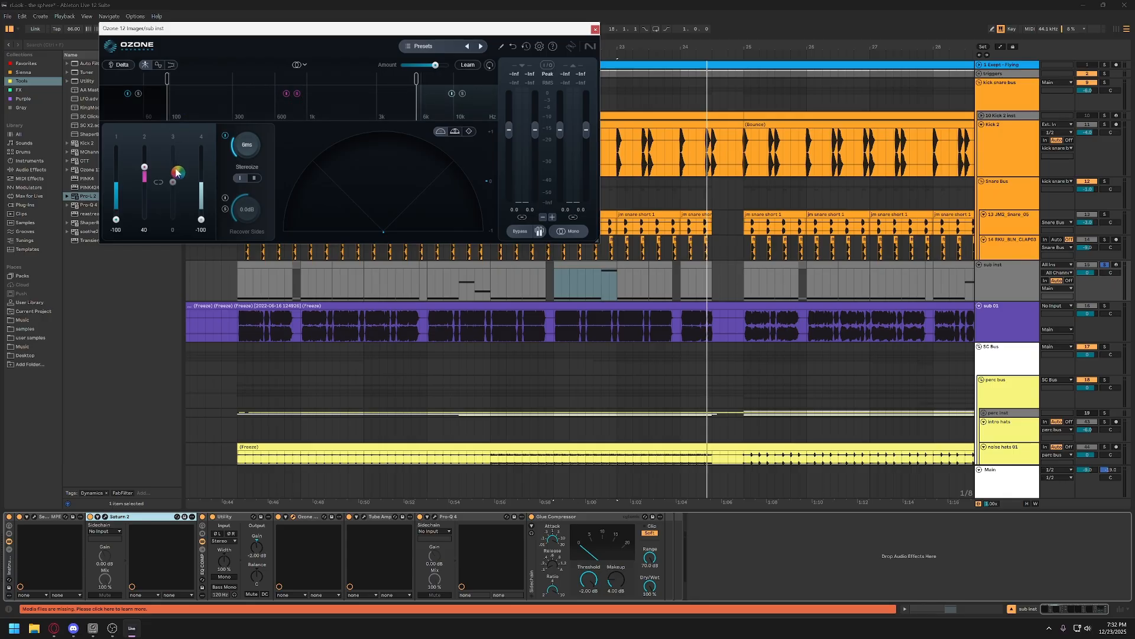
Play the sub and slightly lower the Ozone 12 Imager's Amount during playback
key("space")
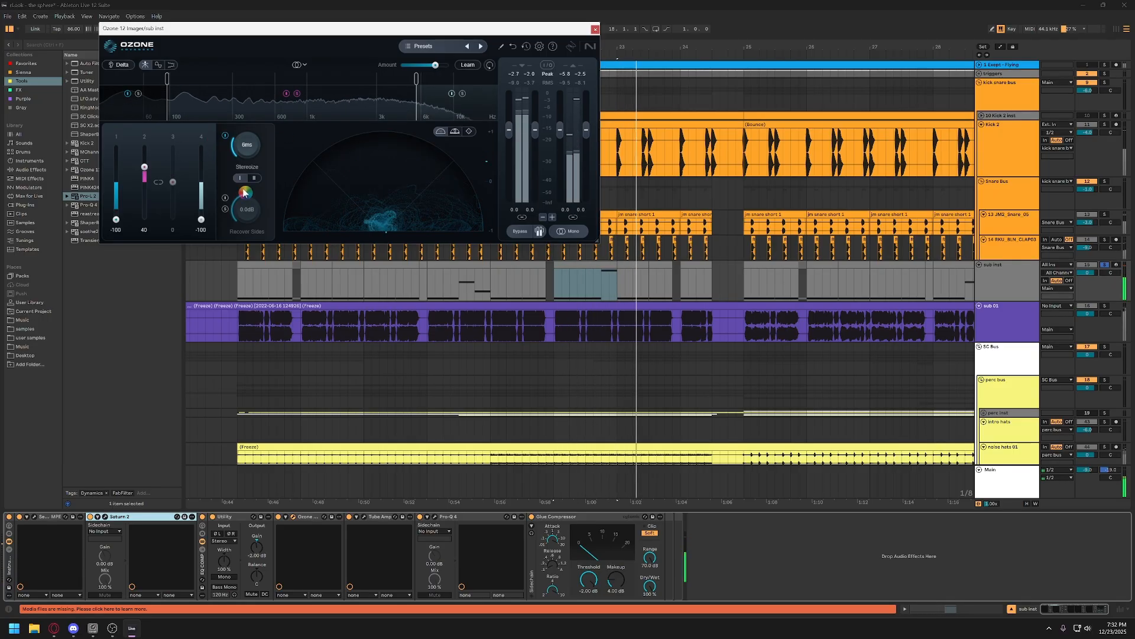
mouse_move(437, 68)
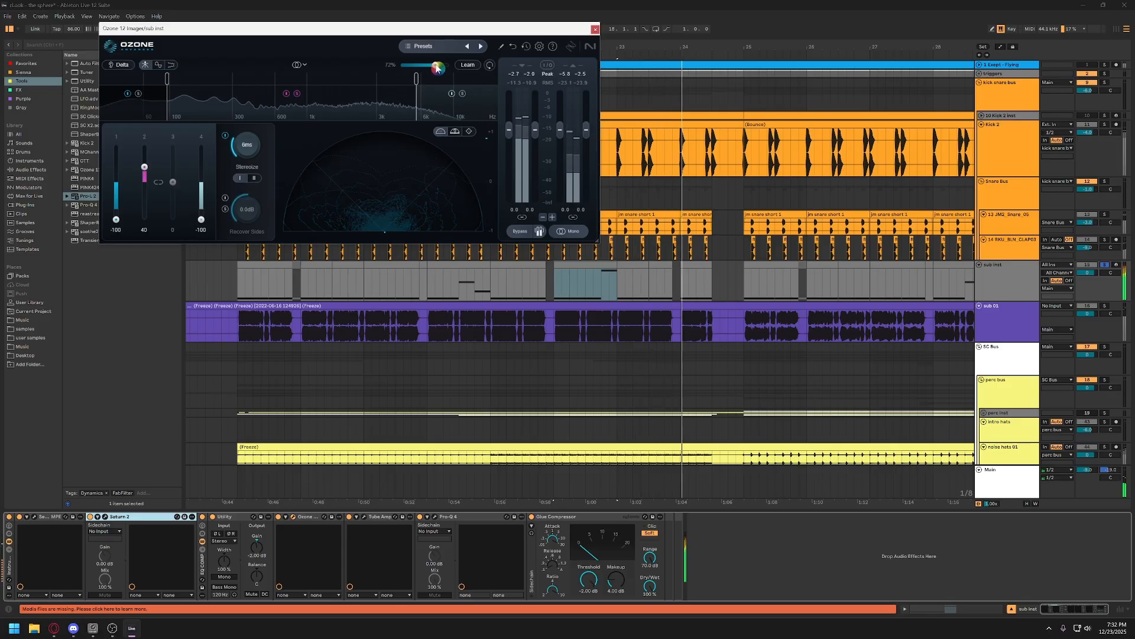
left_click_drag(437, 68, 432, 67)
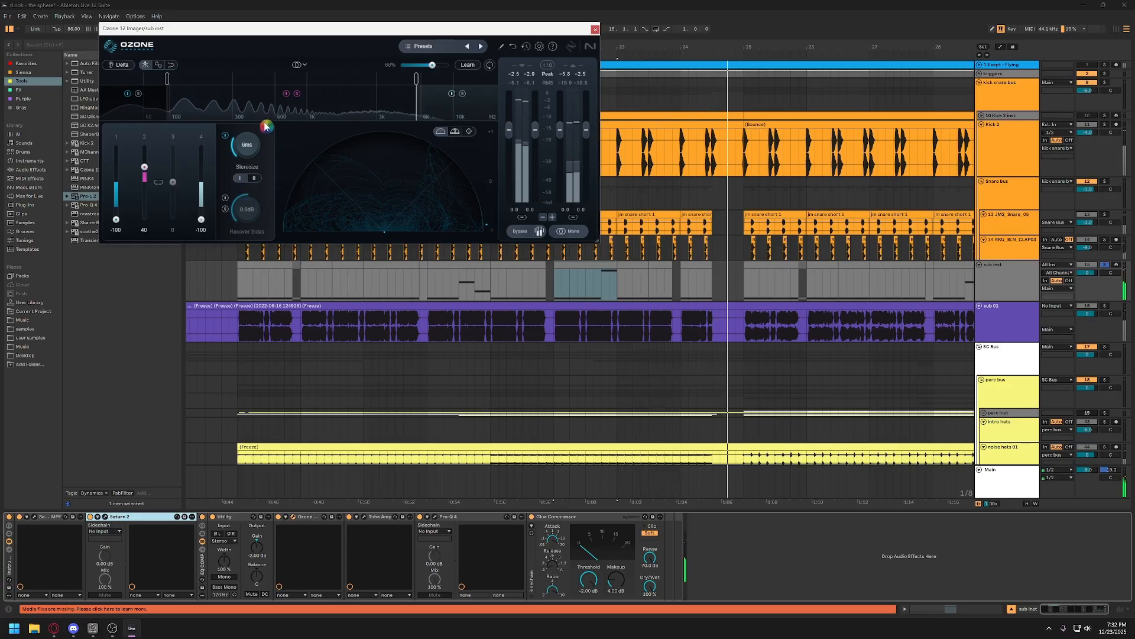
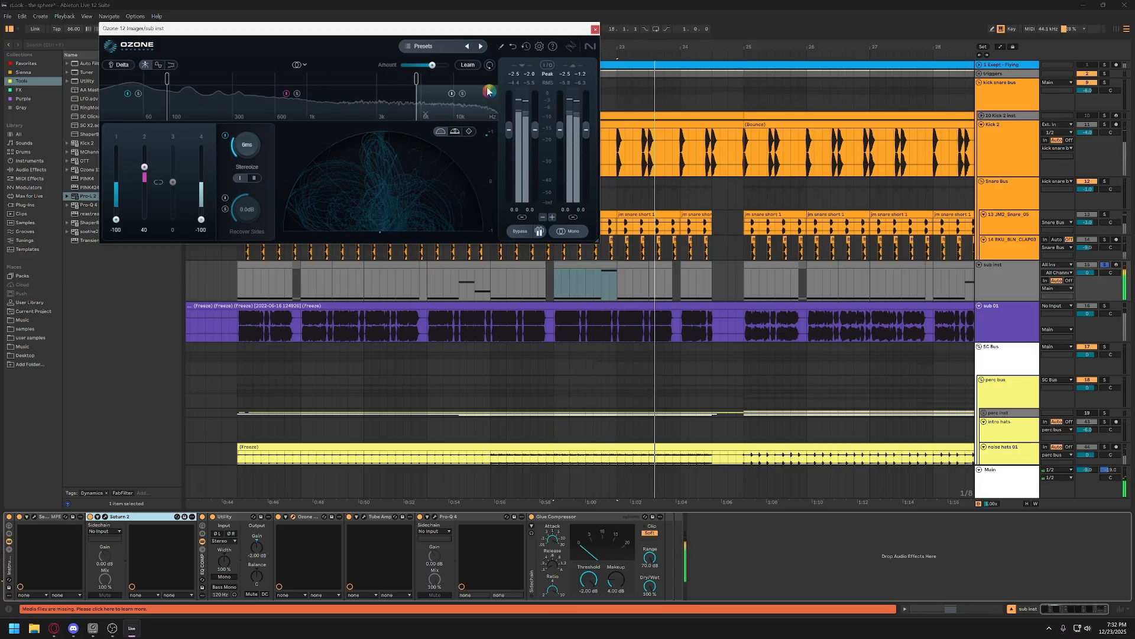
Set the imager's high crossover to about 5.2 kHz, listen to the sub again, and close the imager
key("space")
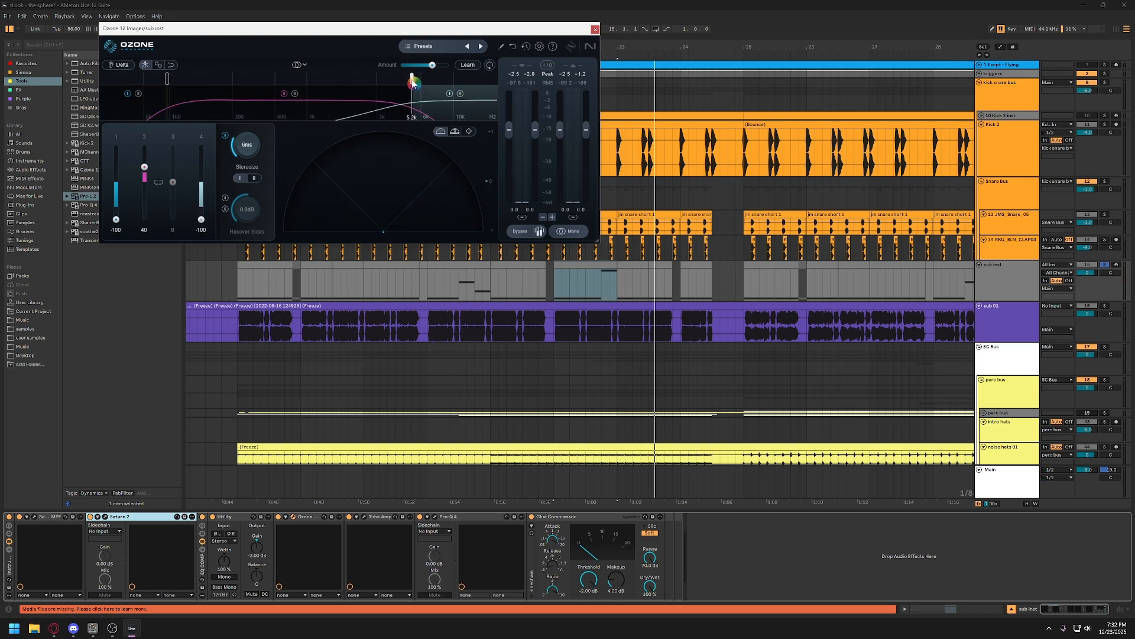
key("space")
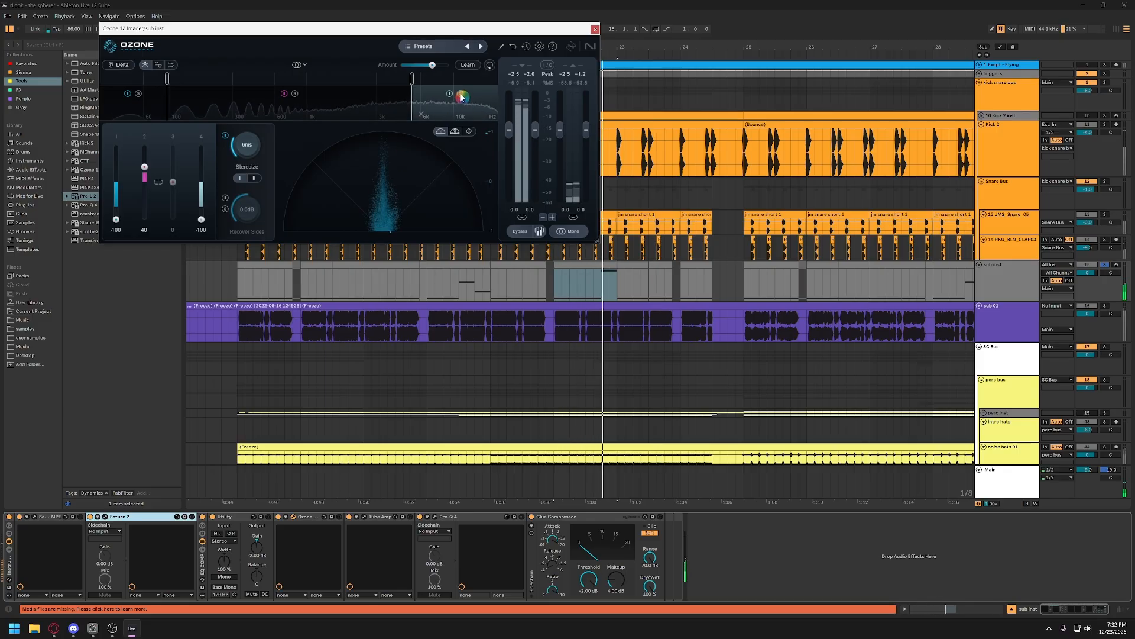
key("space")
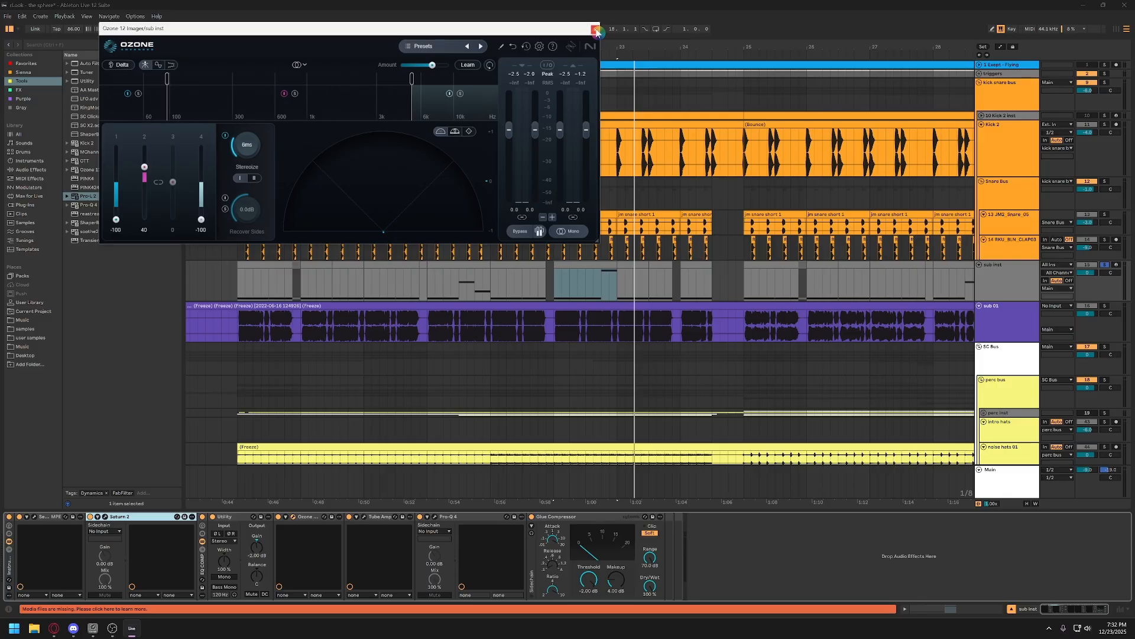
left_click(596, 30)
Fold the sub inst track's instrument rack and switch it off
left_click(271, 272)
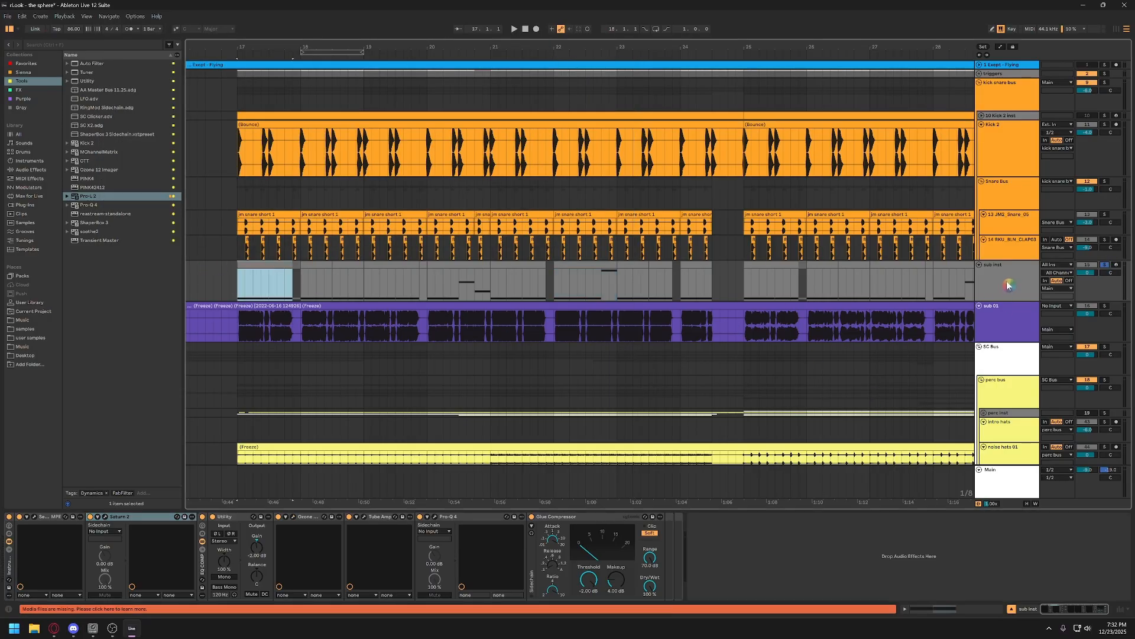
left_click(11, 565)
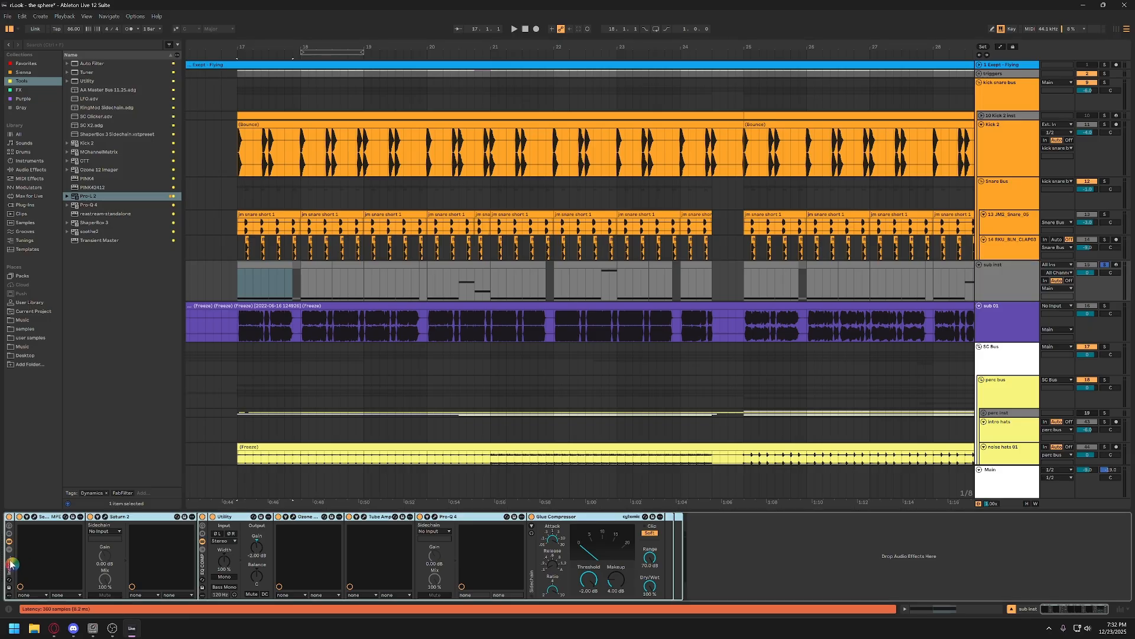
key("Delete")
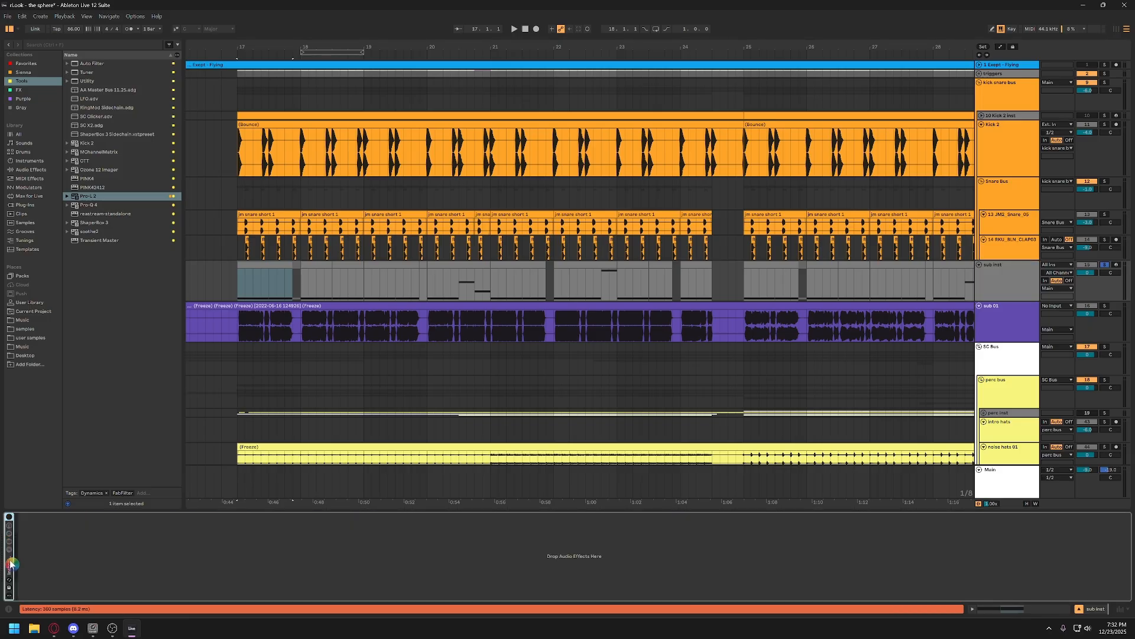
Unsolo the sub inst track and fold it in the arrangement
left_click(1023, 296)
left_click(1106, 265)
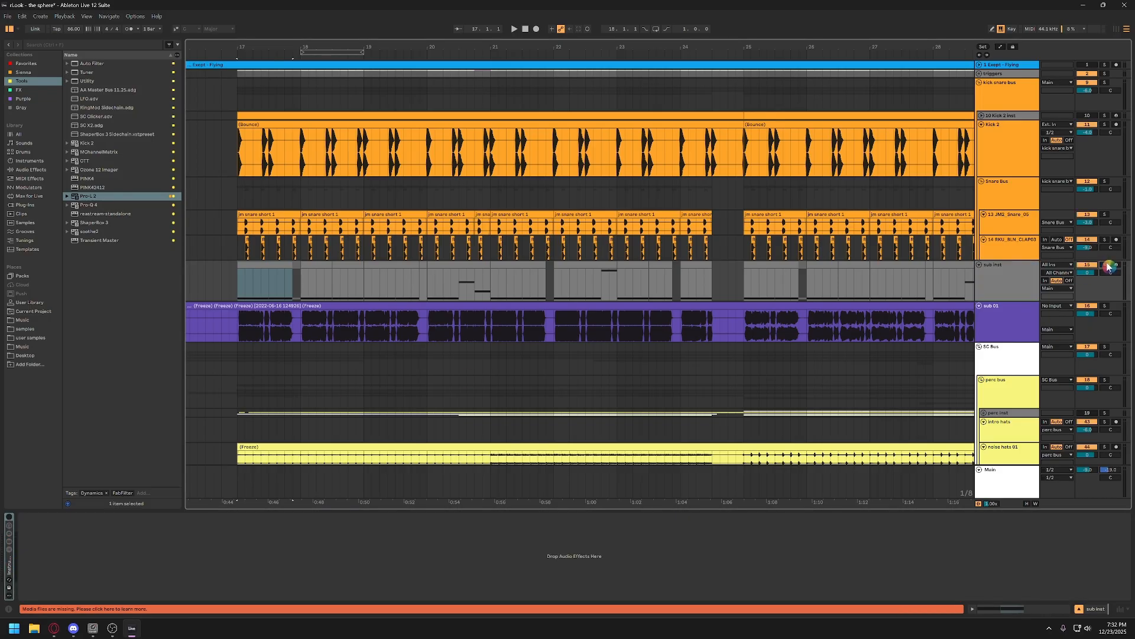
left_click(979, 265)
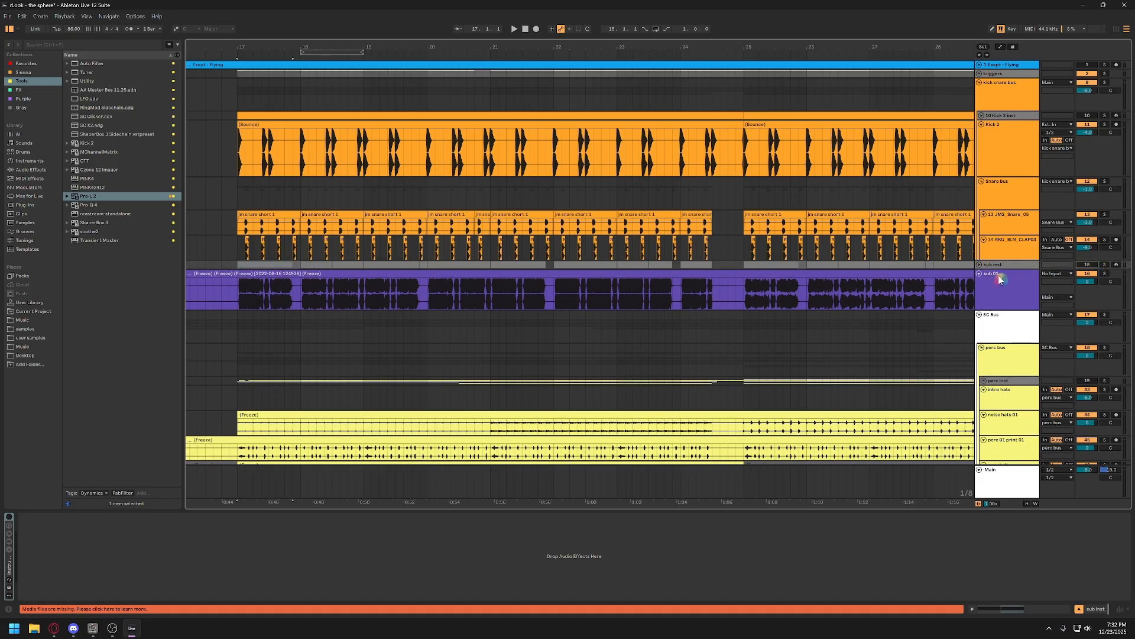
Solo the kick snare bus and sub 01 tracks and place the insert marker at bar 17 on sub 01
left_click(1105, 82)
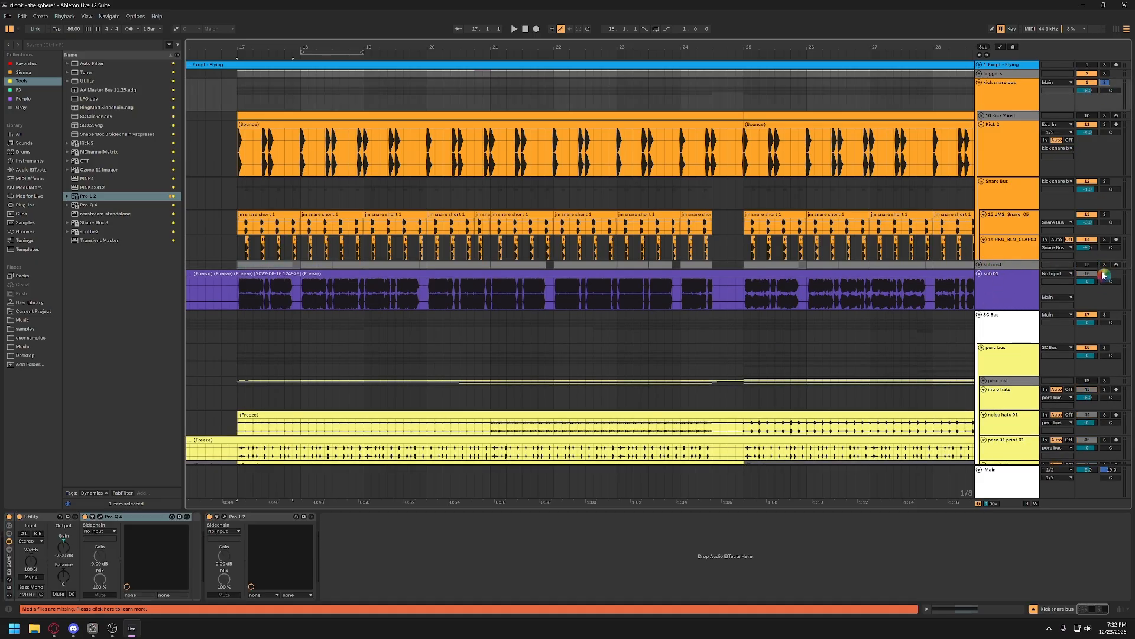
left_click(1104, 274)
left_click(983, 295)
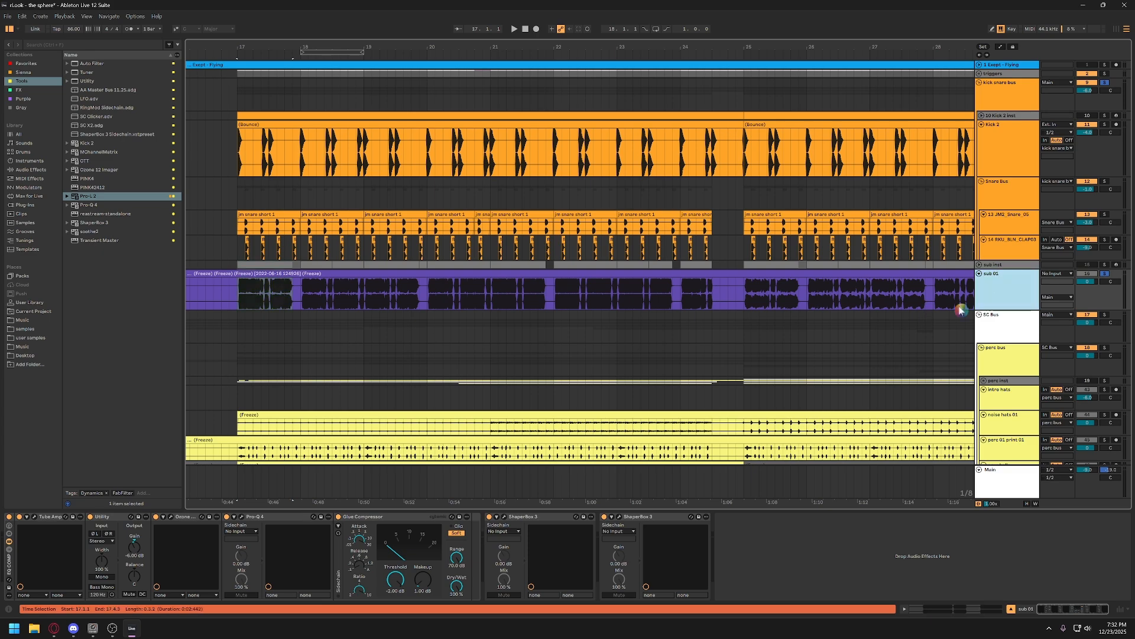
left_click(223, 301)
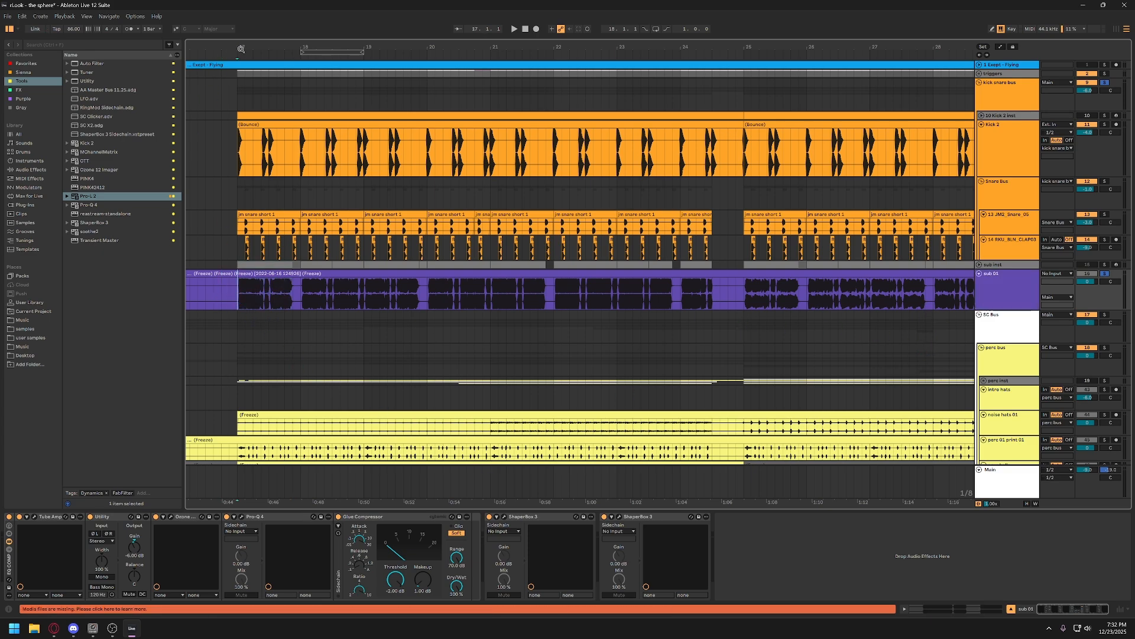
left_click_drag(241, 50, 236, 171)
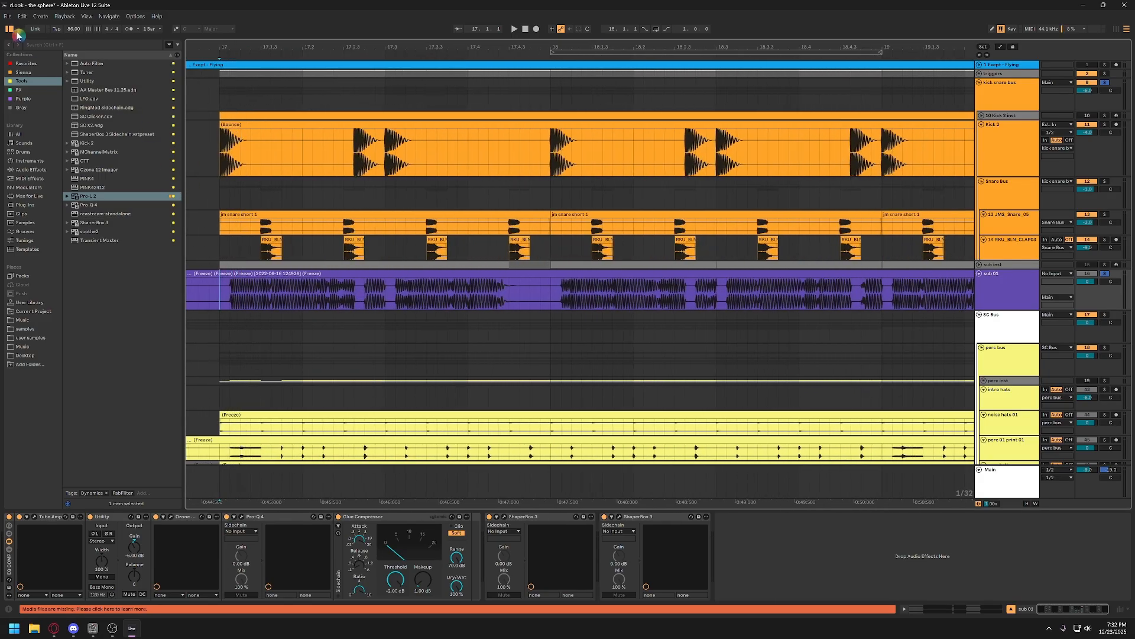
Select the first kick hit of bar 17 on Kick 2, from 17.1.1 to 17.1.2, and shift the selection down to the sub 01 track
left_click_drag(228, 49, 228, 109)
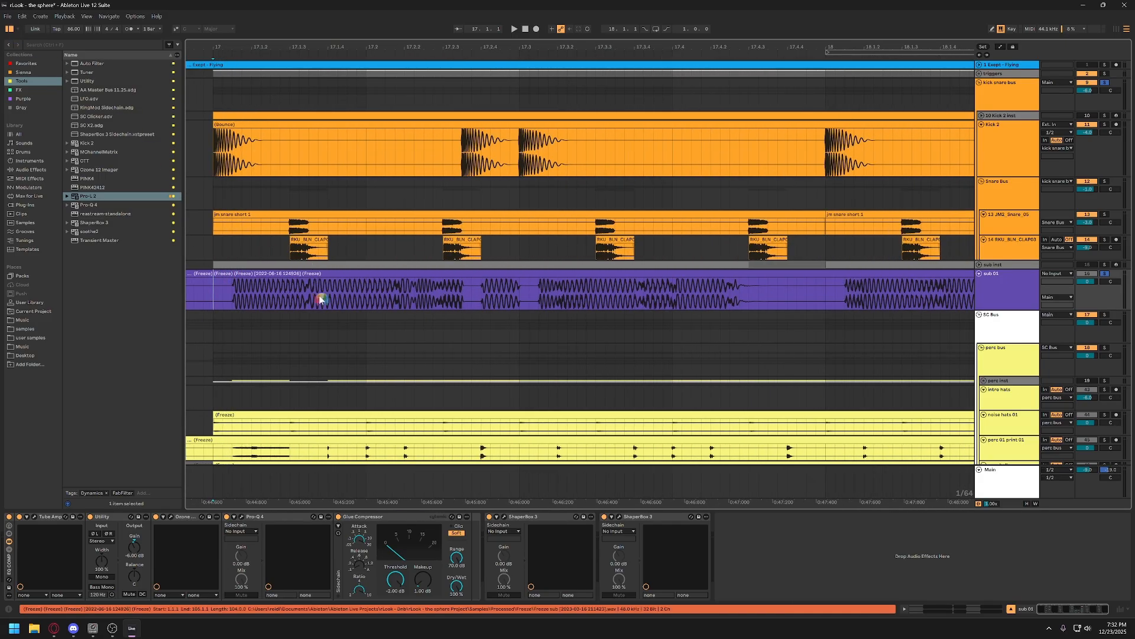
scroll(320, 298, "left", 4)
left_click_drag(332, 157, 374, 155)
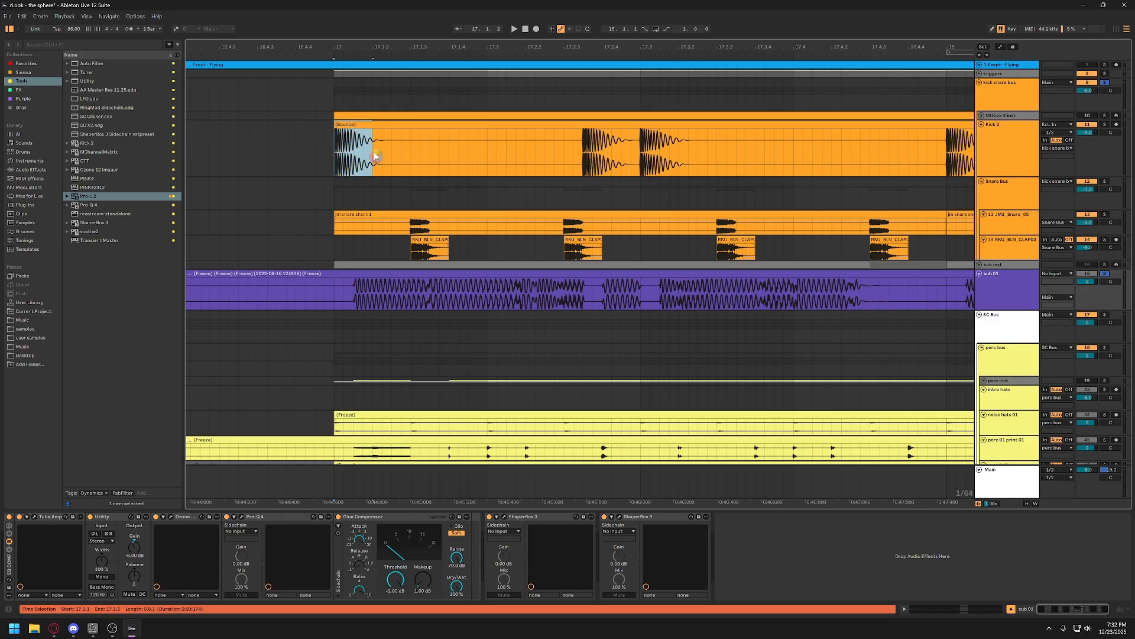
key("Down")
key("Down")
key("Down")
key("Down")
key("Down")
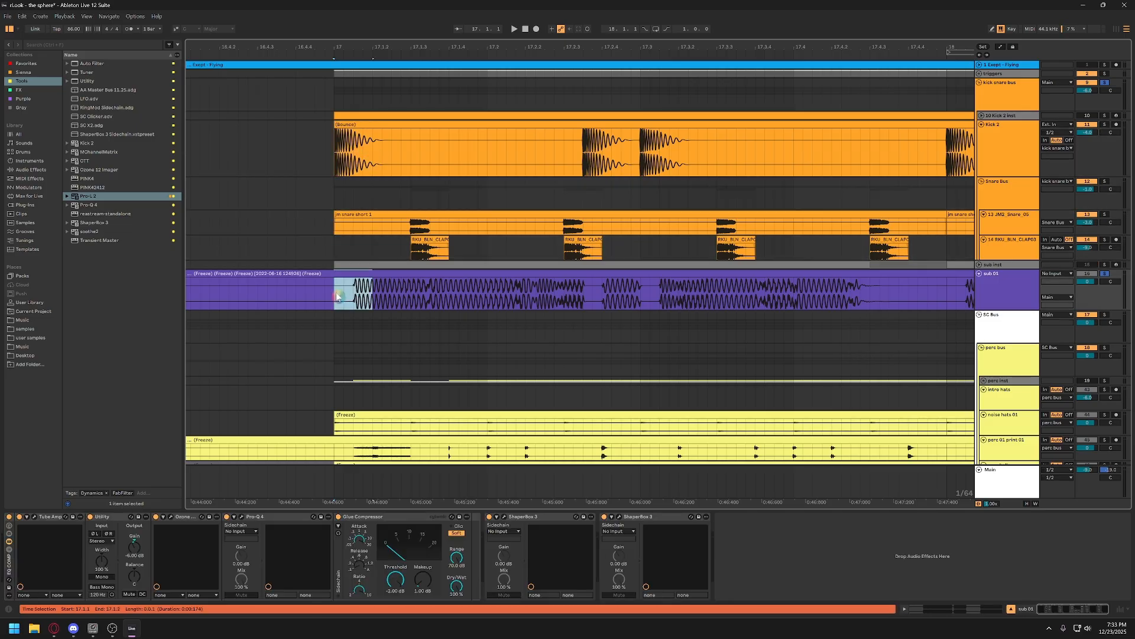
Mark the gaps in the sub 01 waveform beneath the three kicks of bar 17, and return the insert marker to 17.1.1
left_click_drag(336, 296, 354, 295)
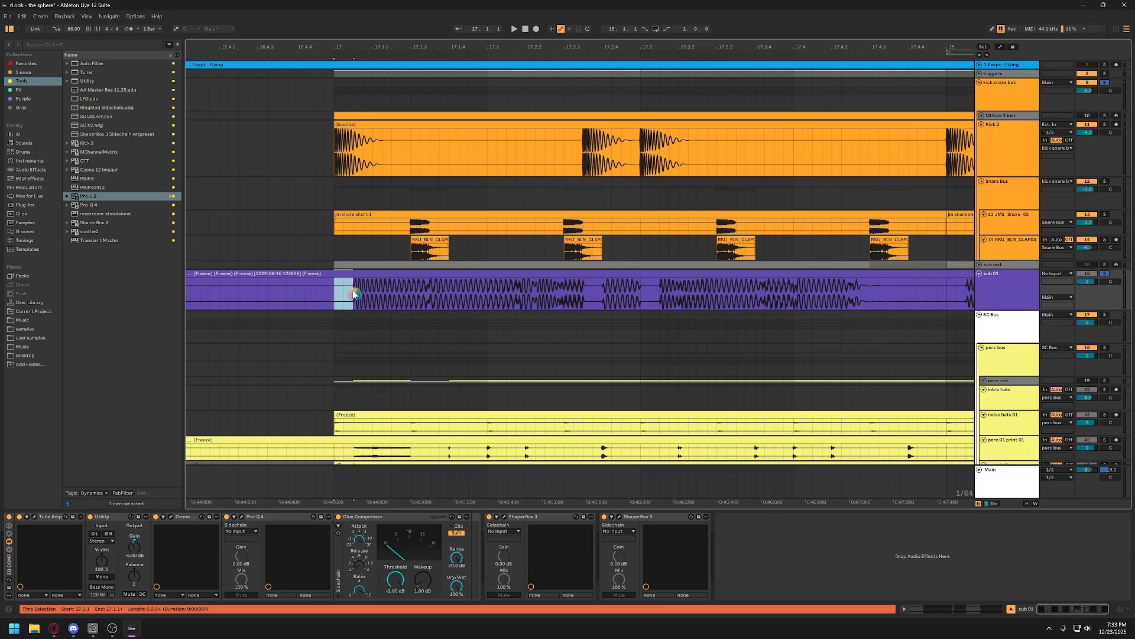
left_click(587, 294)
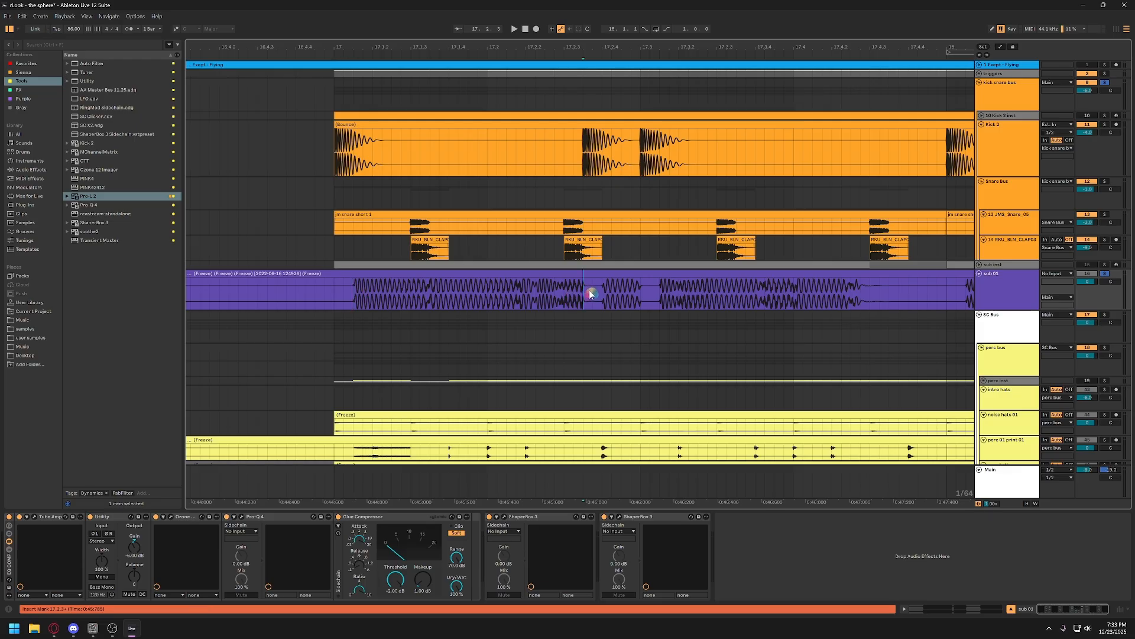
left_click(650, 294)
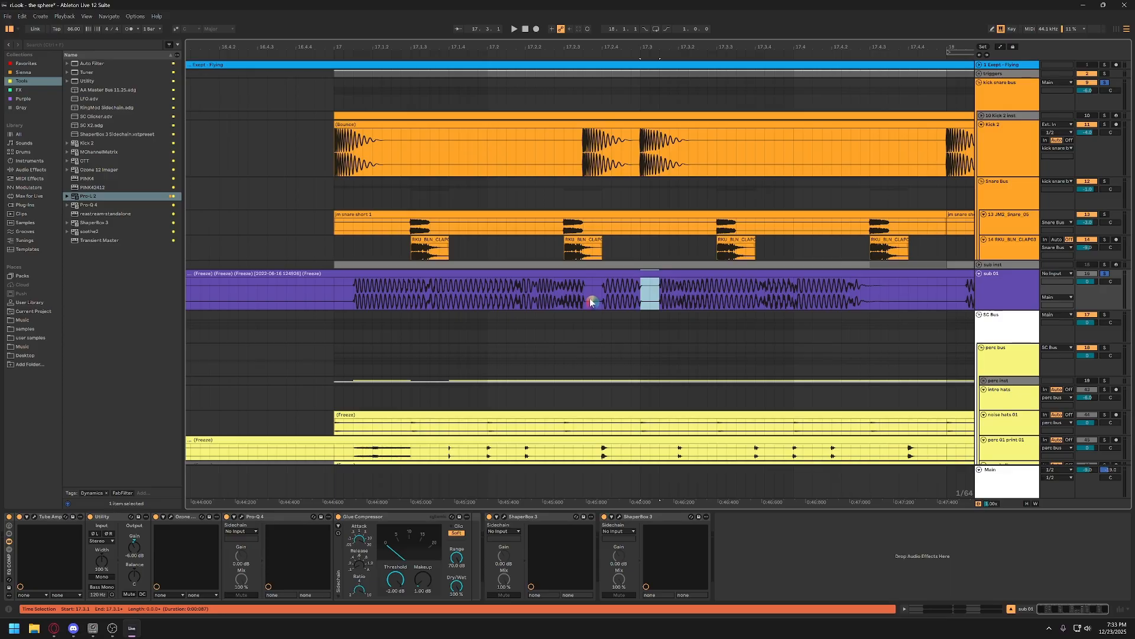
left_click(591, 302)
left_click(645, 293)
left_click(334, 288)
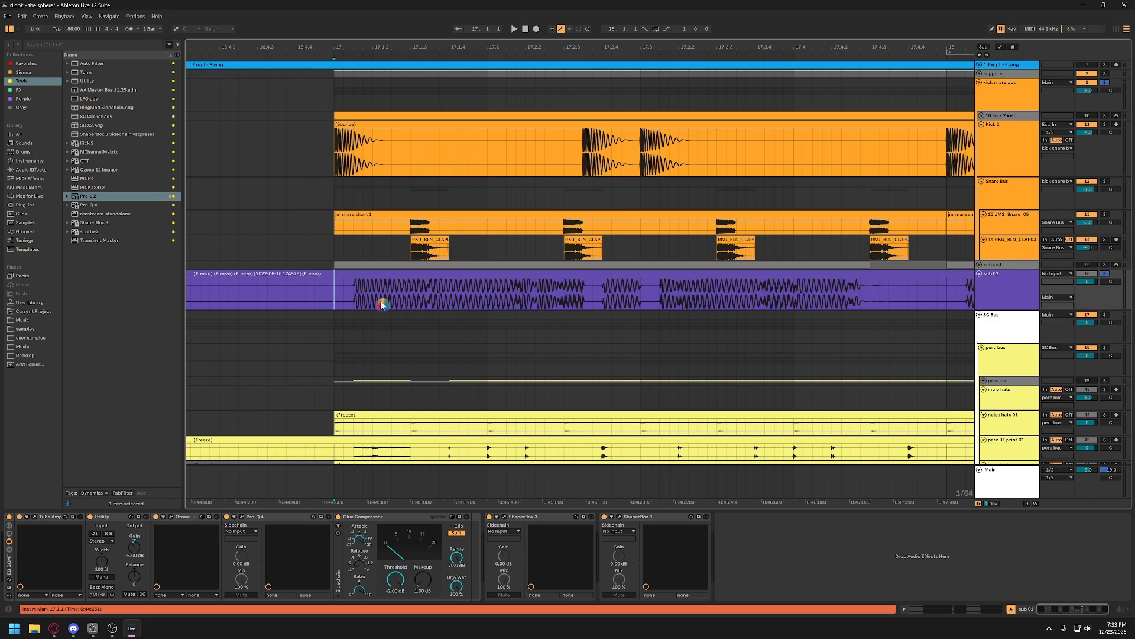
Open both ShaperBox 3 devices of the sub 01 track and arrange their windows so both volume curves are visible
scroll(382, 305, "right", 5)
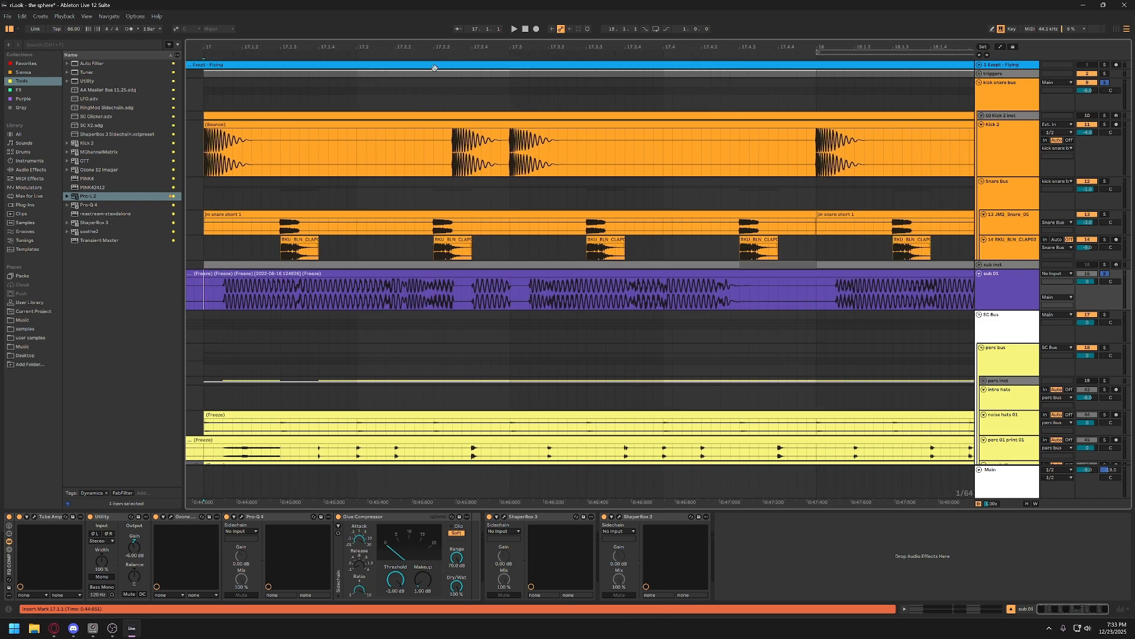
scroll(441, 278, "down", 6)
left_click(1000, 294)
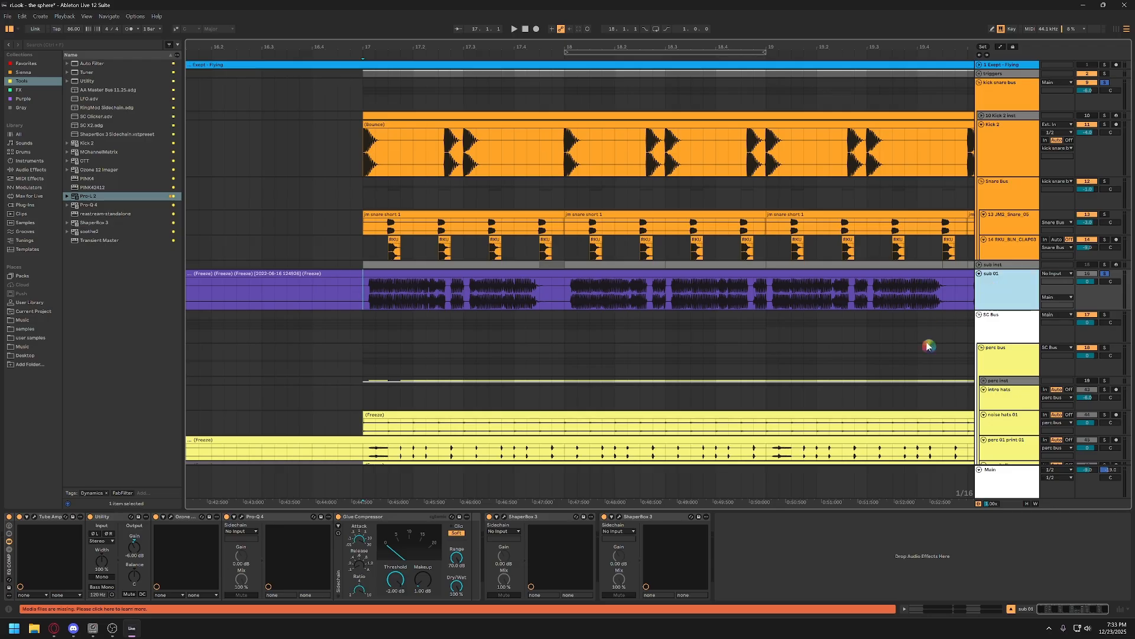
left_click(539, 518)
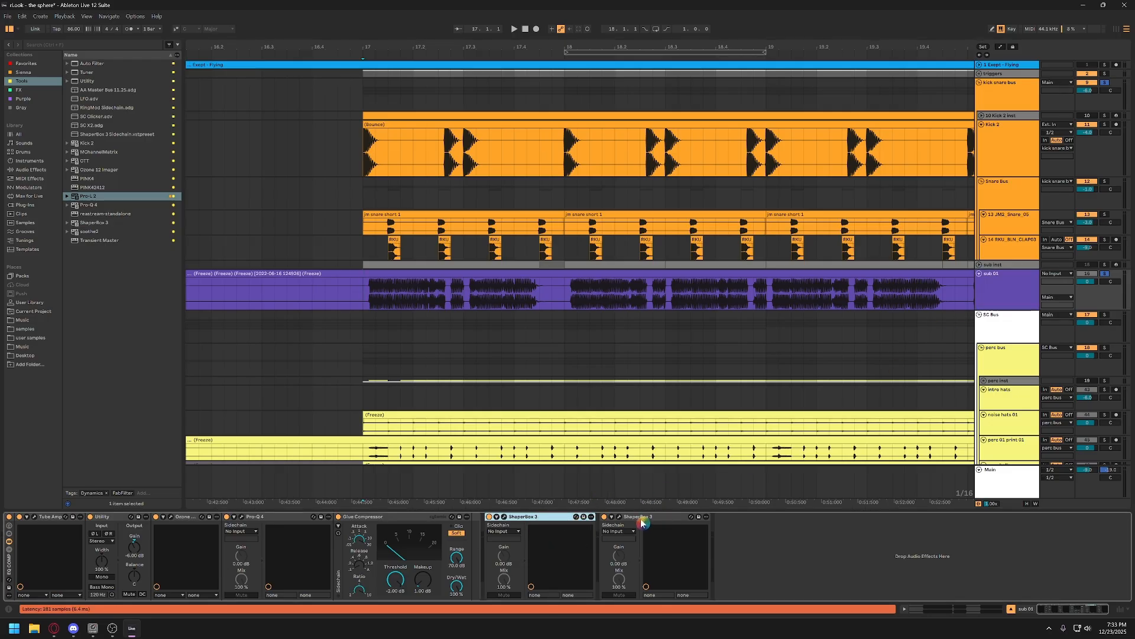
left_click(504, 517)
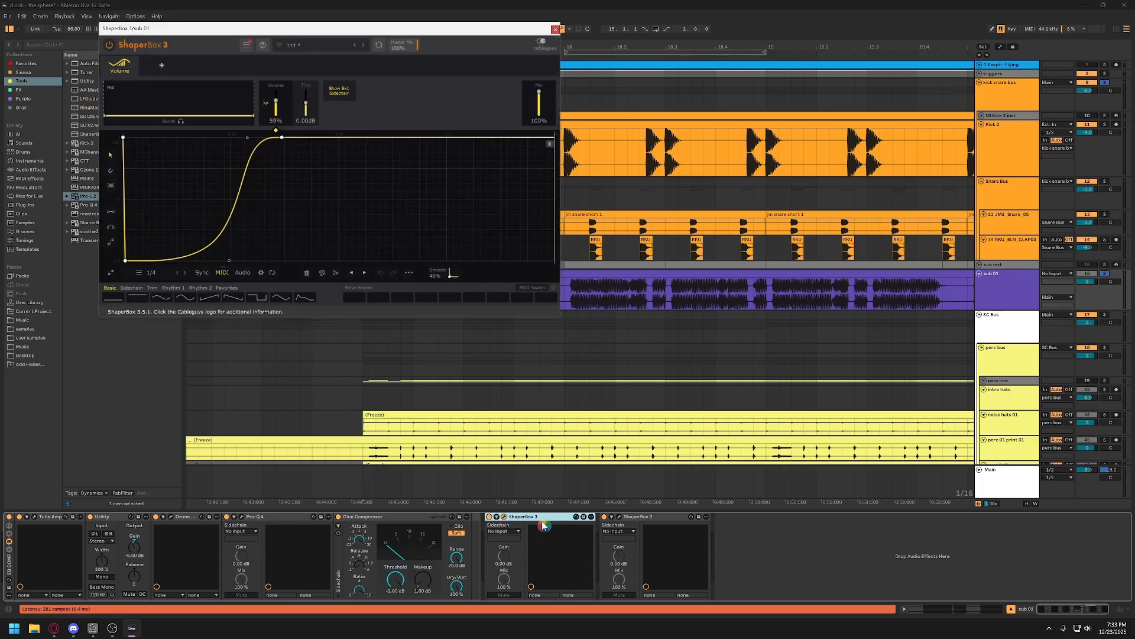
left_click_drag(385, 32, 401, 99)
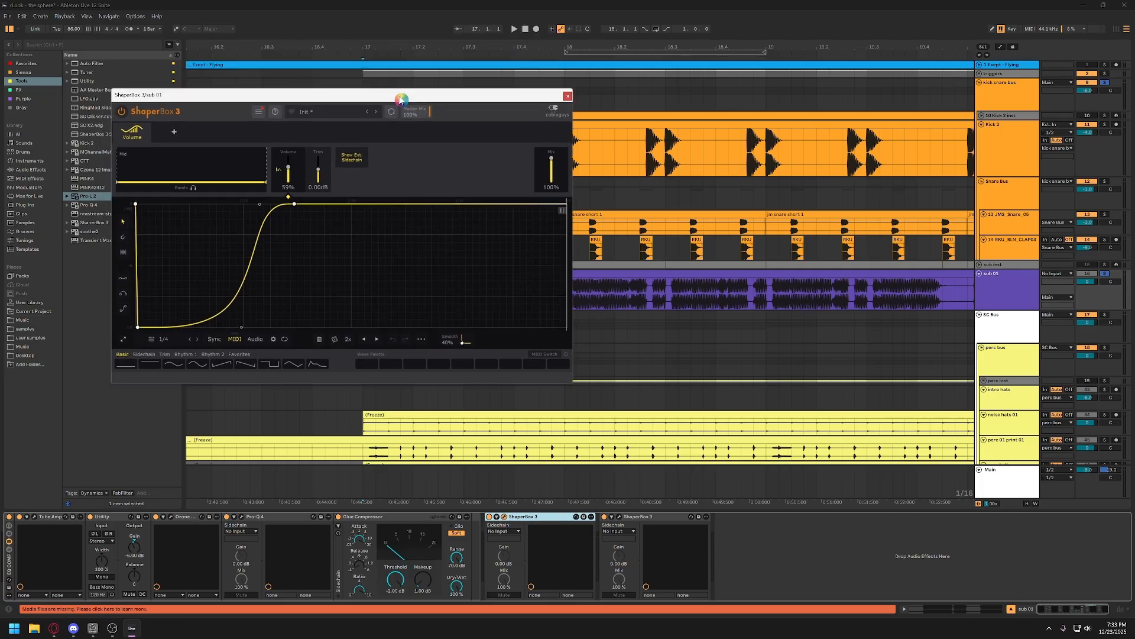
left_click(619, 517)
left_click_drag(467, 34, 752, 192)
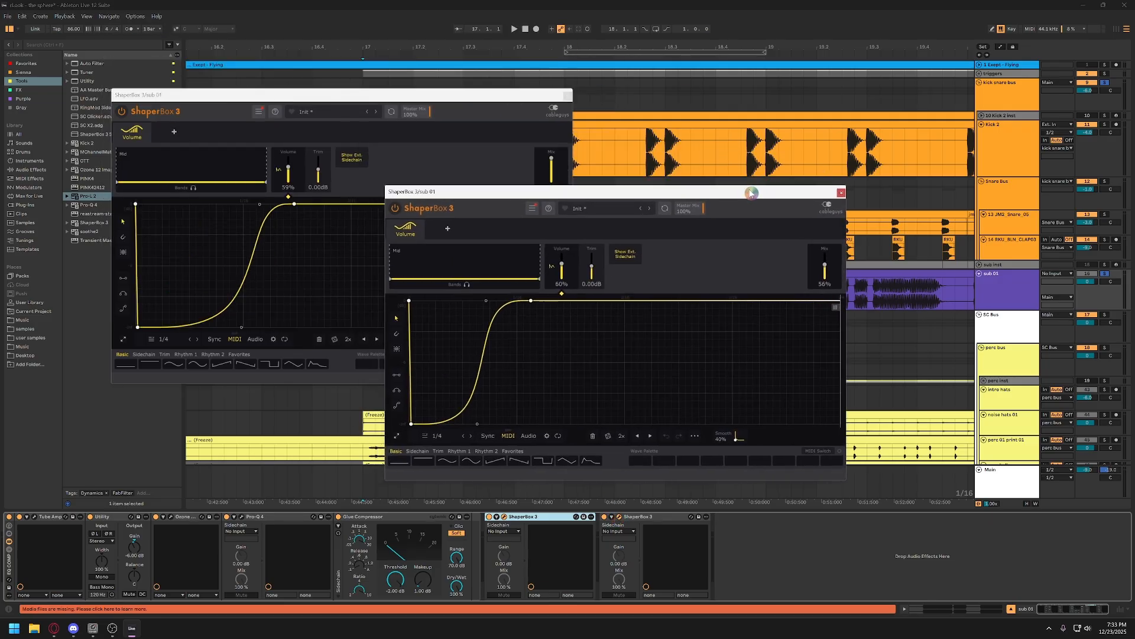
Play the kick and sub from bar 17 while watching both ShaperBox 3 curves, and close both plugin windows
key("space")
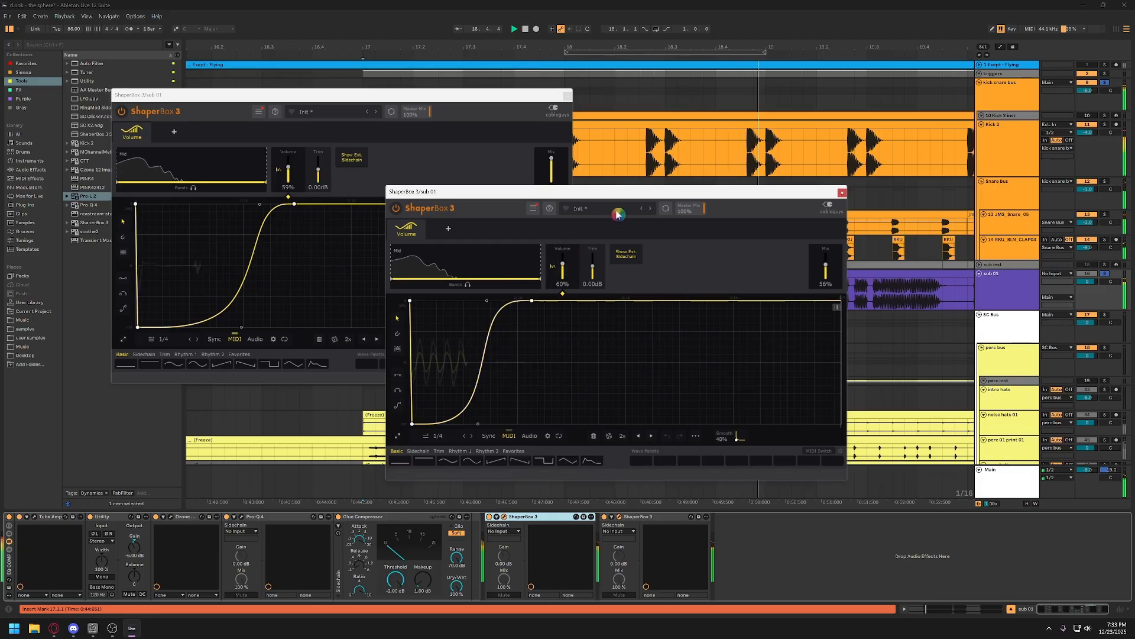
left_click(841, 191)
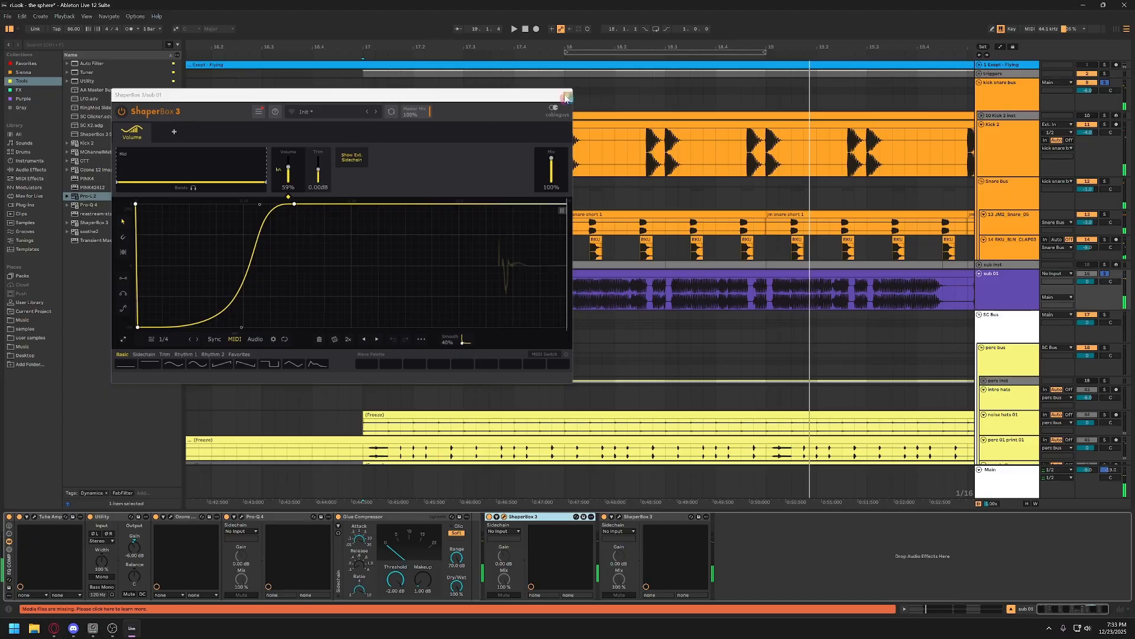
left_click(567, 94)
Unfold the triggers group with its kick trig 01 track, and unfold the 10 Kick 2 inst track for comparison
left_click(979, 73)
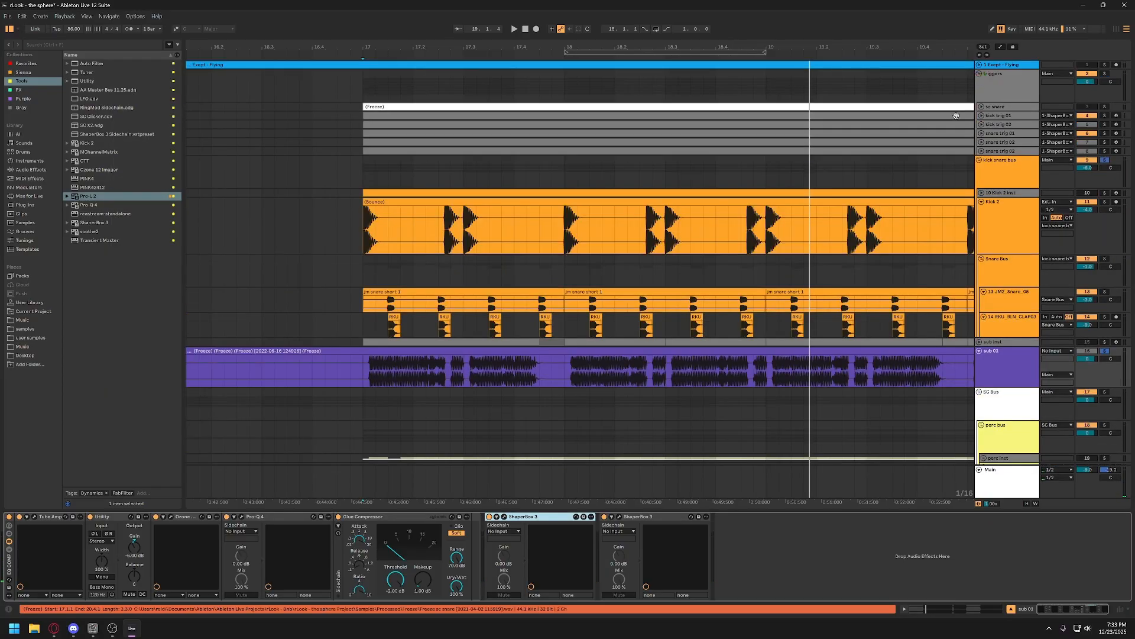
left_click(995, 99)
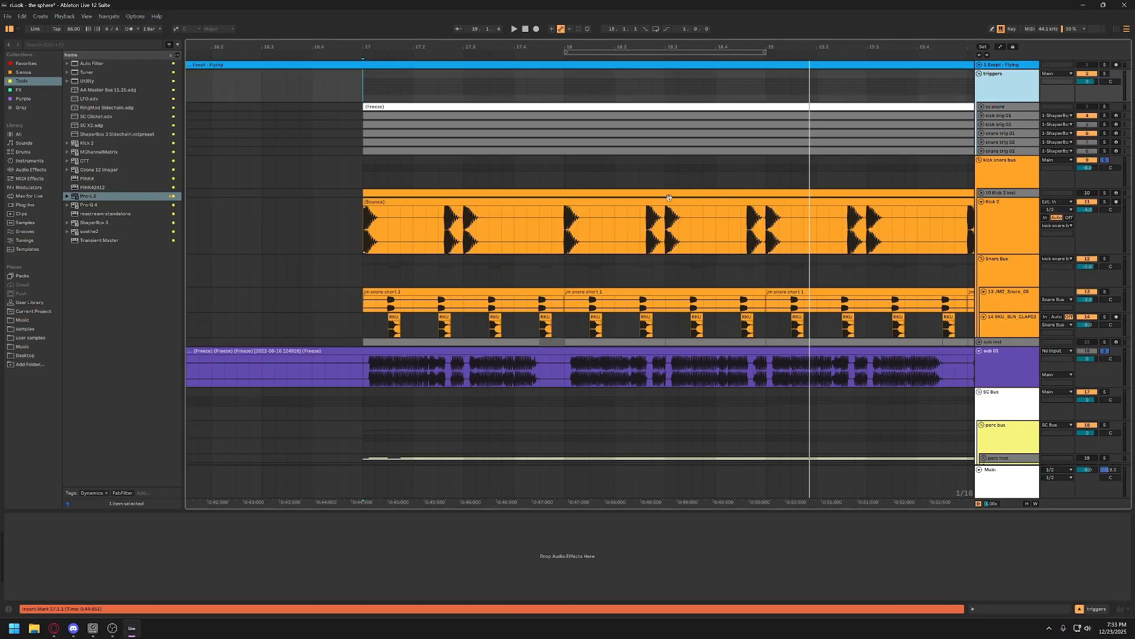
left_click(1010, 117)
left_click(982, 116)
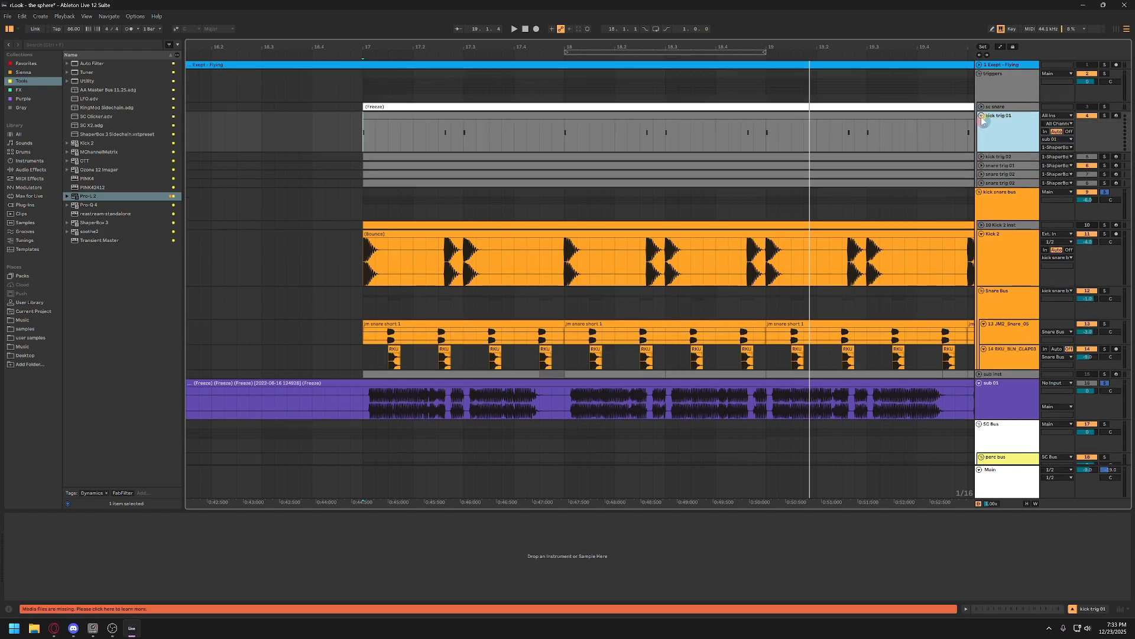
left_click(1008, 262)
left_click(981, 225)
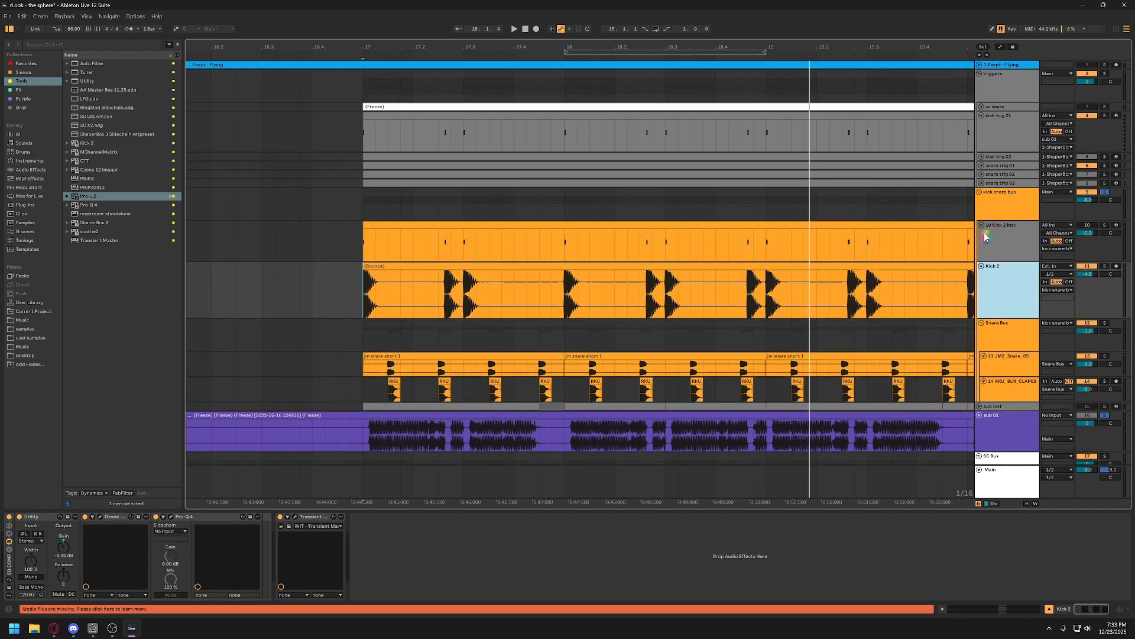
left_click(1005, 248)
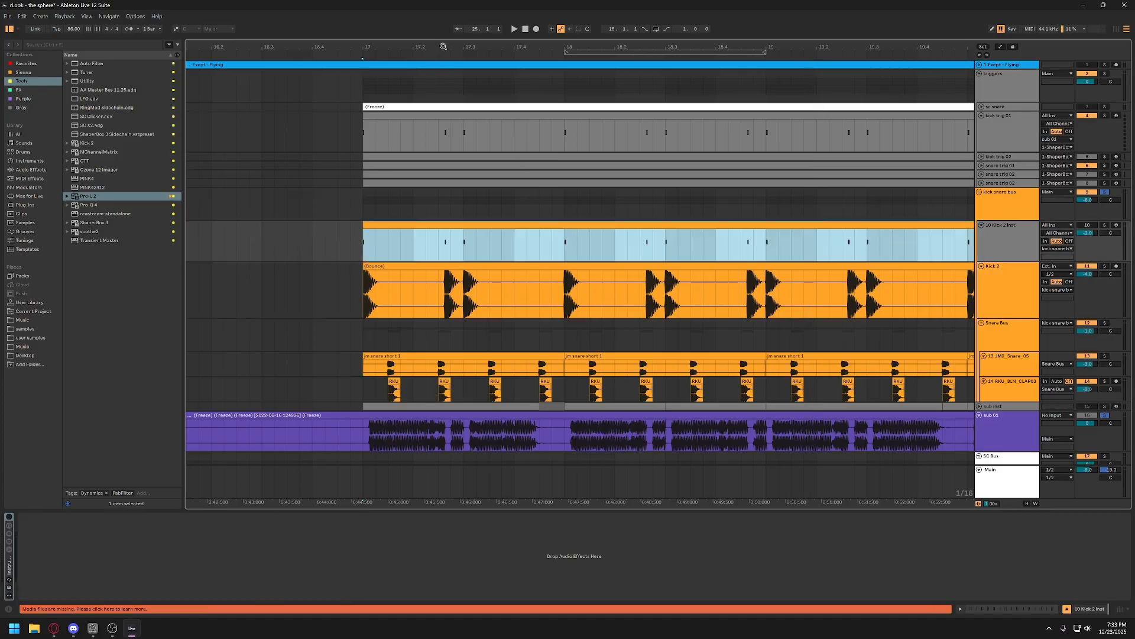
Copy the 10 Kick 2 inst MIDI clips from bar 17 to bar 65 onto the kick trig 01 track
left_click_drag(440, 47, 292, 1)
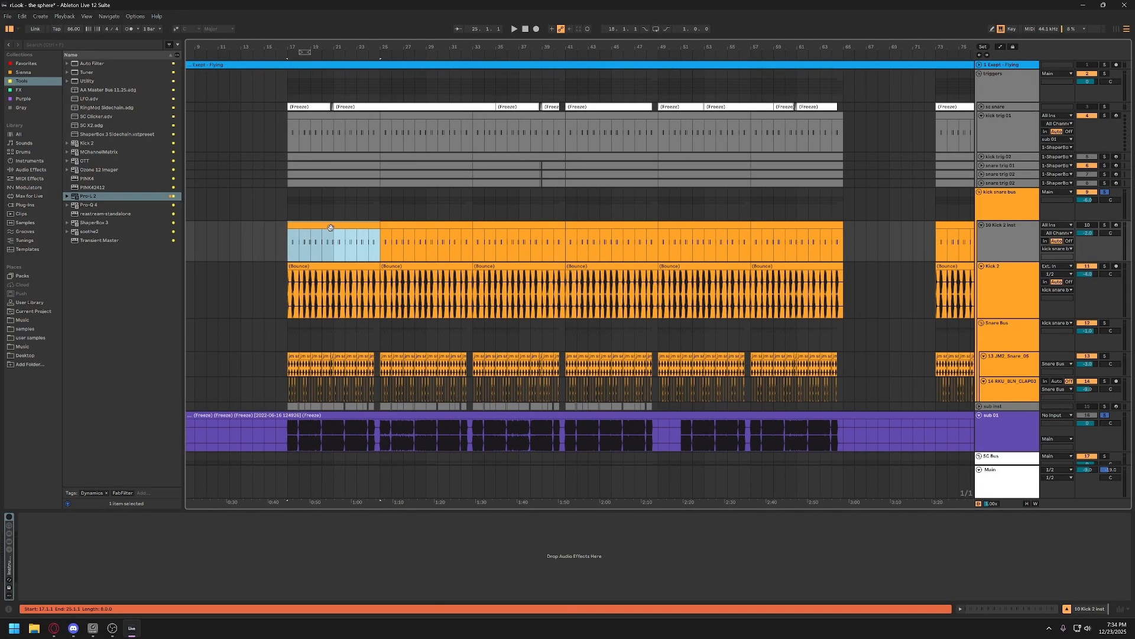
left_click(1013, 239)
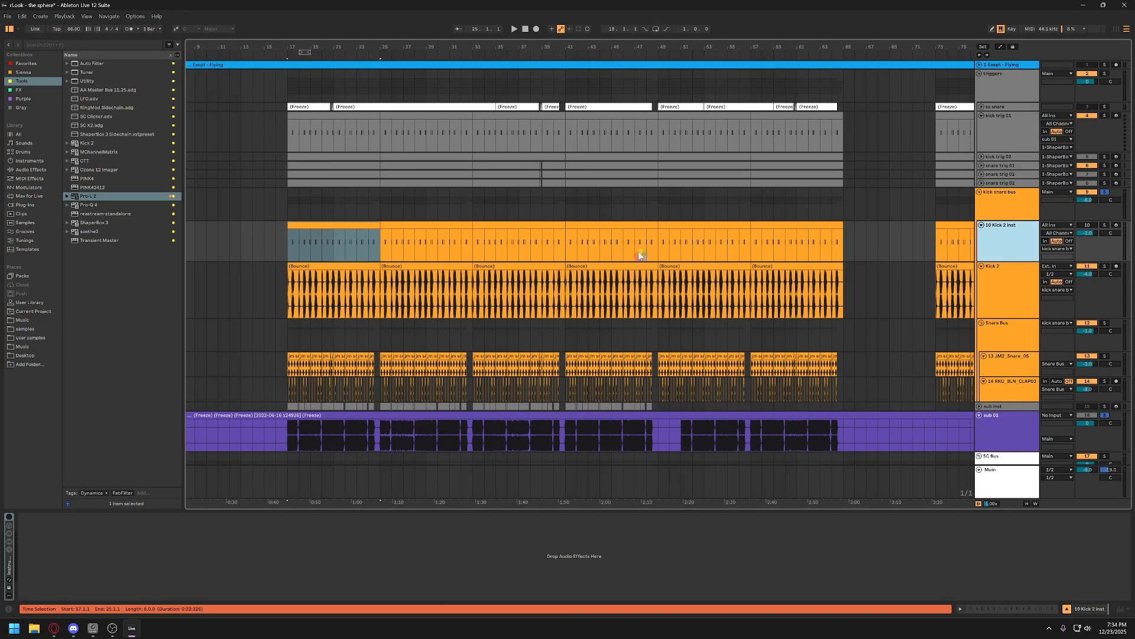
left_click(336, 222)
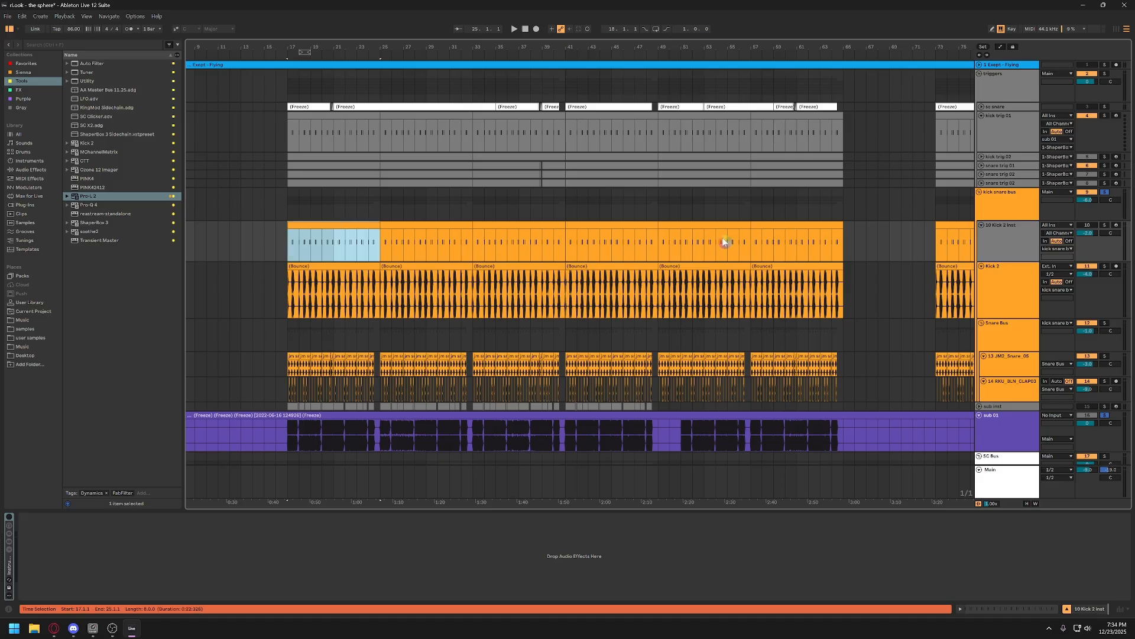
left_click(801, 226, "shift")
left_click(824, 224, "shift")
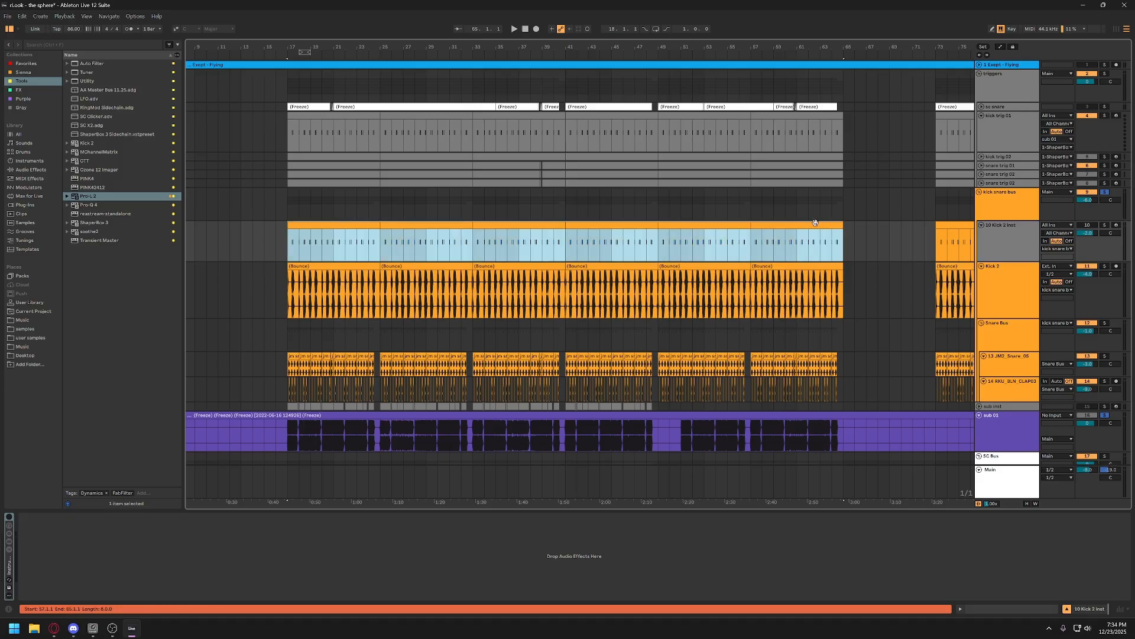
left_click(369, 116)
key("ctrl+v")
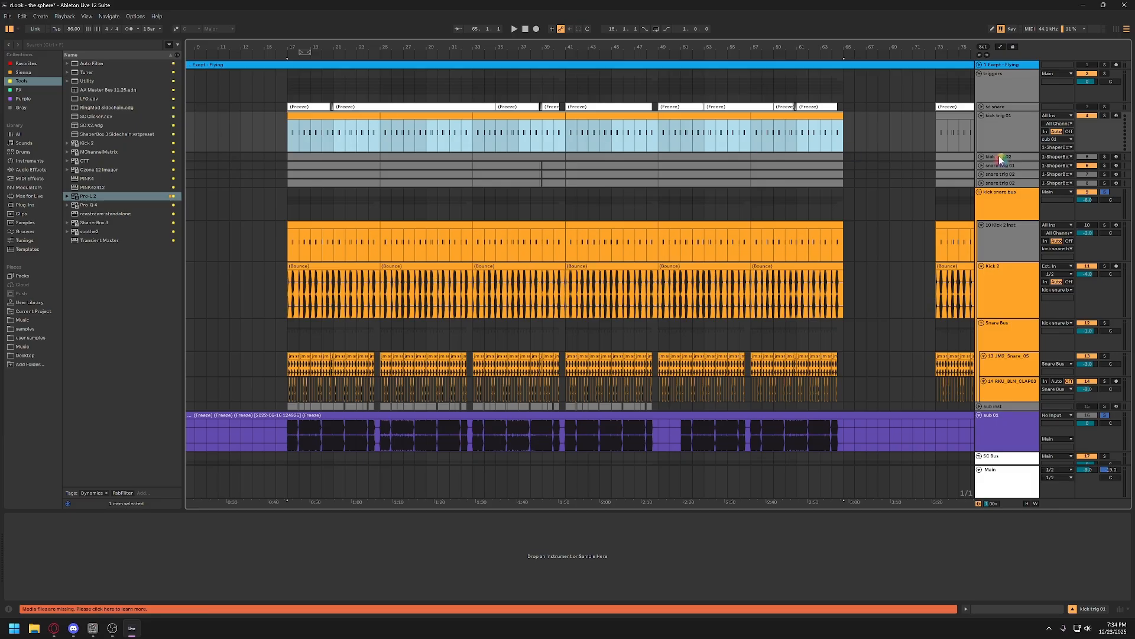
Undo the pasting of the kick clips onto kick trig 01
left_click(1003, 125)
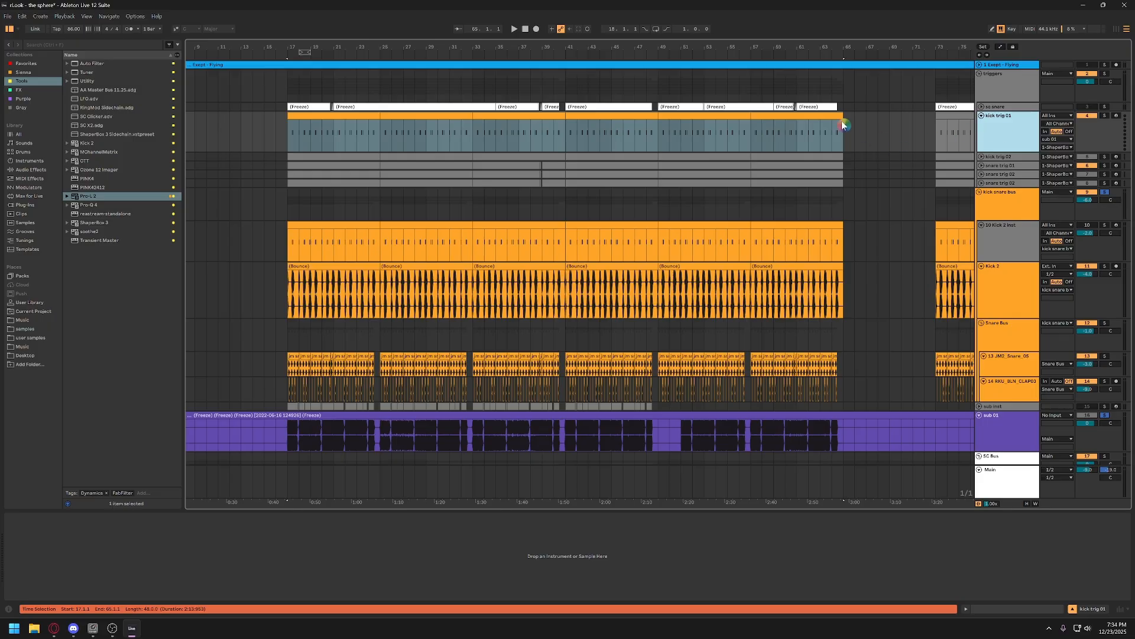
key("ctrl+z")
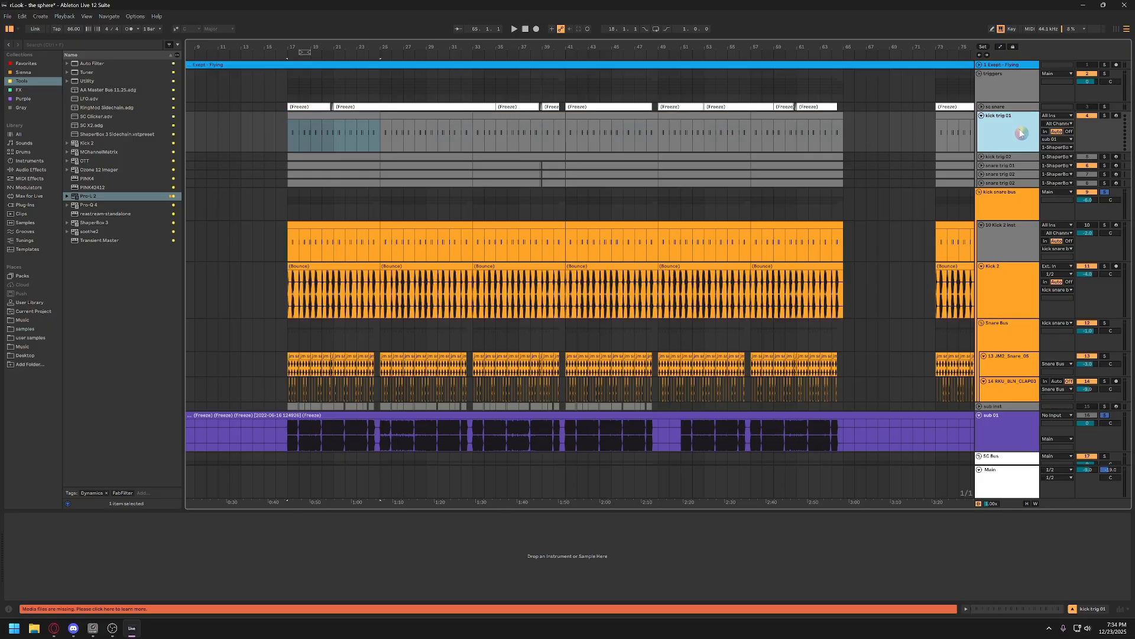
Set kick trig 01's MIDI output to the sub 01 track and its first 1-ShaperBox 3 entry
key("ctrl")
left_click(1052, 141)
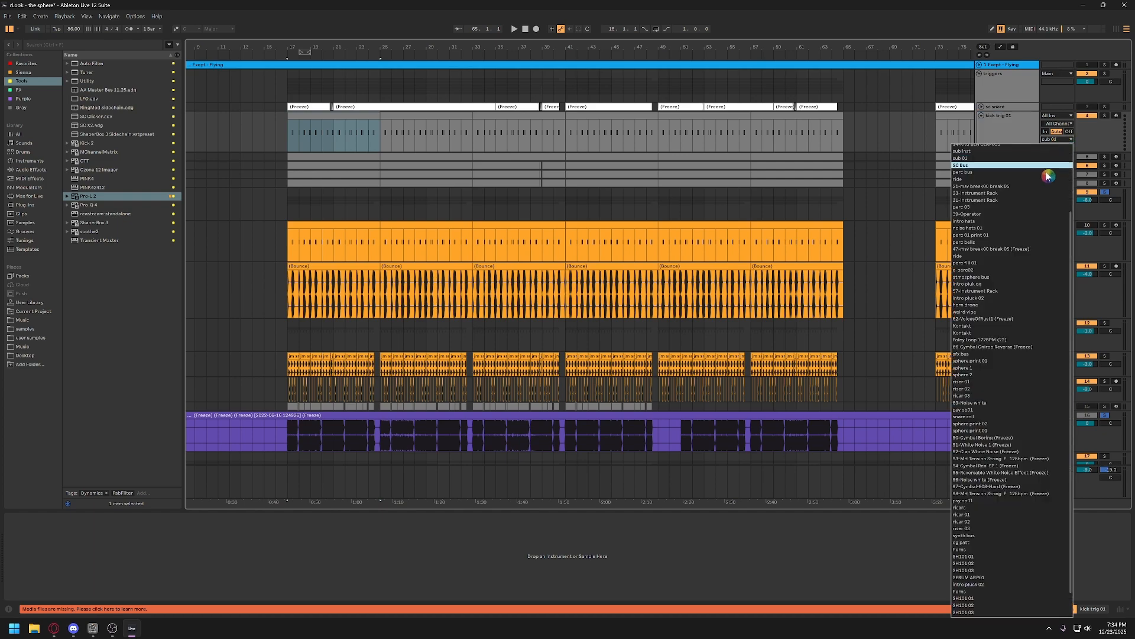
key("ctrl")
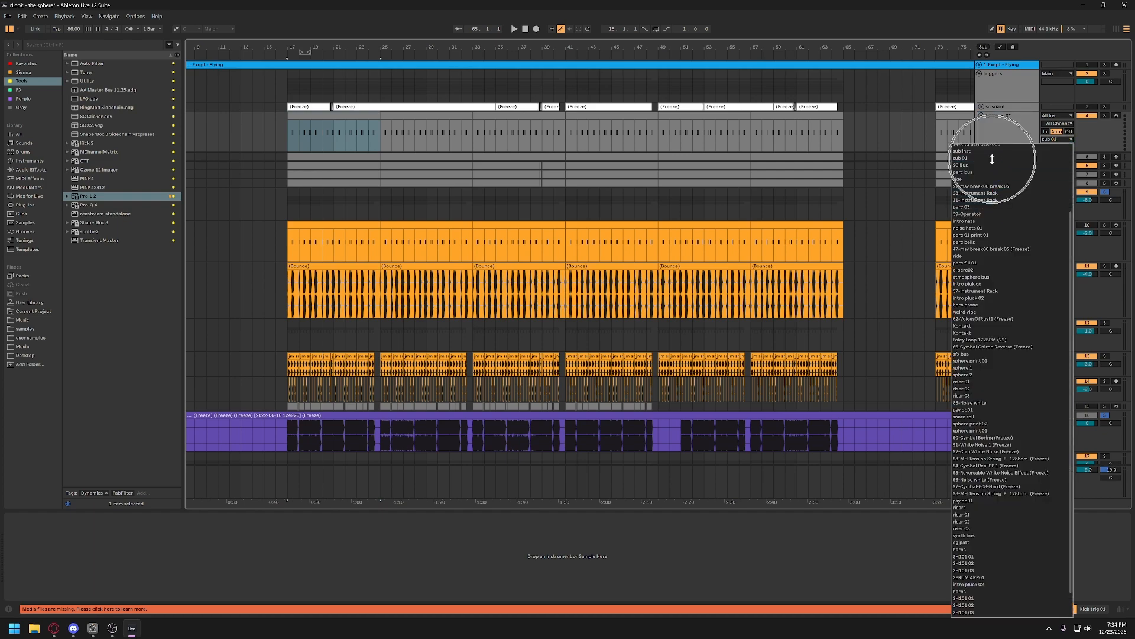
left_click(977, 157)
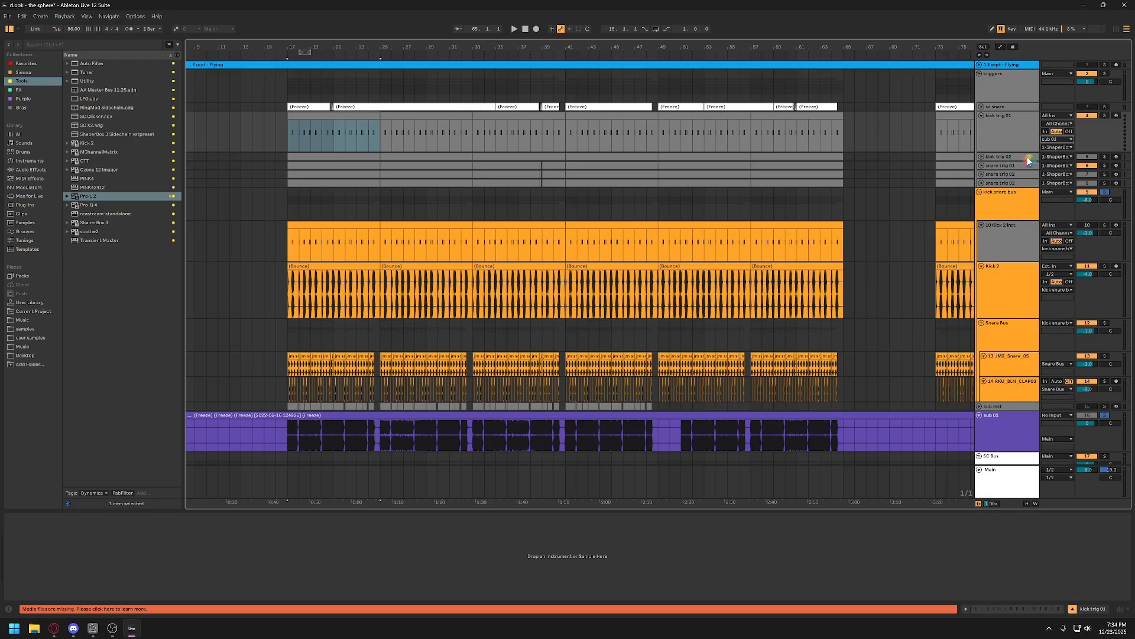
key("ctrl")
left_click(1067, 148)
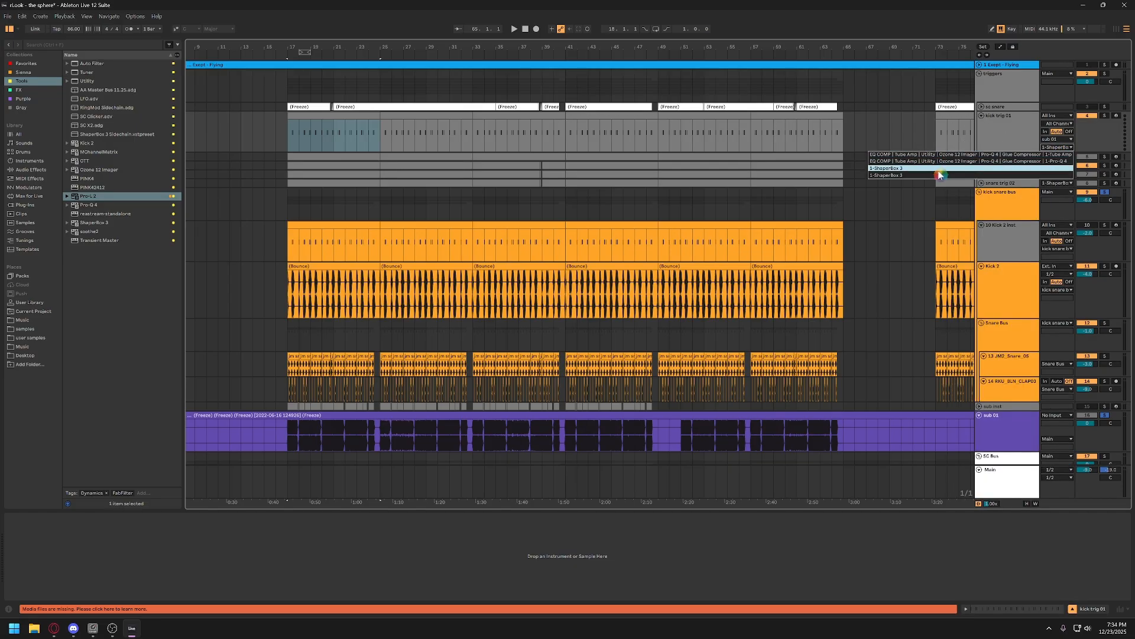
left_click(902, 171)
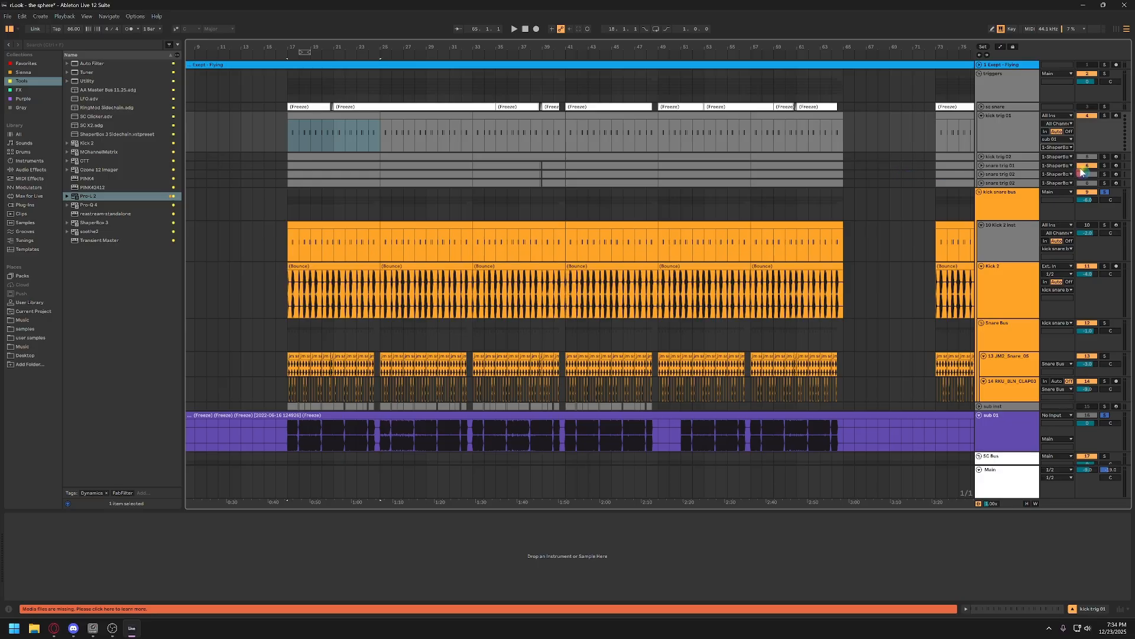
Unfold the snare trig 01 track and choose sub 01's second 1-ShaperBox 3 entry as its MIDI output
left_click(1029, 140)
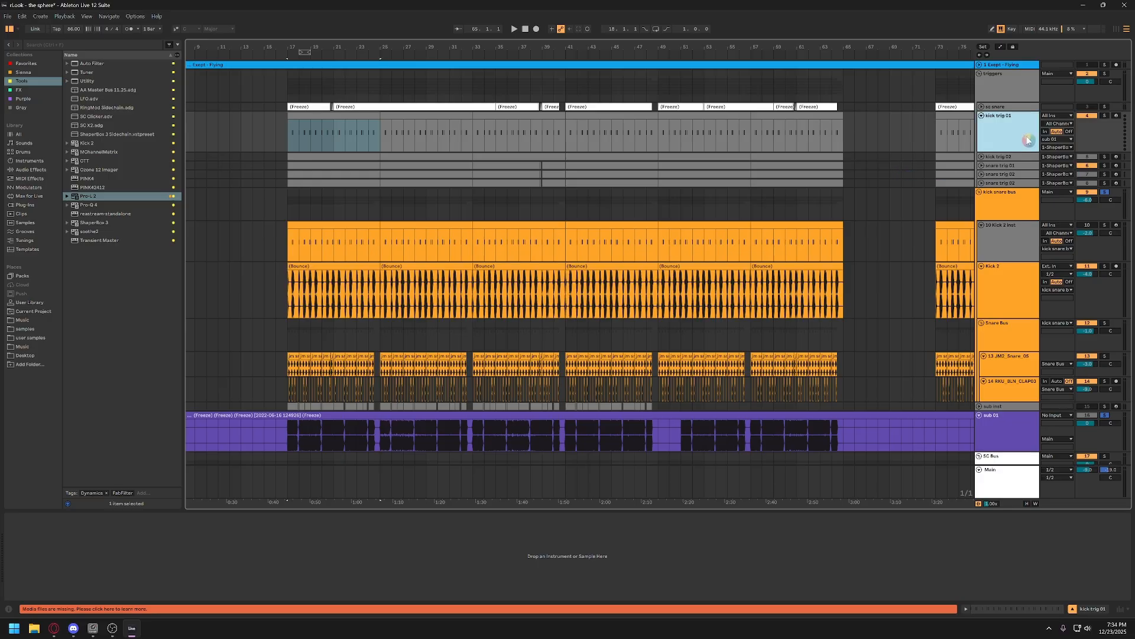
left_click(982, 166)
left_click(1006, 179)
scroll(1015, 190, "down", 1)
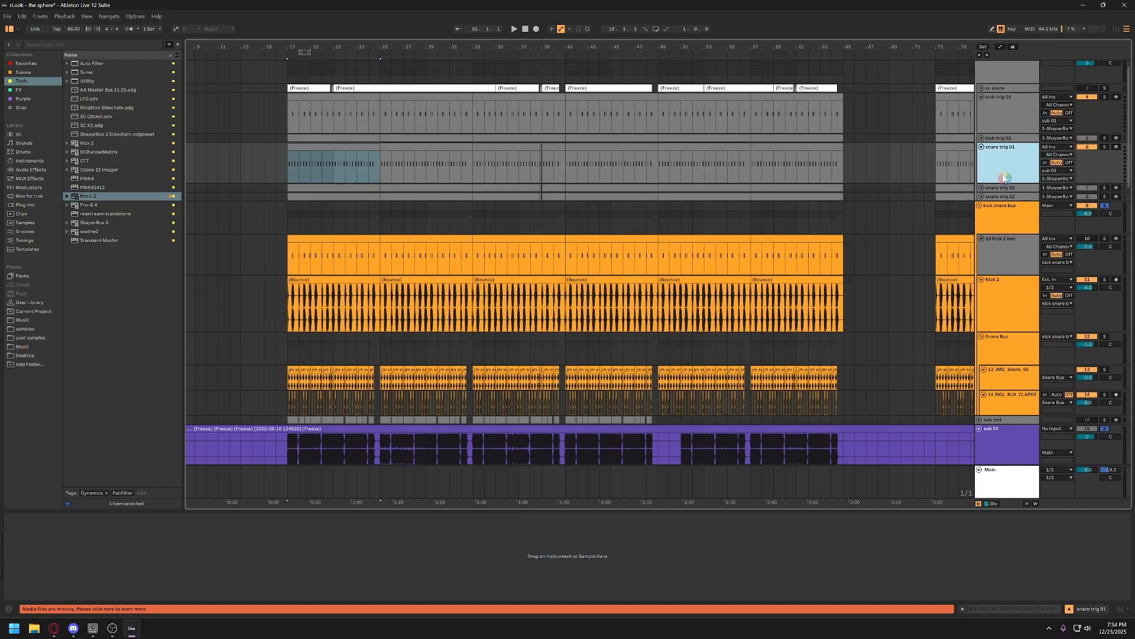
left_click(1072, 179)
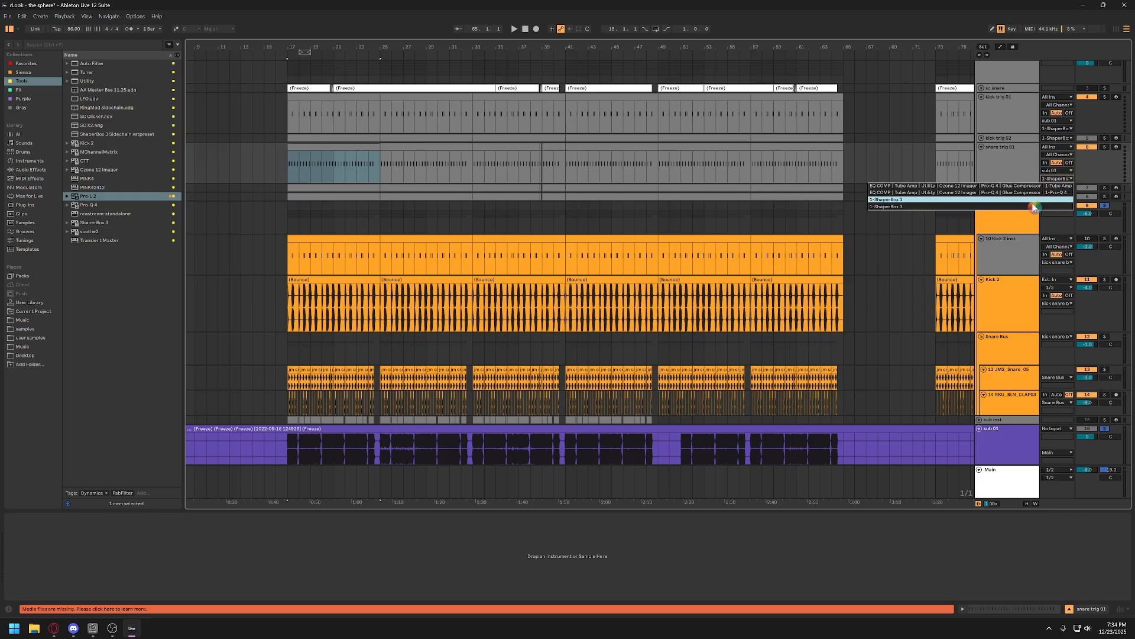
left_click(961, 209)
left_click(998, 175)
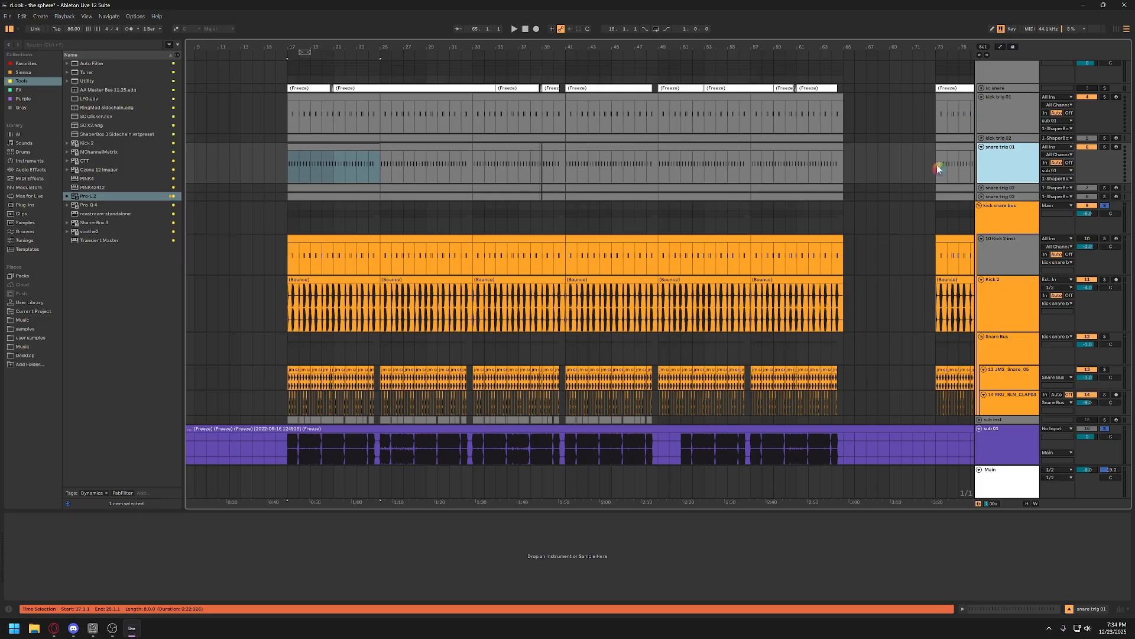
Compare the kick trig 01 and snare trig 01 tracks and play the section briefly from bar 17
scroll(1000, 336, "down", 1)
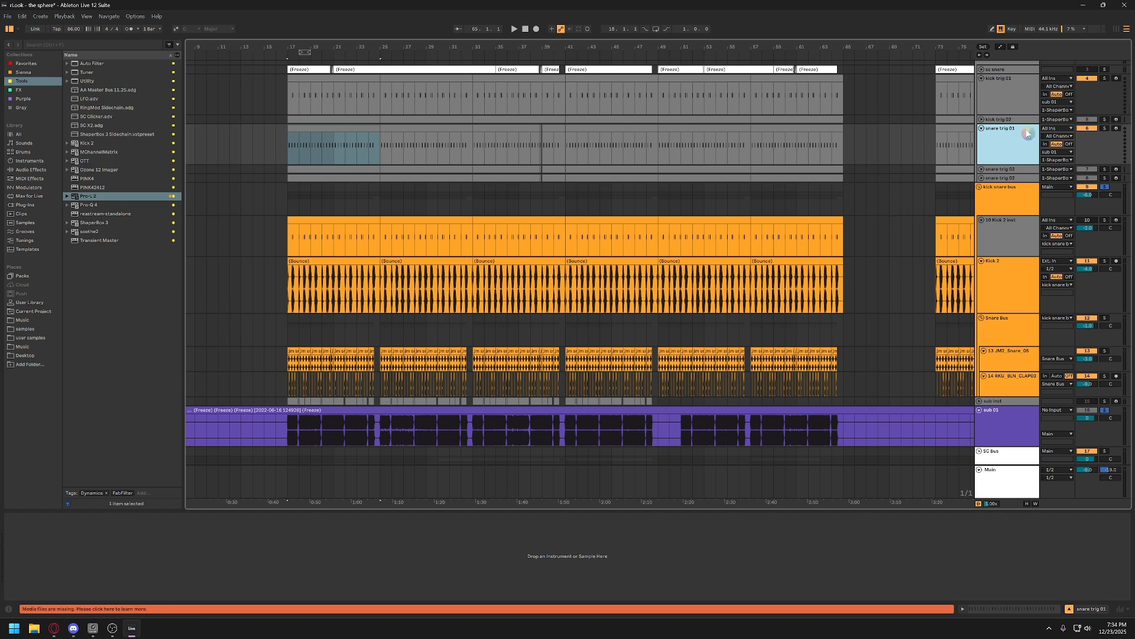
left_click(1014, 105)
left_click(1009, 149)
left_click(1006, 97)
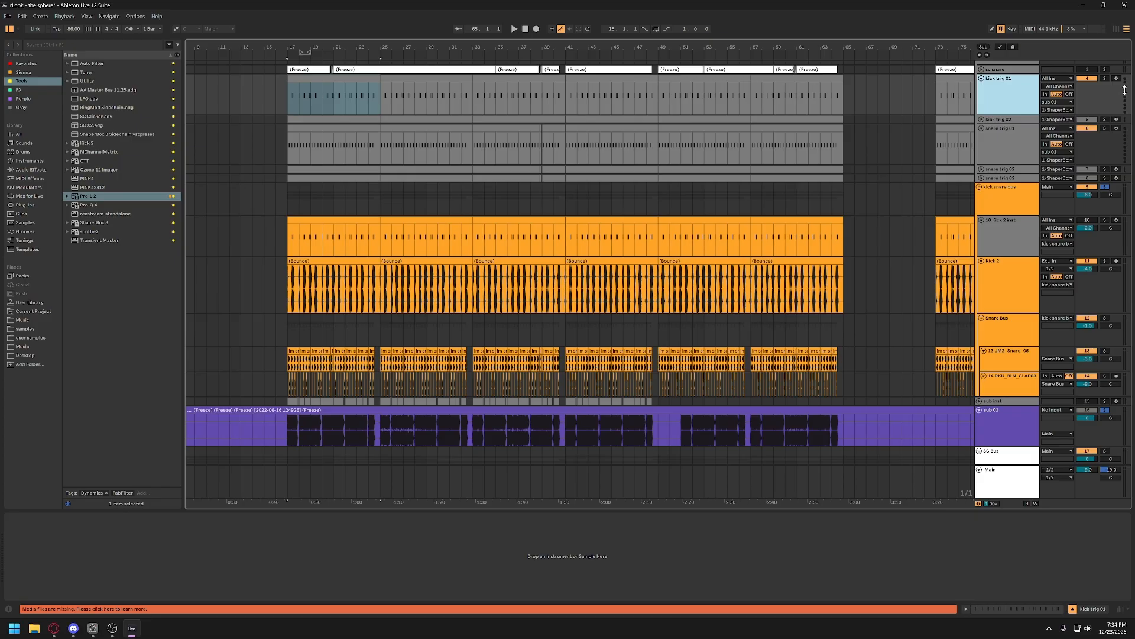
key("space")
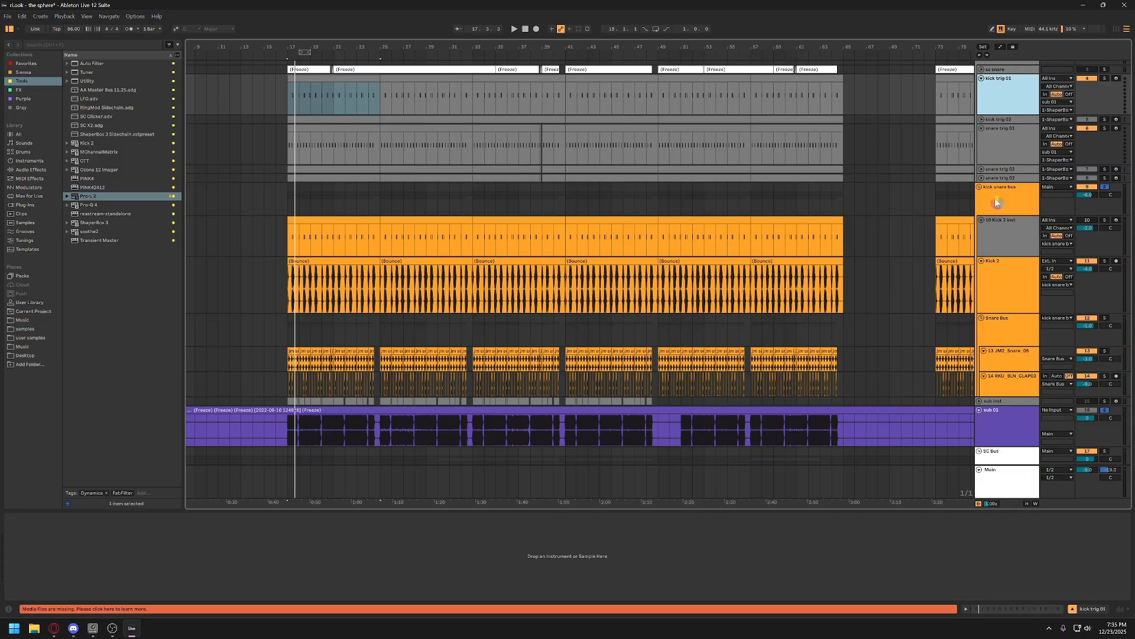
Open both ShaperBox 3 devices on sub 01 and arrange their windows to compare the ducking curves and Mix settings
left_click(995, 201)
left_click(1003, 427)
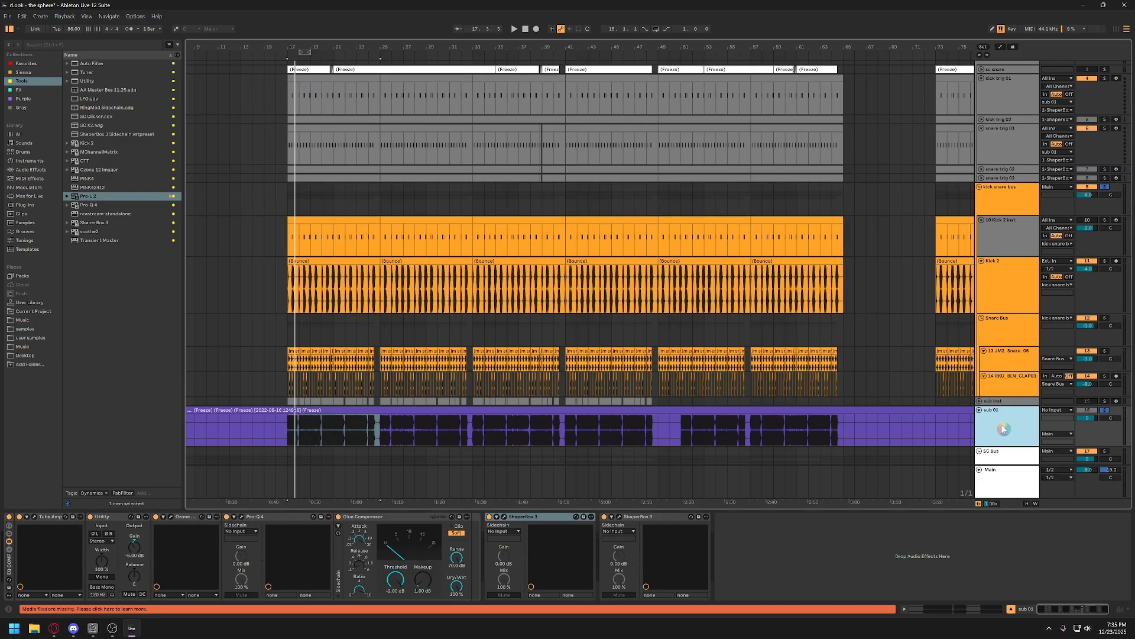
left_click(505, 517)
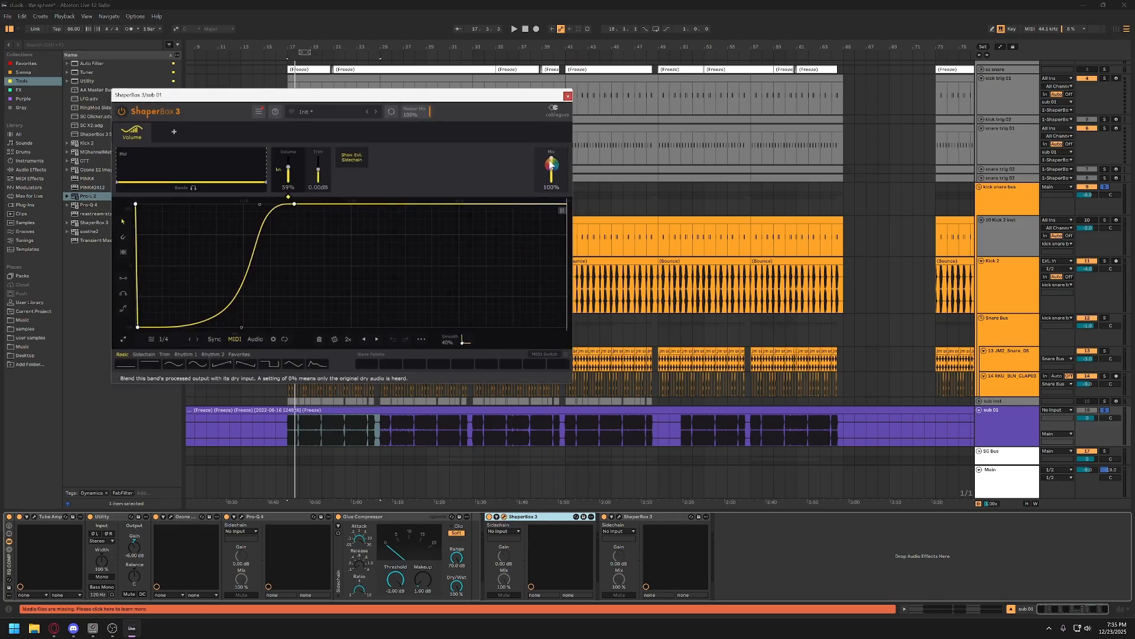
left_click(619, 517)
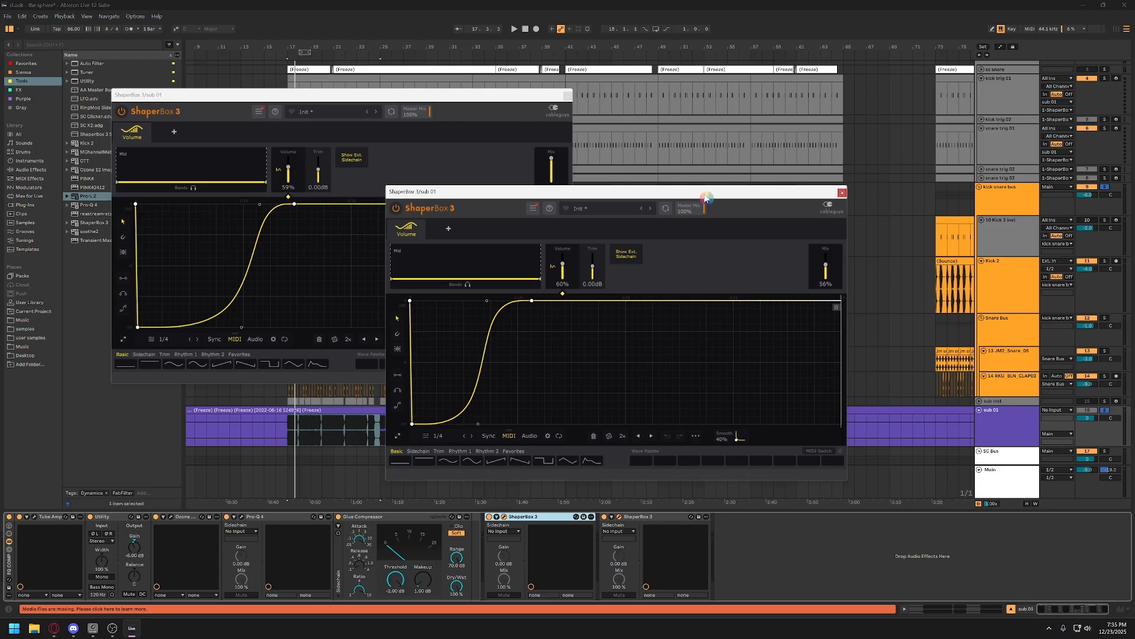
left_click_drag(706, 194, 630, 205)
left_click(536, 170)
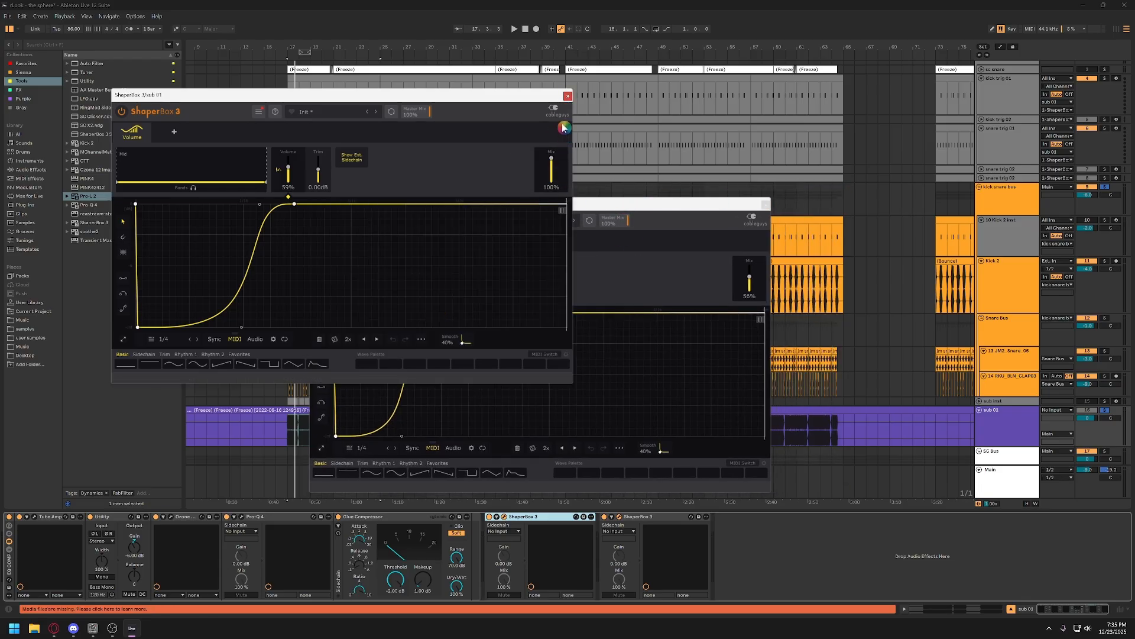
Adjust the Mix of sub 01's second ShaperBox 3, close the plug-in windows and play the section from bar 17
left_click(567, 97)
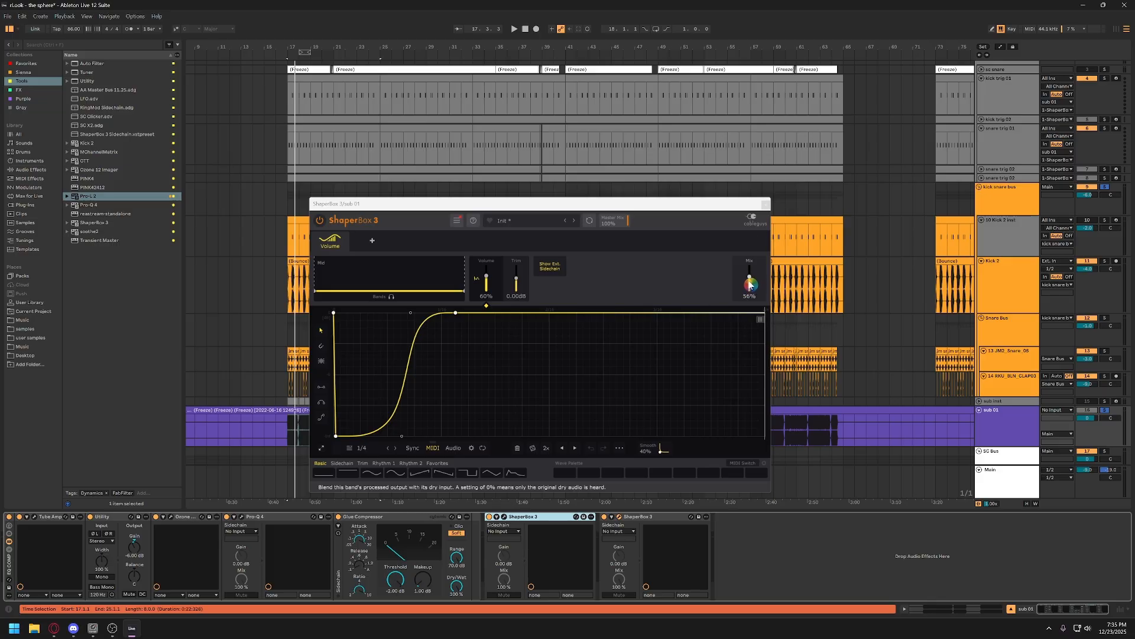
left_click_drag(749, 287, 750, 278)
key("space")
left_click(766, 205)
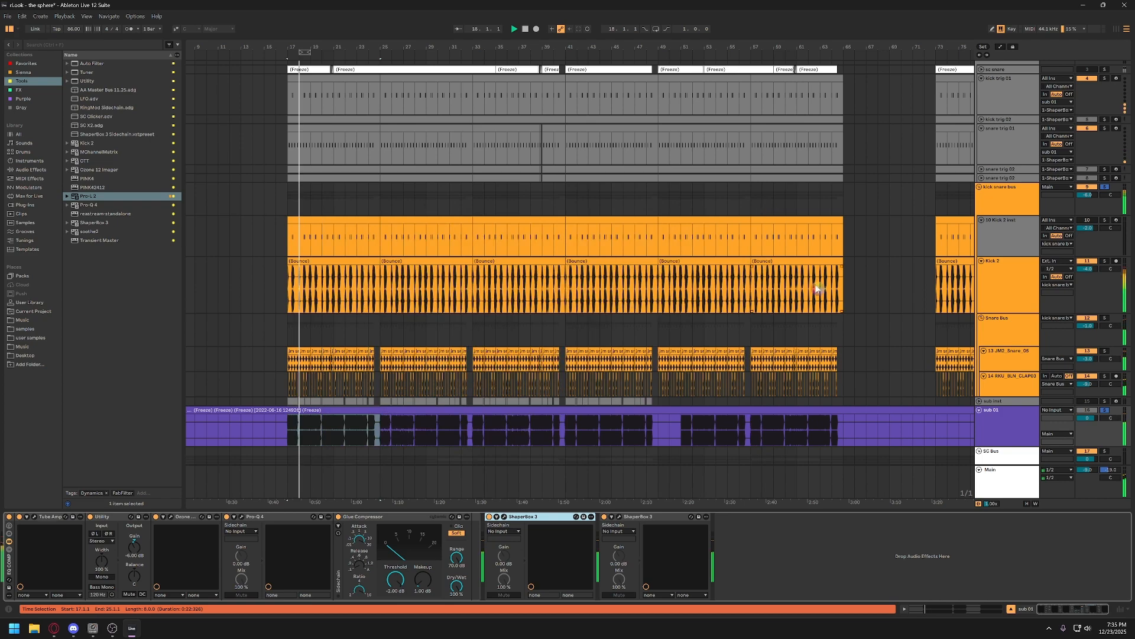
scroll(632, 318, "down", 2)
scroll(632, 317, "down", 1)
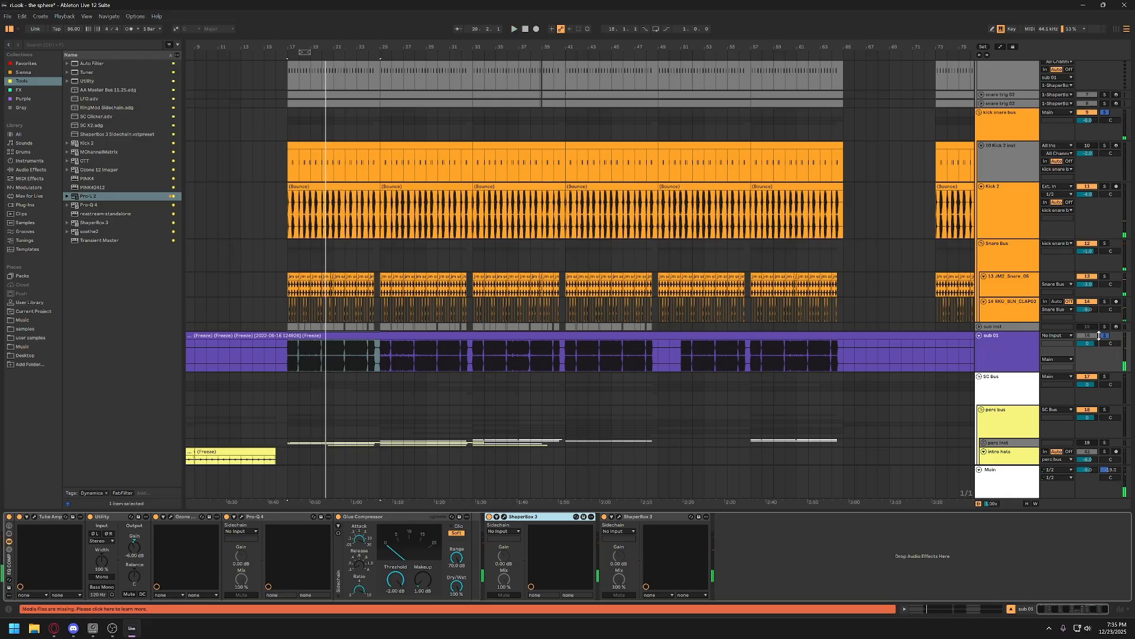
Fold the kick snare bus and solo the SC Bus with the insert marker at bar 17
left_click(1005, 352)
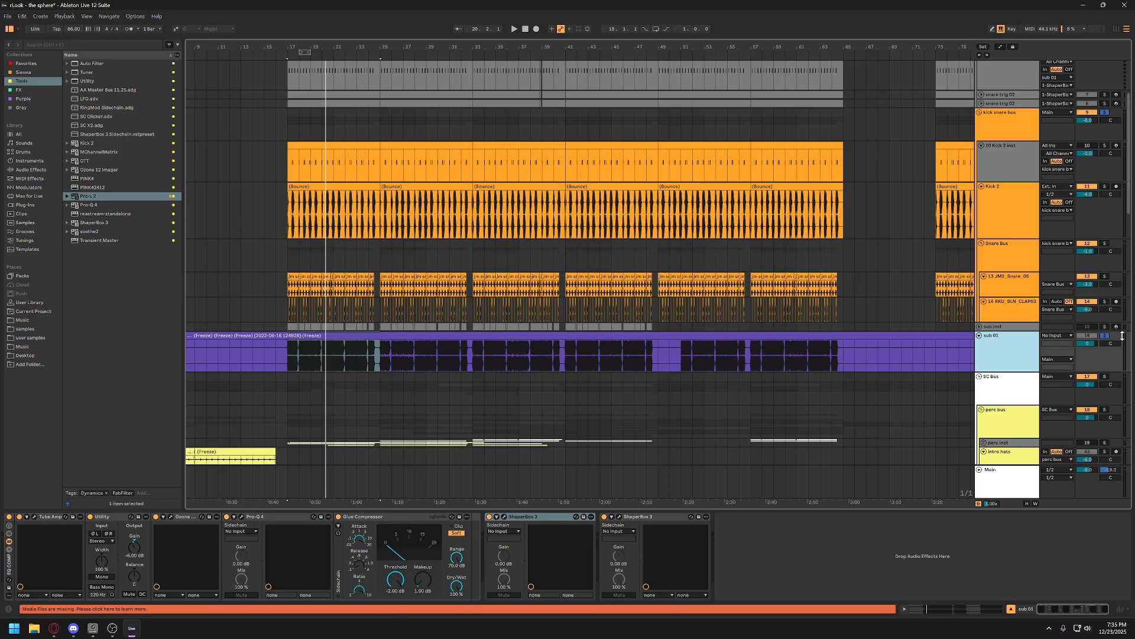
scroll(993, 348, "down", 3)
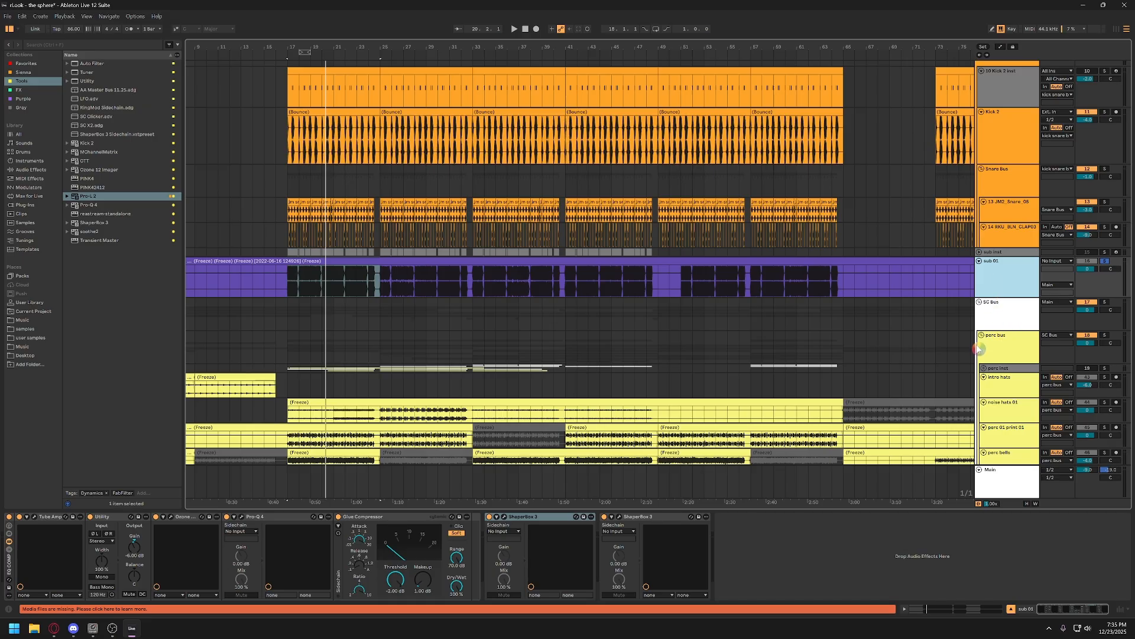
left_click(999, 323)
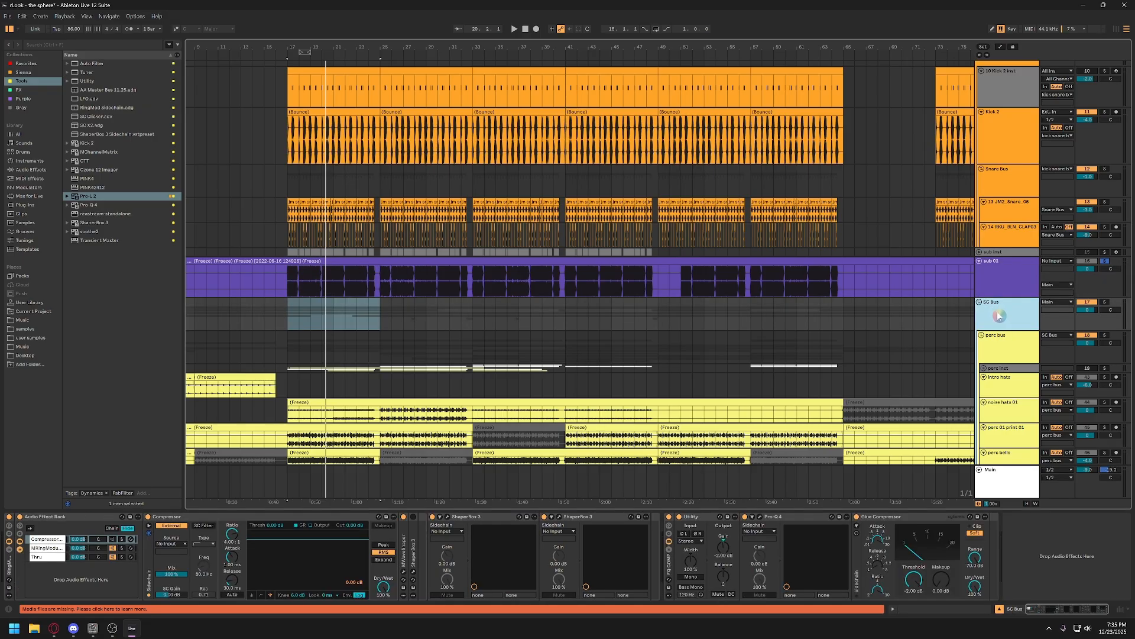
scroll(997, 312, "down", 3)
scroll(999, 253, "up", 3)
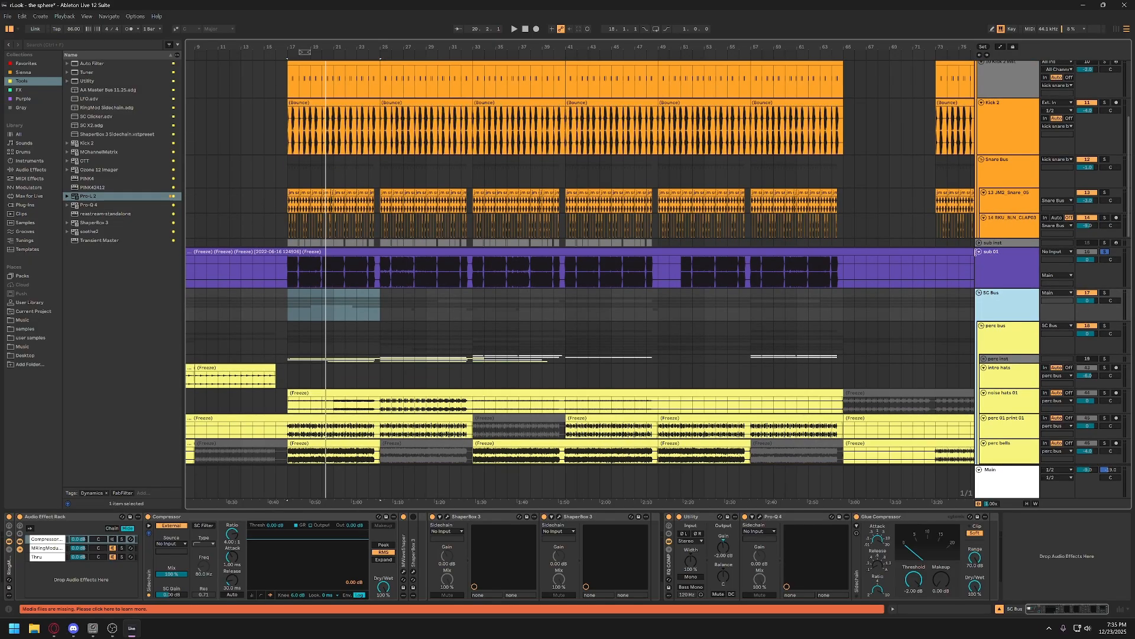
scroll(977, 251, "up", 10)
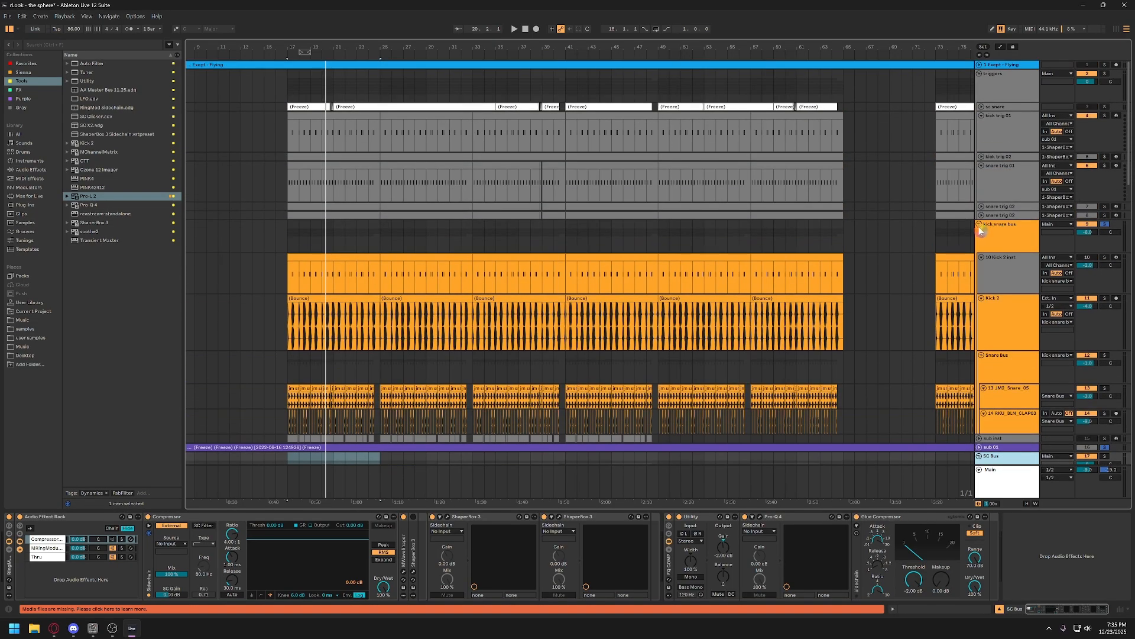
left_click(979, 225)
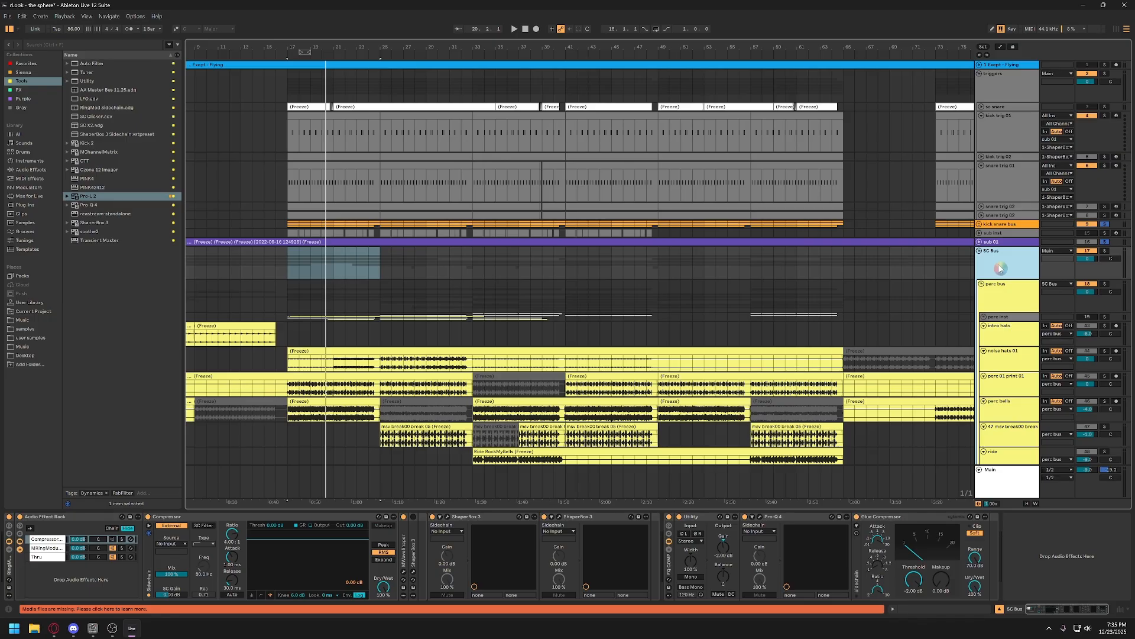
left_click(1084, 252)
left_click(286, 274)
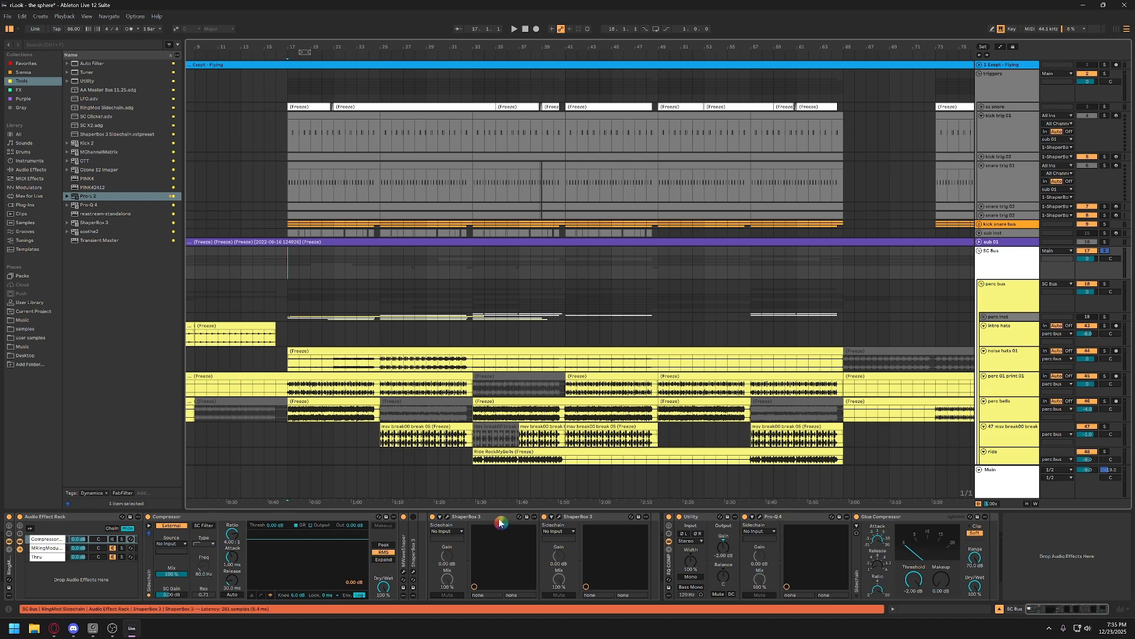
Open both ShaperBox 3 devices on the SC Bus side by side and set their Mix to 65% and 63%
left_click(473, 521)
left_click(448, 518)
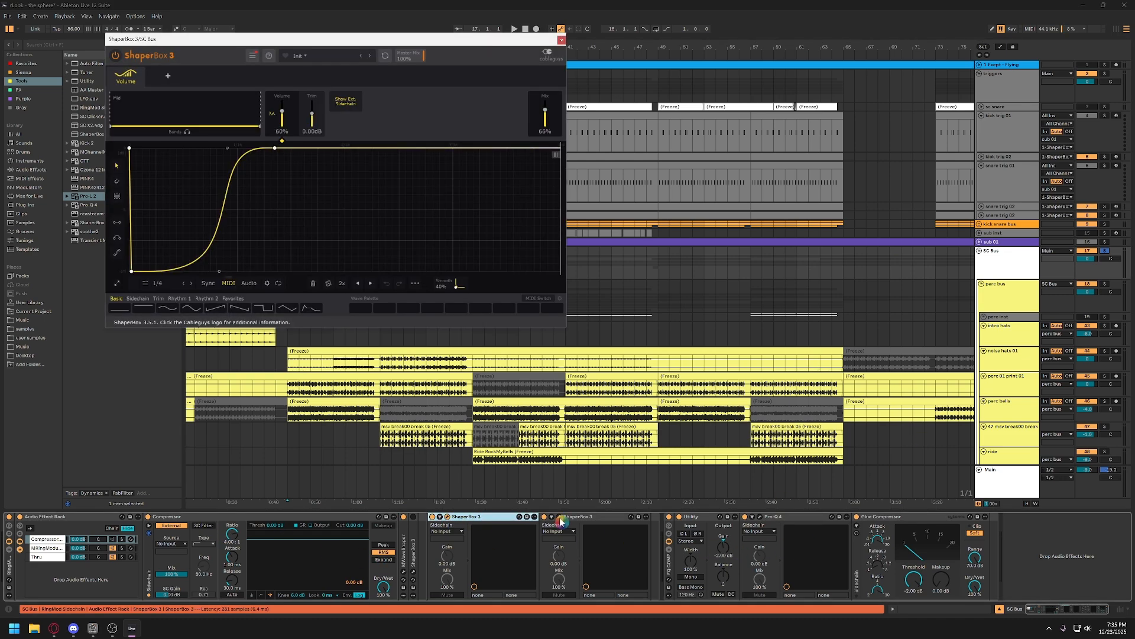
left_click_drag(484, 45, 938, 184)
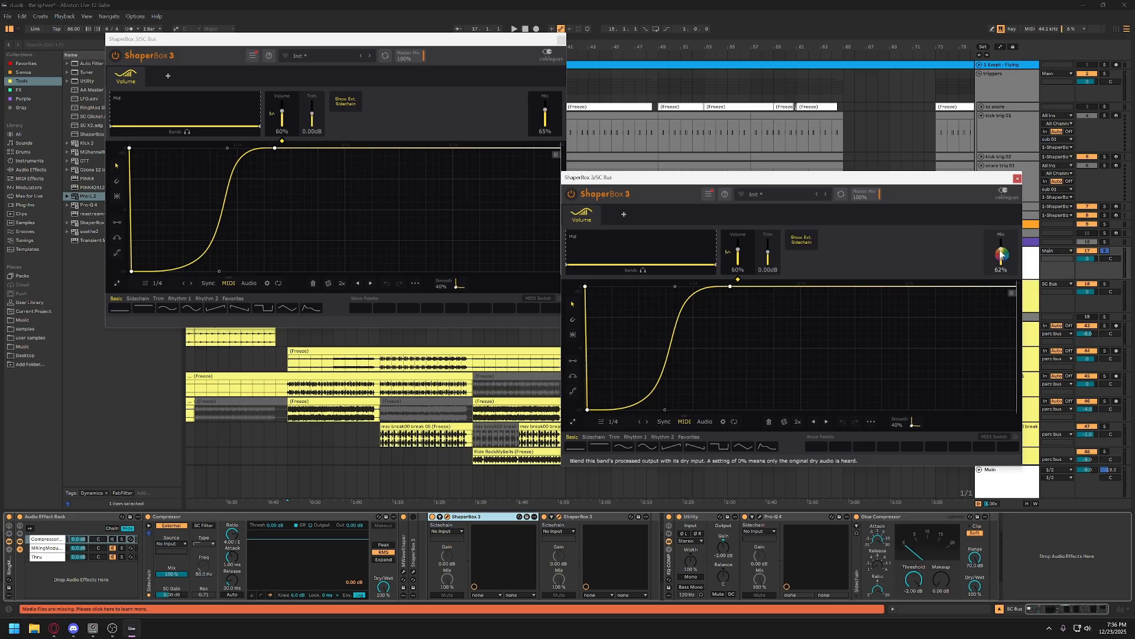
left_click_drag(1001, 254, 983, 245)
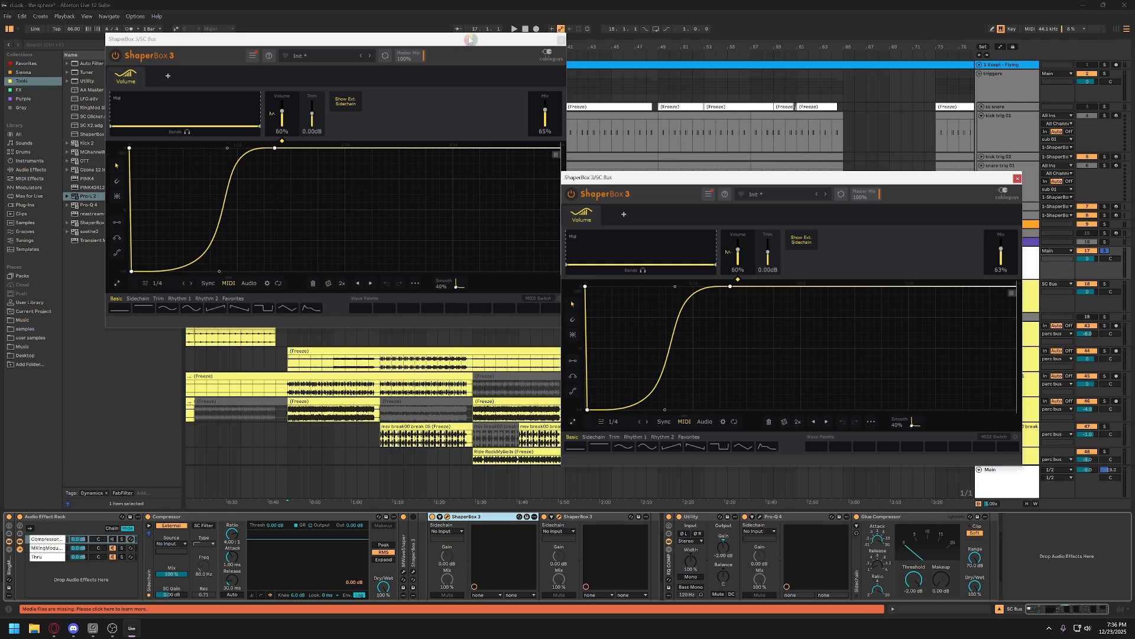
Close the SC Bus's first ShaperBox 3 window and examine the second one's 1/4 MIDI-triggered volume curve
left_click(562, 39)
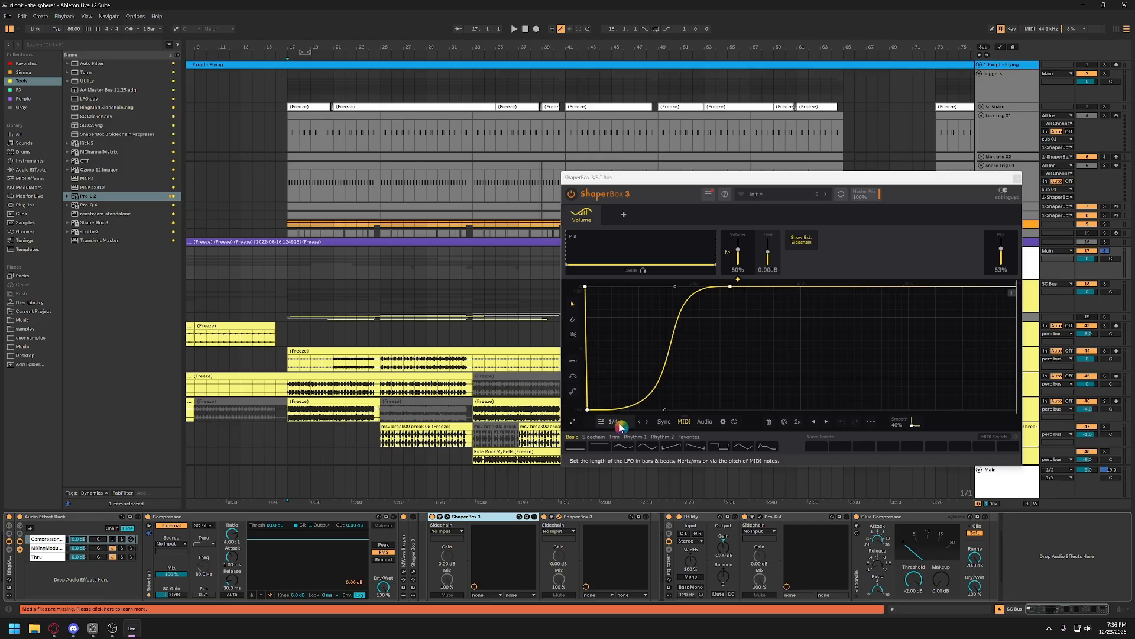
key("ctrl")
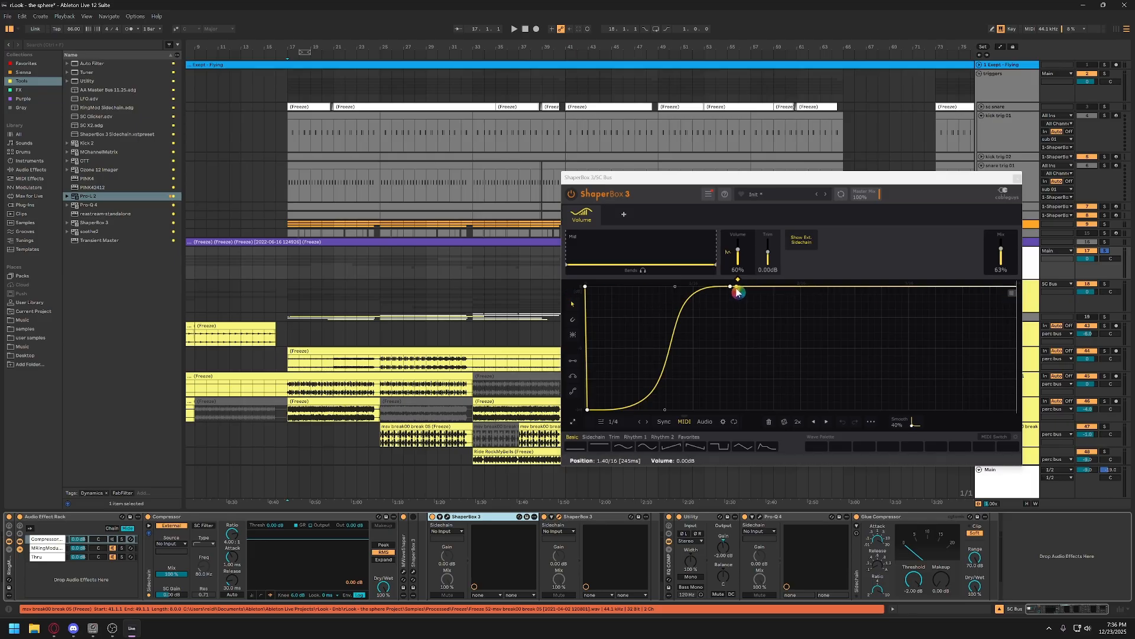
key("ctrl")
key("ctrl")
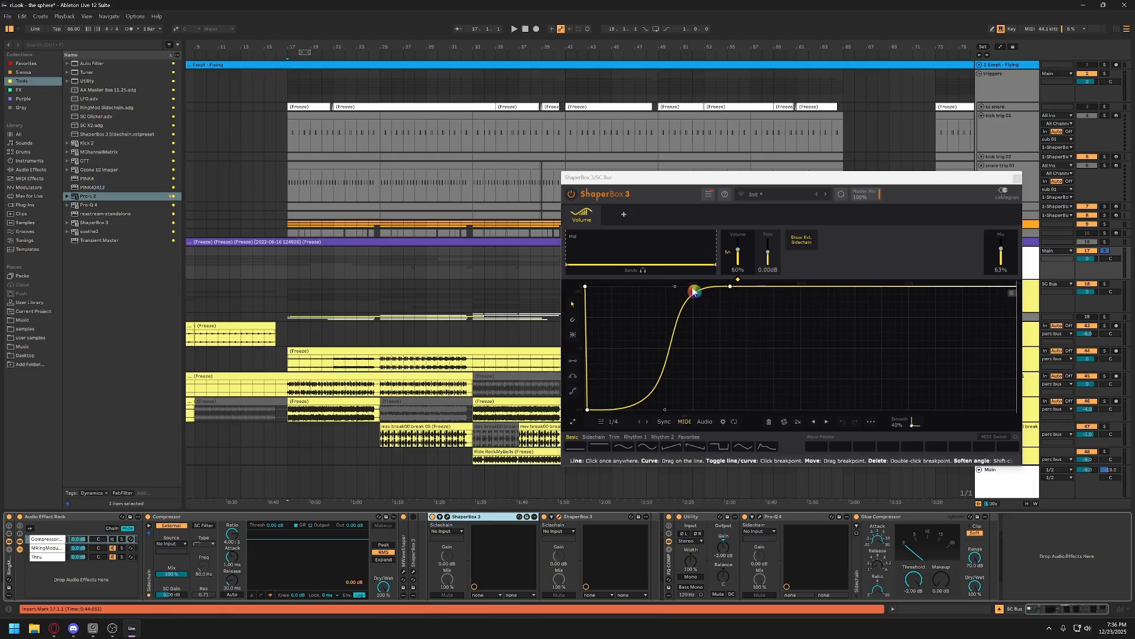
key("ctrl")
key("ctrl")
key("ctrl")
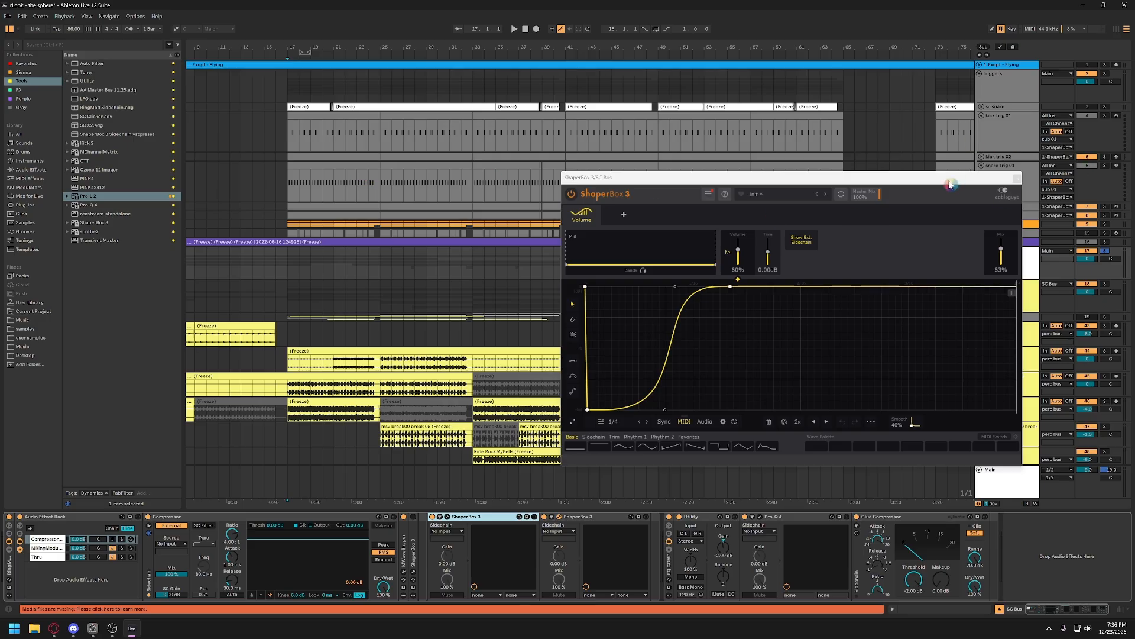
Highlight kick trig 01's first note and the one-beat span from 17.1.1 to compare them with the ShaperBox 3 curve
left_click_drag(952, 181, 876, 184)
left_click_drag(289, 44, 275, 168)
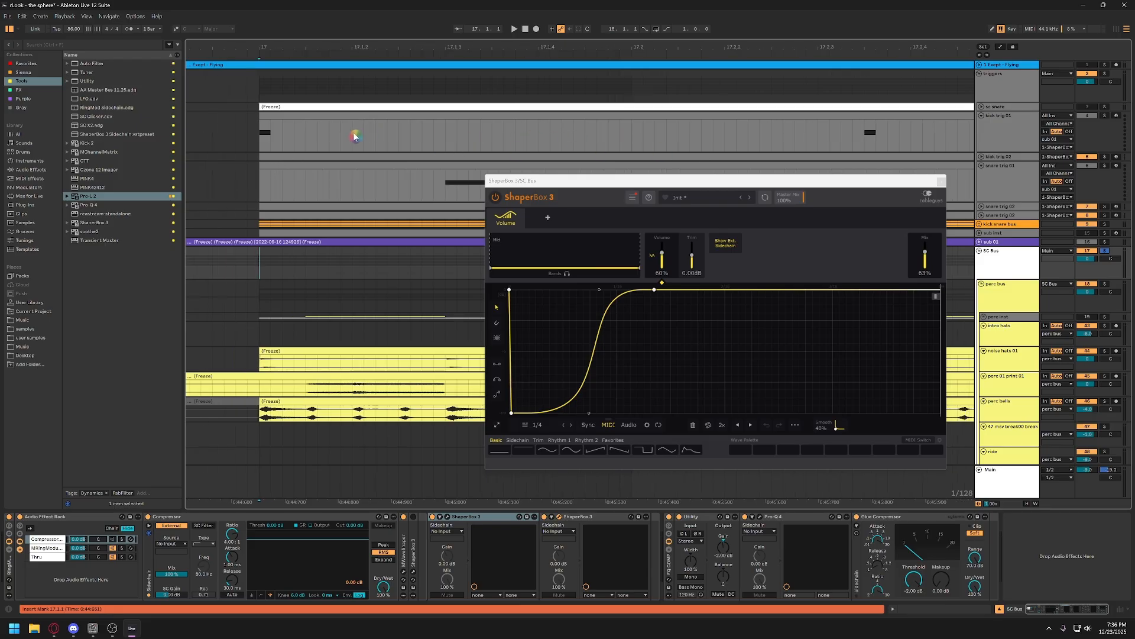
left_click_drag(262, 147, 290, 151)
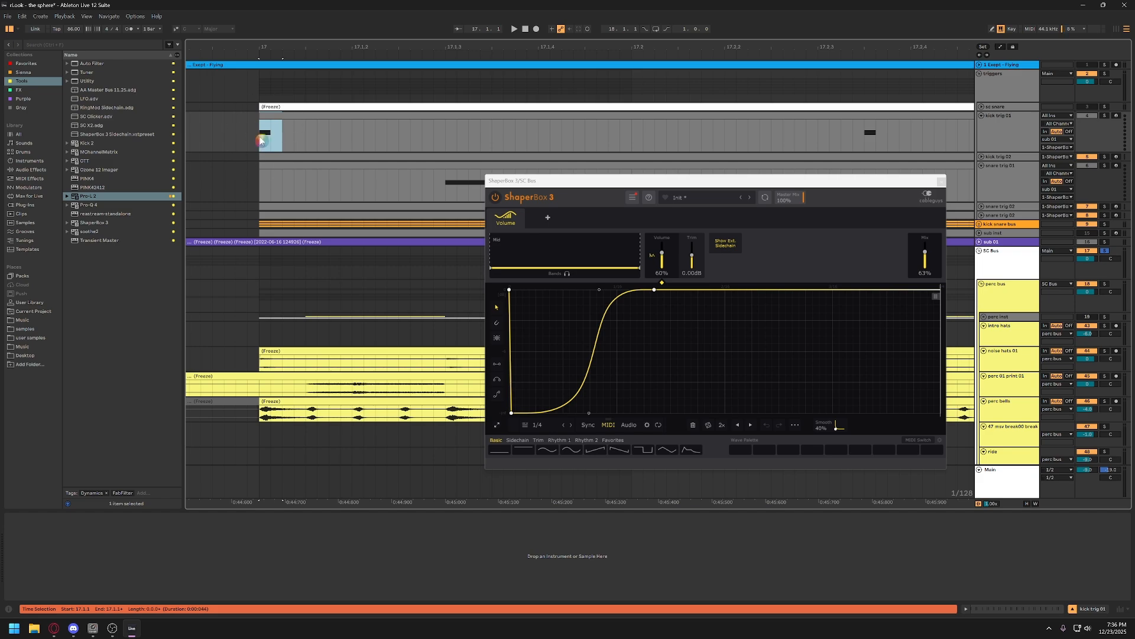
left_click(306, 135)
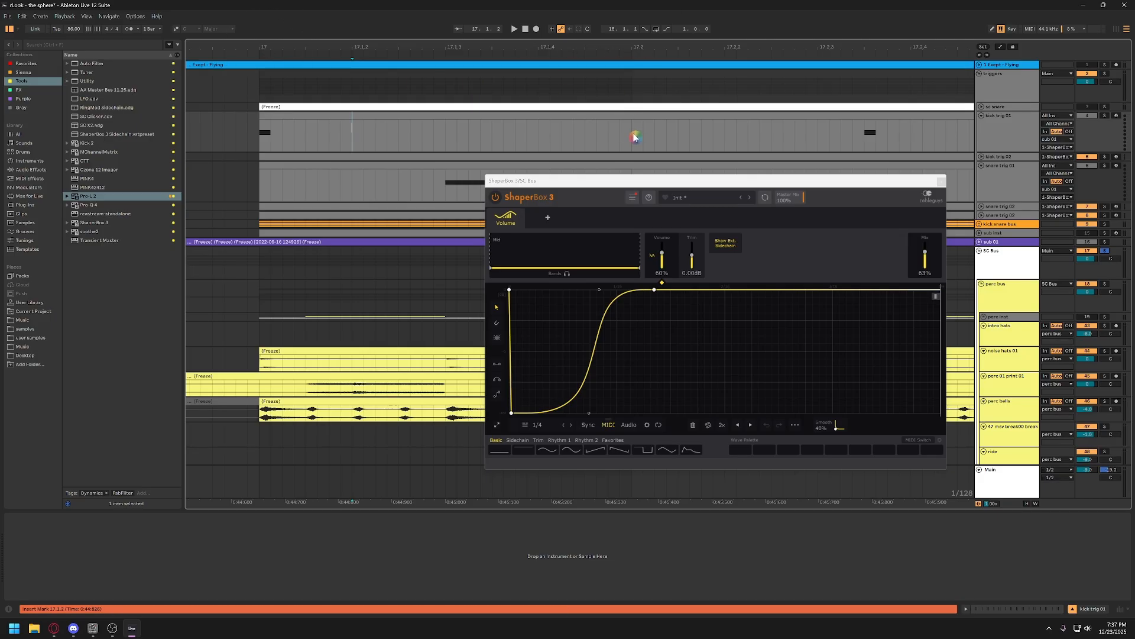
left_click_drag(630, 132, 262, 132)
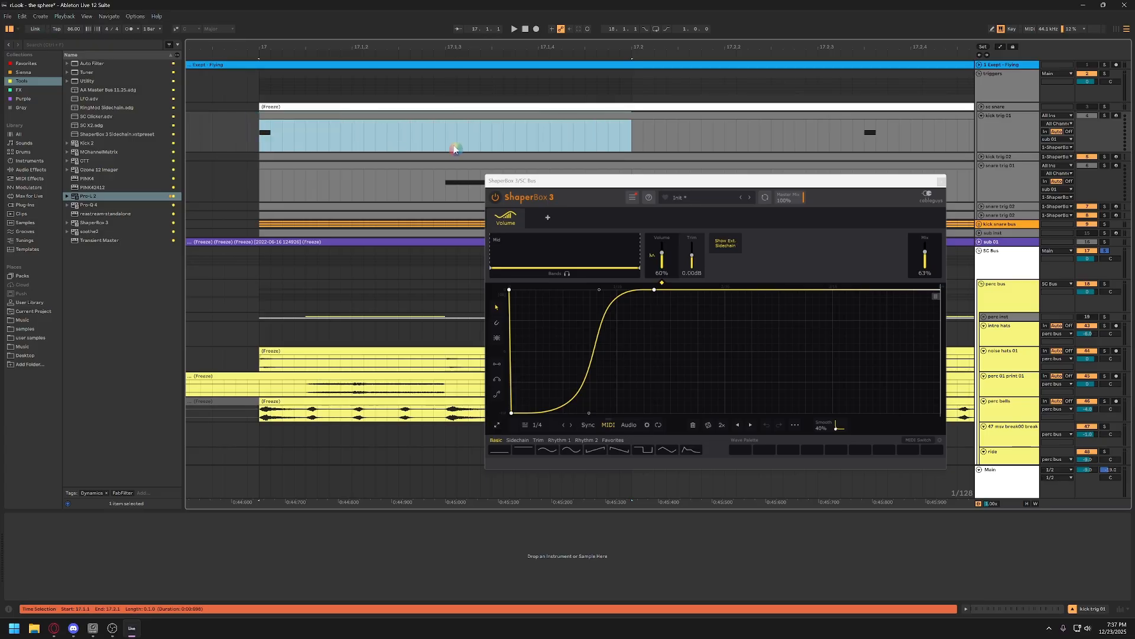
left_click(281, 143)
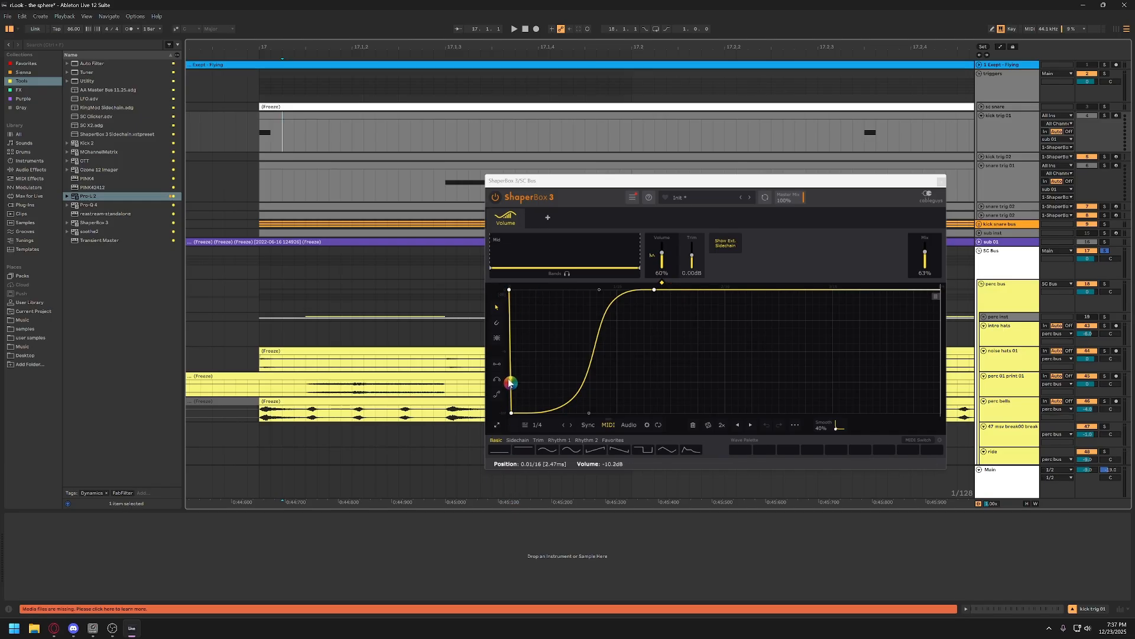
left_click(504, 421)
left_click(503, 421)
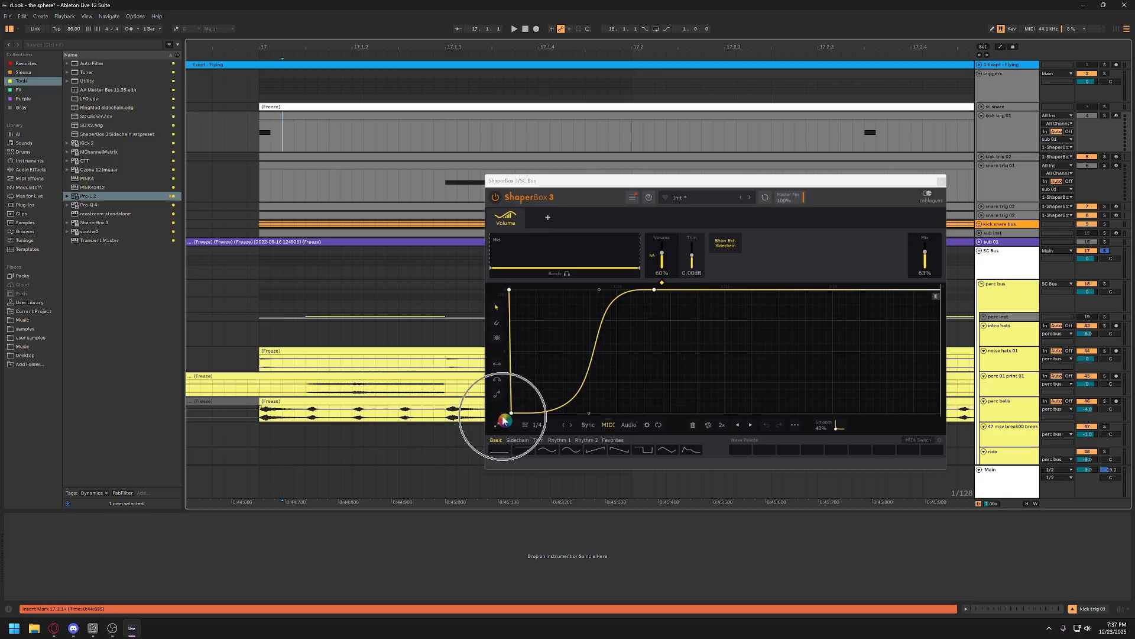
left_click(504, 354)
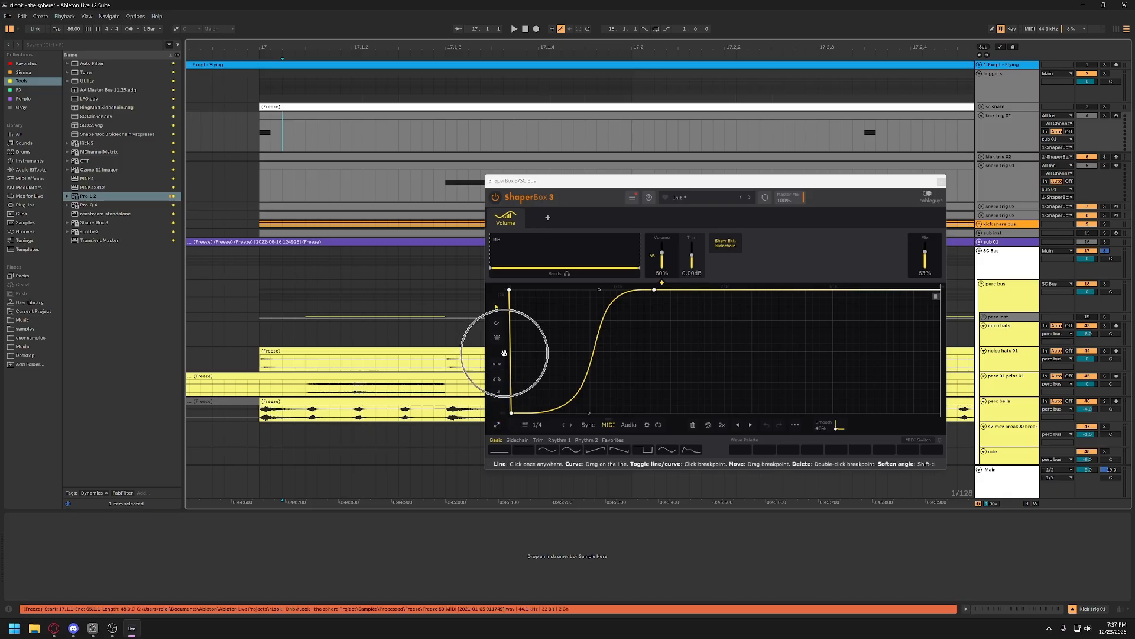
Reposition the SC Bus's ShaperBox 3 window and look through its available Shapers & Tools
left_click(504, 418)
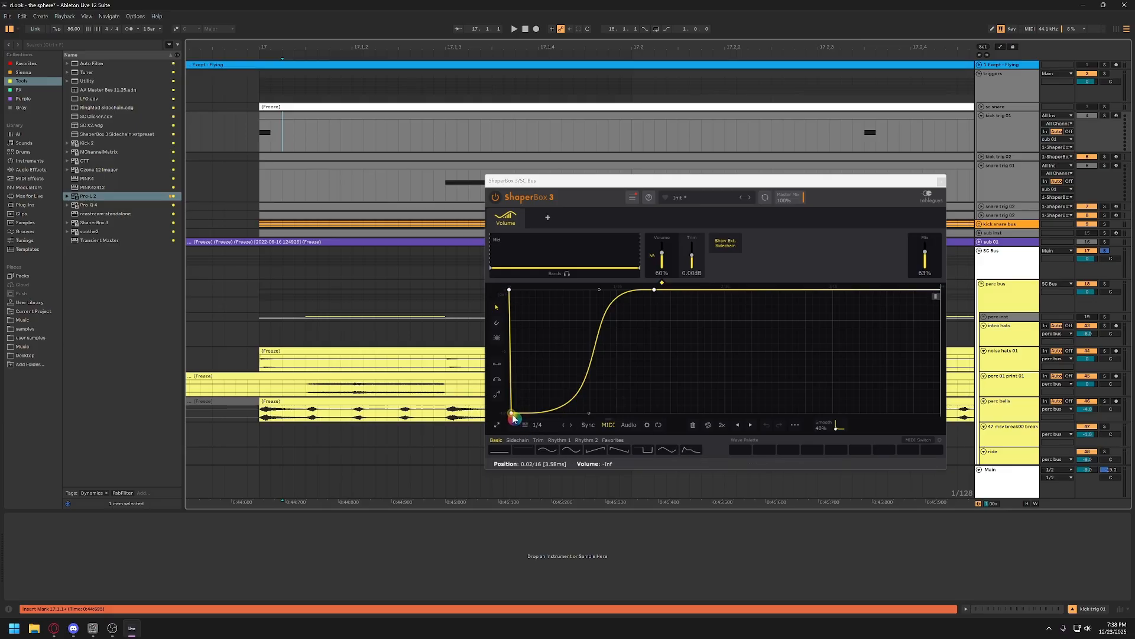
left_click_drag(684, 182, 622, 186)
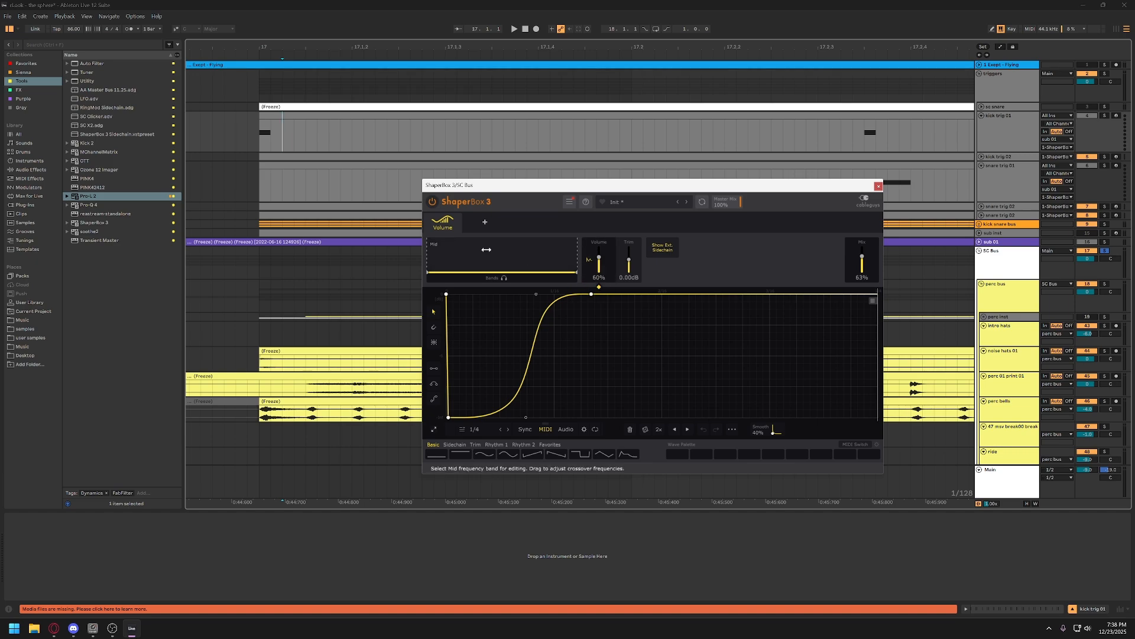
left_click(485, 222)
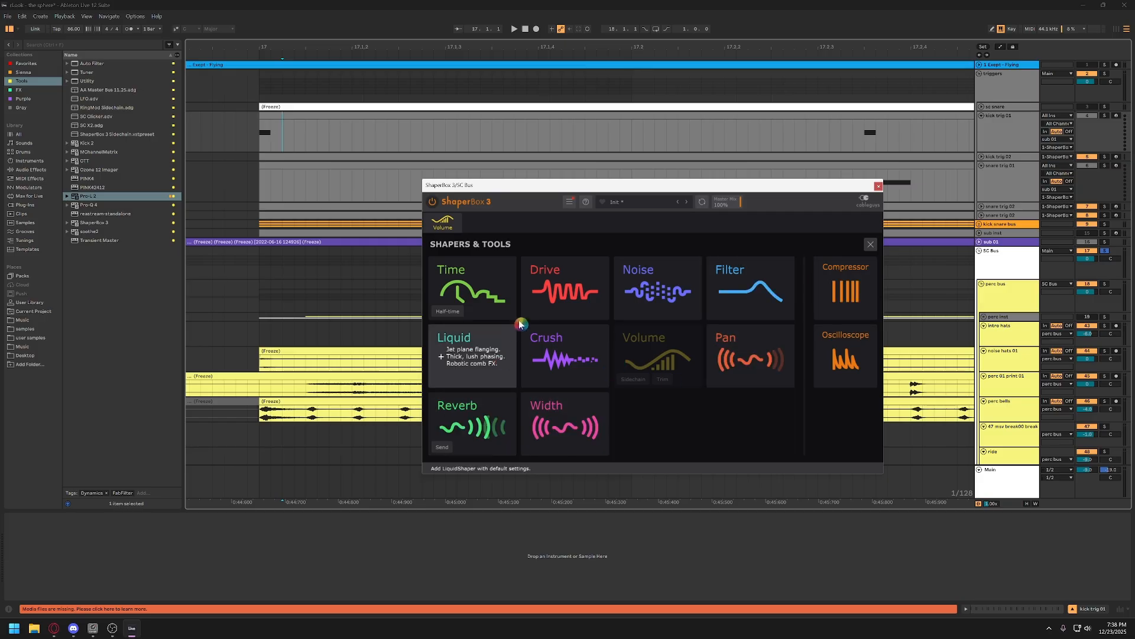
left_click(871, 244)
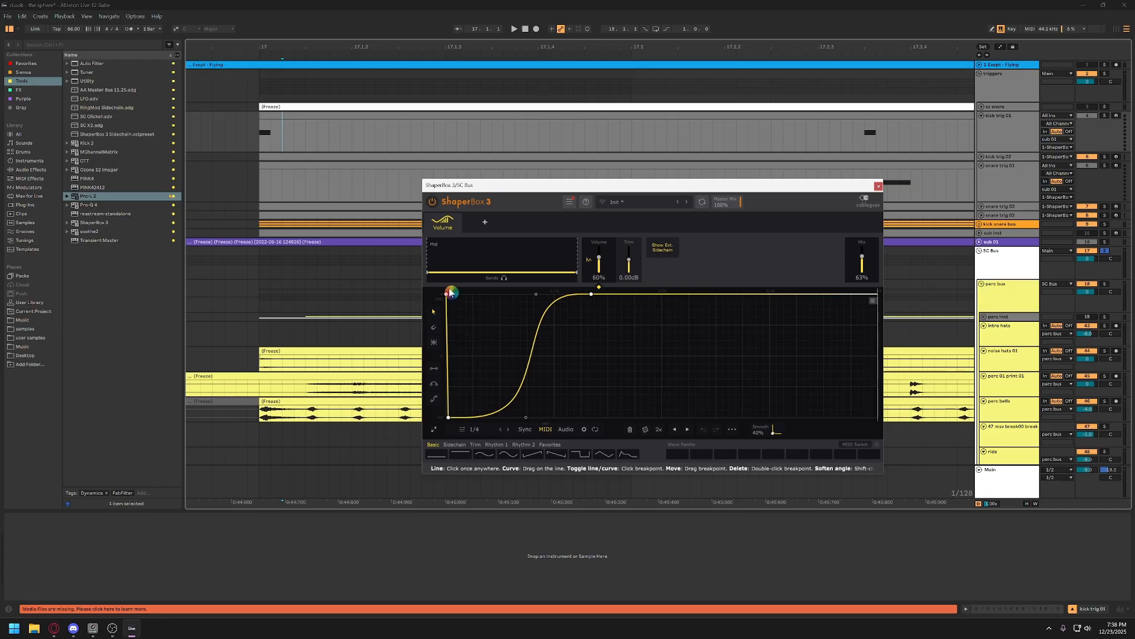
Nudge the breakpoint ending the rise of the ShaperBox 3 volume curve and close the plugin window
left_click_drag(449, 293, 449, 336)
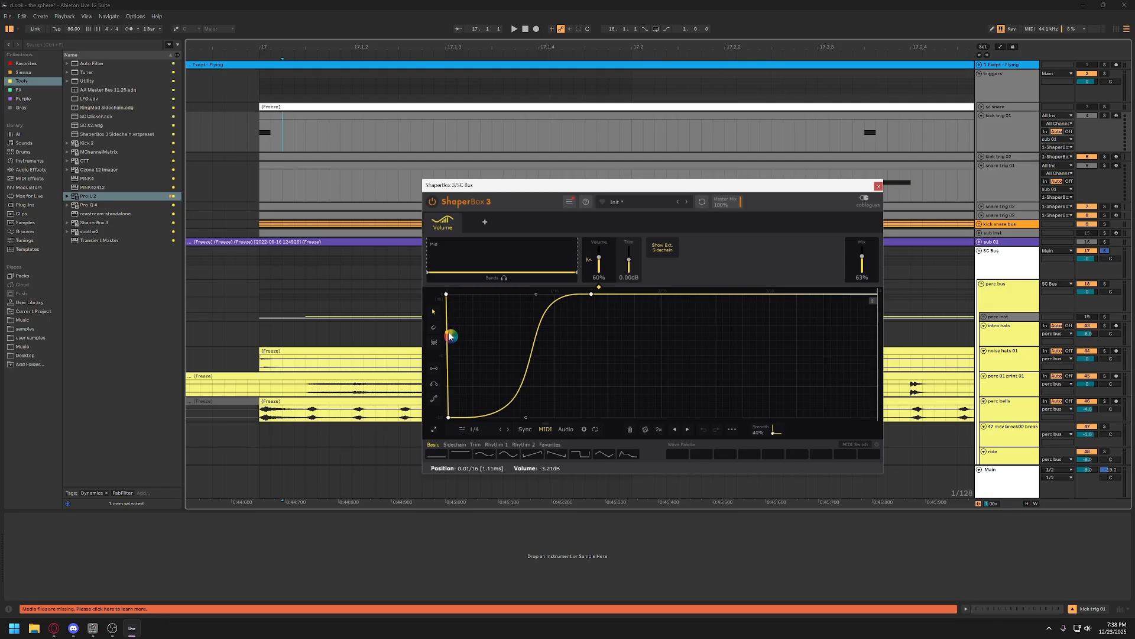
left_click_drag(449, 336, 452, 341)
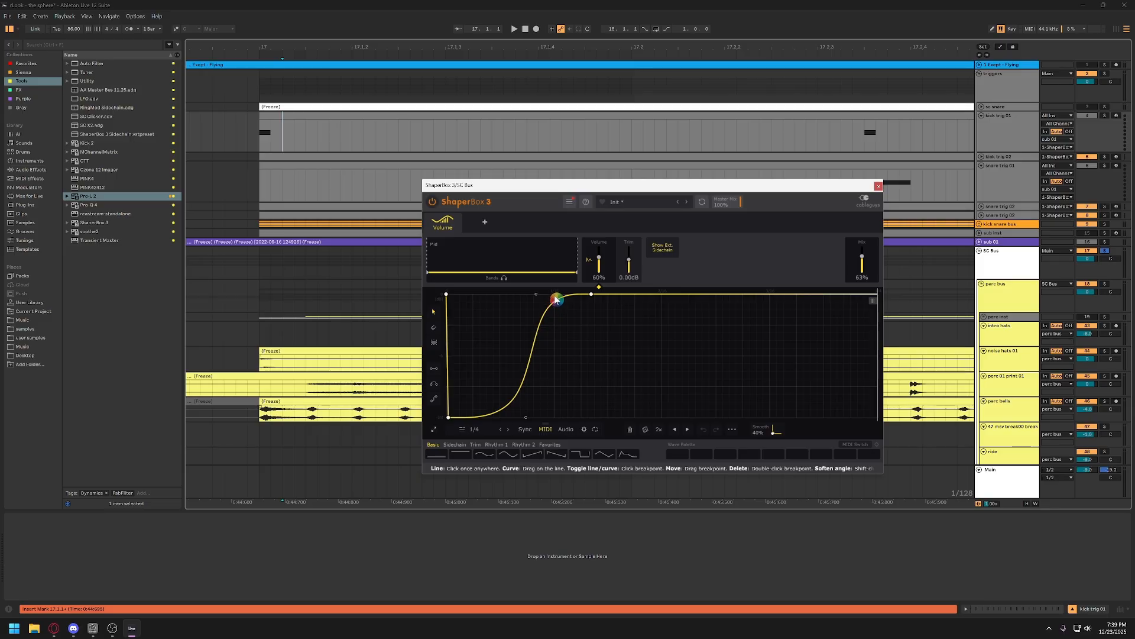
left_click_drag(592, 294, 582, 294)
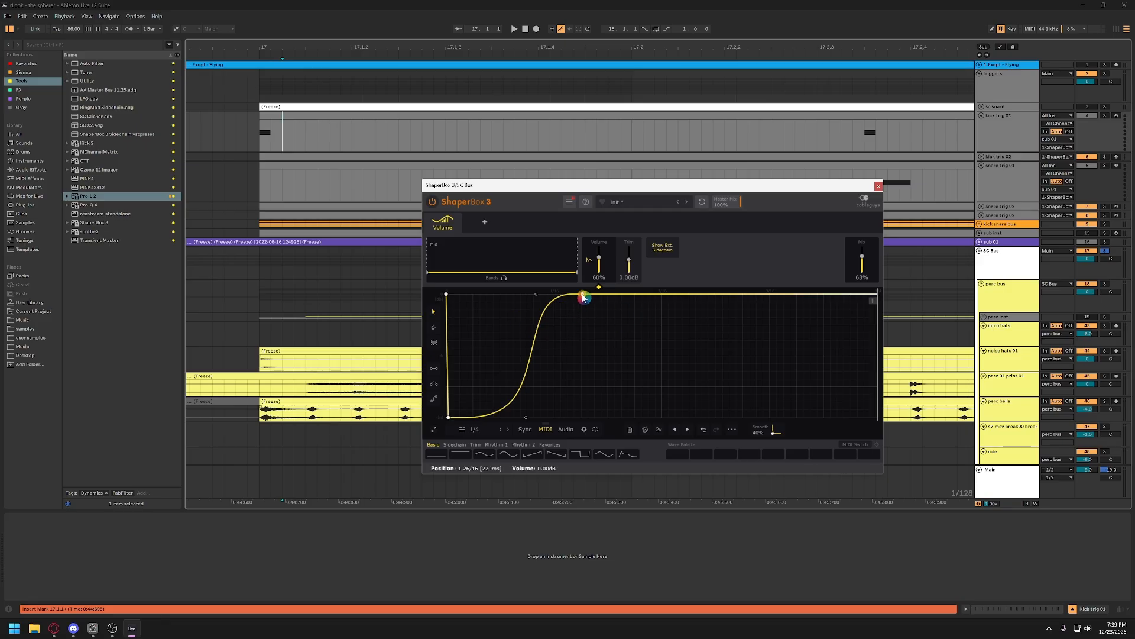
mouse_move(583, 298)
left_mouse_down()
mouse_move(537, 310)
mouse_move(532, 300)
mouse_move(790, 297)
mouse_move(526, 294)
mouse_move(628, 294)
mouse_move(596, 294)
left_mouse_up()
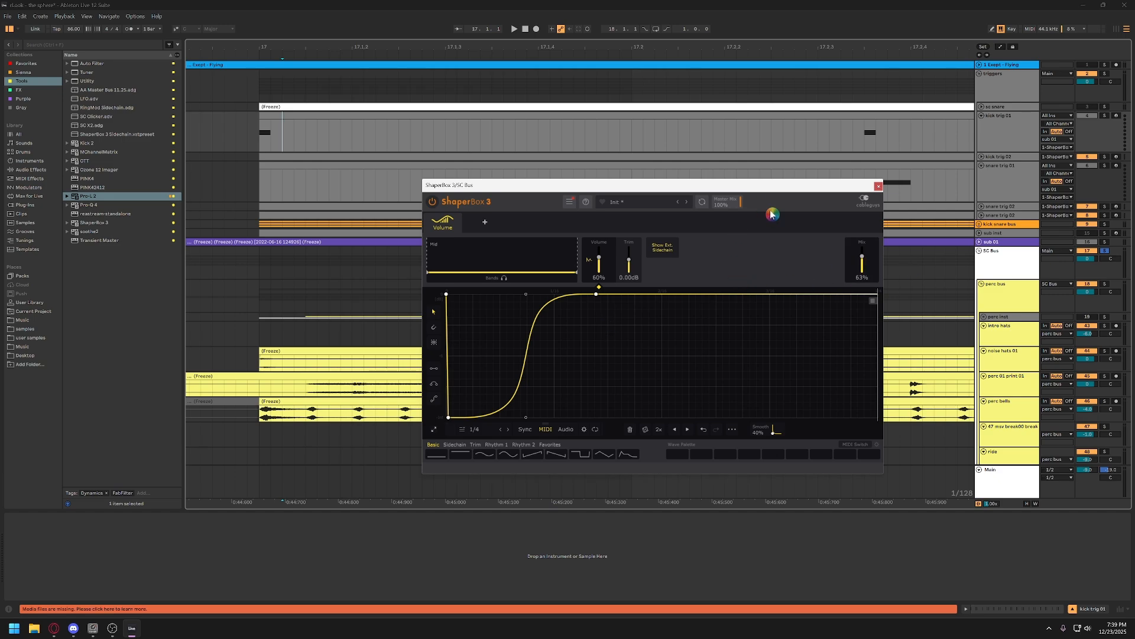
left_click(879, 187)
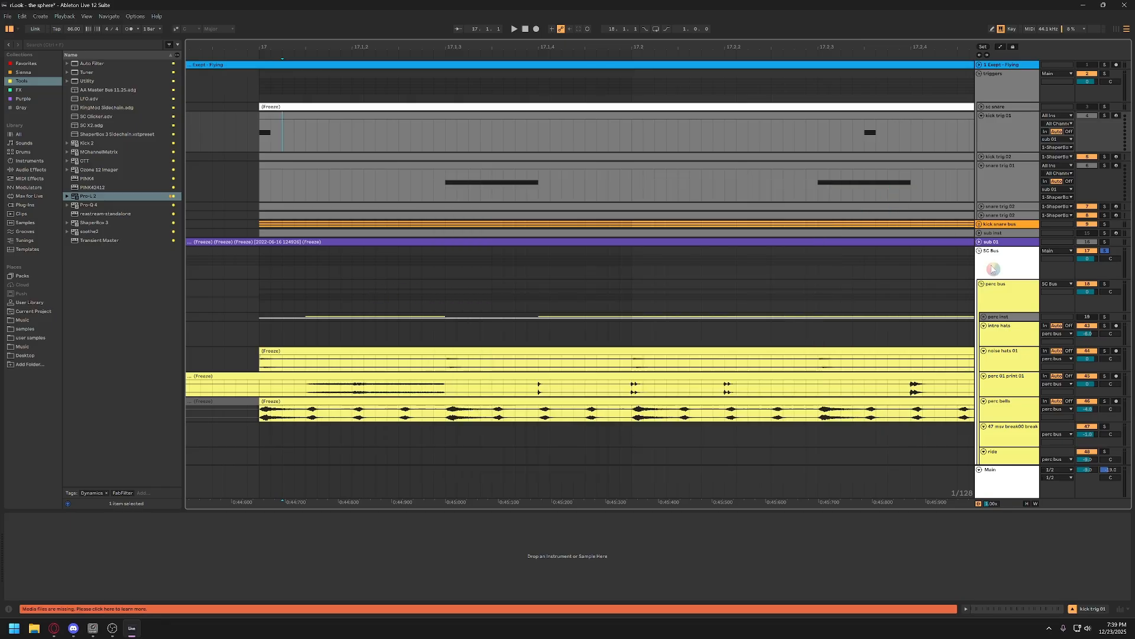
Fold the kick trig 01 and snare trig 01 tracks and unfold sc snare to examine its short audio hits from bar 17
left_click(982, 115)
left_click(982, 133)
left_click(990, 108)
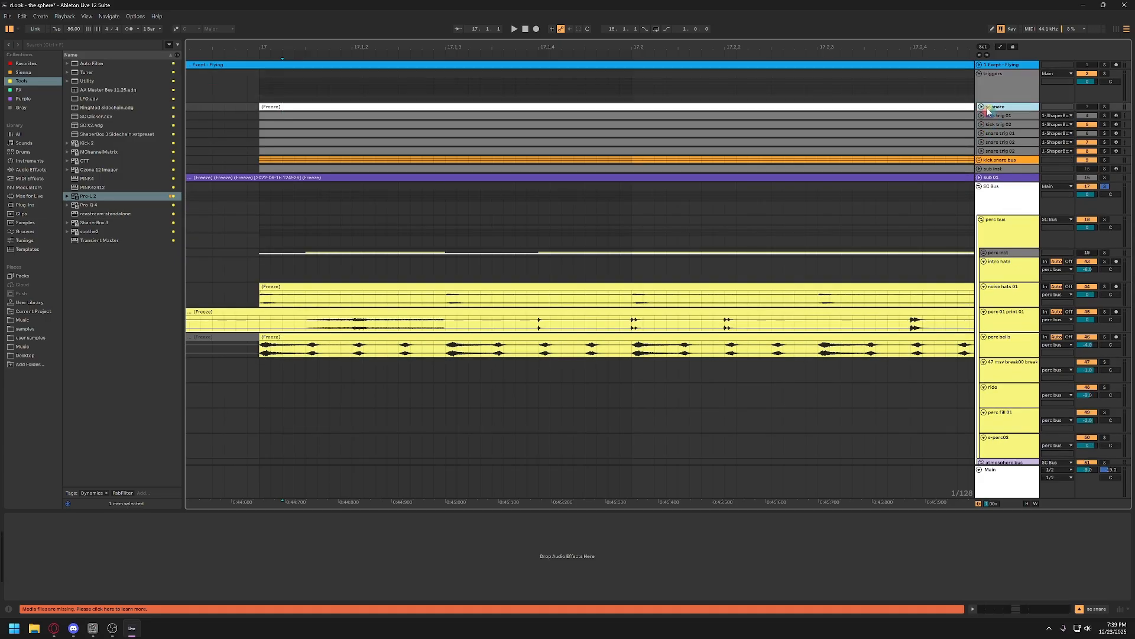
left_click(982, 107)
left_click(773, 108)
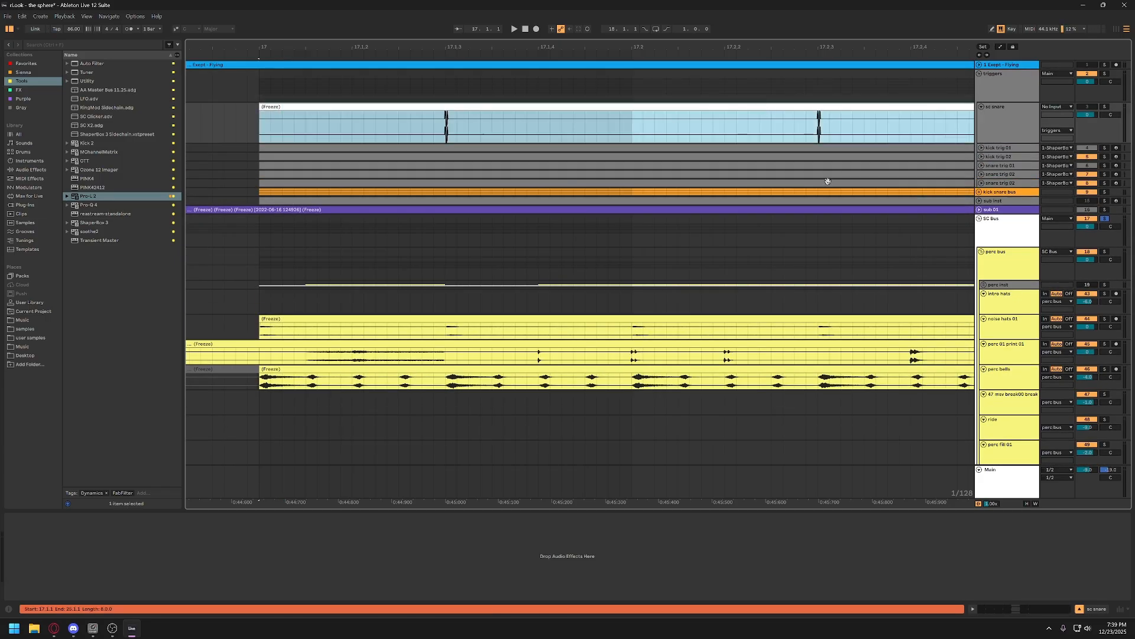
left_click_drag(448, 48, 430, 142)
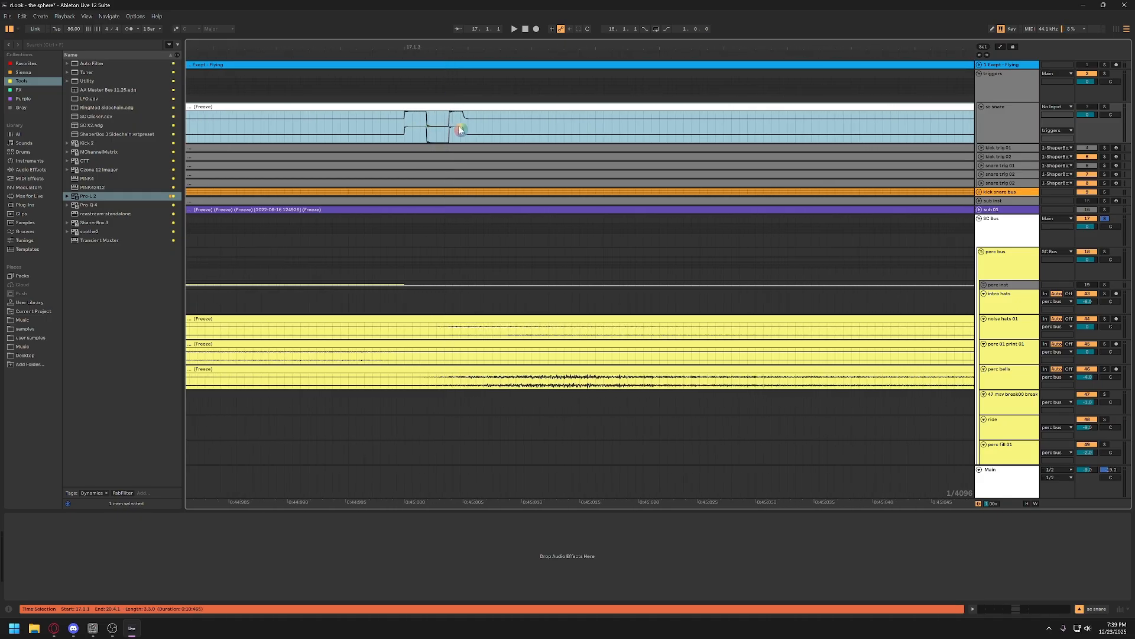
left_click_drag(453, 56, 453, 11)
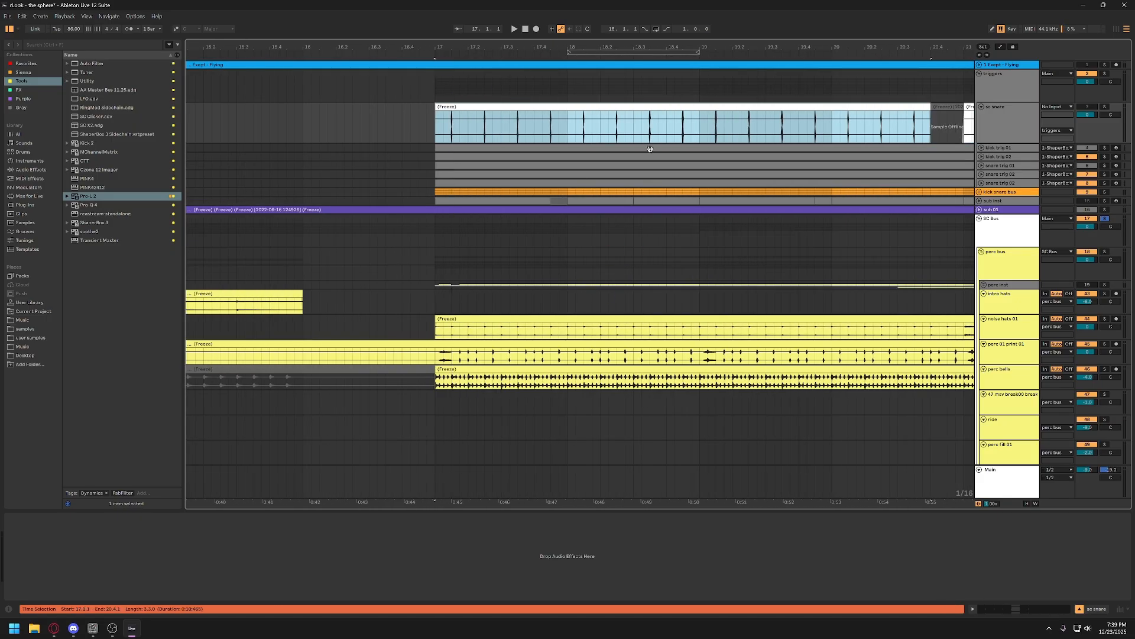
left_click(1008, 131)
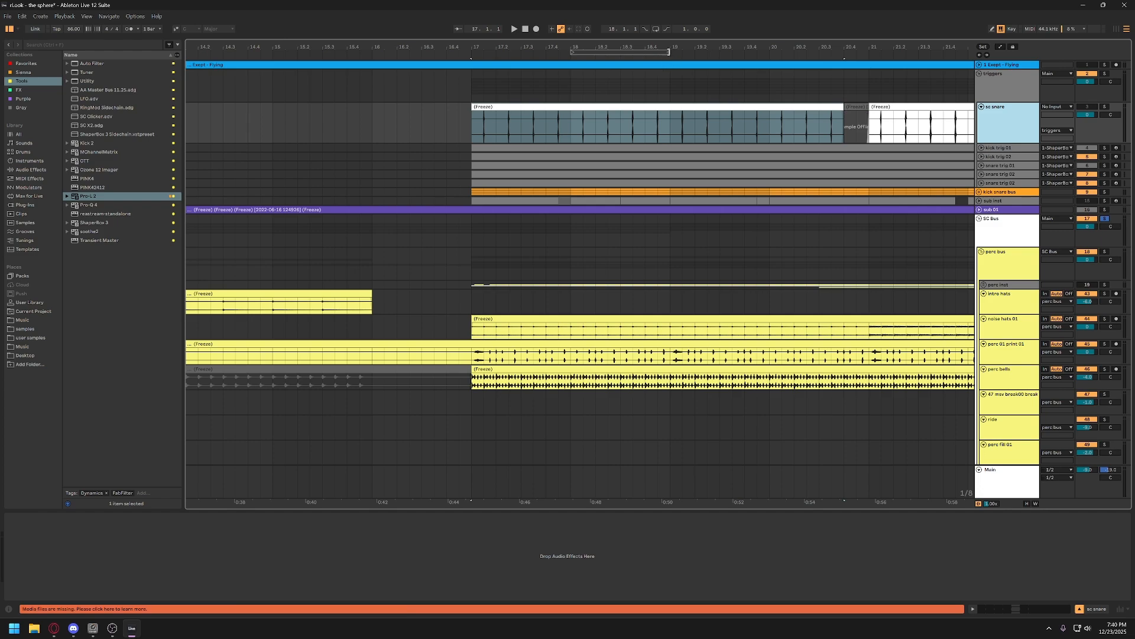
left_click_drag(672, 50, 492, 50)
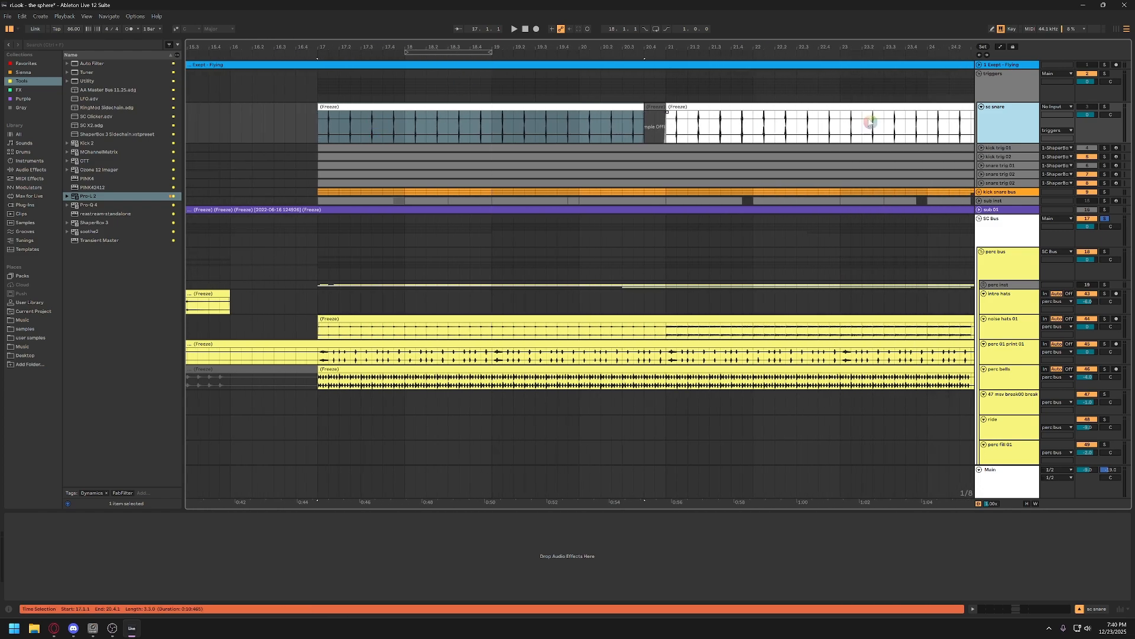
Add the SC X3.adg rack to the SC Bus, set its first Compressor's sidechain source to sc snare, and audition the ducking
left_click(1007, 229)
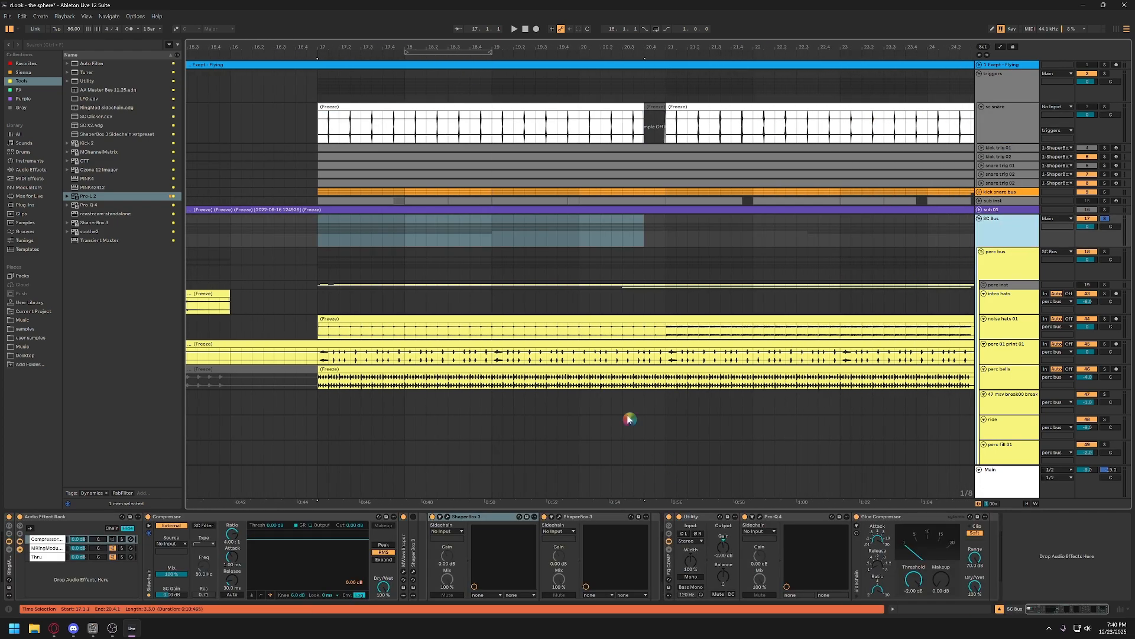
left_click(91, 126)
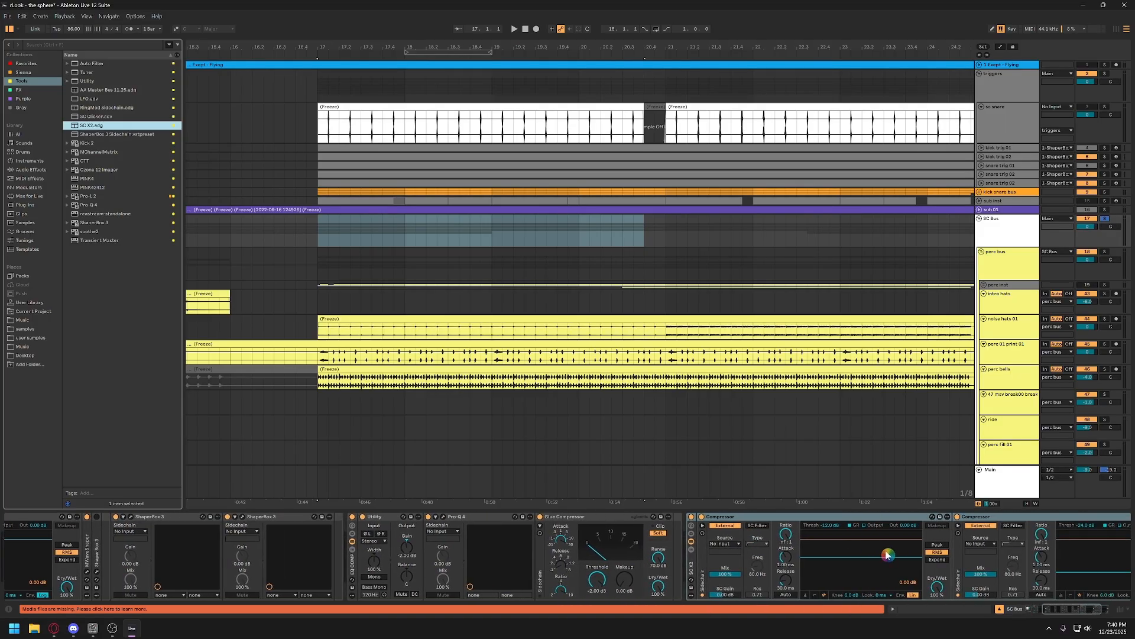
left_click(693, 544)
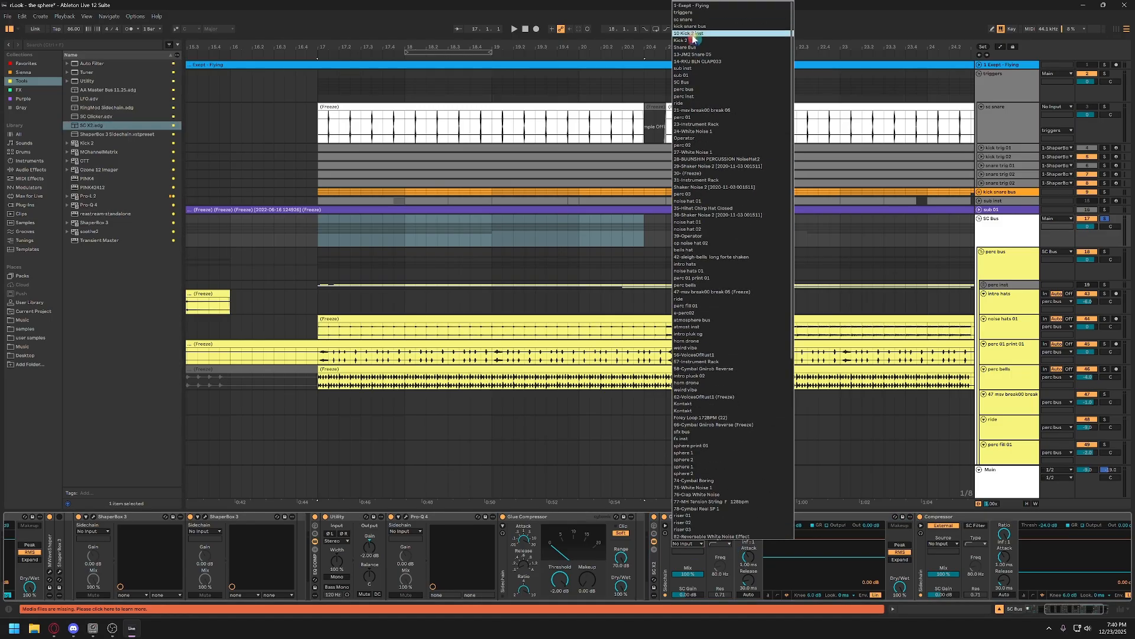
left_click(693, 26)
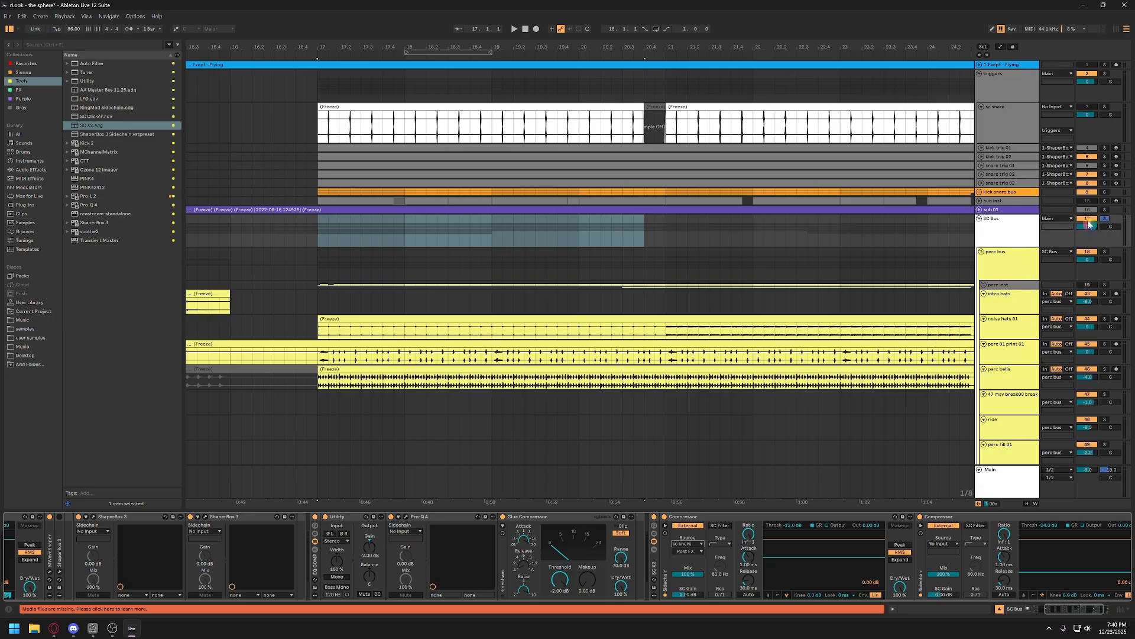
key("space")
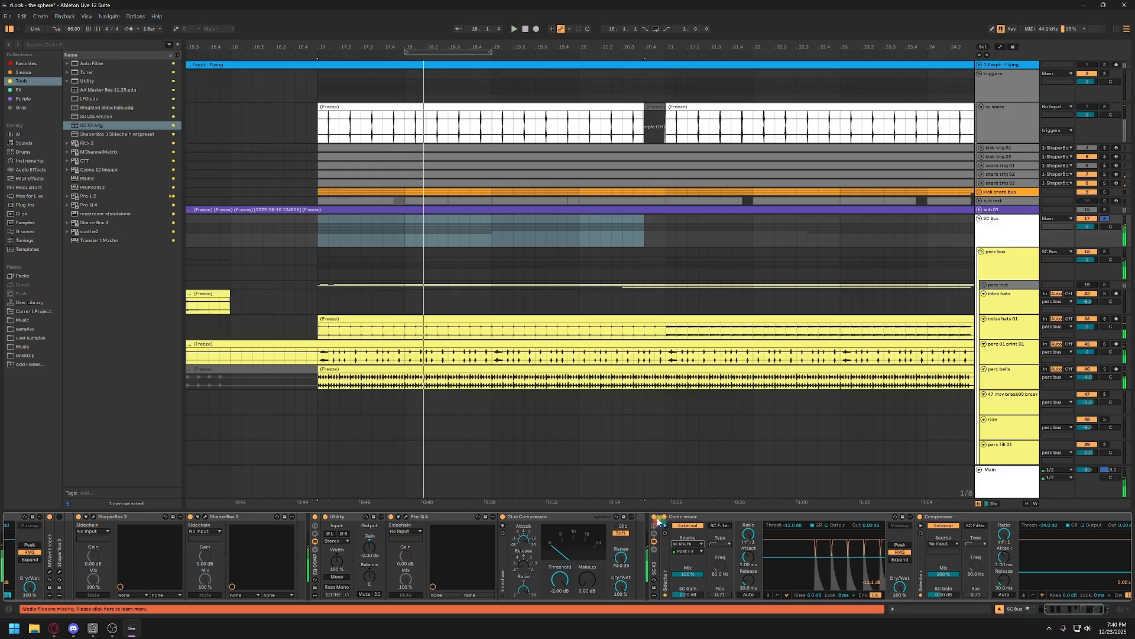
Delete the SC X3 compressor rack from the SC Bus
left_click(657, 562)
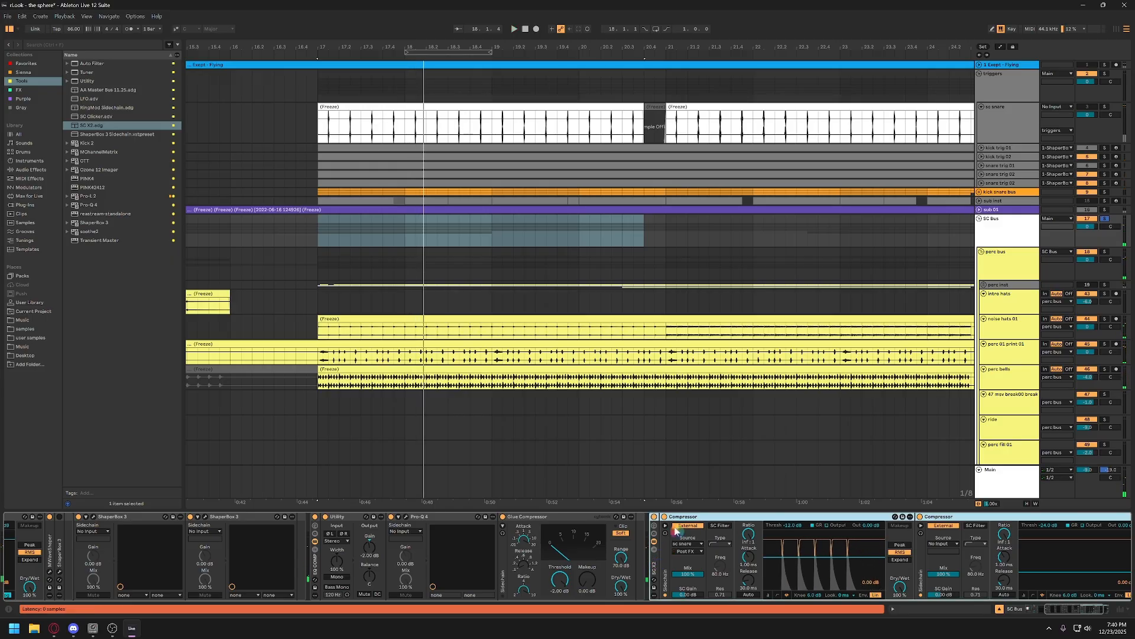
key("Delete")
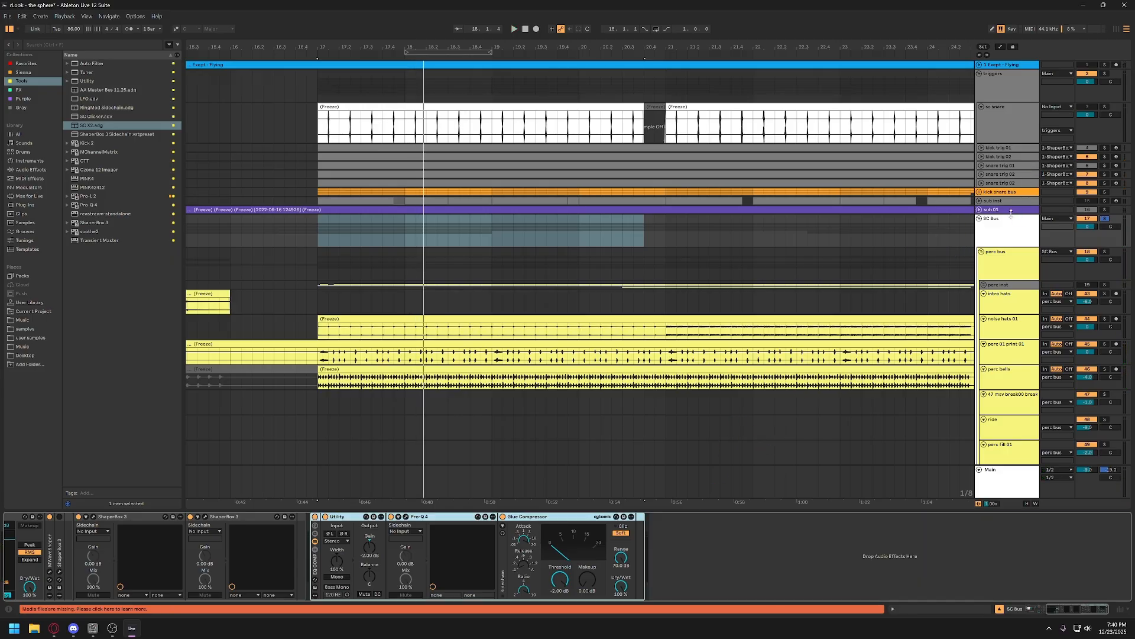
Fold the sc snare track and collapse the triggers group
left_click(998, 115)
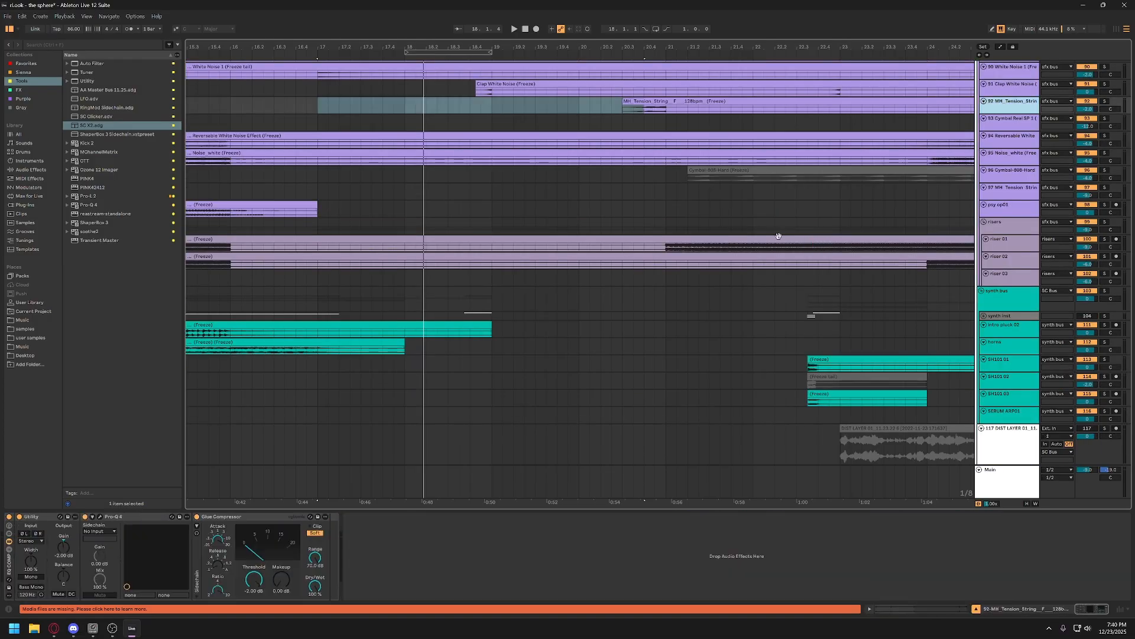
scroll(795, 256, "up", 3)
scroll(816, 251, "up", 10)
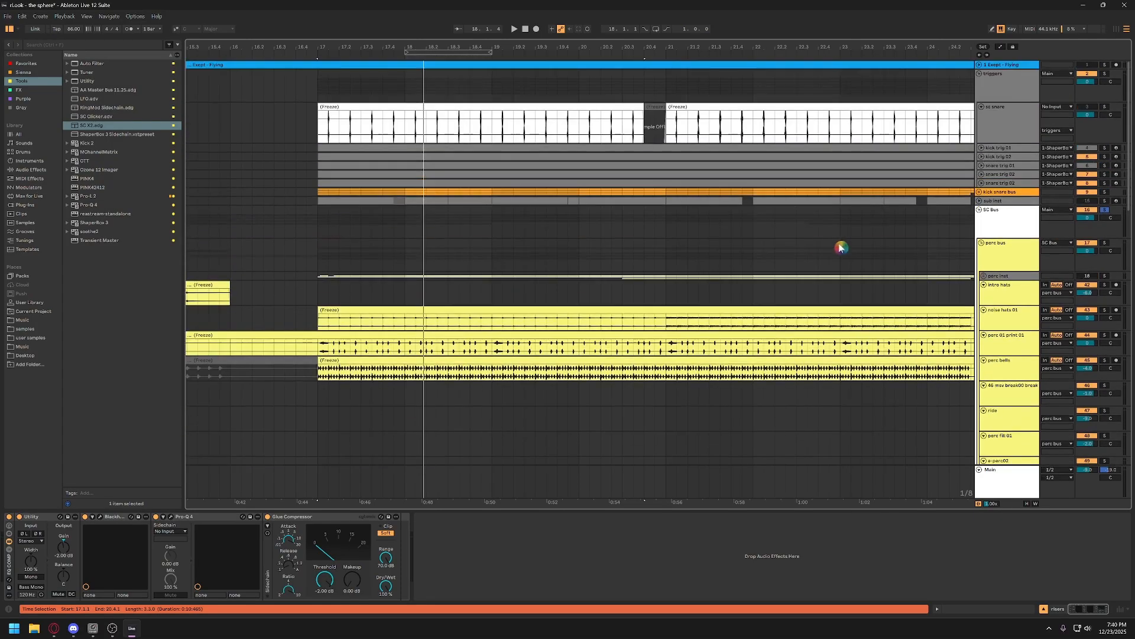
left_click(1012, 115)
left_click(982, 107)
left_click(986, 79)
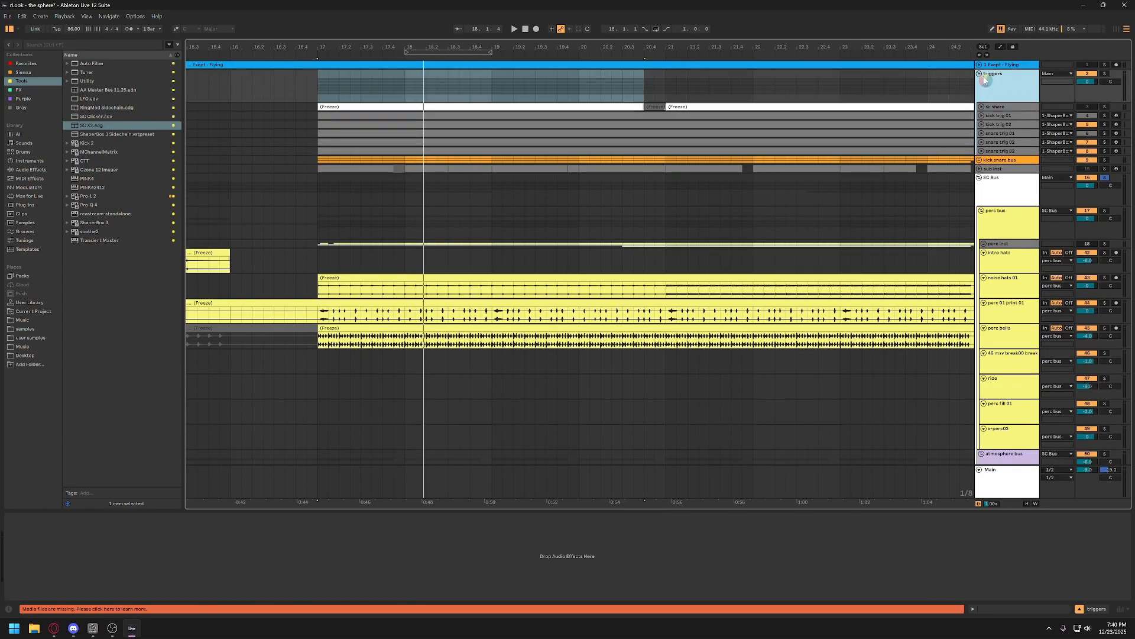
left_click(980, 73)
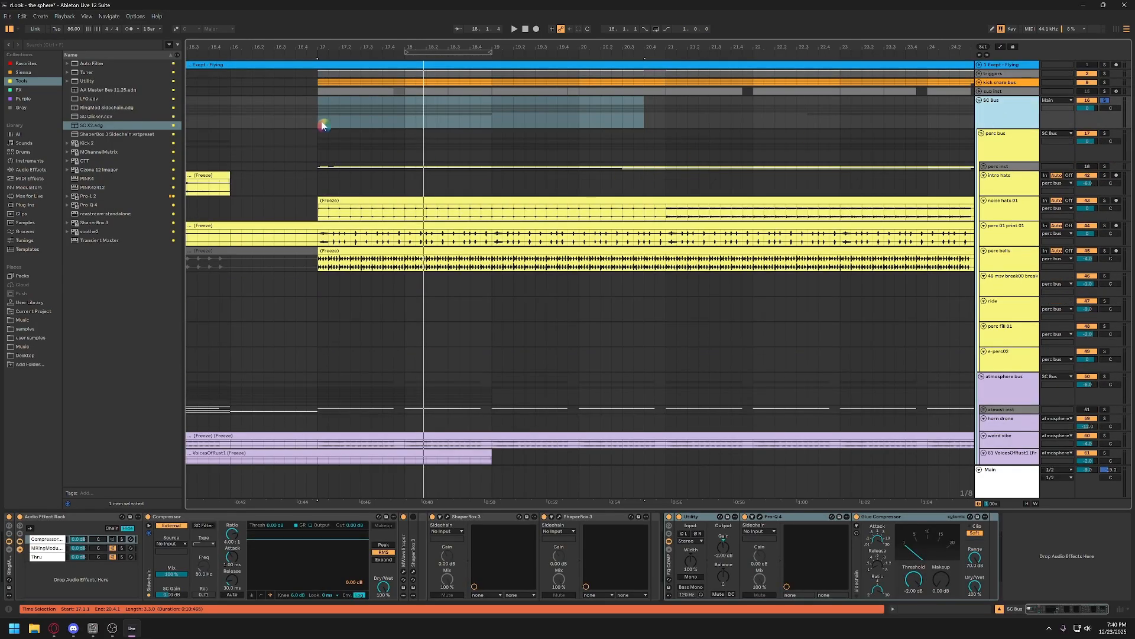
Play the soloed SC Bus from bar 17 and survey the percussion, atmosphere and sfx tracks grouped inside it
left_click(318, 123)
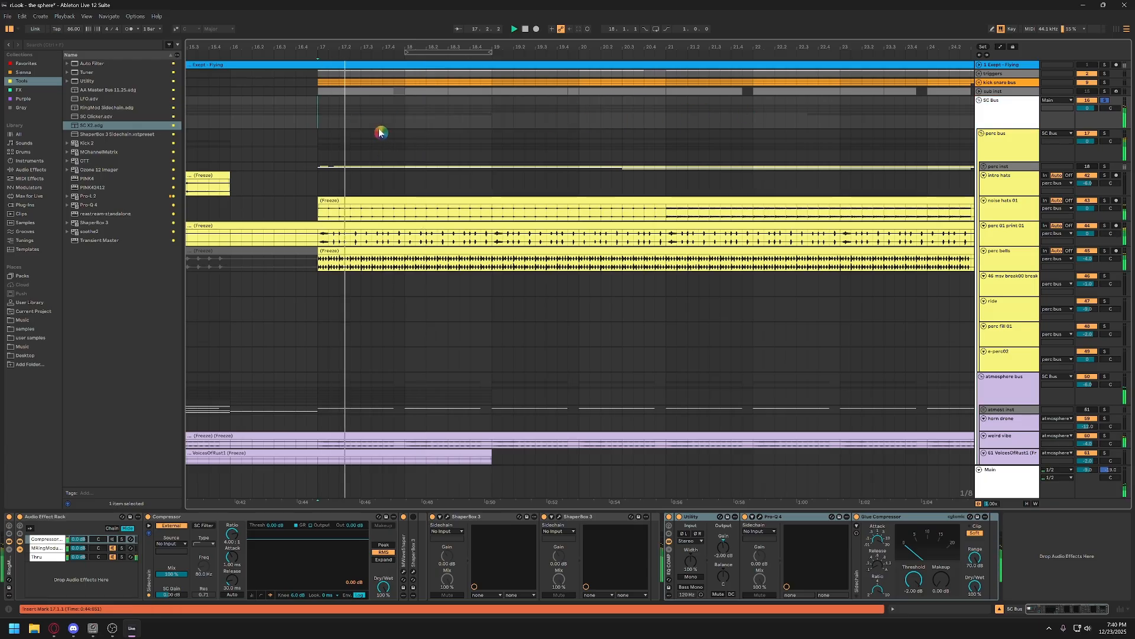
scroll(425, 249, "down", 10)
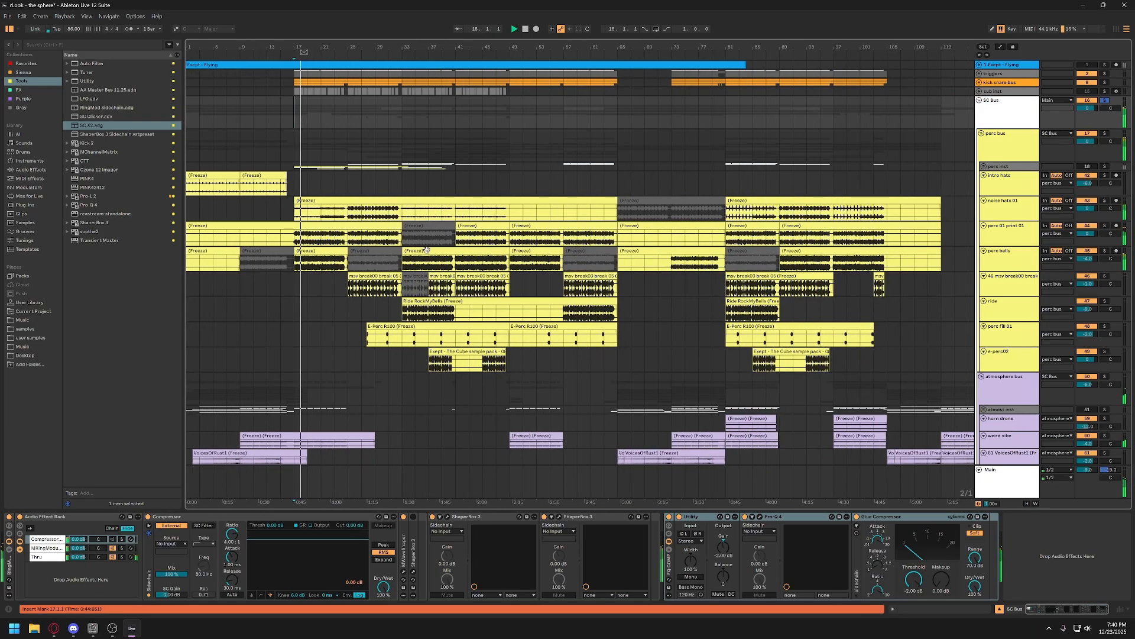
scroll(426, 249, "down", 10)
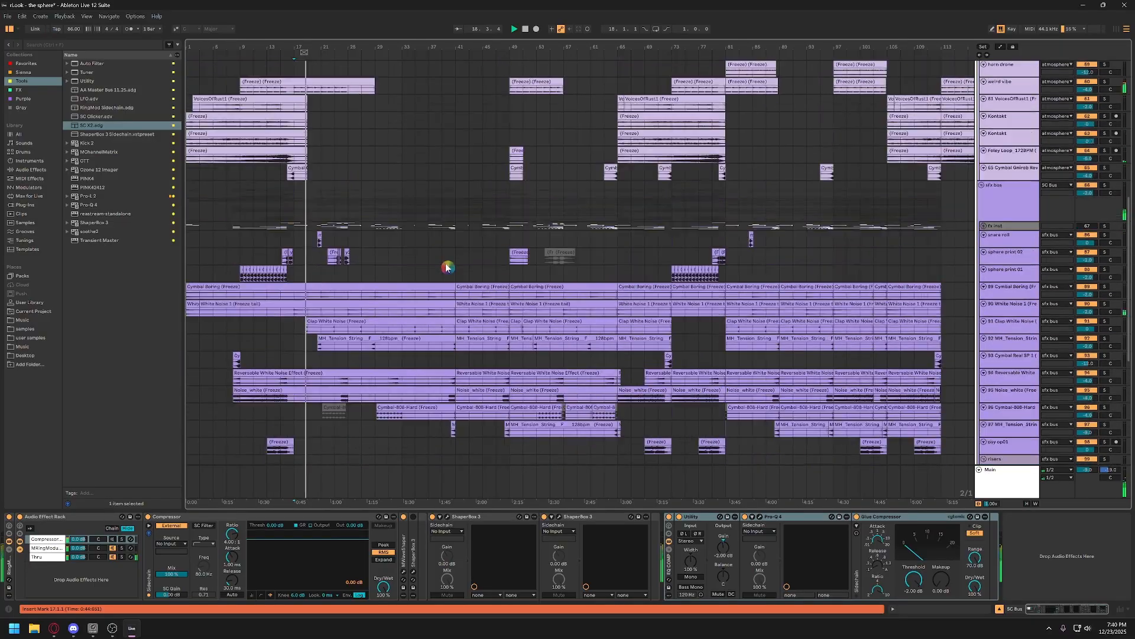
scroll(447, 267, "up", 10)
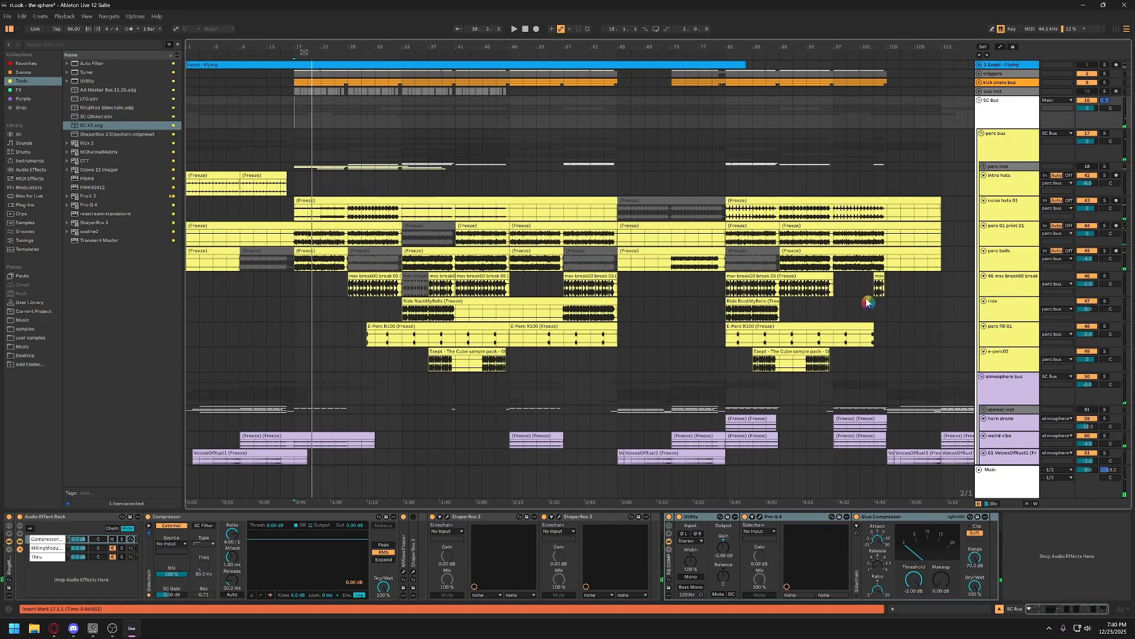
Solo the horn drone track for playback from bar 17, clear the solo, and look over the sfx and synth buses
left_click(1001, 427)
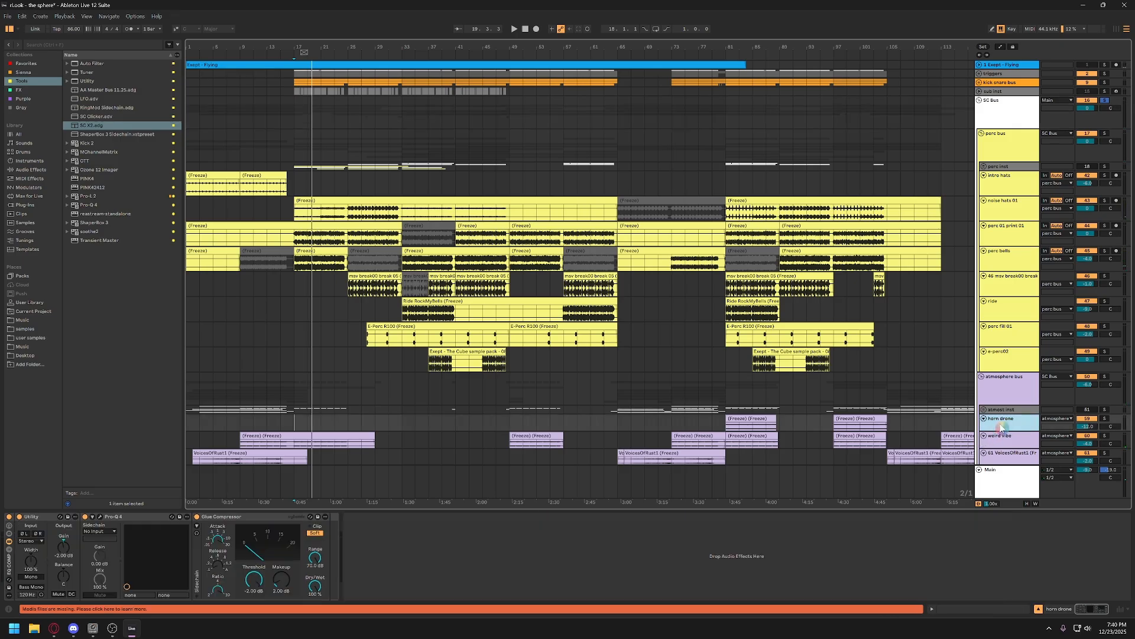
left_click(1105, 419)
key("space")
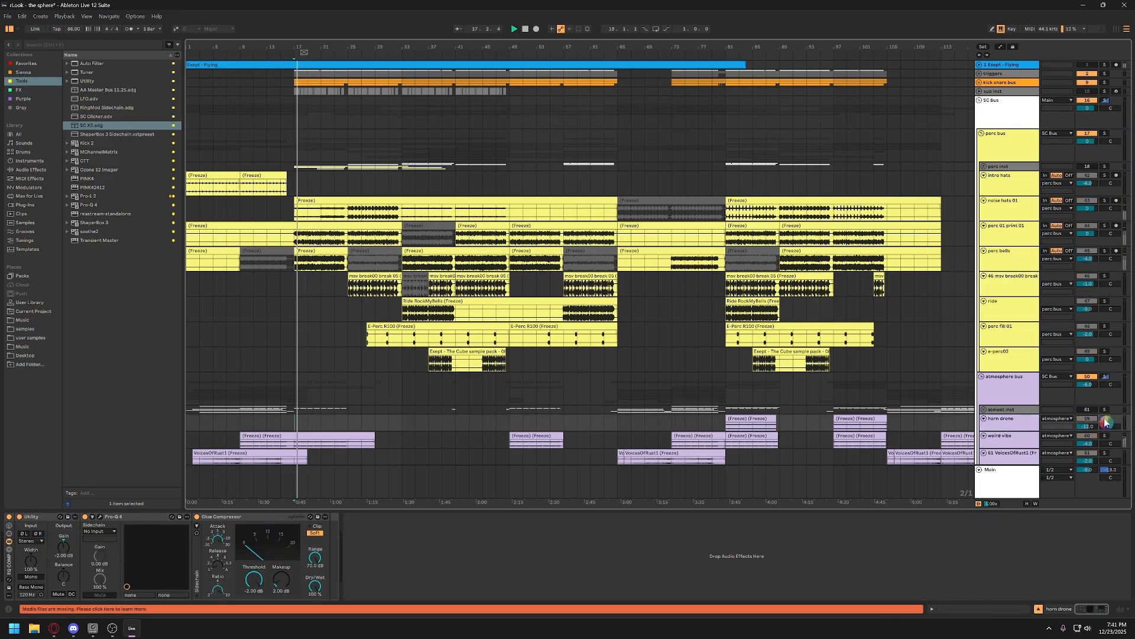
left_click(1104, 420)
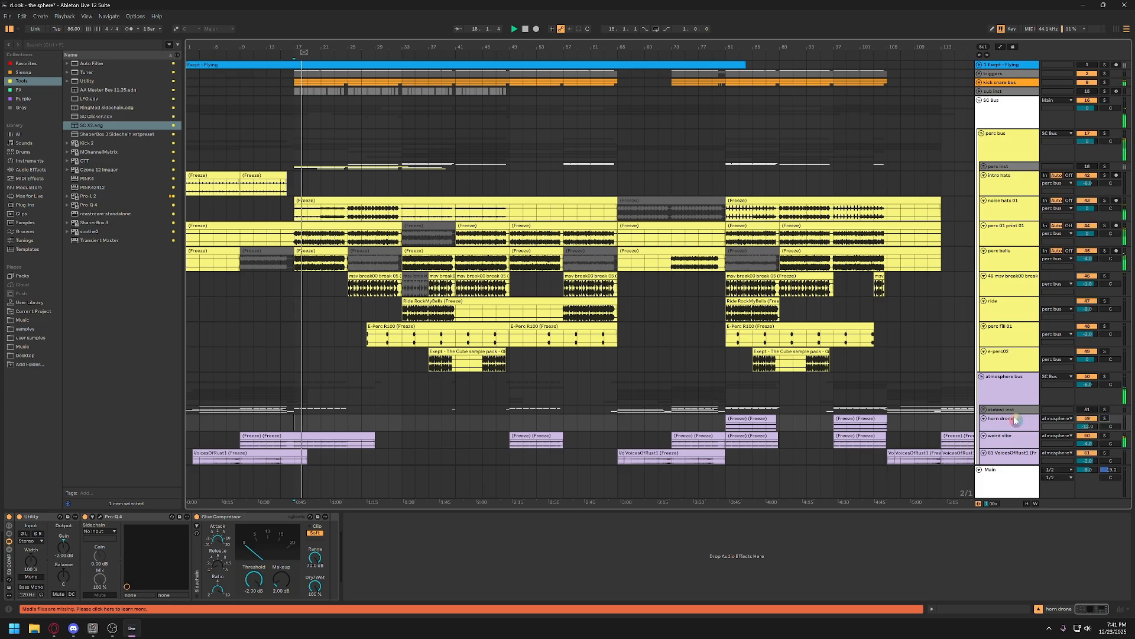
scroll(406, 426, "down", 10)
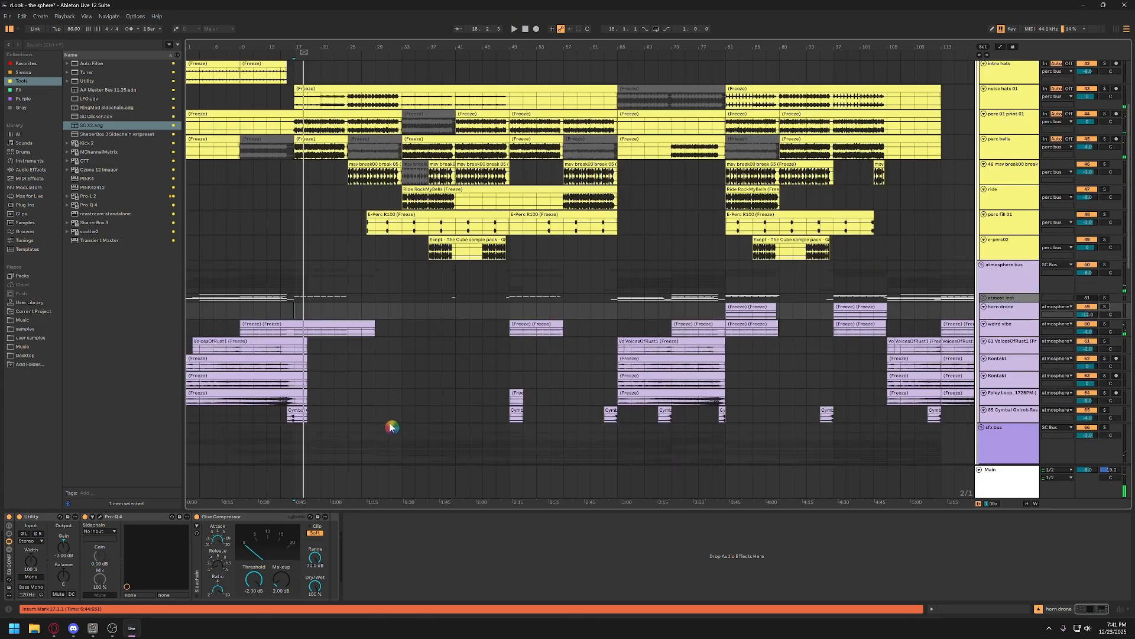
scroll(380, 421, "down", 5)
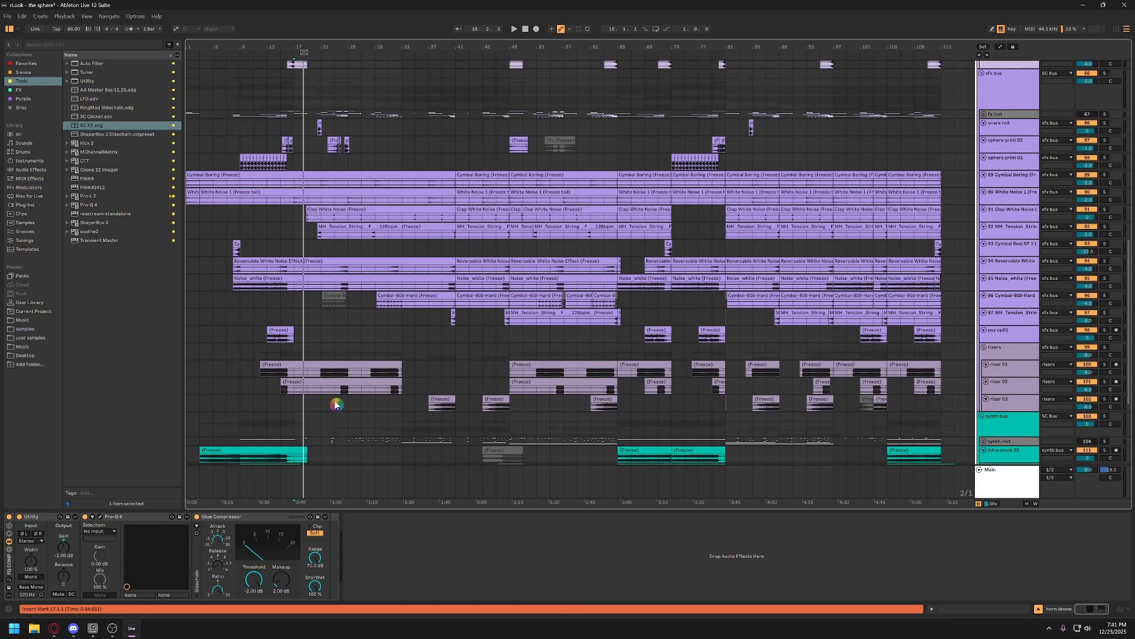
Solo the perc bus group and play it from the noise hats 01 clip at bar 17
scroll(333, 400, "up", 15)
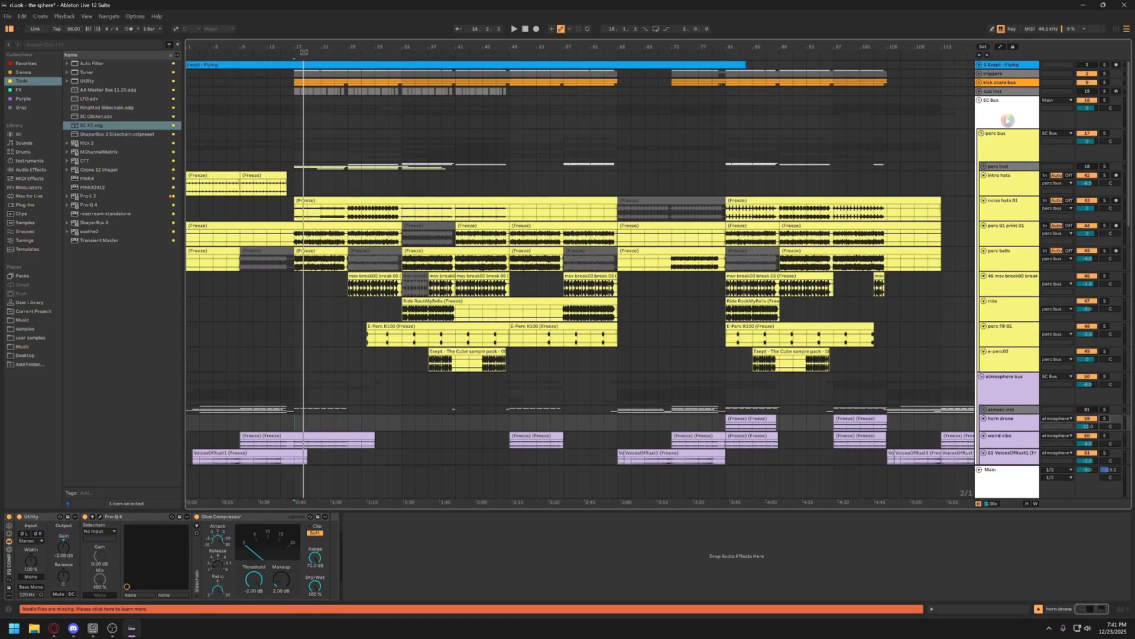
left_click(1009, 120)
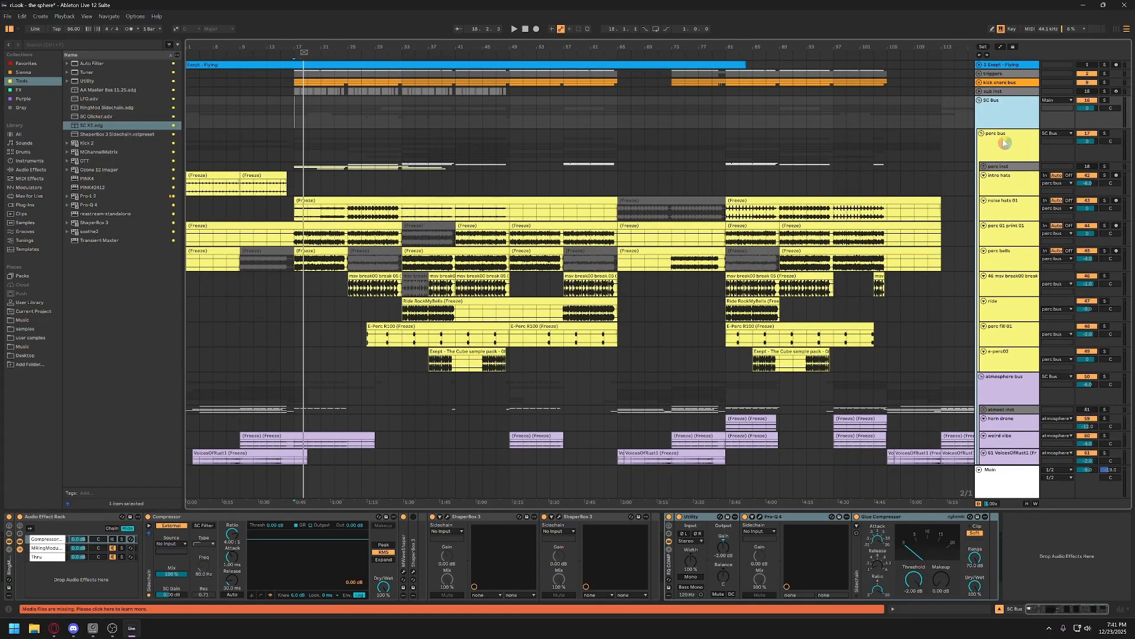
left_click(996, 153)
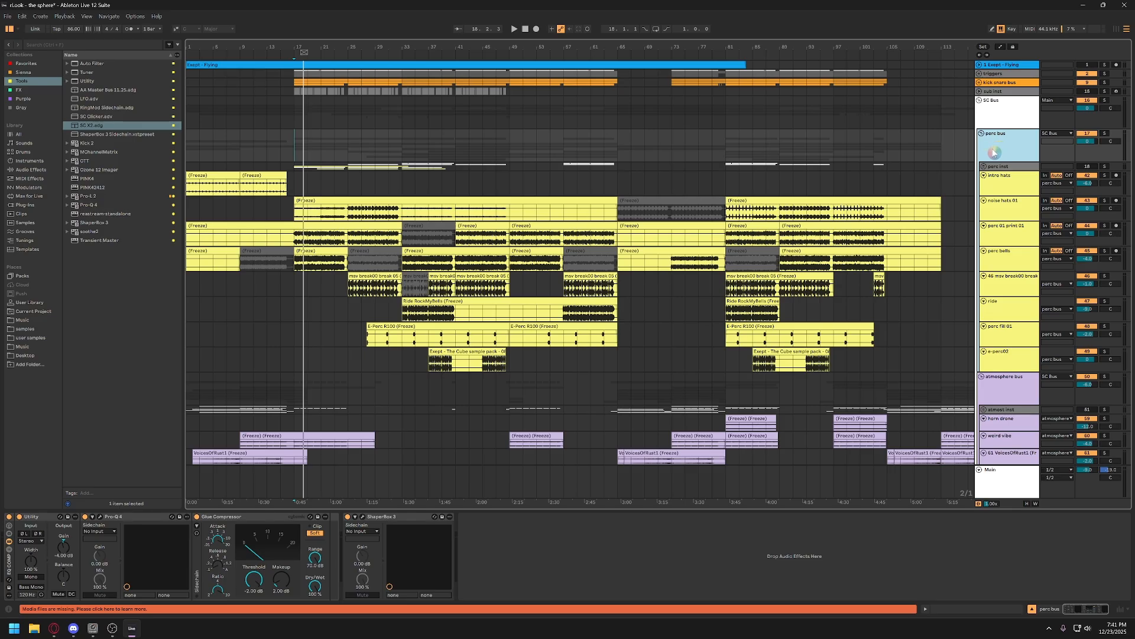
left_click(1104, 134)
left_click(332, 200)
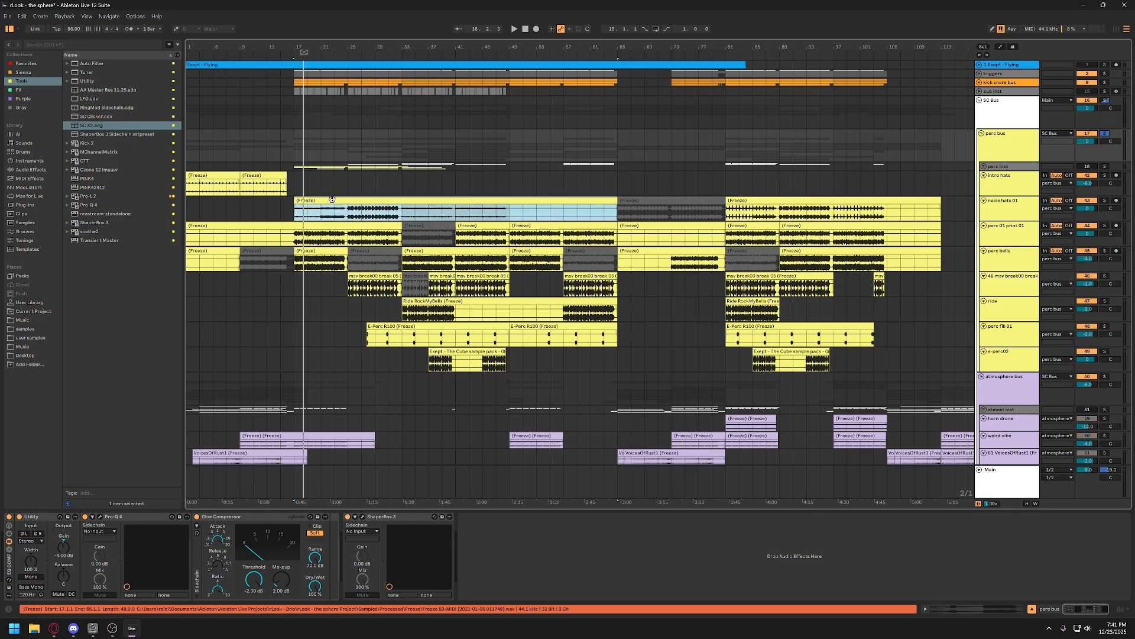
key("space")
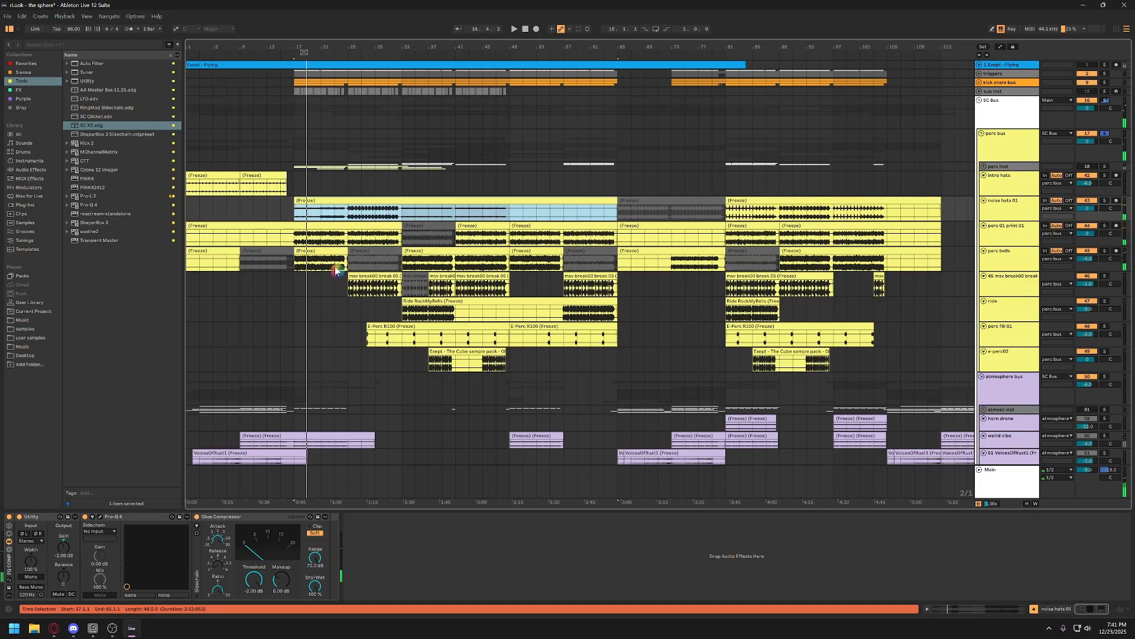
left_click_drag(297, 46, 499, 197)
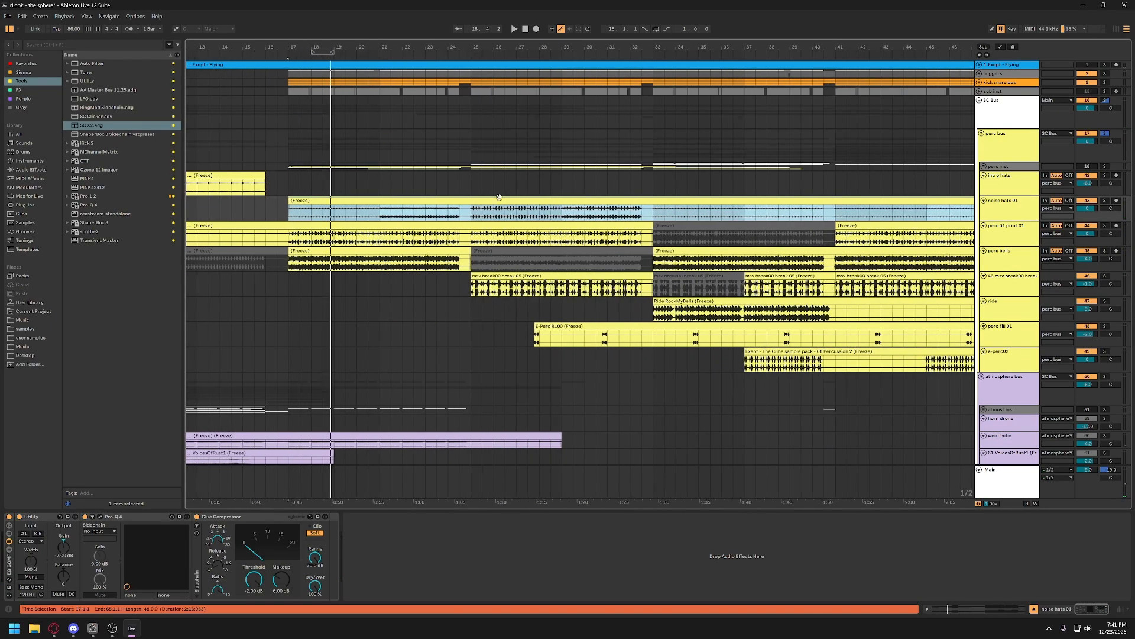
Solo the noise hats 01 track and audition its clip from bar 17
left_click(1103, 202)
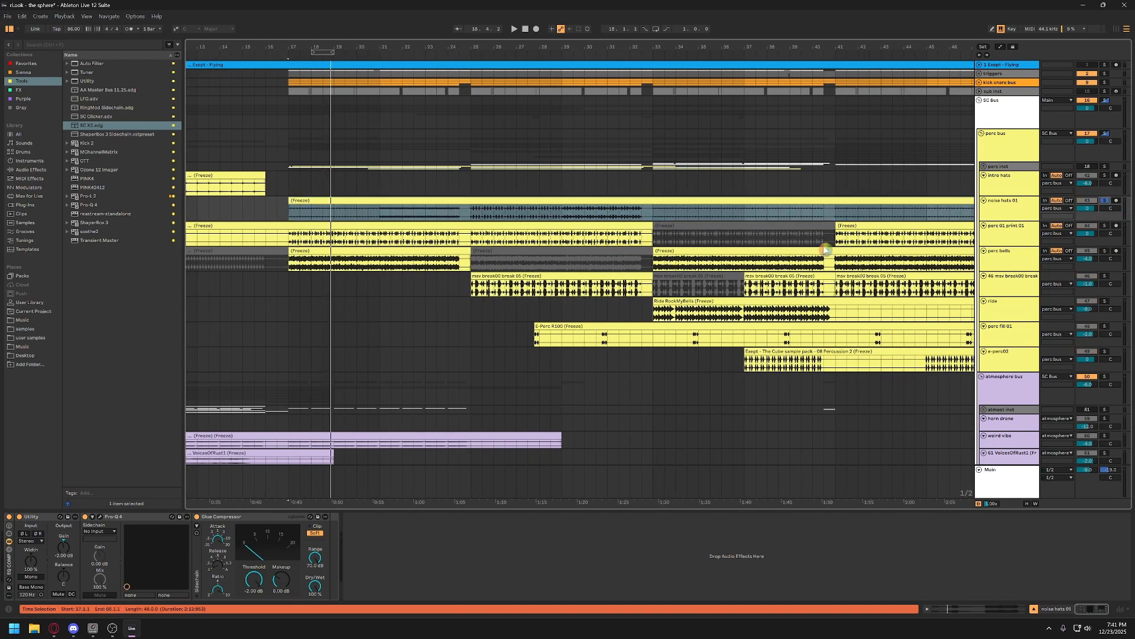
left_click(288, 210)
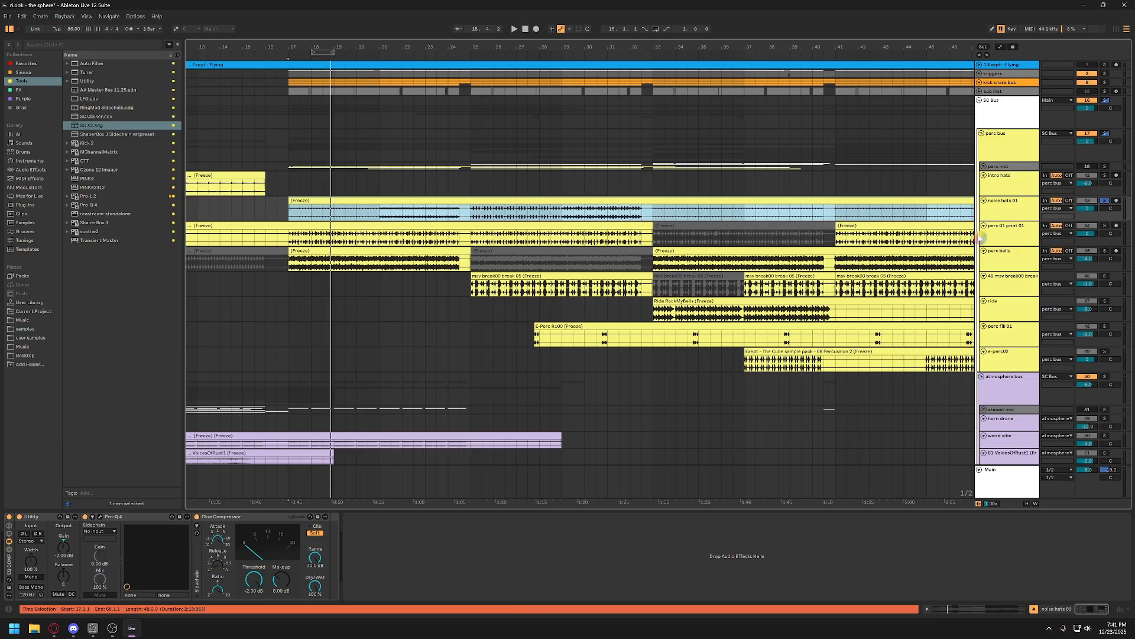
left_click(996, 217)
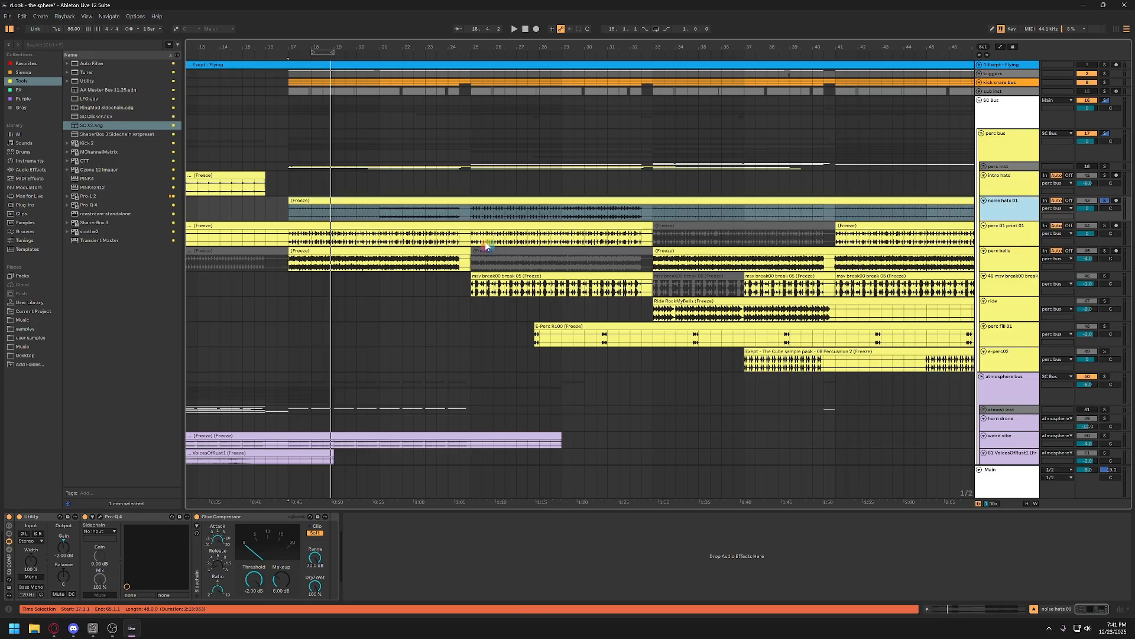
left_click(382, 216)
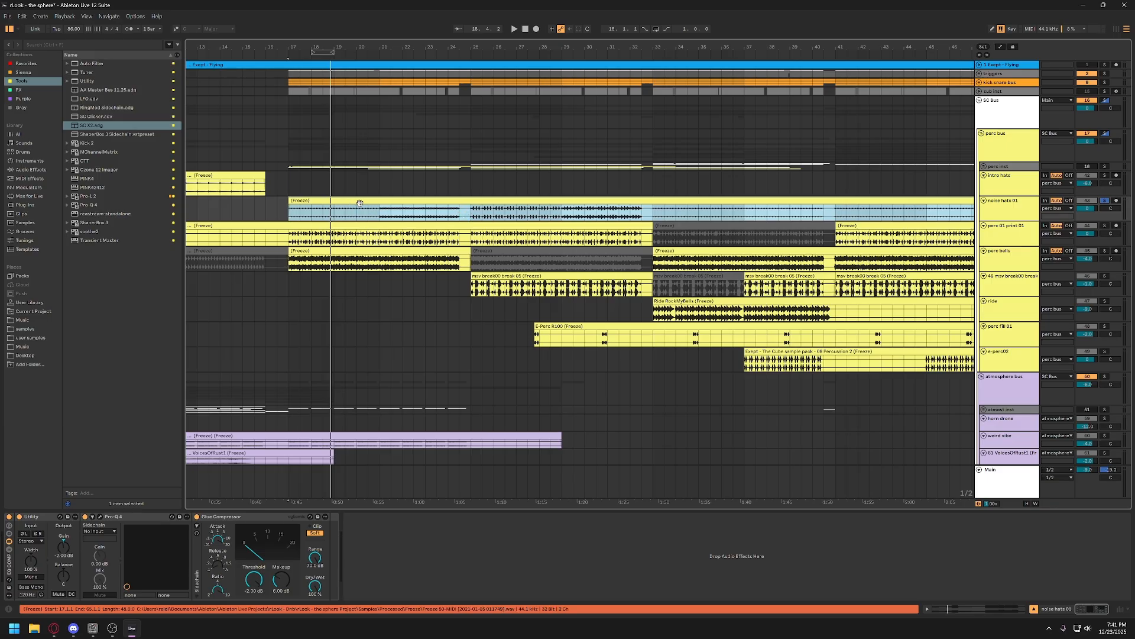
key("space")
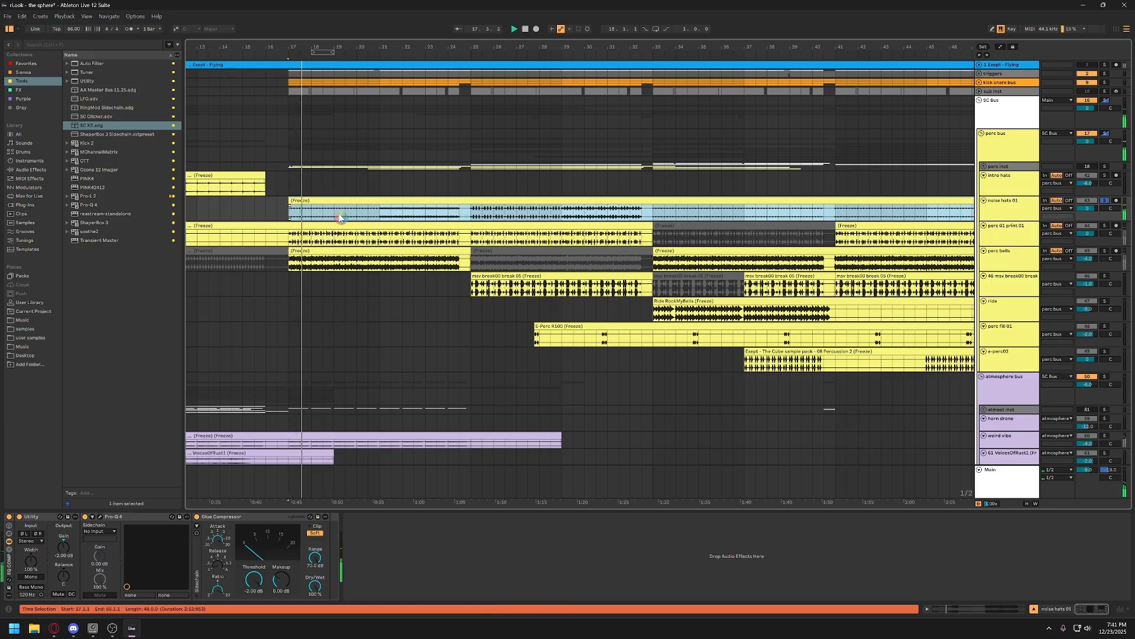
Audition the soloed noise hats 01 pattern from bars 21, 25 and 29
left_click(380, 217)
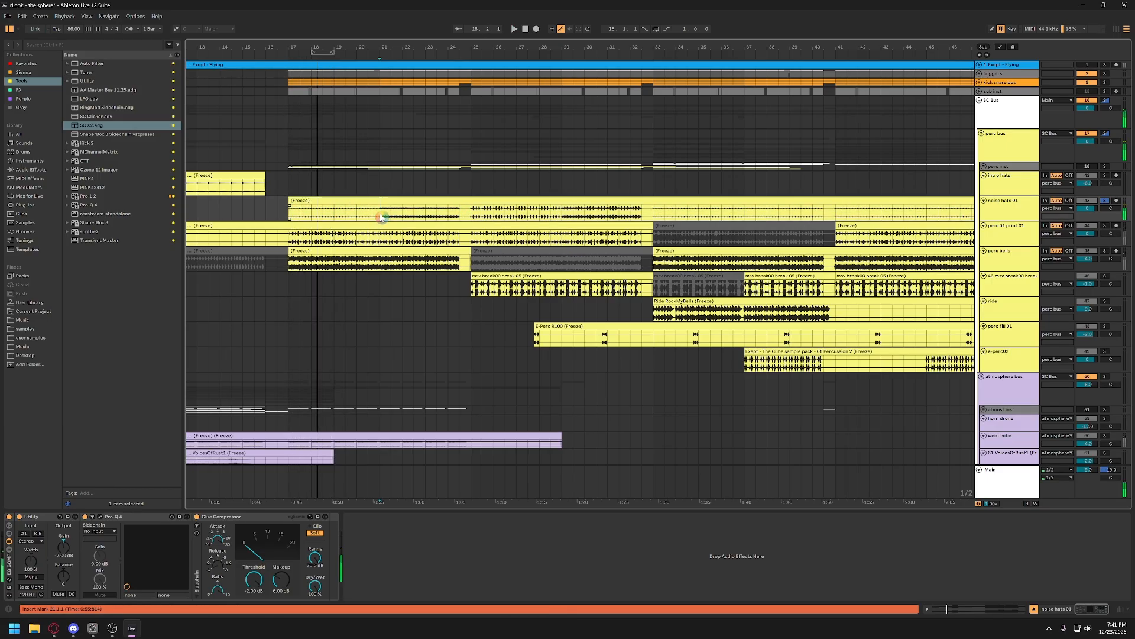
left_click(474, 217)
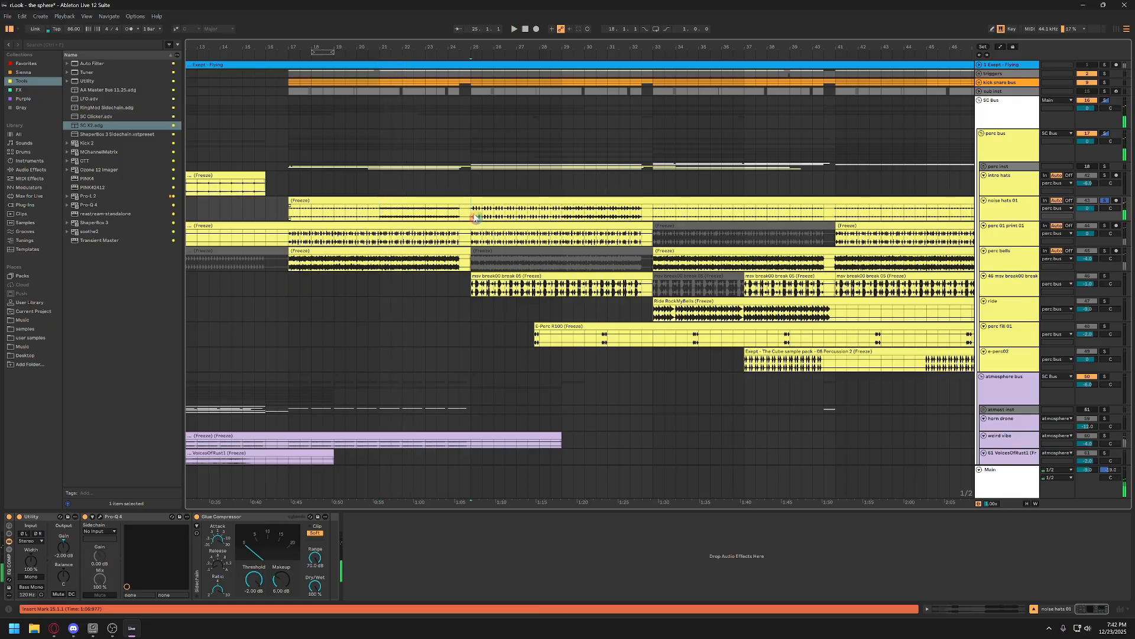
left_click(565, 217)
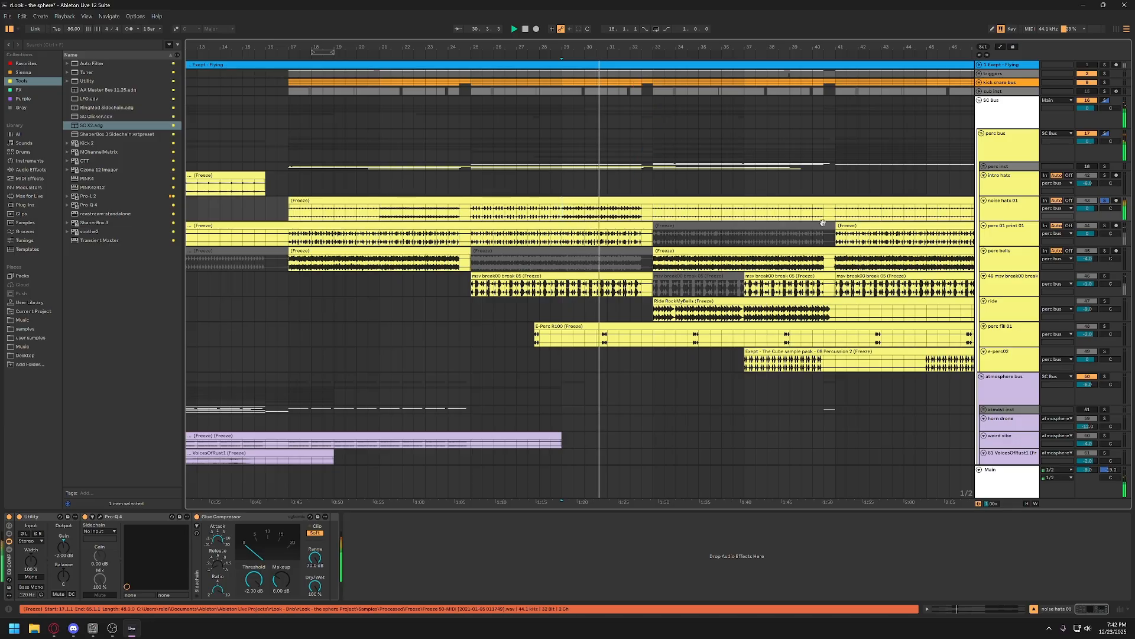
Audition perc 01 print 01 soloed from bar 25 and perc bells soloed from bar 17
left_click(1104, 226)
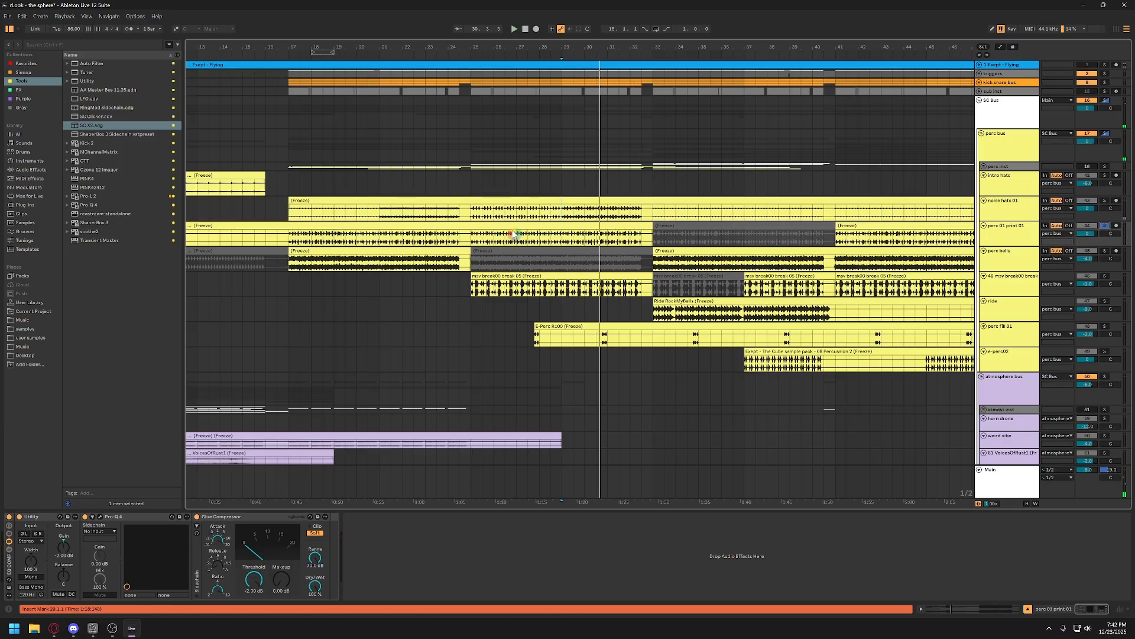
left_click(474, 239)
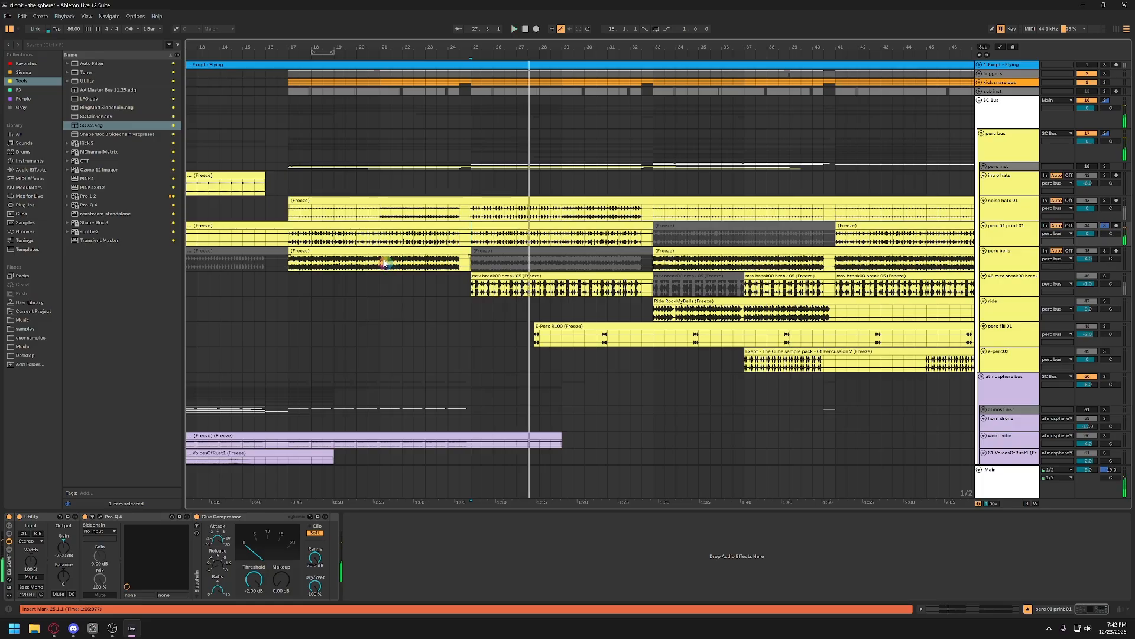
left_click(303, 258)
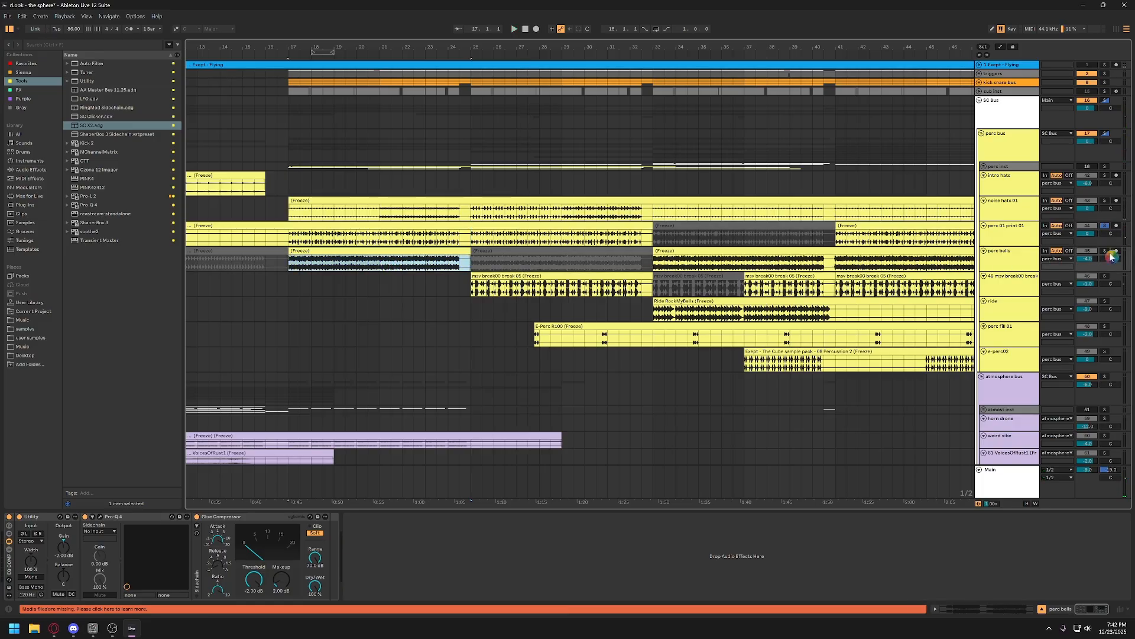
left_click(1105, 252)
key("space")
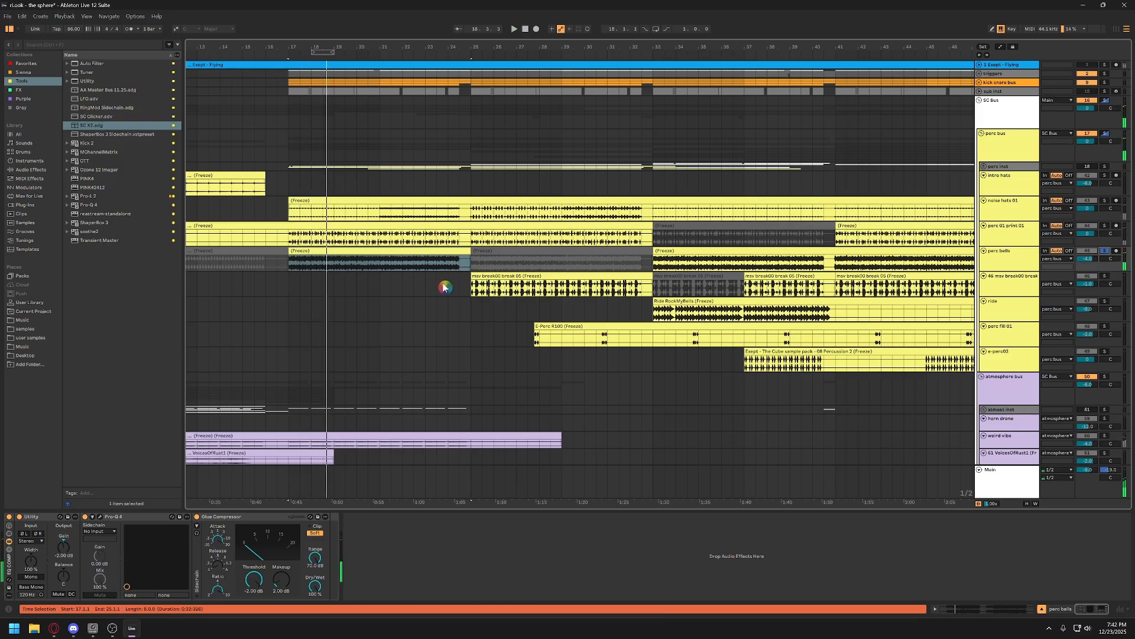
Solo noise hats 01 from bar 25, and play the same section with no track soloed
left_click(475, 243)
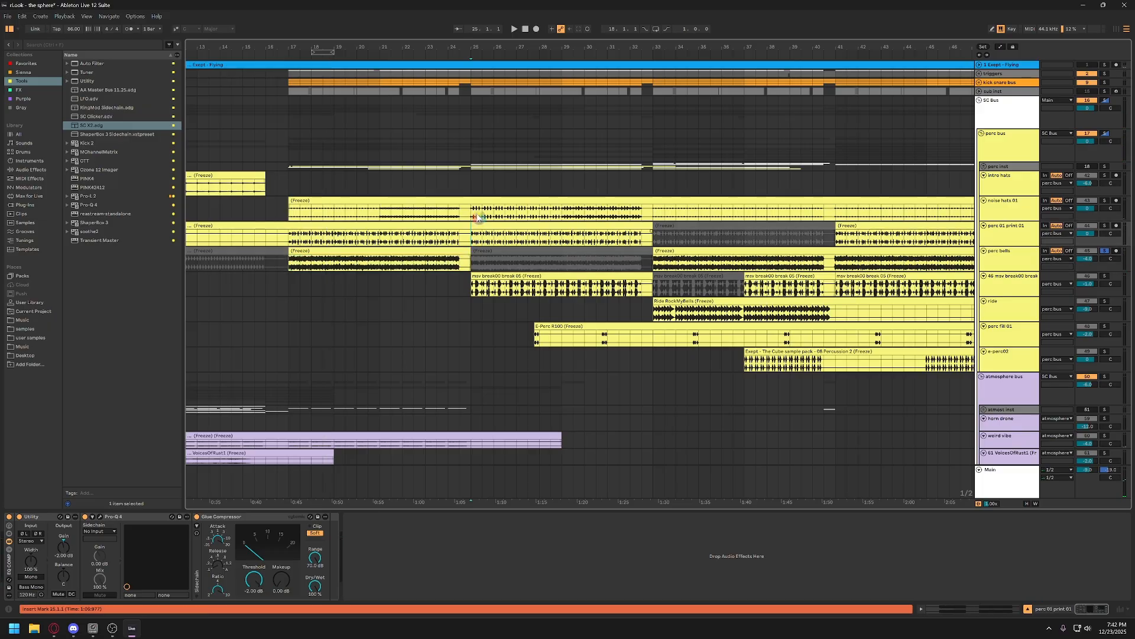
left_click(1105, 202)
key("space")
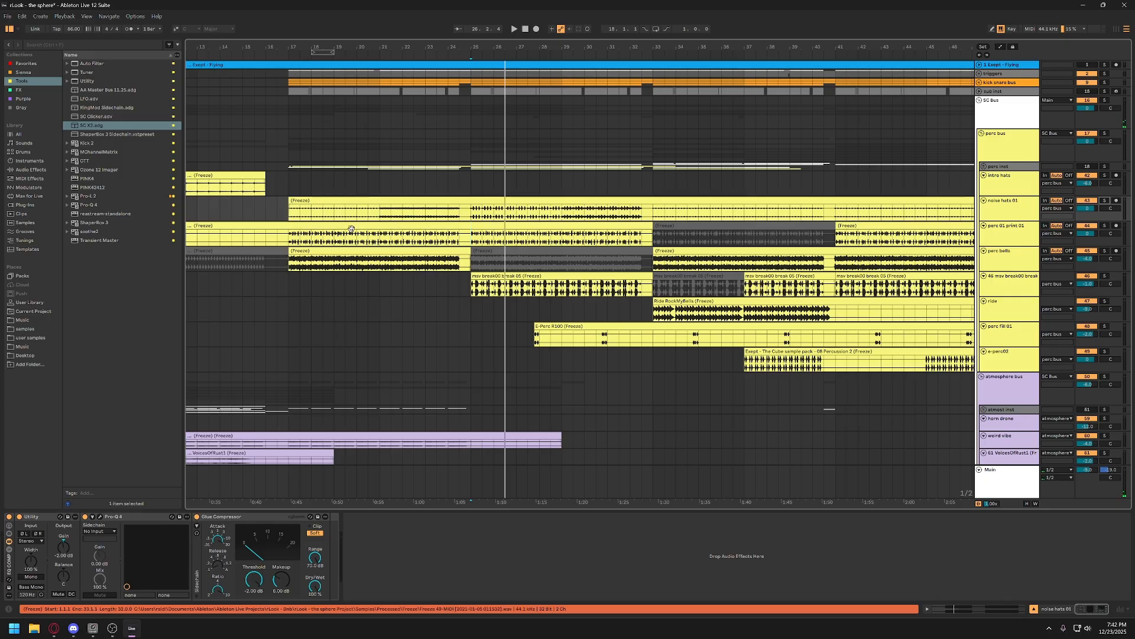
key("space")
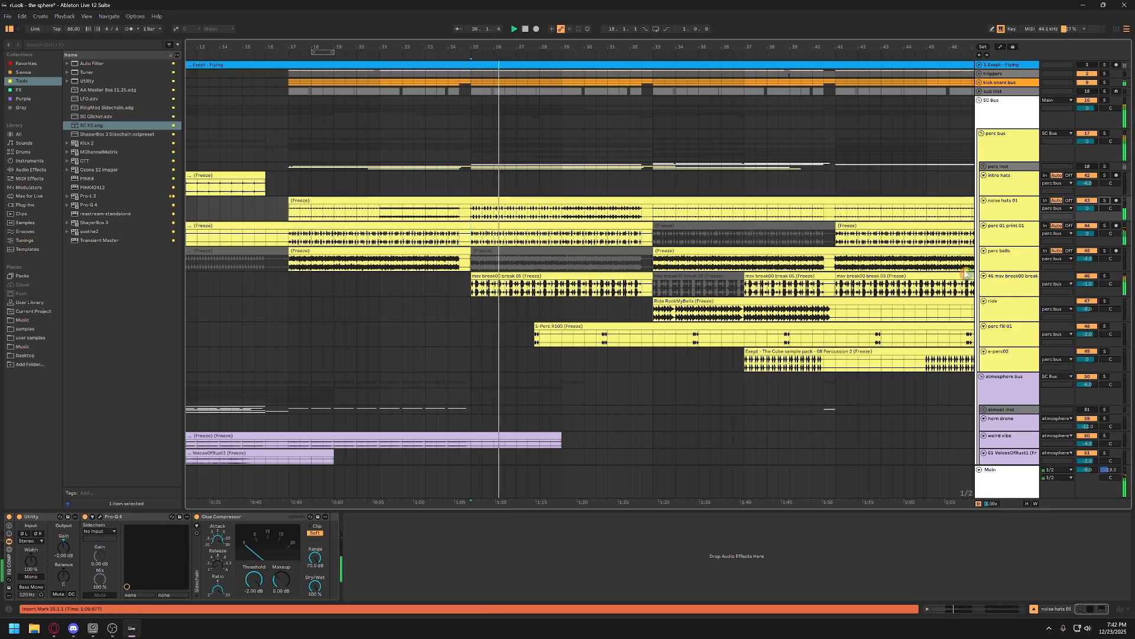
Select the mov break clip at bar 25, solo its track and play it
left_click(1013, 278)
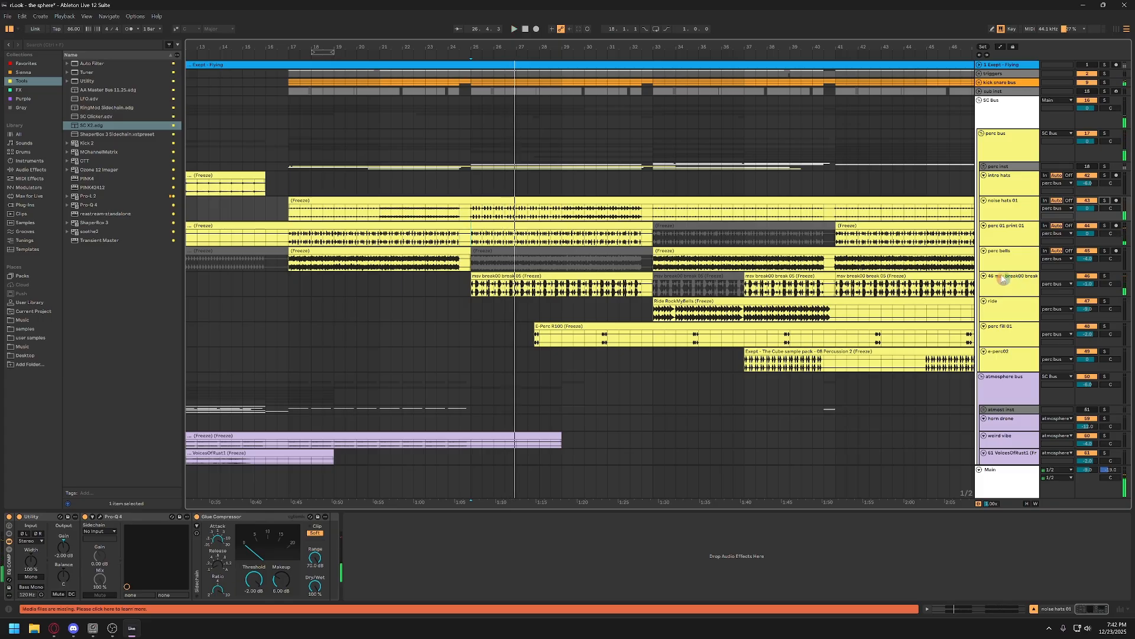
left_click(585, 275)
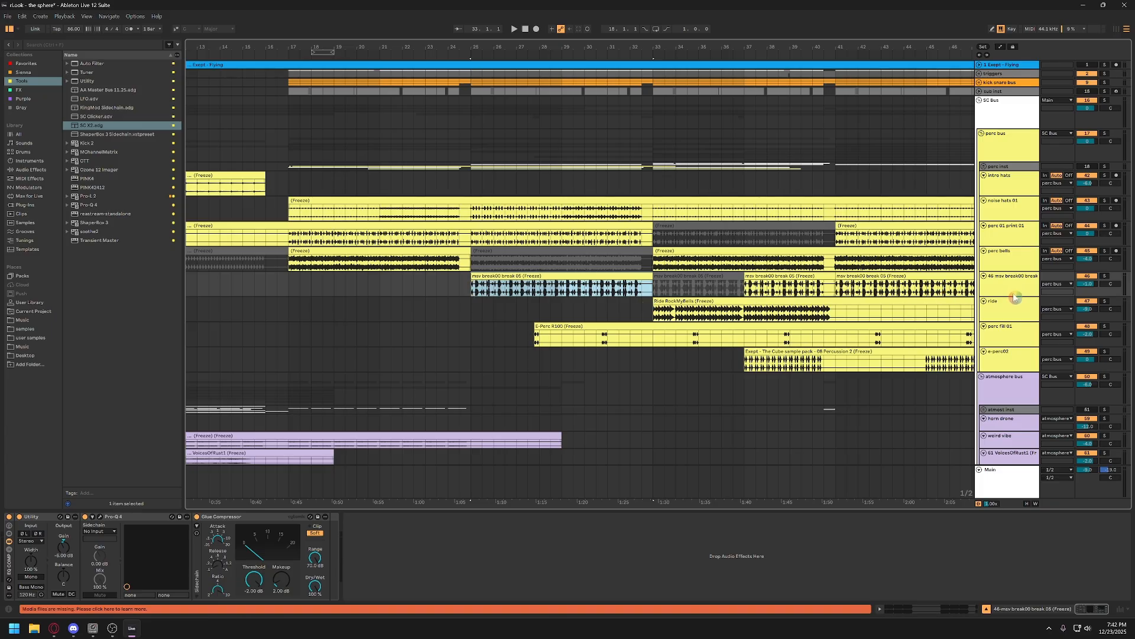
mouse_move(1011, 294)
left_mouse_down()
mouse_move(1009, 324)
mouse_move(1011, 300)
left_mouse_up()
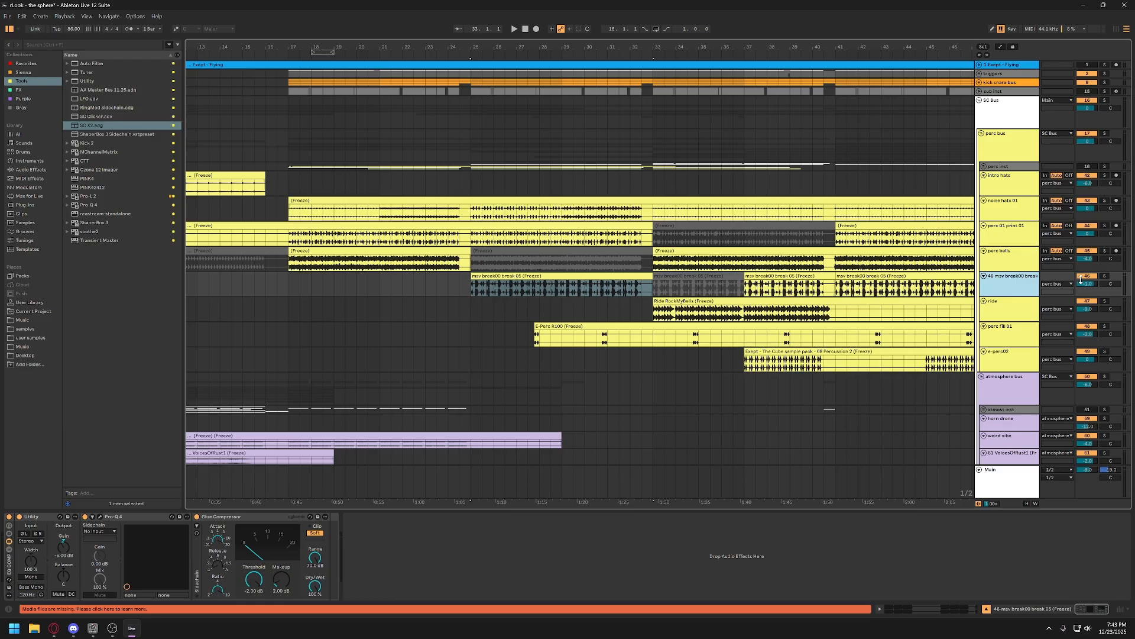
left_click(1104, 277)
key("space")
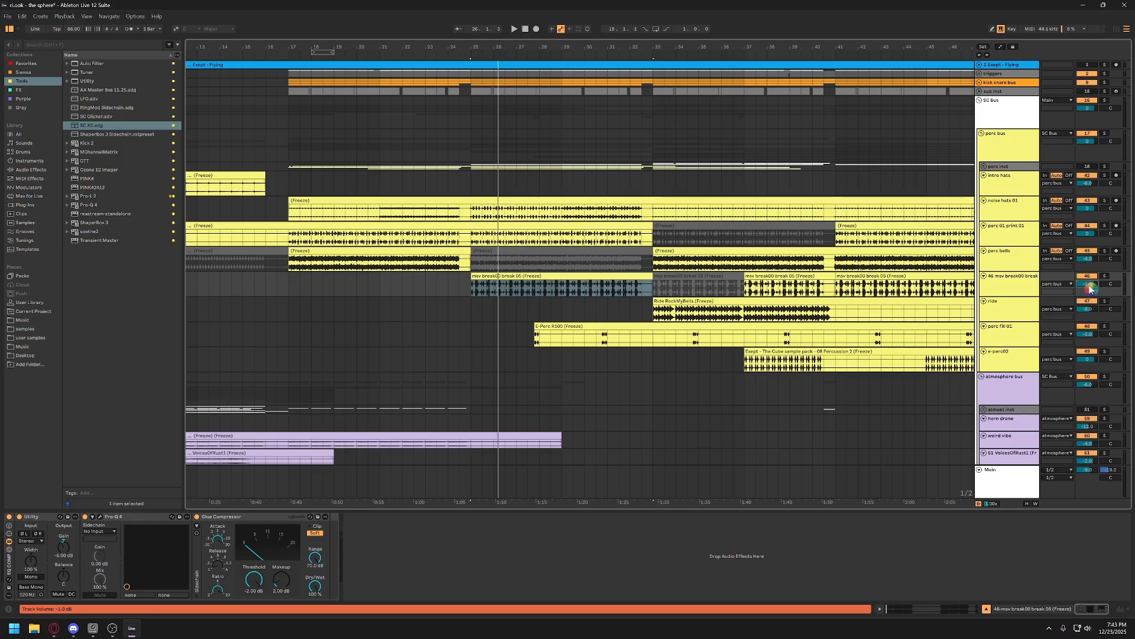
Solo the perc bus group and play the combined percussion from bar 25
left_click(1017, 149)
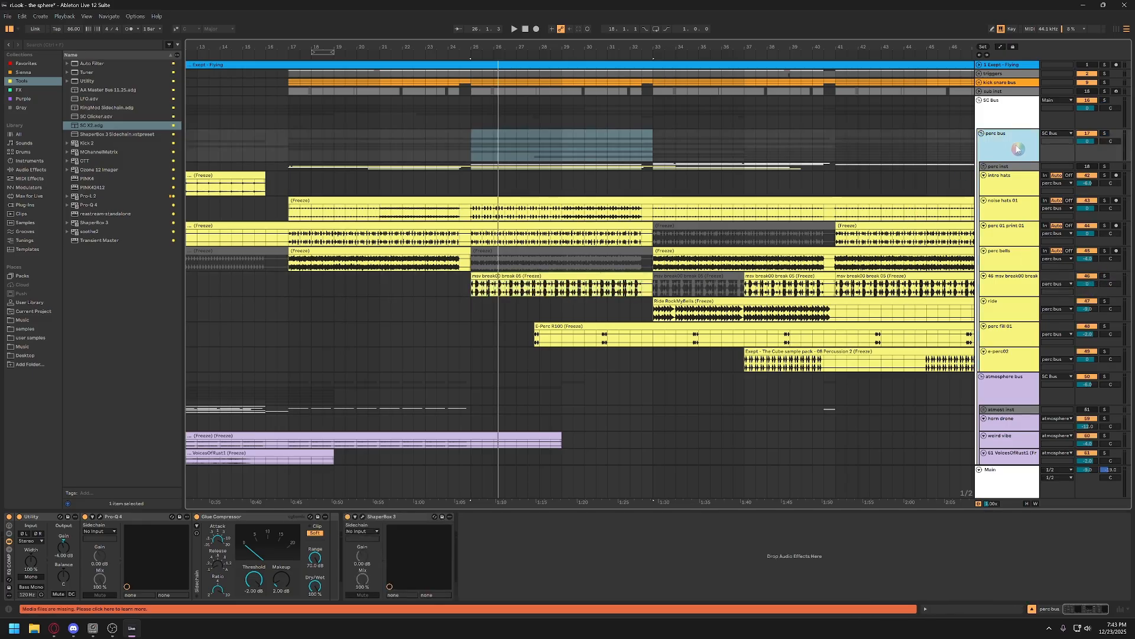
left_click(1105, 134)
key("space")
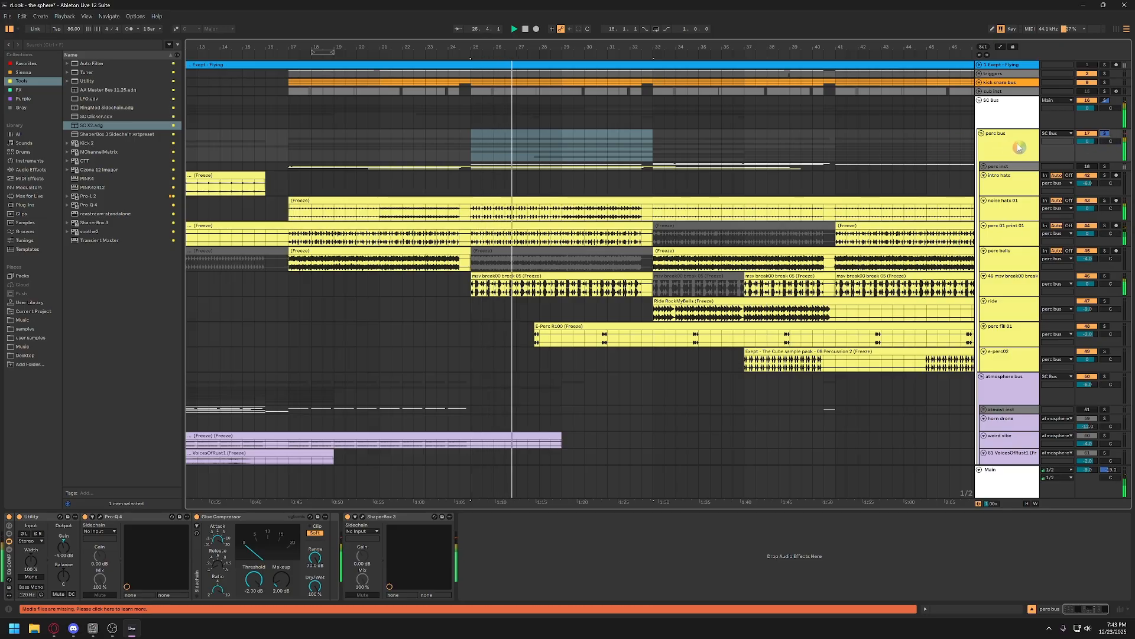
key("space")
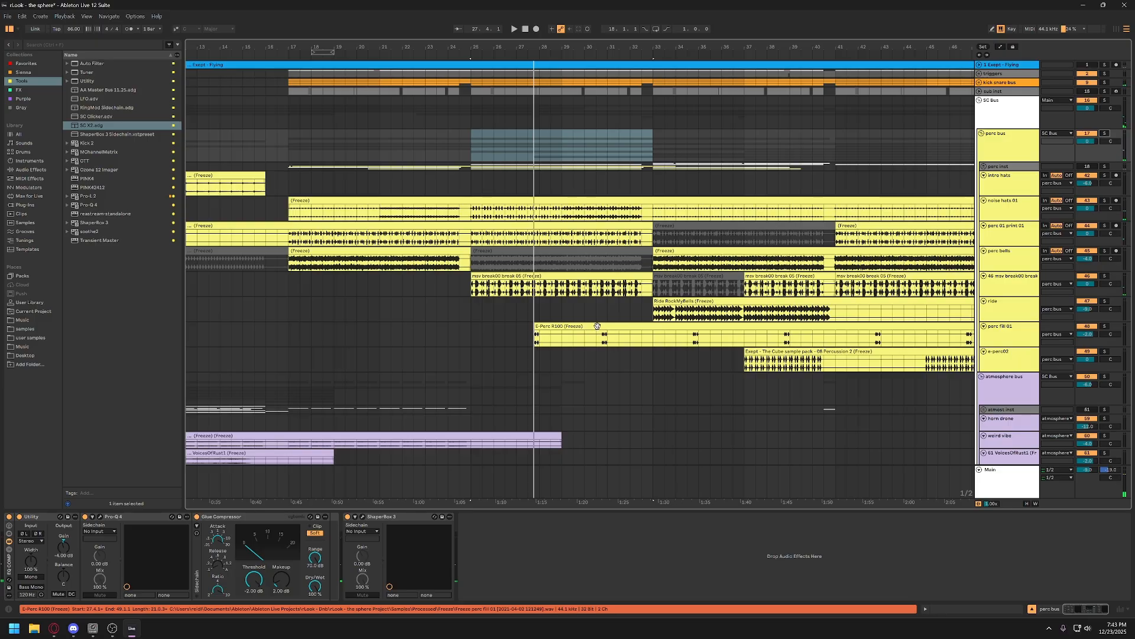
Solo the perc fill 01 track and play its E-Perc R100 clip from the clip's start
left_click(1009, 336)
left_click(1105, 326)
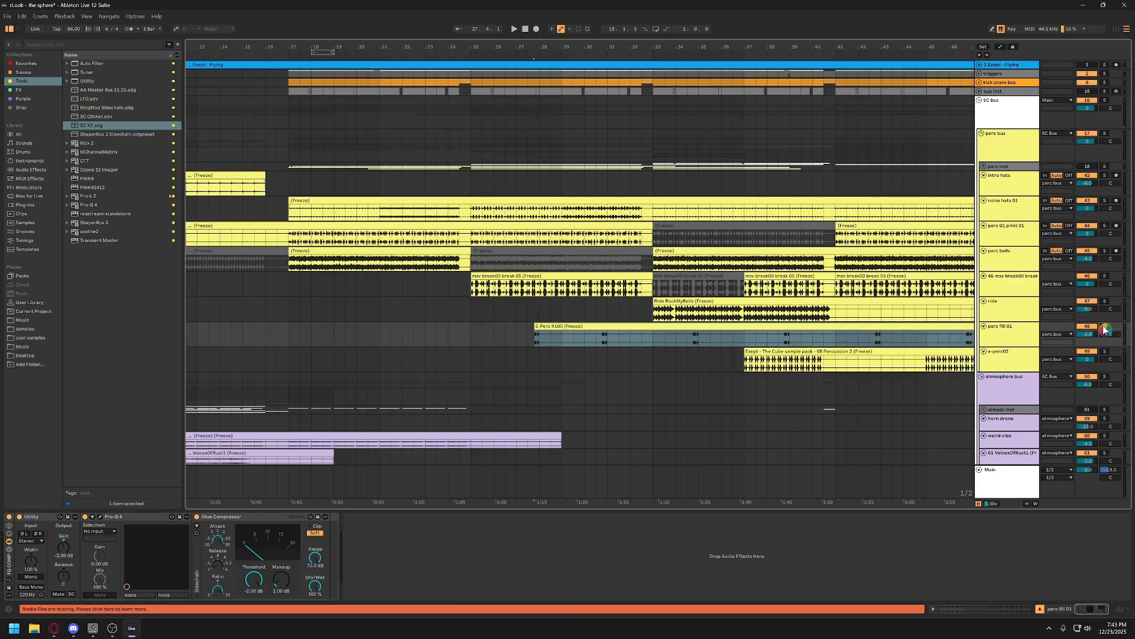
left_click(562, 326)
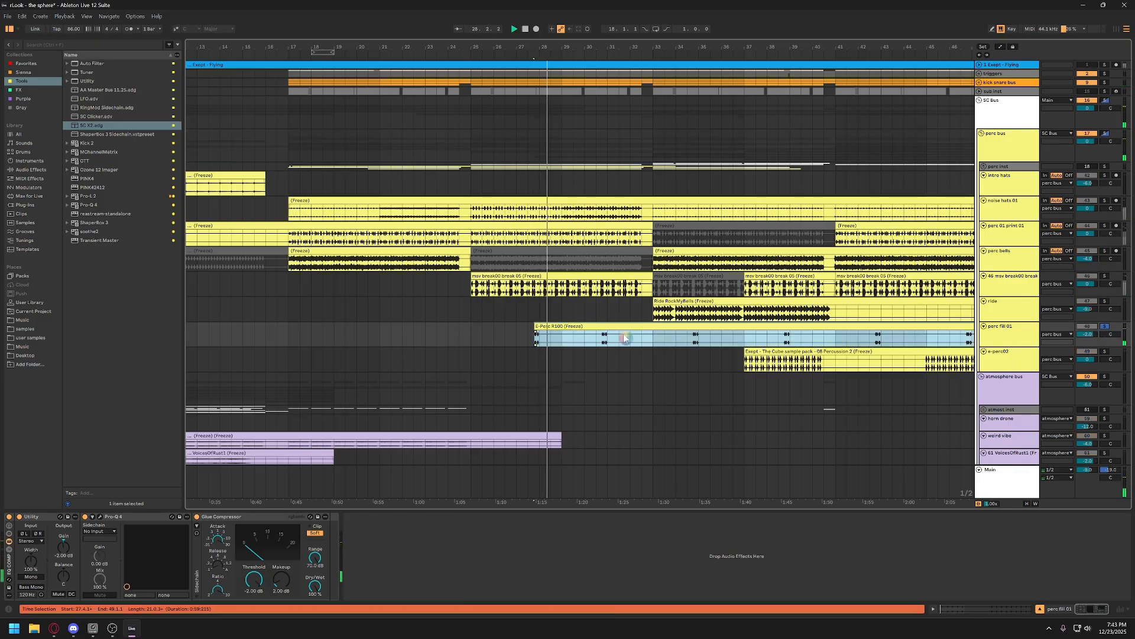
key("space")
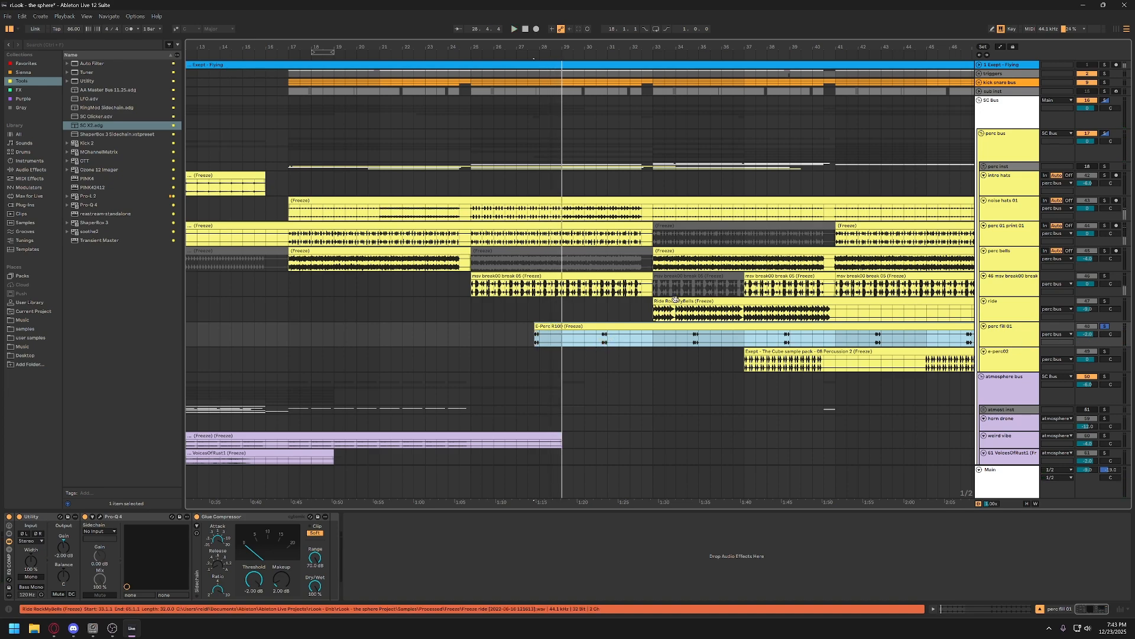
Solo the ride track and audition its RockMyBells clip from bar 33
left_click(674, 301)
left_click(1104, 301)
key("space")
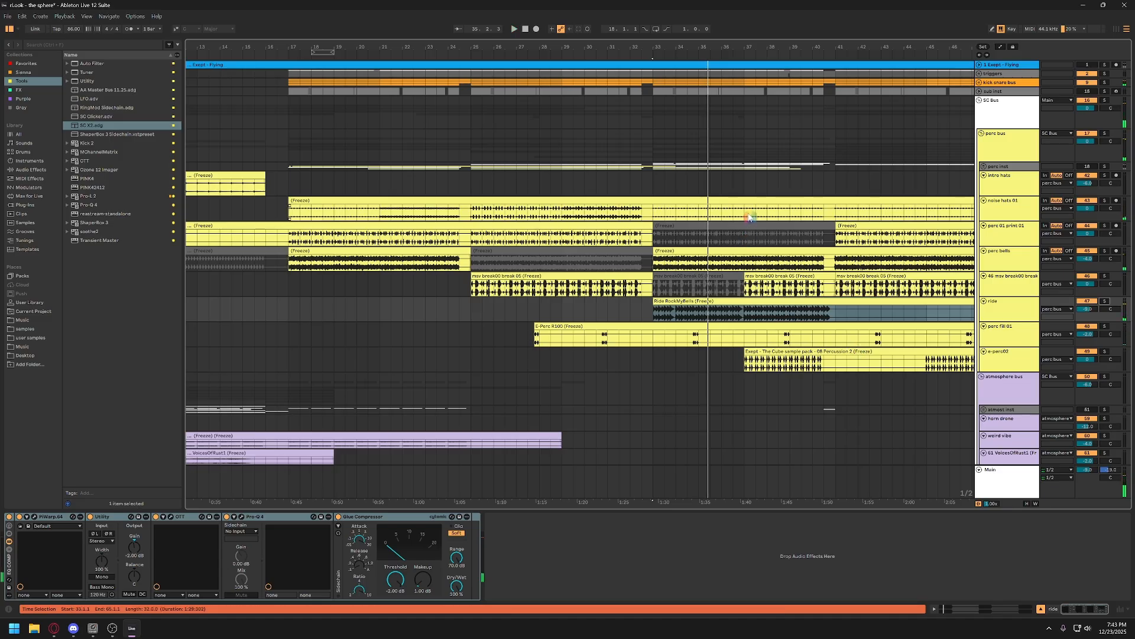
key("space")
Select the percussion clip starting at bar 37 on the e-perc02 track and examine its place among the layers
scroll(750, 217, "right", 4)
double_click(581, 368)
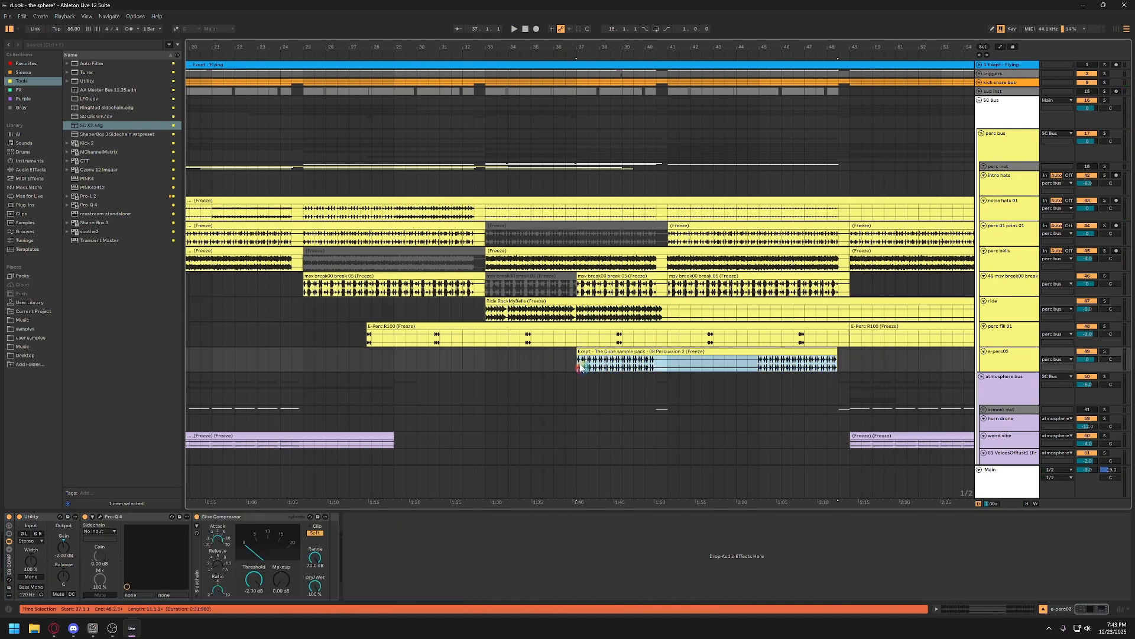
scroll(736, 316, "left", 2)
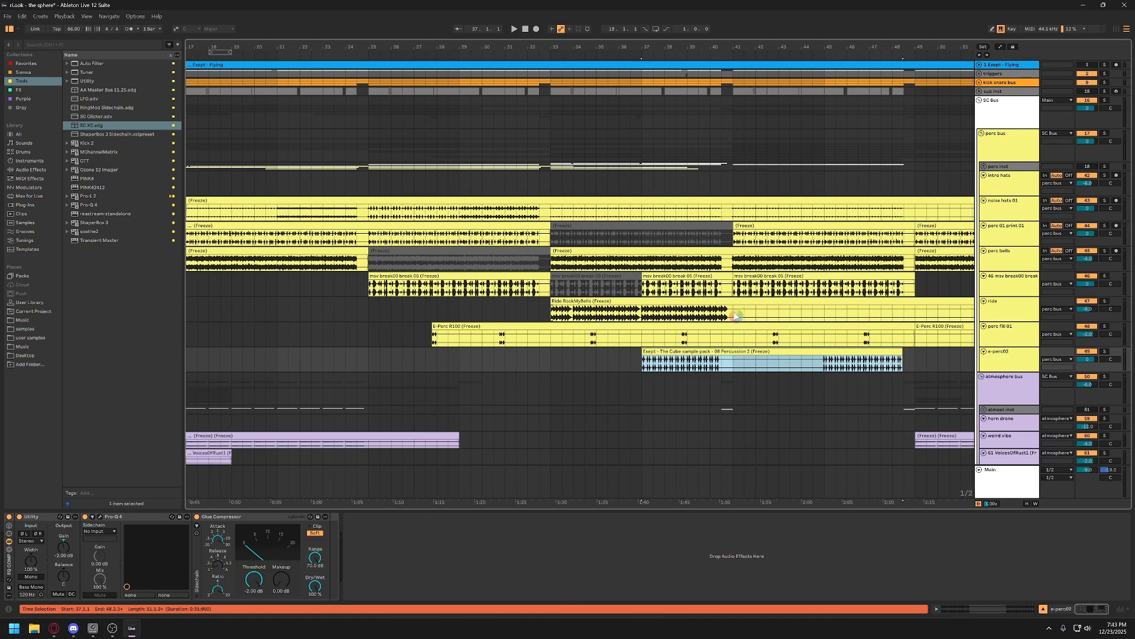
scroll(736, 315, "left", 3)
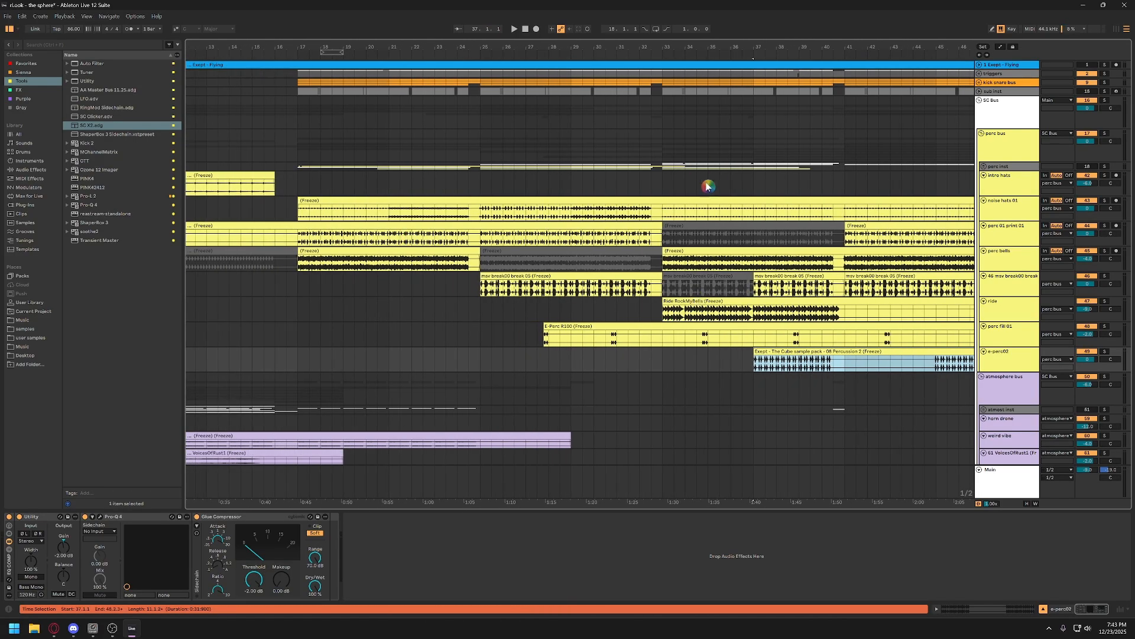
Expand the perc inst group and its perc 01 subgroup to show their individual tracks
left_click(520, 275)
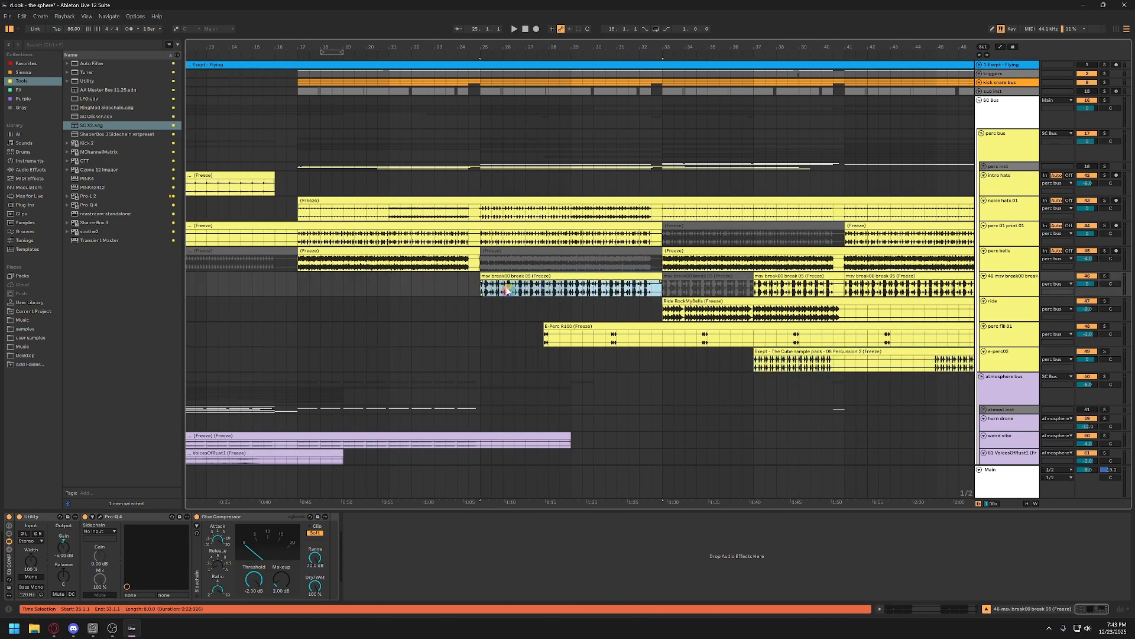
left_click(1005, 180)
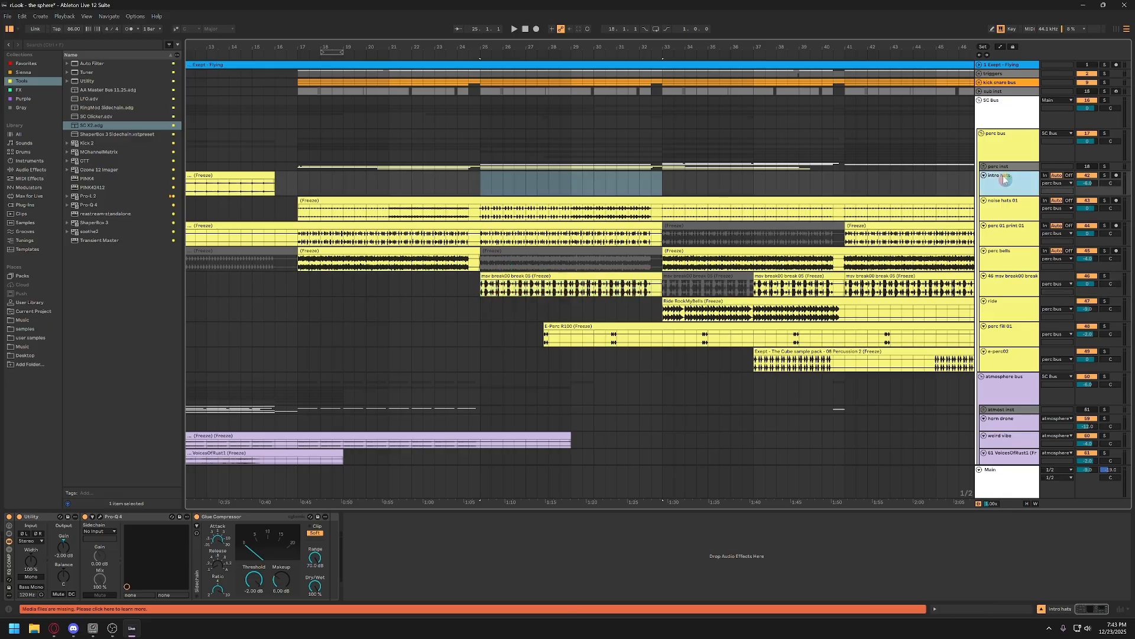
left_click(983, 168)
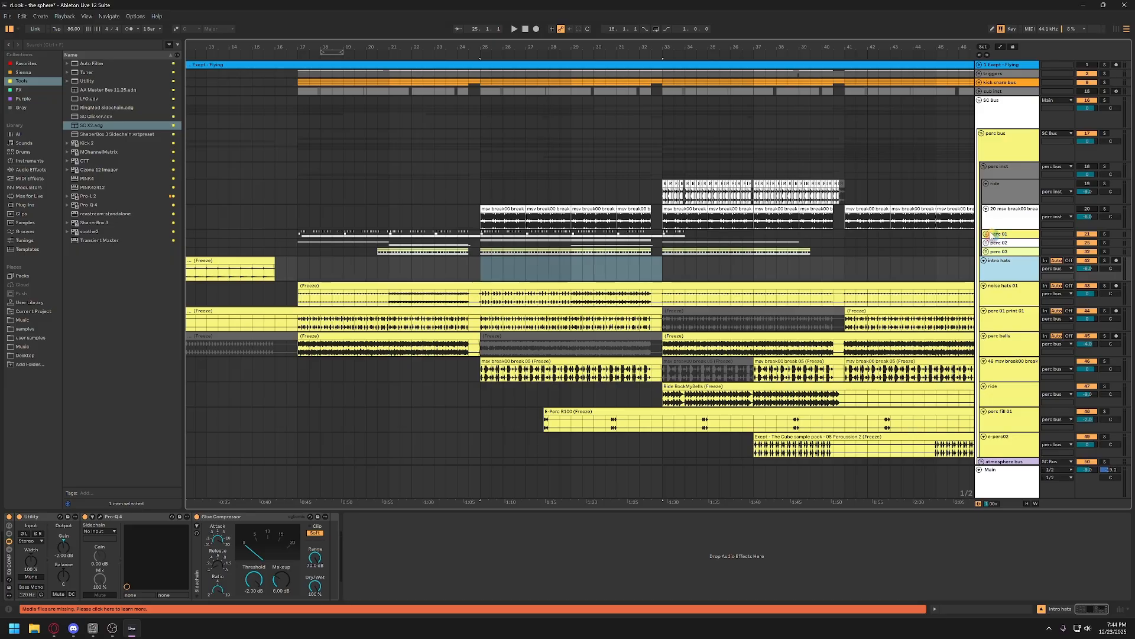
left_click(996, 225)
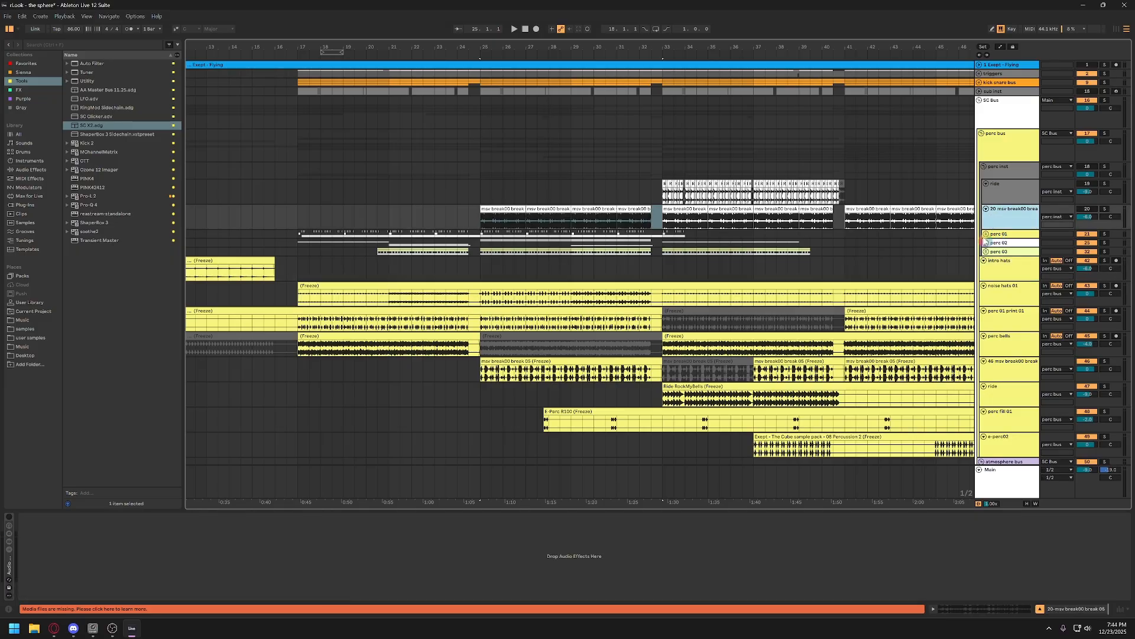
left_click(986, 234)
left_click(1027, 250)
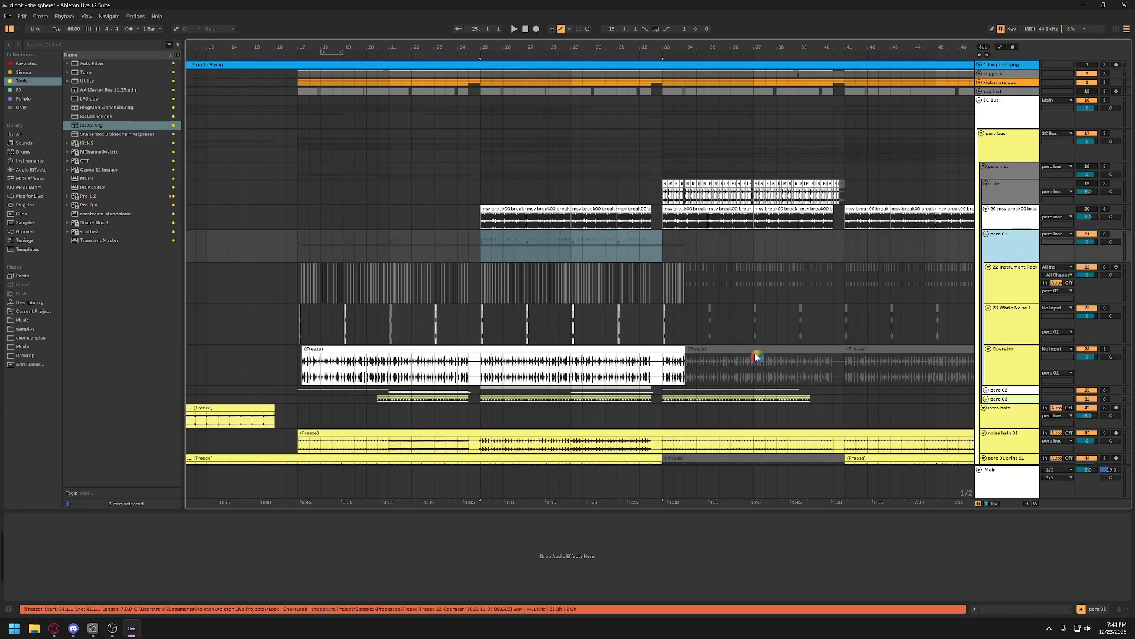
scroll(738, 379, "down", 3)
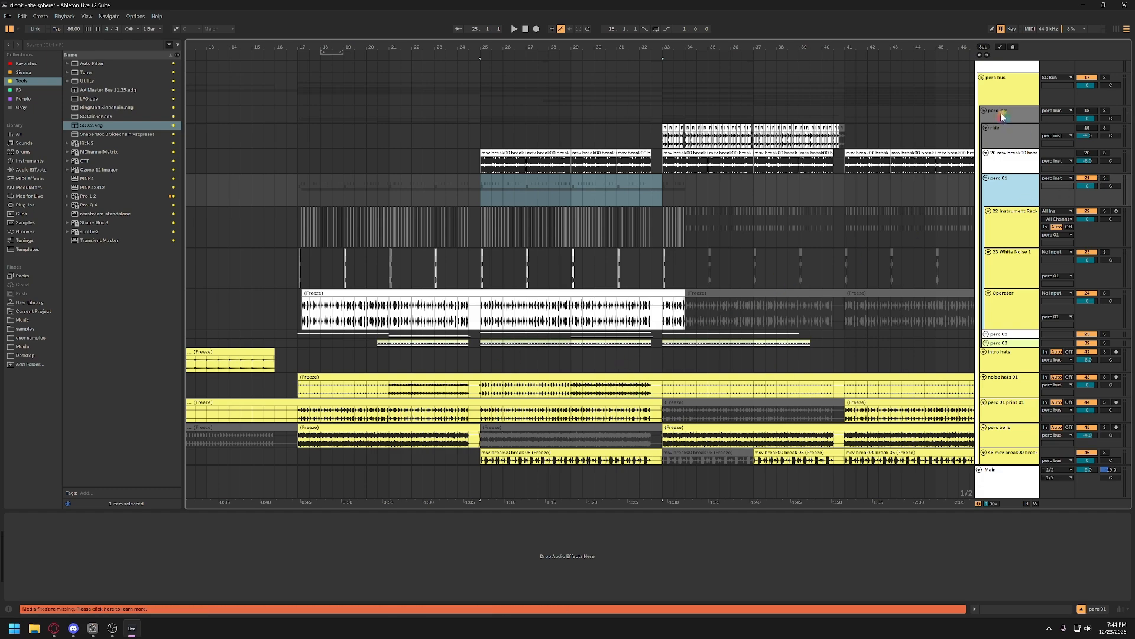
scroll(1002, 116, "up", 2)
Select the perc 01 subgroup within perc inst and solo it
left_click(1023, 154)
left_click(1087, 149)
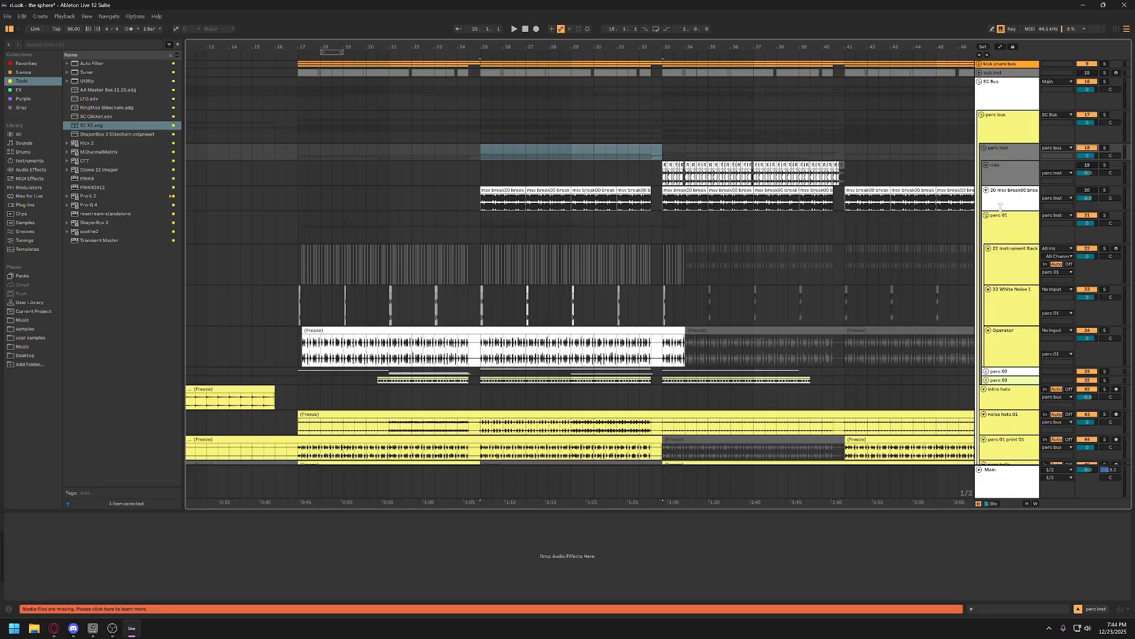
left_click(1022, 227)
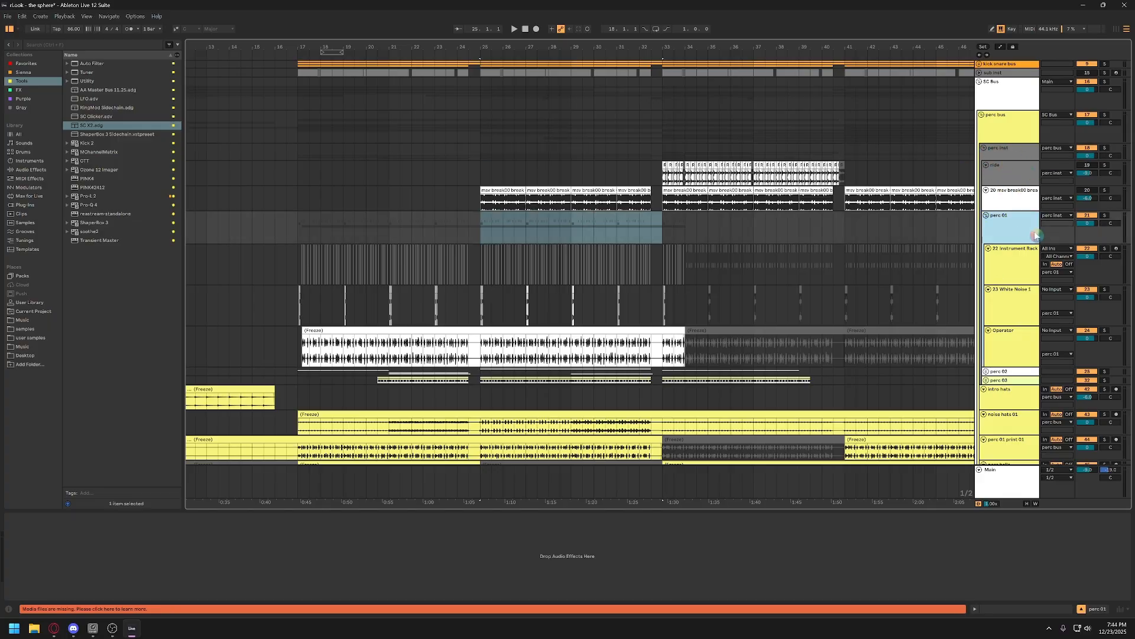
left_click(1022, 226)
left_click(1106, 216)
Select the 22 Instrument Rack track and examine the settings of each oscillator in its Operator
left_click(1014, 254)
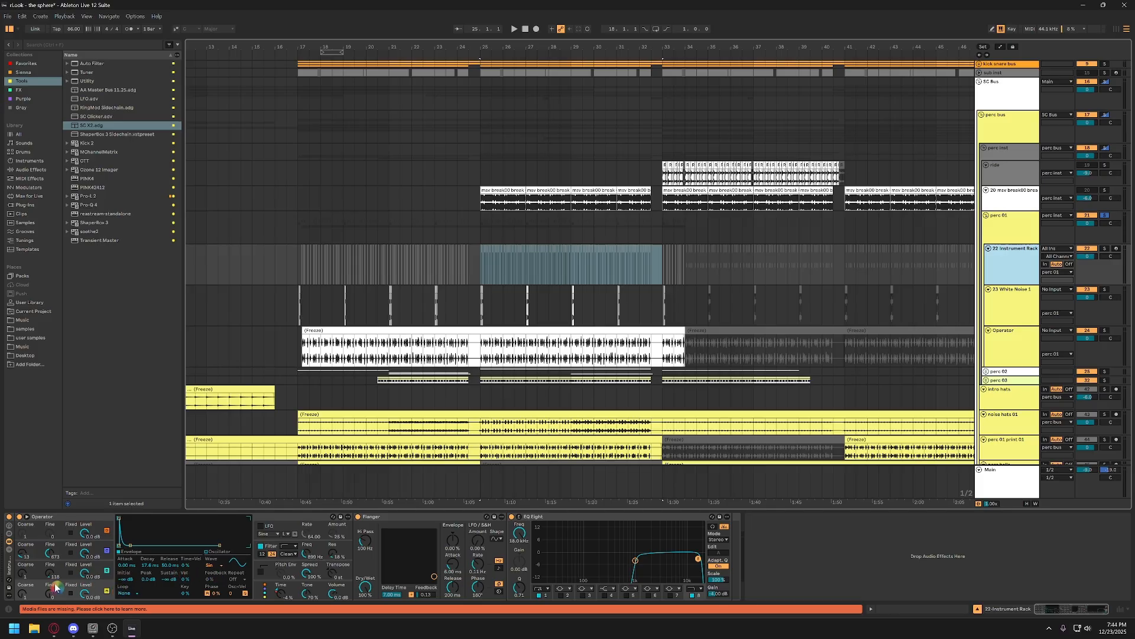
left_click(99, 544)
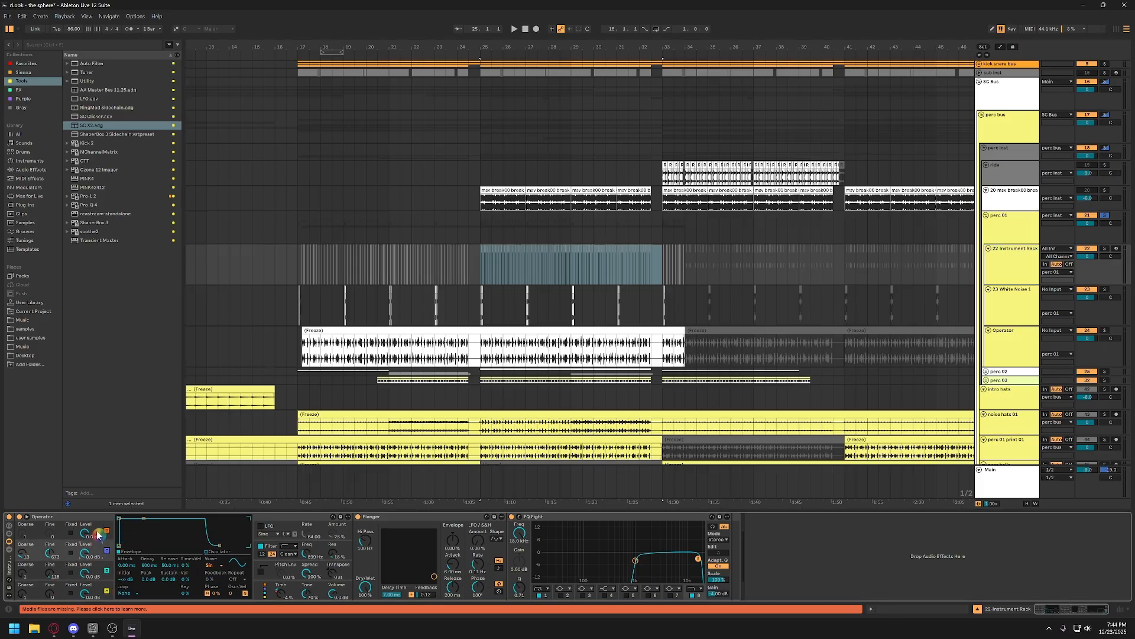
left_click(98, 535)
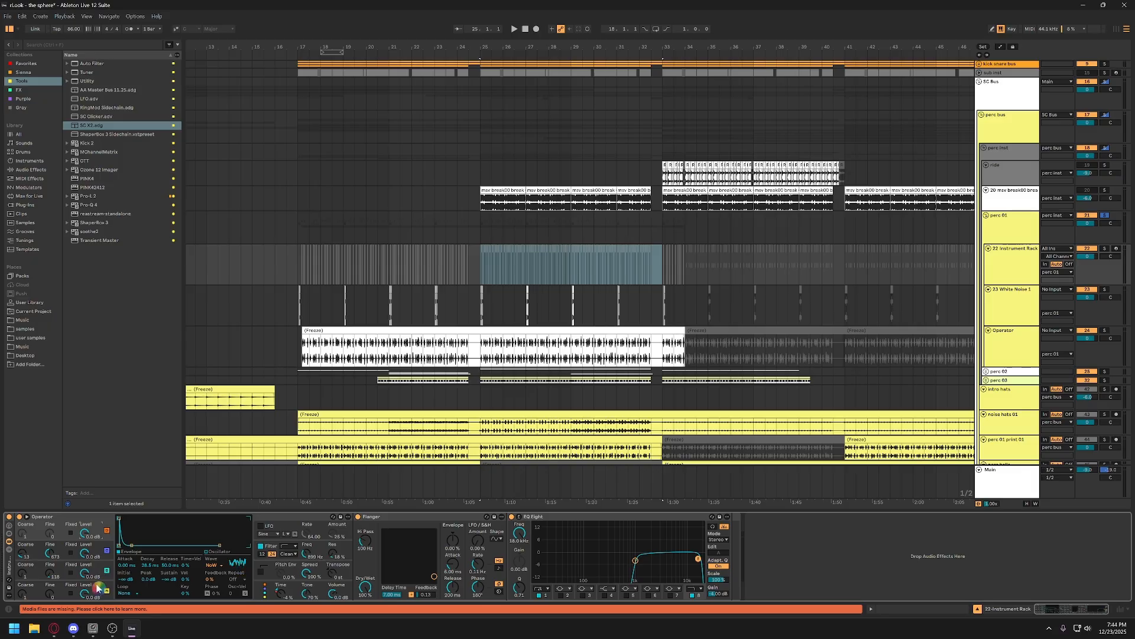
left_click(98, 587)
left_click(98, 571)
left_click(98, 551)
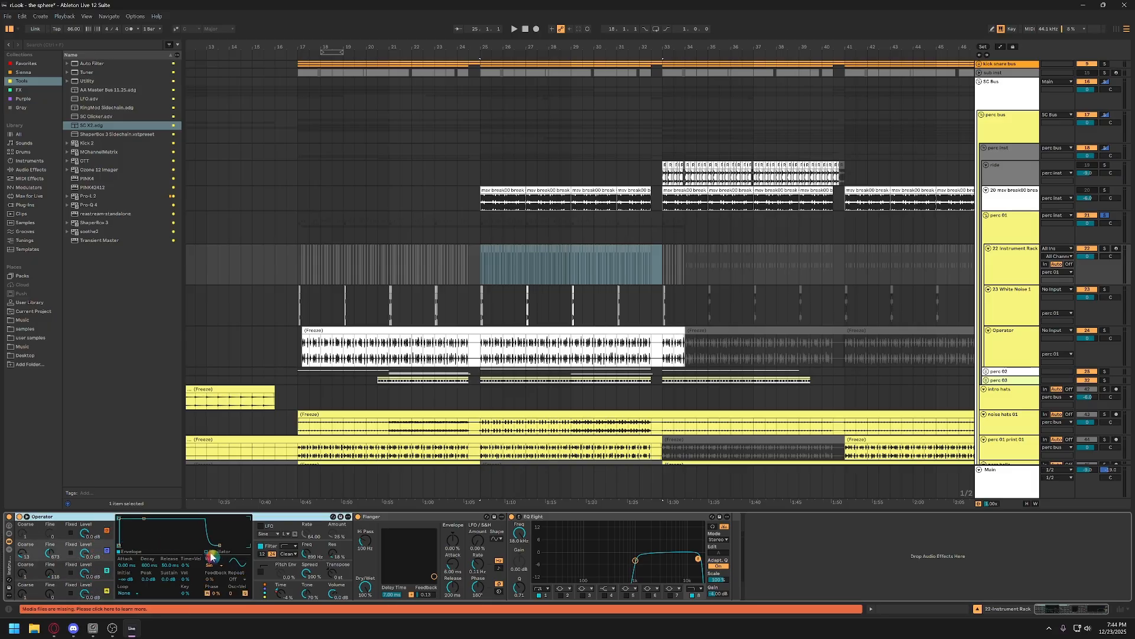
left_click(95, 532)
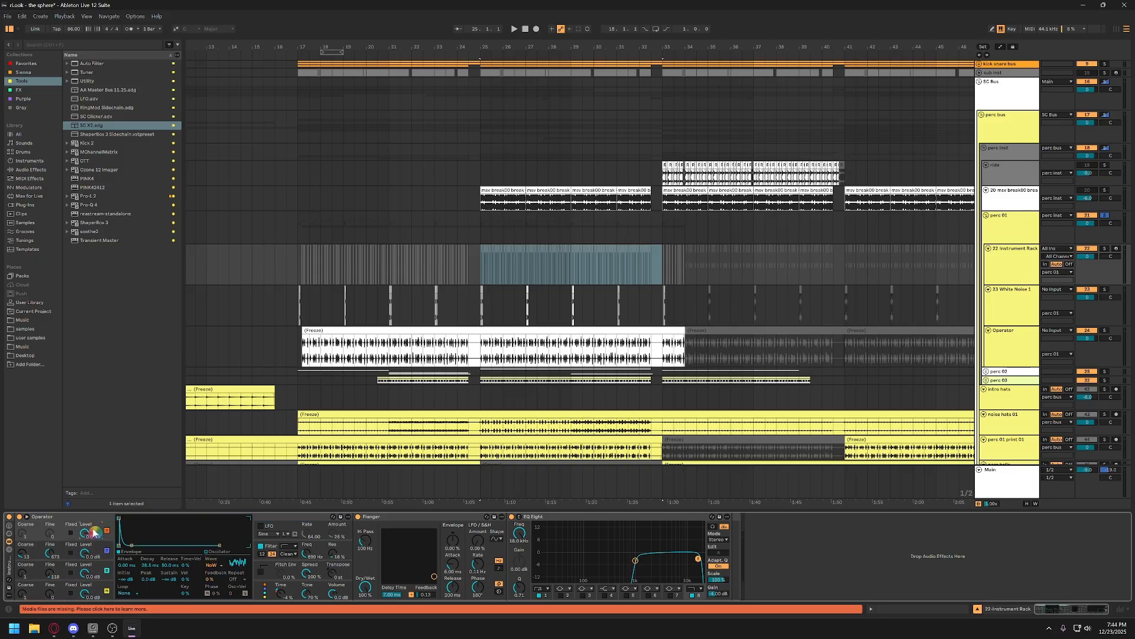
Examine the Operator's filter, pitch envelope, time and tone settings on the 22 Instrument Rack track
left_click(270, 550)
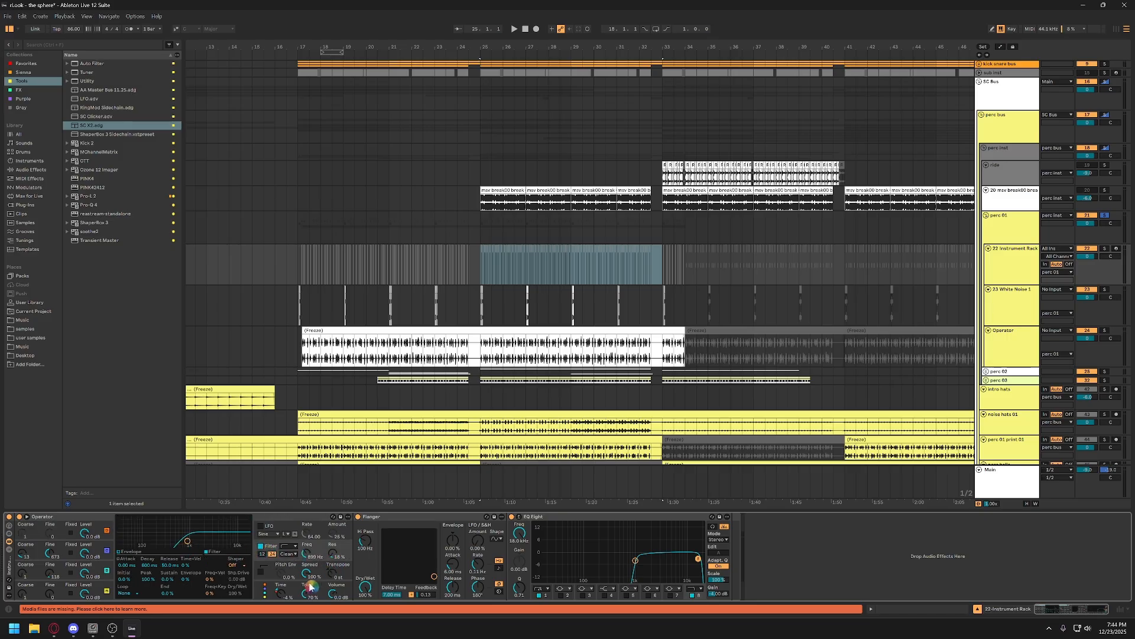
key("ctrl")
key("ctrl")
key("ctrl")
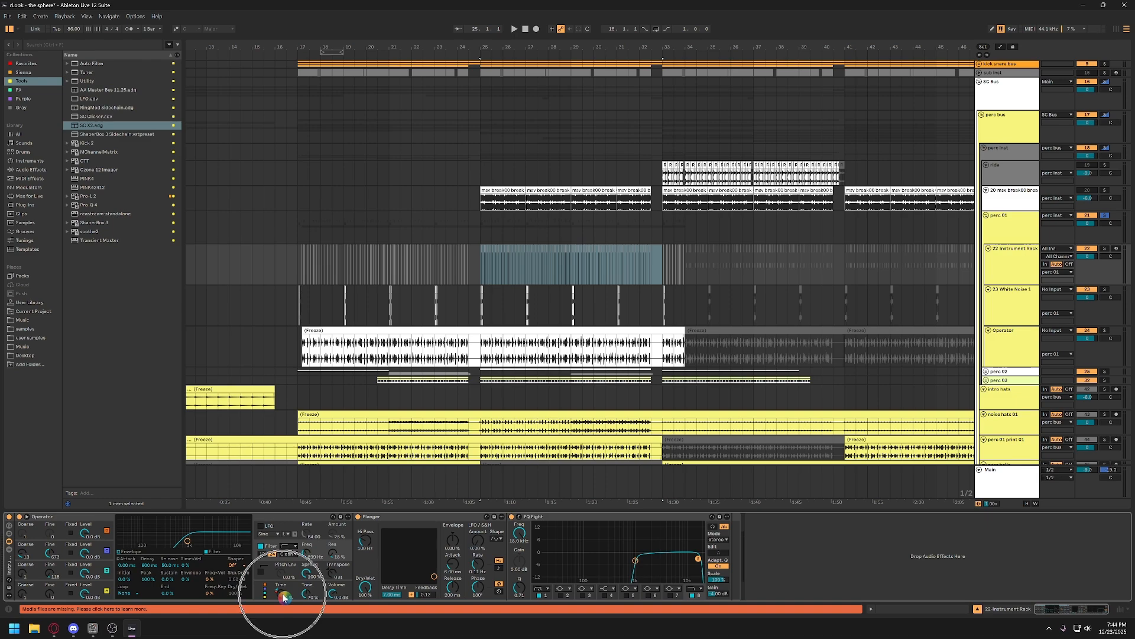
key("ctrl")
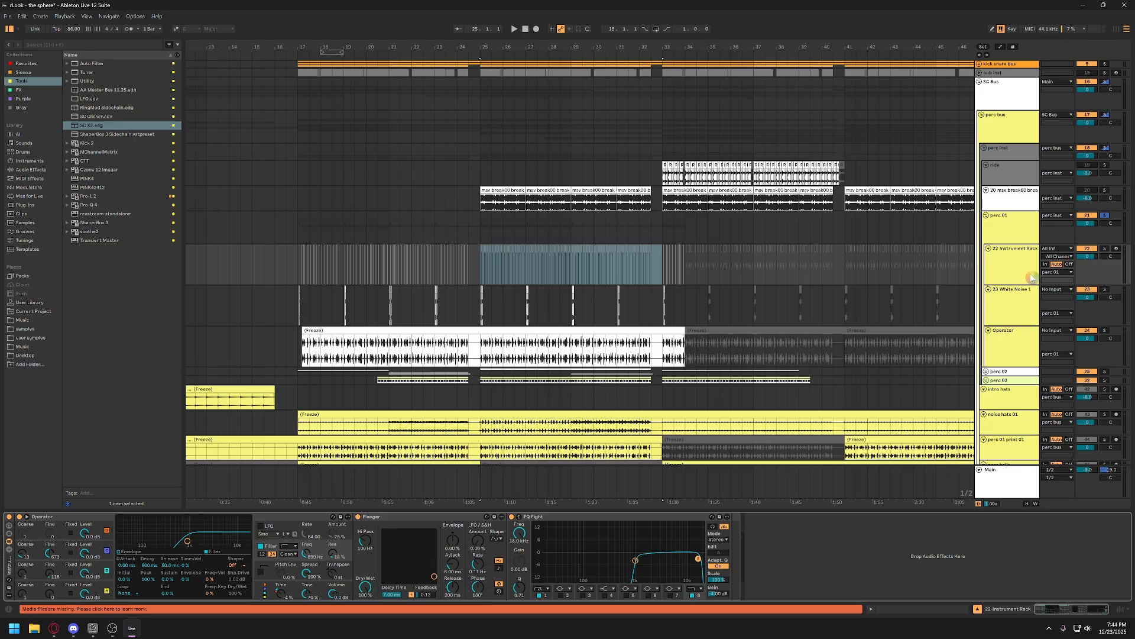
Solo the 22 Instrument Rack track and play its percussion from bar 25
left_click(1021, 267)
key("ctrl")
left_click(1109, 248)
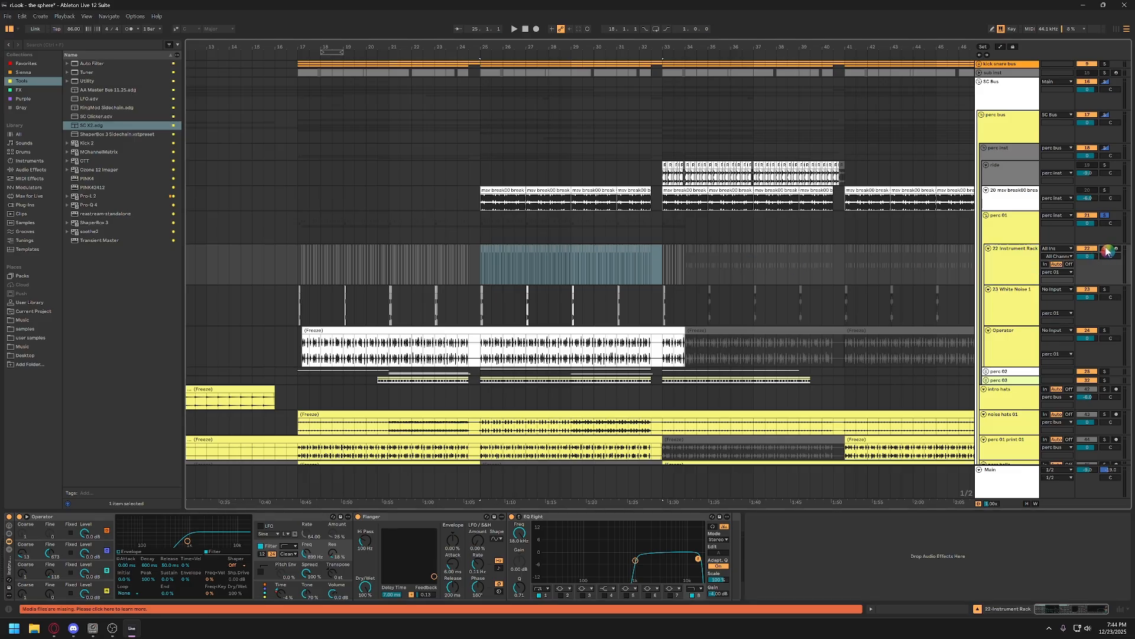
key("space")
scroll(507, 204, "up", 8)
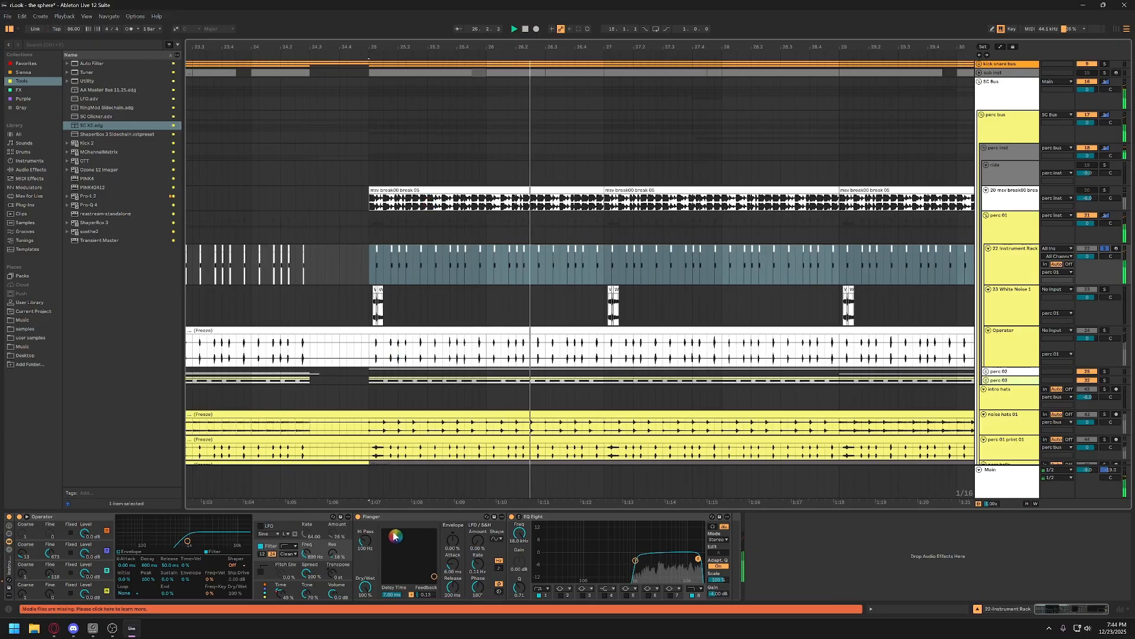
Compare the 22 Instrument Rack sound with its Flanger bypassed, and turn the Flanger back on
left_click(358, 517)
key("space")
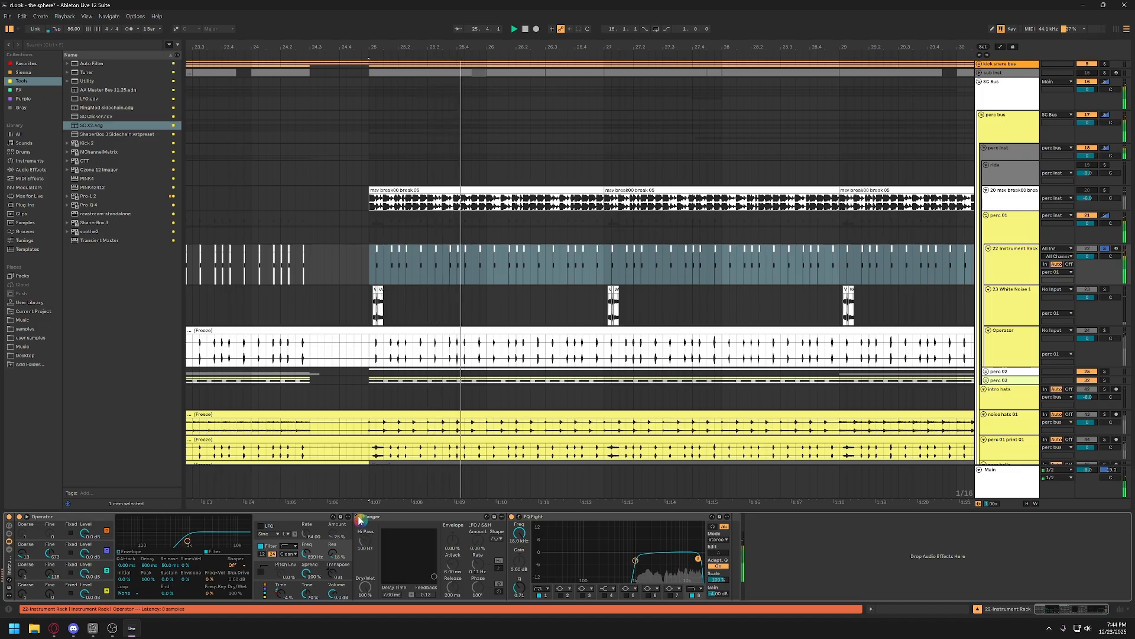
left_click(357, 517)
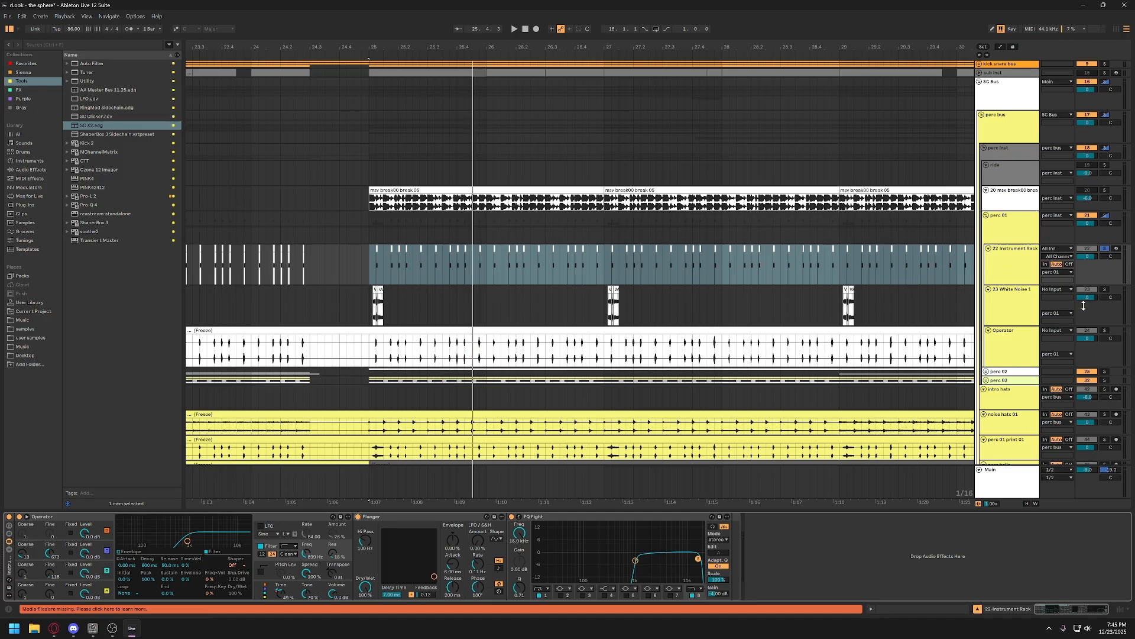
Solo the 23 White Noise 1 track and play its short hit from bar 25
left_click(1105, 290)
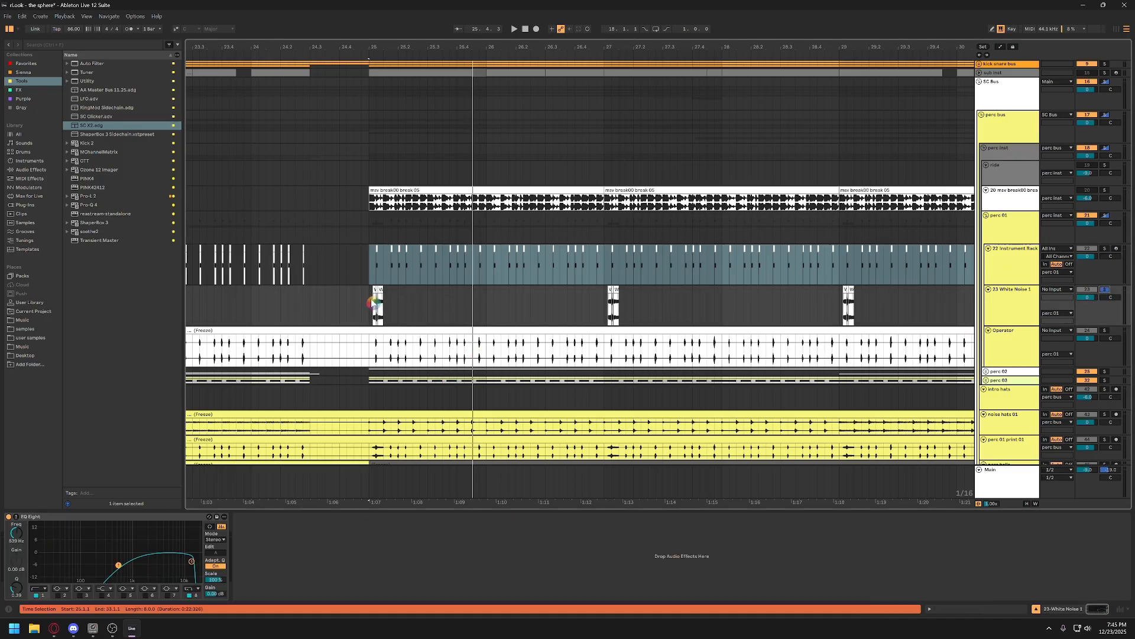
scroll(373, 303, "left", 5)
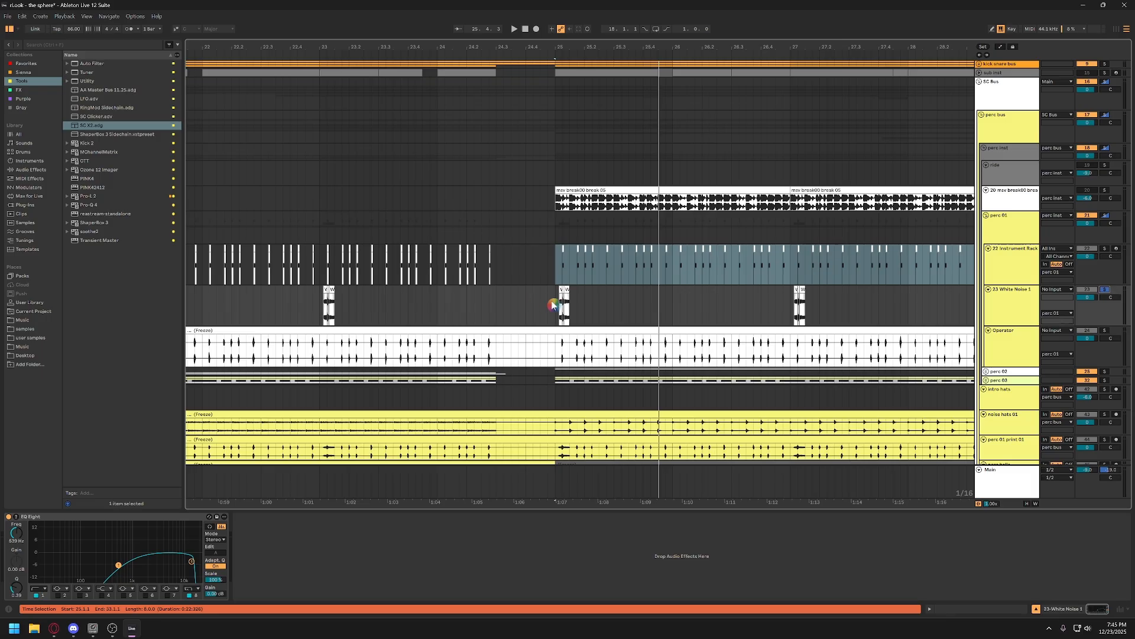
left_click(549, 269)
key("space")
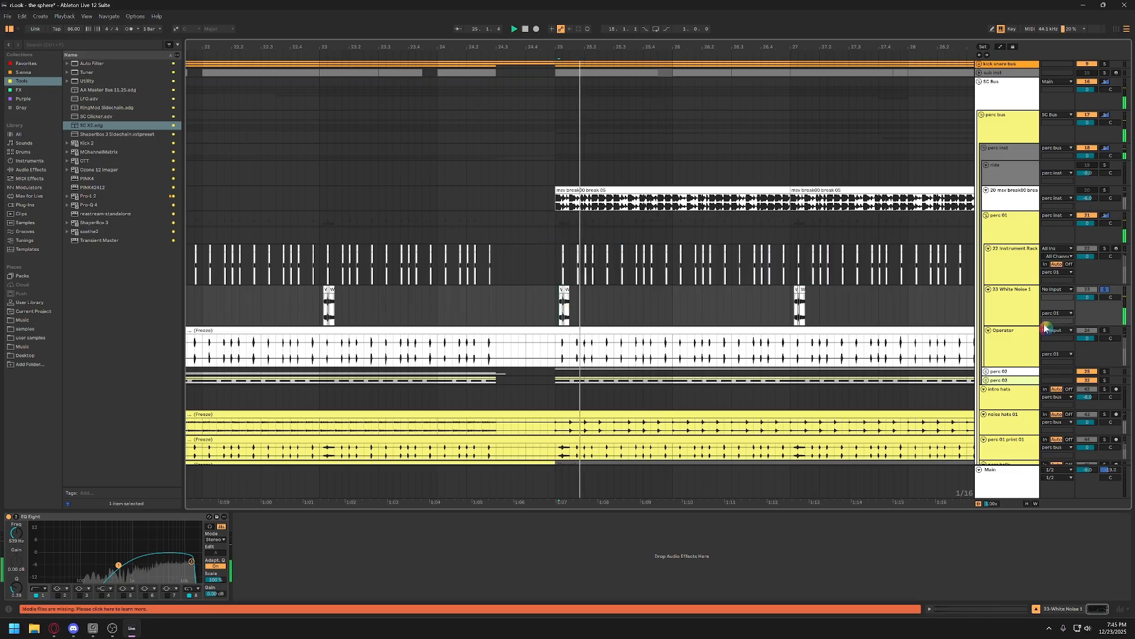
key("space")
key("space")
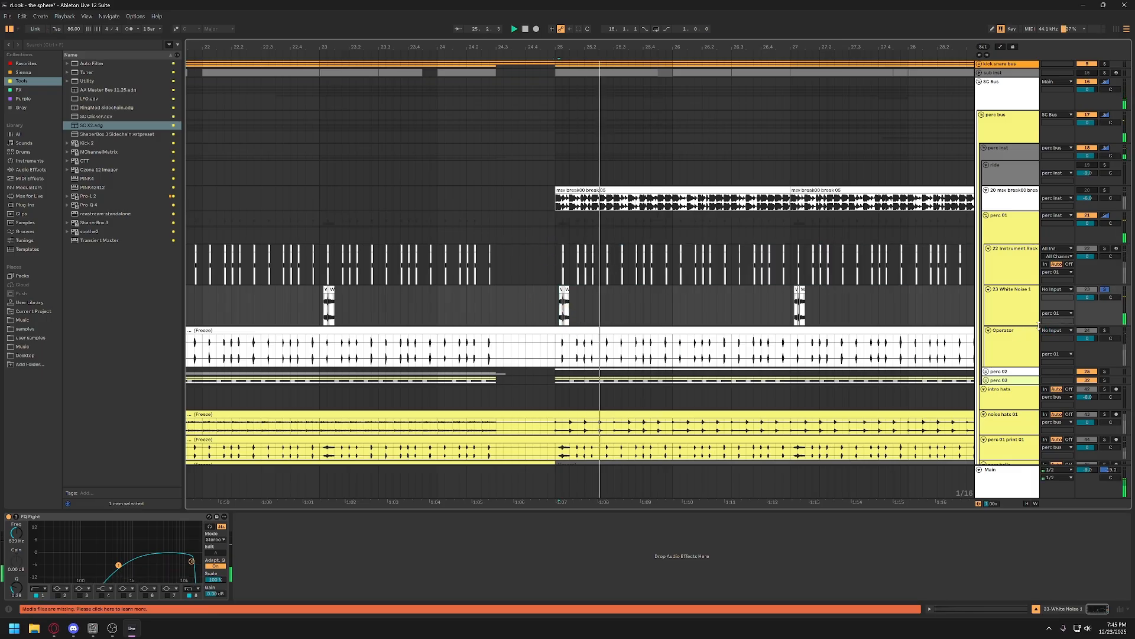
Clear the 23 White Noise 1 solo, solo the perc 01 group and play it from just before bar 25
scroll(1013, 343, "down", 1)
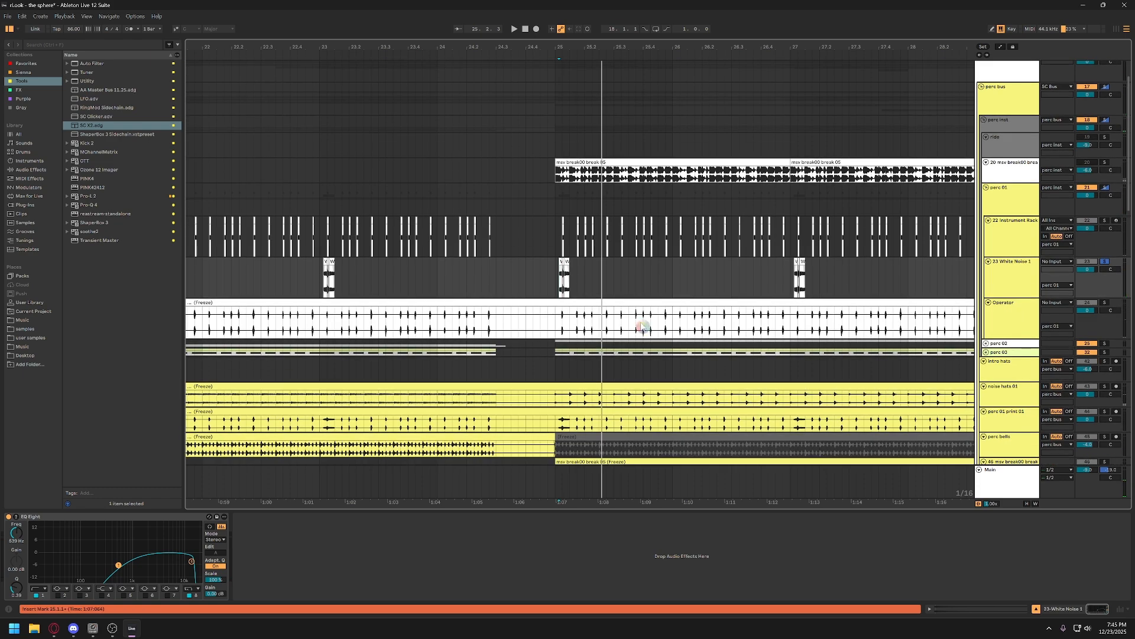
left_click(620, 324)
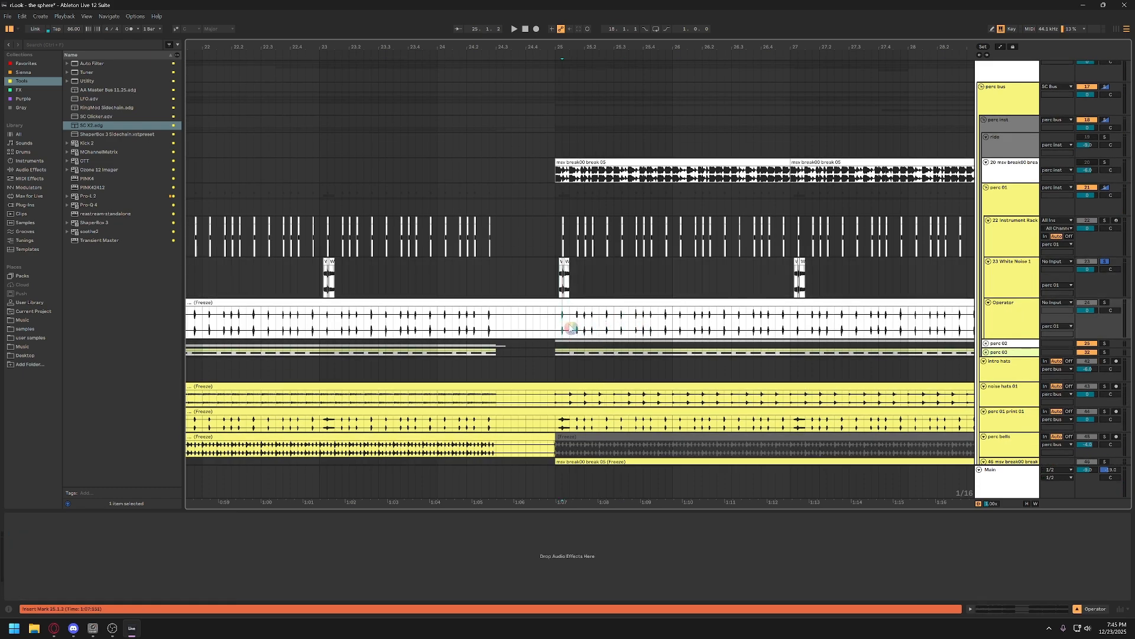
left_click(1108, 259)
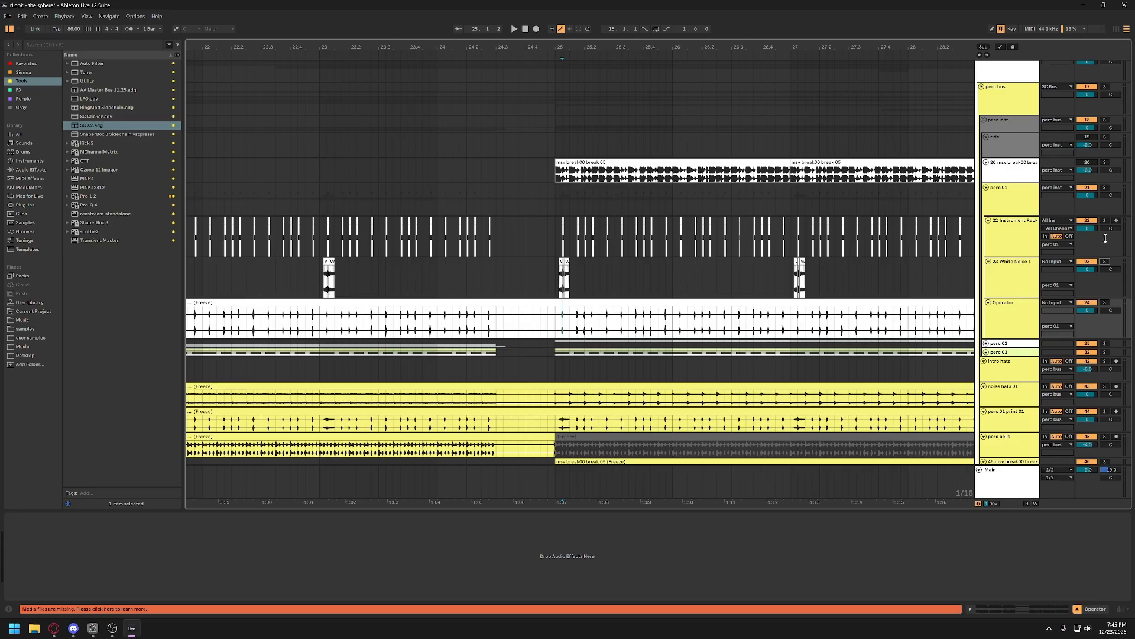
left_click(548, 278)
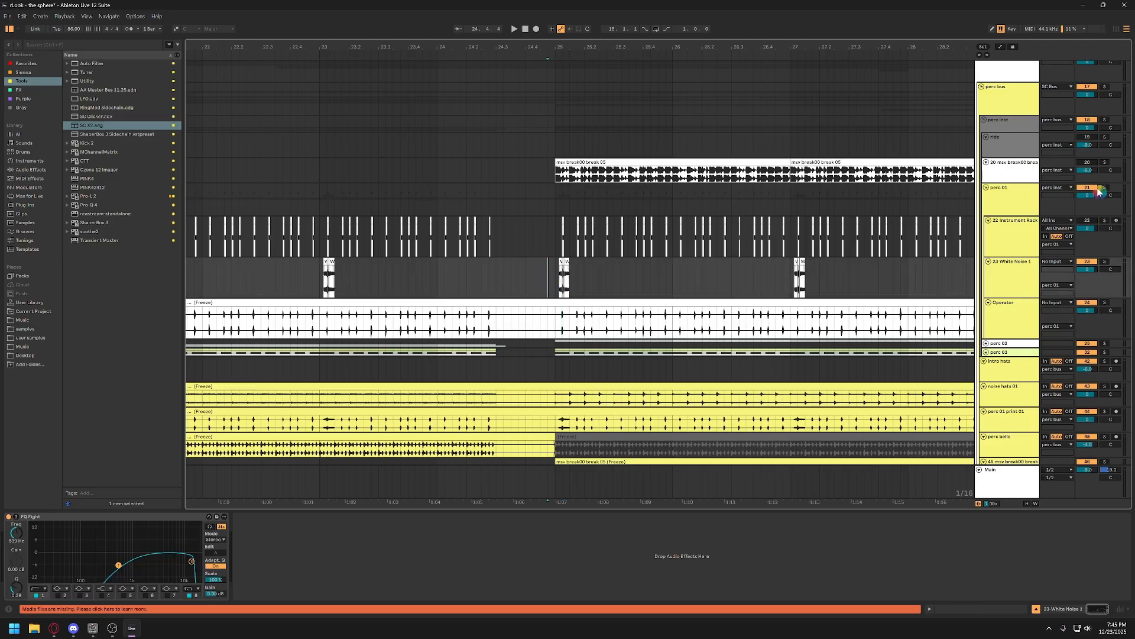
left_click(1106, 188)
key("space")
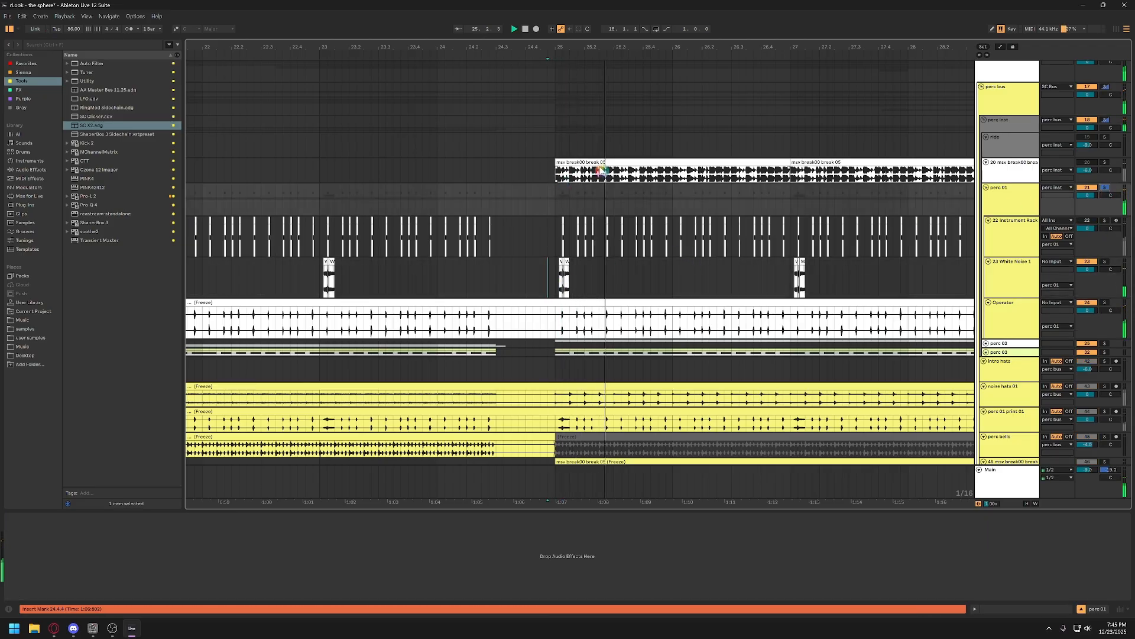
Expand the perc 02 subgroup and examine its shaker and noise layers and the 30 Instrument Rack device
scroll(598, 59, "down", 4)
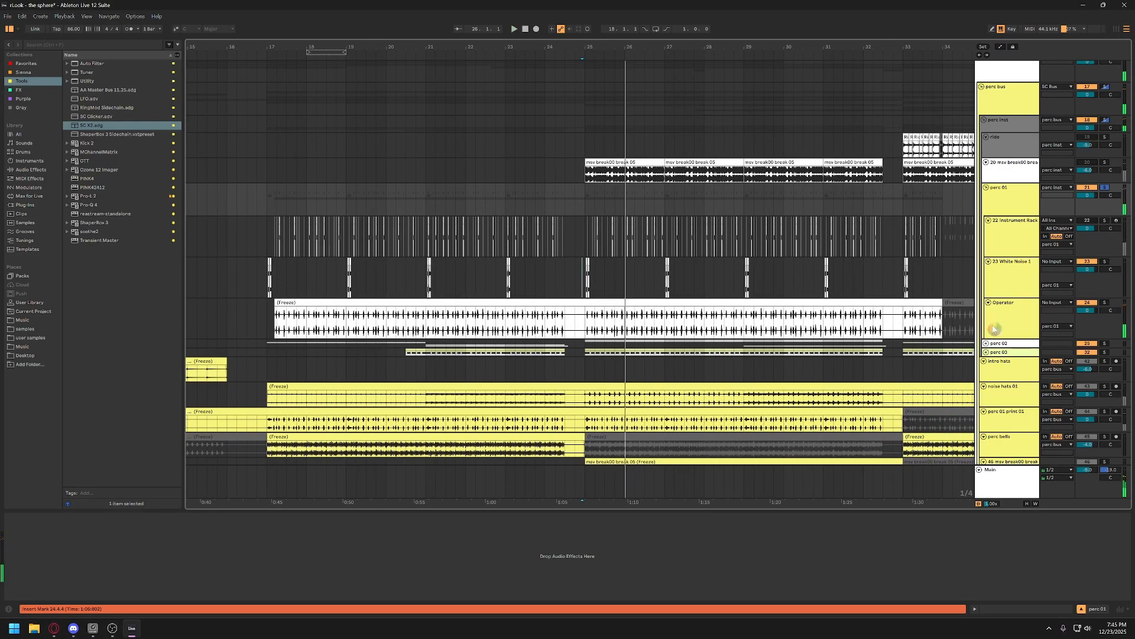
left_click(1009, 326)
left_click(986, 343)
left_click(1005, 358)
scroll(998, 359, "down", 5)
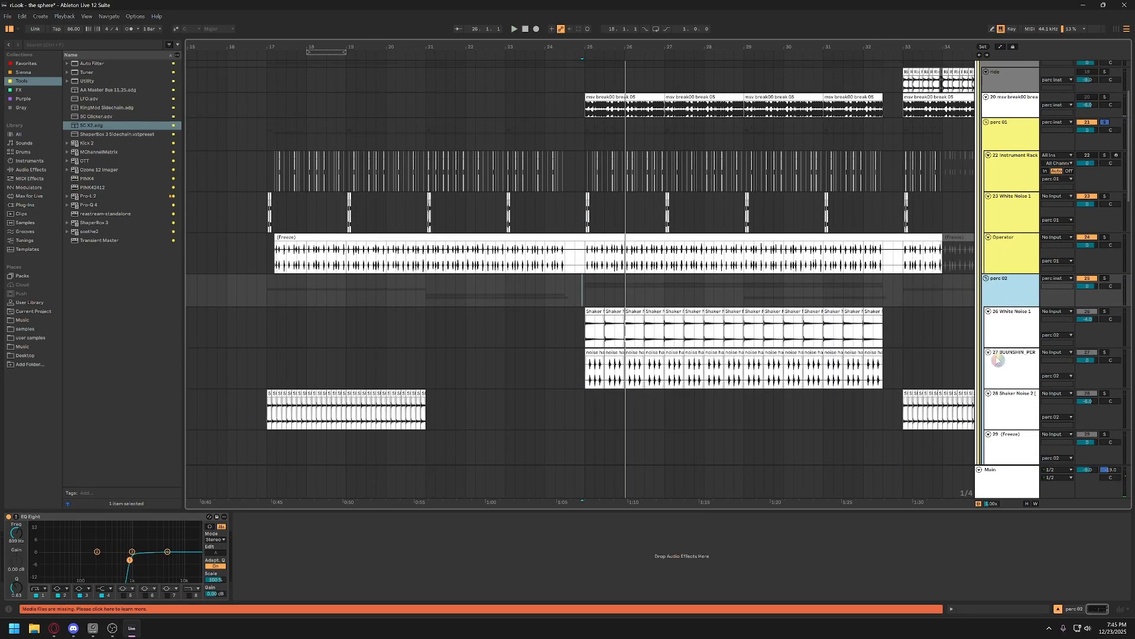
scroll(998, 359, "down", 3)
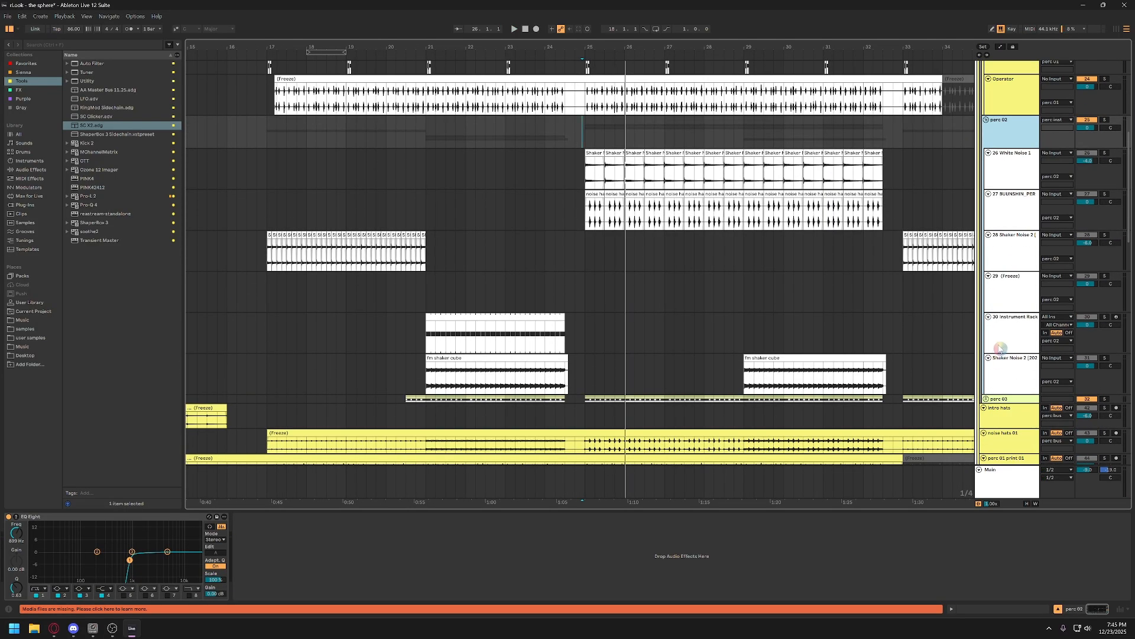
left_click(1001, 348)
scroll(1001, 348, "down", 1)
Expand the perc 03 subgroup, look through its noise hat and bell layers, and solo the group
left_click(985, 372)
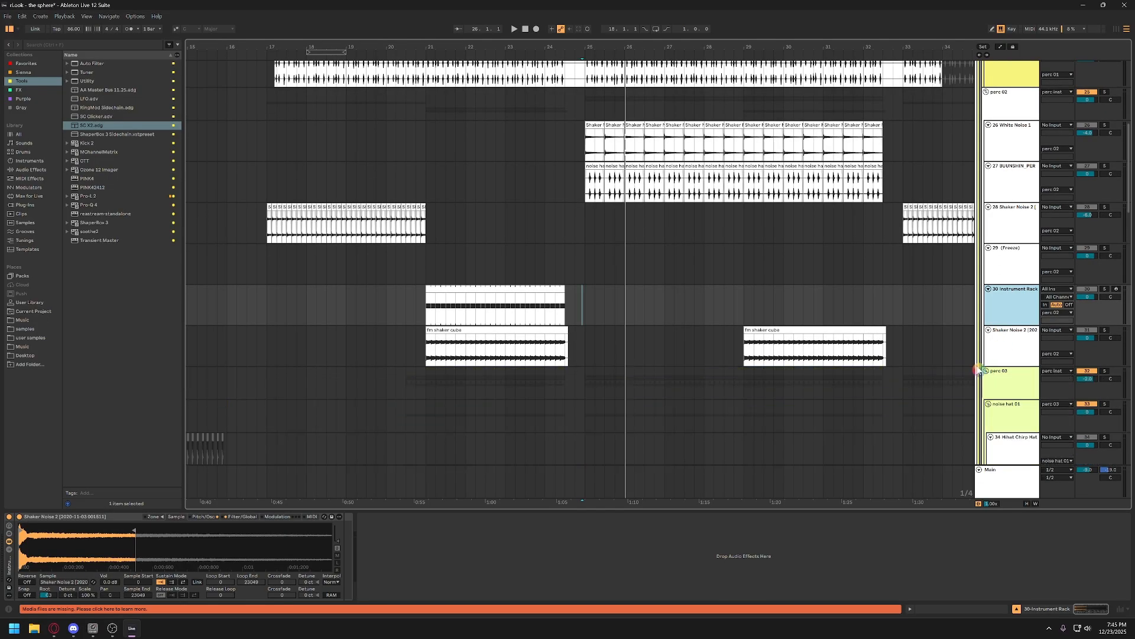
scroll(975, 367, "down", 7)
scroll(976, 365, "down", 2)
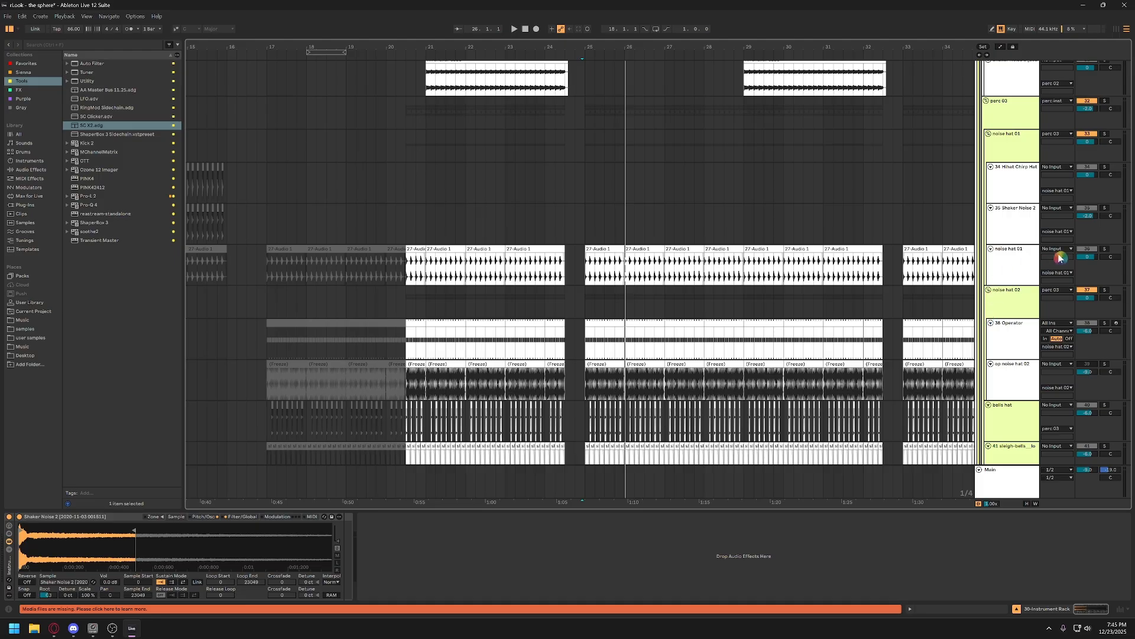
scroll(1053, 242, "up", 2)
left_click(1018, 179)
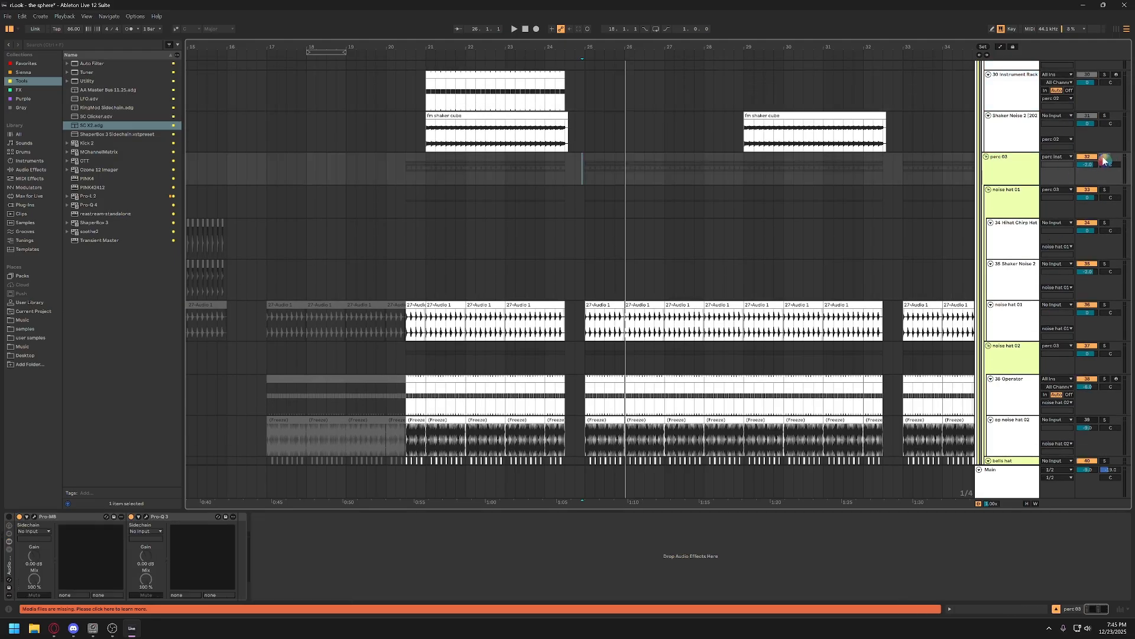
scroll(482, 353, "down", 2)
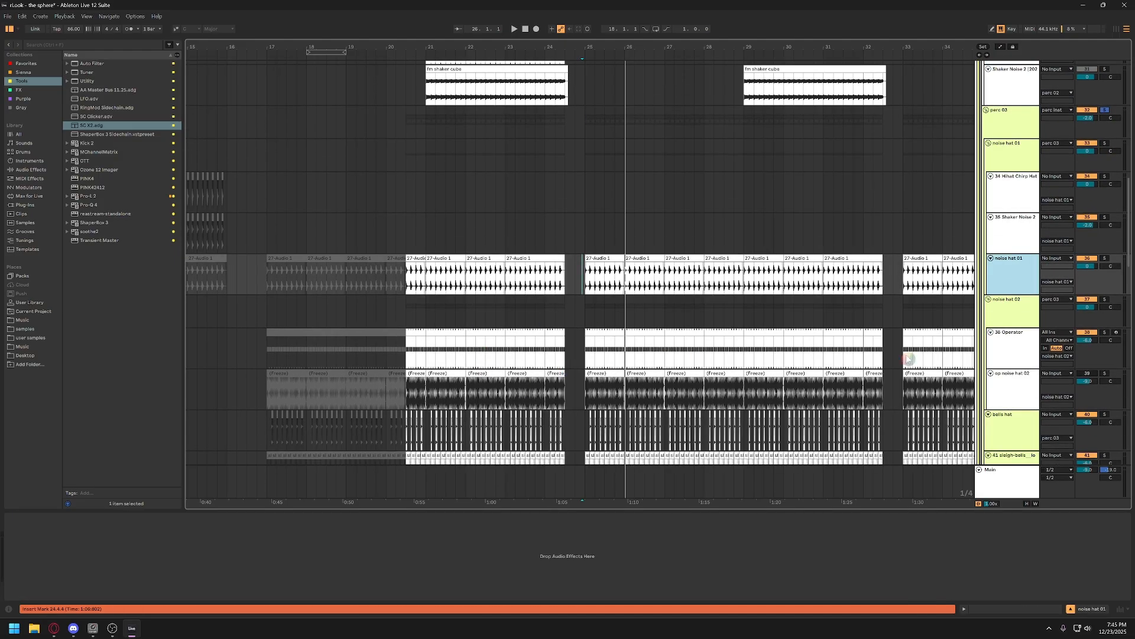
Solo the noise hat 02 group and play the 38 Operator pattern from bar 21
left_click(1001, 350)
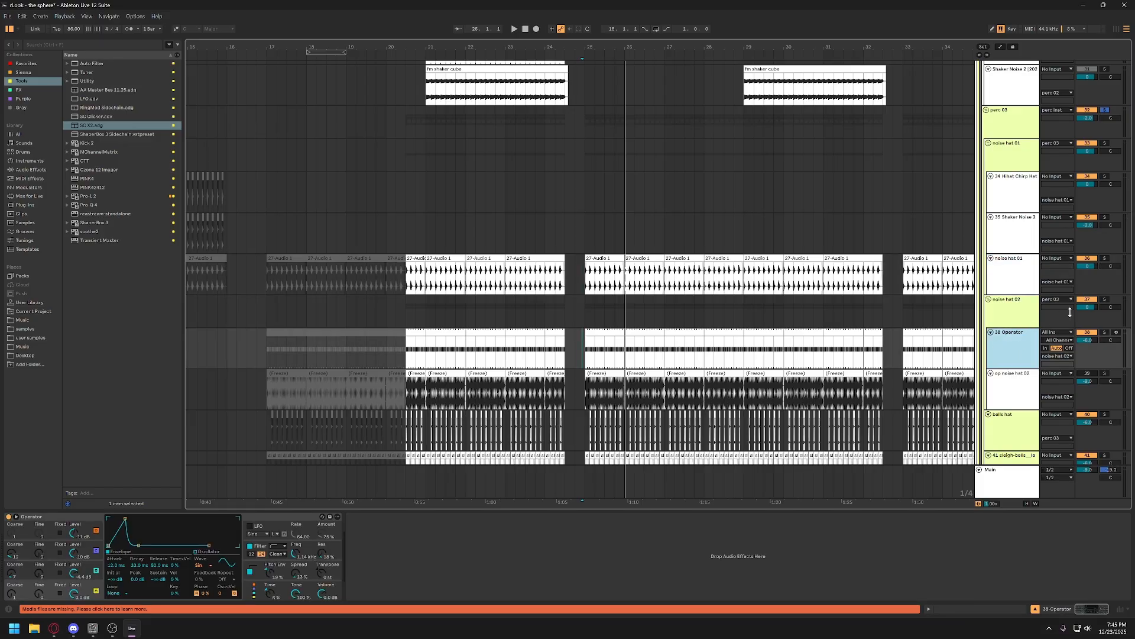
left_click(1106, 299)
left_click(1002, 355)
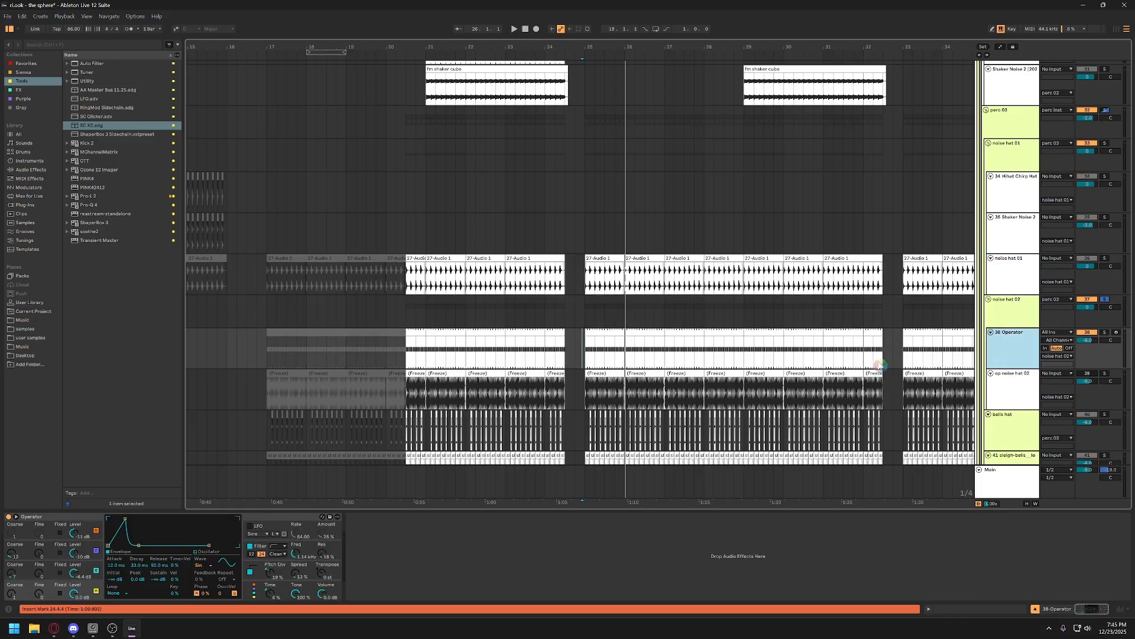
left_click_drag(465, 342, 428, 339)
key("space")
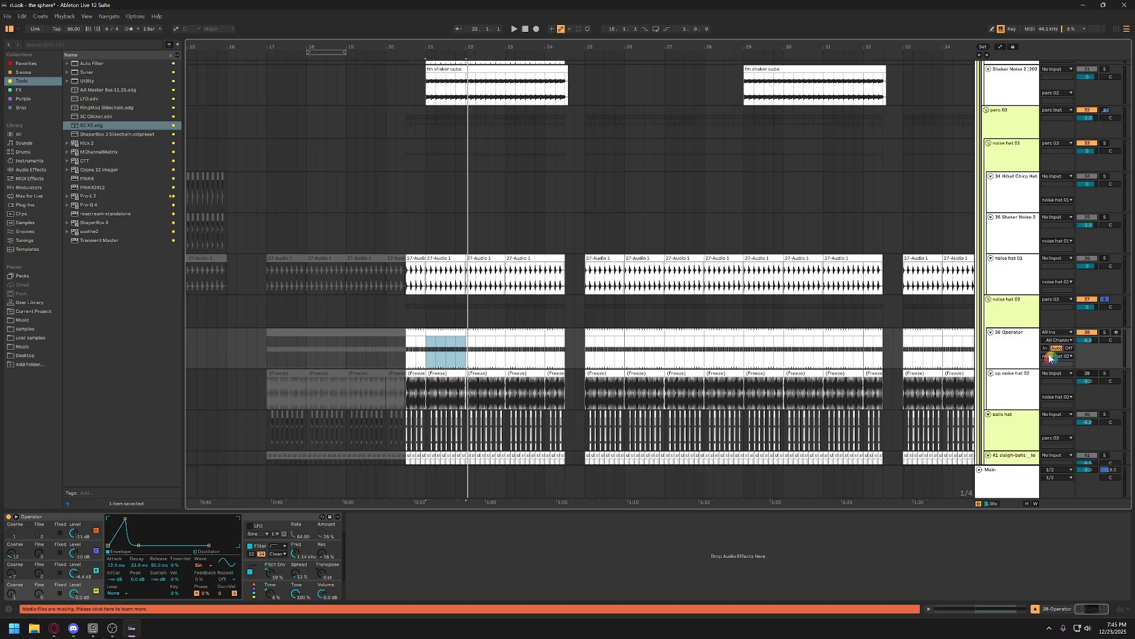
Solo the 41 sleigh-bells track and play it from its clip at beat 21.2
scroll(1027, 382, "down", 3)
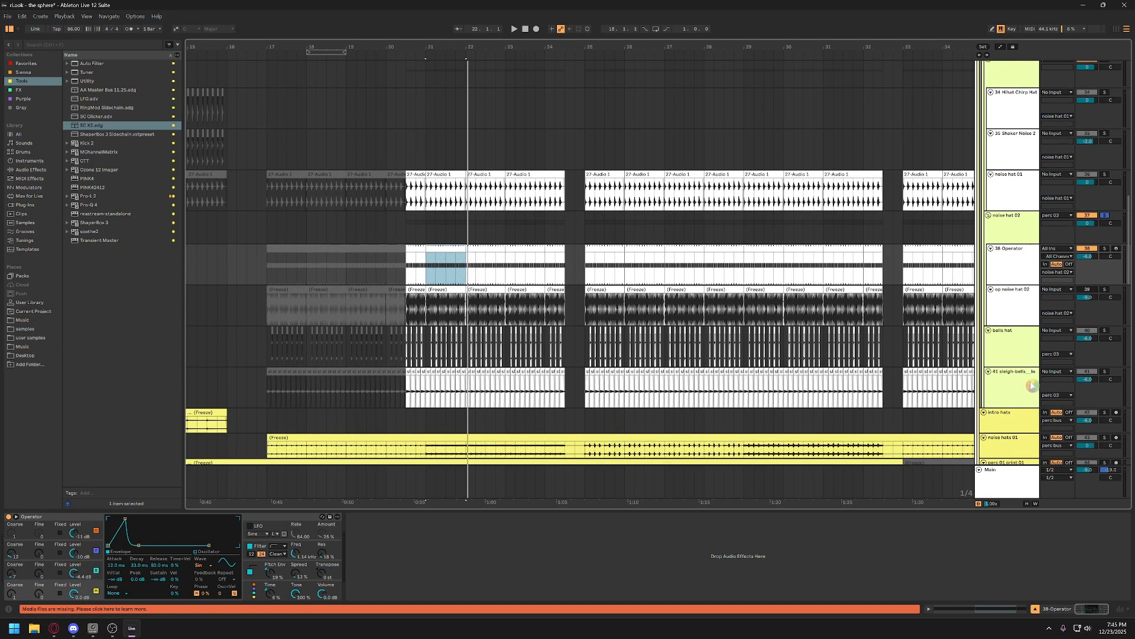
left_click(1012, 378)
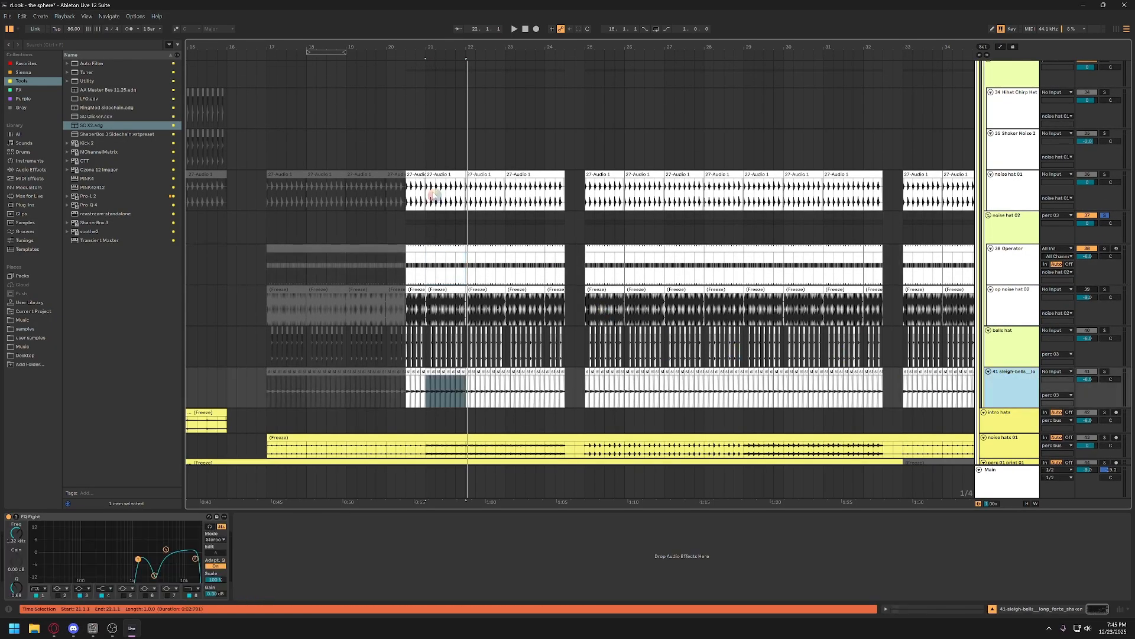
key("z")
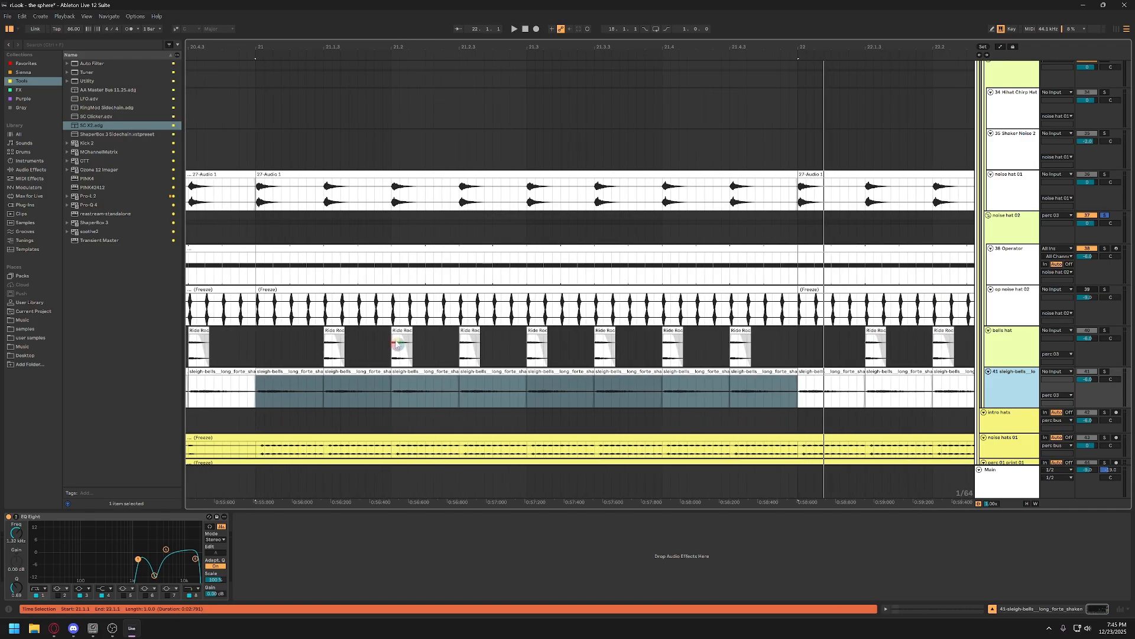
scroll(507, 381, "left", 1)
left_click(493, 380)
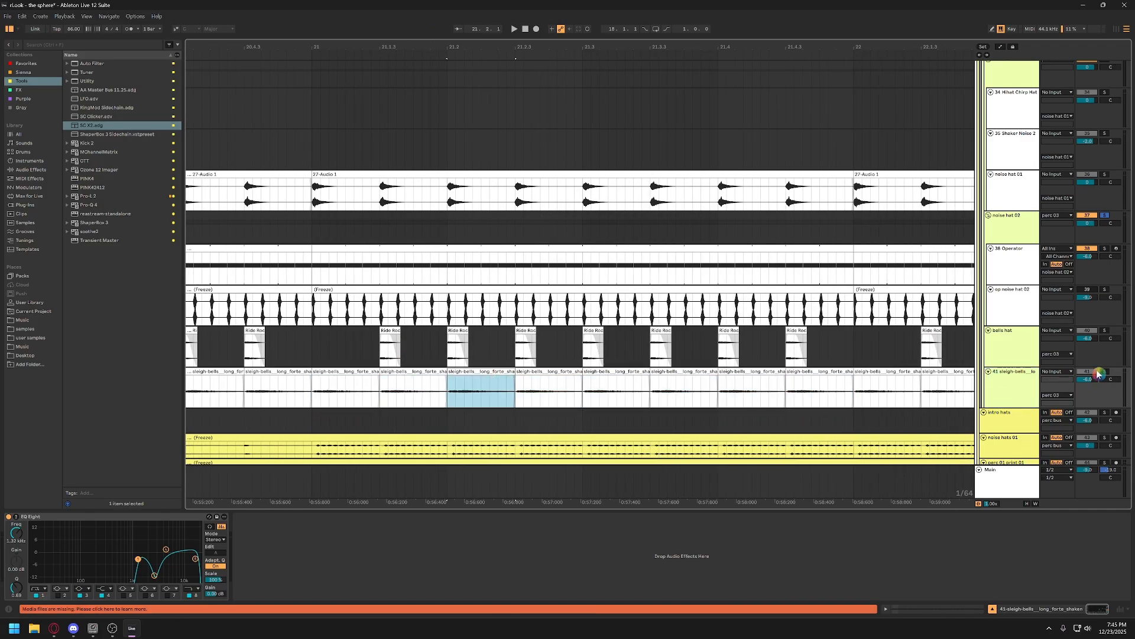
left_click(1101, 371)
key("space")
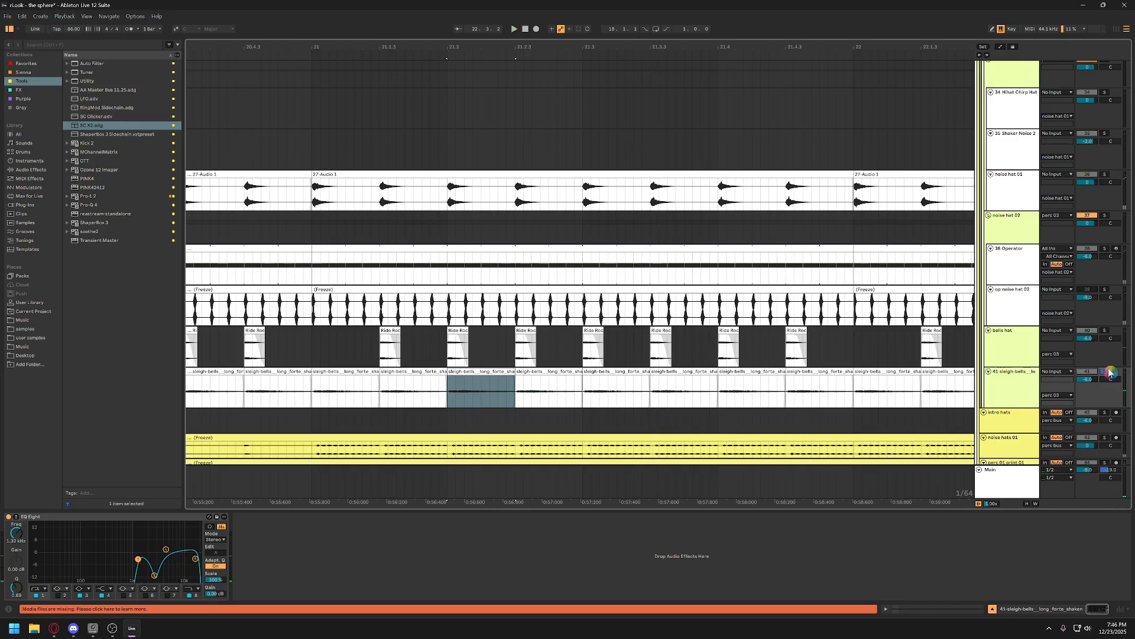
Hear op noise hat 02 soloed together with the sleigh bells, and return the solo to the noise hat 02 group alone
left_click(1105, 290)
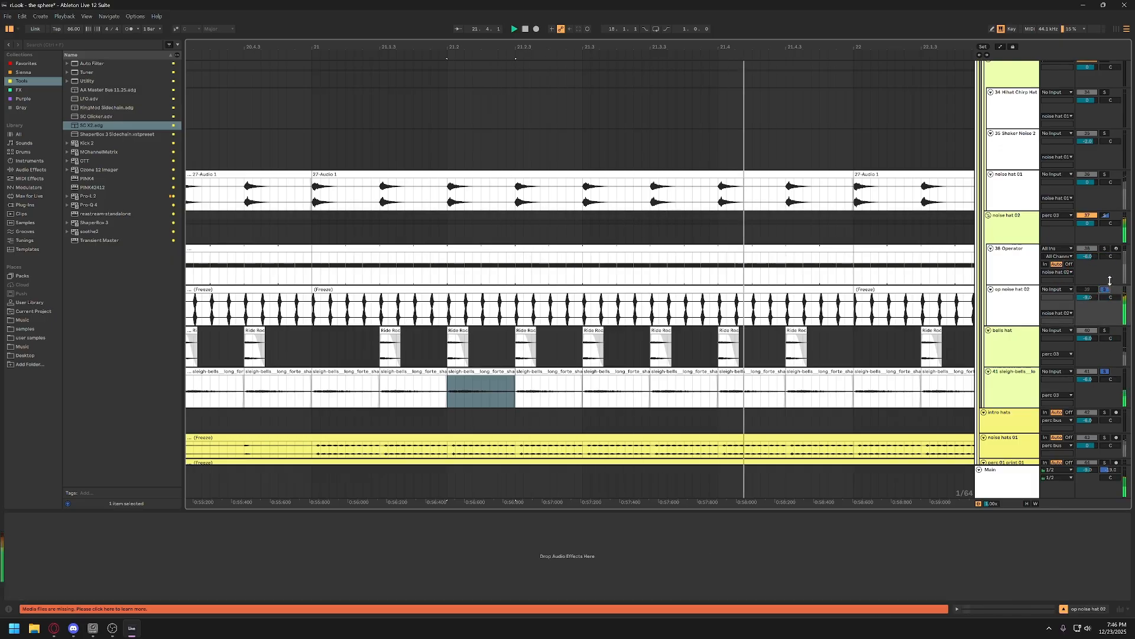
key("space")
left_click(1106, 216)
scroll(825, 166, "up", 1)
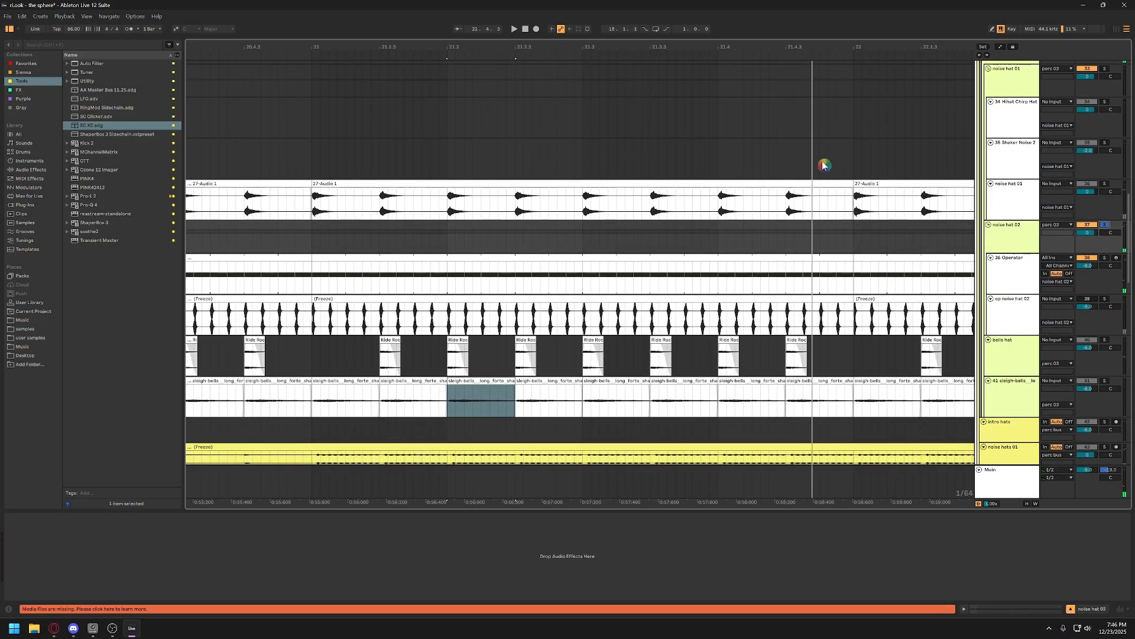
Collapse the perc 03 subgroup into a single row
scroll(825, 166, "up", 1)
left_click_drag(504, 46, 504, 1)
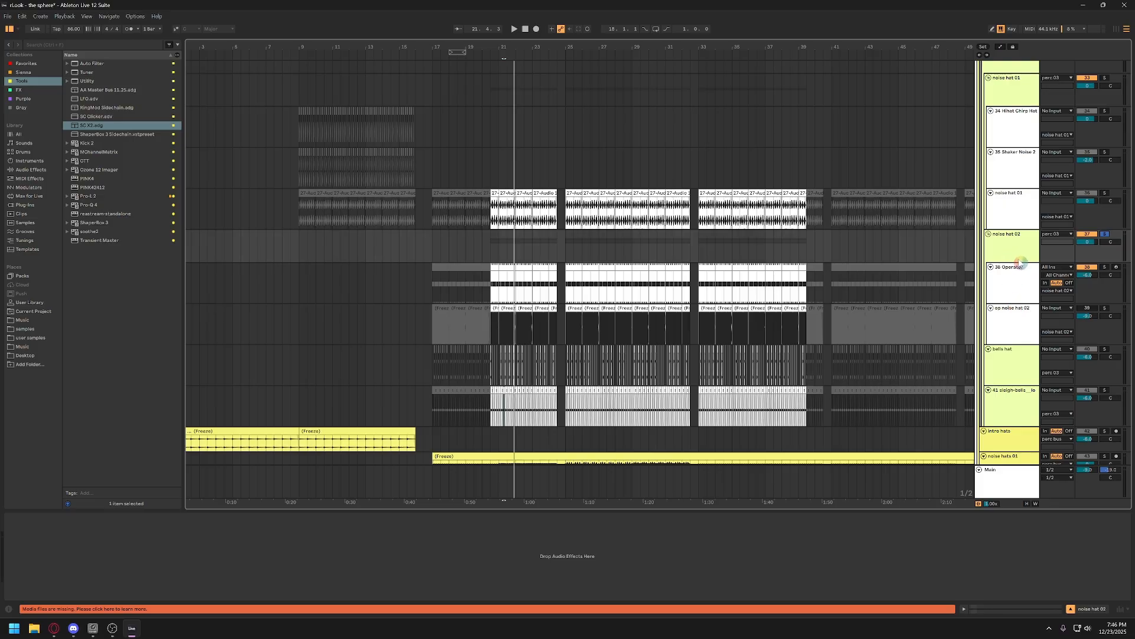
scroll(1021, 262, "up", 1)
left_click(1008, 288)
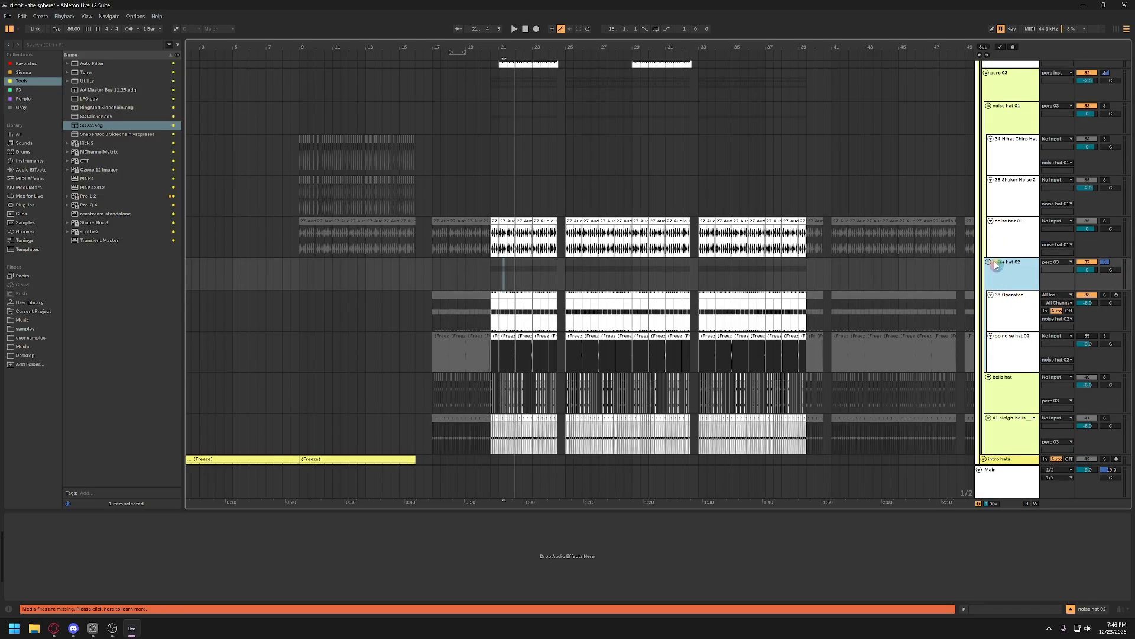
scroll(995, 261, "up", 1)
left_click(1002, 124)
left_click(987, 111)
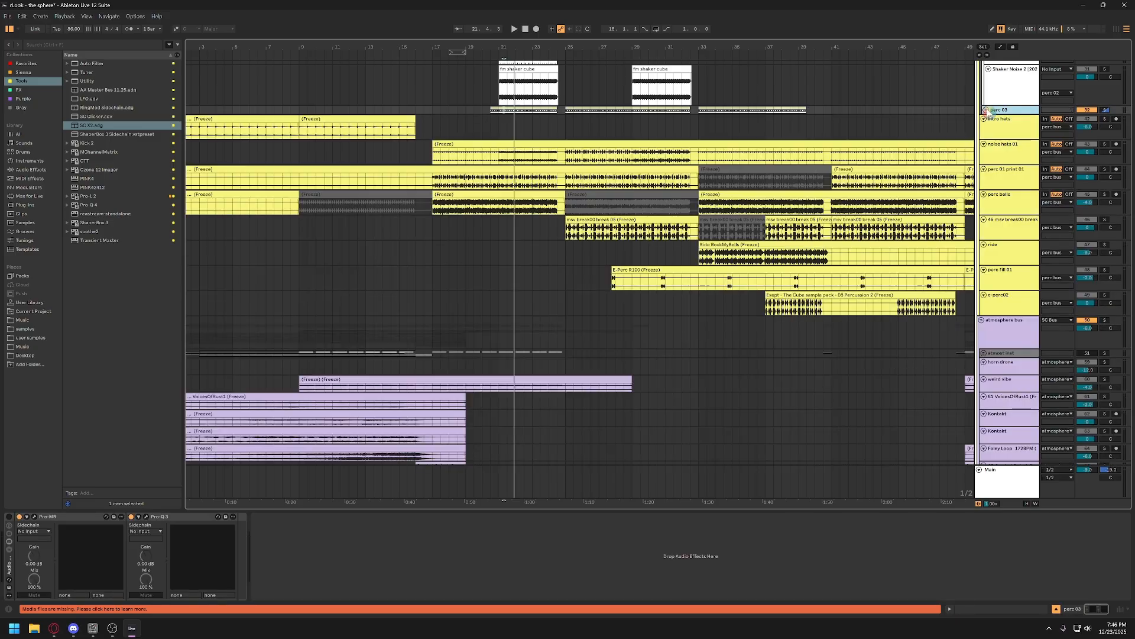
Solo the perc 02 subgroup and play it from bar 25
scroll(1010, 114, "up", 2)
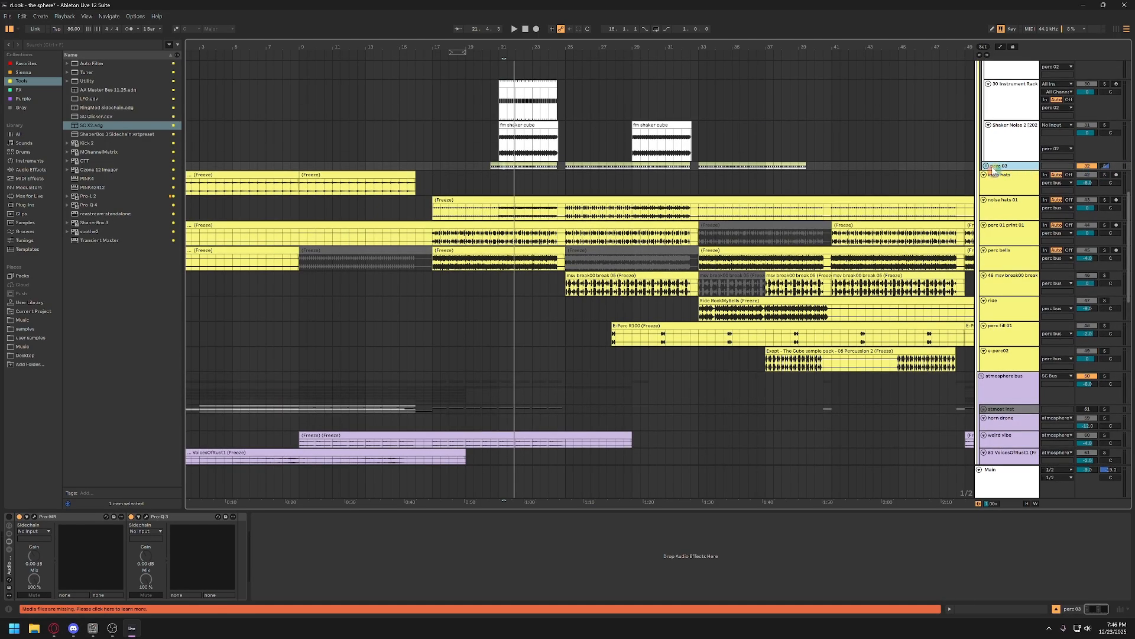
scroll(995, 171, "up", 7)
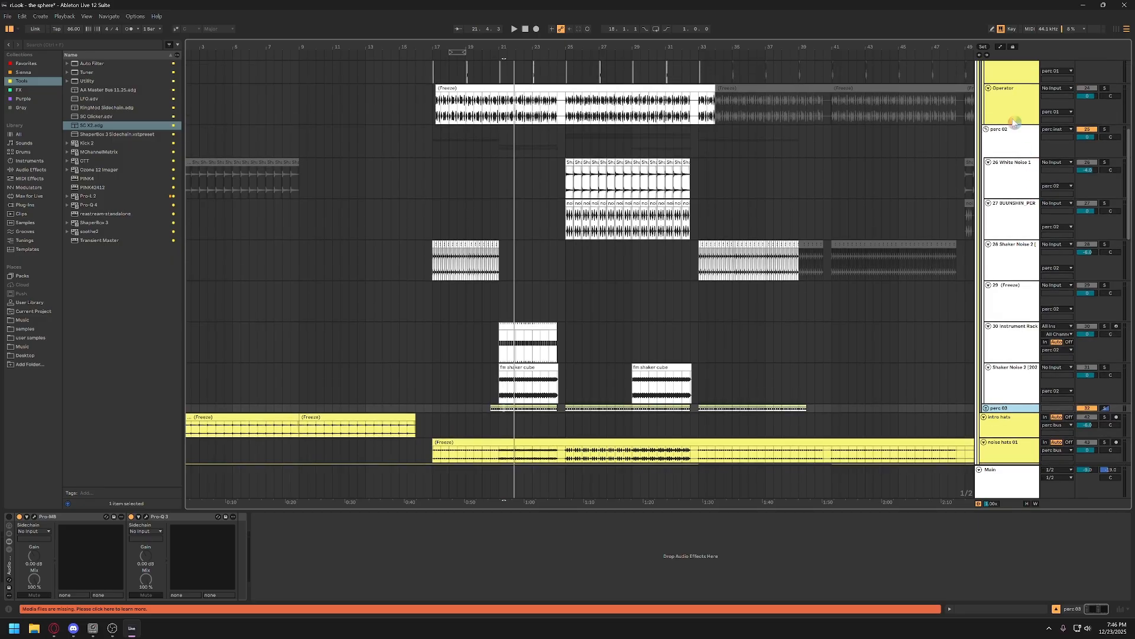
left_click(1009, 139)
left_click(1105, 130)
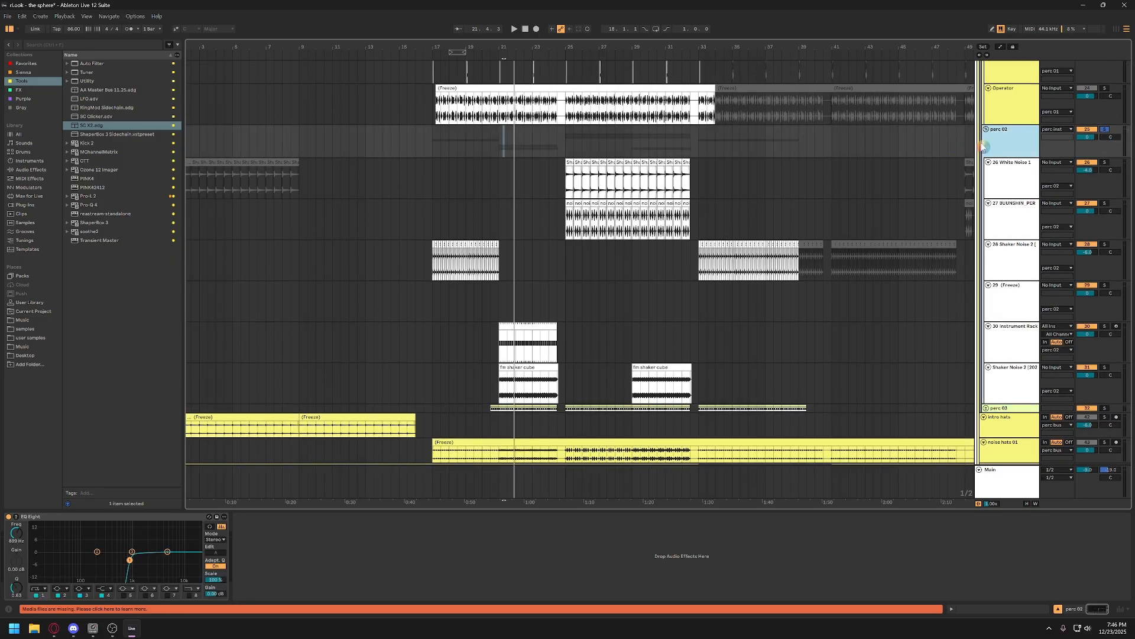
left_click(570, 156)
key("space")
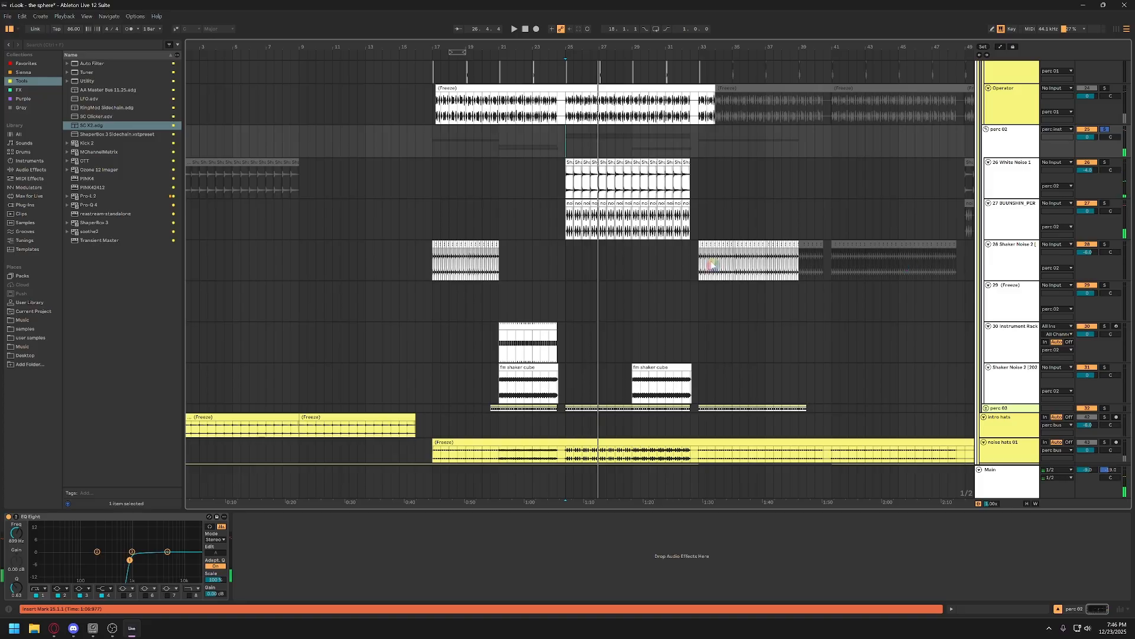
Play the soloed perc 02 layers from the fm shaker cube clip at bar 29
left_click_drag(623, 48, 624, 110)
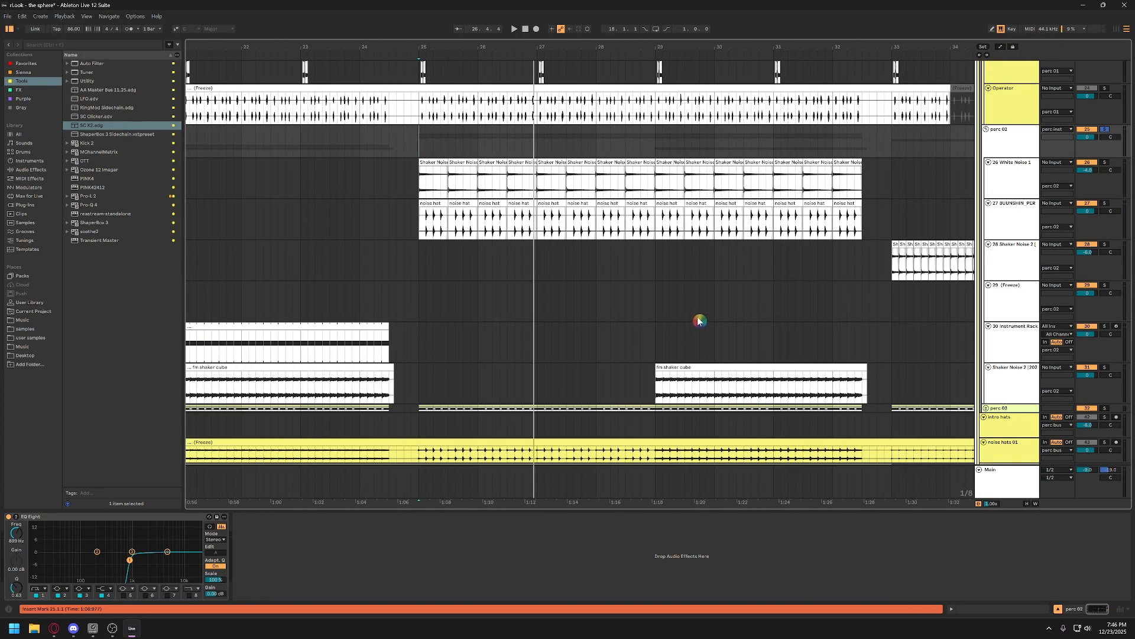
scroll(723, 341, "right", 2)
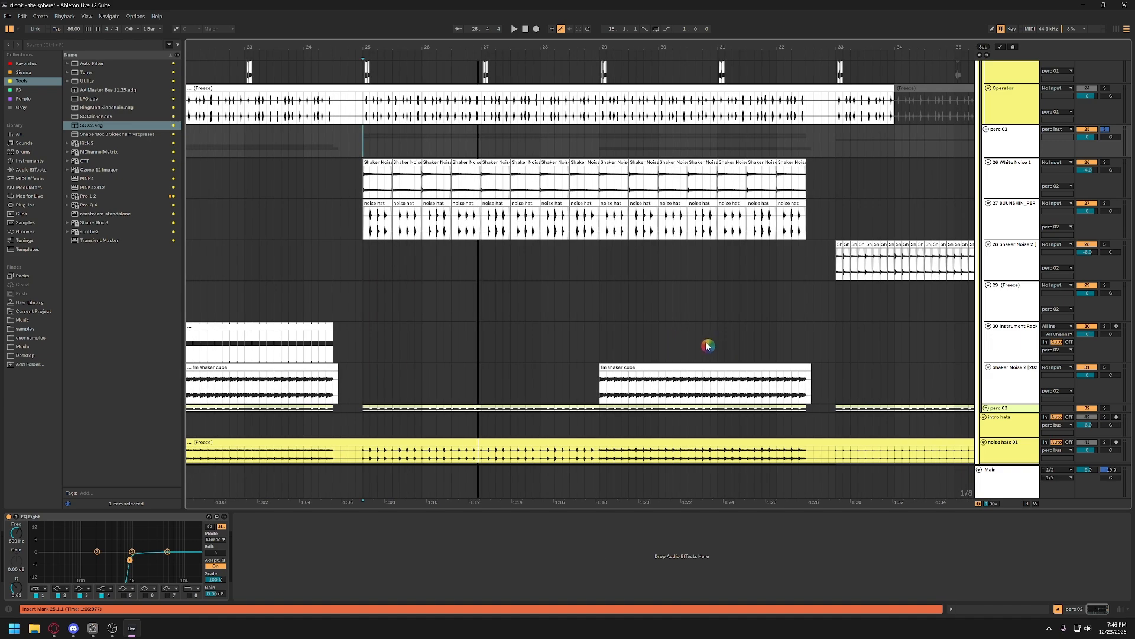
left_click(660, 366)
key("space")
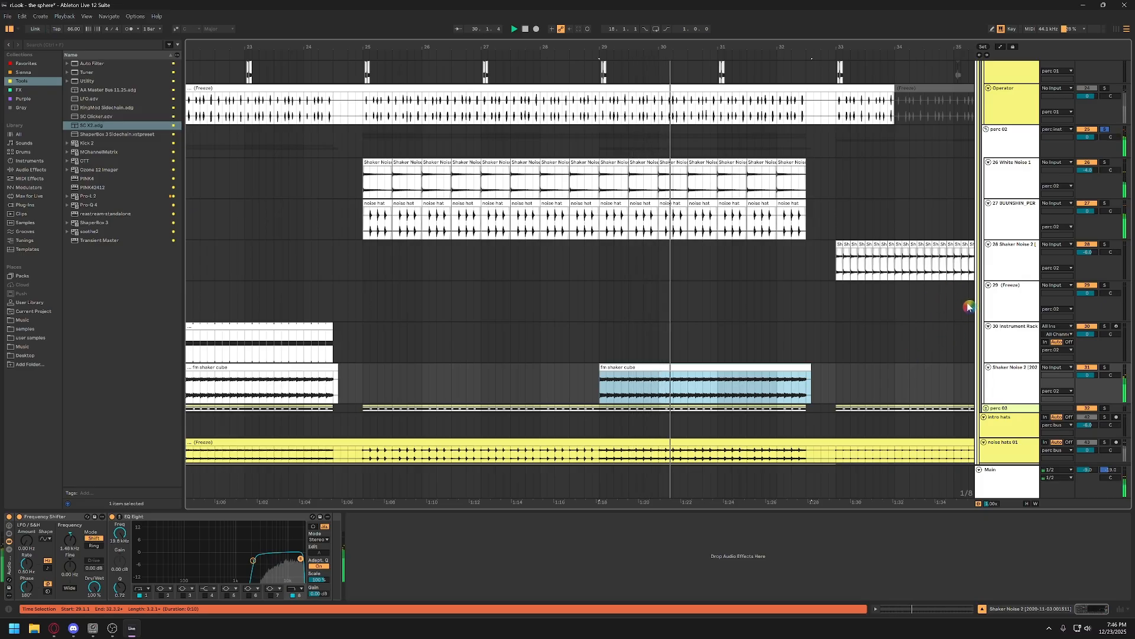
Clear the perc 02 solo and collapse the perc 02 and perc 01 subgroups
left_click(1104, 132)
left_click(987, 129)
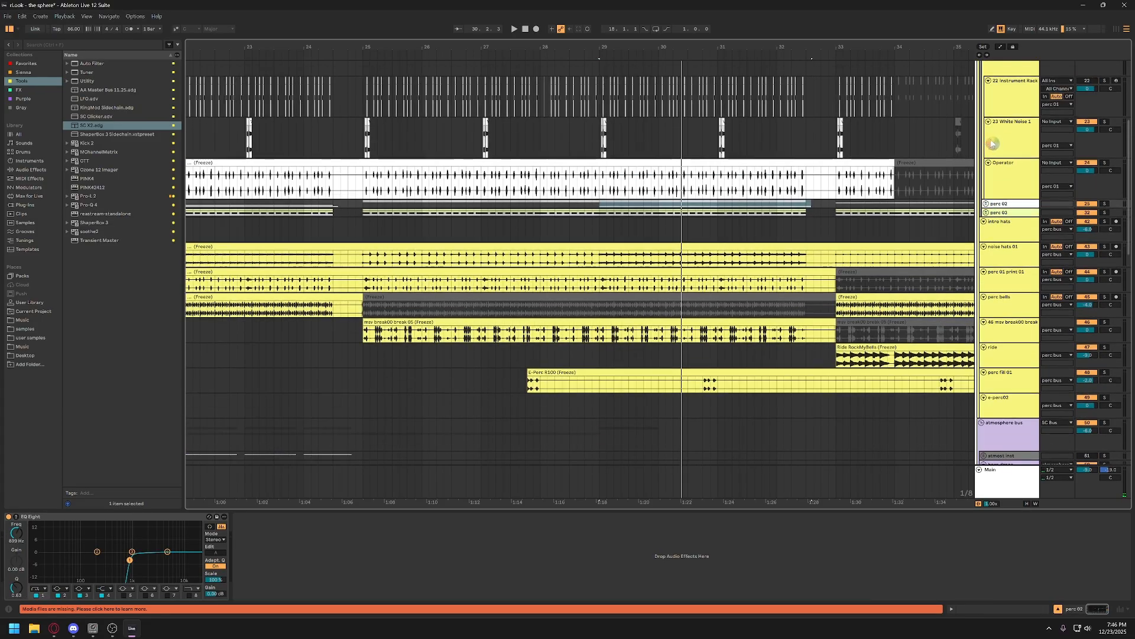
scroll(988, 147, "up", 3)
left_click(986, 171)
left_click(986, 171)
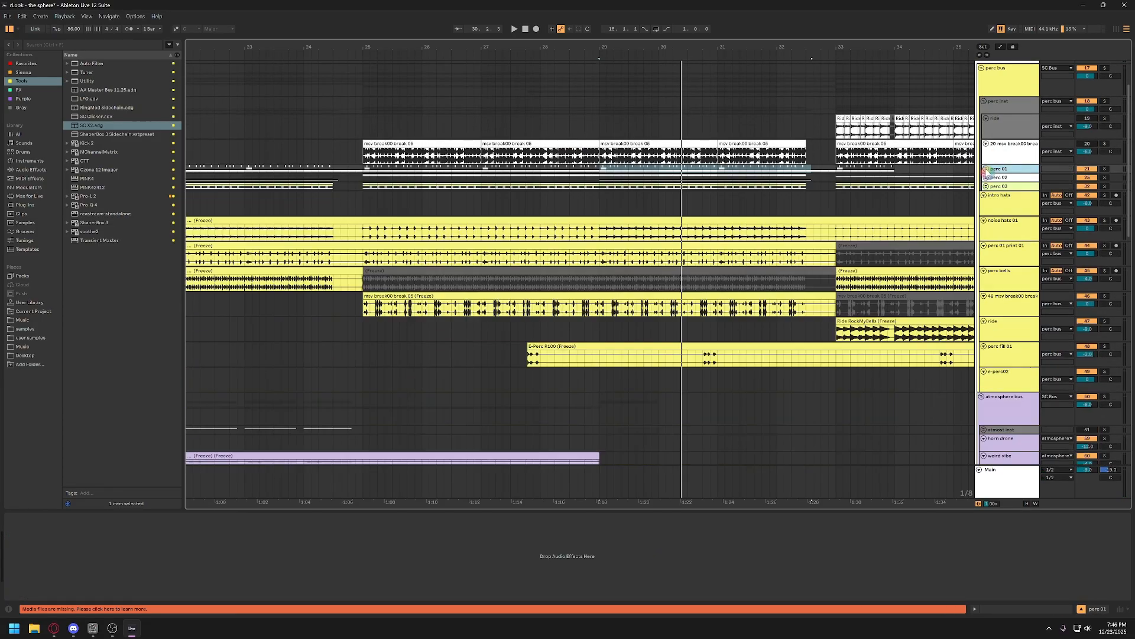
Collapse the perc inst group and show the perc bus device chain
scroll(999, 193, "up", 1)
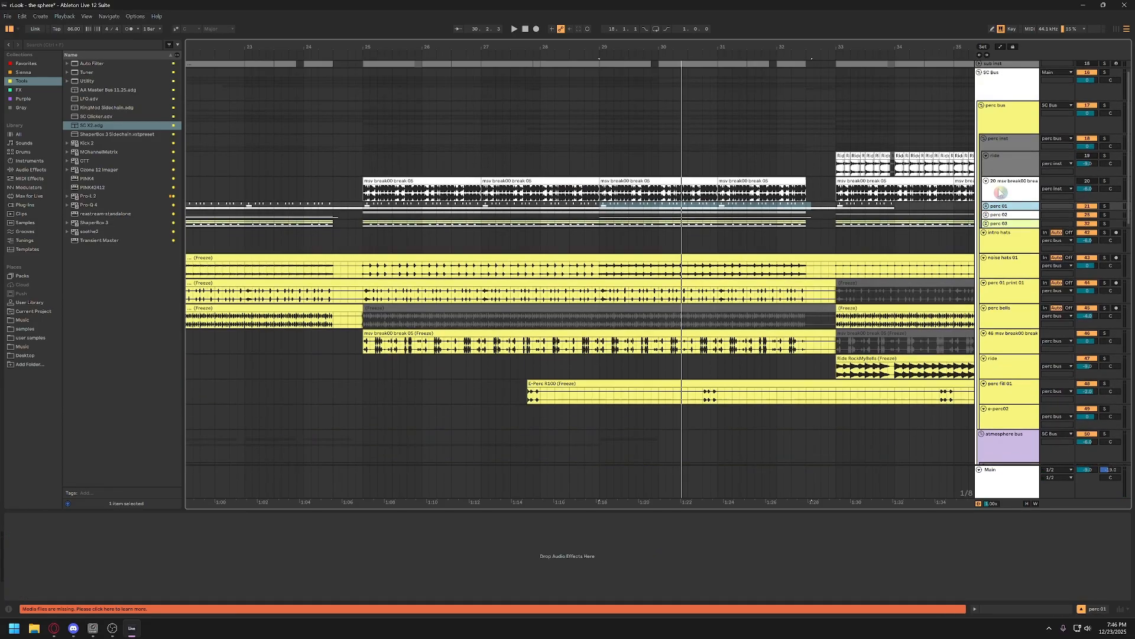
left_click(1002, 141)
left_click(1002, 137)
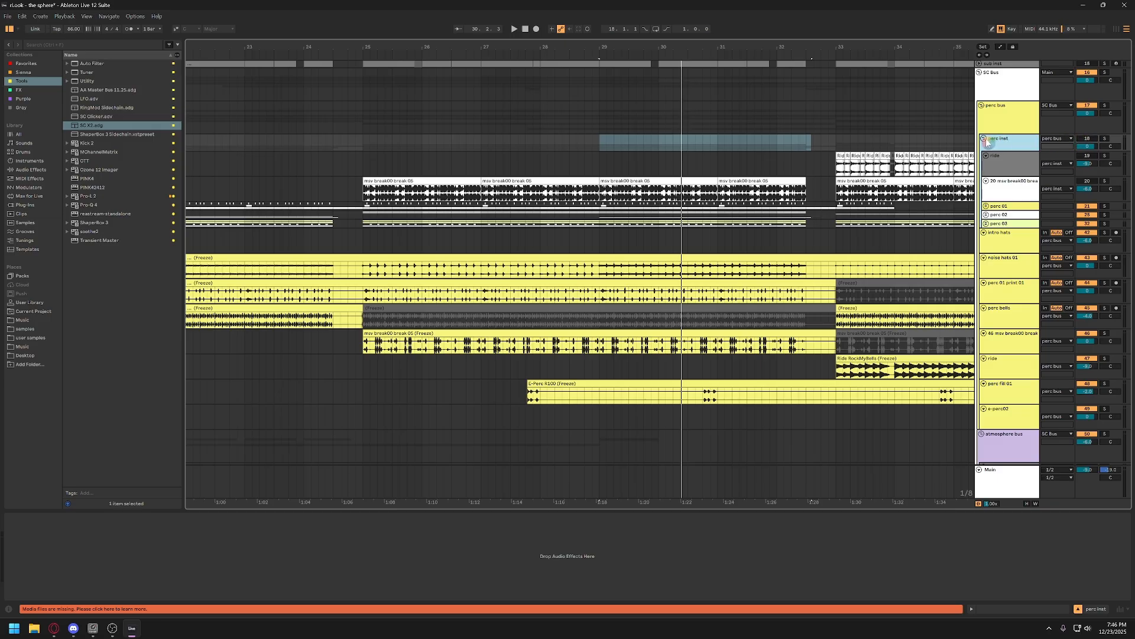
left_click(984, 138)
key("Up")
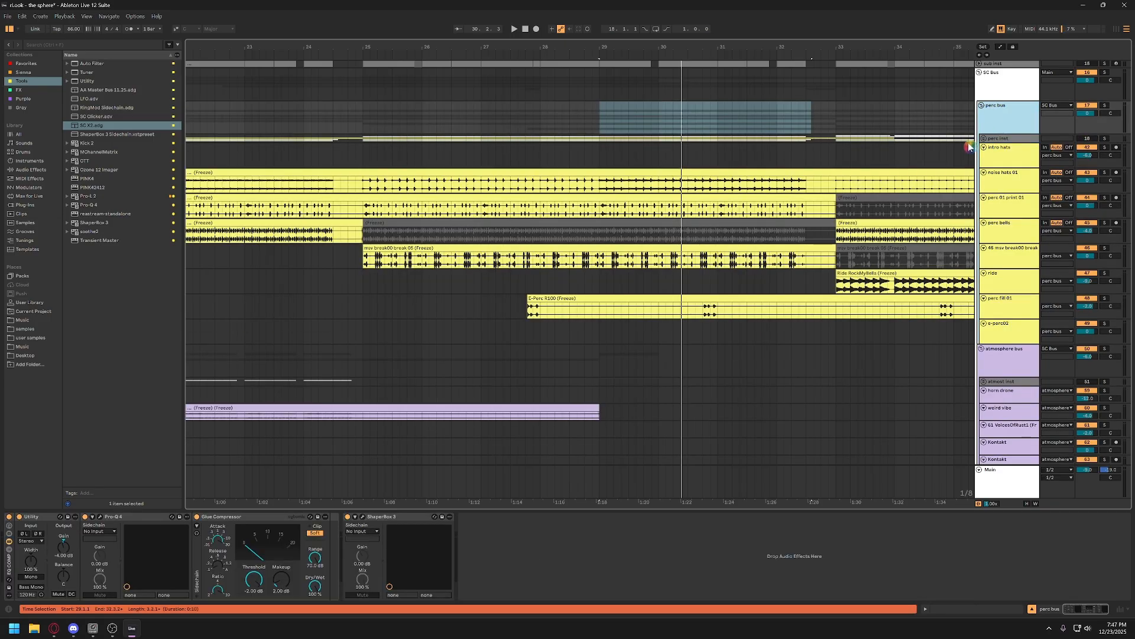
Play the arrangement from the break clip at bar 25, and jump playback to the perc bells clip at bar 33
left_click_drag(704, 47, 641, 326)
left_click(556, 260)
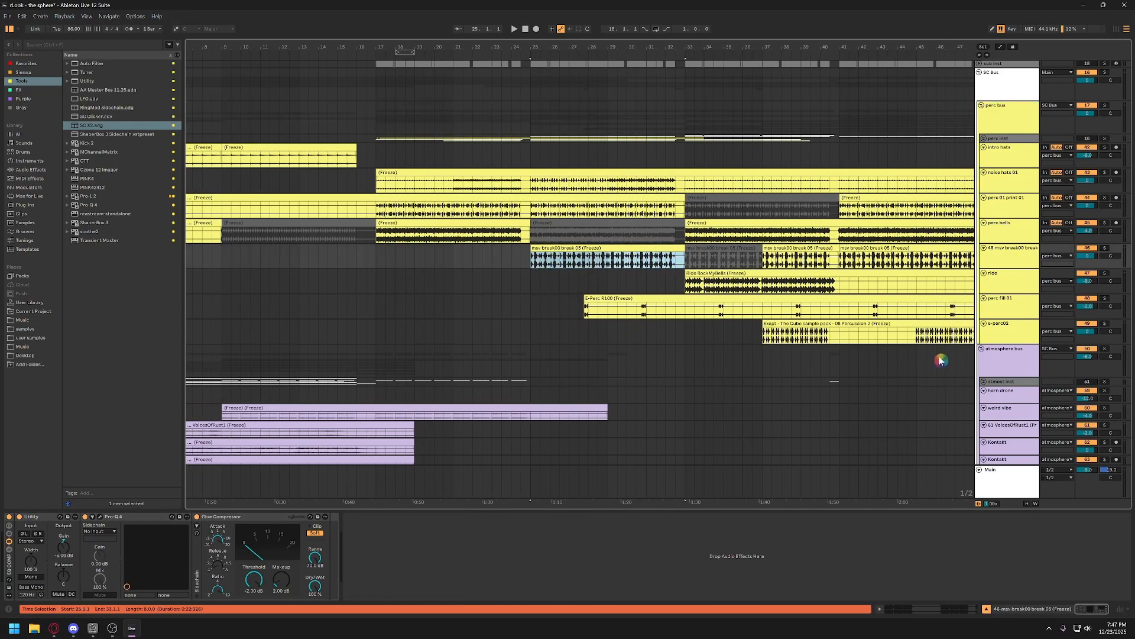
key("space")
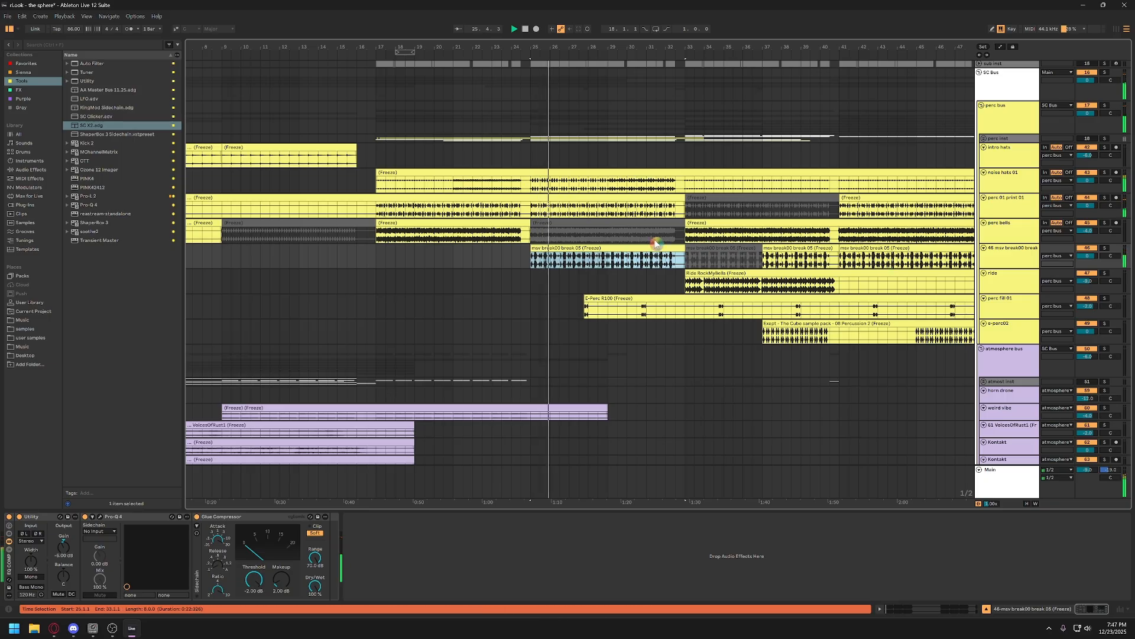
scroll(655, 243, "right", 3)
left_click(631, 225)
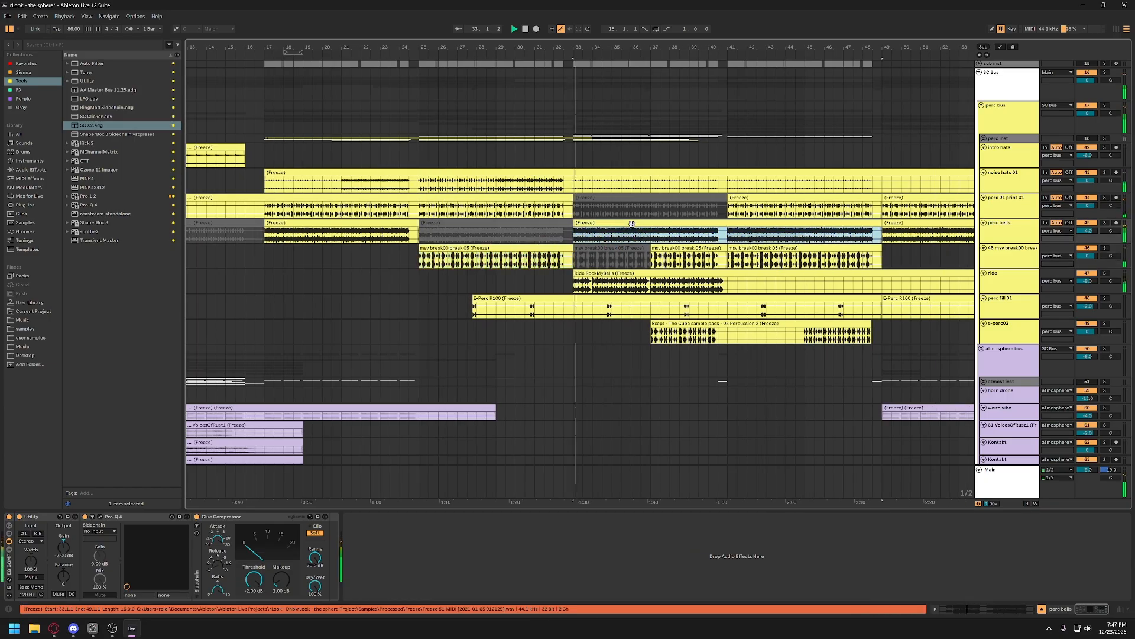
scroll(642, 230, "right", 2)
scroll(642, 231, "right", 1)
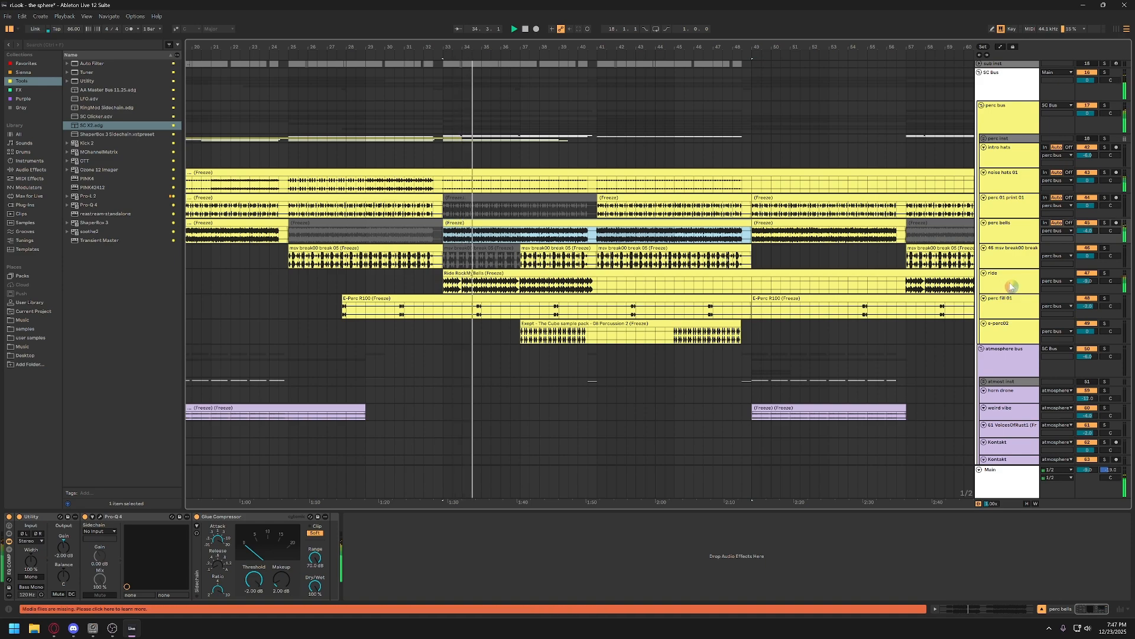
Examine the ride track and its effect devices while the arrangement plays
left_click(1094, 281)
left_click(1101, 279)
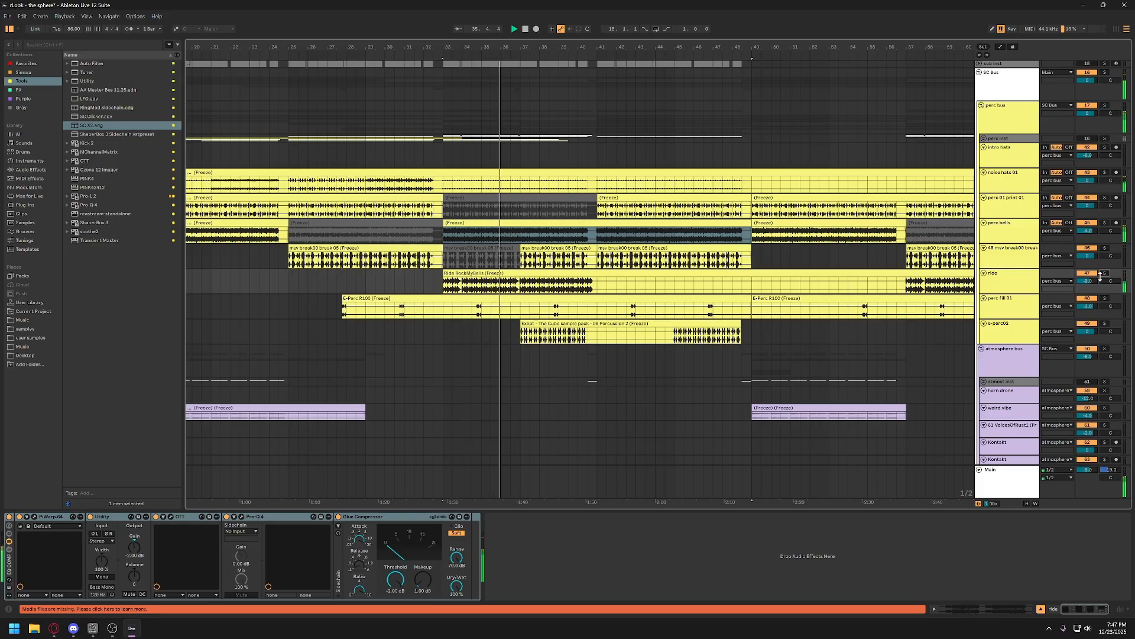
left_click(1104, 274)
left_click(1091, 280)
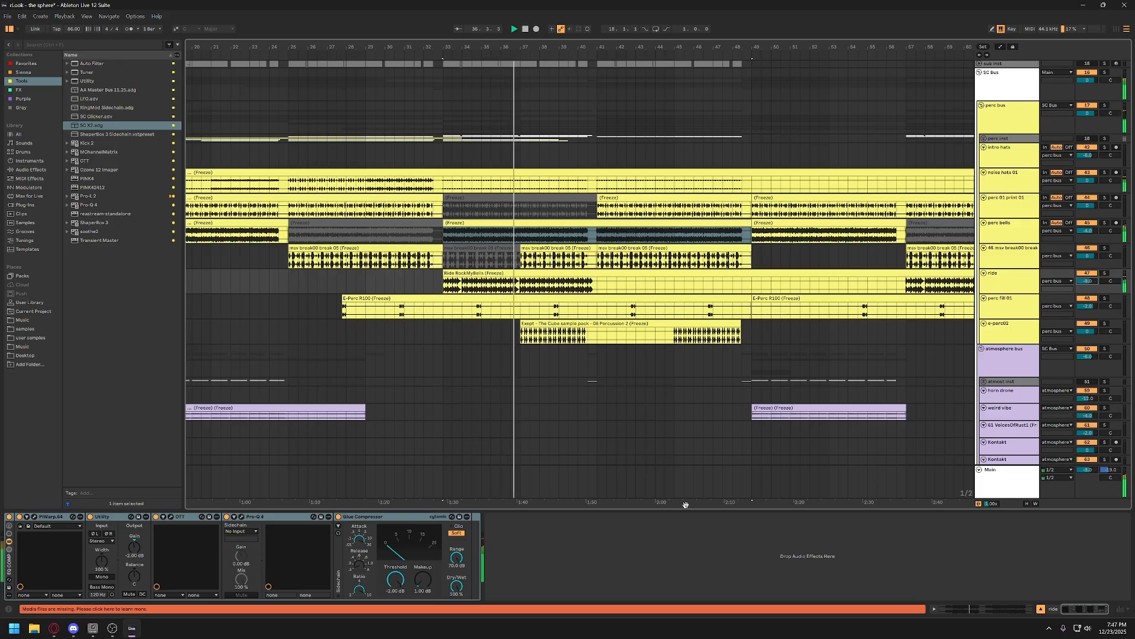
Solo the e-perc02 track and play its percussion clip from bar 37, stopping playback around bar 38
left_click(423, 588)
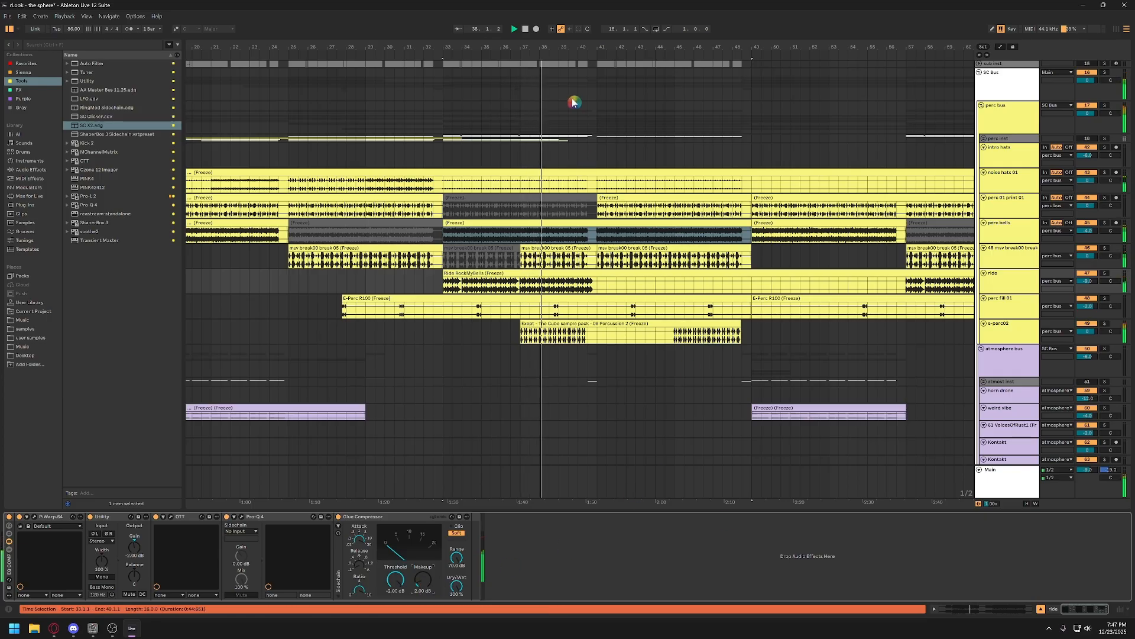
left_click_drag(588, 44, 581, 21)
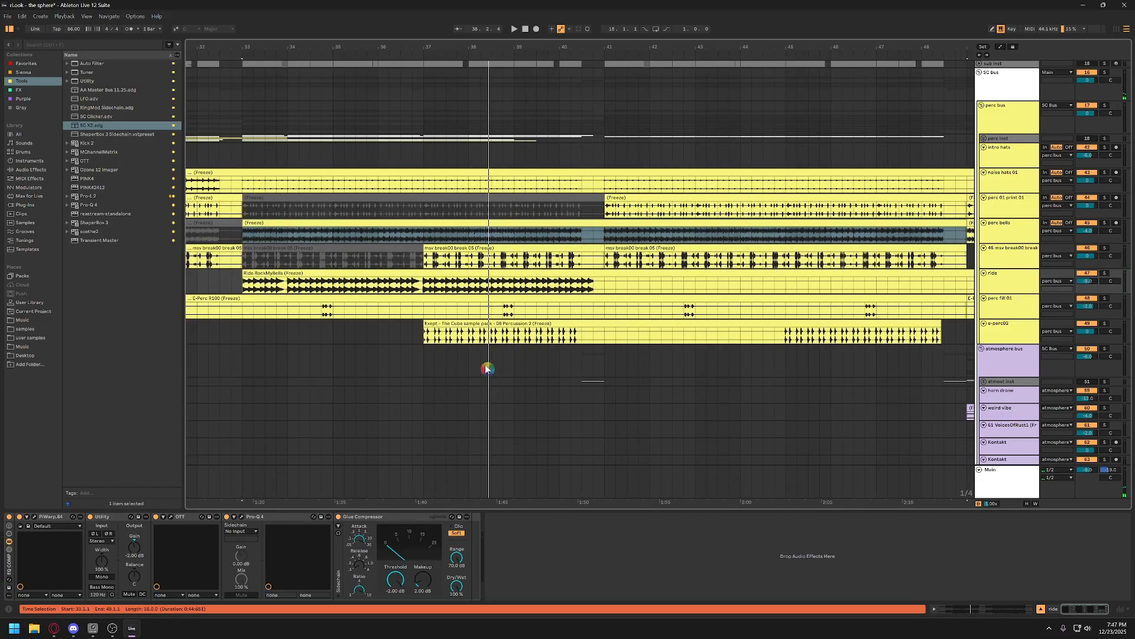
left_click(468, 324)
left_click(1105, 326)
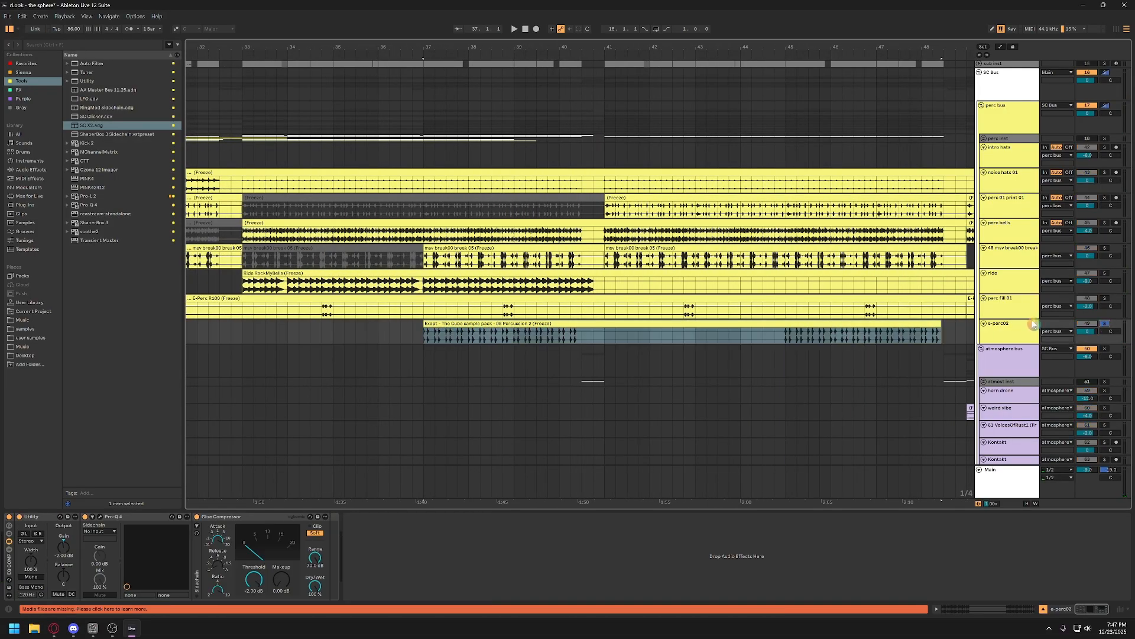
key("space")
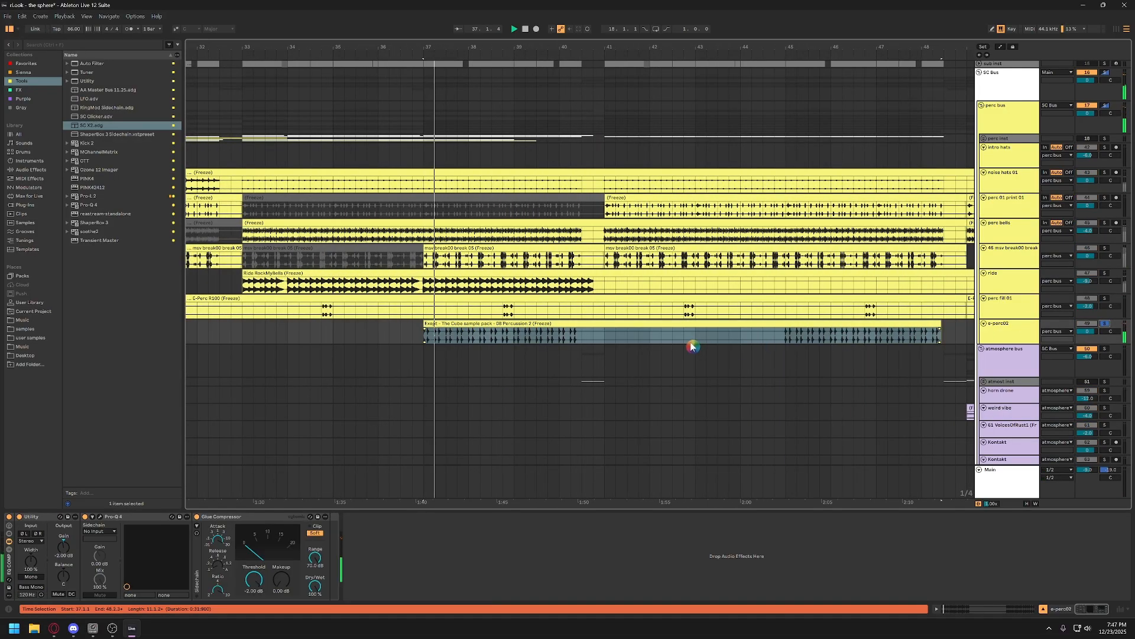
key("space")
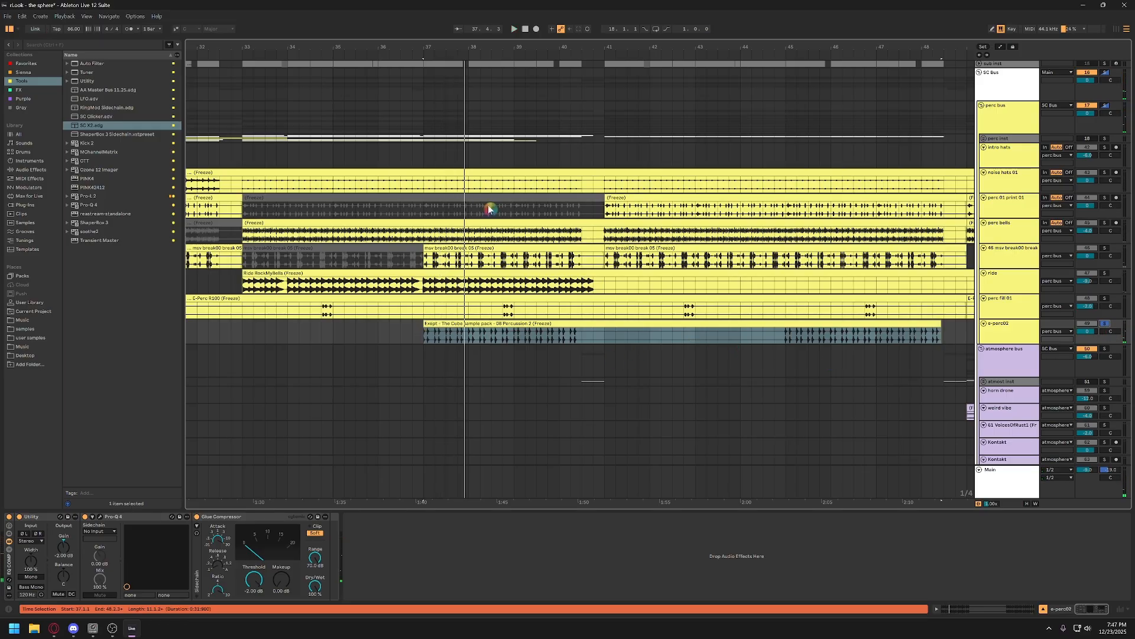
Clear the e-perc02 solo and play the percussion clip together with the rest of the arrangement
left_click(606, 338)
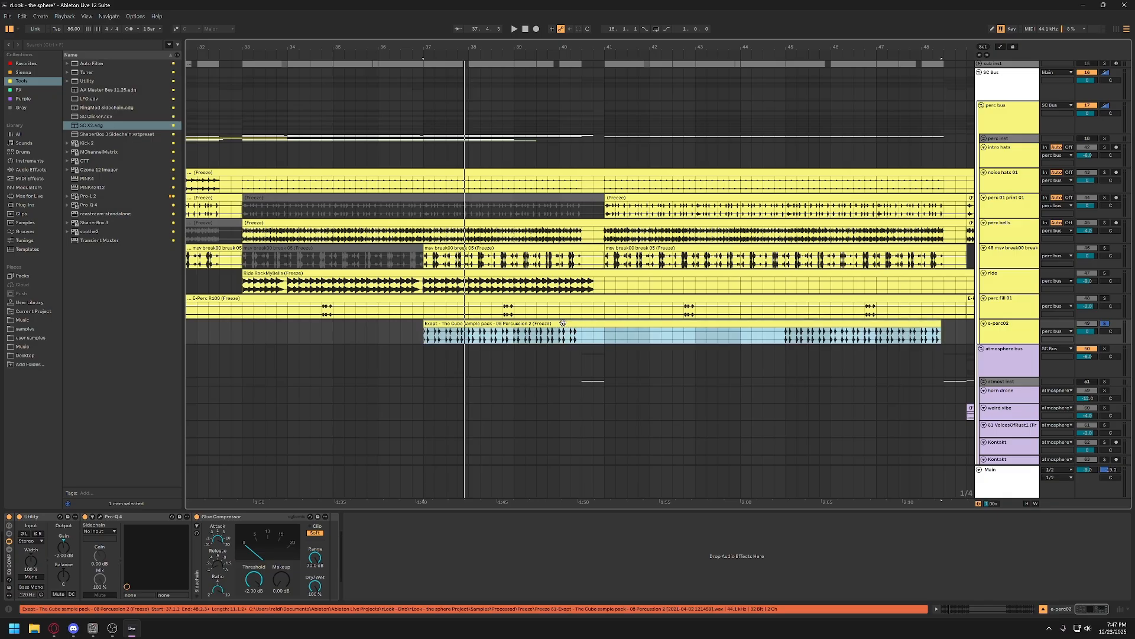
scroll(582, 327, "left", 3)
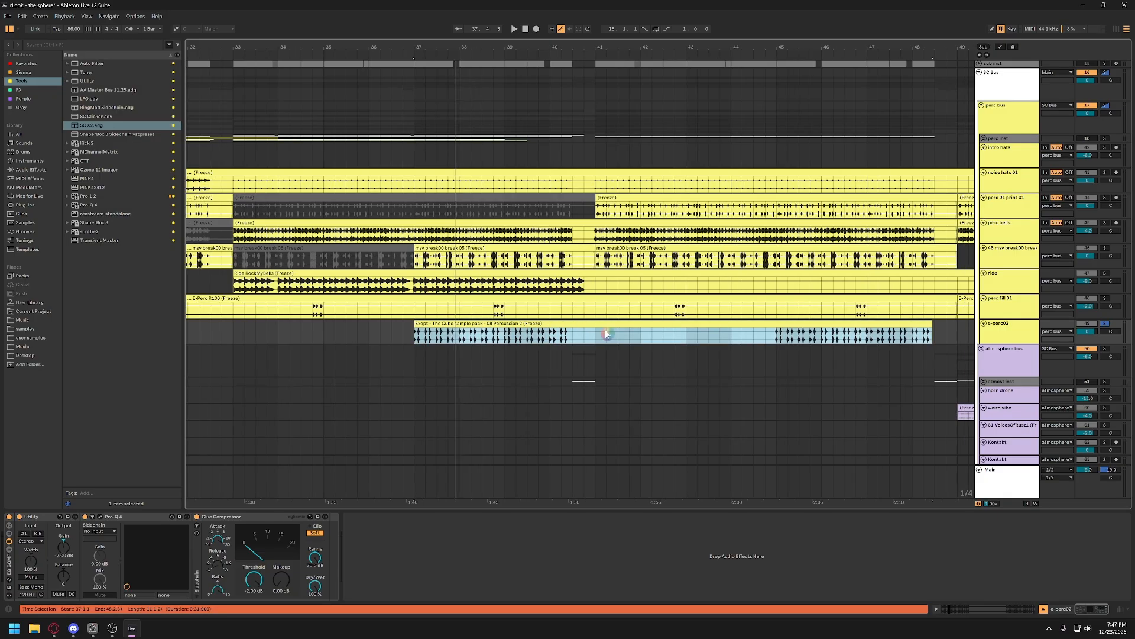
left_click(1106, 325)
key("space")
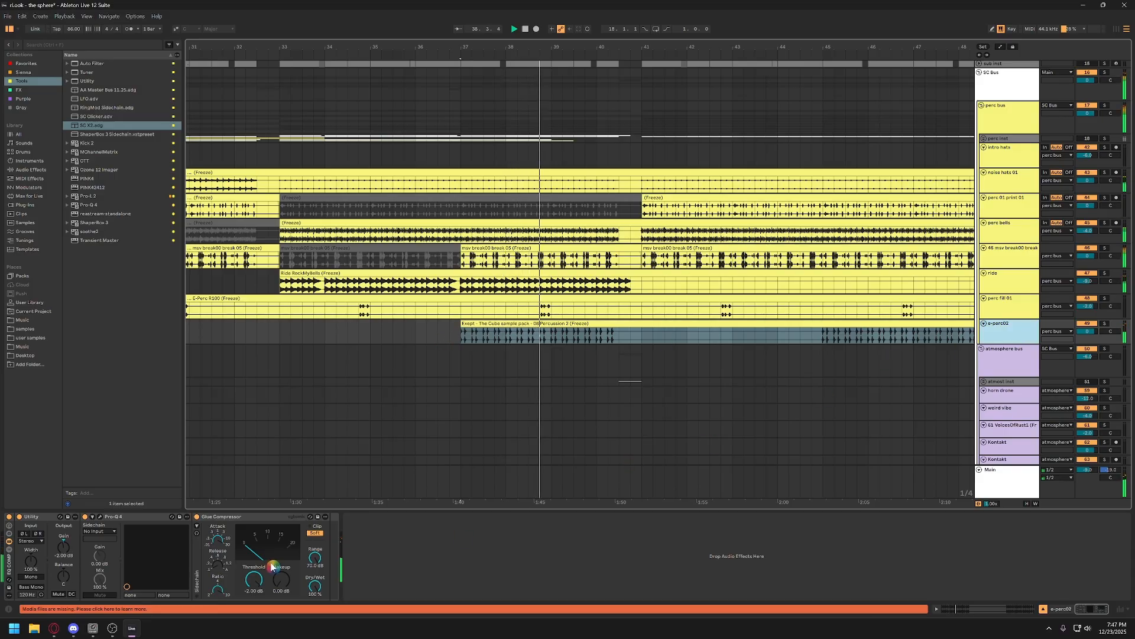
Set the Makeup gain of the e-perc02 track's Glue Compressor to 1 dB
left_click(283, 586)
type("1")
key("Return")
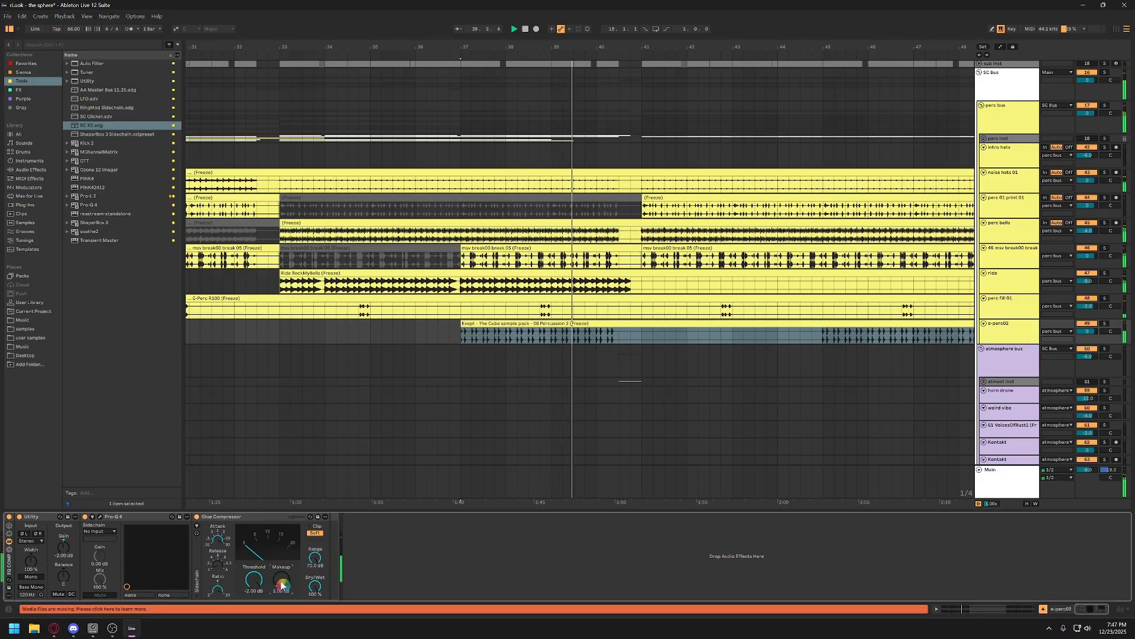
Place the insert marker at bar 41, stop the arrangement playback, and save the set
left_click_drag(565, 47, 565, 45)
scroll(595, 301, "left", 5)
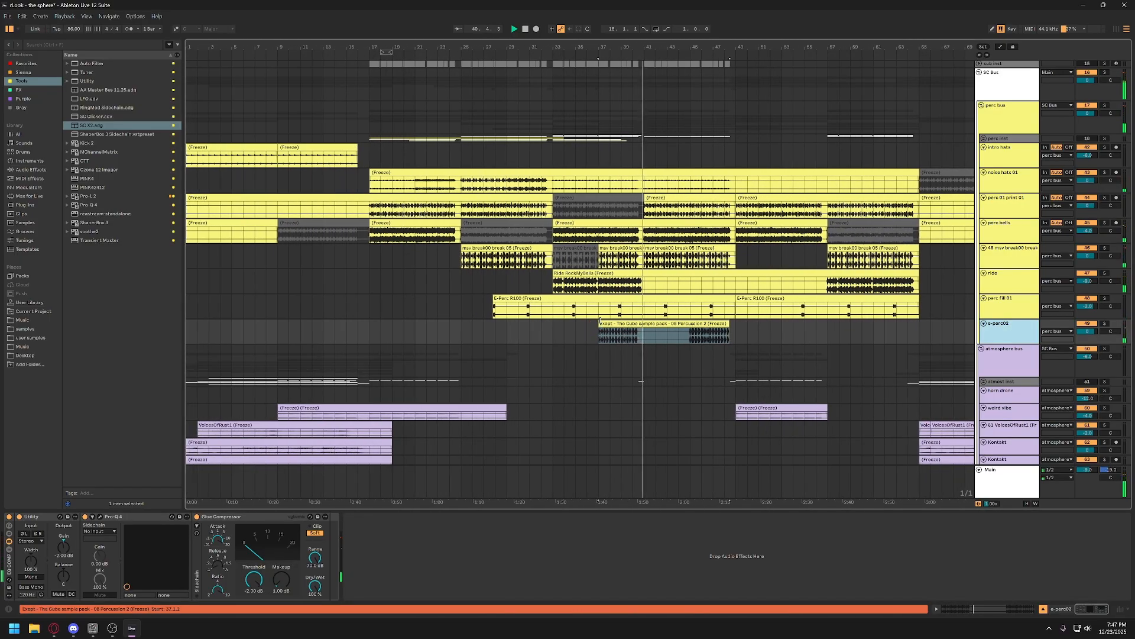
left_click(648, 339)
left_click(648, 339)
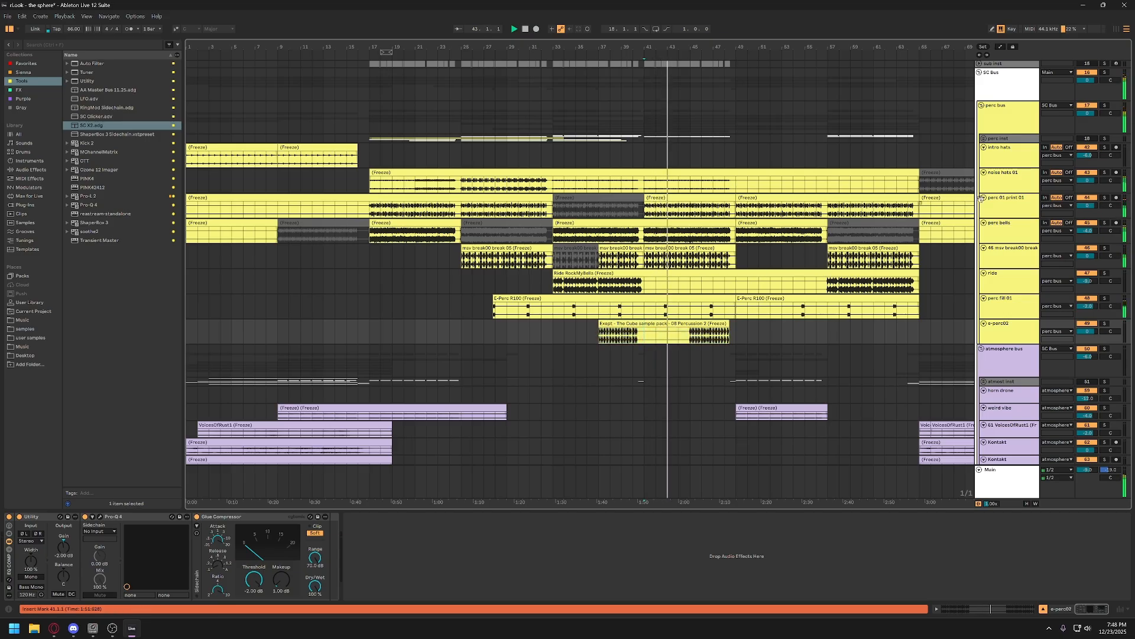
key("space")
scroll(986, 216, "down", 2)
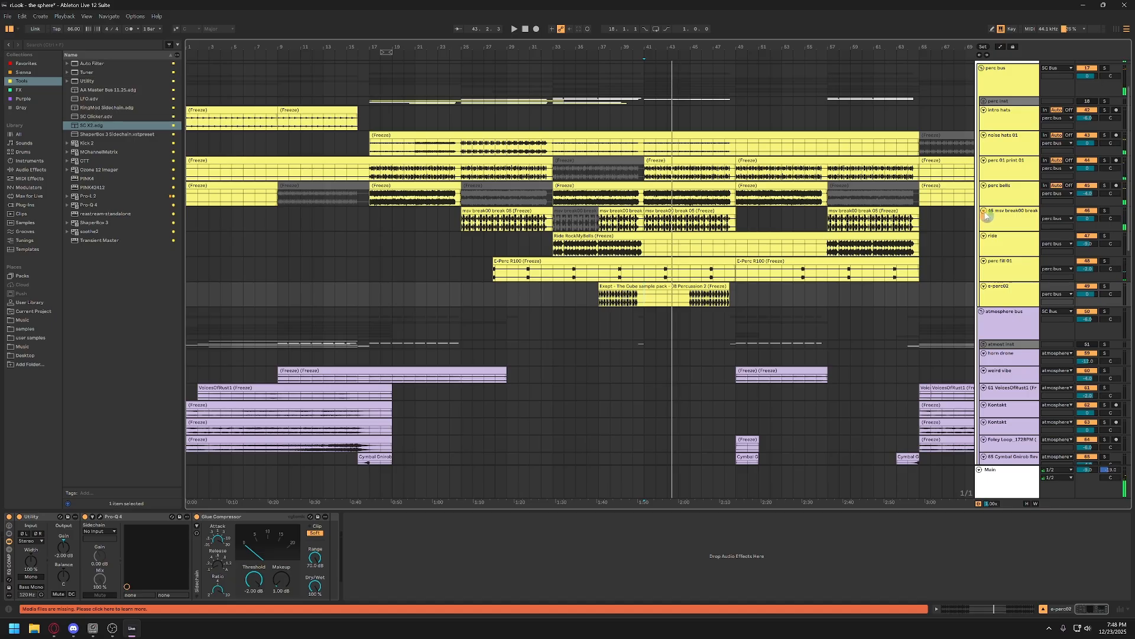
key("ctrl+s")
Examine the volume curve of ShaperBox 3 on the perc bus, and close the plugin window
left_click(996, 87)
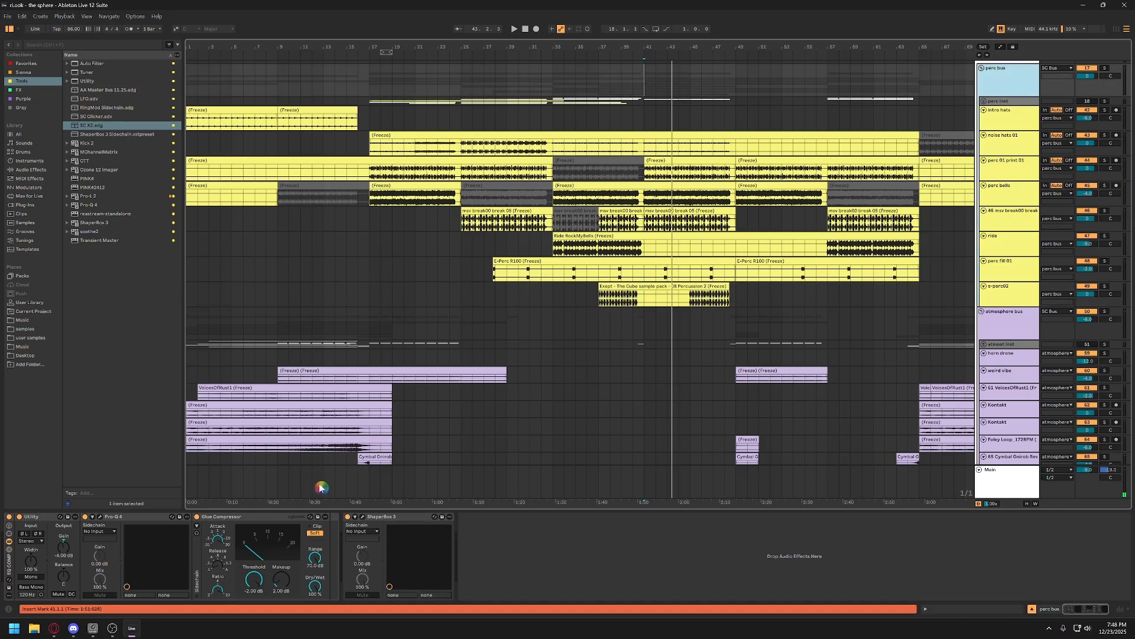
left_click(362, 516)
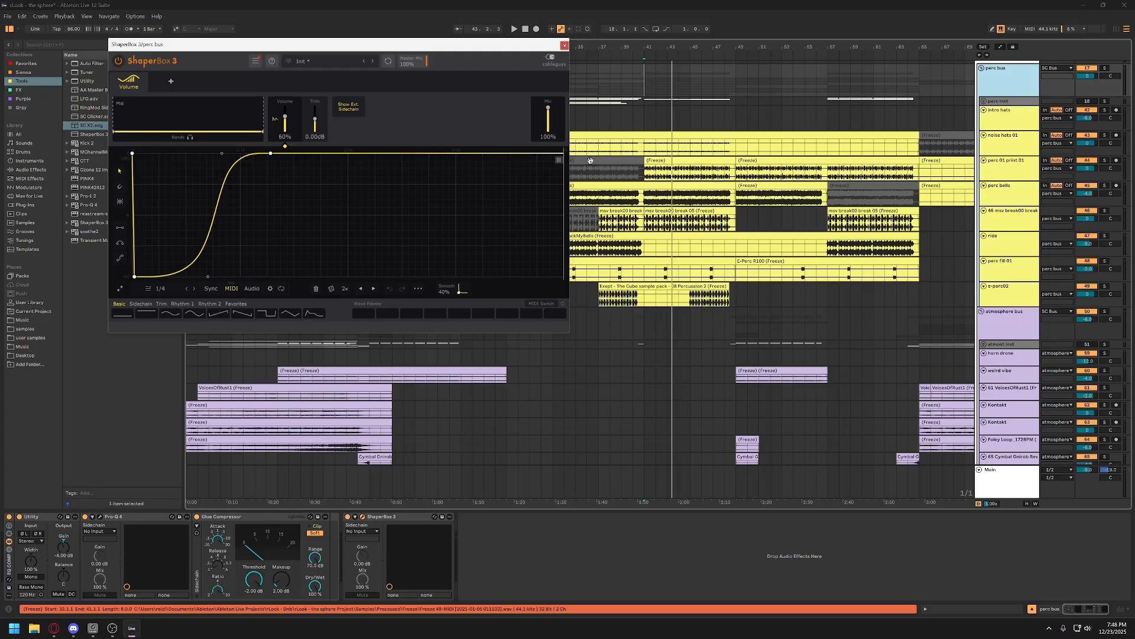
left_click(989, 70)
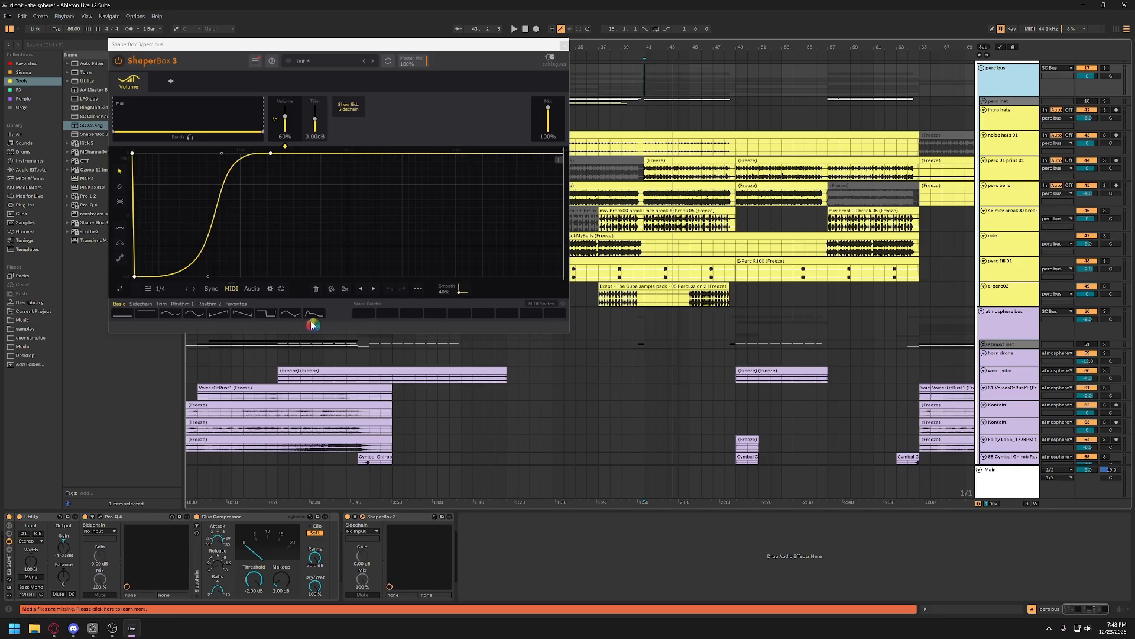
left_click(329, 344)
left_click(565, 48)
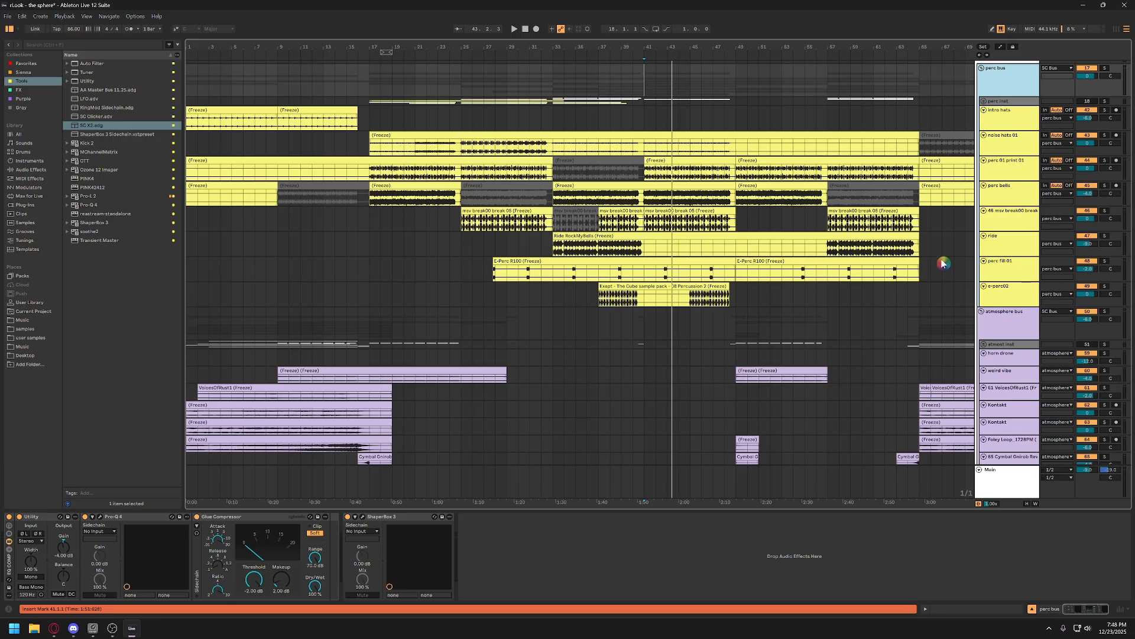
Expand the triggers group and unfold the snare trig 03 track to show its notes and MIDI routing
scroll(1014, 302, "up", 3)
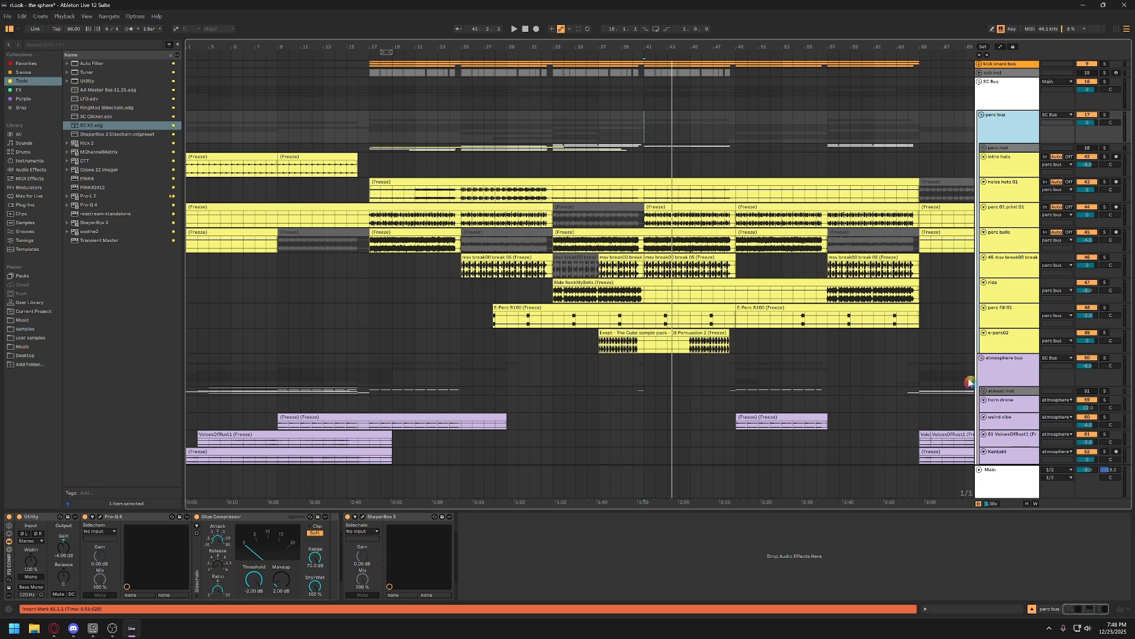
scroll(970, 381, "up", 1)
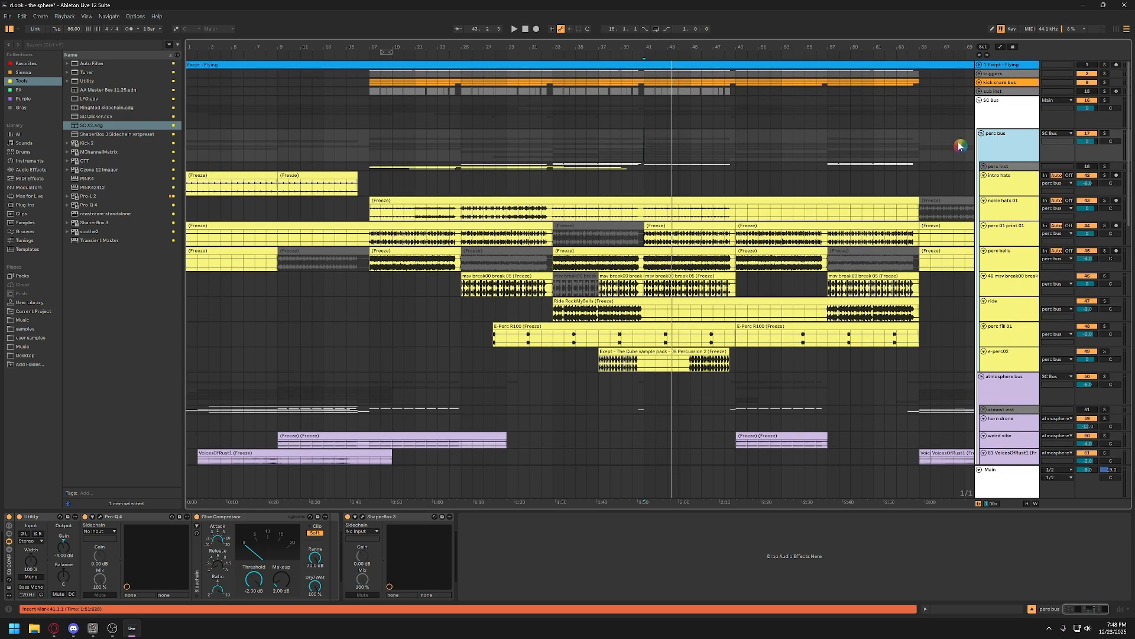
left_click(1002, 114)
left_click(1001, 150)
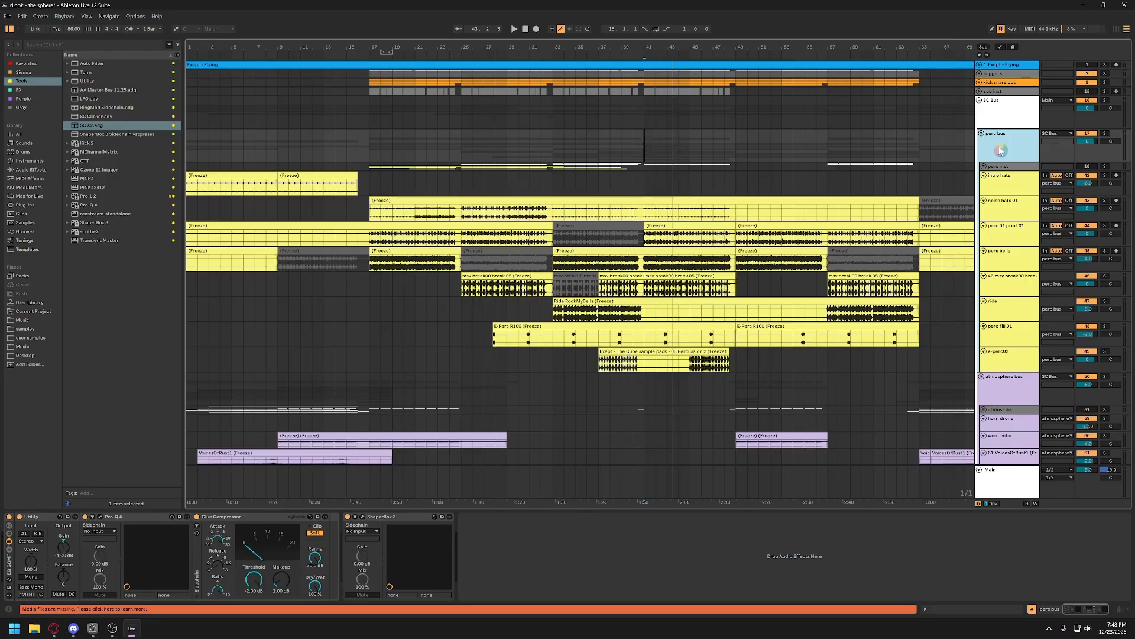
left_click(980, 73)
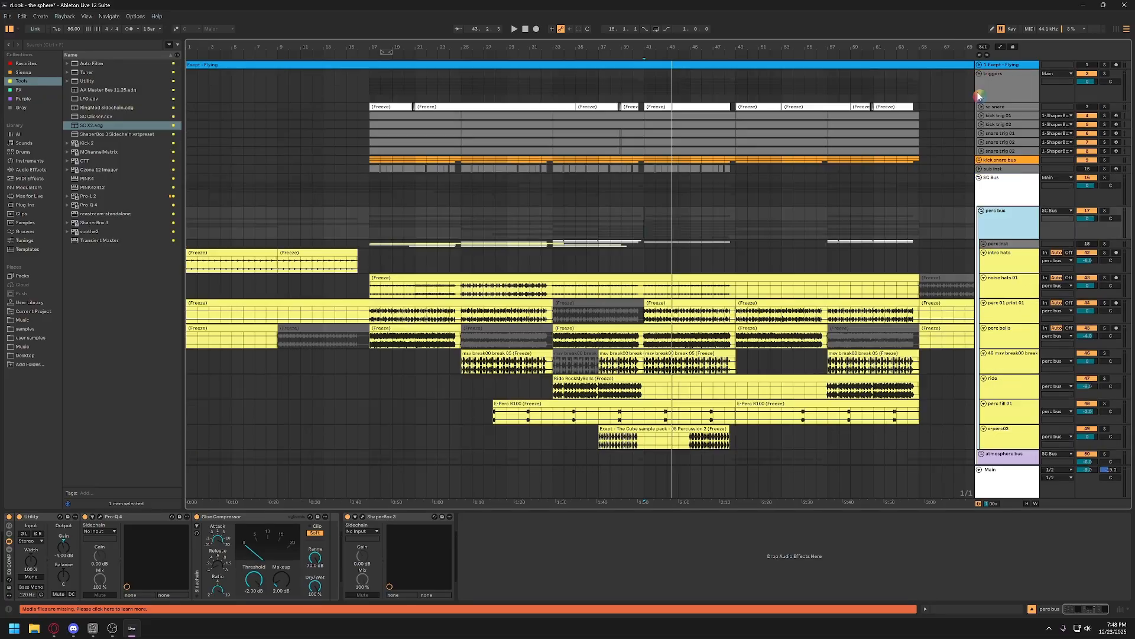
left_click(1000, 117)
left_click(1003, 152)
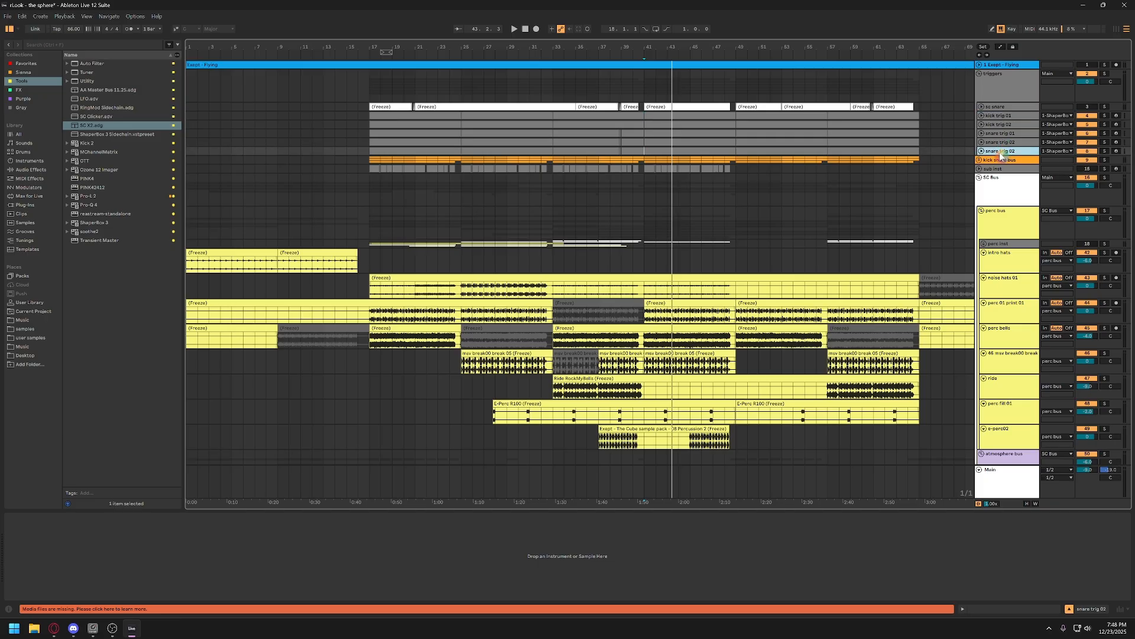
left_click(981, 152)
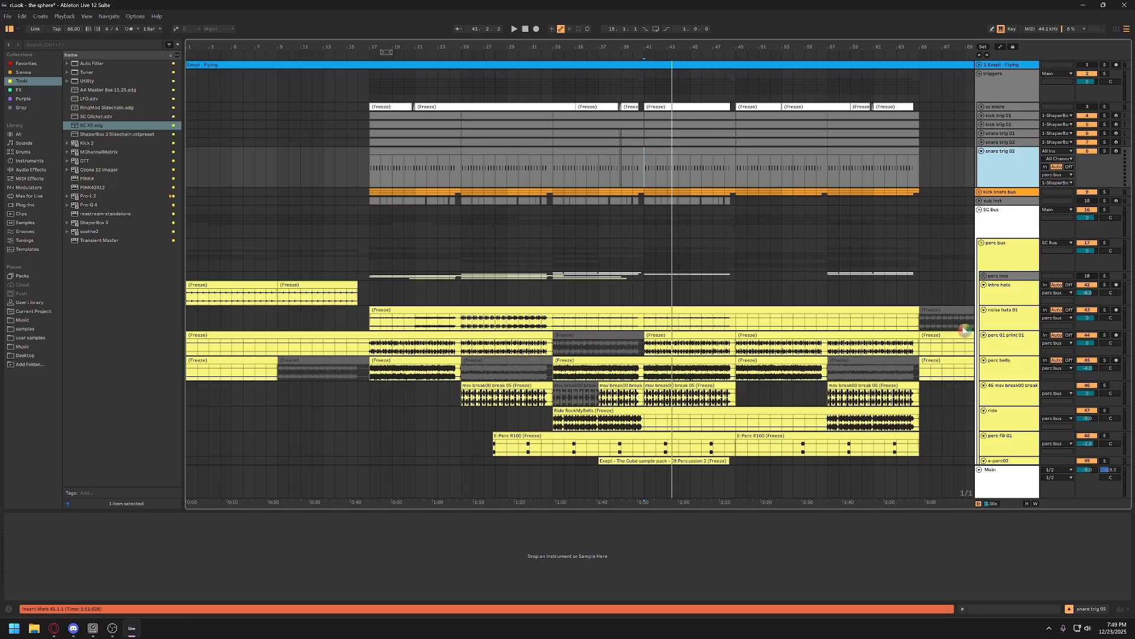
Reopen ShaperBox 3 on the perc bus, inspect the start of its MIDI-triggered volume curve, and close it
left_click(995, 243)
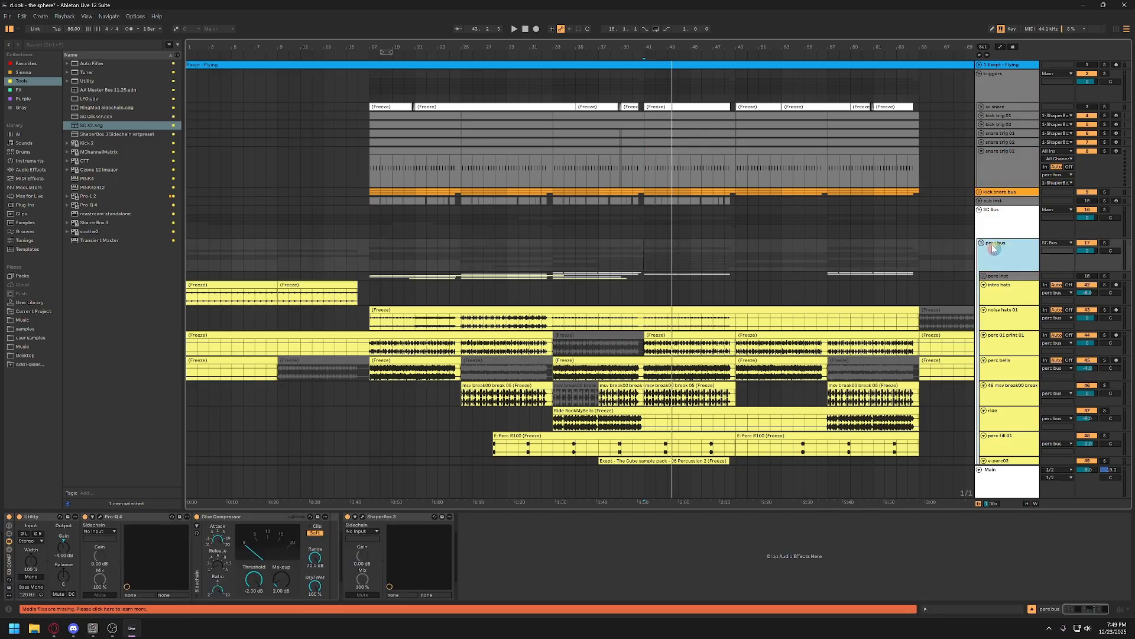
left_click(362, 517)
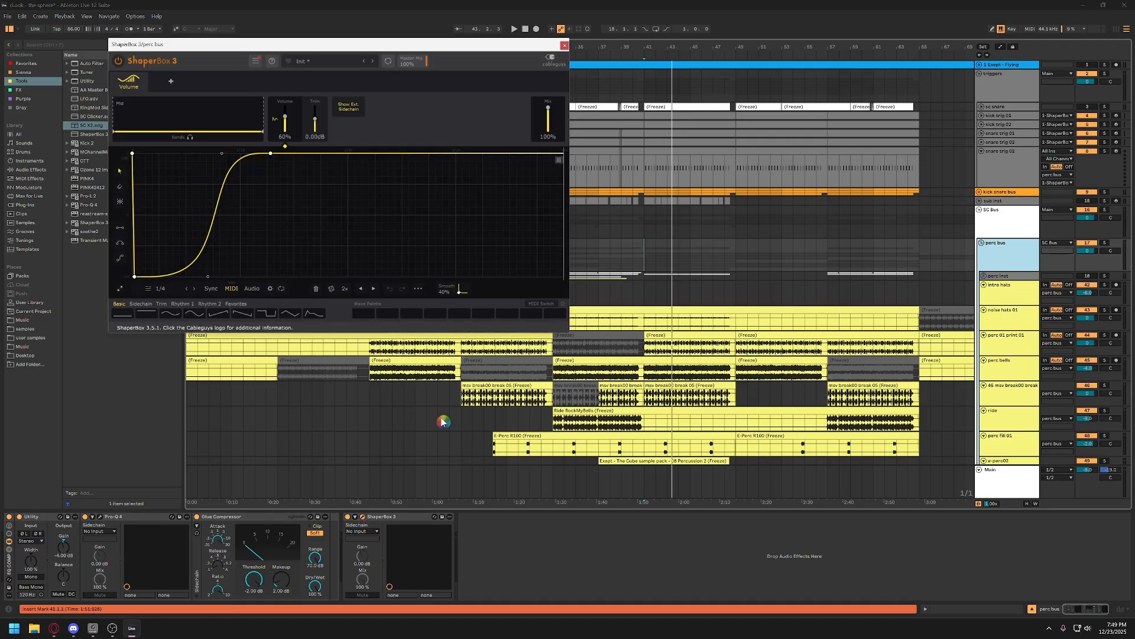
left_click(135, 280)
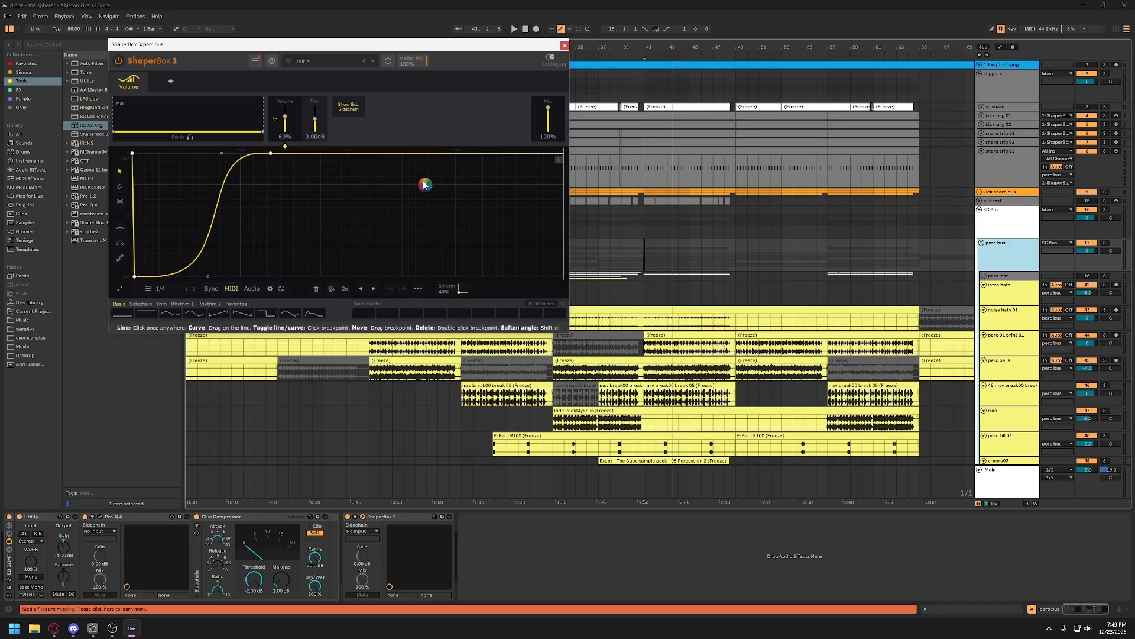
left_click(565, 46)
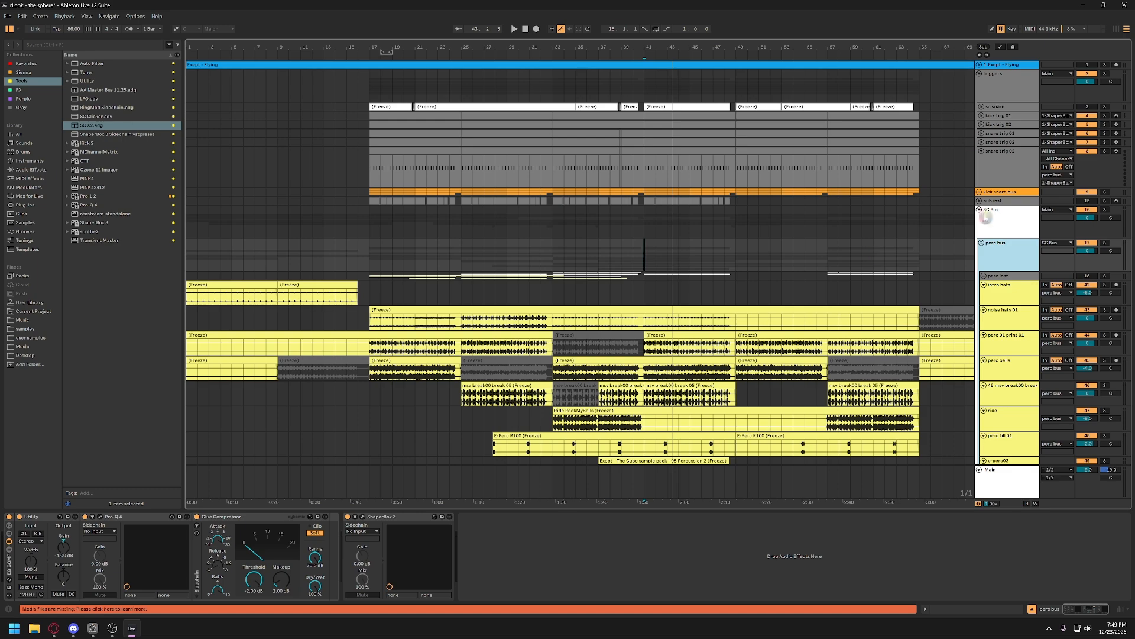
Show the trigger tracks' mixer channels in Session View with Track Options enabled
left_click(1001, 173)
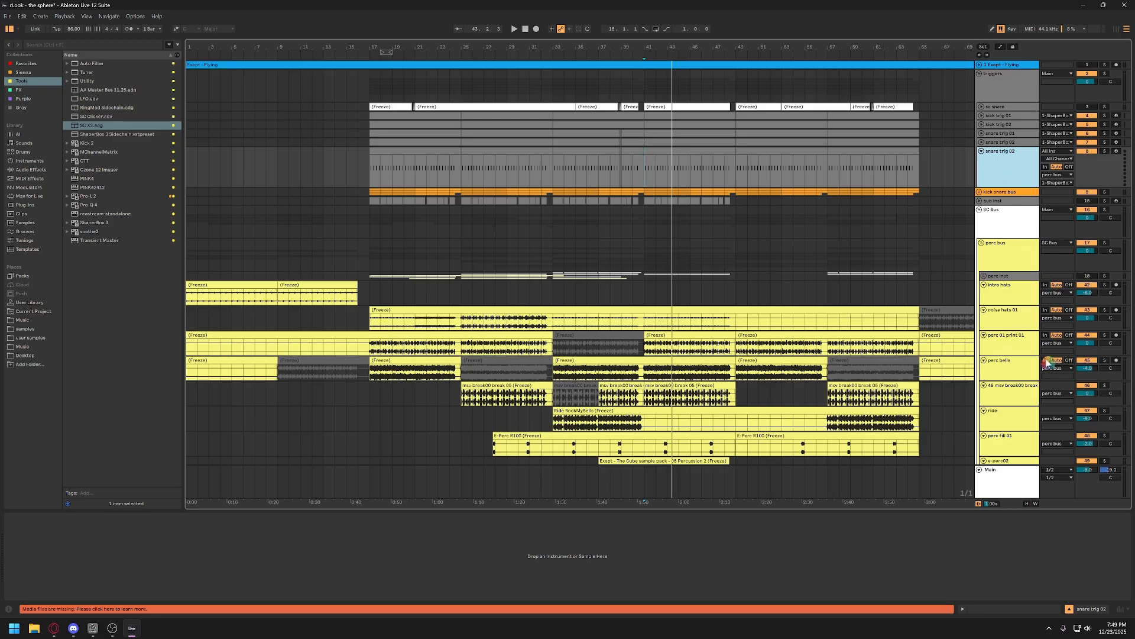
left_click(1120, 610)
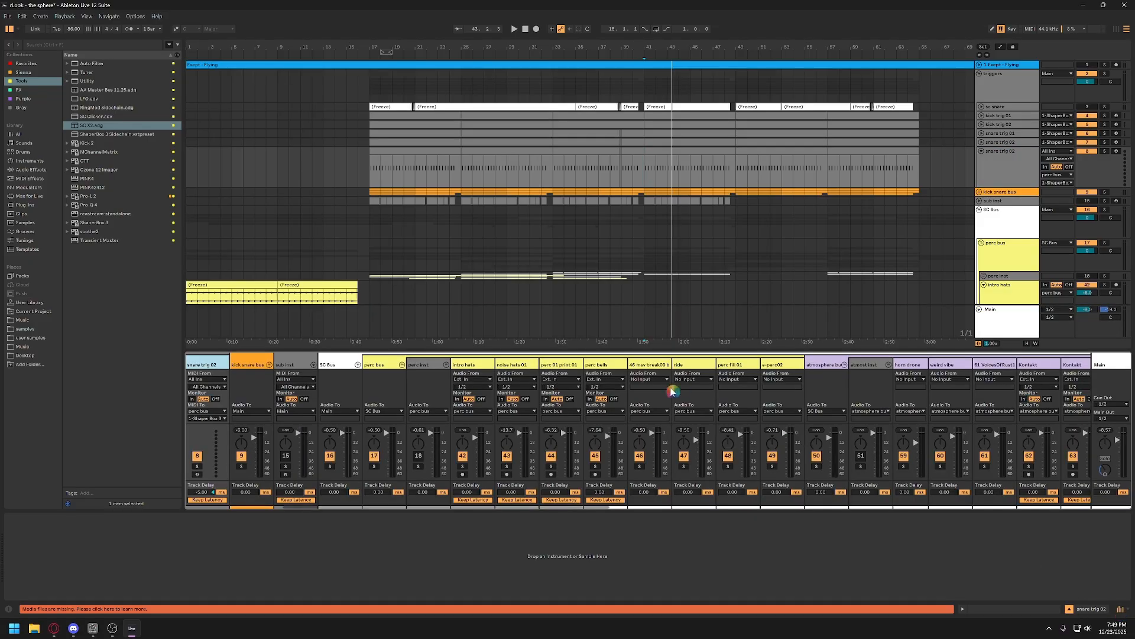
left_click_drag(669, 350, 674, 279)
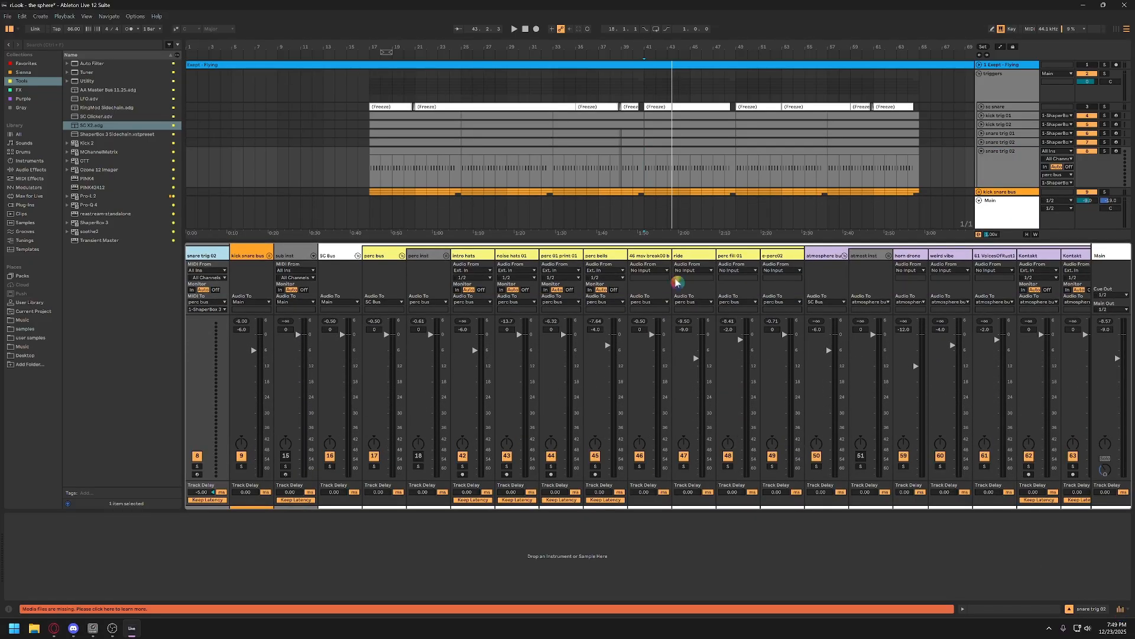
left_click(1119, 29)
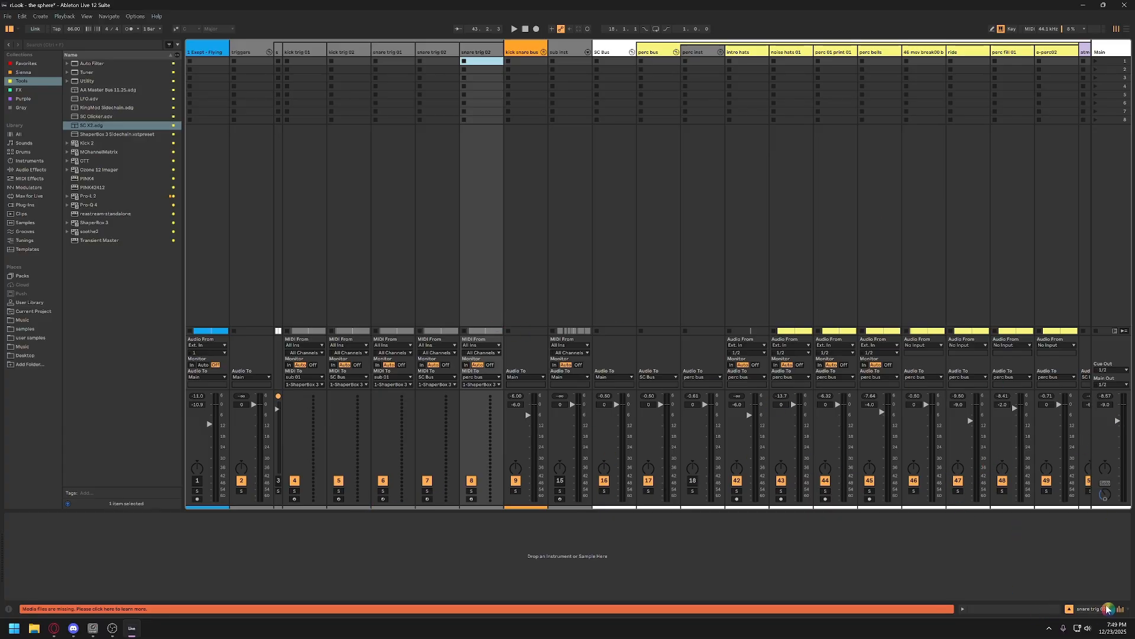
left_click(1122, 614)
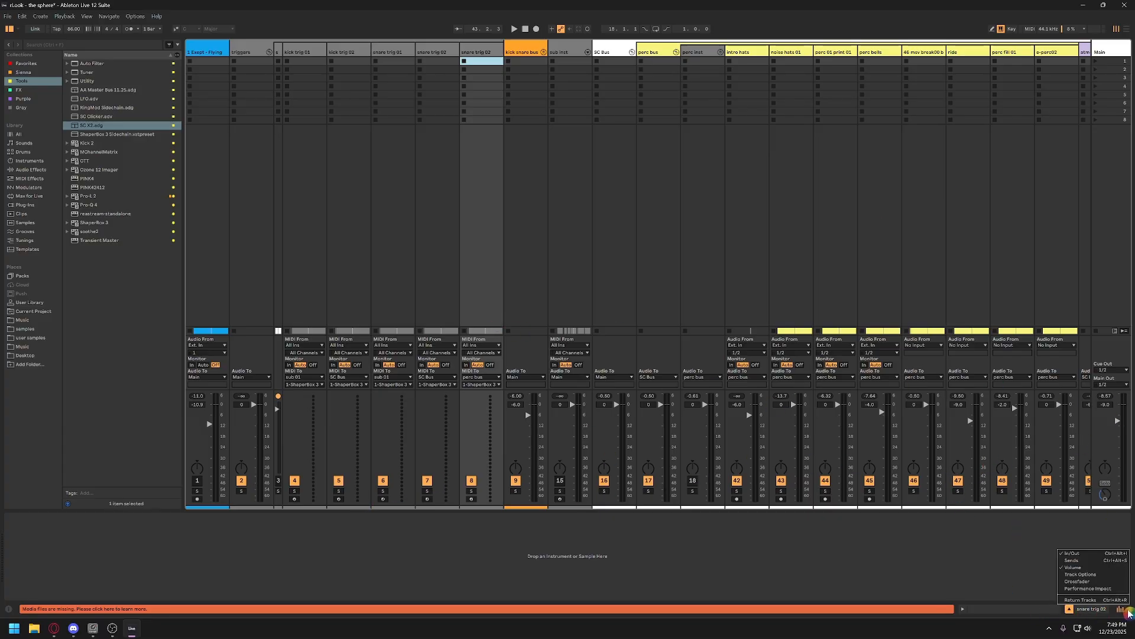
left_click(1090, 575)
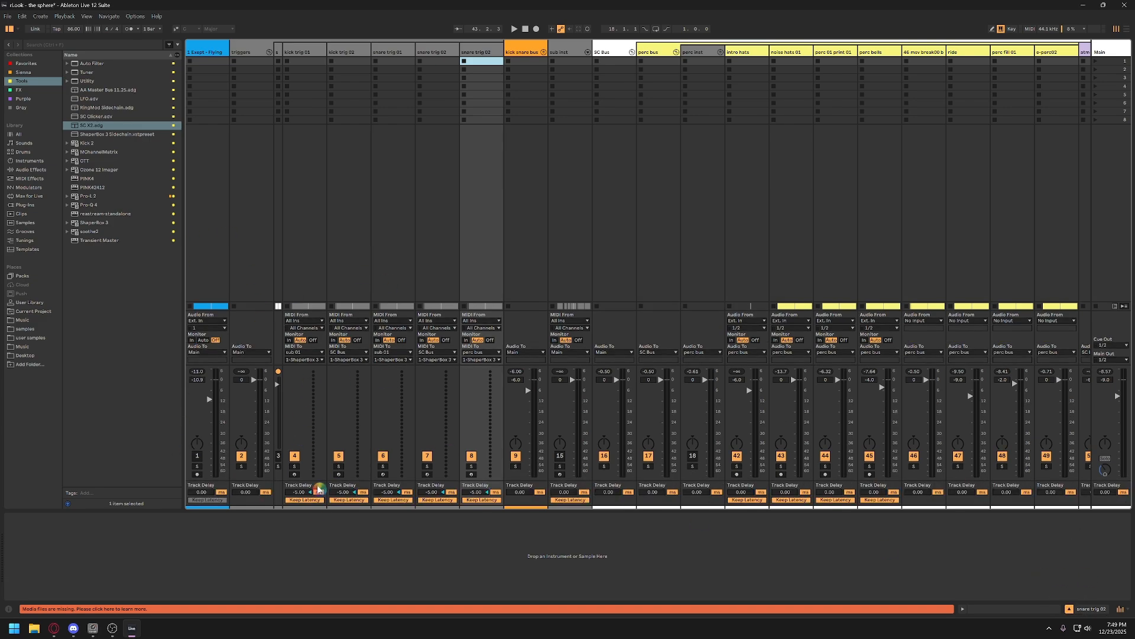
Examine the Track Delay setting of kick trig 01 and the other trigger tracks
left_click(301, 54)
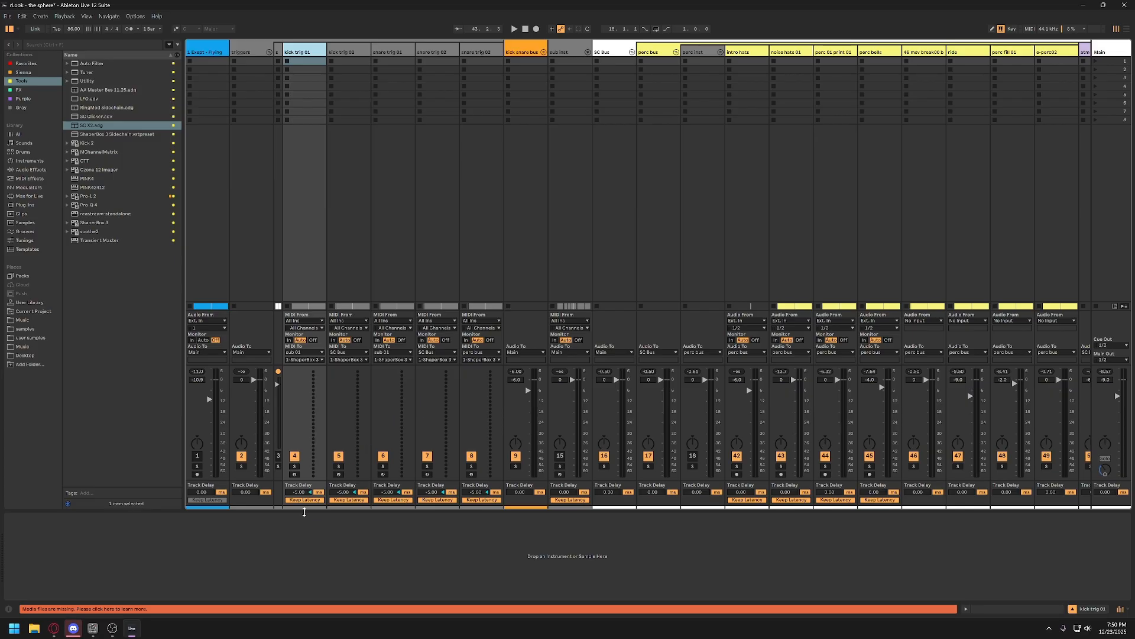
left_click(299, 492)
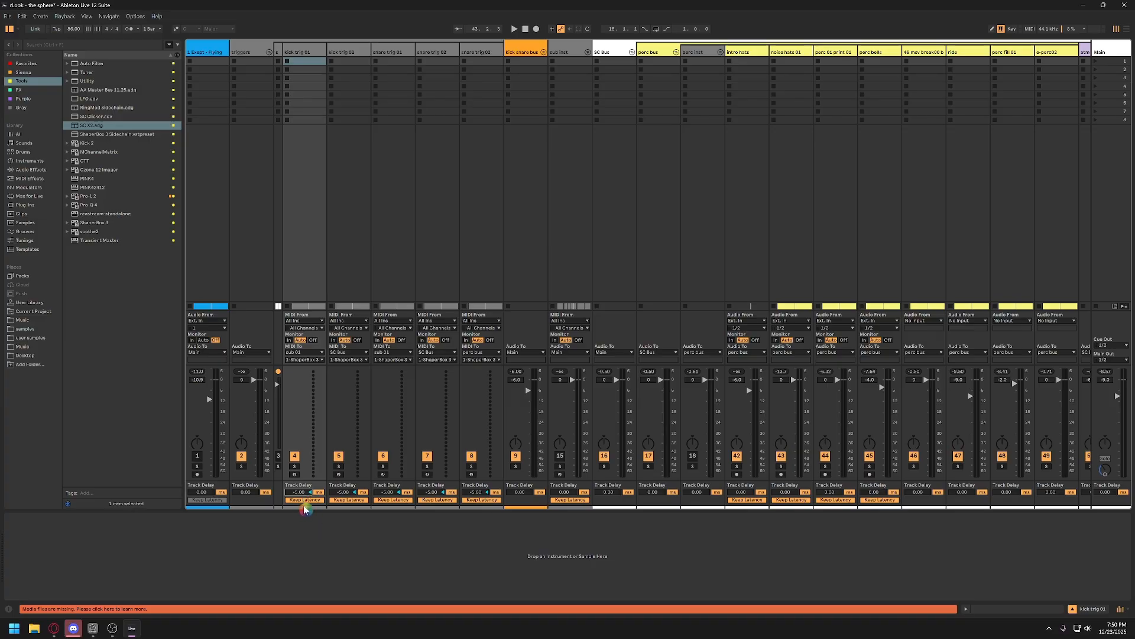
key("ctrl+z")
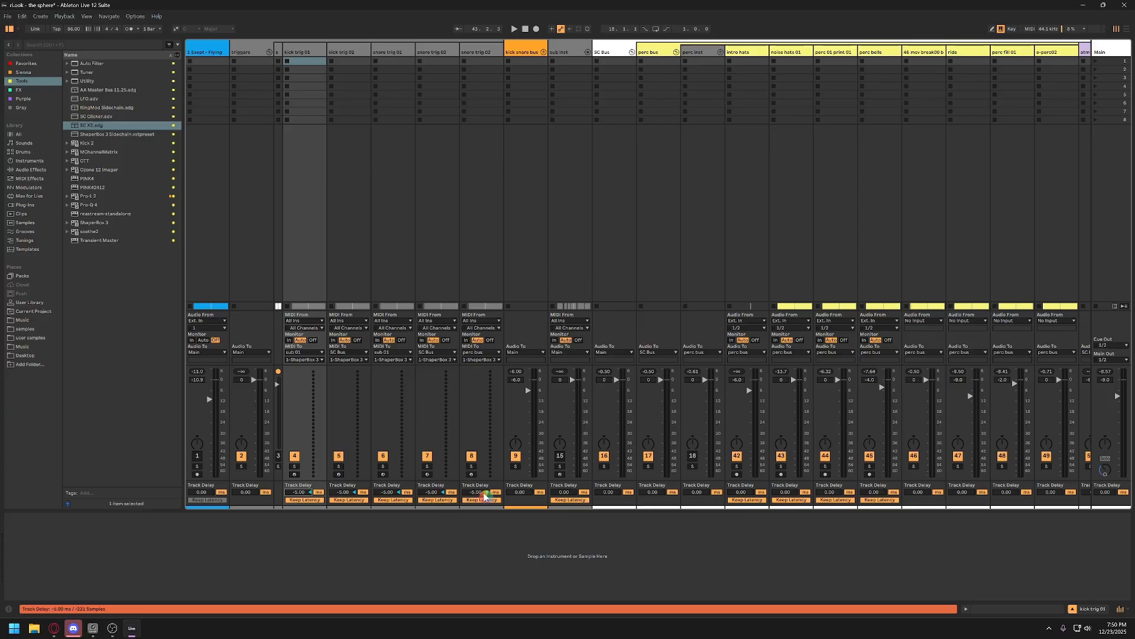
Collapse the triggers group, return to Arrangement View and hide the mixer to show the atmosphere bus tracks
left_click(269, 52)
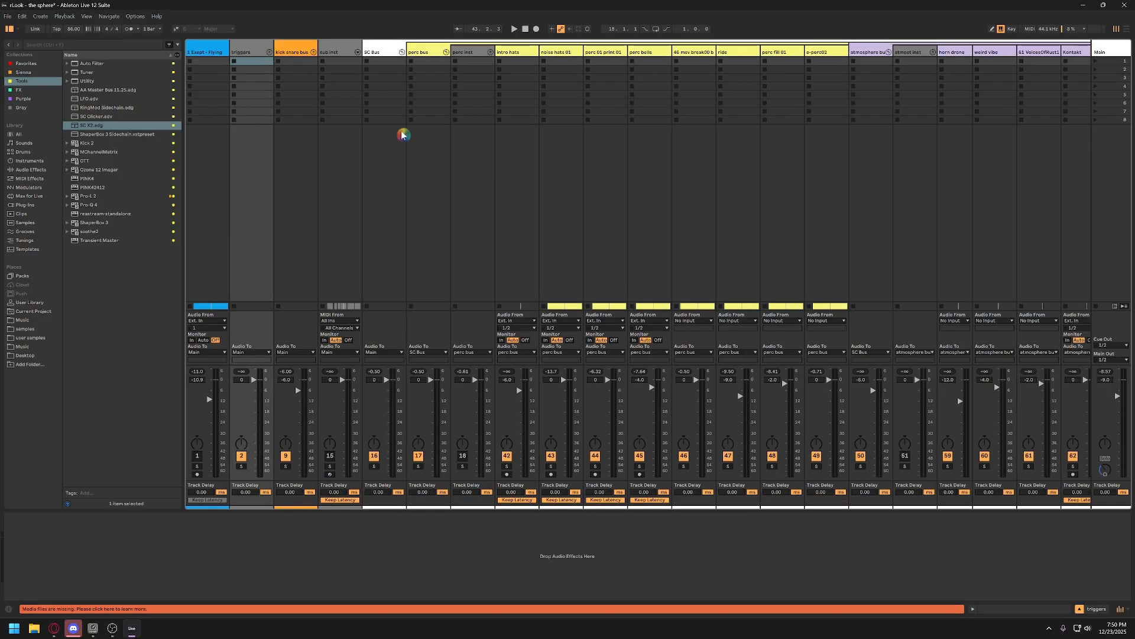
left_click(1127, 28)
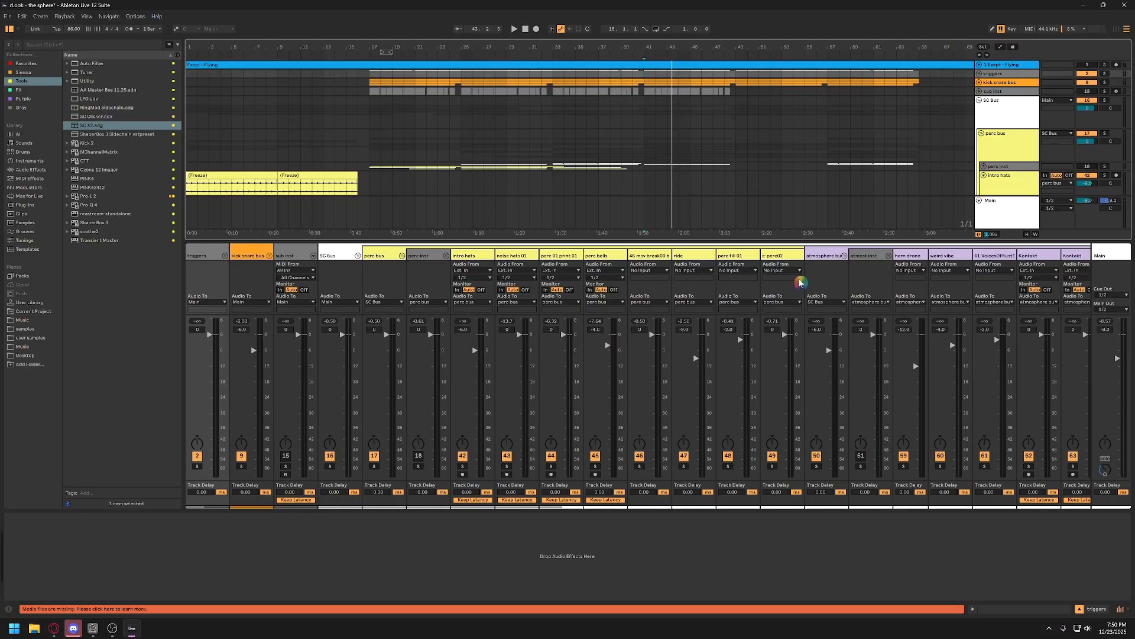
left_click(1121, 609)
scroll(626, 306, "down", 6)
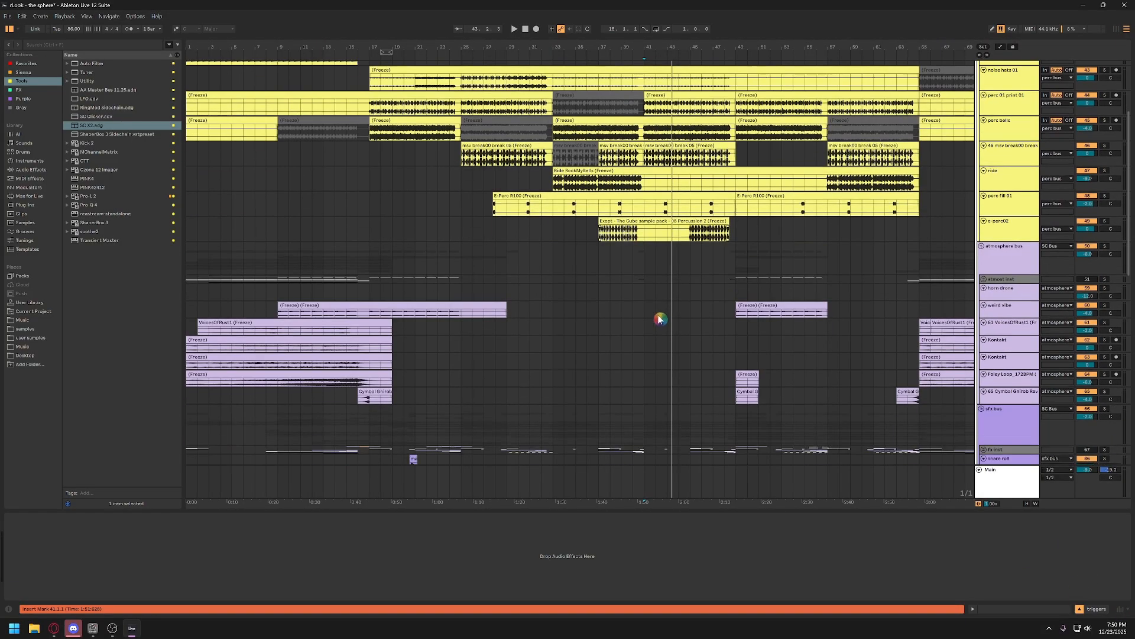
scroll(680, 302, "right", 3)
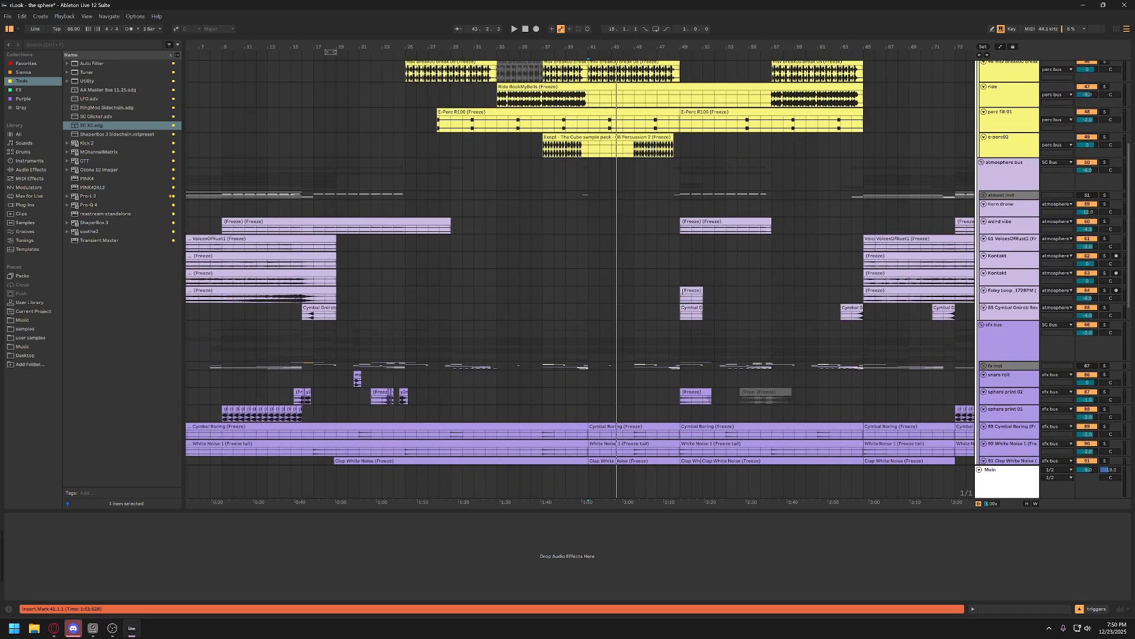
Solo the atmosphere bus and play it from bar 2
left_click(987, 176)
scroll(433, 253, "left", 2)
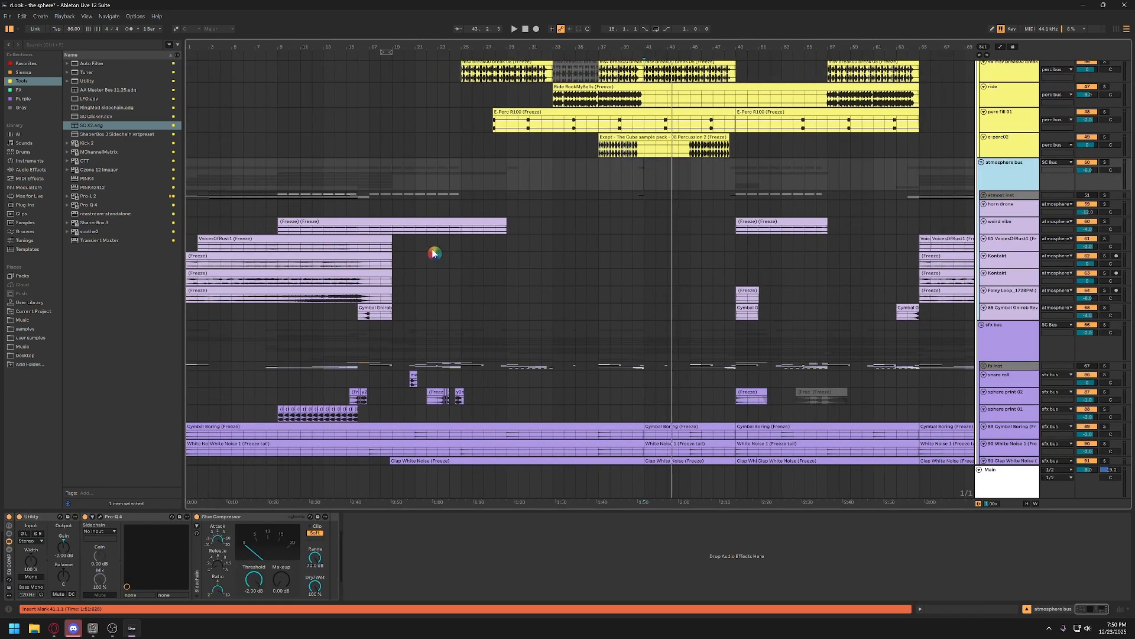
left_click(328, 248)
left_click(1105, 162)
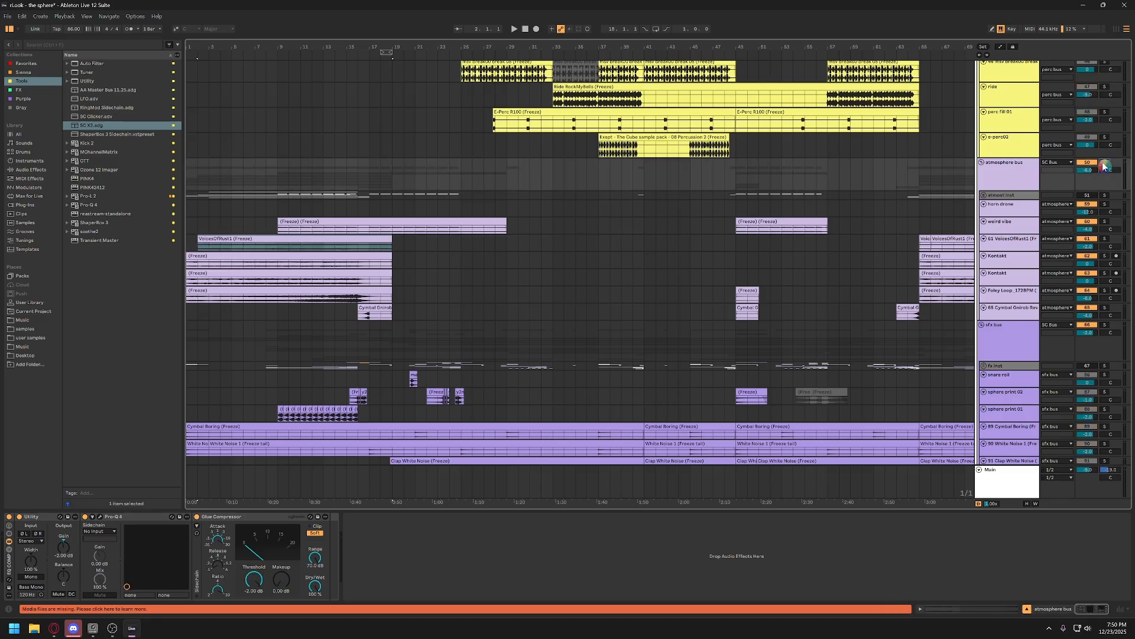
key("space")
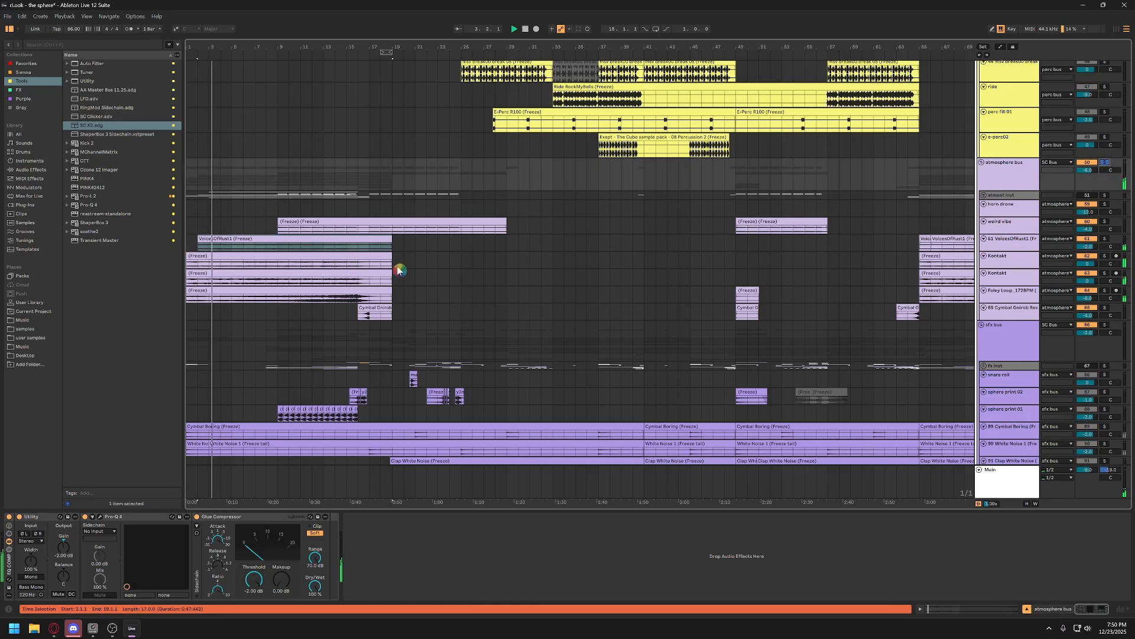
Play from bar 9 and solo the Foley Loop, both Kontakt tracks and VoicesOfRust1 one after another
left_click(283, 298)
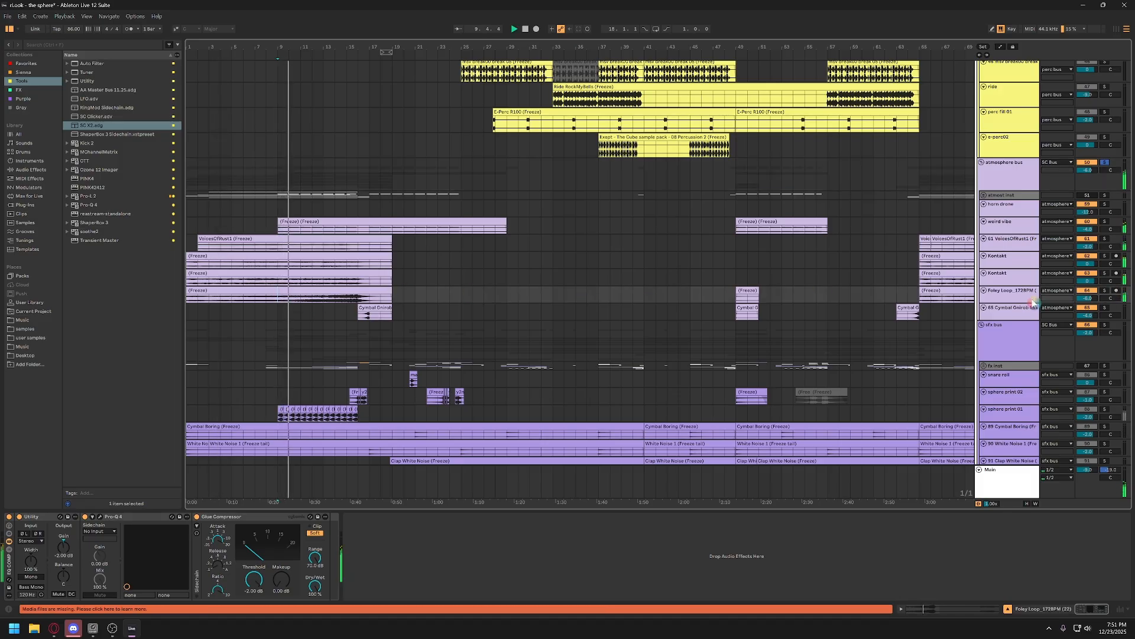
left_click(1106, 291)
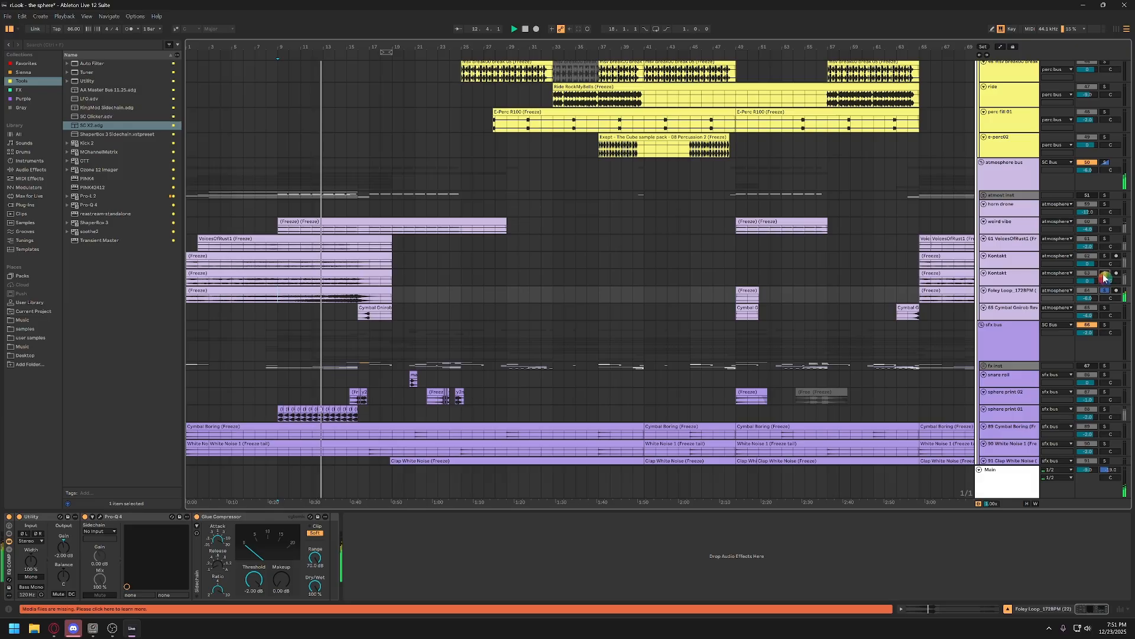
left_click(1103, 278)
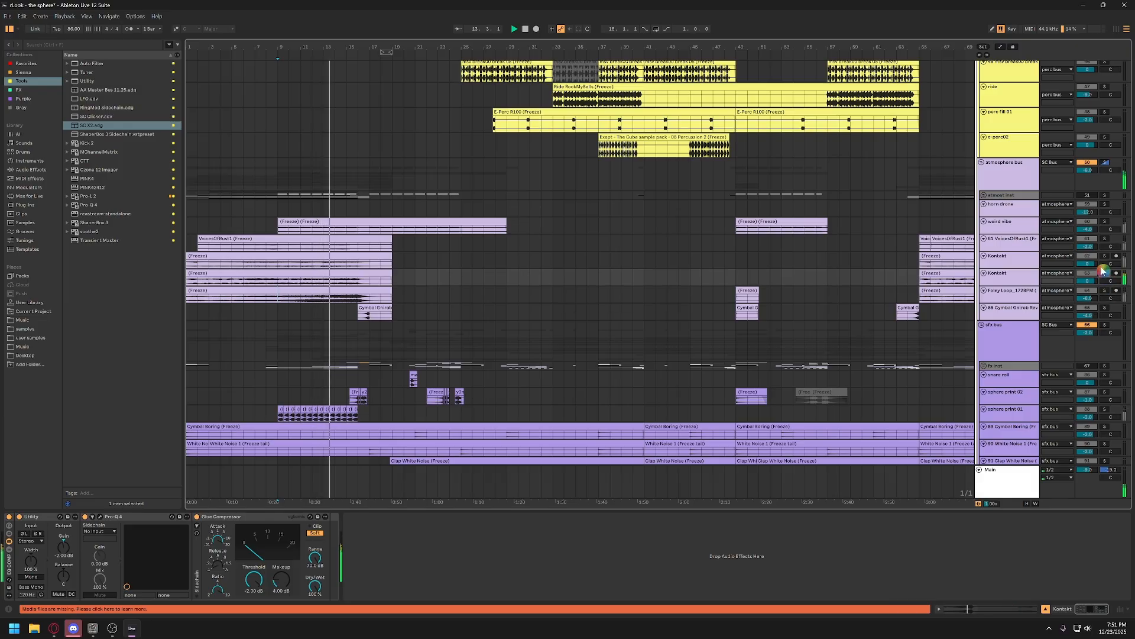
left_click(1102, 260)
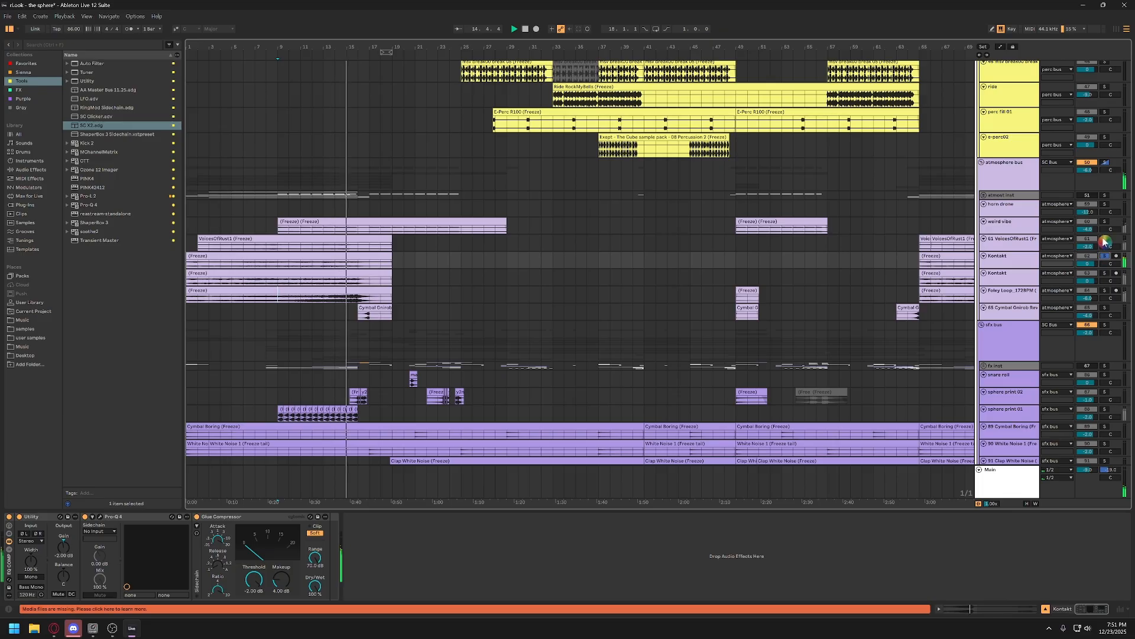
left_click(1104, 241)
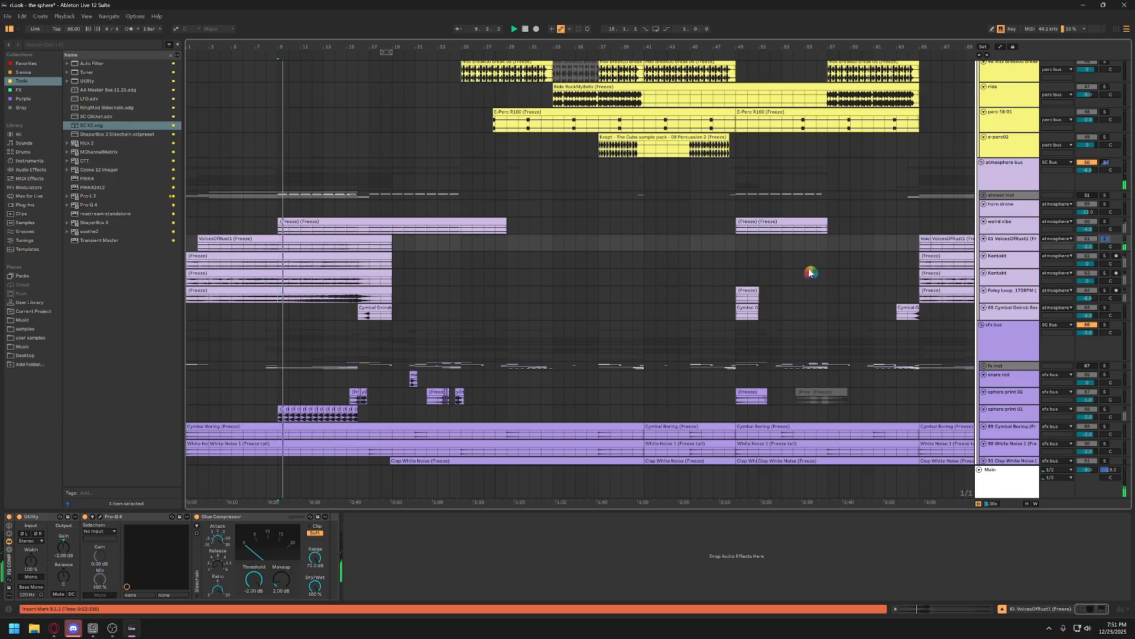
Replay the soloed VoicesOfRust1 track from bar 8, clear the solo, and review the Kontakt tracks and the VoicesOfRust1 clip
left_click(265, 252)
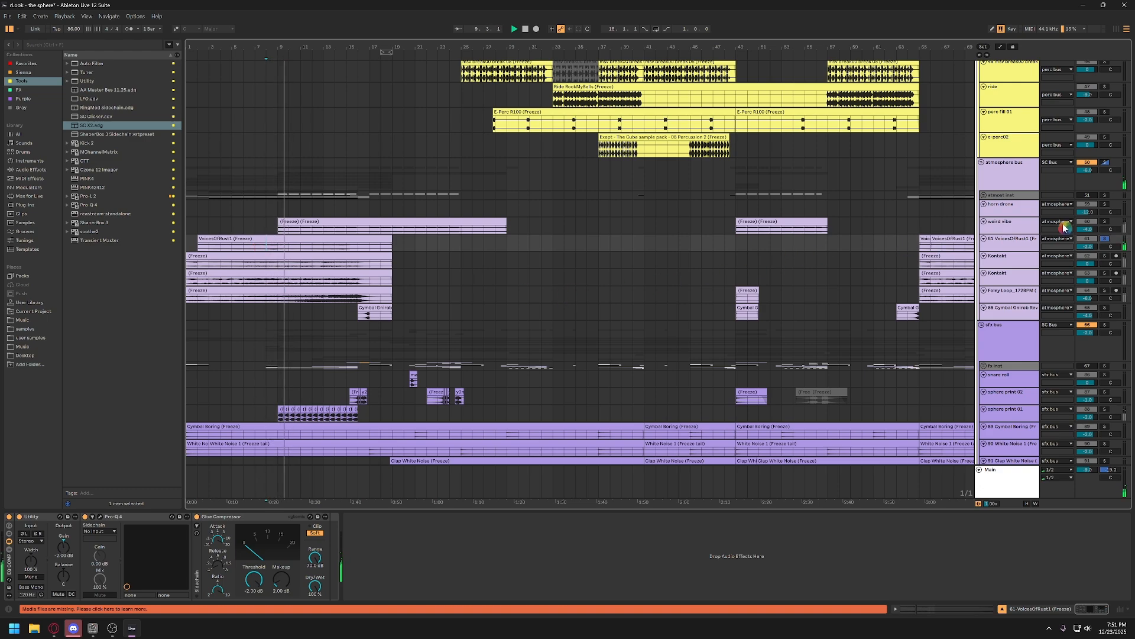
left_click(1105, 240)
left_click(1003, 262)
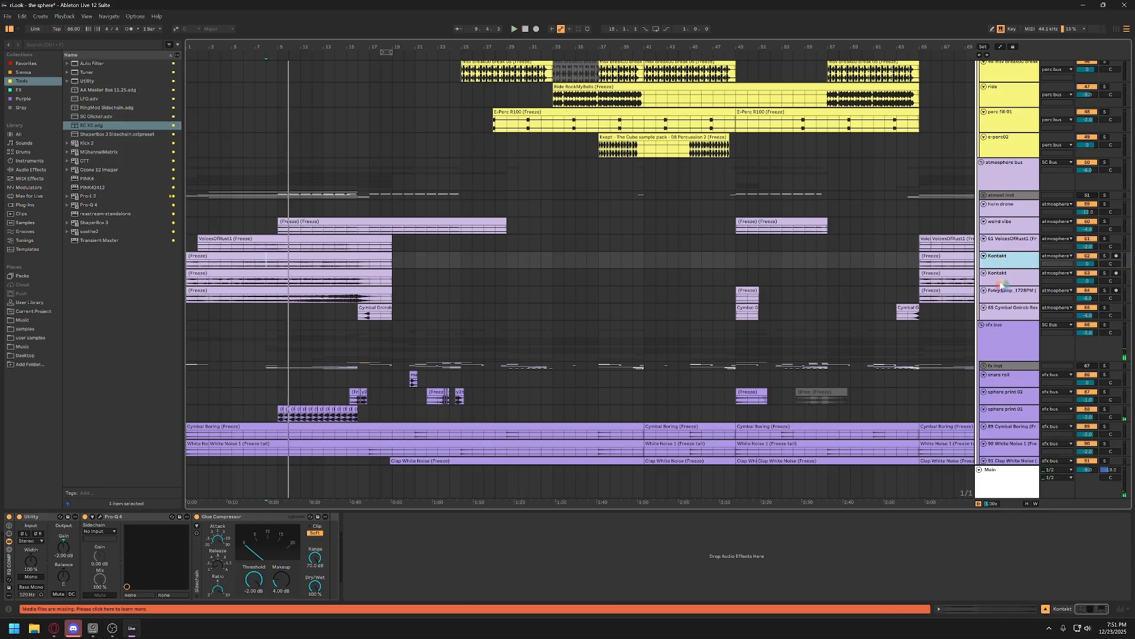
left_click(1004, 277)
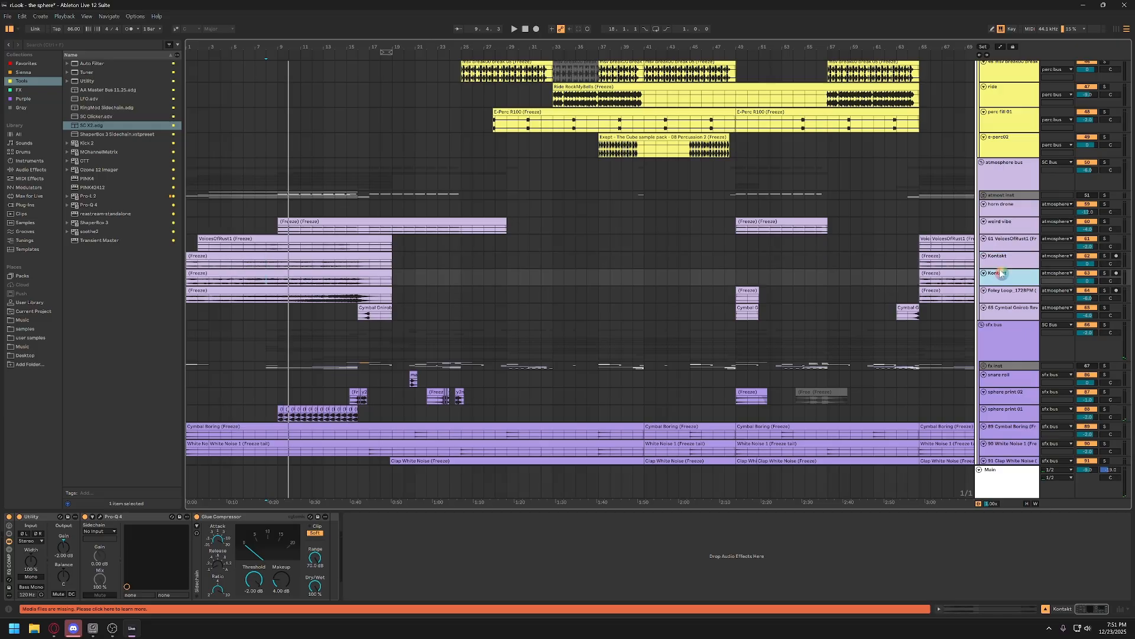
left_click(1001, 260)
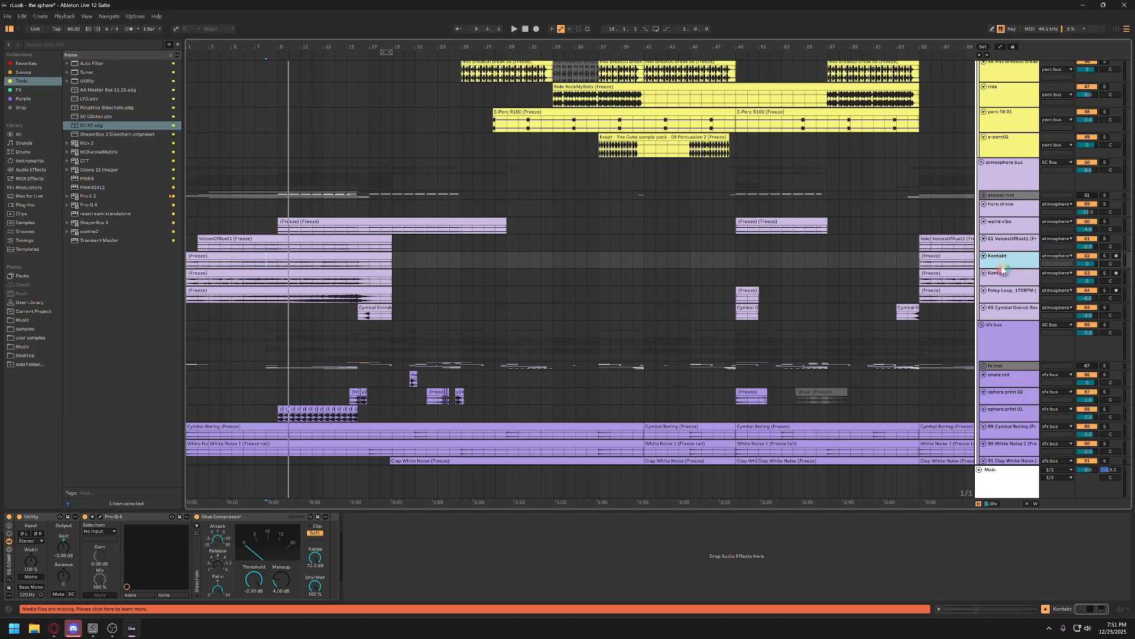
left_click(988, 247)
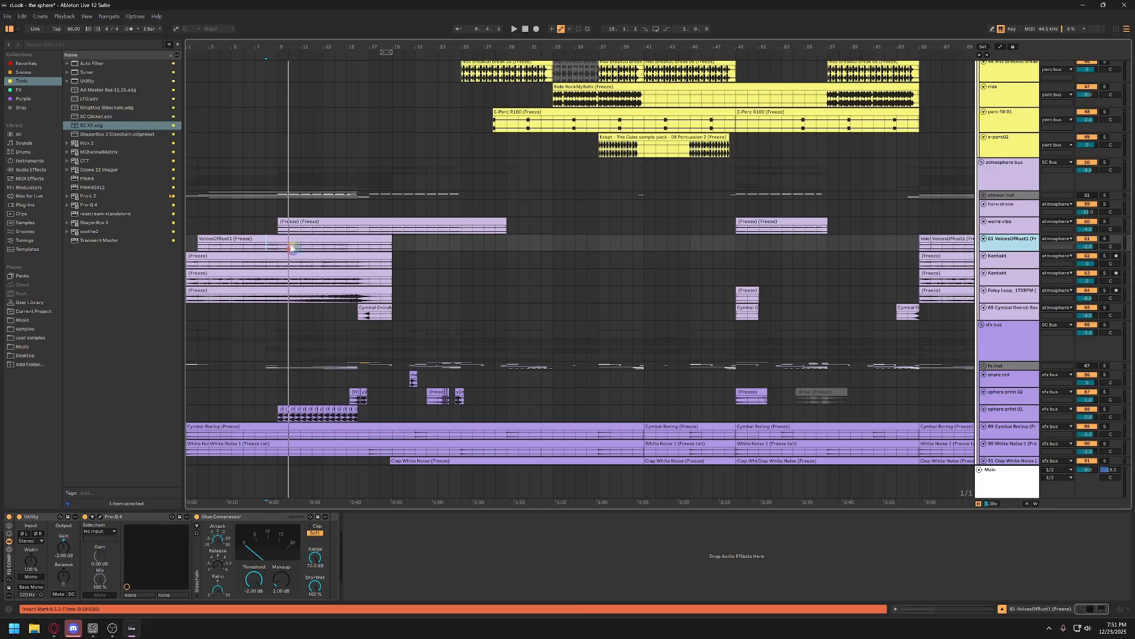
left_click(308, 239)
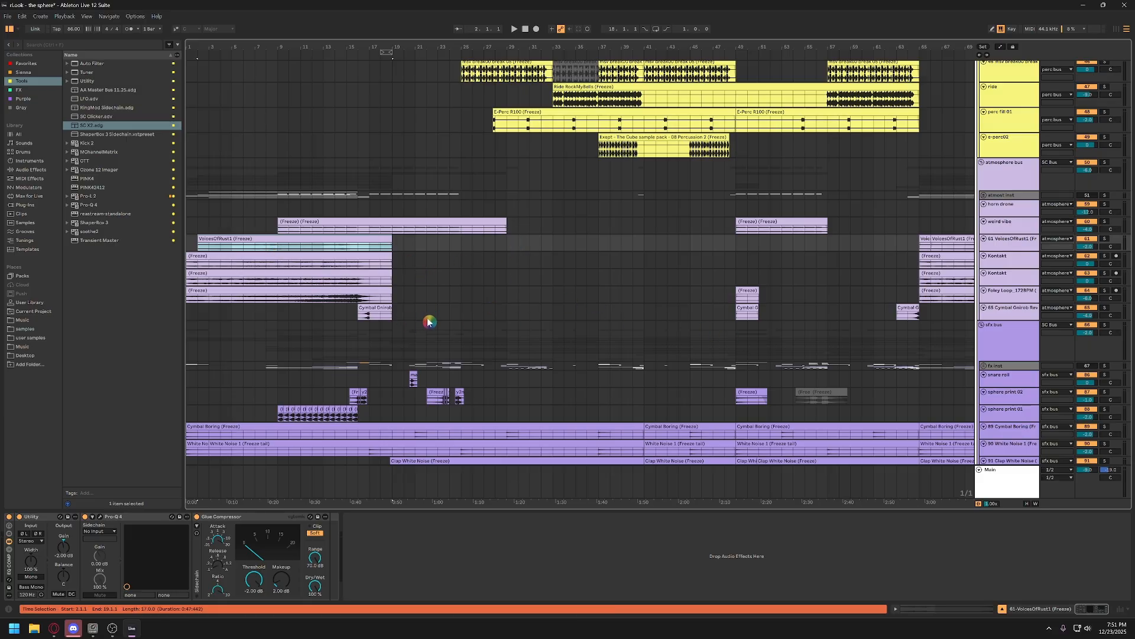
Play from the reverse cymbal clip at bar 16 and solo its track to hear it alone
left_click(375, 313)
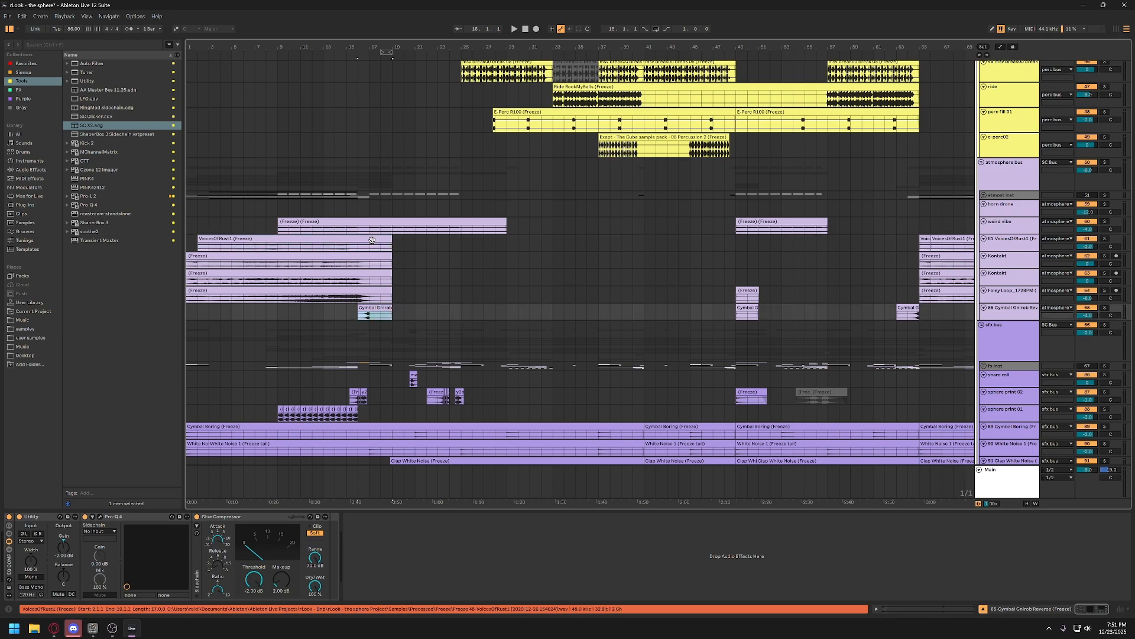
left_click(360, 52)
scroll(366, 236, "up", 4)
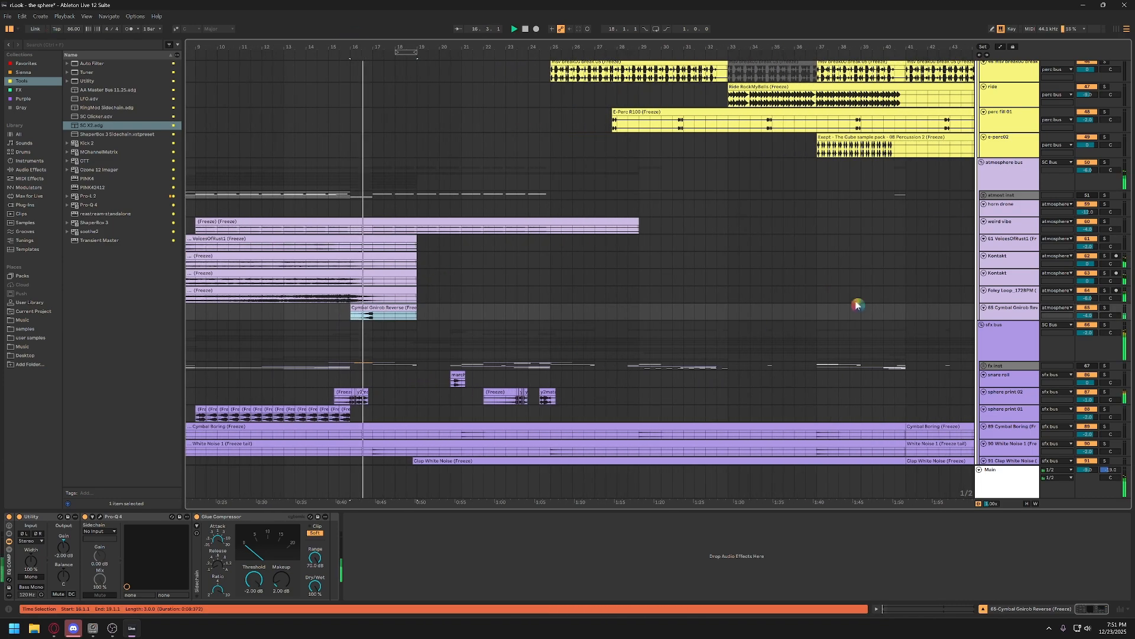
left_click(1104, 308)
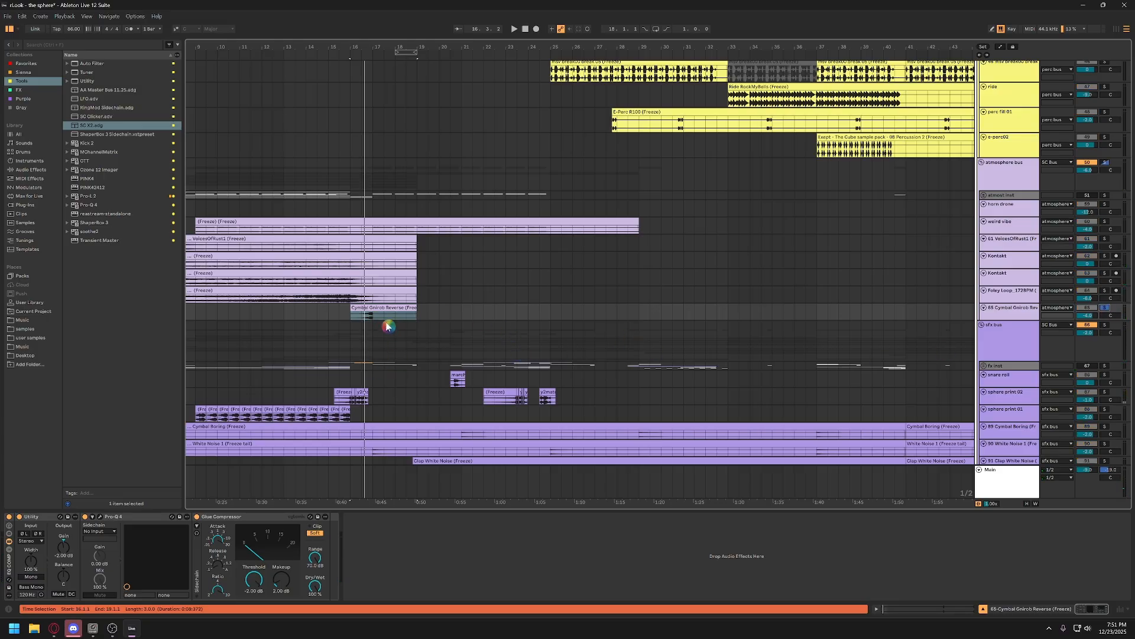
key("space")
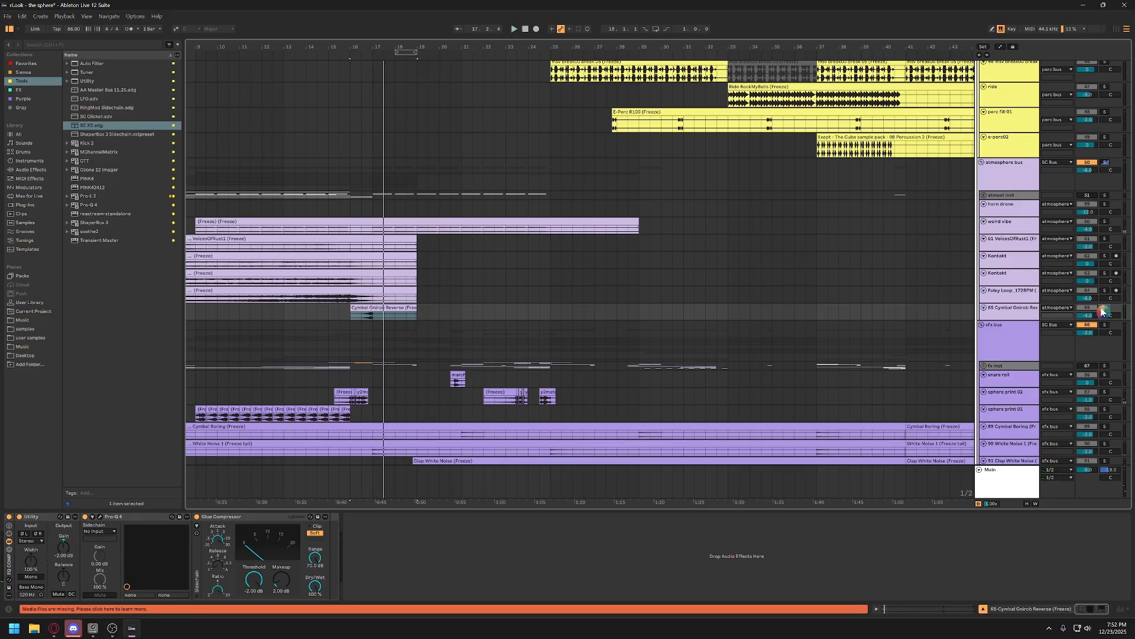
Solo the weird vibe track and play it from bar 16 and again from bar 17
left_click(1025, 210)
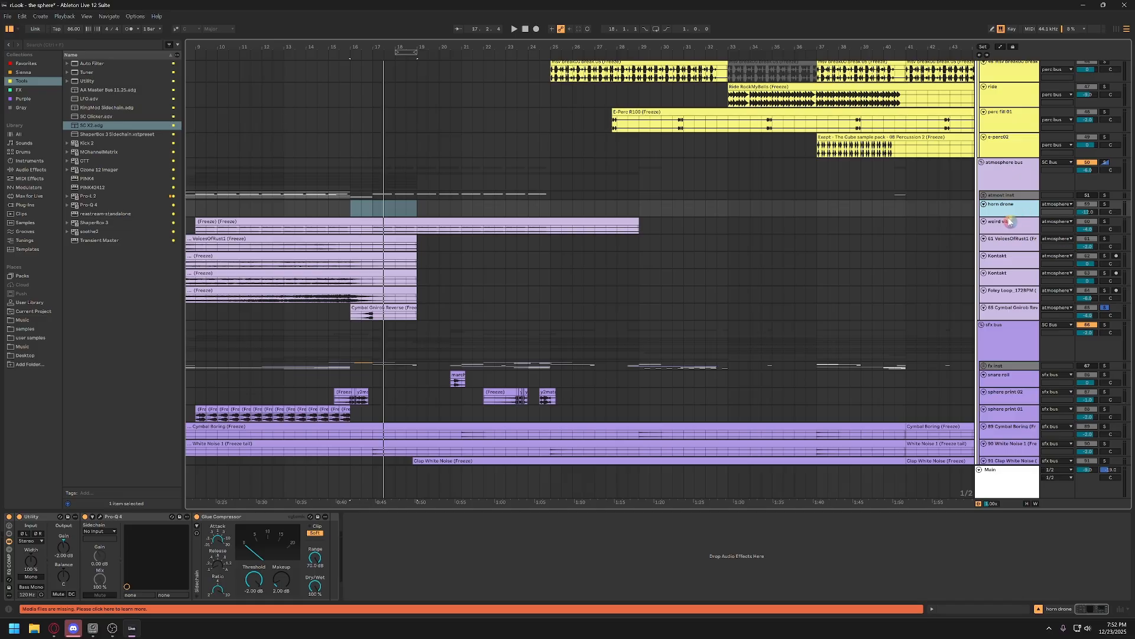
left_click(1010, 221)
key("space")
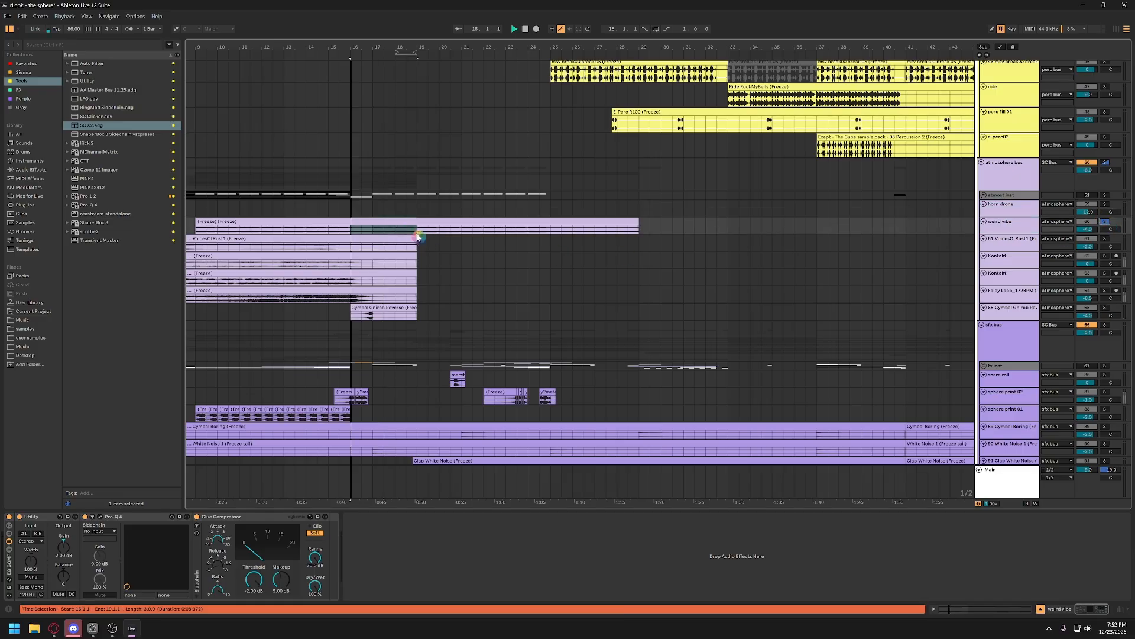
key("space")
key("space")
left_click(375, 234)
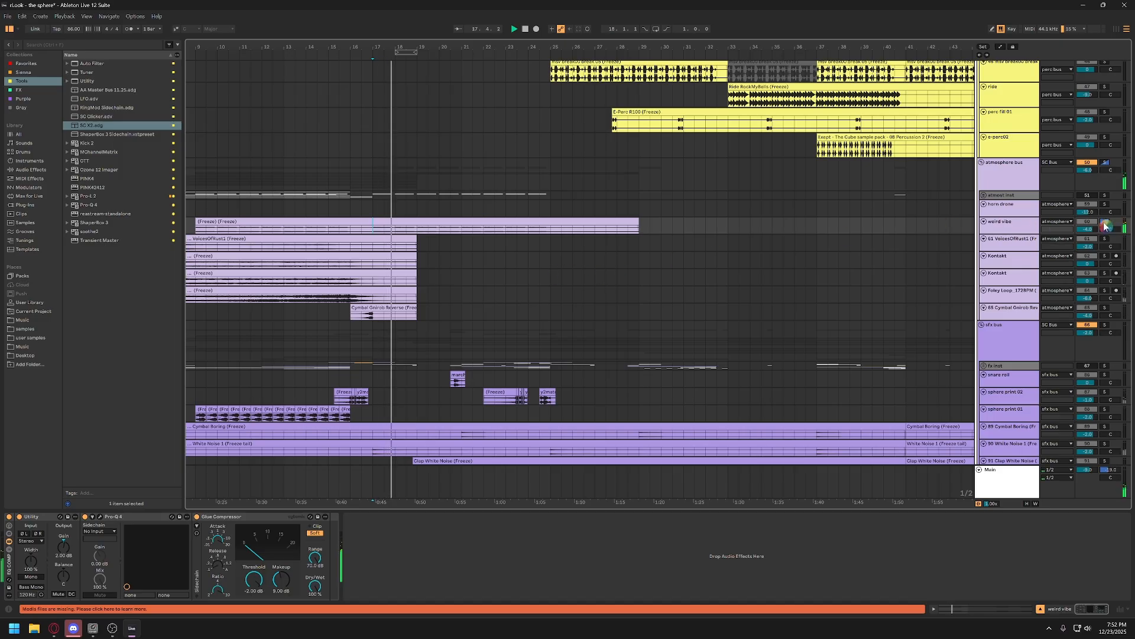
Clear the solos during playback and raise the weird vibe track's volume to -2.0 dB
left_click(985, 176)
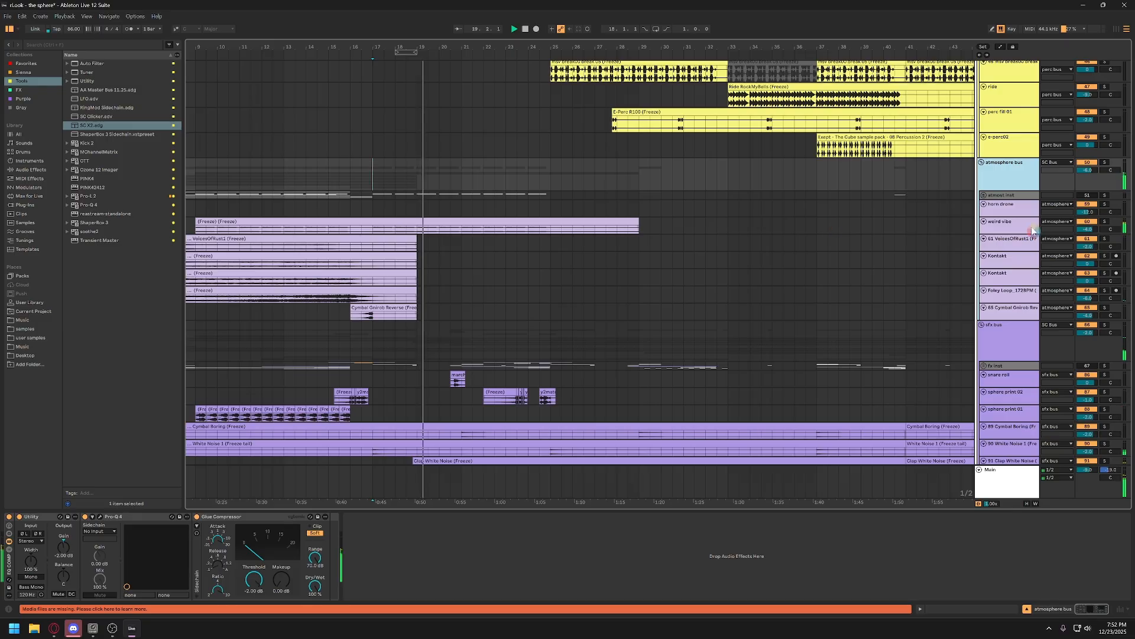
left_click(1008, 226)
left_click(1085, 231)
key("Up")
key("Up")
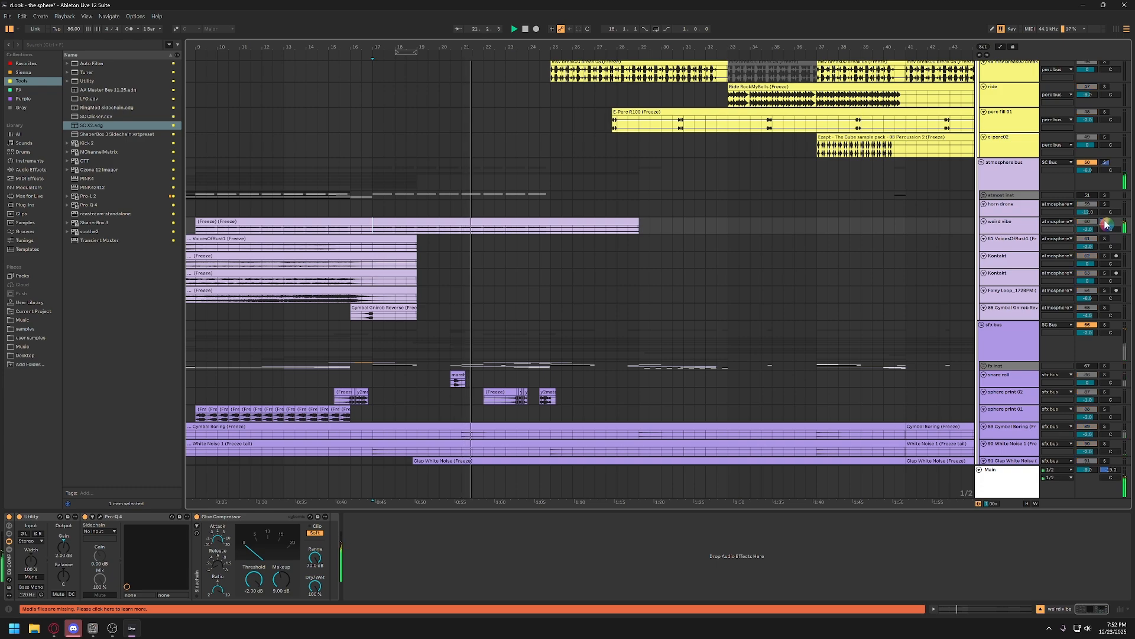
Compare the weird vibe track soloed and within the full mix from bar 17, and reset its volume to 0 dB
left_click(1105, 222)
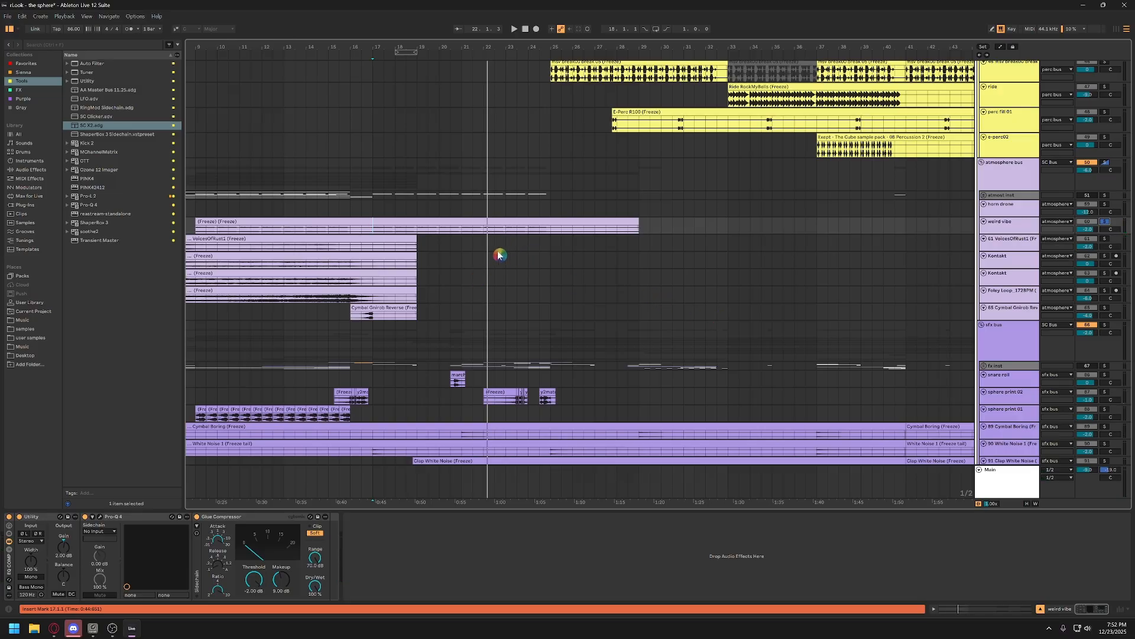
left_click(1105, 222)
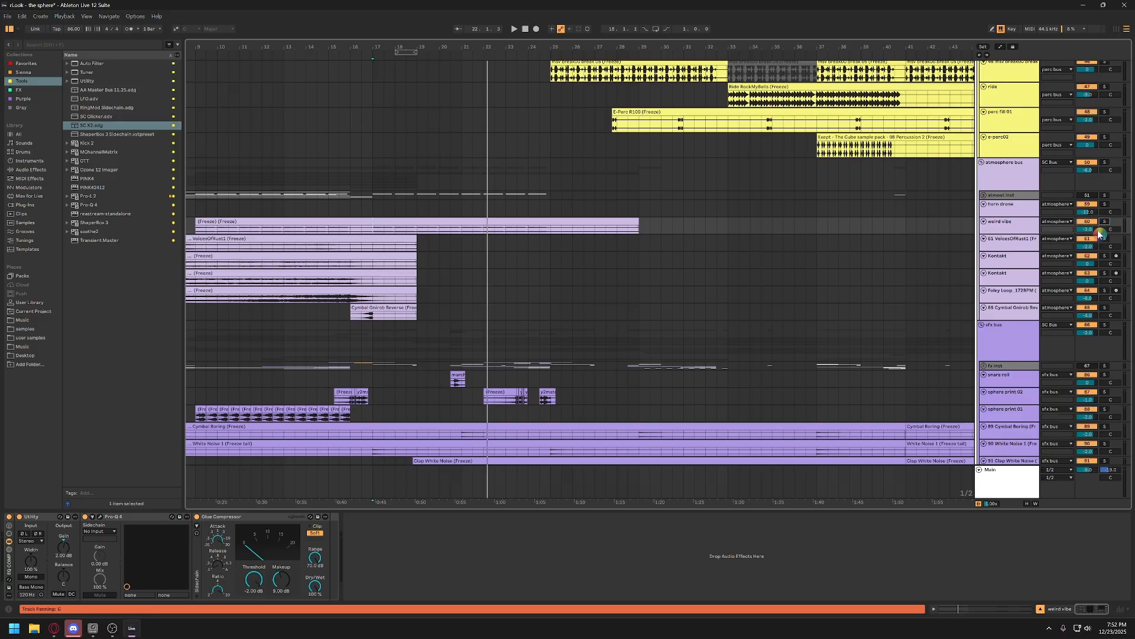
key("space")
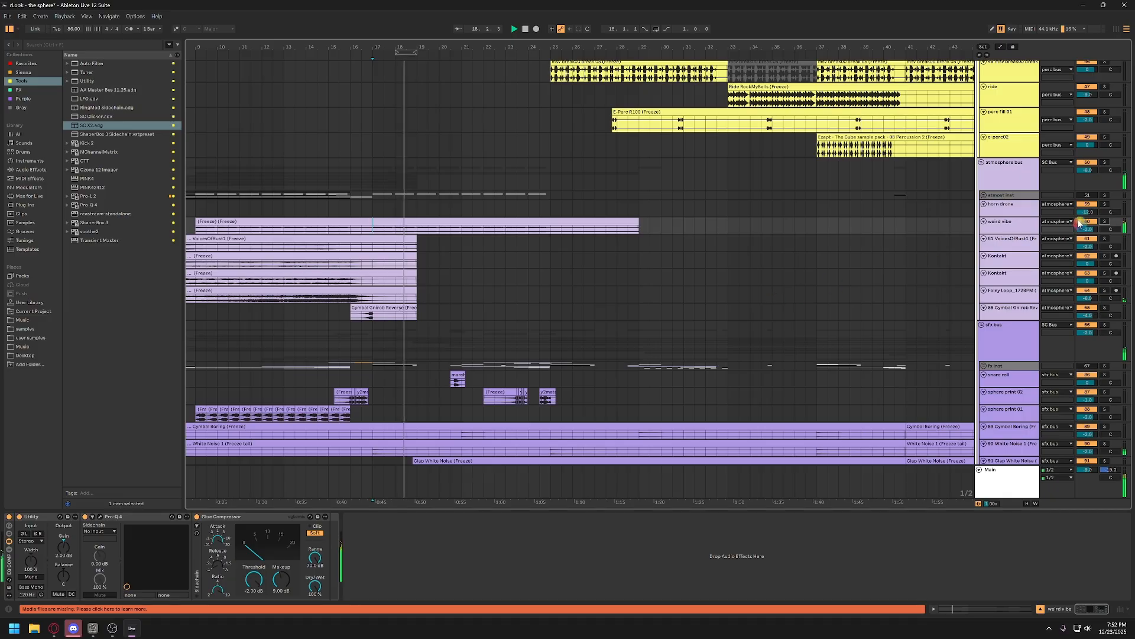
left_click_drag(1088, 229, 1088, 206)
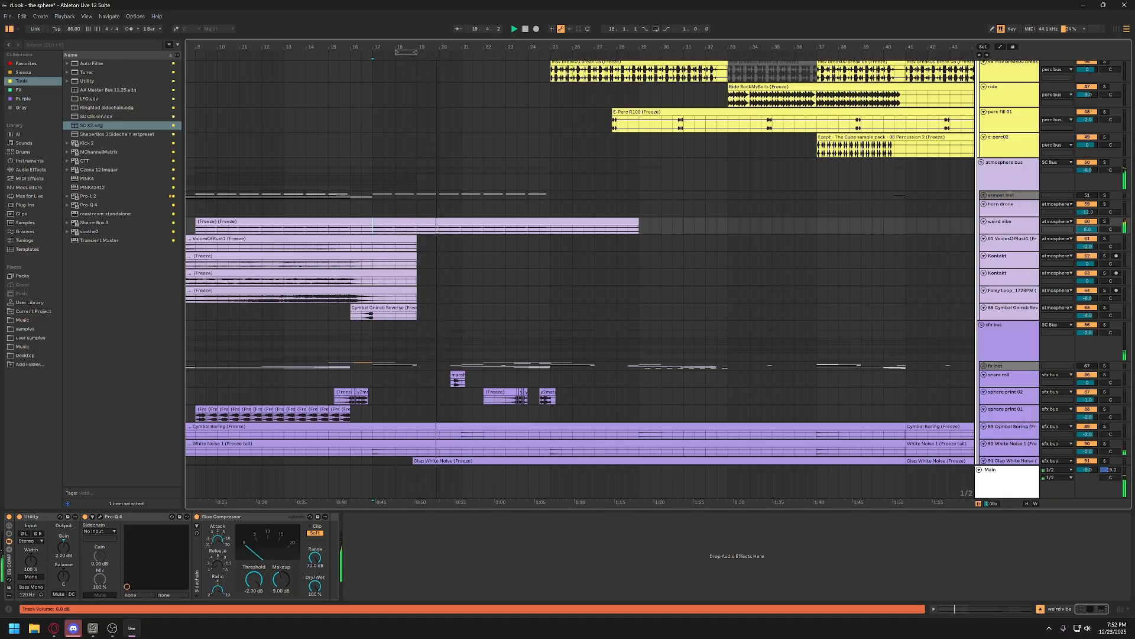
double_click(1090, 229)
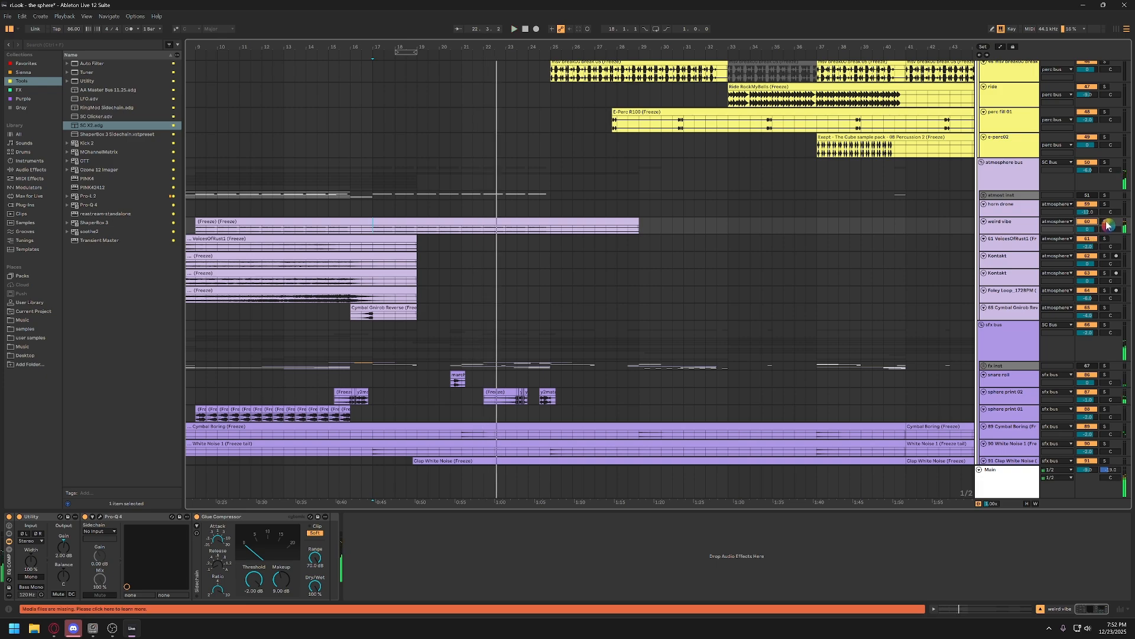
Show the whole arrangement and open Pro-Q 4 on the atmosphere bus to inspect its EQ curve
left_click_drag(547, 47, 547, 13)
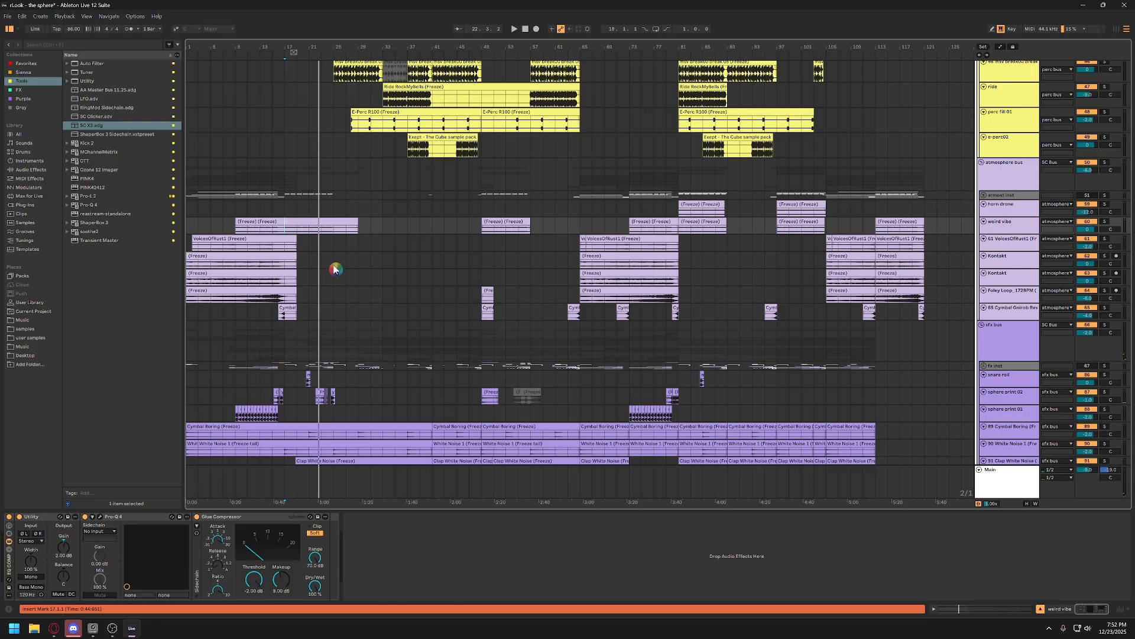
left_click(1004, 180)
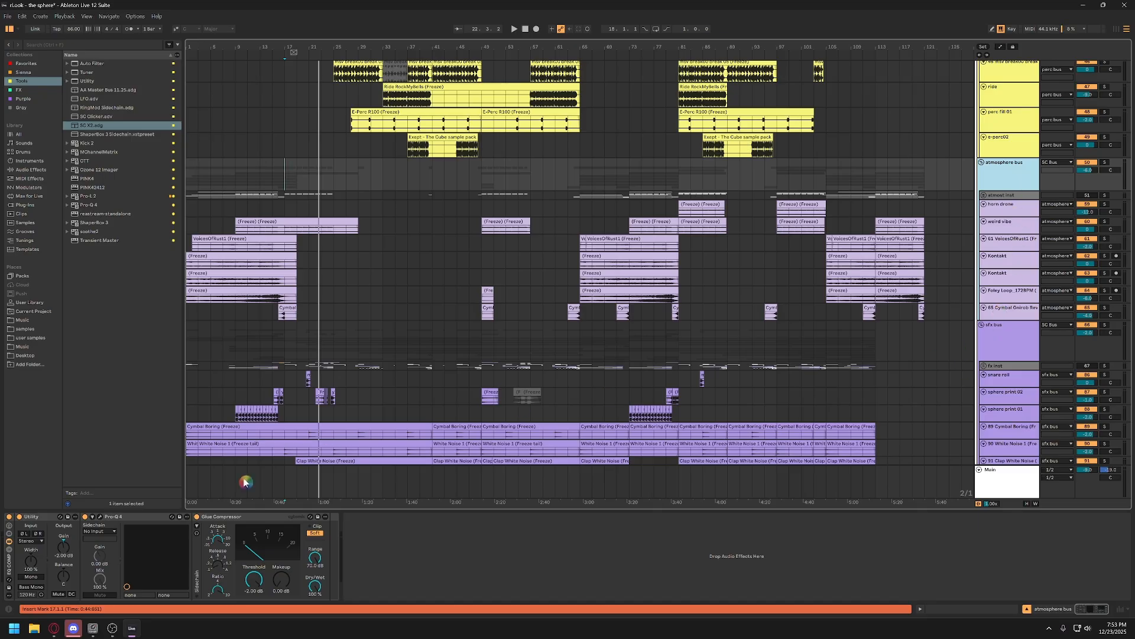
left_click(100, 519)
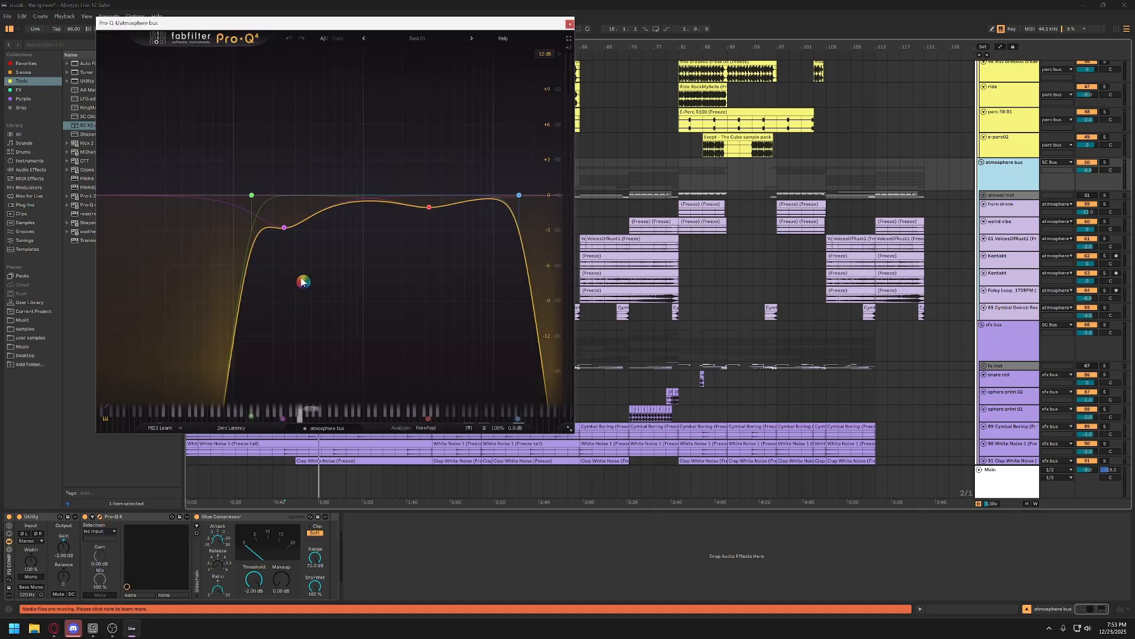
Close the atmosphere bus EQ window and move on to the sfx bus, looking over its tracks down to the synth bus
left_click(569, 26)
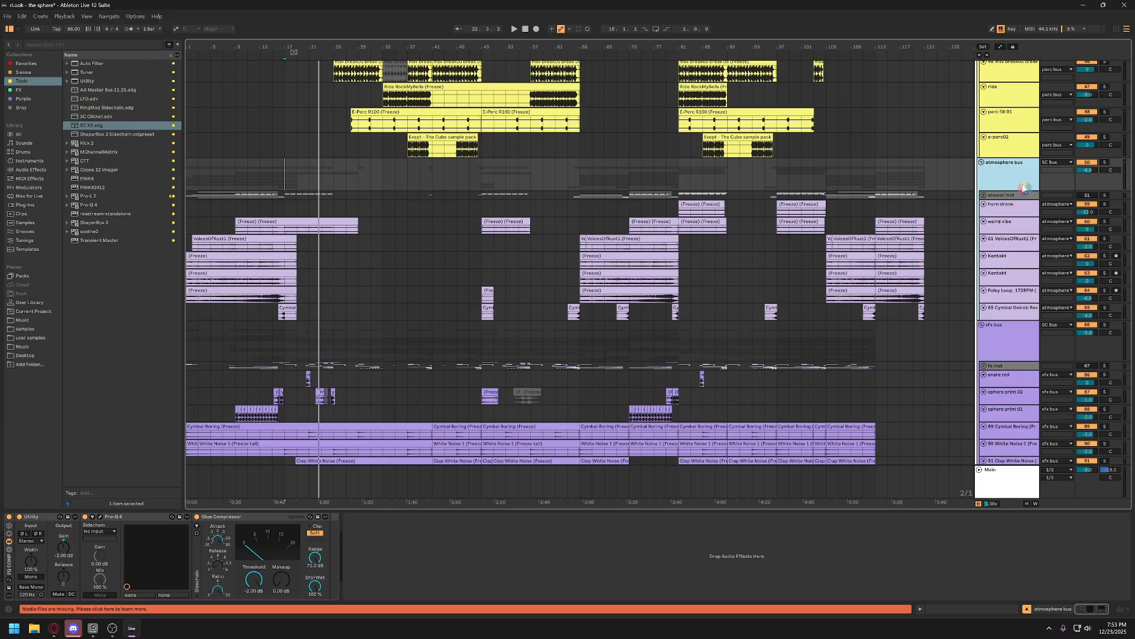
left_click(1093, 171)
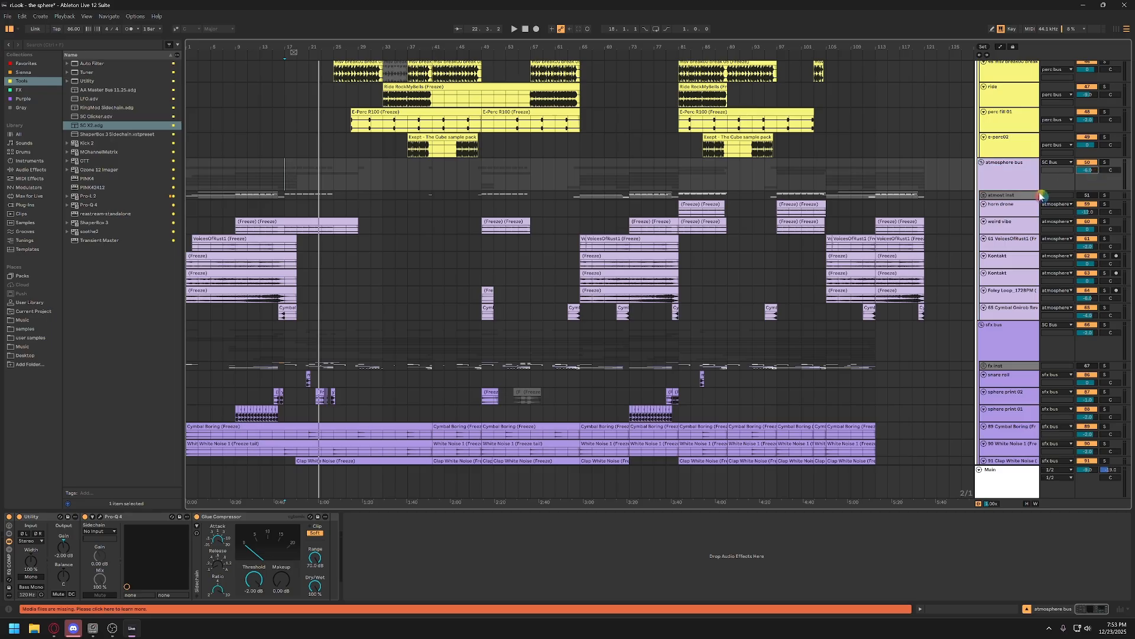
left_click(1009, 184)
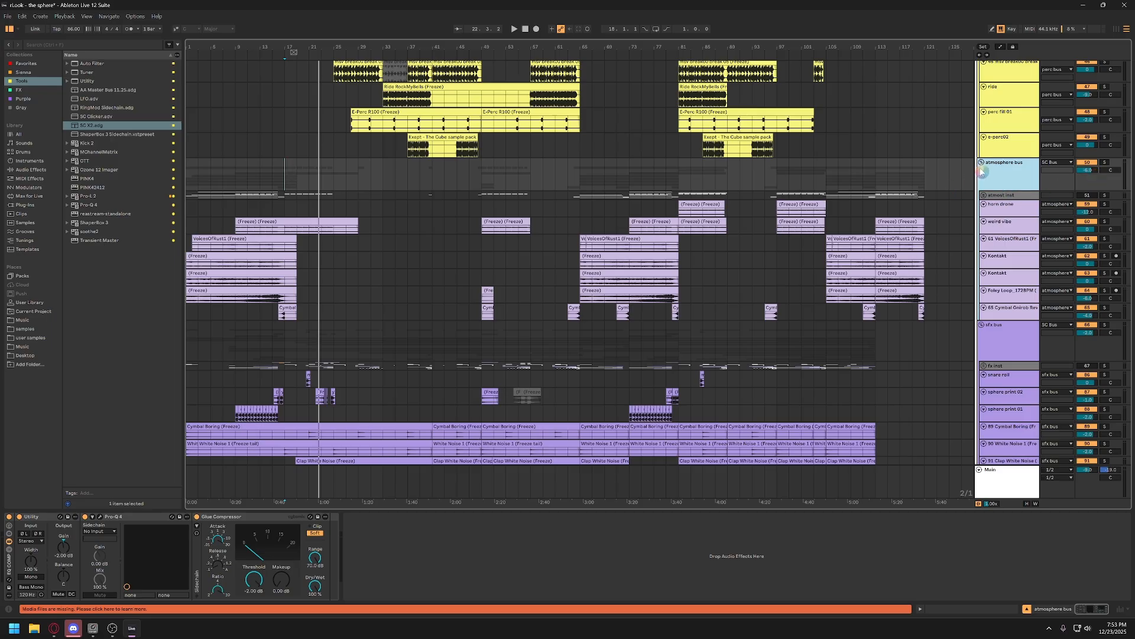
scroll(981, 260, "down", 5)
left_click(993, 231)
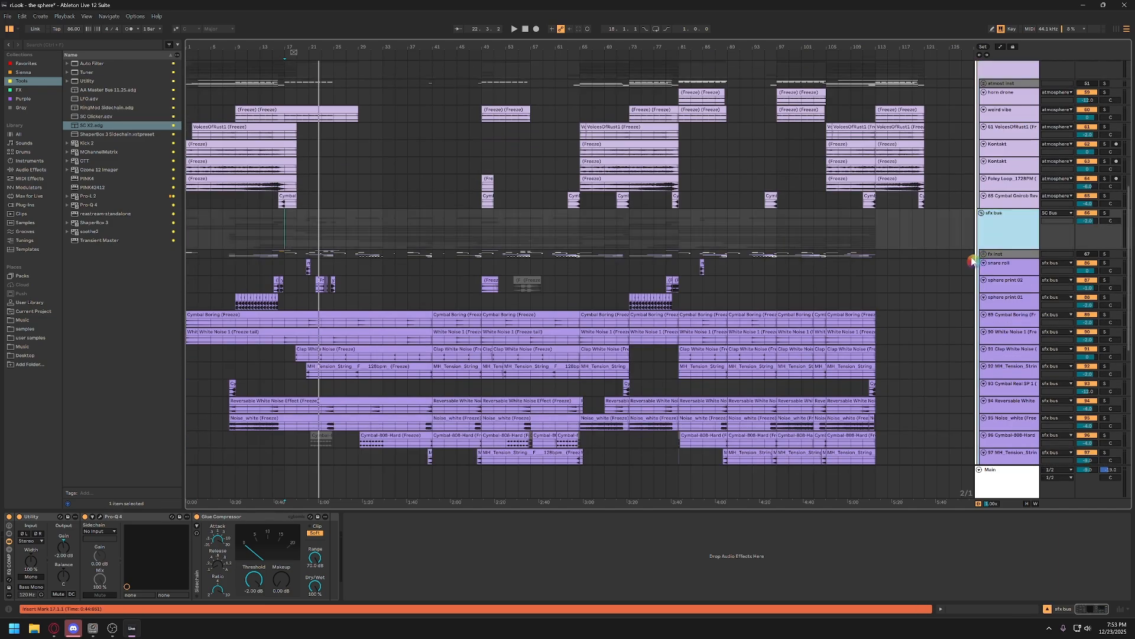
scroll(969, 261, "down", 5)
scroll(969, 264, "down", 3)
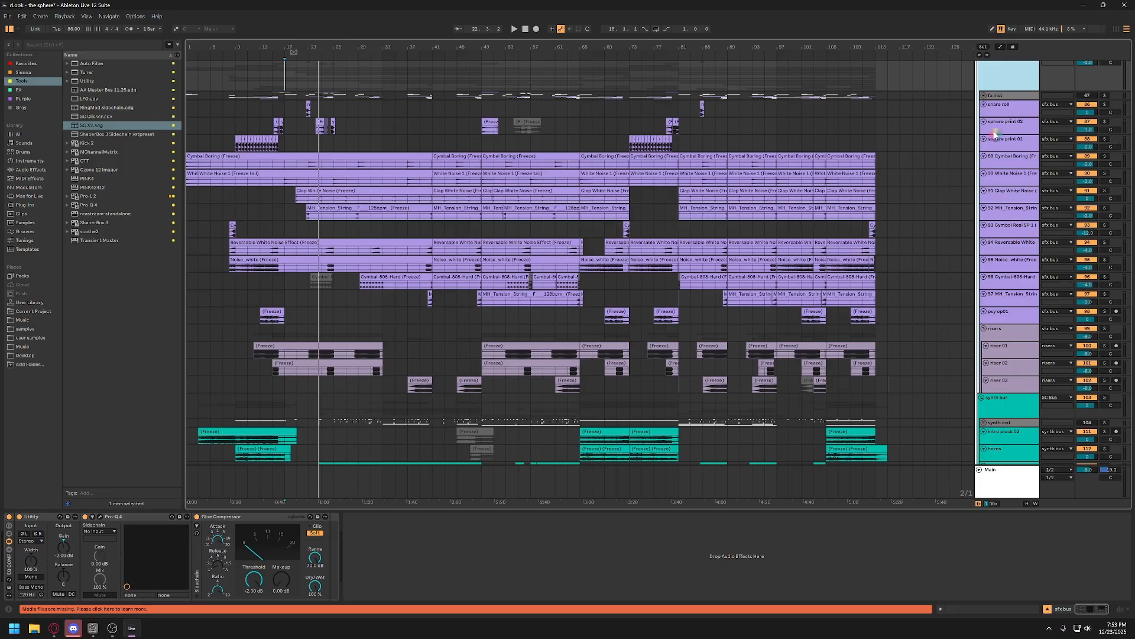
Solo the Cymbal Boring track in the sfx bus and play it from bar 21
left_click(310, 171)
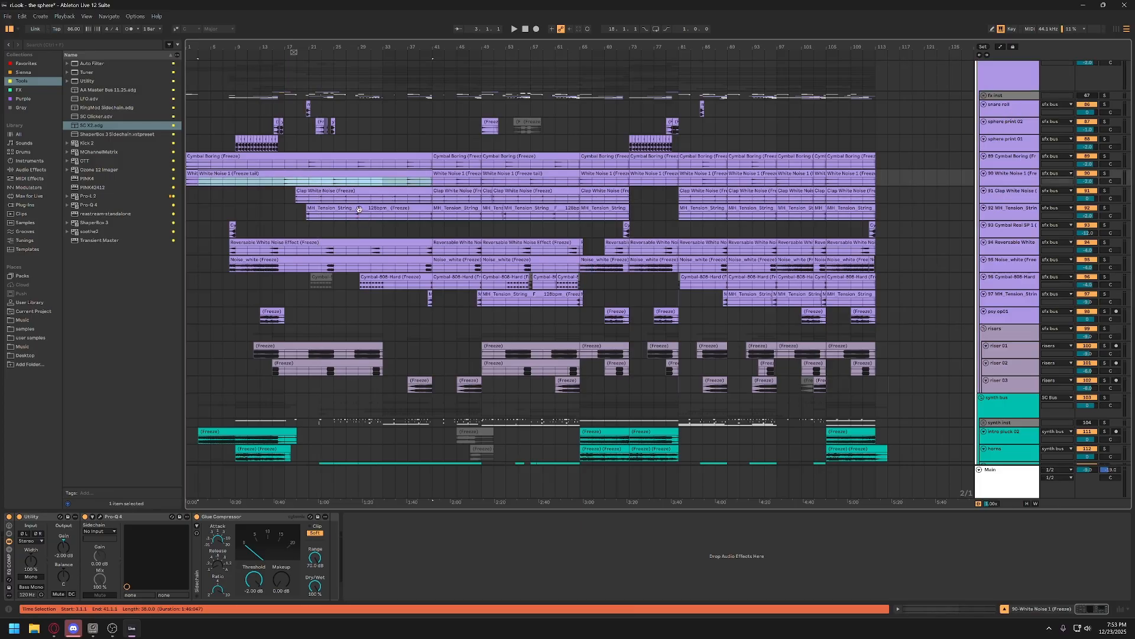
left_click(306, 165)
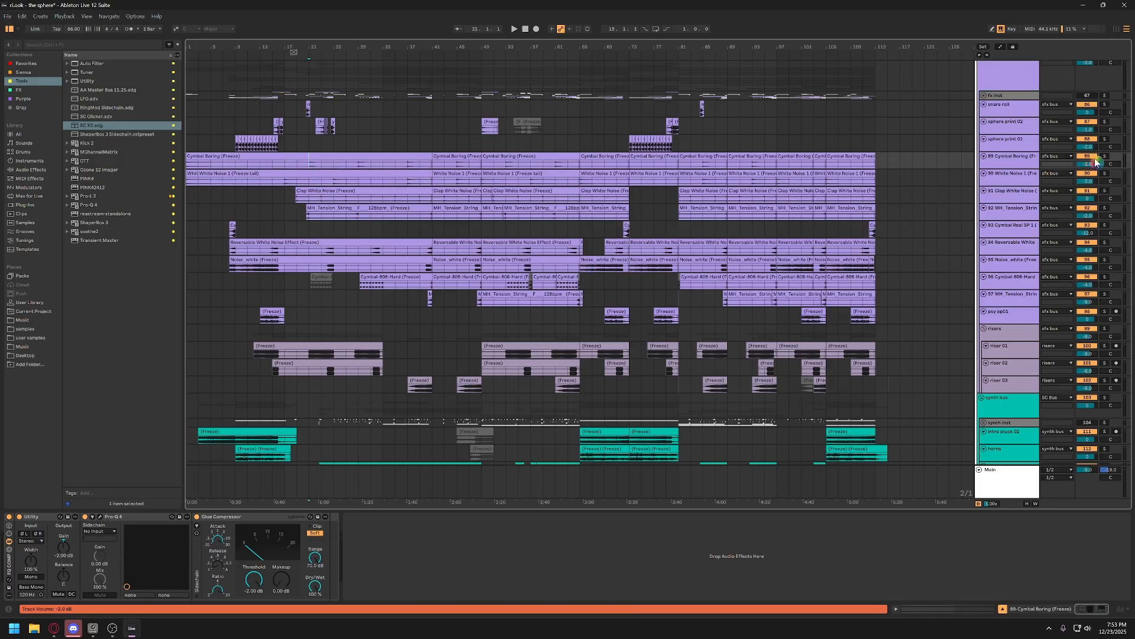
left_click(1105, 157)
key("space")
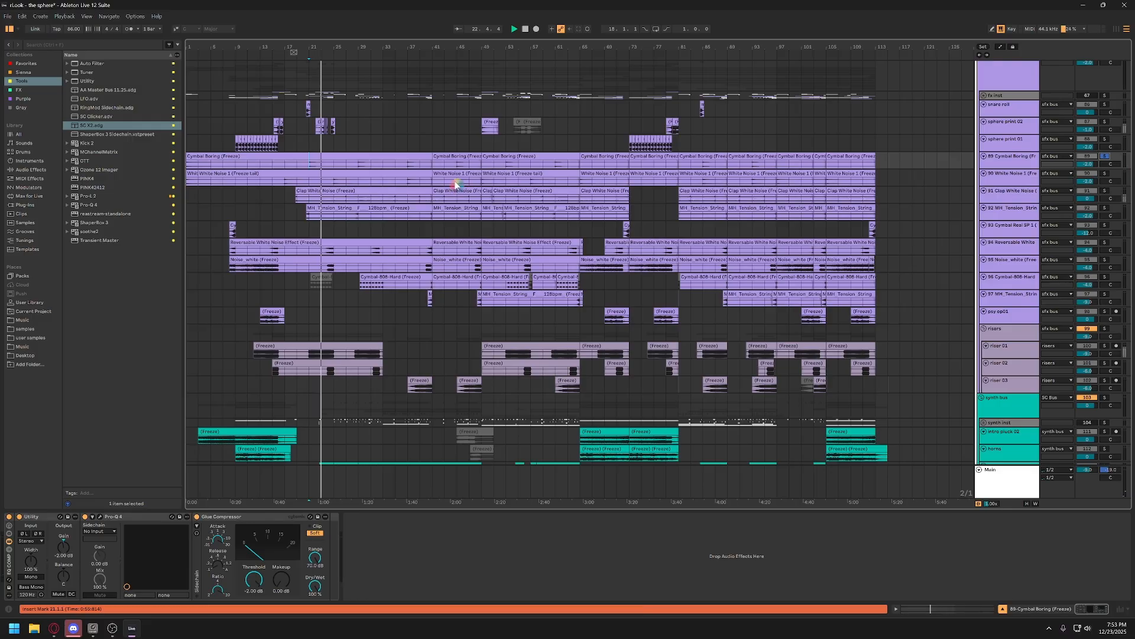
Solo the White Noise 1 track and play it from bar 25
left_click(1105, 173)
left_click(334, 182)
key("space")
key("space")
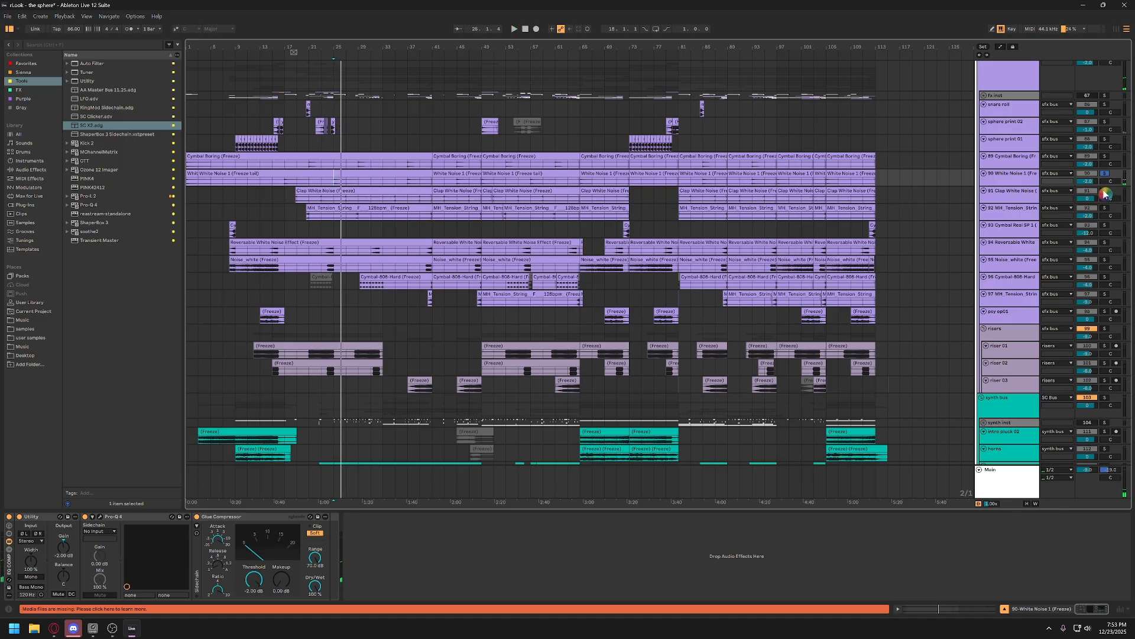
Solo the Clap White Noise track and play its hits around bar 26 in a closer view of the arrangement
left_click(1104, 191)
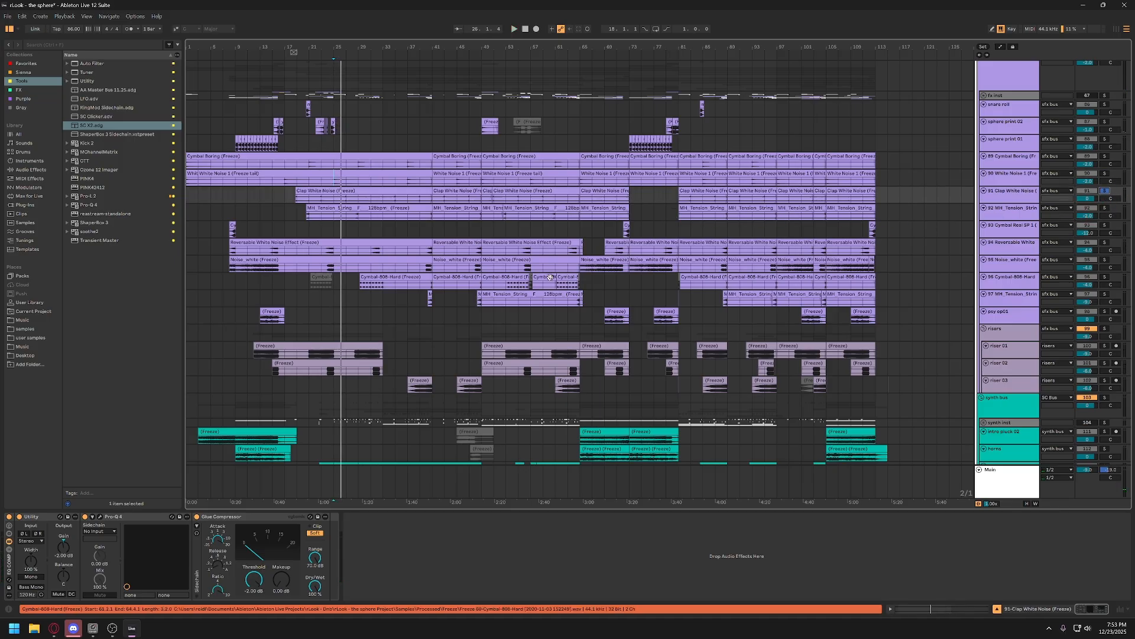
left_click(341, 200)
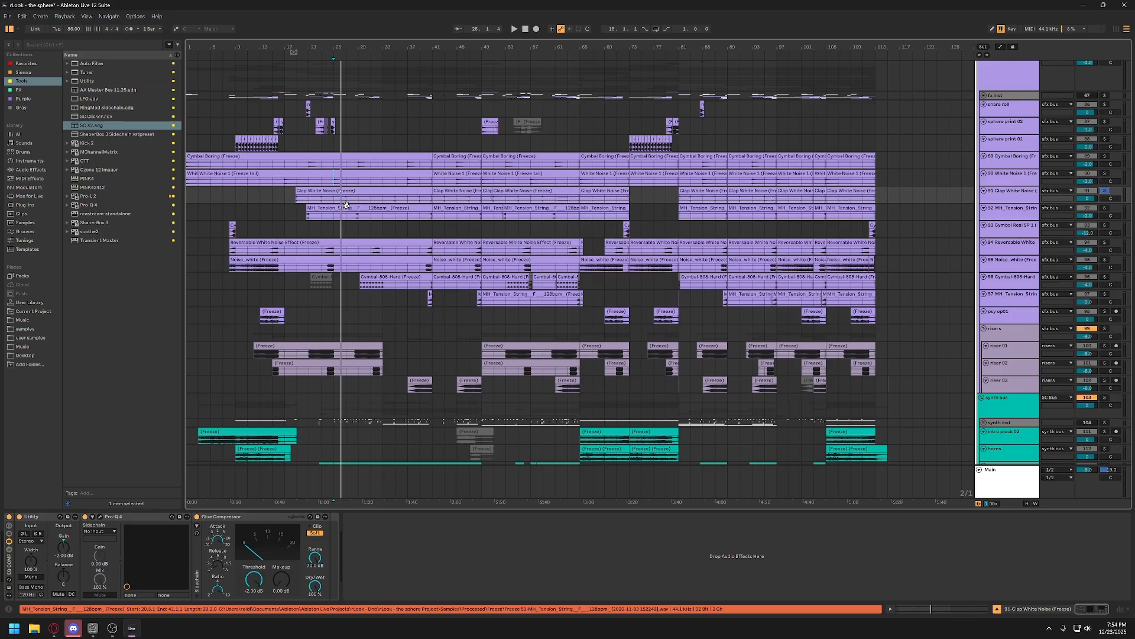
left_click_drag(340, 50, 340, 113)
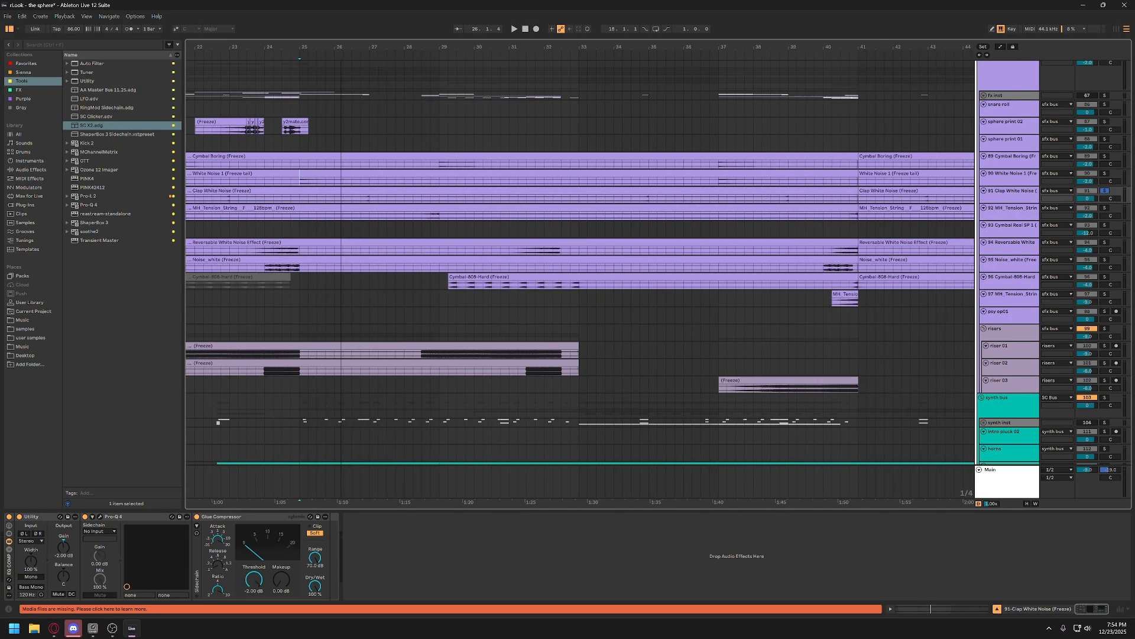
left_click(360, 197)
key("space")
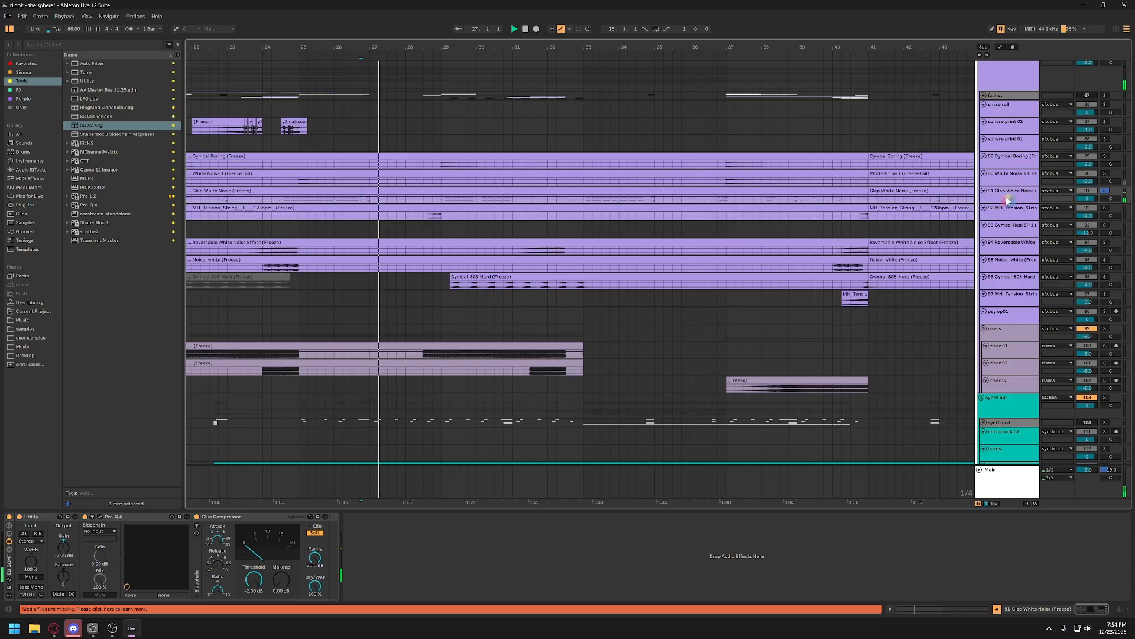
key("space")
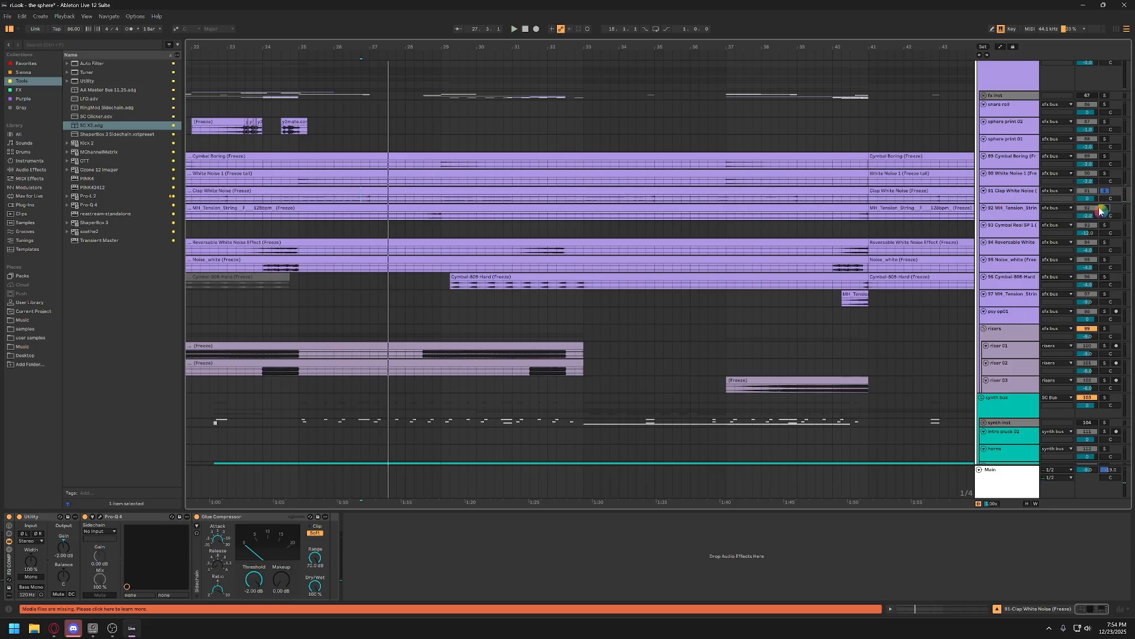
Solo the first MH_Tension_String track, play it from 28.2.1, and clear the solo
left_click(1103, 209)
left_click(416, 217)
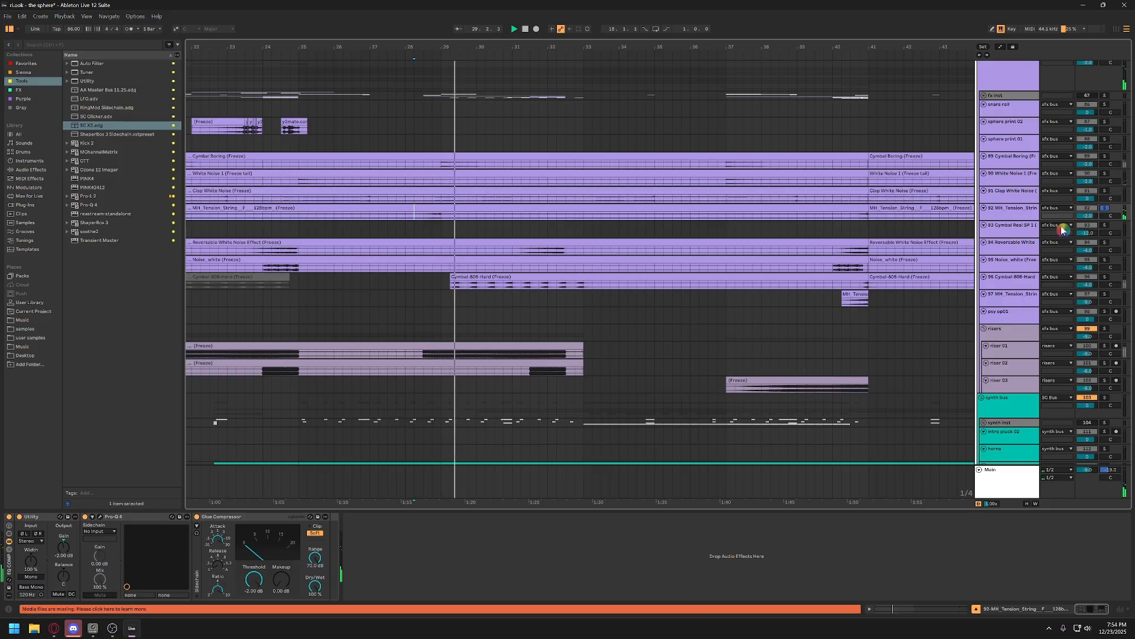
scroll(344, 198, "left", 5)
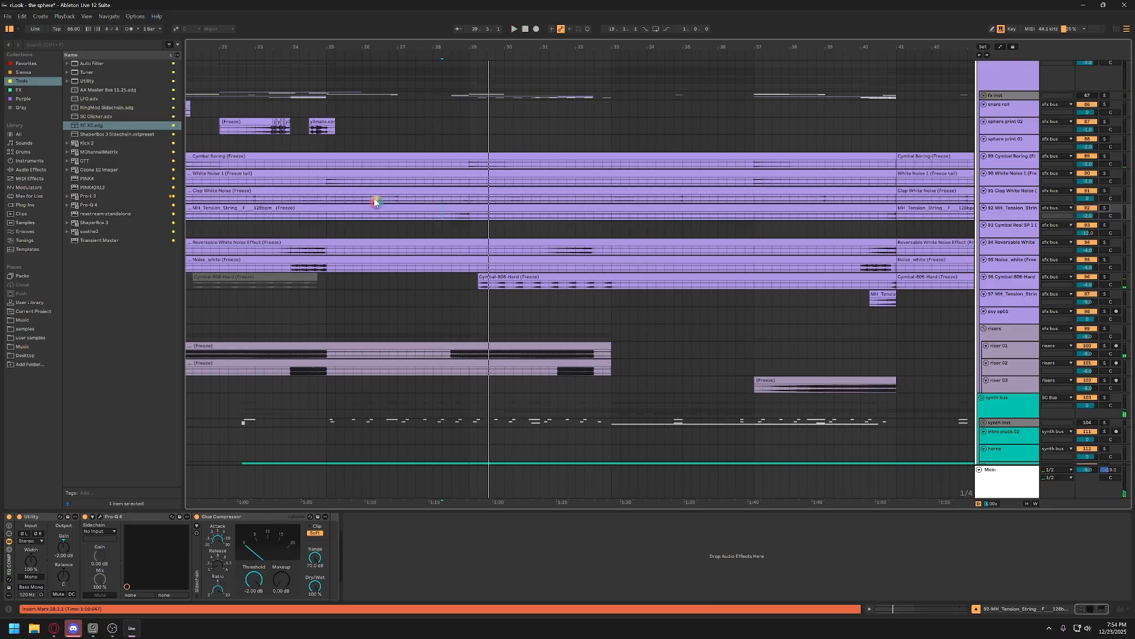
Solo the Clap White Noise track again, play it from 26.4.1, and clear the solo
scroll(315, 198, "left", 2)
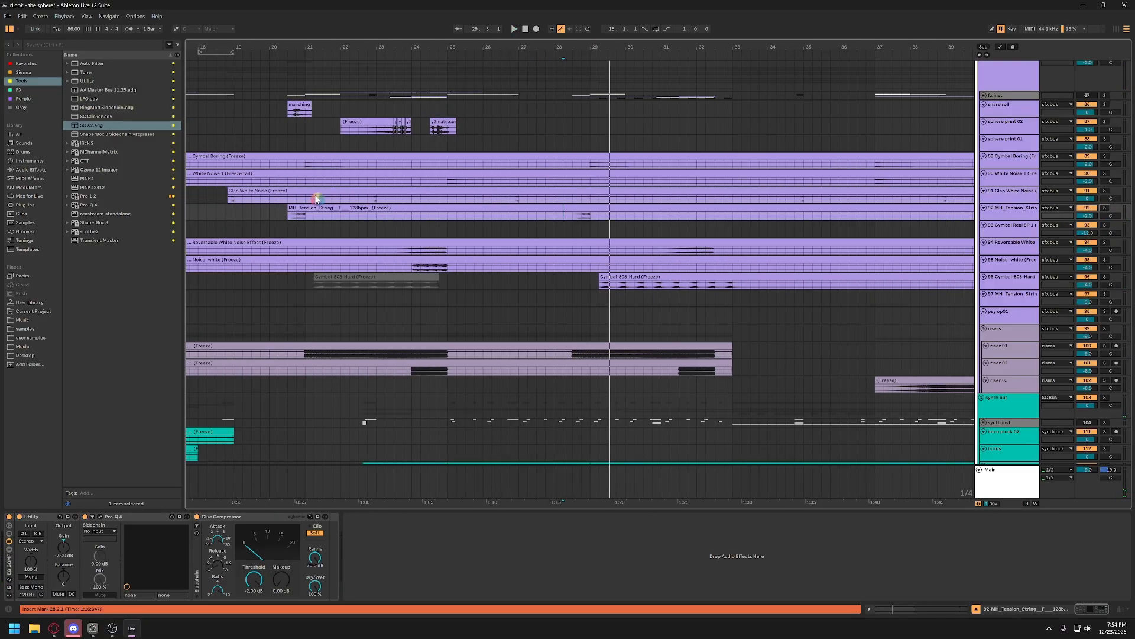
scroll(317, 198, "right", 2)
left_click(436, 199)
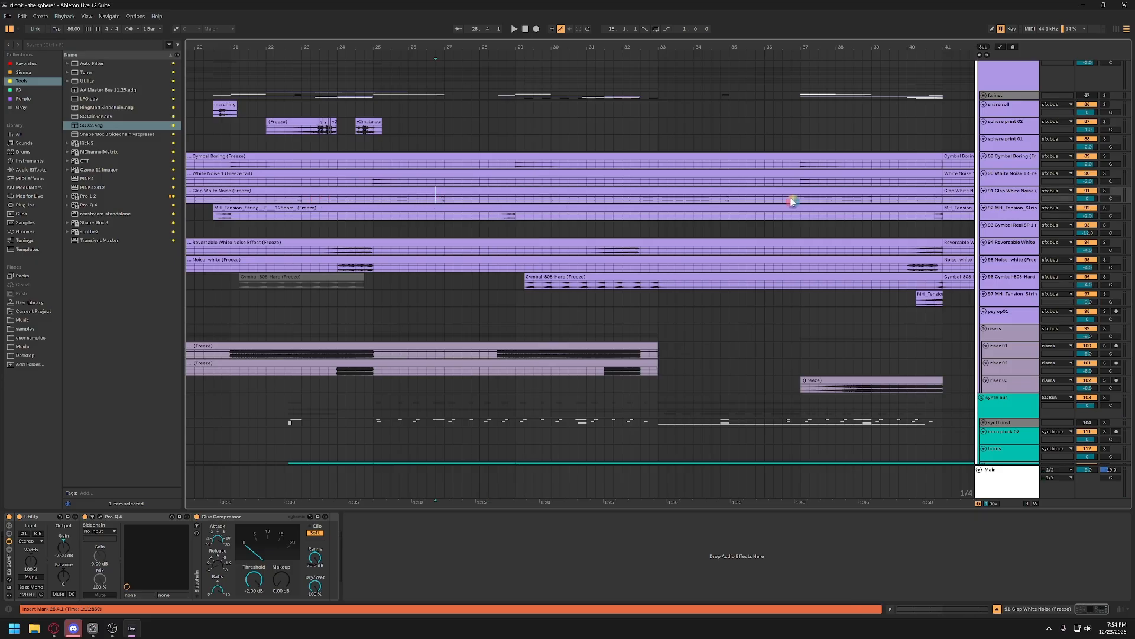
left_click(1104, 191)
key("space")
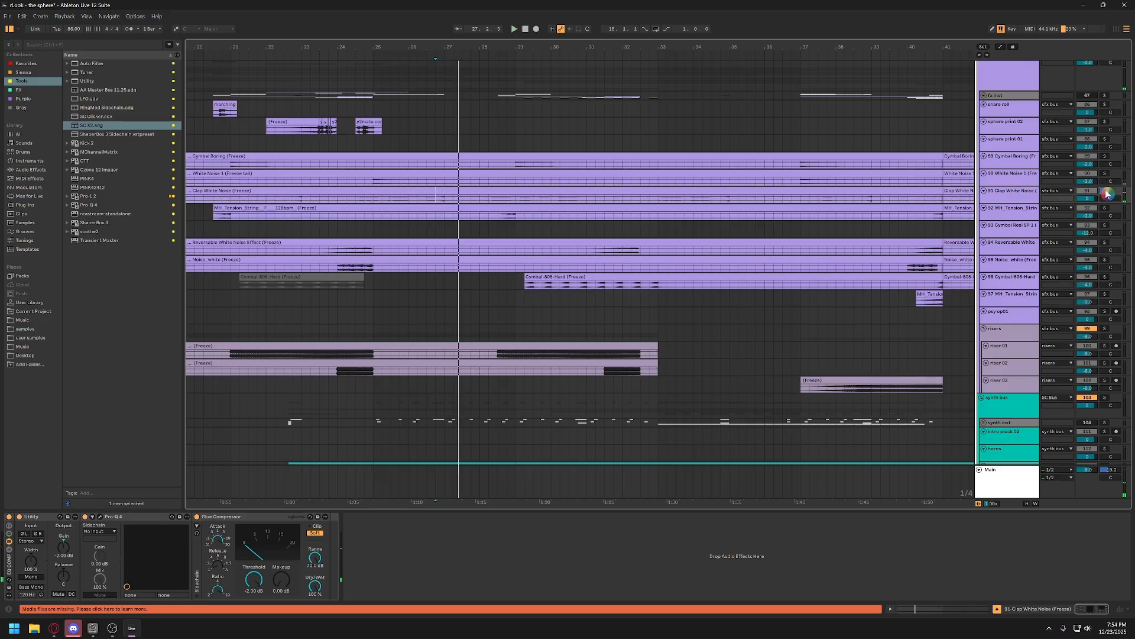
left_click(1107, 193)
Replay the White Noise 1 track soloed from bar 25 and clear its solo
scroll(412, 185, "left", 1)
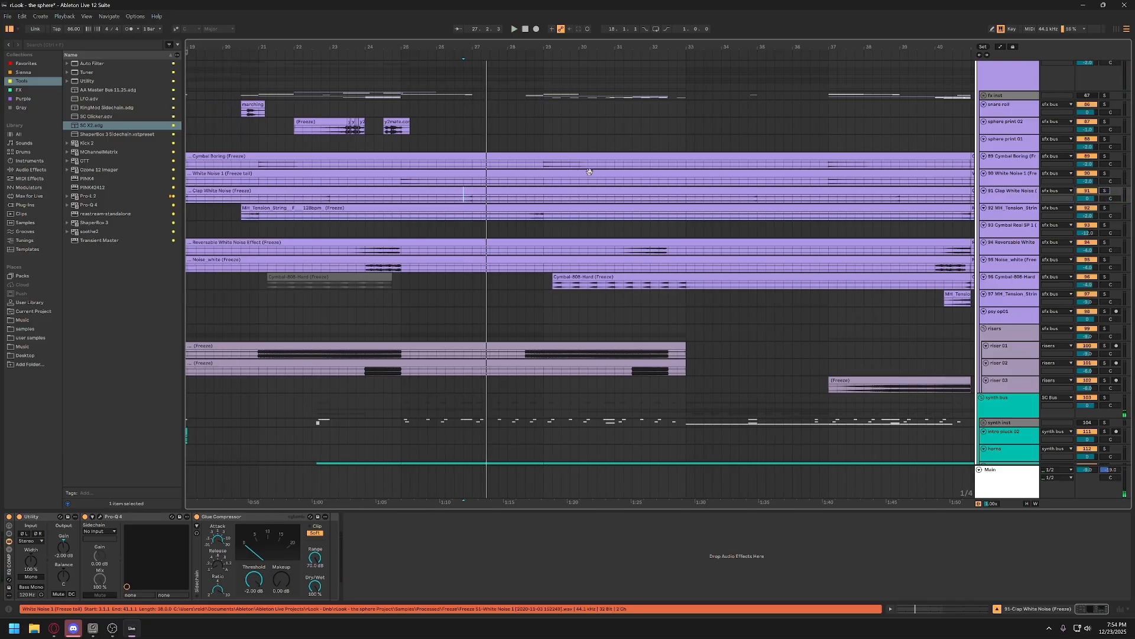
left_click(431, 187)
left_click(1105, 173)
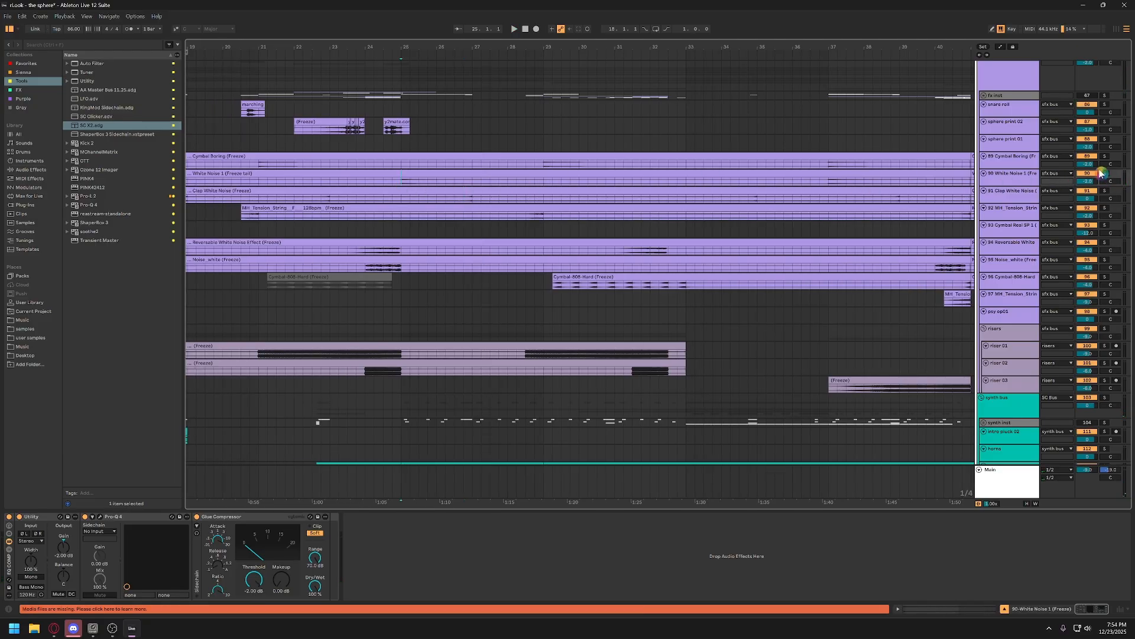
key("space")
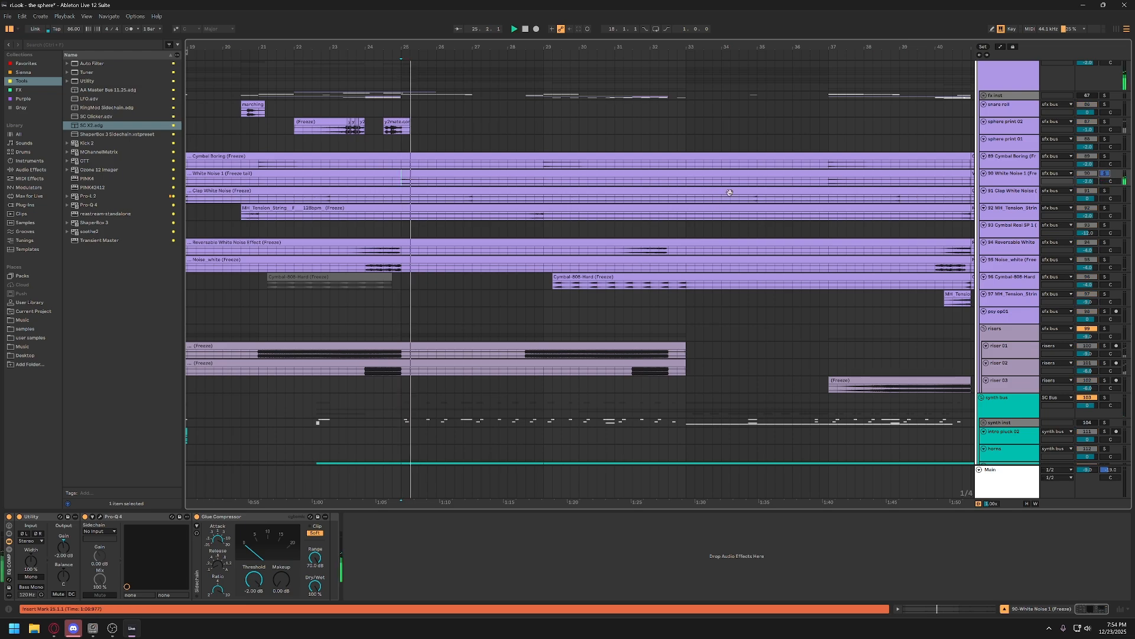
left_click(1105, 173)
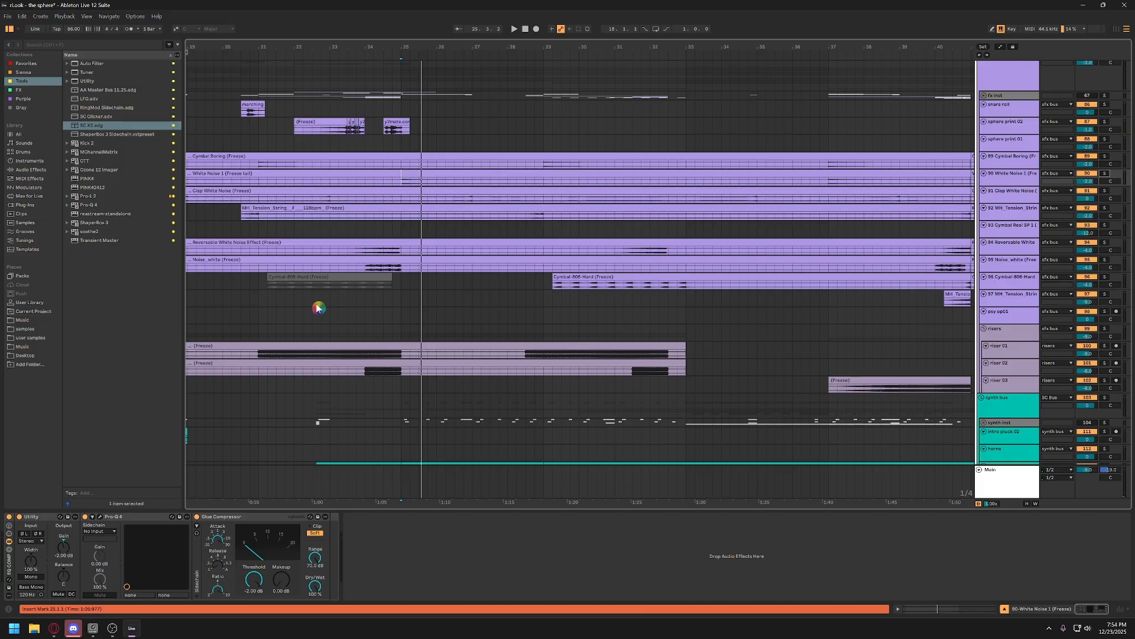
Solo the Reversable White Noise Effect track and play its swell from 31.2.1
scroll(861, 244, "down", 2)
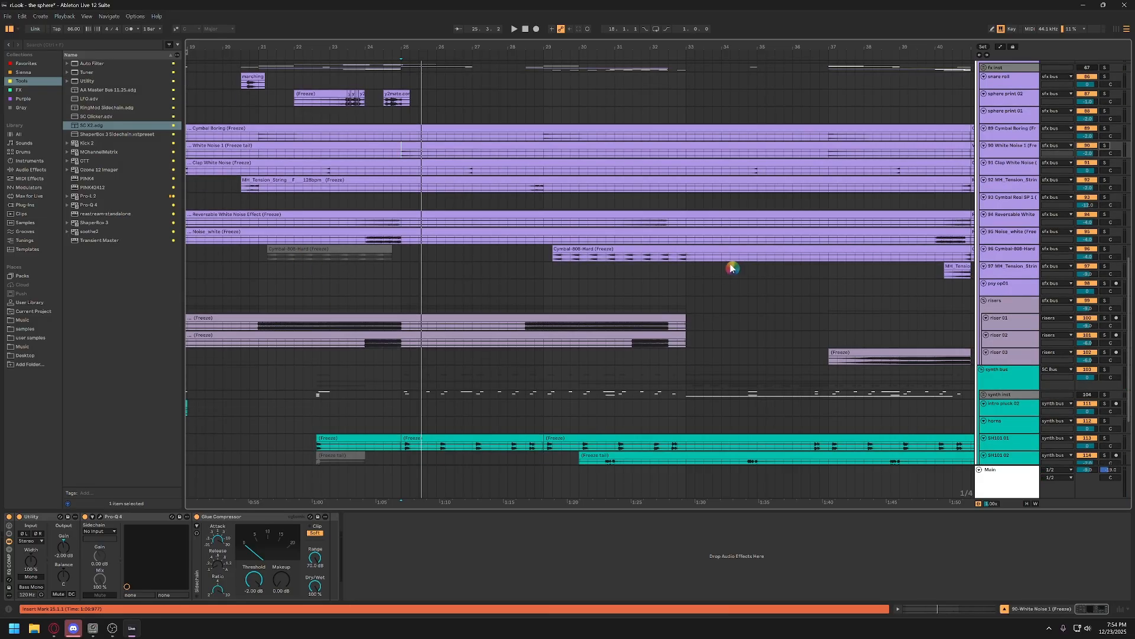
left_click(624, 222)
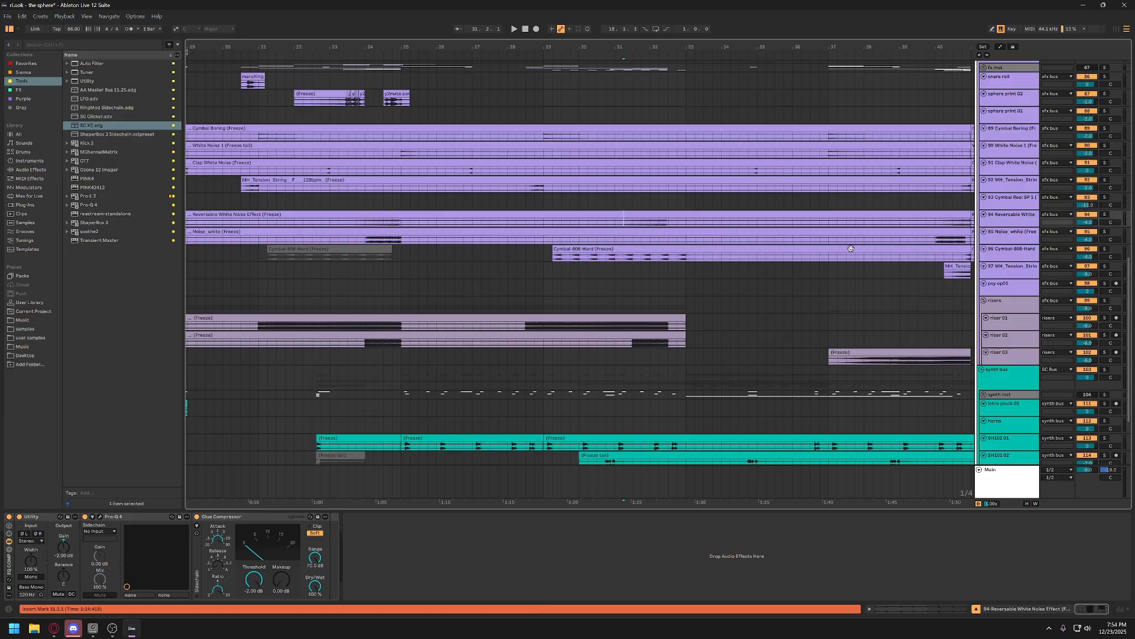
left_click(1105, 215)
key("space")
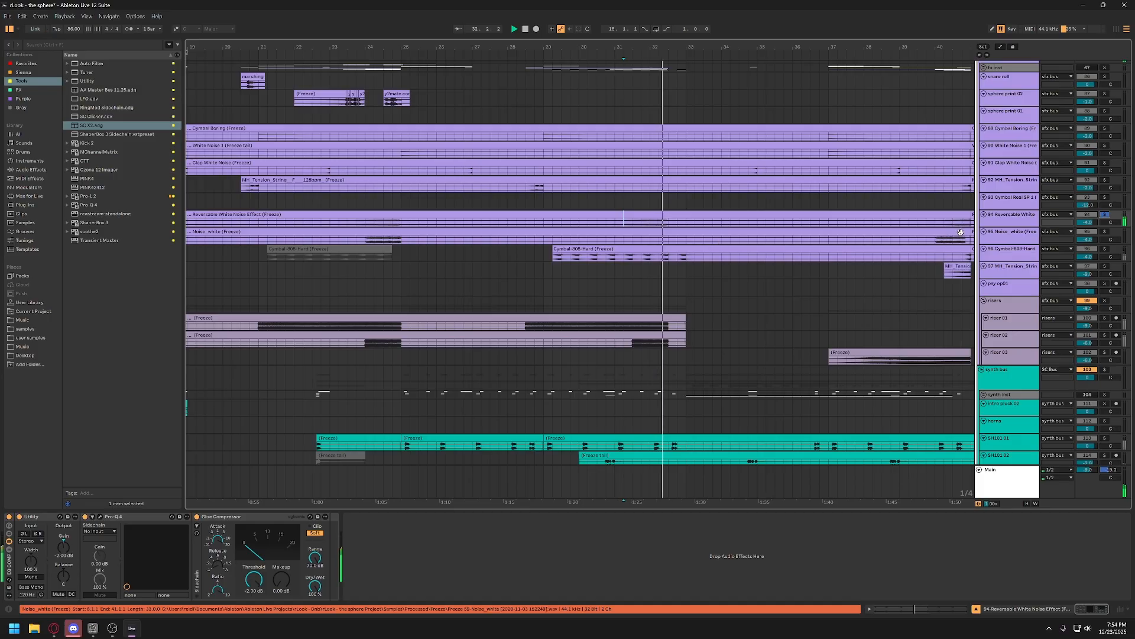
left_click(1009, 222)
Solo the Noise_white track, play it from bar 24, and clear the solo
scroll(468, 234, "left", 2)
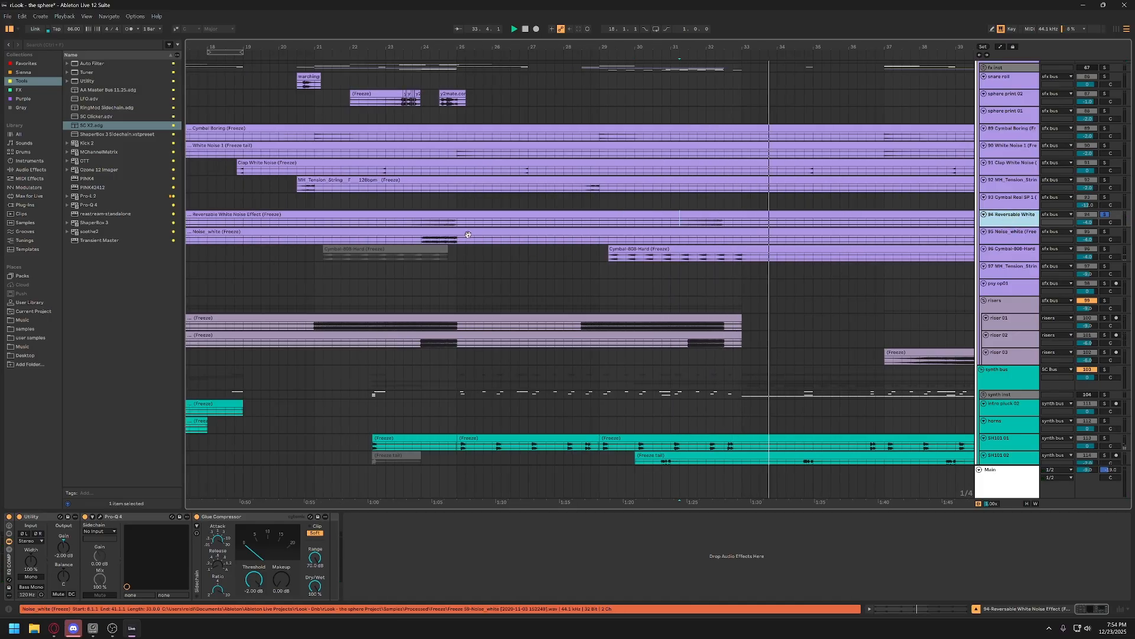
scroll(468, 235, "left", 2)
left_click(1103, 242)
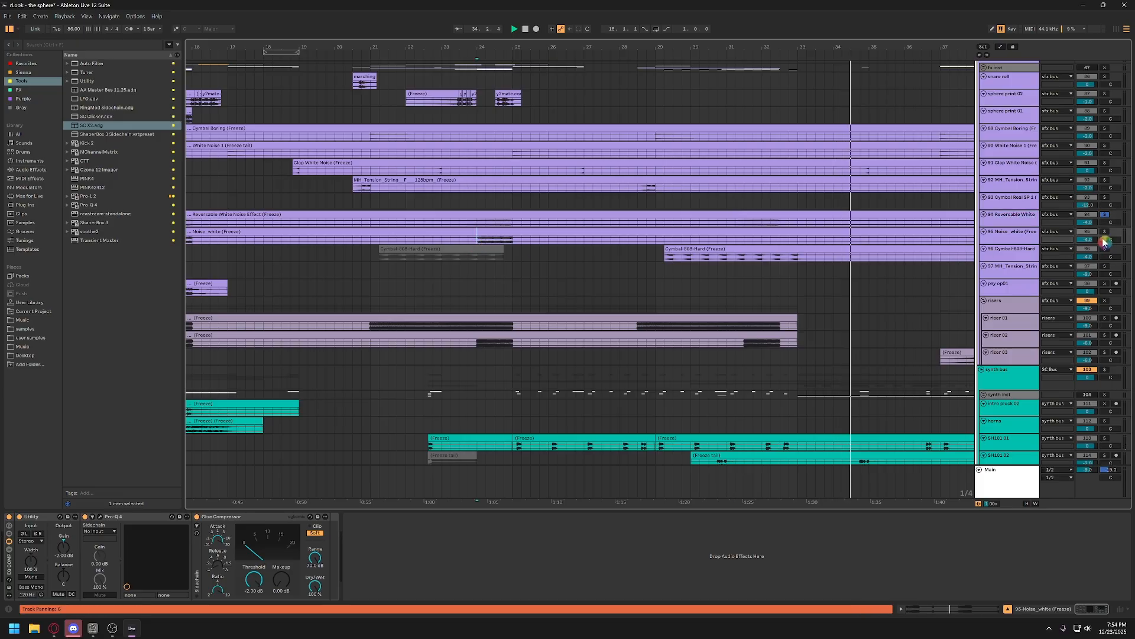
left_click(450, 254)
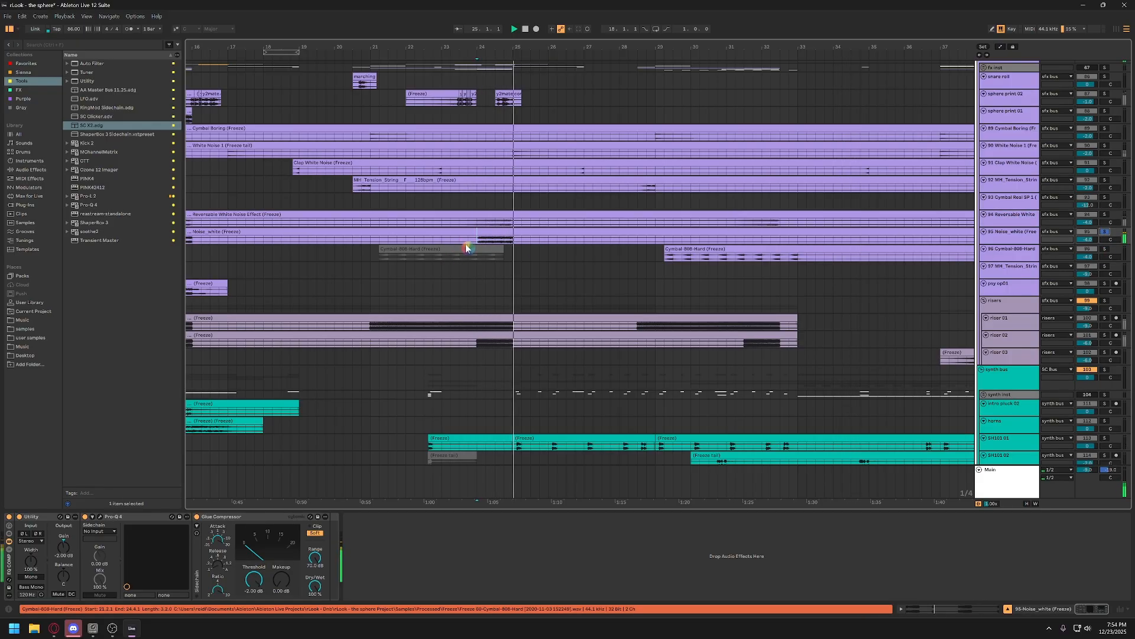
left_click(1105, 232)
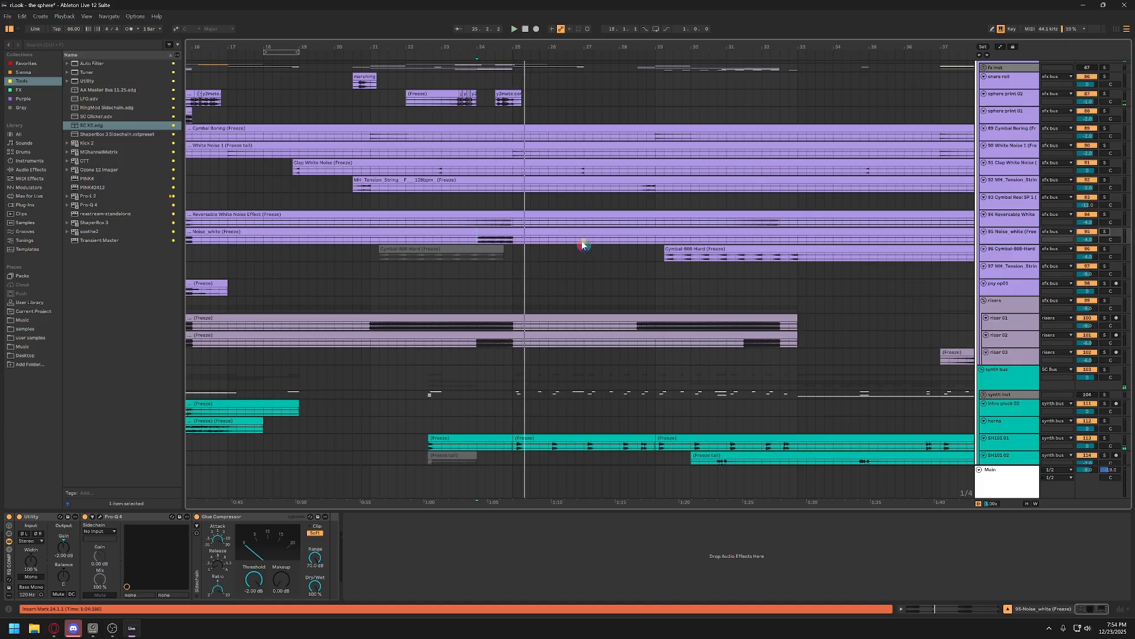
Play the full mix around the Noise_white riser from bar 24 and again from 22.4.1, and save the project
key("space")
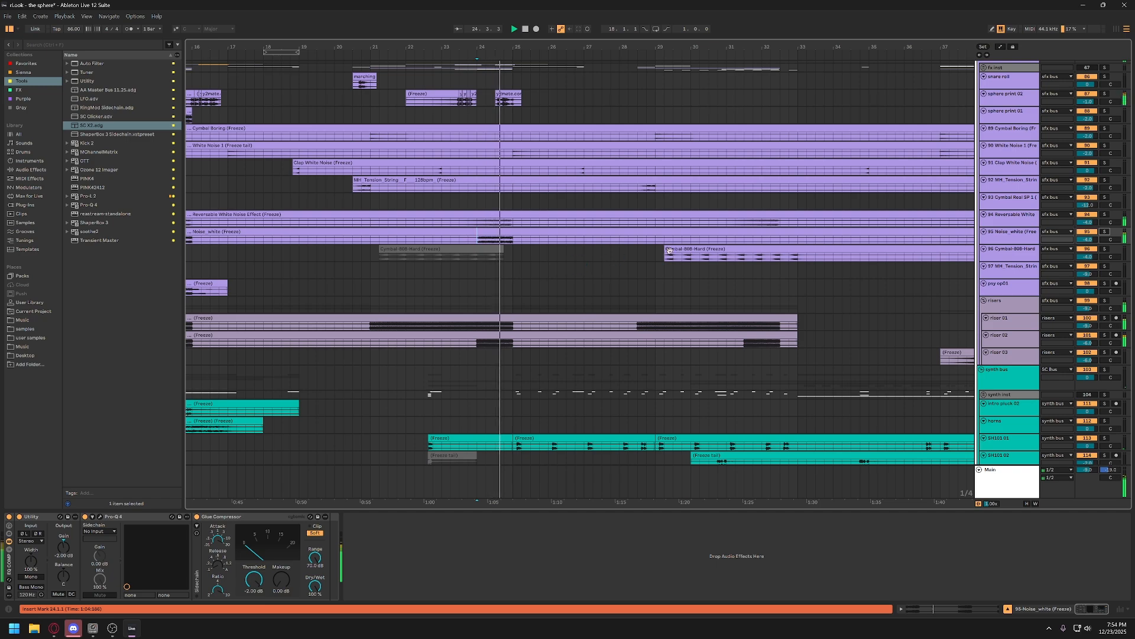
key("space")
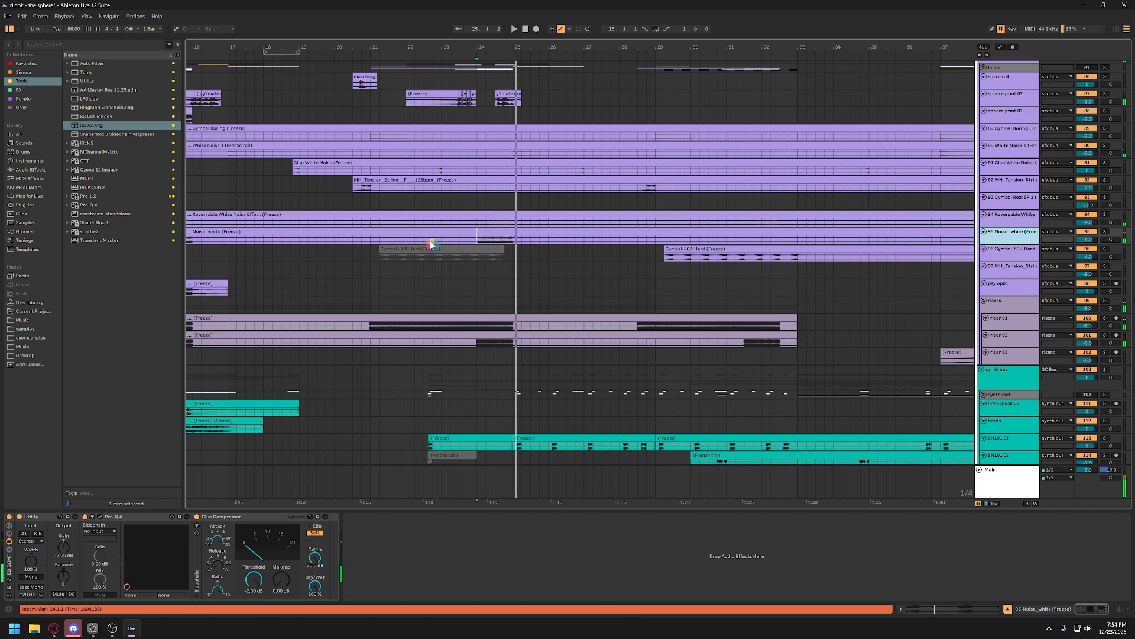
left_click(432, 242)
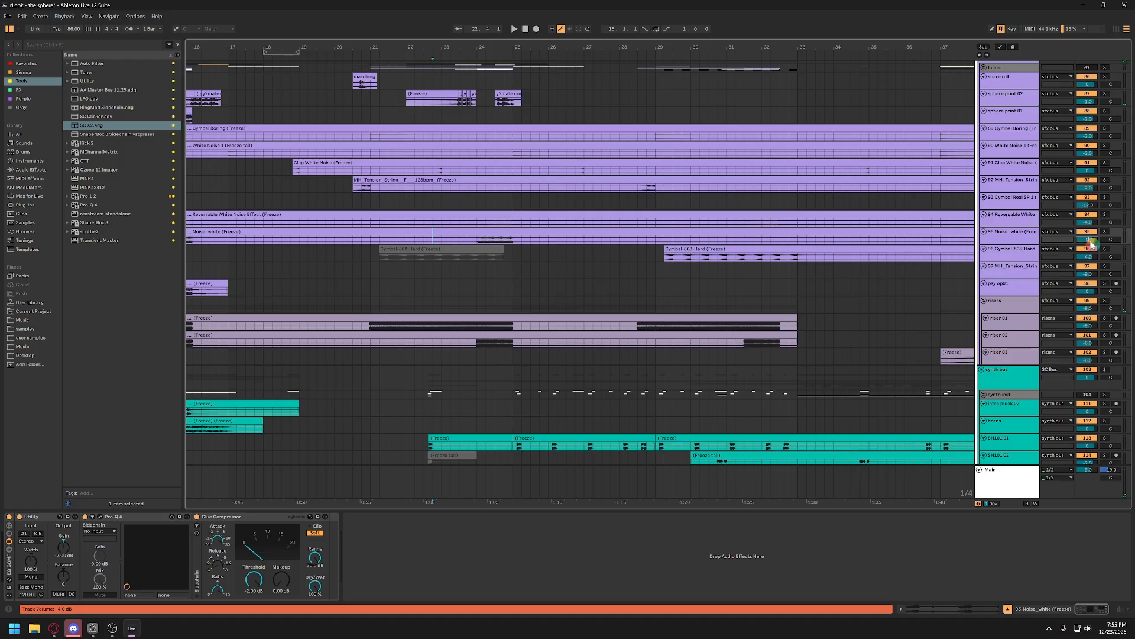
key("space")
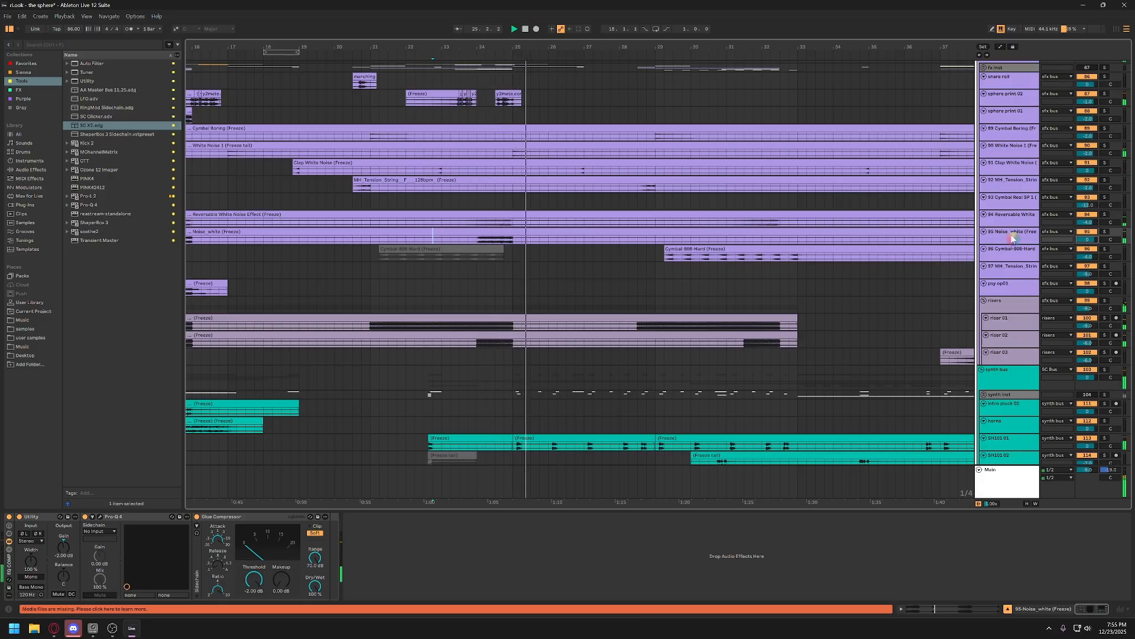
key("ctrl+s")
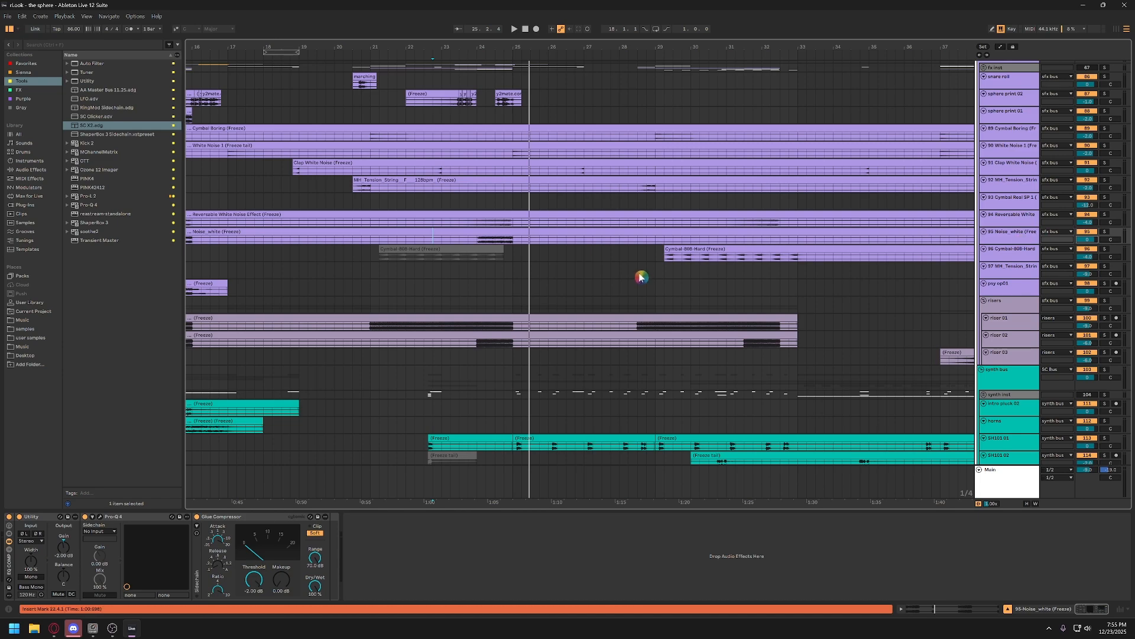
Solo the risers group and play it from bar 21
left_click(1006, 236)
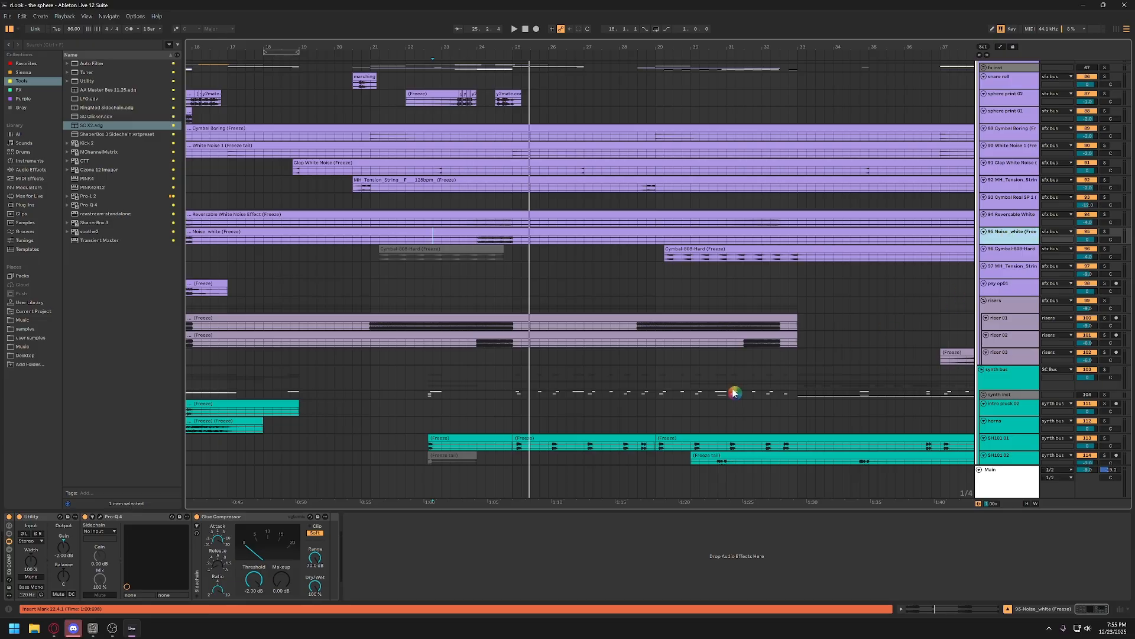
scroll(451, 360, "down", 2)
left_click(373, 286)
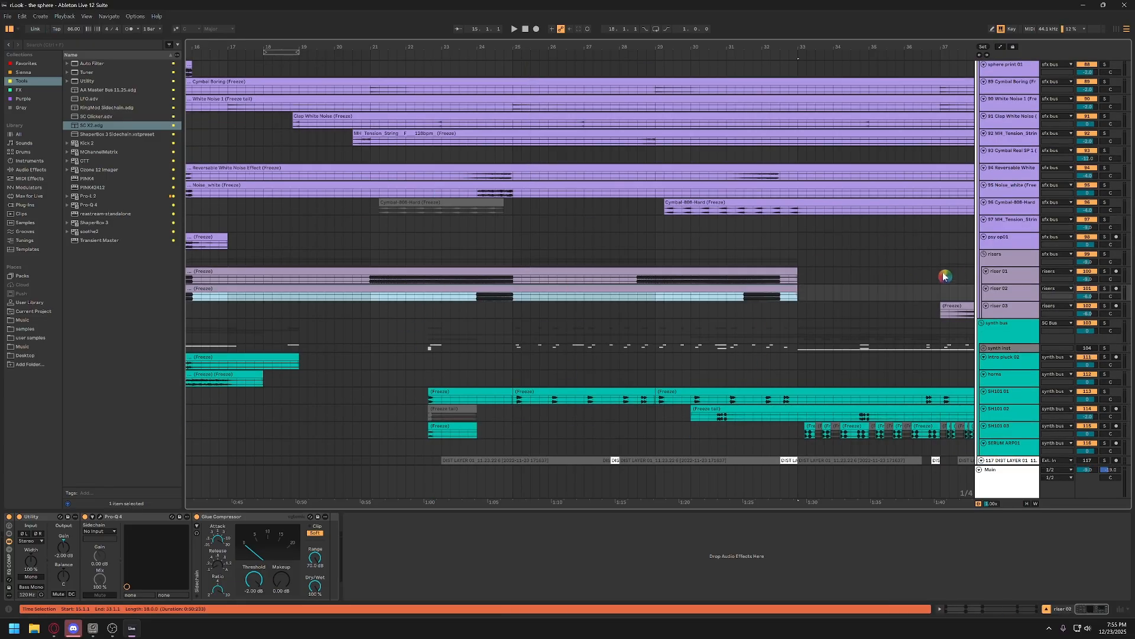
left_click(1000, 259)
left_click(370, 284)
left_click(370, 279)
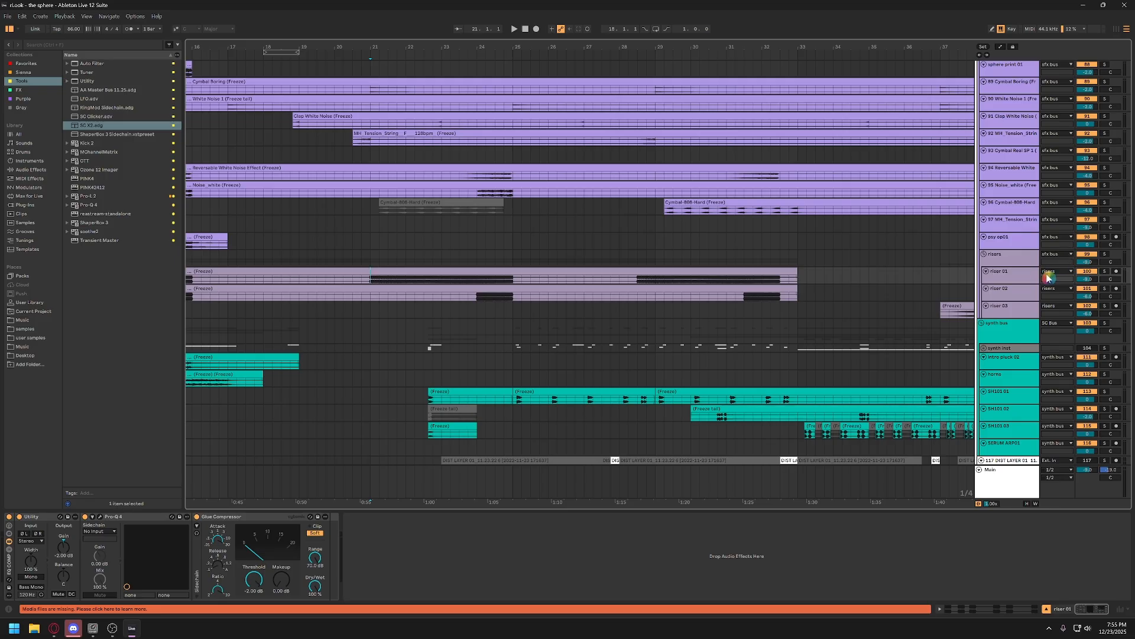
left_click(1105, 253)
key("space")
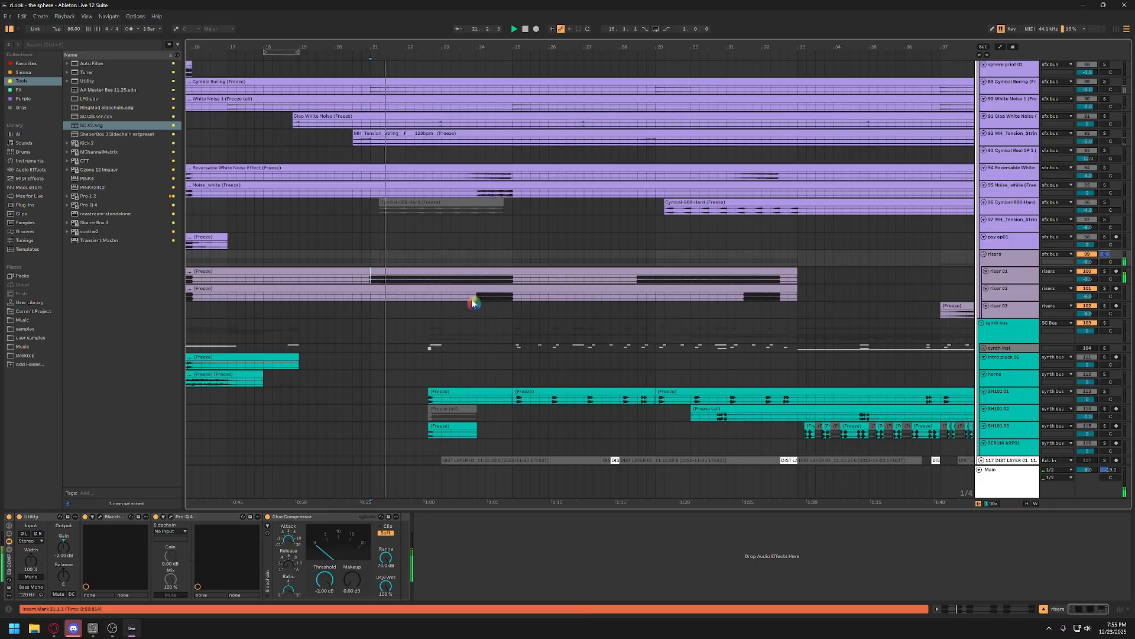
Solo the riser 02 track, play its swell from bar 24, and clear the solo
left_click(1024, 274)
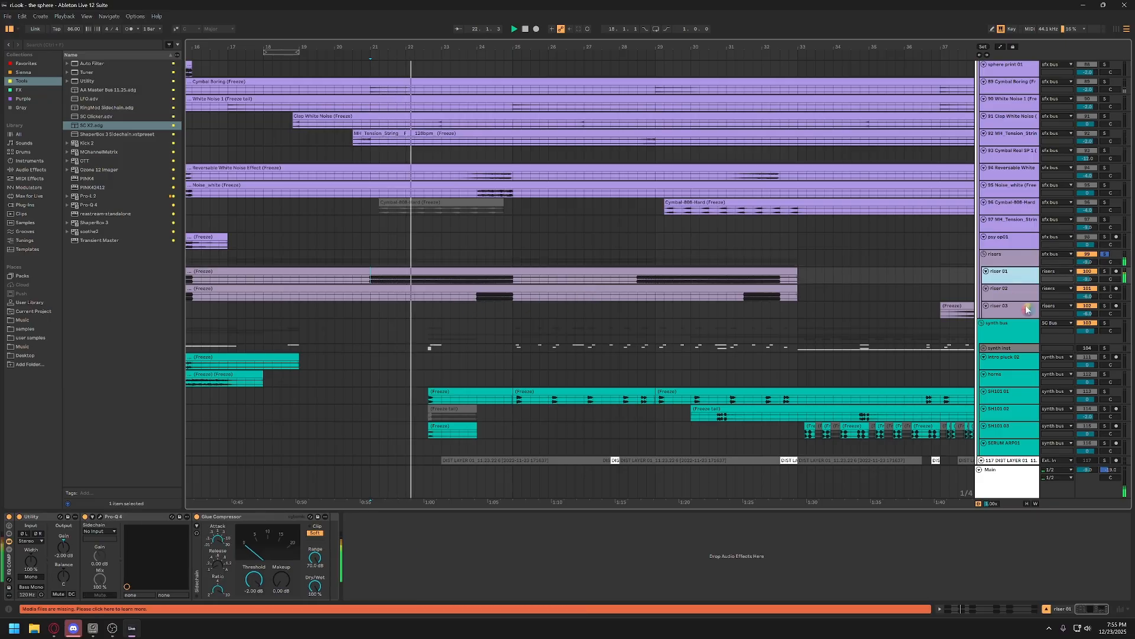
left_click(1104, 289)
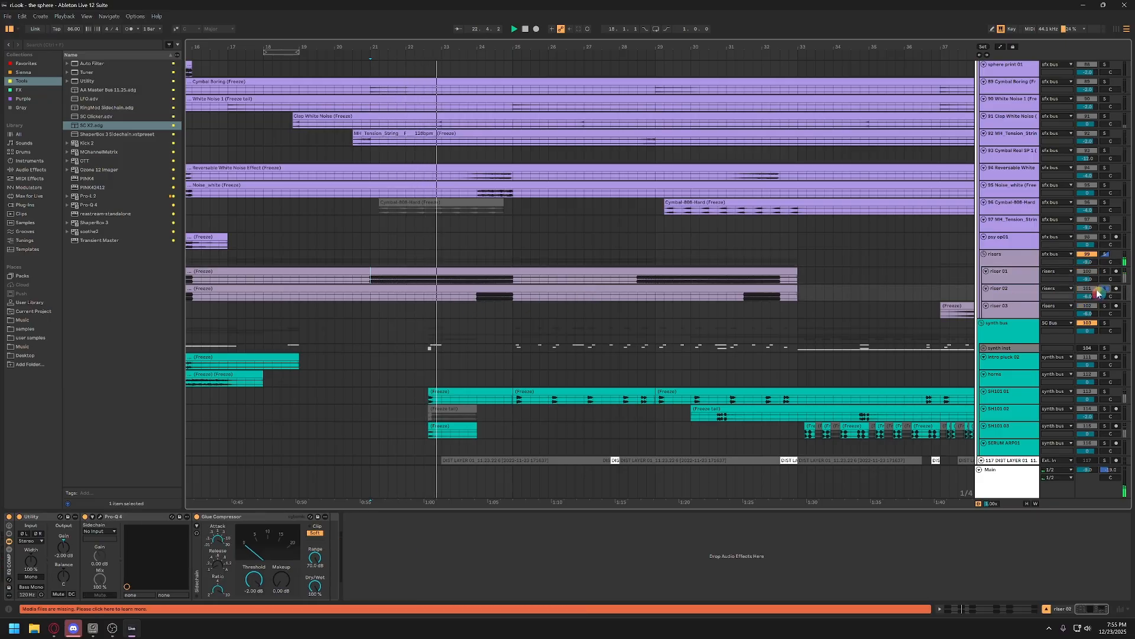
left_click(479, 298)
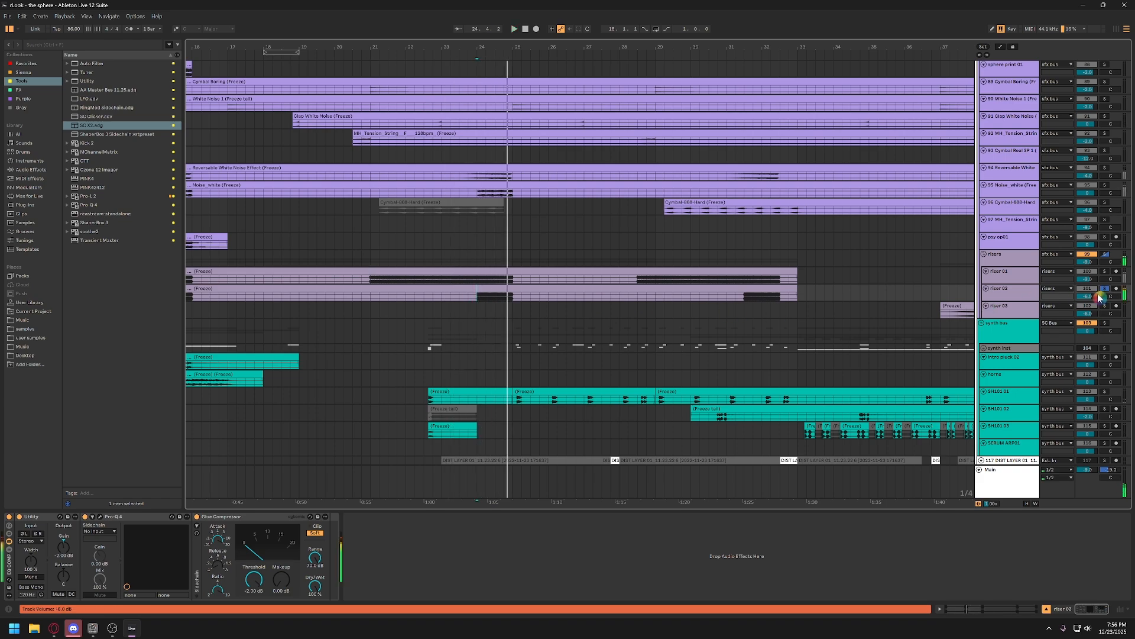
left_click(1104, 289)
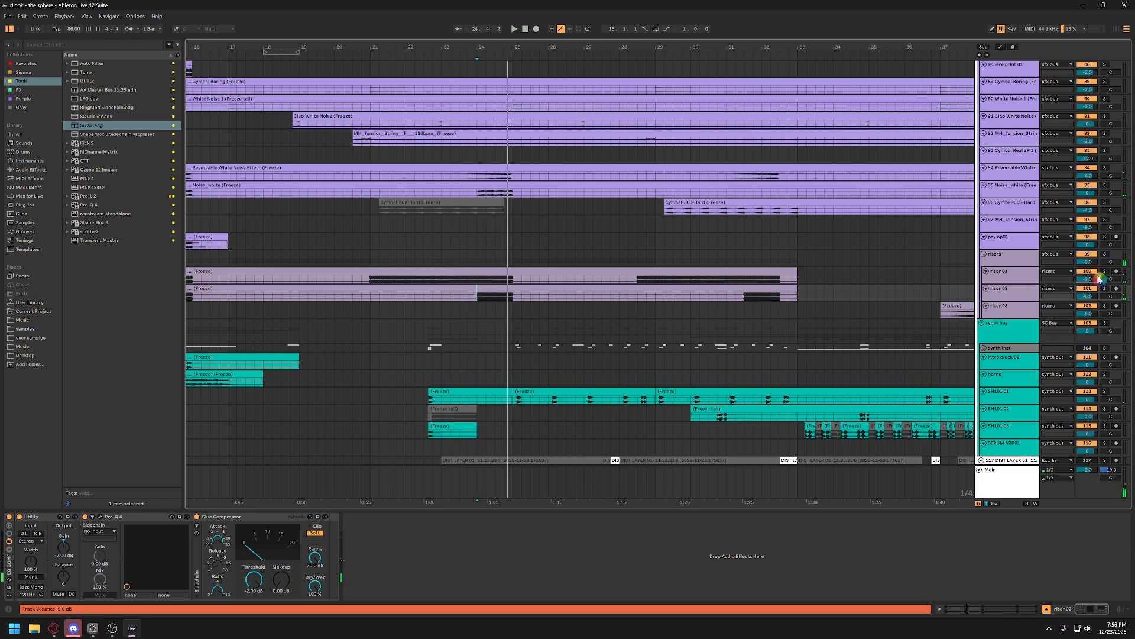
left_click_drag(1090, 296, 1090, 297)
Expand the fx inst group in the sfx bus and unfold its riser 03 track
left_click(998, 253)
scroll(994, 256, "up", 10)
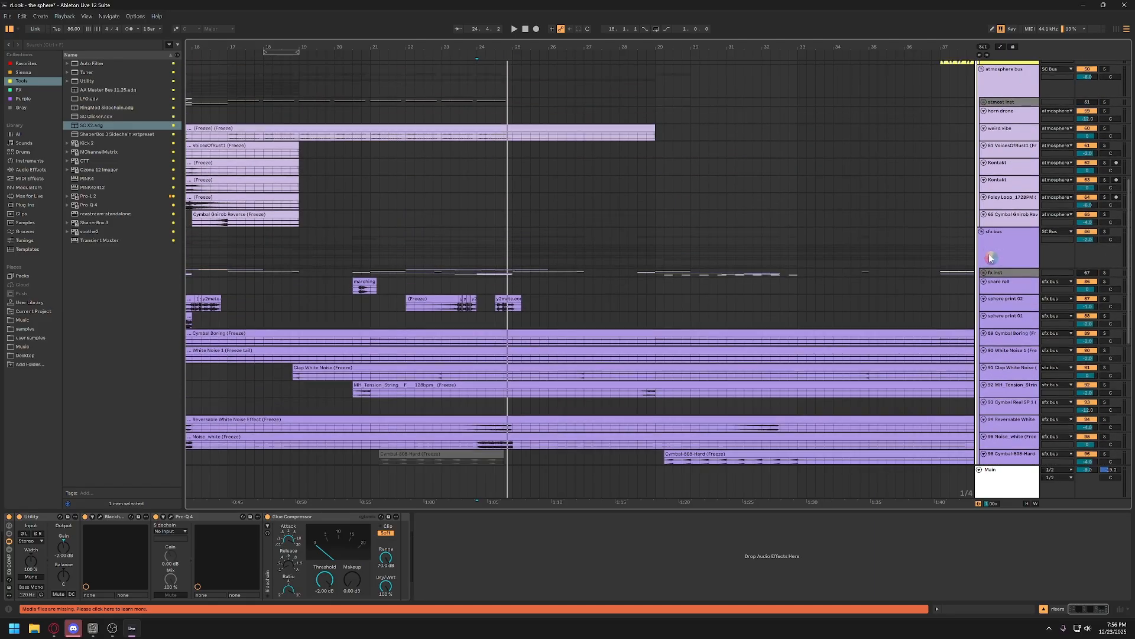
left_click(985, 274)
scroll(1005, 319, "down", 5)
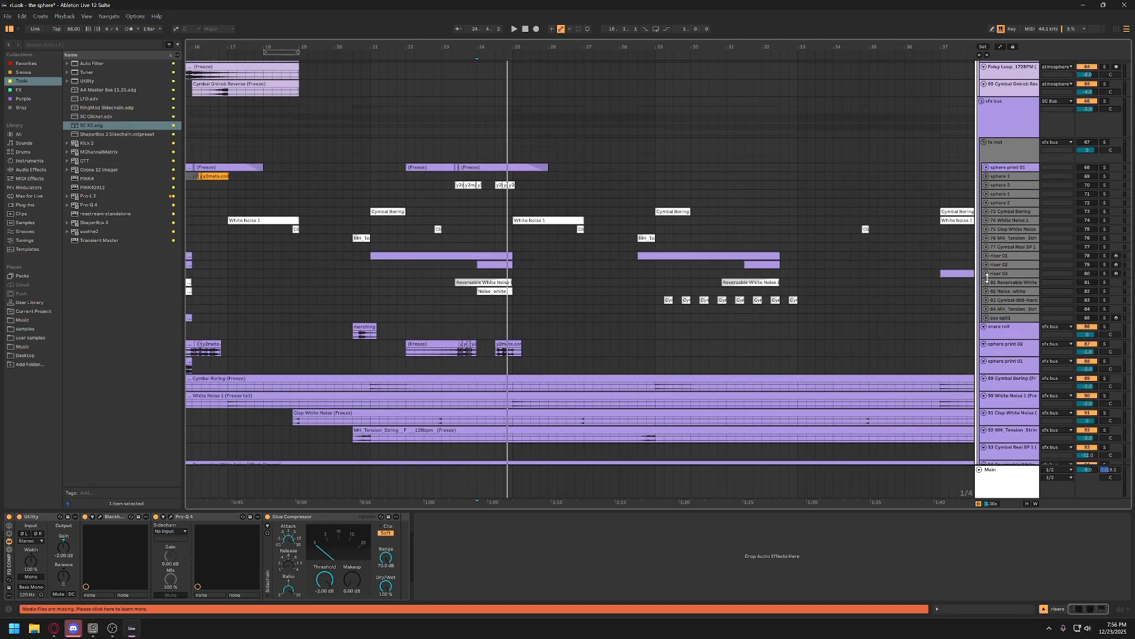
left_click(1000, 273)
left_click(985, 274)
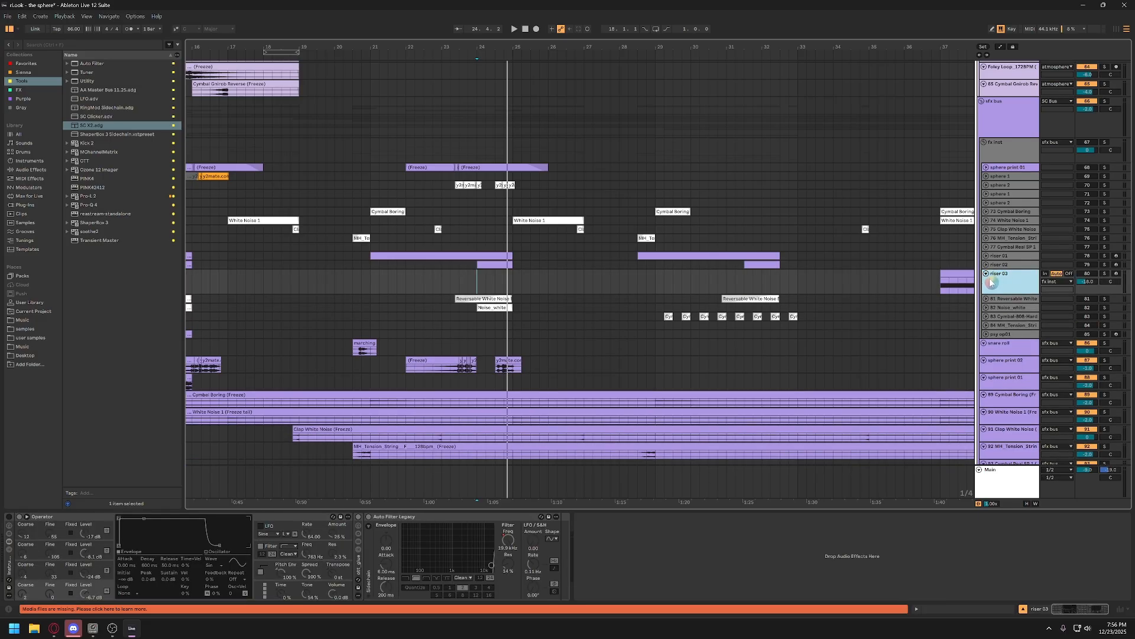
Select the riser 03 clip at bar 37 and examine its Operator's pitch envelope and LFO settings
scroll(736, 298, "right", 5)
left_click(838, 276)
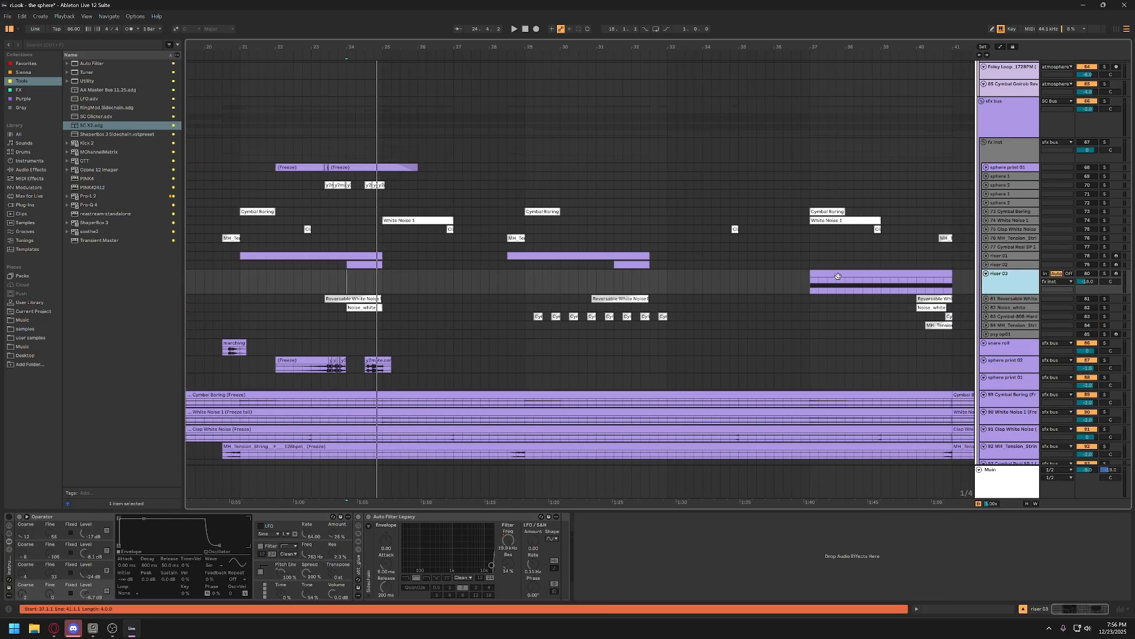
left_click(27, 532)
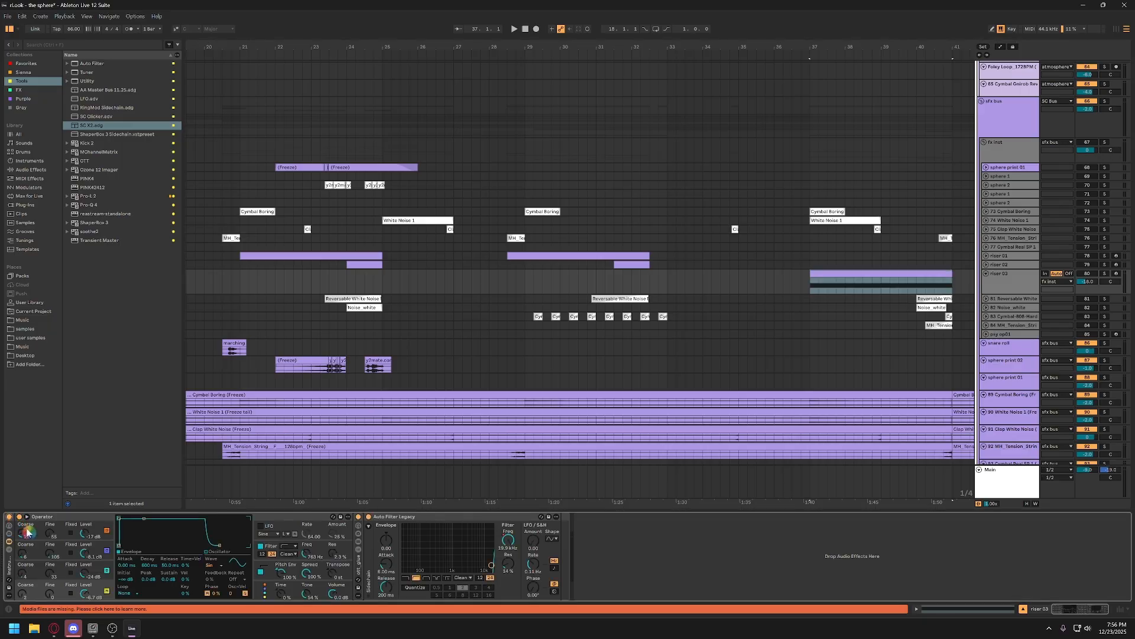
left_click(287, 575)
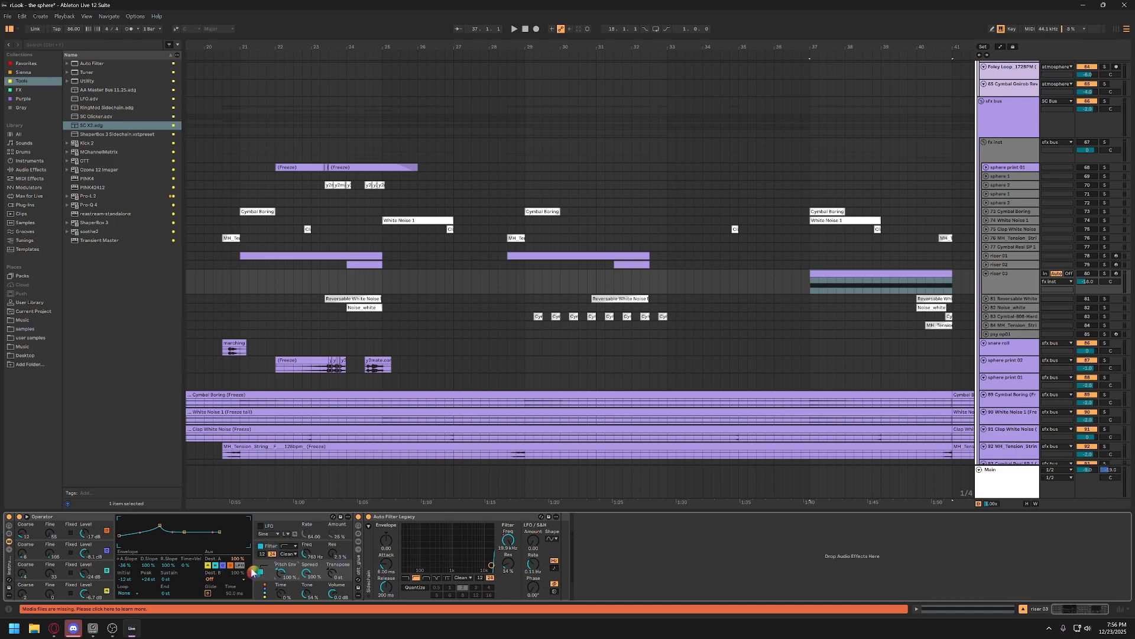
left_click(270, 528)
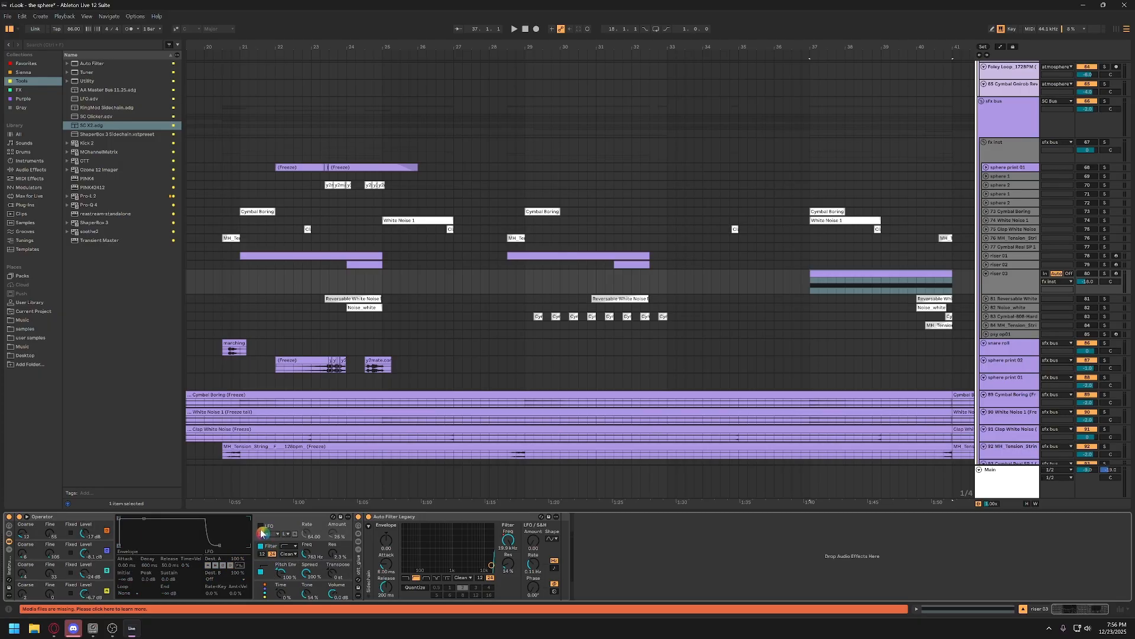
left_click(262, 530)
left_click(262, 530)
left_click(279, 575)
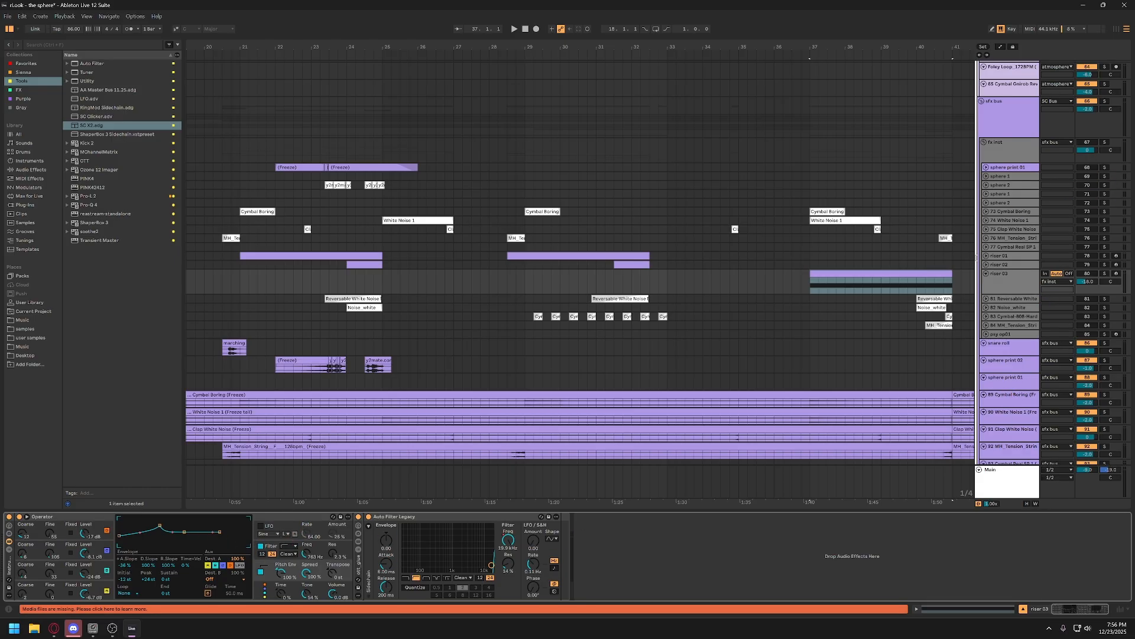
Fold riser 03, and briefly unfold the sphere 2 and Cymbal Boring tracks to check their contents
left_click(988, 276)
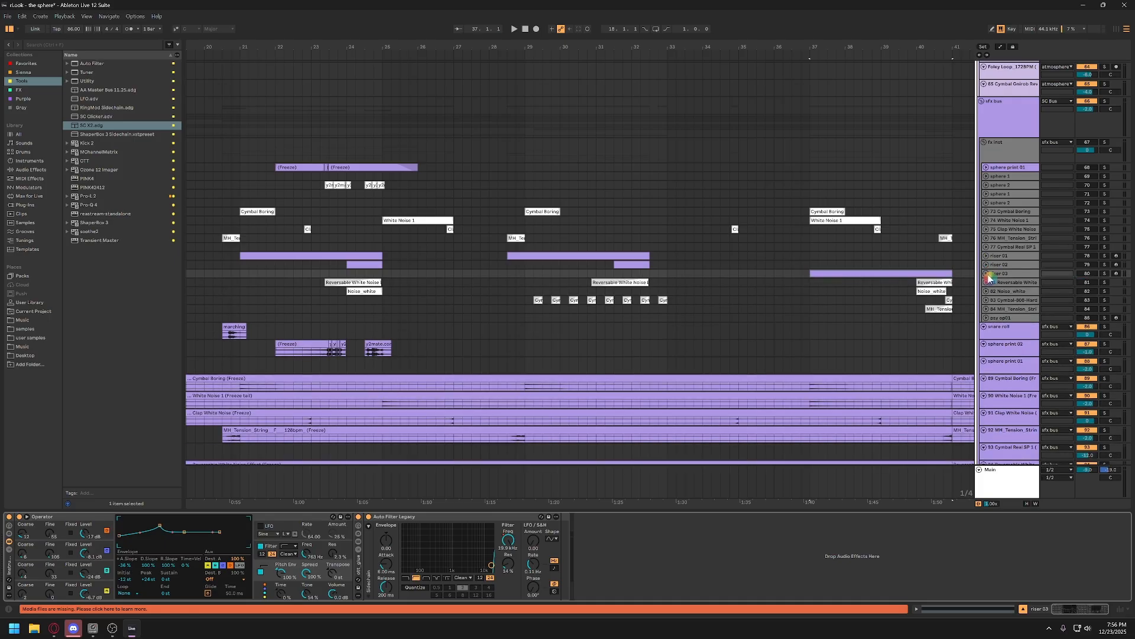
scroll(992, 301, "down", 1)
scroll(989, 284, "up", 1)
left_click(1001, 204)
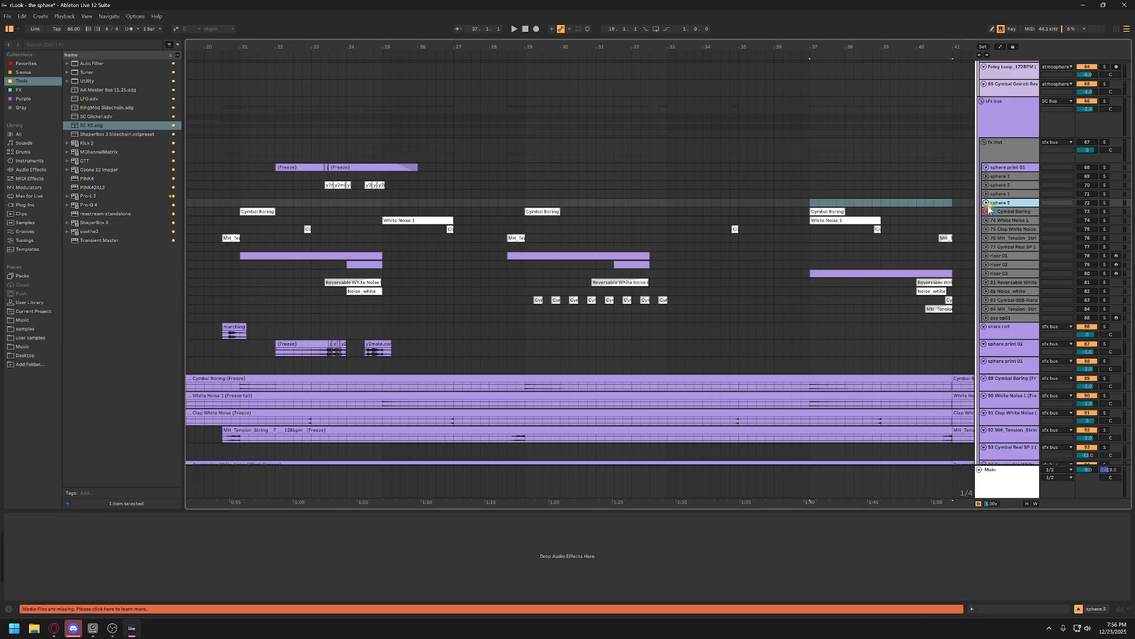
left_click(987, 203)
left_click(986, 204)
left_click(987, 213)
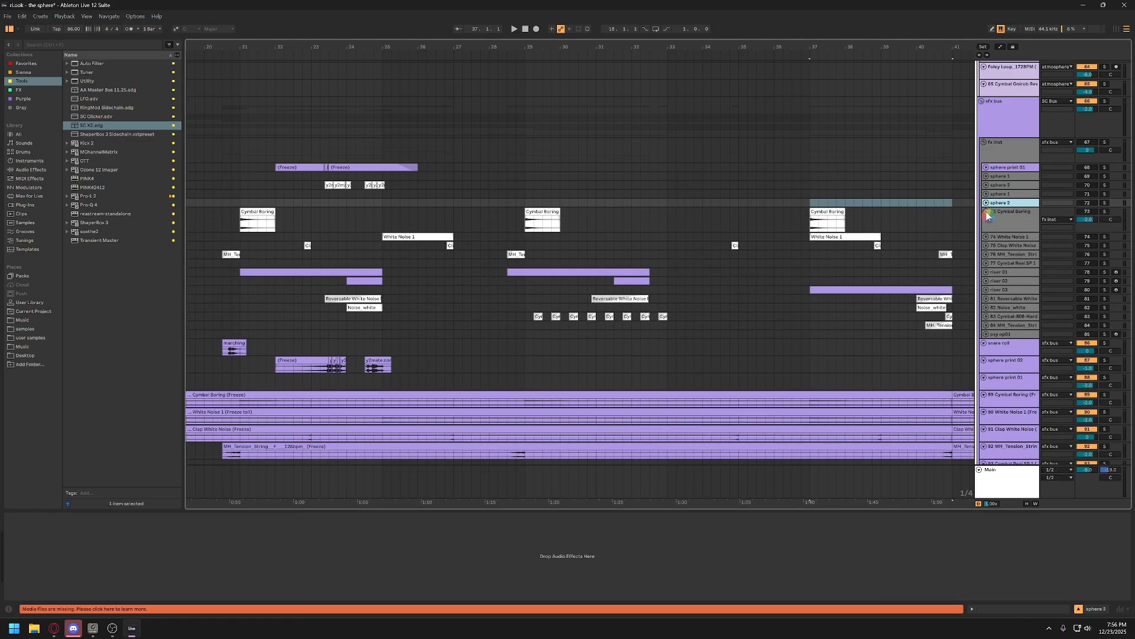
left_click(987, 212)
Inspect the White Noise 1 clip at bar 37 with its Reverb and EQ Eight, and collapse the track and the fx inst group
left_click(986, 221)
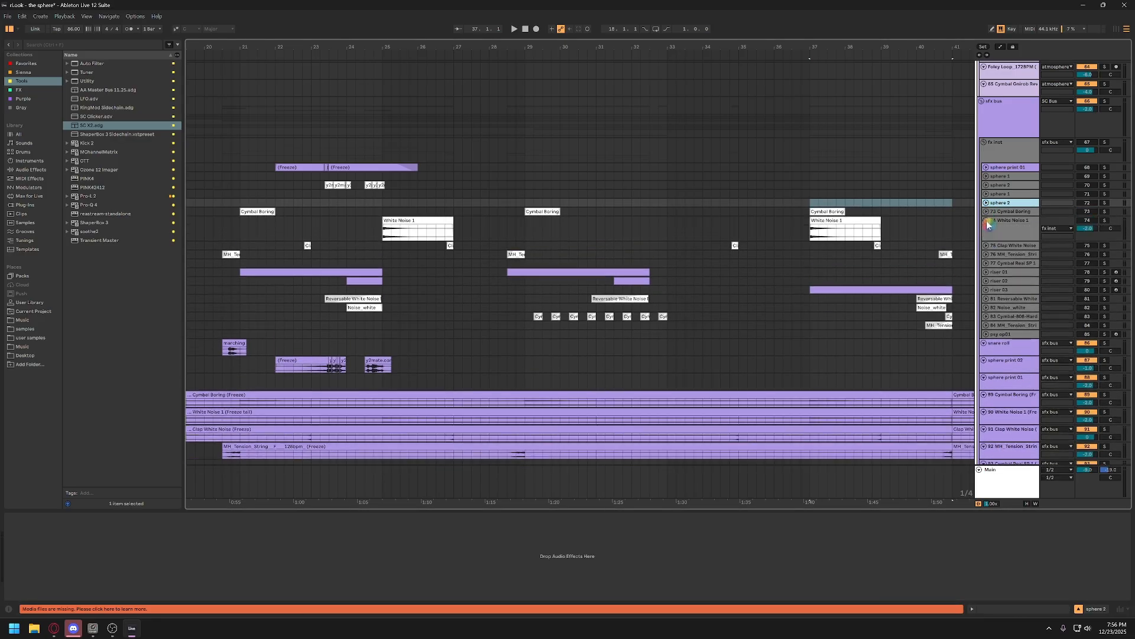
left_click(979, 220)
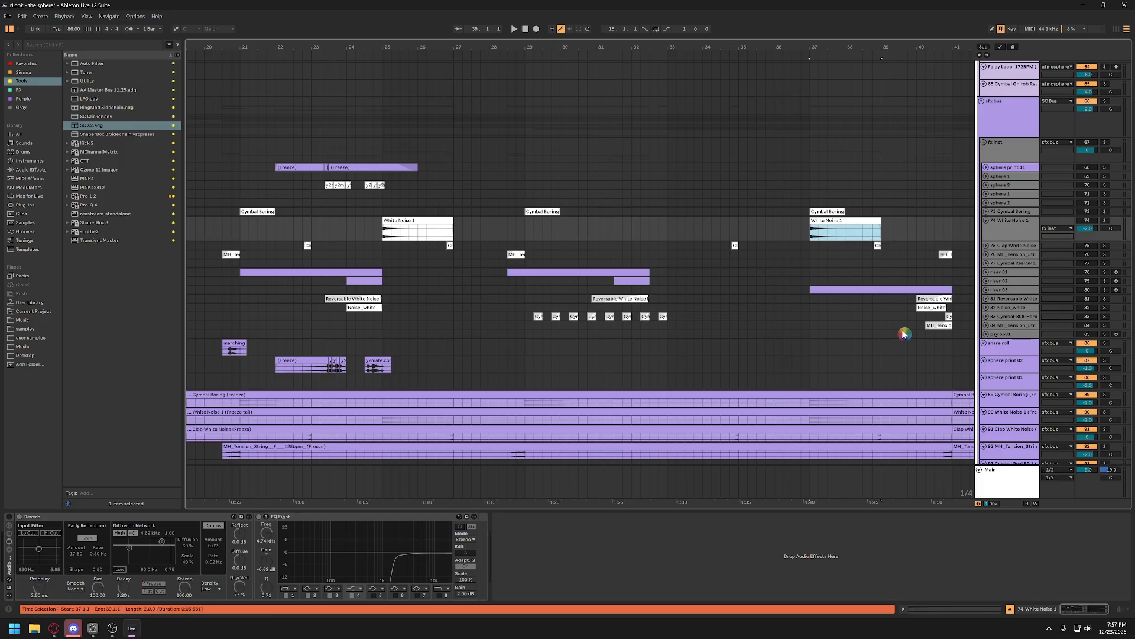
left_click(986, 221)
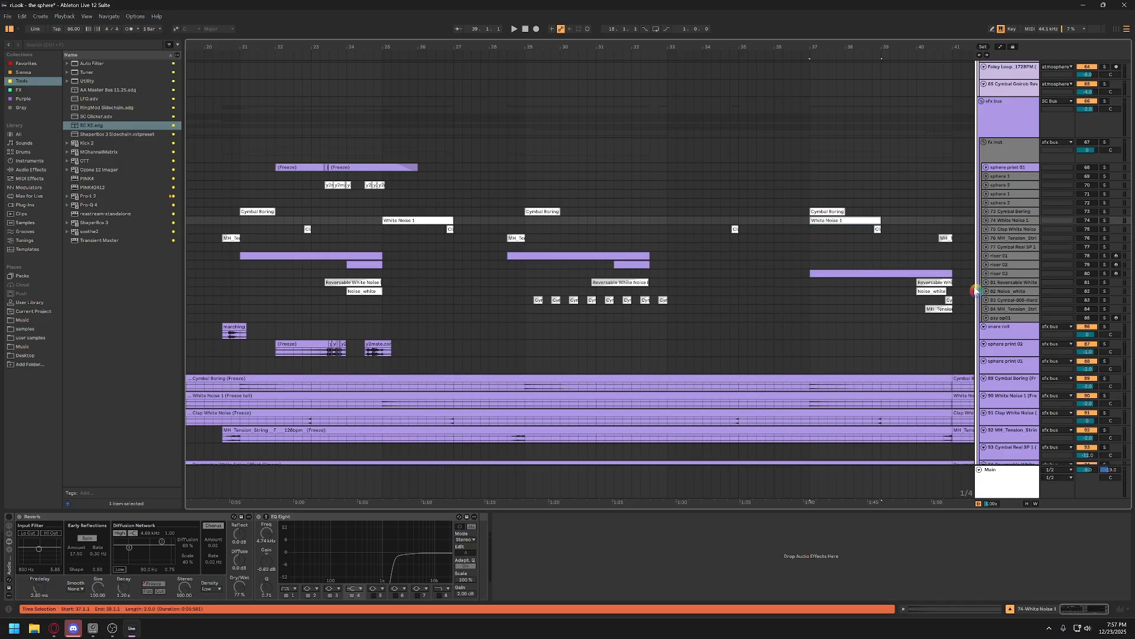
left_click(985, 144)
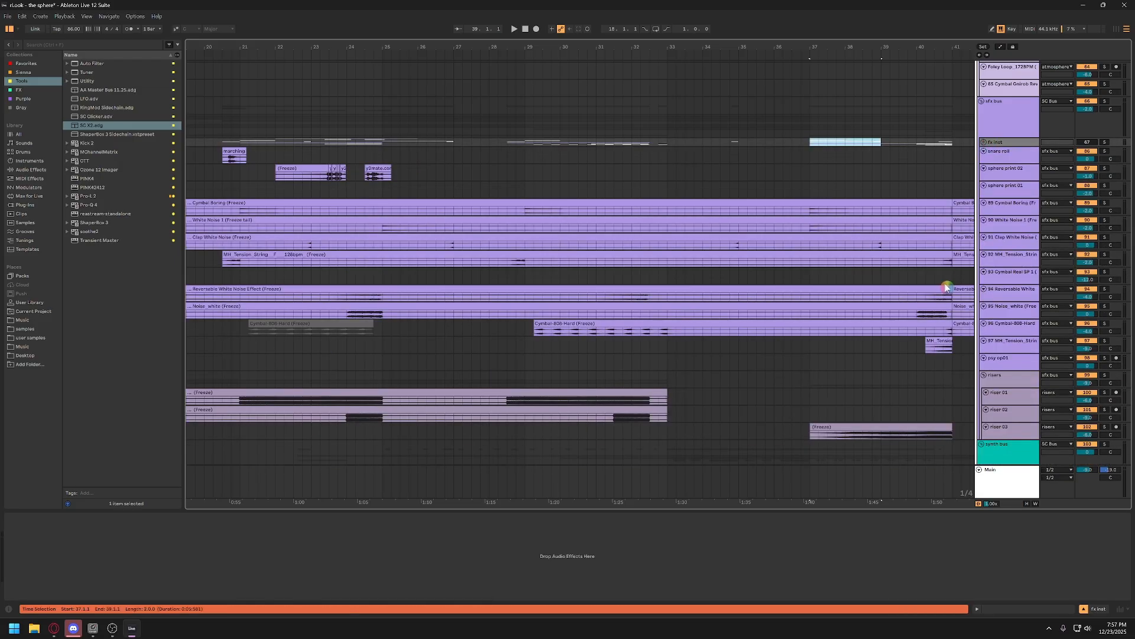
Select the sphere print 02 clip leading into bar 16 and save the project
scroll(945, 284, "down", 2)
scroll(313, 137, "left", 3)
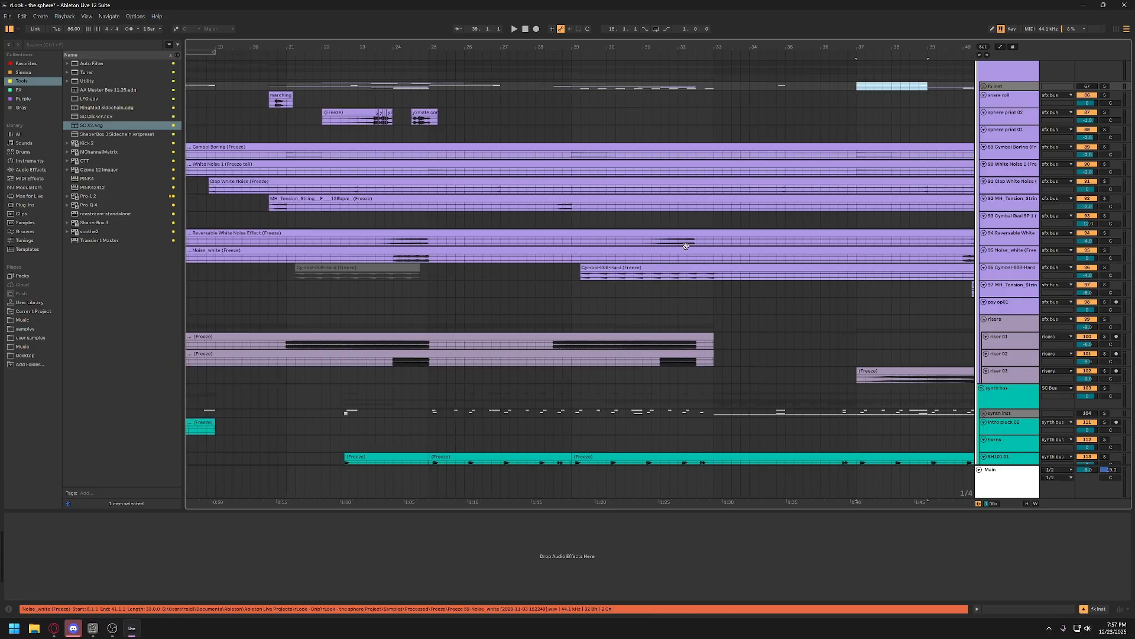
left_click(325, 116)
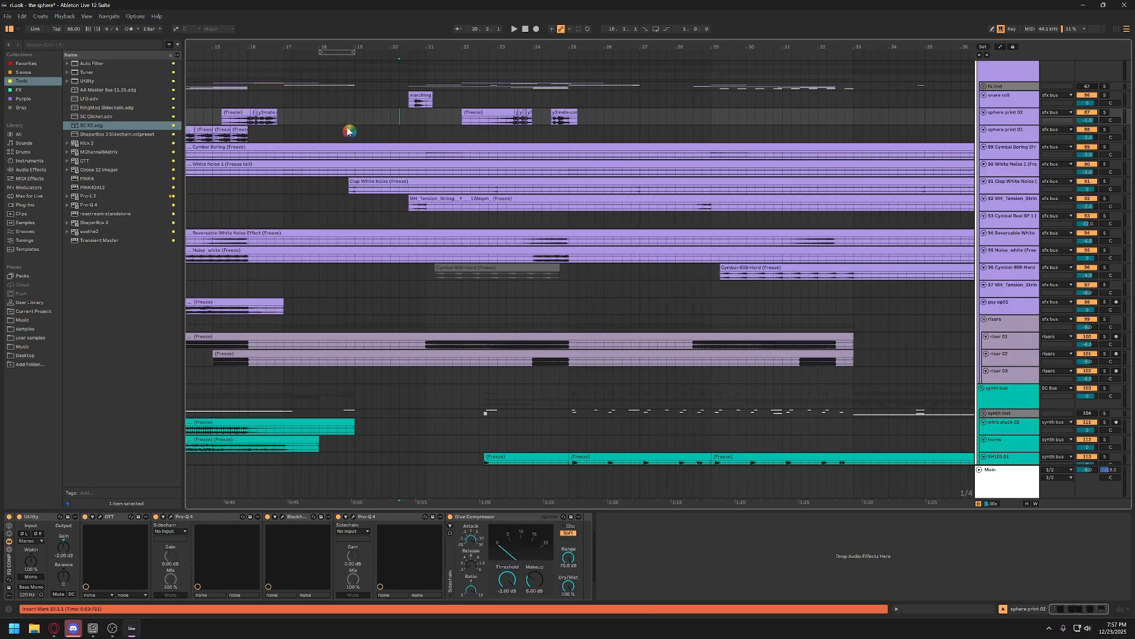
scroll(349, 148, "up", 3)
scroll(349, 148, "left", 4)
scroll(367, 164, "left", 3)
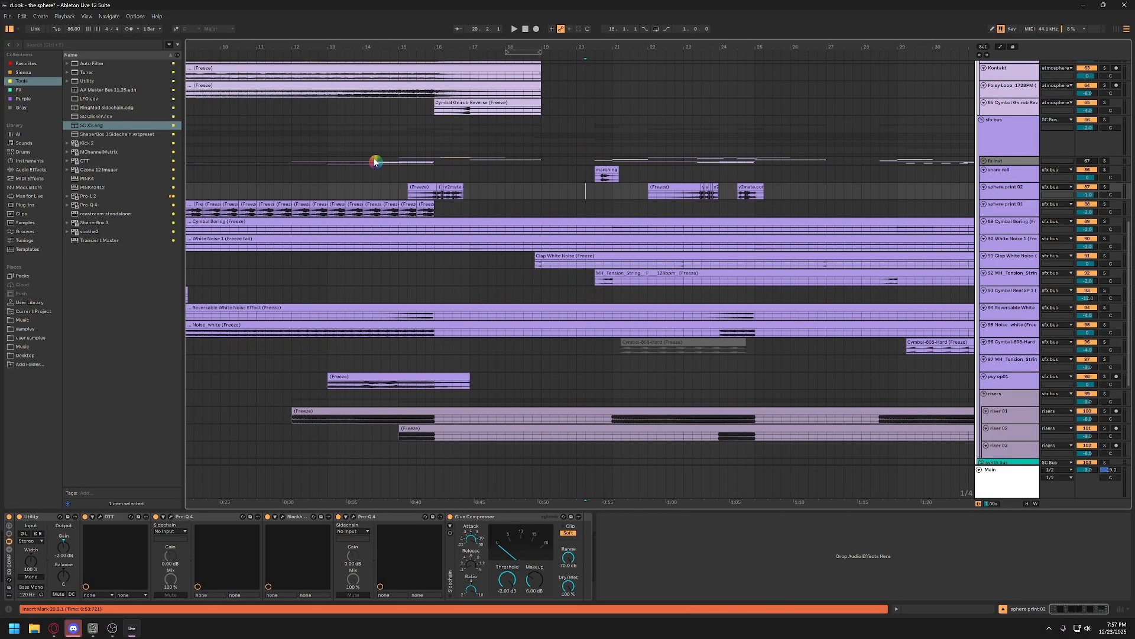
scroll(425, 195, "right", 1)
left_click(424, 195)
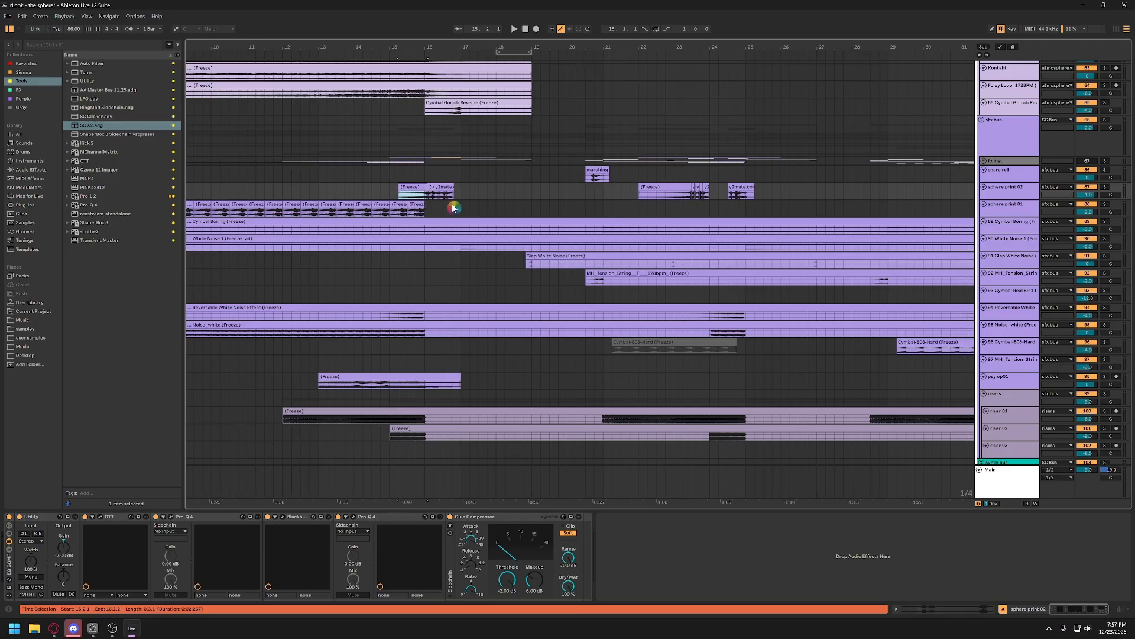
key("ctrl+s")
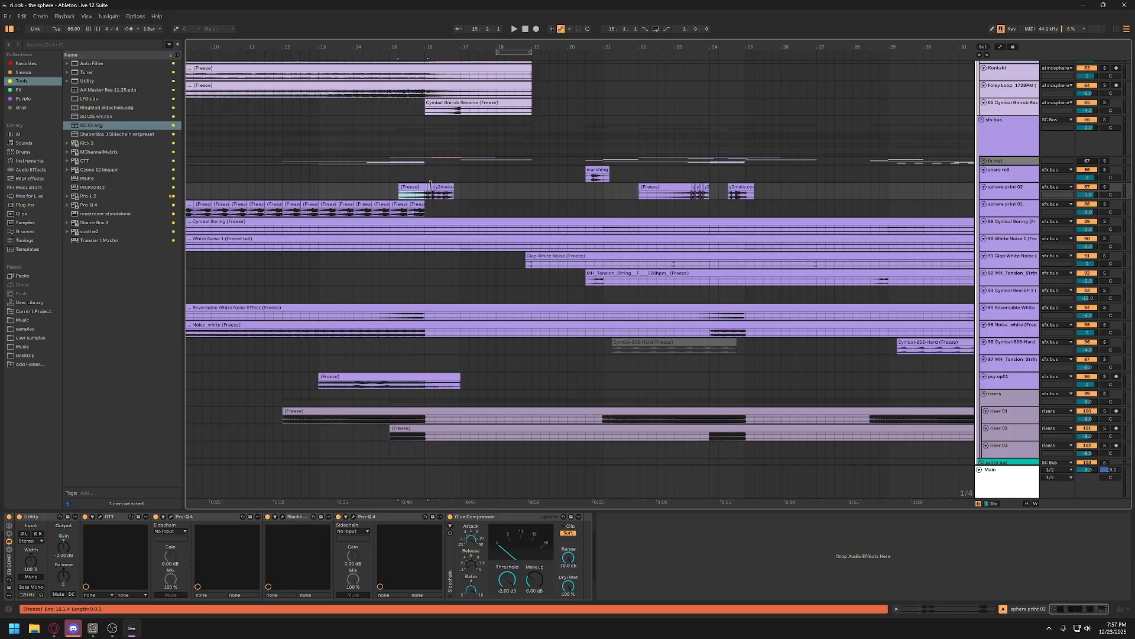
Enlarge the sphere print 02 track to show its waveforms and solo it
left_click_drag(437, 46, 437, 71)
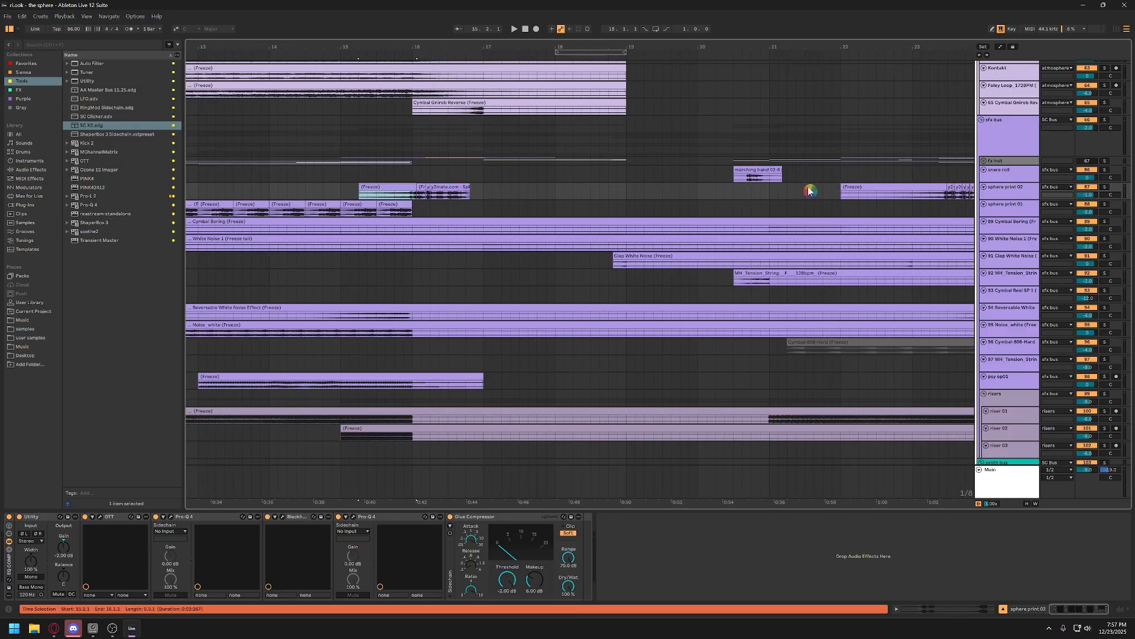
left_click_drag(1000, 198, 999, 238)
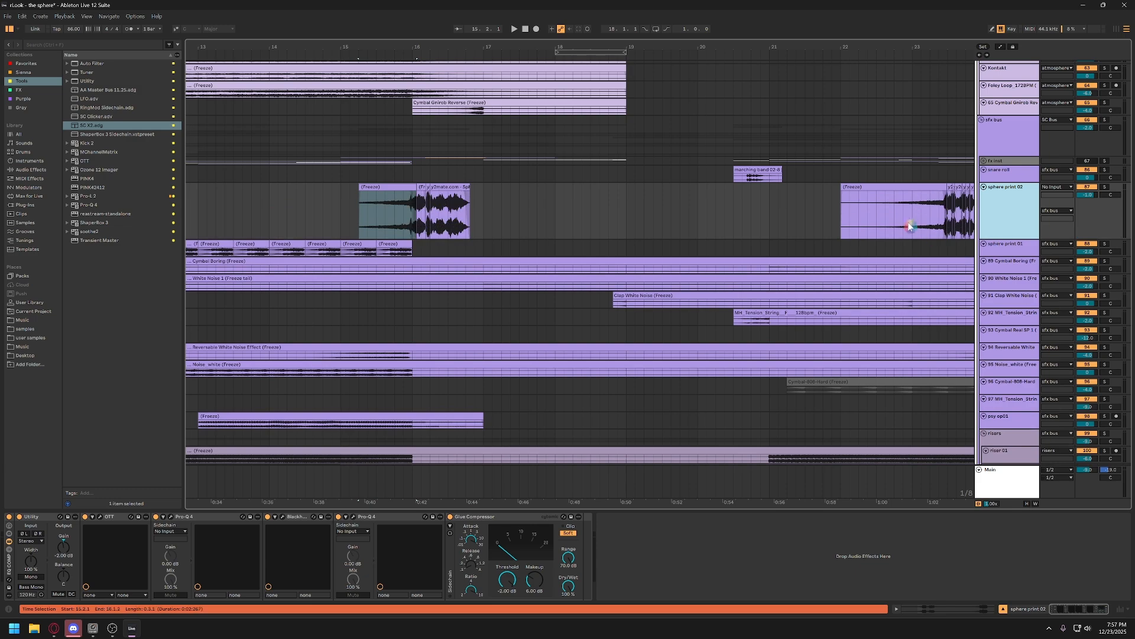
left_click(408, 186)
left_click(1105, 187)
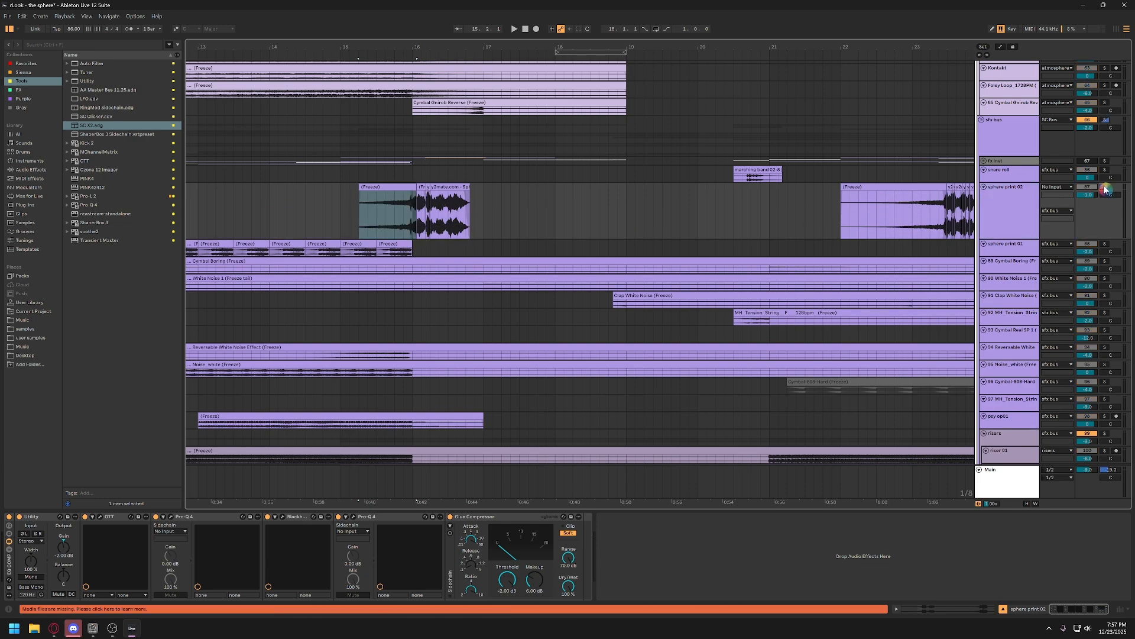
Expand the fx inst group, enlarge its sphere print 01 track, and unfold sphere 1 to show the source audio
key("Up")
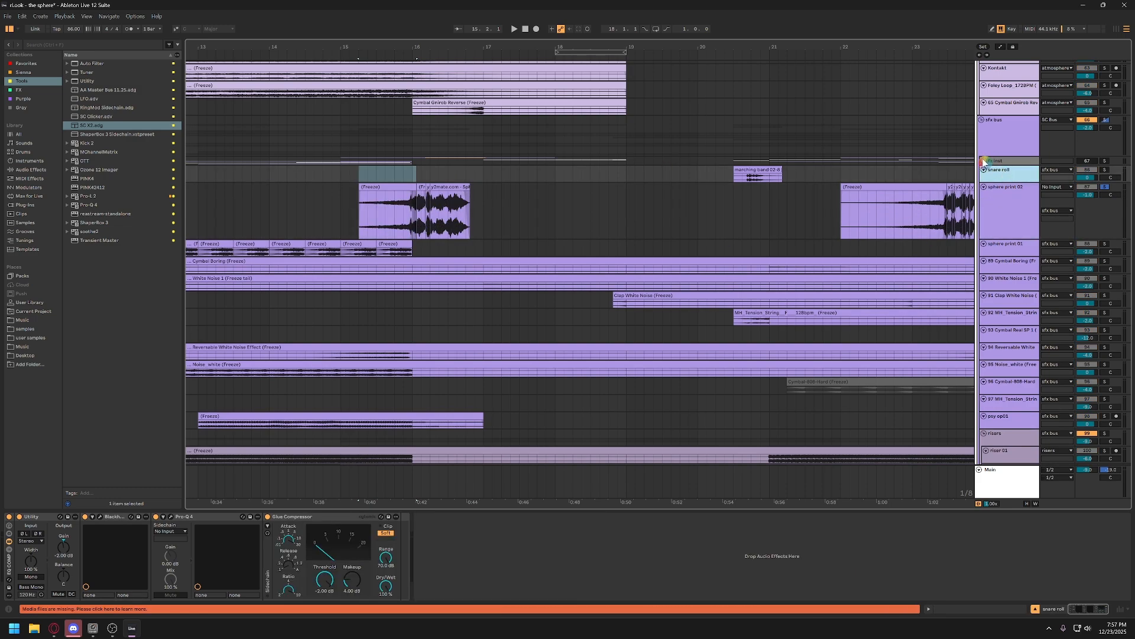
left_click(984, 161)
left_click(1001, 190)
left_click(986, 186)
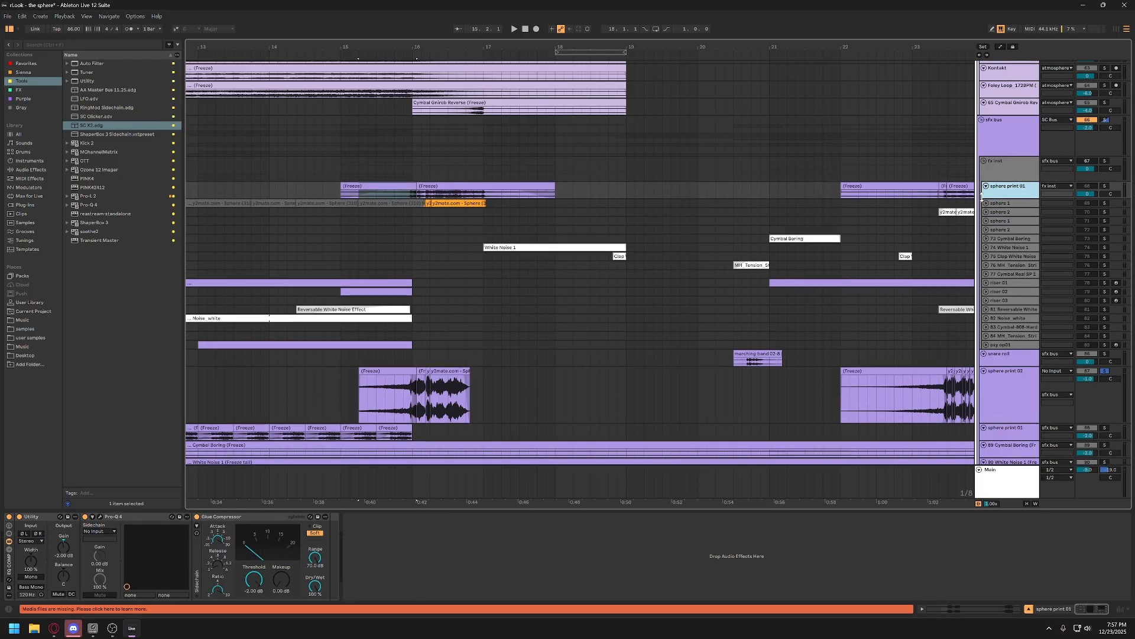
left_click_drag(1002, 200, 1000, 239)
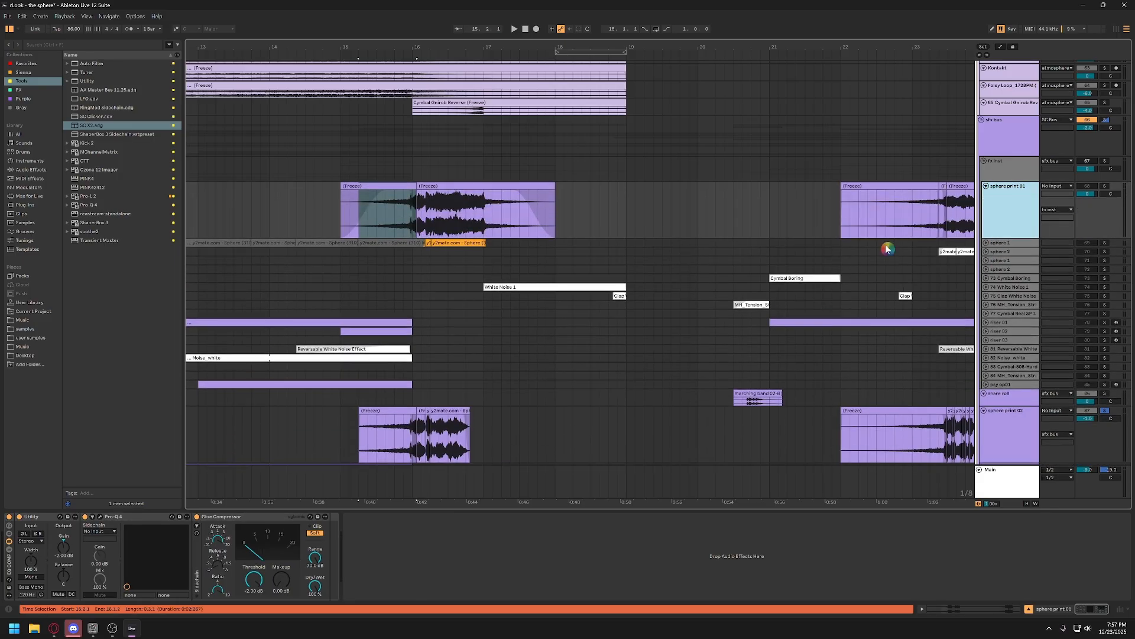
left_click(375, 205)
left_click(988, 244)
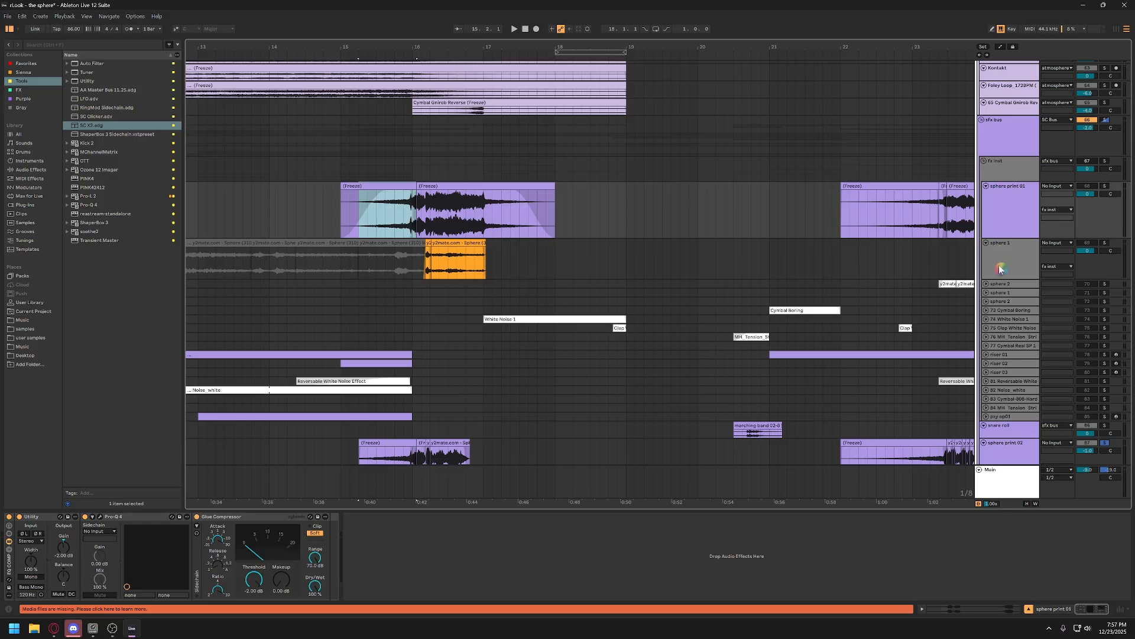
Enlarge the sphere 1 track and activate its muted movie-clip source audio running from bar 11 to just past bar 16
left_click_drag(1001, 278, 1001, 303)
scroll(317, 241, "left", 10)
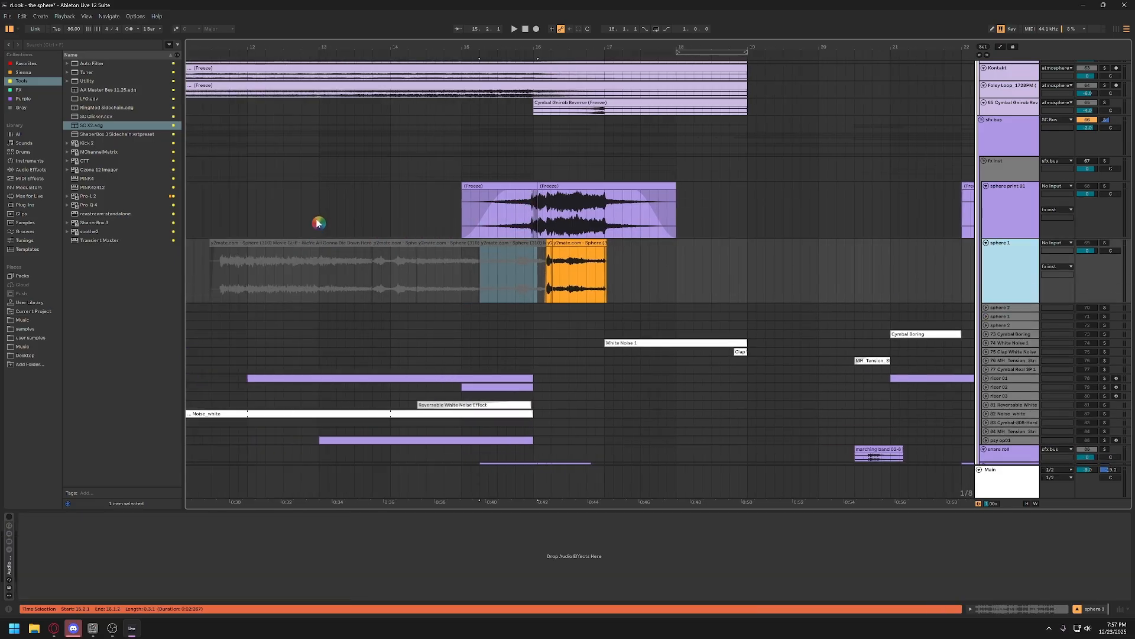
scroll(393, 62, "down", 3)
left_click(359, 245)
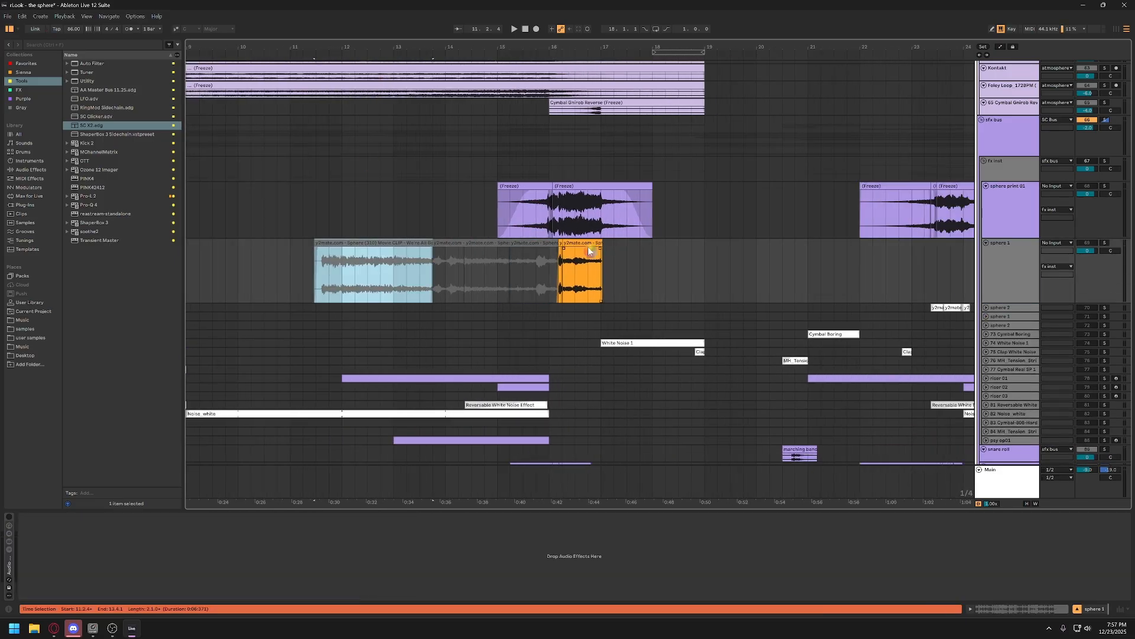
left_click(545, 244, "shift")
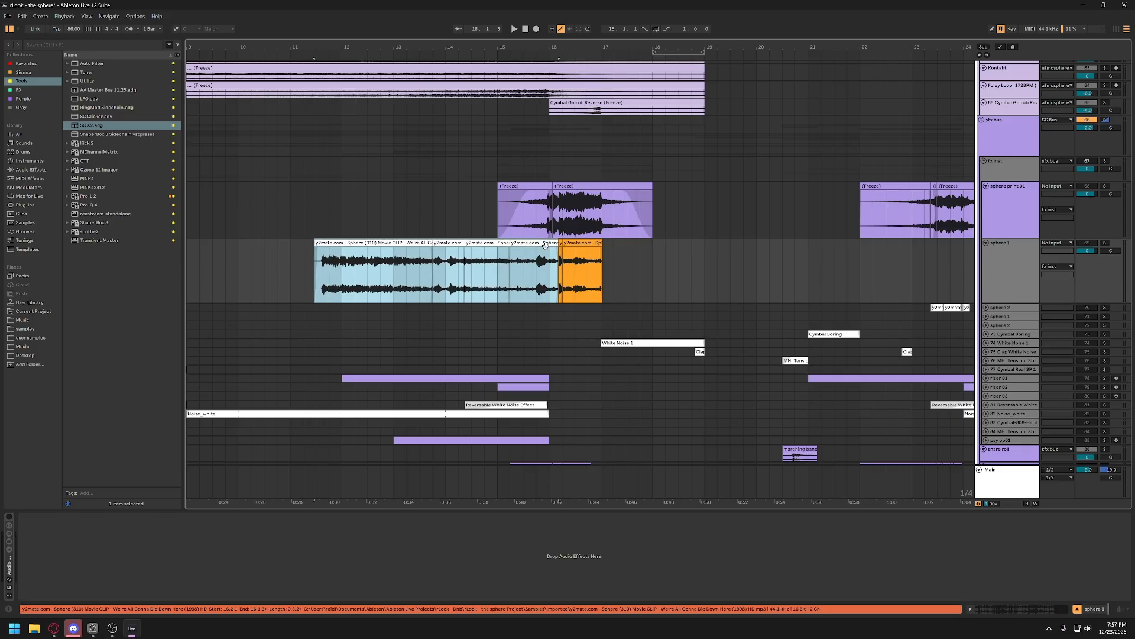
Activate and solo the fx inst group and sphere 1, and play the source clips through to bar 17
left_click(1105, 161)
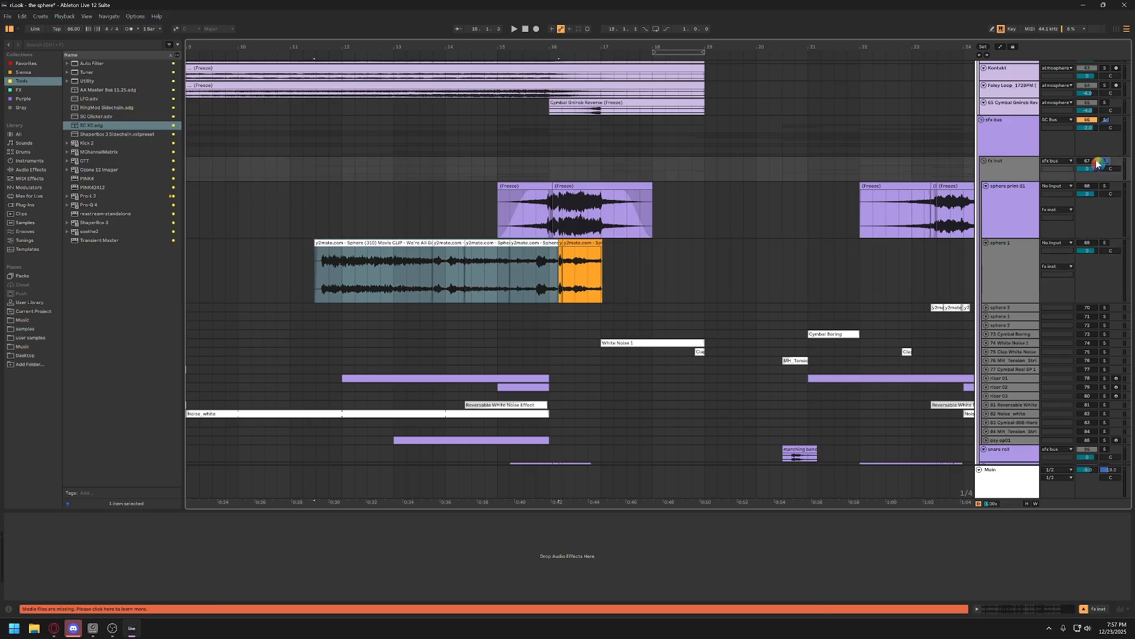
left_click(1106, 243)
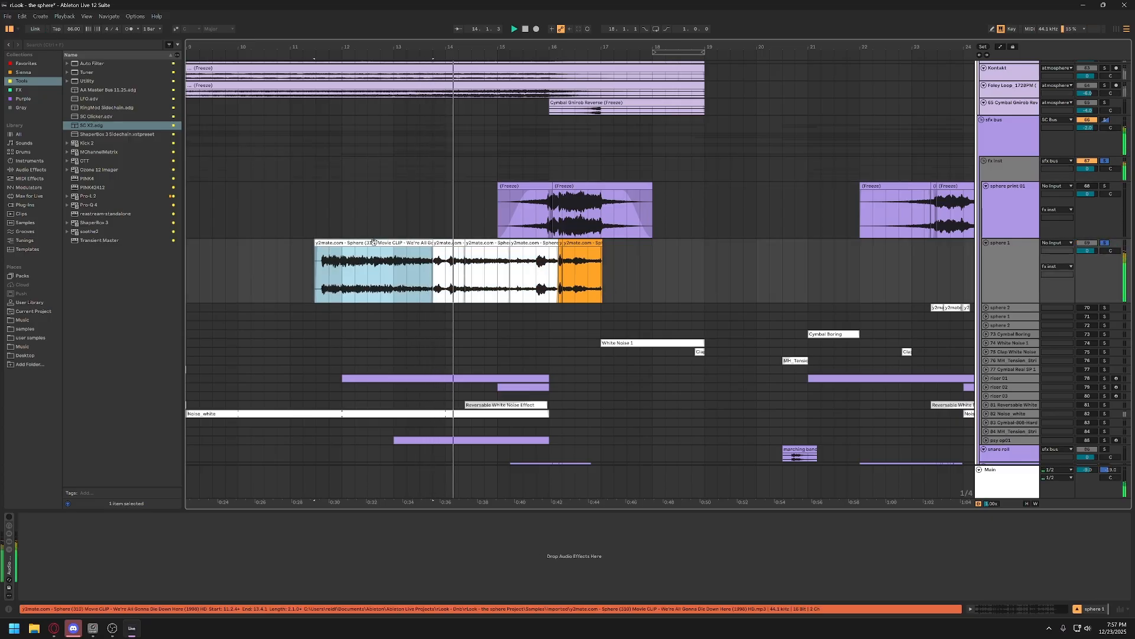
key("space")
key("space")
left_click(1031, 257)
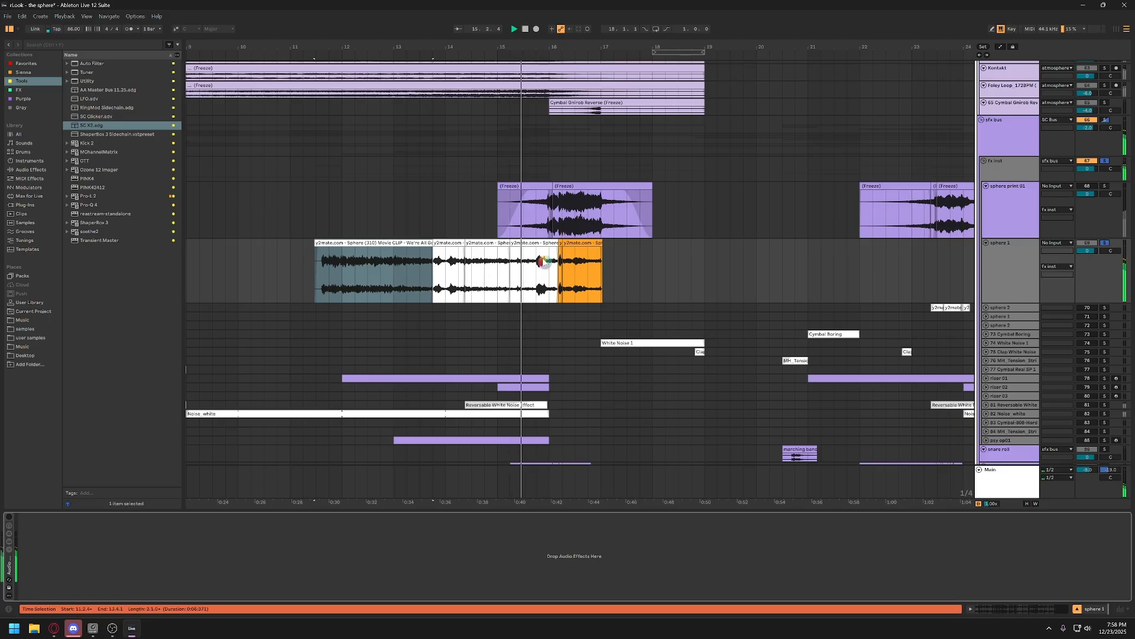
scroll(577, 255, "right", 6)
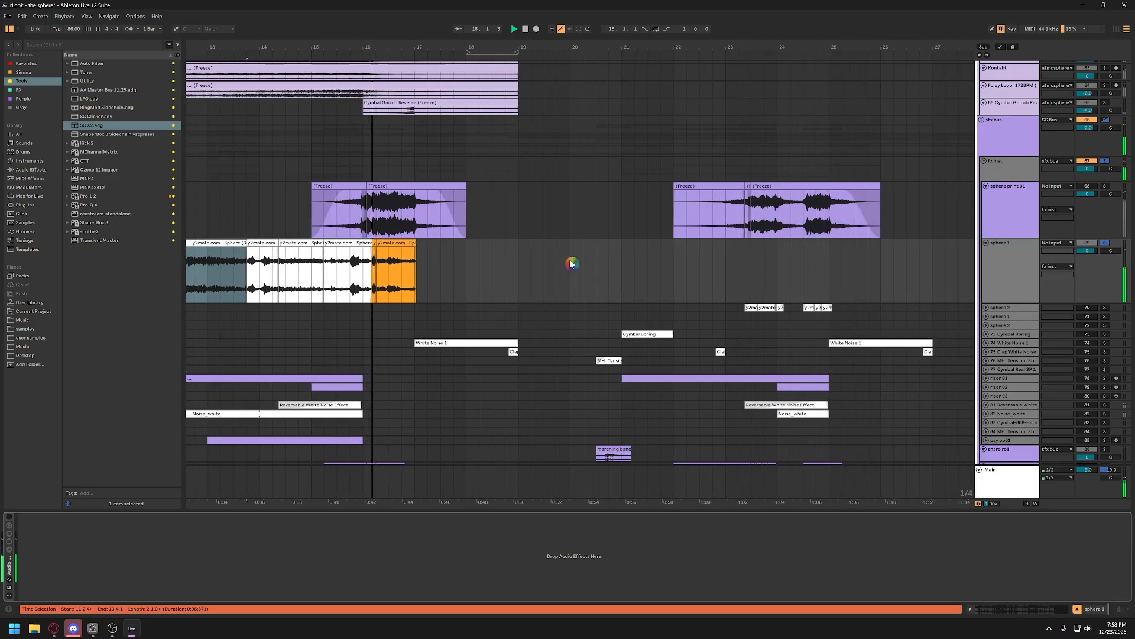
scroll(455, 264, "left", 7)
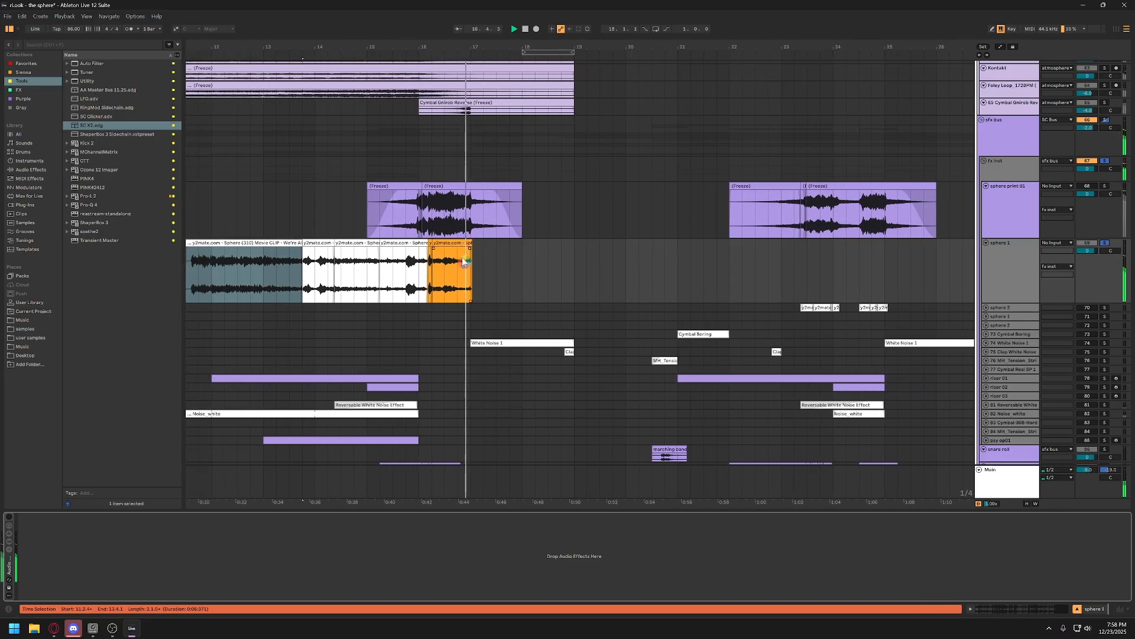
scroll(463, 262, "right", 4)
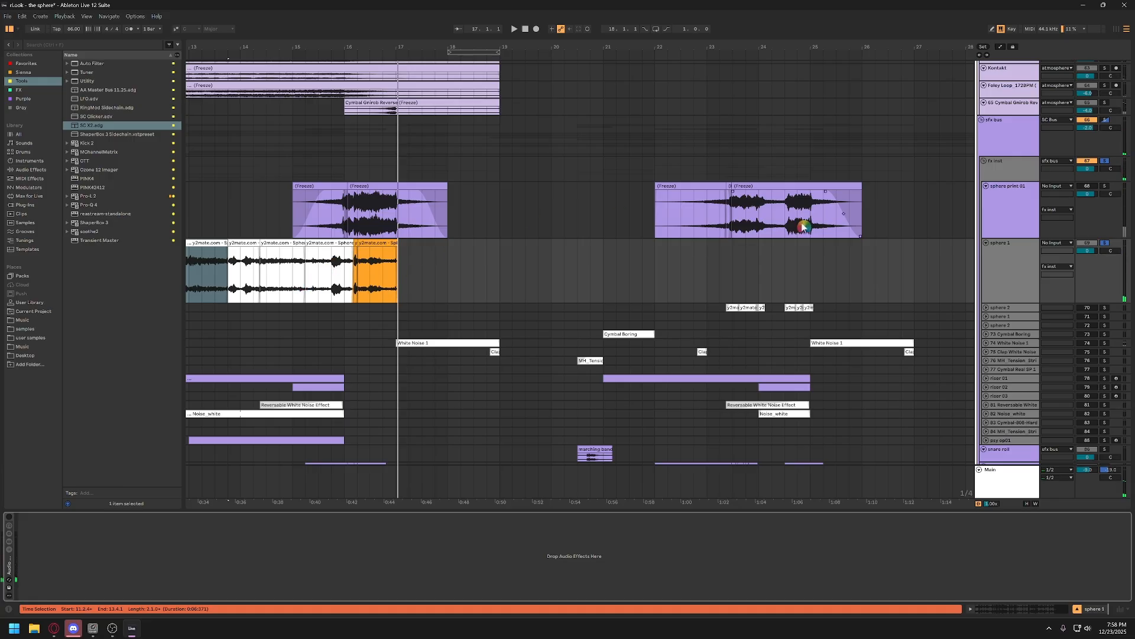
Unfold the sphere 2 track and show sphere 1's device chain with its Vocoder
left_click(1013, 308)
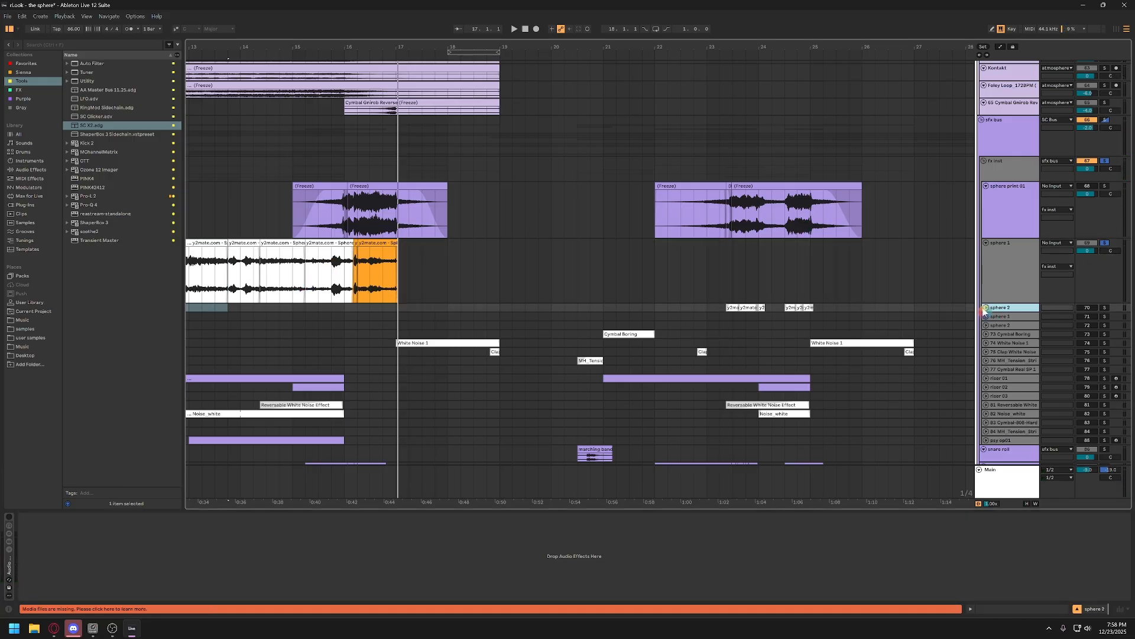
left_click(986, 308)
left_click(1009, 271)
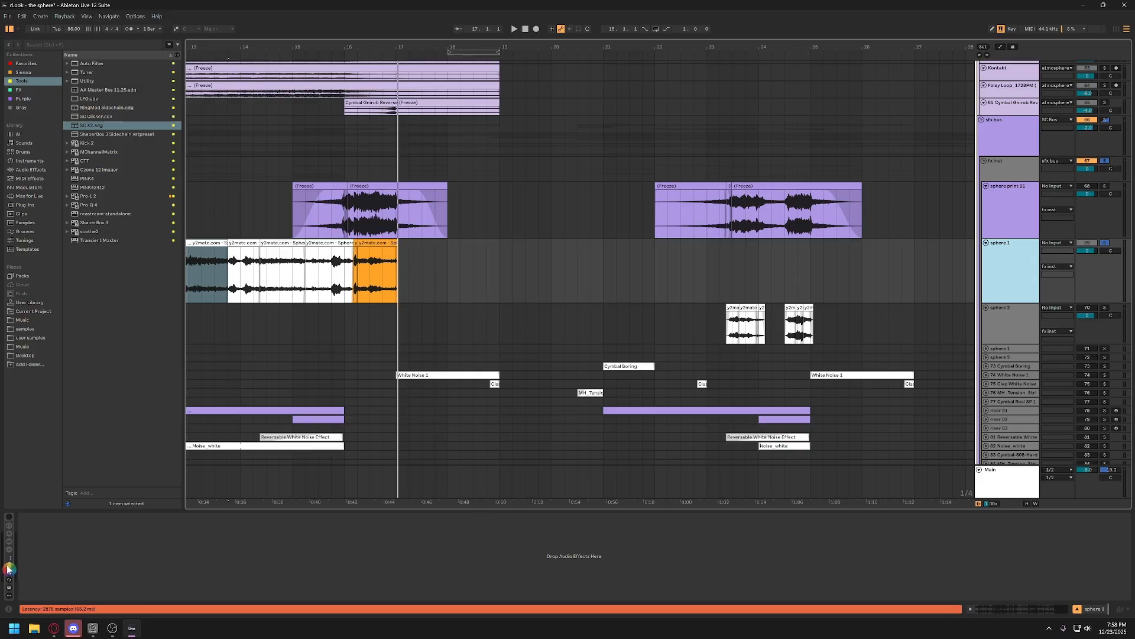
left_click(9, 570)
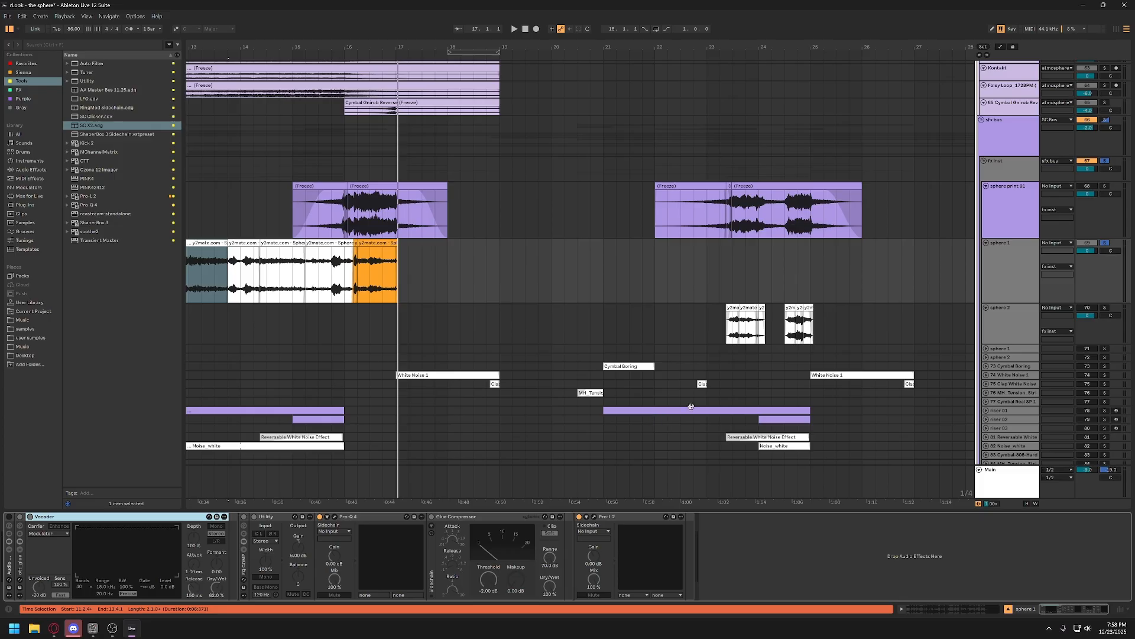
Solo sphere print 01 in place of sphere 1, play it from just before bar 16, and clear the solo
left_click(1106, 245)
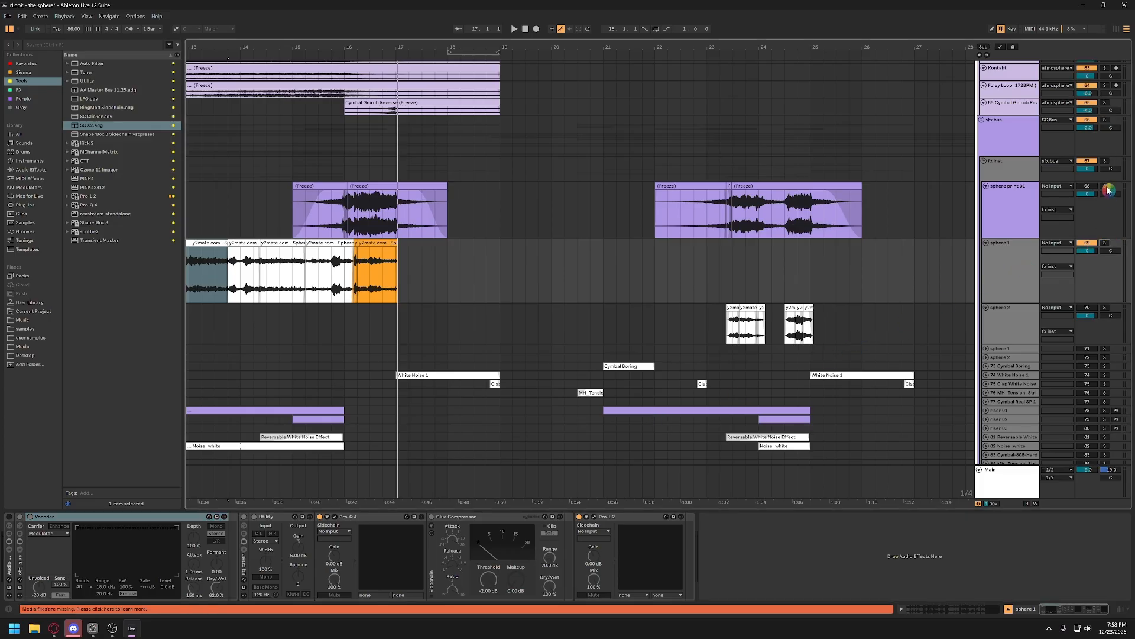
left_click(1106, 187)
left_click(331, 228)
key("space")
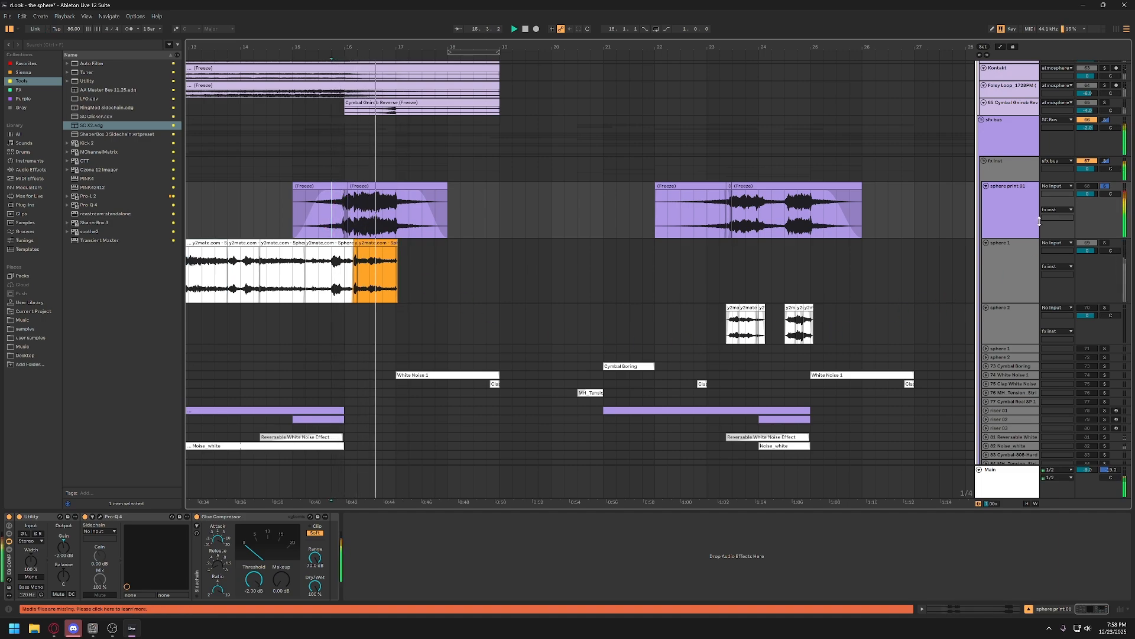
left_click(1105, 187)
Fold the sphere print 01 and sphere 1 tracks in the fx inst group and select sphere 2
left_click(993, 189)
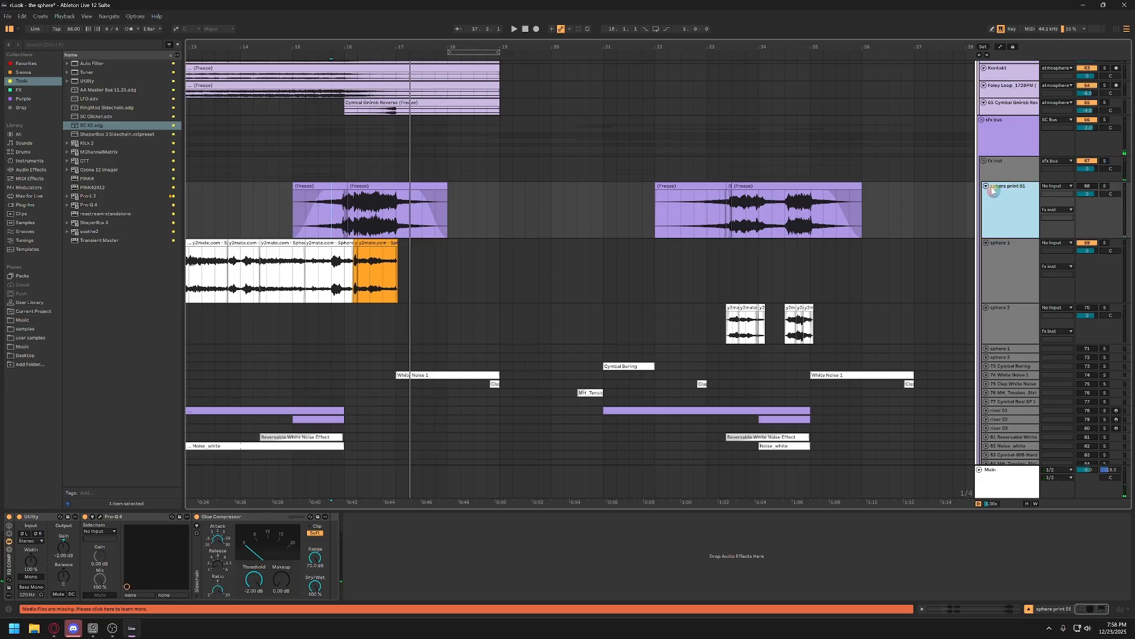
left_click(986, 186)
left_click(1006, 228)
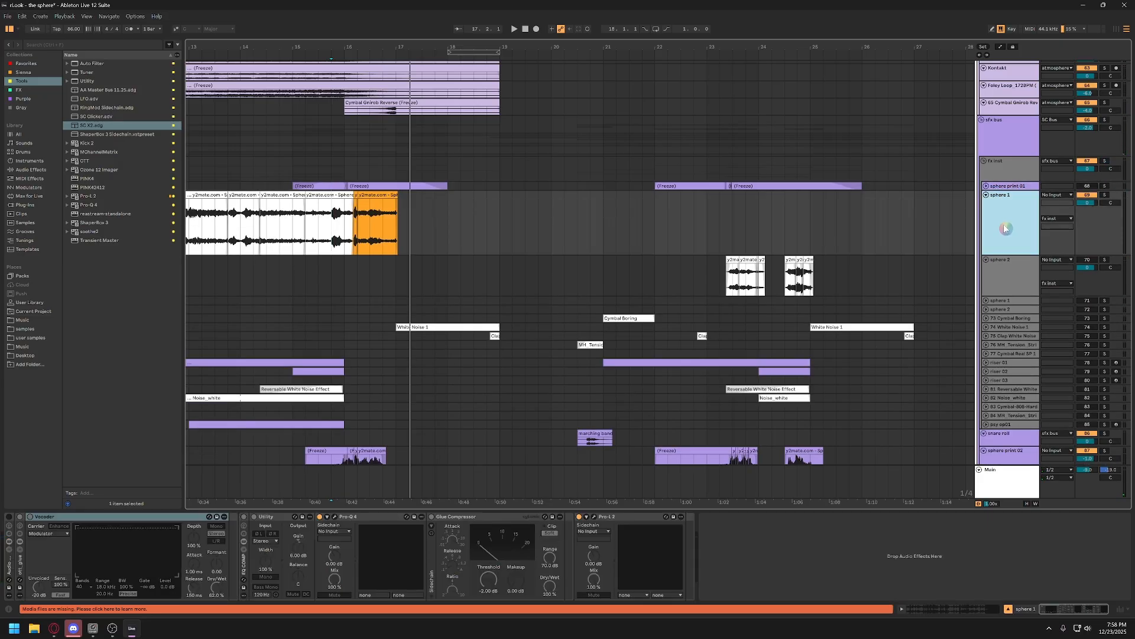
left_click(986, 195)
left_click(987, 229)
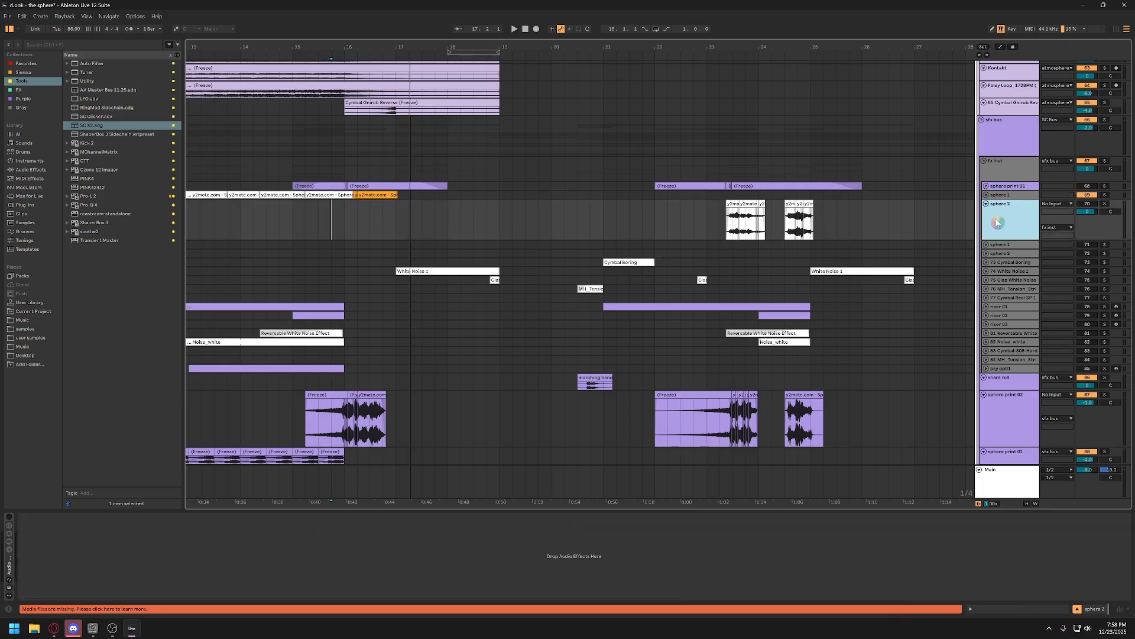
Deactivate sphere 1 and the fx inst group, collapse the group, and select the sphere print 02 track
left_click(1086, 195)
left_click(1089, 162)
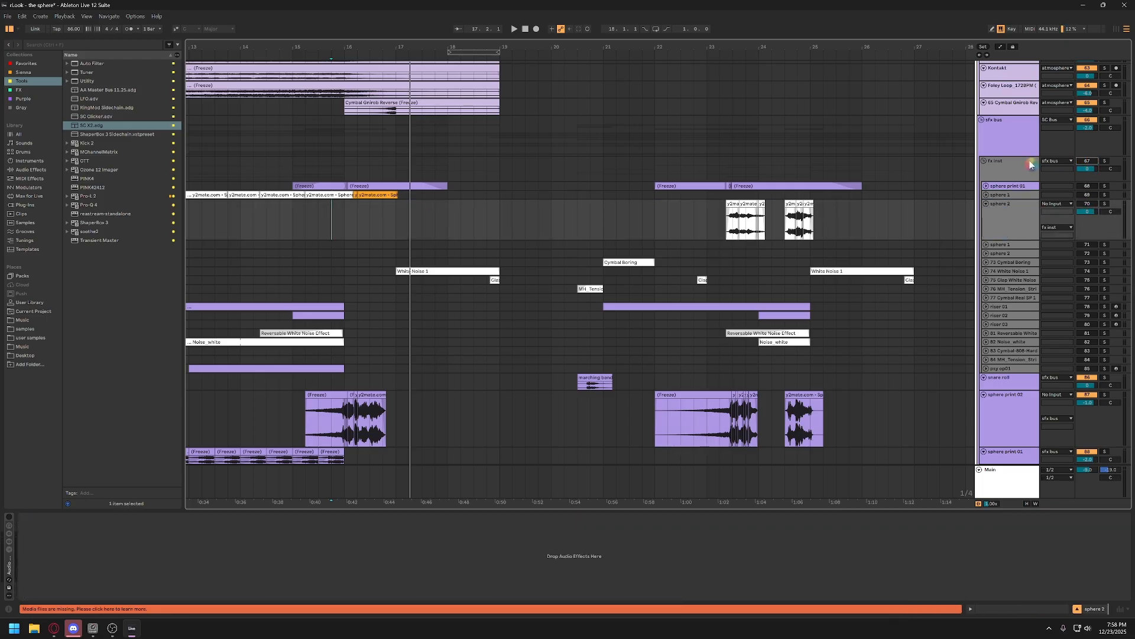
left_click(985, 162)
left_click(993, 207)
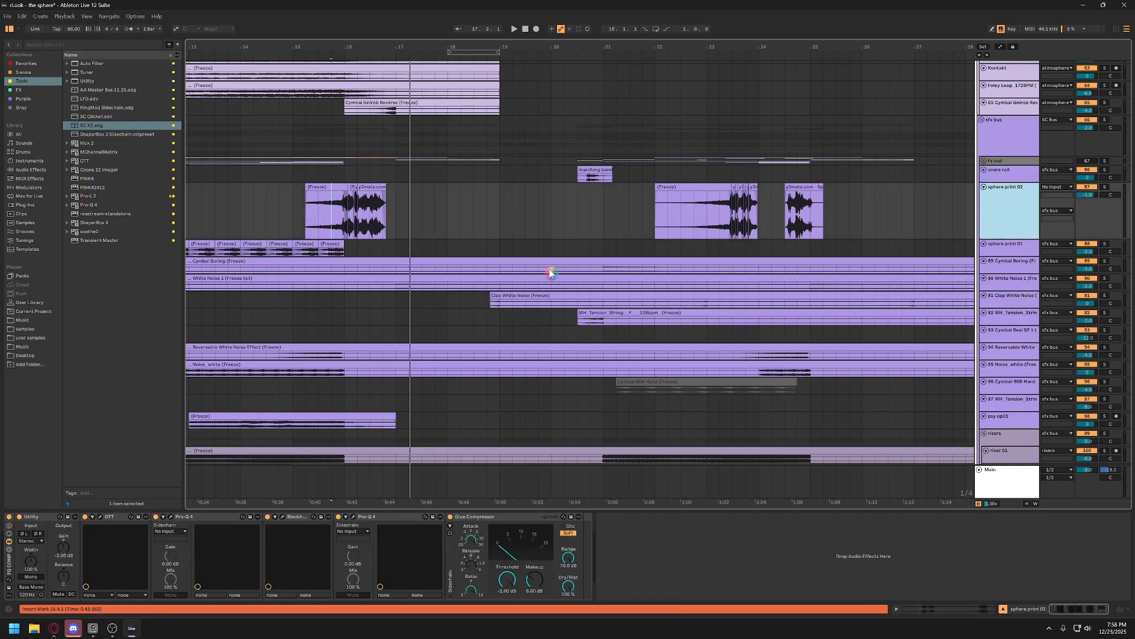
Solo sphere print 02 and play its reversed clip leading into bar 16
left_click(334, 196)
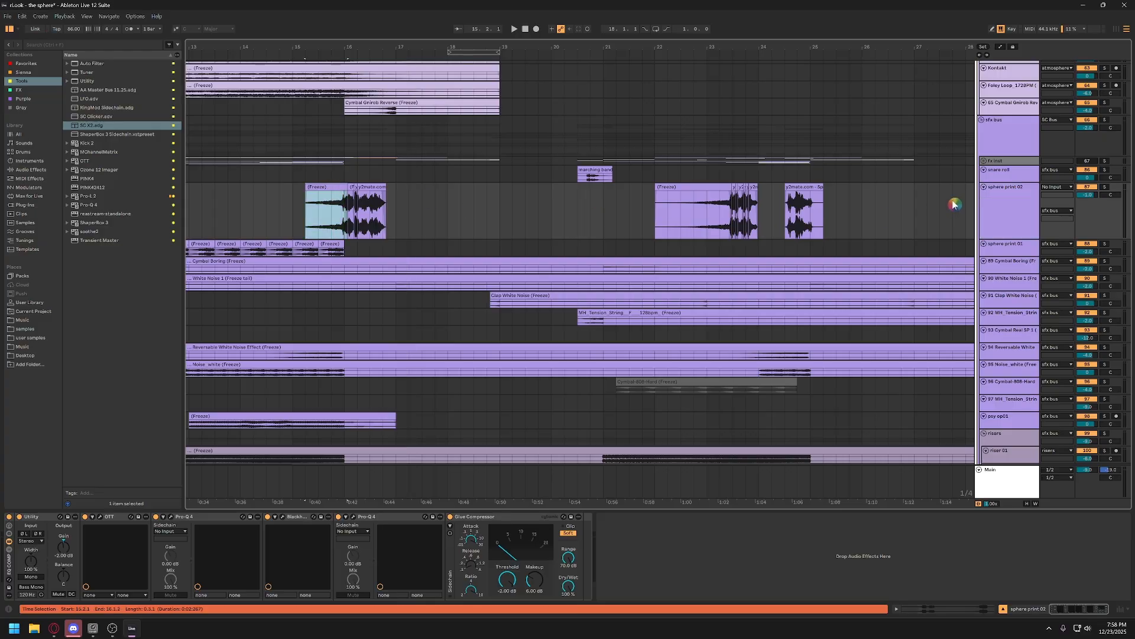
left_click(1104, 119)
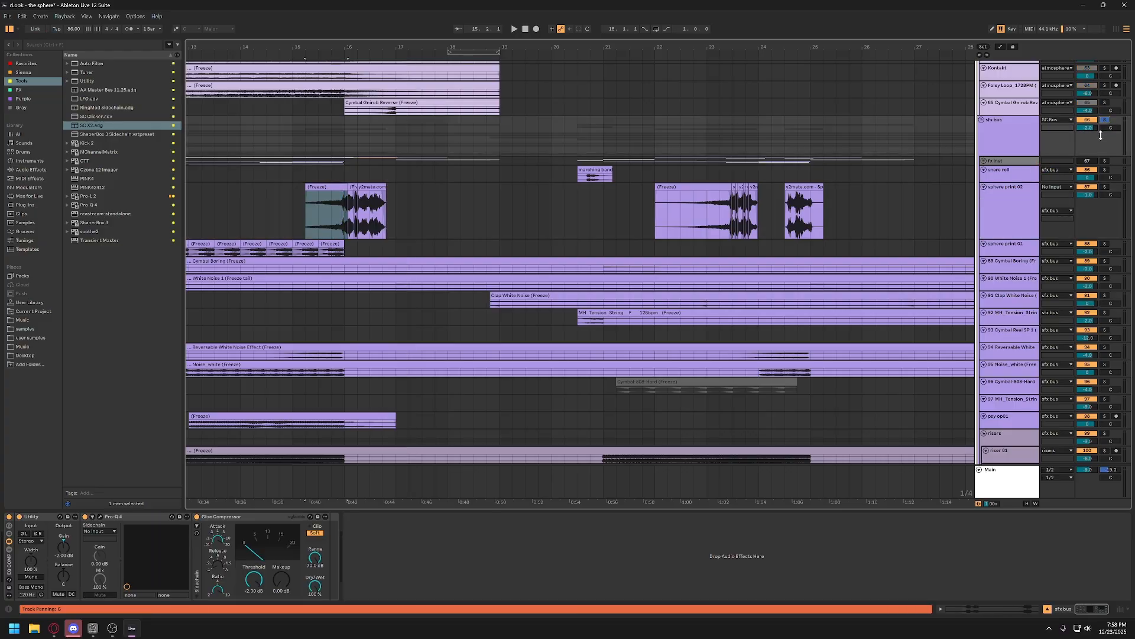
left_click(1105, 186)
key("space")
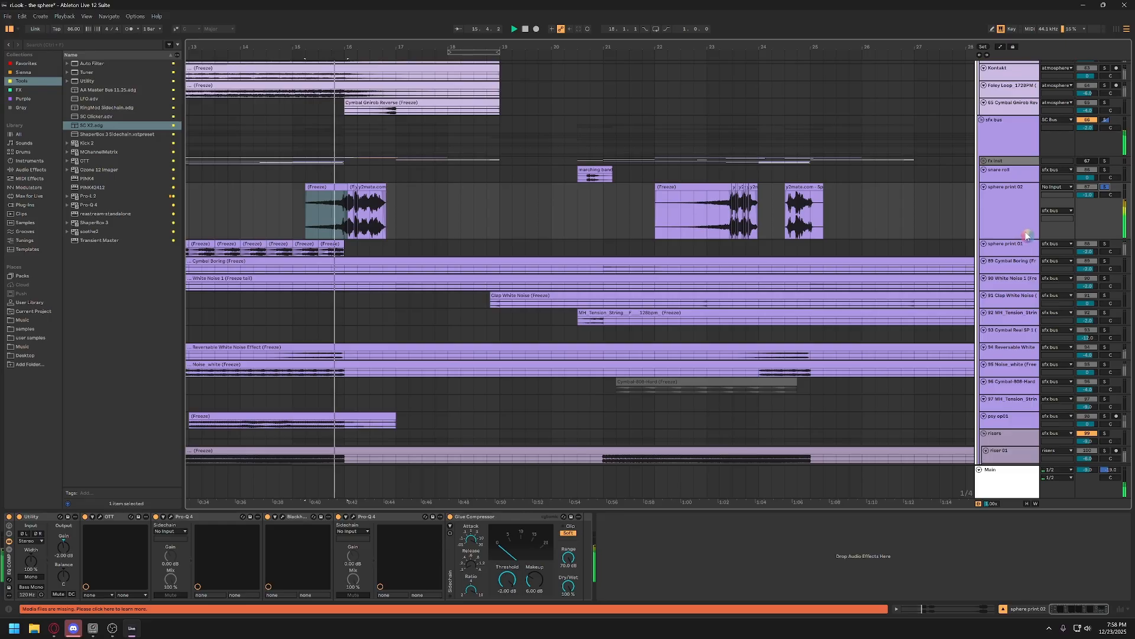
left_click(353, 229)
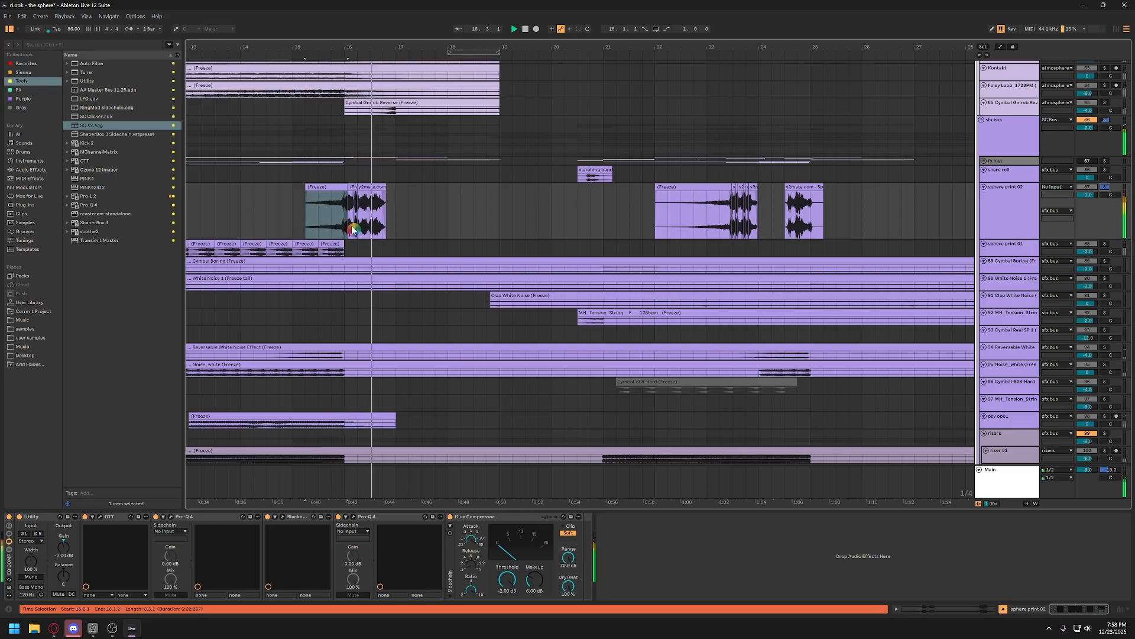
Play the soloed sphere print 02 clips from the reversed clip at bar 22 through the chops that follow
left_click(705, 189)
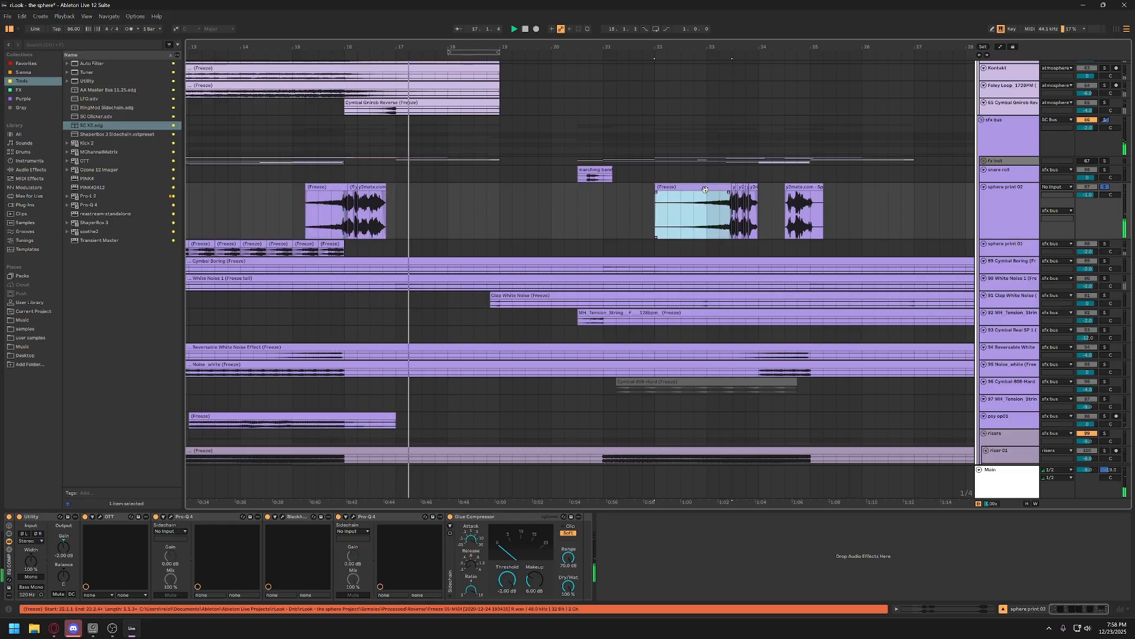
key("space")
key("space")
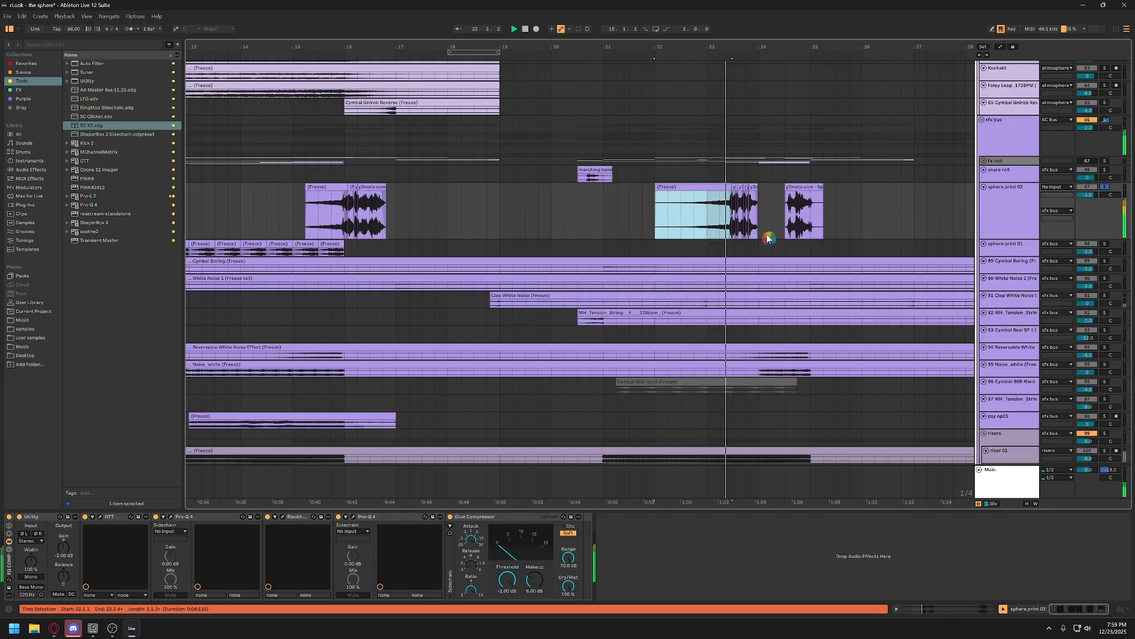
left_click_drag(710, 232, 654, 230)
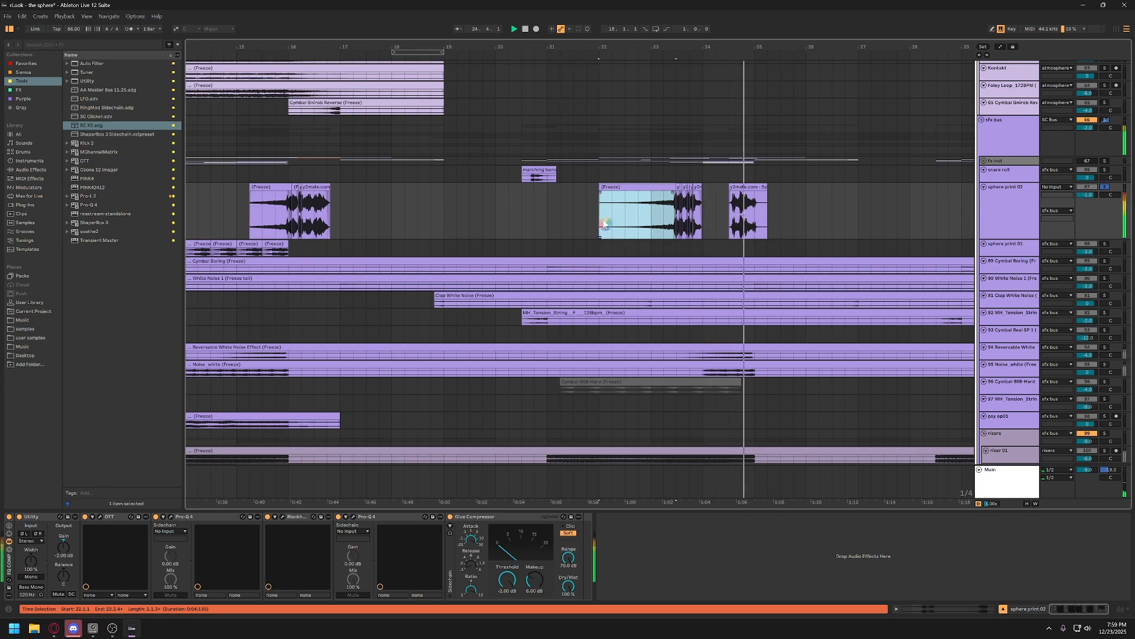
scroll(605, 223, "right", 2)
scroll(606, 224, "right", 3)
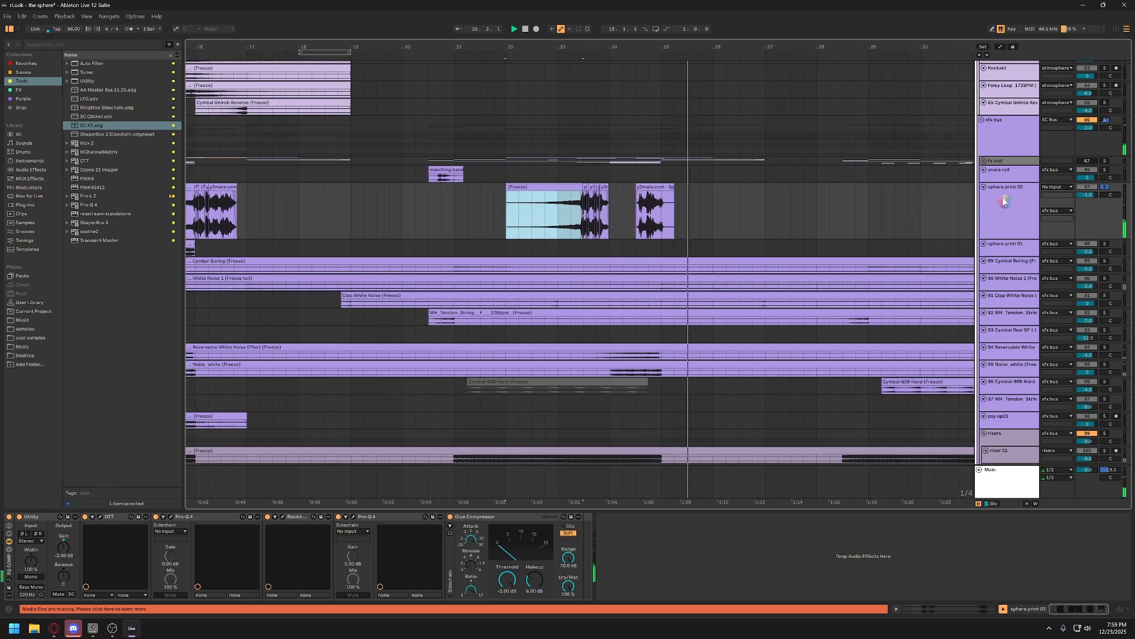
Clear the sphere print 02 solo and play the bar 22 section with all the other tracks
key("space")
left_click(1106, 187)
left_click(557, 186)
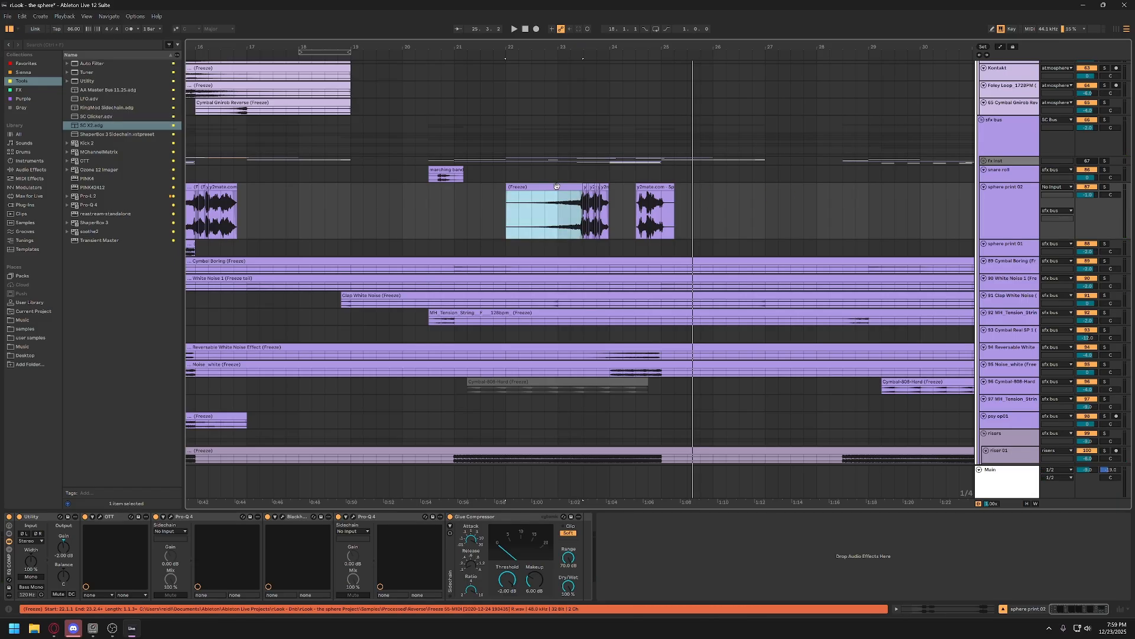
left_click(544, 206)
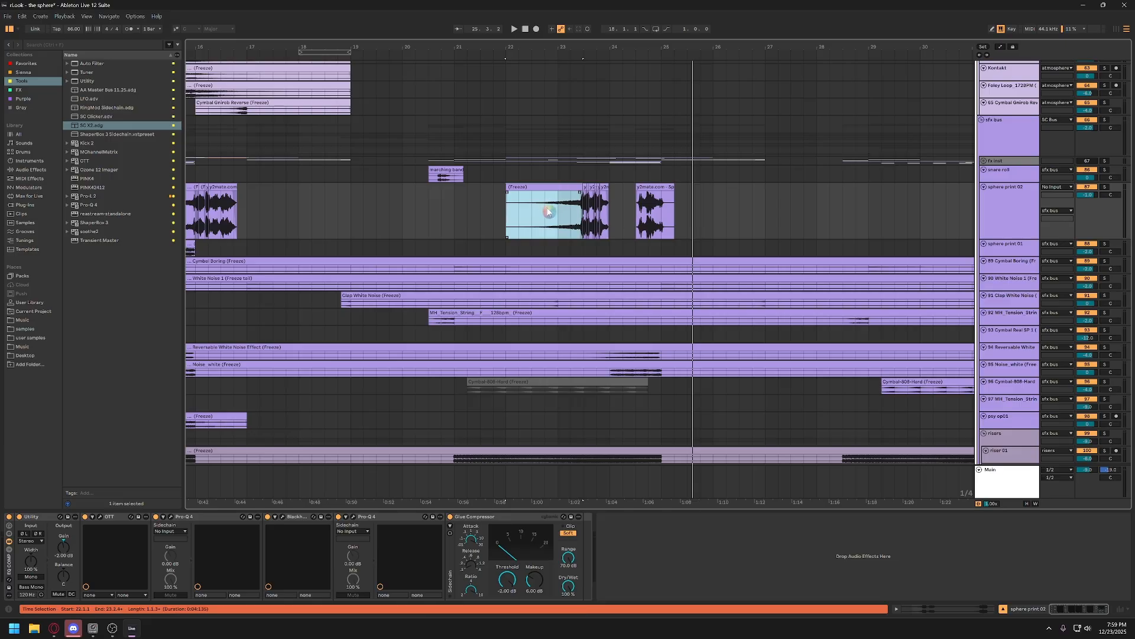
key("space")
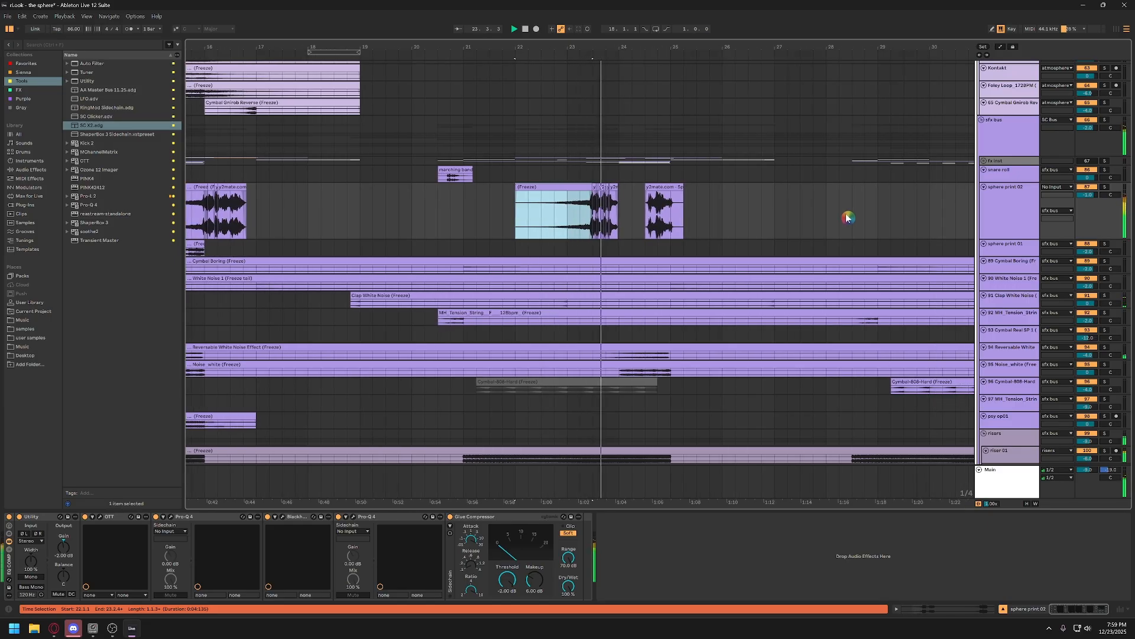
left_click(1086, 196)
left_click(1011, 204)
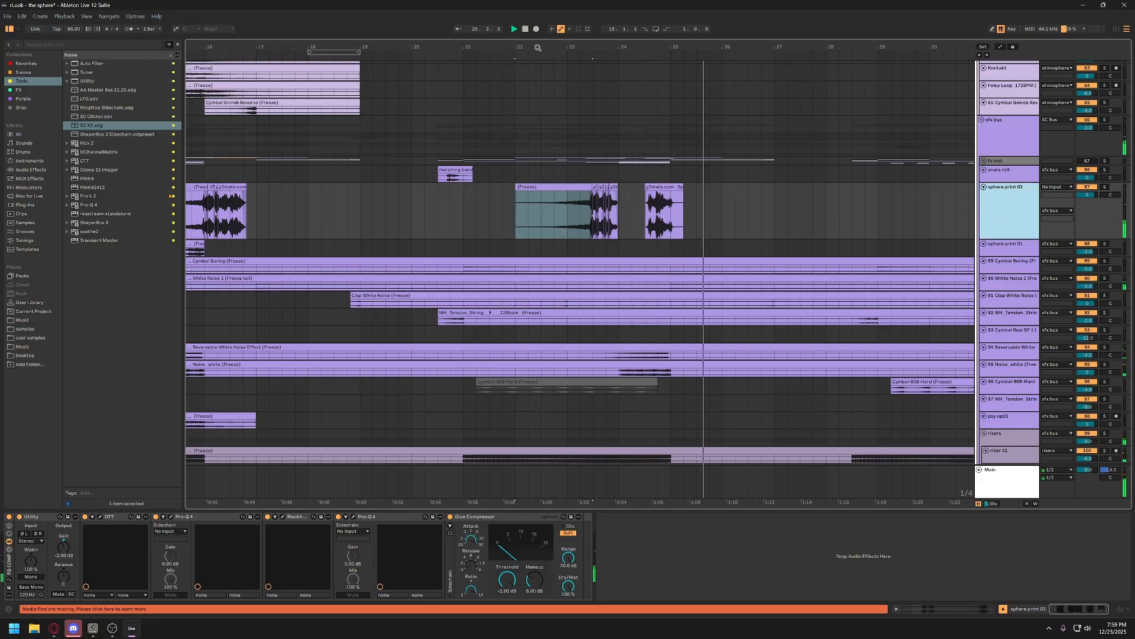
left_click_drag(537, 47, 463, 9)
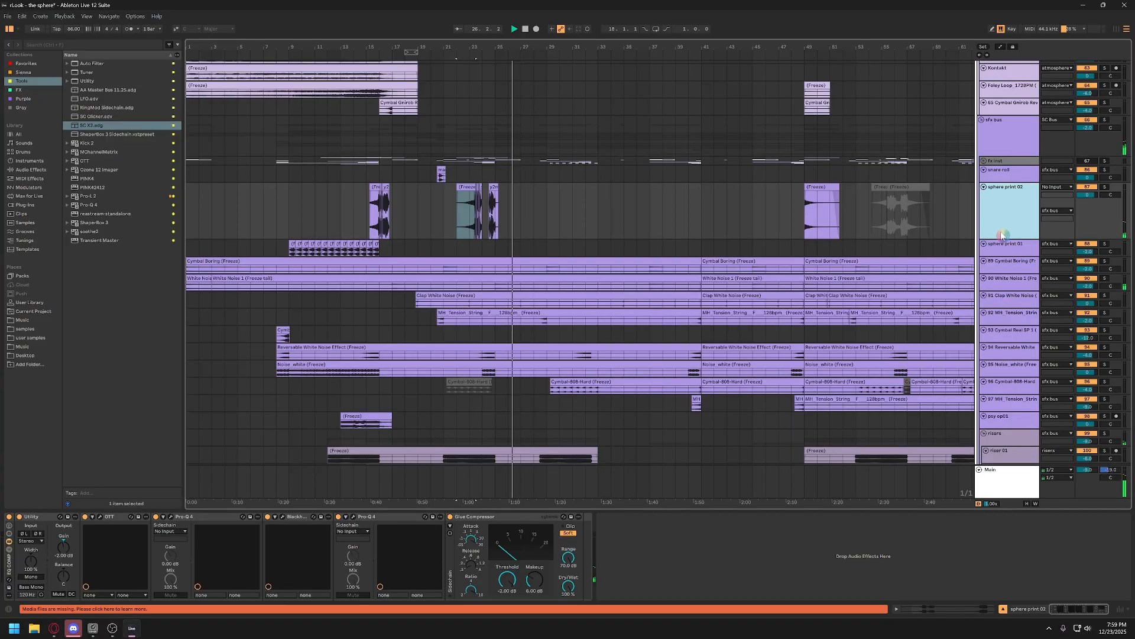
key("space")
Reduce the sphere print 02 track's height, open its OTT plug-in, and focus on its clips from bar 22 onward
left_click_drag(1009, 239, 1002, 201)
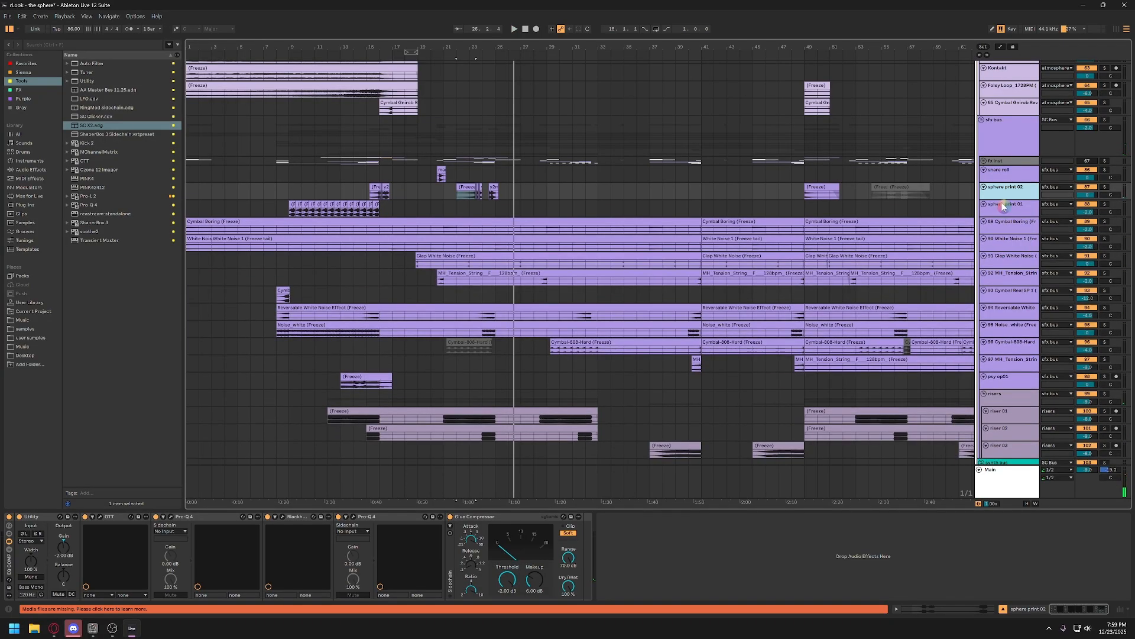
left_click(101, 519)
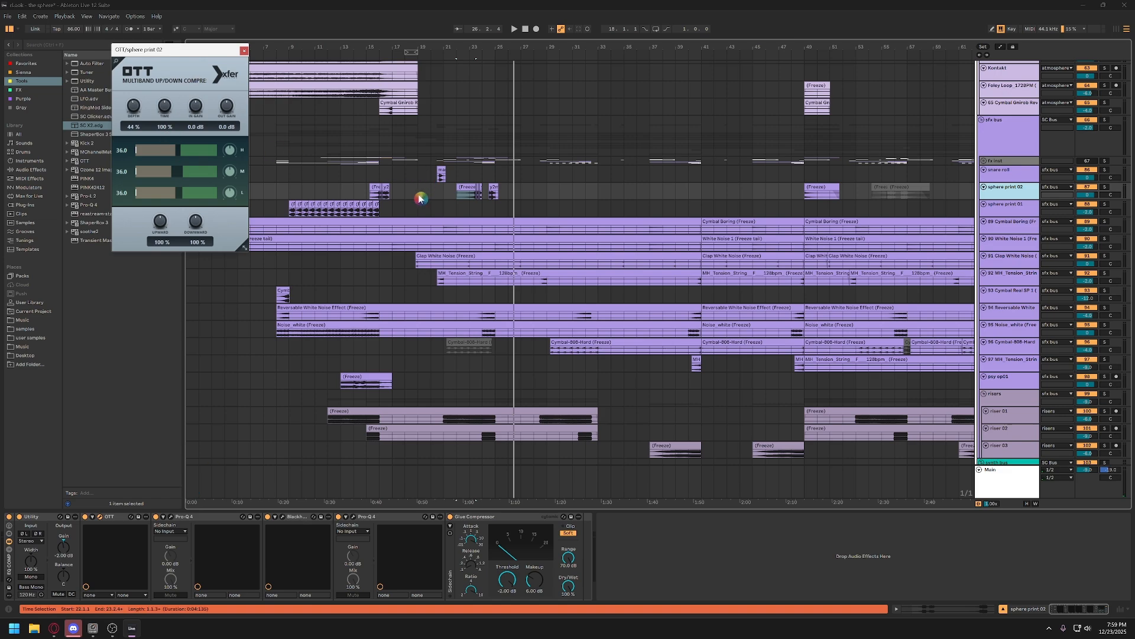
left_click_drag(474, 45, 483, 97)
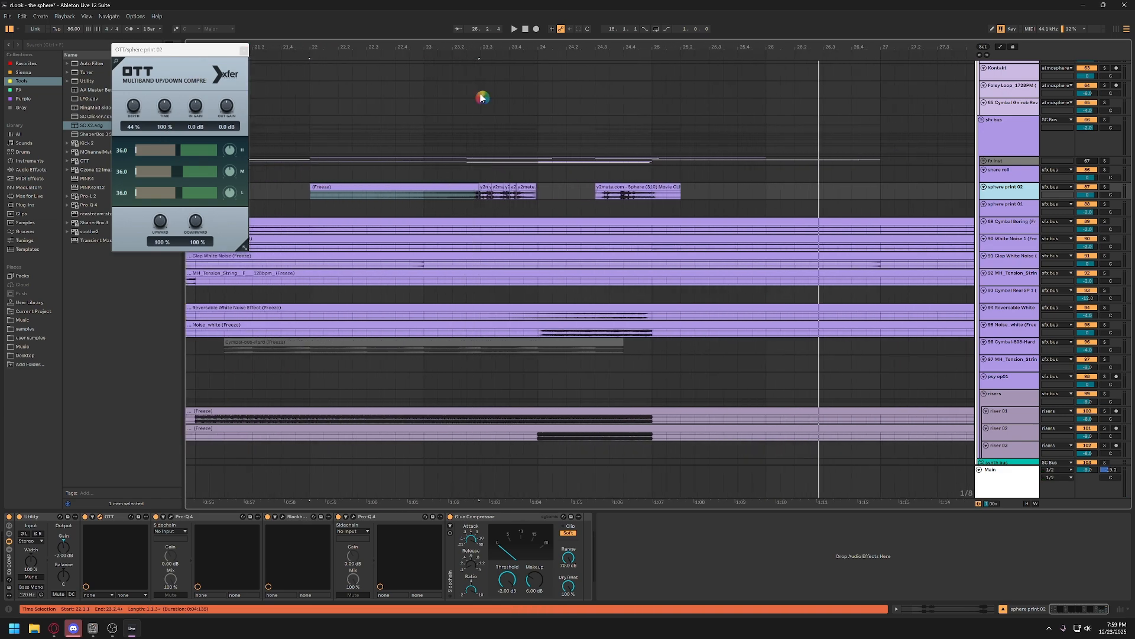
Save the set with the sphere print 02 track made taller and its OTT window moved over the arrangement
left_click_drag(1012, 199, 1011, 247)
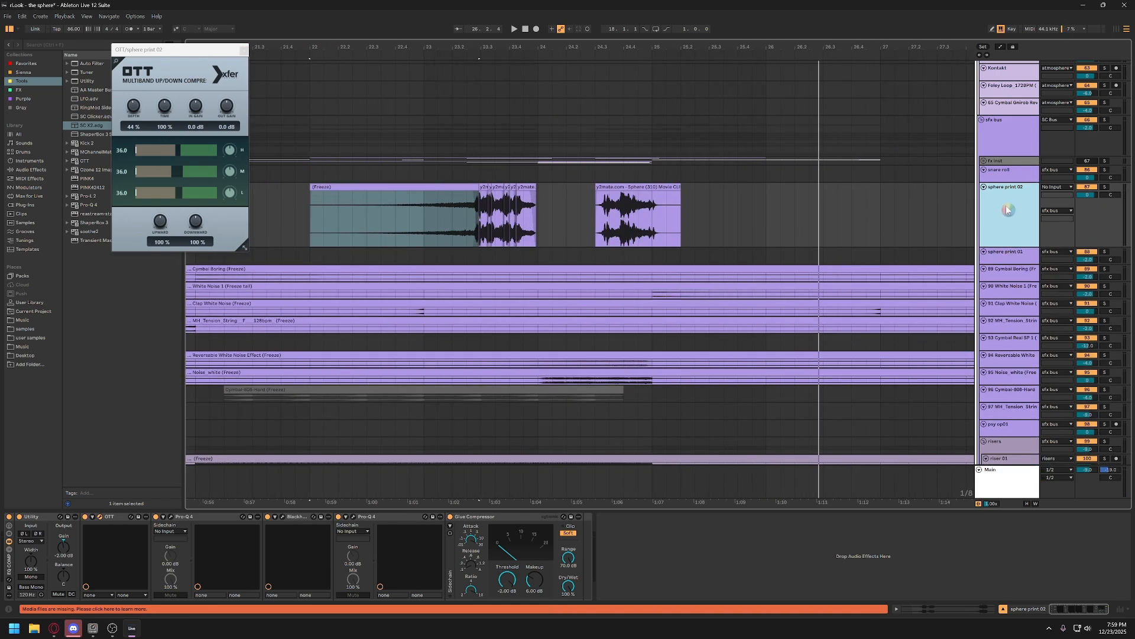
key("ctrl+s")
left_click(609, 188)
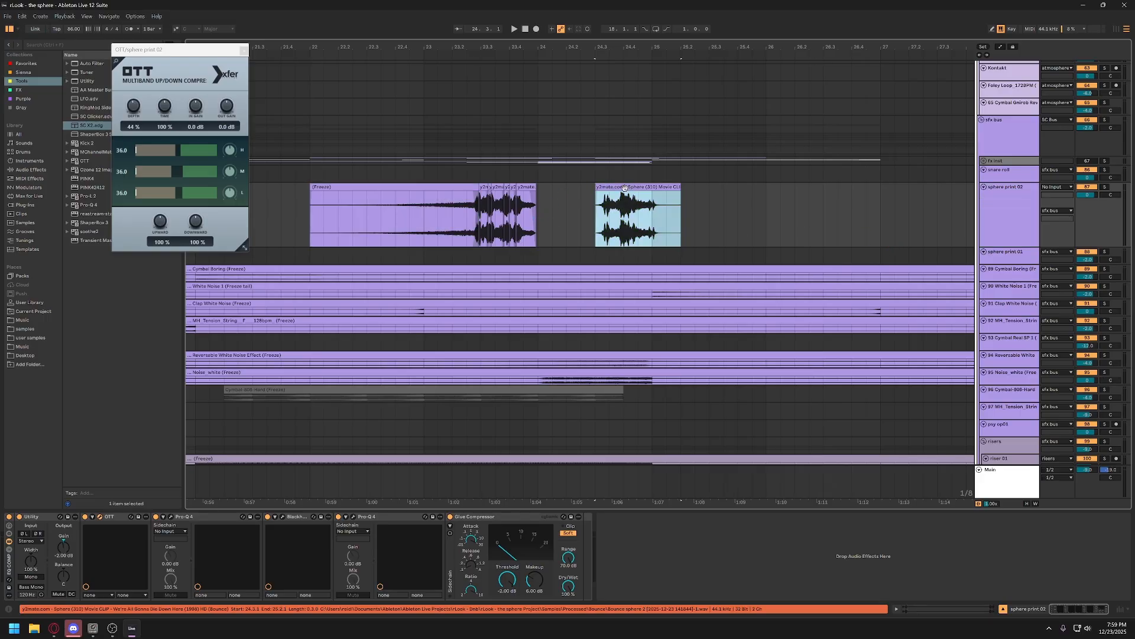
mouse_move(179, 51)
left_mouse_down()
mouse_move(491, 114)
mouse_move(297, 95)
left_mouse_up()
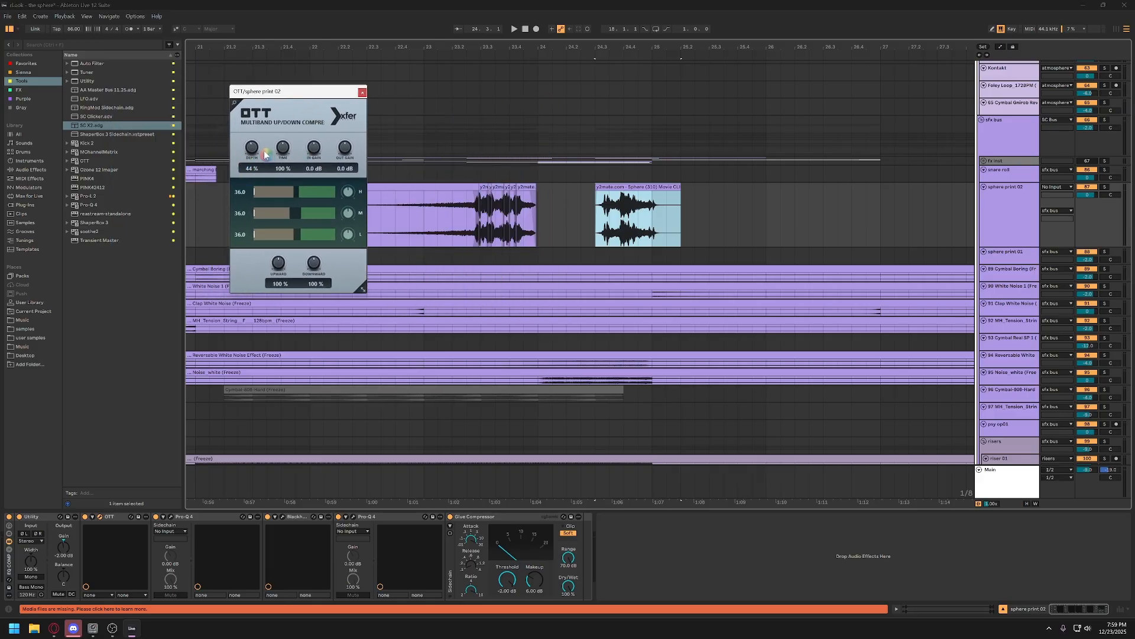
left_click(254, 124)
left_click_drag(281, 93, 282, 126)
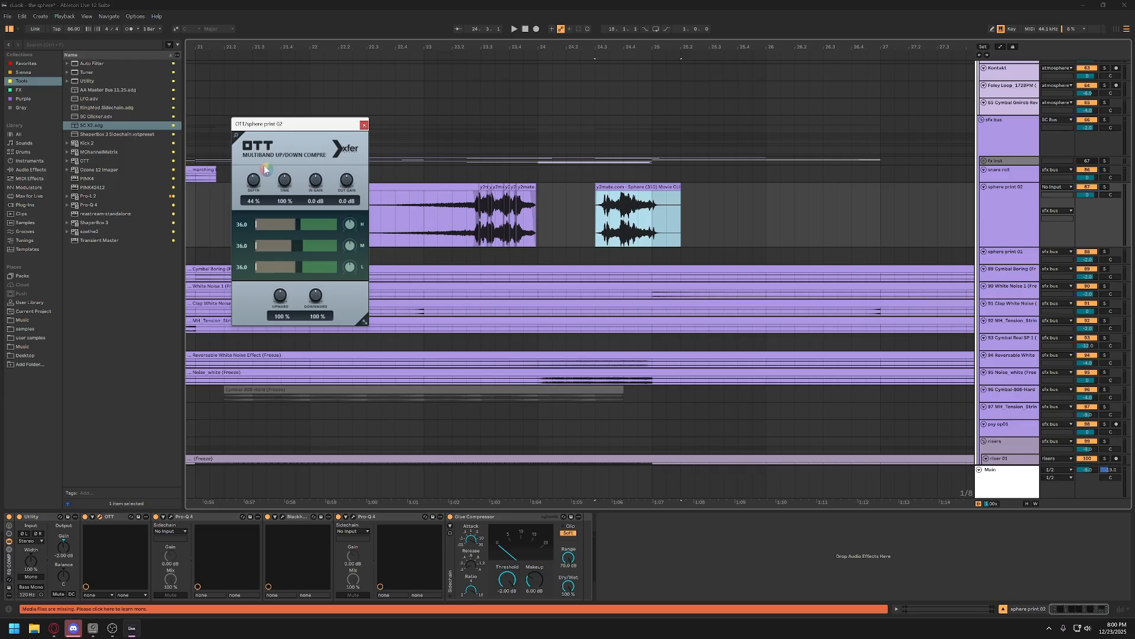
Set OTT's Depth to 0 % on sphere print 02 and play from its bar 24 clip
left_click(618, 198)
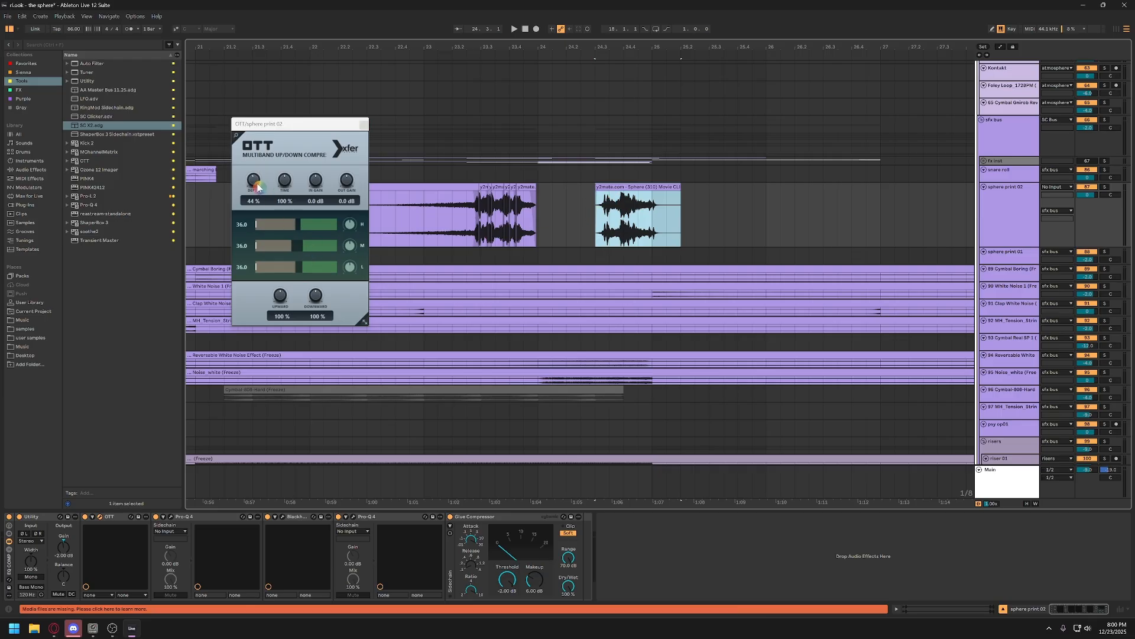
left_click_drag(255, 182, 256, 224)
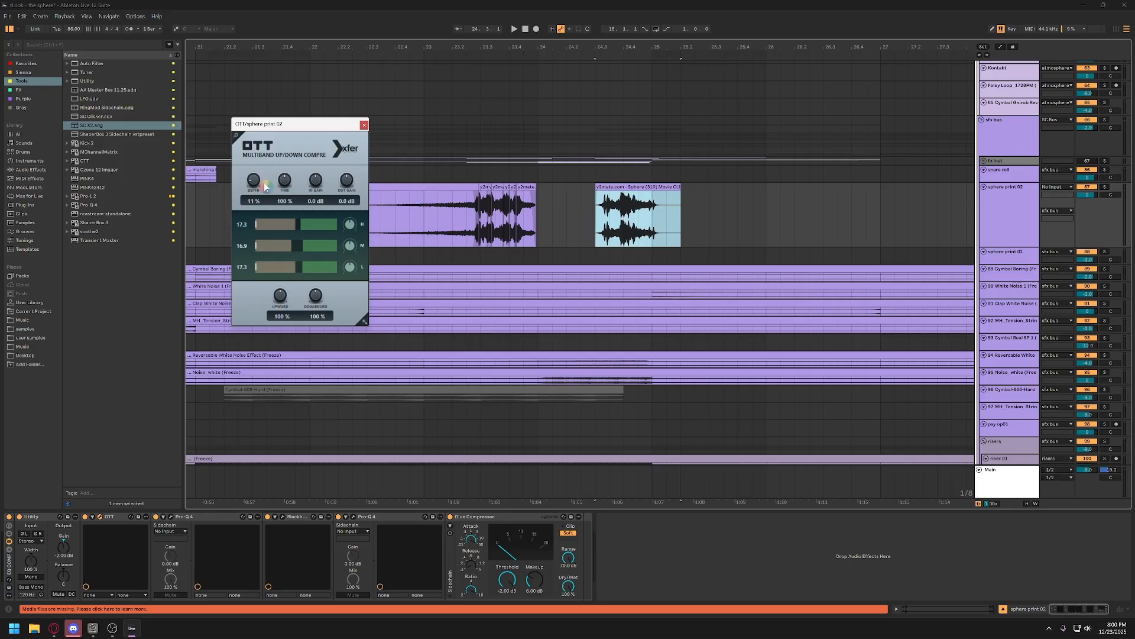
left_click(619, 187)
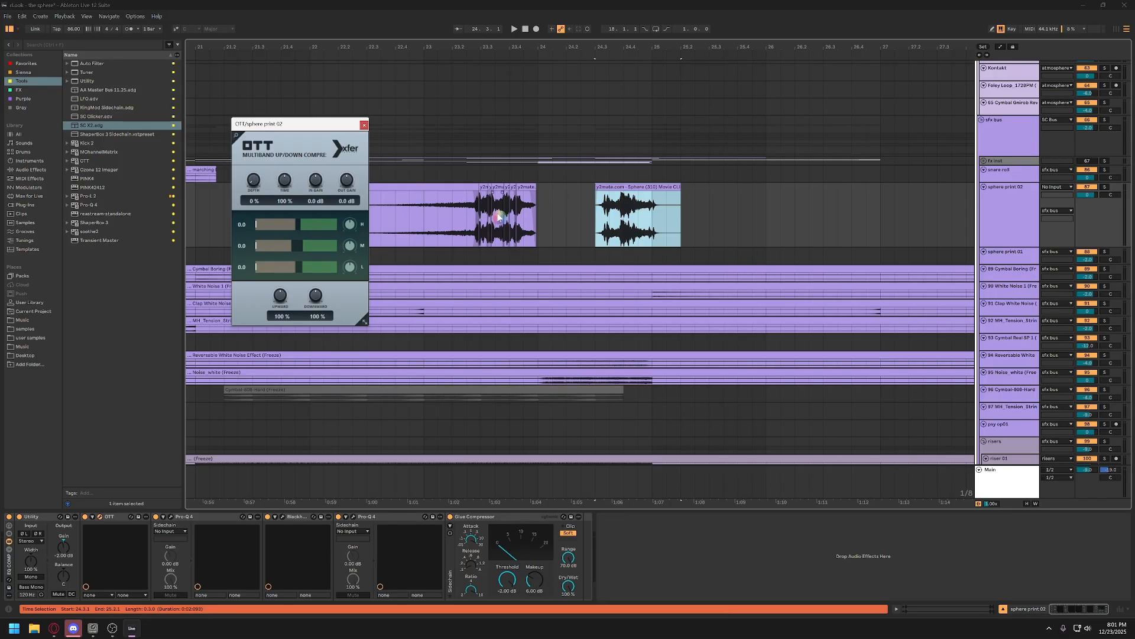
key("space")
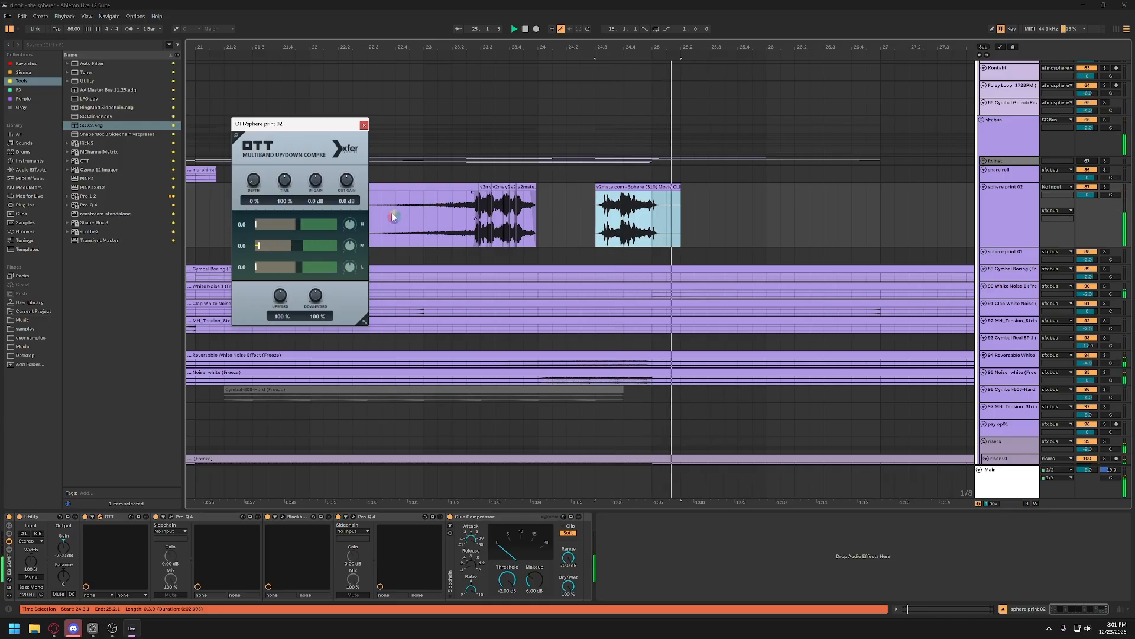
Solo sphere print 02 and play its chops from bar 23
left_click(453, 224)
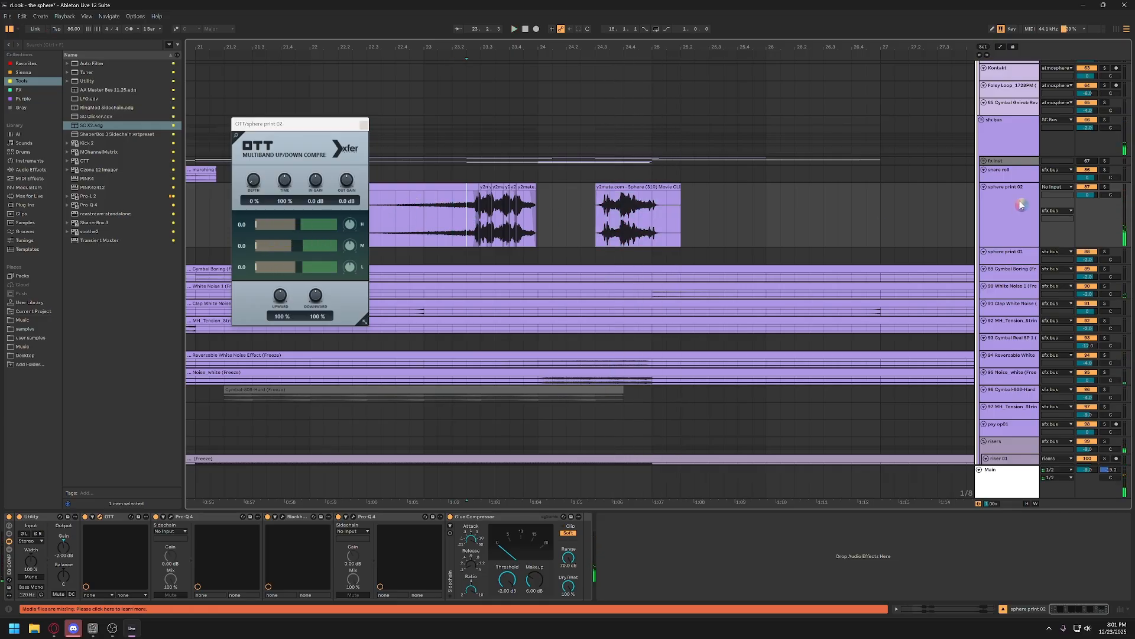
left_click(1105, 187)
key("space")
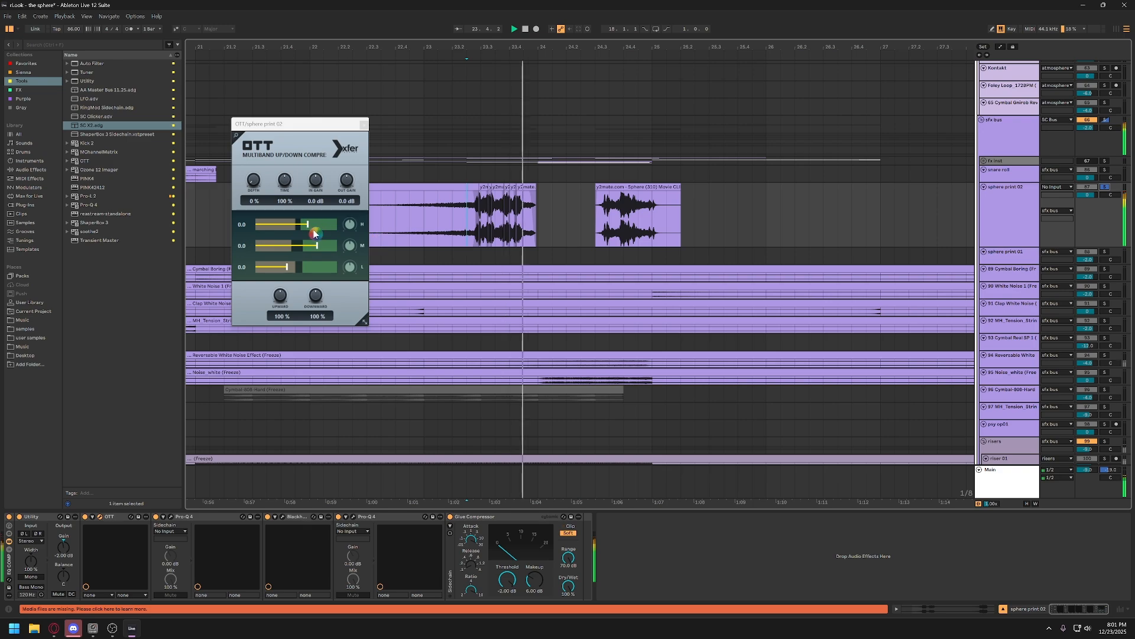
Set OTT's Depth to 51 % and replay the soloed sphere print 02 chops
key("space")
key("space")
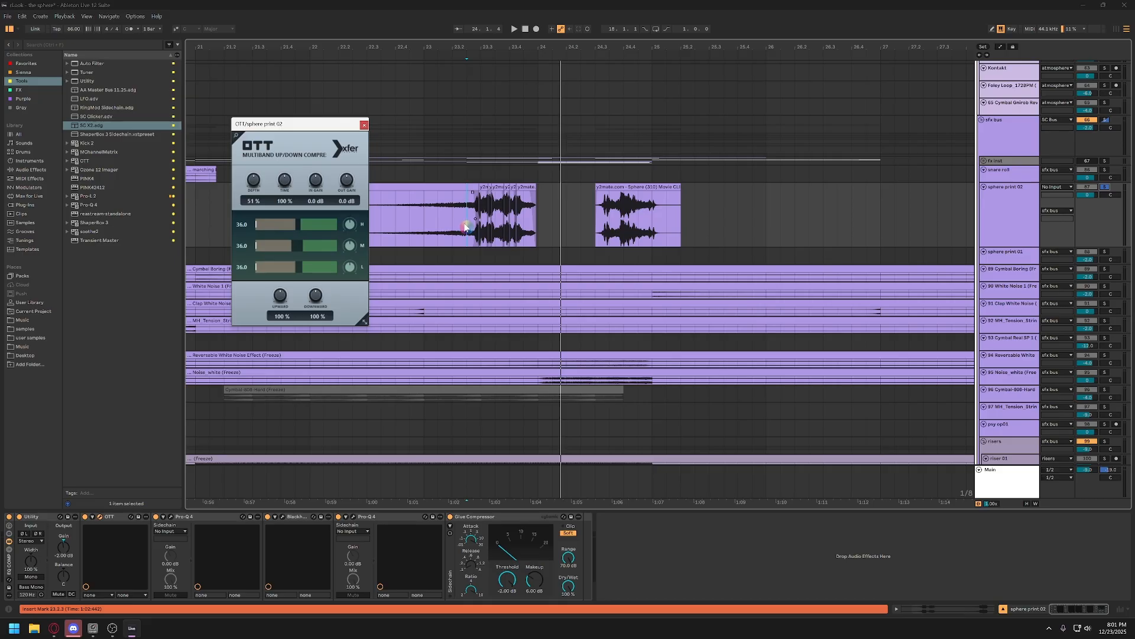
key("space")
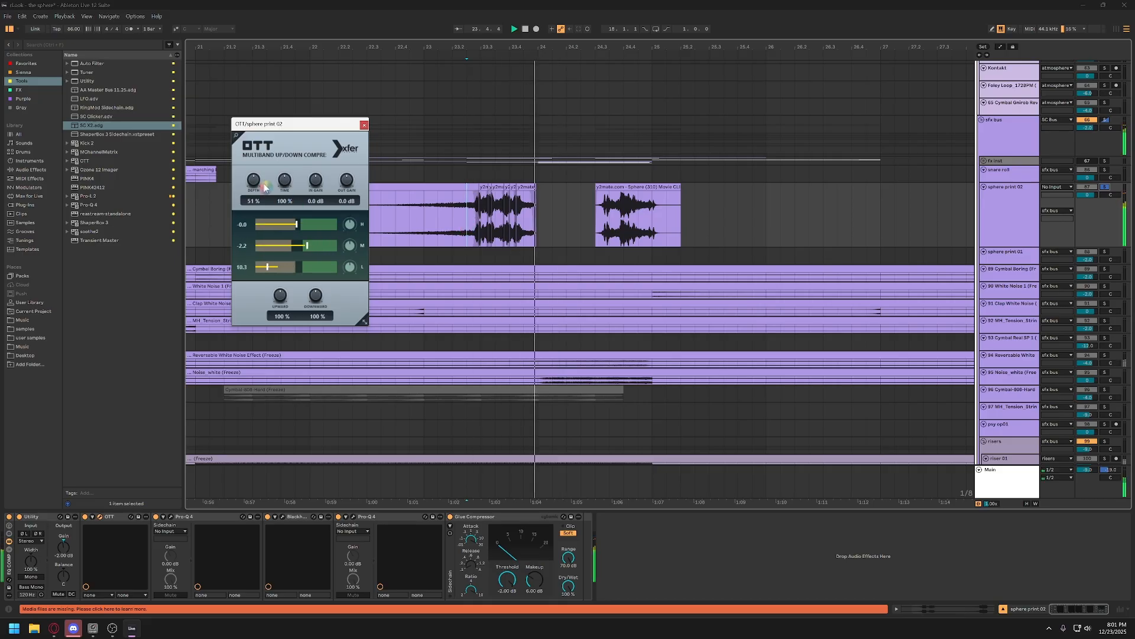
Raise OTT's Depth to 100 % and replay the soloed sphere print 02 chops several times
mouse_move(254, 182)
left_mouse_down()
mouse_move(264, 147)
mouse_move(249, 189)
left_mouse_up()
key("space")
key("space")
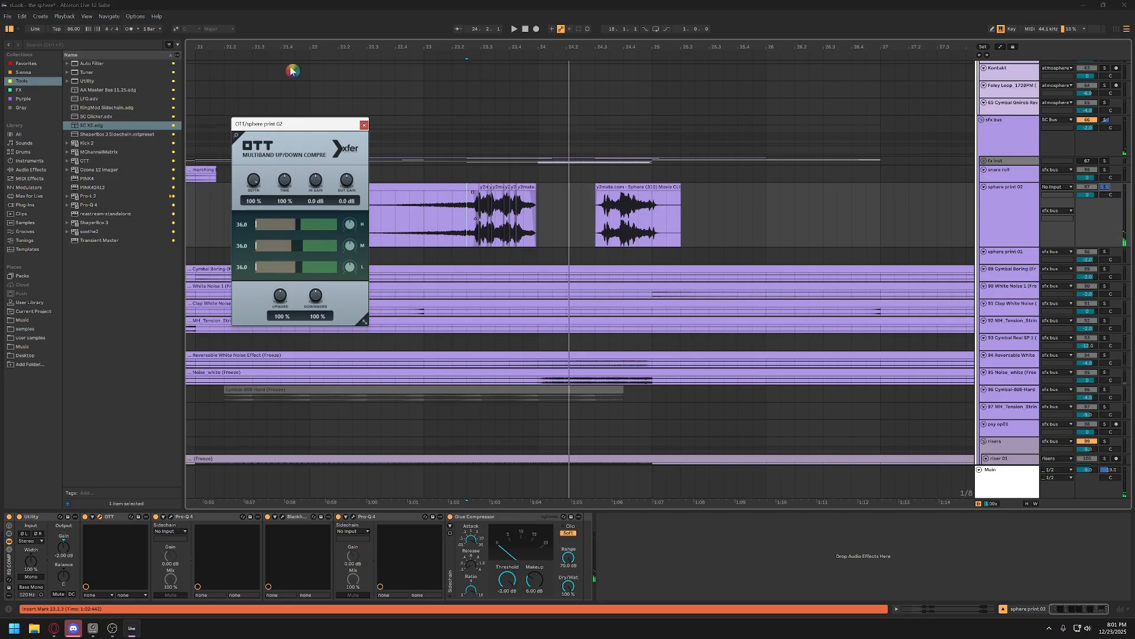
key("space")
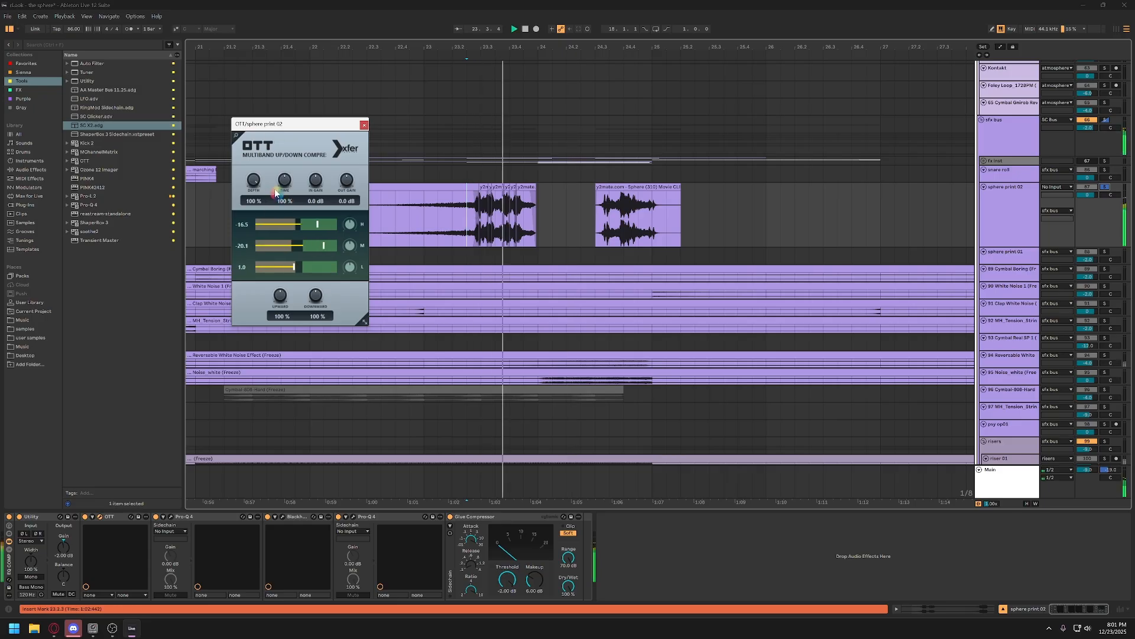
key("space")
key("space")
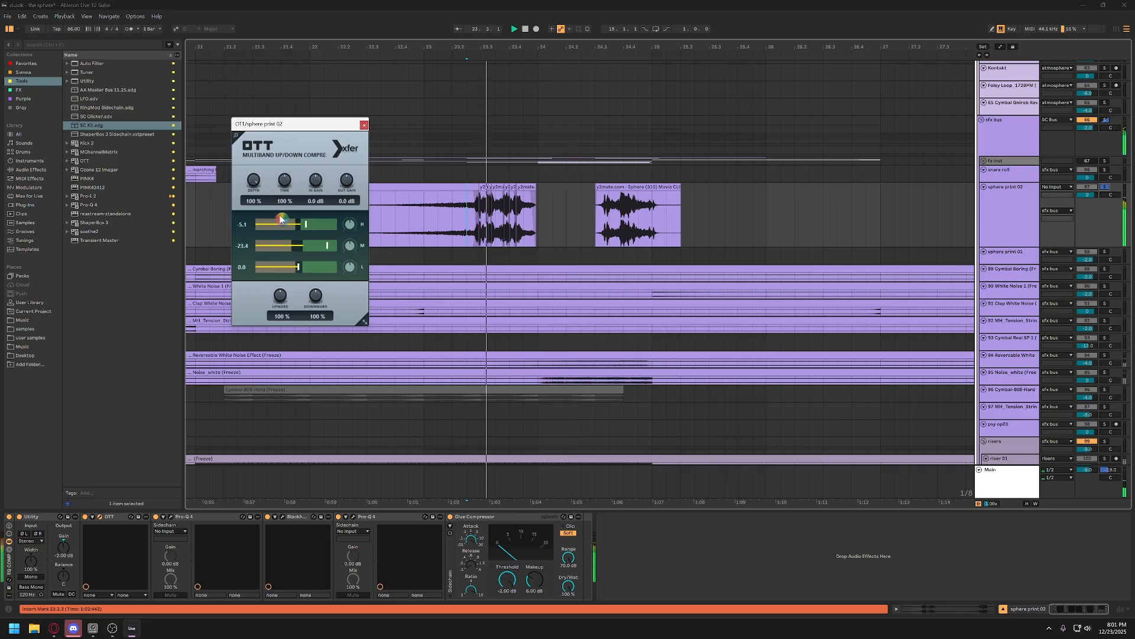
Set OTT's Depth to 44 % and replay the soloed chops to compare the compression
left_click_drag(252, 182, 261, 243)
key("space")
key("space")
key("space")
key("space")
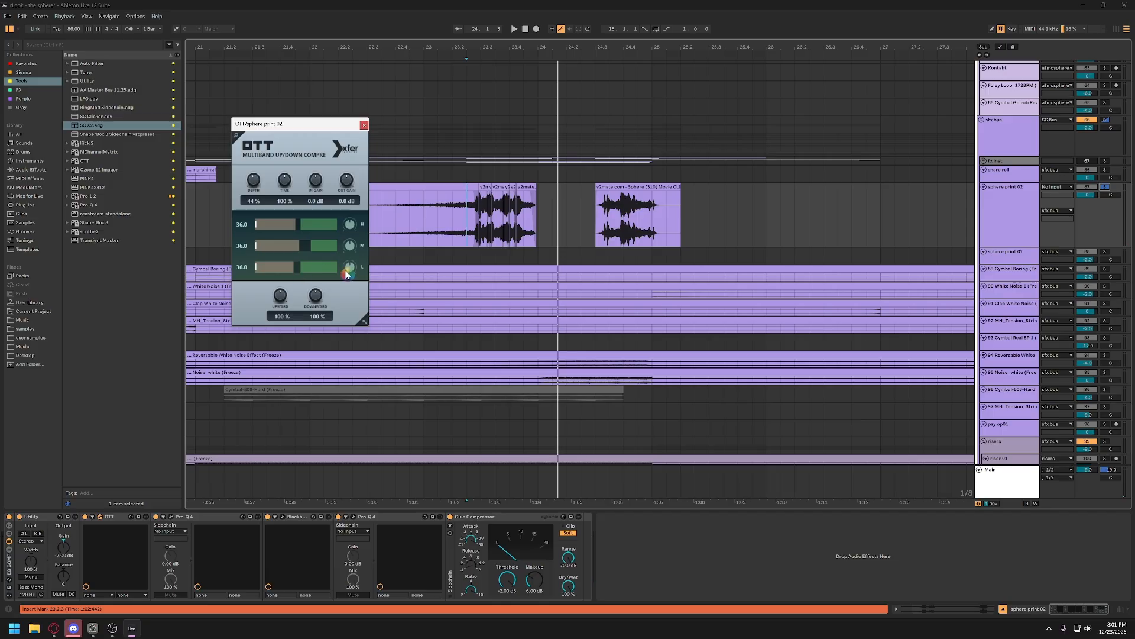
key("space")
key("space")
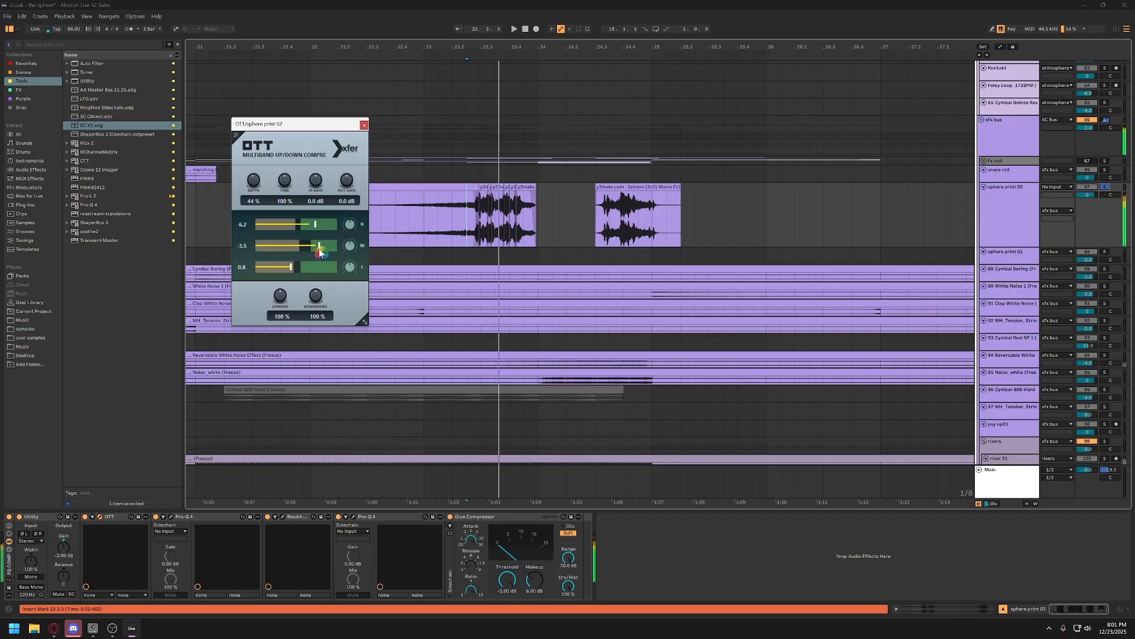
key("space")
Close the OTT window and return the sphere print 02 track to a smaller, unsoloed state
left_click(364, 125)
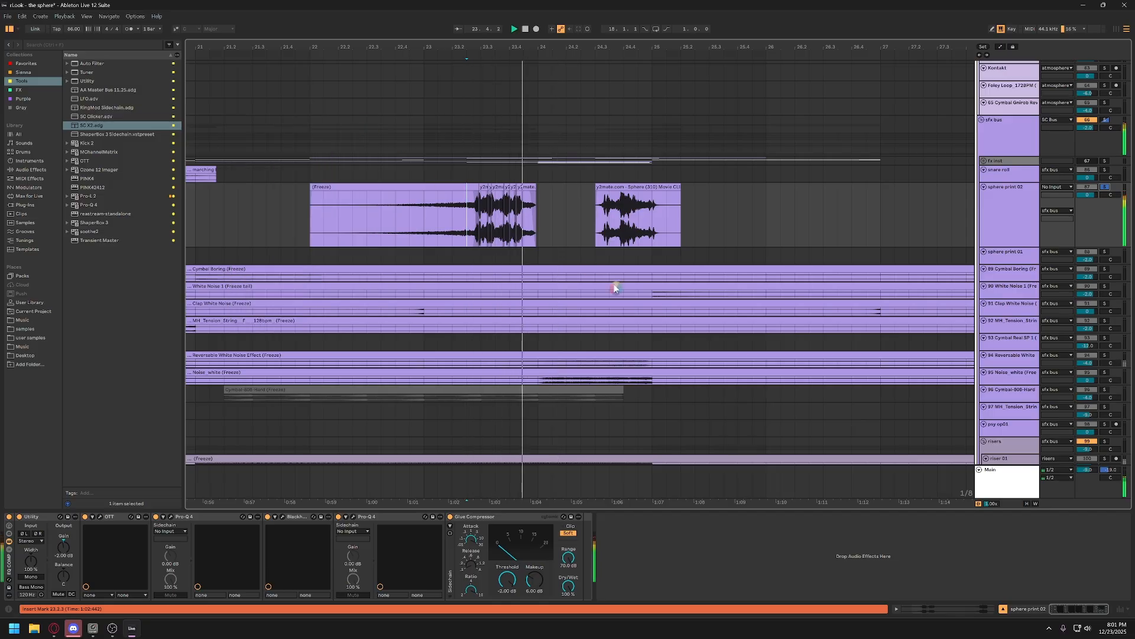
left_click(1105, 187)
left_click(1005, 243)
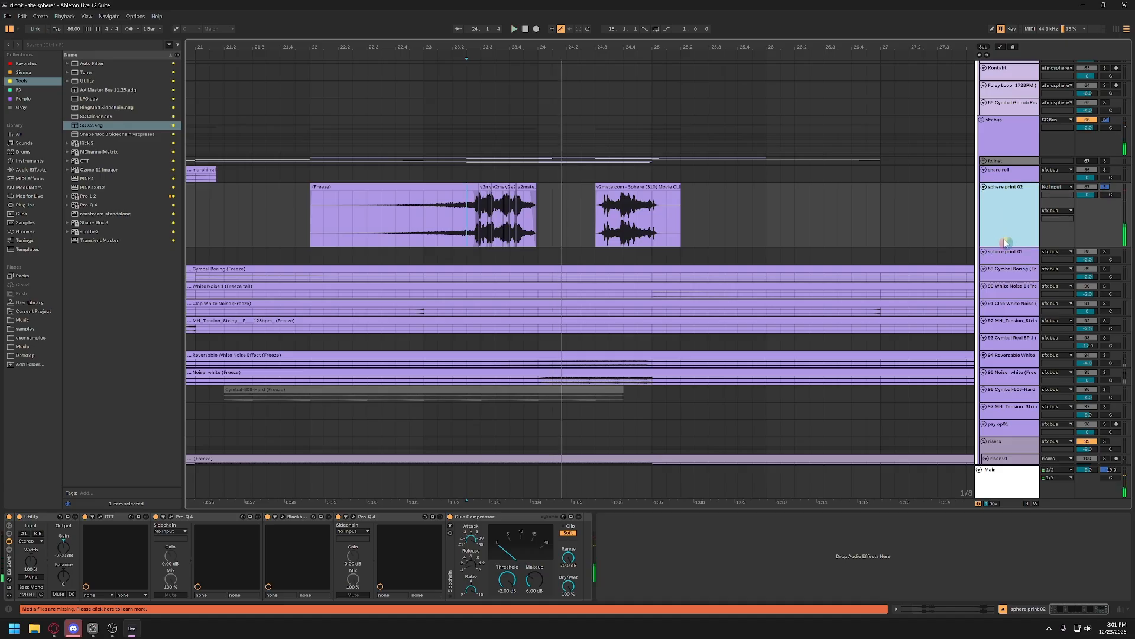
left_click_drag(1005, 248, 1055, 205)
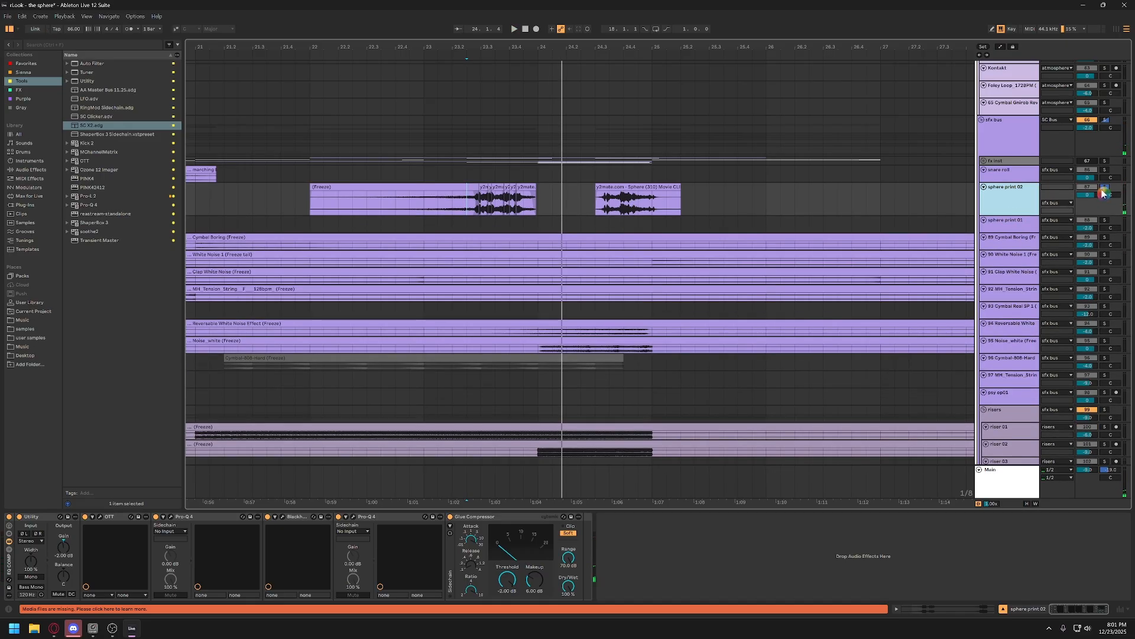
left_click(1105, 188)
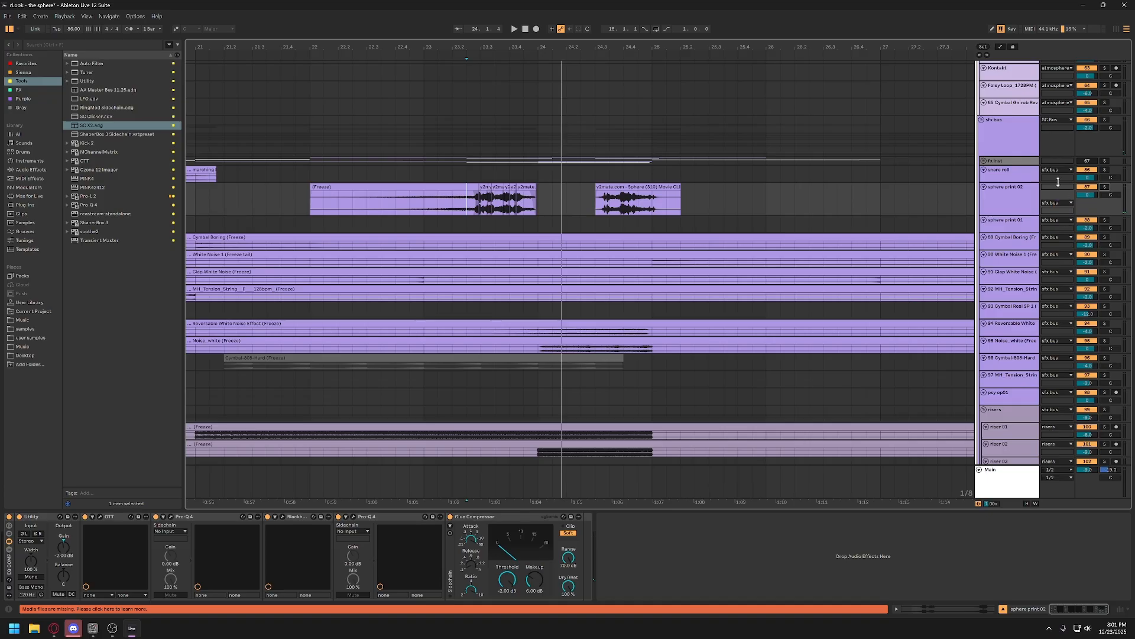
Select the sfx bus and examine its clips across the whole arrangement
left_click(1007, 140)
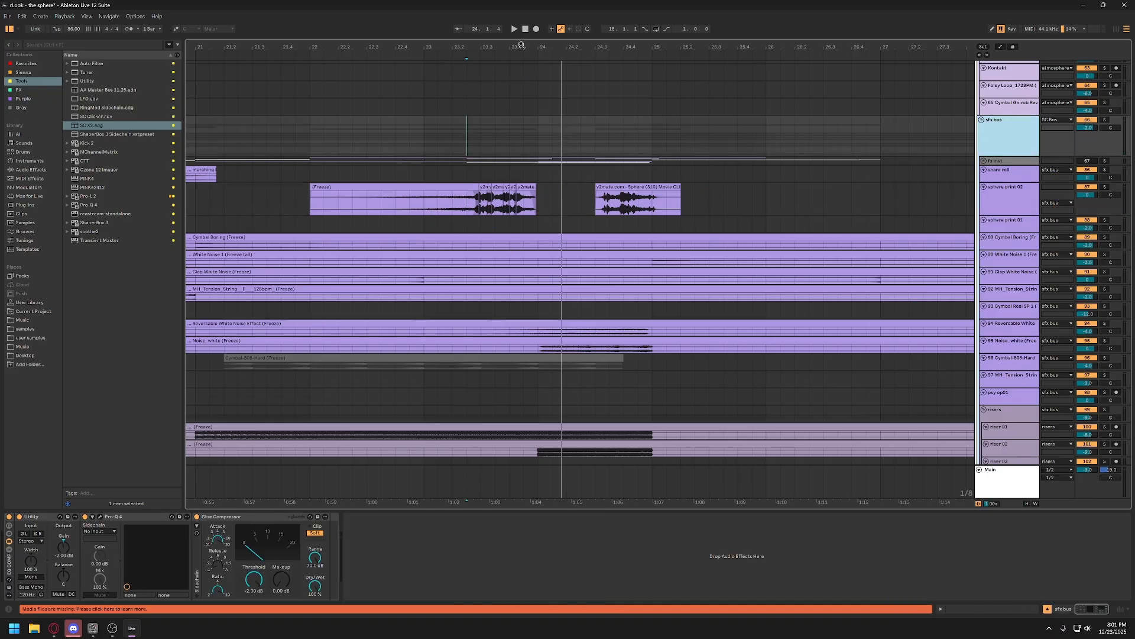
left_click_drag(519, 46, 520, 18)
scroll(577, 225, "down", 5)
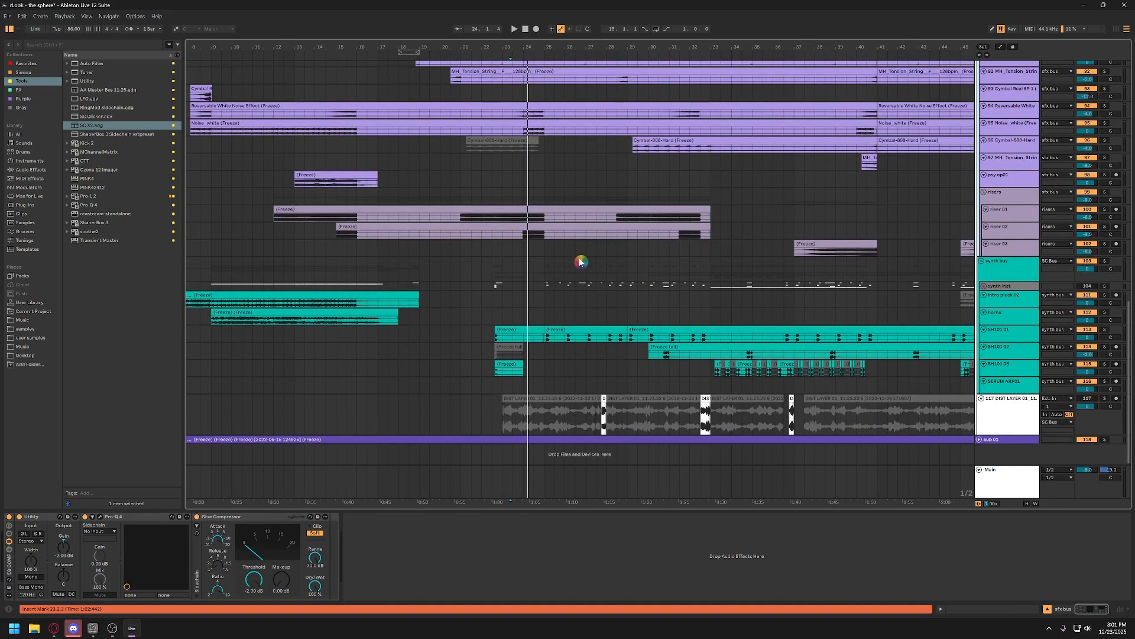
scroll(514, 212, "up", 3)
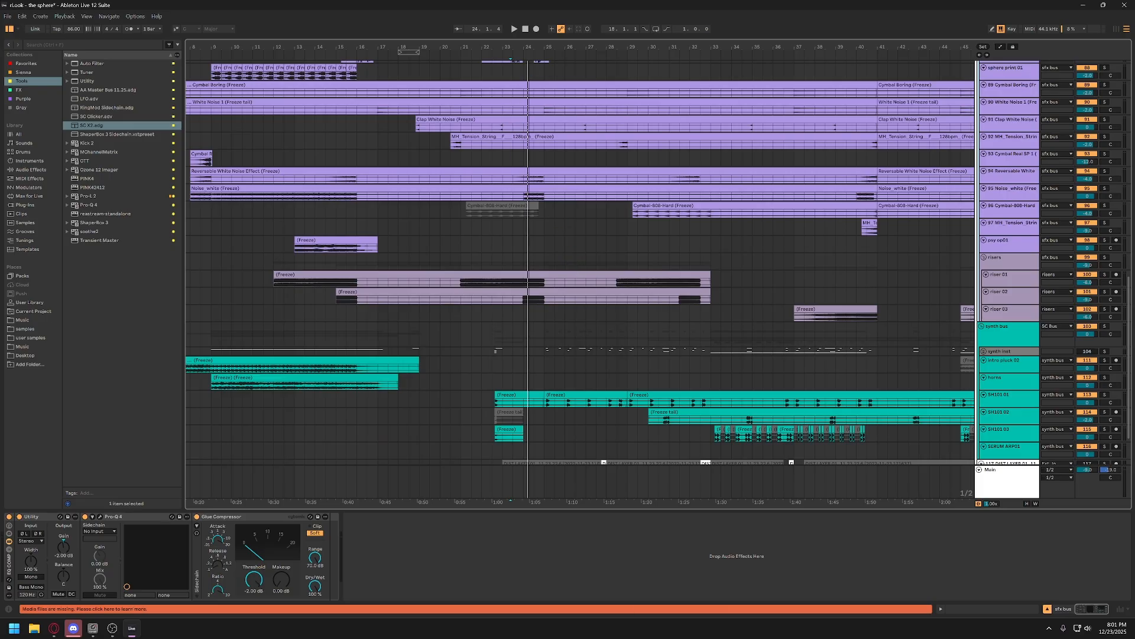
left_click_drag(513, 47, 513, 31)
scroll(601, 305, "up", 2)
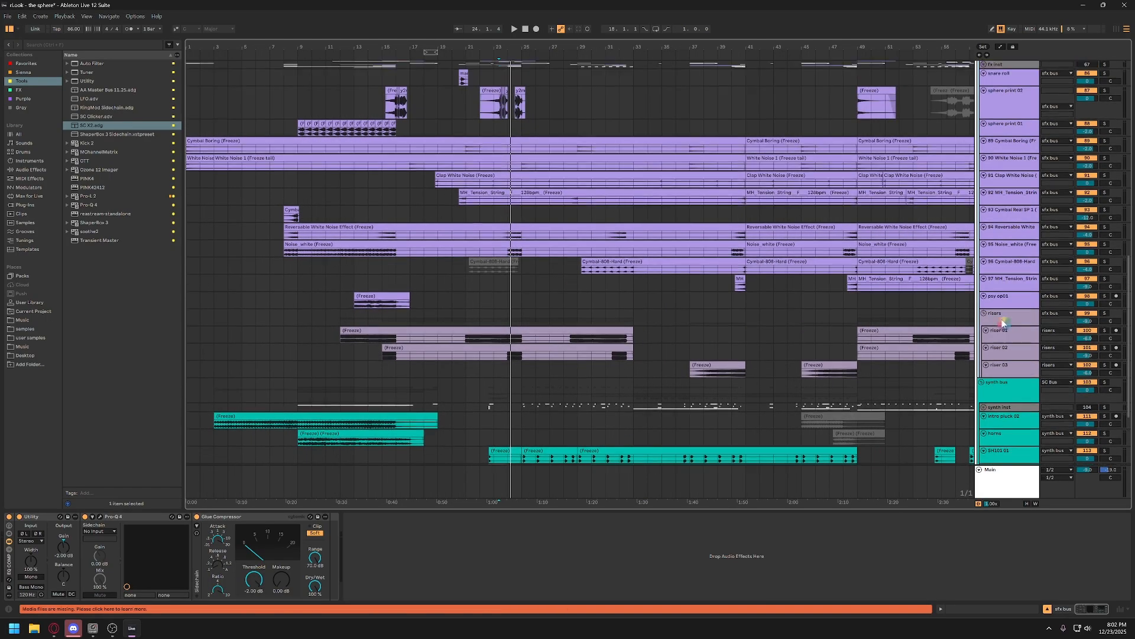
scroll(1081, 150, "up", 3)
Solo the sfx bus and play it from bar 23
left_click(1106, 80)
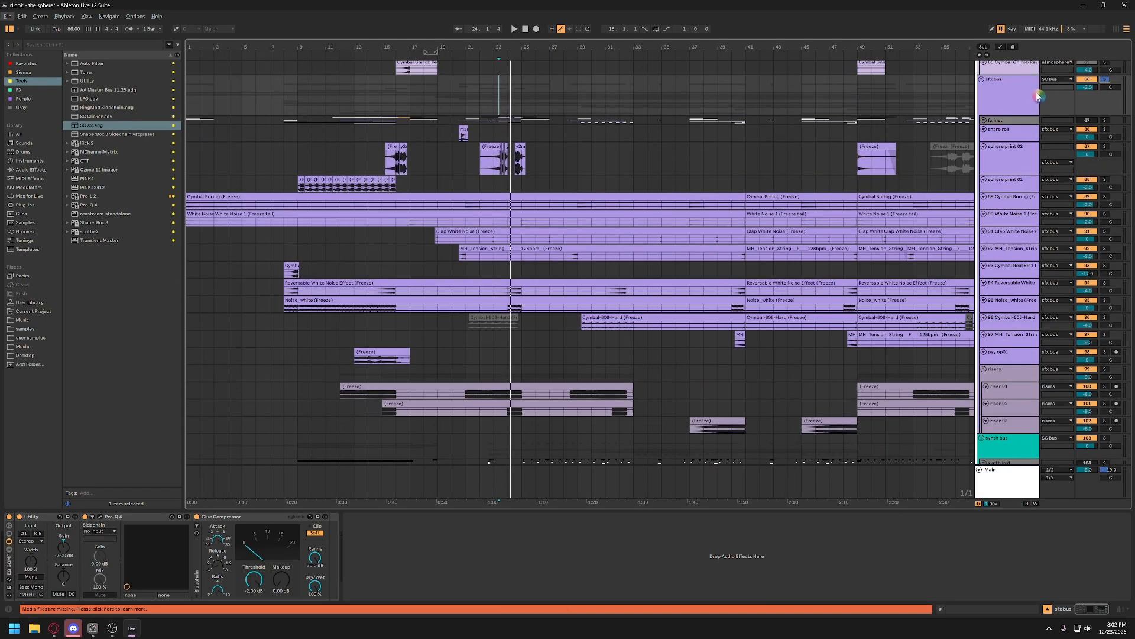
key("alt+space")
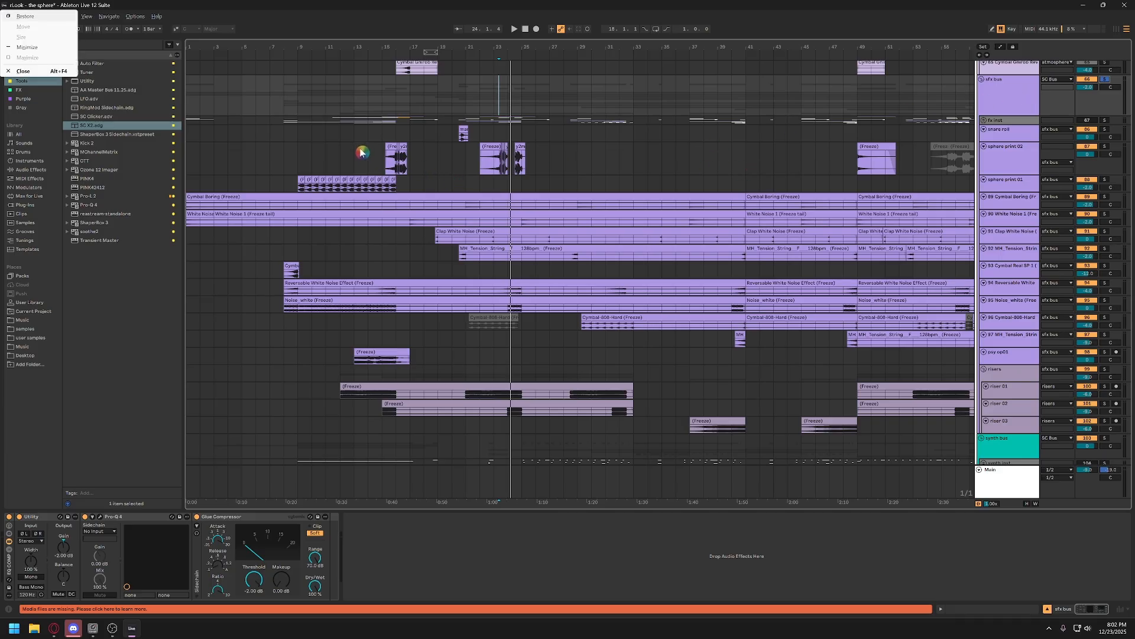
left_click(484, 109)
left_click(491, 106)
key("space")
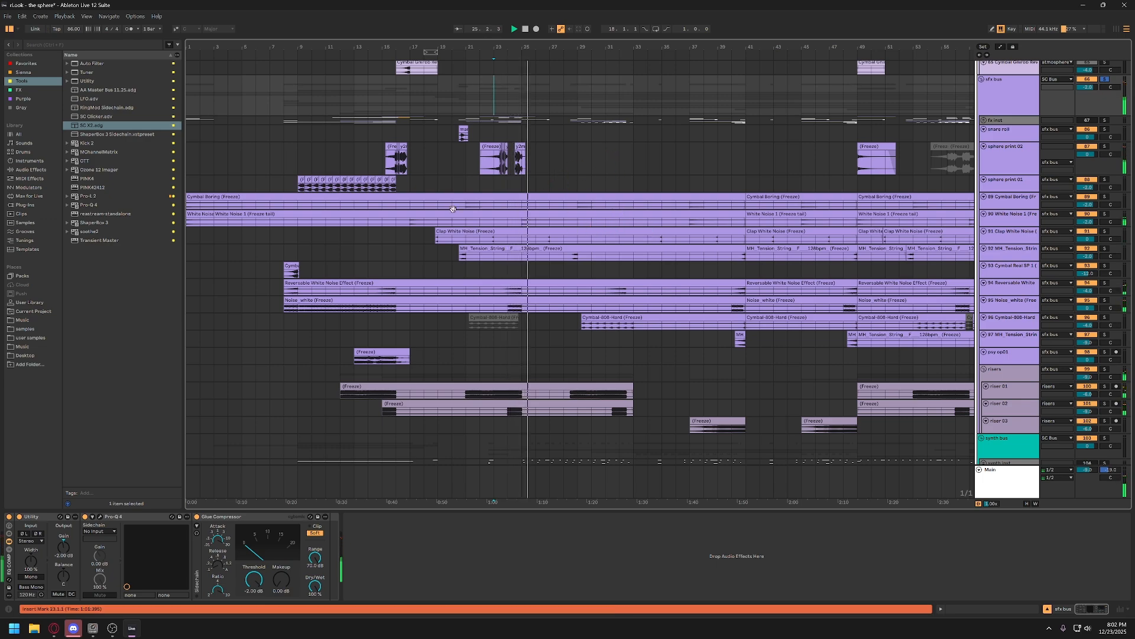
Continue playback of the soloed sfx bus from bar 29 while examining its lower tracks
scroll(576, 214, "down", 2)
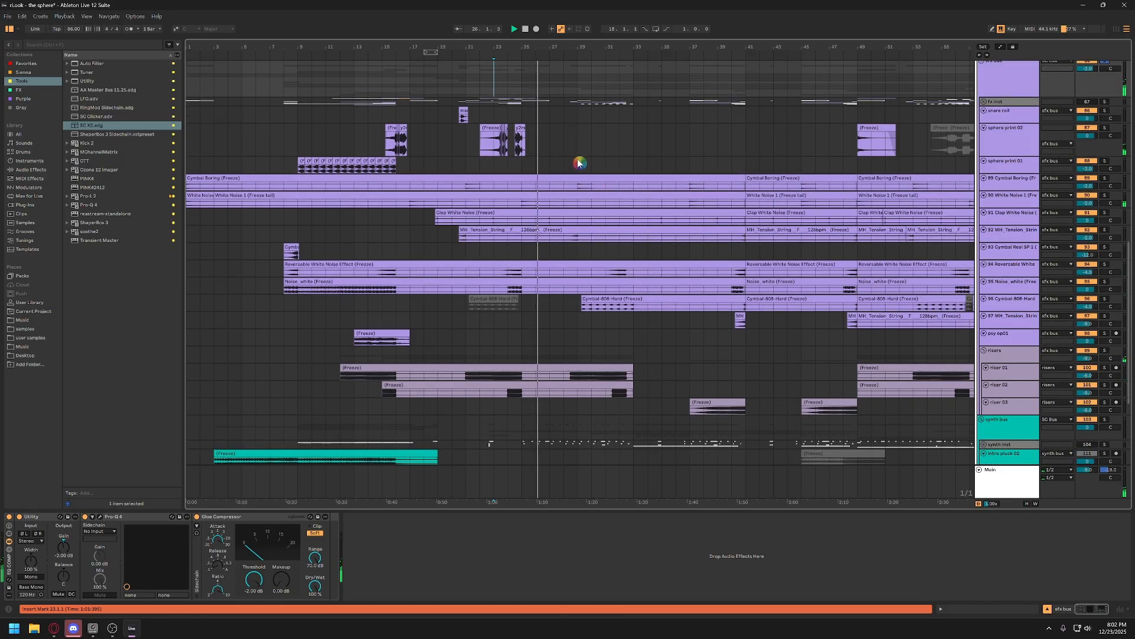
left_click(578, 98)
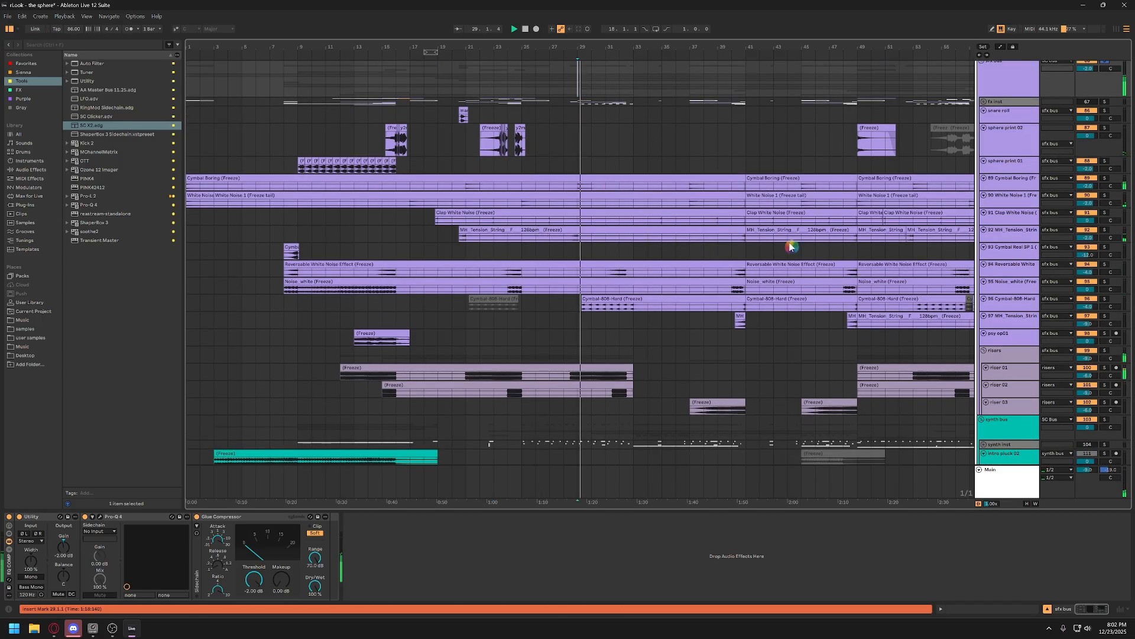
scroll(737, 253, "down", 3)
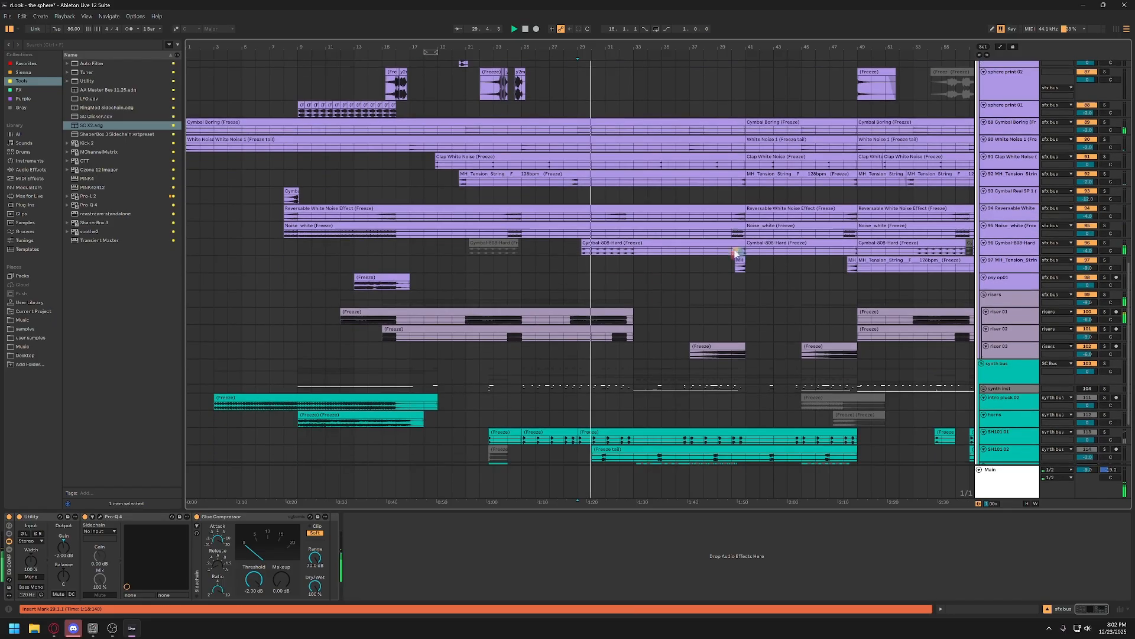
Stop playback, clear the sfx bus solo and fold the group's tracks
scroll(1039, 154, "up", 5)
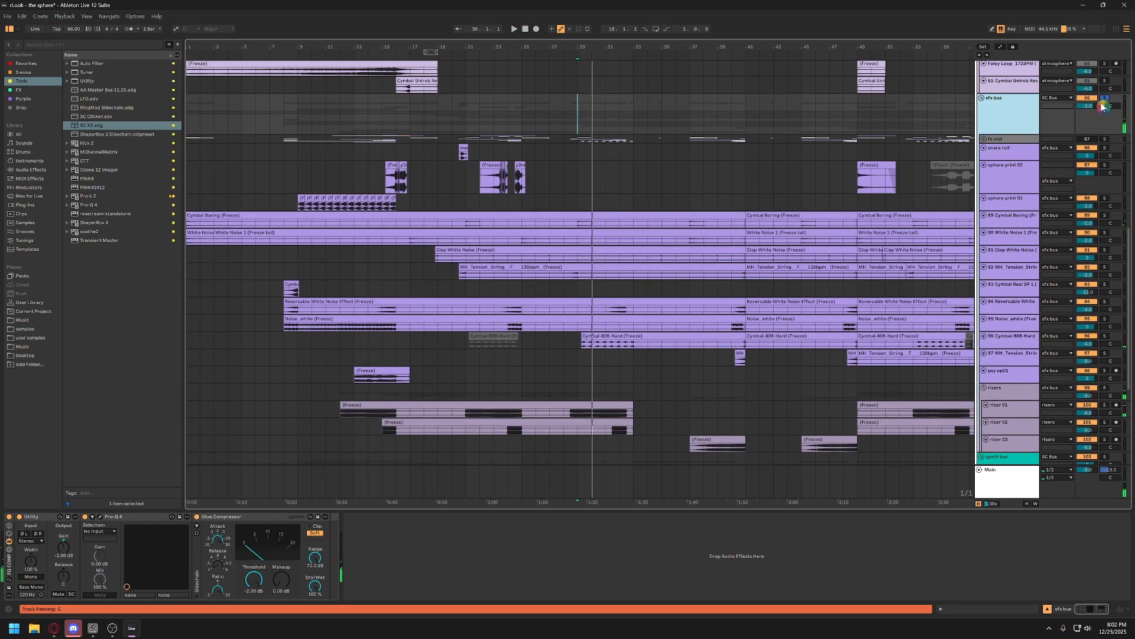
left_click(1022, 110)
left_click(984, 99)
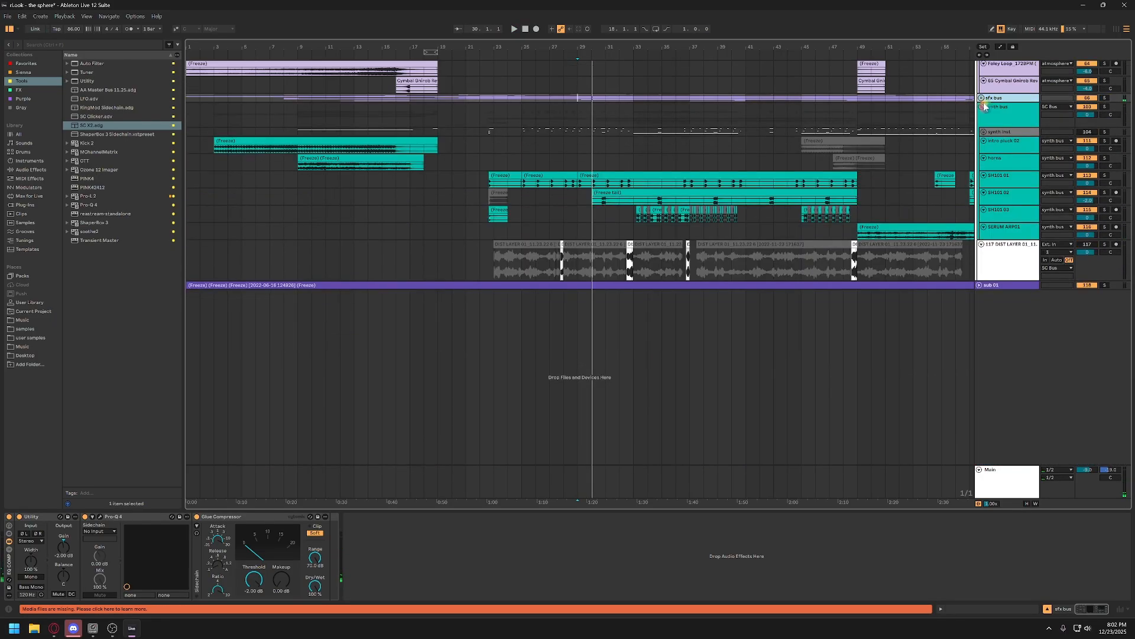
Play the frozen intro pluck 02 clip in the synth bus from bar 3
left_click(997, 121)
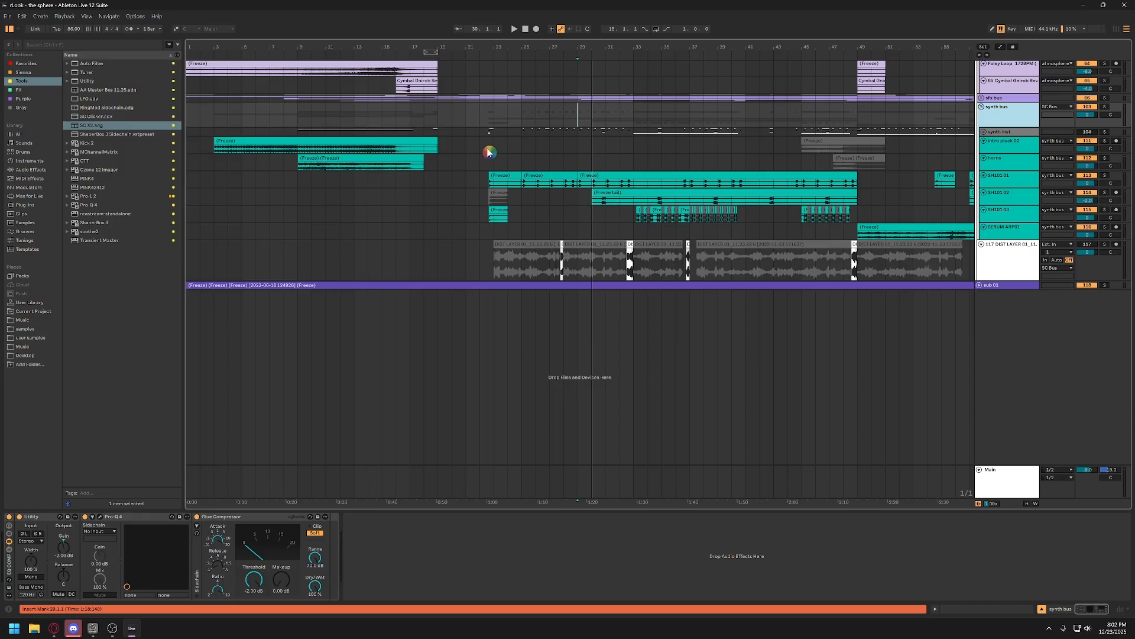
left_click(355, 153)
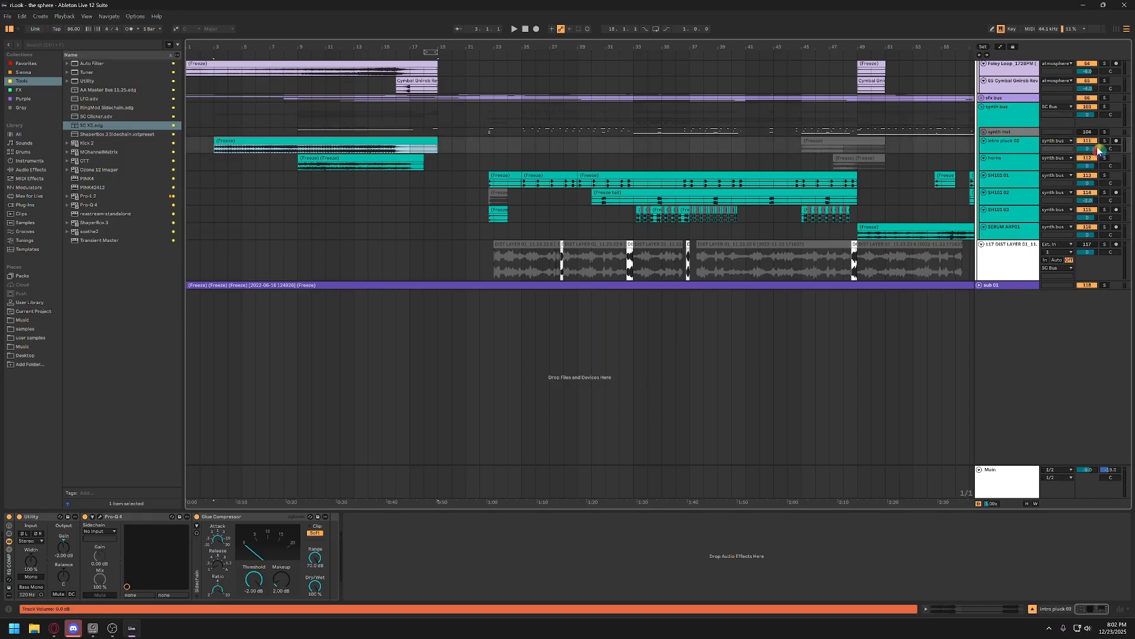
key("space")
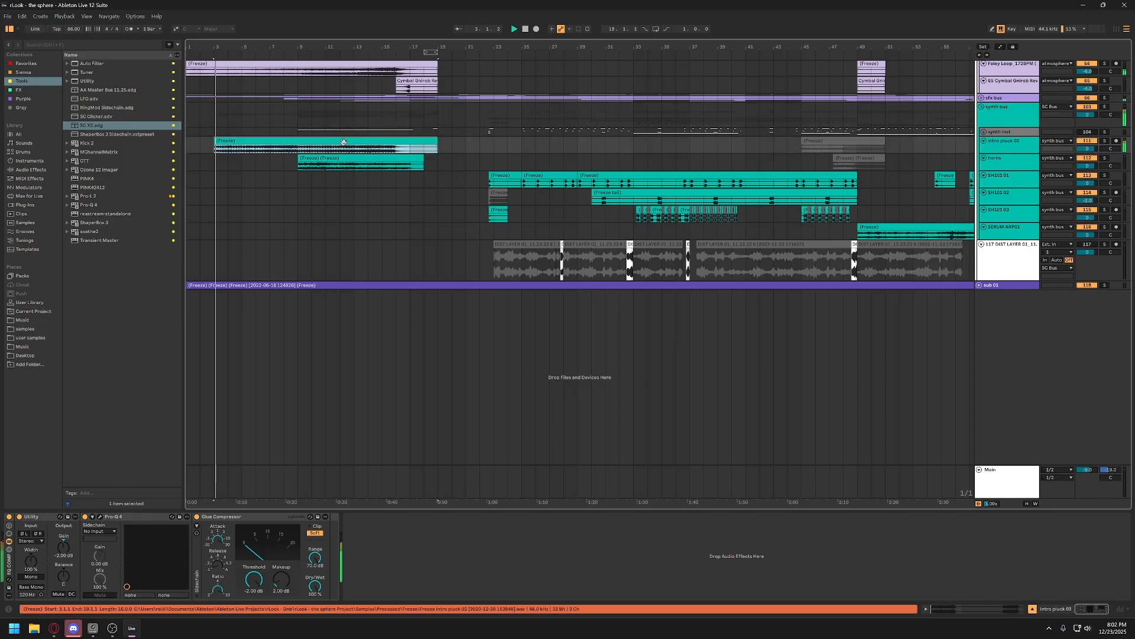
left_click(1001, 148)
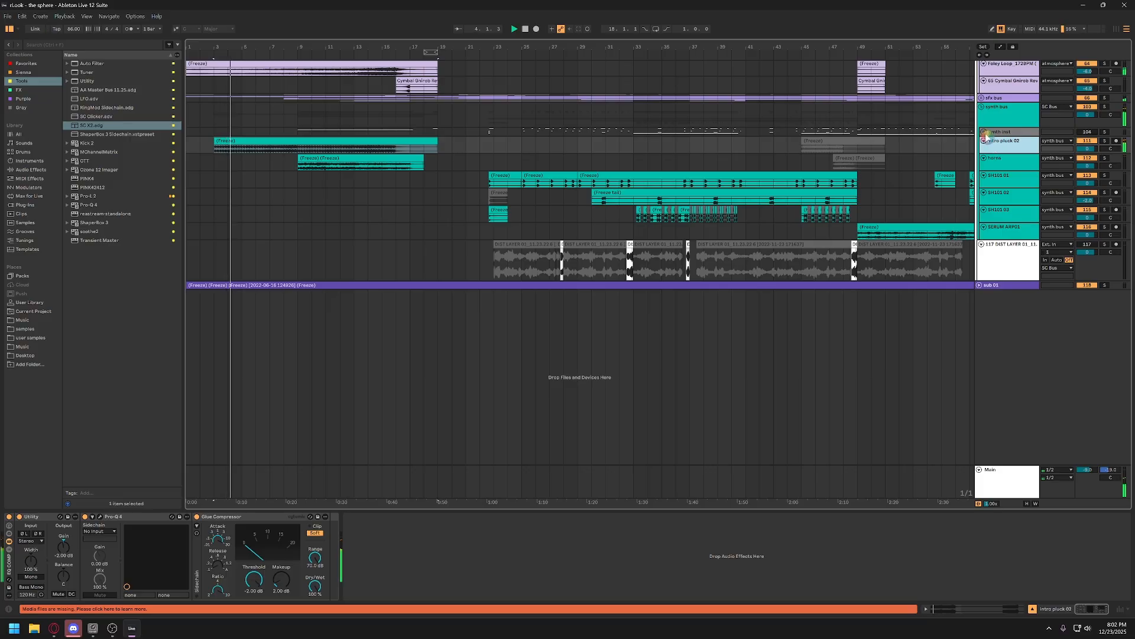
Unfold the synth inst group and its SH101 02 track, and open that track's LuSH-101 synth in clear view
left_click(984, 132)
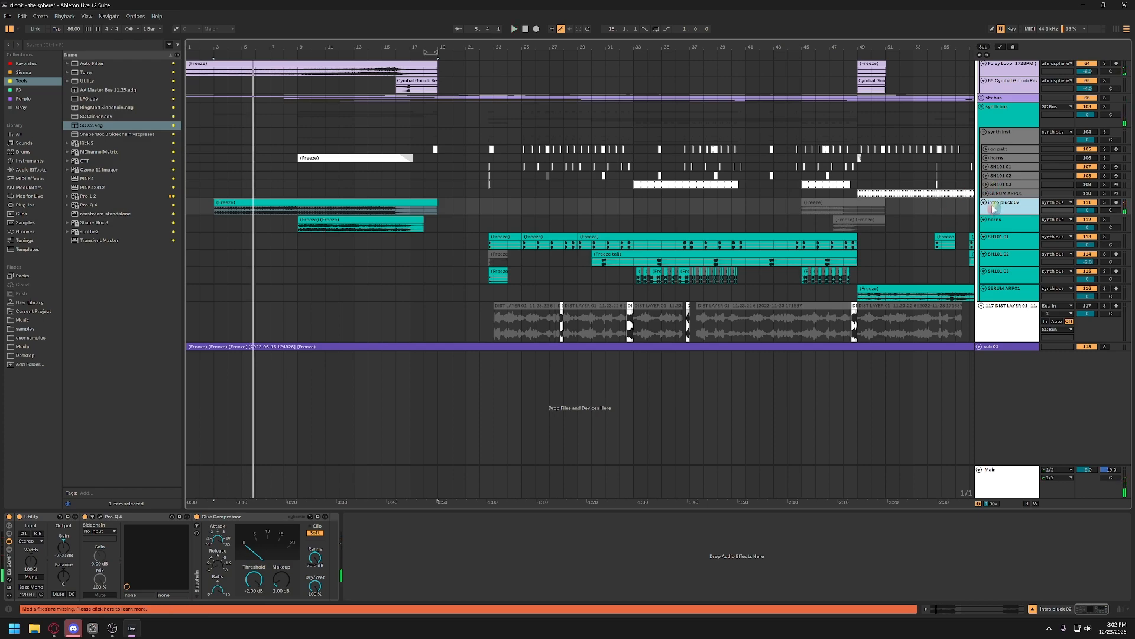
left_click_drag(486, 47, 486, 29)
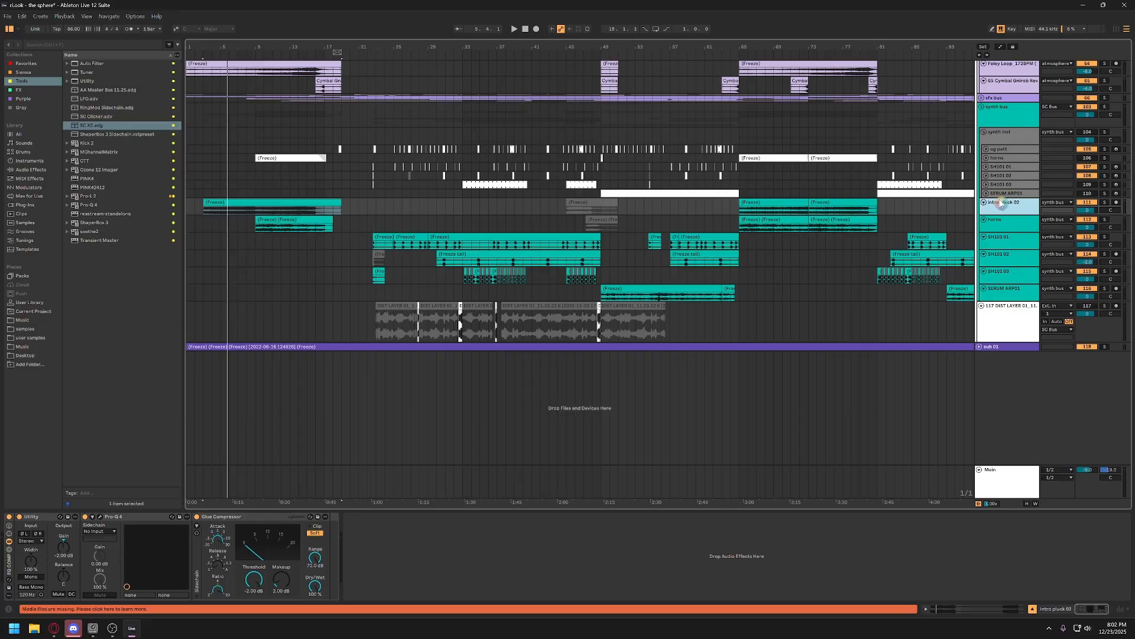
left_click(992, 177)
left_click(986, 175)
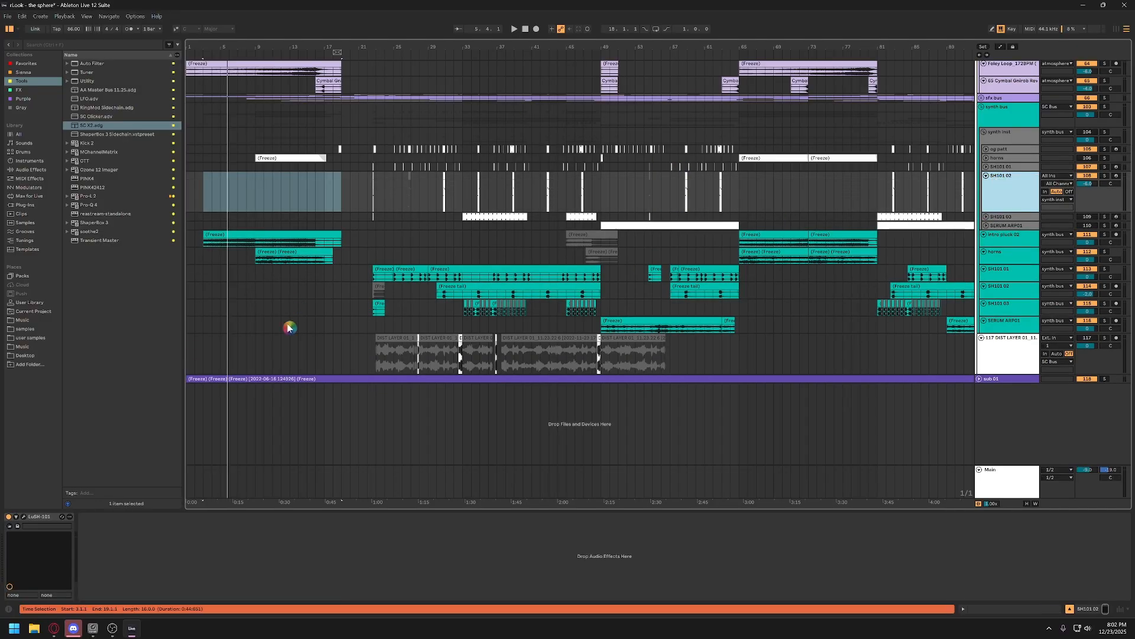
left_click(23, 518)
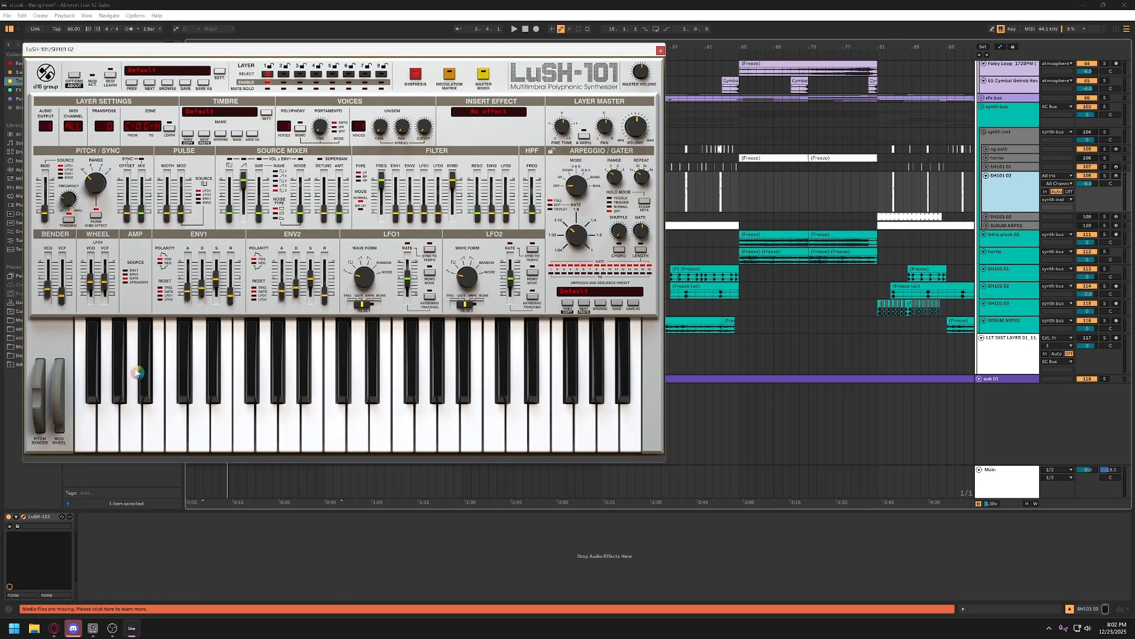
left_click_drag(290, 46, 424, 77)
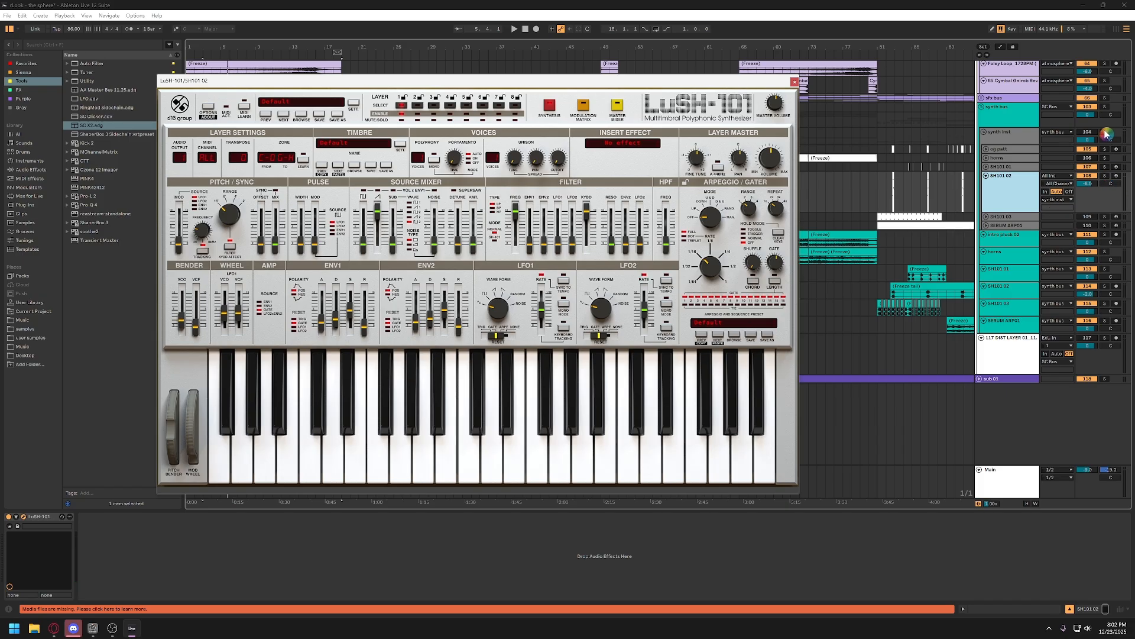
Activate and solo the synth inst group with SH101 02, audition a few notes in LuSH-101 and close its window
left_click(1097, 134)
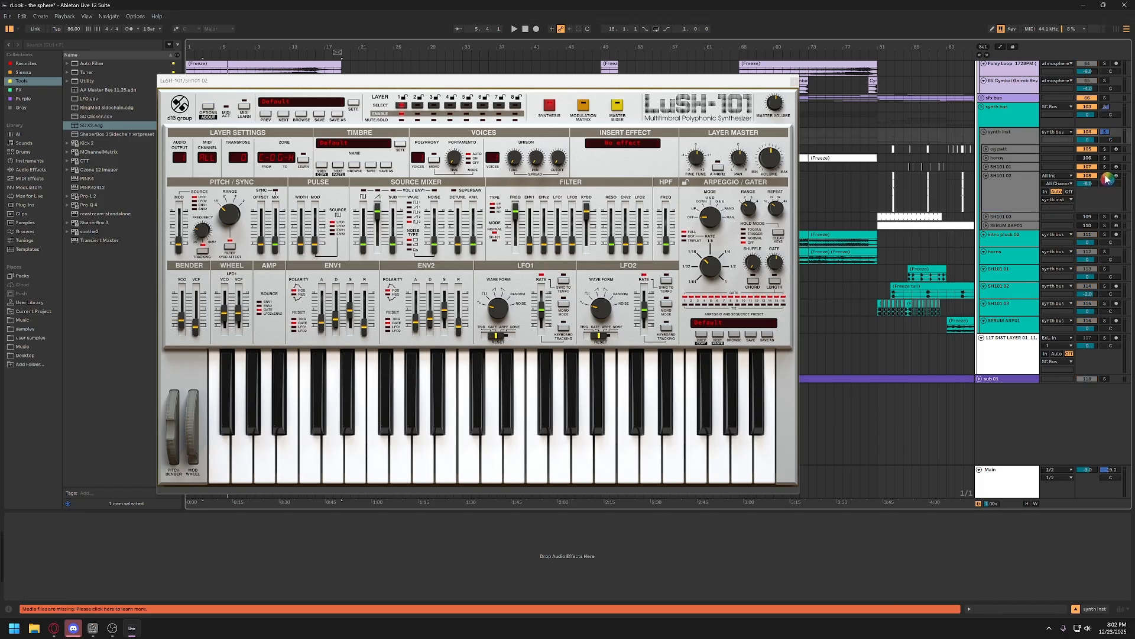
left_click(510, 436)
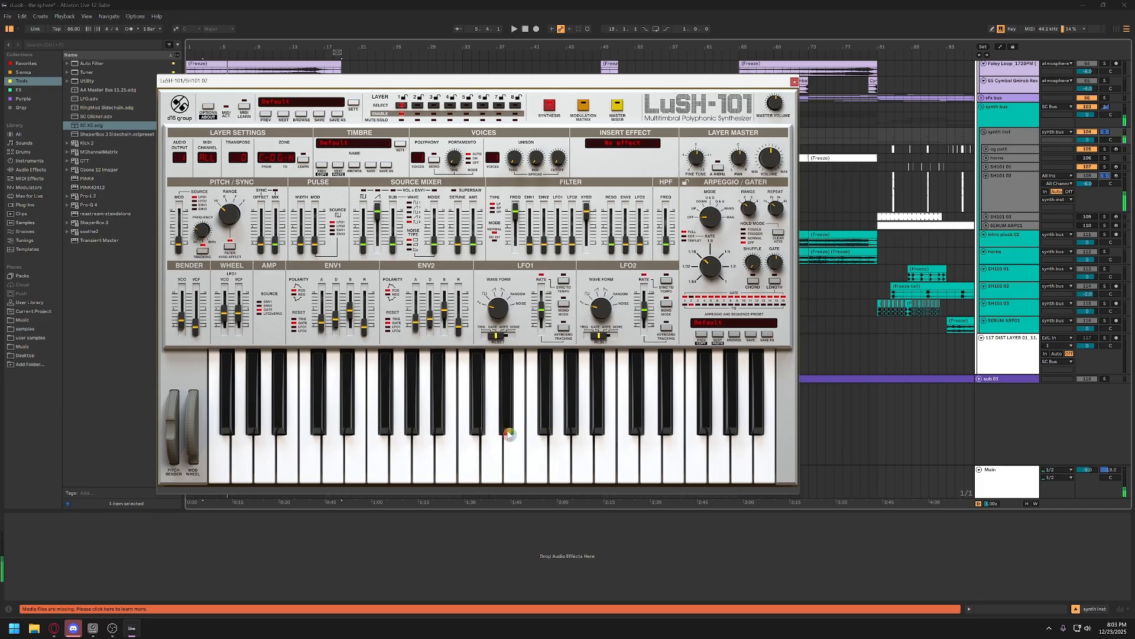
left_click(416, 448)
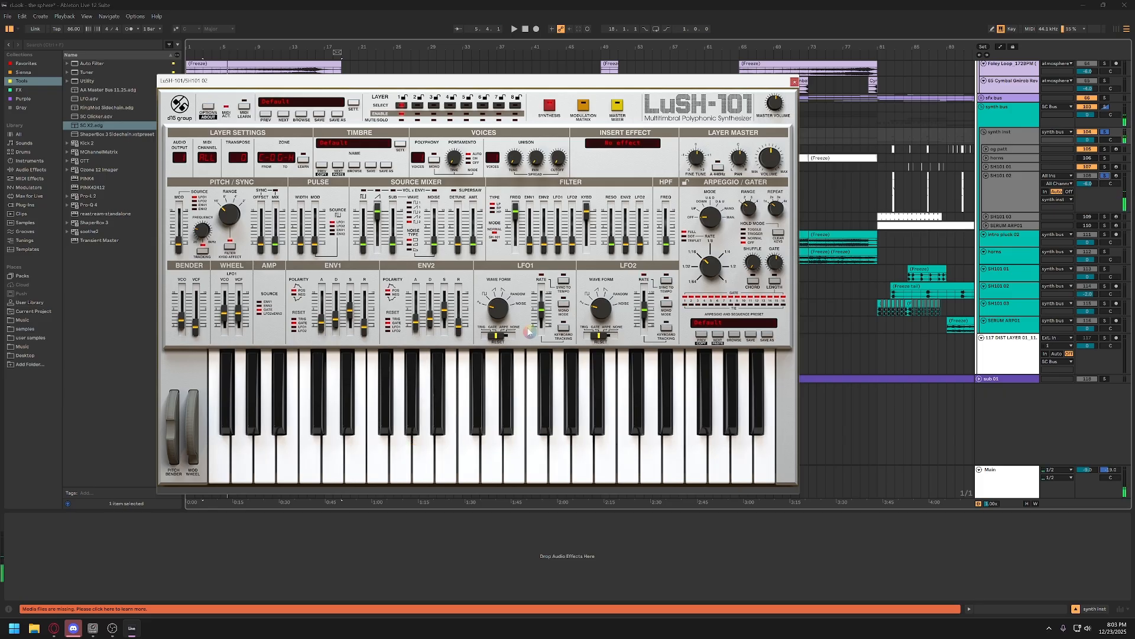
left_click(795, 82)
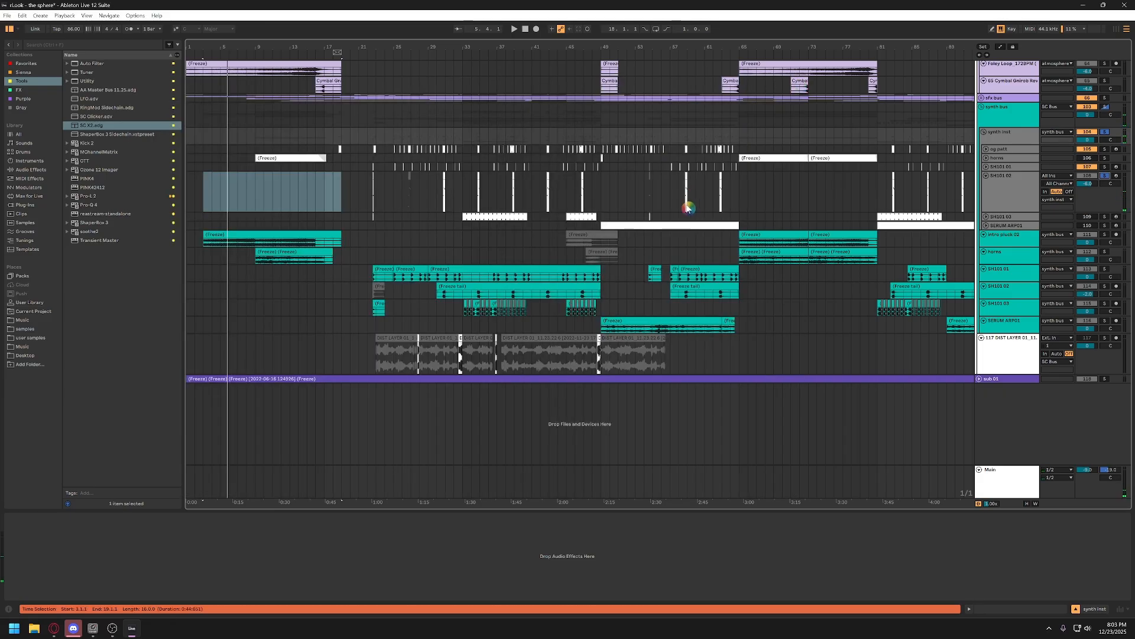
Reopen LuSH-101 on the SH101 02 track, look over its preset section and close it
left_click(1017, 200)
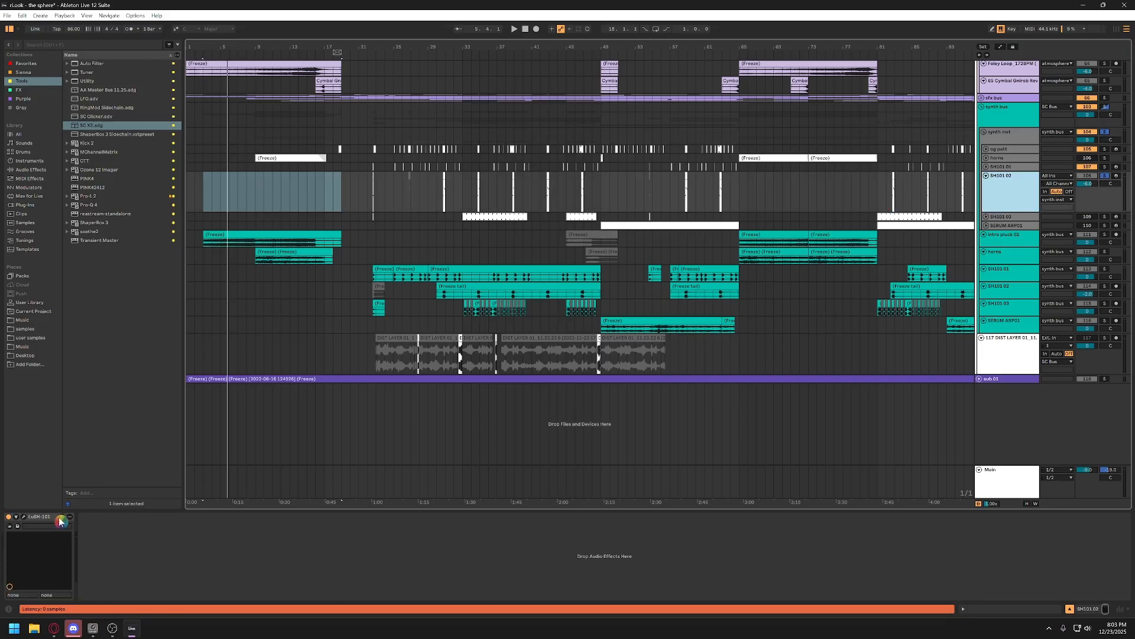
left_click(23, 517)
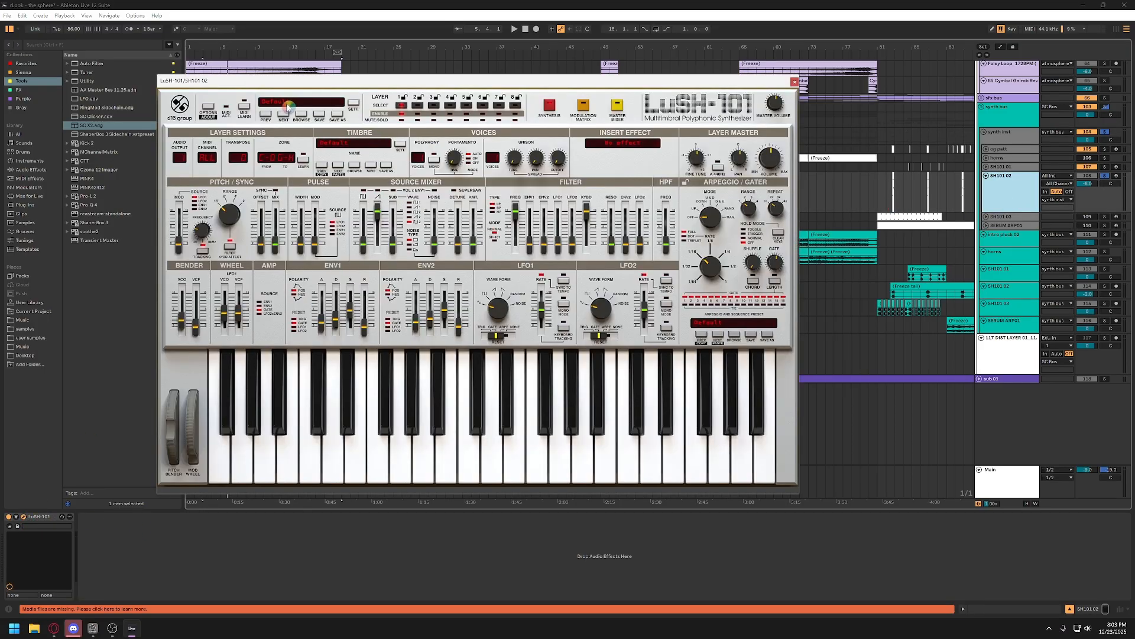
left_click(795, 82)
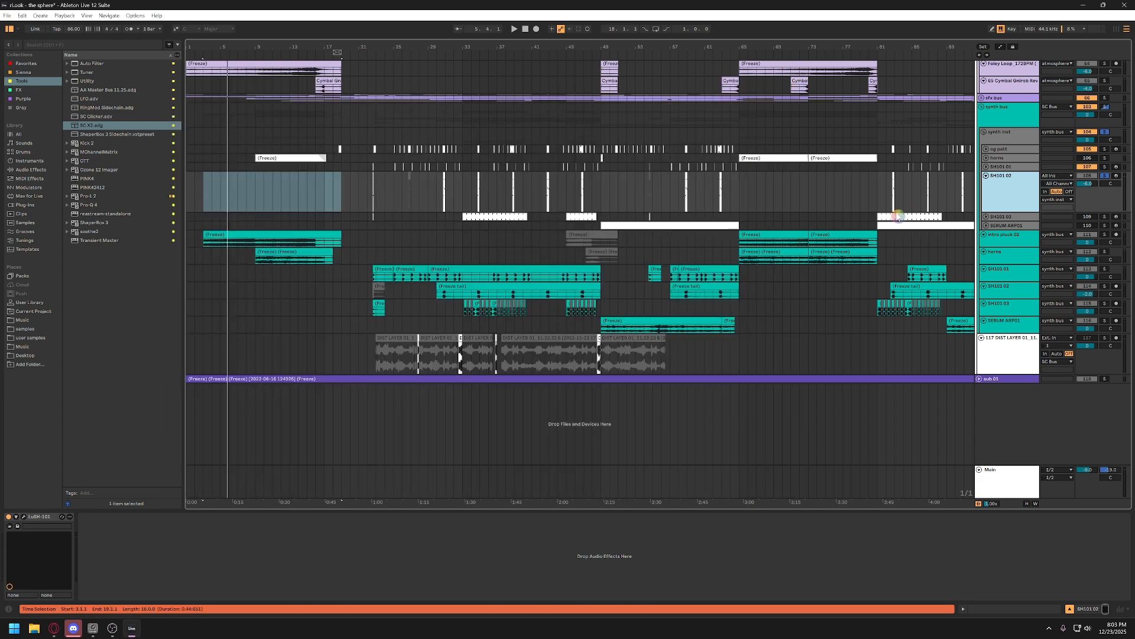
Solo the frozen SH101 01 track and play it from the start of its first clip
left_click_drag(399, 46, 400, 112)
scroll(409, 188, "left", 5)
scroll(421, 217, "left", 4)
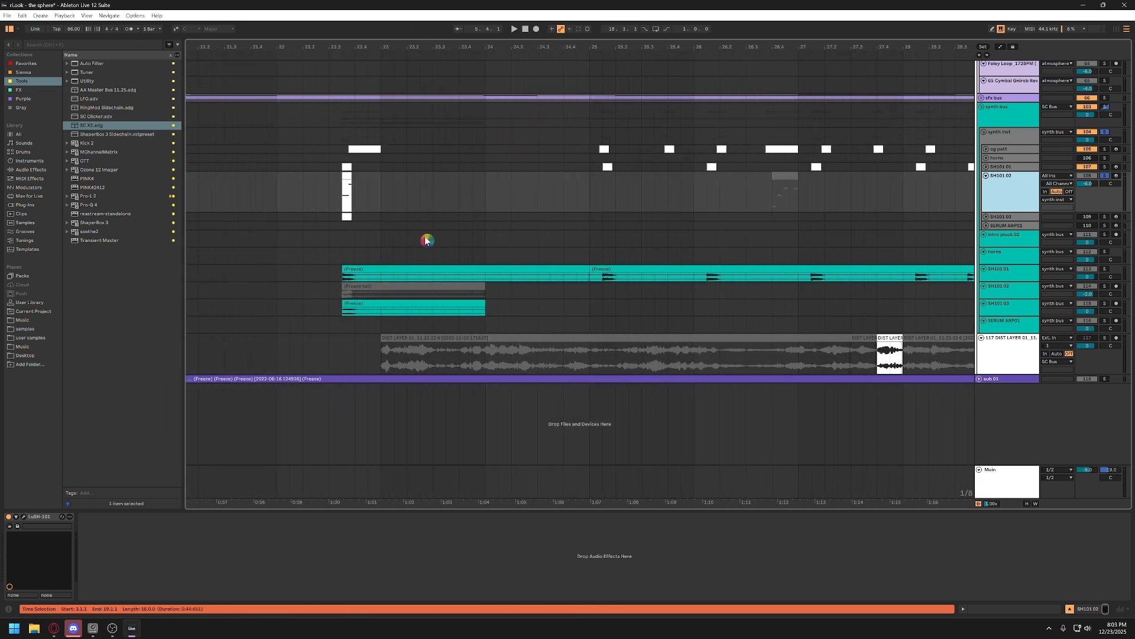
left_click(428, 267)
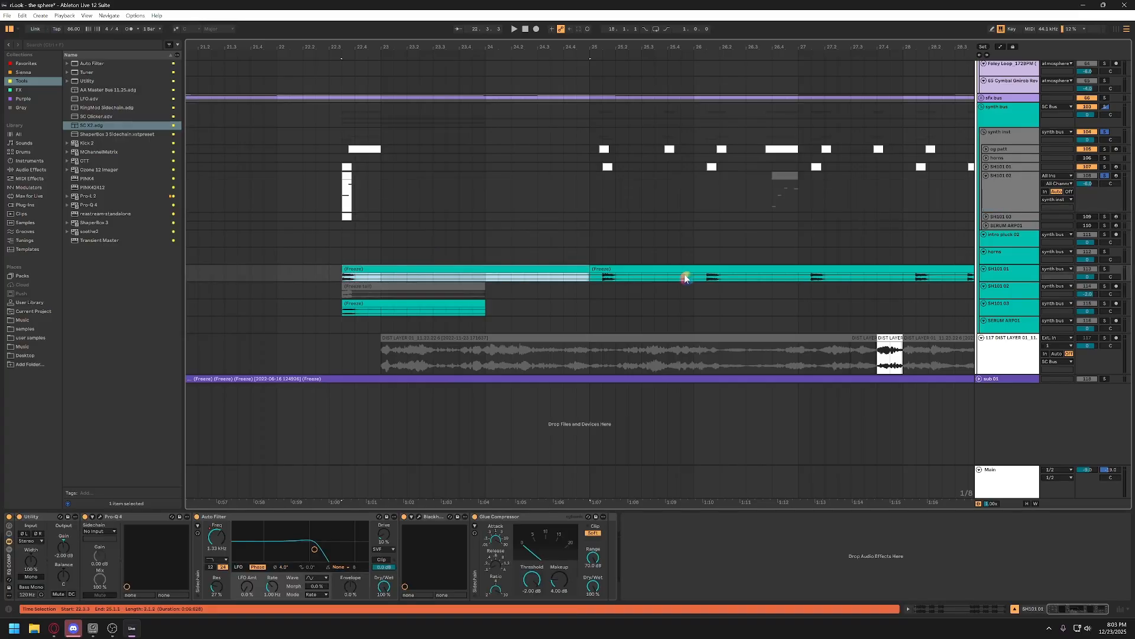
left_click(1104, 269)
key("space")
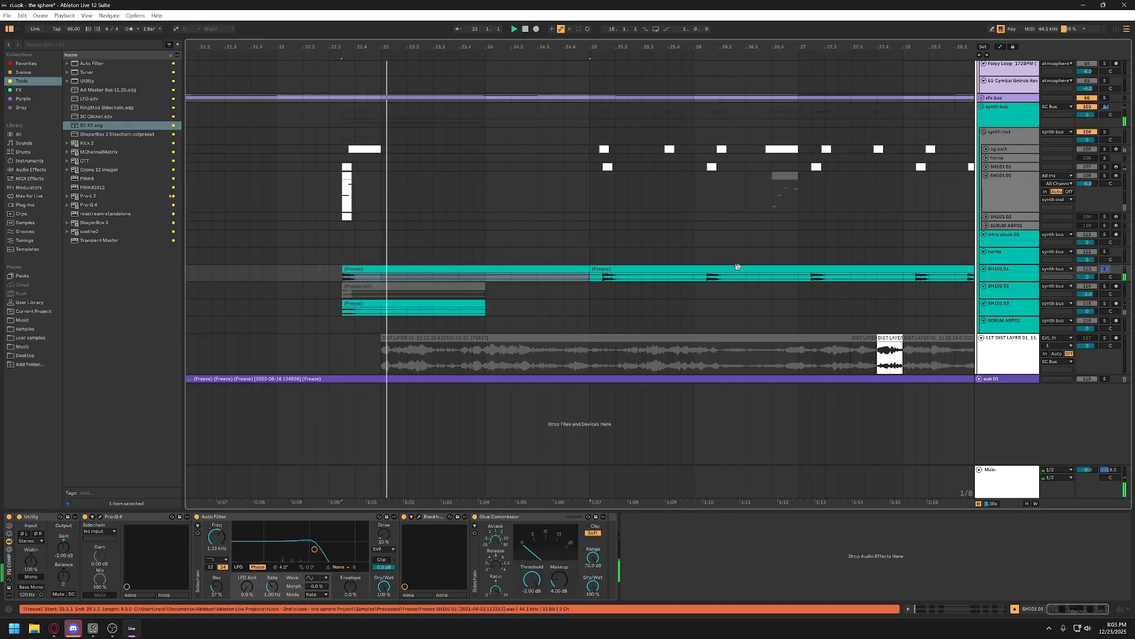
left_click(738, 267)
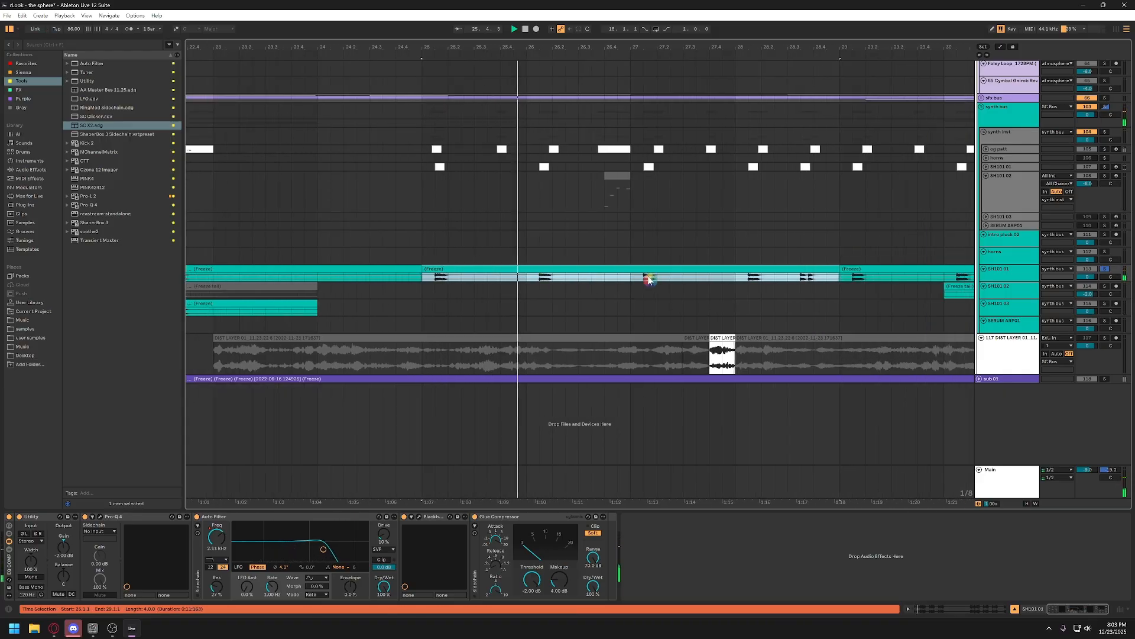
Play the soloed SH101 01 track from bar 28 and stop
scroll(649, 280, "right", 3)
left_click(628, 279)
key("space")
key("space")
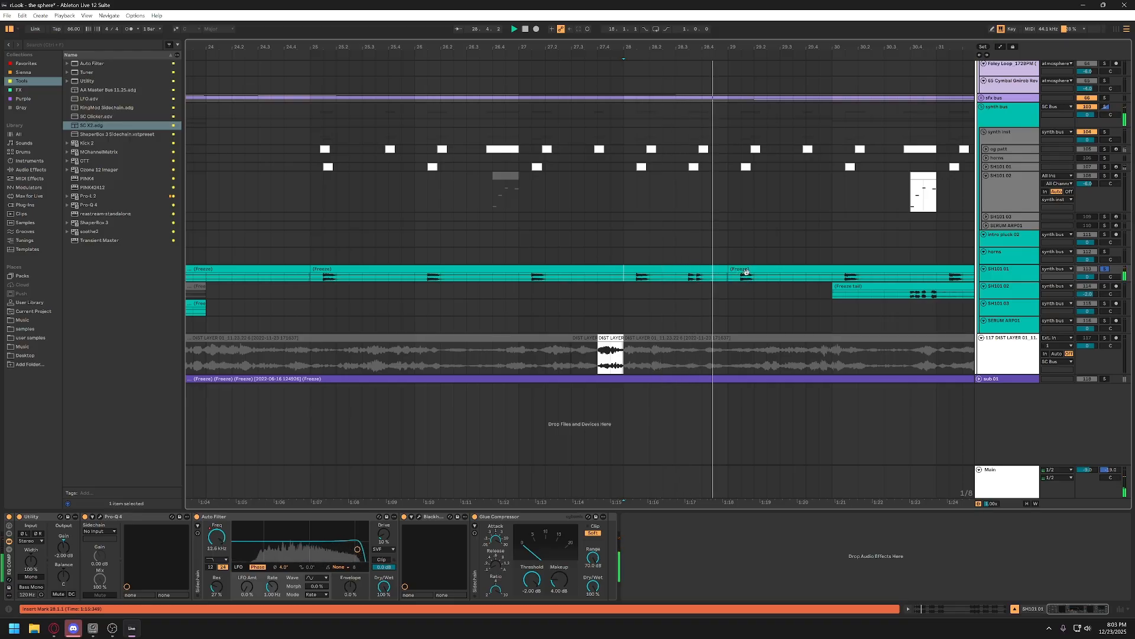
key("space")
Solo the frozen SH101 02 track and play it from 30.4.1 and again from 34.4.1
left_click_drag(720, 48, 722, 34)
scroll(734, 292, "right", 2)
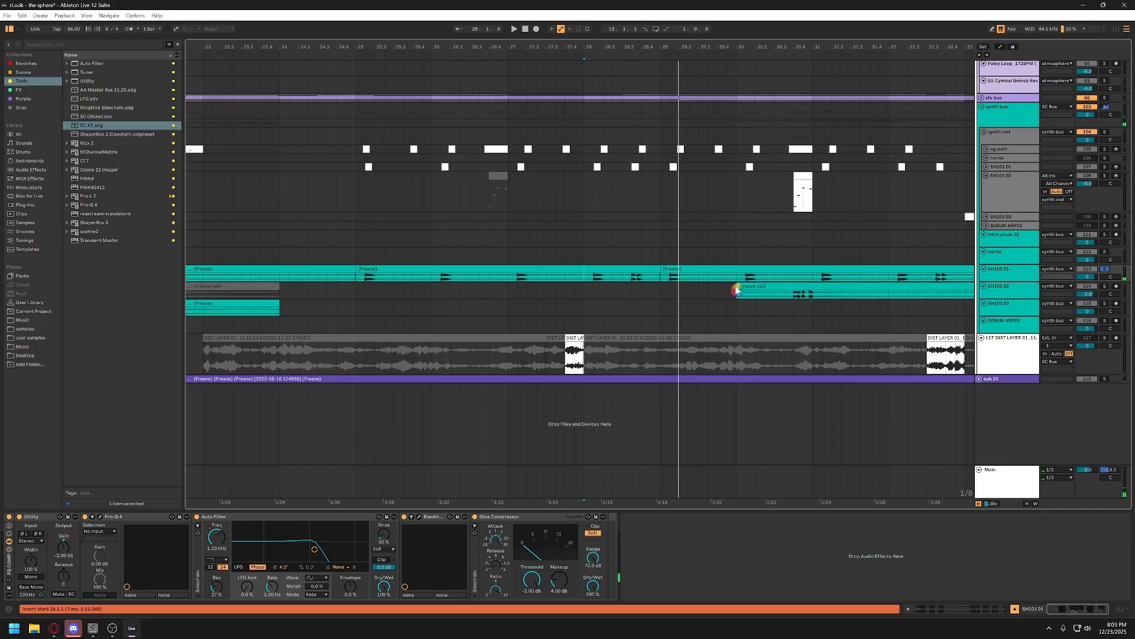
left_click(793, 294)
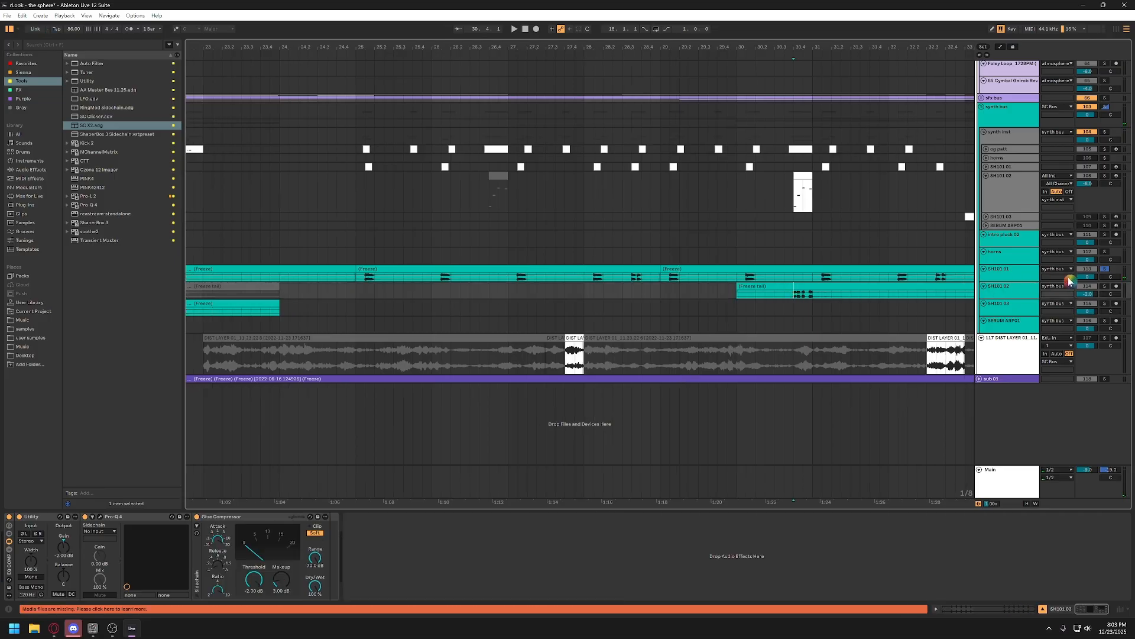
key("space")
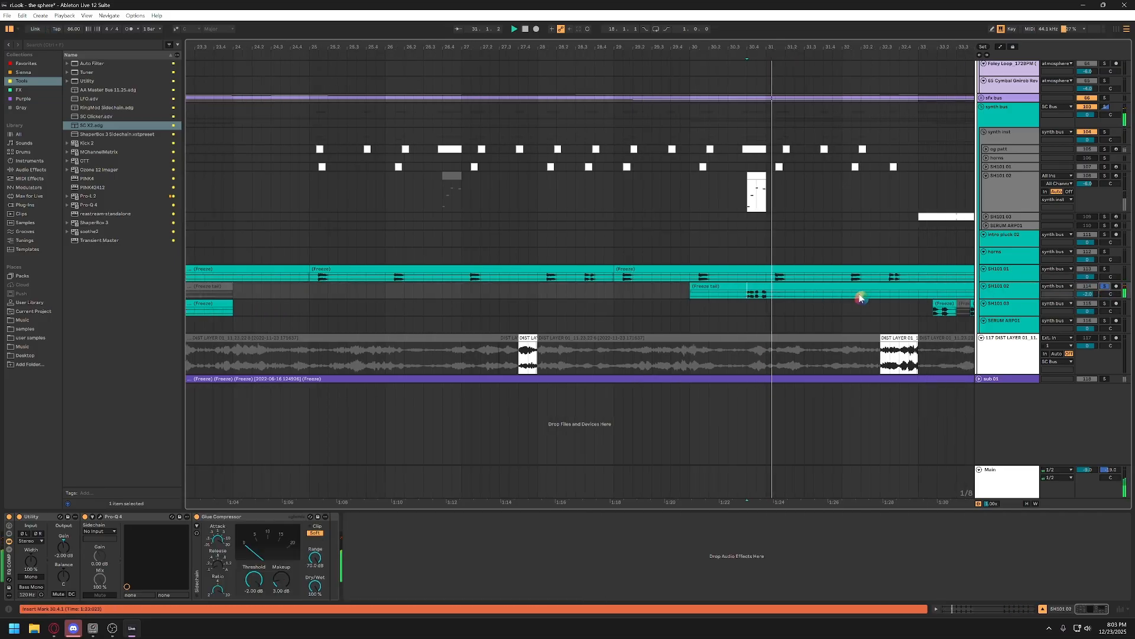
scroll(721, 306, "right", 3)
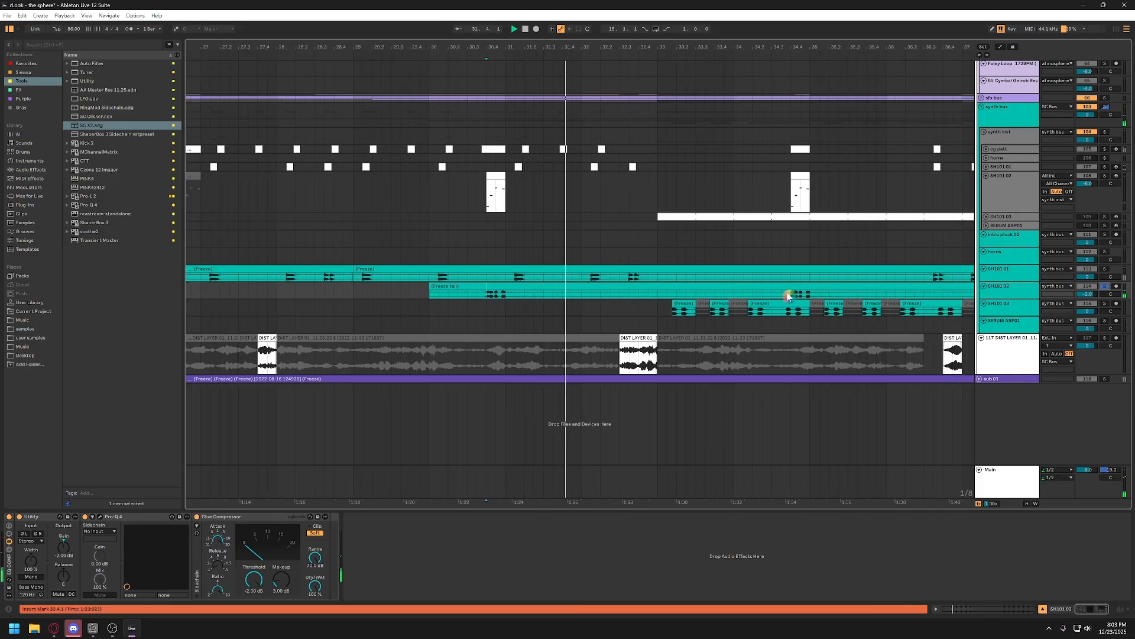
left_click(788, 295)
key("space")
key("space")
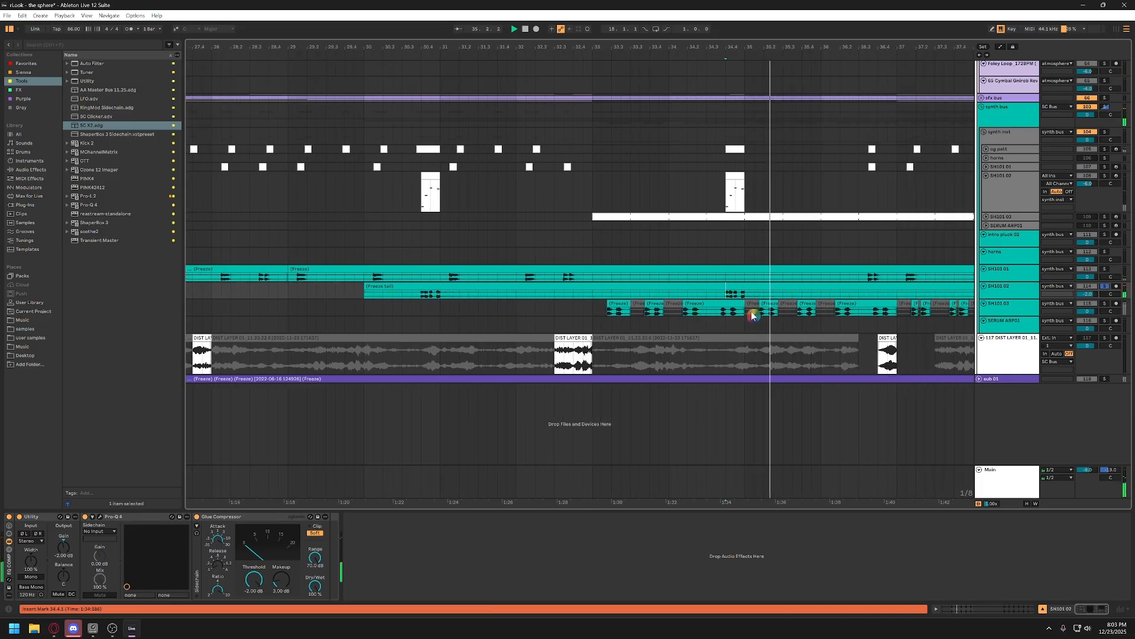
Solo the frozen SH101 03 track, play it from its clip near bar 33 and clear the solo
left_click(1112, 304)
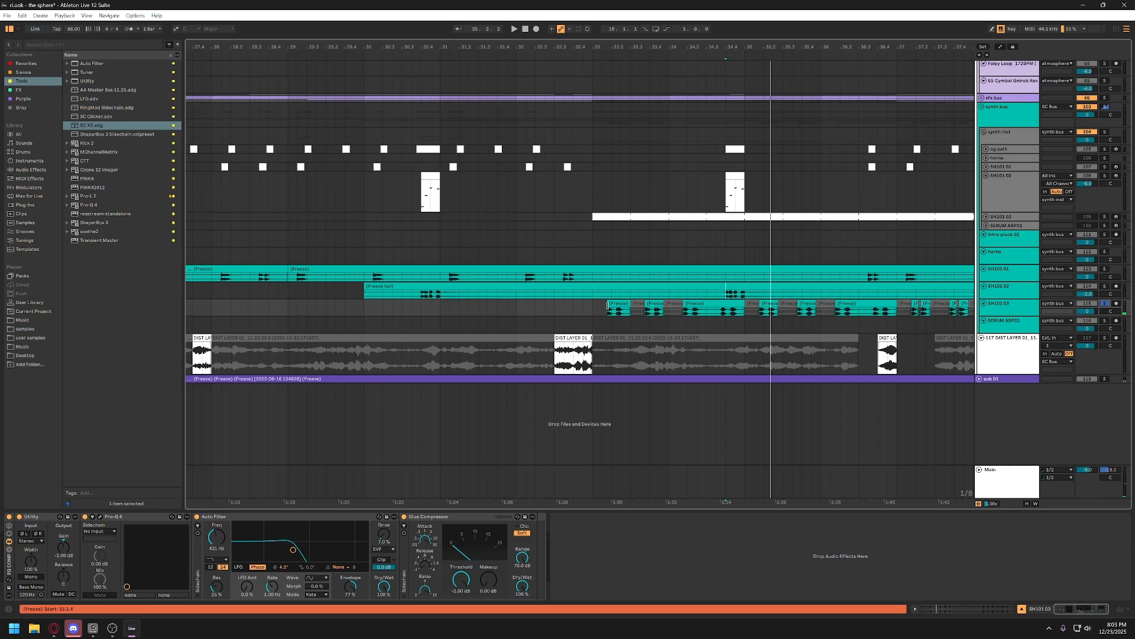
left_click(608, 305)
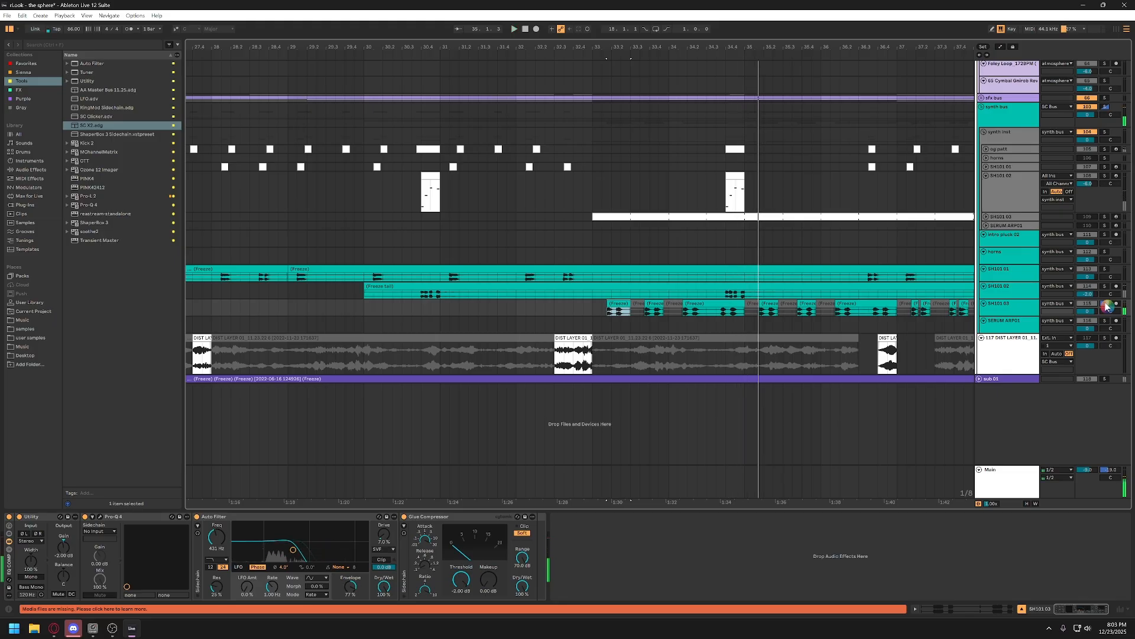
left_click(1106, 305)
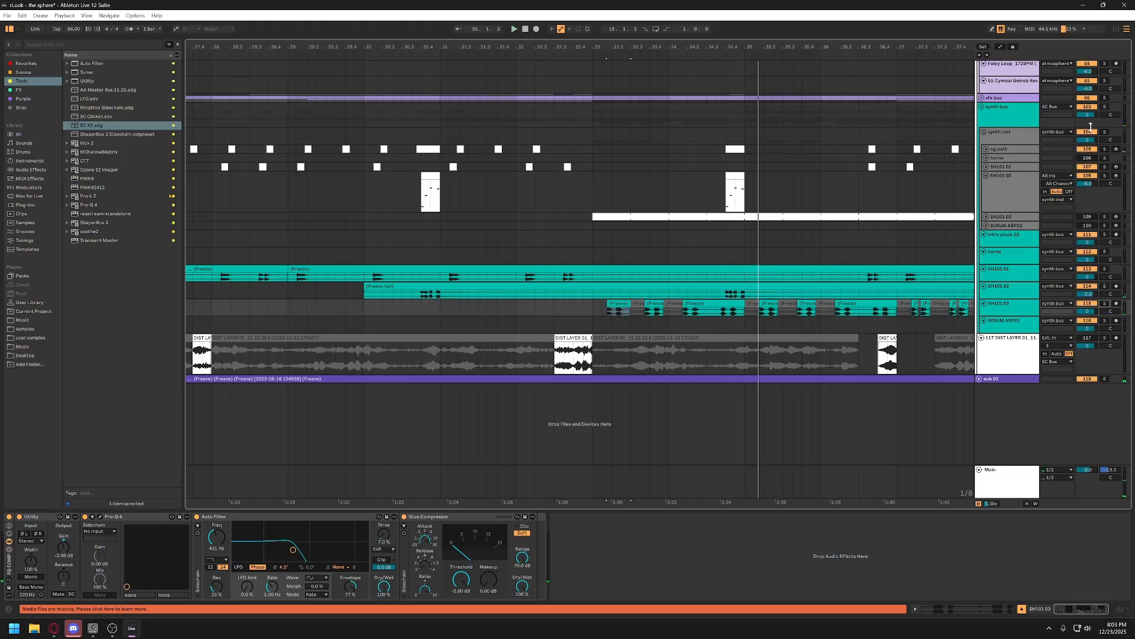
Deactivate the synth inst group and play the full mix from around bar 33 while examining the synth tracks
key("space")
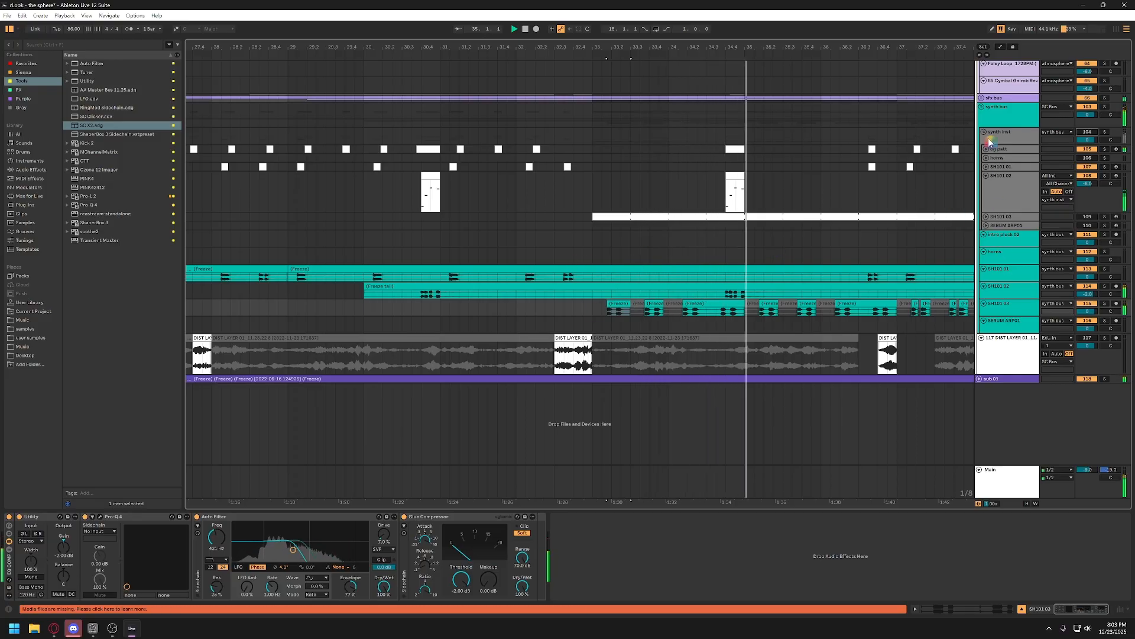
left_click_drag(741, 52, 679, 50)
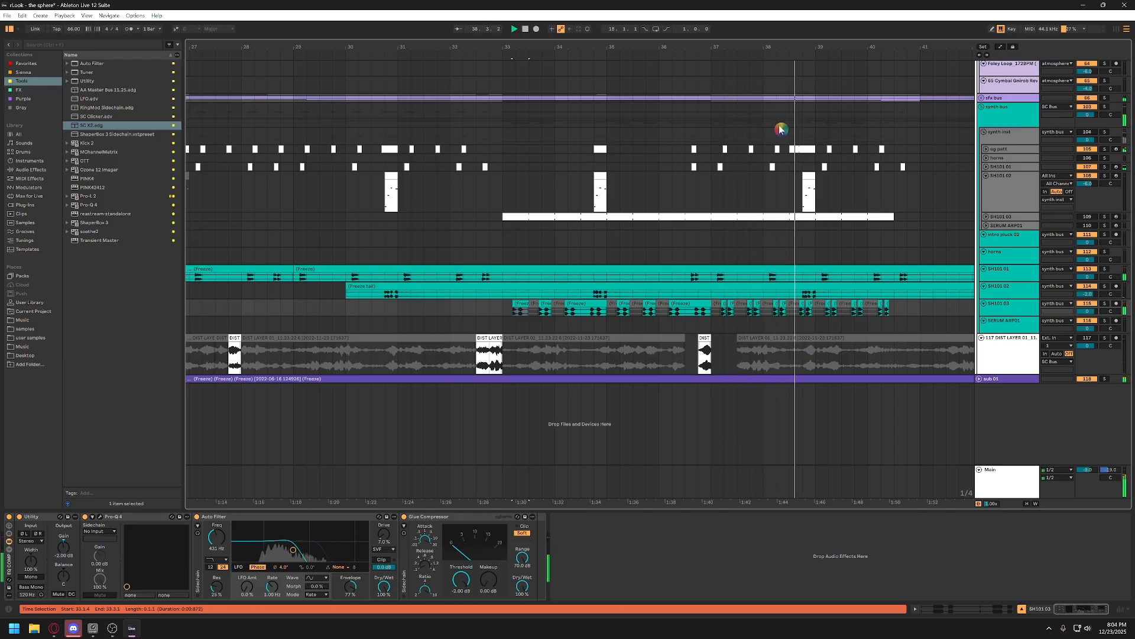
Open the LuSH-101 synthesizer on the SH101 02 track to view its patch settings, and close it again
scroll(760, 96, "down", 5)
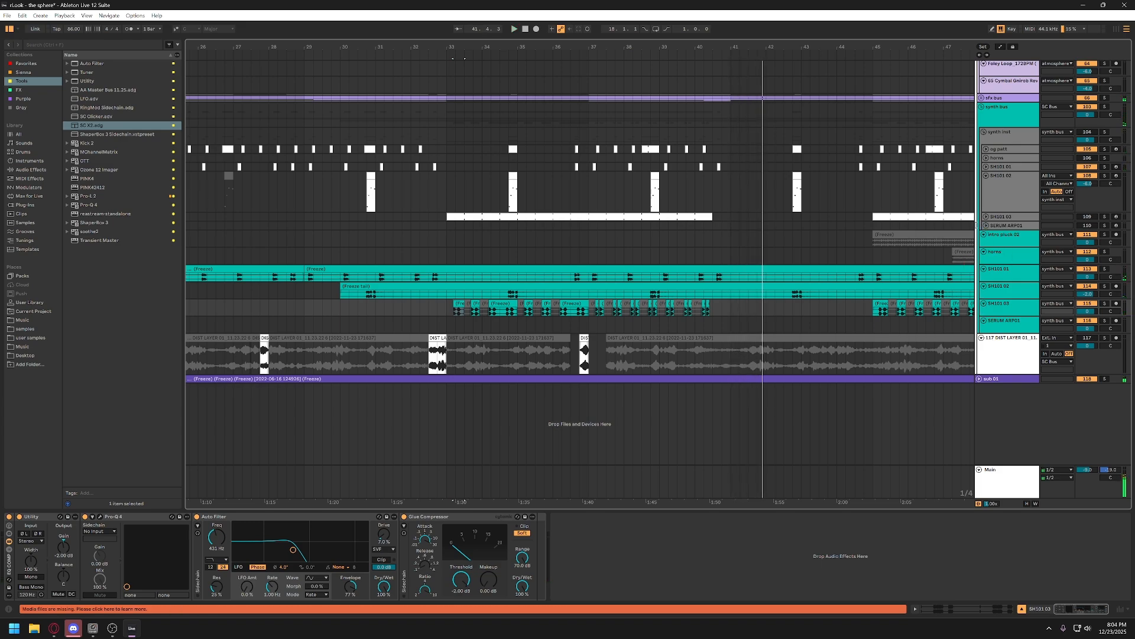
left_click(1000, 183)
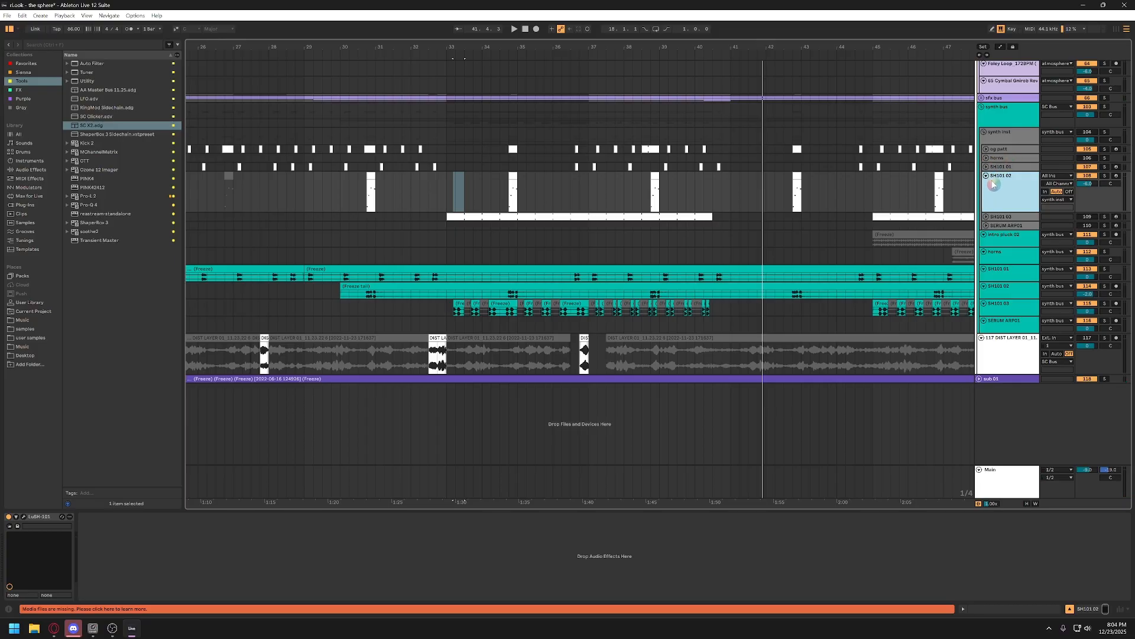
left_click(24, 518)
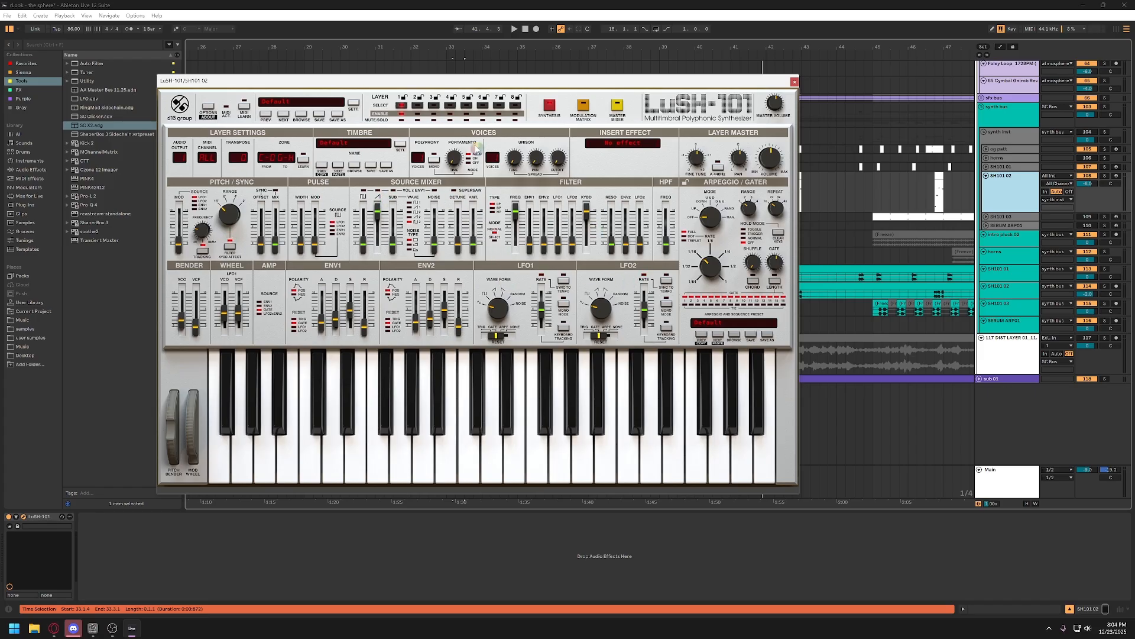
left_click(795, 83)
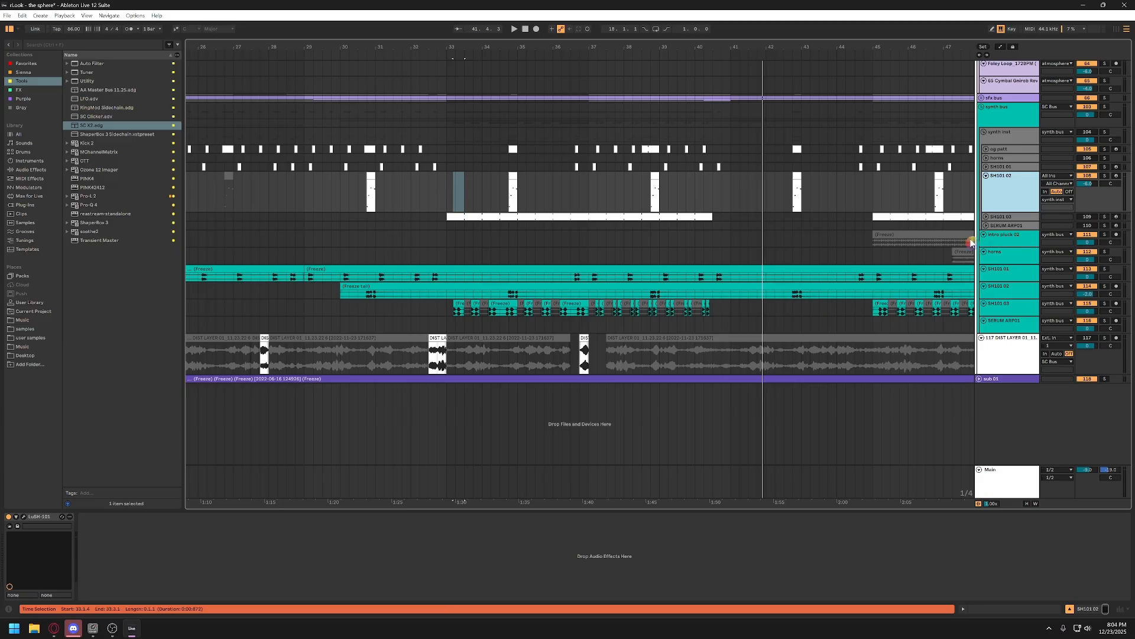
Collapse the SH101 02 track, fold the synth inst group and select the synth bus
left_click(986, 177)
left_click(1009, 140)
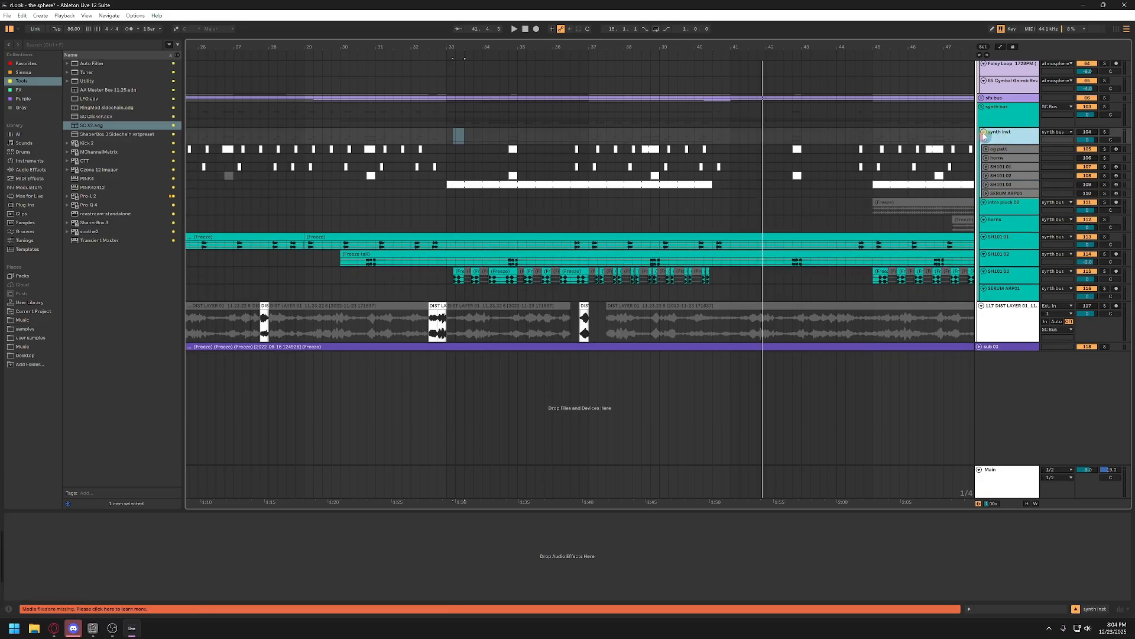
left_click(984, 132)
left_click(1001, 120)
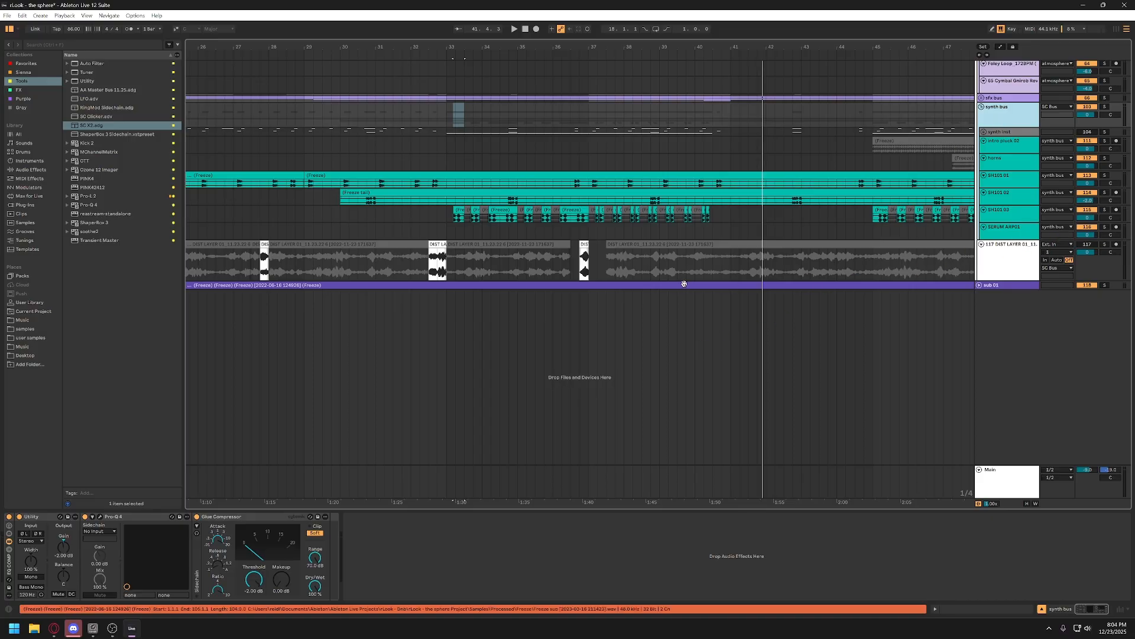
Solo the 117 DIST LAYER track and play its active clip just before bar 33
left_click(409, 269)
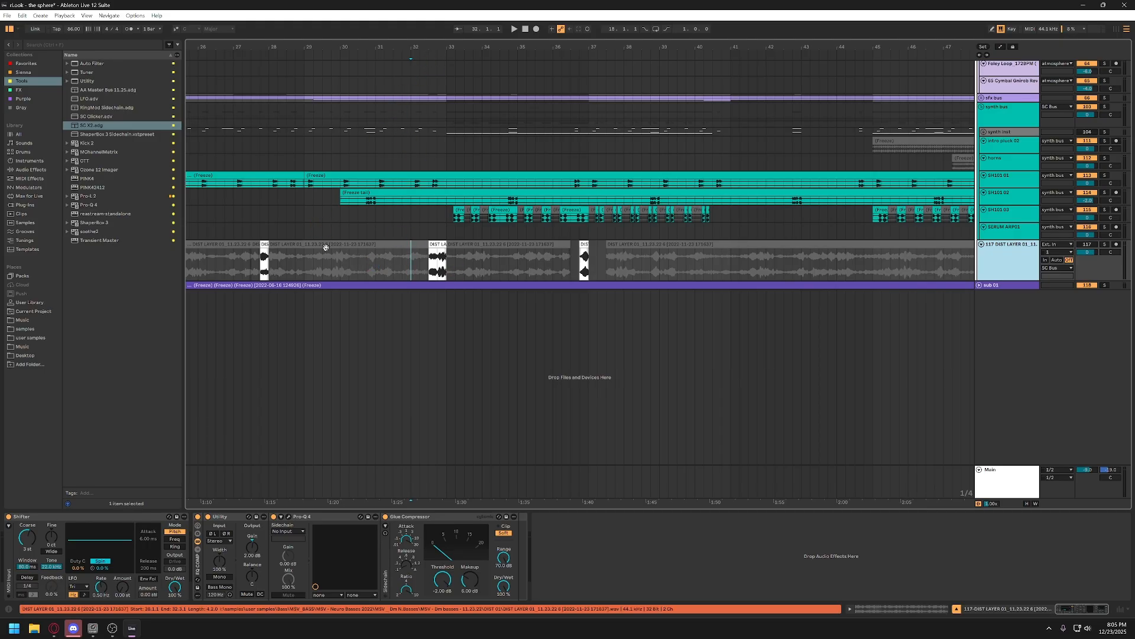
left_click(366, 247)
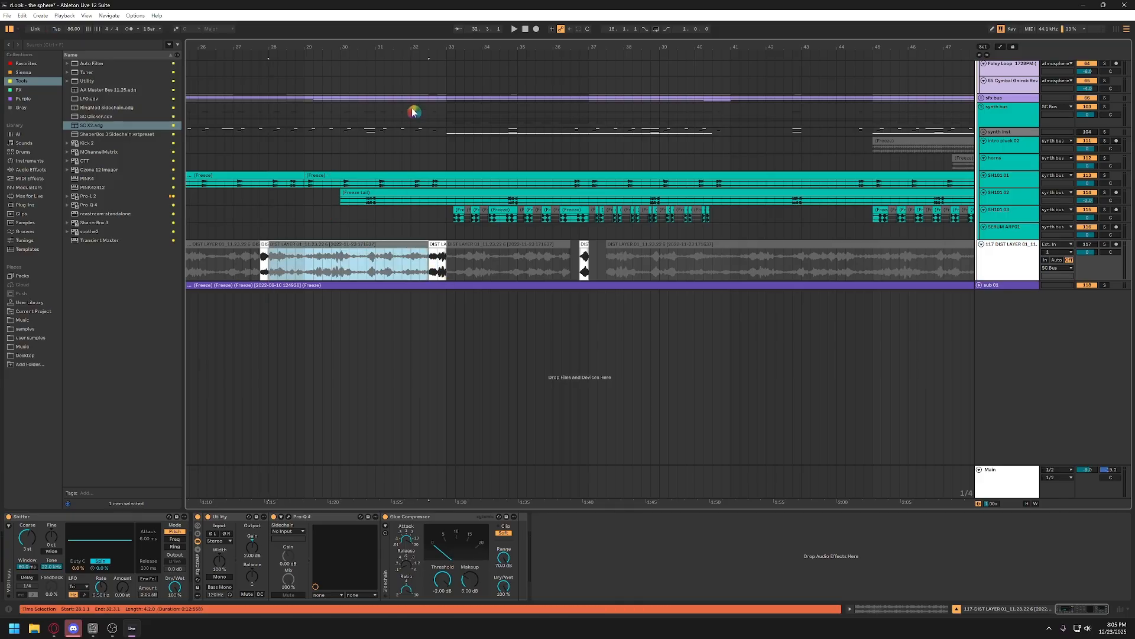
scroll(448, 91, "up", 3)
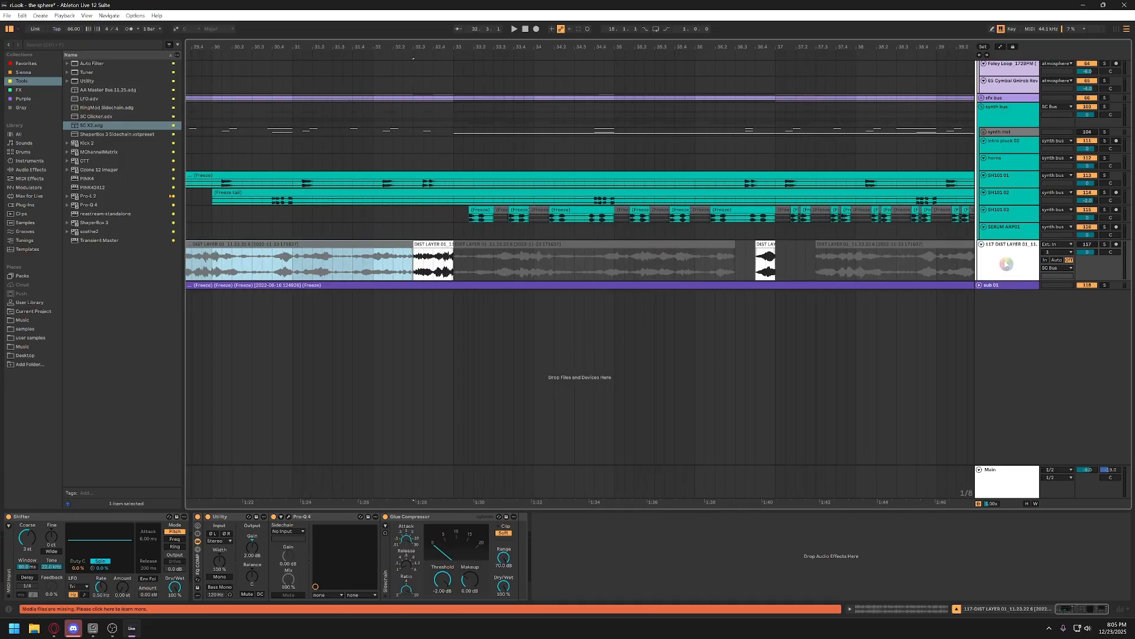
left_click(1104, 244)
left_click(436, 256)
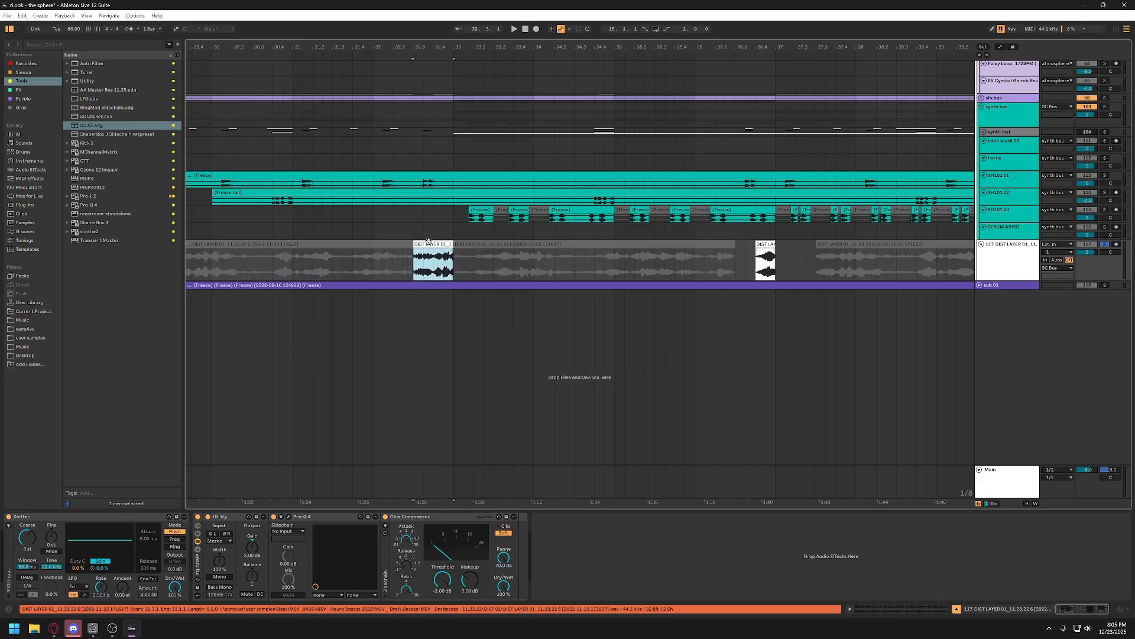
key("space")
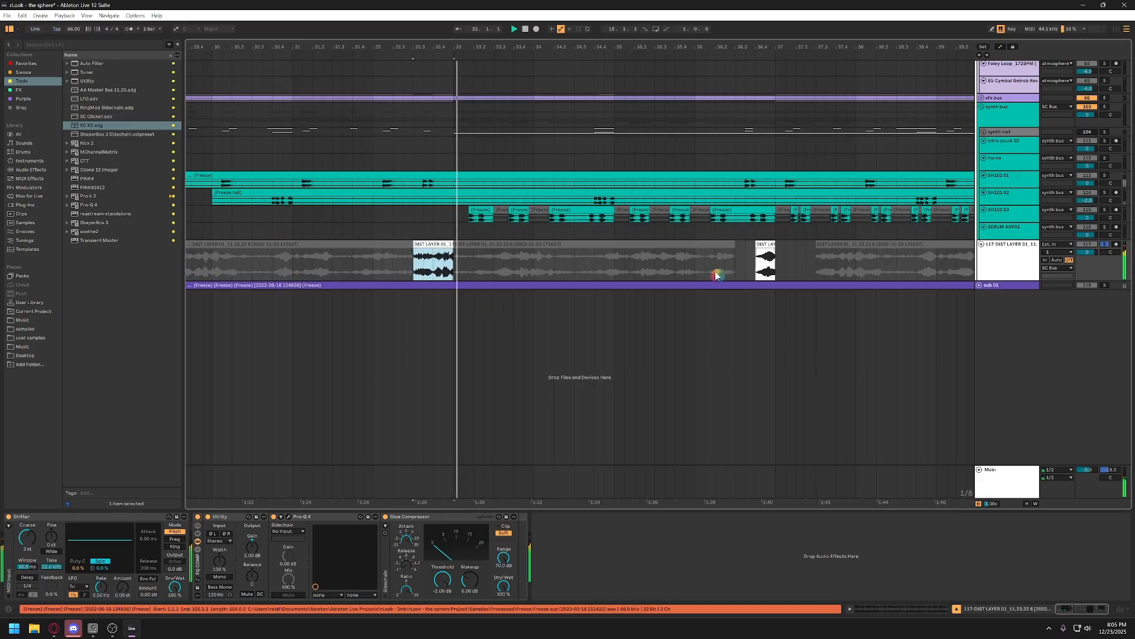
Play the short active clips before bars 37 and 28 on the soloed DIST LAYER track, and unsolo it
left_click(770, 256)
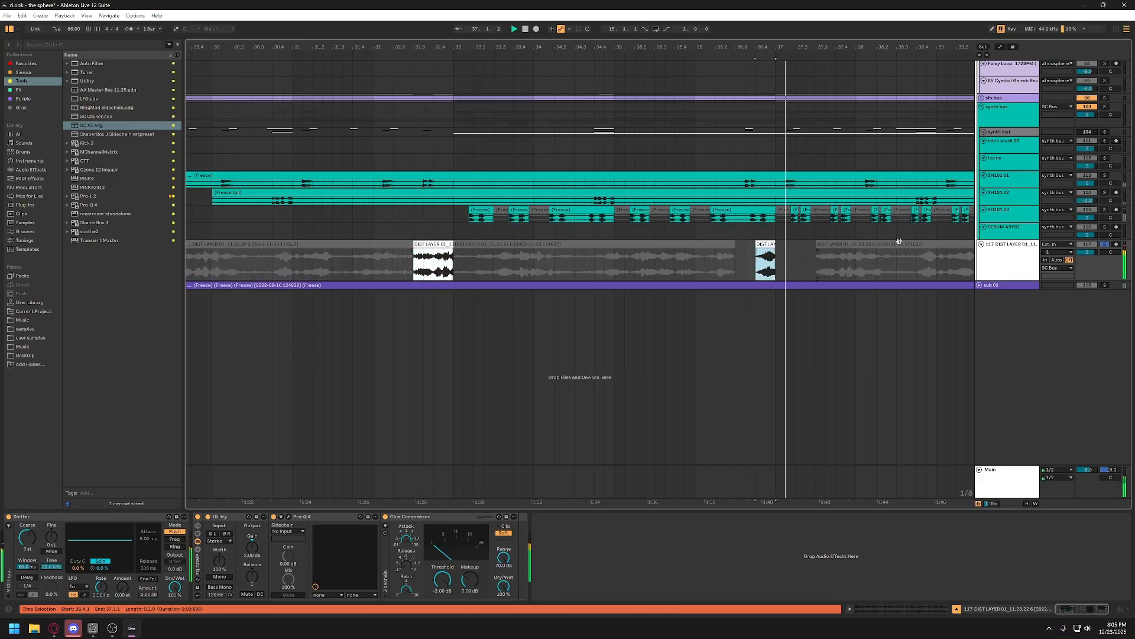
scroll(665, 98, "down", 5)
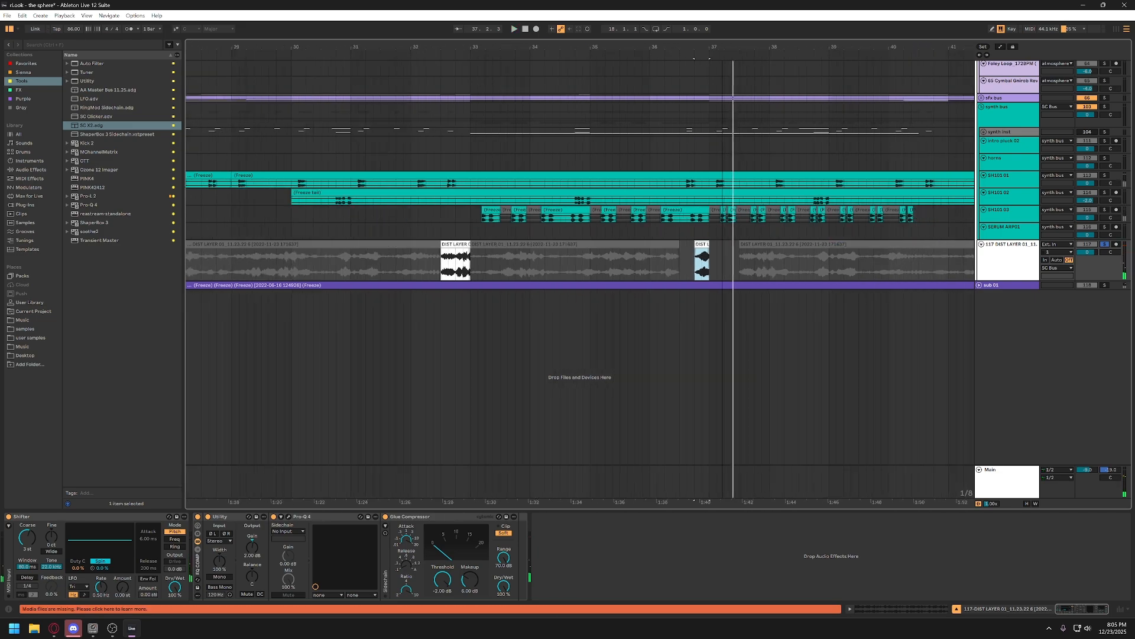
left_click(425, 244)
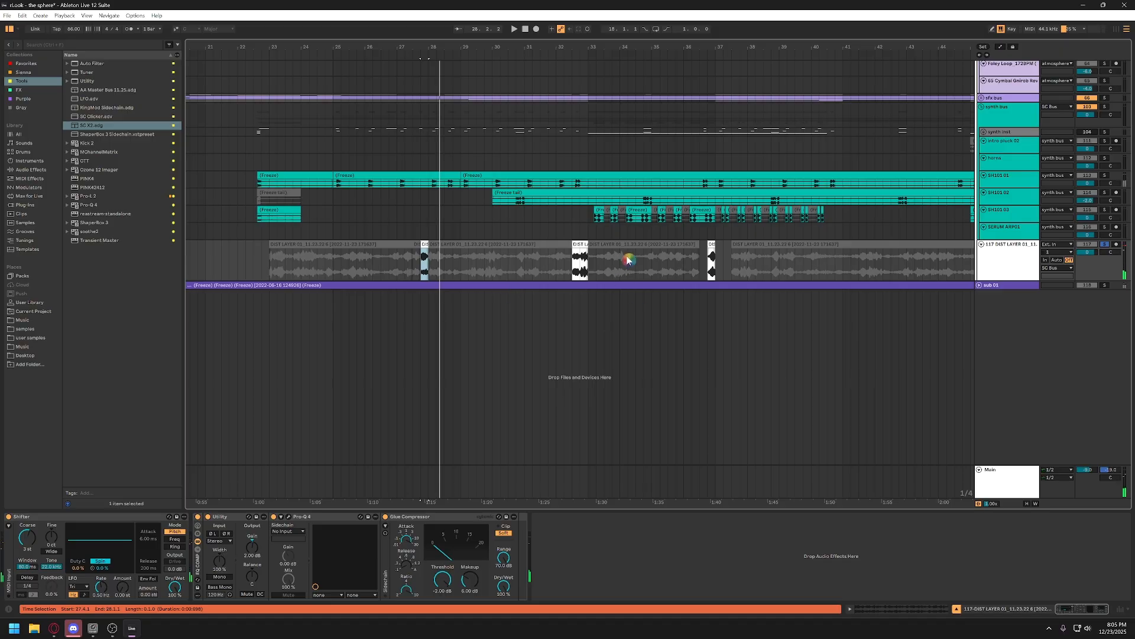
left_click(710, 251)
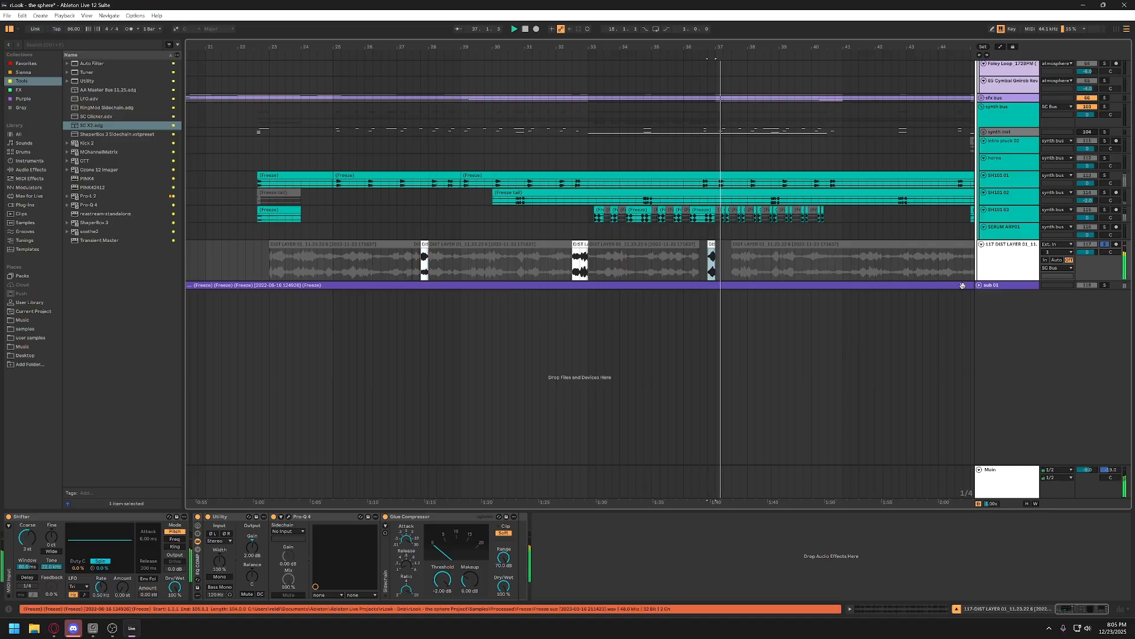
left_click(1105, 245)
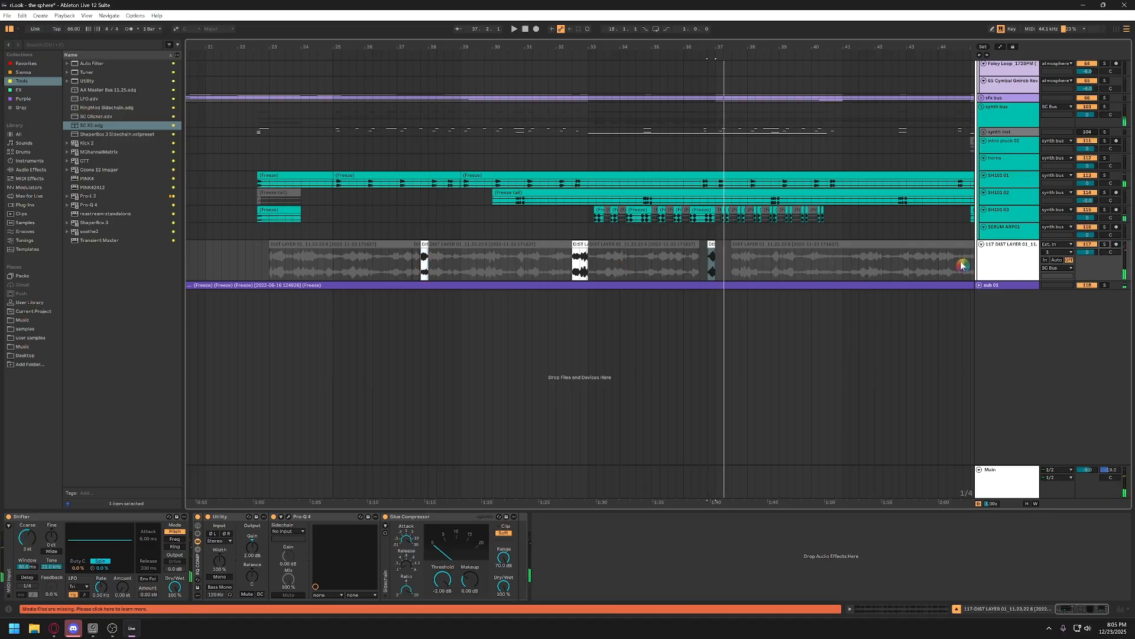
Try a higher volume on the DIST LAYER track while playing the full mix from bars 36, 32 and 27
left_click(684, 266)
key("space")
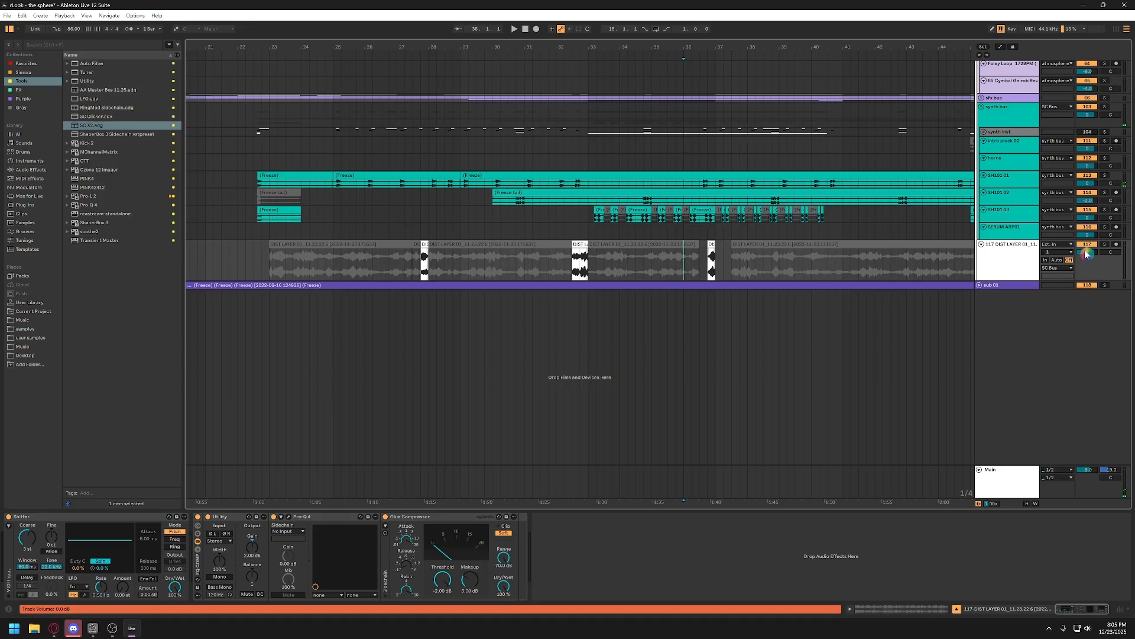
left_click_drag(1087, 252, 1087, 248)
key("space")
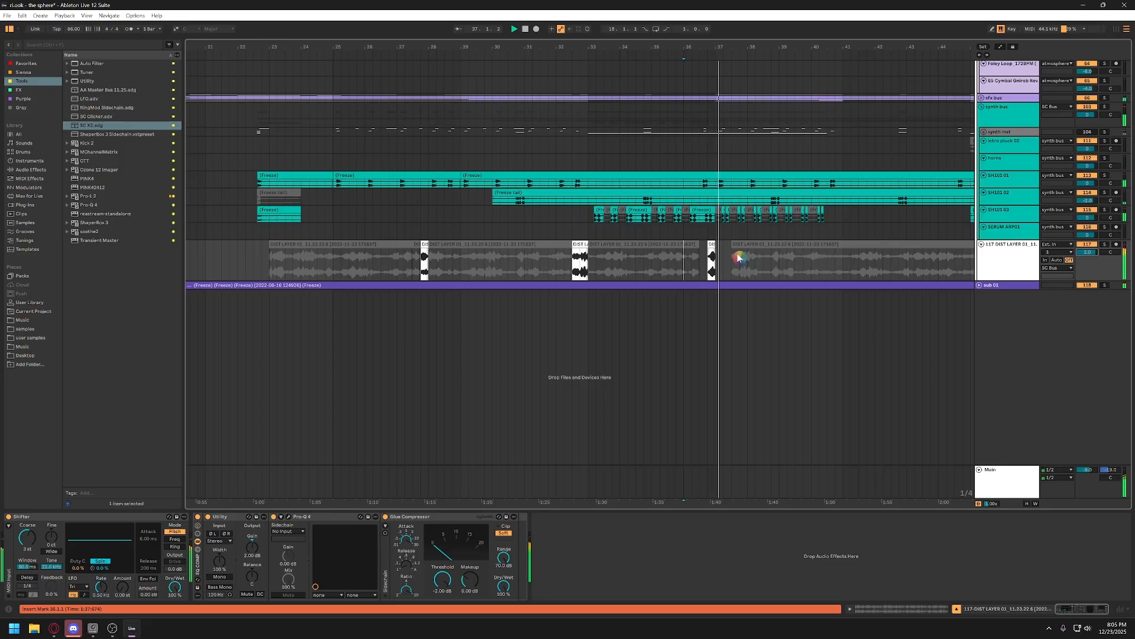
left_click(563, 265)
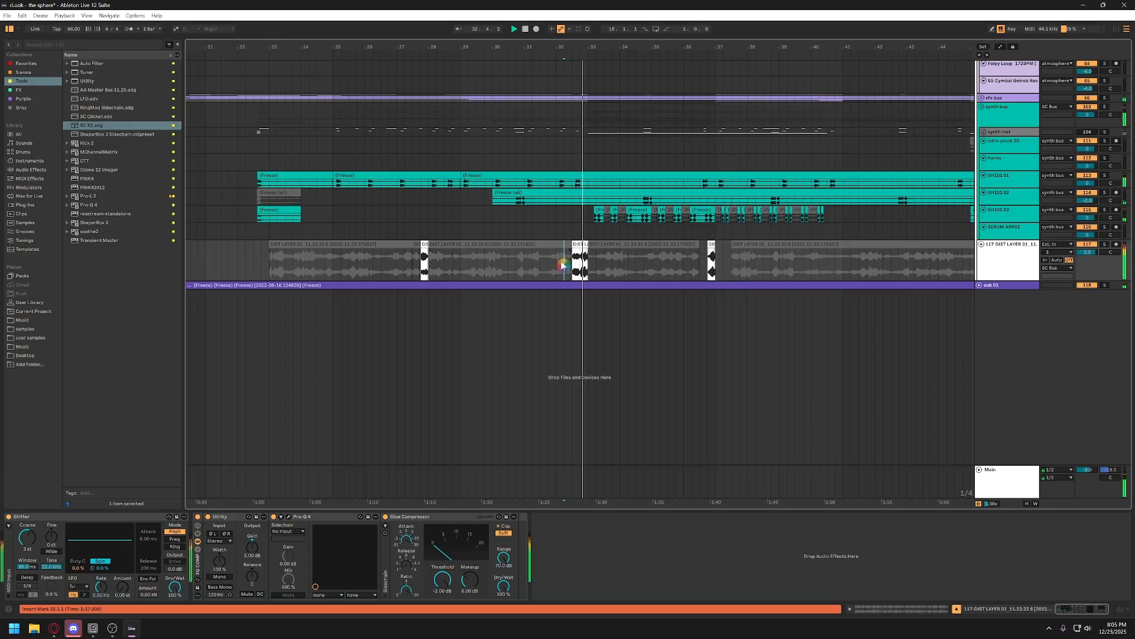
left_click(417, 264)
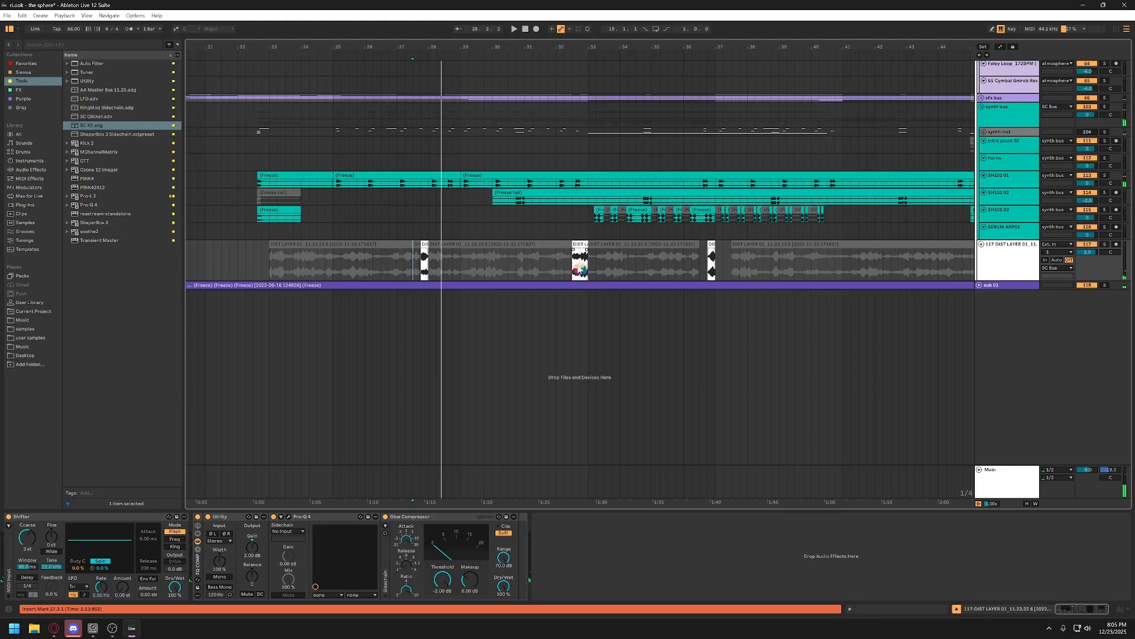
Move the first DIST LAYER clip so that it starts at bar 25, and leave it deactivated
left_click(580, 245)
left_click(474, 245)
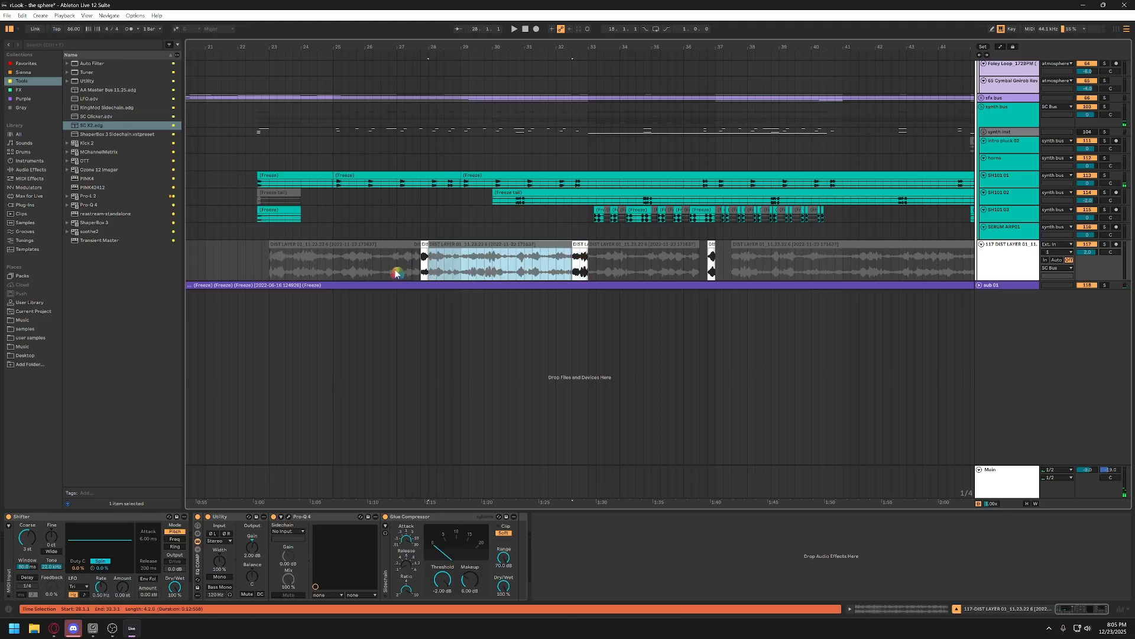
left_click(348, 245)
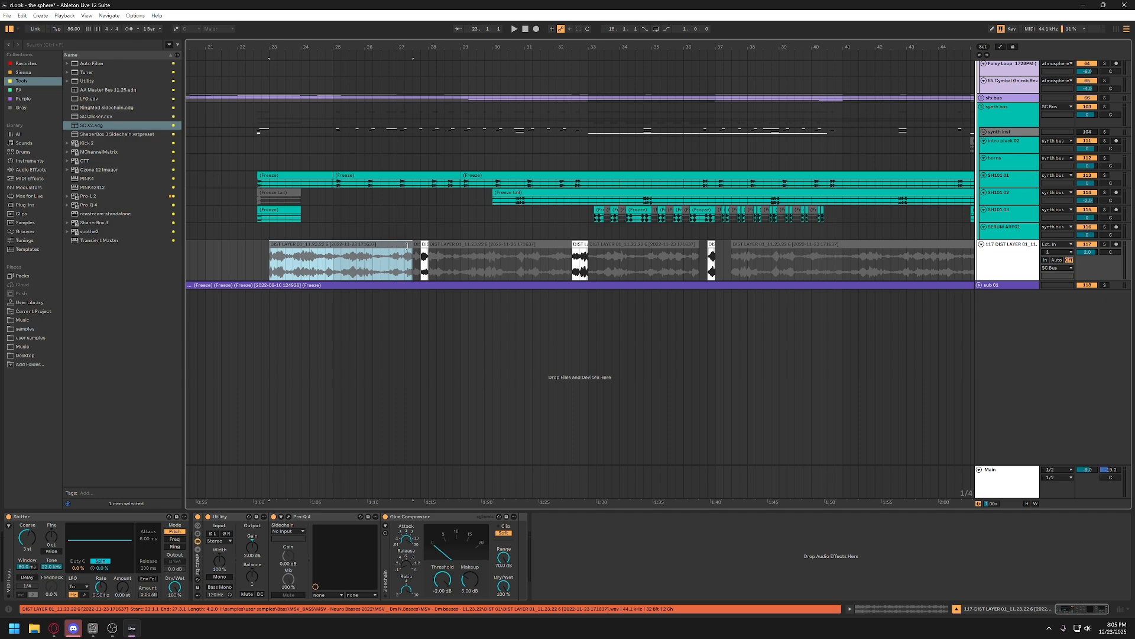
mouse_move(406, 244)
left_mouse_down()
mouse_move(963, 244)
mouse_move(399, 265)
left_mouse_up()
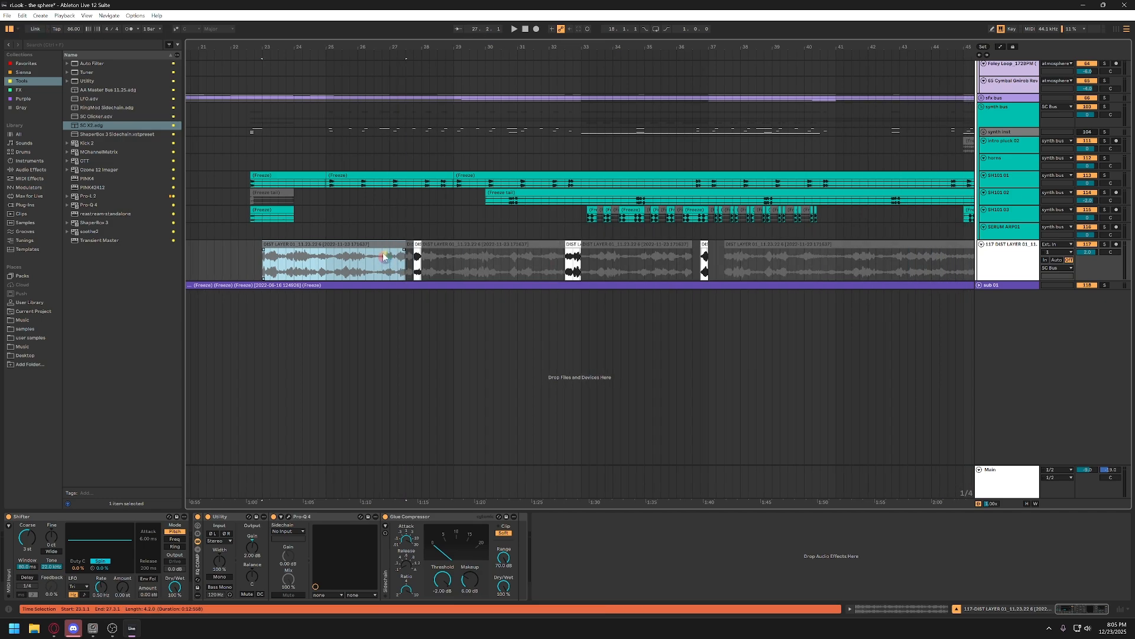
left_click(385, 245)
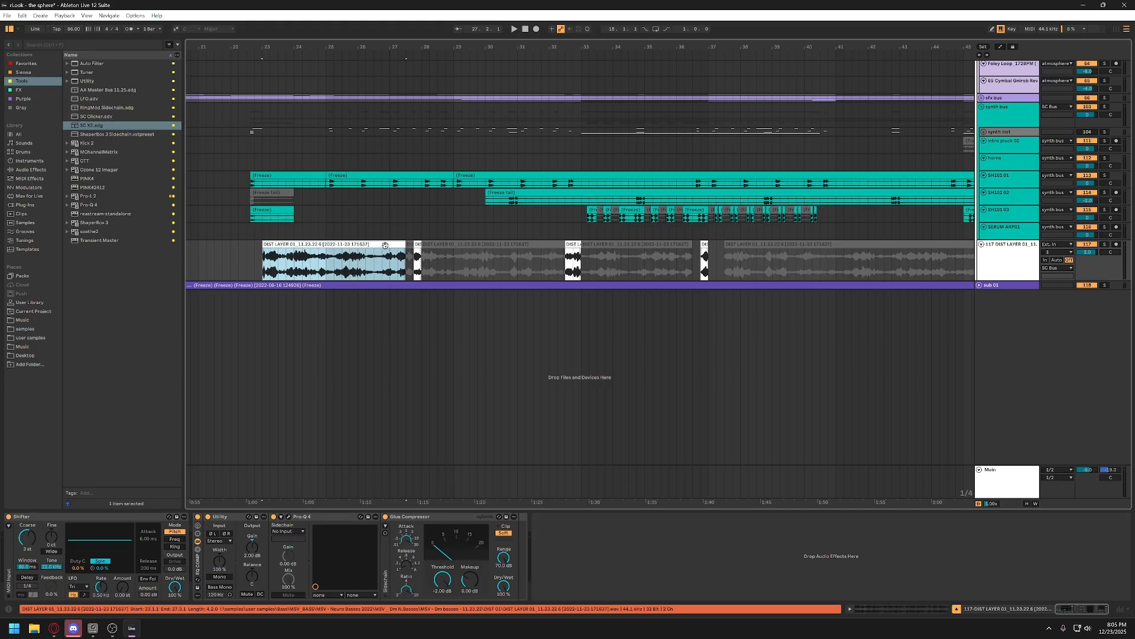
left_click_drag(375, 245, 450, 248)
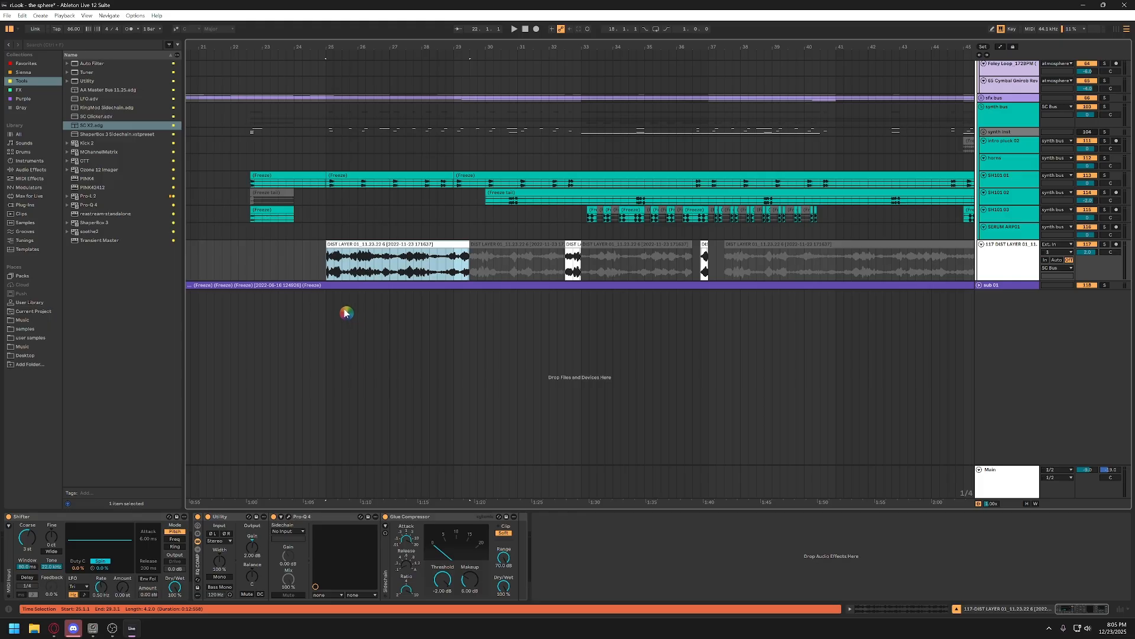
key("0")
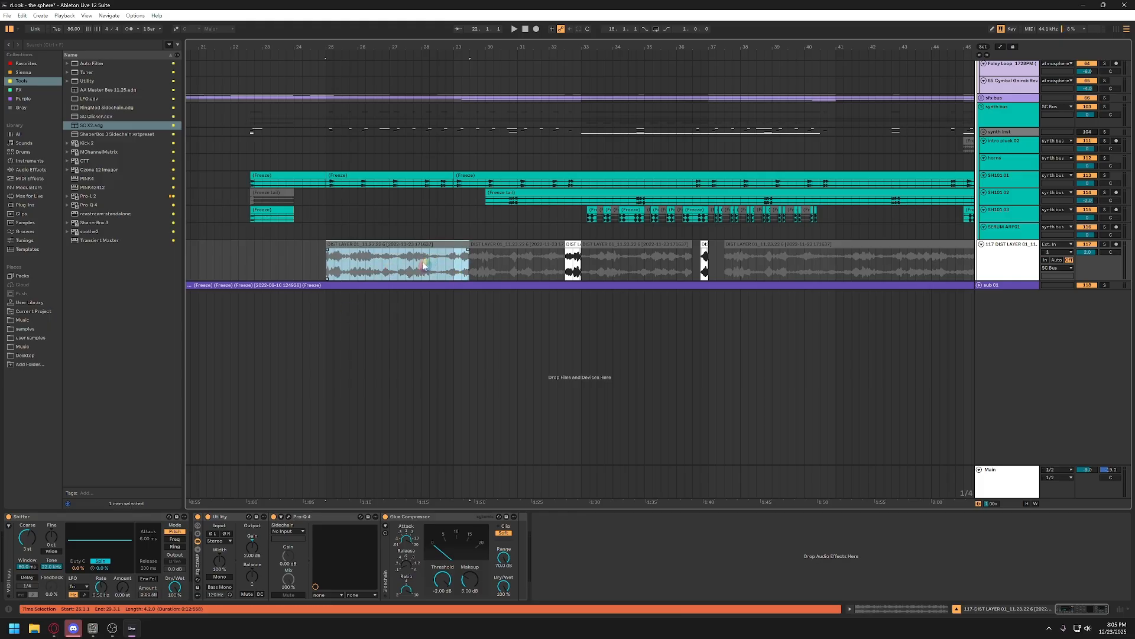
Split out the section from 27.4.1 to 28.1.1 of the DIST LAYER audio and activate that segment
left_click(423, 261)
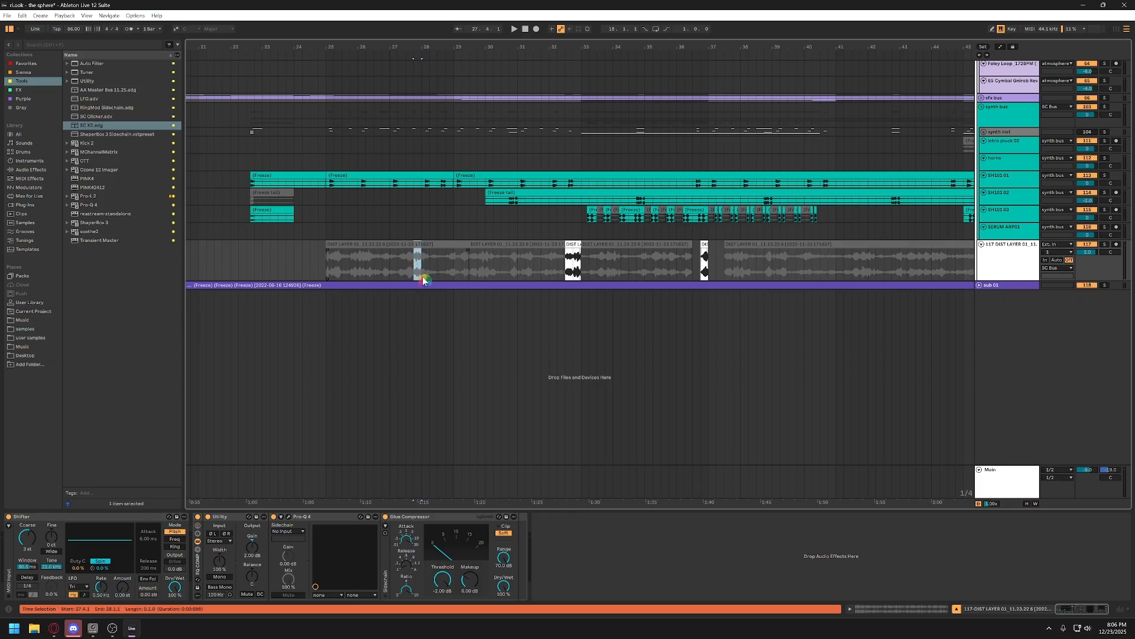
key("ctrl+e")
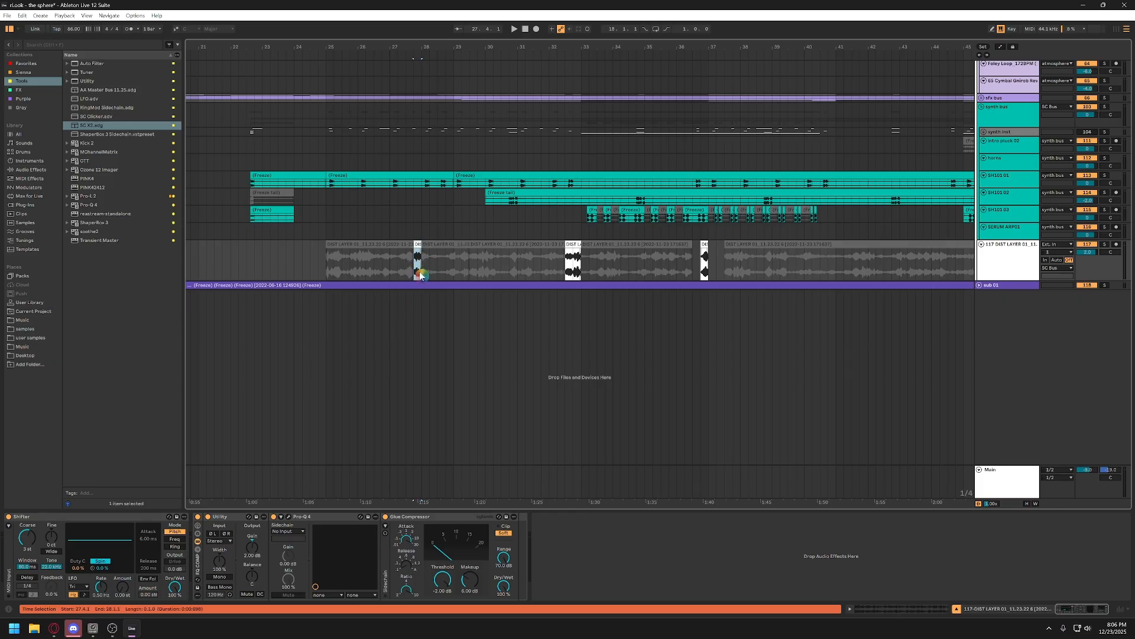
scroll(420, 276, "up", 5)
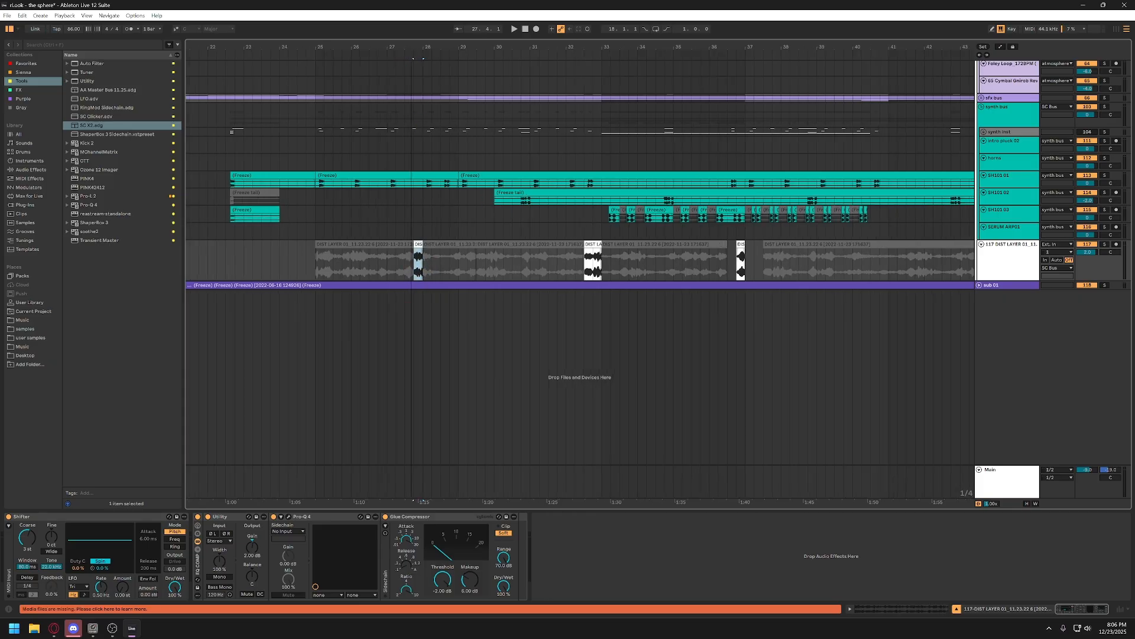
Select the active segment before bar 28 and play it with the DIST LAYER track soloed
left_click(433, 261)
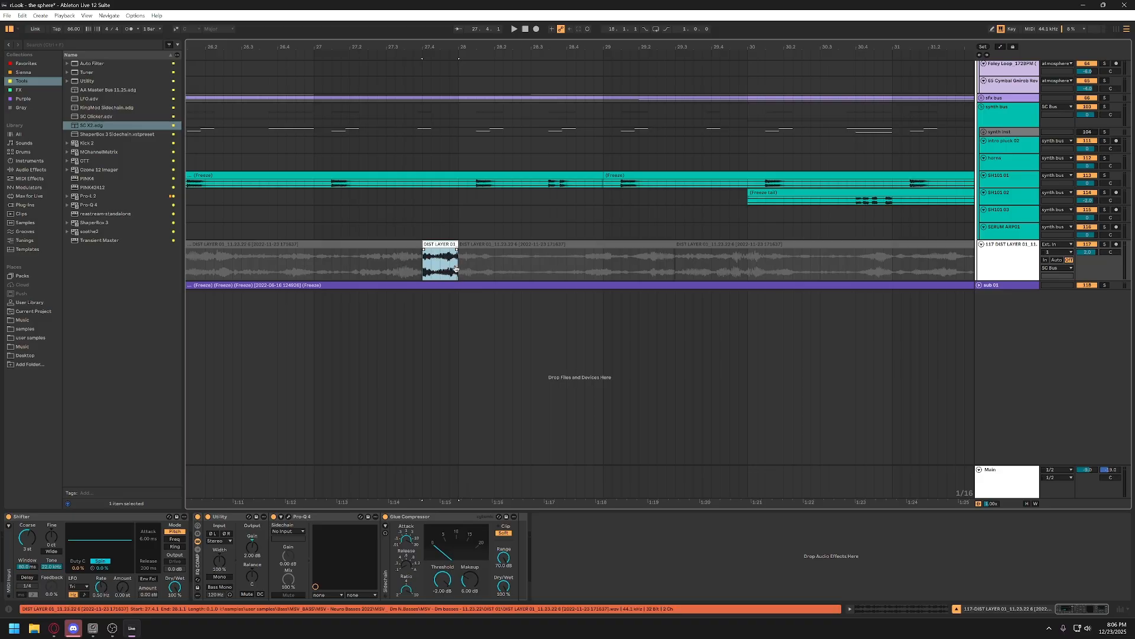
left_click(481, 268, "shift")
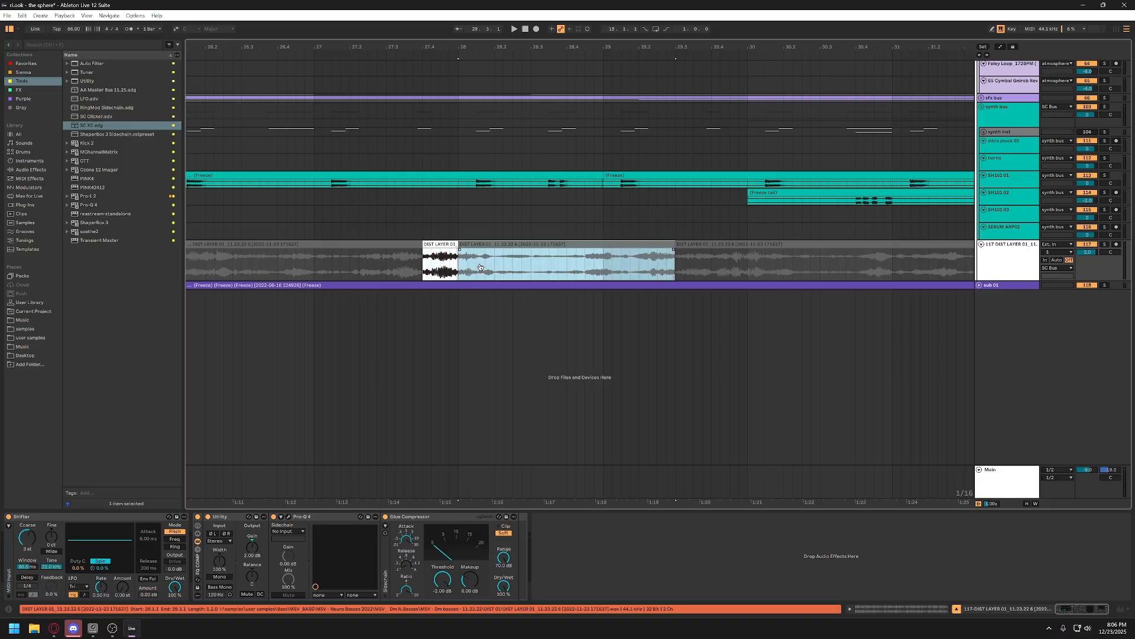
left_click(452, 259, "shift")
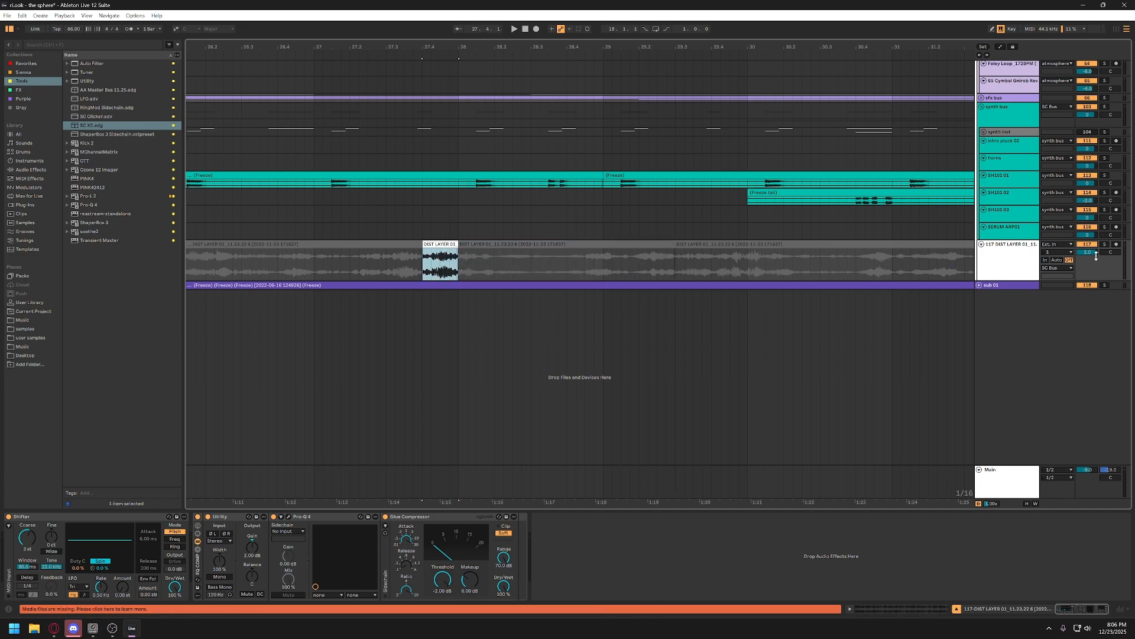
key("space")
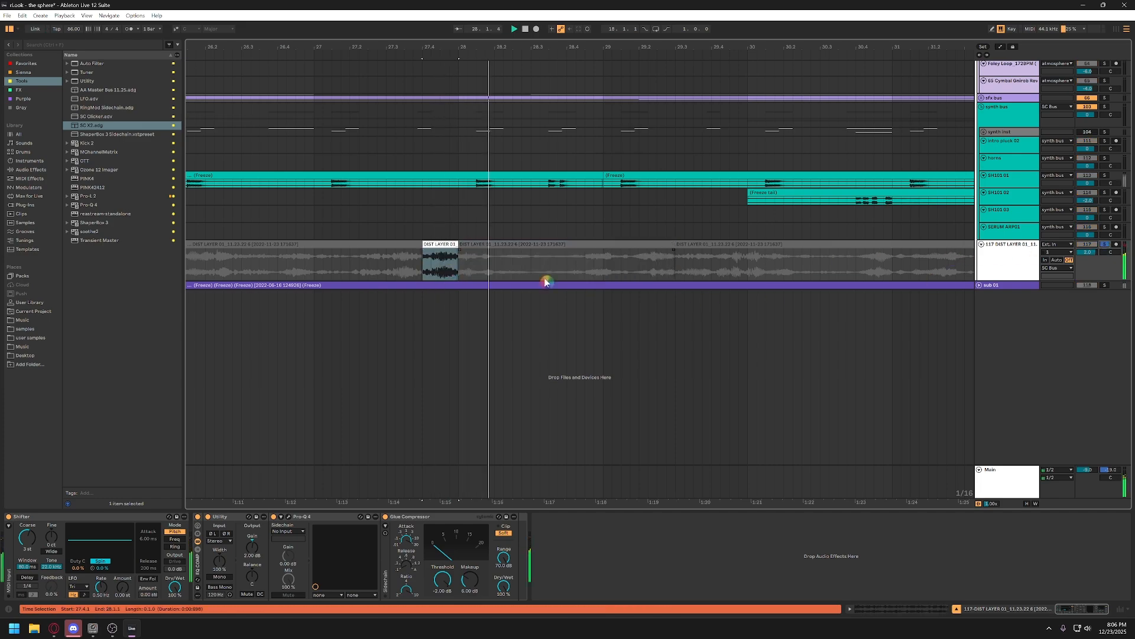
key("space")
Reset the DIST LAYER track volume to 0 dB and play the full mix from bar 27
double_click(1089, 252)
key("space")
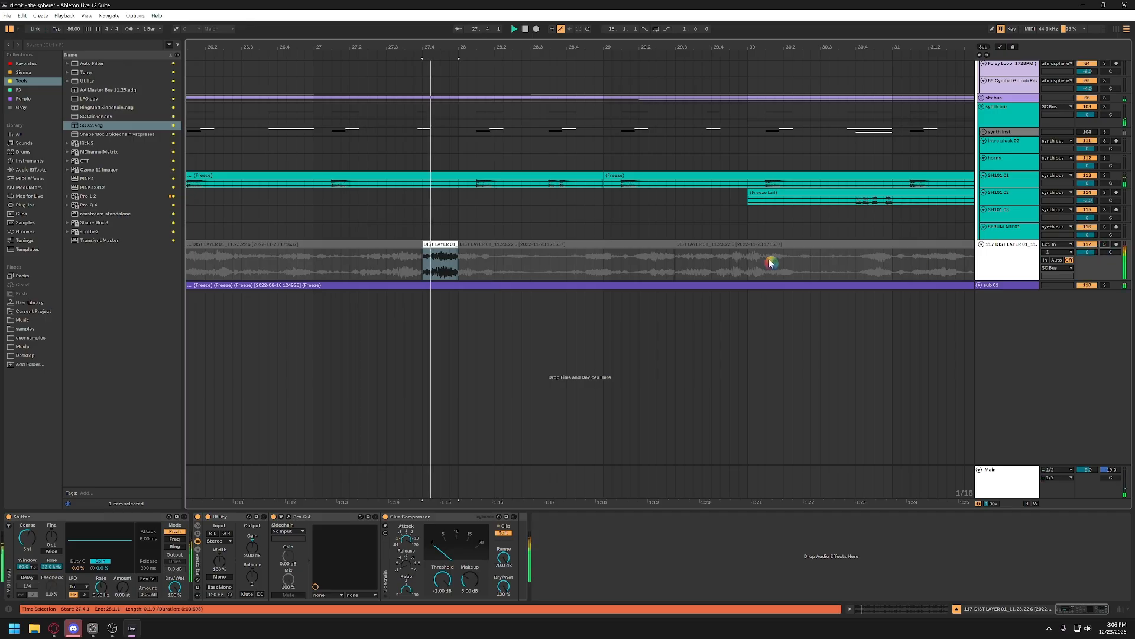
left_click(314, 263)
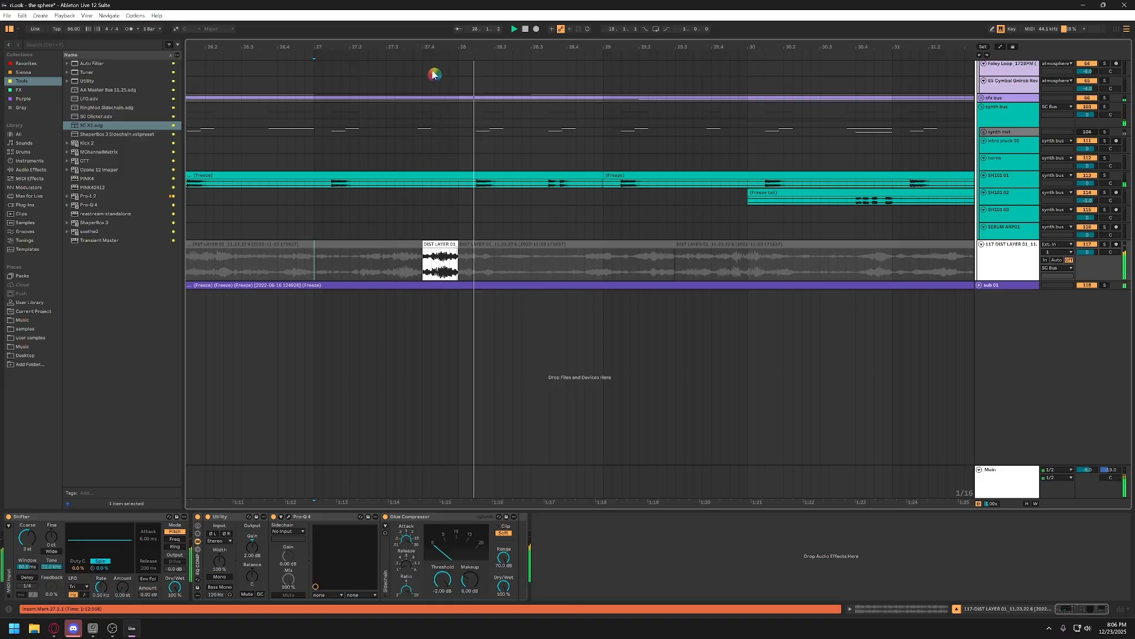
Activate the DIST LAYER section starting at 29.2.1, extend its end to 29.4.1, and play it in the mix from bar 29
scroll(490, 268, "down", 3)
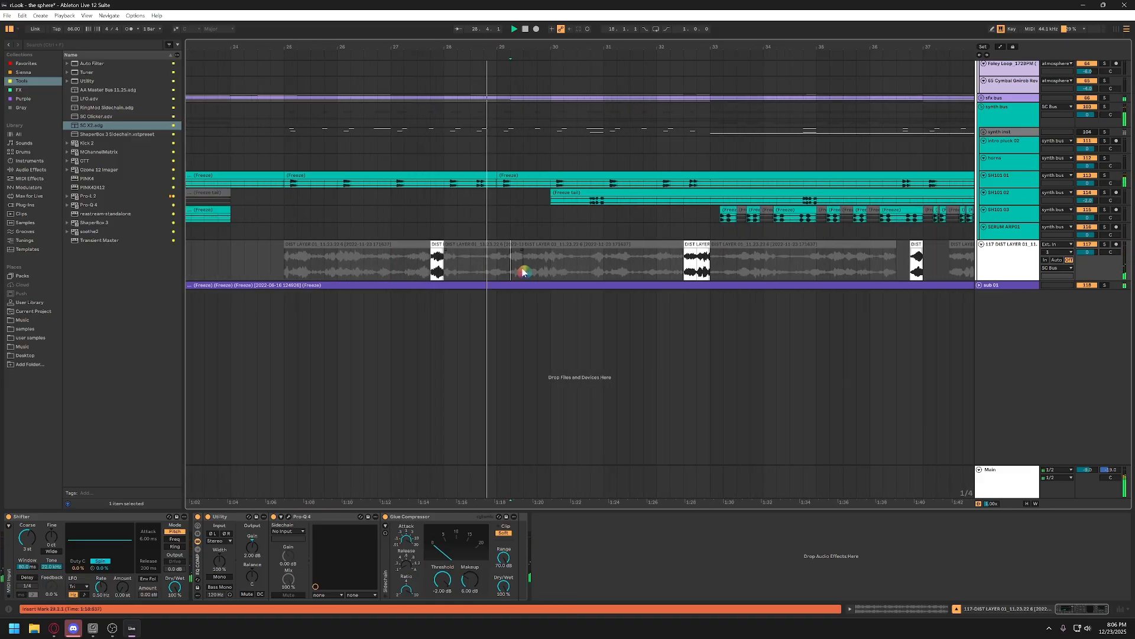
left_click_drag(511, 267, 523, 267)
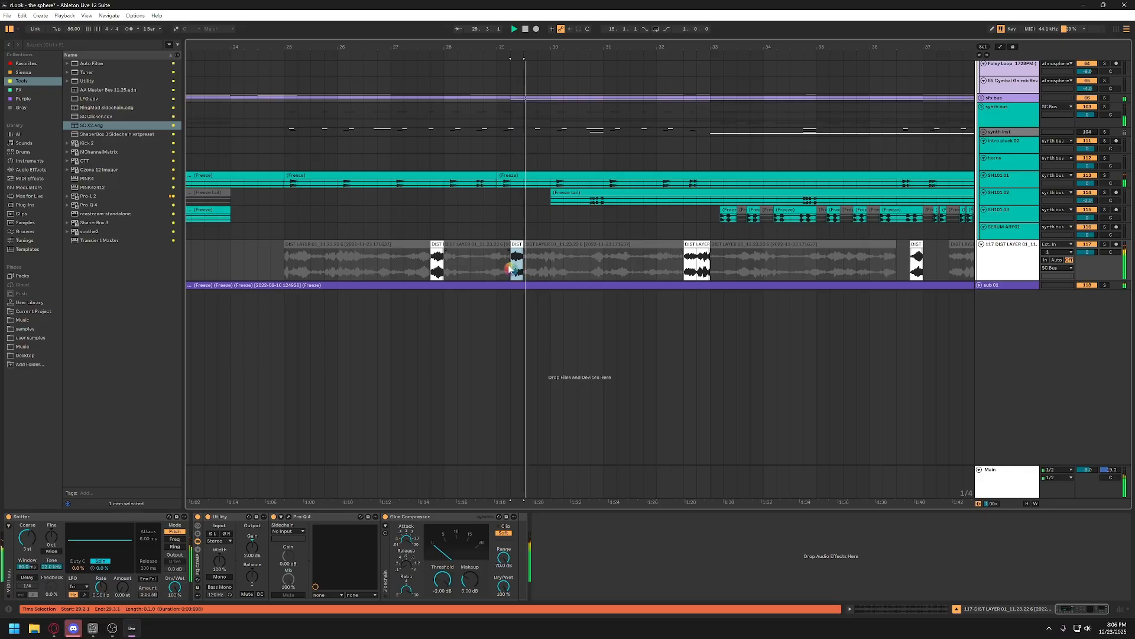
left_click_drag(521, 243, 536, 244)
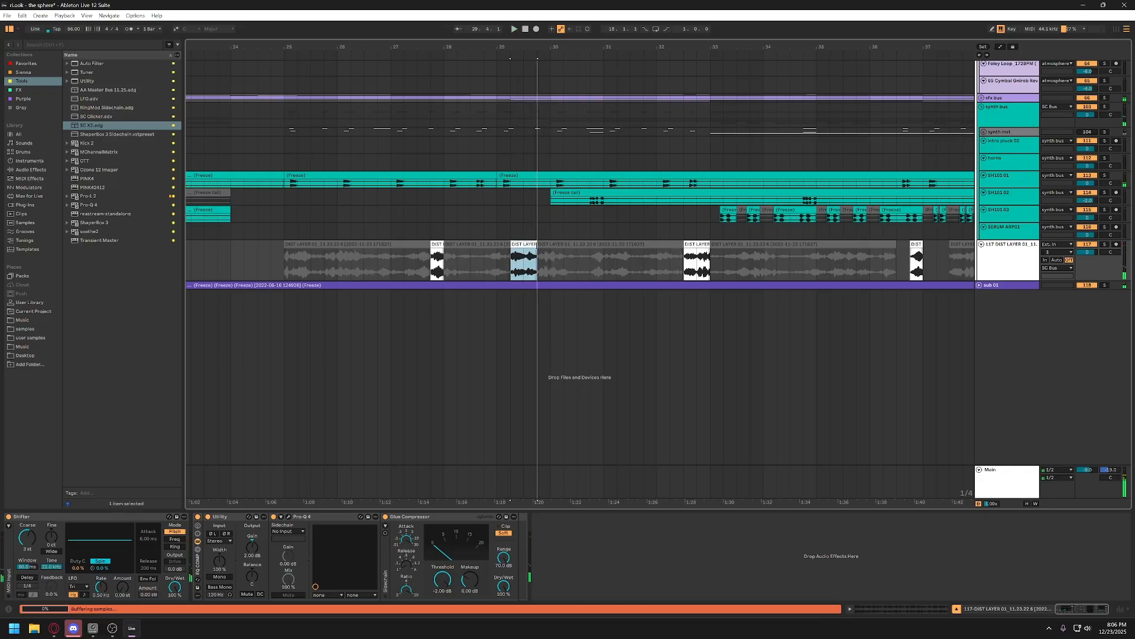
key("space")
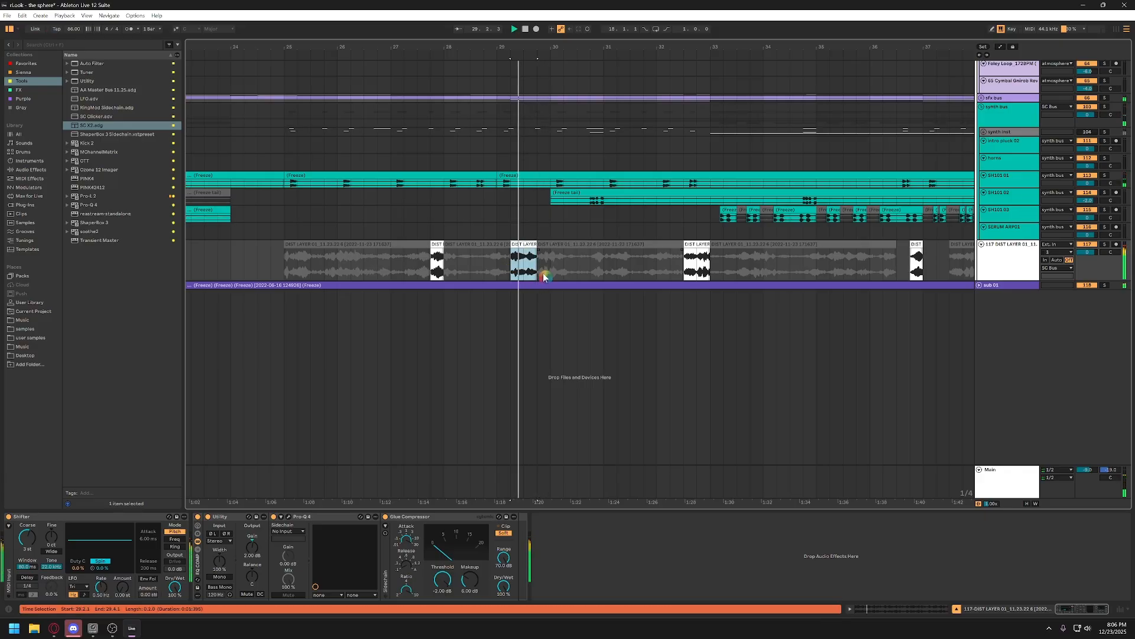
left_click(497, 276)
key("space")
Solo the DIST LAYER track, extend the active segment's start back to 29.1.4, and play it from bar 29
left_click_drag(541, 45, 541, 109)
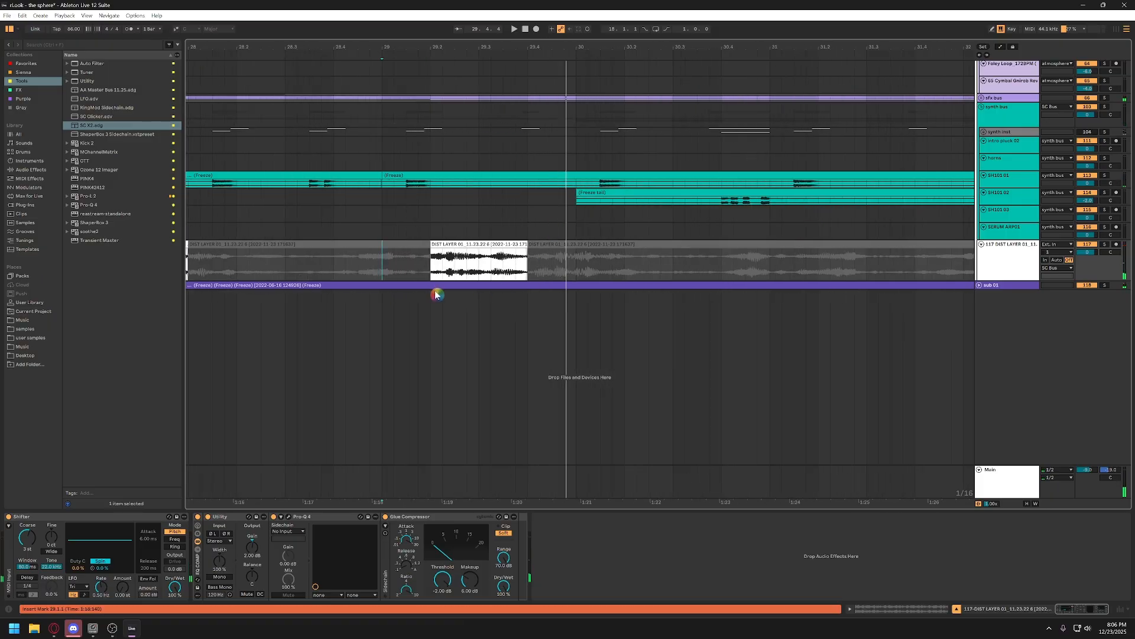
left_click(1105, 244)
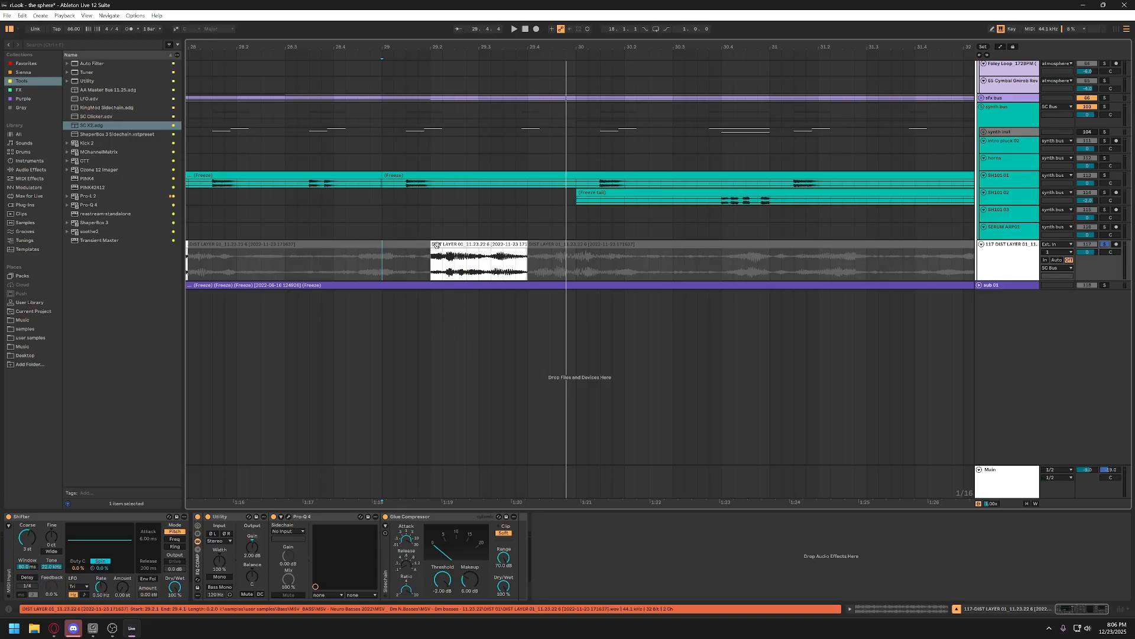
left_click_drag(435, 245, 423, 245)
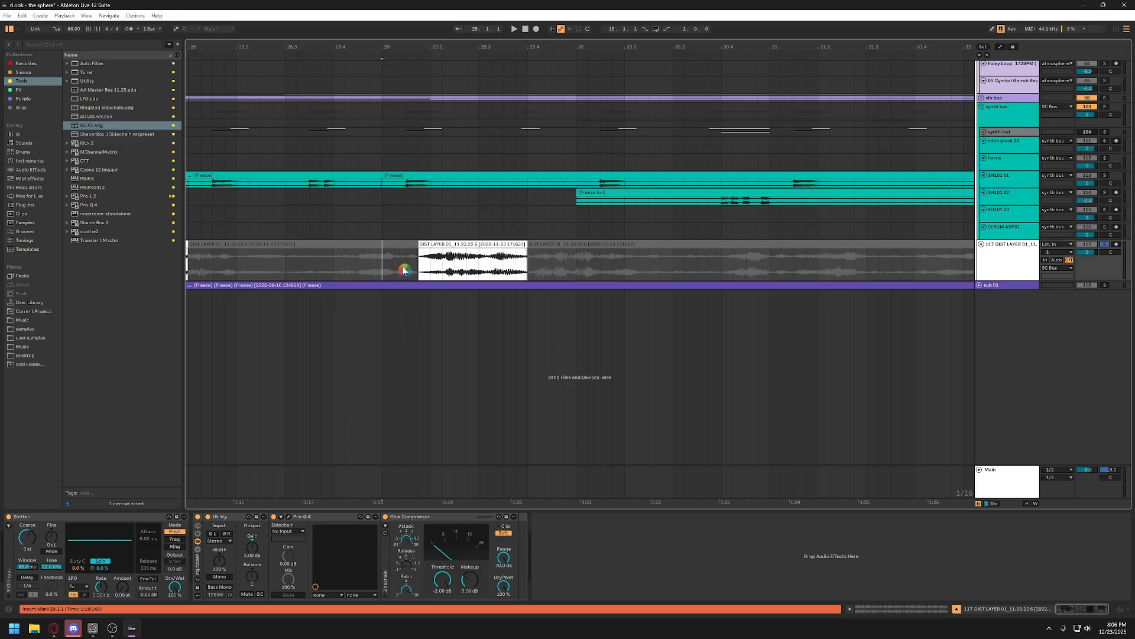
key("space")
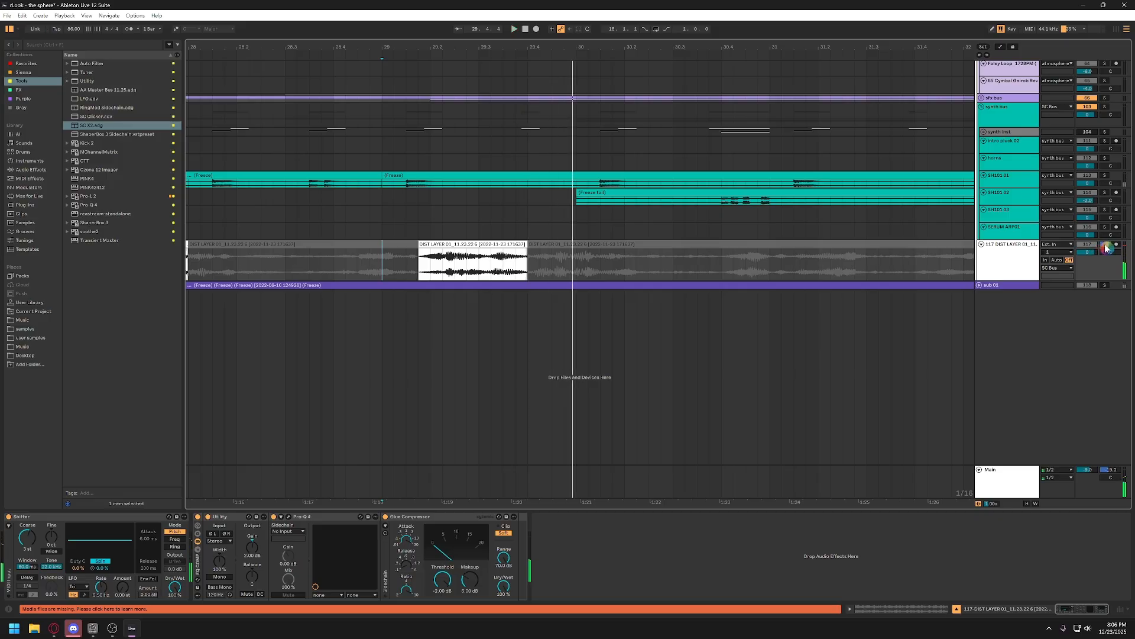
Shorten the active segment's end to 29.3.1 while playing the full mix from bar 29
left_click(396, 267)
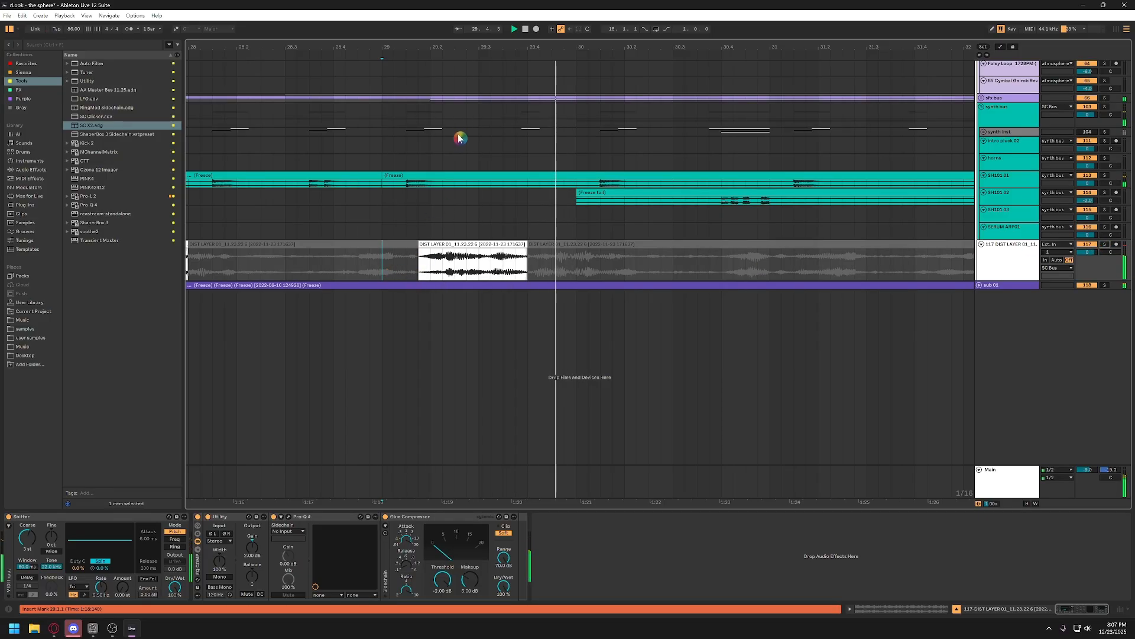
left_click_drag(530, 245, 492, 244)
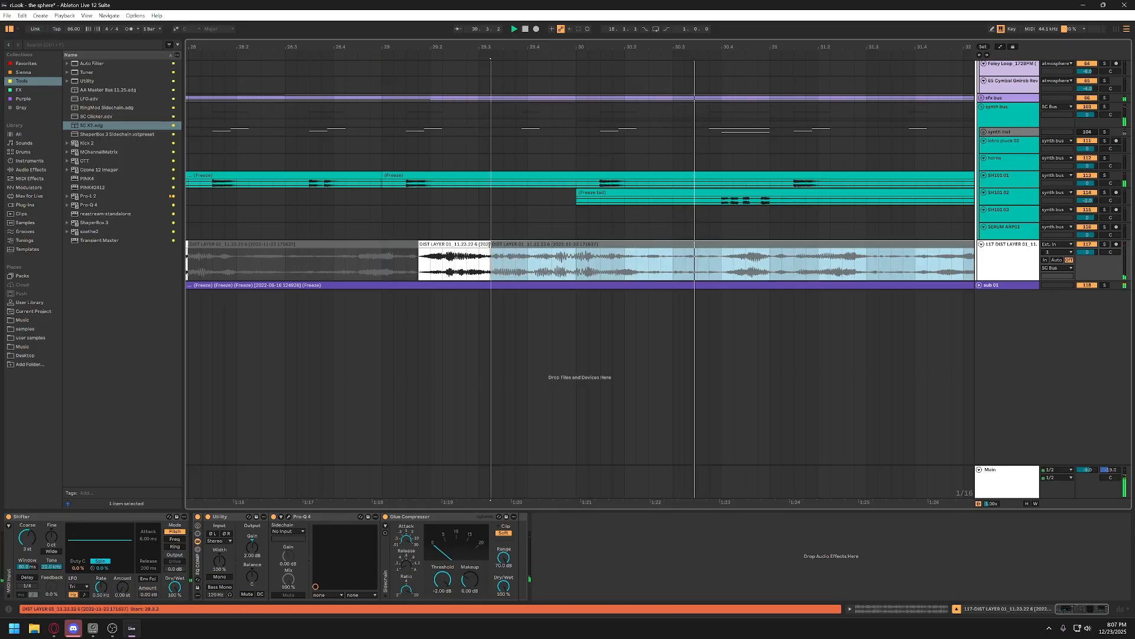
left_click(424, 246)
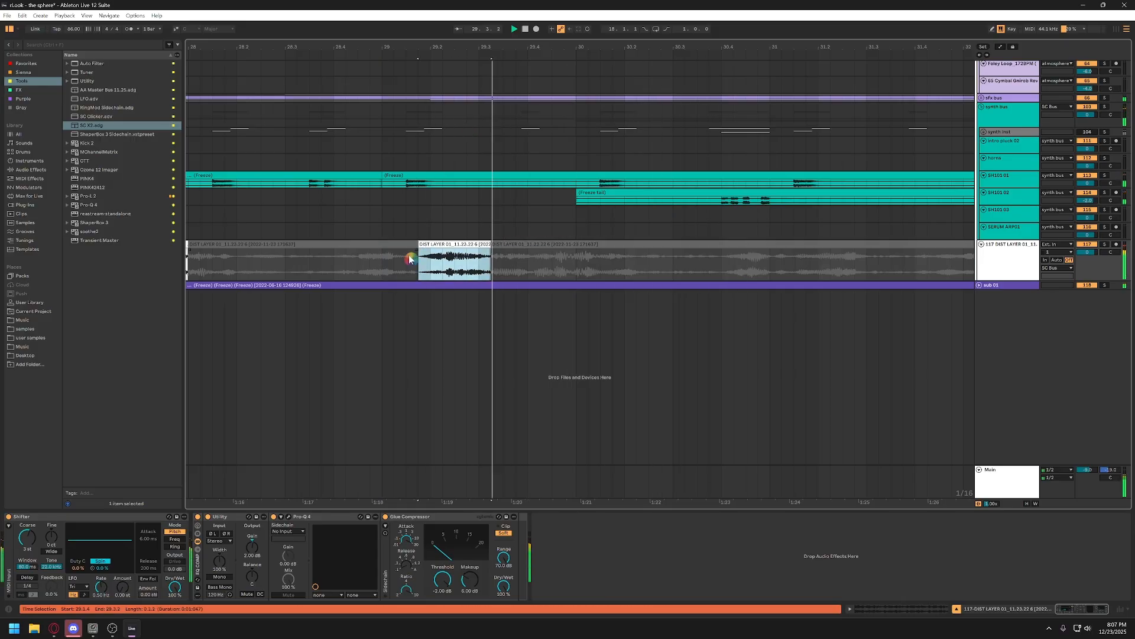
left_click_drag(491, 245, 479, 244)
left_click(383, 261)
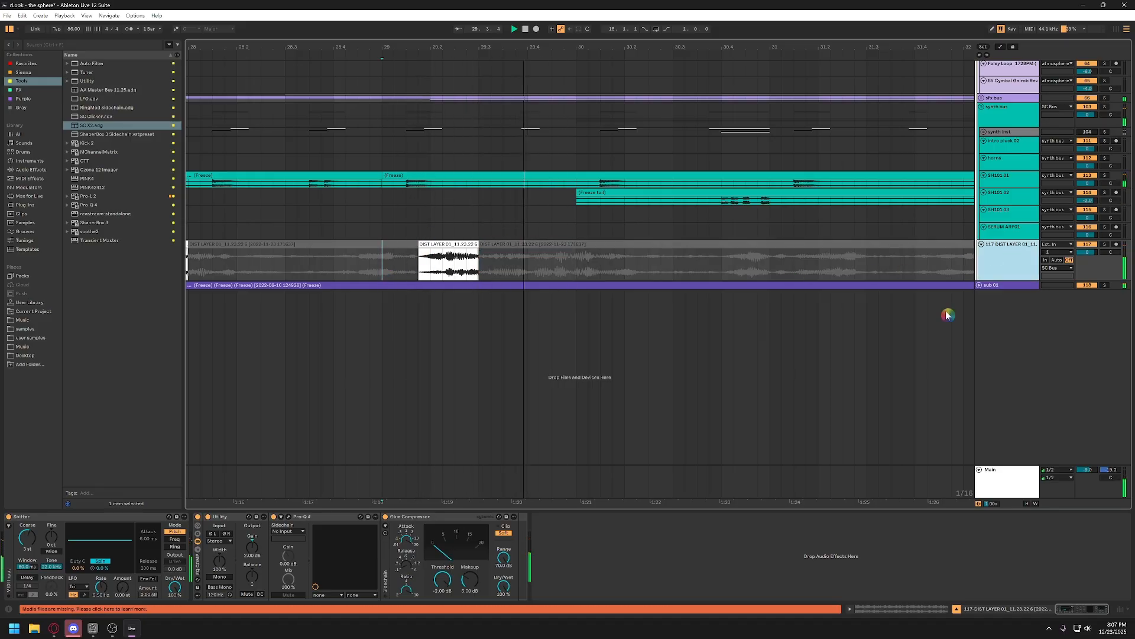
Set the Glue Compressor makeup on the DIST LAYER track to 9 dB and replay the mix from bar 29
left_click(479, 583)
type("9")
key("Return")
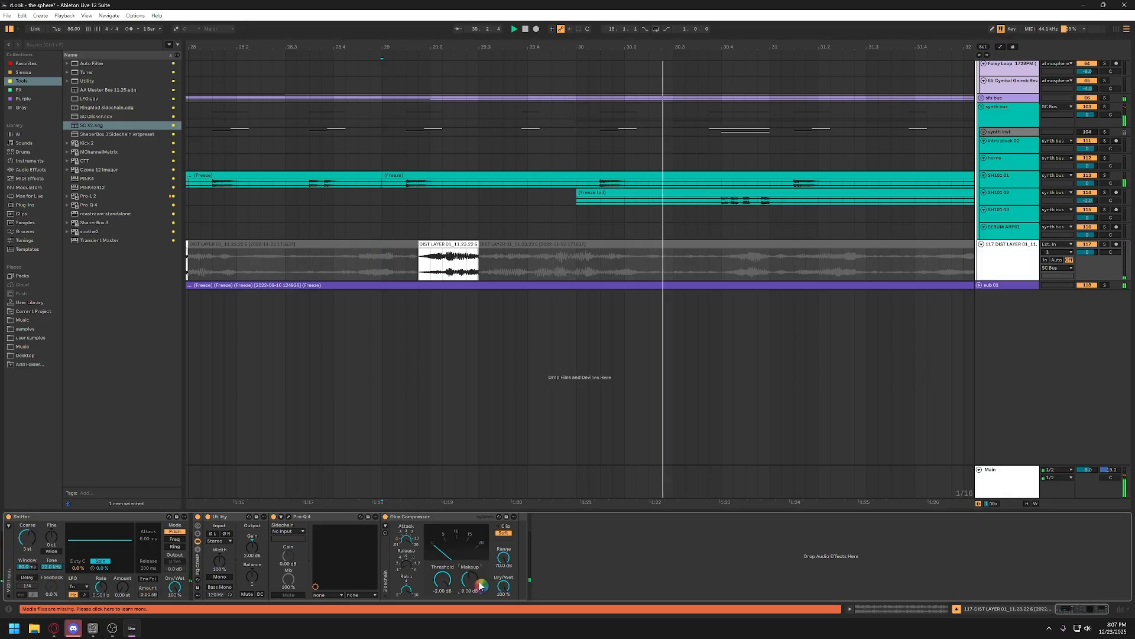
key("space")
key("space")
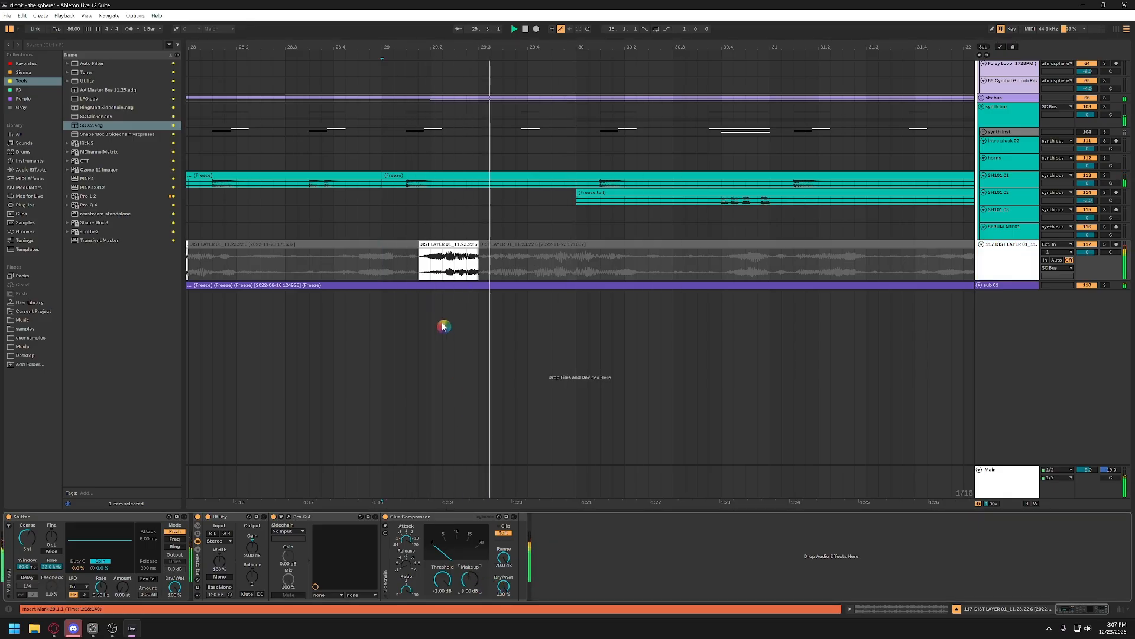
key("space")
Turn off and collapse the DIST LAYER track, and expand the sub 01 track below it
left_click_drag(459, 45, 459, 12)
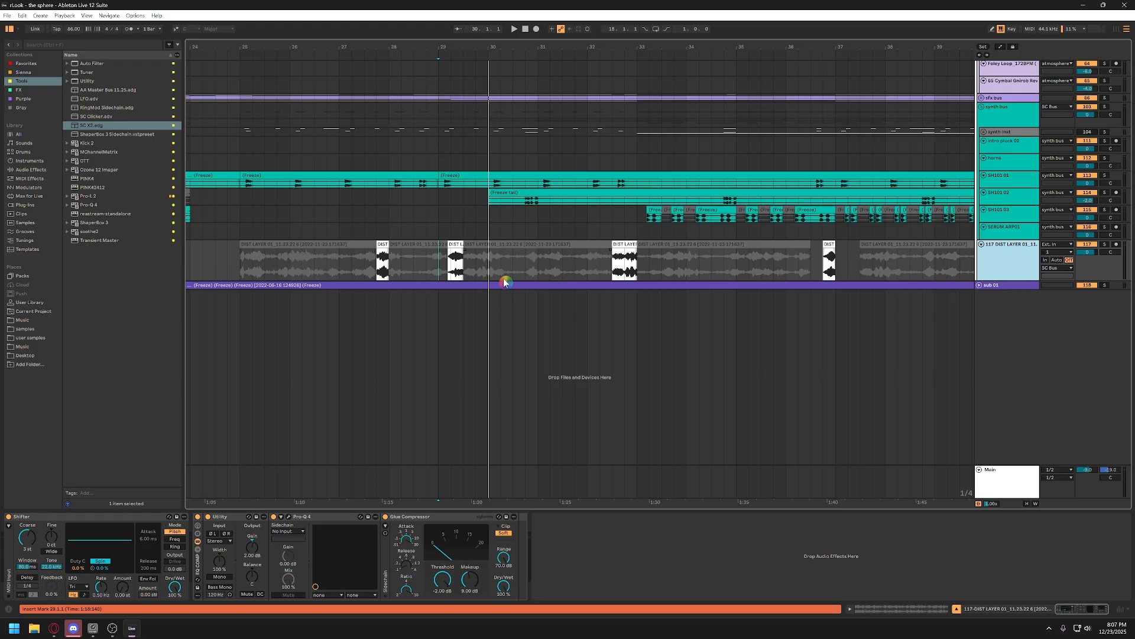
left_click_drag(510, 46, 505, 17)
left_click_drag(483, 47, 481, 43)
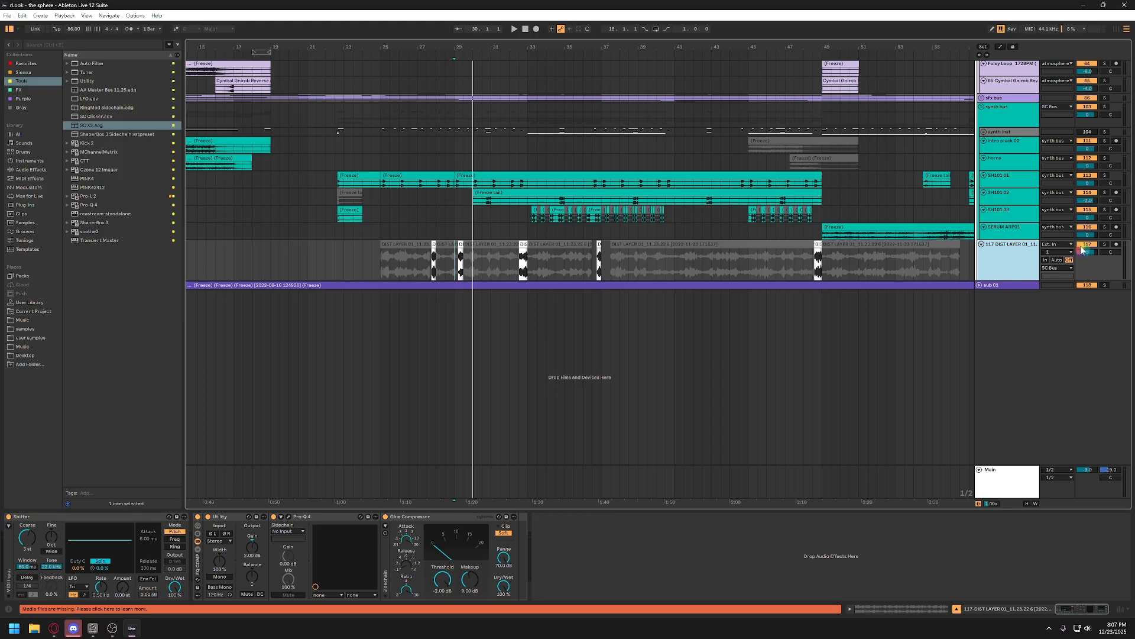
left_click(1085, 245)
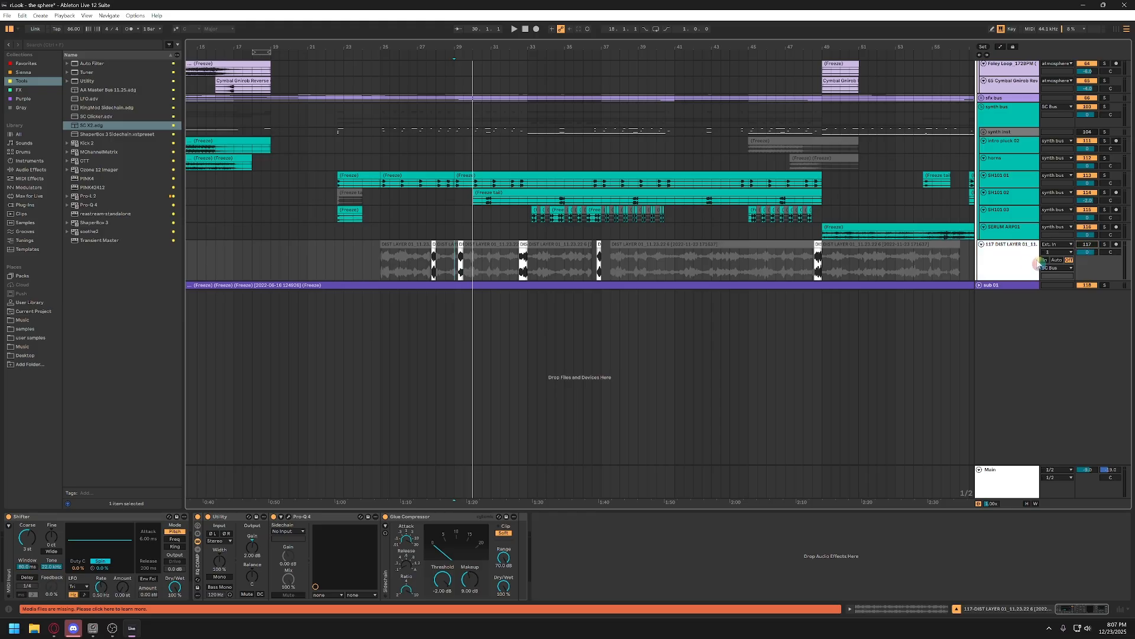
left_click(983, 245)
left_click(983, 254)
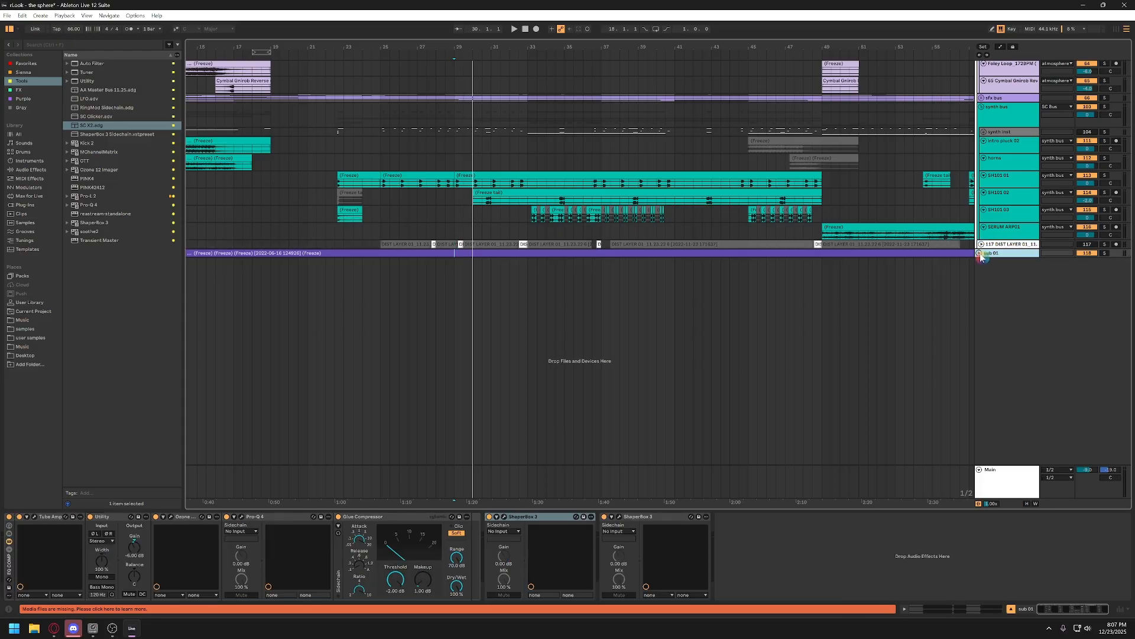
left_click(980, 253)
Collapse the synth bus, atmosphere bus and perc bus groups in the arrangement
scroll(922, 178, "up", 5)
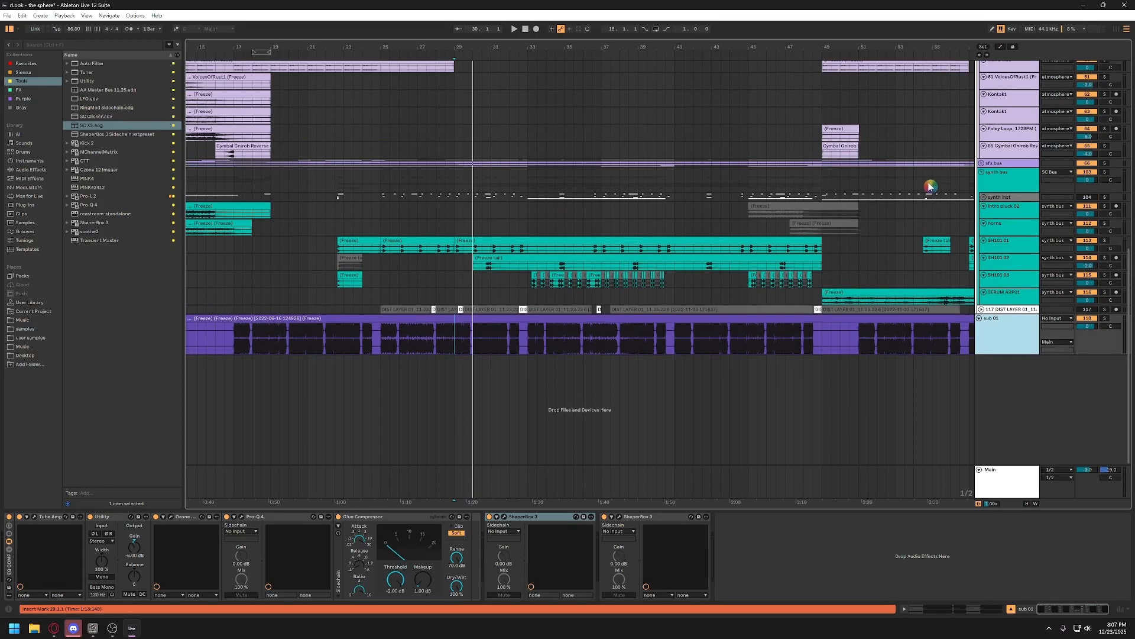
left_click_drag(862, 48, 639, 12)
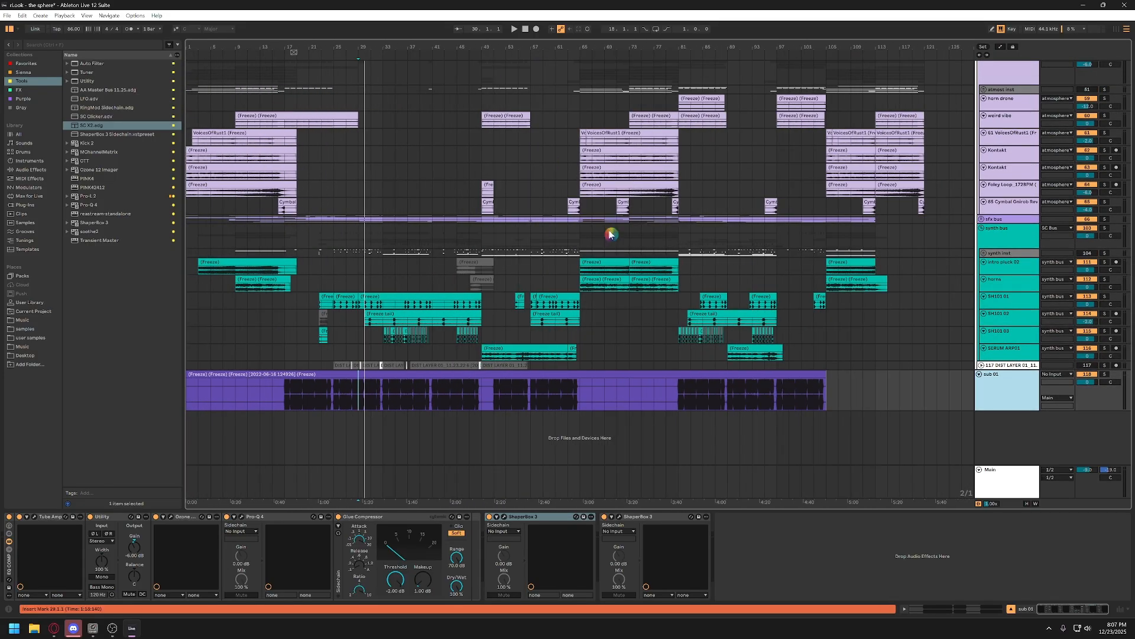
left_click(980, 228)
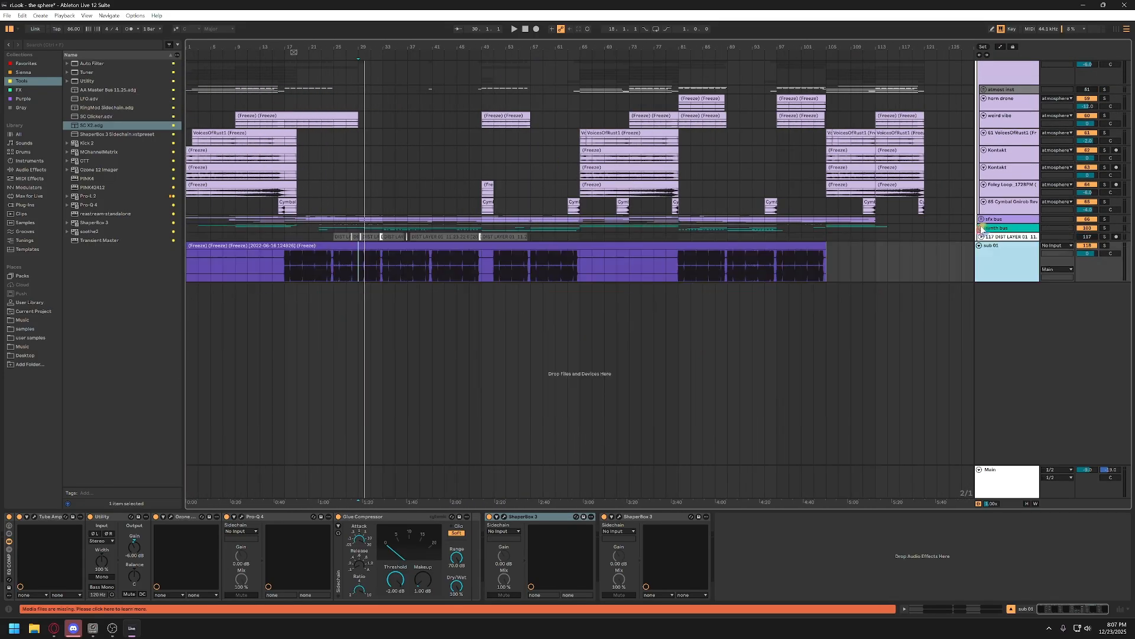
scroll(983, 228, "up", 4)
left_click(983, 151)
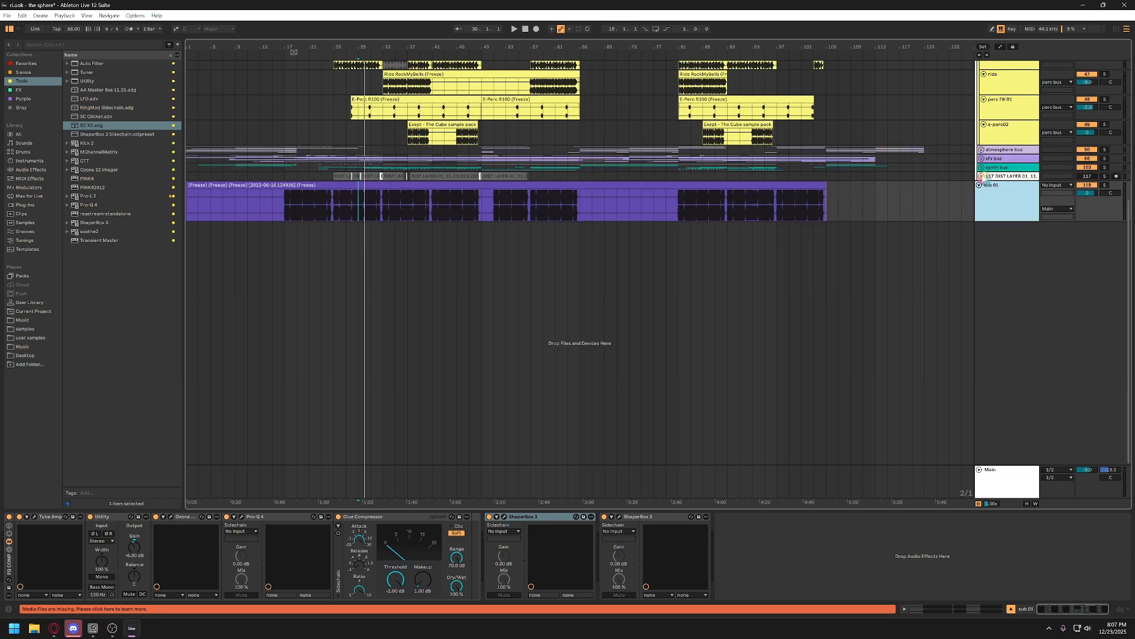
scroll(984, 118, "up", 5)
left_click(983, 84)
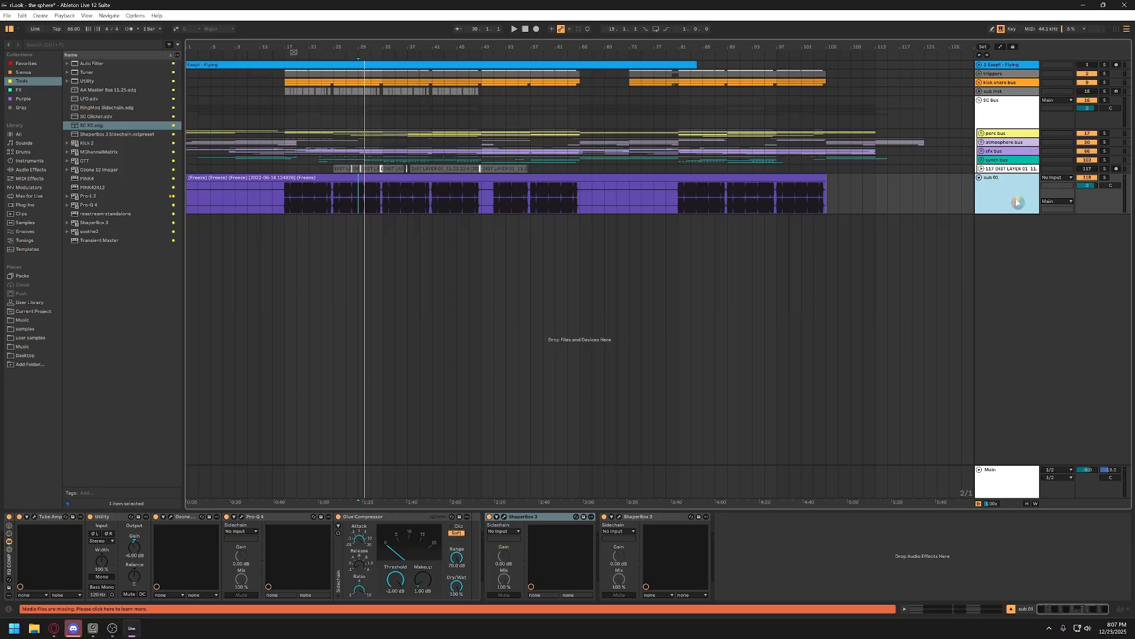
Move the sub 01 track directly above the SC Bus group and save the set
left_click_drag(1017, 203, 1015, 96)
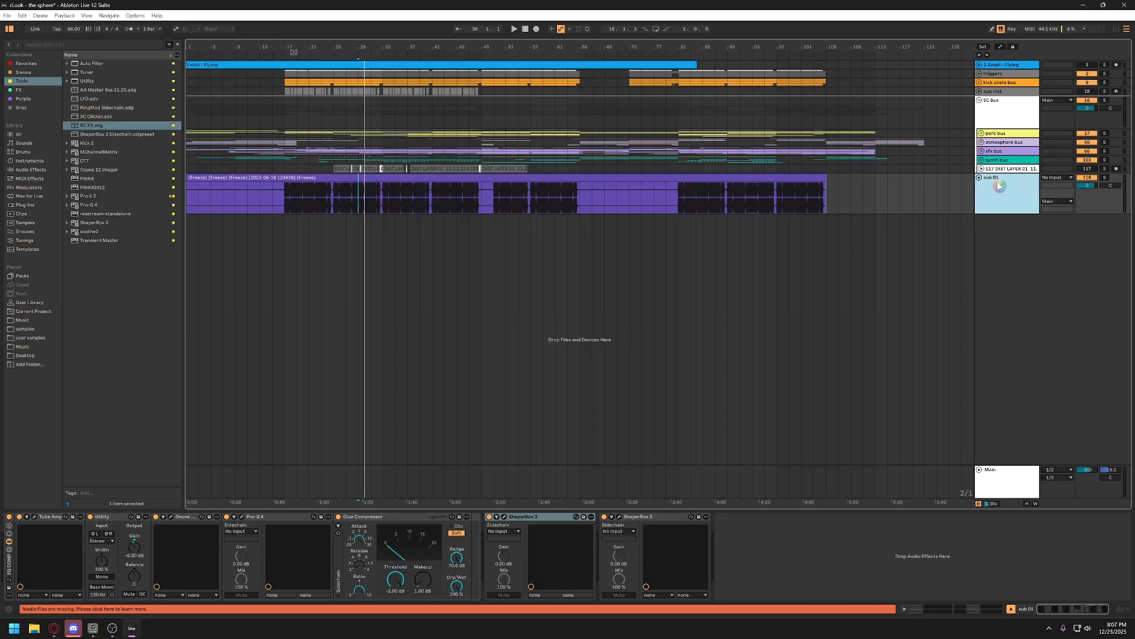
key("ctrl+s")
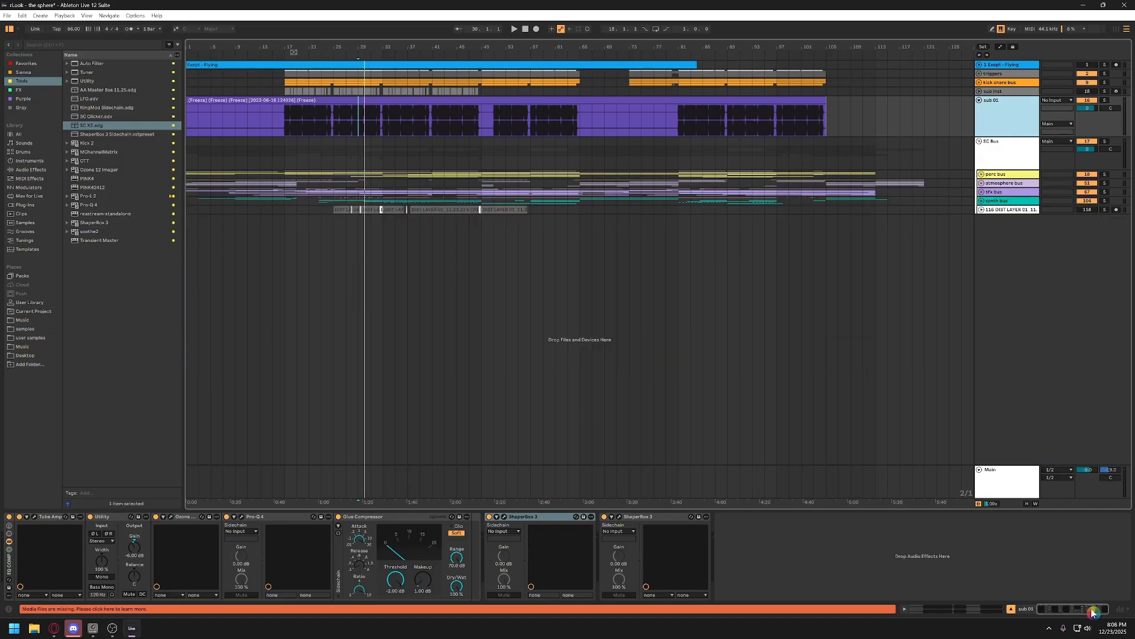
Show the mixer below the arrangement, expand the perc bus group and select the ride track to examine its channel
left_click(1120, 610)
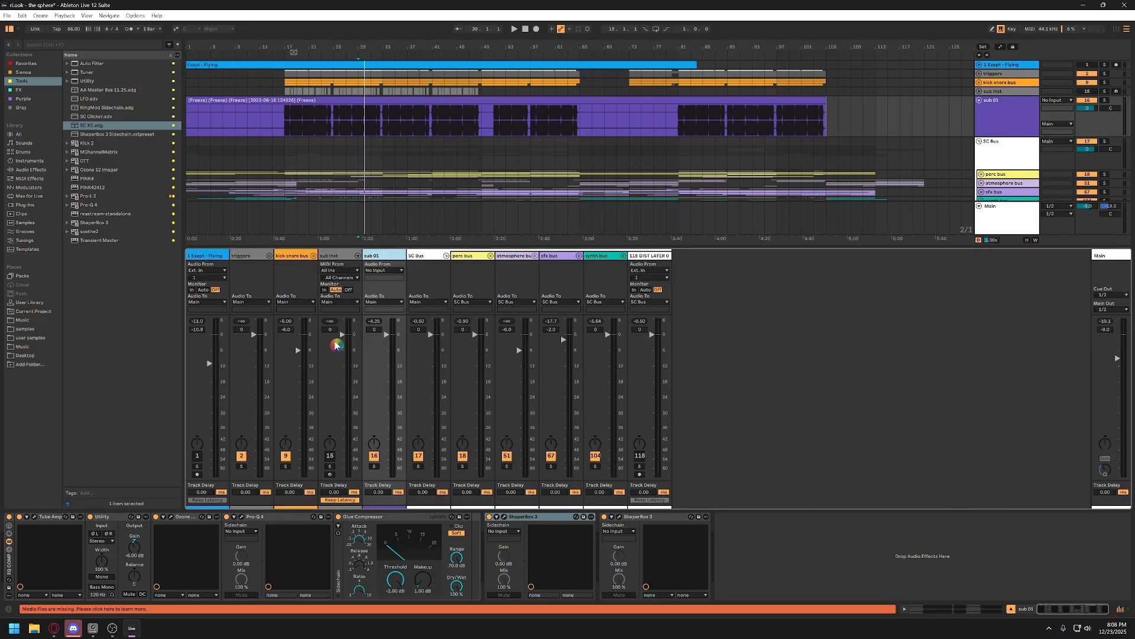
left_click(490, 256)
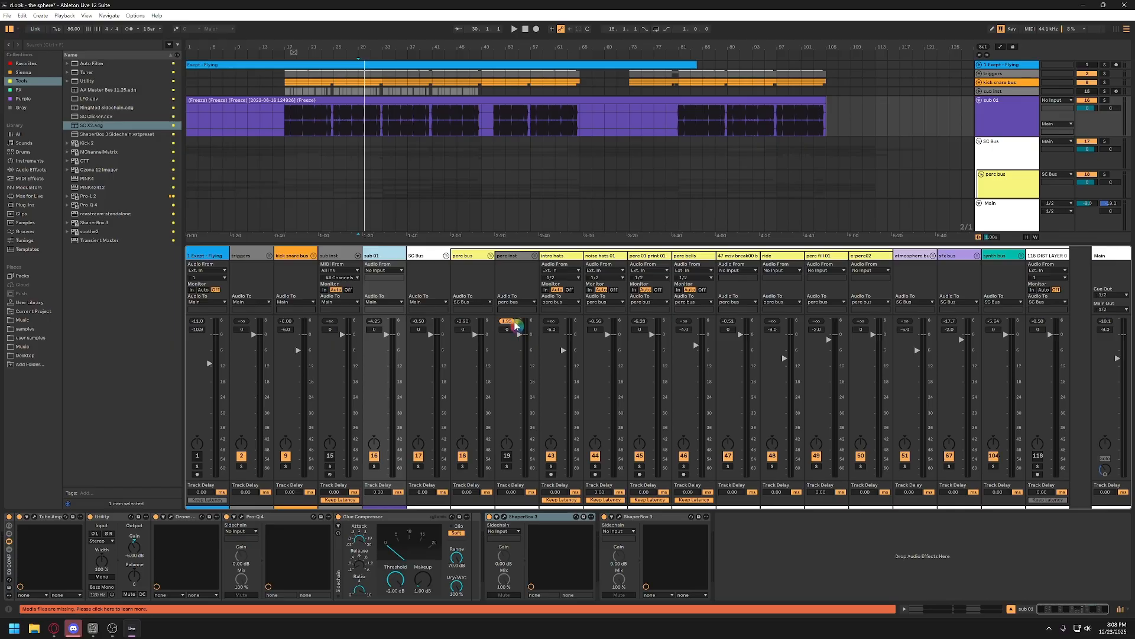
scroll(592, 327, "right", 1)
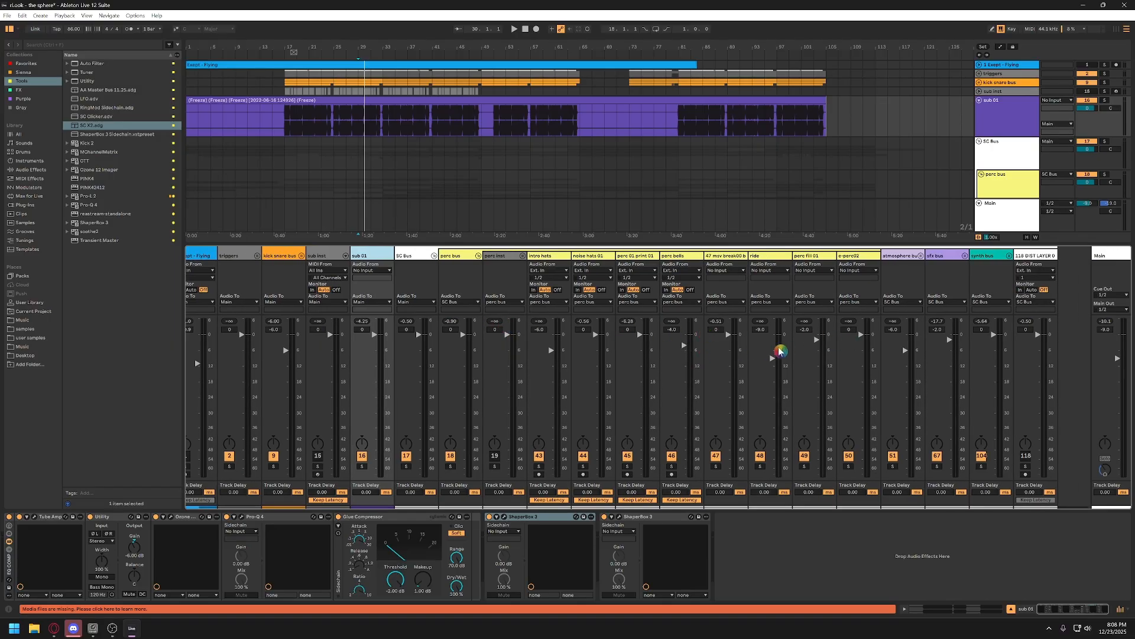
left_click(768, 279)
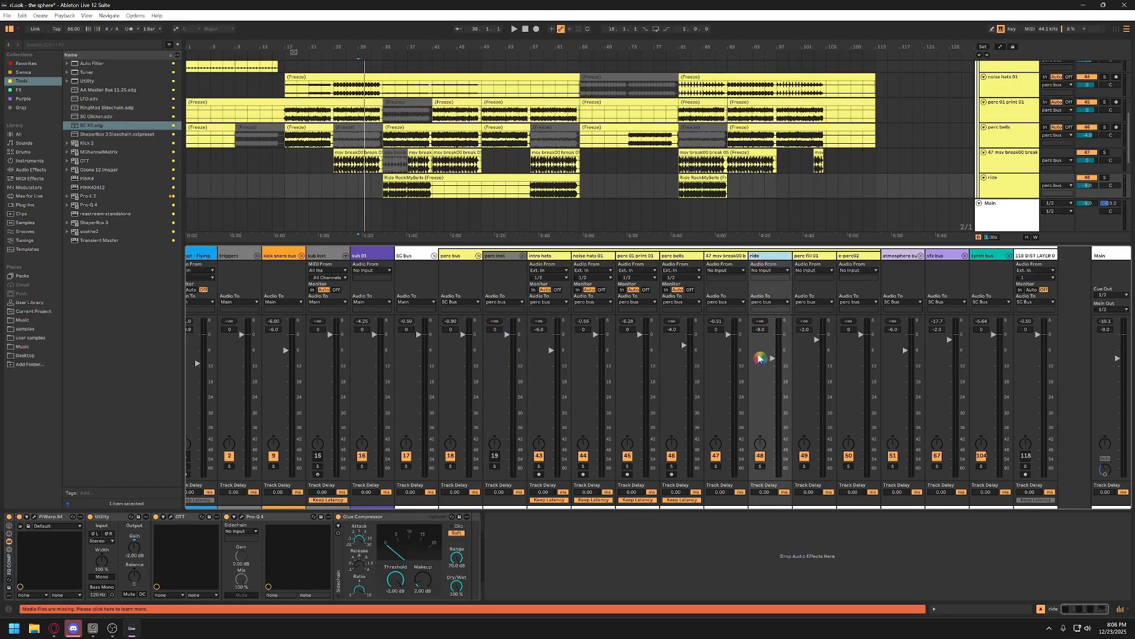
scroll(762, 346, "left", 1)
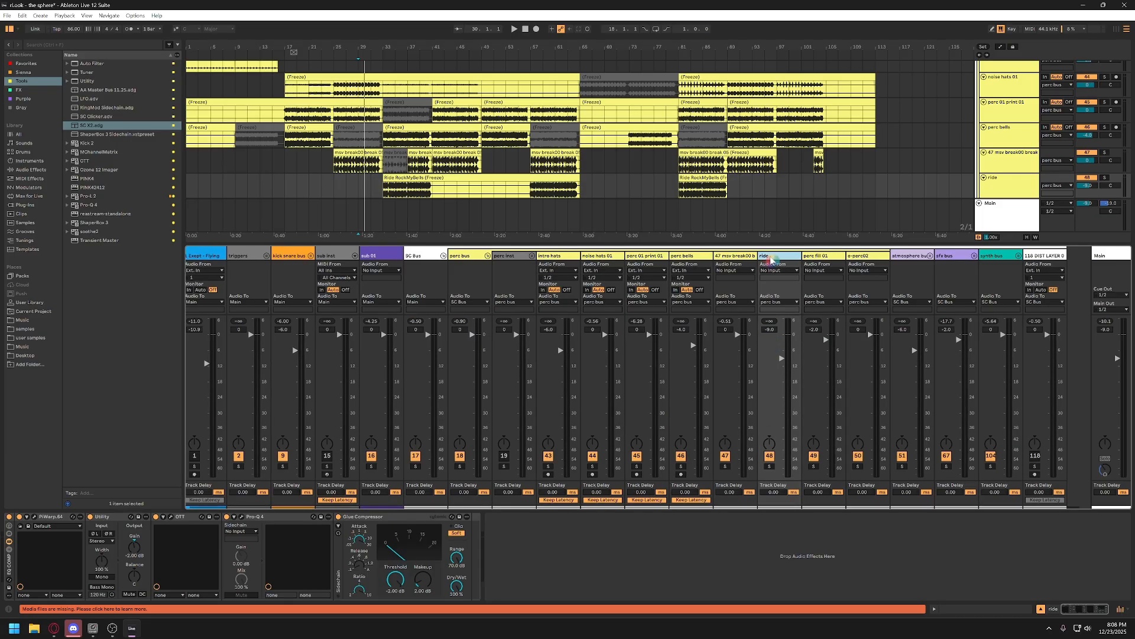
scroll(770, 260, "right", 1)
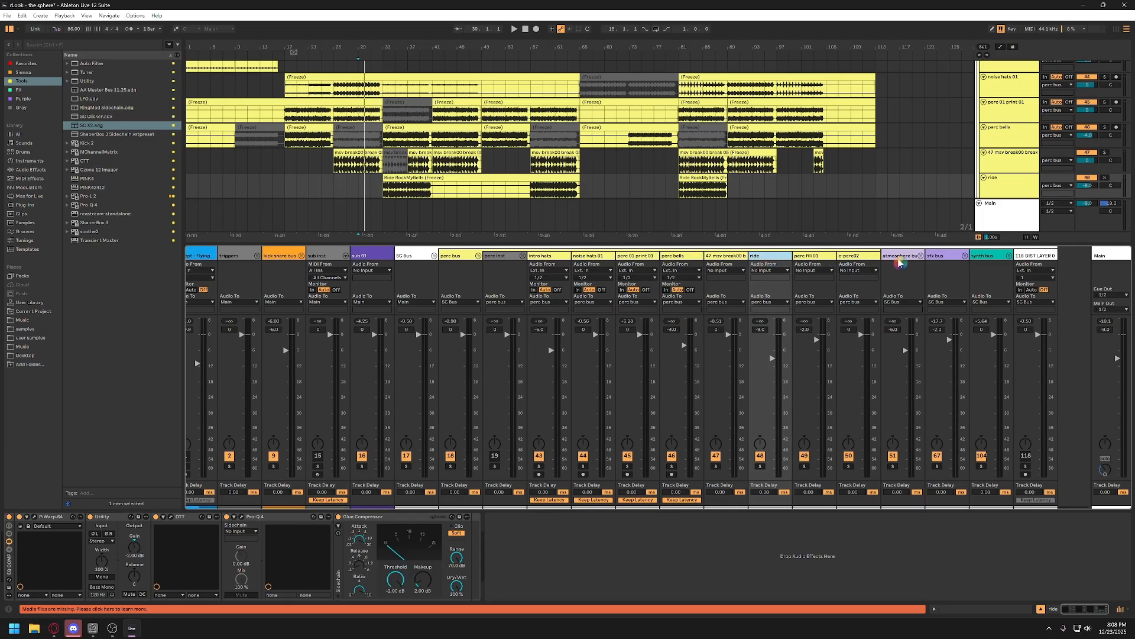
Expand the synth bus group in the mixer and open the Pro-Q 4 equalizer on the SH101 03 track
left_click(1010, 255)
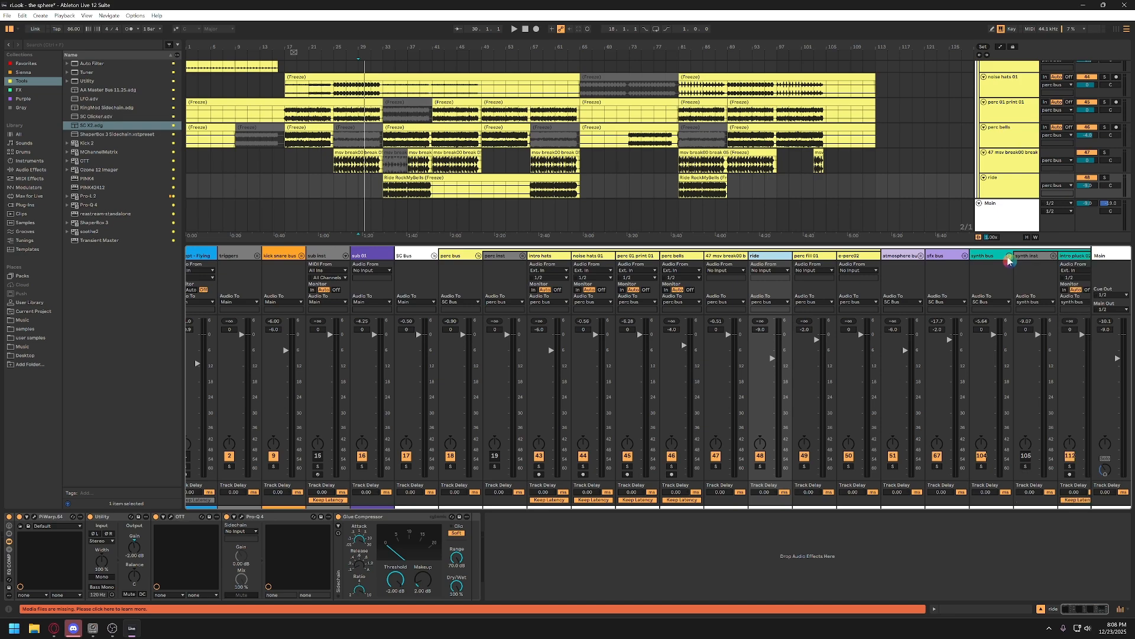
scroll(931, 305, "right", 5)
scroll(931, 304, "right", 18)
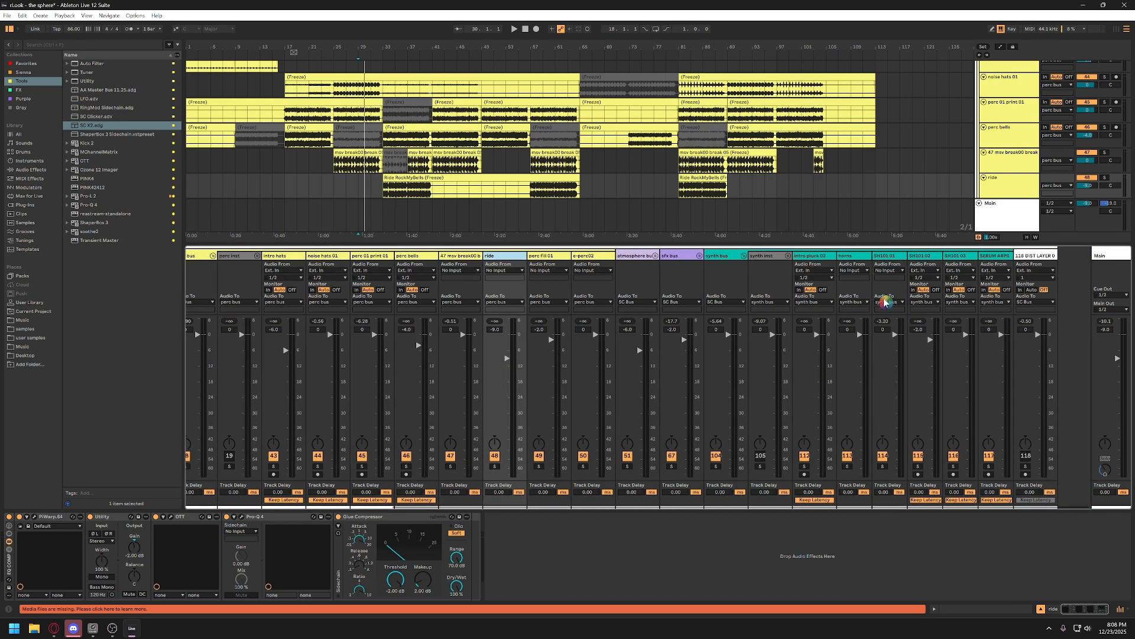
left_click(958, 255)
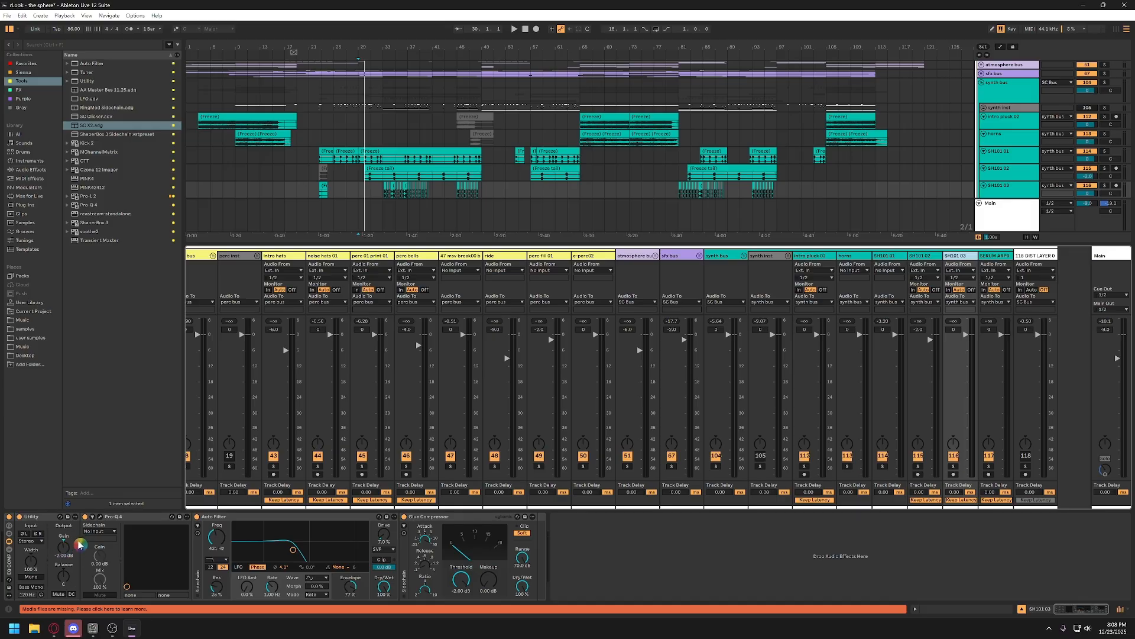
left_click(101, 517)
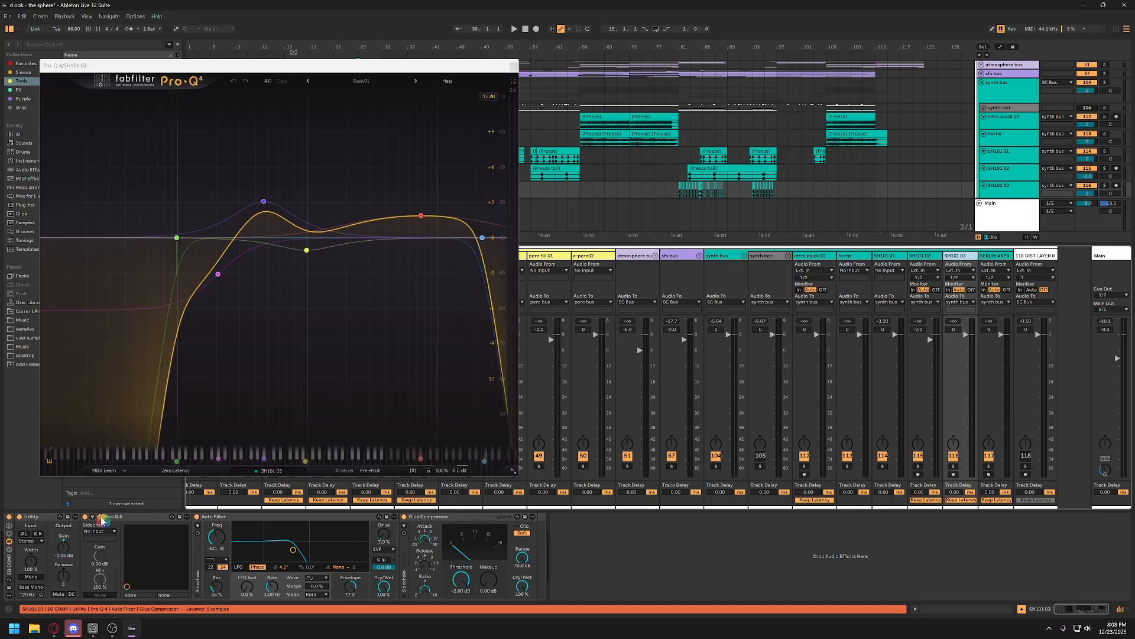
Close the Pro-Q 4 window and examine the Glue Compressor's makeup, soft clip and dry/wet settings on SH101 03
left_click(101, 517)
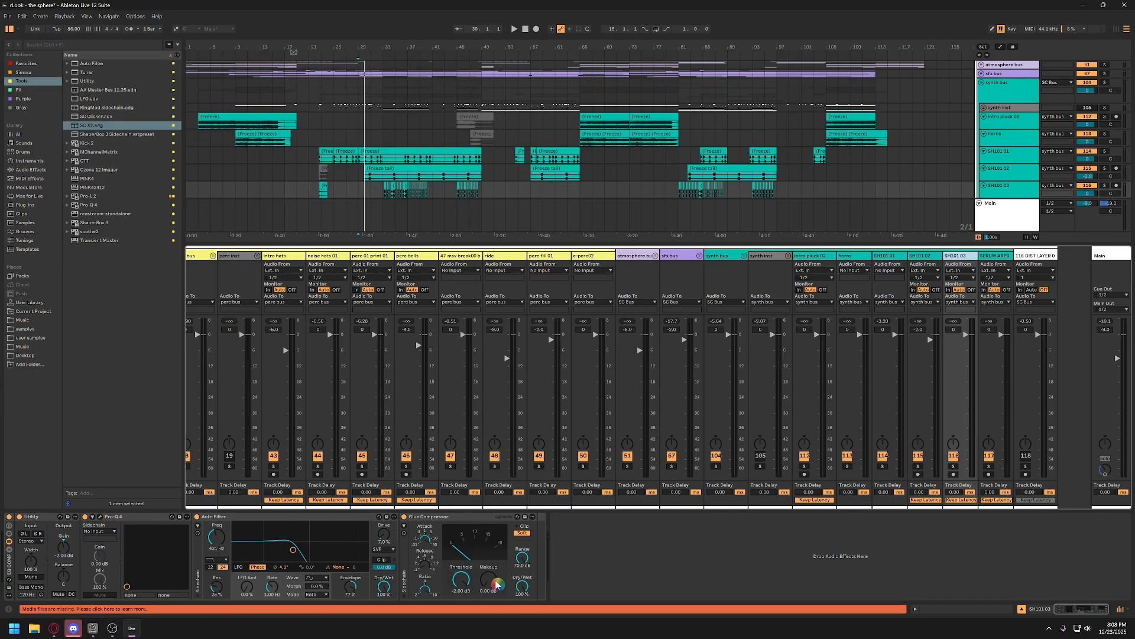
left_click(489, 528)
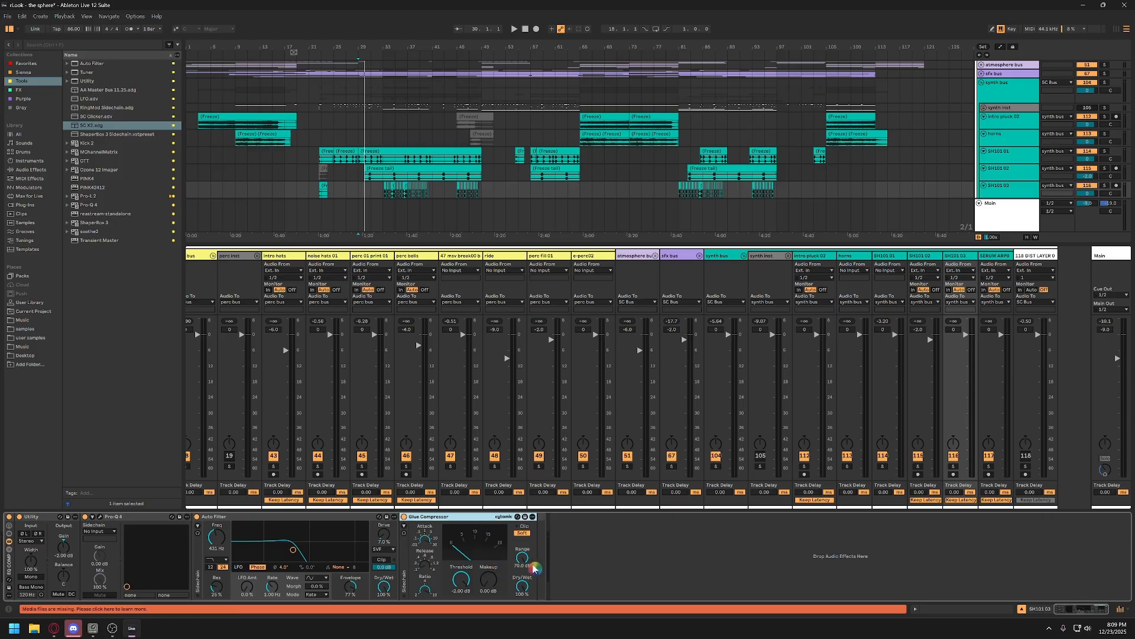
left_click(488, 585)
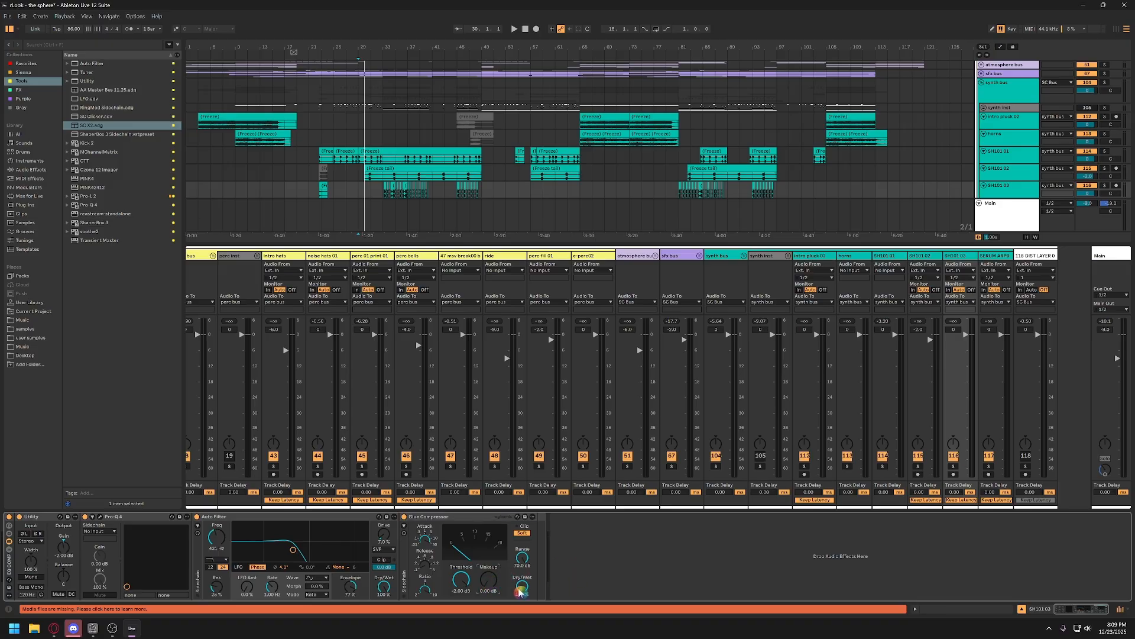
left_click(526, 534)
Add a Saturator audio effect after the Glue Compressor on the SH101 03 track
left_click(43, 171)
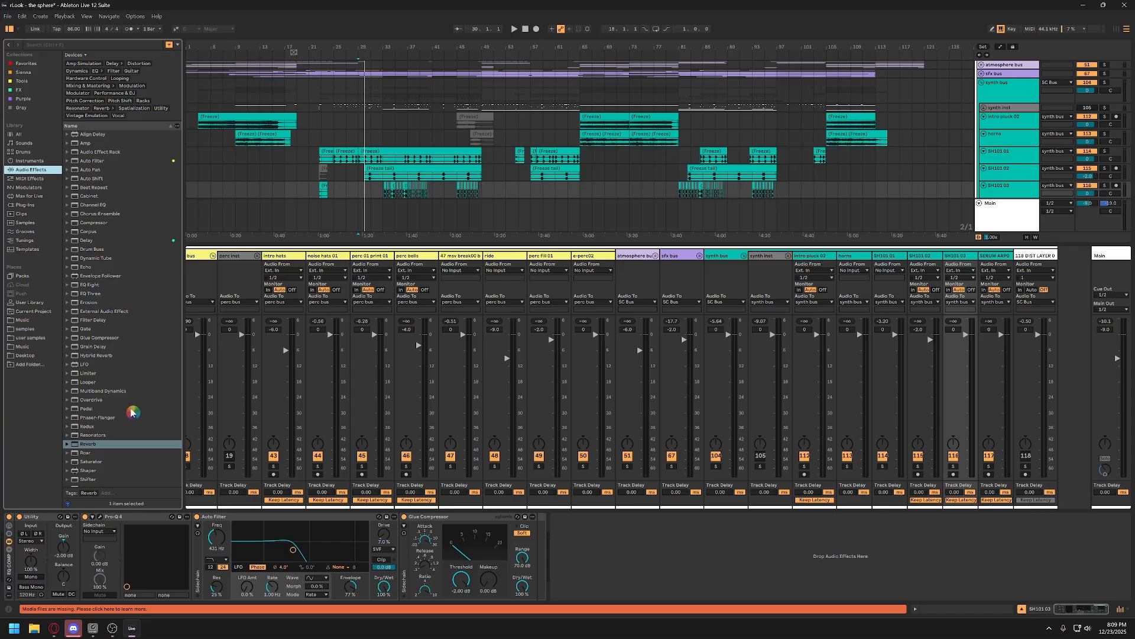
scroll(122, 405, "down", 1)
scroll(123, 405, "down", 2)
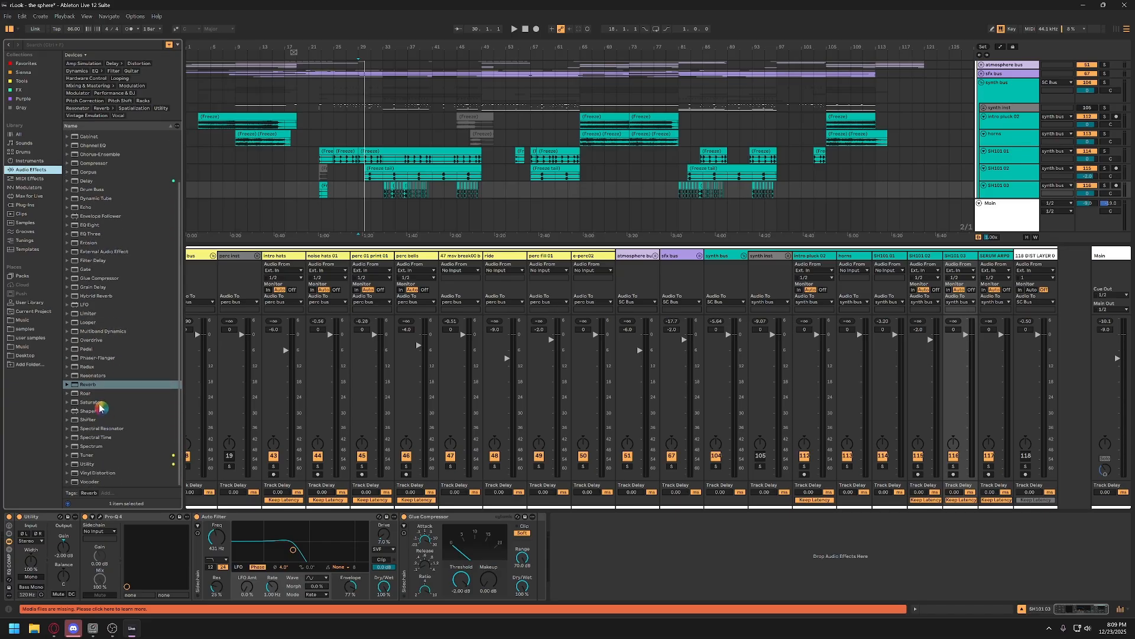
left_click_drag(98, 403, 580, 559)
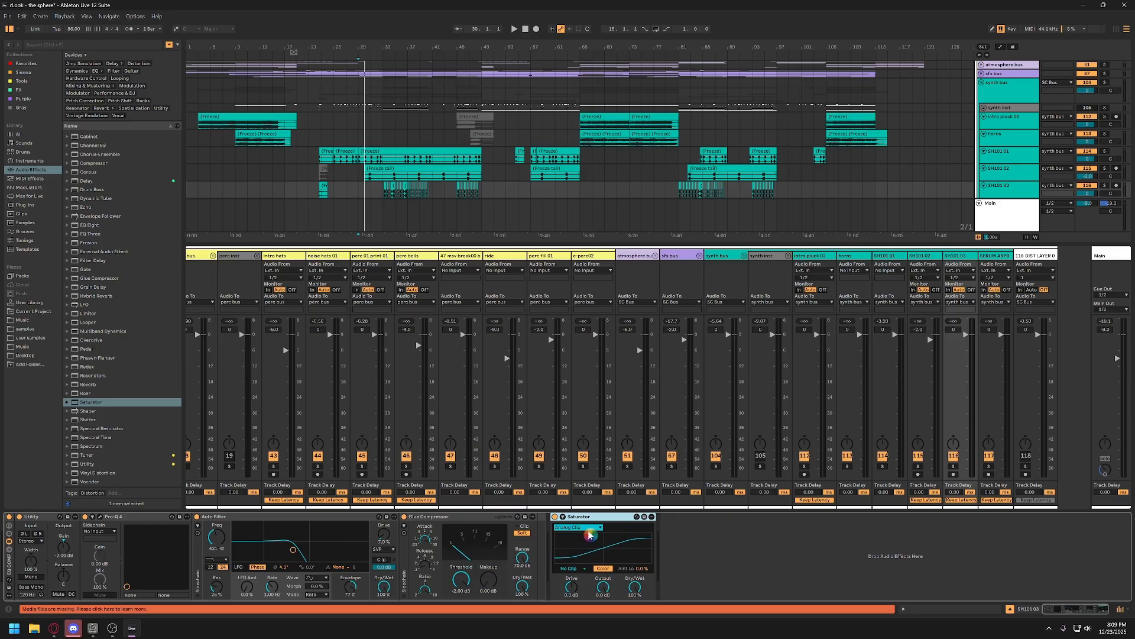
Try the Saturator's curve type and drive controls and delete the Saturator from SH101 03
left_click(593, 527)
left_click(588, 529)
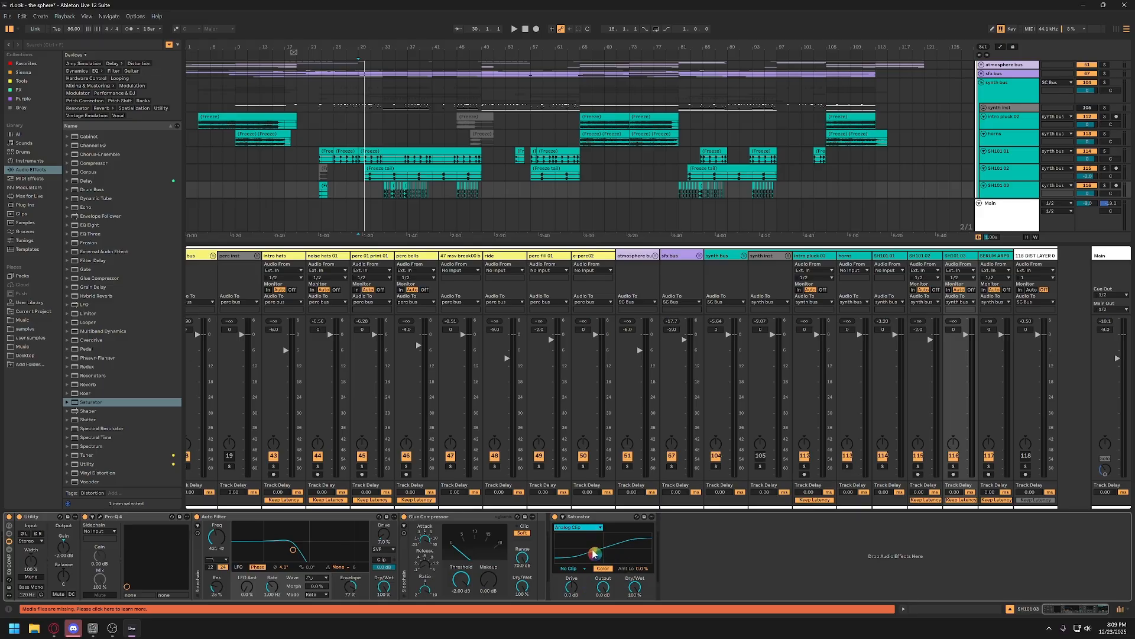
mouse_move(581, 587)
left_mouse_down()
mouse_move(581, 561)
mouse_move(571, 573)
left_mouse_up()
double_click(574, 590)
left_click(596, 518)
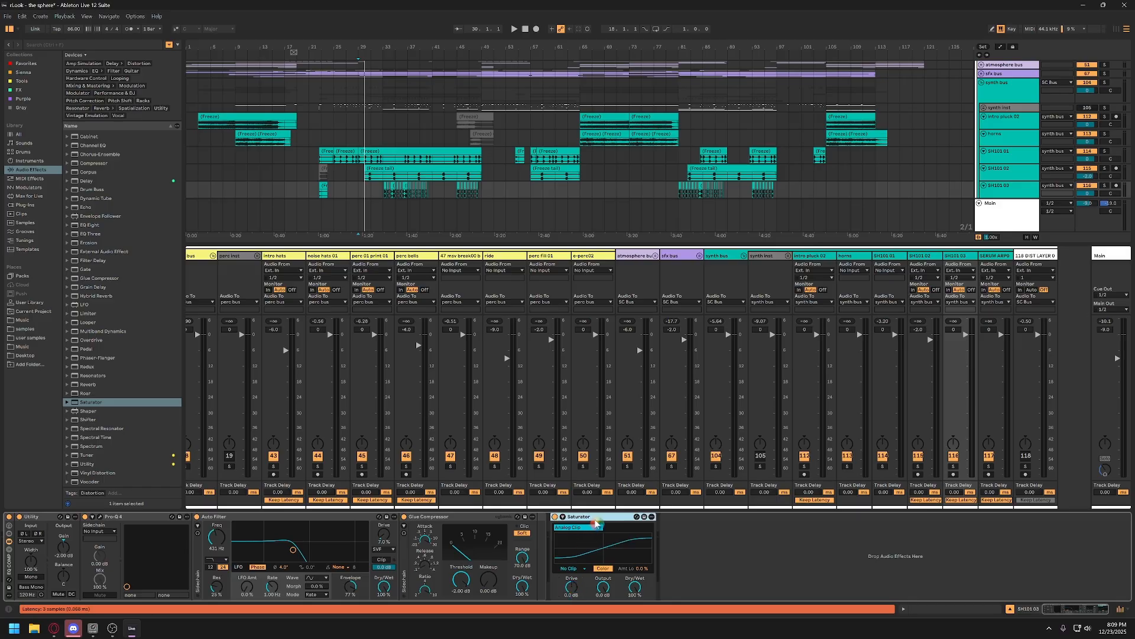
key("Delete")
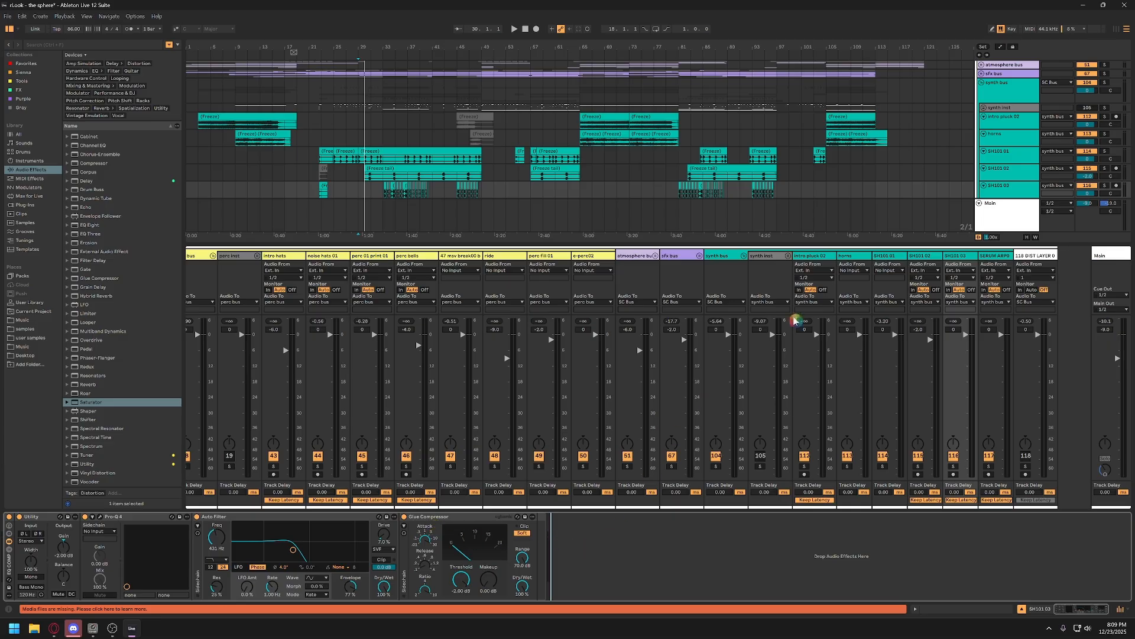
Solo the SH101 03 track, switch to the SH101 01 clip at bar 25 and solo that track instead
left_click(956, 256)
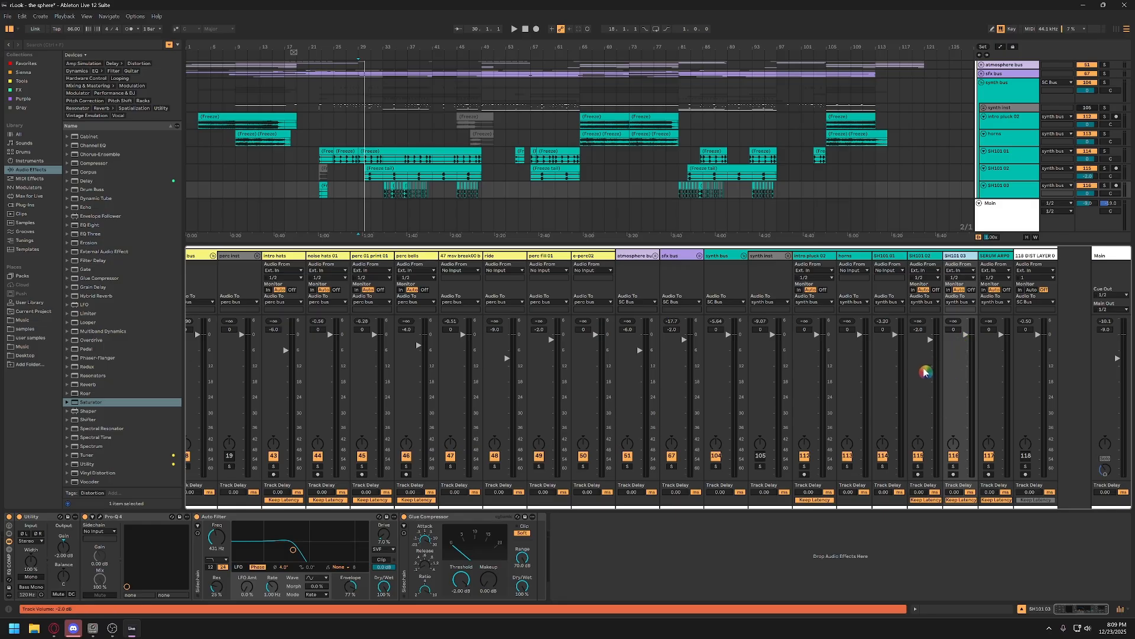
left_click(954, 466)
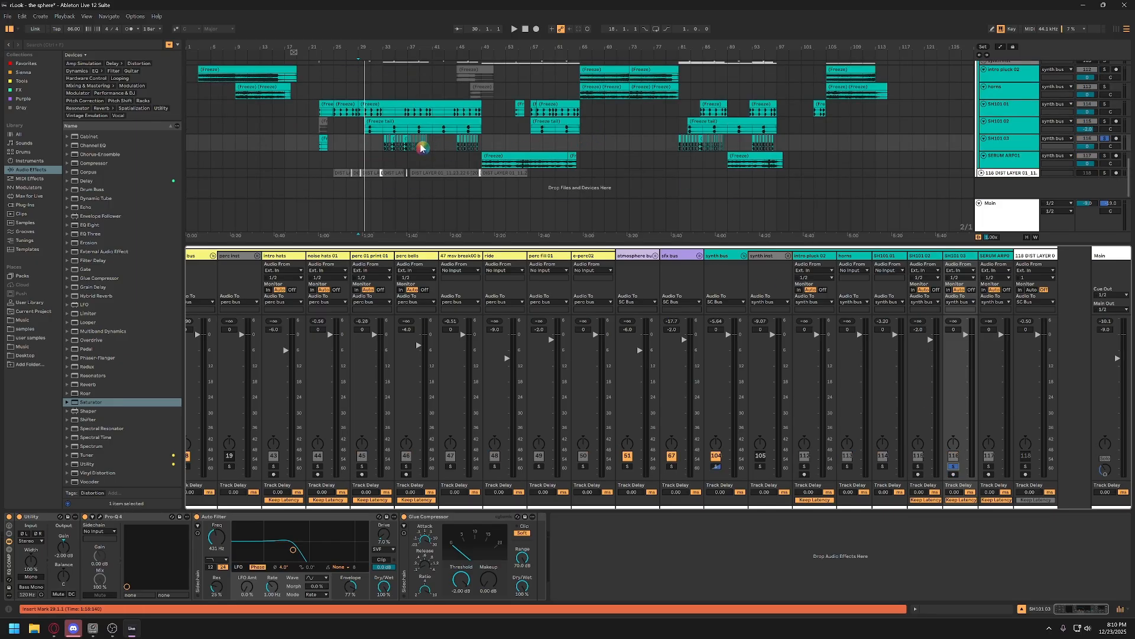
scroll(406, 135, "up", 2)
left_click(361, 149)
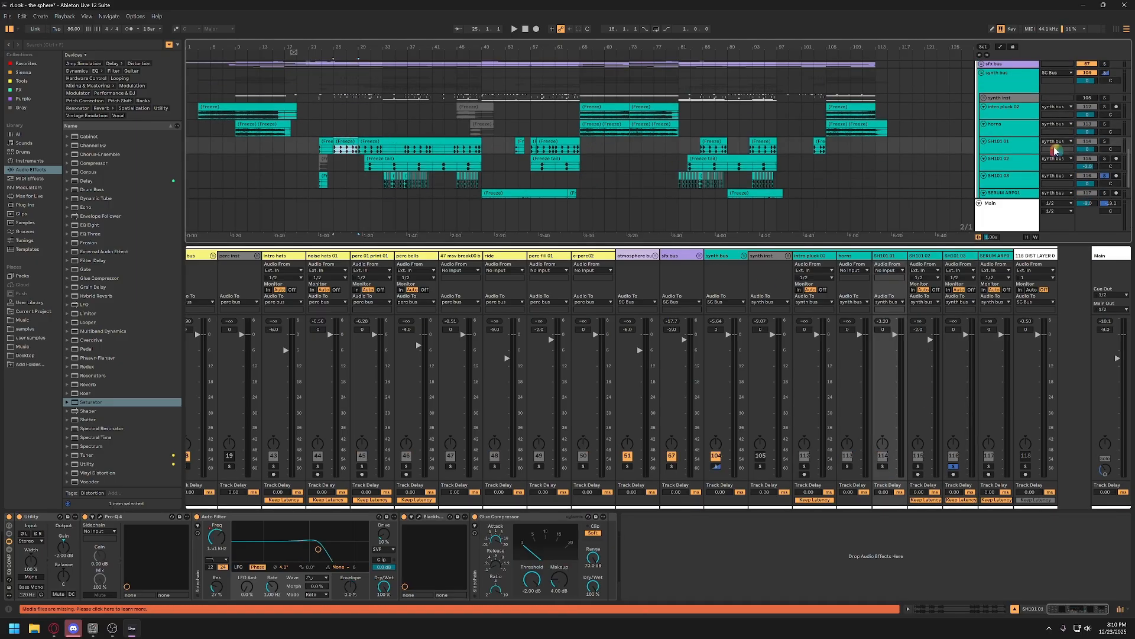
left_click(1104, 141)
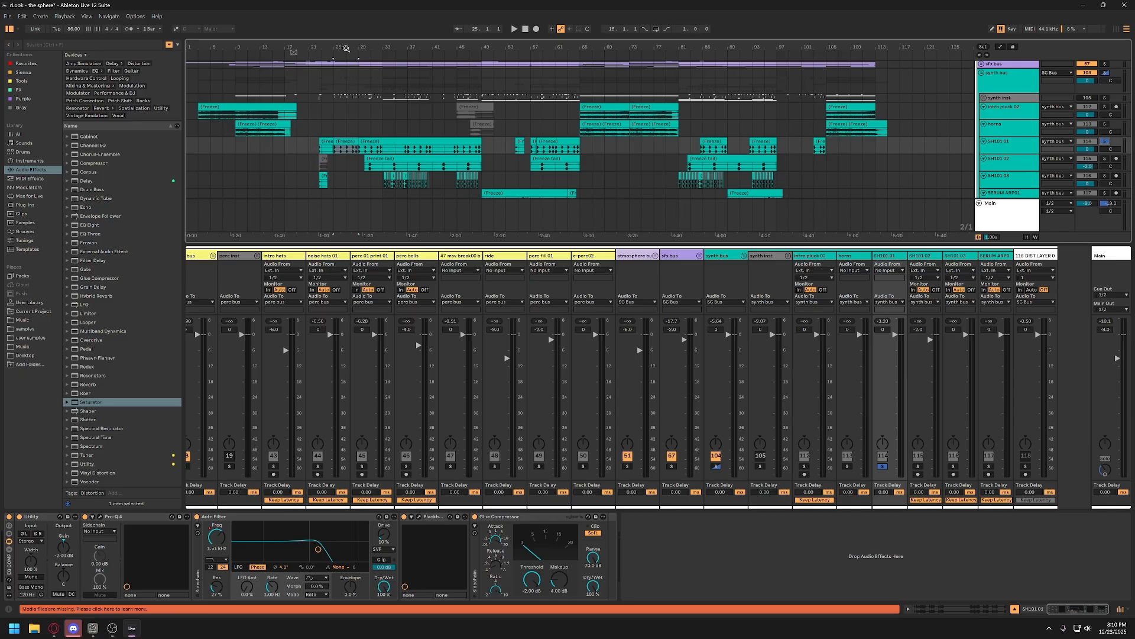
Zoom in on the SH101 01 clip at bar 25 and play it from its start
left_click_drag(345, 48, 345, 119)
key("space")
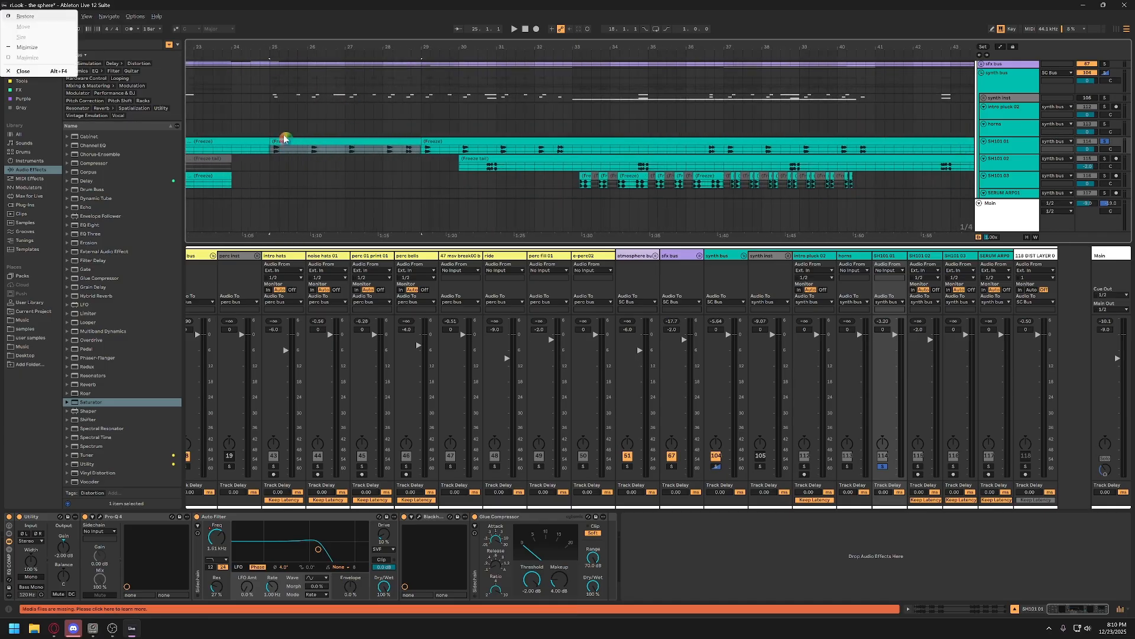
left_click(286, 146)
key("space")
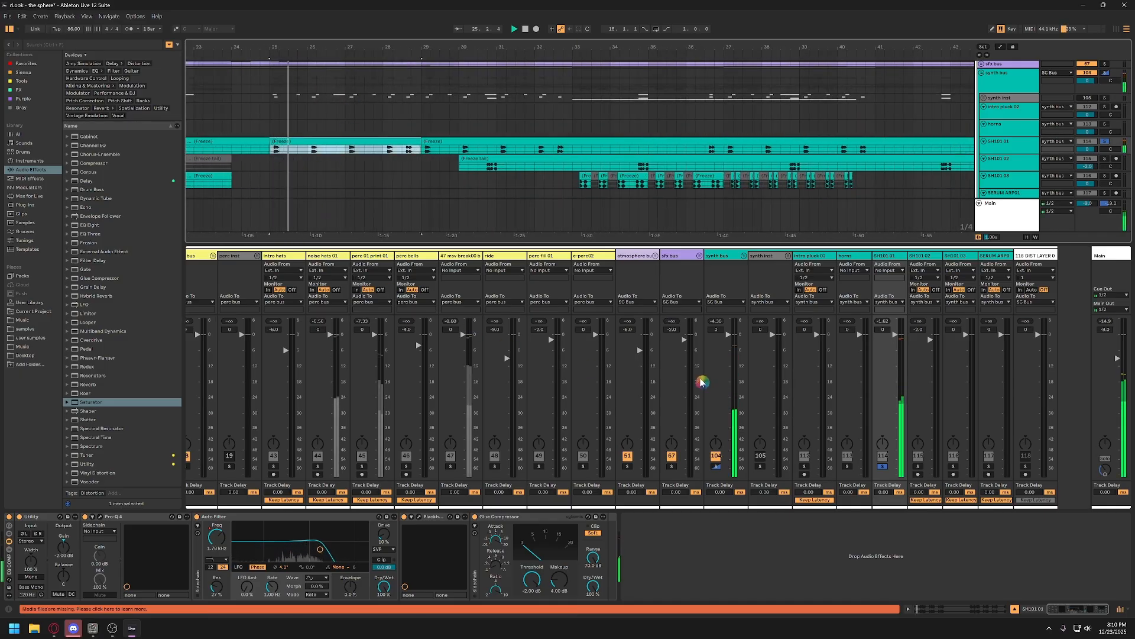
Play SH101 01 from bar 27, try 6 dB of makeup gain on its Glue Compressor and undo the change
left_click(346, 150)
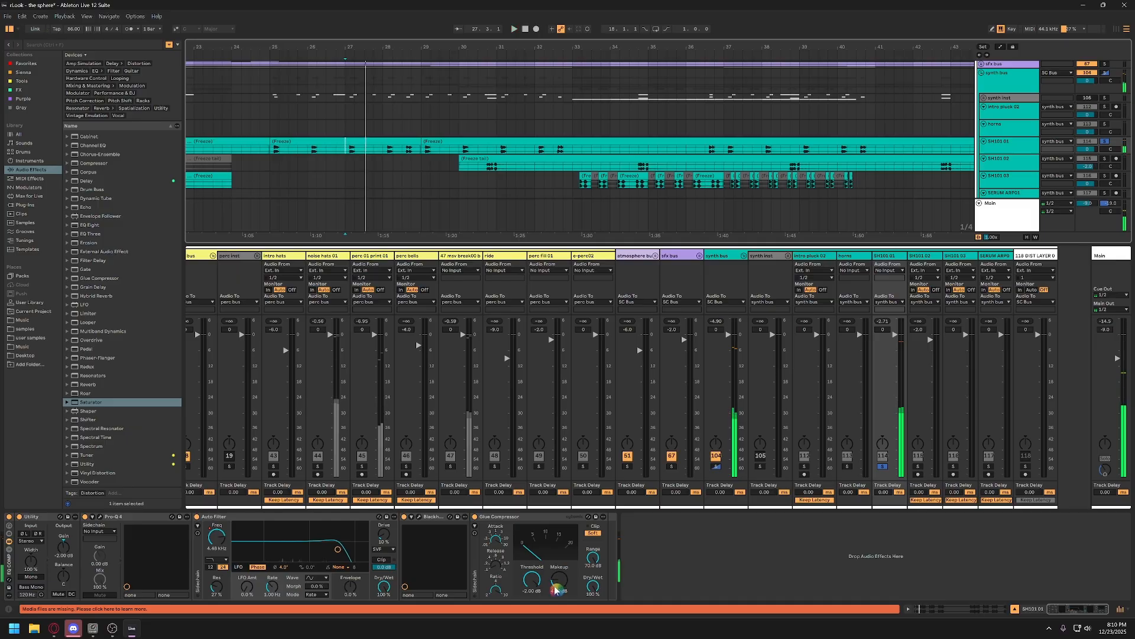
left_click_drag(559, 587, 562, 585)
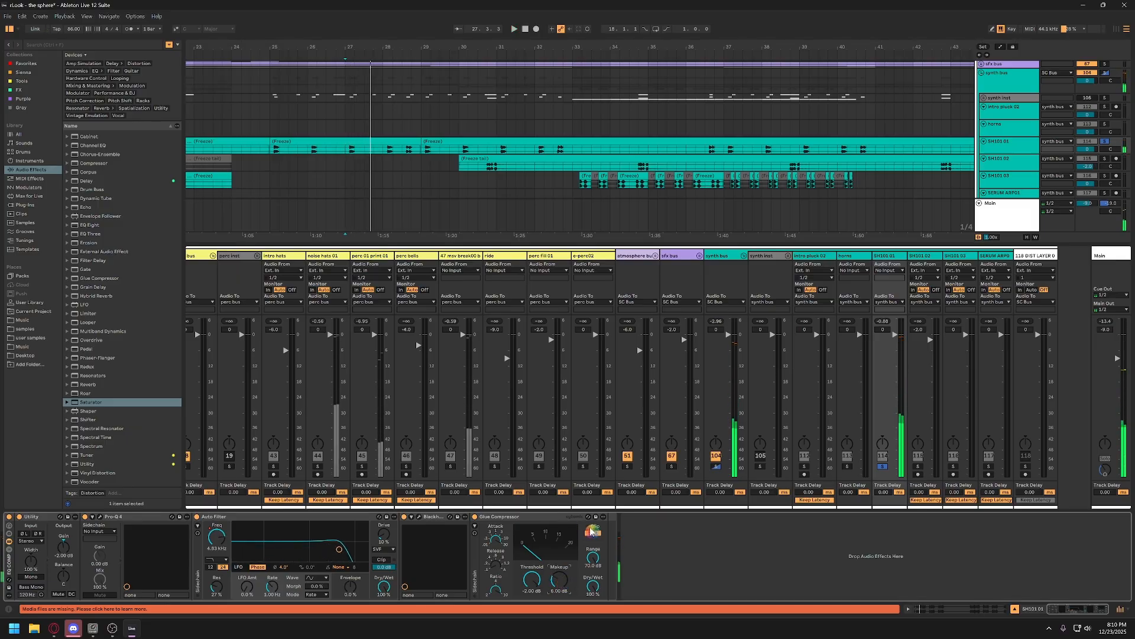
key("ctrl+z")
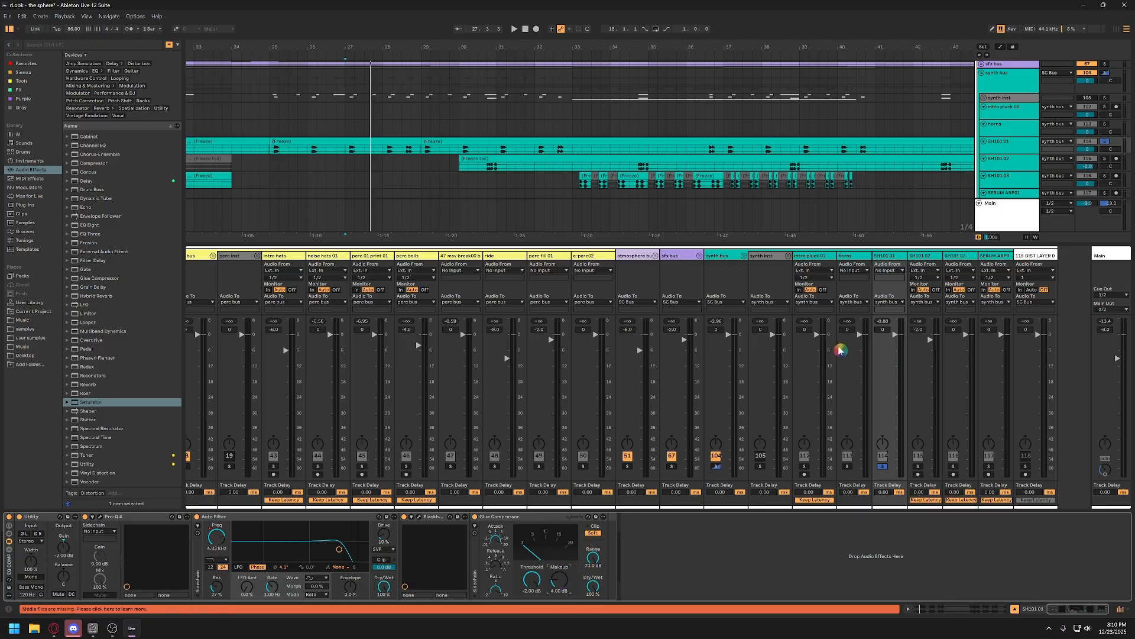
Try lowering the SH101 01 channel volume by up to about 1 dB and reset it to 0 dB
left_click_drag(896, 337, 896, 339)
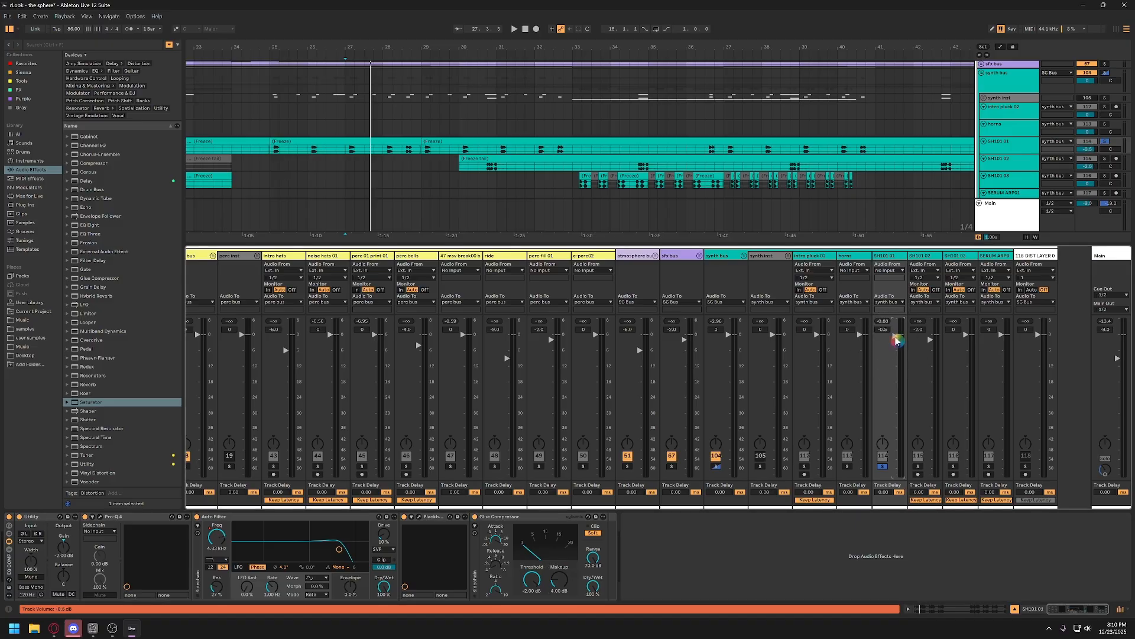
left_click(894, 258)
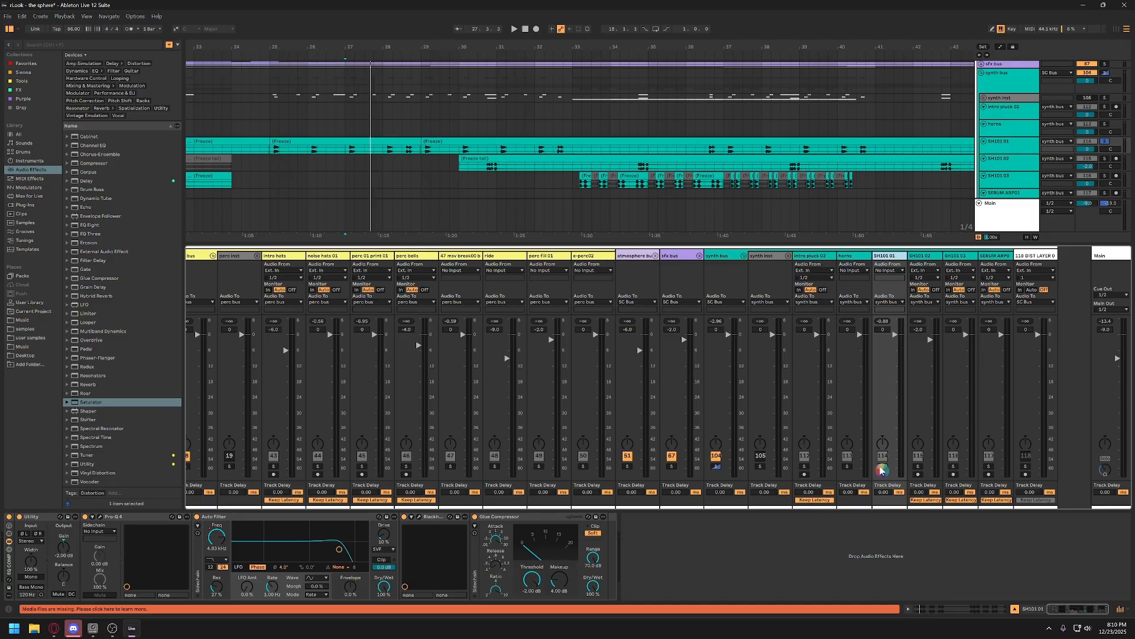
left_click(882, 467)
left_click(346, 152)
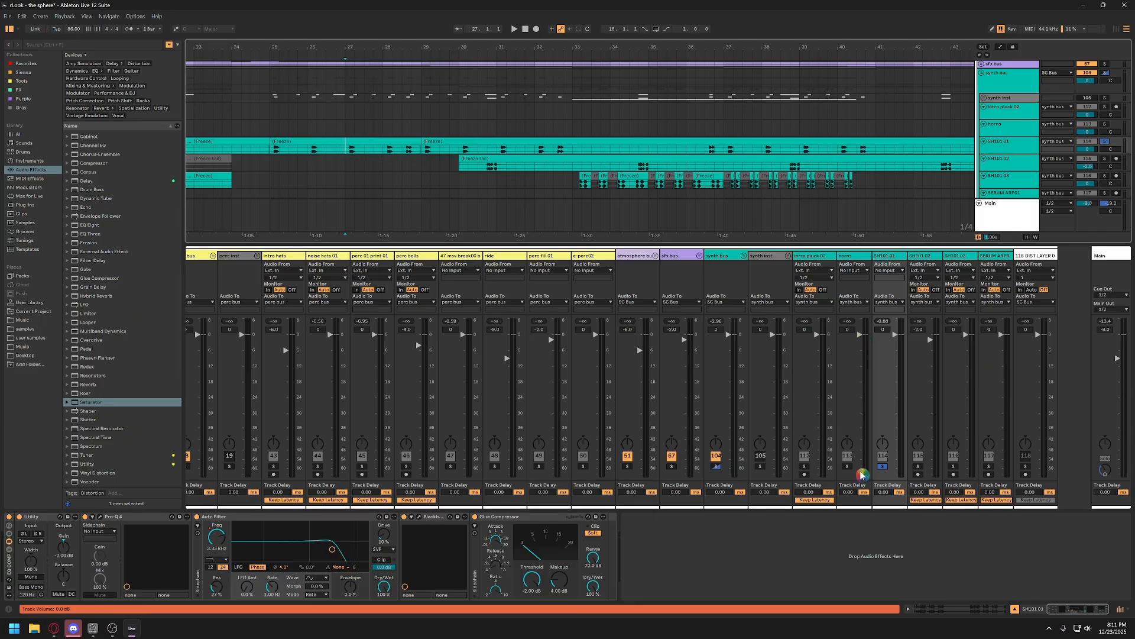
left_click(886, 349)
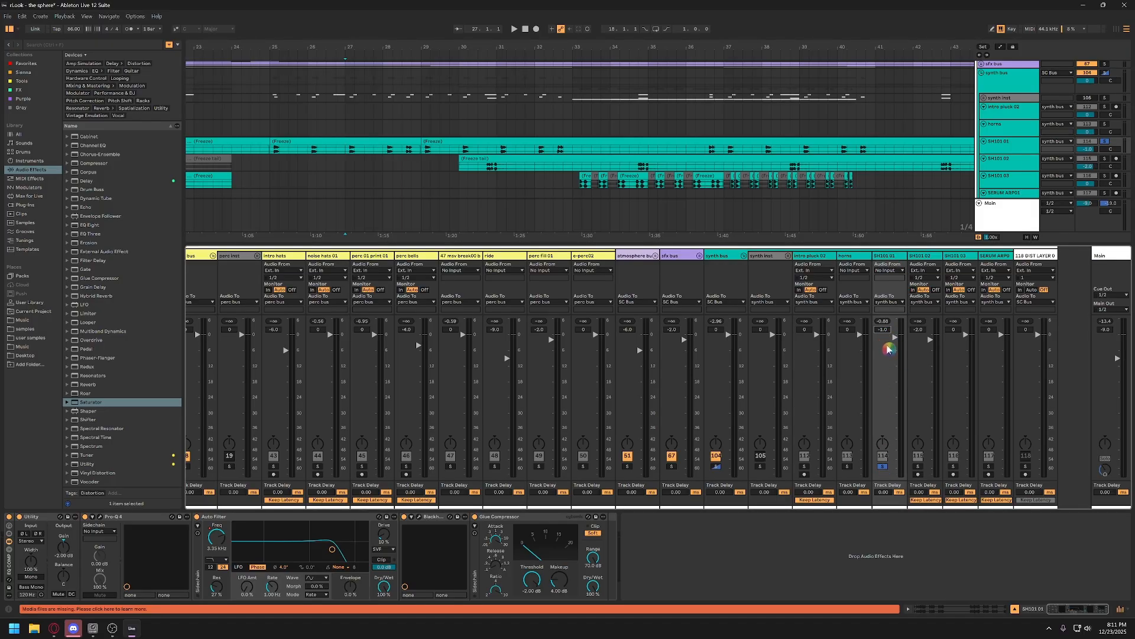
double_click(884, 330)
Turn off the solo on SH101 01 and select the synth bus channel to examine its effects
left_click(732, 274)
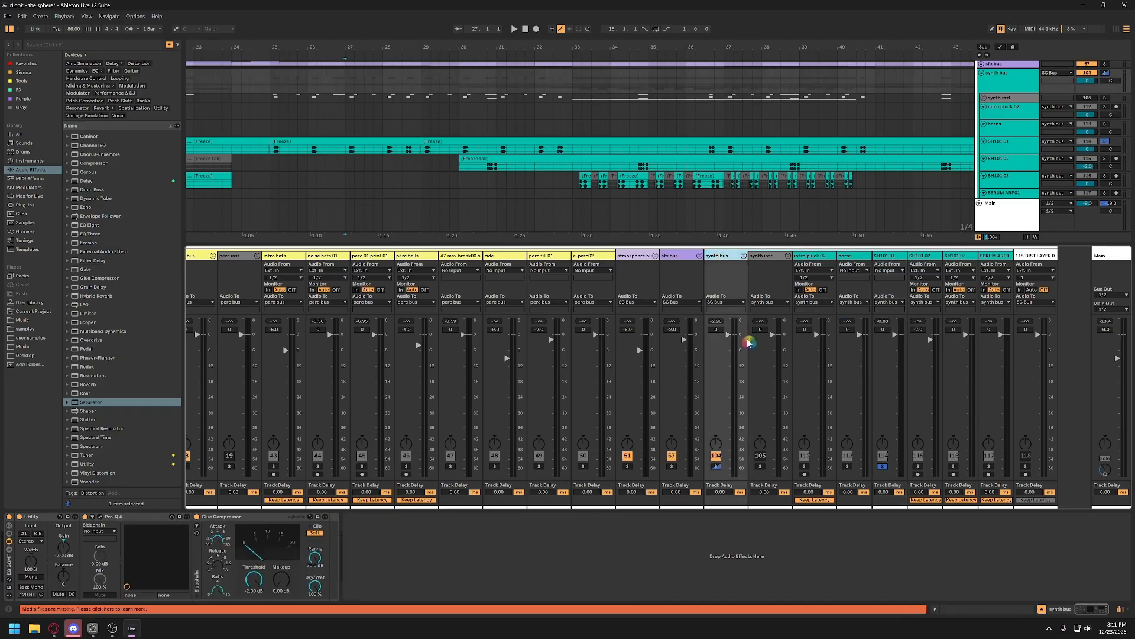
left_click(887, 468)
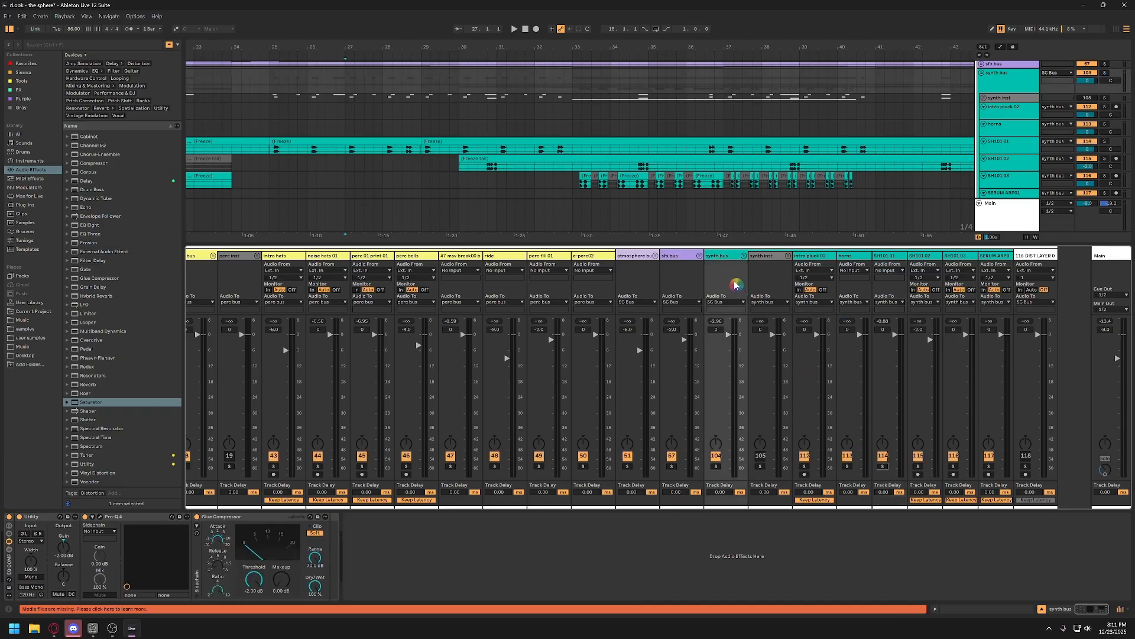
left_click(725, 257)
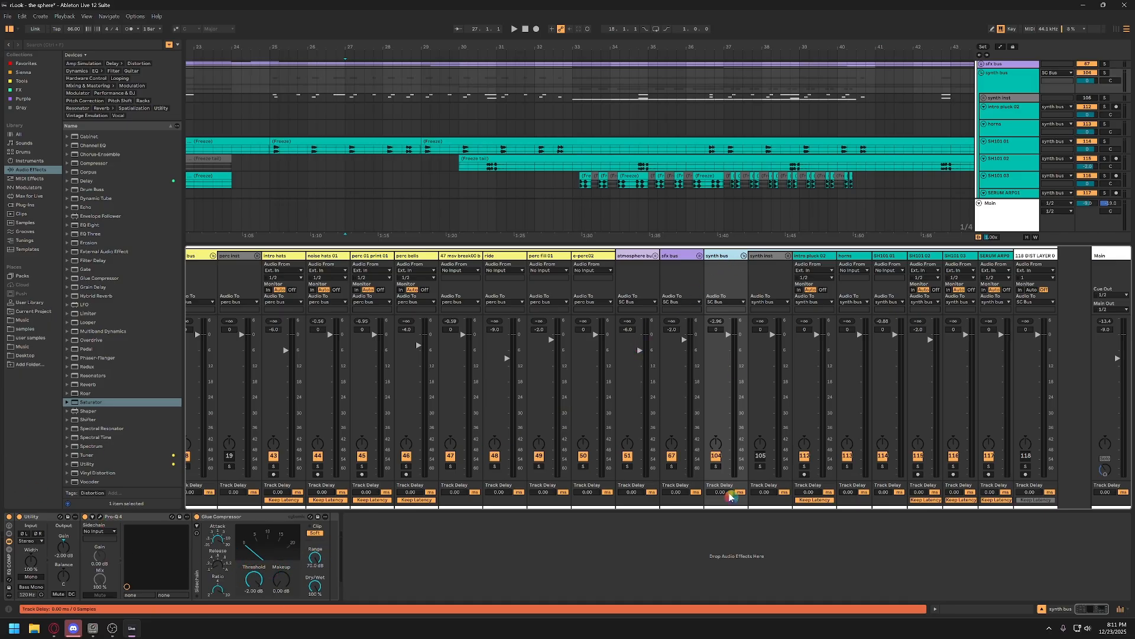
Hide the mixer, select the SH101 01 clip at bar 25 and fit the whole arrangement in view
left_click(1121, 613)
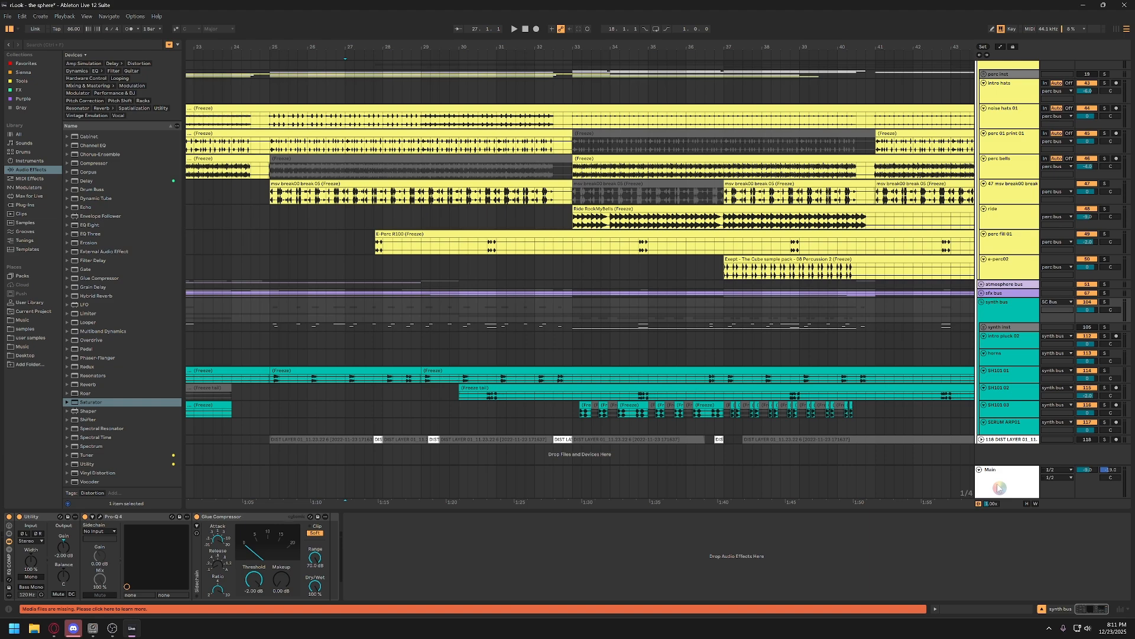
left_click(997, 378)
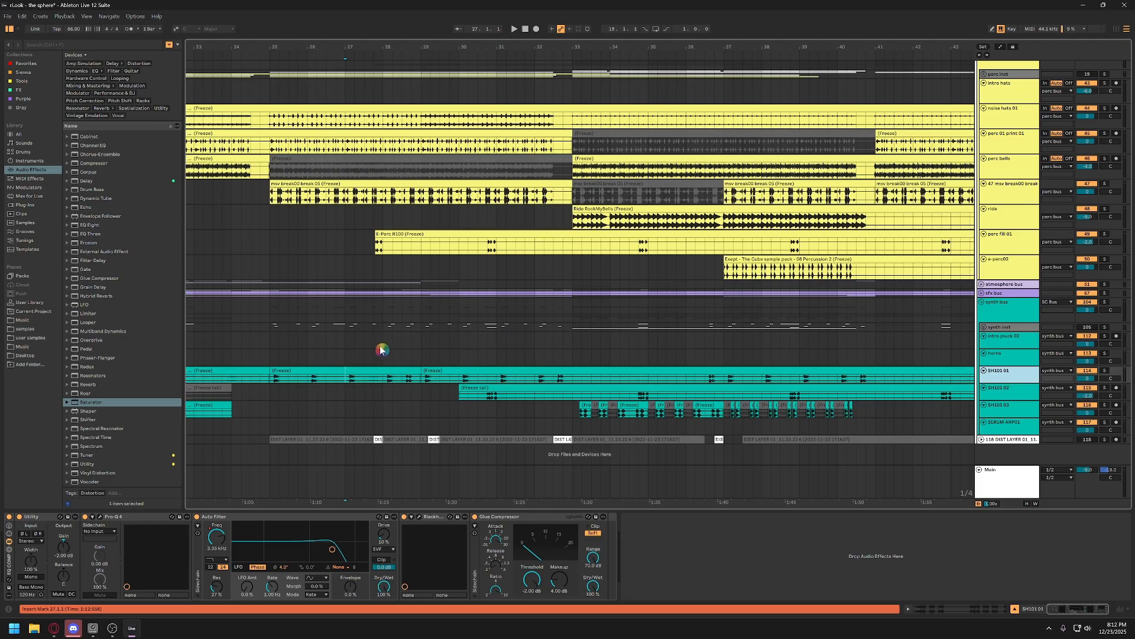
left_click(365, 371)
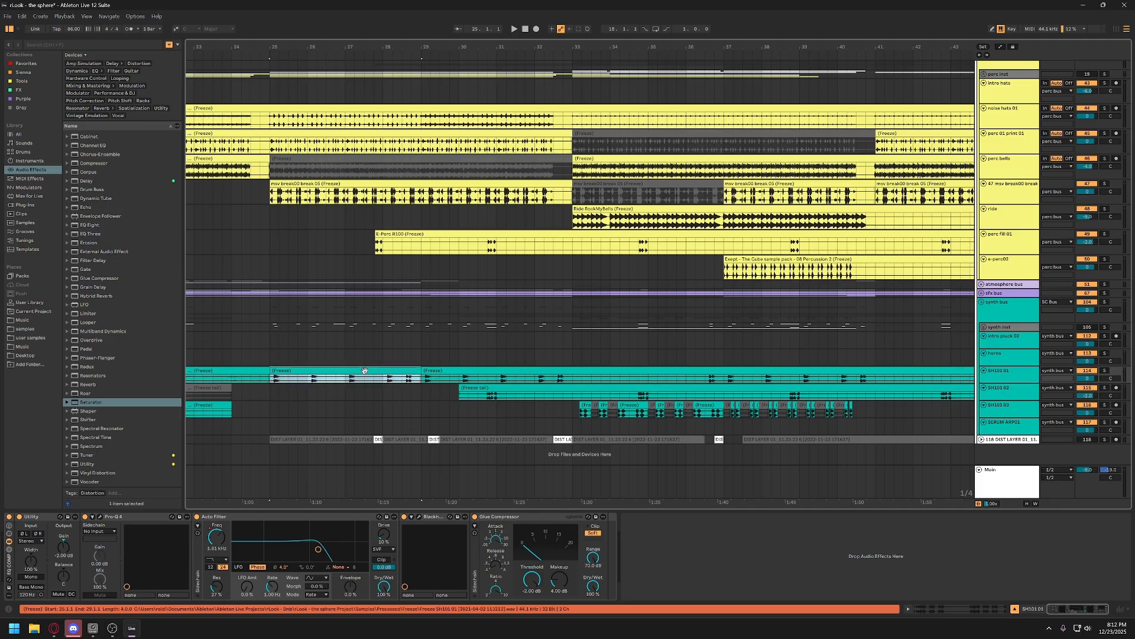
scroll(381, 367, "right", 5)
scroll(408, 266, "left", 6)
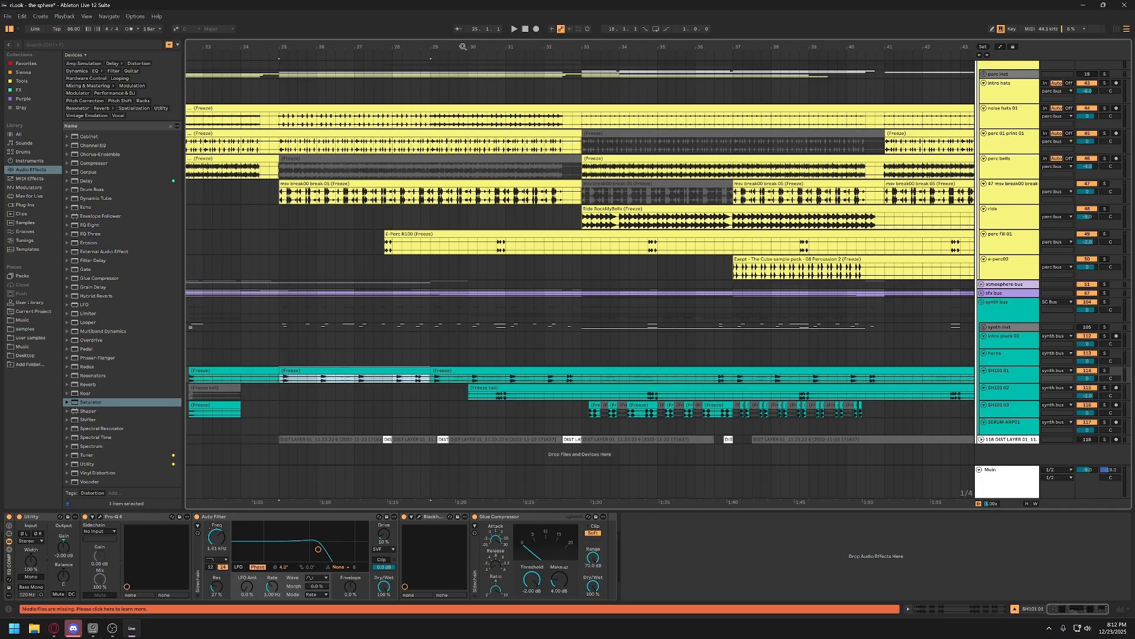
key("w")
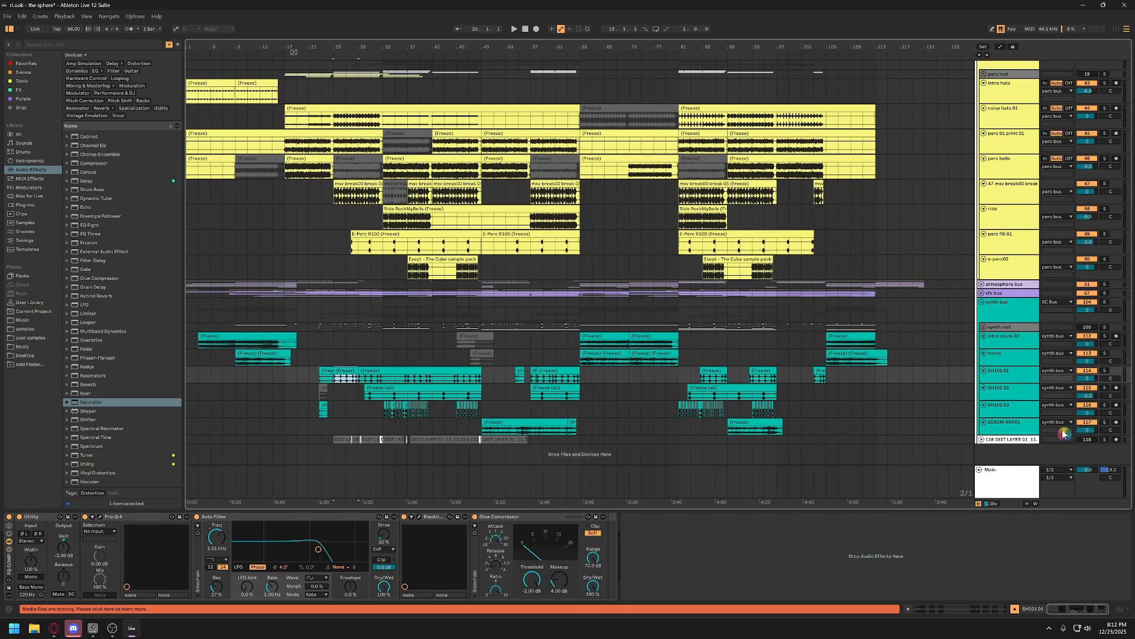
Select the SC Bus group and examine the sidechain source list of the Compressor in its Audio Effect Rack
scroll(992, 390, "up", 5)
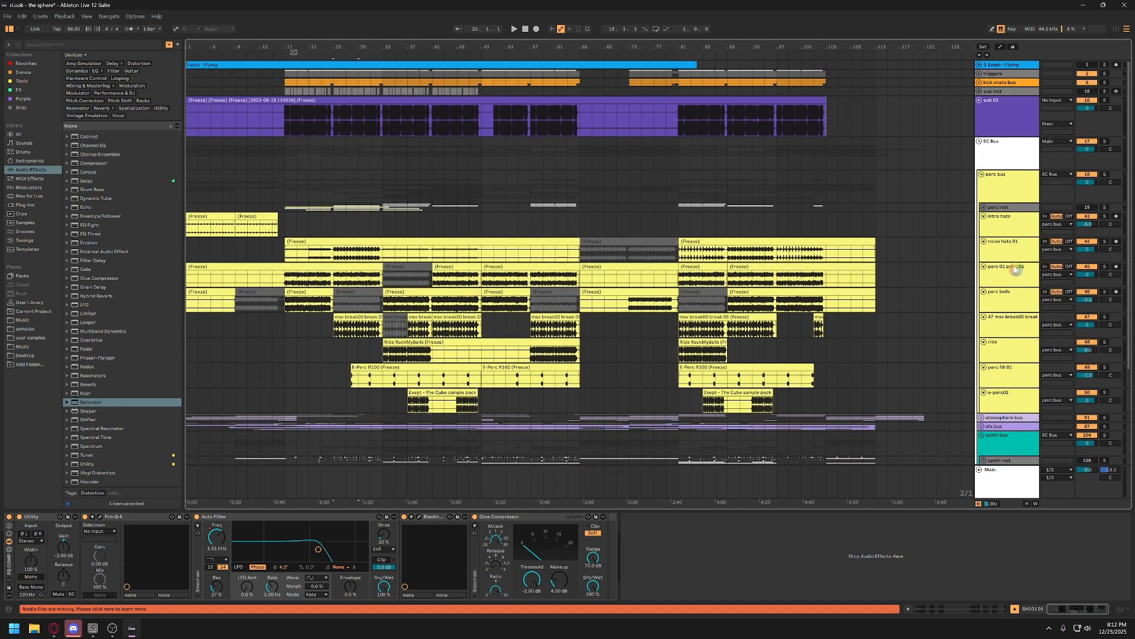
left_click(1006, 152)
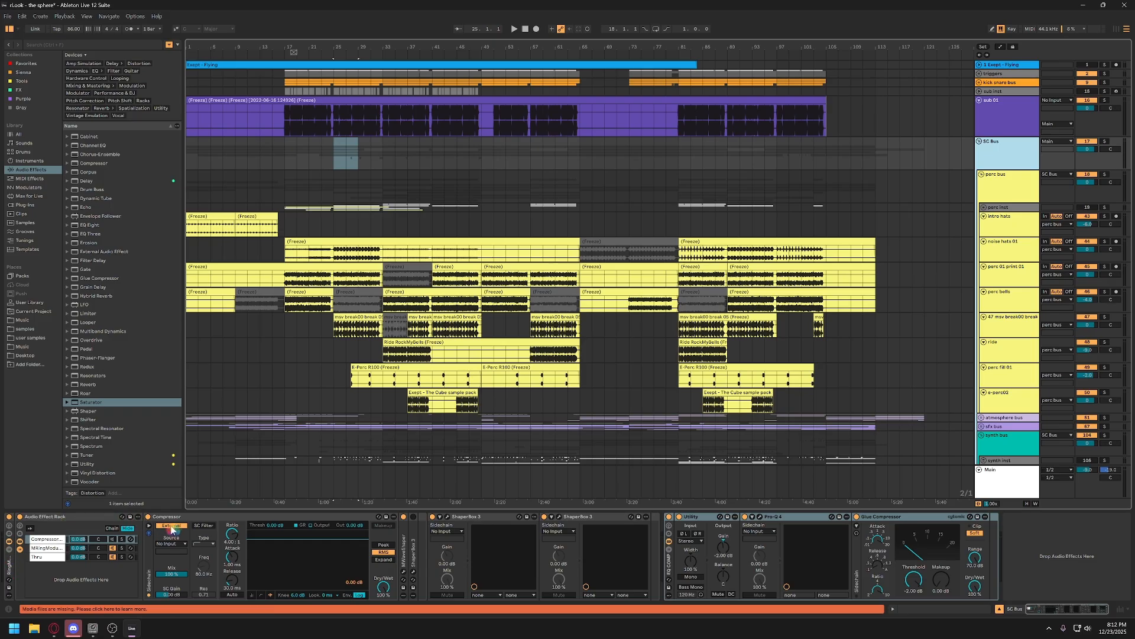
left_click(178, 545)
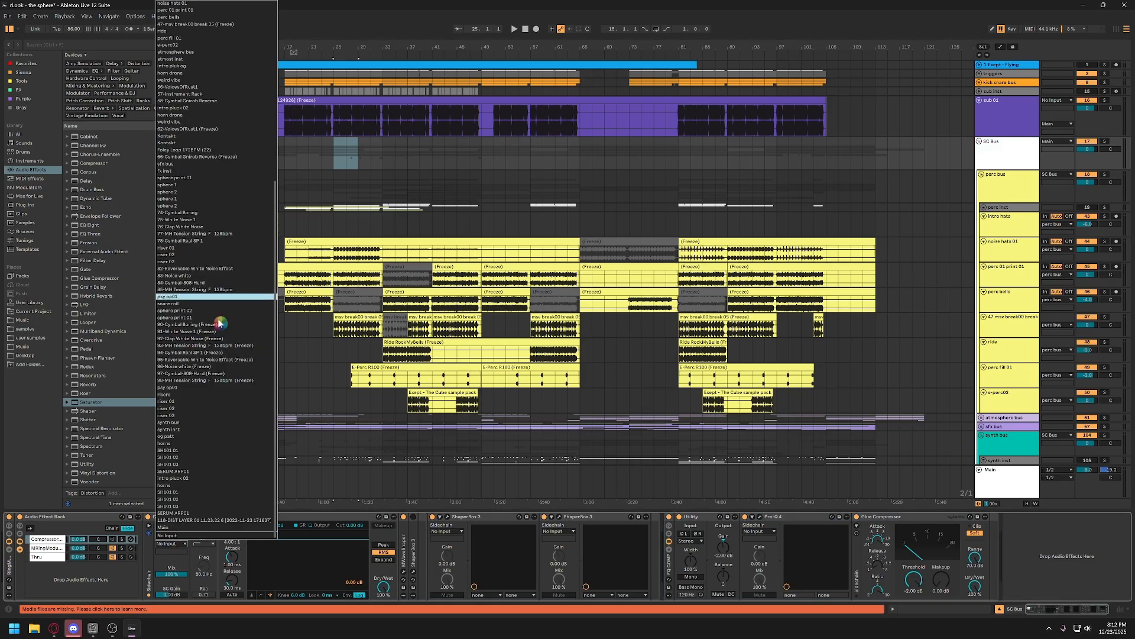
scroll(190, 103, "up", 8)
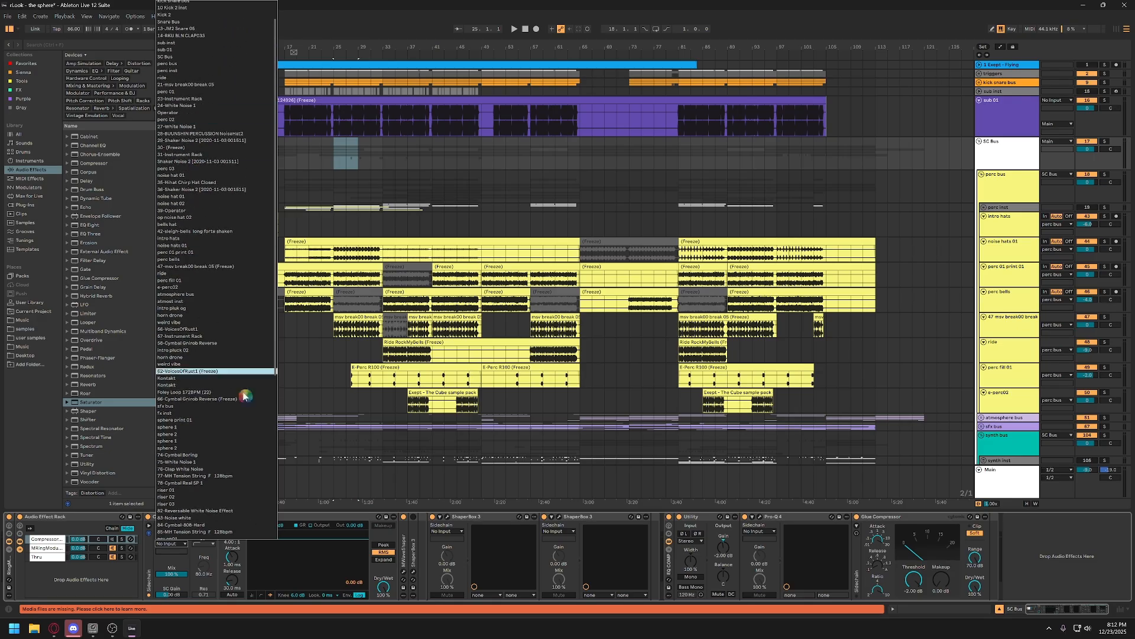
left_click(134, 571)
left_click(83, 529)
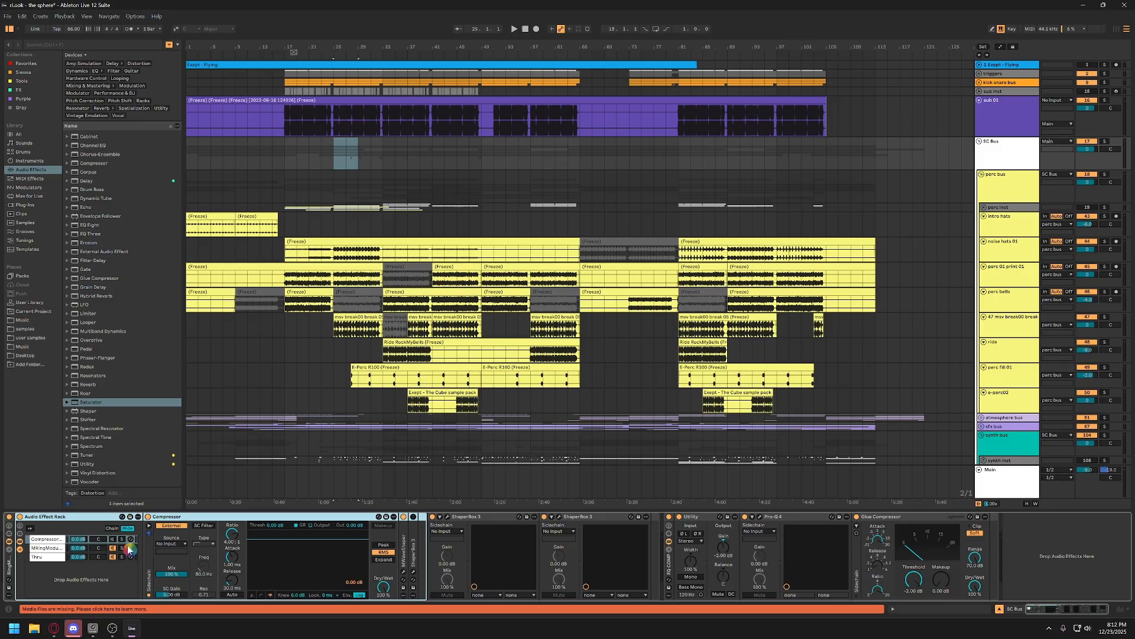
In the SC Bus rack's Compressor chain, set the Compressor's sidechain source to the kick snare bus, Post FX
left_click(48, 548)
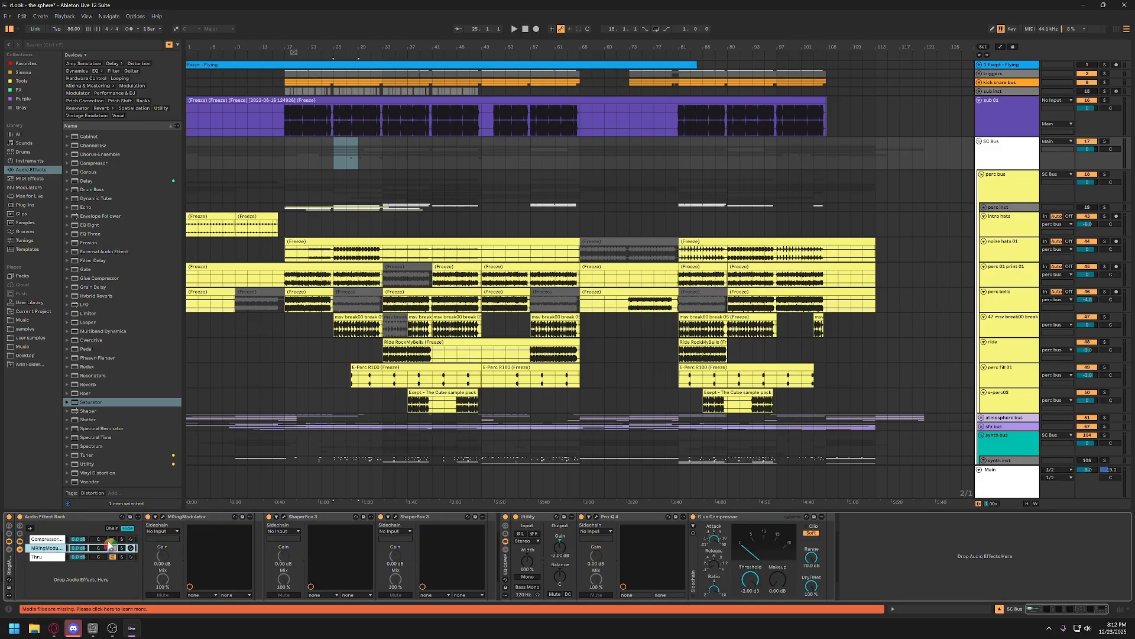
left_click(54, 539)
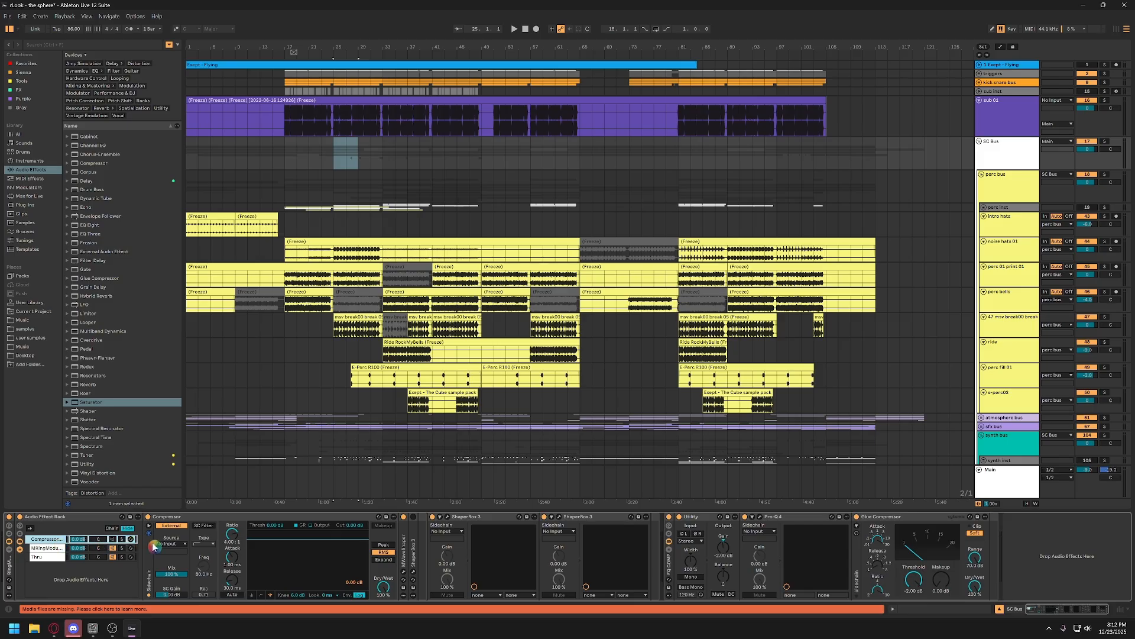
left_click(177, 544)
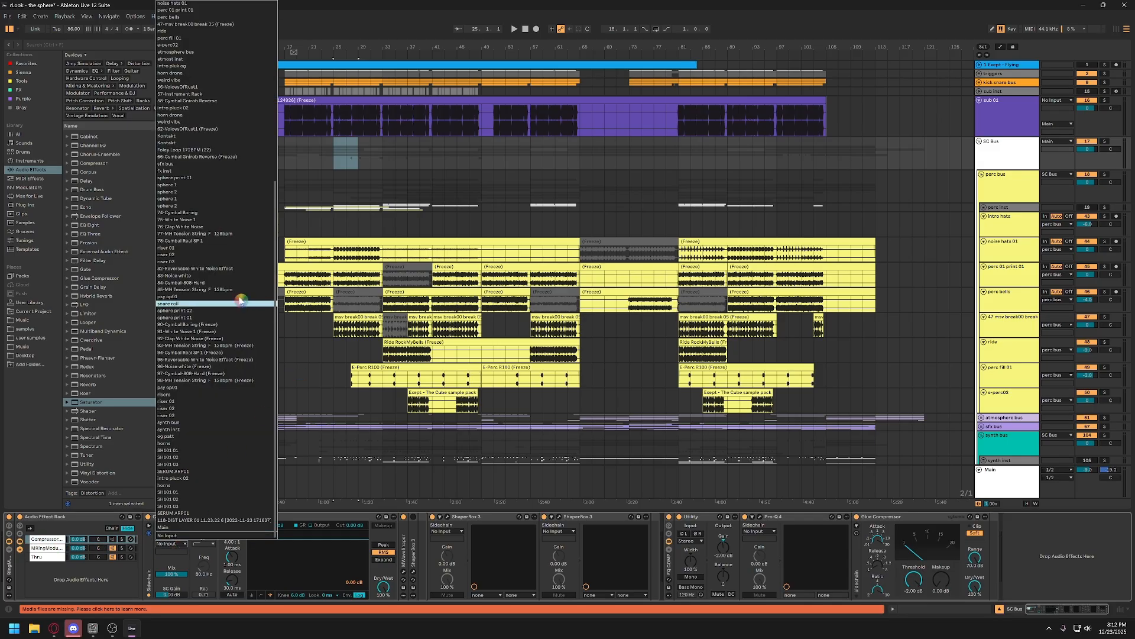
scroll(243, 305, "up", 5)
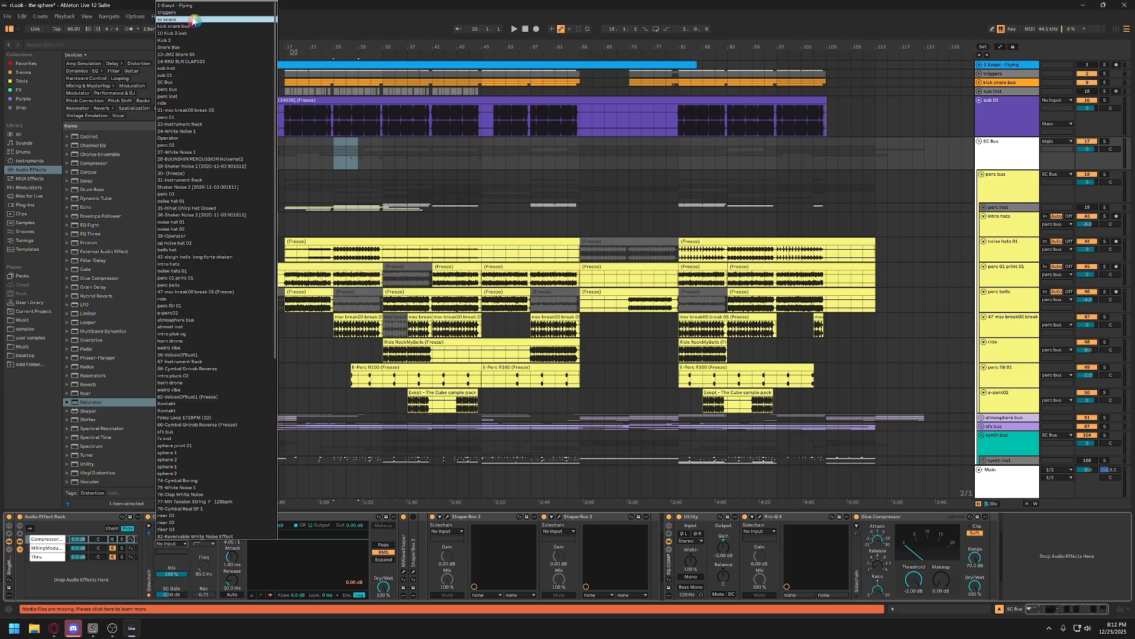
key("Escape")
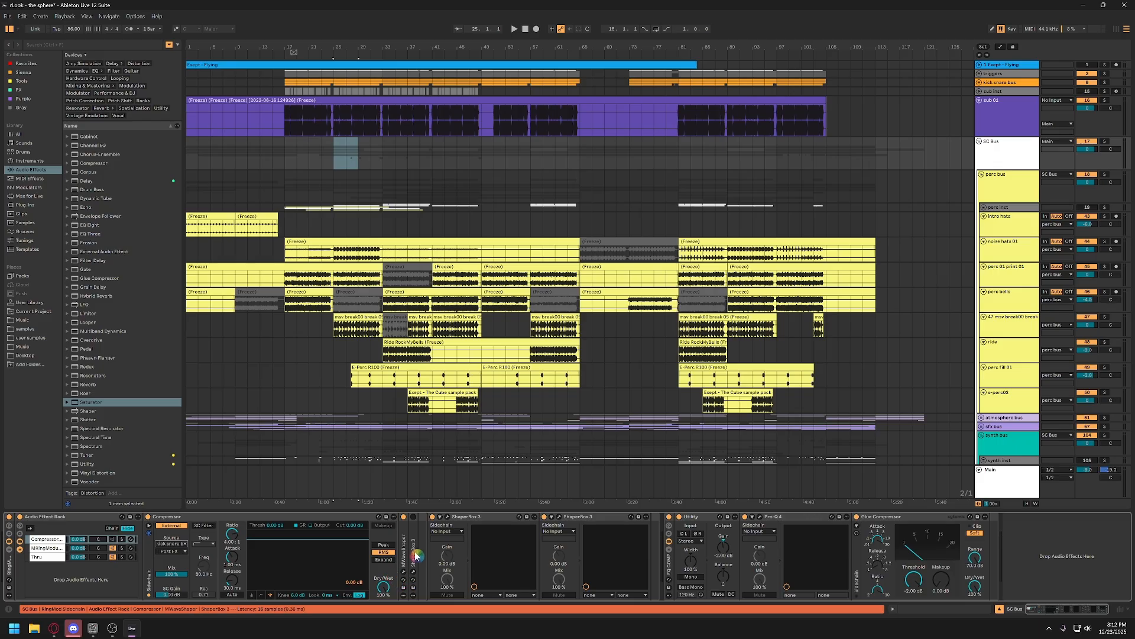
Open the Compressor chain's ShaperBox 3, play the track to examine the sidechain signal on its scope, and close the plug-in window
left_click(413, 573)
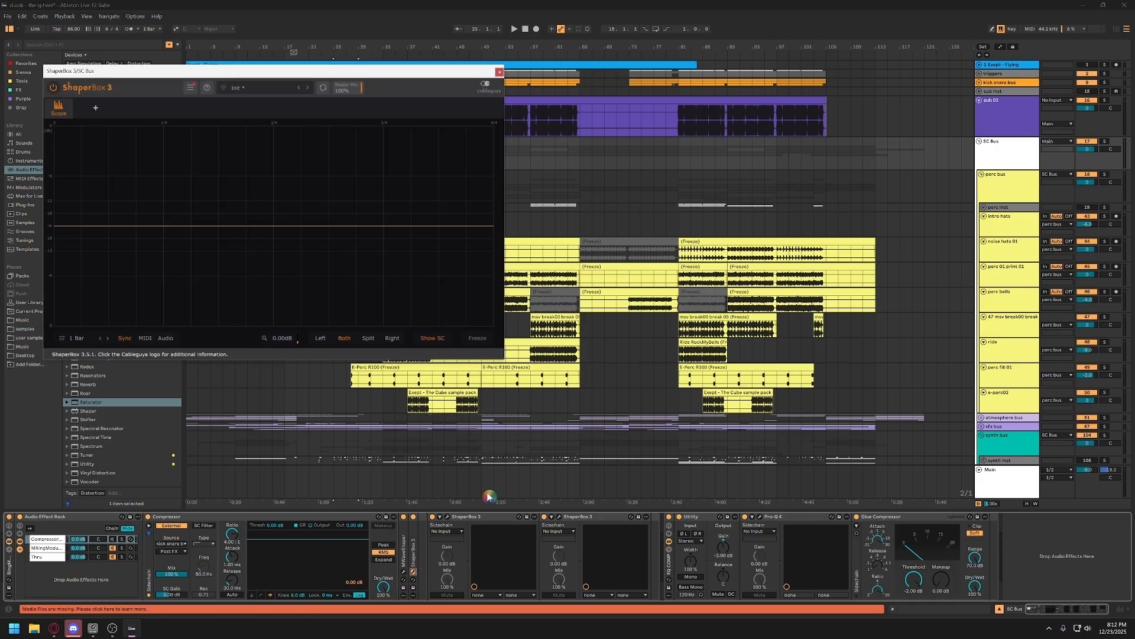
key("space")
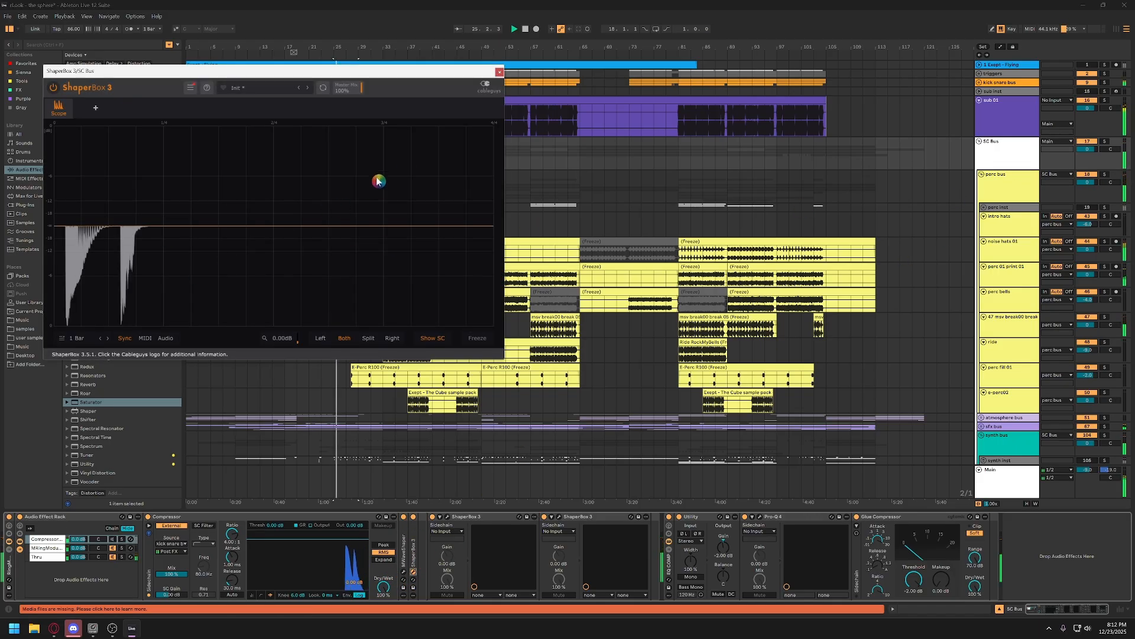
left_click(414, 572)
Set the MRingModulator's sidechain source to SC Bus, taken Post FX at the ShaperBox 3 of the rack's Compressor chain
left_click(47, 556)
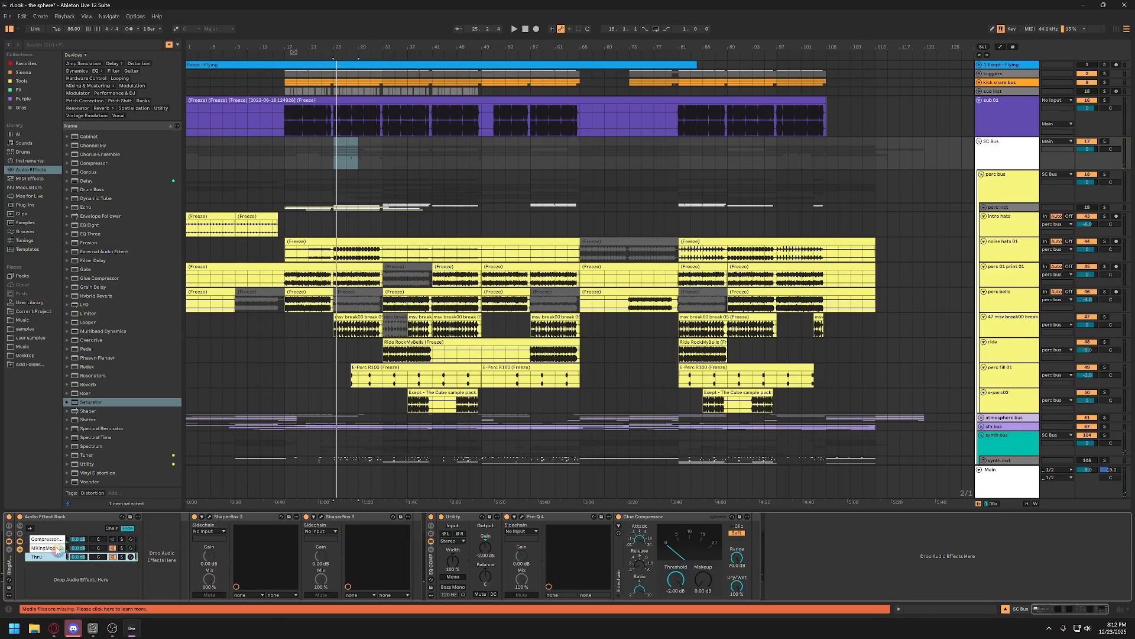
left_click(56, 548)
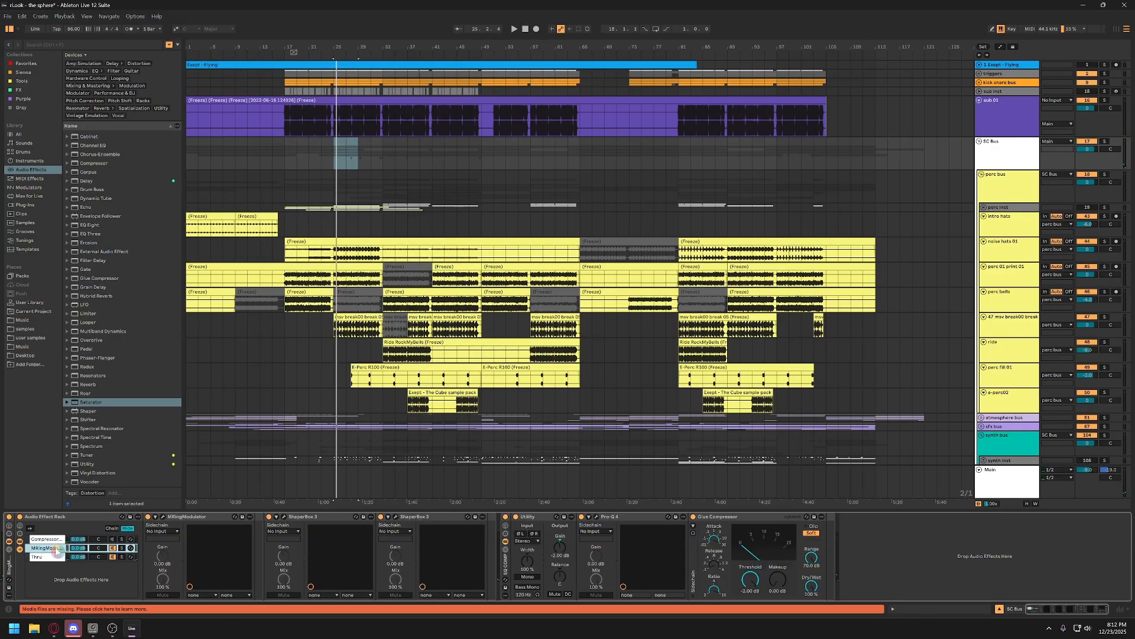
left_click(166, 535)
scroll(196, 163, "up", 1)
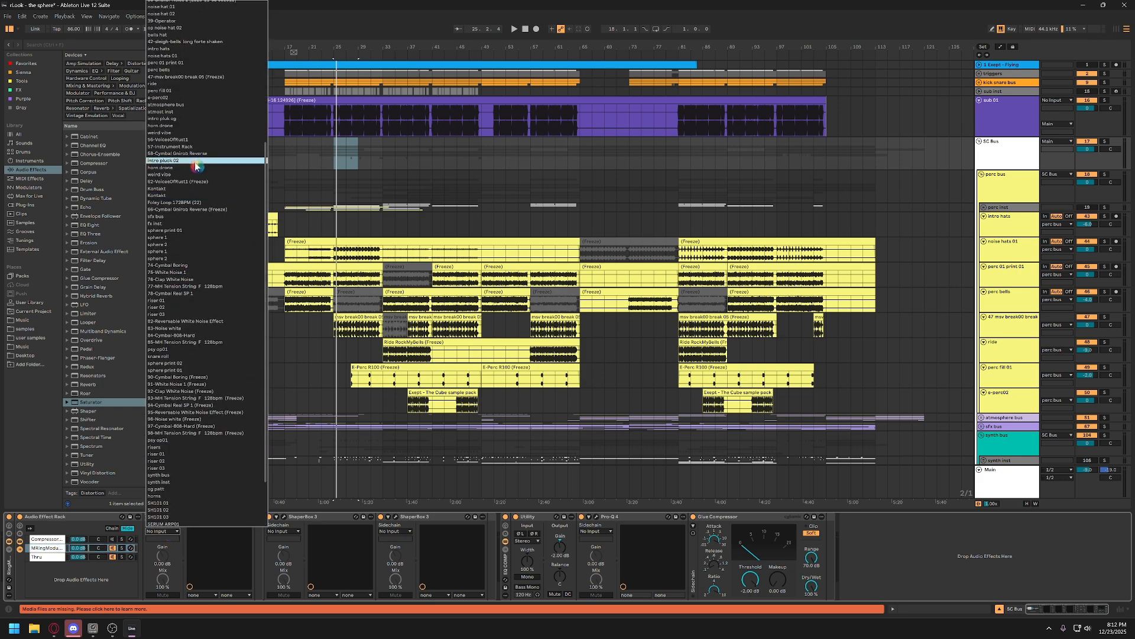
scroll(197, 167, "up", 3)
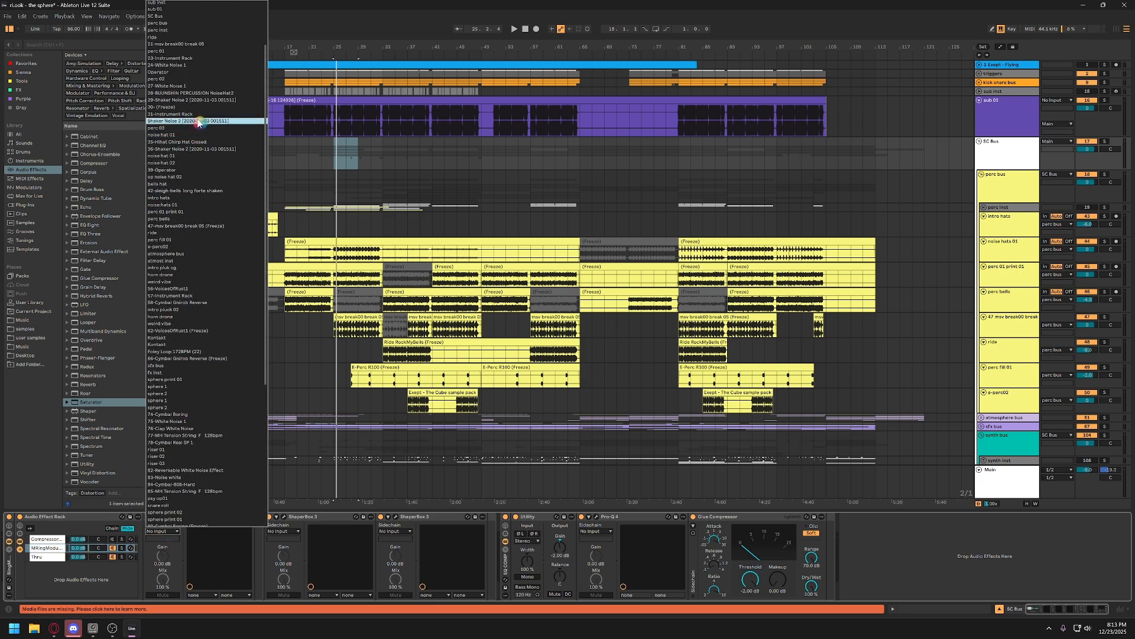
scroll(189, 140, "up", 2)
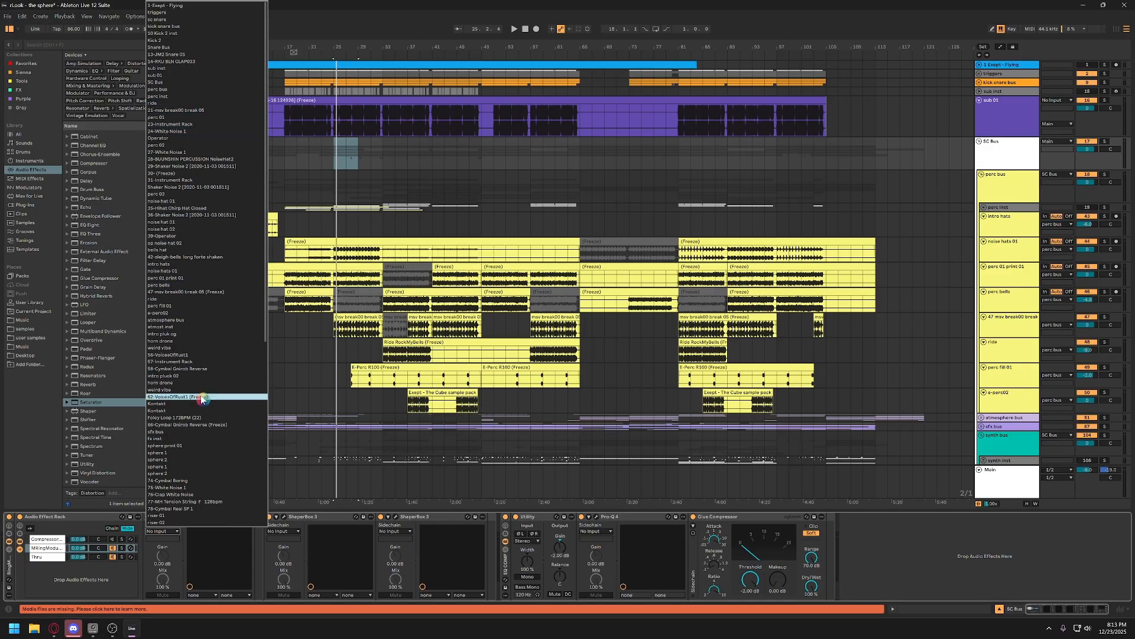
scroll(201, 398, "down", 3)
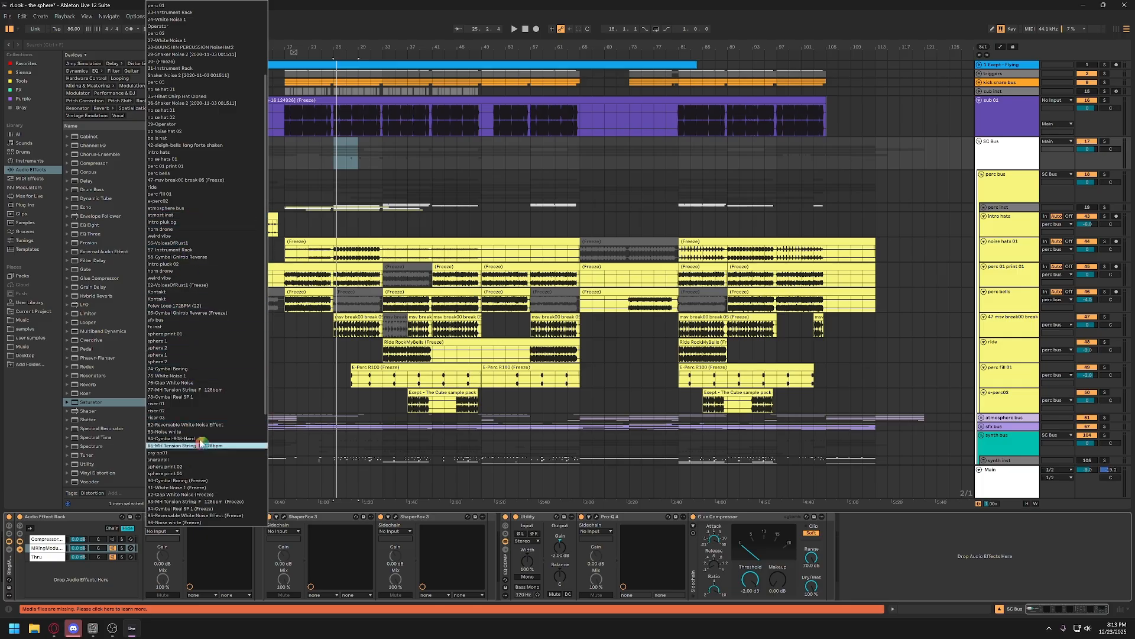
scroll(184, 417, "down", 2)
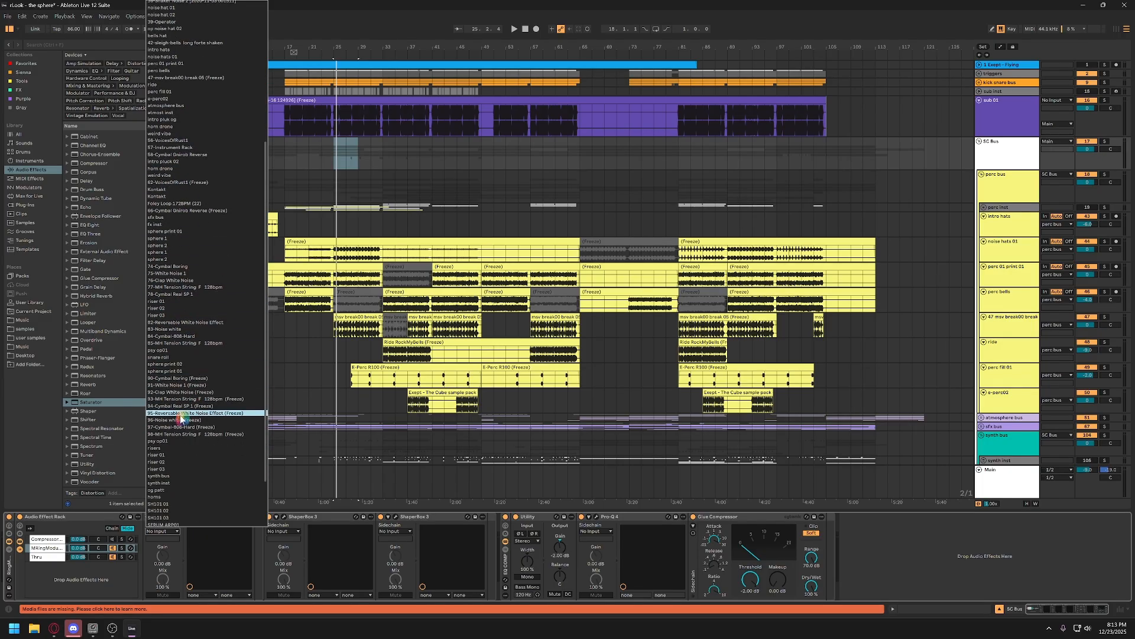
scroll(181, 419, "down", 2)
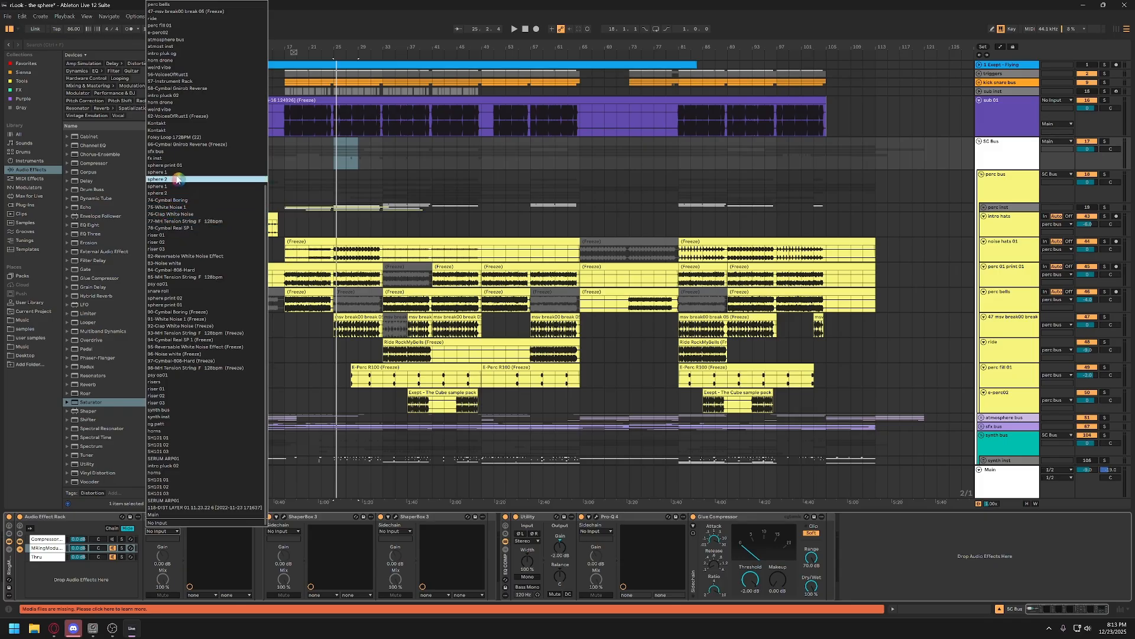
scroll(177, 177, "up", 3)
scroll(176, 176, "up", 3)
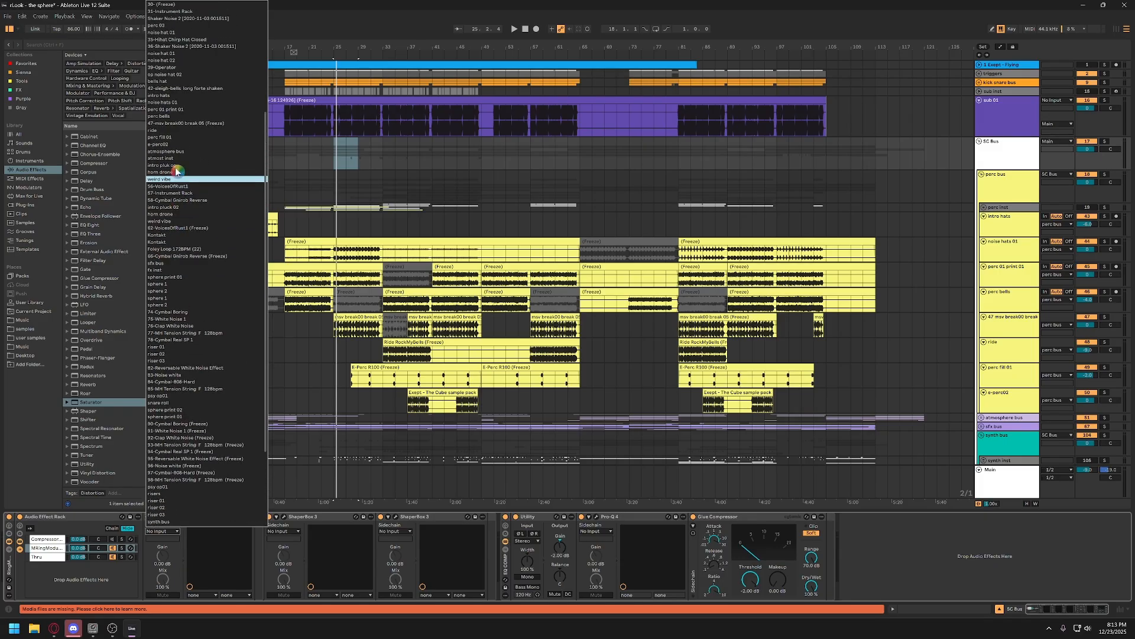
scroll(178, 149, "up", 8)
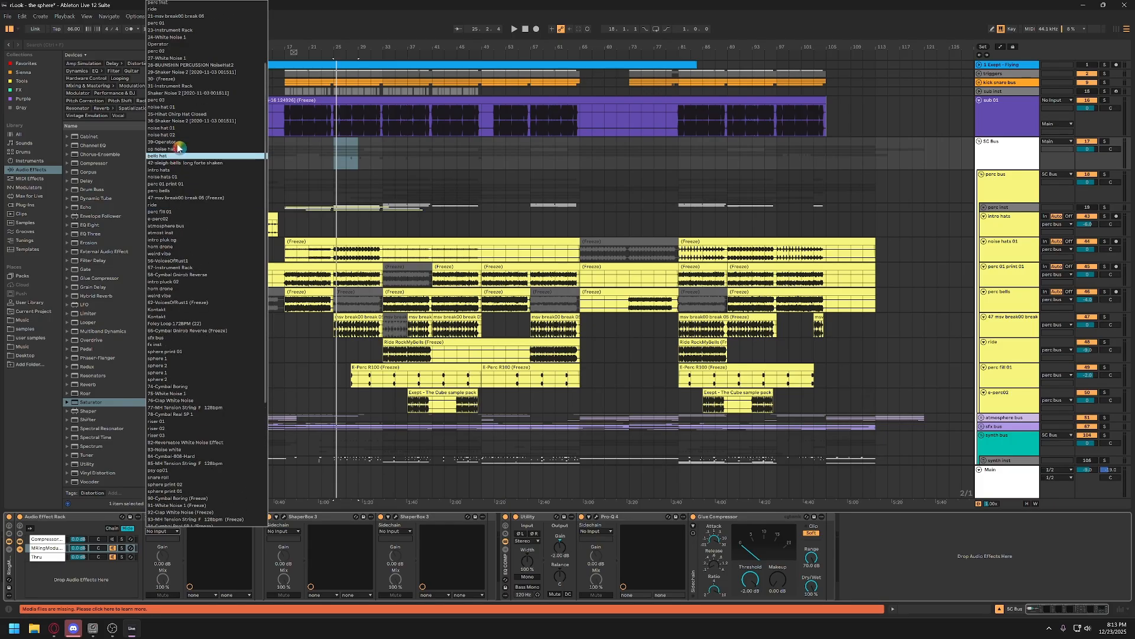
left_click(178, 86)
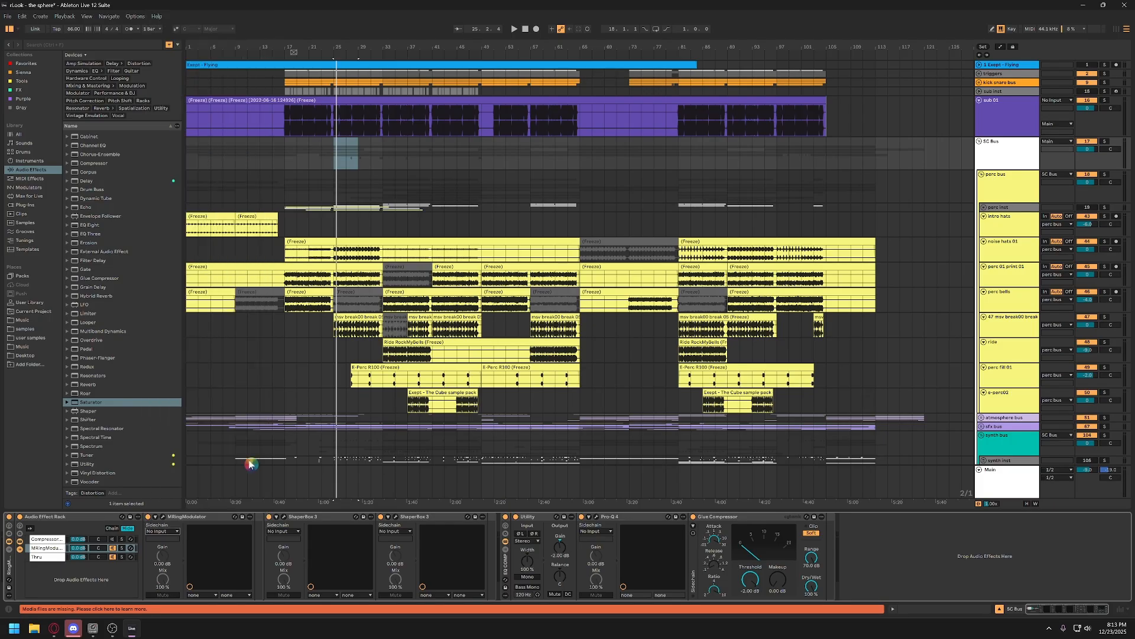
left_click(171, 542)
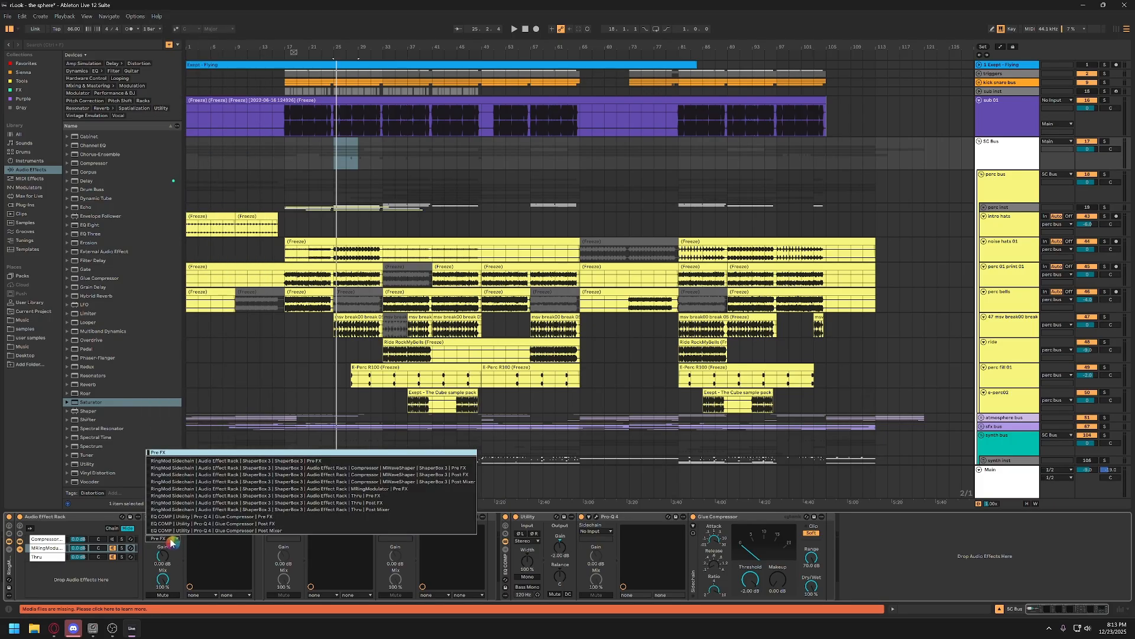
left_click(391, 475)
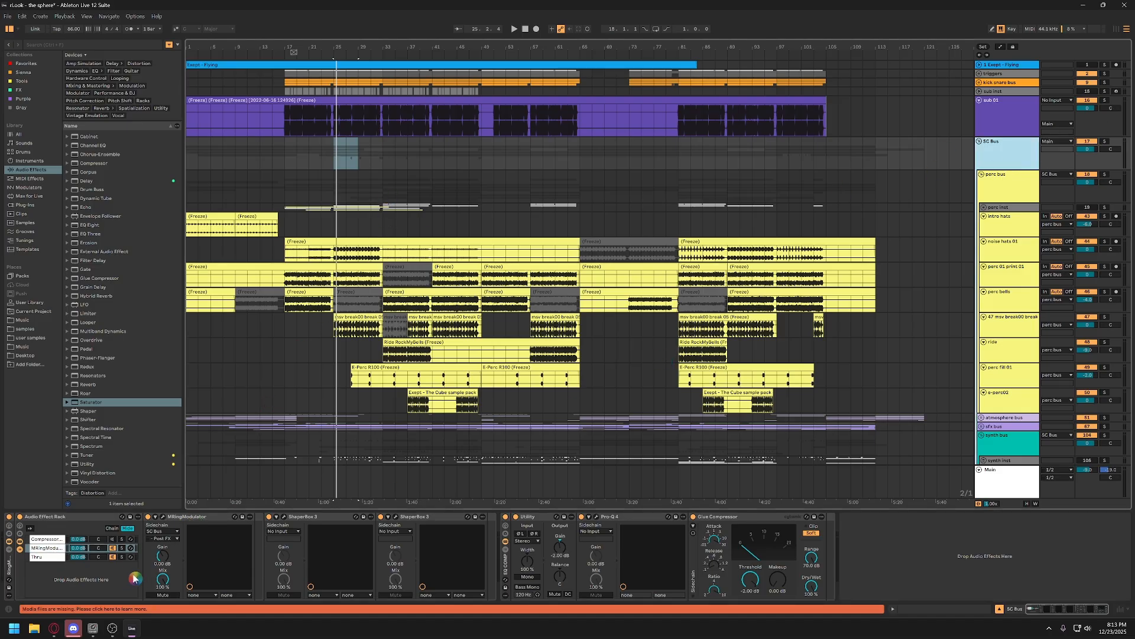
Go through the two ShaperBox 3 devices after the rack and examine the oscillator settings in the MRingModulator plug-in window
left_click(325, 518)
left_click(419, 519)
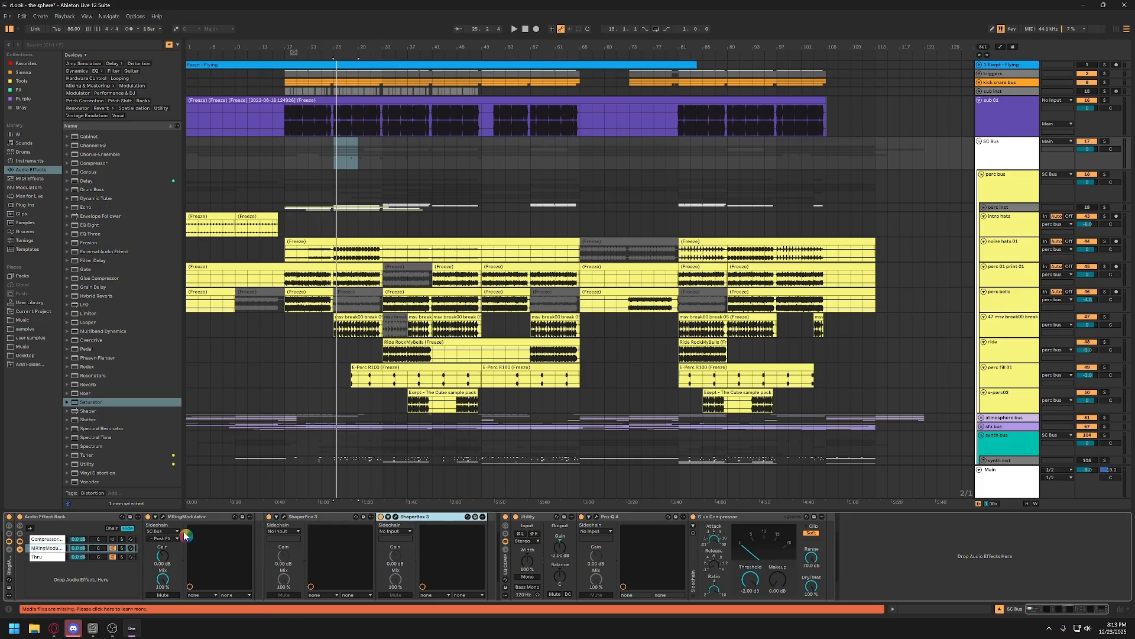
left_click(171, 517)
left_click(164, 517)
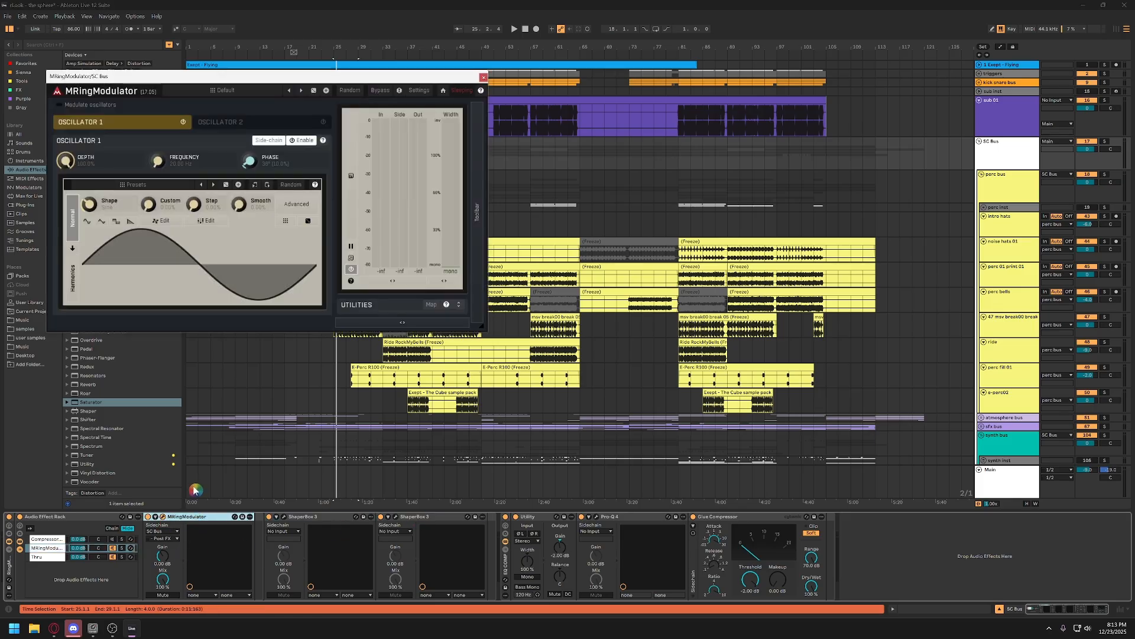
left_click(483, 78)
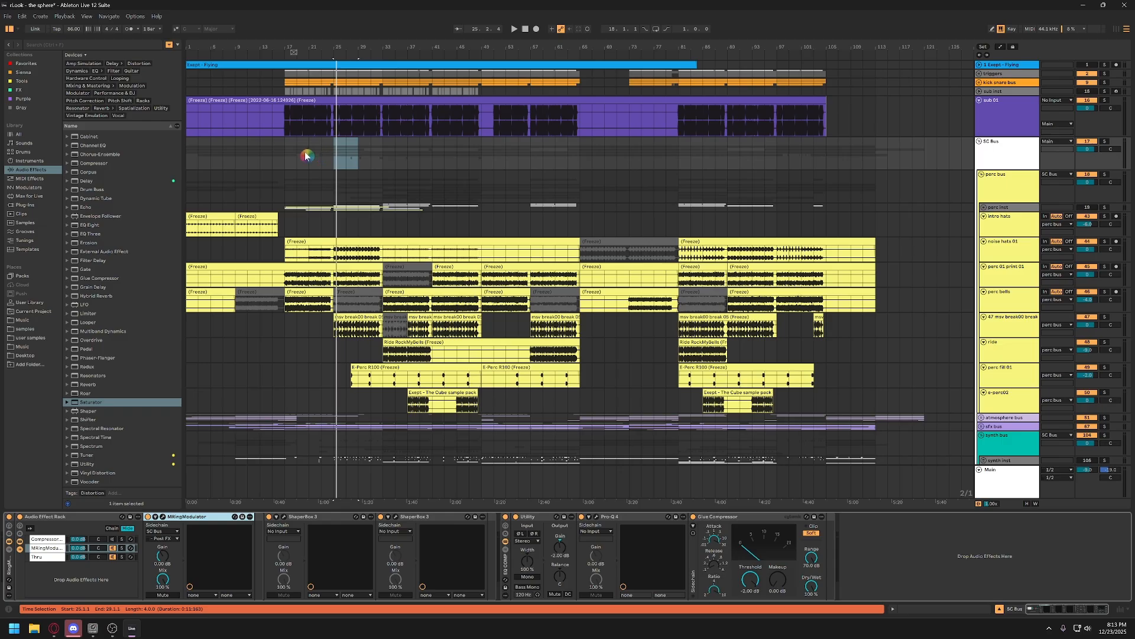
Play the arrangement from bar 17 on the SC Bus track and save the Live set
left_click(289, 161)
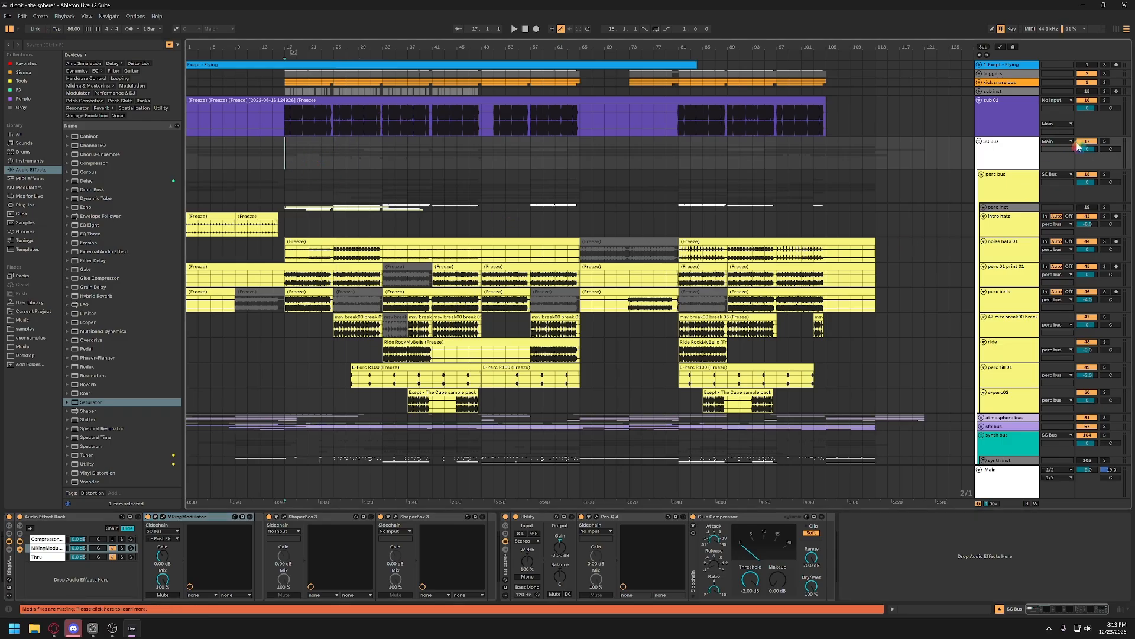
key("space")
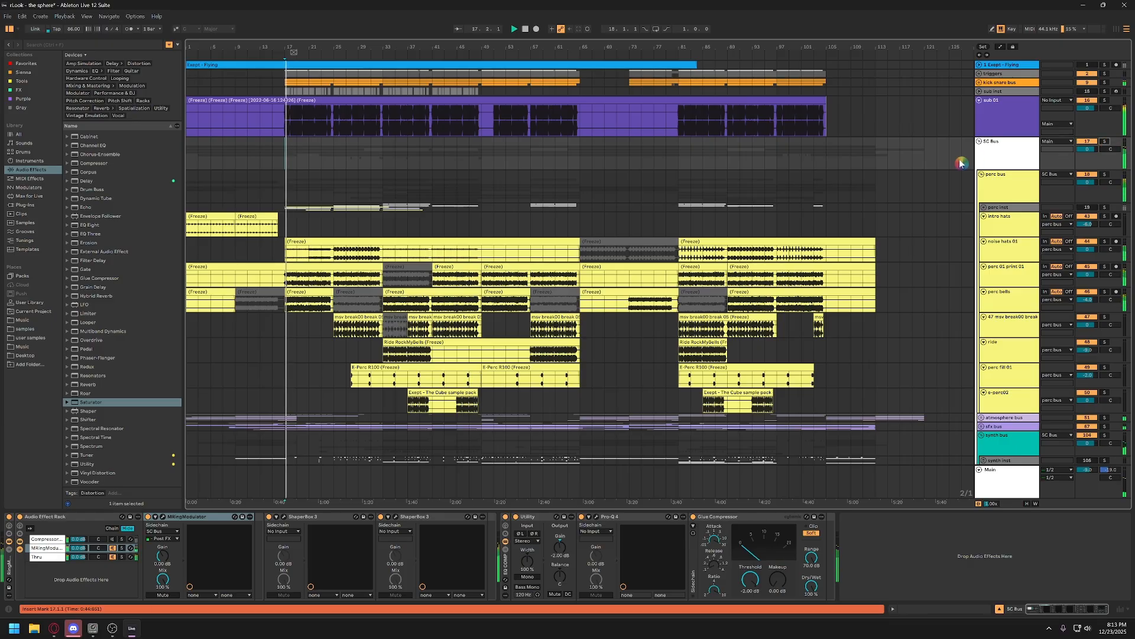
key("ctrl+s")
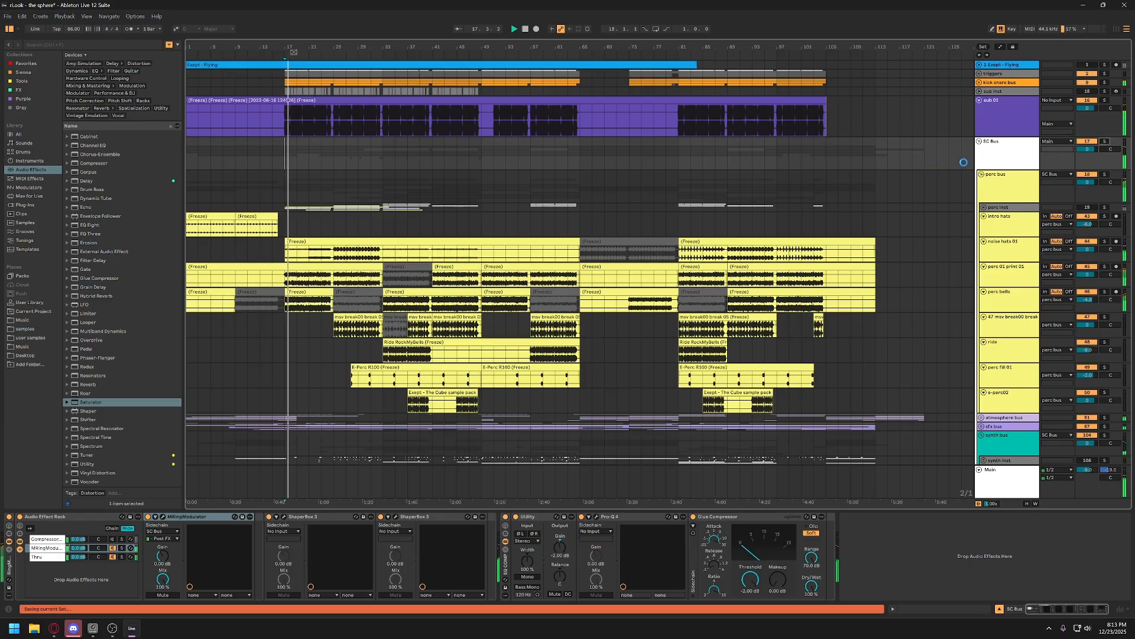
Unfold the atmosphere bus group and set the weird vibe track's volume to -3 dB
scroll(948, 310, "down", 5)
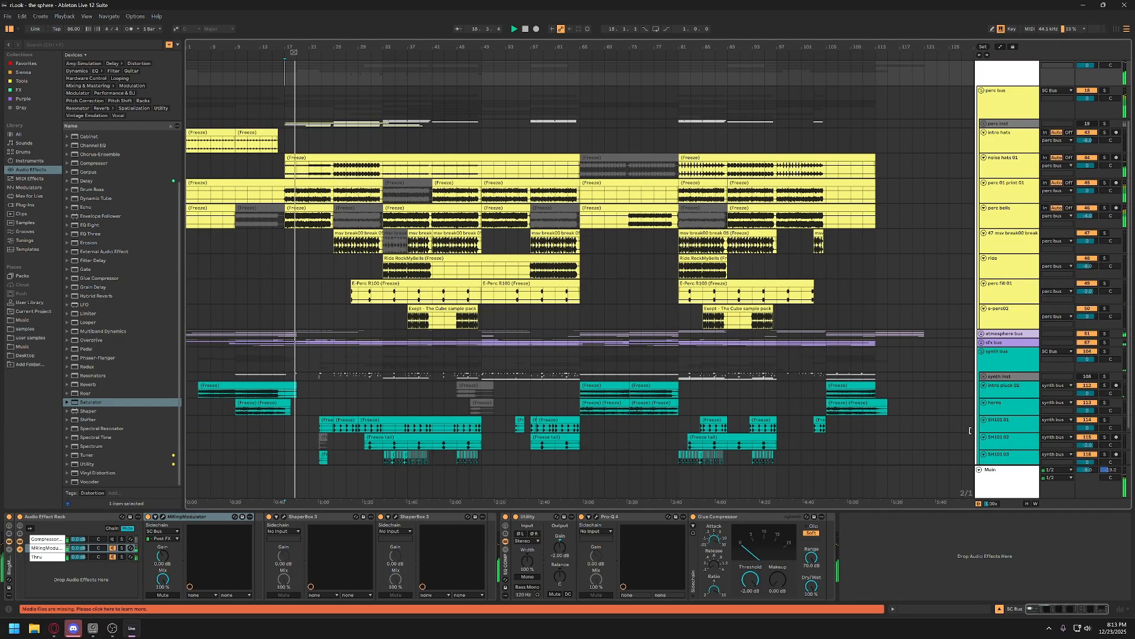
scroll(947, 305, "down", 2)
left_click(982, 284)
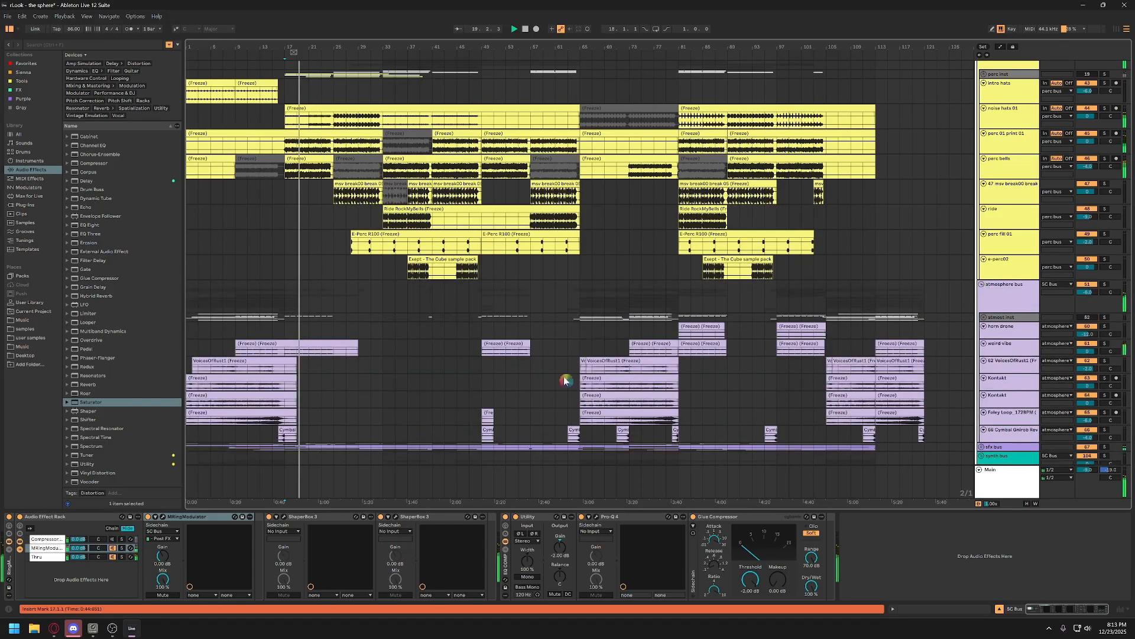
left_click(1006, 346)
left_click_drag(1087, 351, 1092, 354)
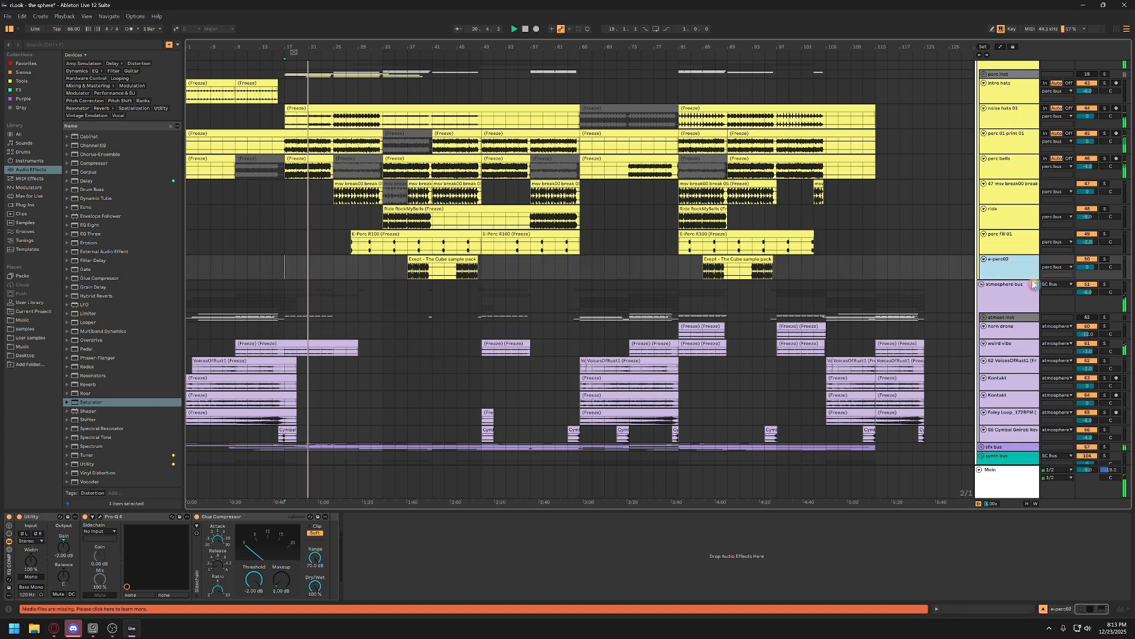
Select the Main track to show its effects chain and save the Live set again
left_click(1018, 296)
left_click(1016, 482)
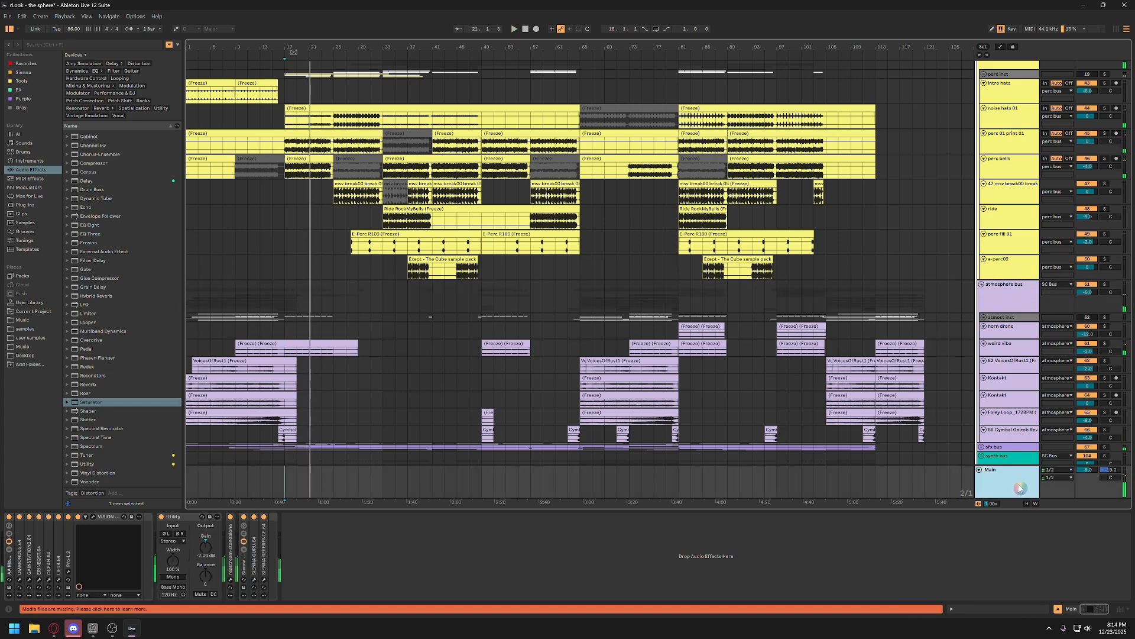
key("ctrl+s")
Show the mixer, look at the noise hats 01 and perc bus channels, and fold all the bus groups inside SC Bus
scroll(382, 473, "down", 5)
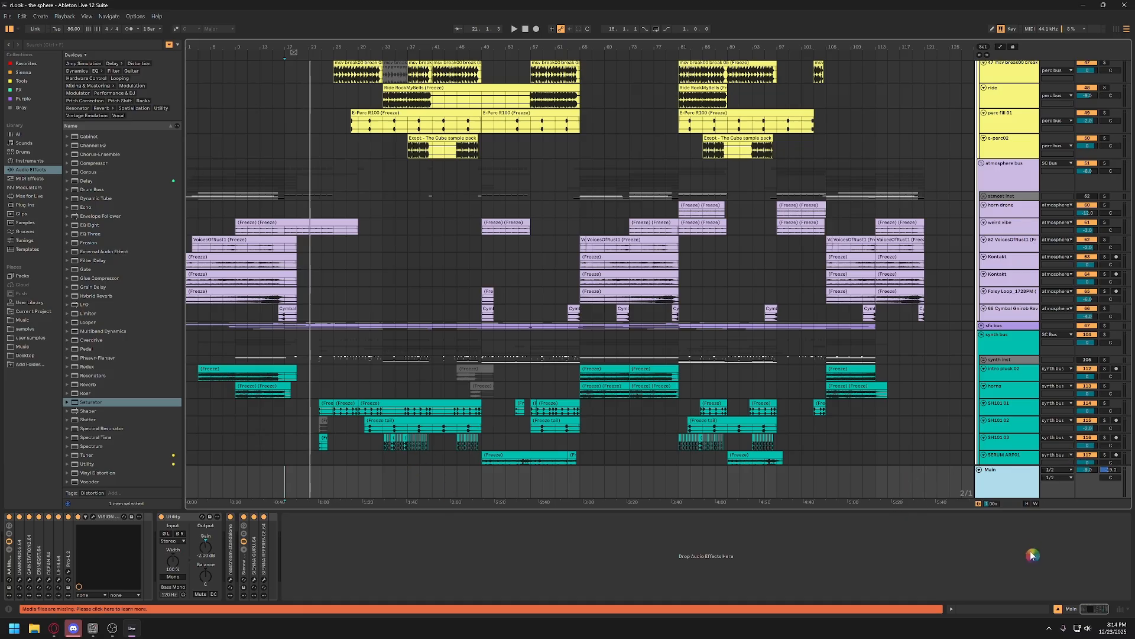
left_click(1118, 613)
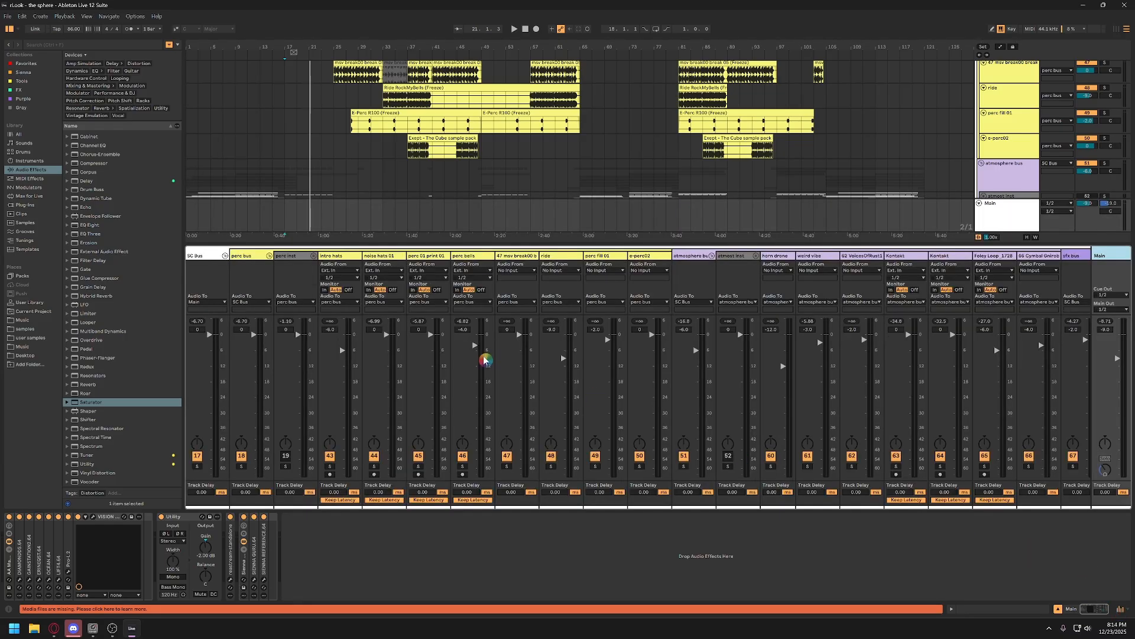
left_click(390, 264)
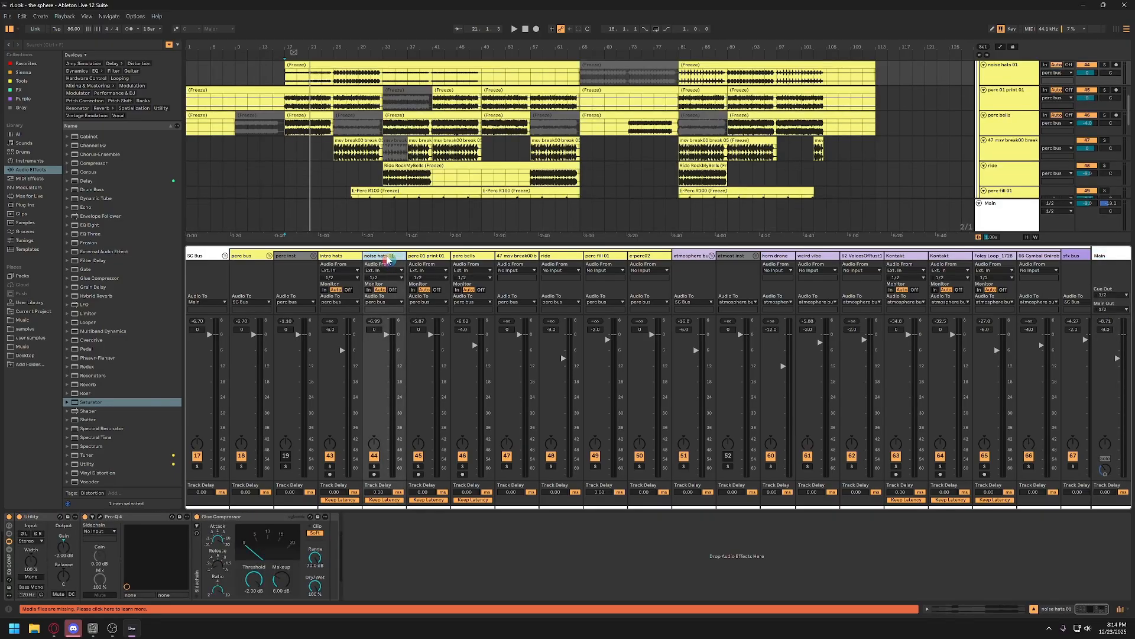
left_click(253, 260)
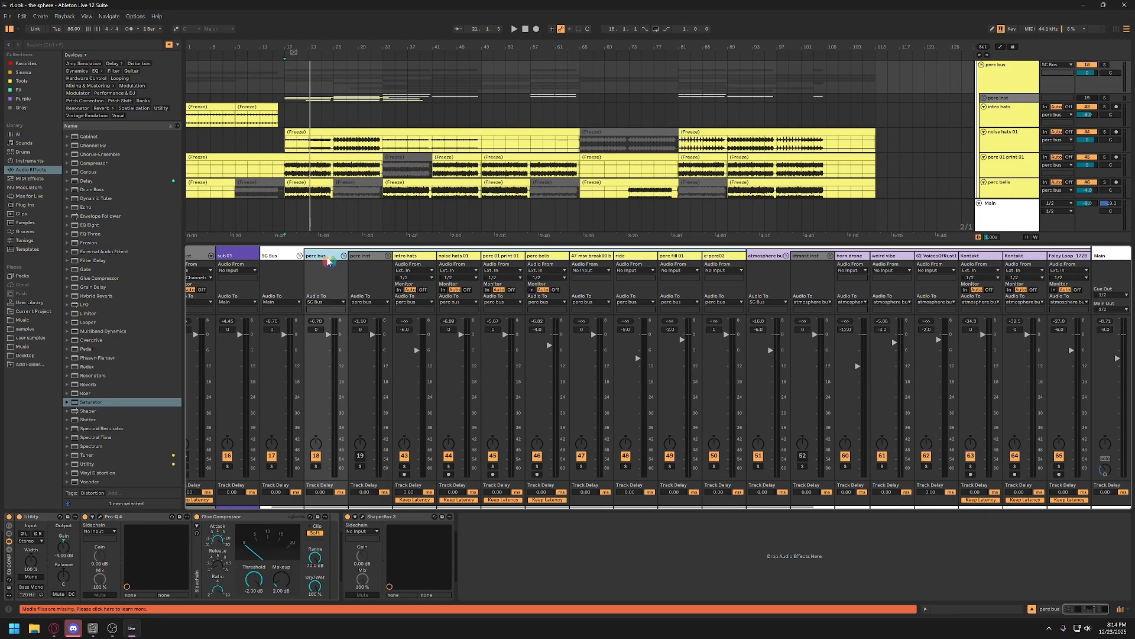
left_click(330, 261)
left_click(344, 256, "alt")
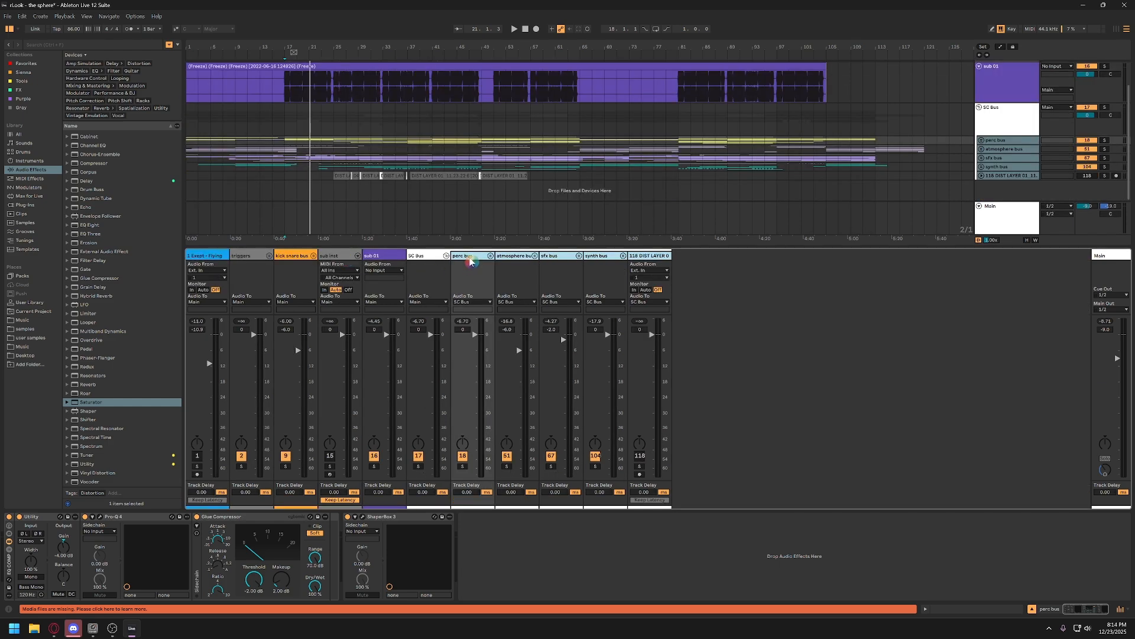
View the atmosphere bus chain, unfold and refold the sfx bus, and fold the whole SC Bus group
left_click(516, 258)
left_click(579, 256)
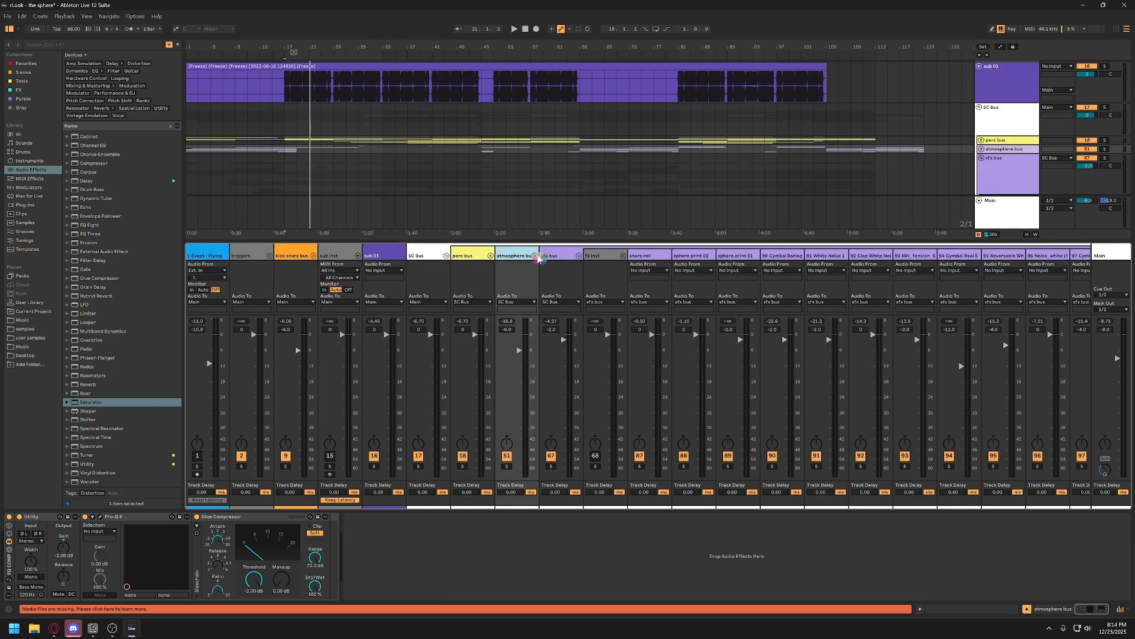
left_click(579, 255)
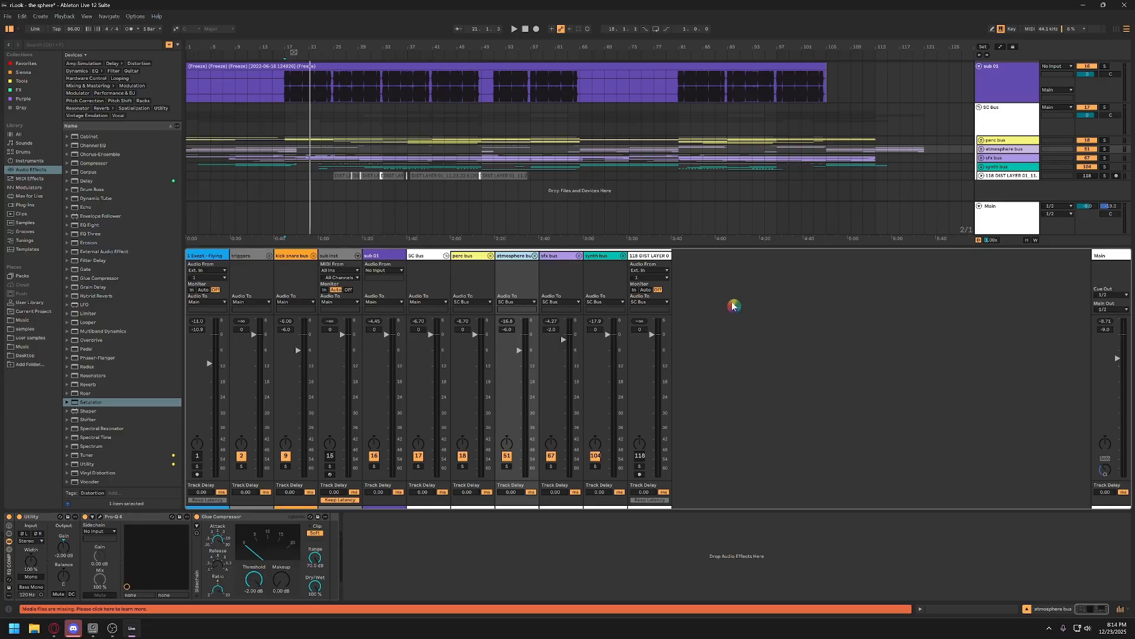
left_click(427, 258)
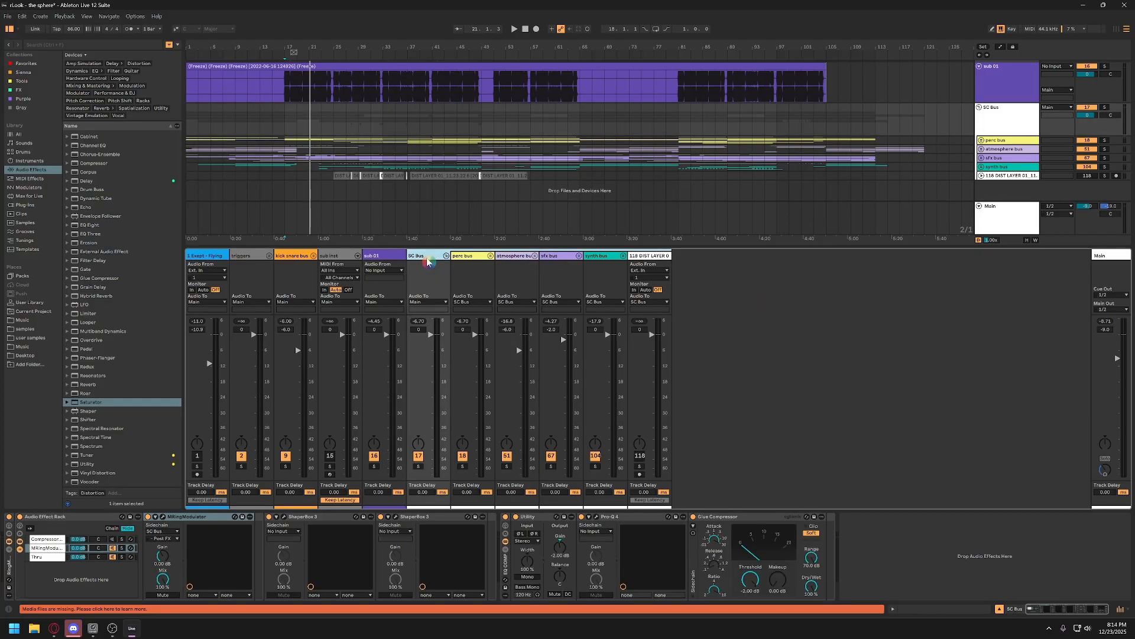
left_click(446, 256)
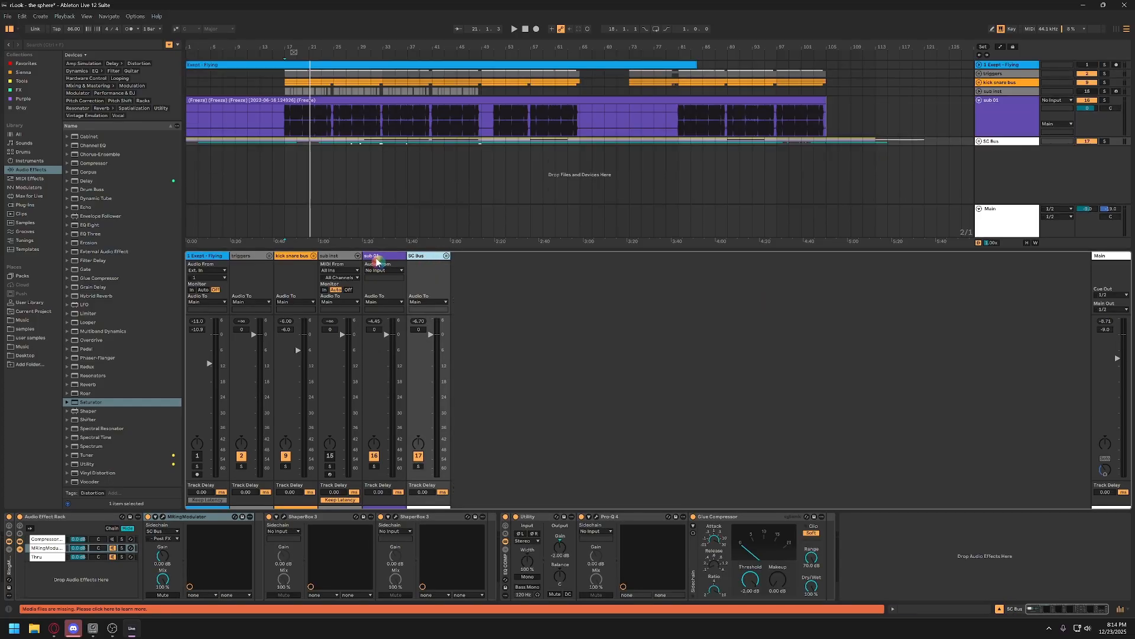
Narrow the sub inst channel in the mixer to its minimum width
left_click(339, 258)
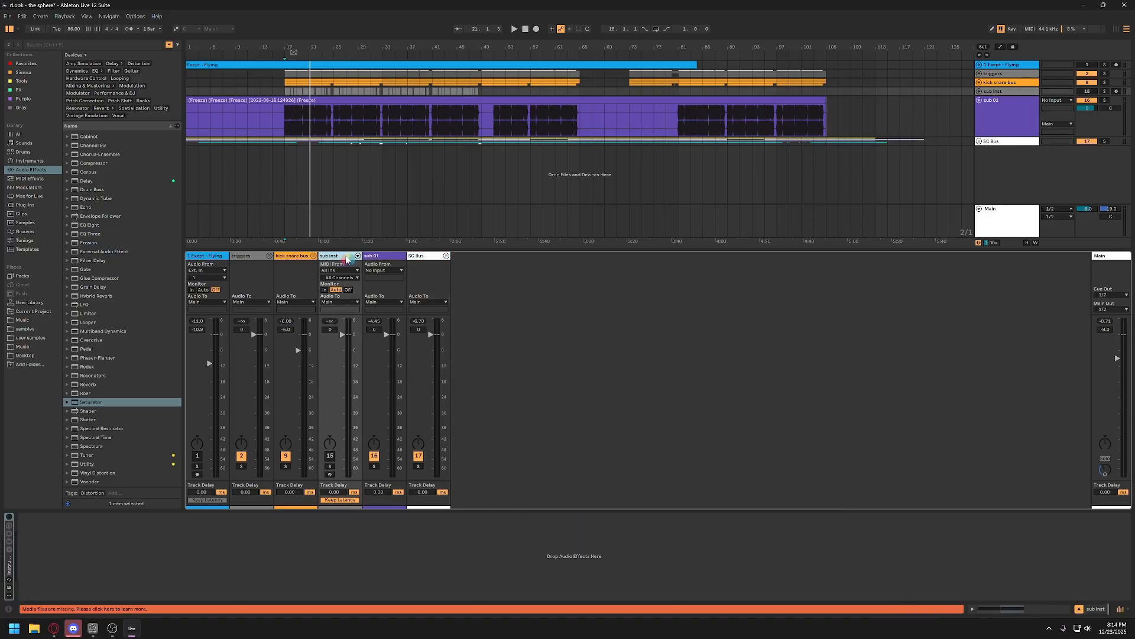
left_click_drag(362, 256, 327, 256)
left_click(348, 257)
Select the kick snare bus, sub 01 and SC Bus channels together, and view the Main and SC Bus effects chains
left_click(290, 260)
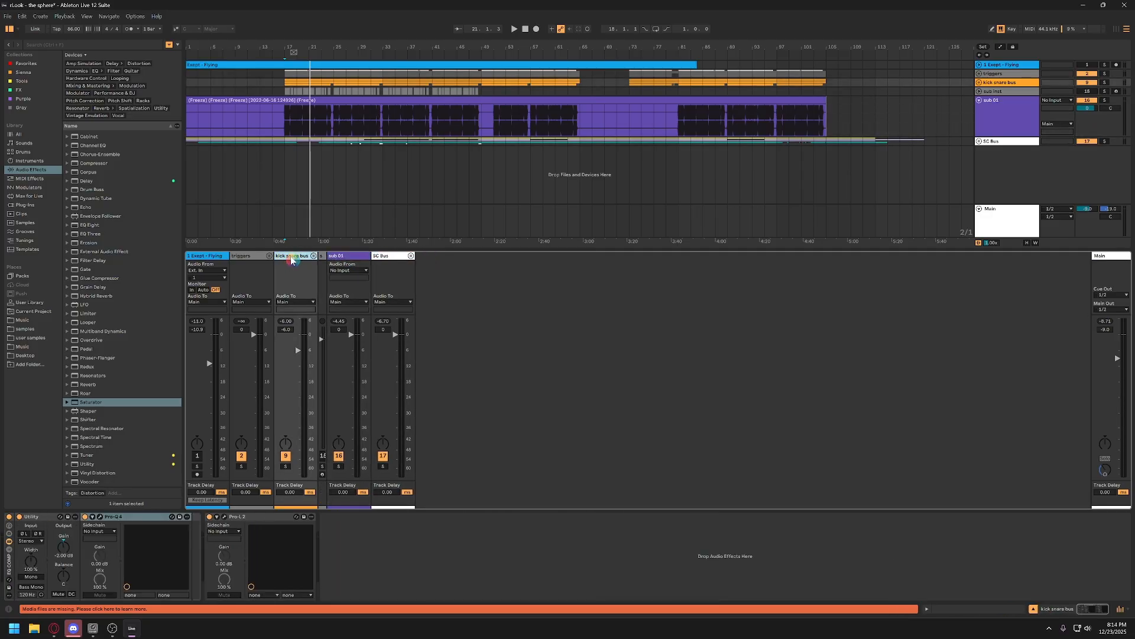
left_click(353, 258, "ctrl")
left_click(400, 259)
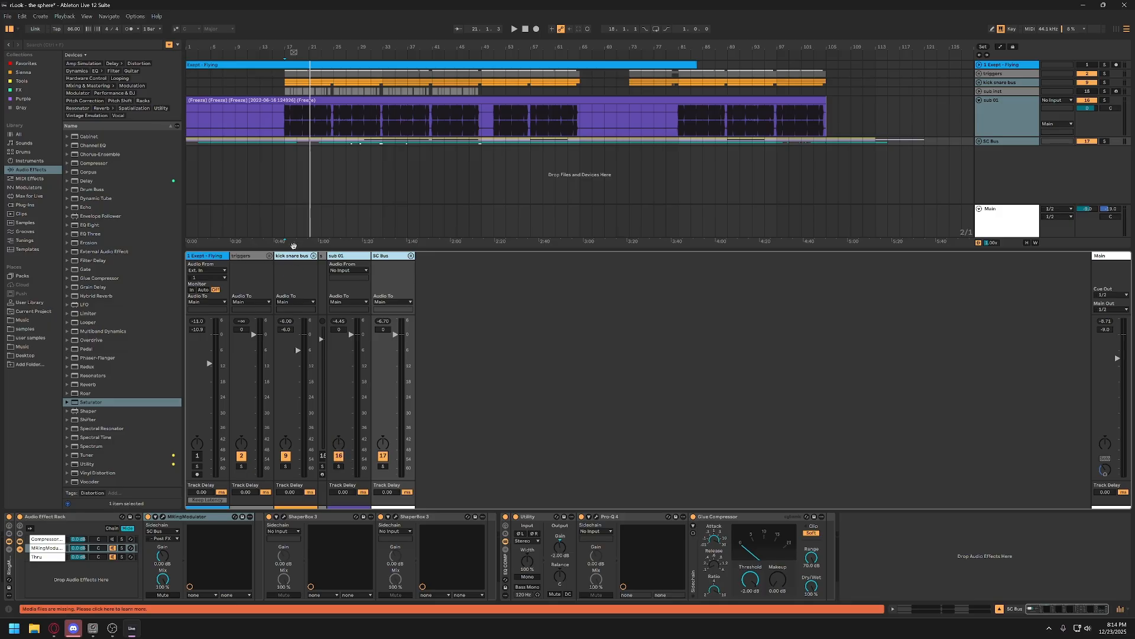
left_click(996, 217)
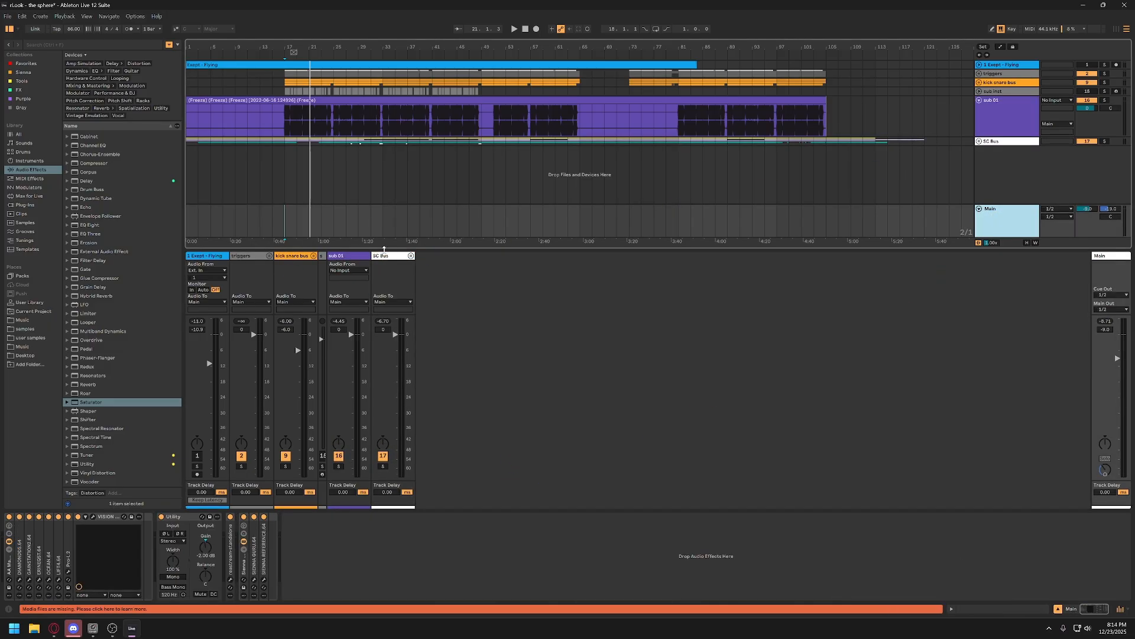
left_click(388, 258)
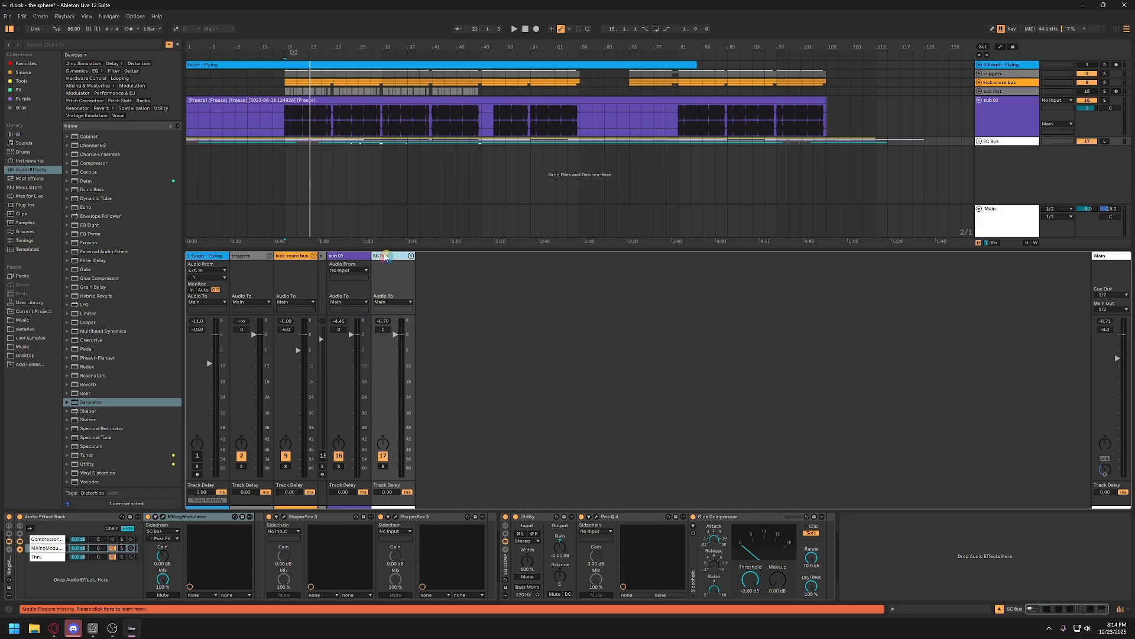
Examine the sub 01 effects chain, including the Utility gain, the Pro-Q 4 curve and the Glue Compressor threshold and makeup
left_click(349, 260)
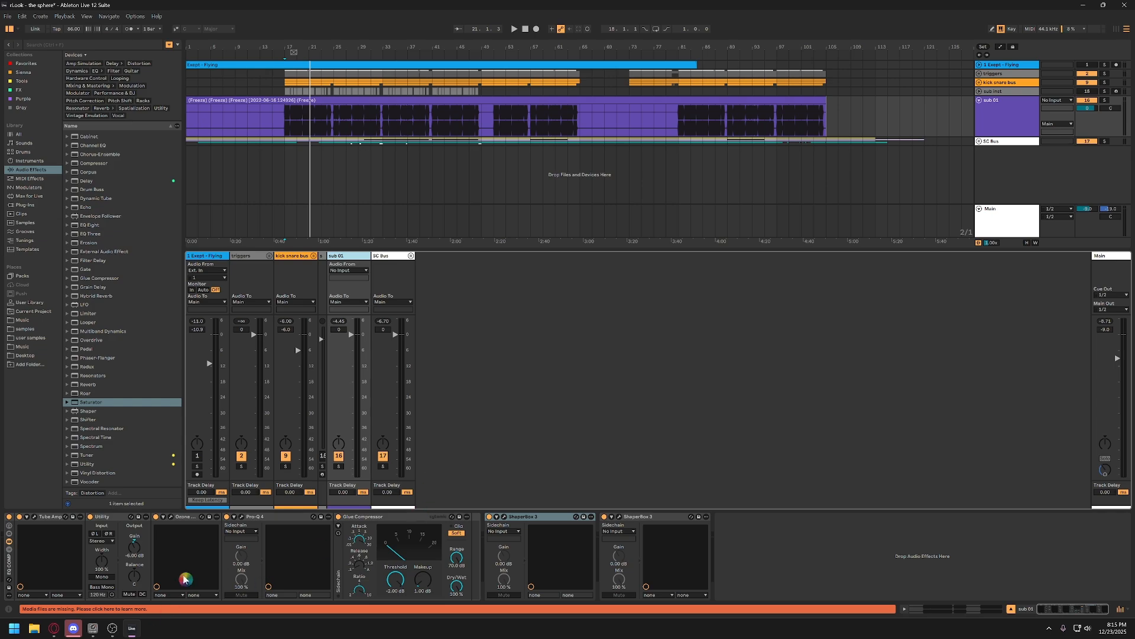
left_click(132, 546)
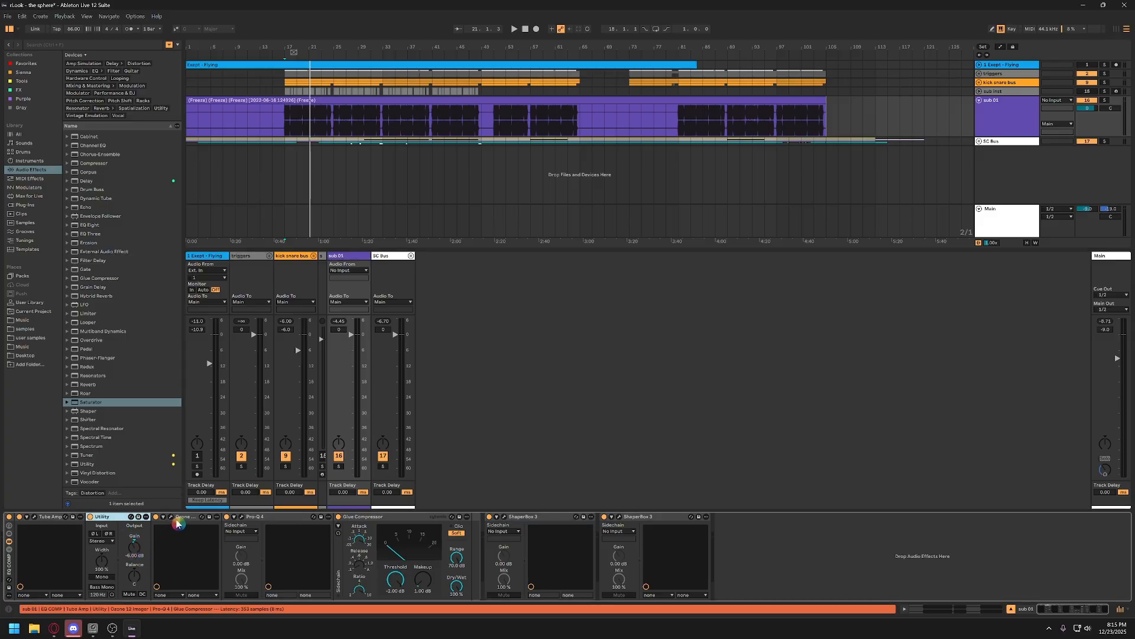
left_click(243, 517)
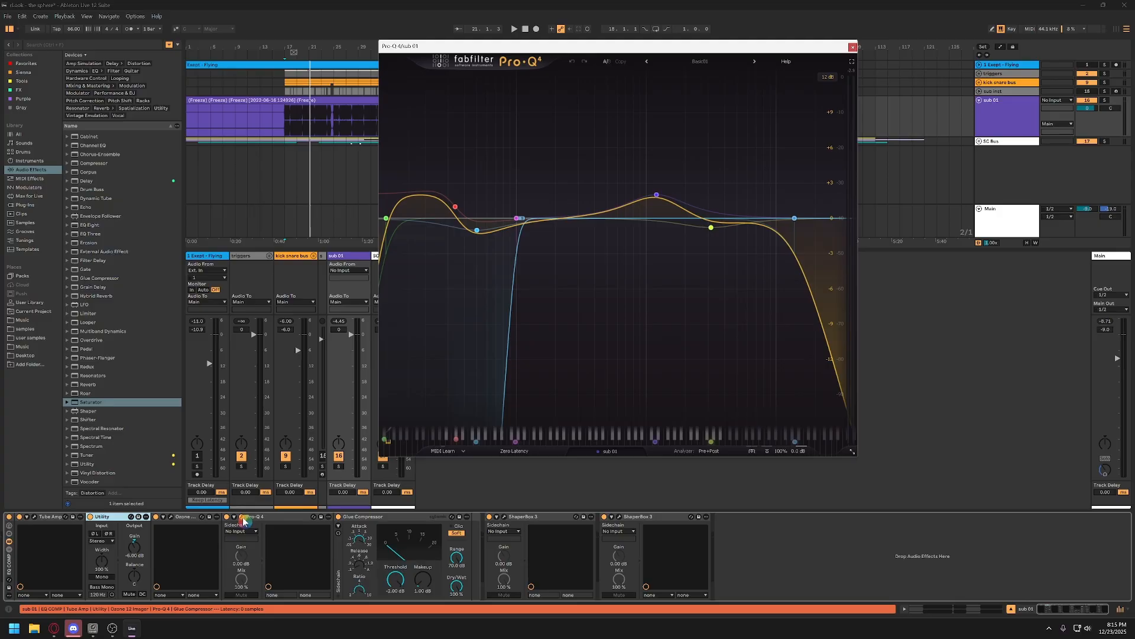
left_click(243, 517)
left_click(409, 538)
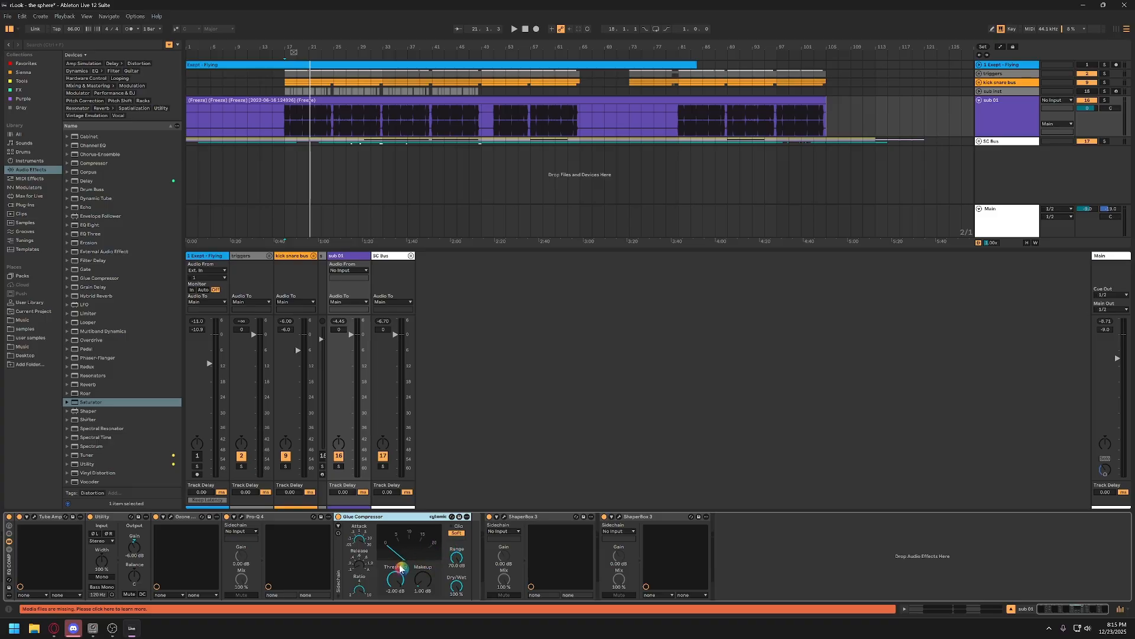
left_click(425, 583)
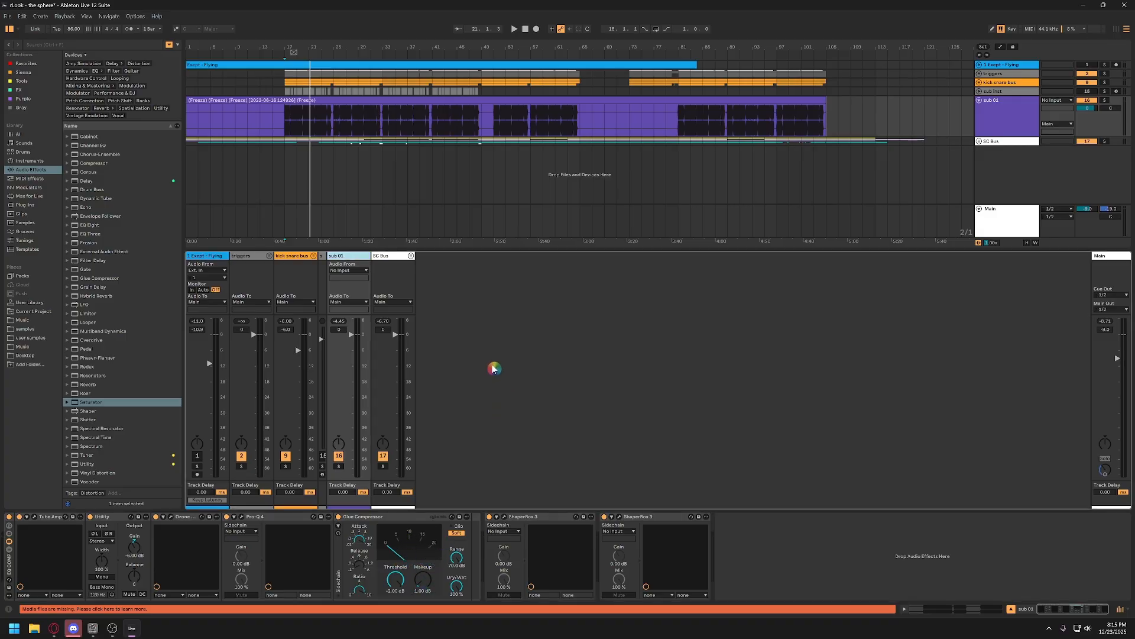
Select the Main track to show its effects chain and save the Live set
left_click(1014, 223)
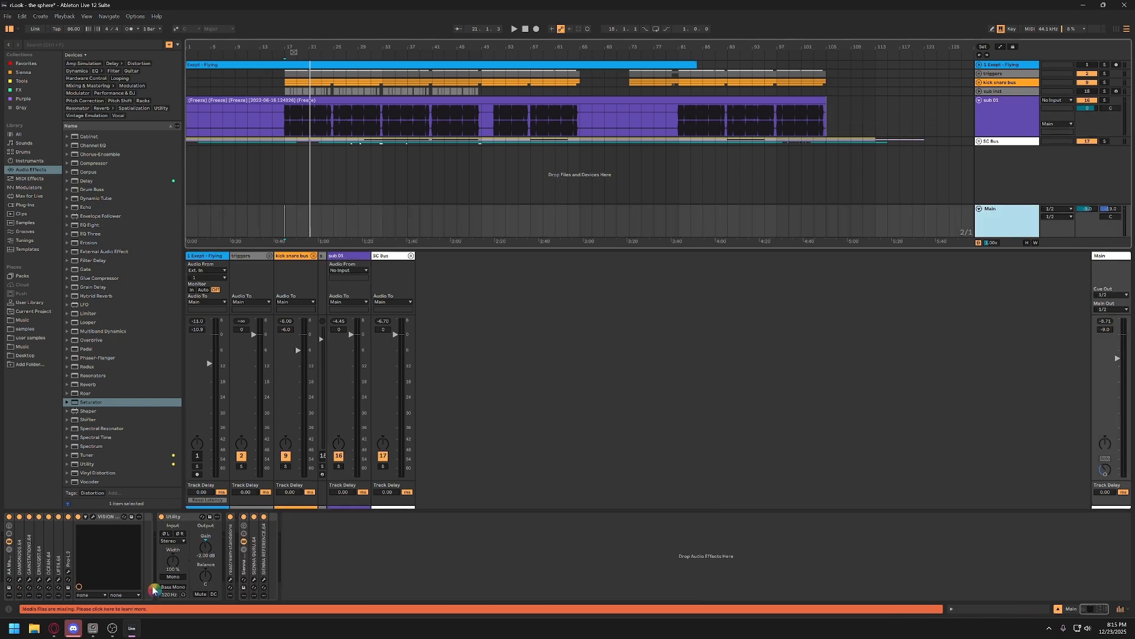
left_click(570, 453)
key("ctrl+s")
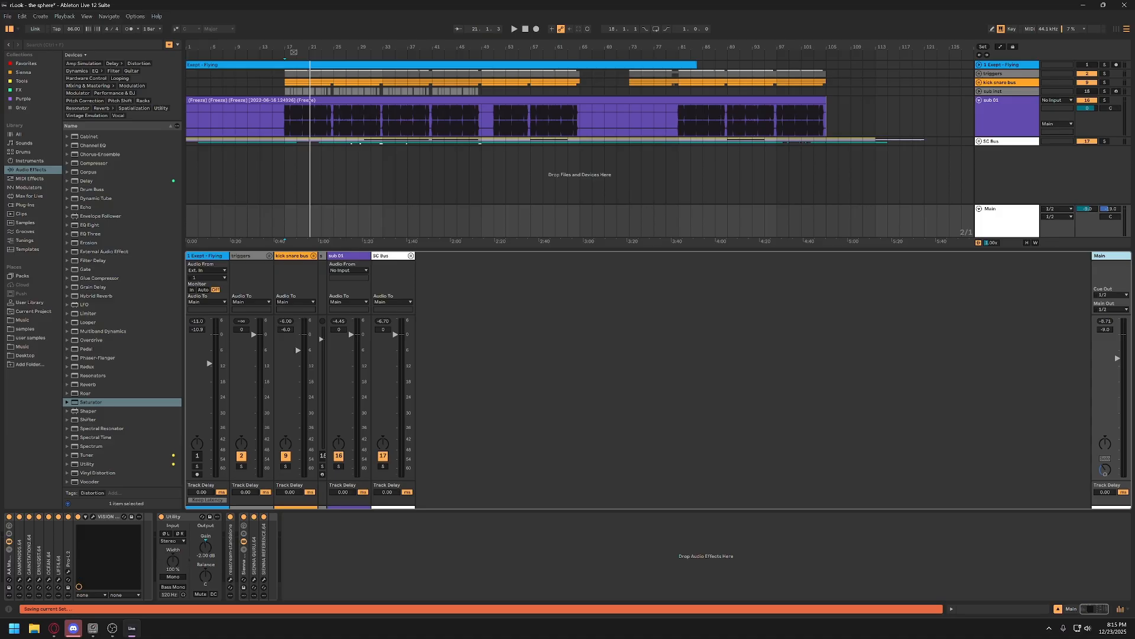
Open the DIAMONDDS, GAINSTATION2, ERINEQST, OCEAN, LIFT4 and Pro-L 2 plug-in windows from the AA Master Bus rack on Main
left_click(14, 571)
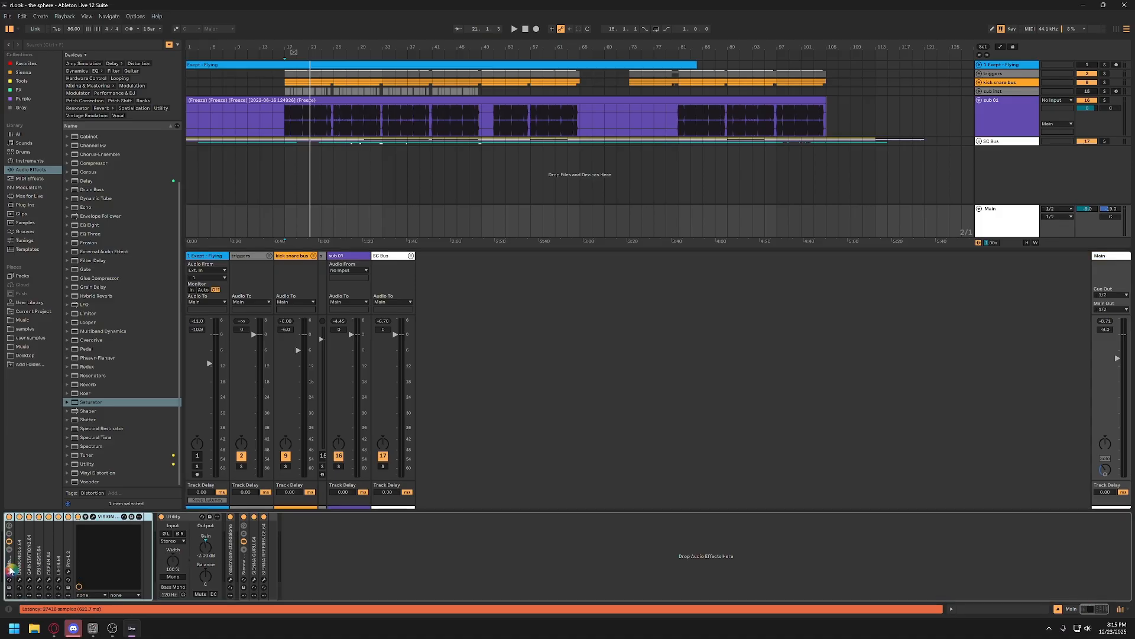
left_click(20, 581)
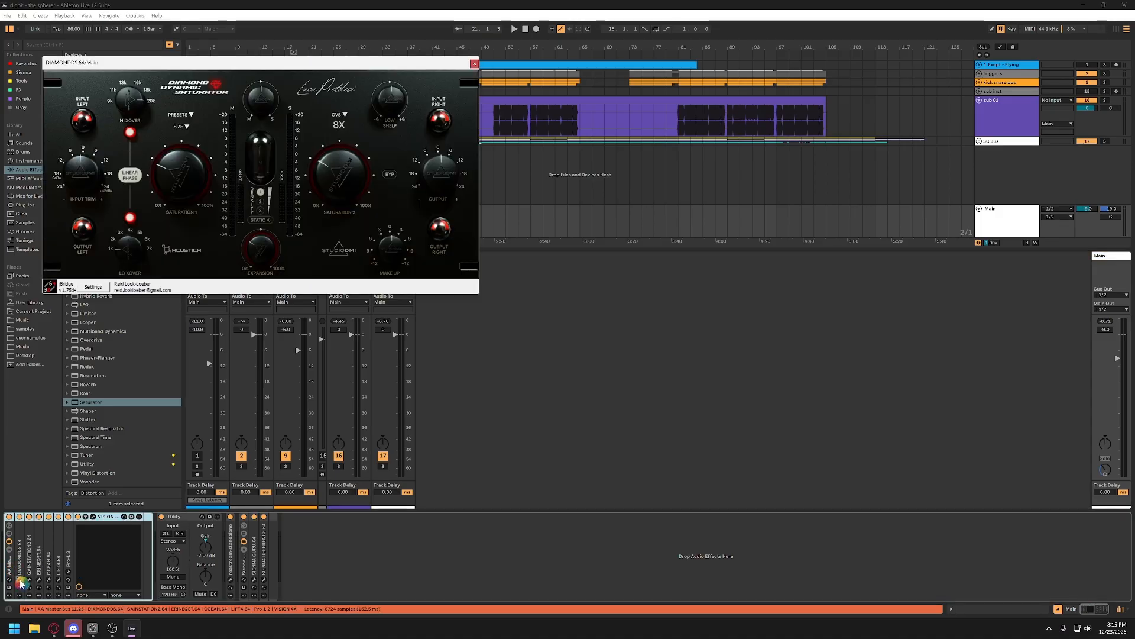
left_click(29, 581)
left_click(40, 581)
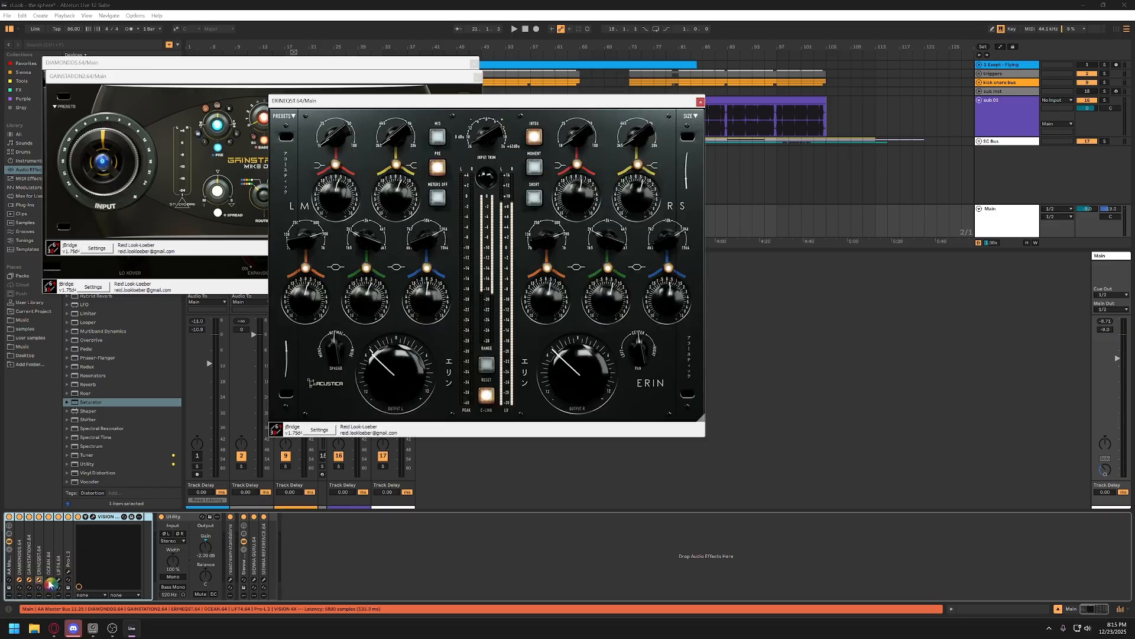
left_click(49, 580)
left_click(58, 580)
left_click(69, 579)
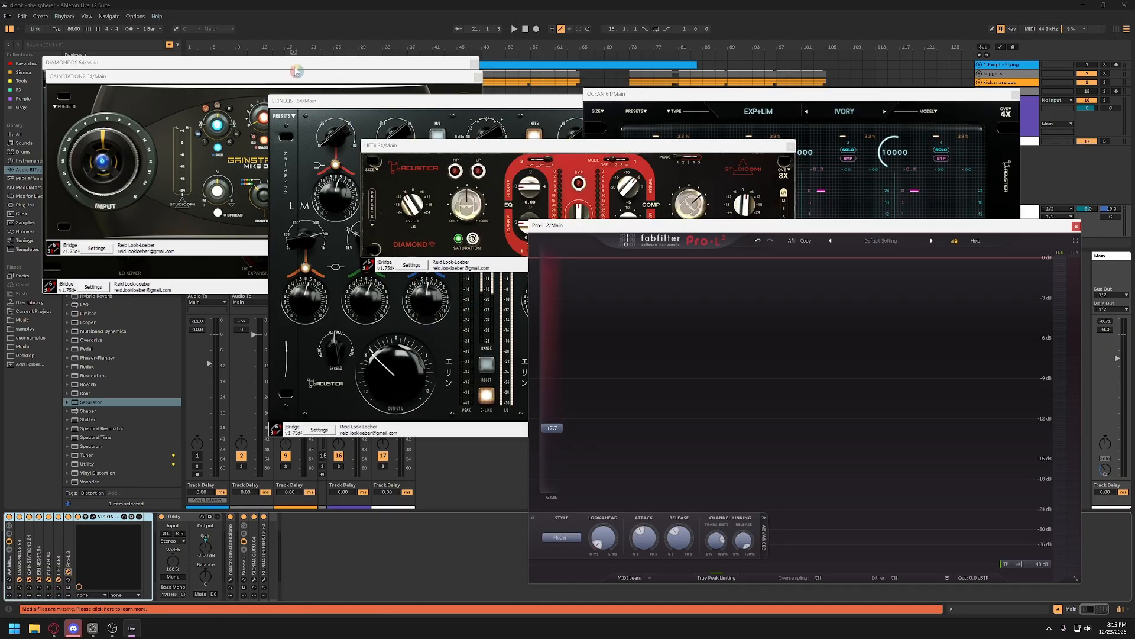
Reposition the Diamond Dynamic Saturator window to examine its saturation settings, and close it
left_click_drag(303, 63, 267, 48)
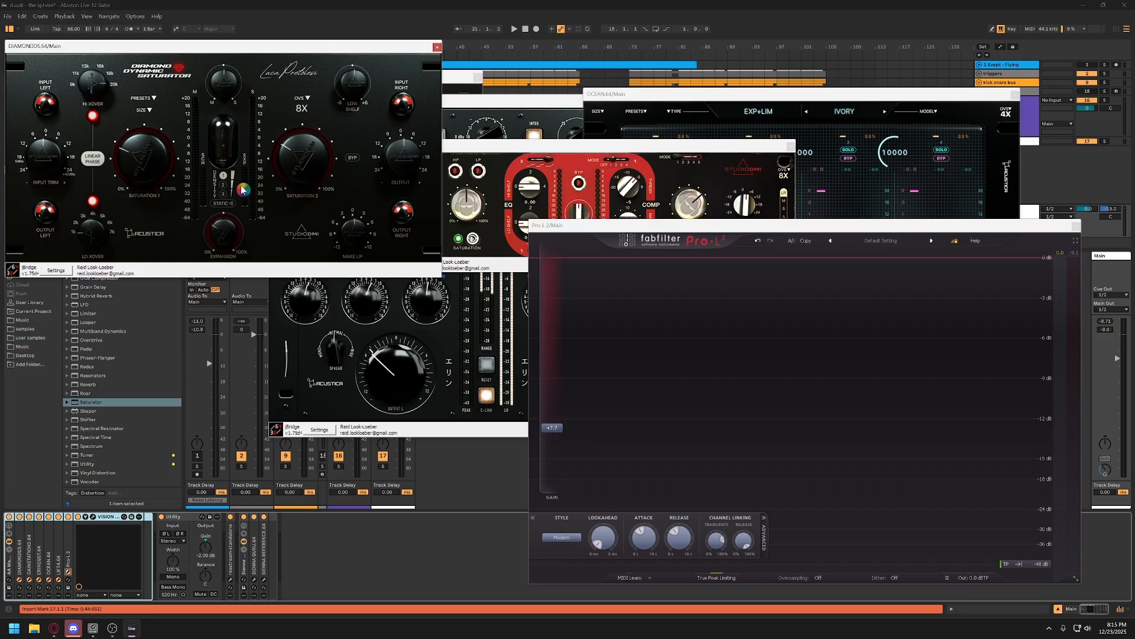
left_click_drag(333, 49, 341, 135)
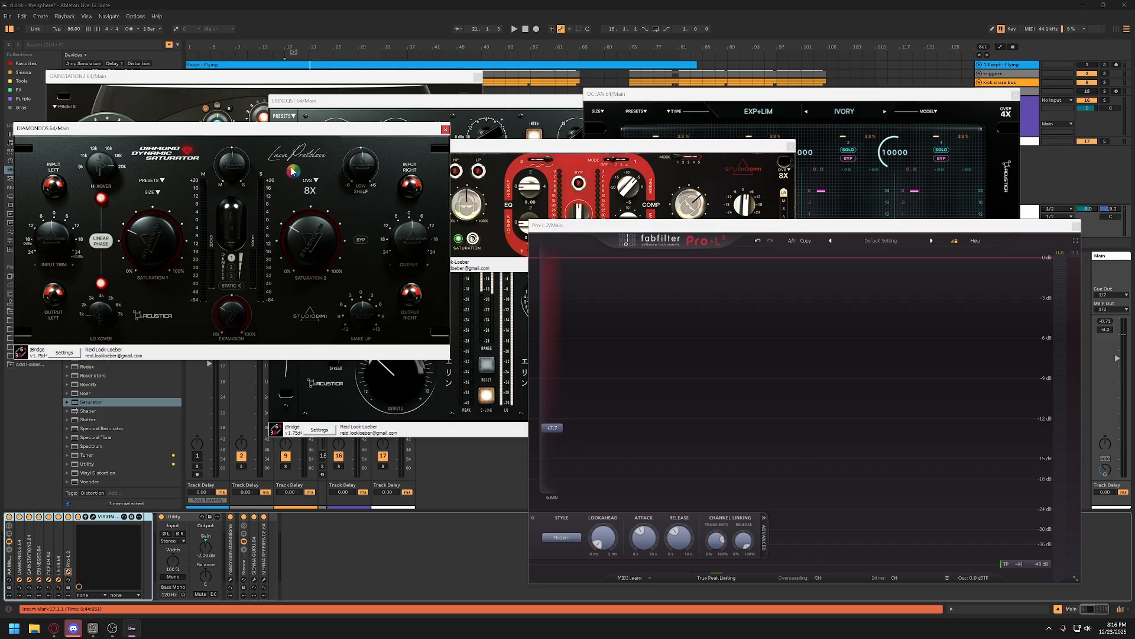
left_click_drag(318, 134, 318, 155)
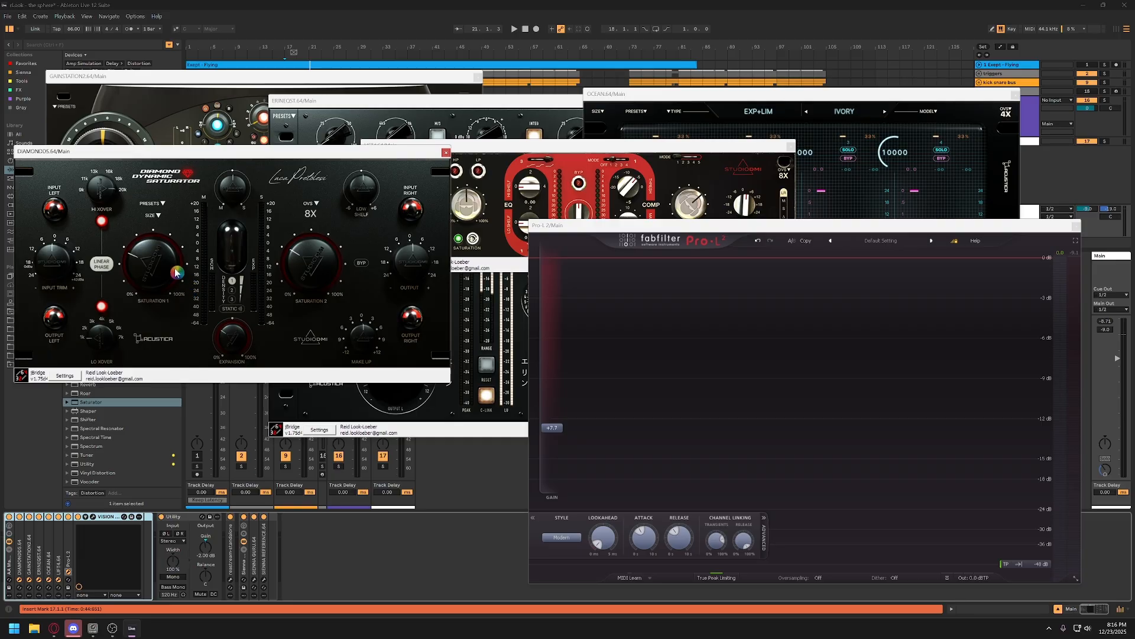
left_click(446, 154)
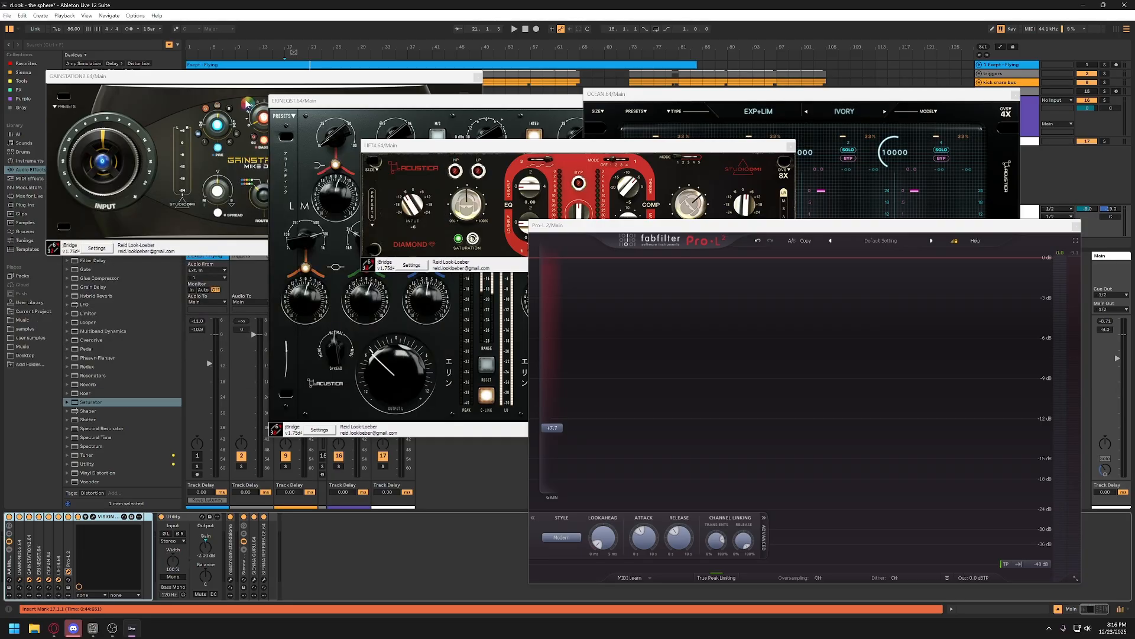
Move the Gainstation2 window into clear view, examine its clipper settings, and close it
left_click_drag(414, 77, 407, 147)
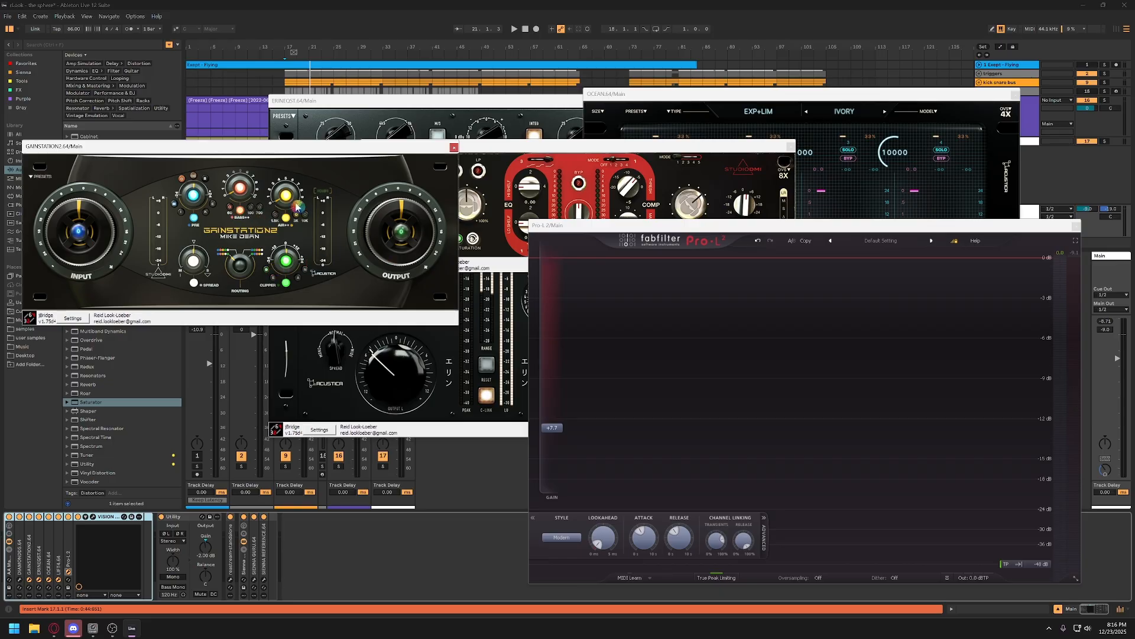
left_click_drag(357, 149, 347, 166)
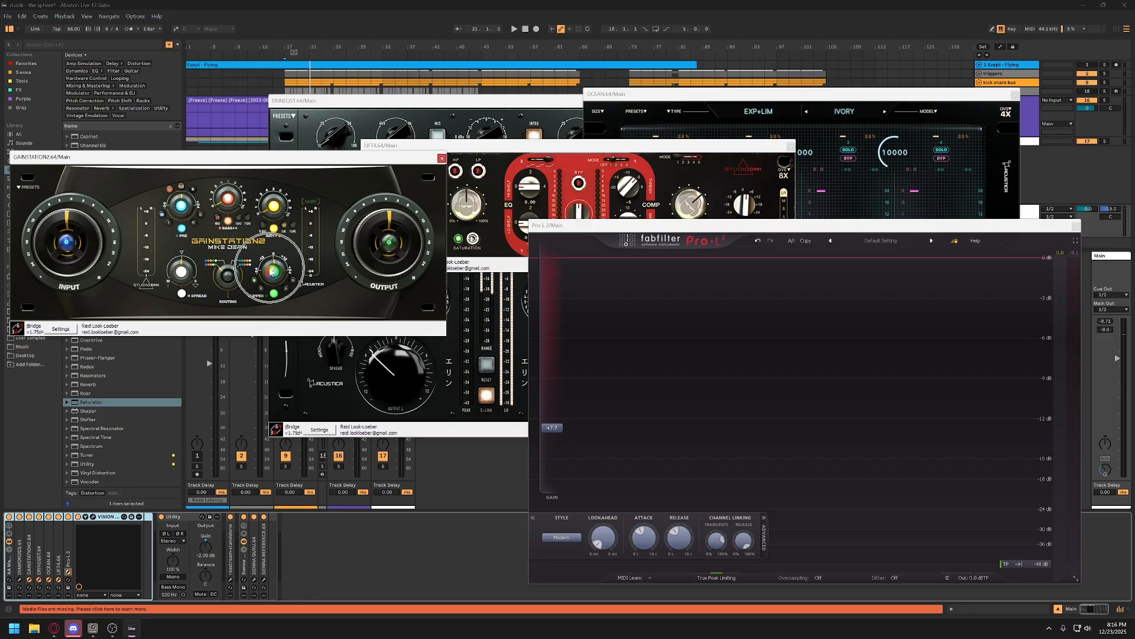
left_click(441, 159)
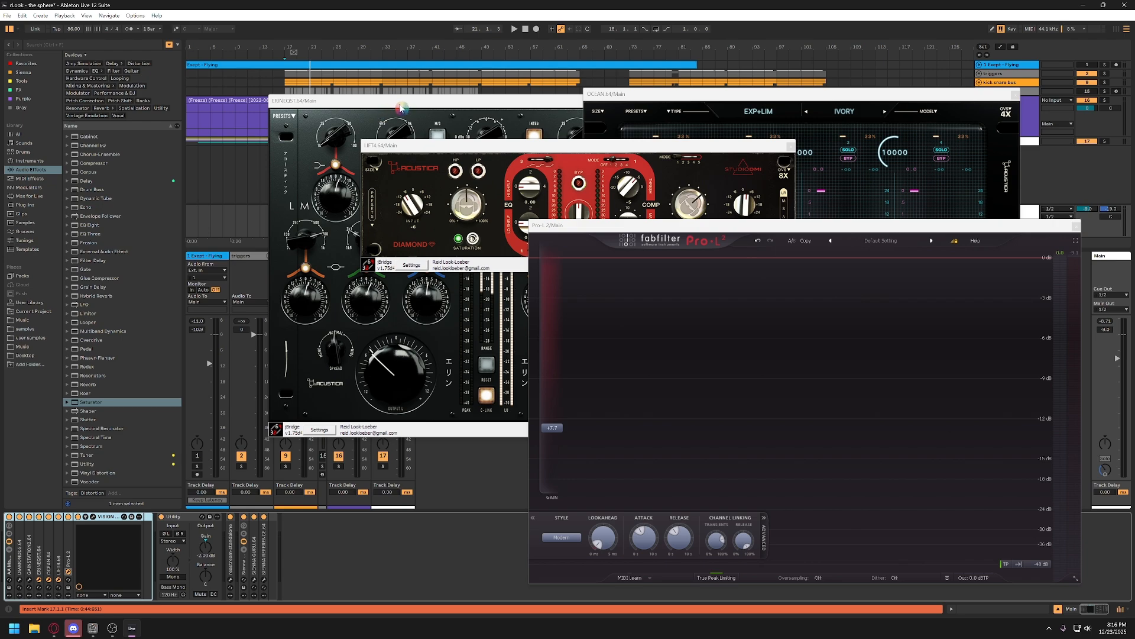
Examine the Erin EQ and Ocean windows side by side, close Erin, and keep Ocean in view
left_click_drag(401, 107, 146, 229)
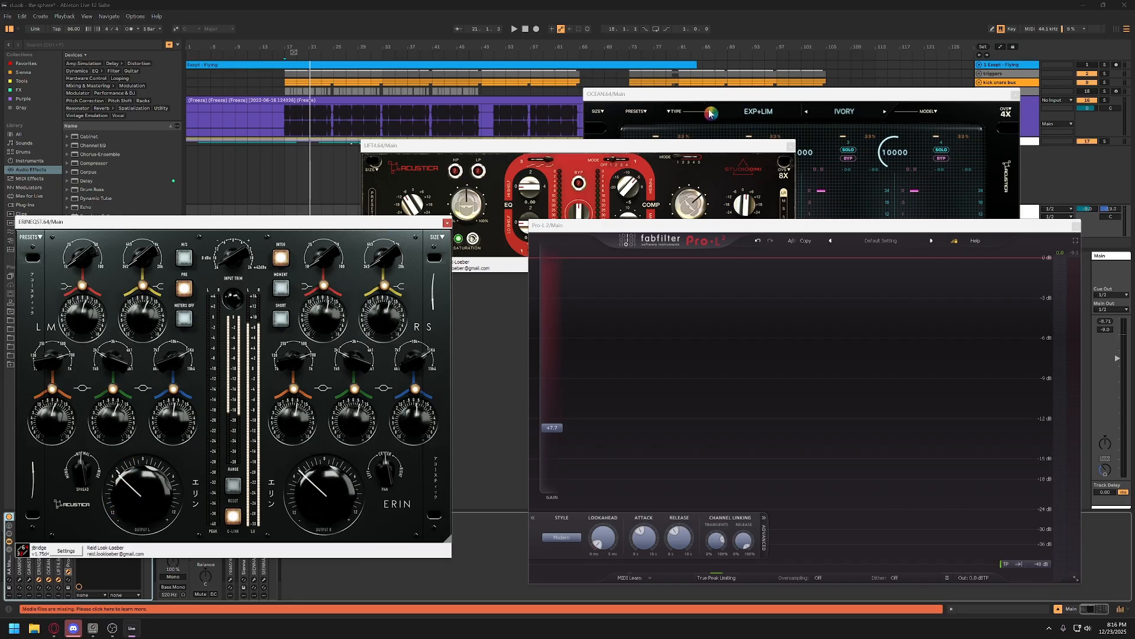
left_click_drag(702, 97, 499, 95)
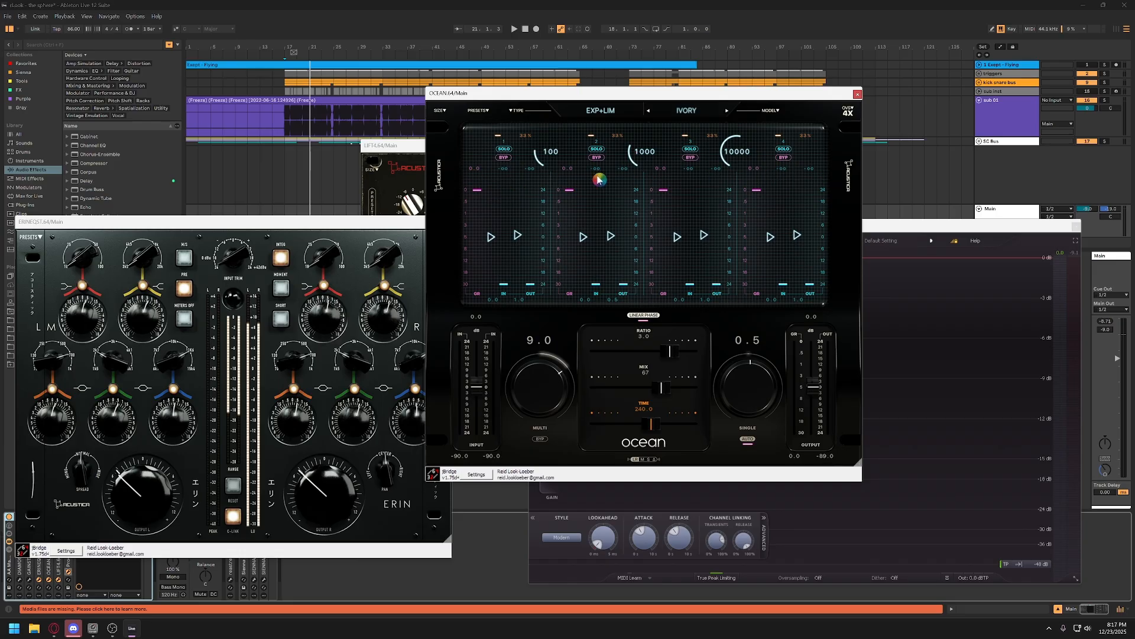
left_click_drag(382, 226, 365, 214)
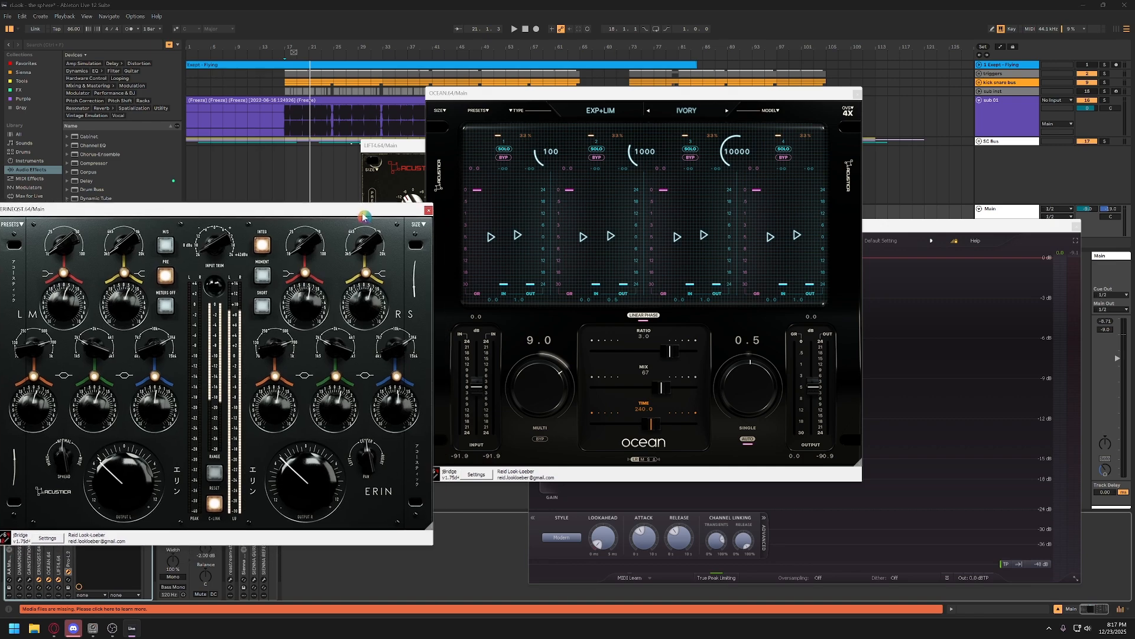
left_click(430, 211)
left_click_drag(490, 94, 464, 101)
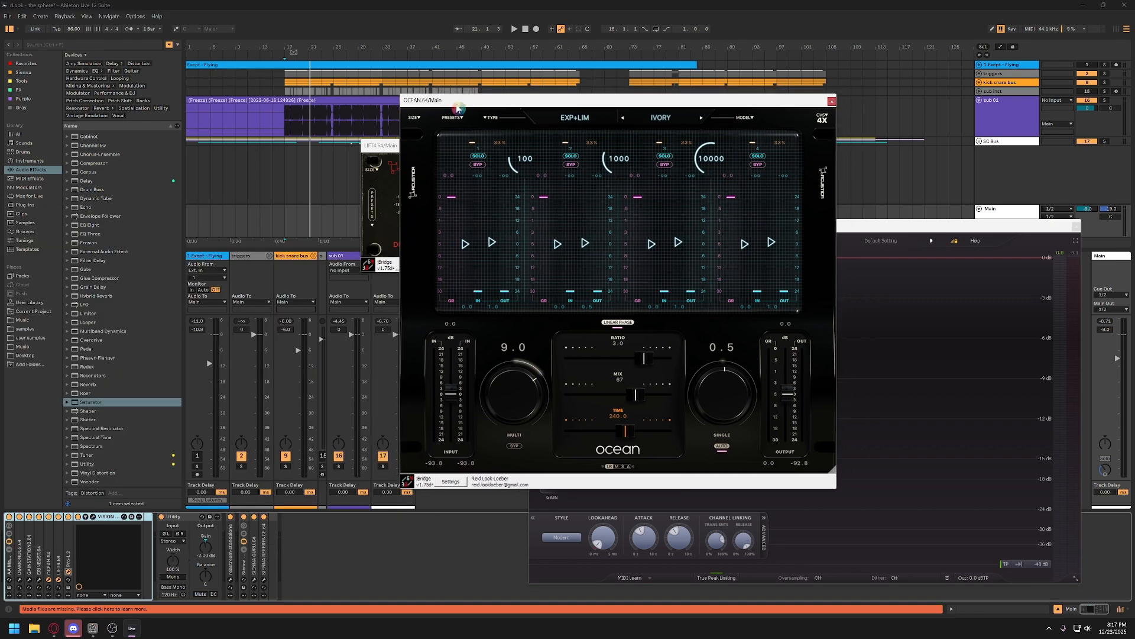
Play the arrangement to watch Ocean's multiband metering, solo and unsolo its third band, and stop playback
key("space")
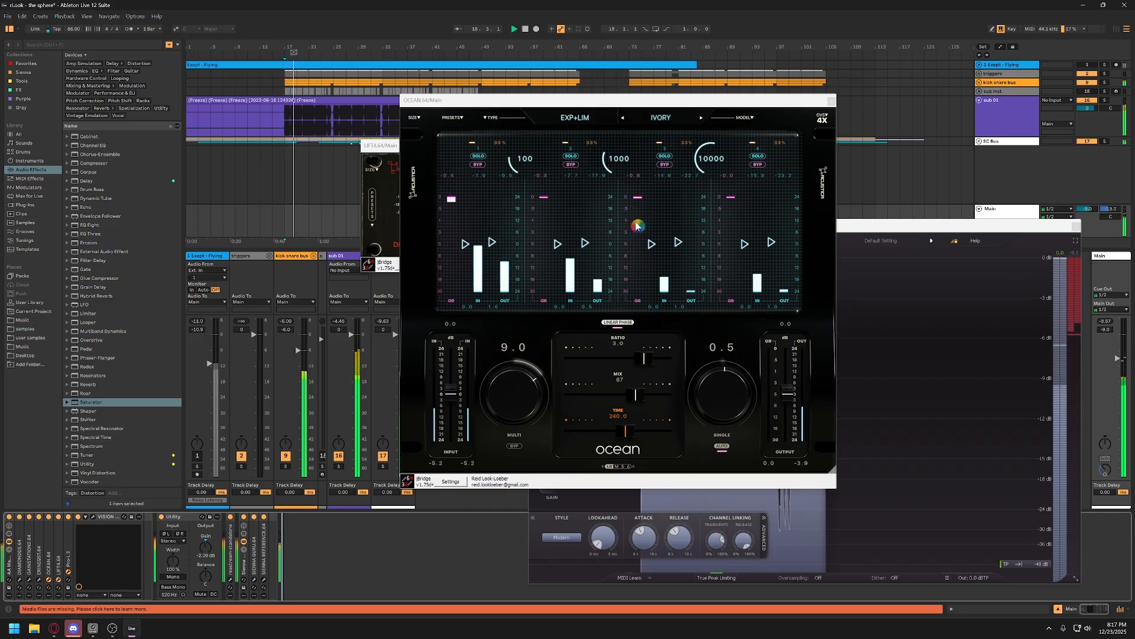
left_click(664, 156)
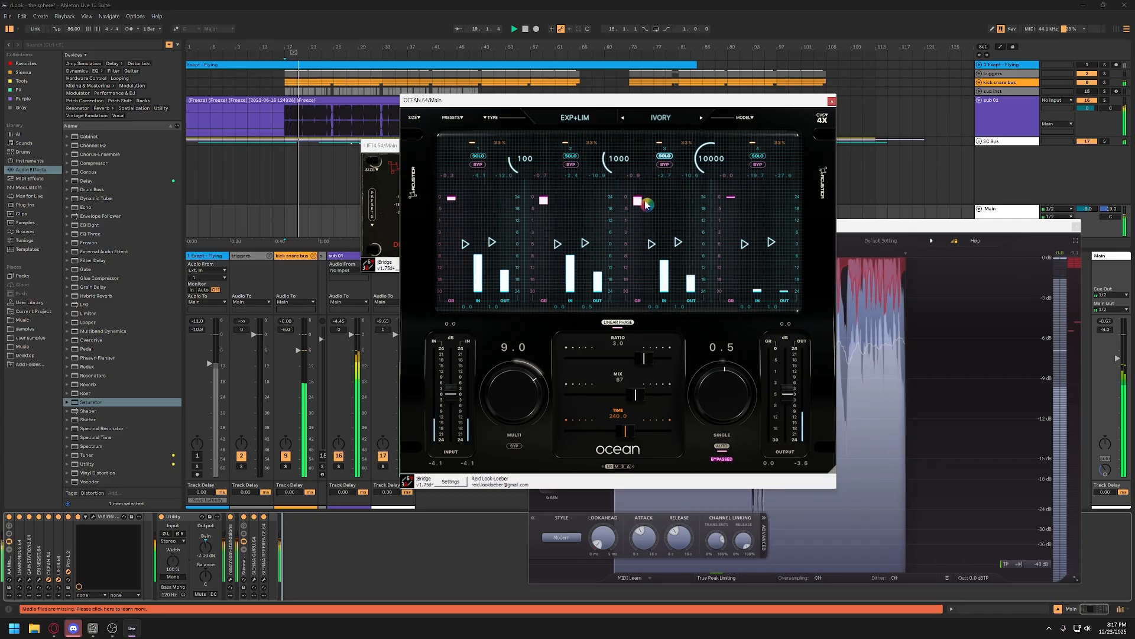
left_click(665, 155)
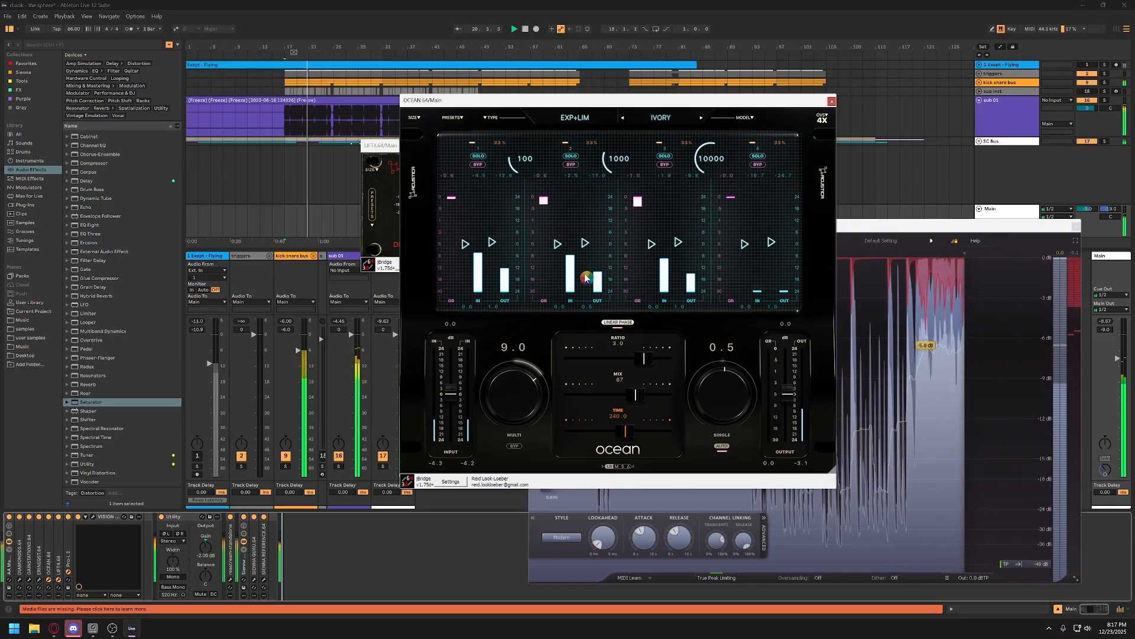
left_click(436, 535)
key("space")
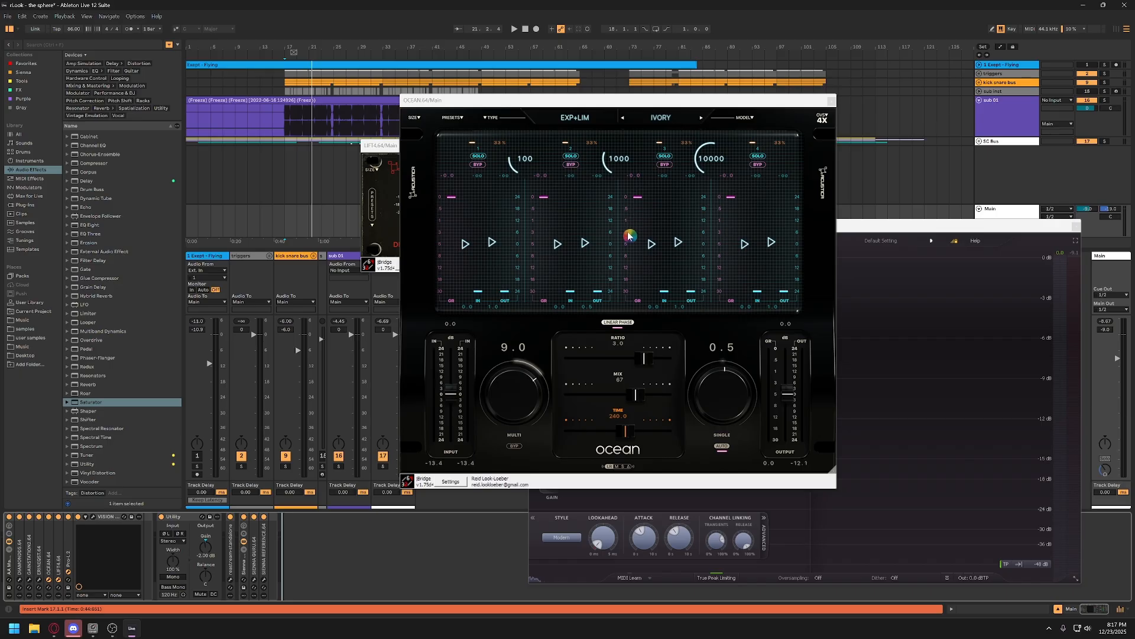
Examine Ocean's multiband settings, reposition its window, and close it
left_click(628, 227)
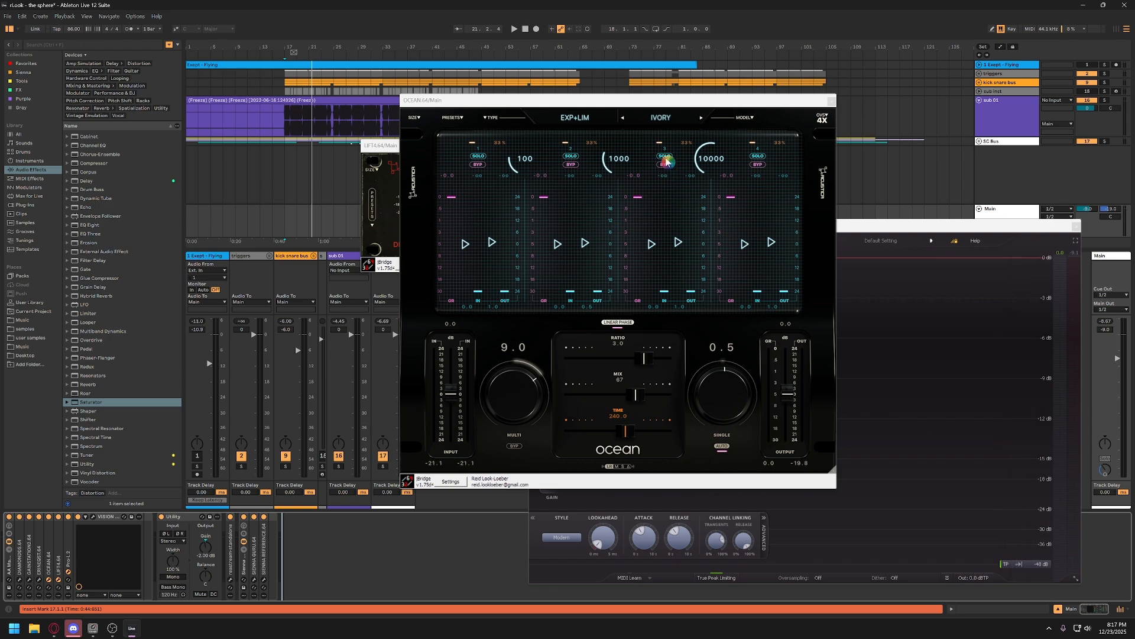
left_click(687, 148)
left_click(687, 147)
left_click(687, 148)
left_click_drag(622, 101, 558, 116)
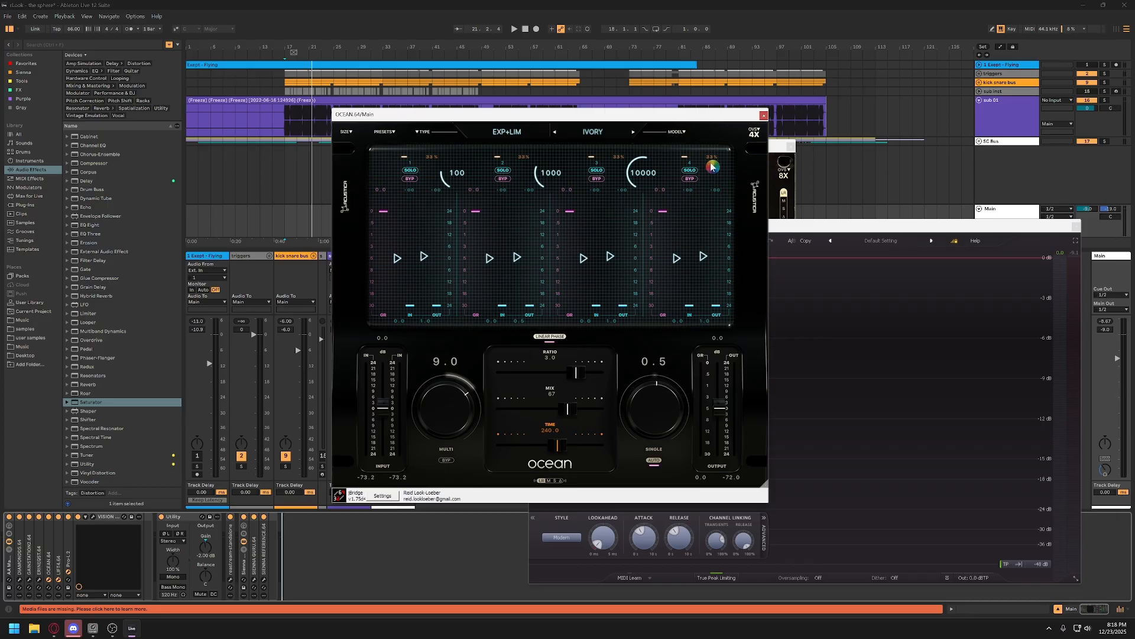
left_click_drag(727, 118, 696, 121)
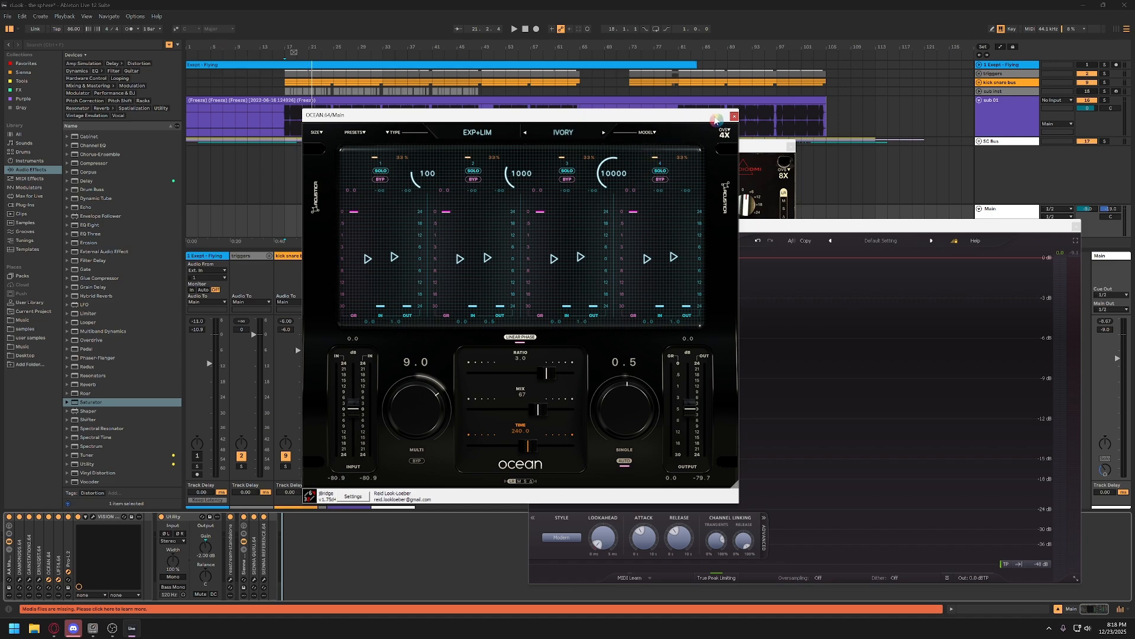
left_click_drag(721, 117, 654, 89)
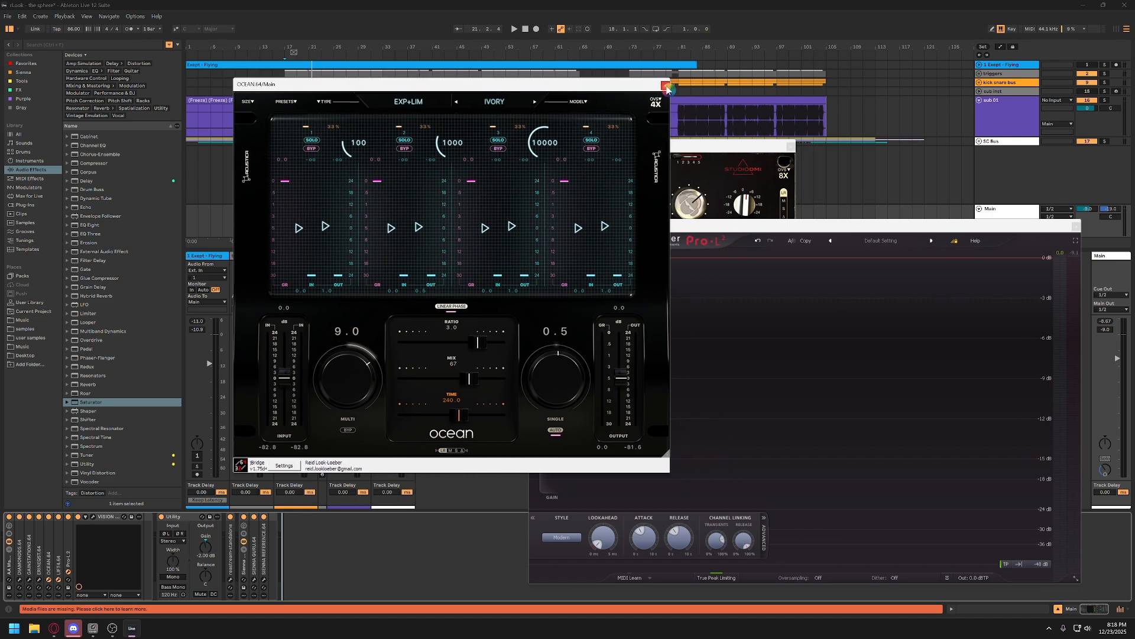
left_click(666, 87)
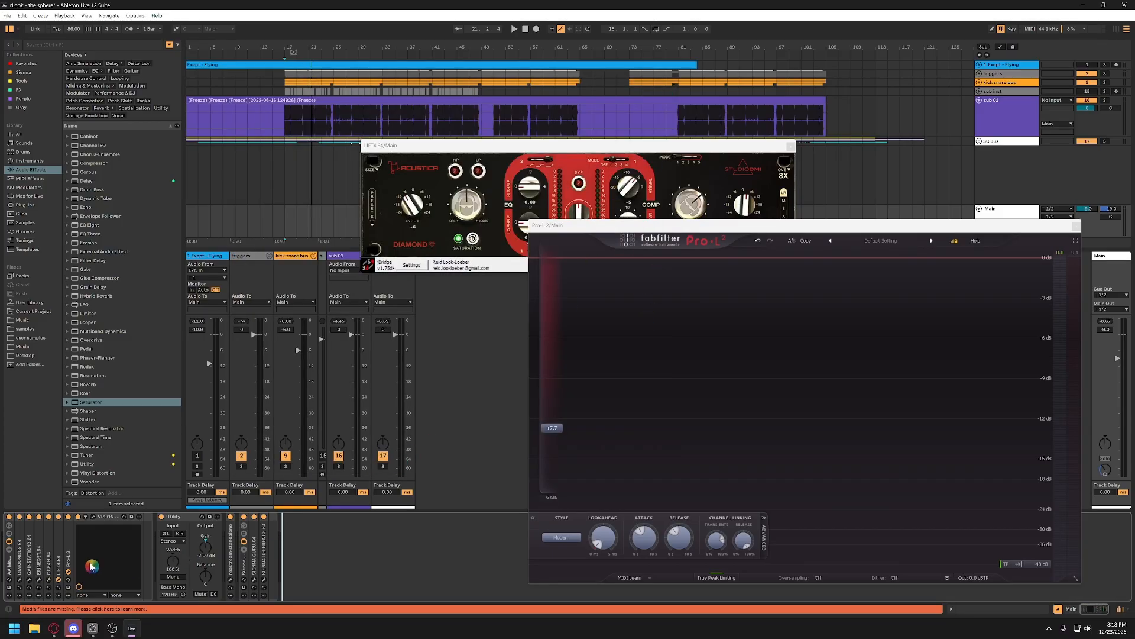
Bring the LIFT4 window into clear view, play the arrangement to watch its meters, stop playback, and close it
left_click(59, 583)
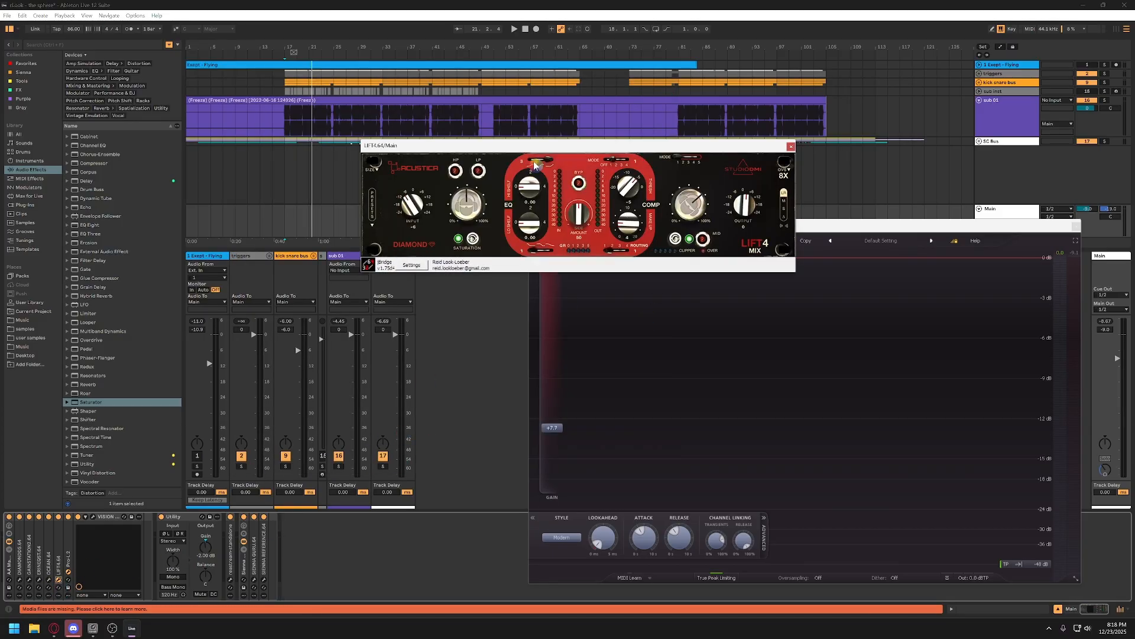
left_click_drag(536, 148, 399, 219)
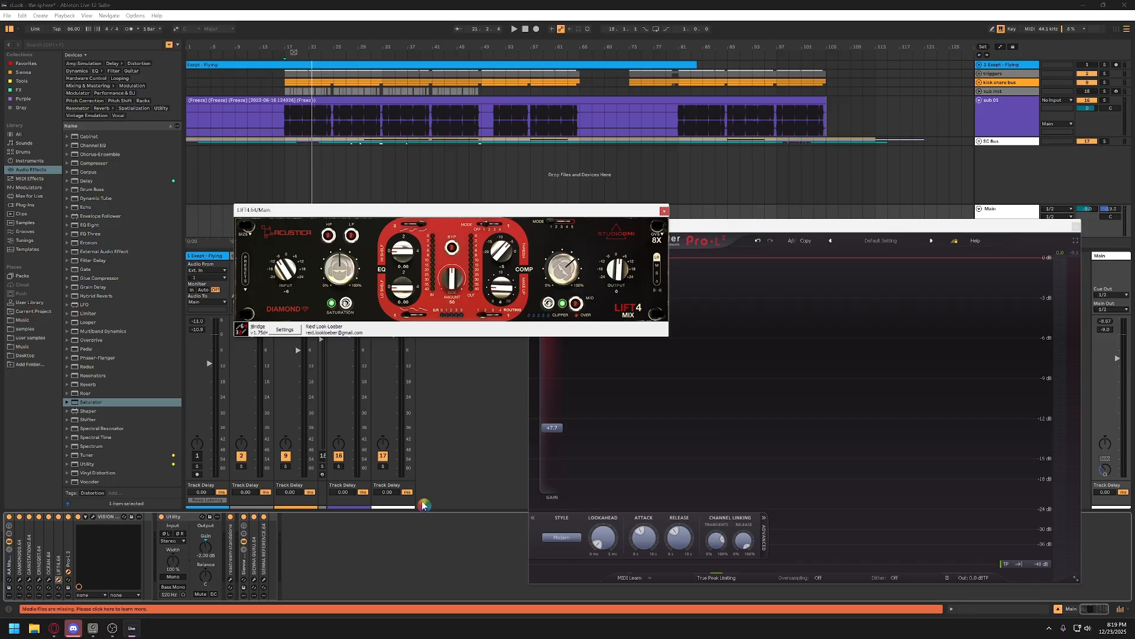
key("alt+space")
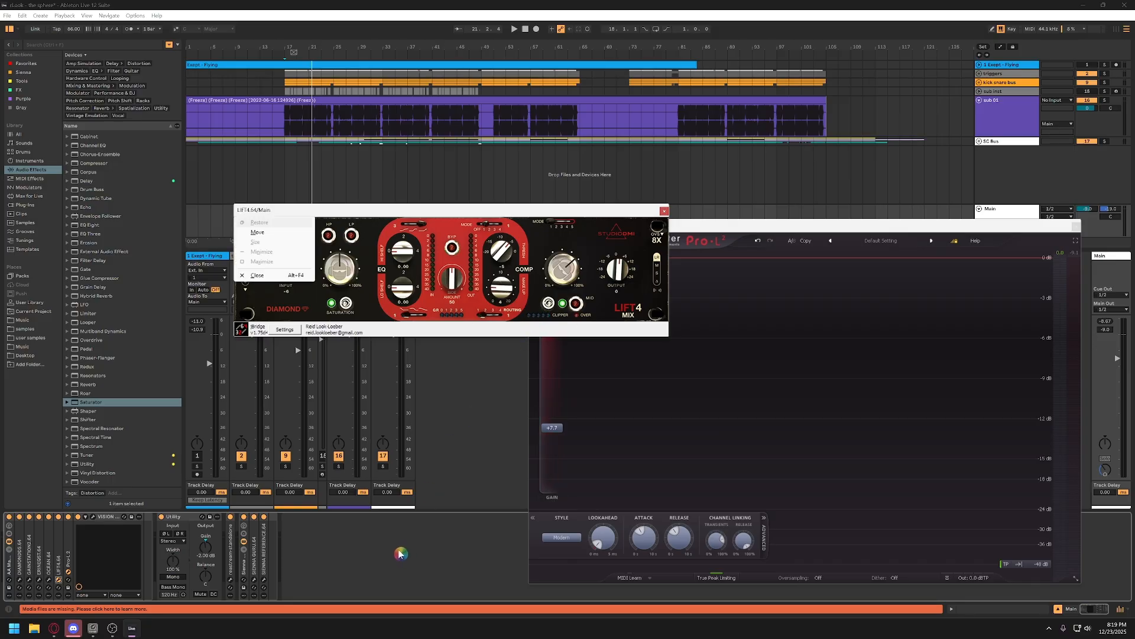
left_click(400, 553)
key("space")
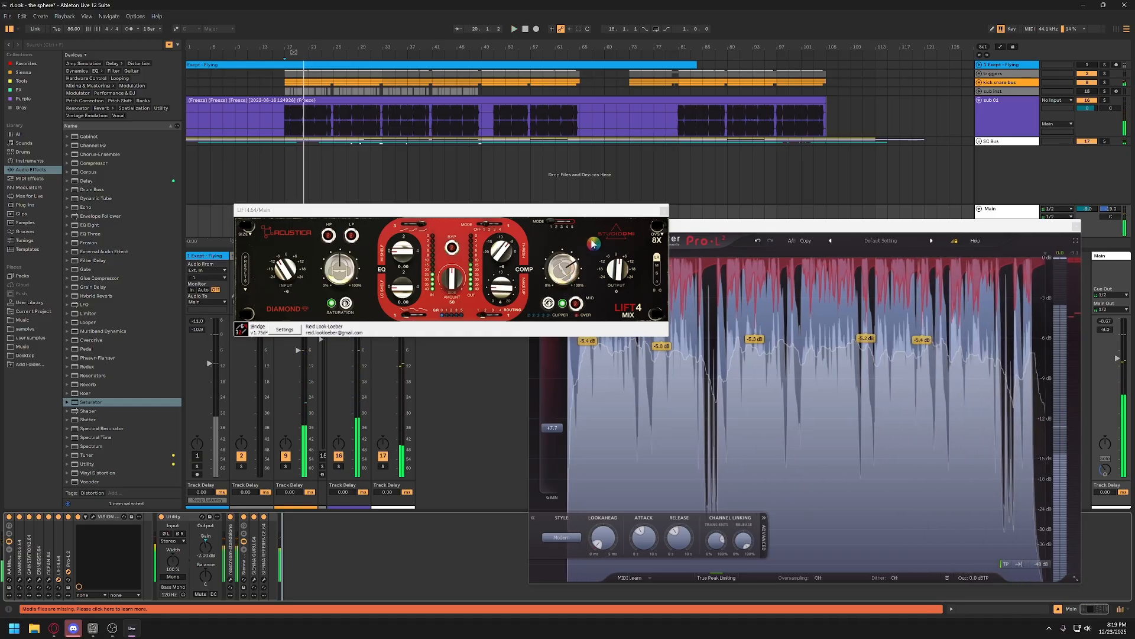
key("space")
left_click_drag(484, 214, 373, 238)
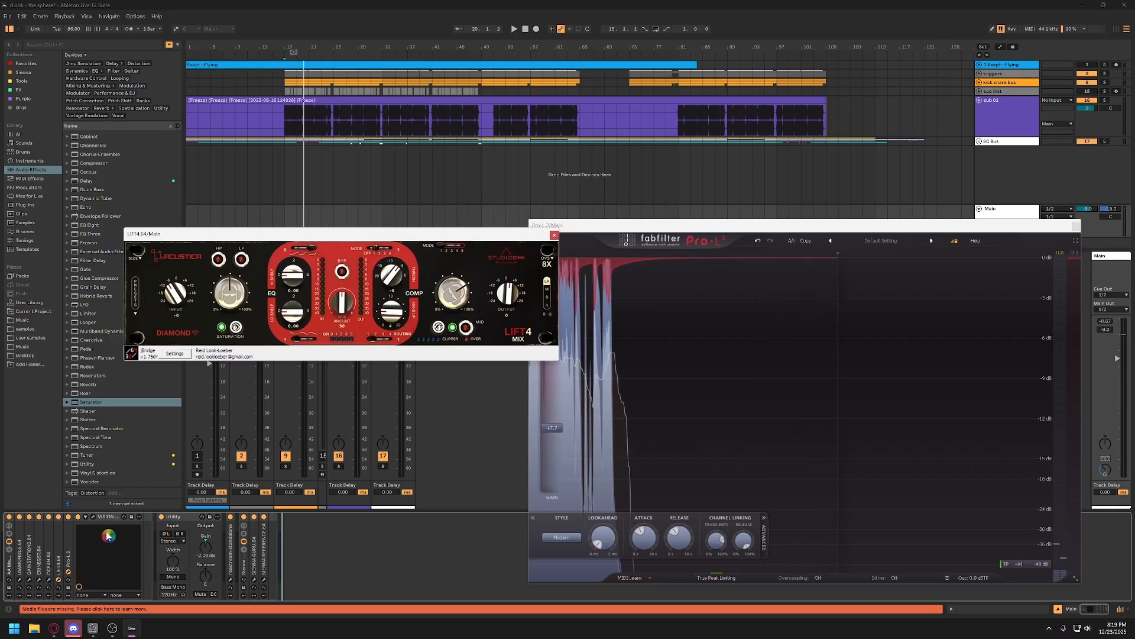
left_click(554, 235)
Move the Pro-L 2 window into clear view, set its gain to +6.0 dB while playing the arrangement, and close it
left_click_drag(592, 226, 407, 123)
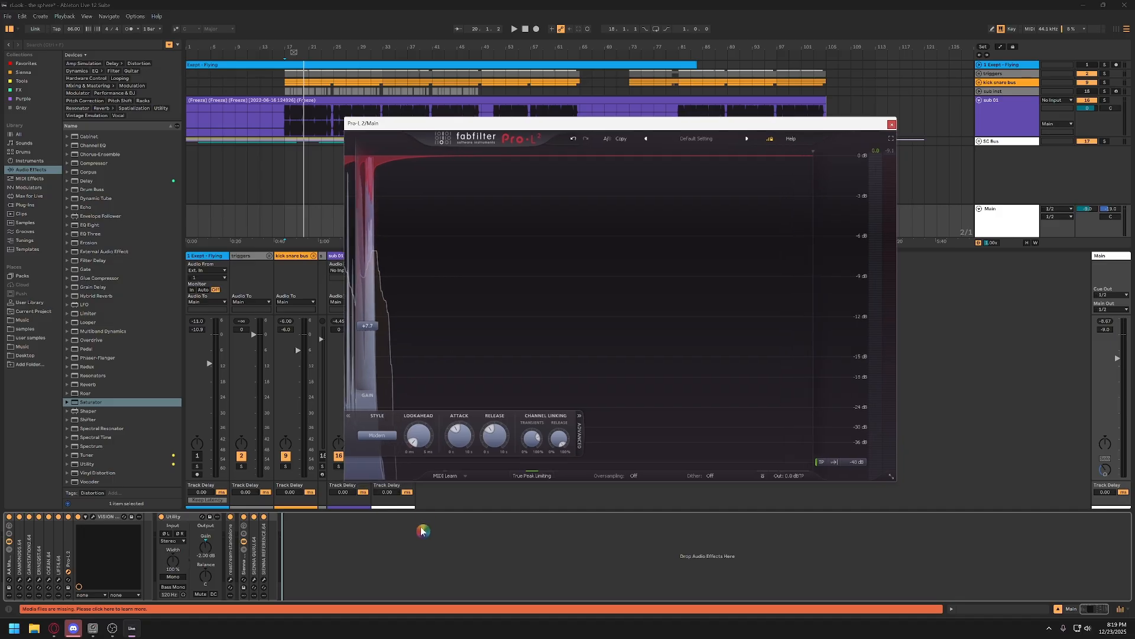
left_click_drag(367, 326, 367, 361)
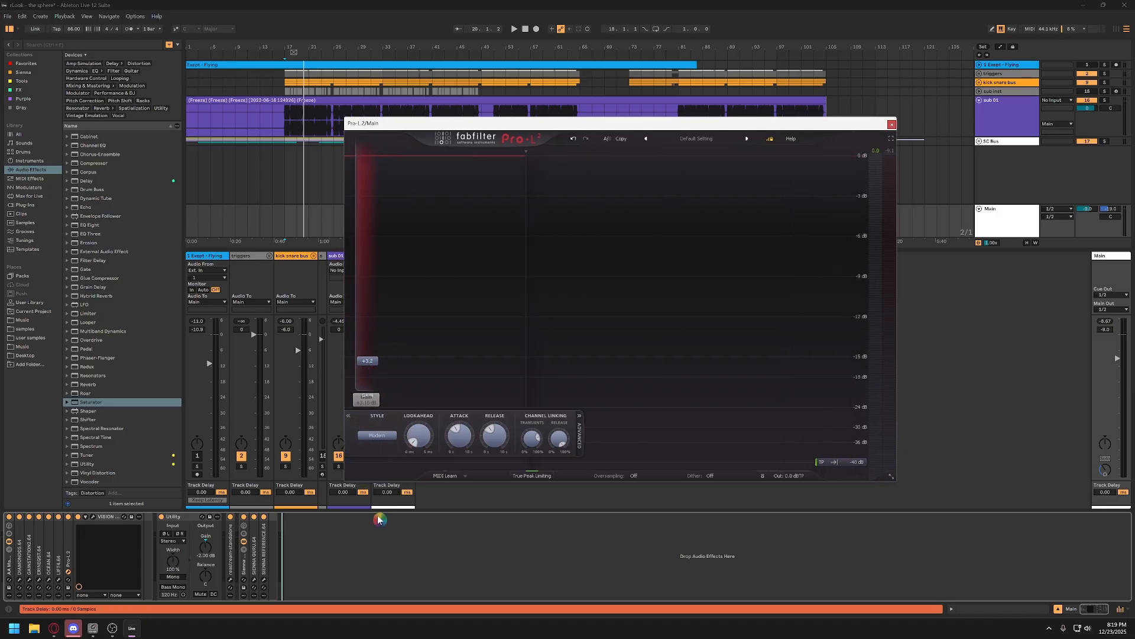
left_click(384, 559)
key("space")
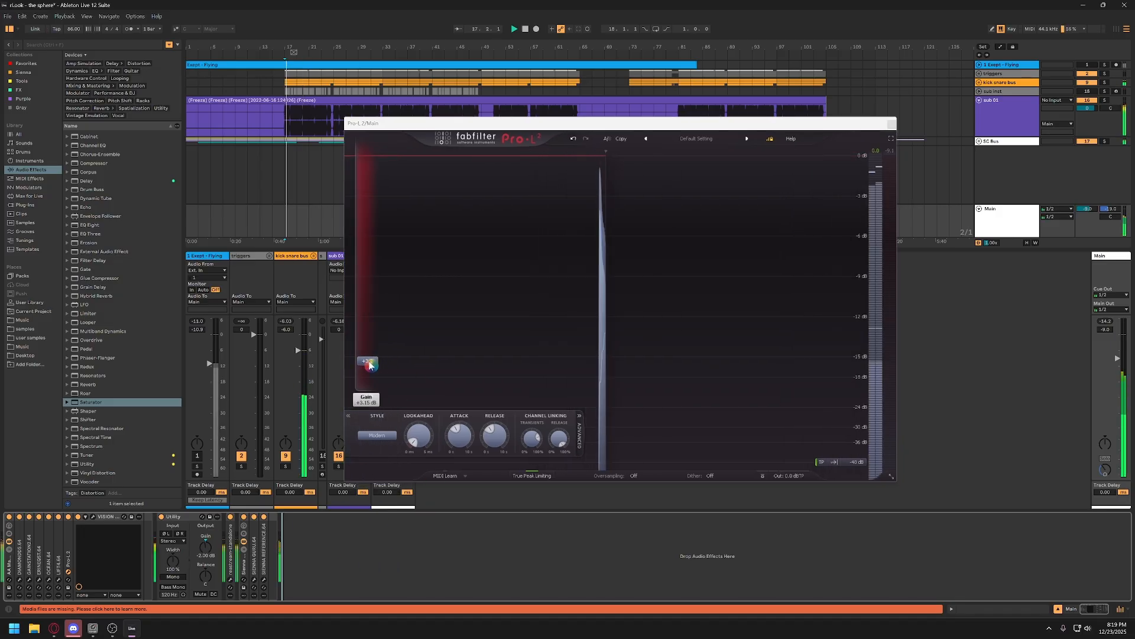
mouse_move(370, 365)
left_mouse_down()
mouse_move(381, 333)
mouse_move(370, 344)
left_mouse_up()
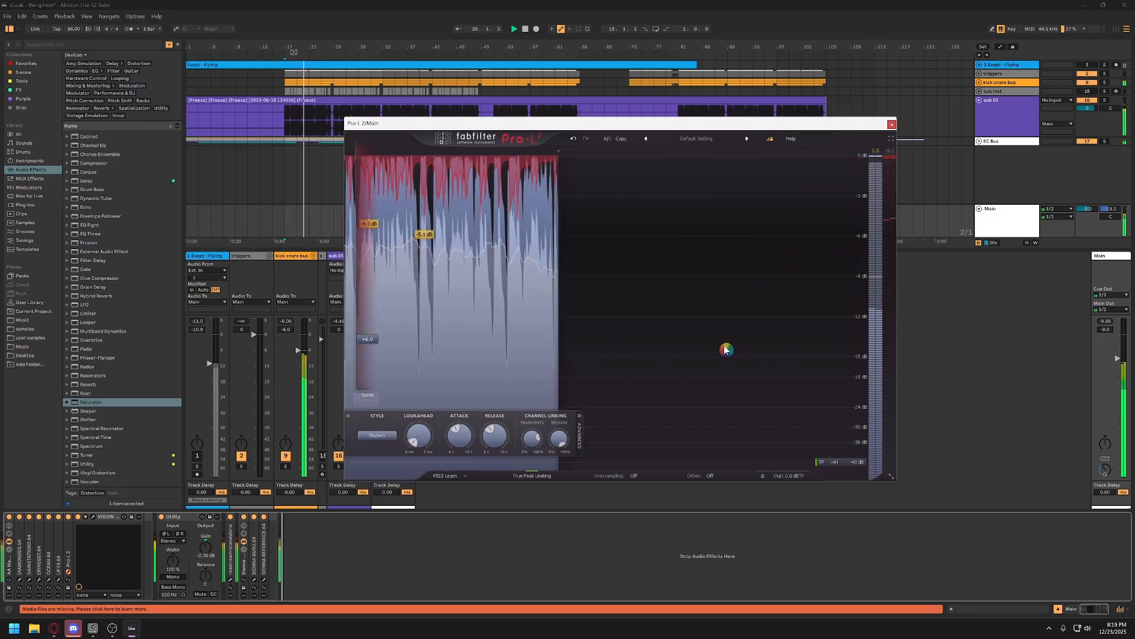
left_click(893, 127)
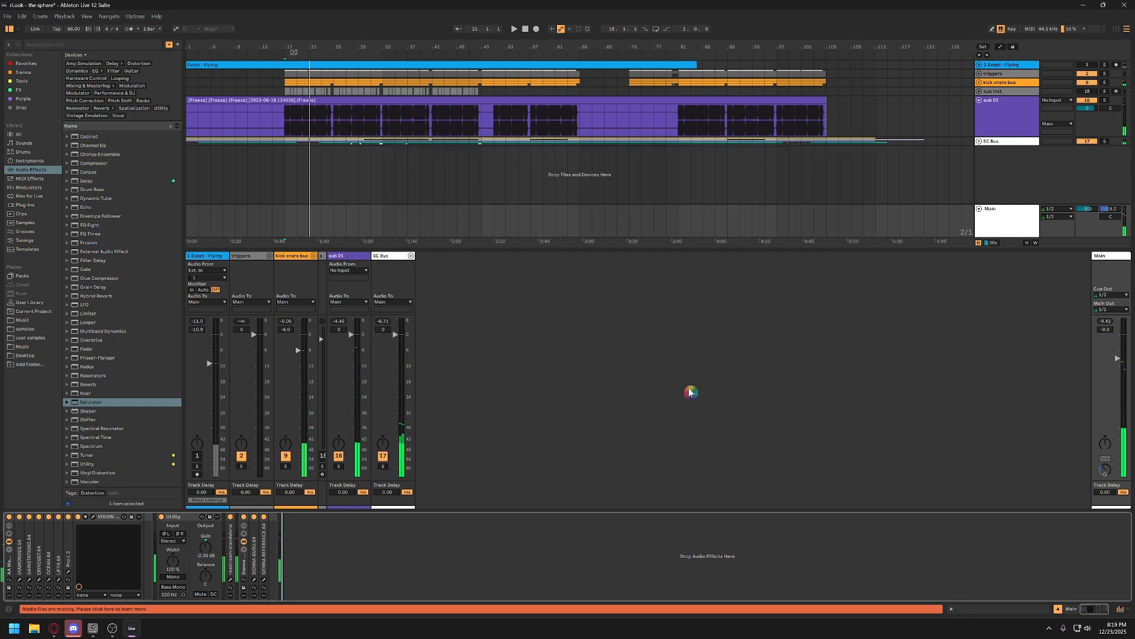
key("ctrl+s")
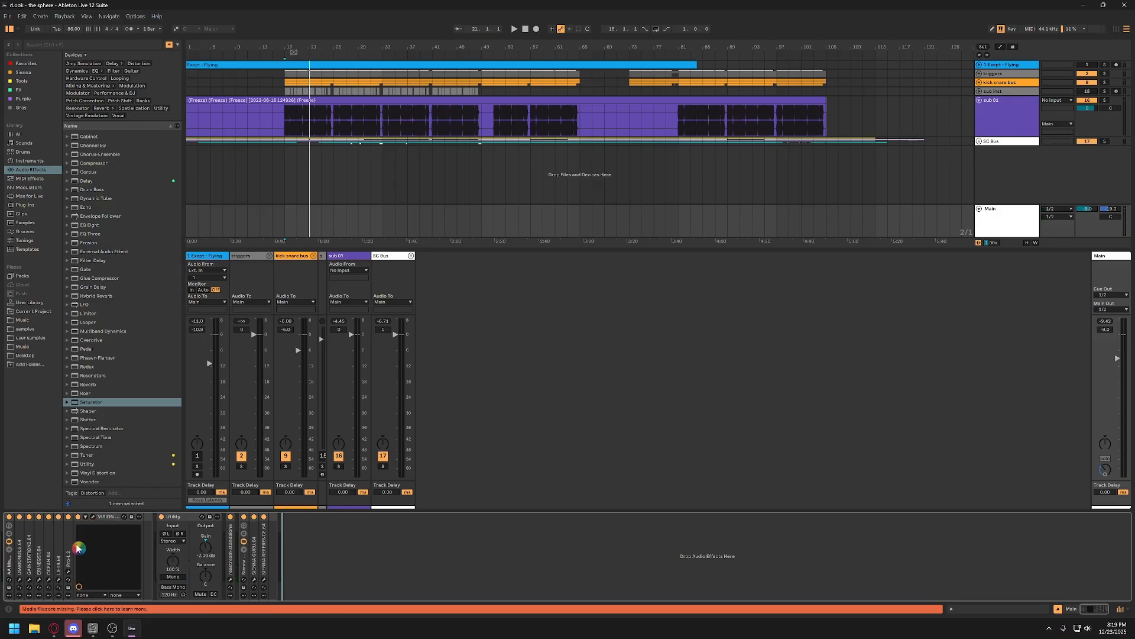
Reopen Pro-L 2, try a gain of about 8.2 dB during playback, restore +6.0 dB, and close the window
left_click(68, 571)
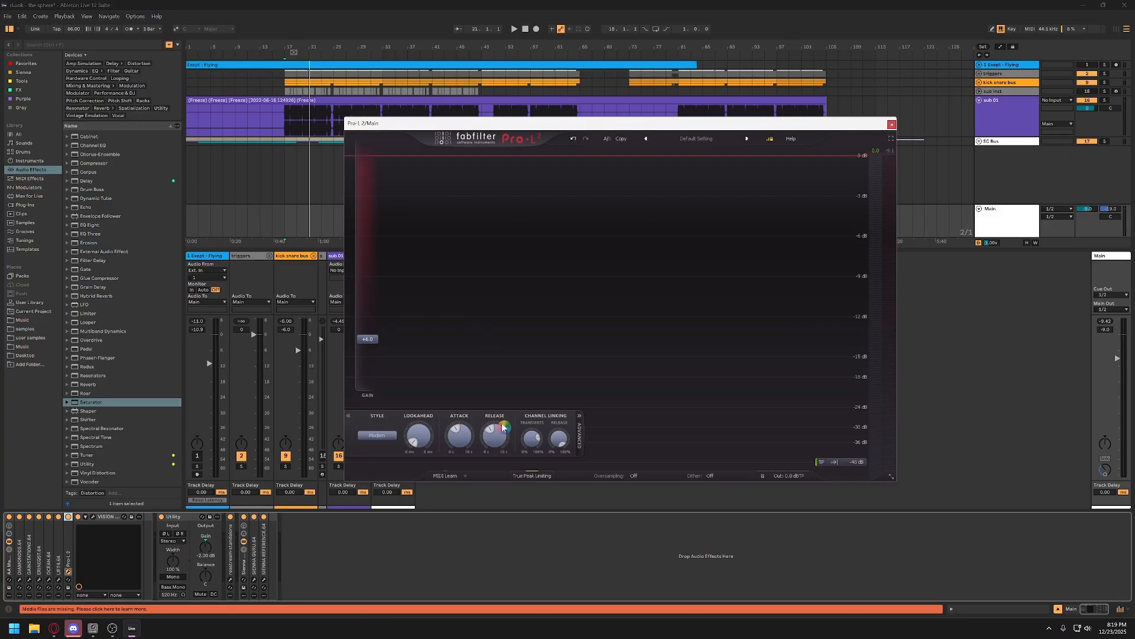
left_click_drag(578, 130, 663, 129)
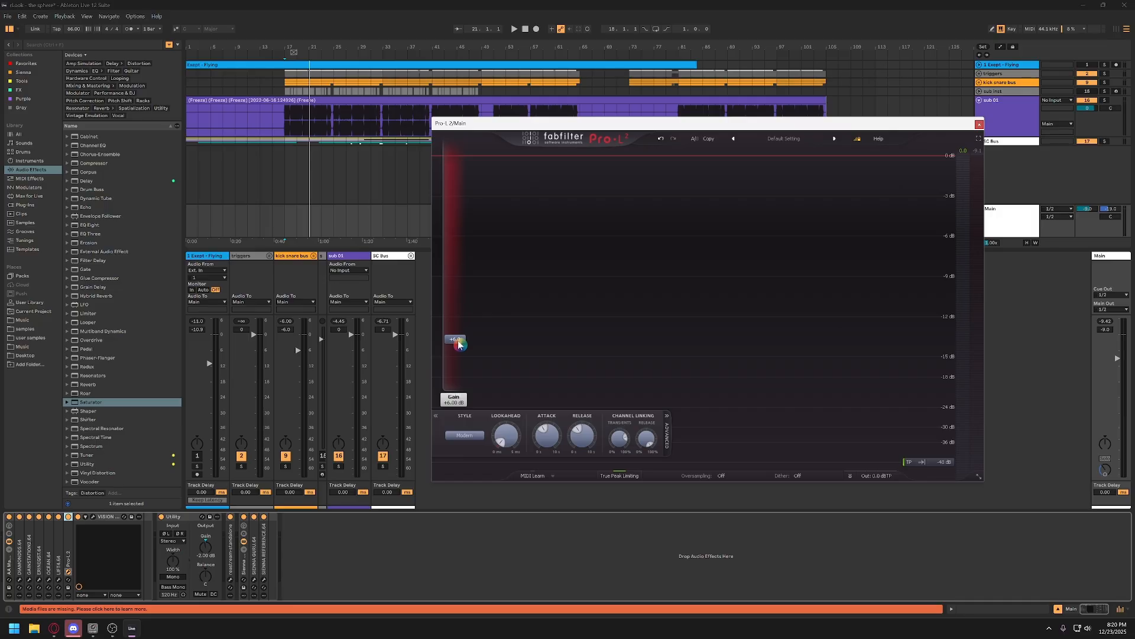
left_click(287, 213)
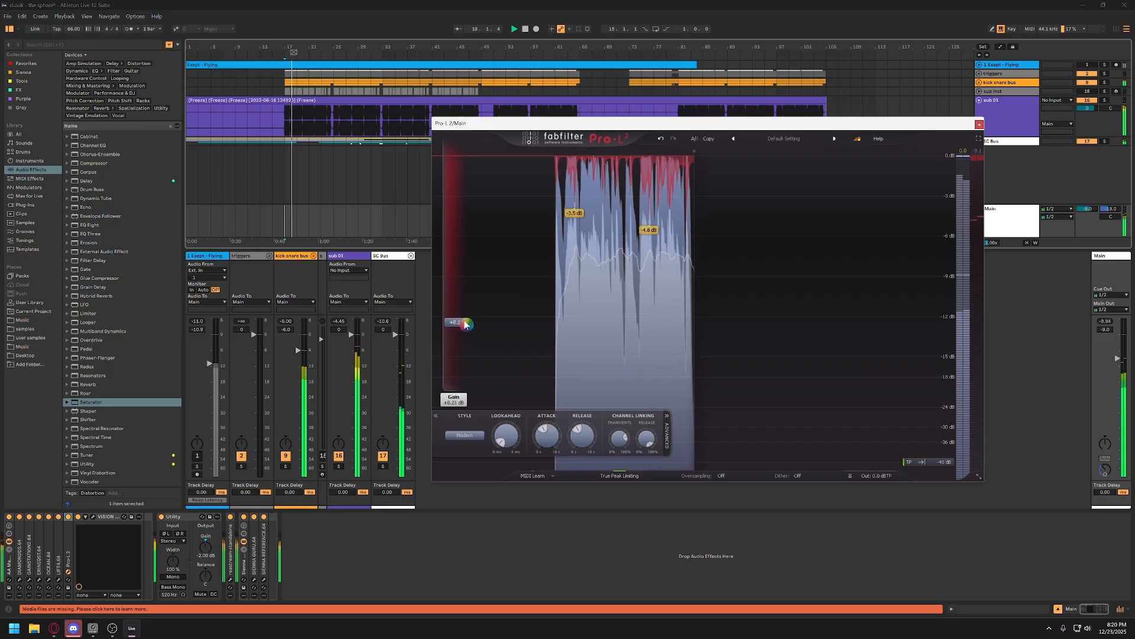
left_click_drag(467, 320, 467, 317)
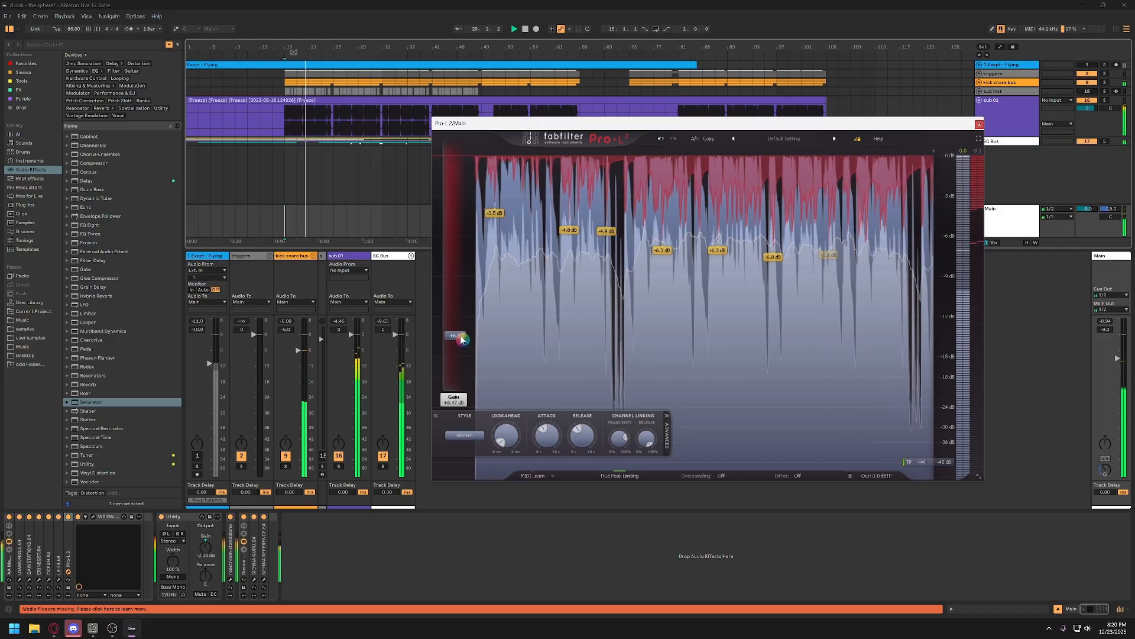
left_click_drag(467, 317, 457, 338)
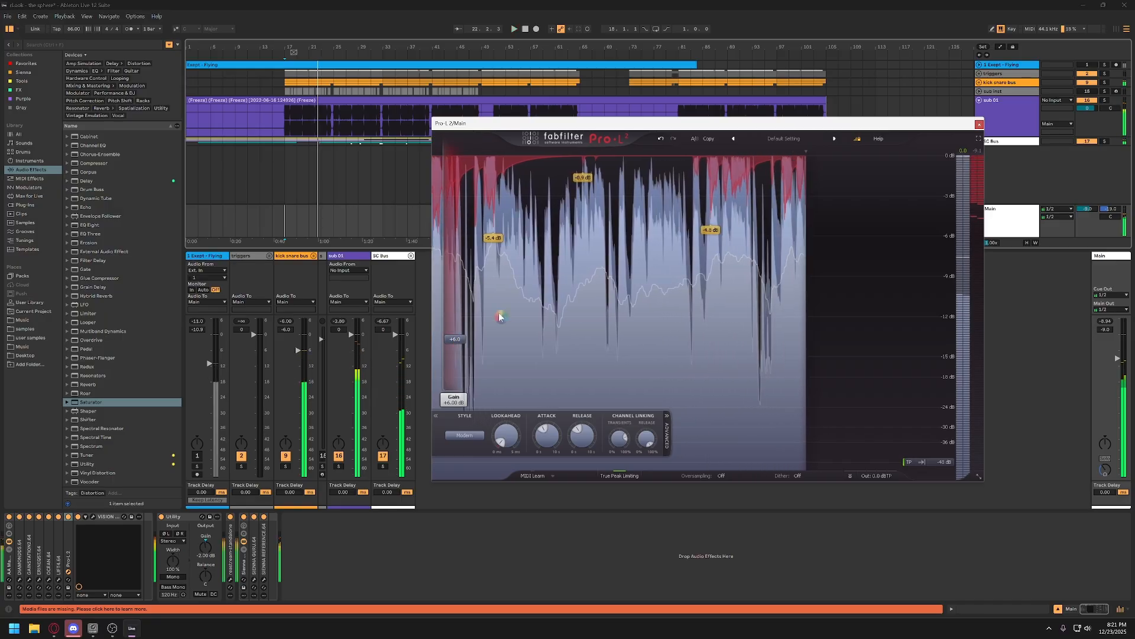
left_click(980, 124)
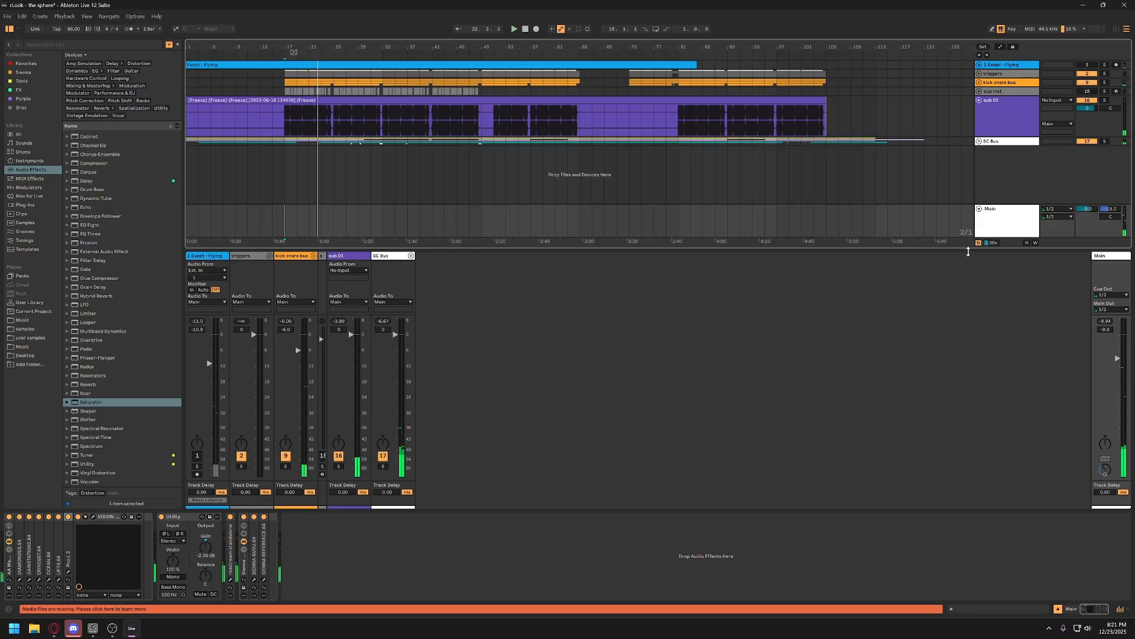
Open VISION 4X on the Main track, reposition its window, and widen the spectrum and stereo panes against the spectrogram
left_click(345, 556)
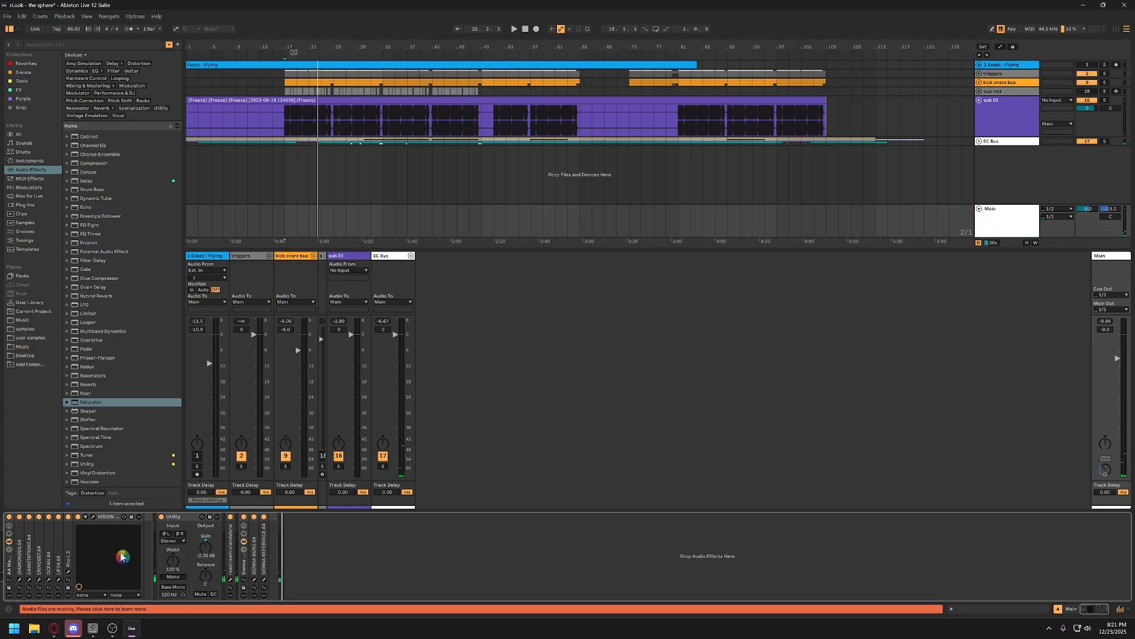
left_click(93, 518)
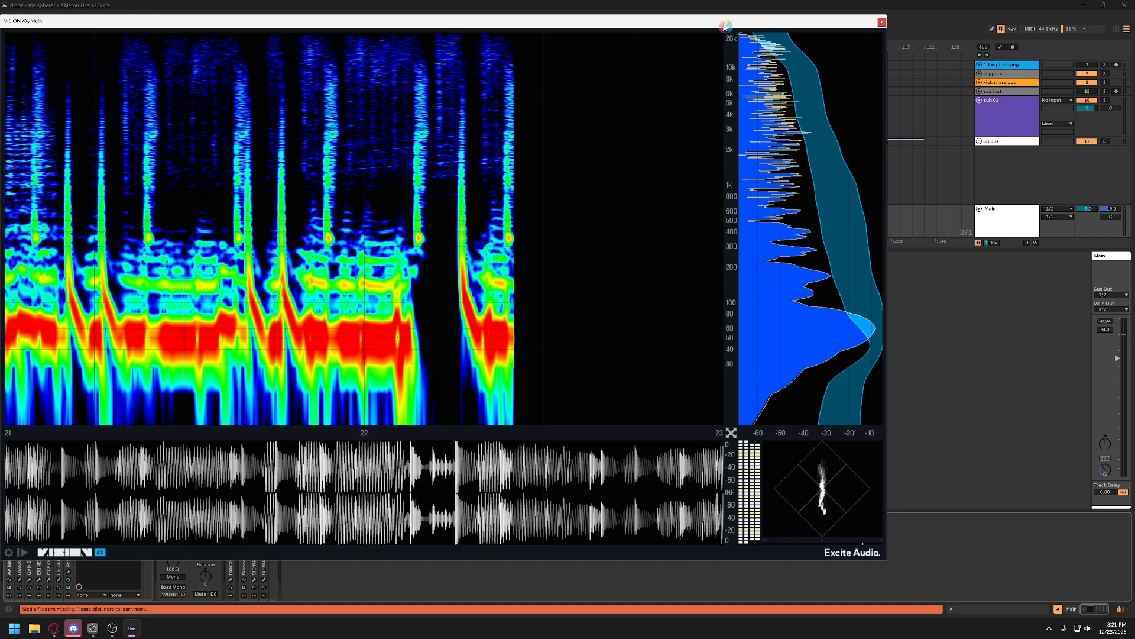
left_click_drag(725, 27, 821, 31)
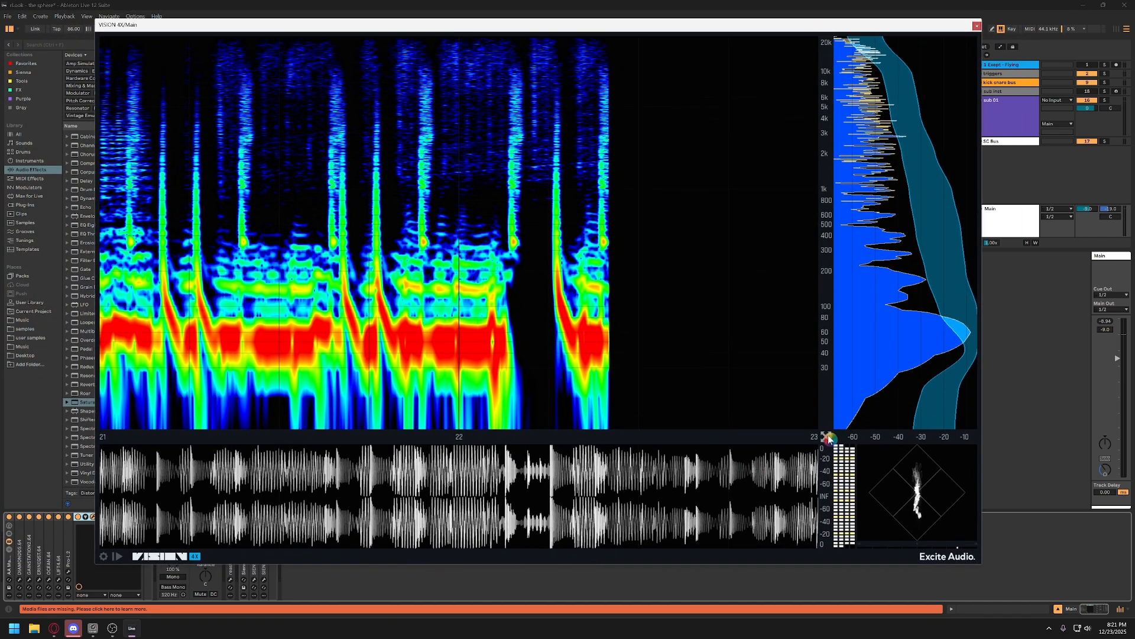
left_click_drag(826, 438, 772, 456)
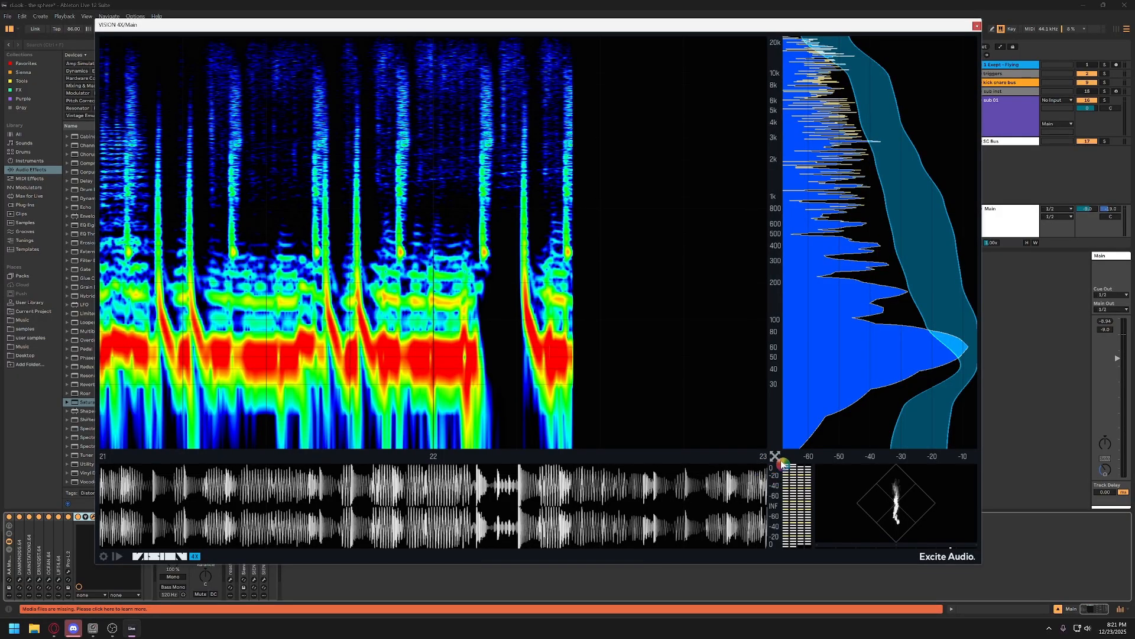
left_click_drag(776, 458, 772, 435)
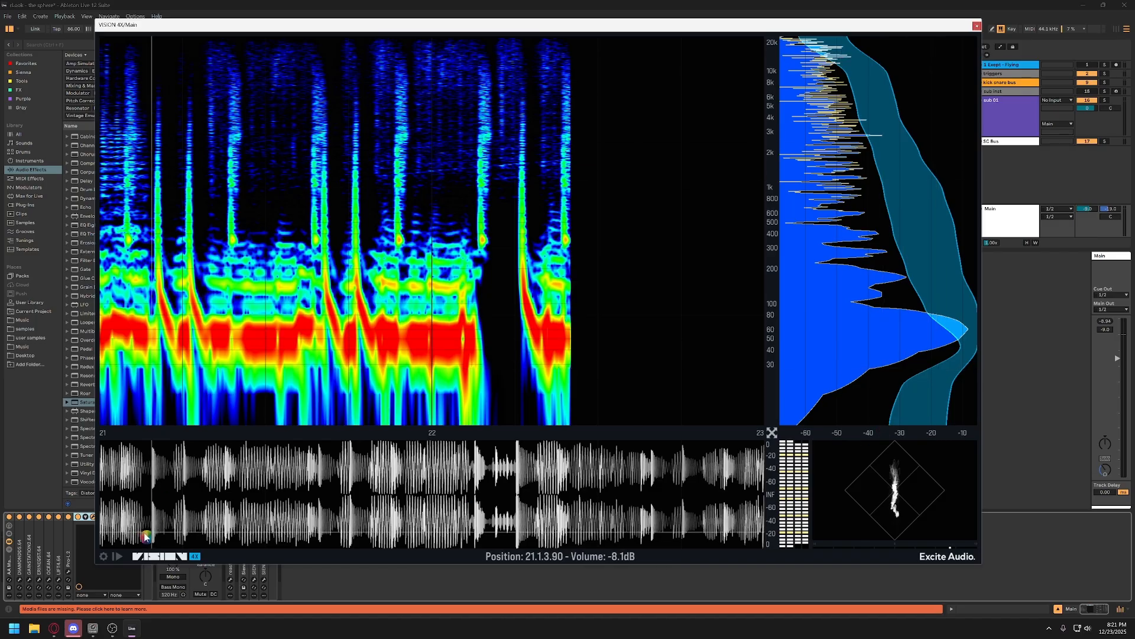
Compare the spectrum with VISION 4X's Techno and Dubstep reference curves, restore D&B Hard, and close the settings
left_click(107, 557)
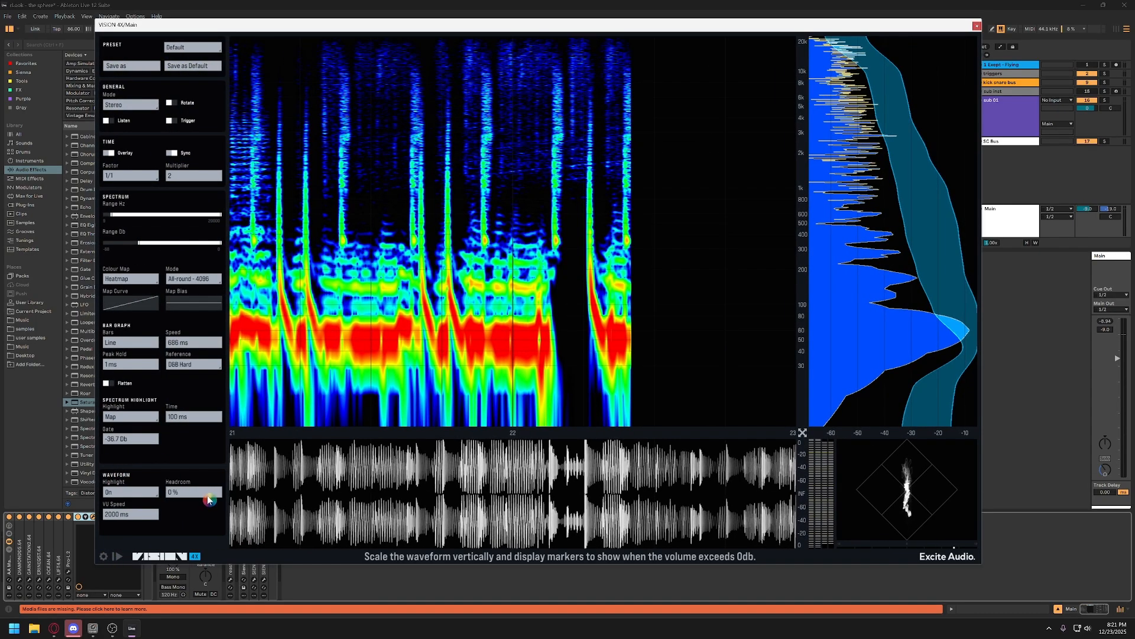
left_click(201, 366)
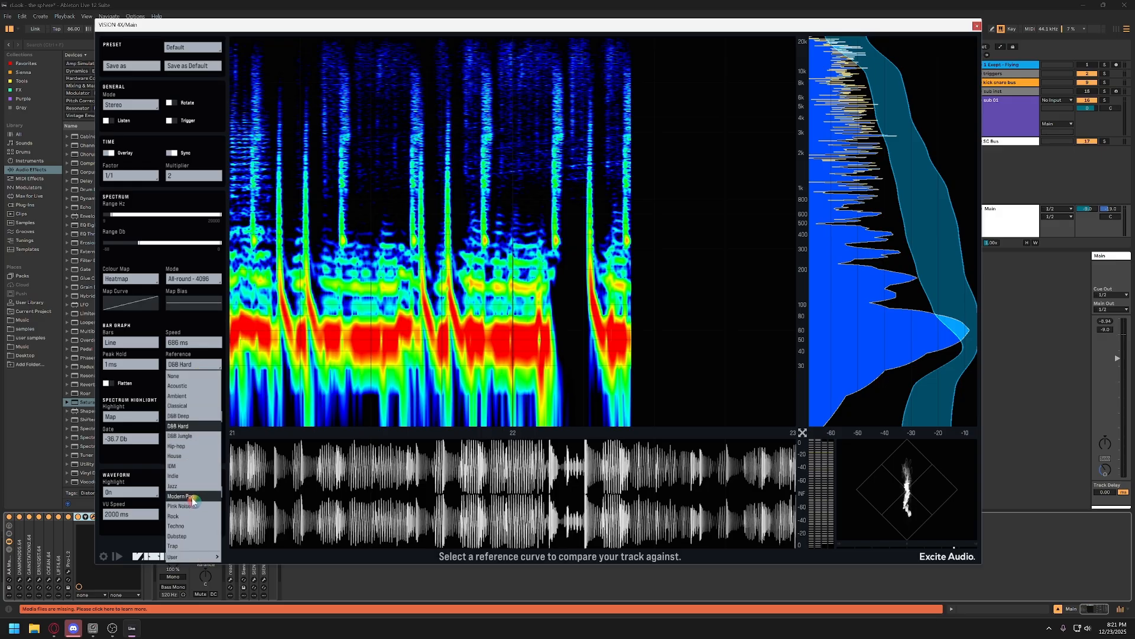
left_click(189, 526)
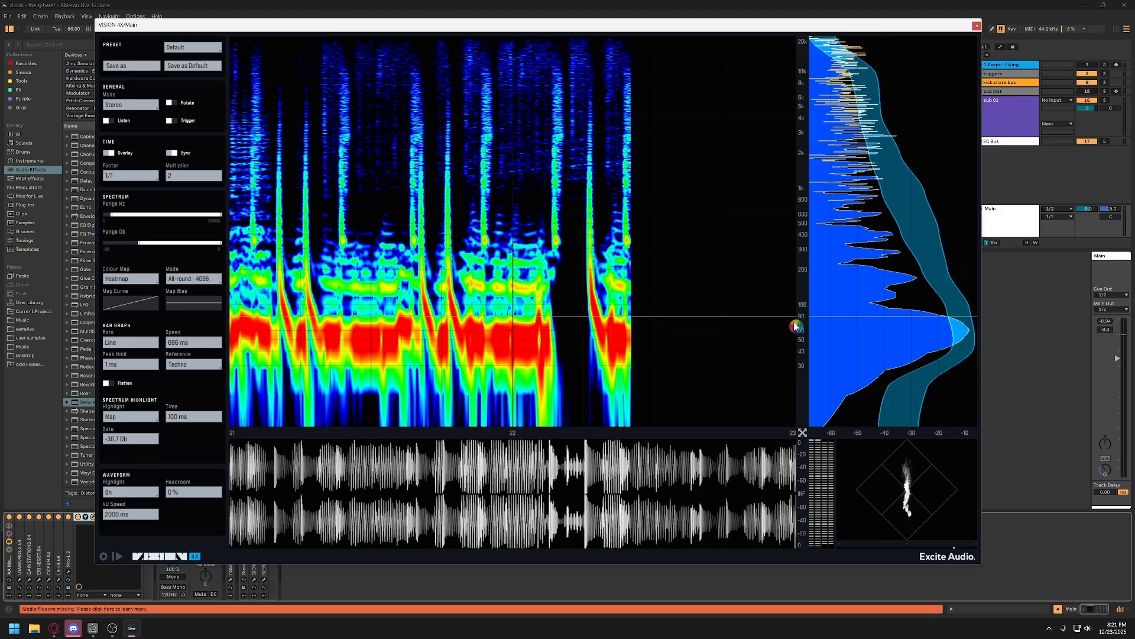
left_click(205, 367)
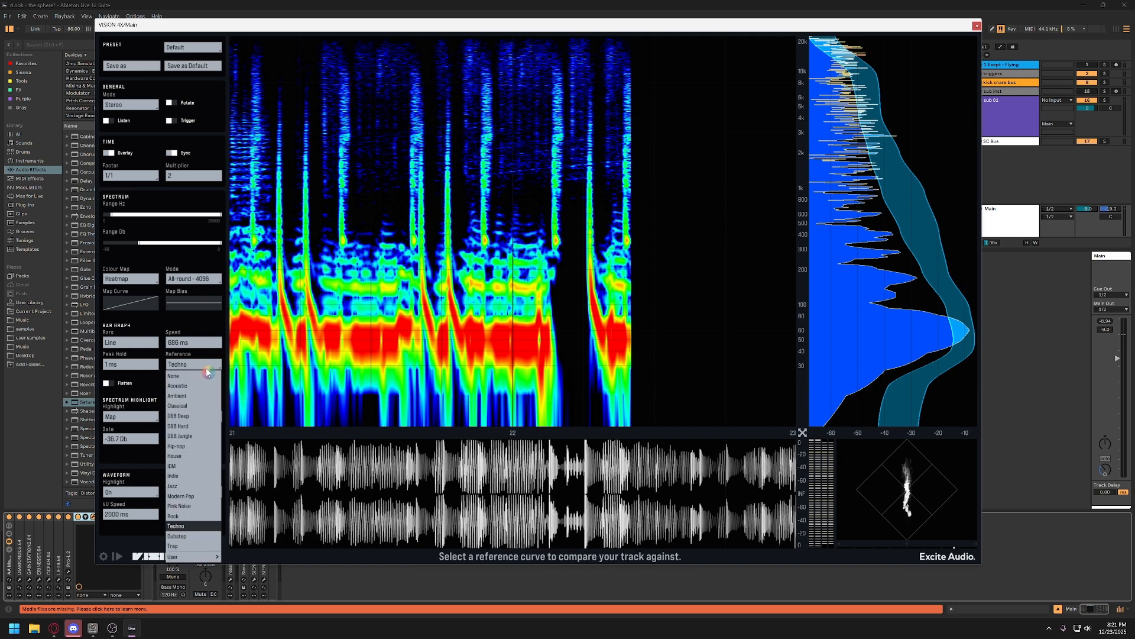
left_click(180, 537)
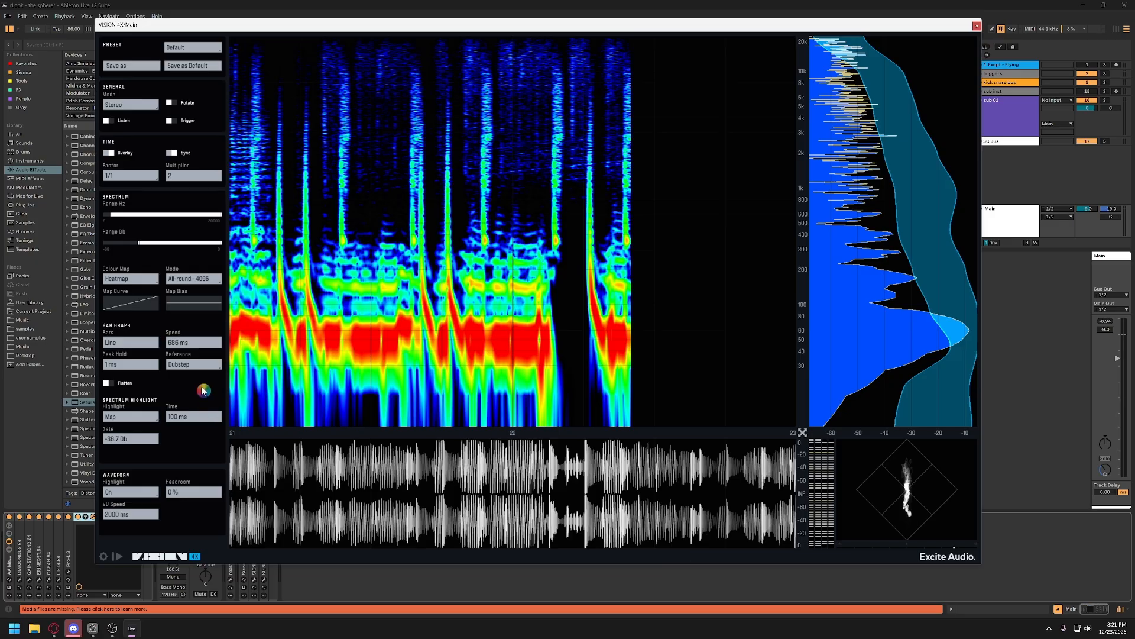
left_click(218, 366)
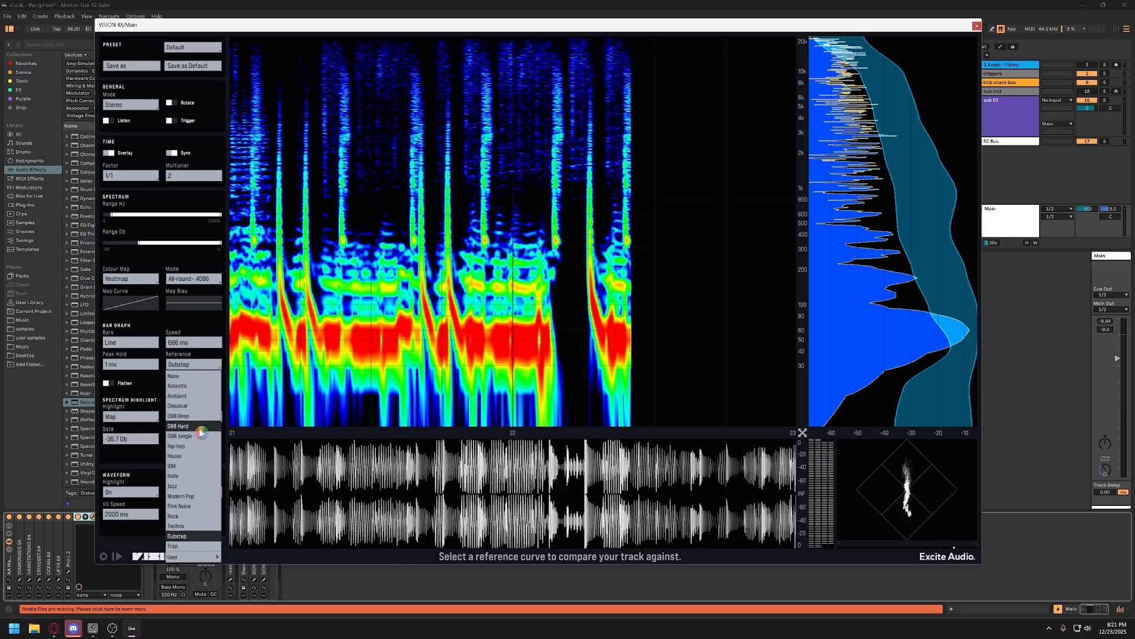
left_click(198, 429)
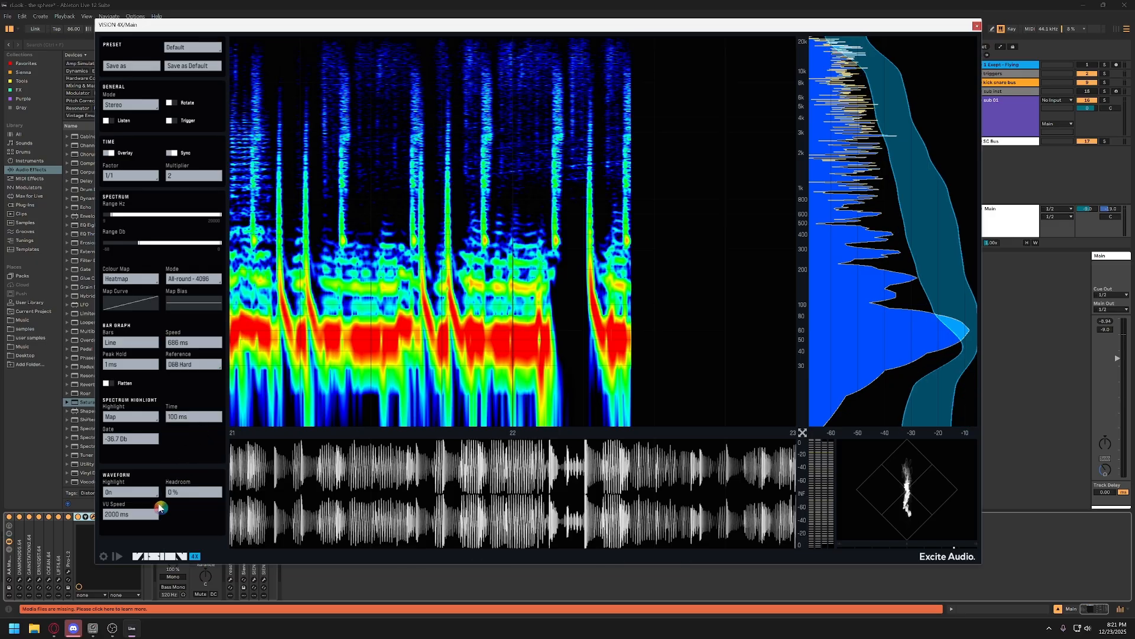
left_click(103, 558)
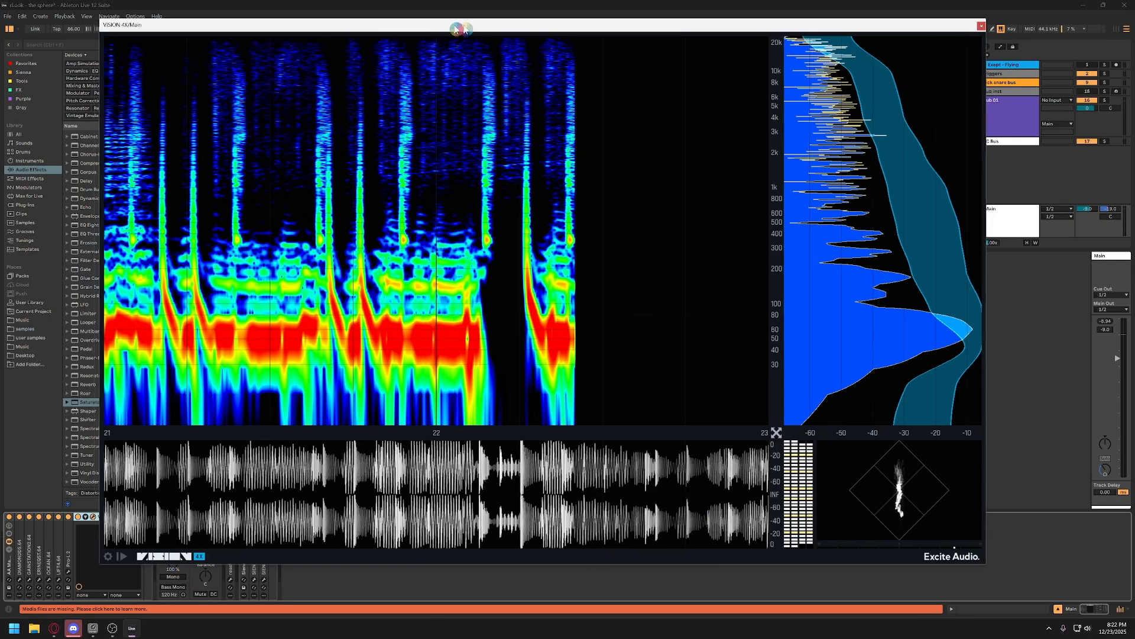
Reposition the VISION 4X window, try the plug-in ahead of Pro-L 2 in the Main chain, and restore its place after Pro-L 2
left_click_drag(456, 26, 594, 23)
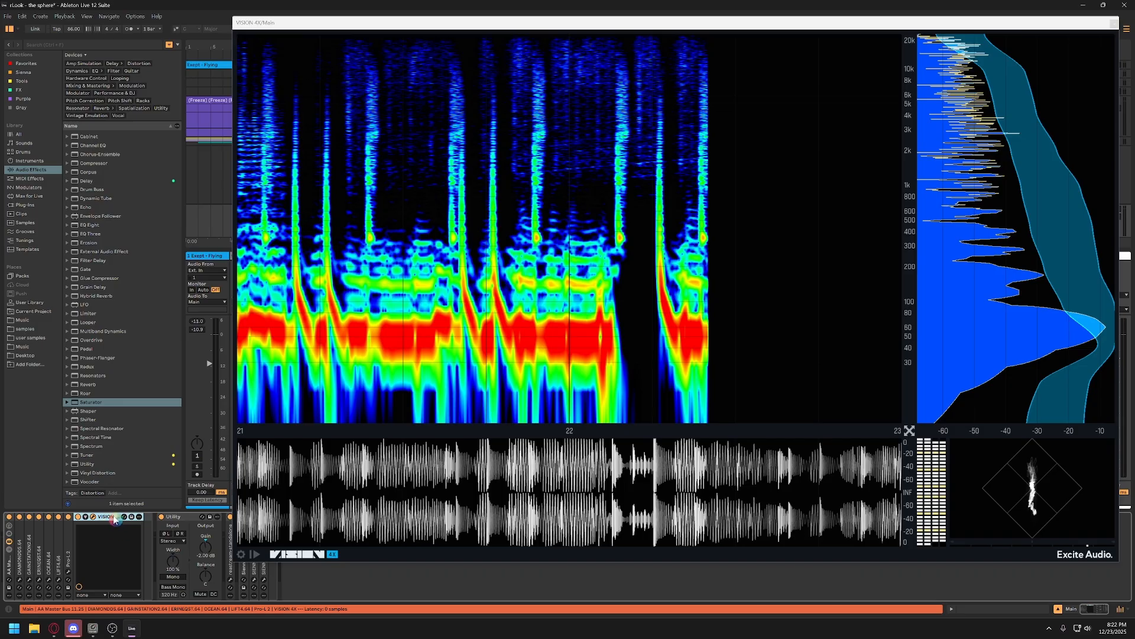
left_click_drag(108, 521, 92, 555)
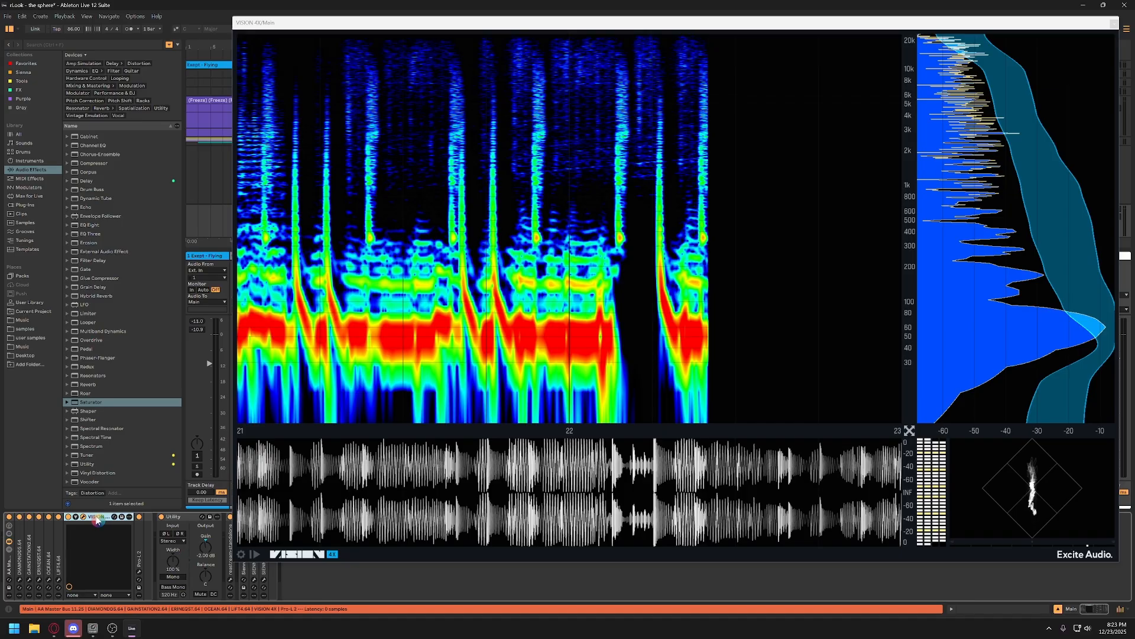
mouse_move(96, 518)
left_mouse_down()
mouse_move(142, 525)
mouse_move(90, 528)
left_mouse_up()
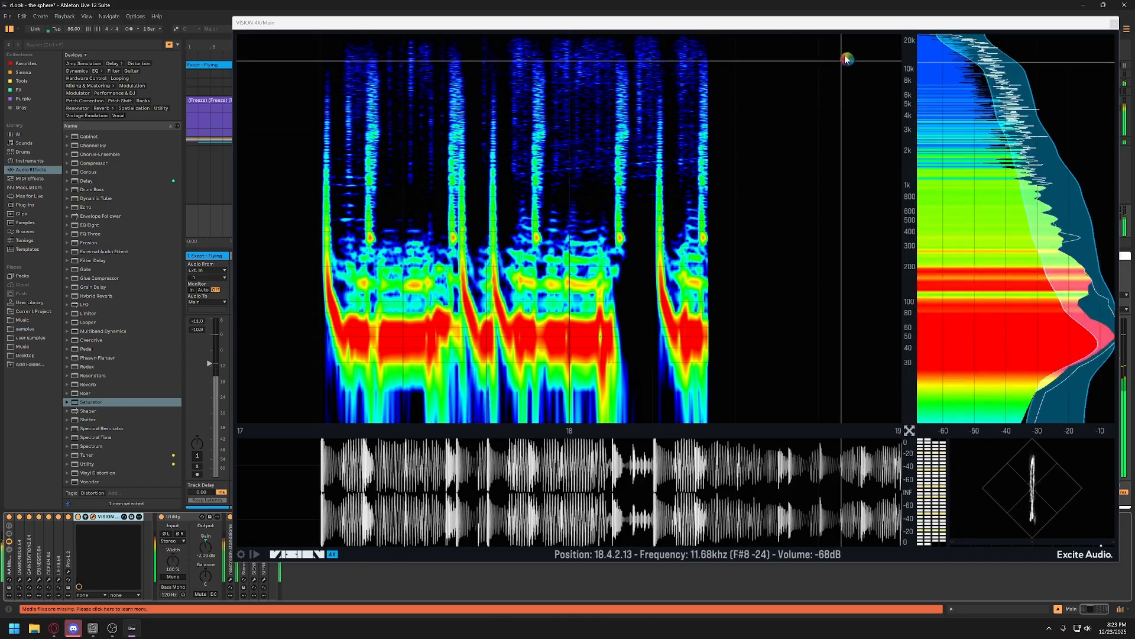
Examine the playing mix's low end against VISION 4X's reference curve, repositioning the plug-in window as needed, and close the window
left_click_drag(800, 23, 608, 46)
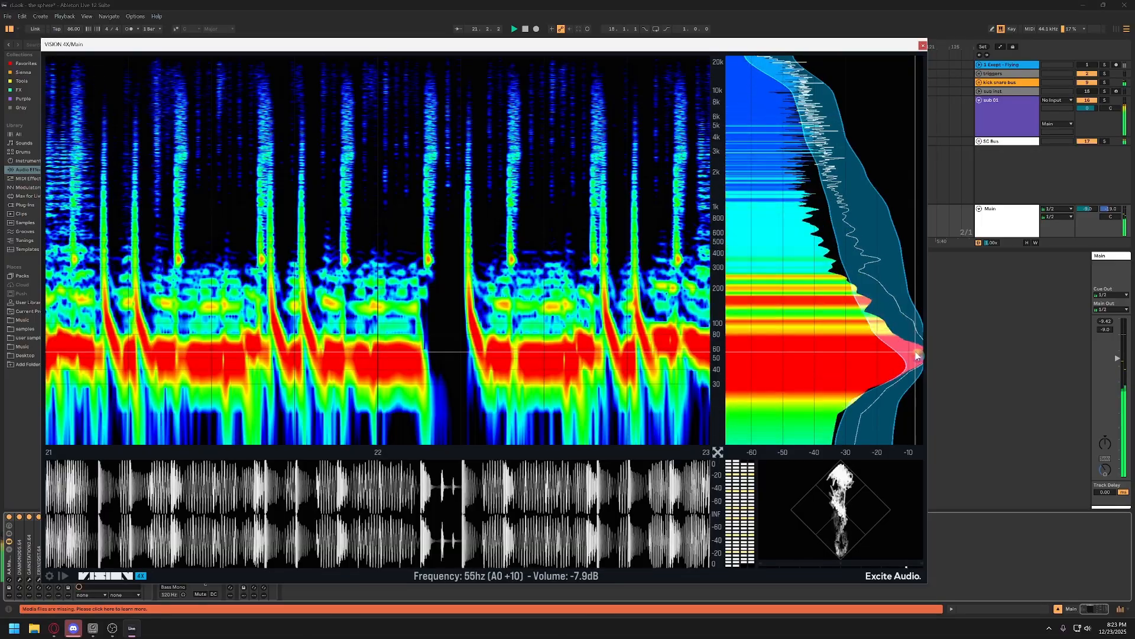
left_click(977, 391)
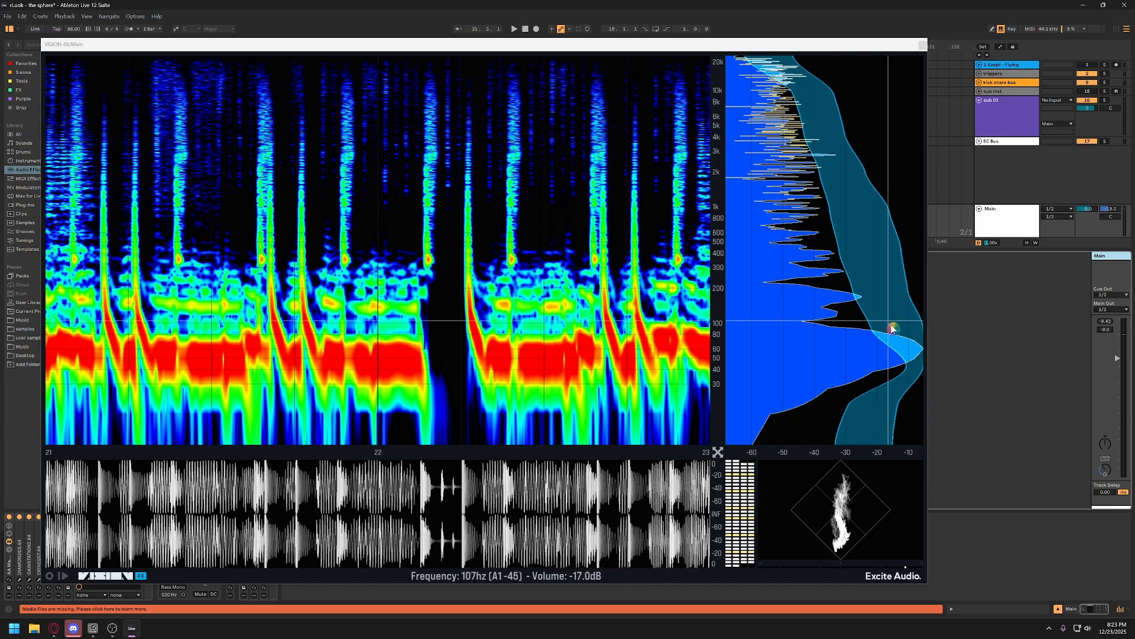
left_click_drag(886, 46, 971, 31)
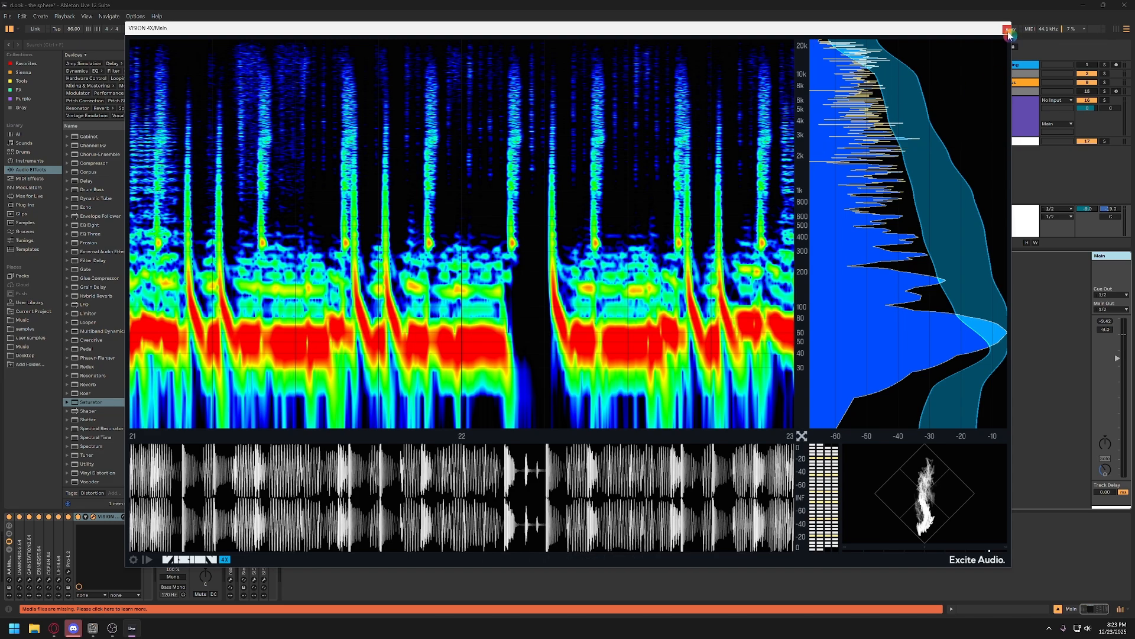
left_click_drag(961, 34, 956, 38)
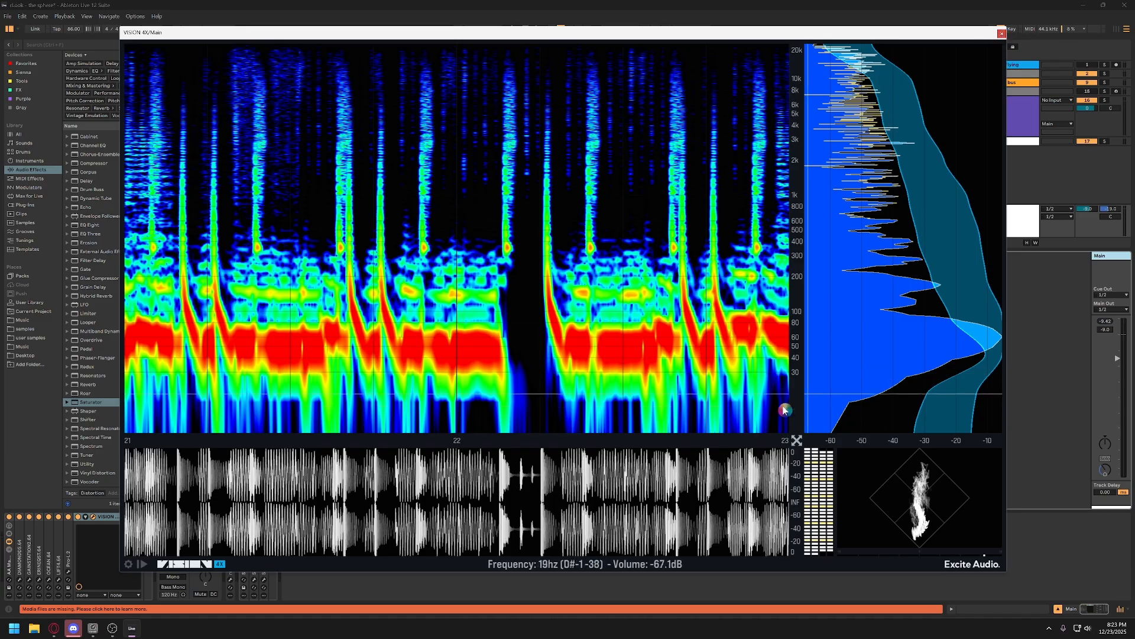
left_click(1002, 33)
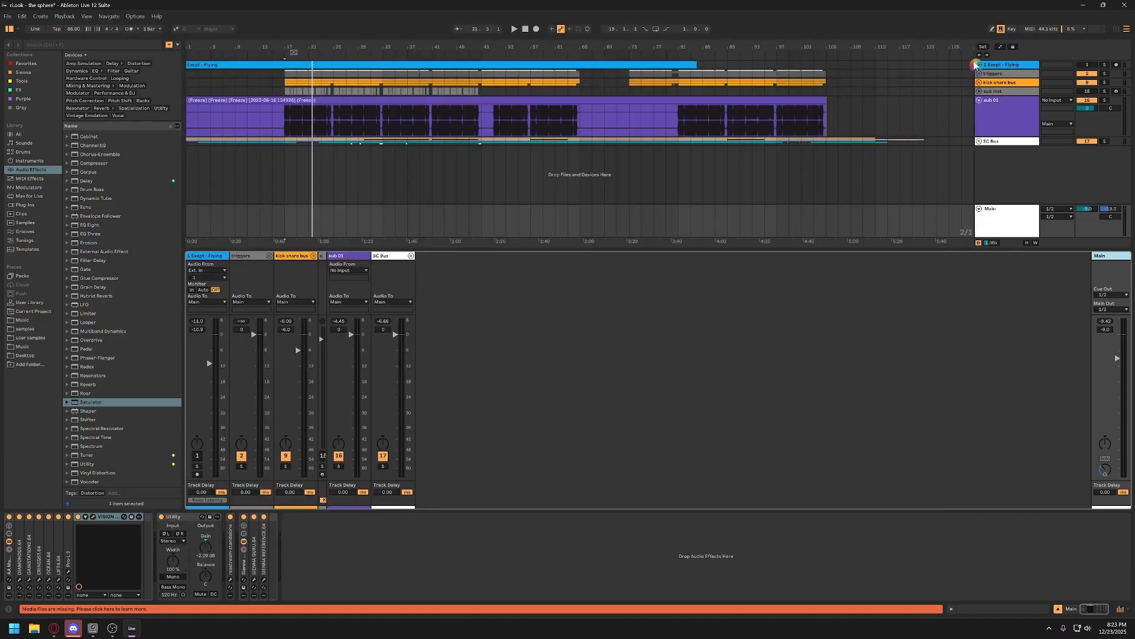
Collapse the VISION 4X device in the Main chain and hide the mixer below the arrangement
left_click(341, 578)
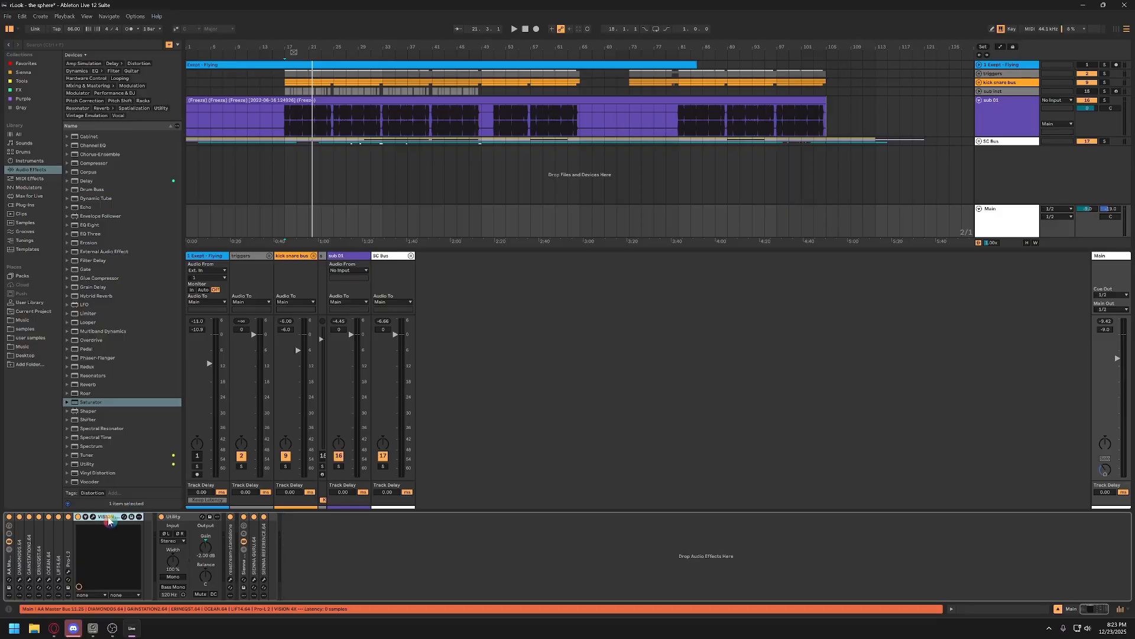
double_click(108, 520)
left_click(581, 376)
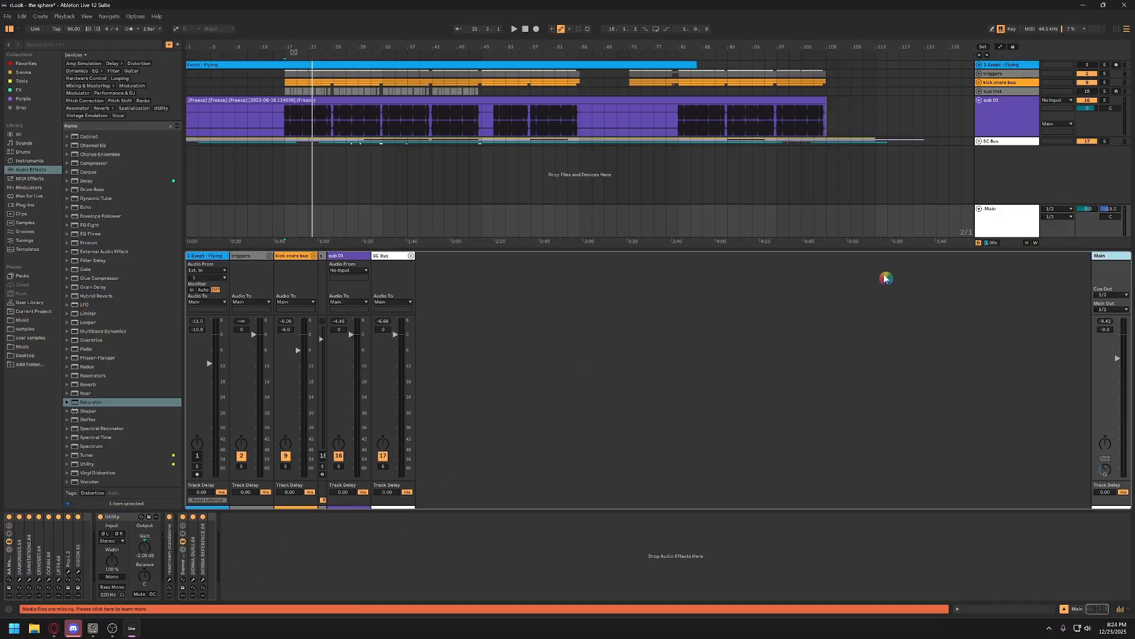
left_click(1122, 611)
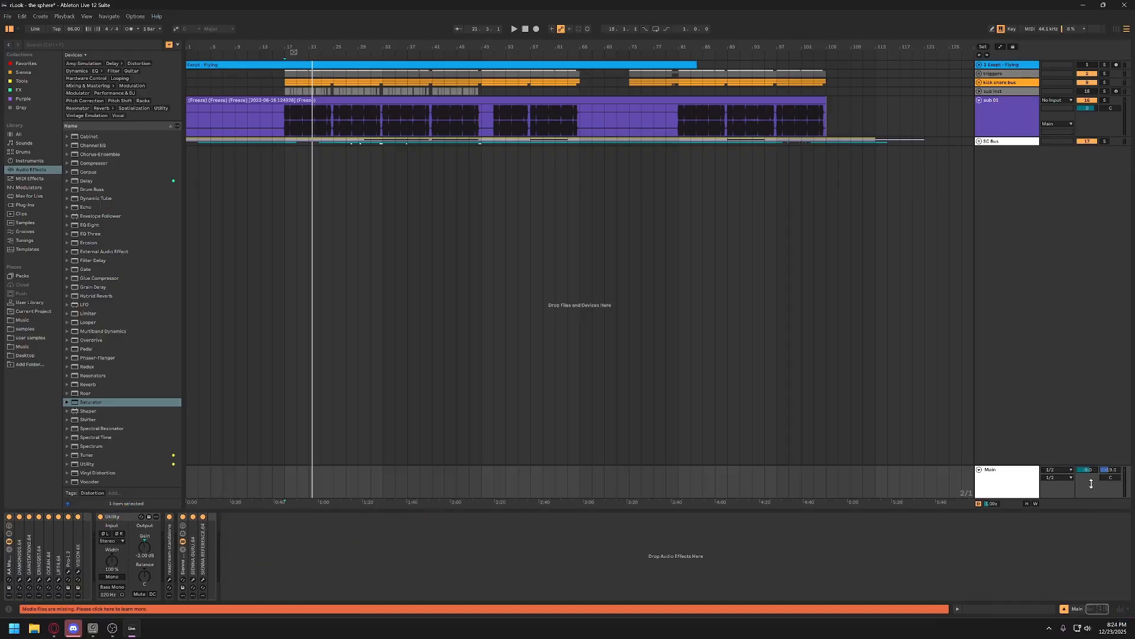
Unfold the Exept - Flying reference track, increase its height, zoom in around bar 17, and select its clip
left_click(1014, 104)
left_click(987, 67)
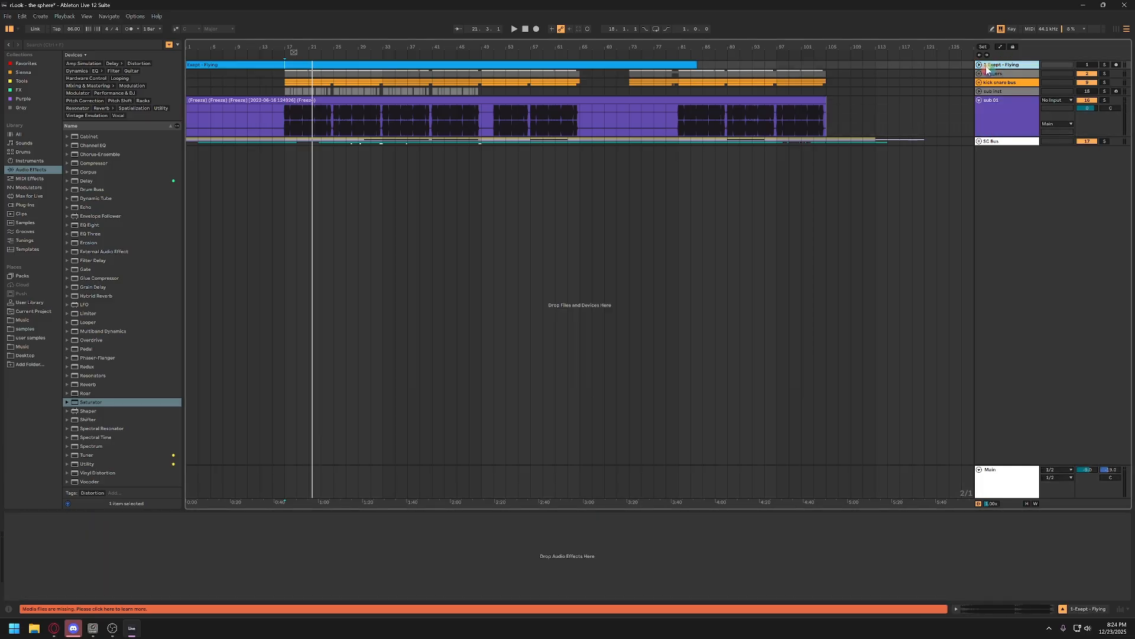
left_click(979, 65)
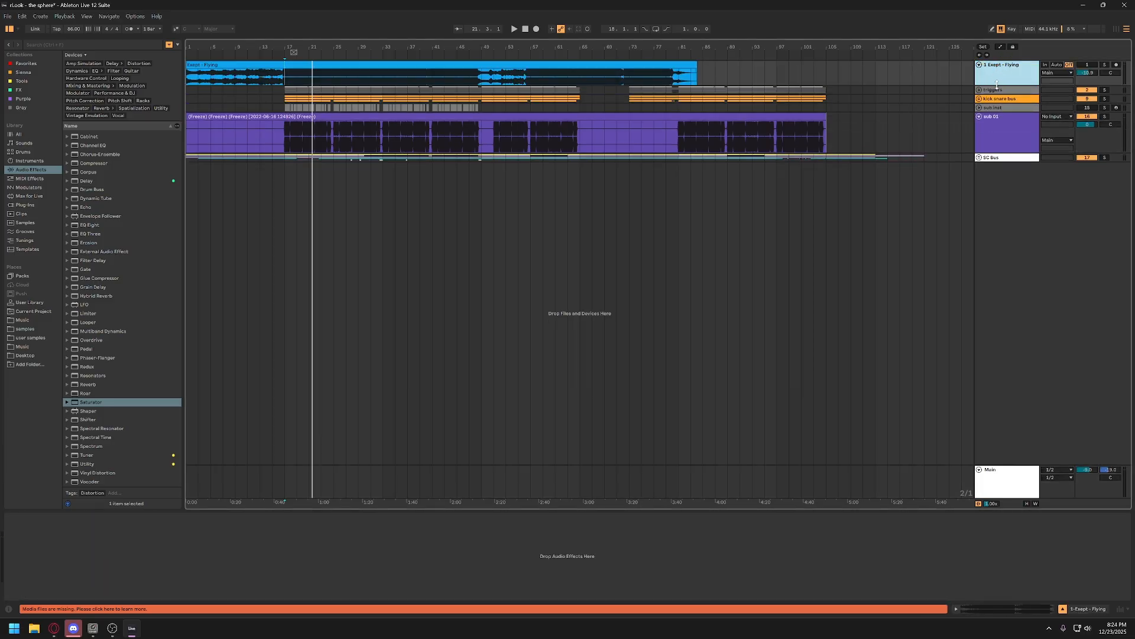
left_click_drag(997, 85, 1000, 179)
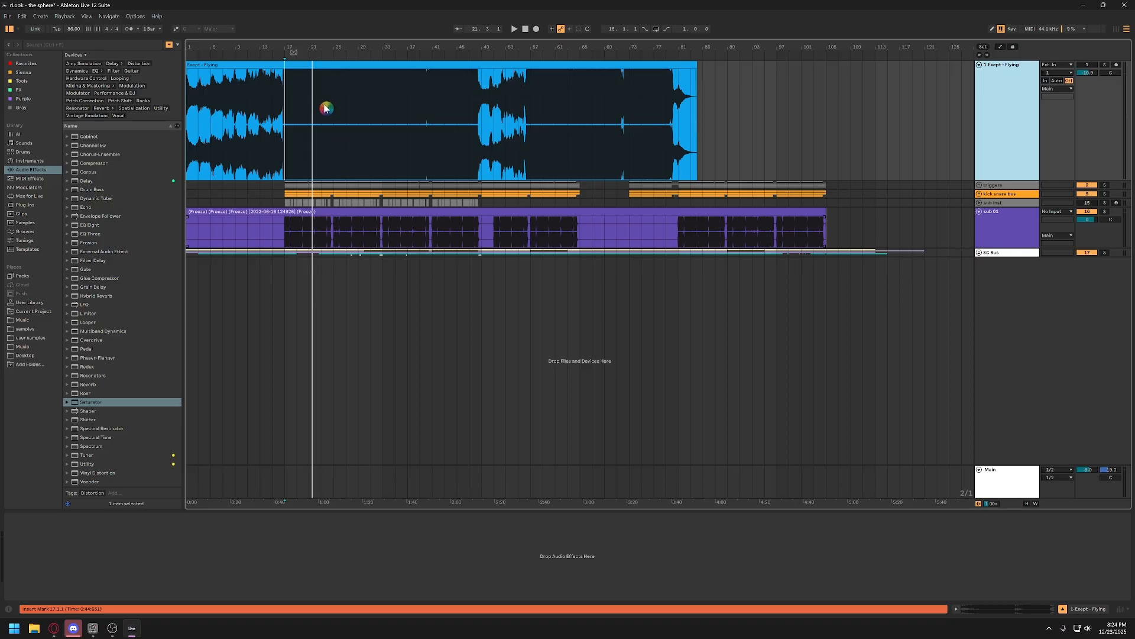
left_click_drag(282, 48, 301, 105)
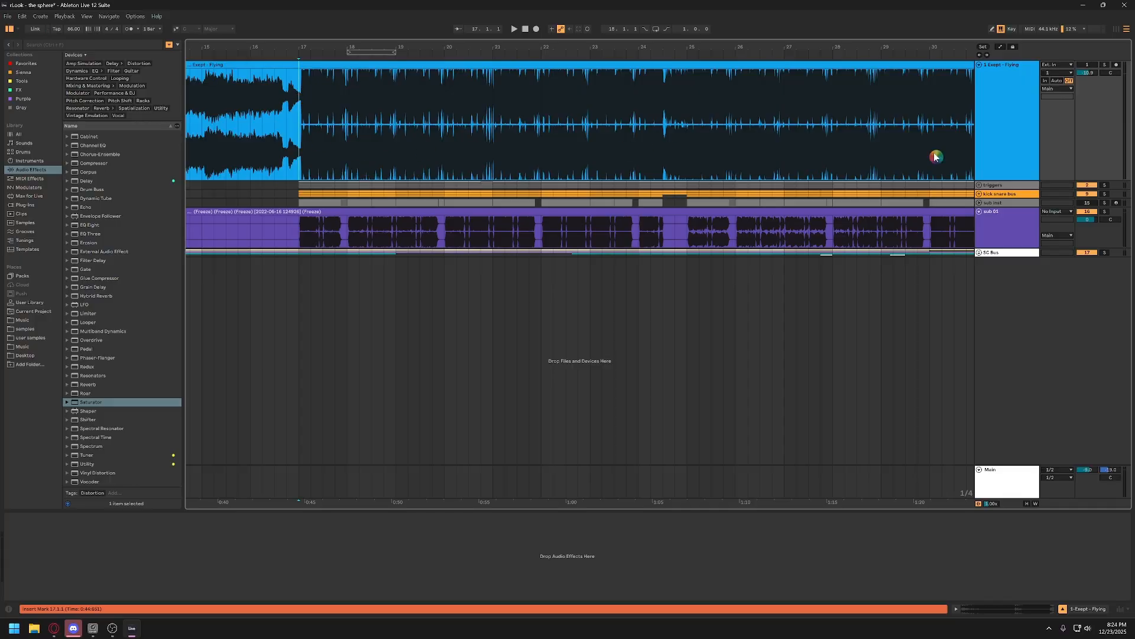
left_click(965, 125)
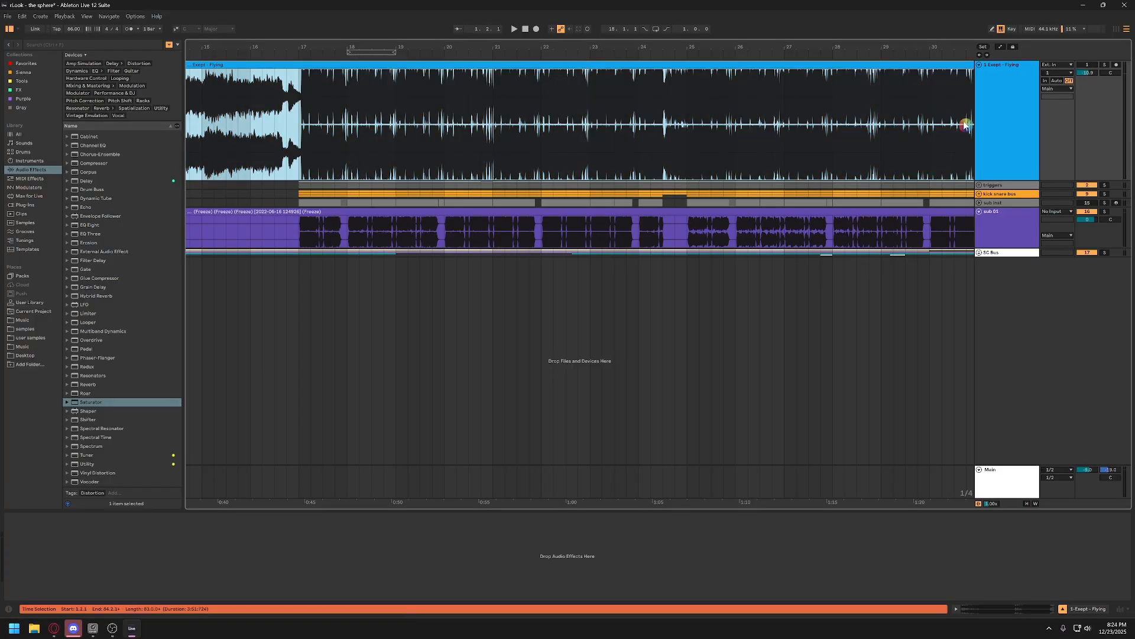
Examine the reference track's output routing options and device chain alongside the Main track's plug-in chain, leaving the output on Main
left_click(1009, 147)
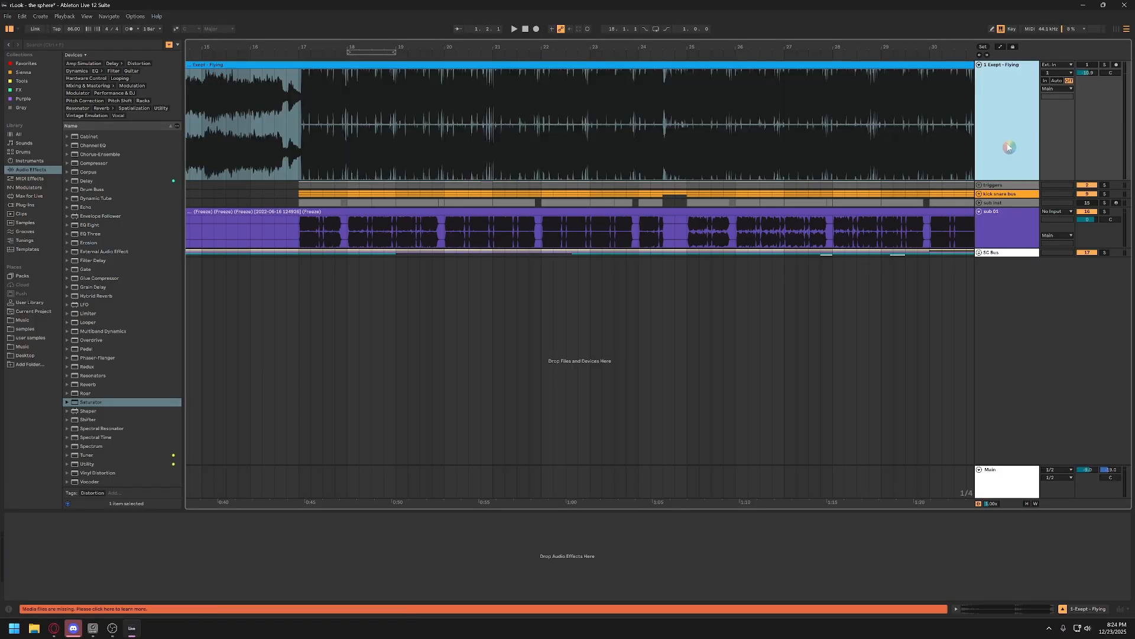
left_click(1048, 89)
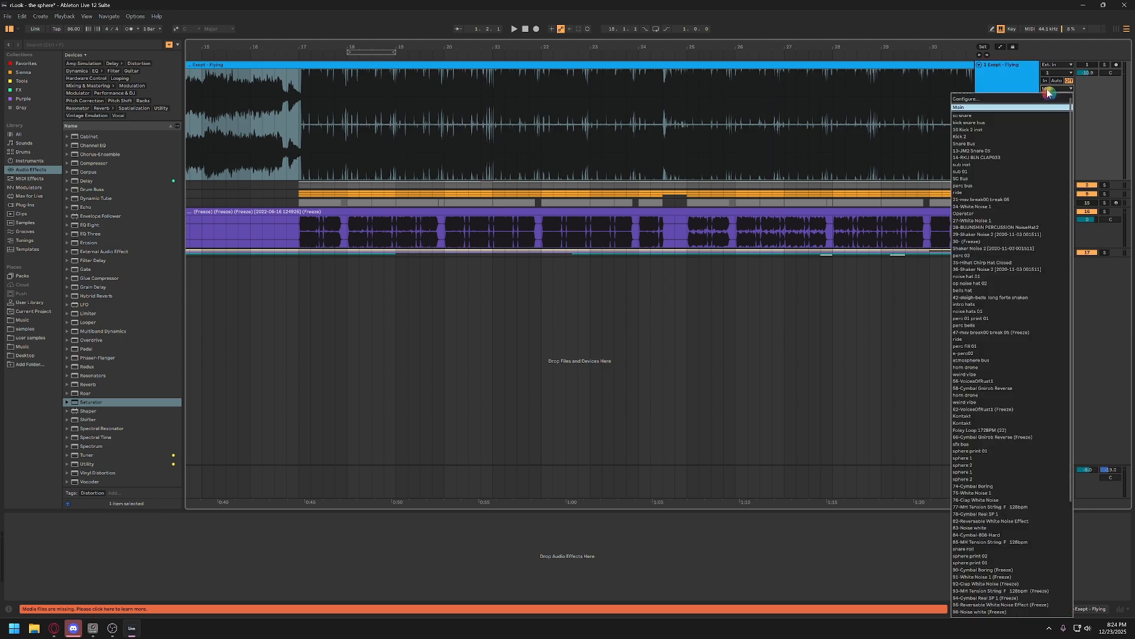
left_click(1091, 110)
left_click(1012, 111)
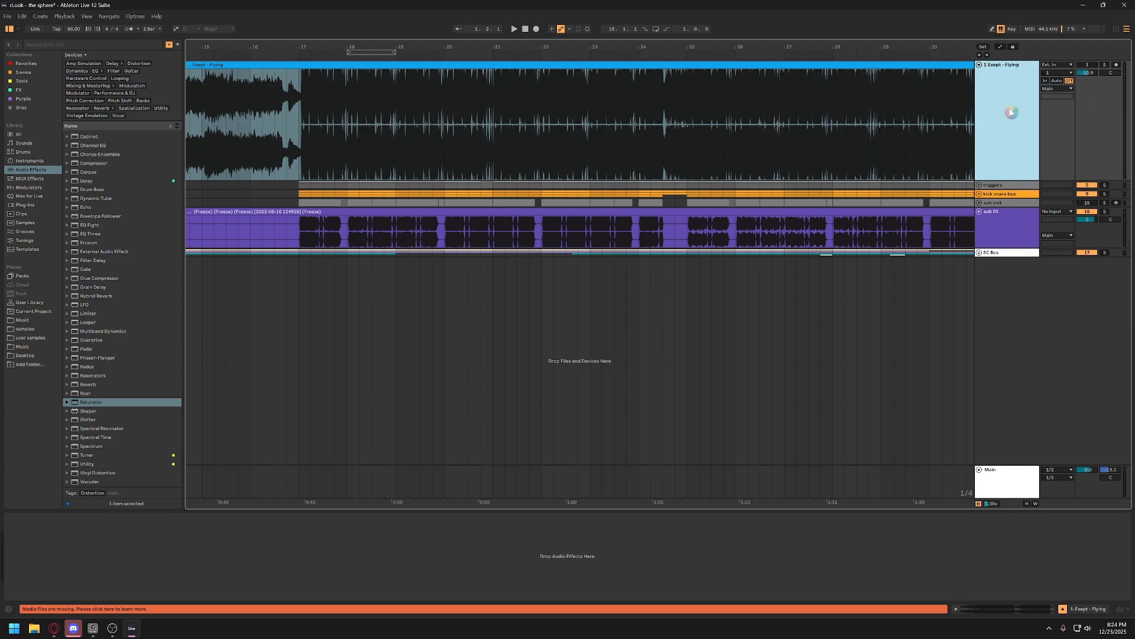
left_click(983, 480)
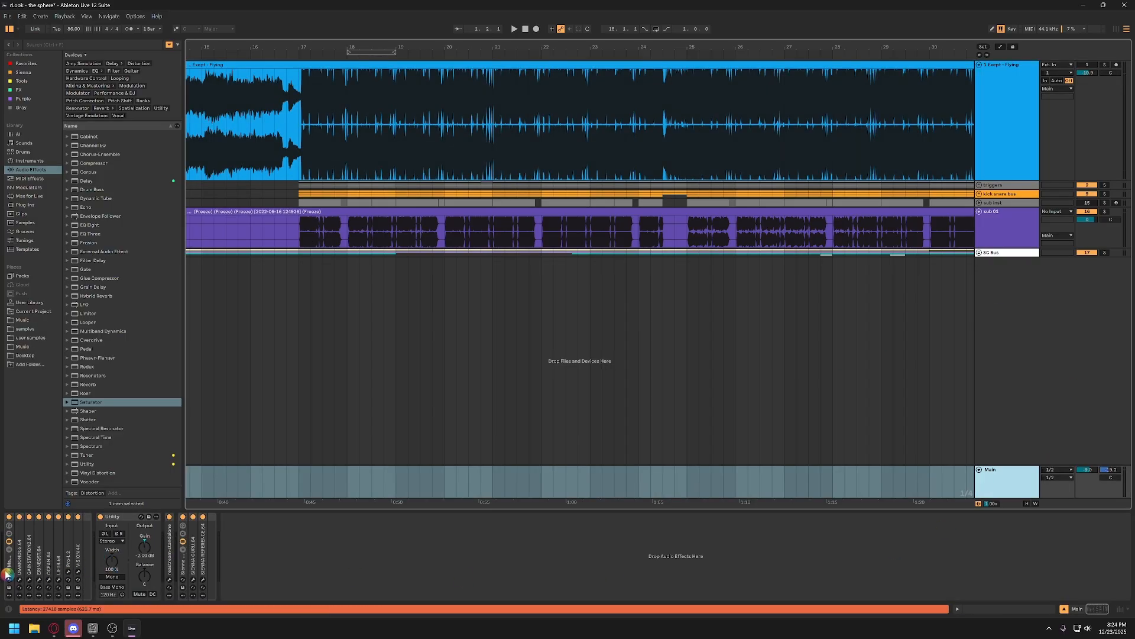
left_click(1060, 89)
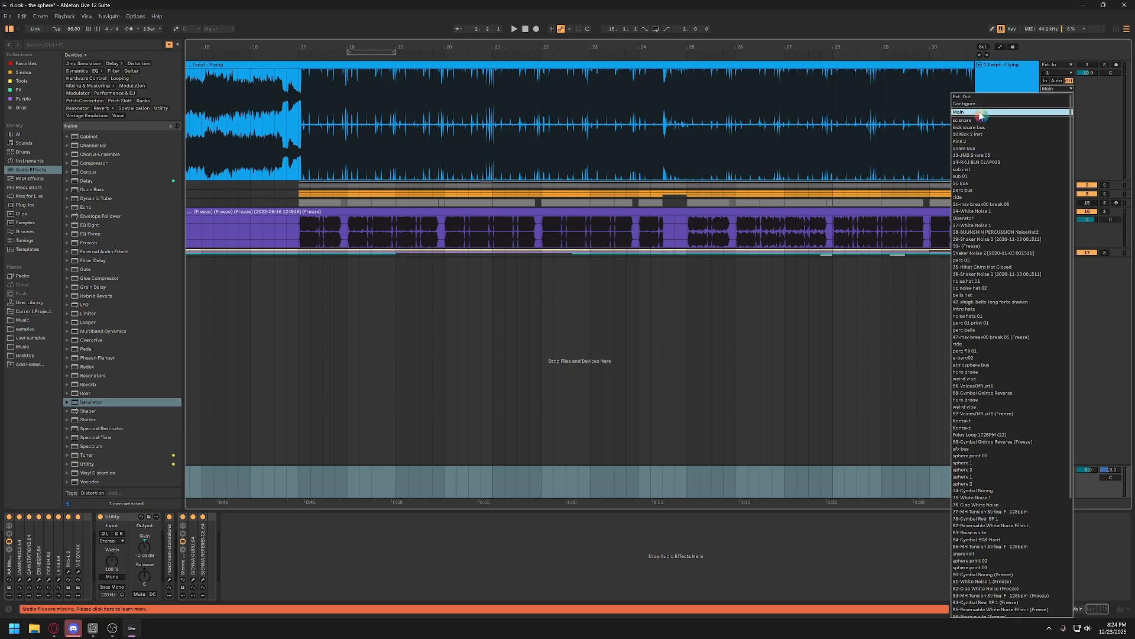
left_click(998, 89)
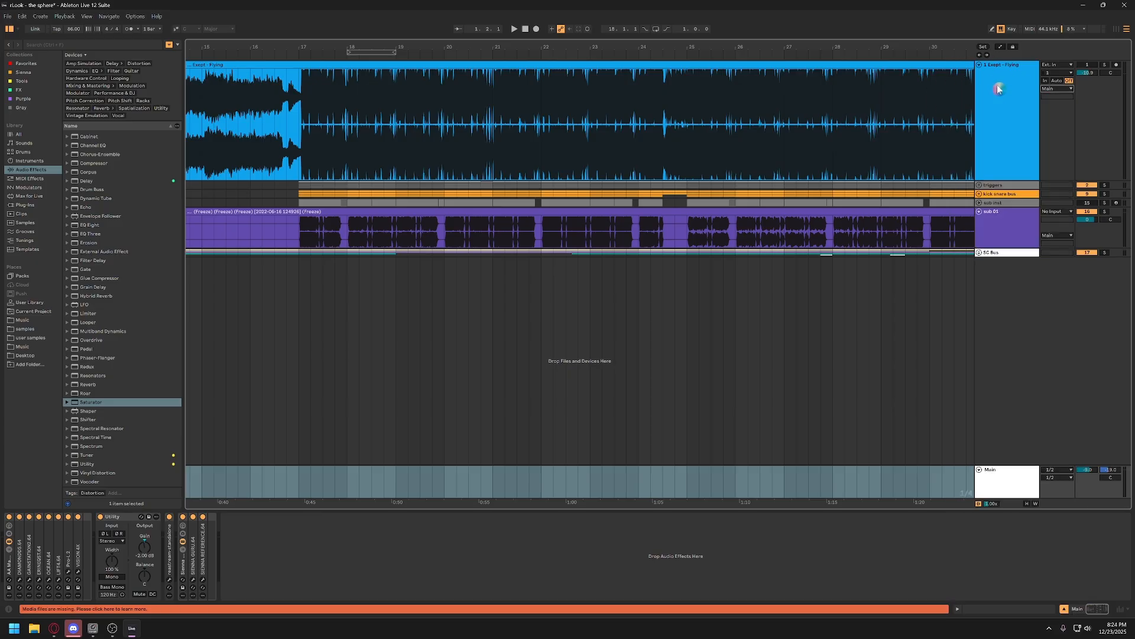
left_click(880, 302)
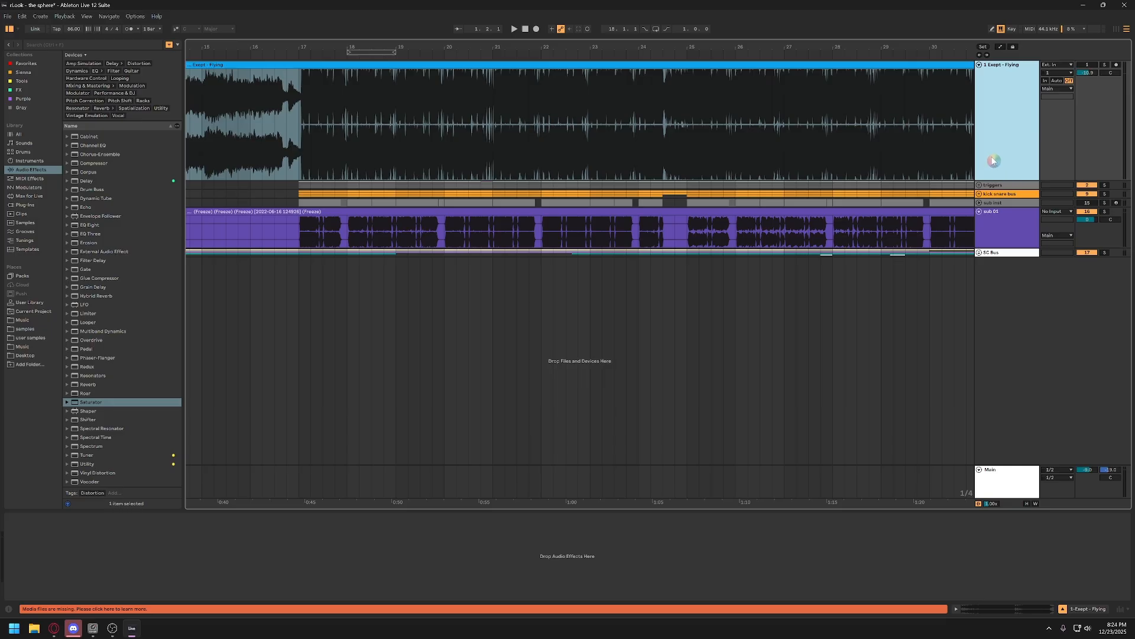
Bypass the AA Master Bus rack on the Main track and play the arrangement from bar 17
left_click(1012, 482)
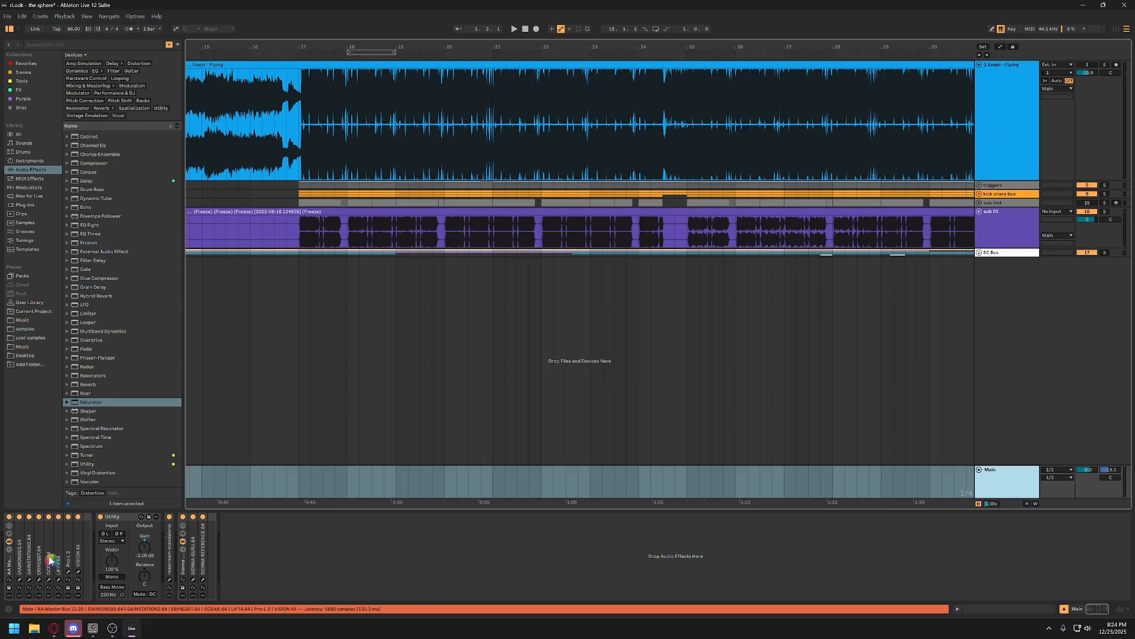
left_click(12, 522)
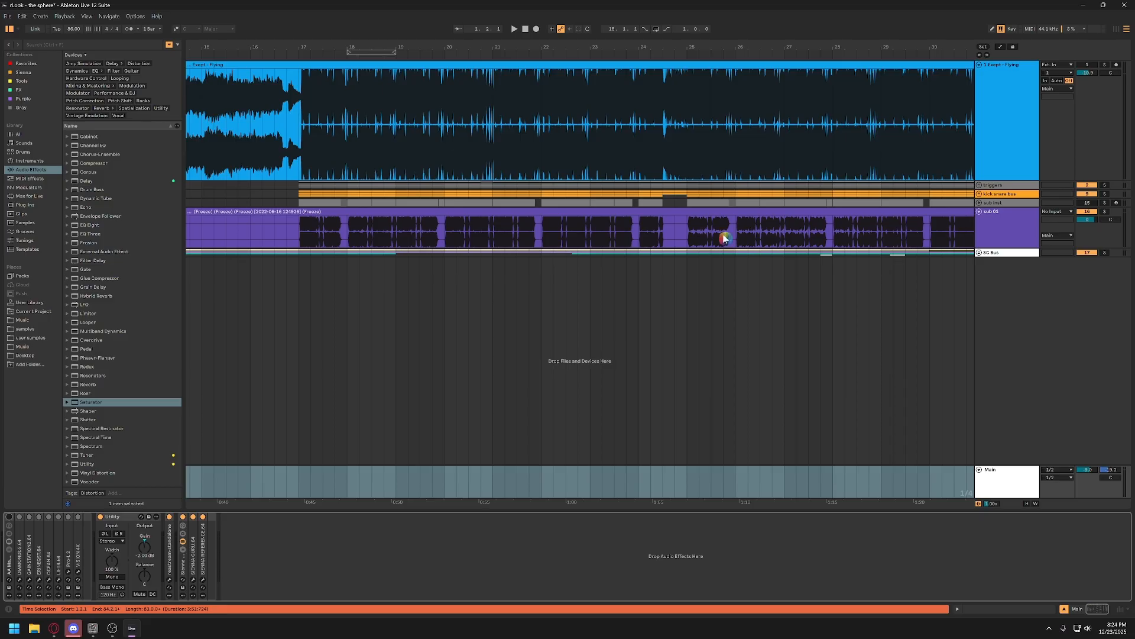
left_click(1007, 109)
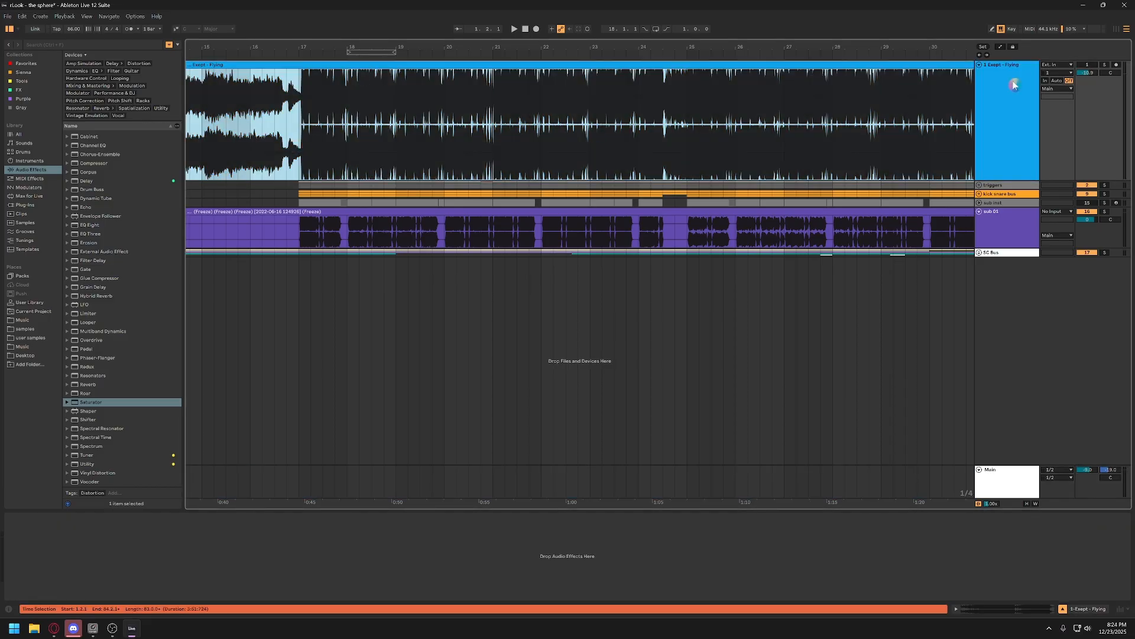
left_click(300, 155)
key("space")
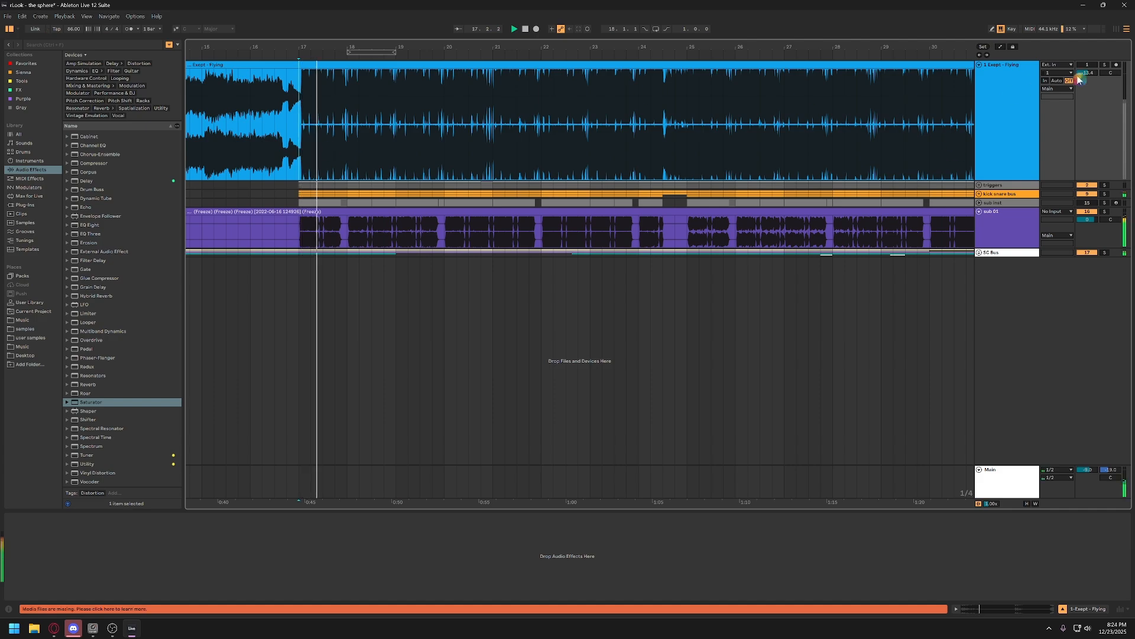
Solo the reference track, try its volume at -6.0 dB and raise it further during playback, then stop and unsolo it
left_click(1105, 65)
mouse_move(1088, 75)
left_mouse_down()
mouse_move(1088, 56)
mouse_move(1090, 76)
left_mouse_up()
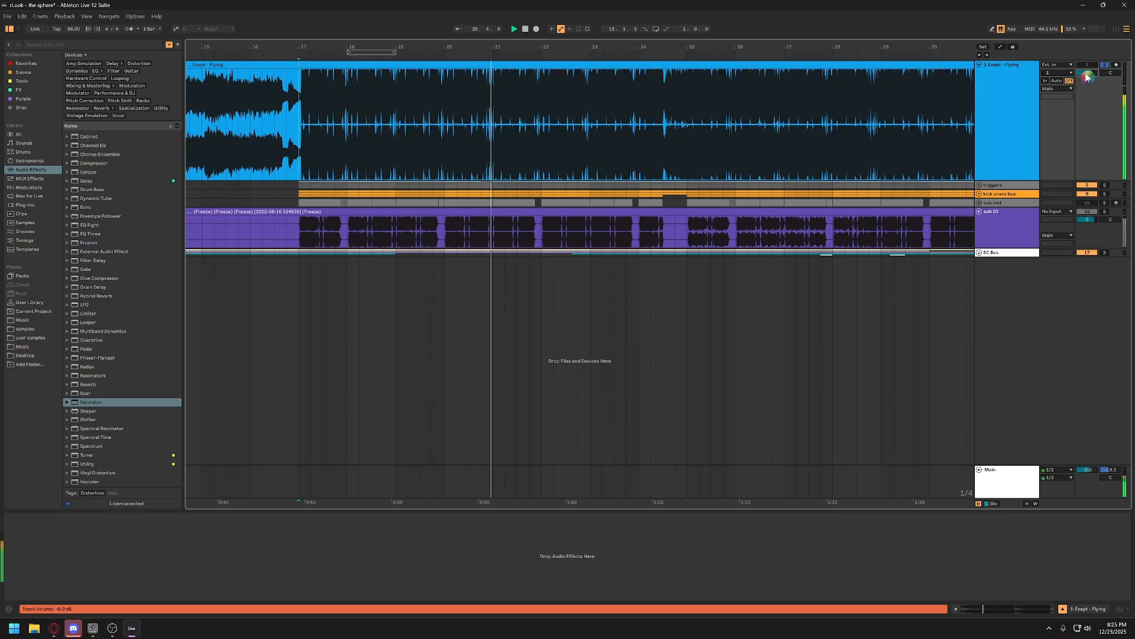
left_click_drag(1087, 75, 1087, 70)
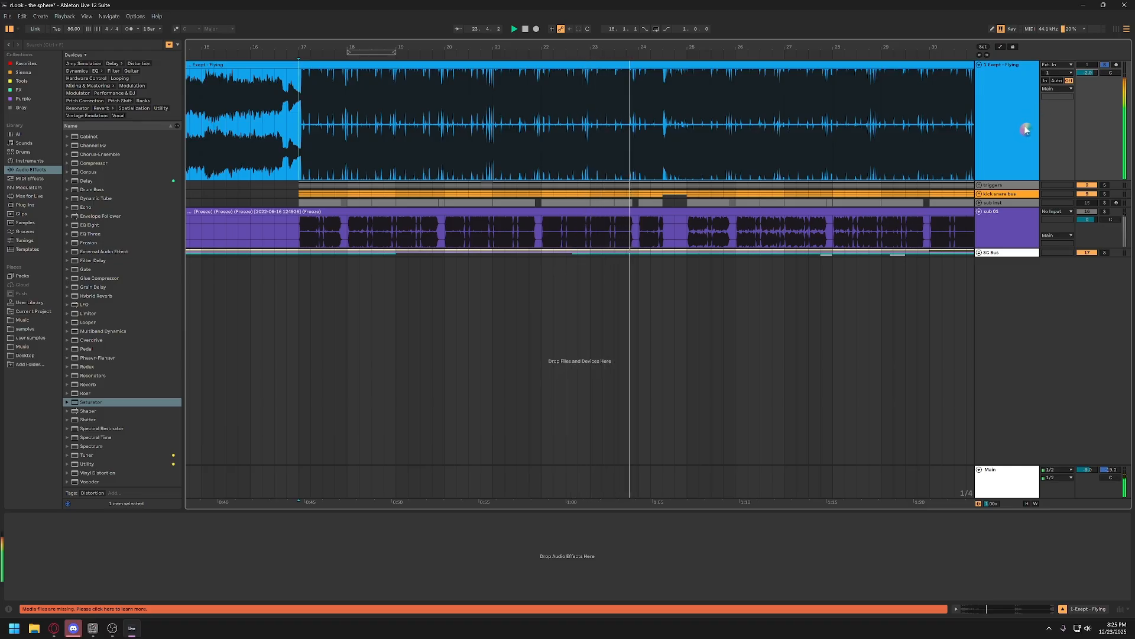
left_click(993, 144)
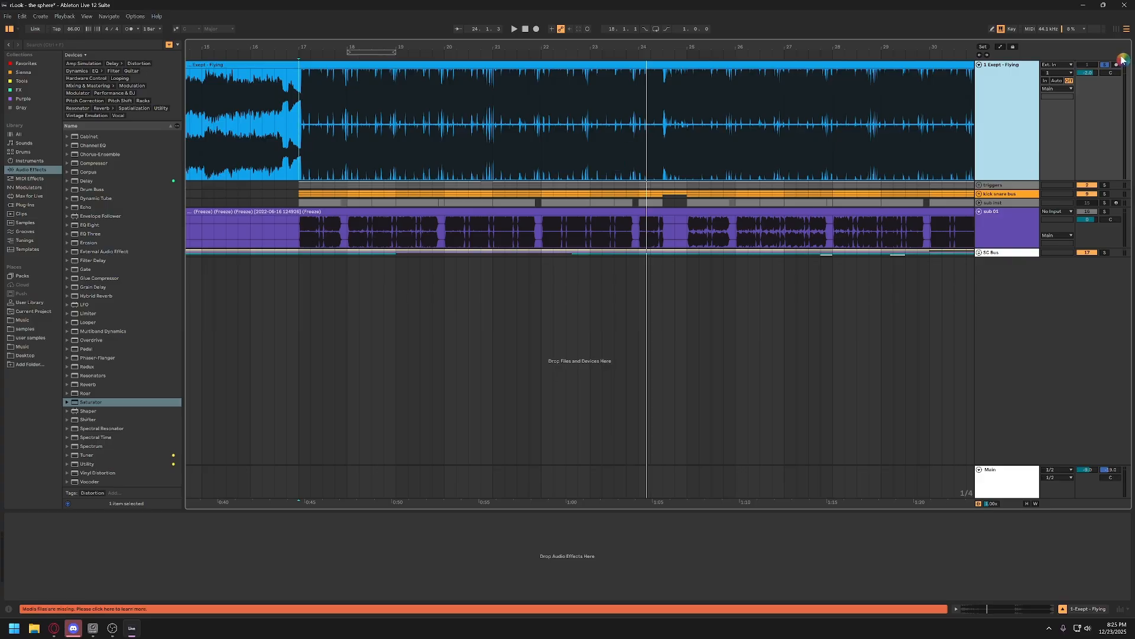
left_click(1104, 67)
Re-enable the AA Master Bus rack on the Main track and play the arrangement from bar 17
left_click(1011, 477)
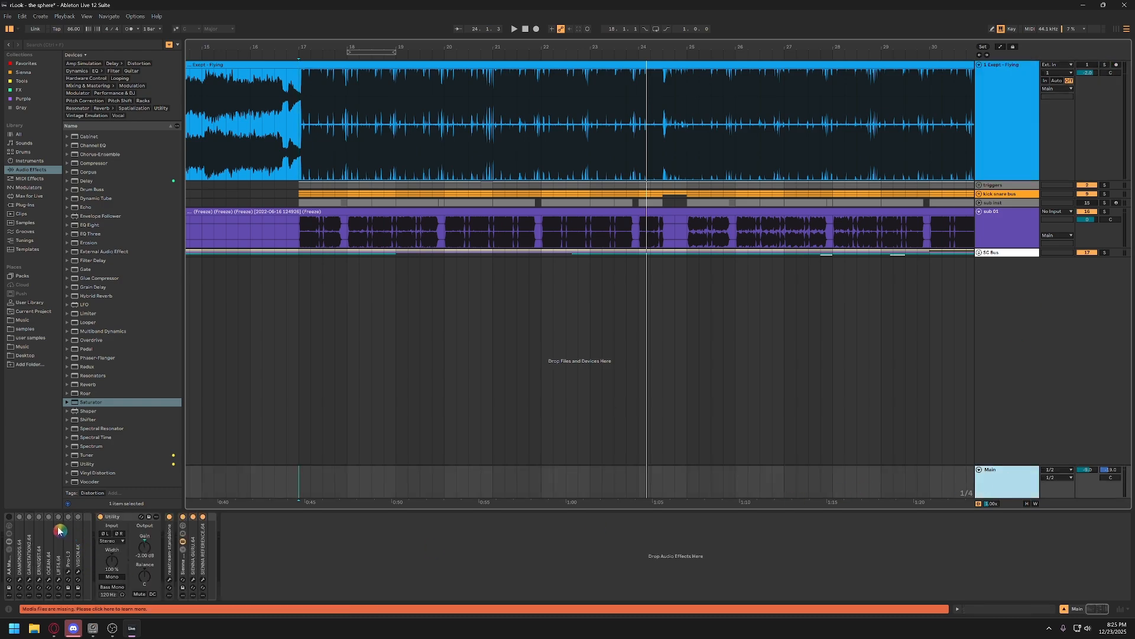
left_click(9, 516)
key("space")
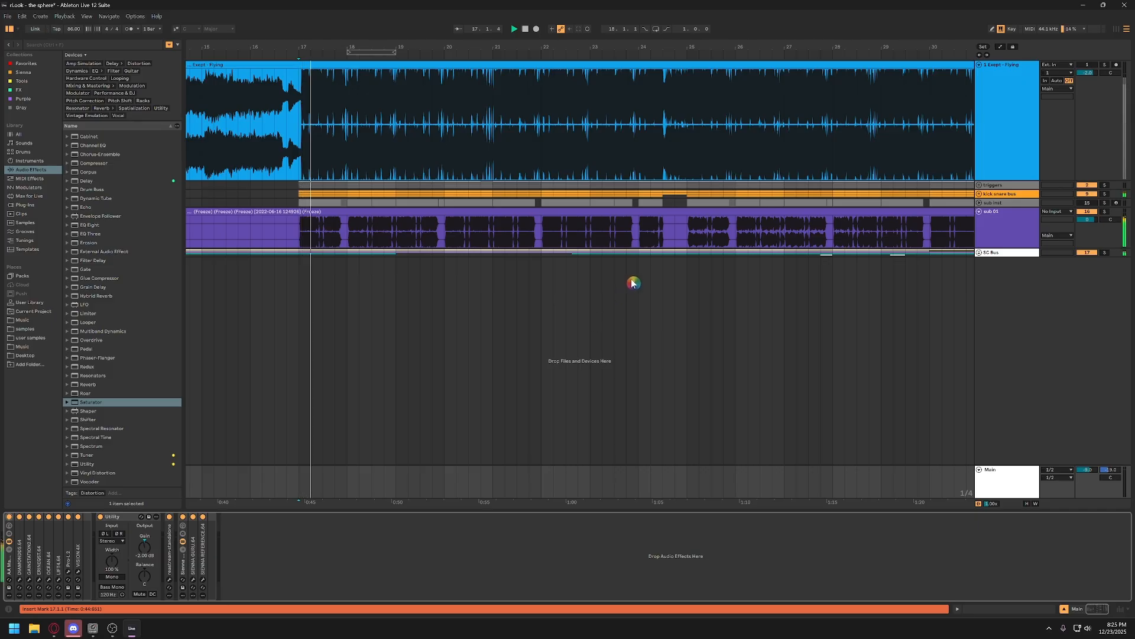
Unfold the SC Bus and perc bus groups and set the perc bus Glue Compressor's makeup gain to 6 dB
left_click(979, 253)
left_click(982, 286)
left_click(996, 292)
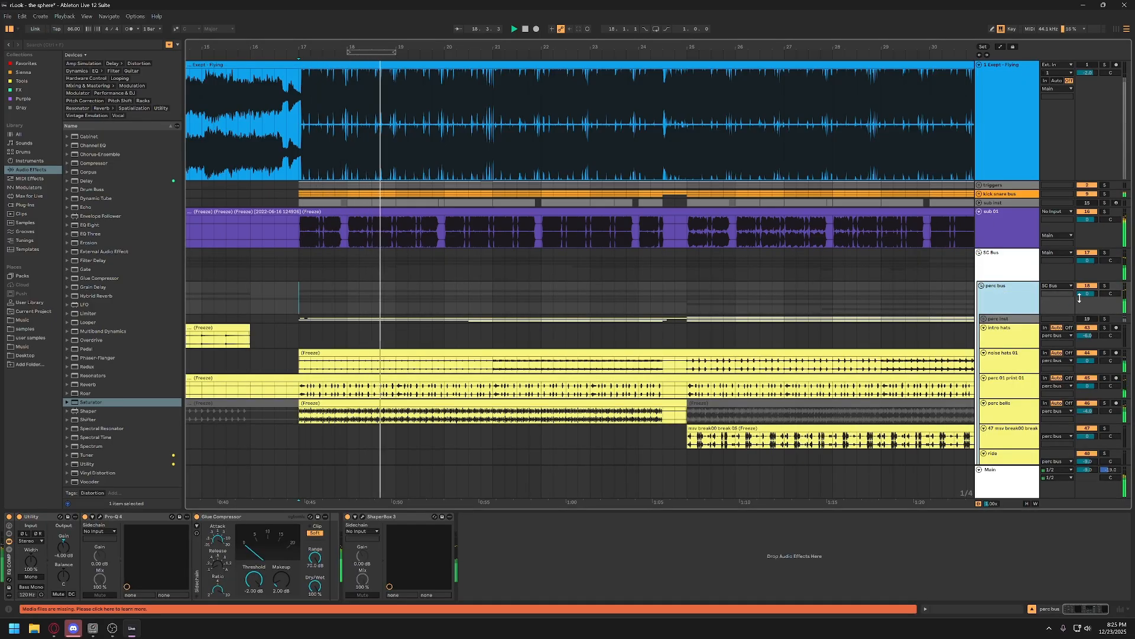
left_click(289, 582)
type("6")
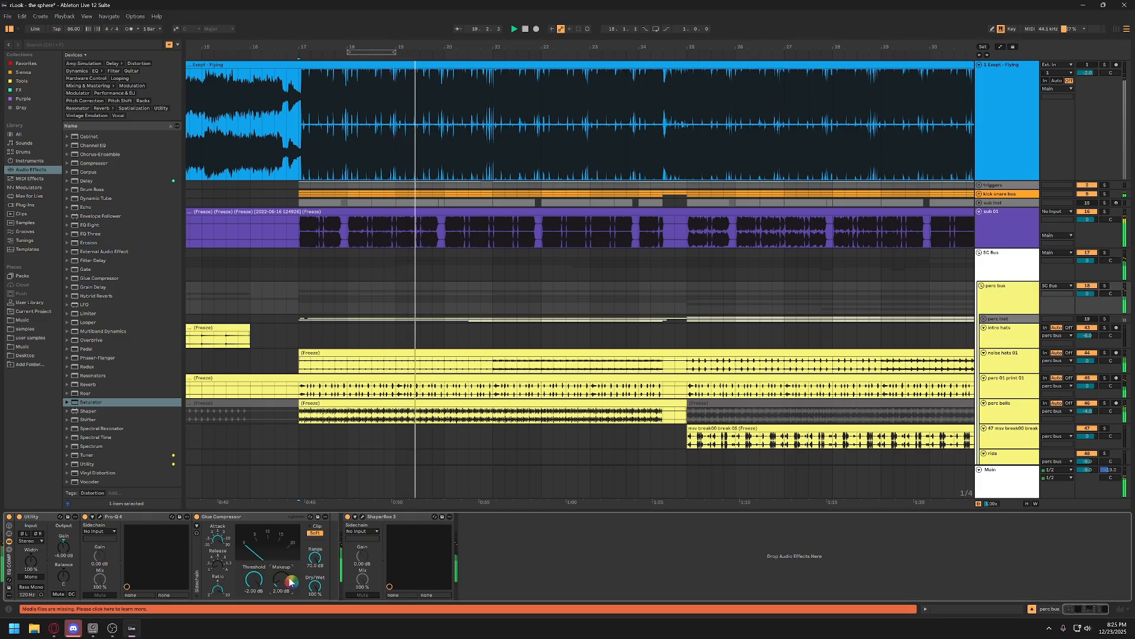
key("Return")
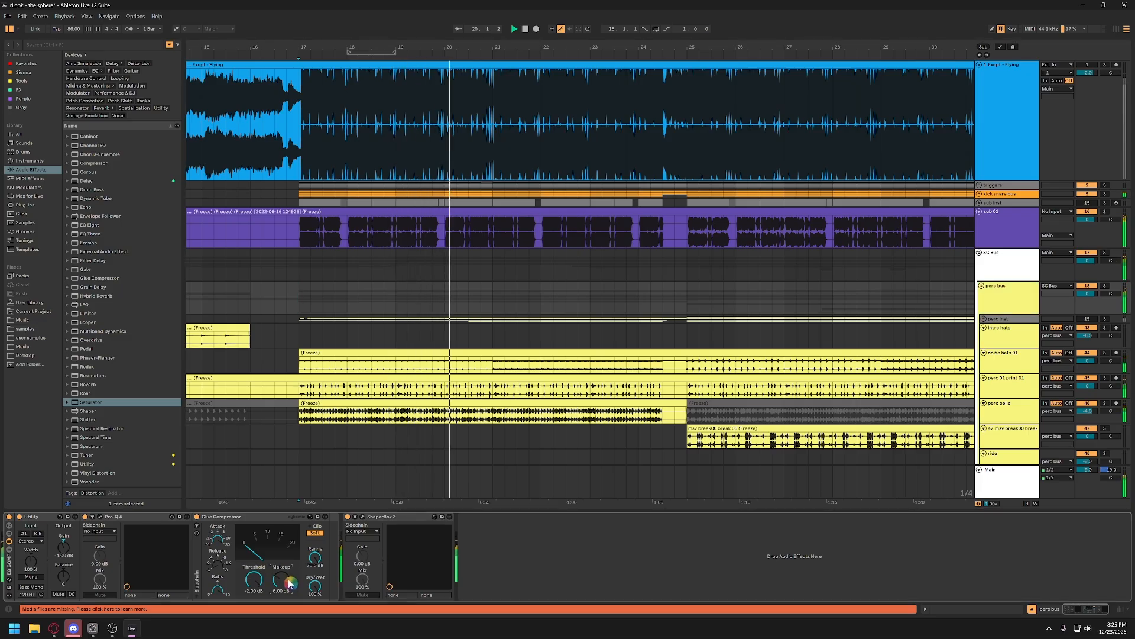
Play the arrangement from bar 25, set the 47 msv break00 break track's volume to -6.0 dB, and stop with the perc bus selected
type("9")
key("Return")
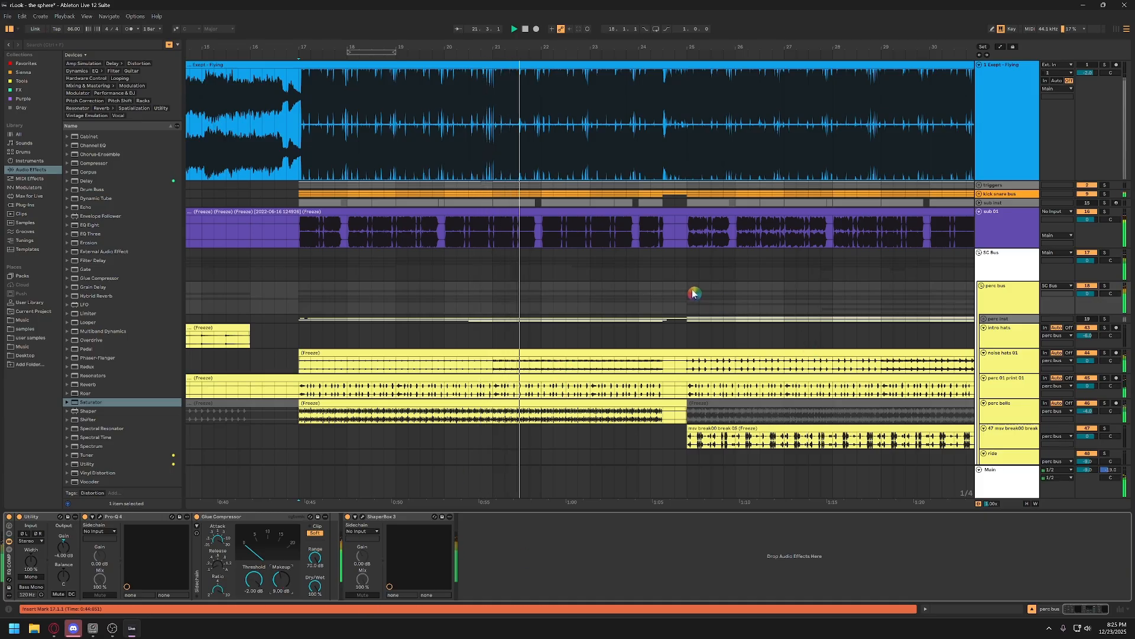
left_click(705, 304)
scroll(705, 304, "down", 1)
scroll(705, 304, "right", 2)
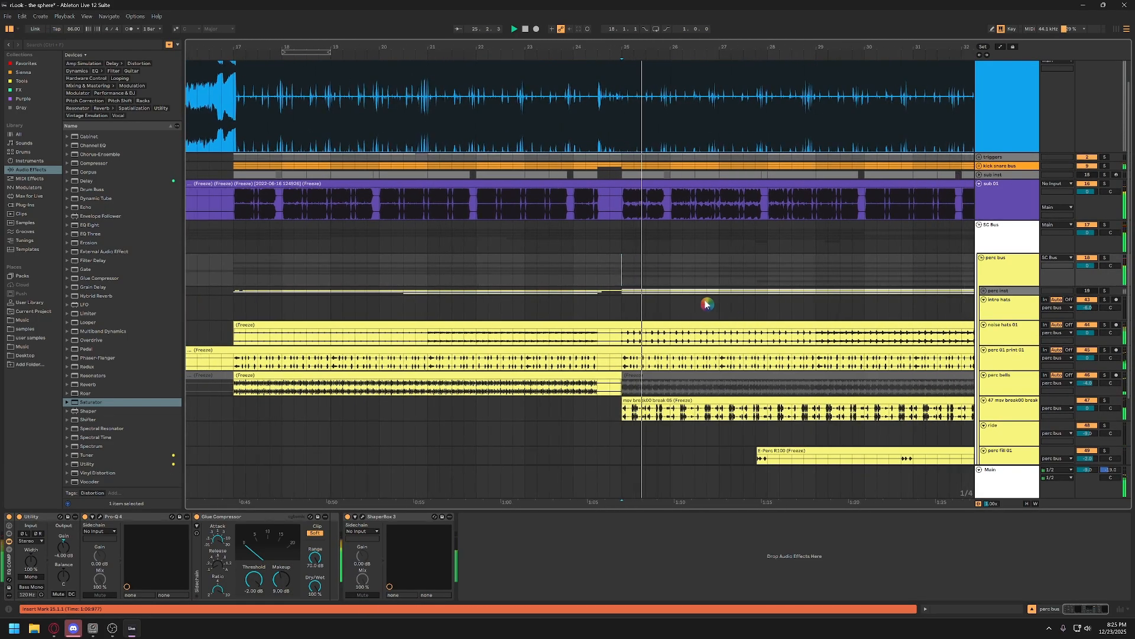
left_click(1028, 412)
left_click_drag(1095, 408, 1096, 411)
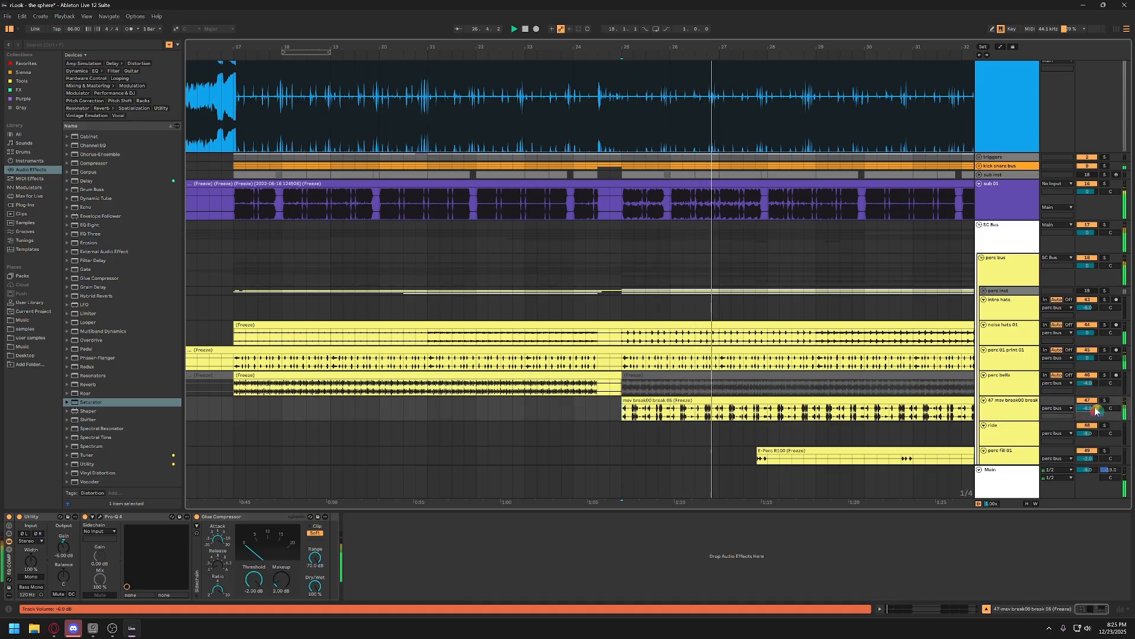
left_click(1005, 263)
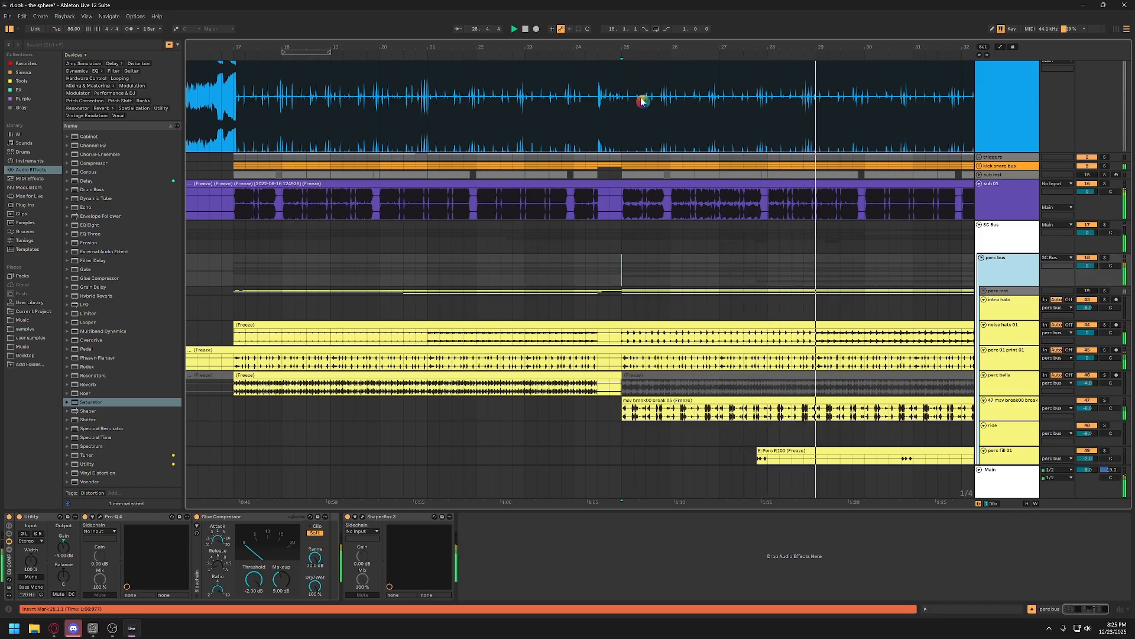
scroll(647, 266, "down", 5)
left_click_drag(646, 48, 646, 35)
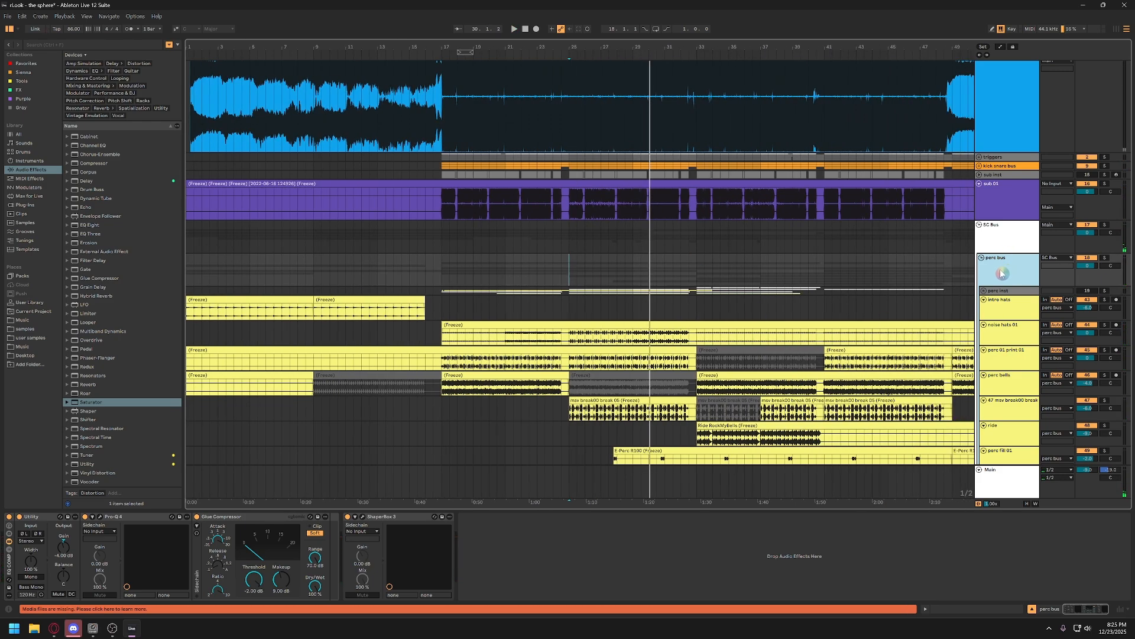
Bypass the AA Master Bus rack on the Main track and play the soloed reference track, stopping and unsoloing it when done
scroll(996, 286, "up", 1)
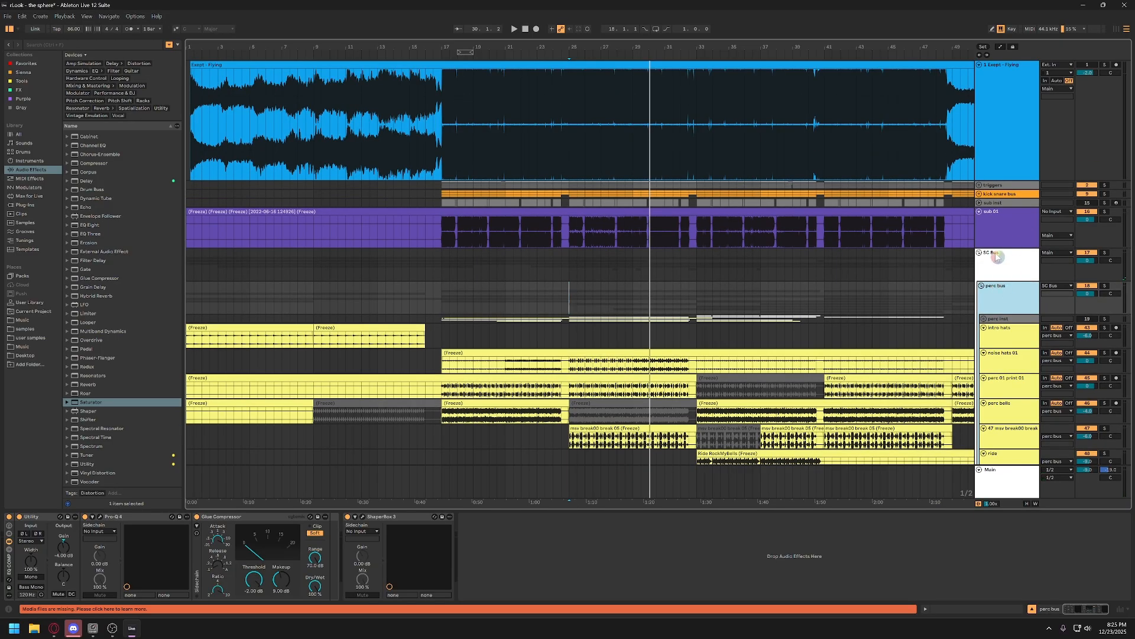
left_click(1105, 65)
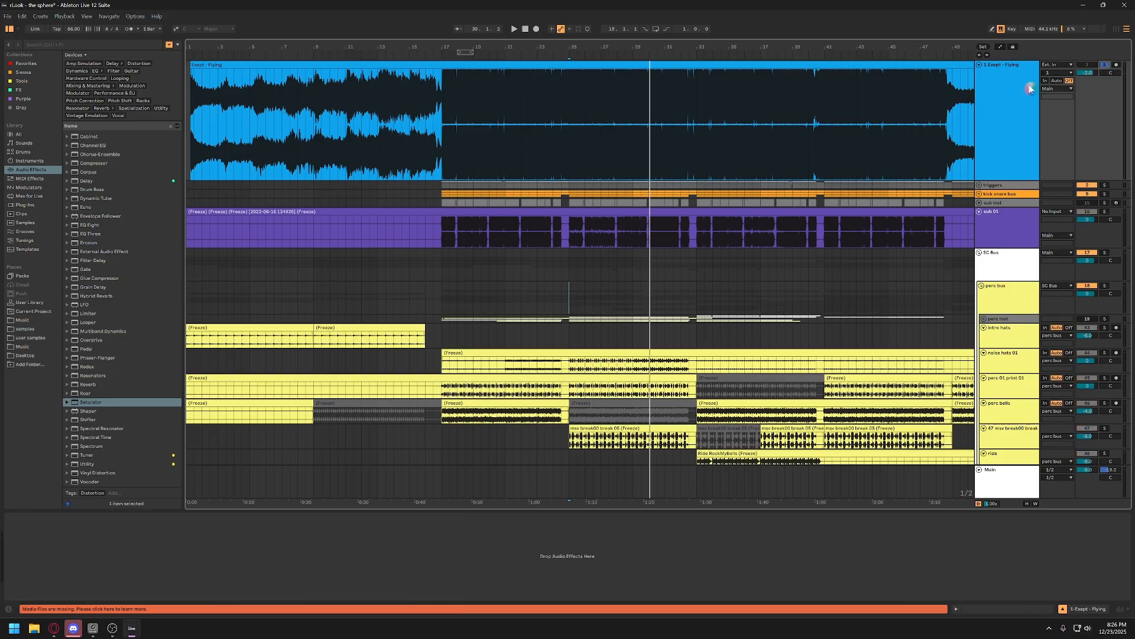
left_click(1001, 483)
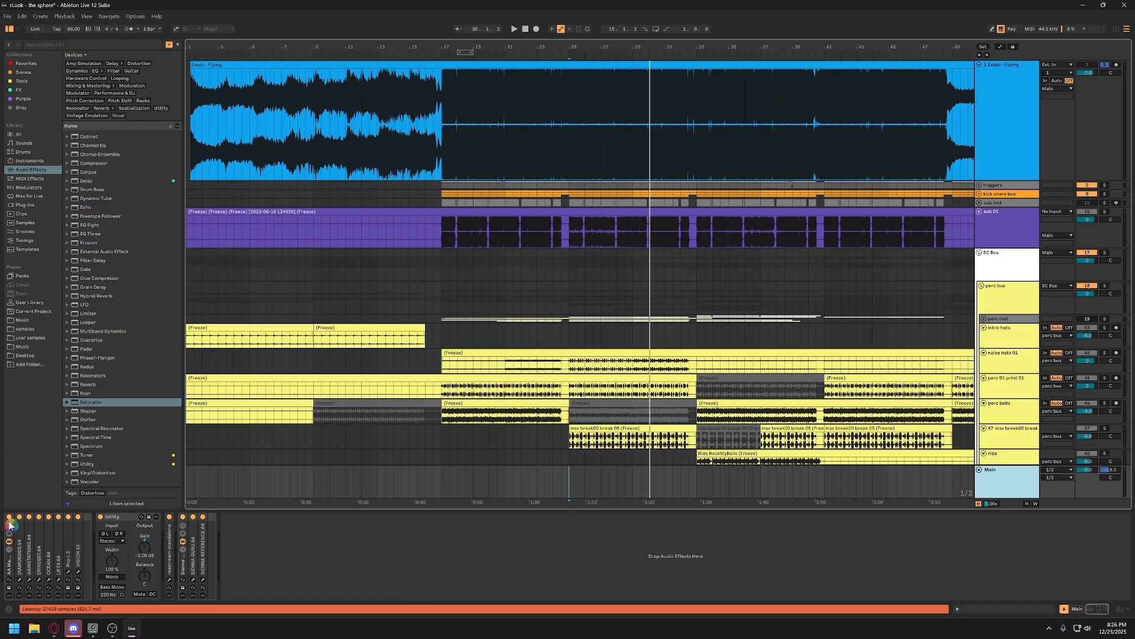
key("space")
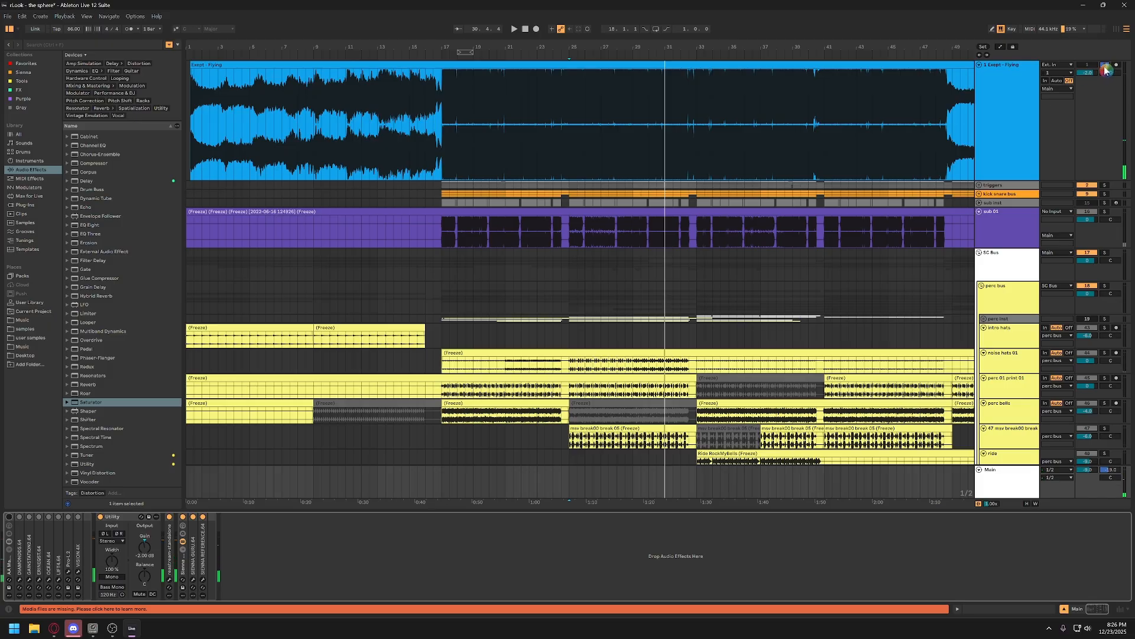
left_click(1025, 273)
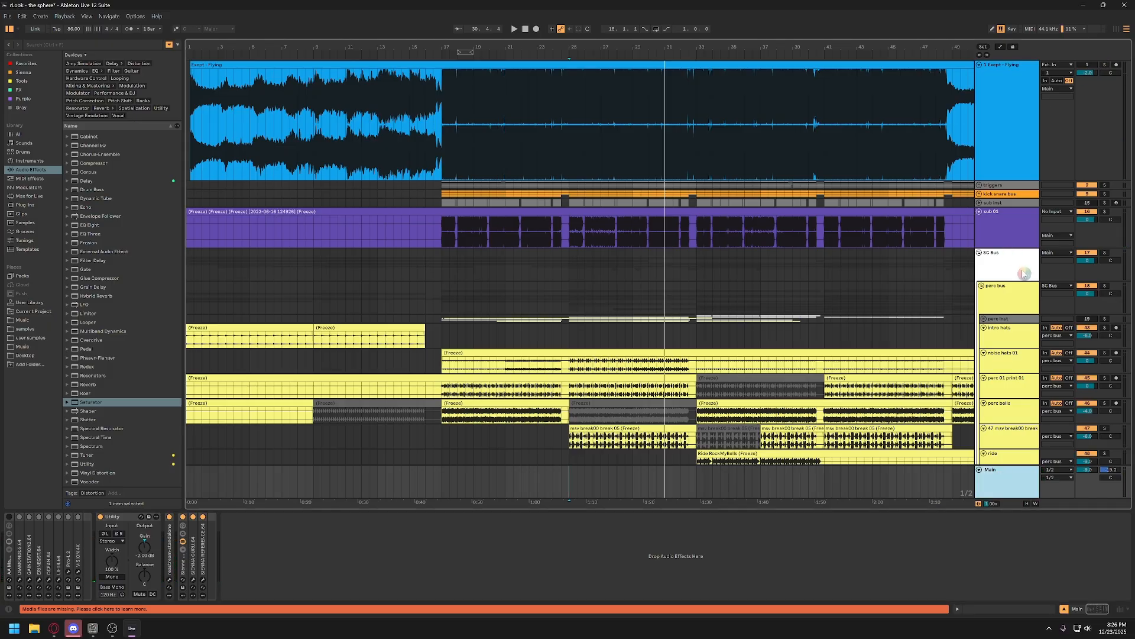
Reduce the reference track's height and look through its output routing options without changing the Main routing
left_click(1008, 121)
left_click_drag(993, 181, 1002, 139)
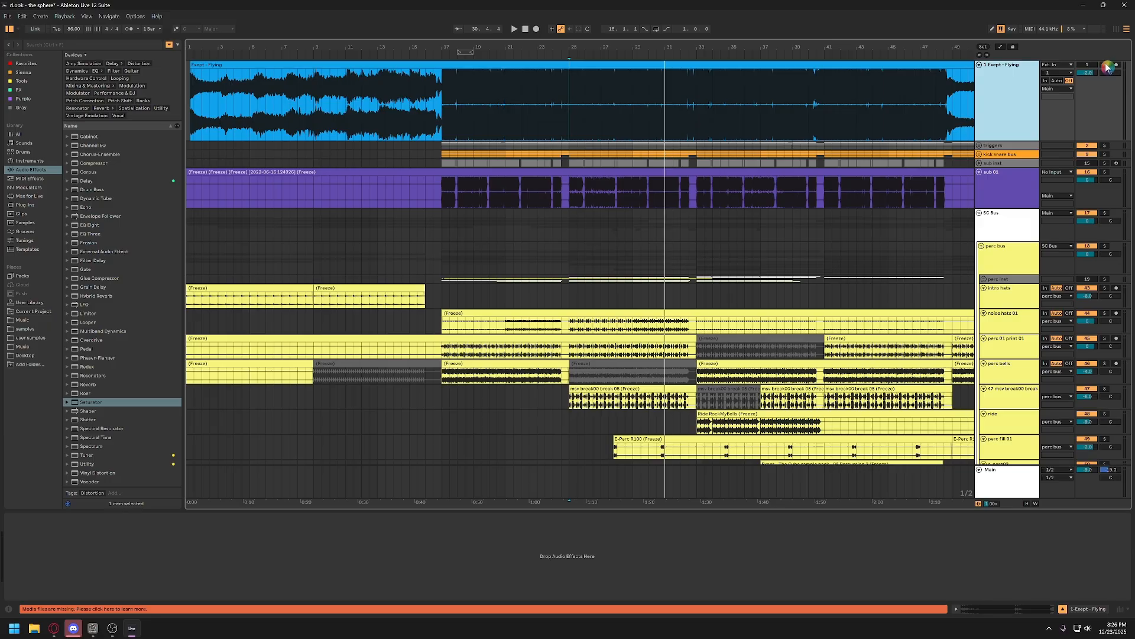
left_click(1053, 91)
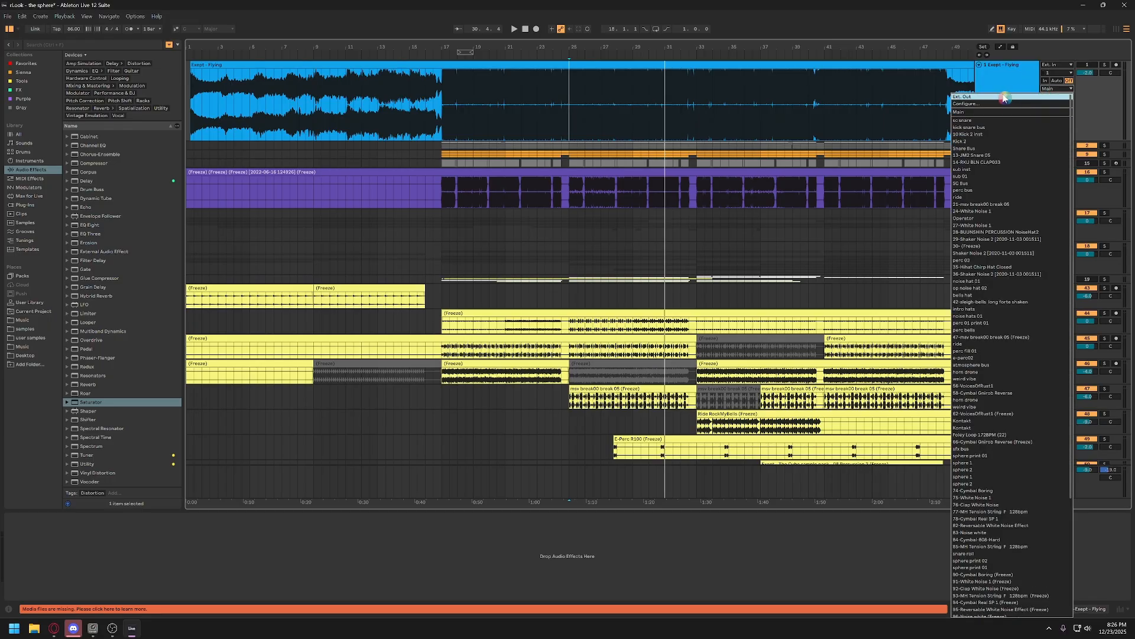
left_click(1003, 83)
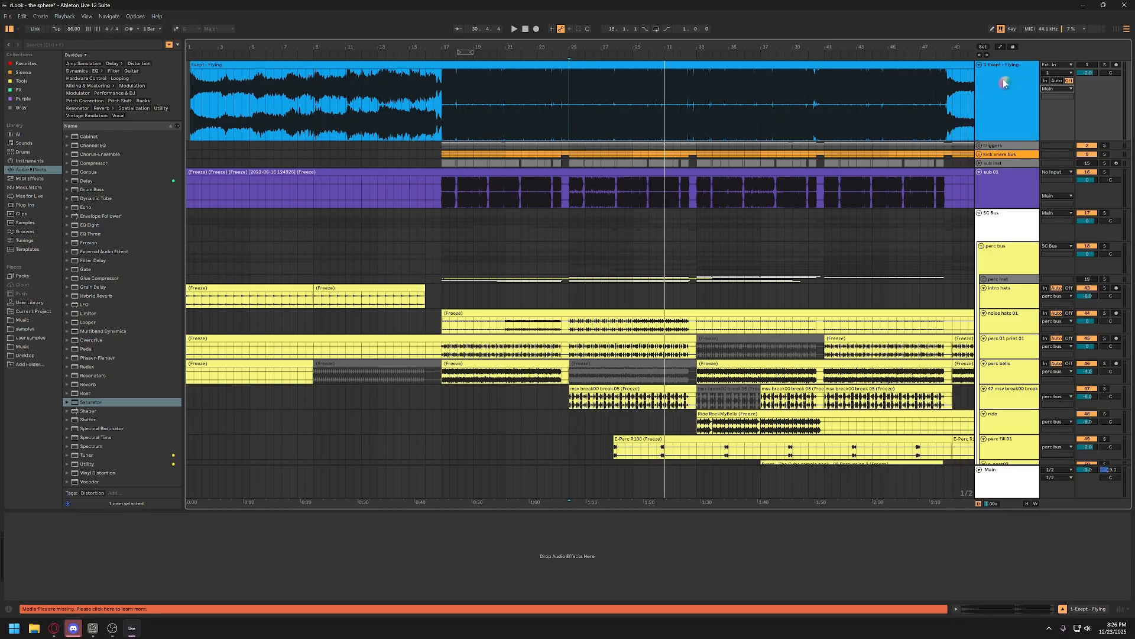
left_click(1021, 110)
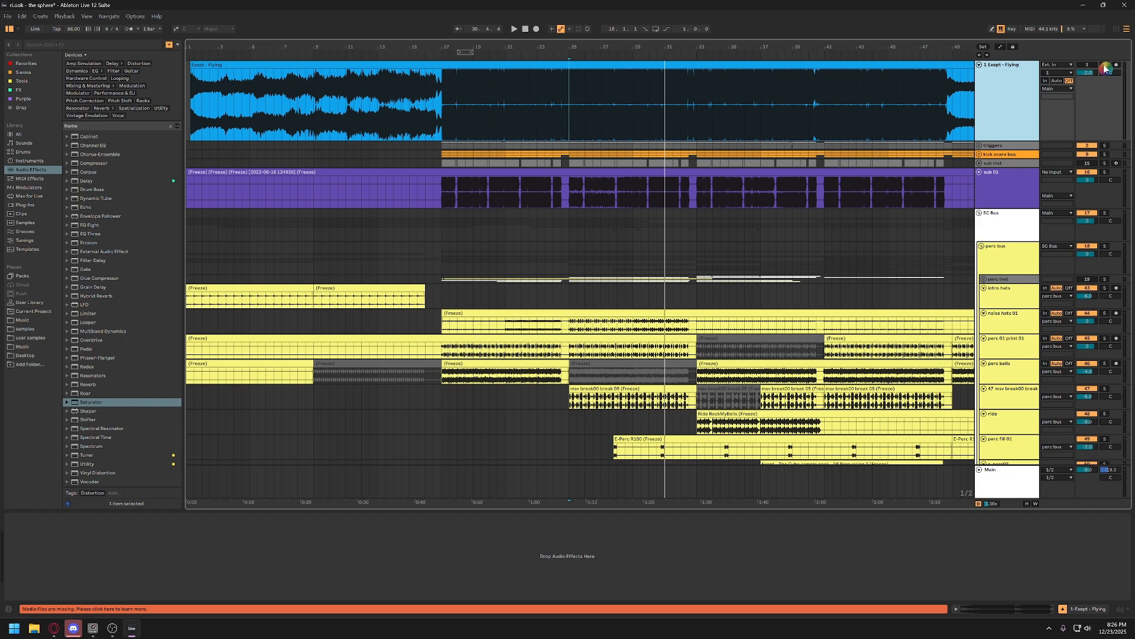
Play the full mix from bar 17 with the master rack bypassed, then stop and re-enable the AA Master Bus rack
left_click(443, 128)
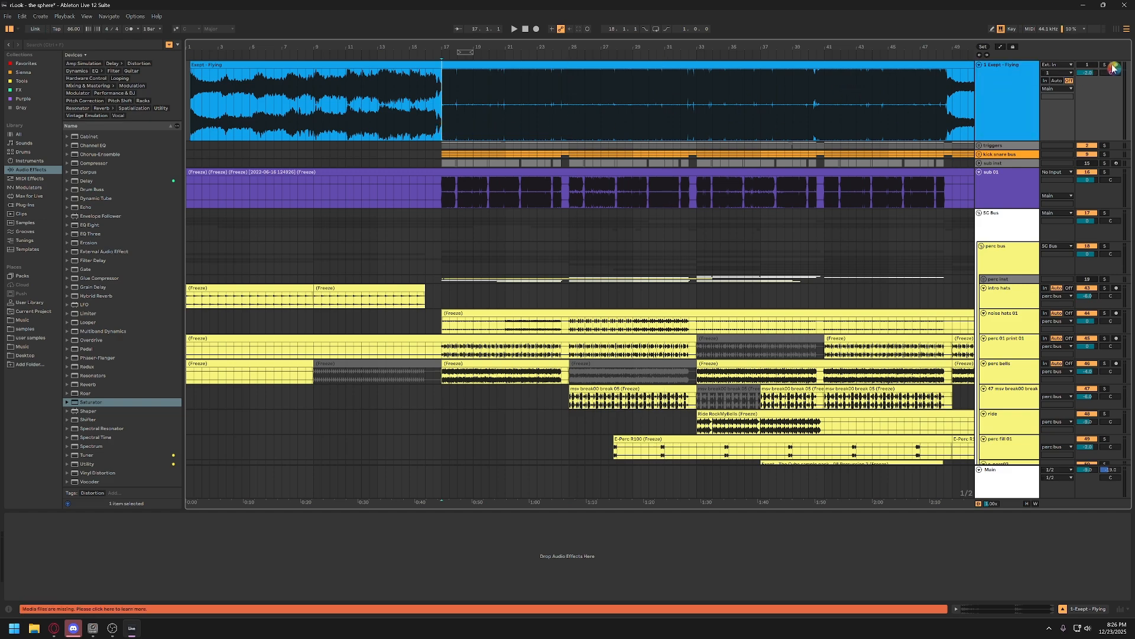
key("space")
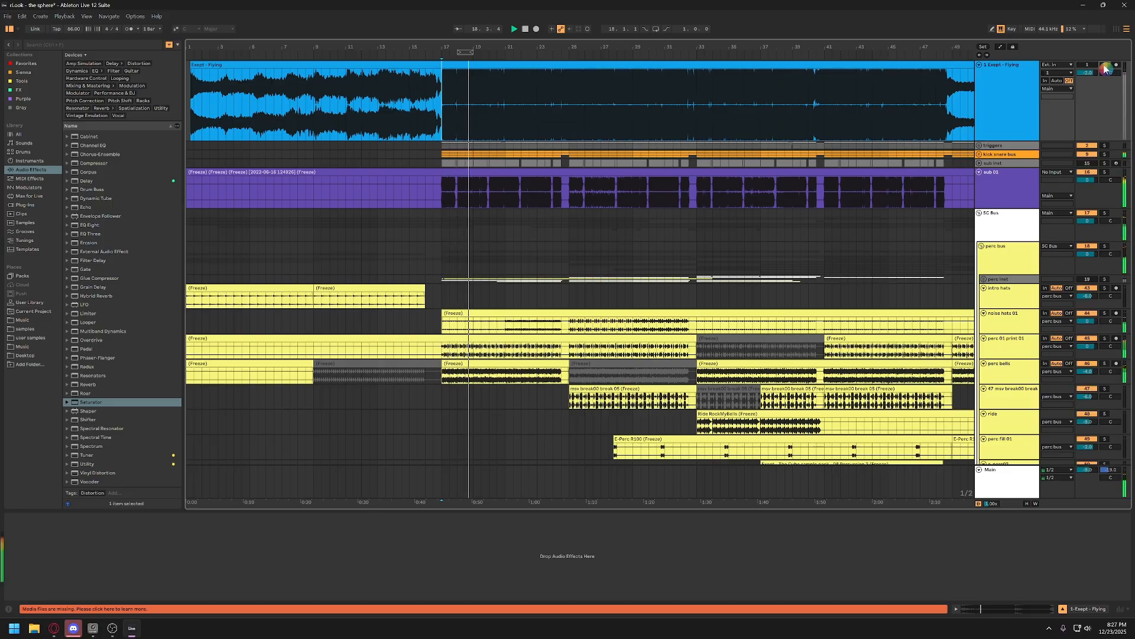
left_click(1005, 107)
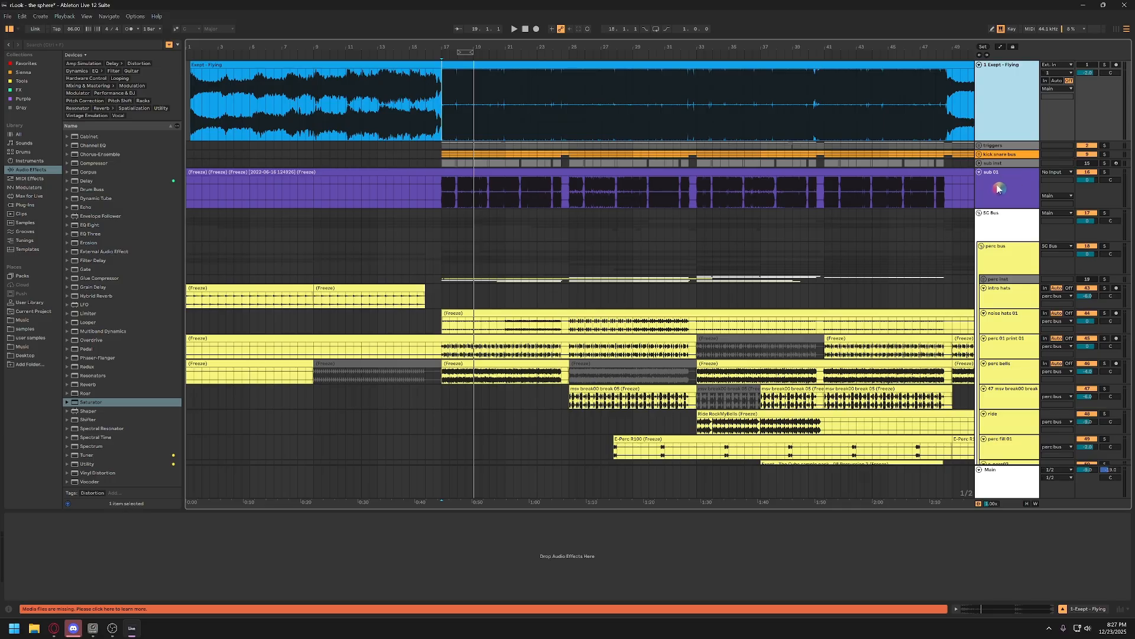
left_click(999, 489)
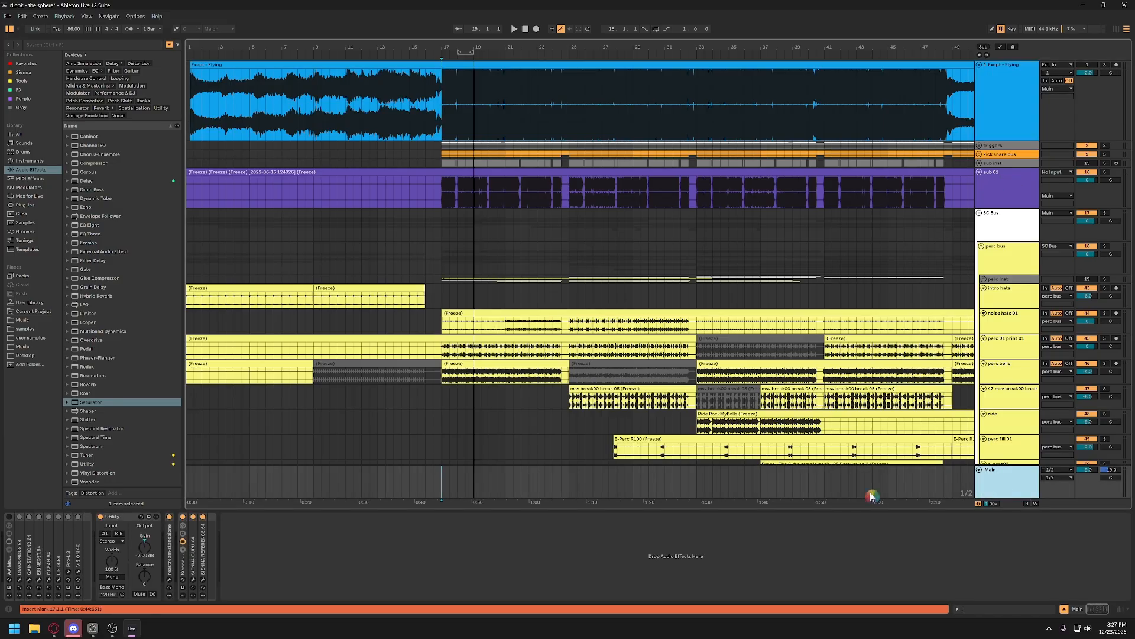
left_click(10, 520)
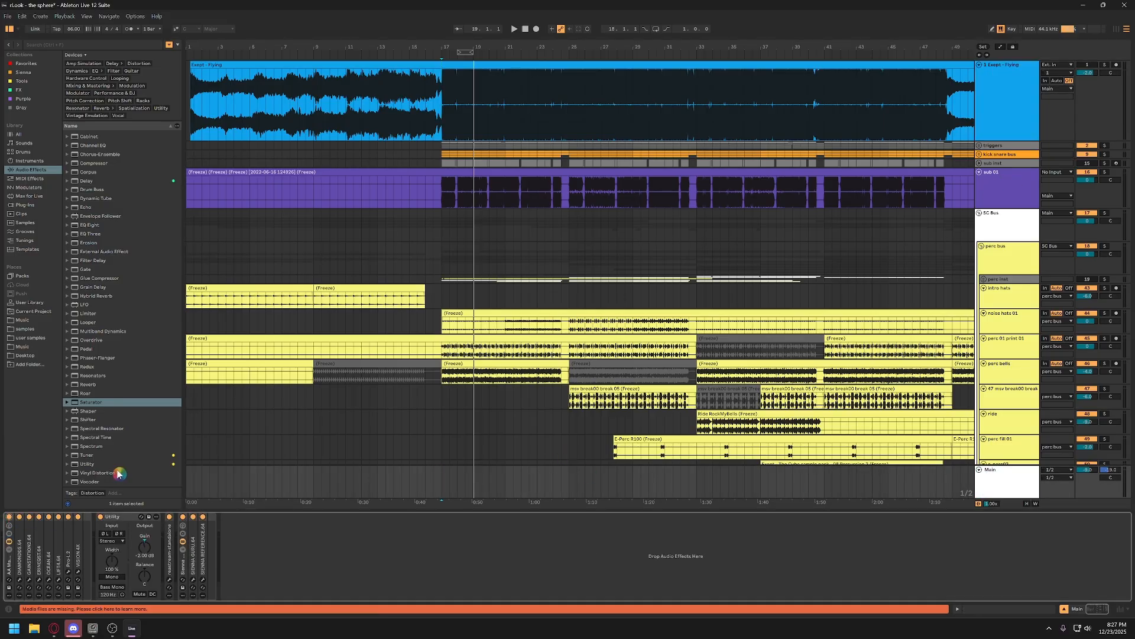
Select the reference track, solo it briefly and unsolo it again
left_click(1001, 128)
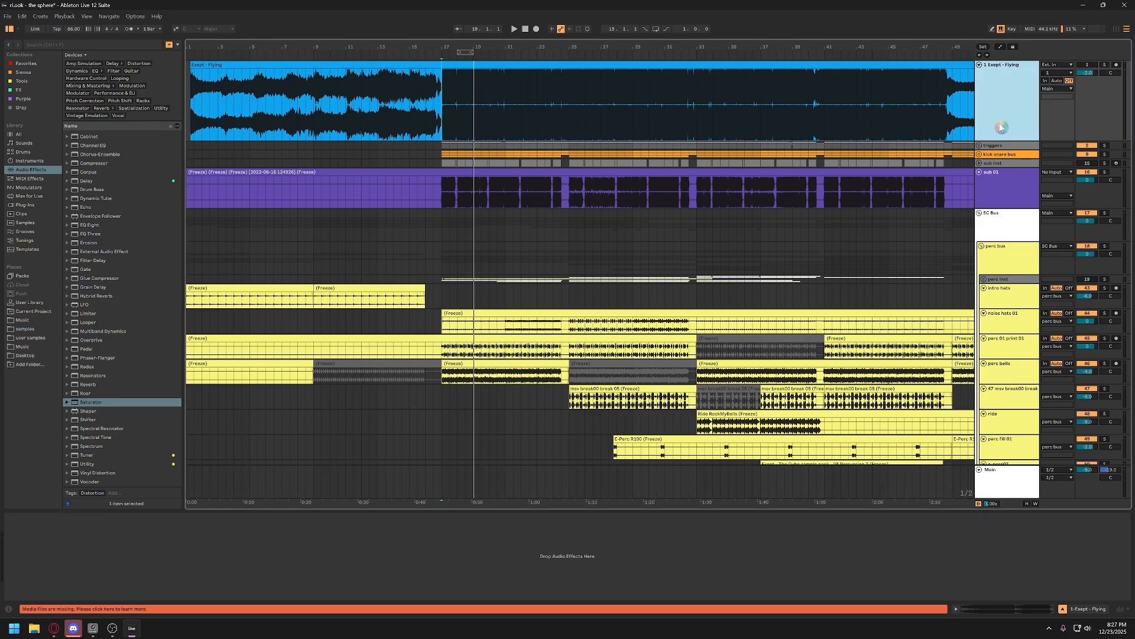
left_click(880, 123)
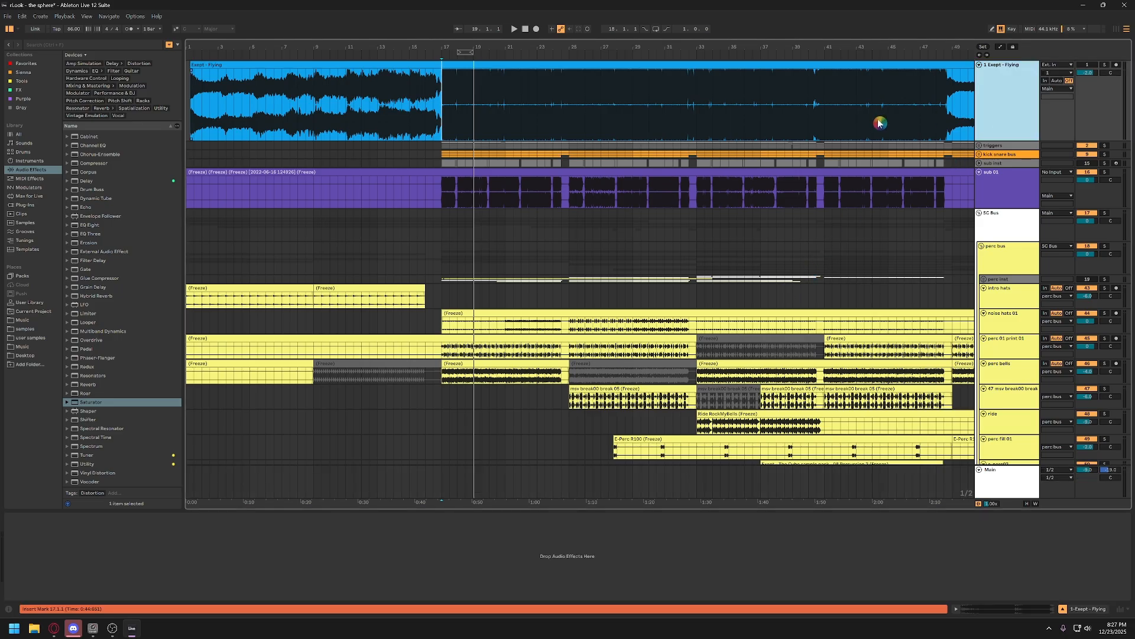
left_click(1011, 73)
left_click(1105, 65)
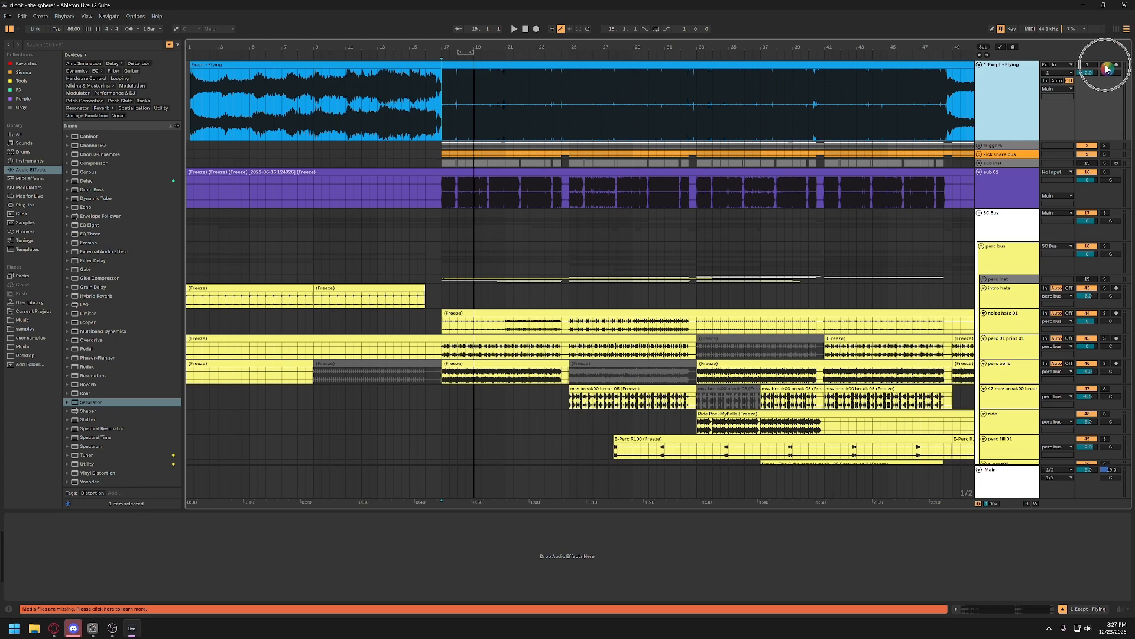
left_click(1105, 65)
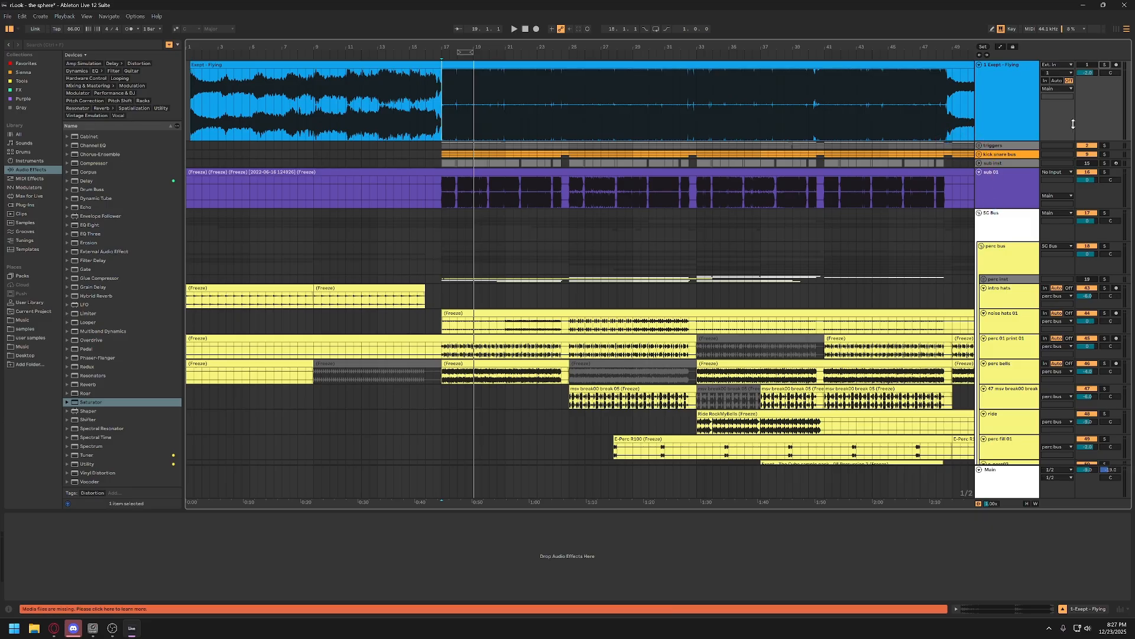
left_click(1001, 107)
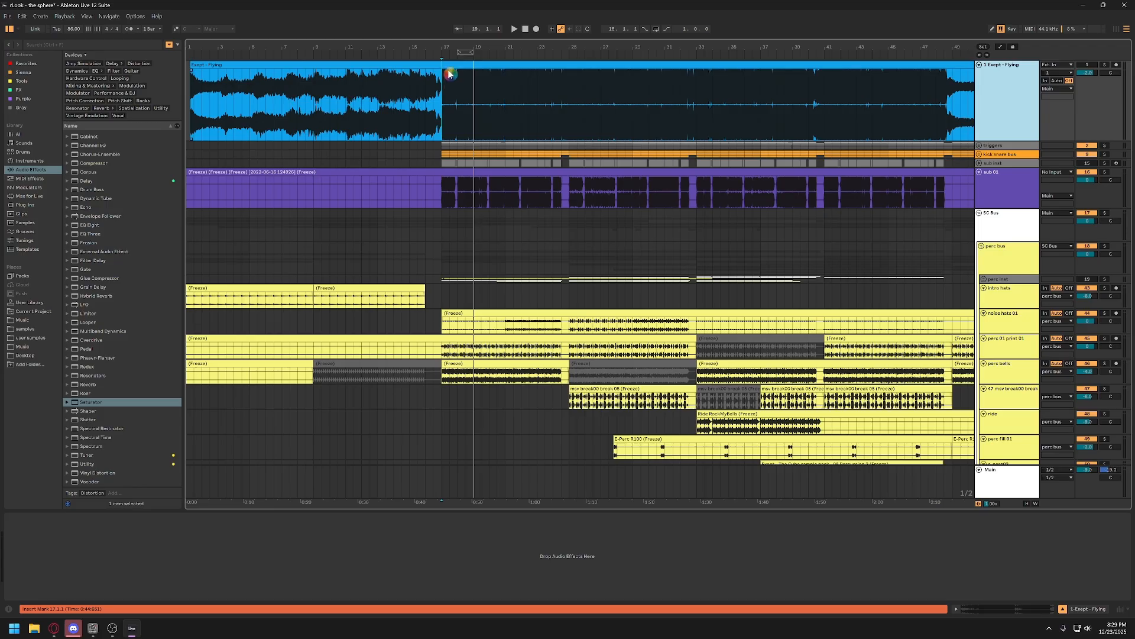
Unfold the kick snare bus group, fold the Kick 2 inst track, and show the device chains of the kick snare bus and sub tracks
left_click_drag(462, 47, 465, 207)
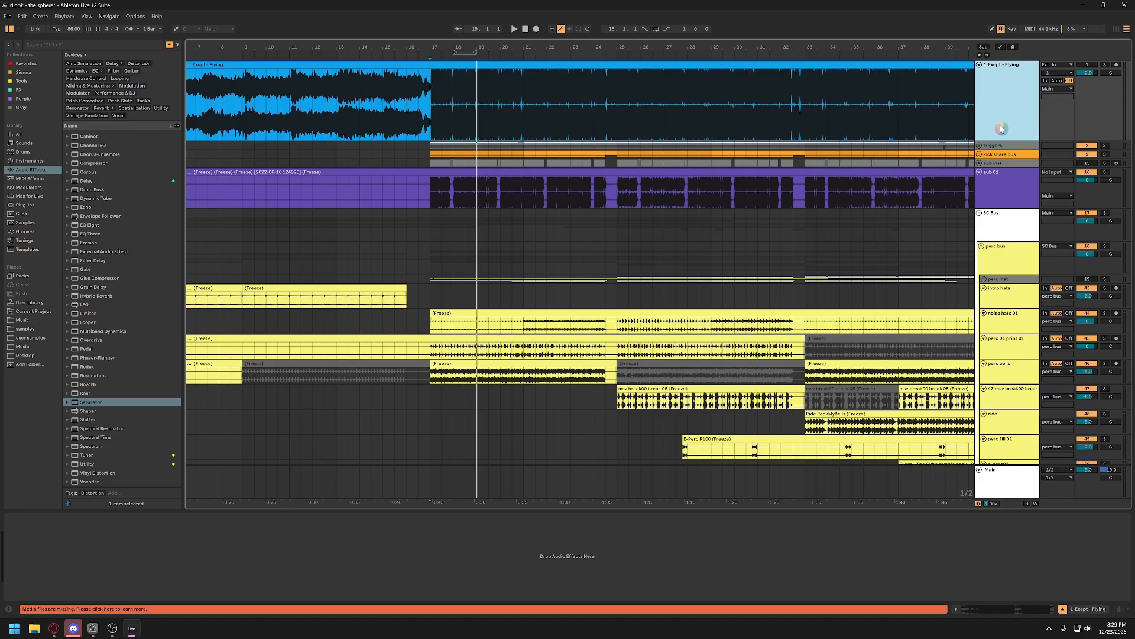
left_click(980, 154)
left_click(995, 161)
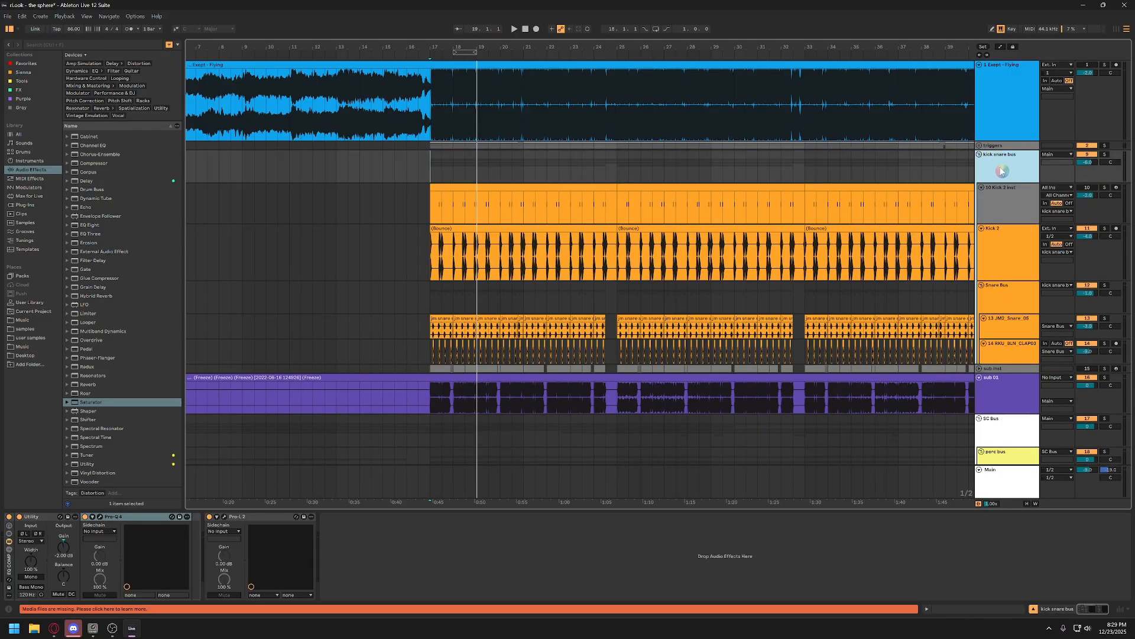
left_click(992, 193)
left_click(981, 188)
left_click(1001, 173)
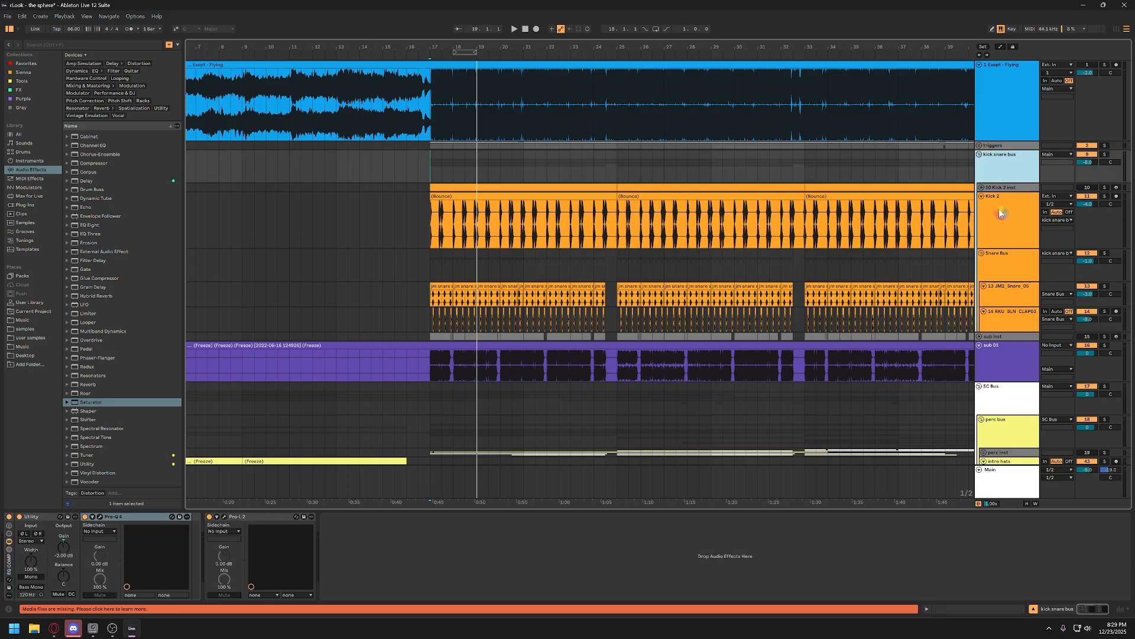
left_click(1001, 374)
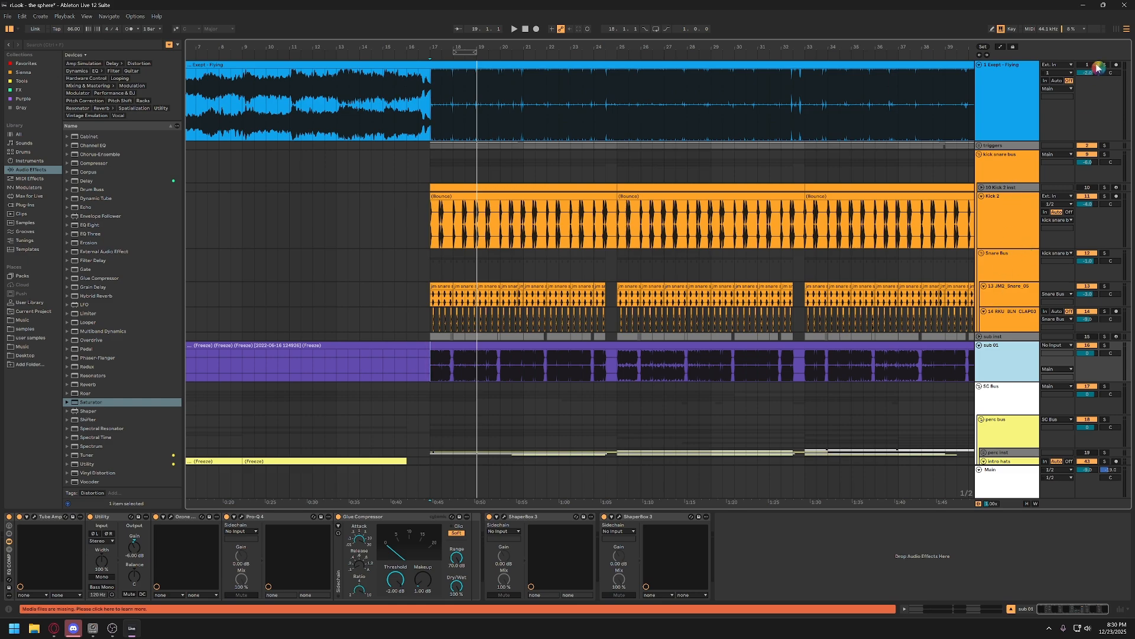
Bypass the AA Master Bus rack on the Main track, solo the reference track and play it from bar 17
left_click(431, 125)
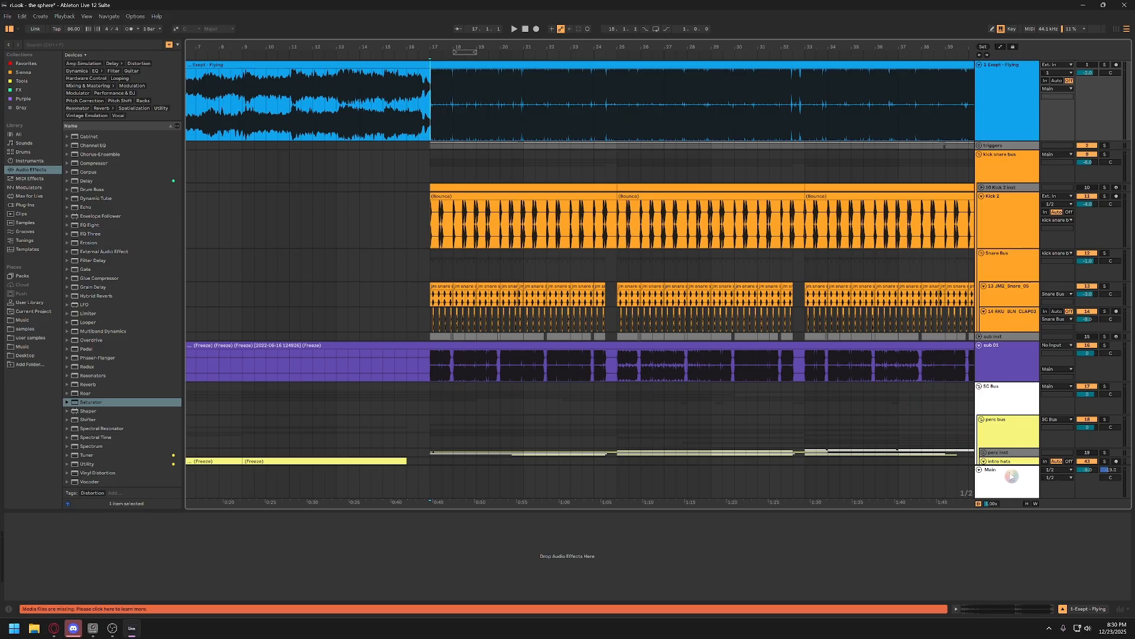
left_click(1010, 486)
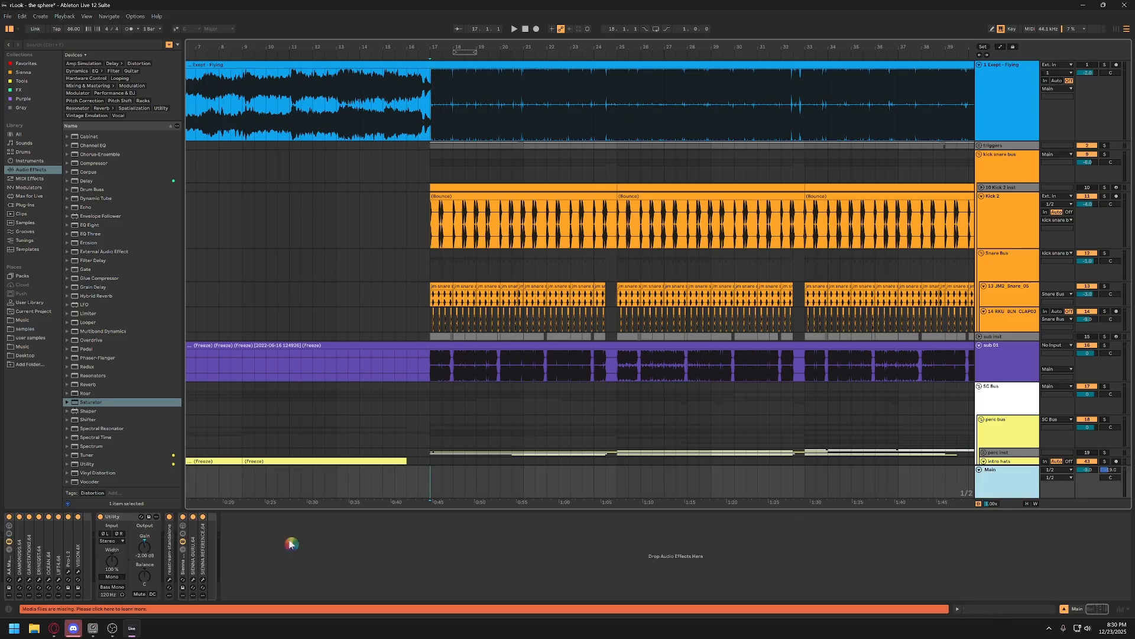
left_click(9, 518)
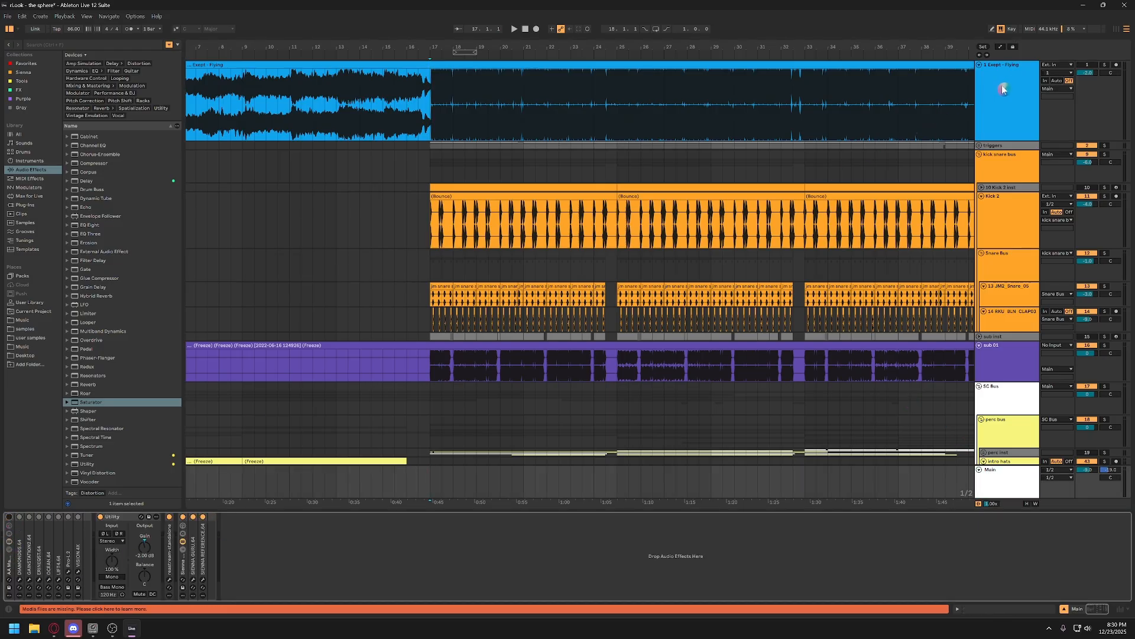
left_click(432, 107)
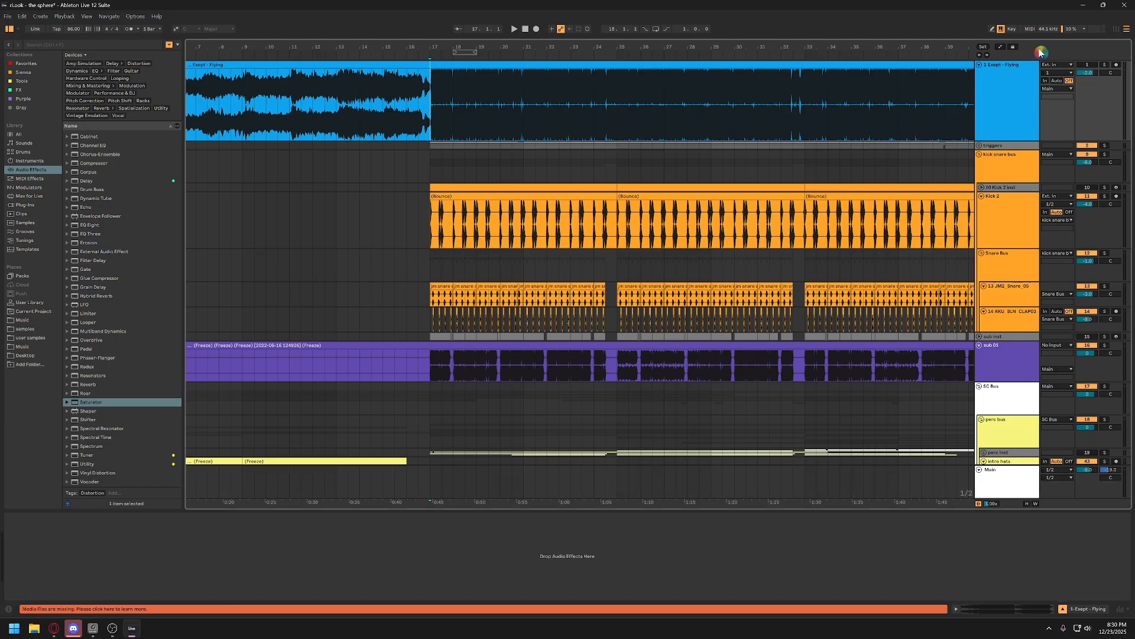
left_click(1105, 65)
key("space")
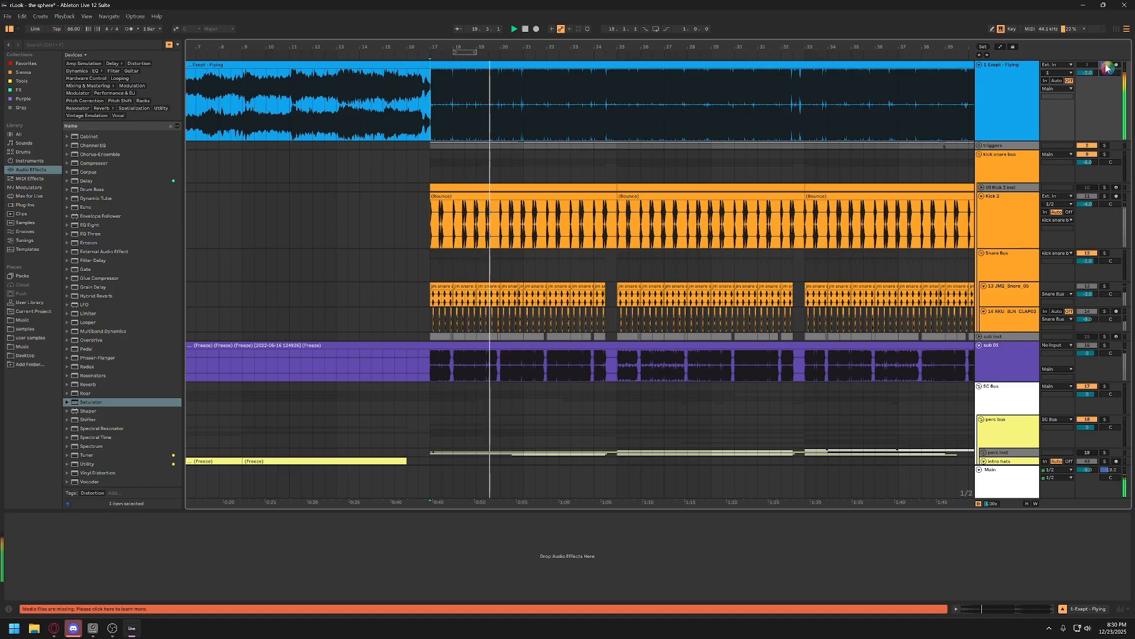
Stop playback with the reference track unsoloed and re-enable the AA Master Bus rack on the Main track
left_click(1016, 160)
left_click(1004, 493)
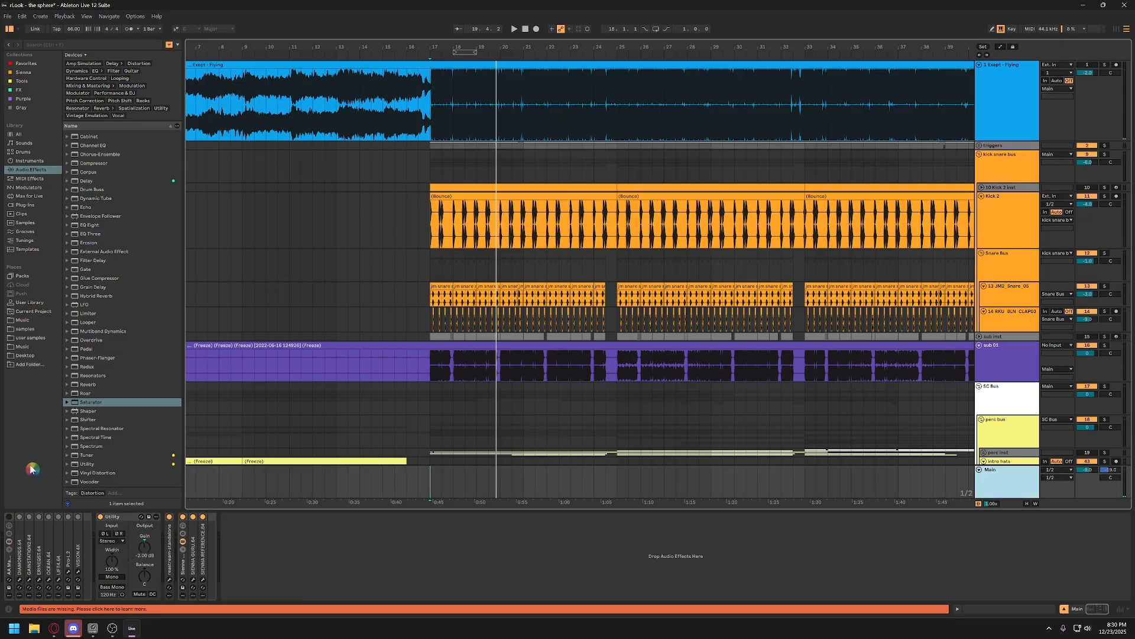
left_click(9, 521)
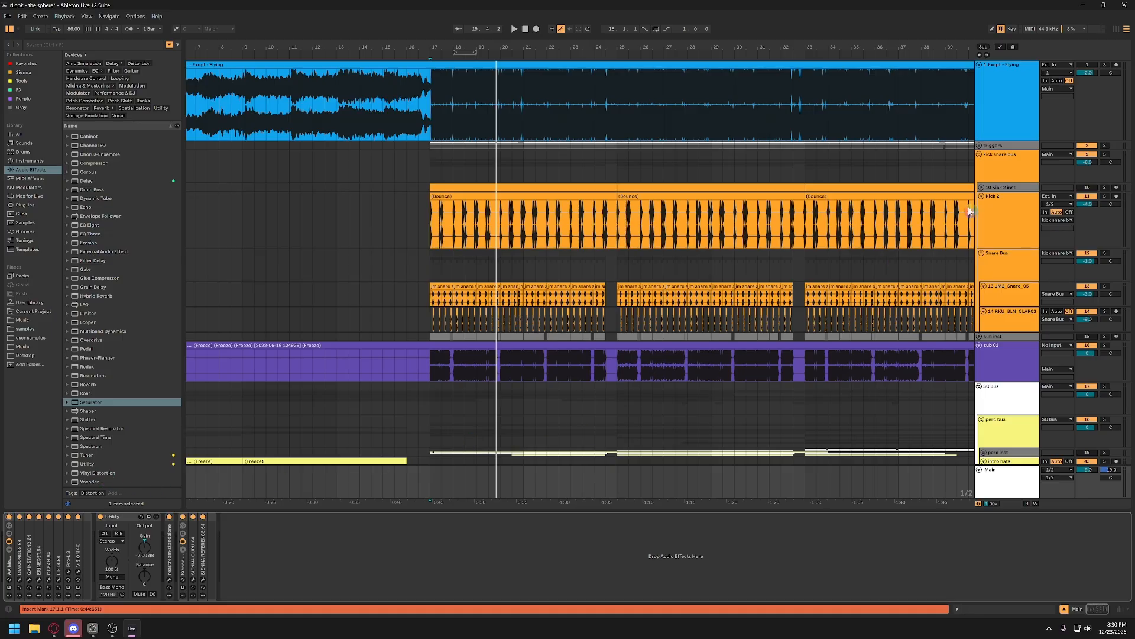
Show the device chains of the Kick 2 track, the kick snare bus and the Main track in turn
left_click(1032, 166)
left_click(1035, 220)
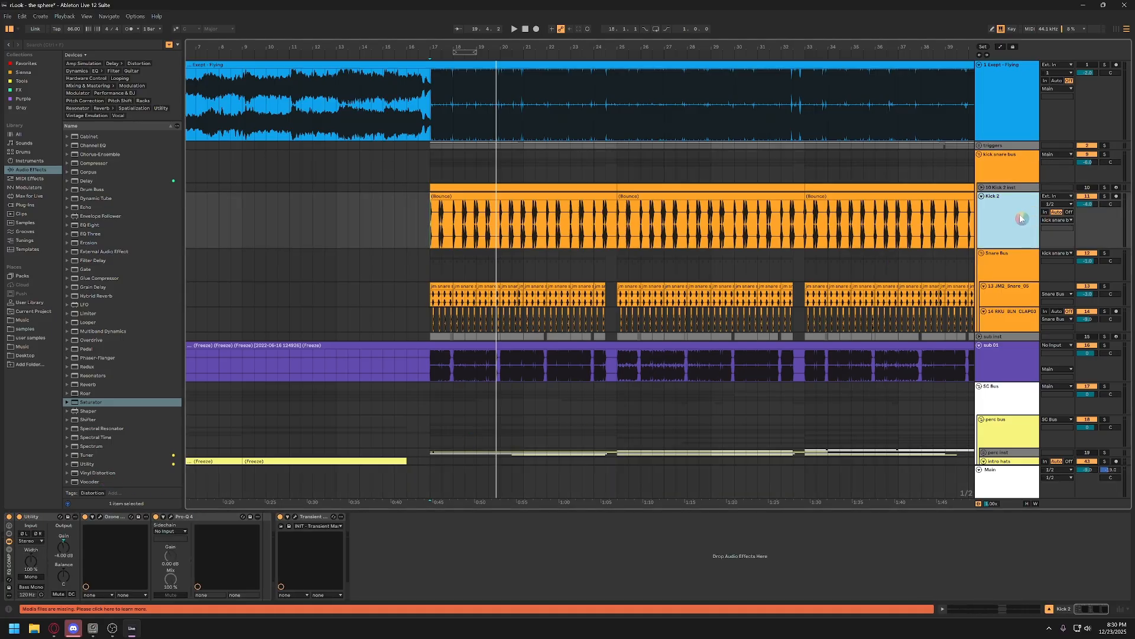
left_click_drag(446, 48, 446, 118)
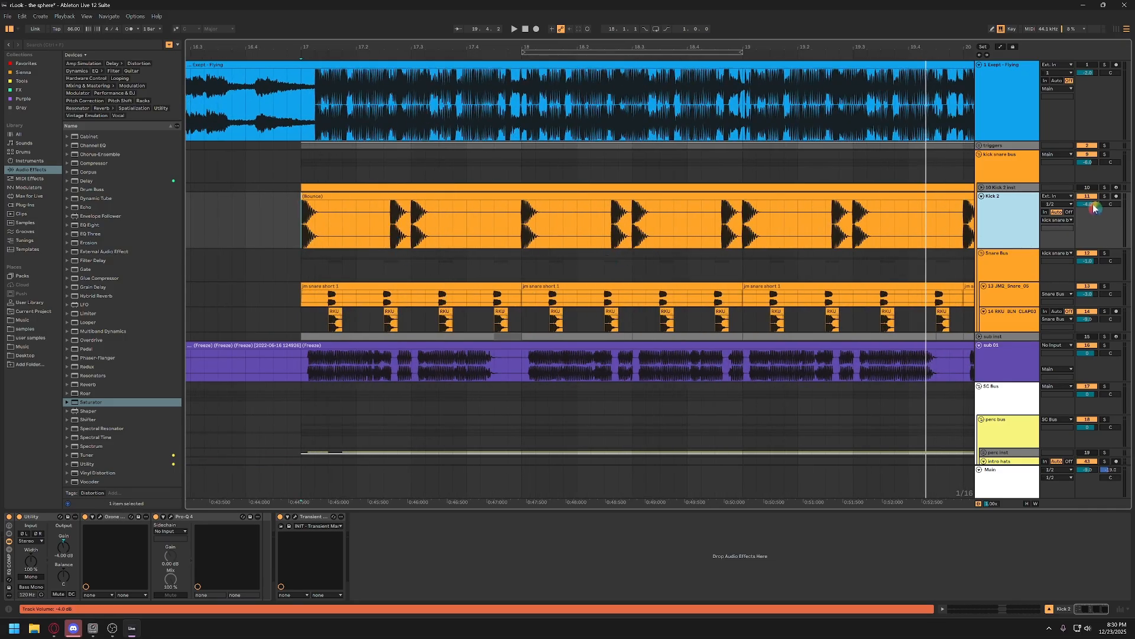
left_click(1092, 165)
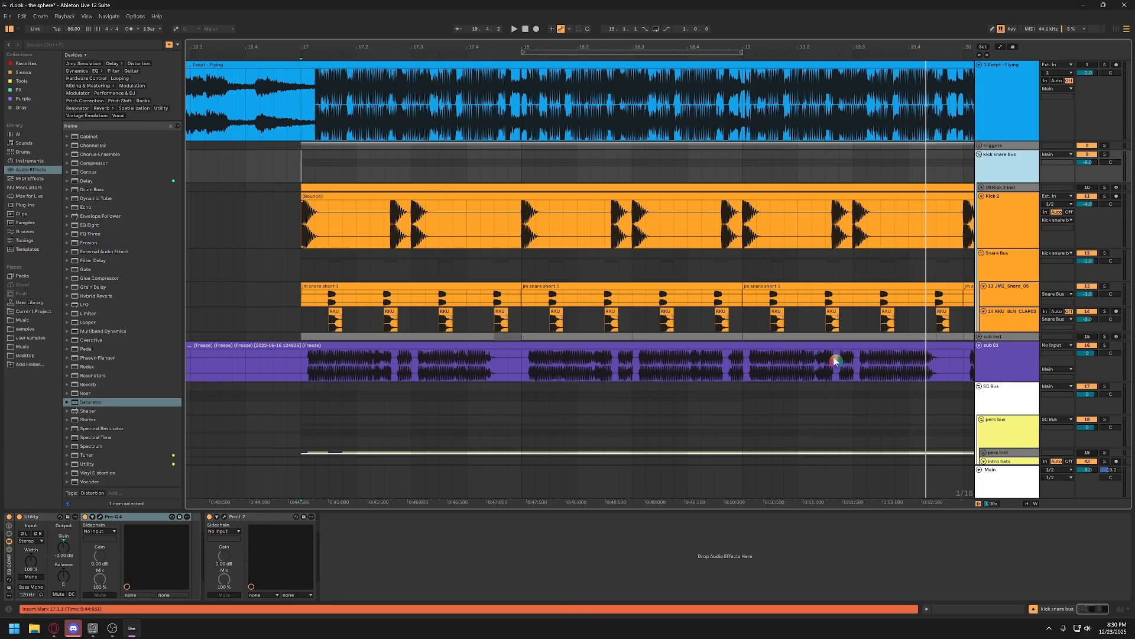
left_click(987, 481)
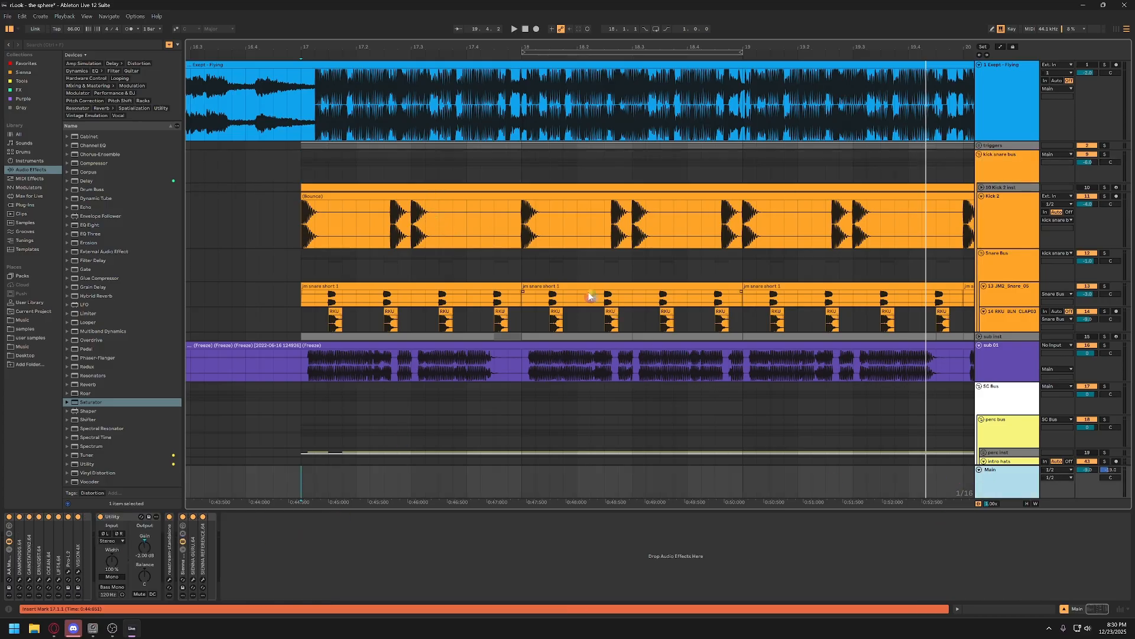
Play the mix from bar 17, lower the Utility gain slightly on the Kick 2 track, and stop playback
key("space")
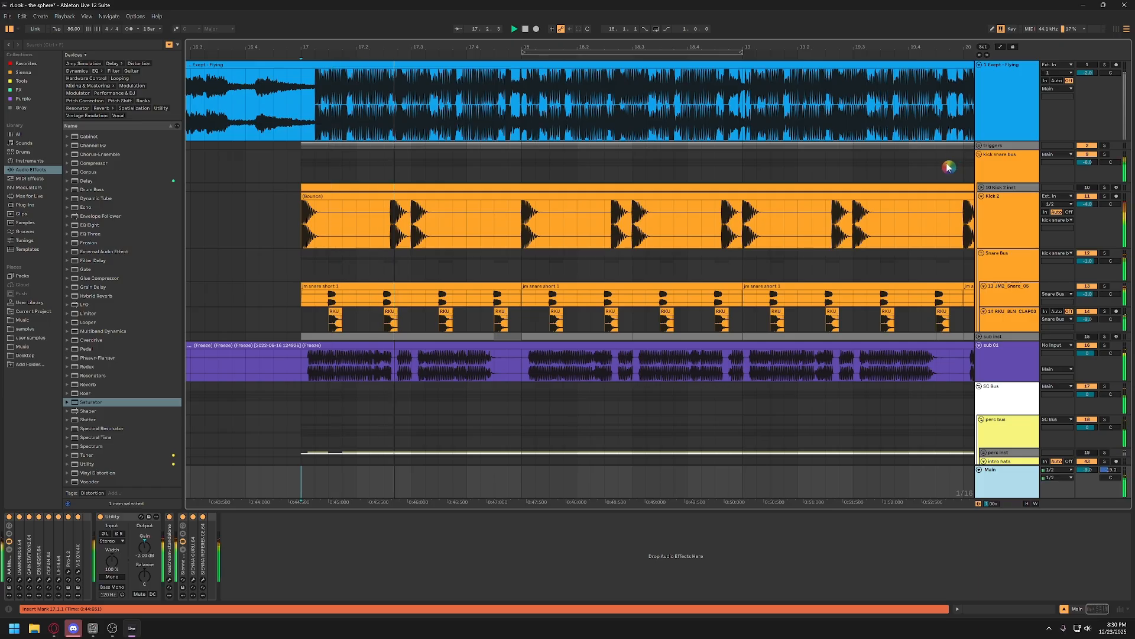
left_click(993, 219)
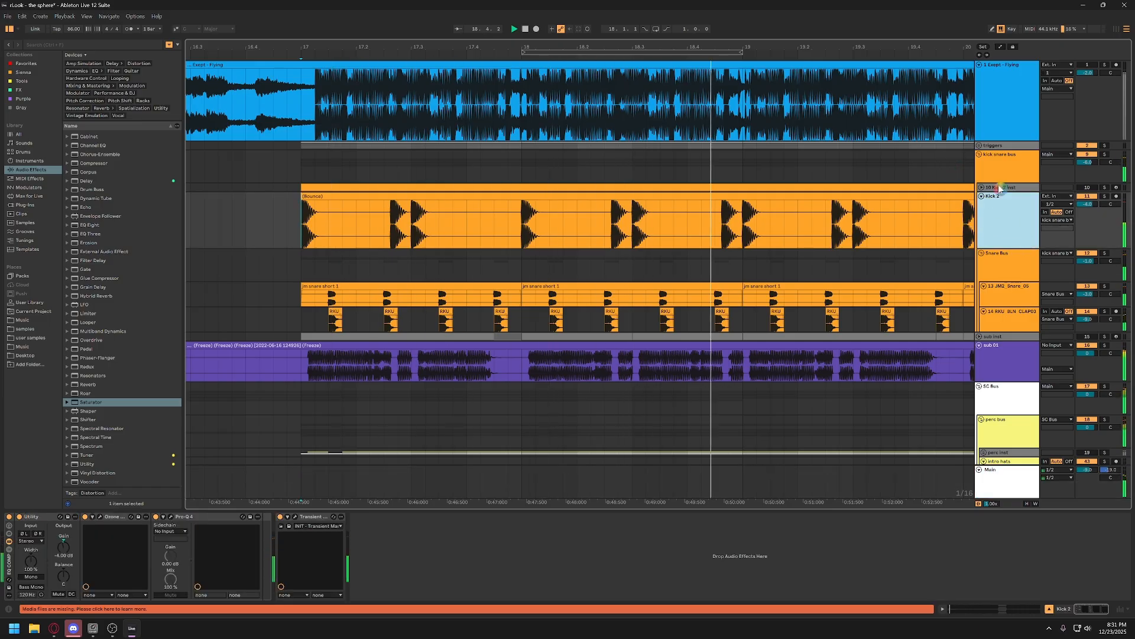
left_click(66, 552)
key("Down")
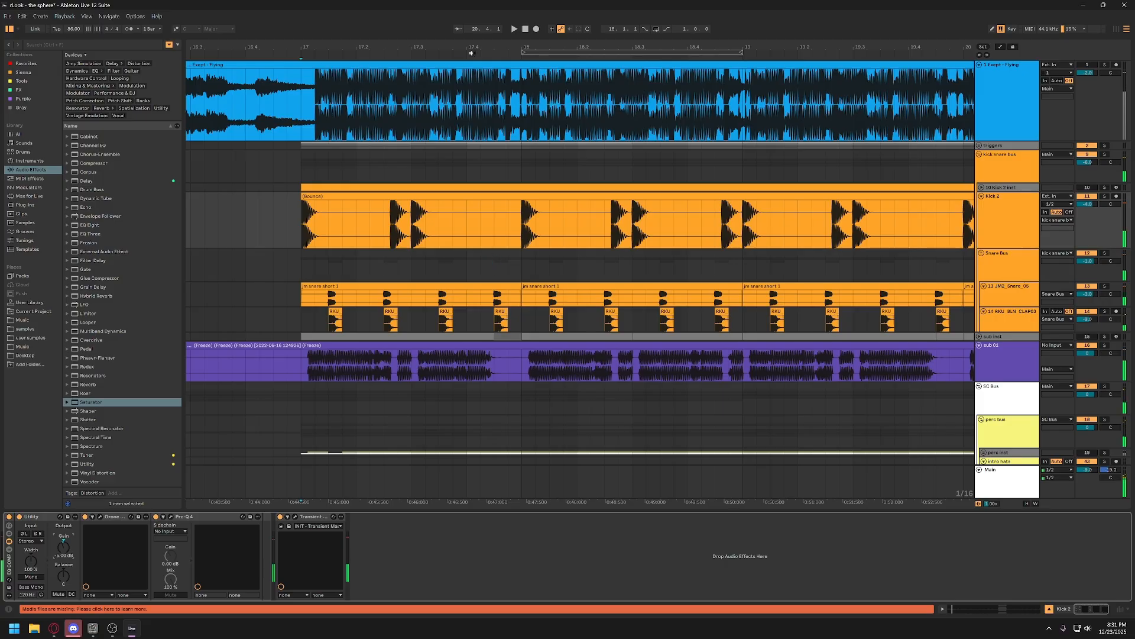
Reduce the Kick 2 track's height and fold the reference track and the SC Bus group in the arrangement
left_click_drag(471, 53, 472, 50)
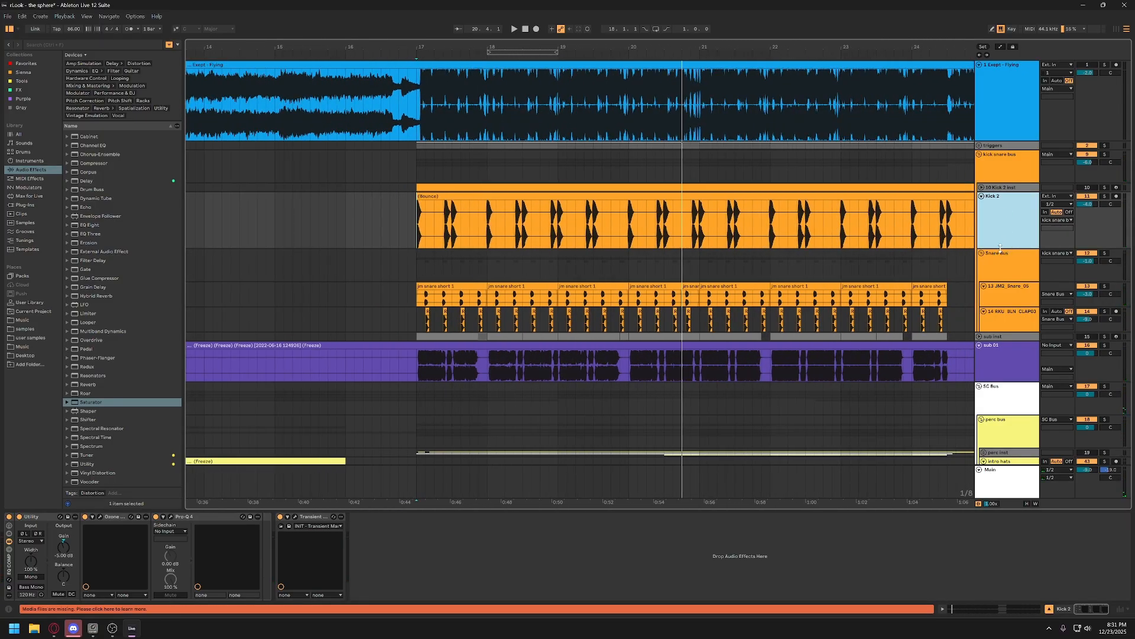
left_click_drag(1000, 248, 1000, 231)
left_click_drag(587, 50, 430, 61)
left_click(992, 91)
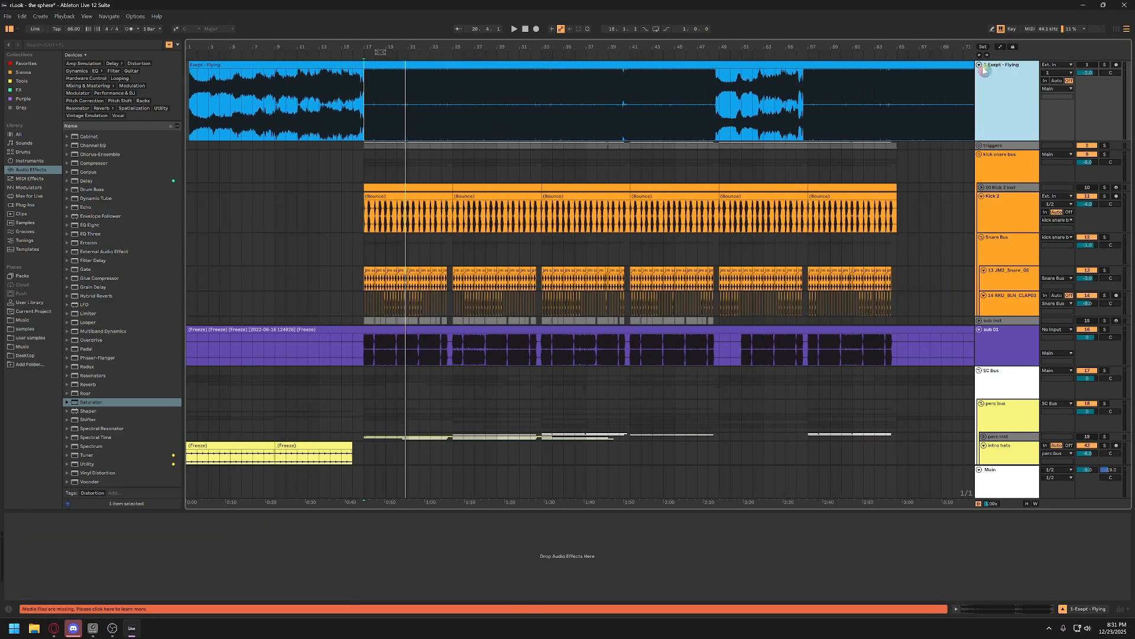
left_click(981, 66)
left_click_drag(726, 51, 727, 37)
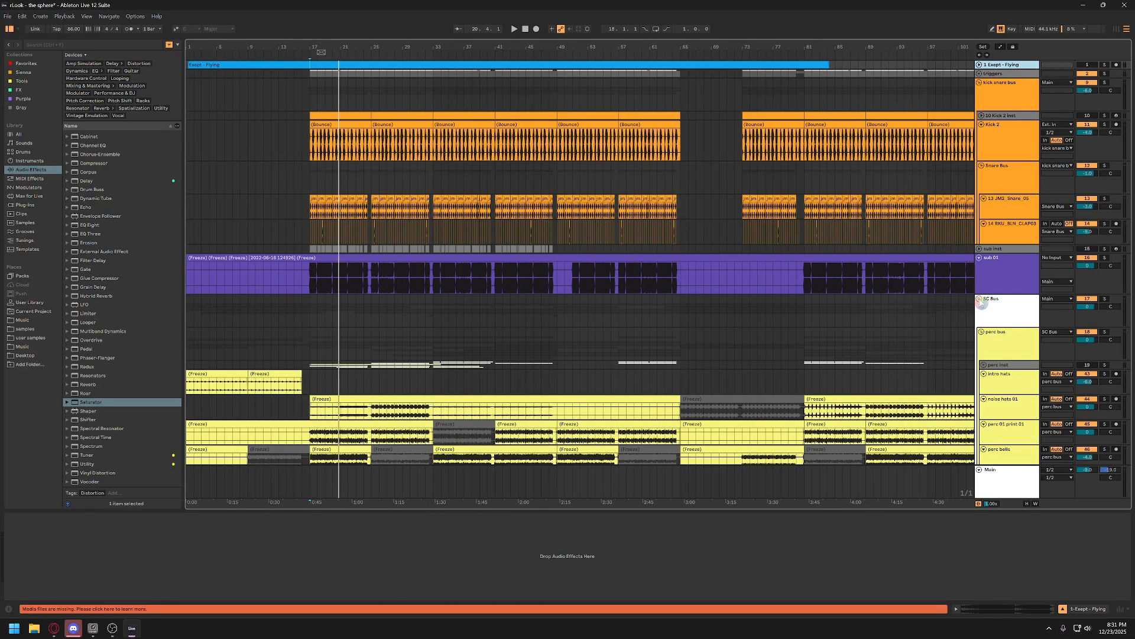
left_click(980, 300)
View the VISION 4X analyser on the Main track briefly, close it, and open the Pro-L 2 limiter instead
left_click(999, 488)
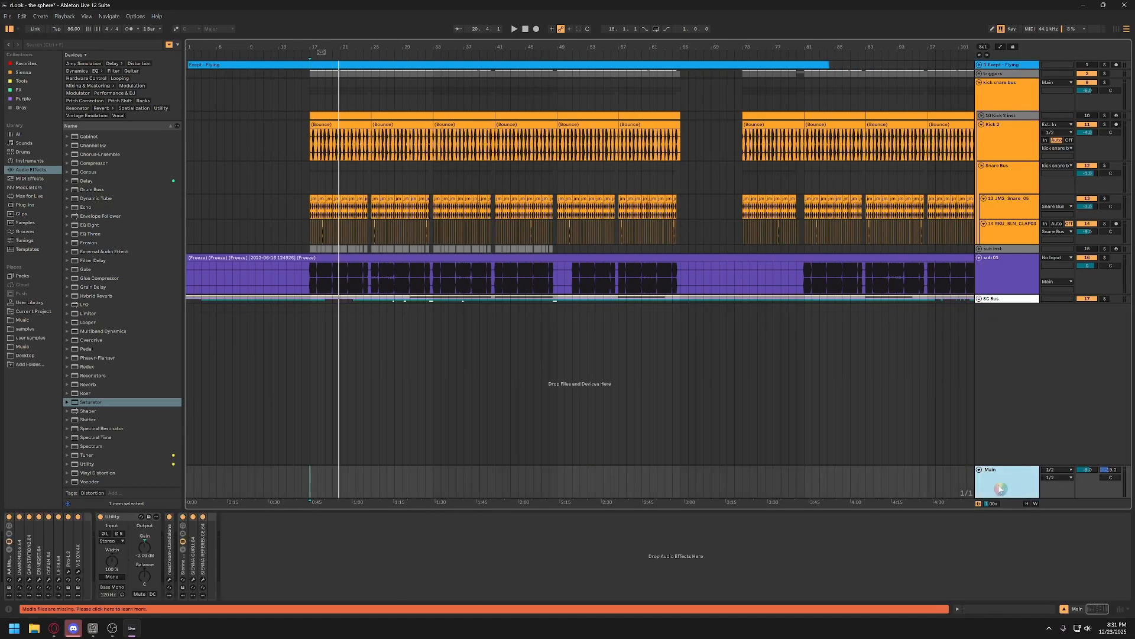
left_click(78, 571)
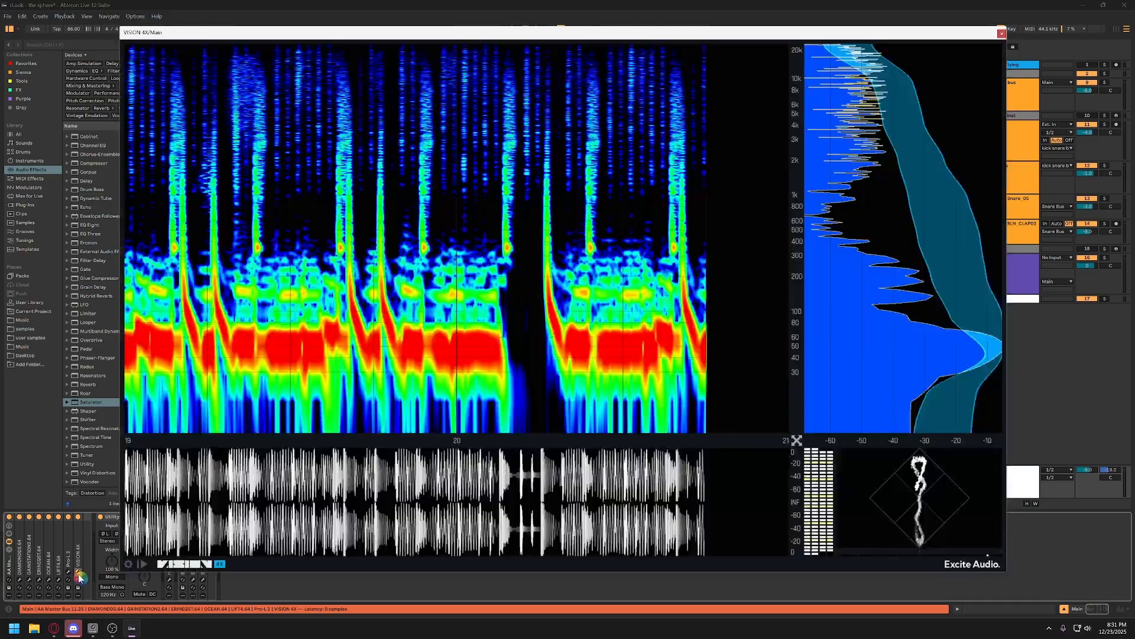
left_click(1002, 34)
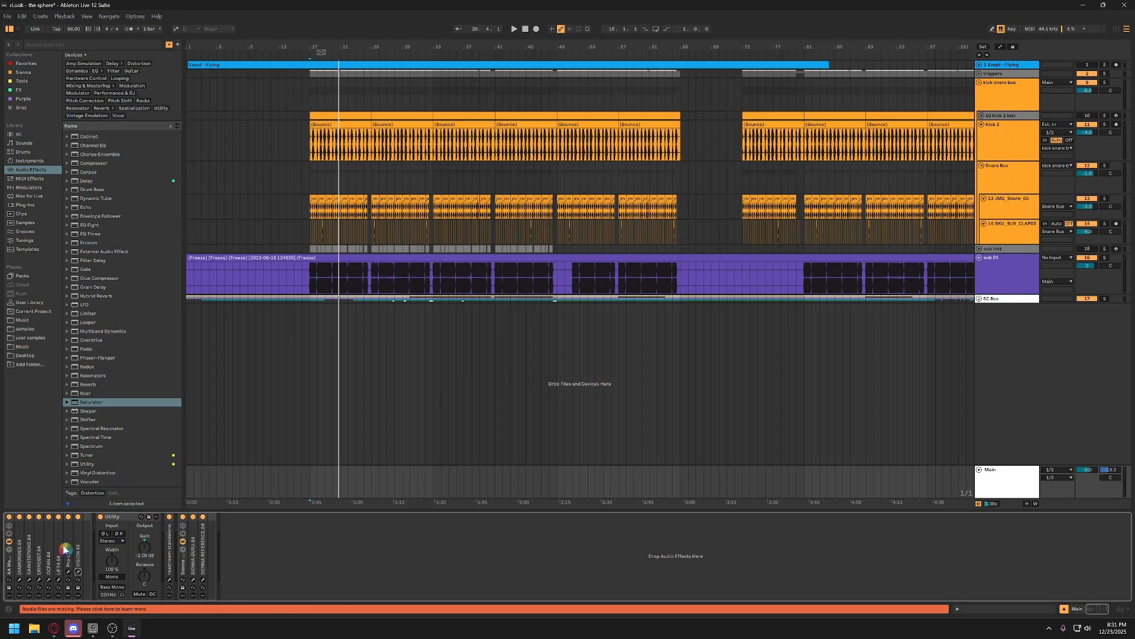
left_click(68, 573)
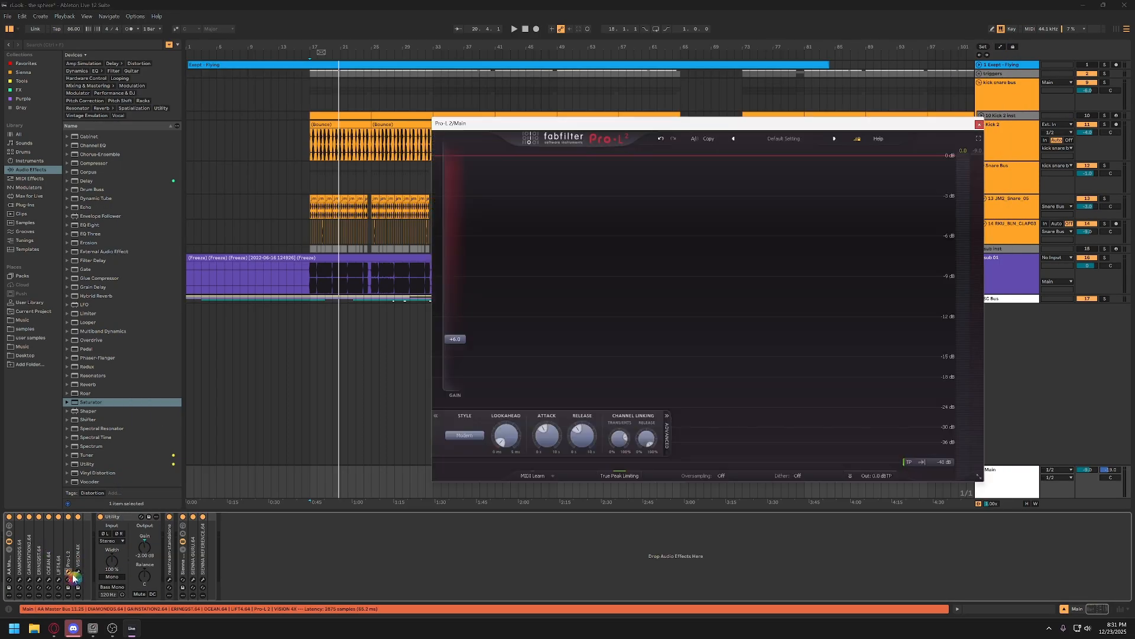
left_click_drag(567, 123, 435, 166)
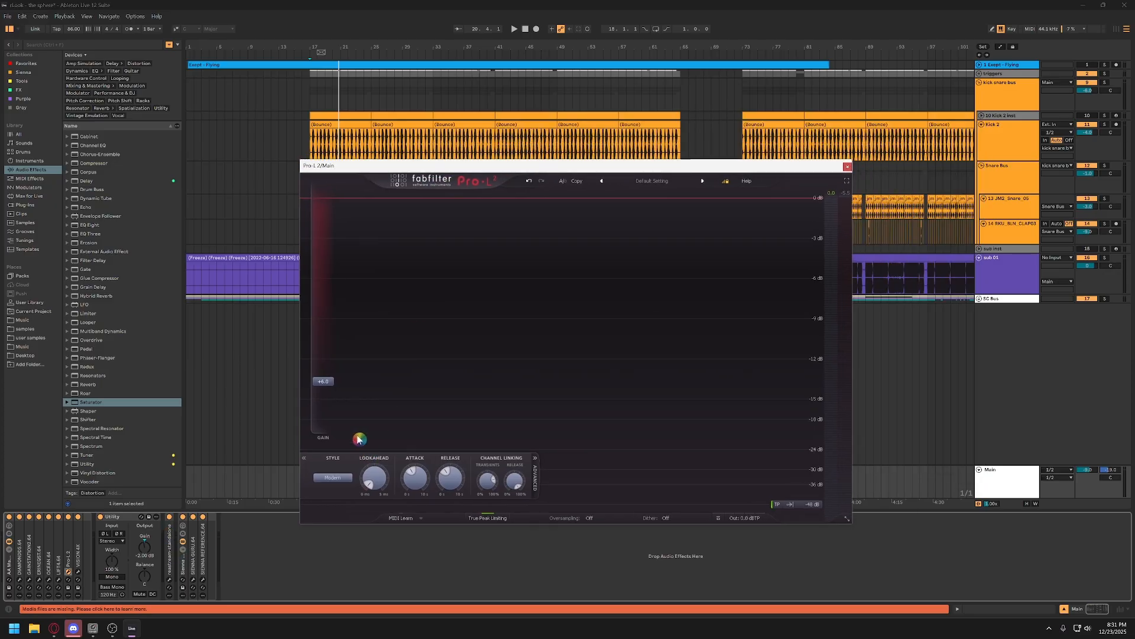
Sweep the Pro-L 2 limiter's gain down and up, and return it to +6.0 dB
mouse_move(324, 385)
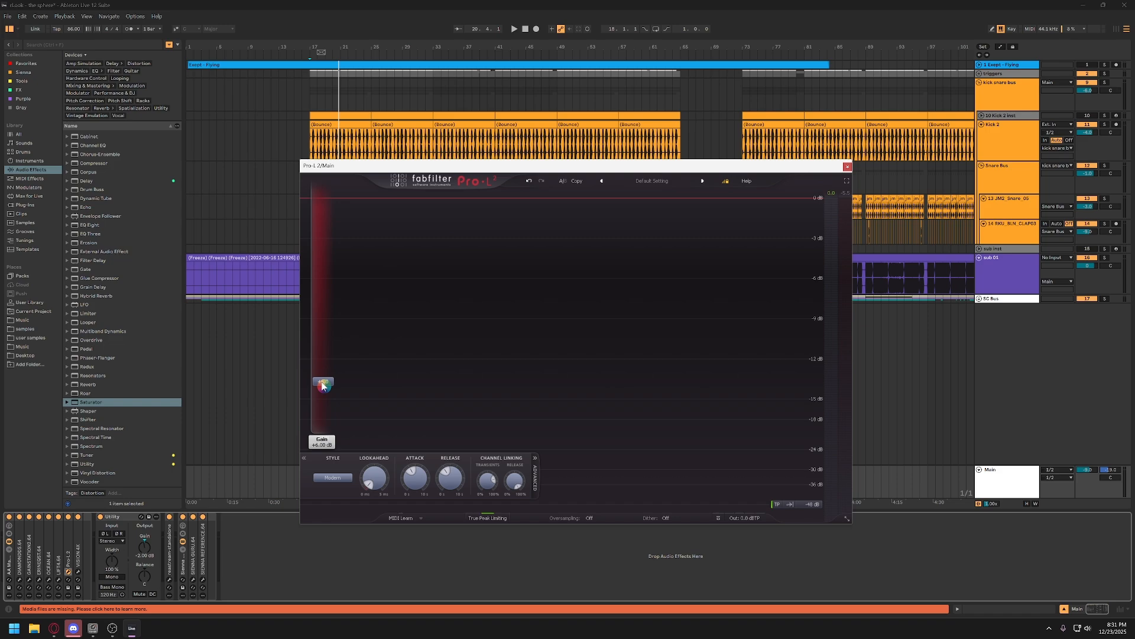
left_click_drag(329, 385, 323, 436)
left_click_drag(333, 420, 332, 372)
double_click(323, 372)
type("66")
key("Return")
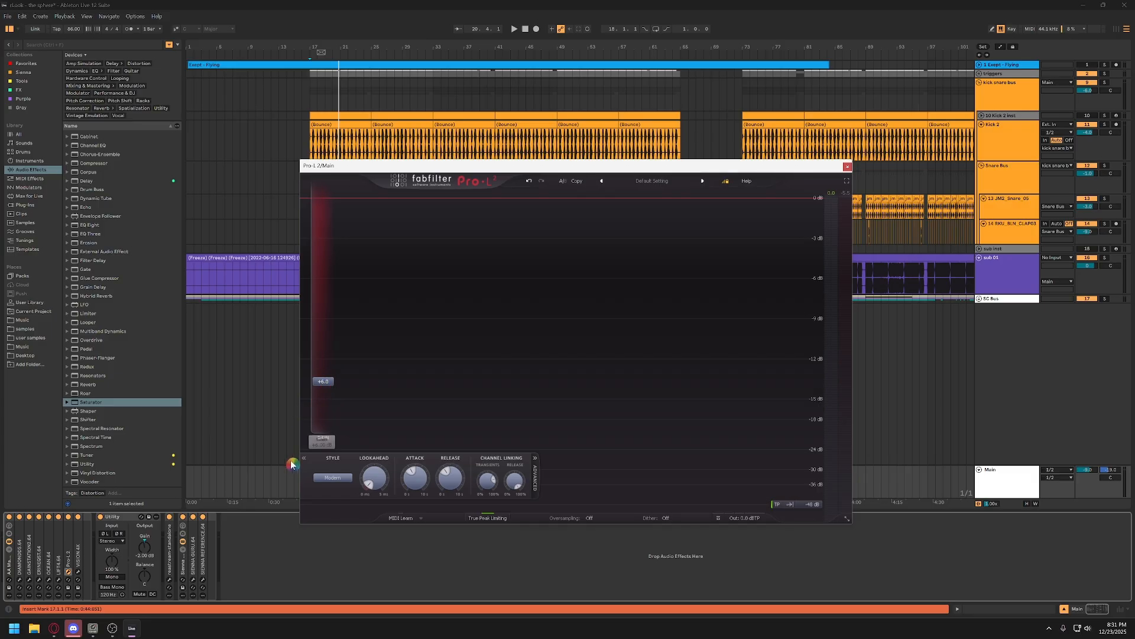
Raise the Pro-L 2 gain to about 10 dB, bring it back to +6.0 dB, and close the plugin window
left_click_drag(452, 172, 590, 162)
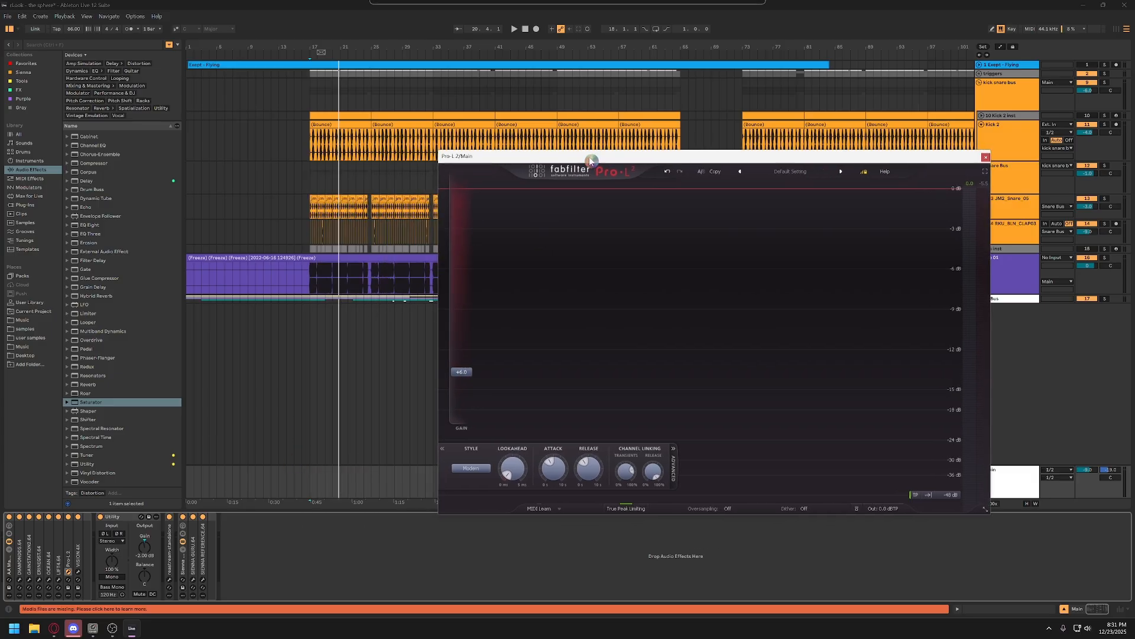
left_click(312, 487)
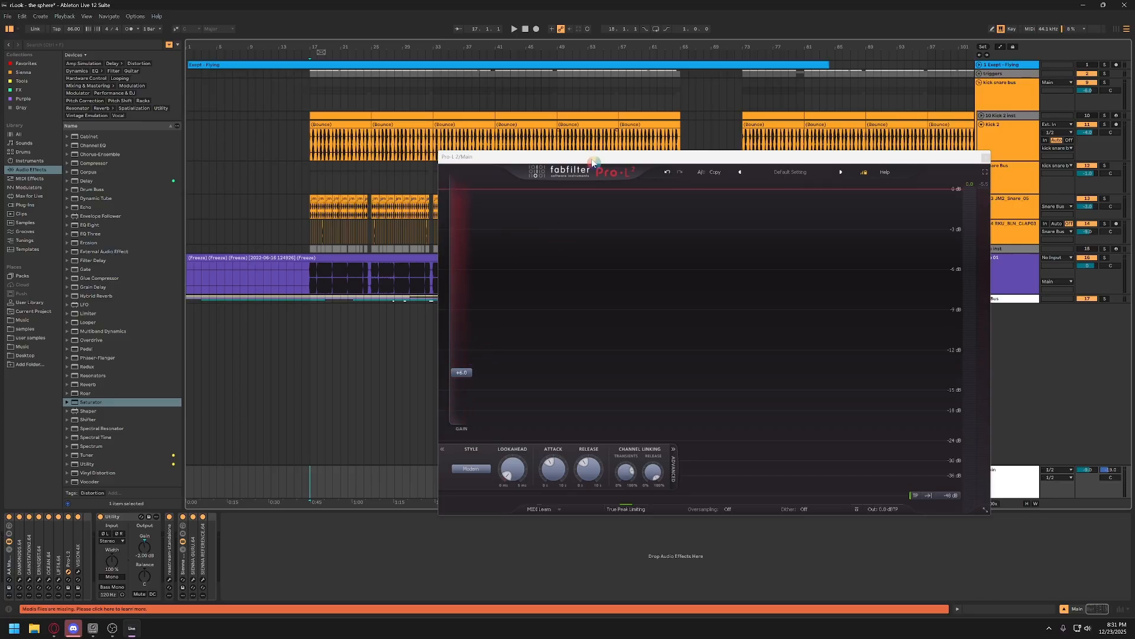
left_click_drag(593, 161, 562, 158)
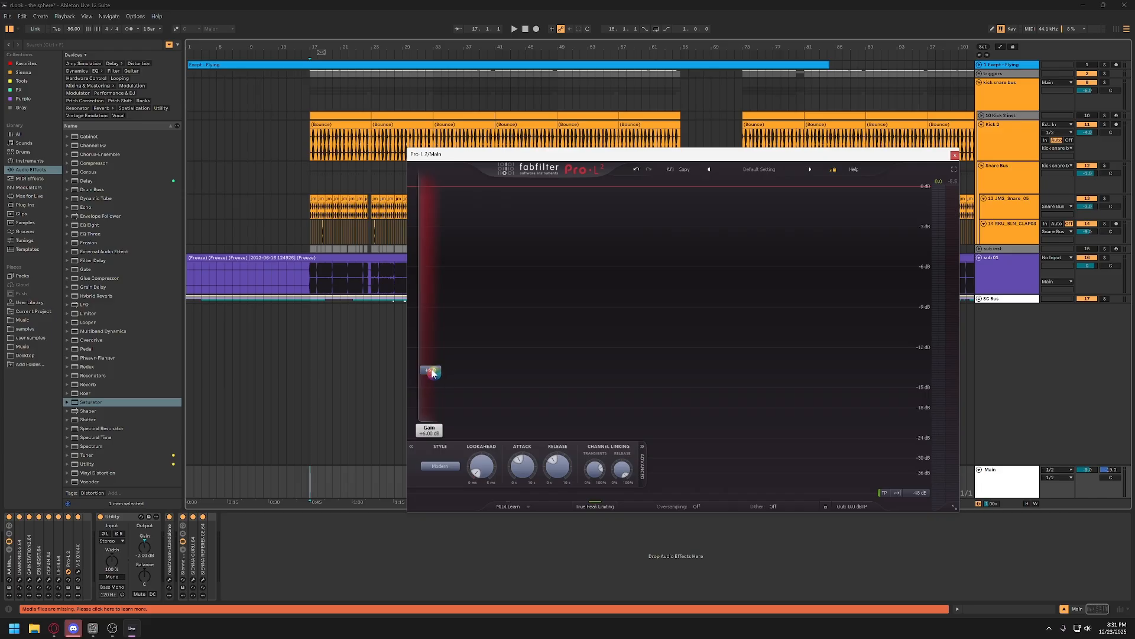
left_click_drag(446, 379, 442, 341)
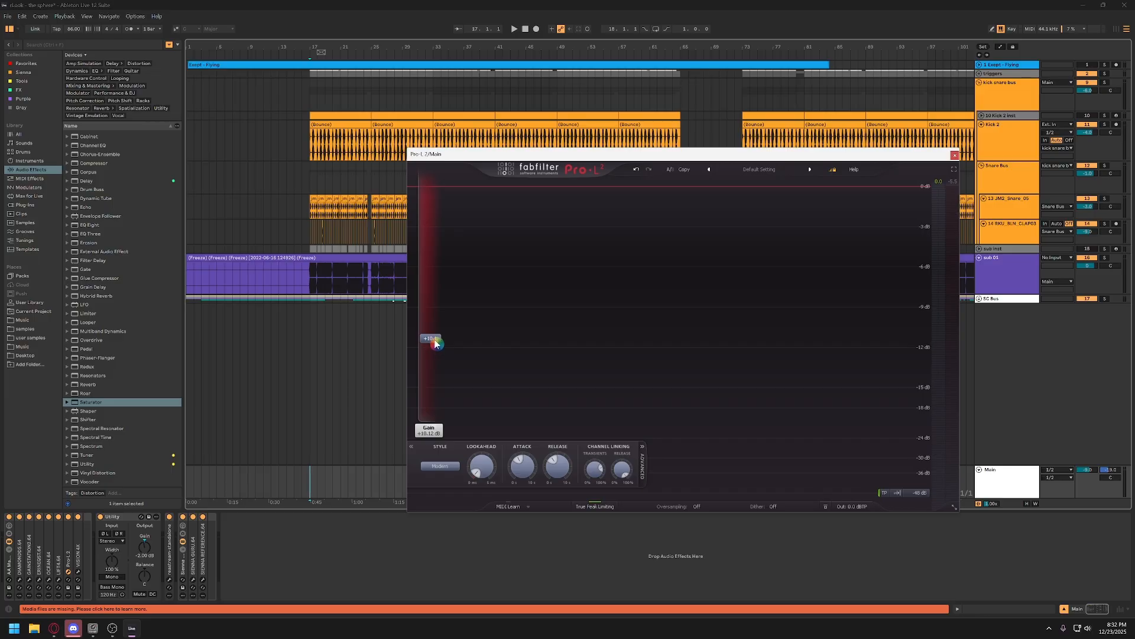
left_click_drag(436, 343, 436, 369)
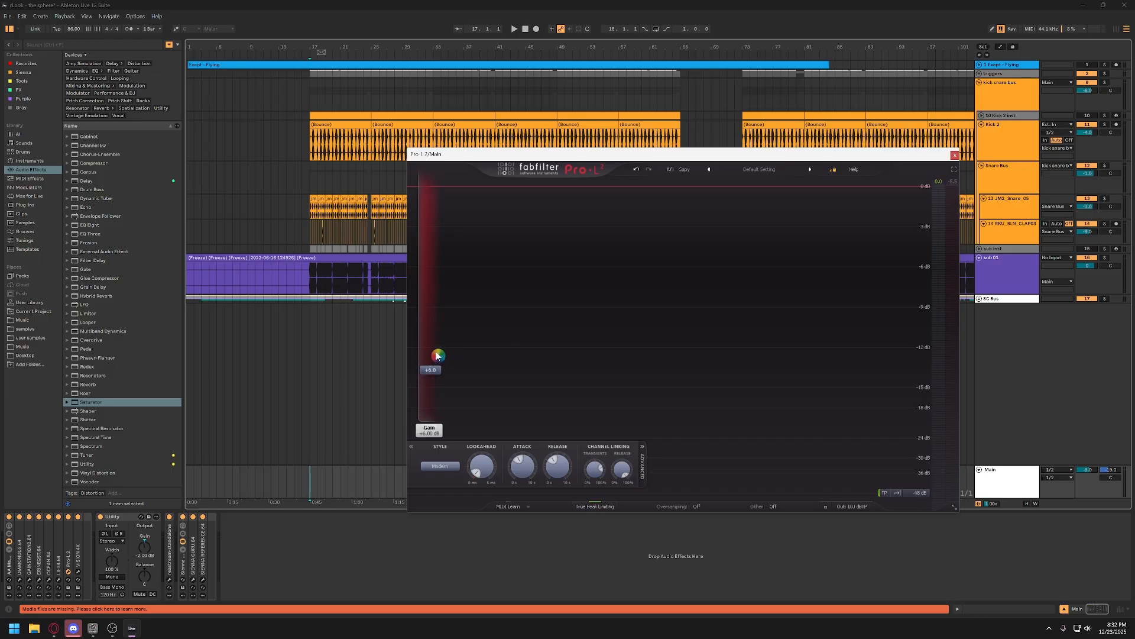
left_click(955, 155)
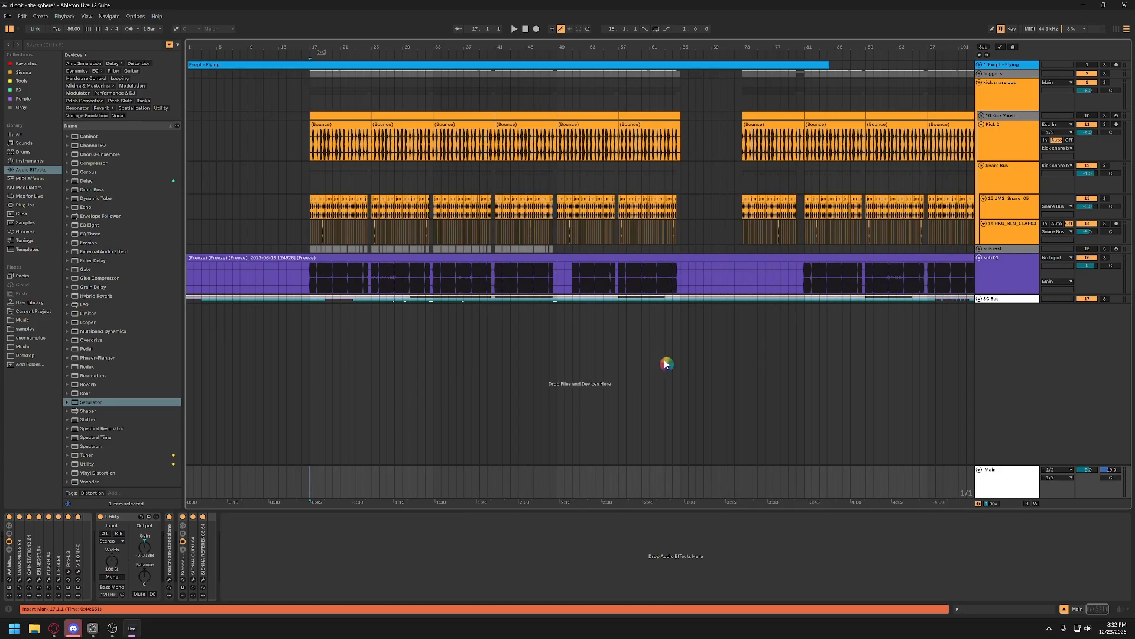
Show the SC Bus device chain, unfold the group, and look over its percussion tracks and sub-buses
scroll(998, 439, "right", 1)
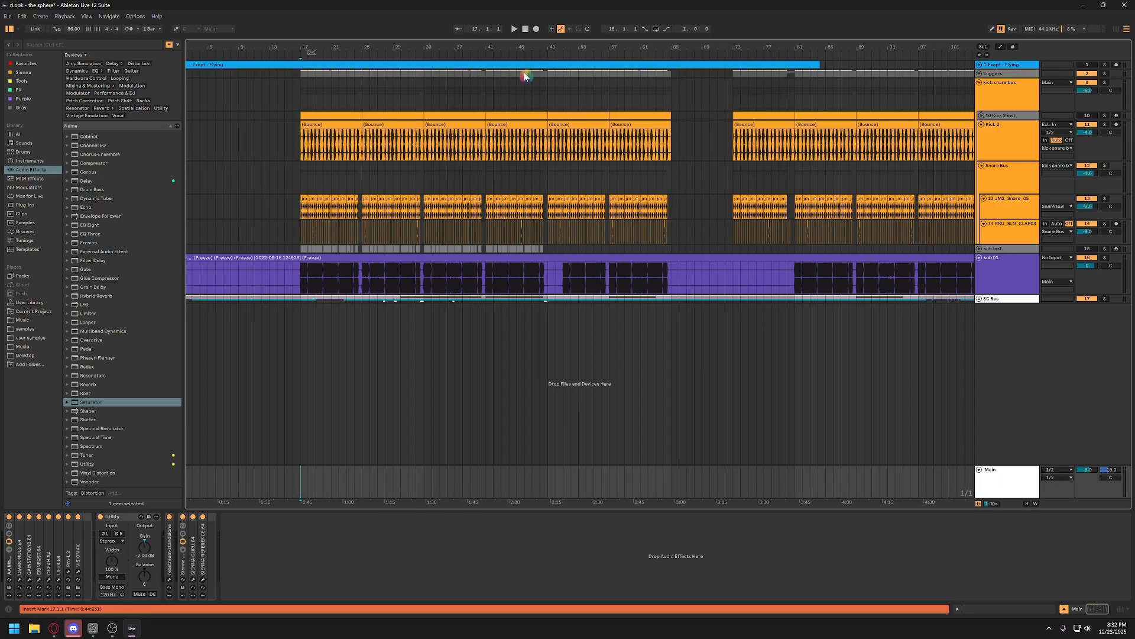
left_click_drag(514, 48, 514, 34)
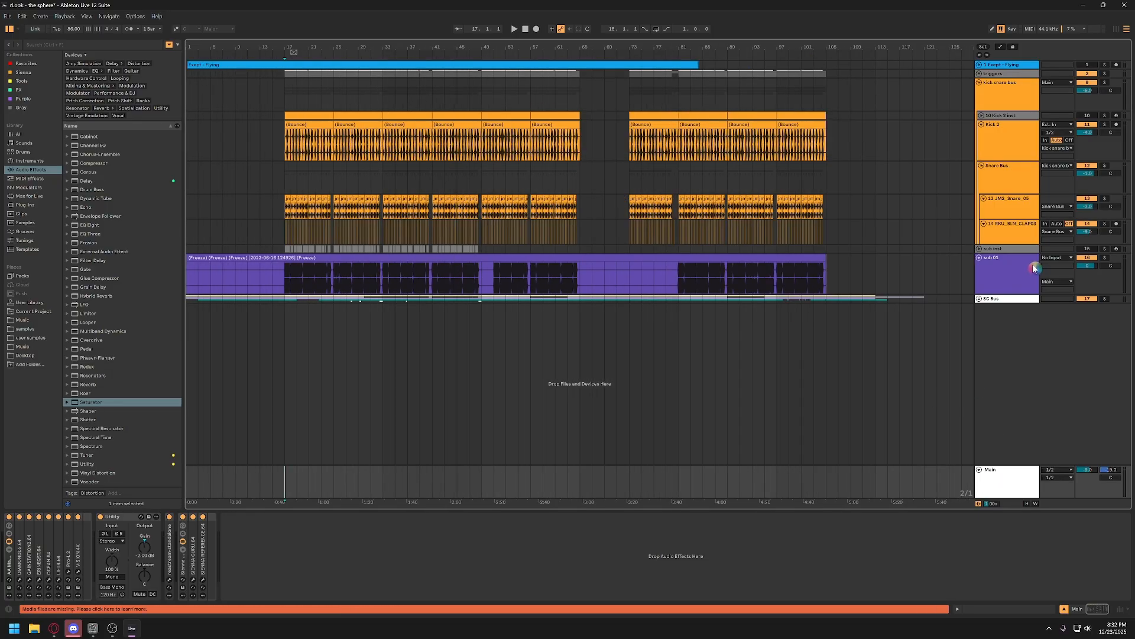
left_click(999, 303)
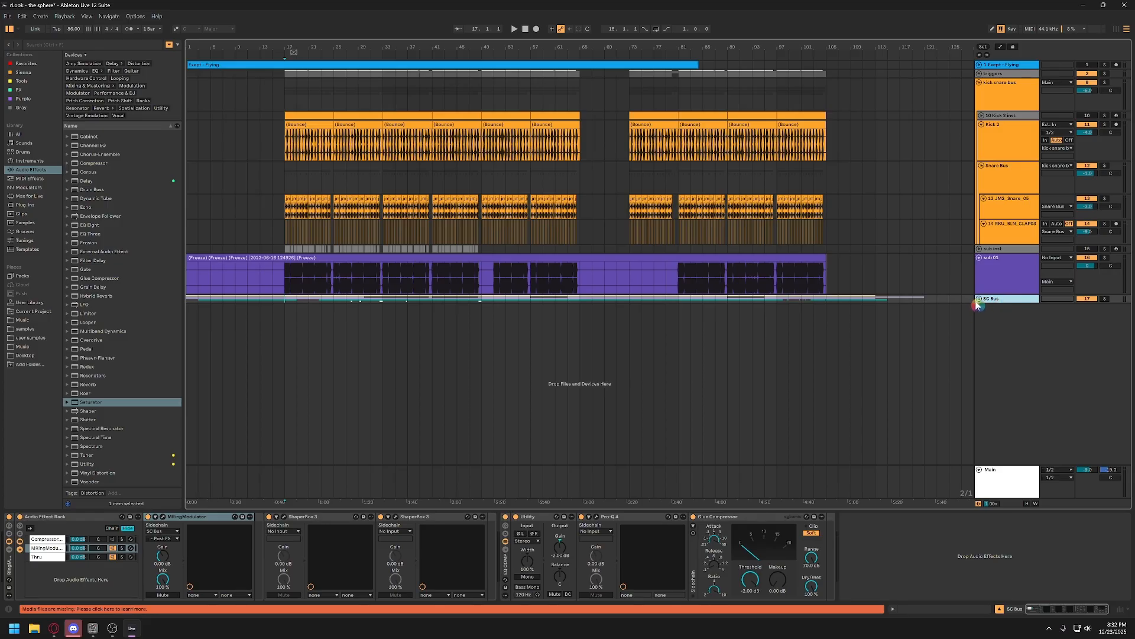
left_click(980, 299)
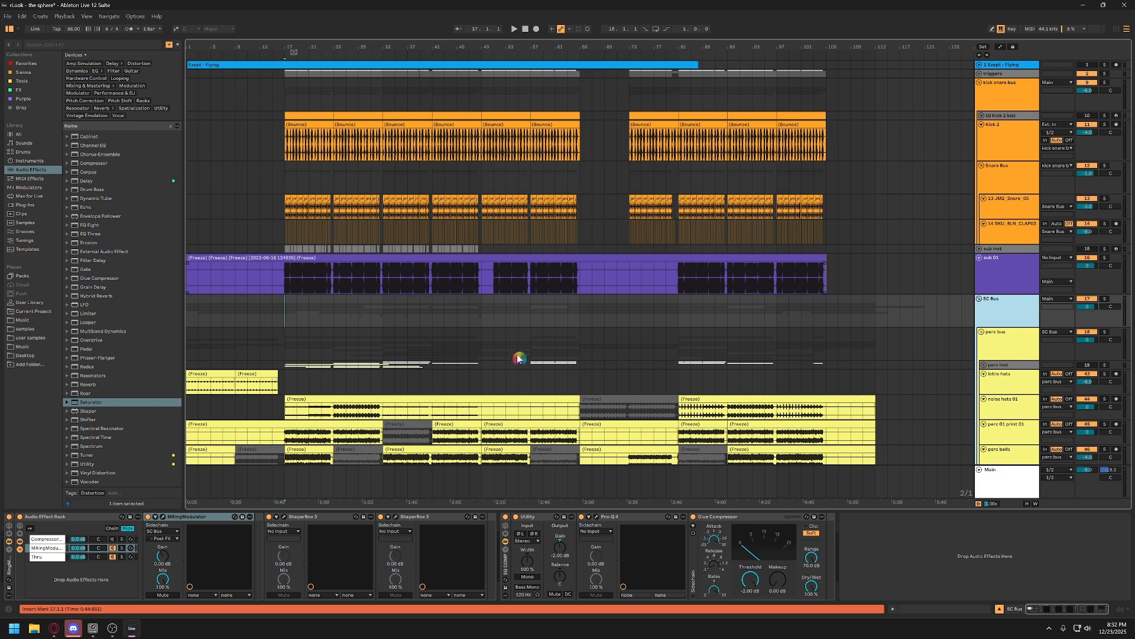
scroll(518, 358, "down", 5)
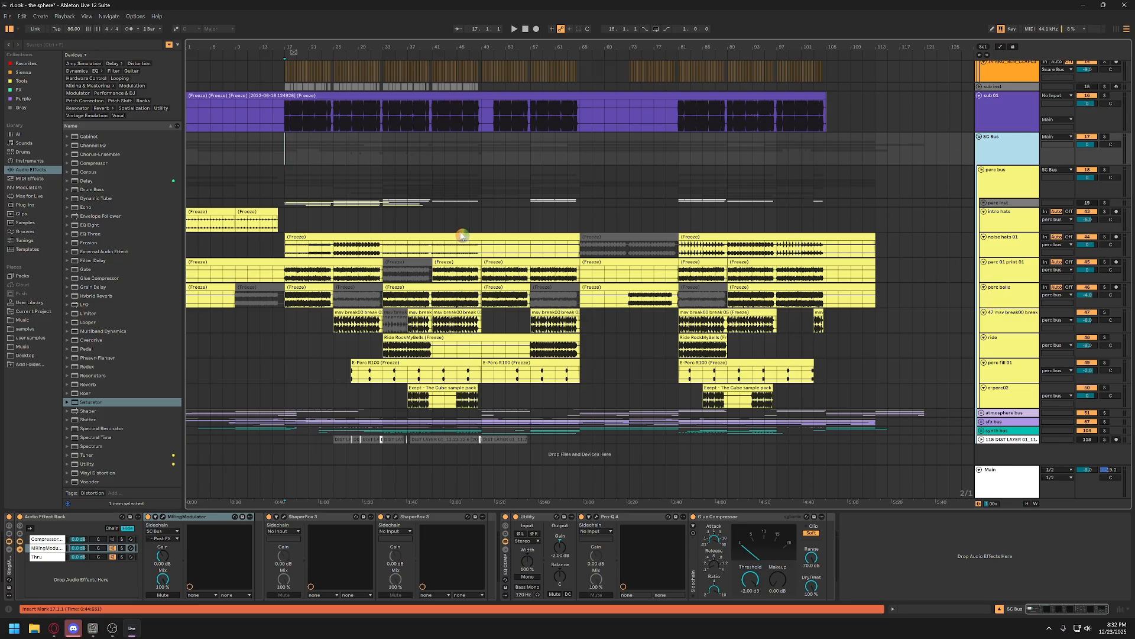
scroll(467, 237, "up", 5)
scroll(467, 244, "up", 2)
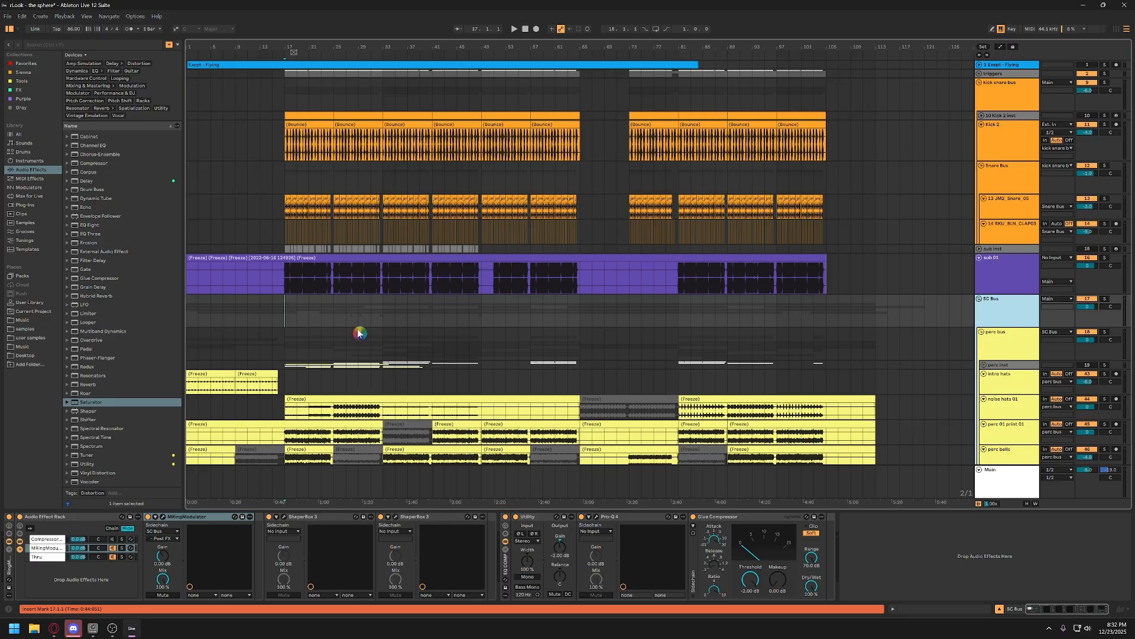
Play from bar 13, open Pro-L 2 on the Main track, and lower the Main volume to -11.0 dB
left_click(261, 315)
key("space")
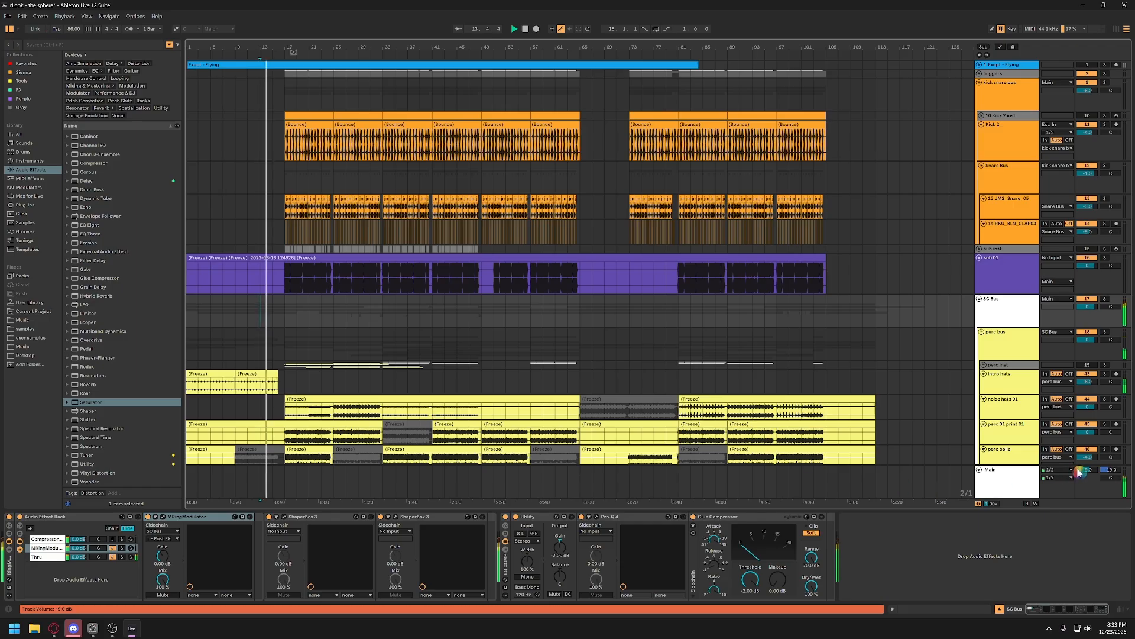
left_click(1004, 487)
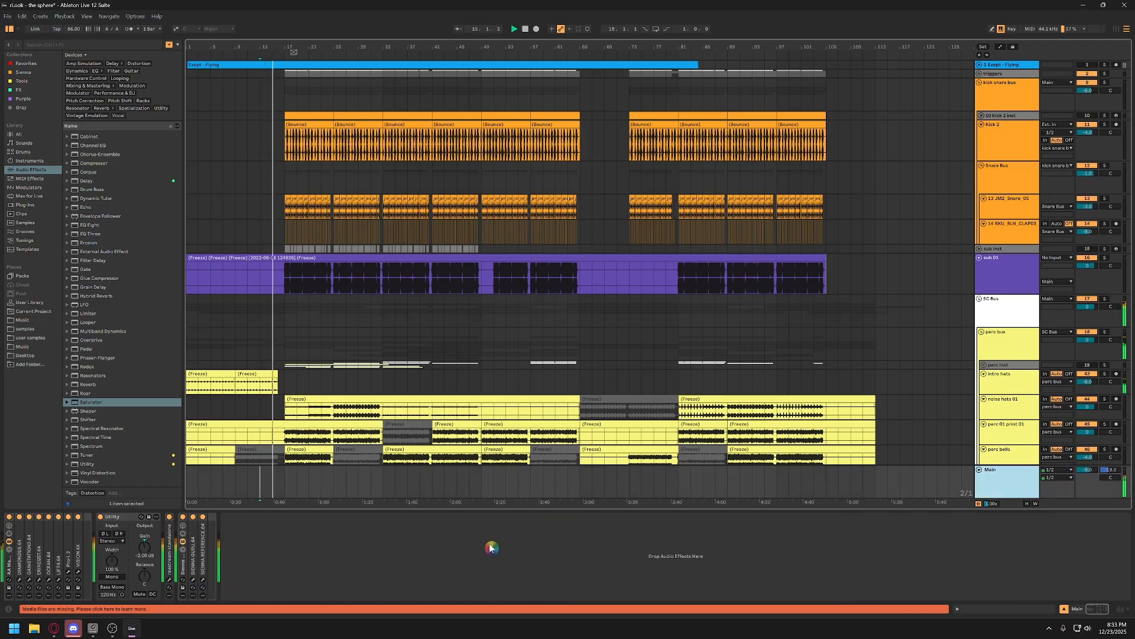
left_click(69, 572)
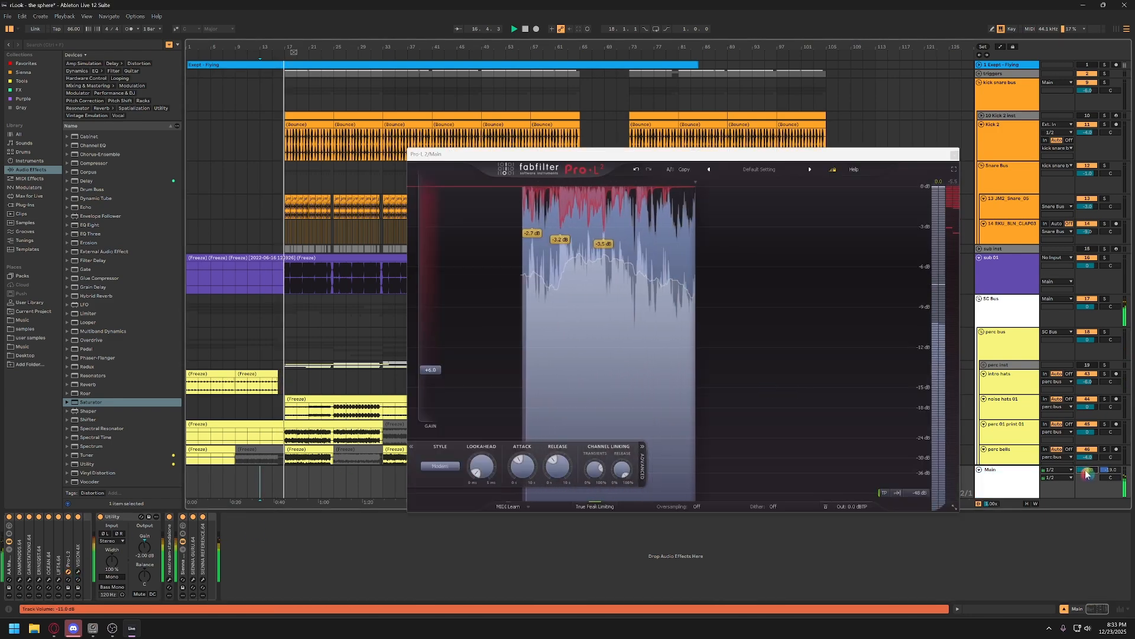
Set the Pro-L 2 gain to 9 dB during playback, reposition its window, and reduce the gain to about 8 dB
double_click(438, 370)
type("9")
key("Return")
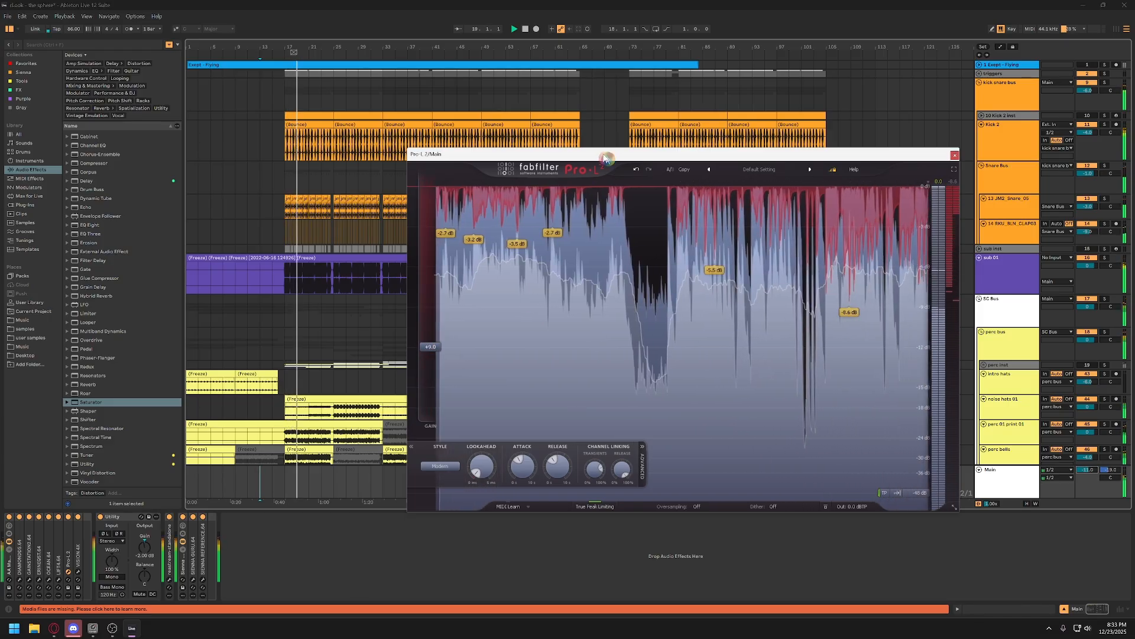
left_click_drag(606, 155, 567, 140)
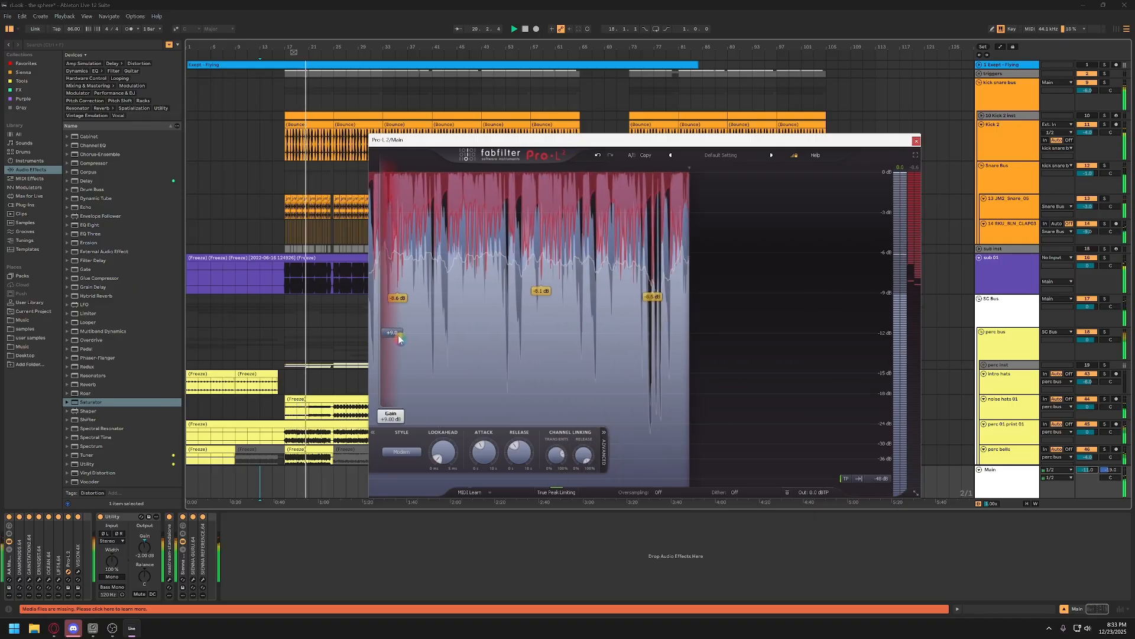
left_click_drag(399, 335, 403, 344)
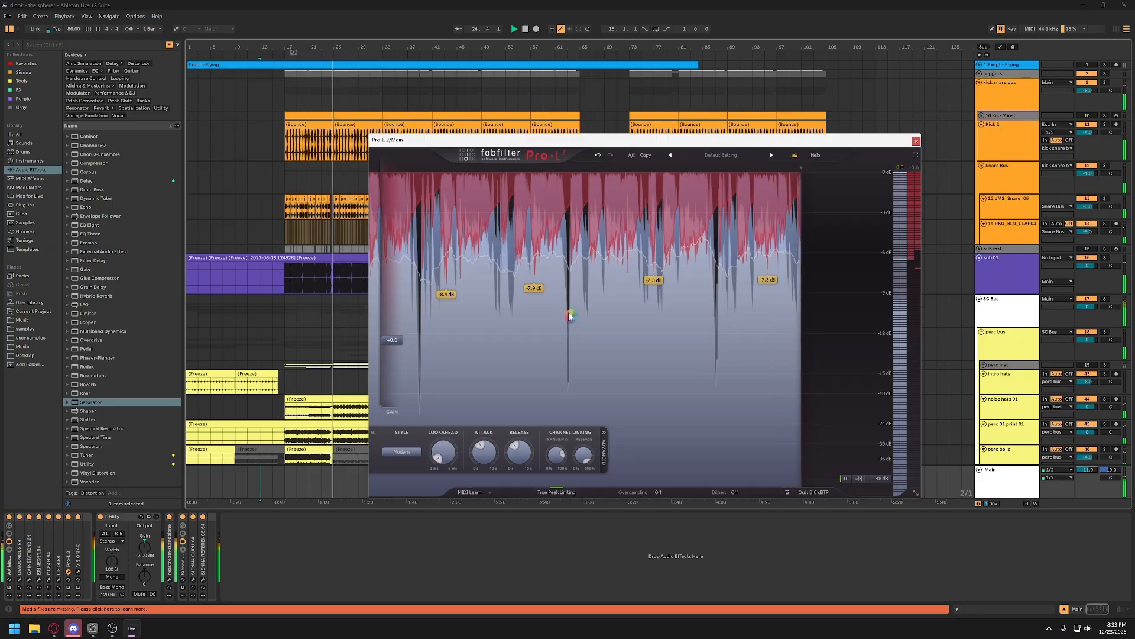
Open VISION 4X on the Main track, adjust its pane sizes and window position, and show the perc bus device chain
left_click(79, 572)
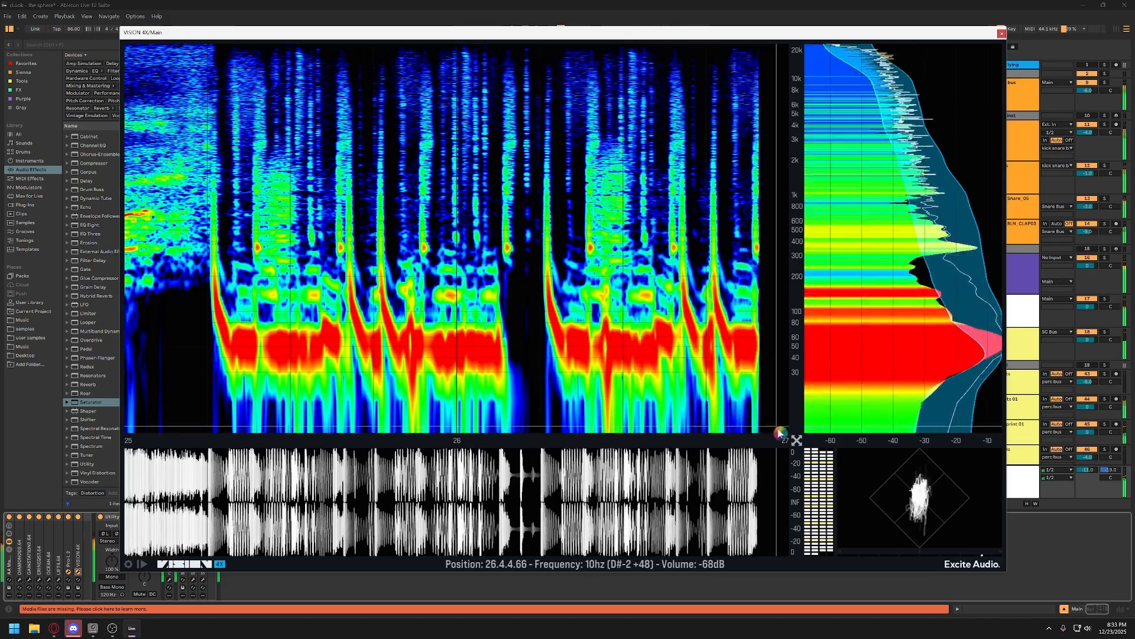
left_click_drag(802, 444, 806, 393)
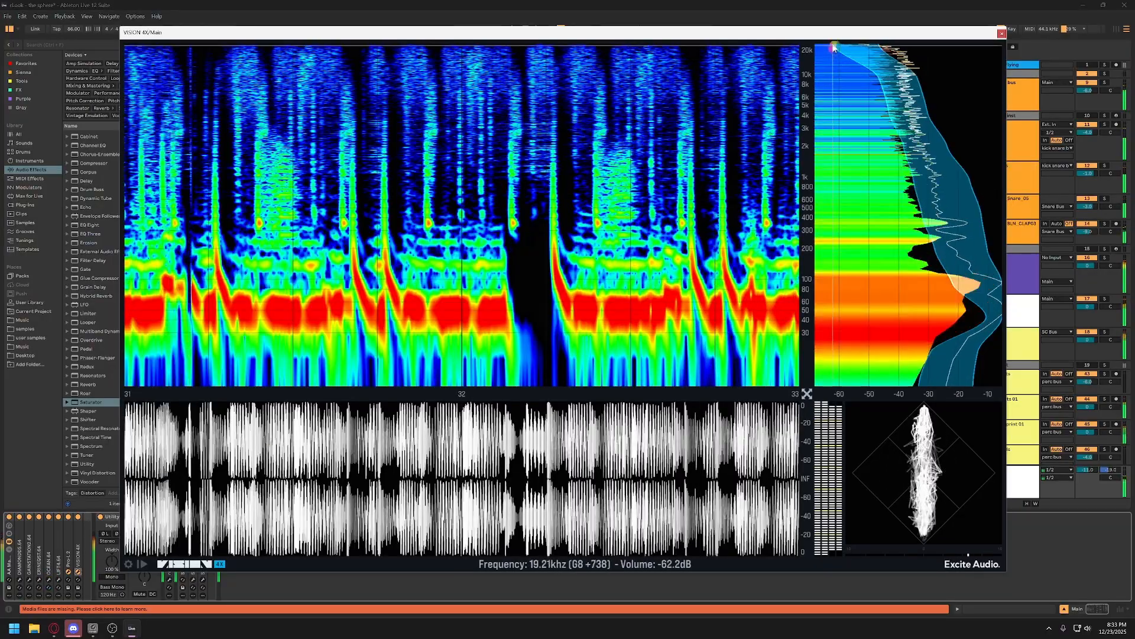
left_click_drag(826, 35, 694, 64)
left_click(997, 350)
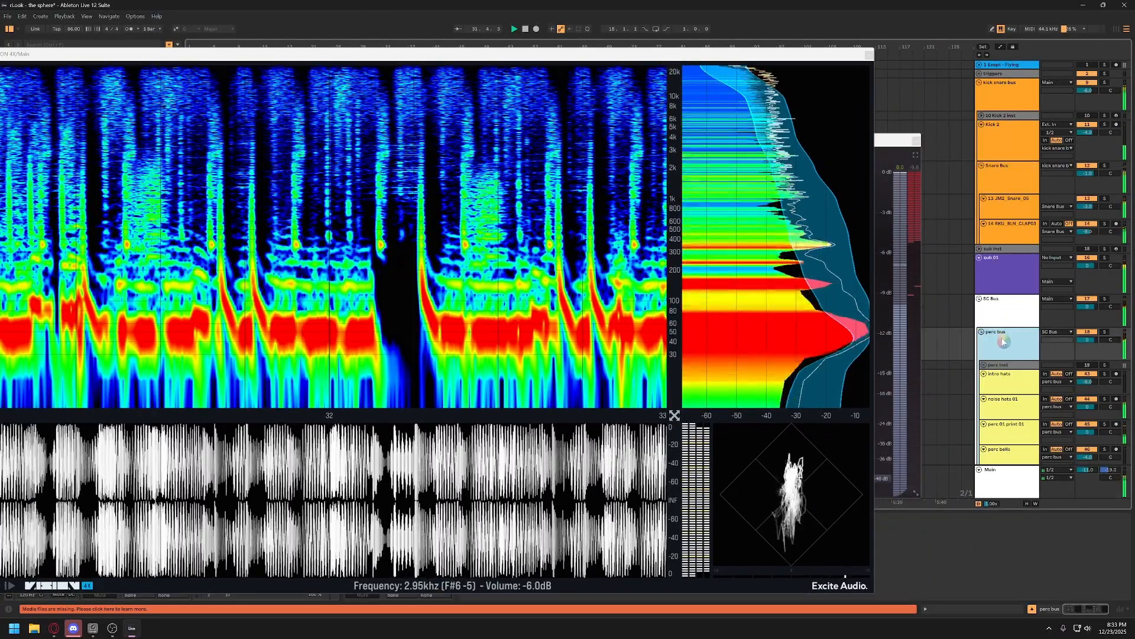
double_click(1006, 350)
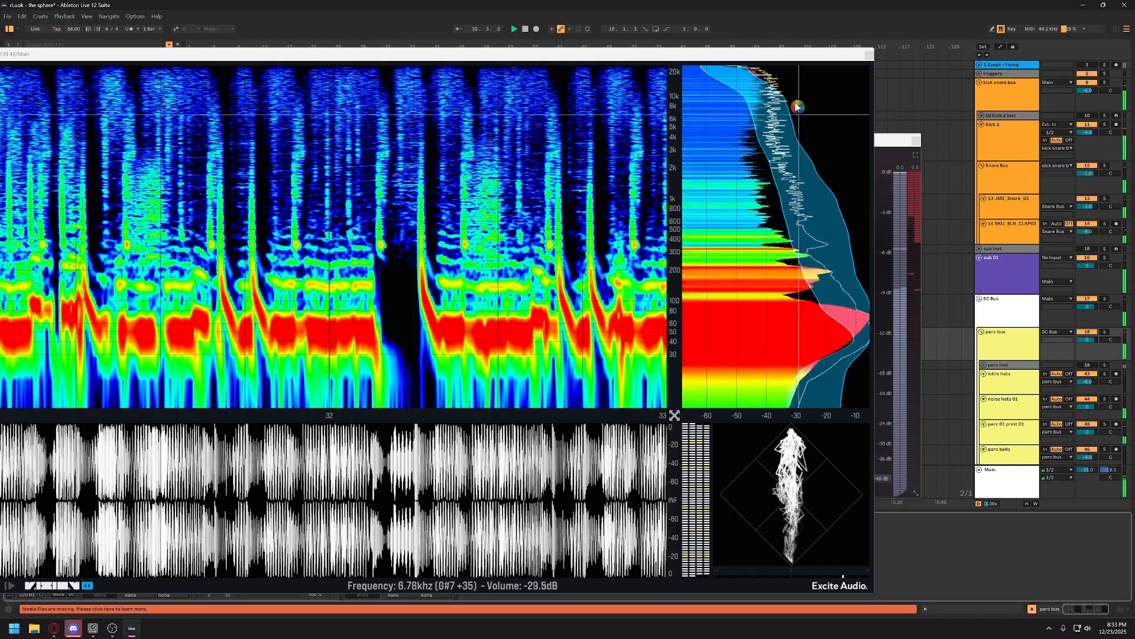
Close VISION 4X, set the Main track's Pro-L 2 gain to +6.0 dB, and close the limiter window
left_click(848, 60)
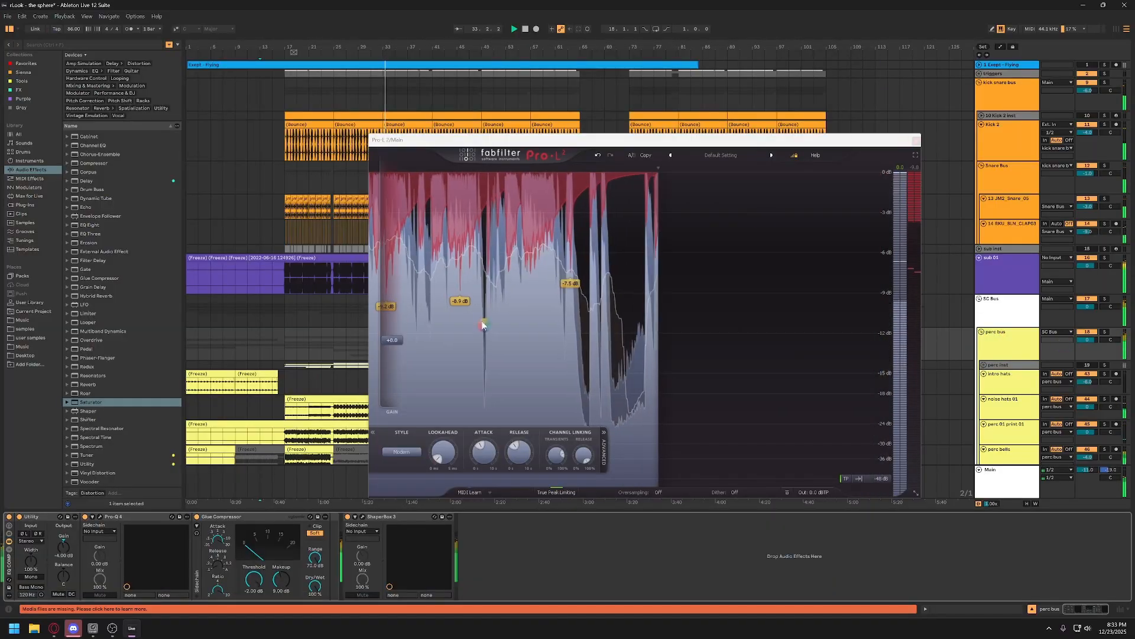
left_click_drag(395, 347, 395, 362)
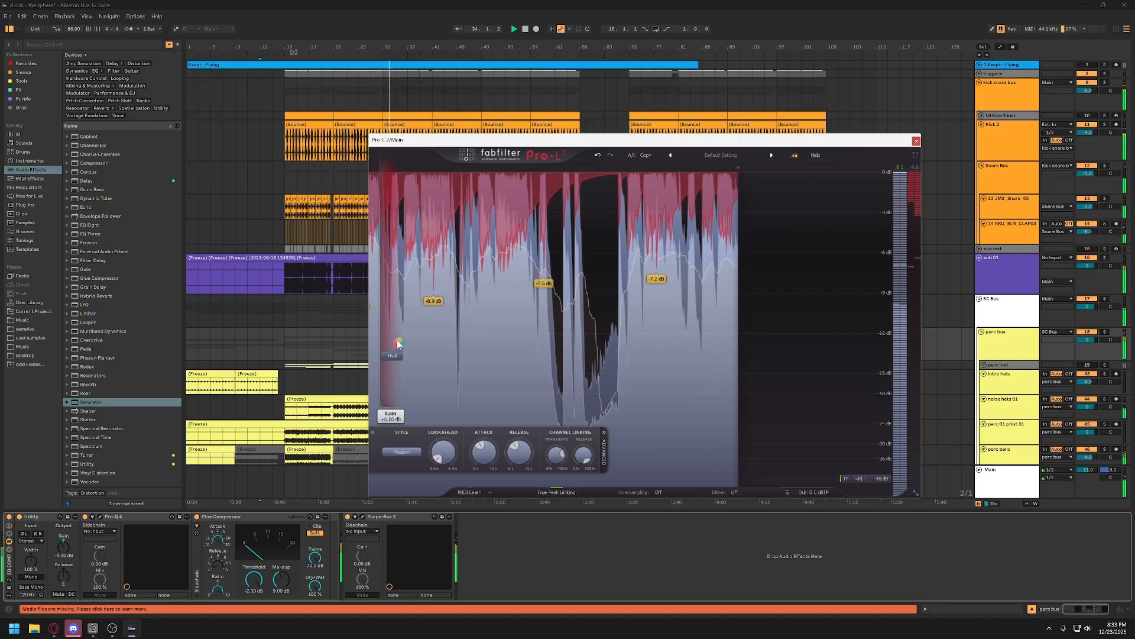
left_click(916, 142)
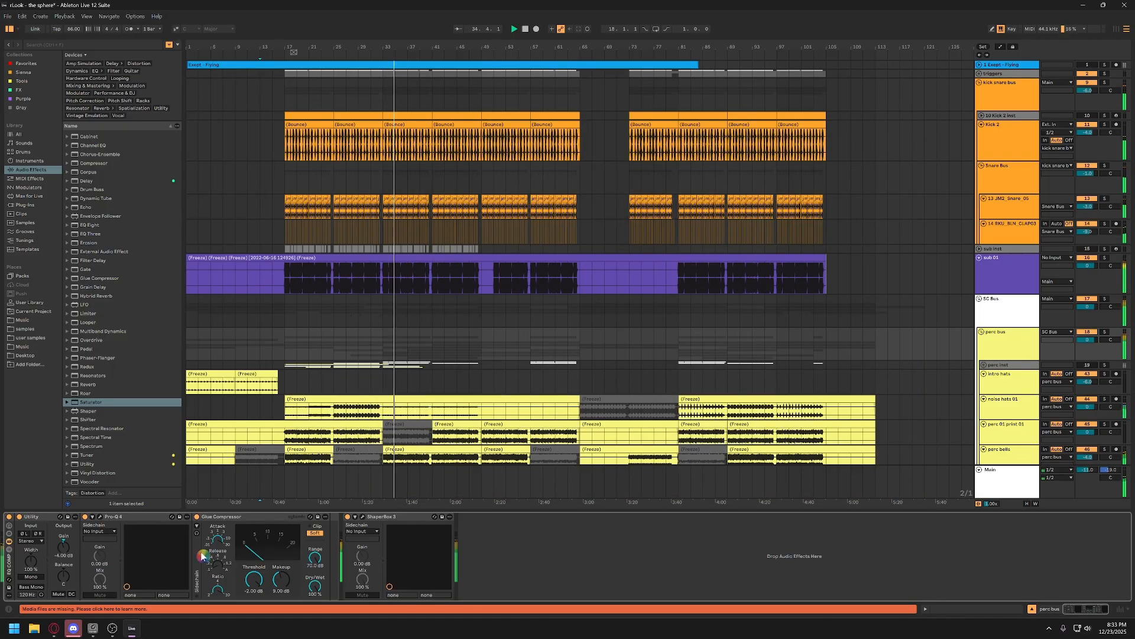
Add a high-shelf cut to the upper frequencies in the perc bus Pro-Q 4 and close the plugin window
left_click(99, 516)
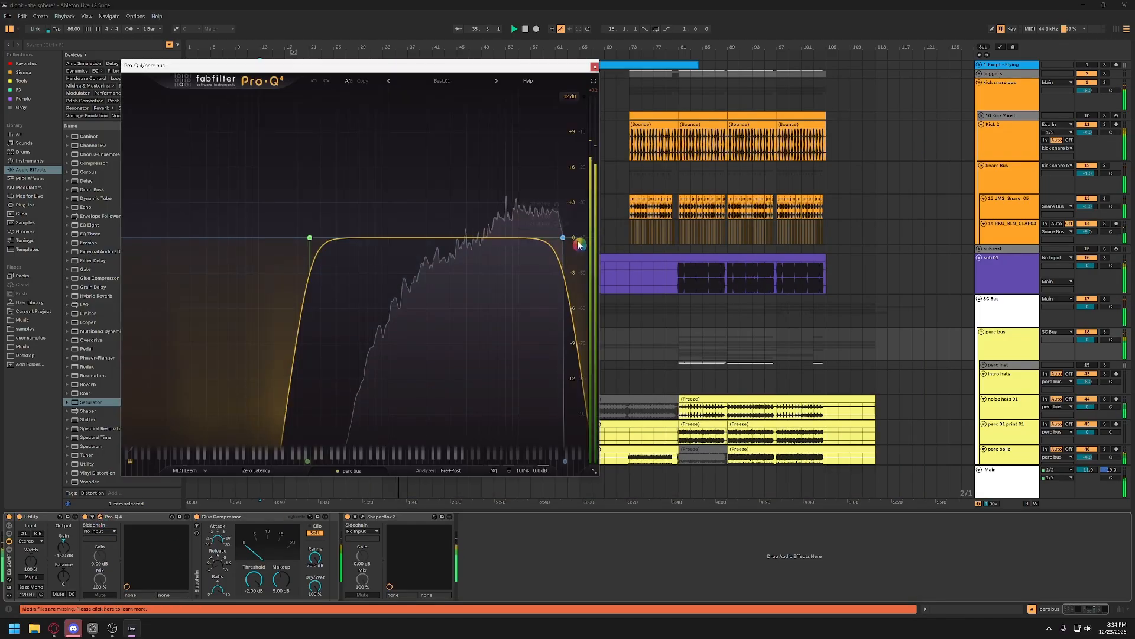
left_click_drag(542, 242, 505, 258)
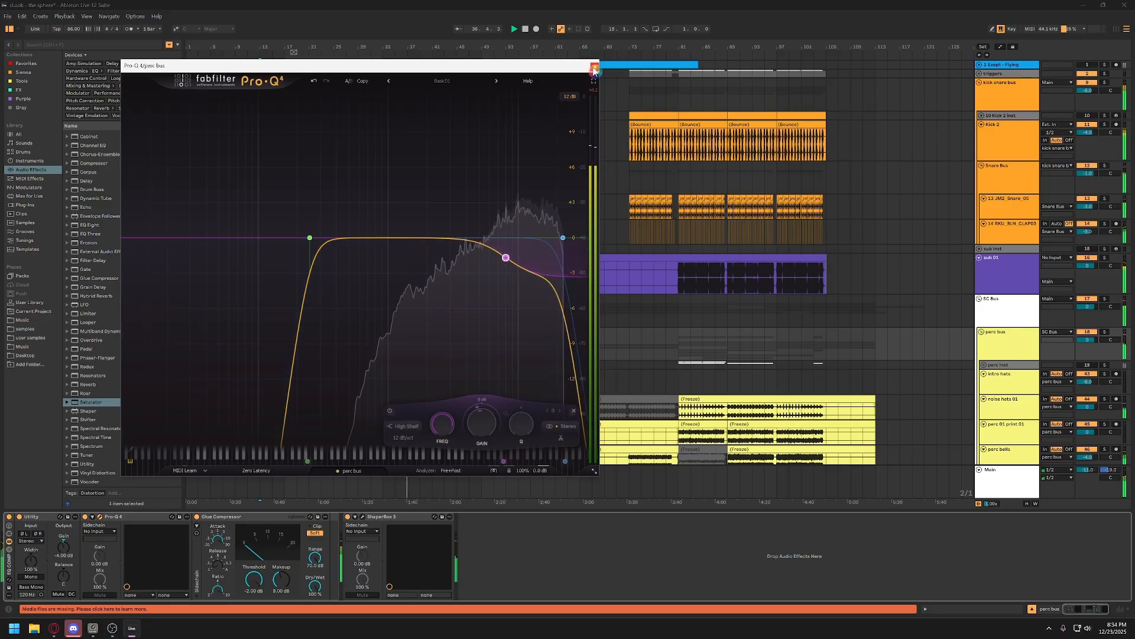
left_click(594, 68)
Show the synth bus device chain with its Glue Compressor and save the Live Set
scroll(920, 389, "down", 5)
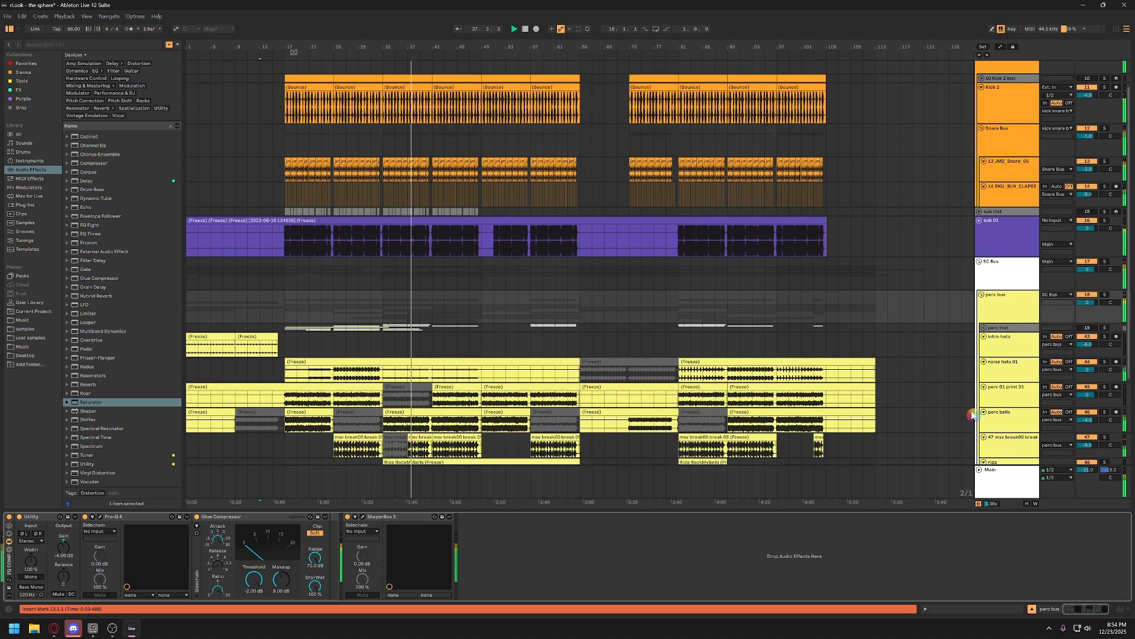
scroll(992, 423, "down", 2)
left_click(982, 431)
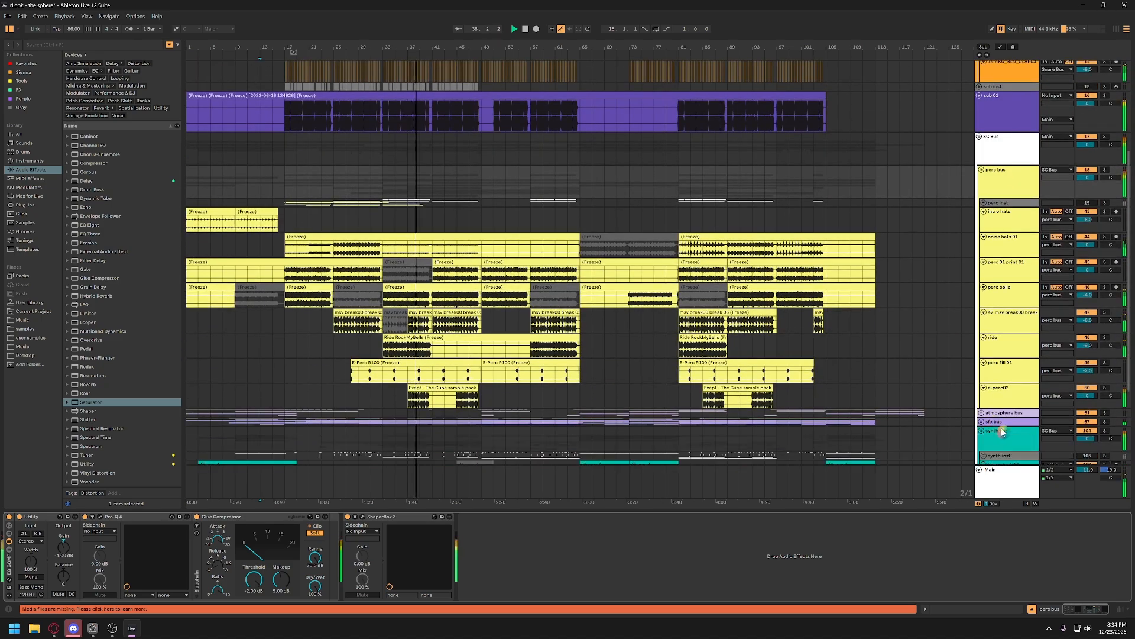
scroll(1001, 429, "down", 2)
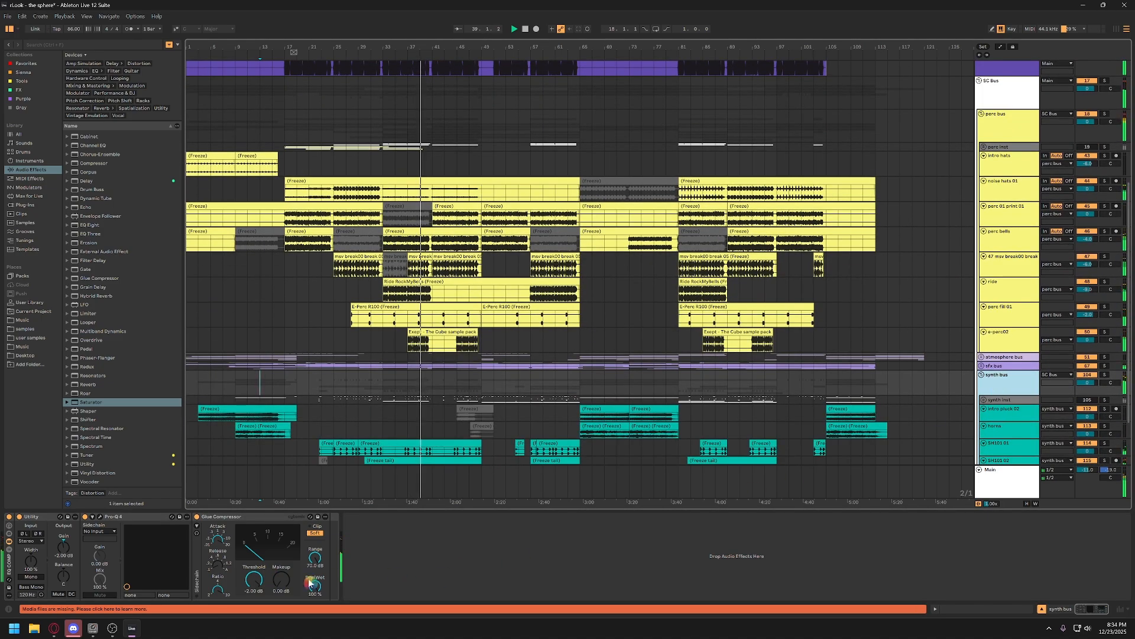
left_click(282, 582)
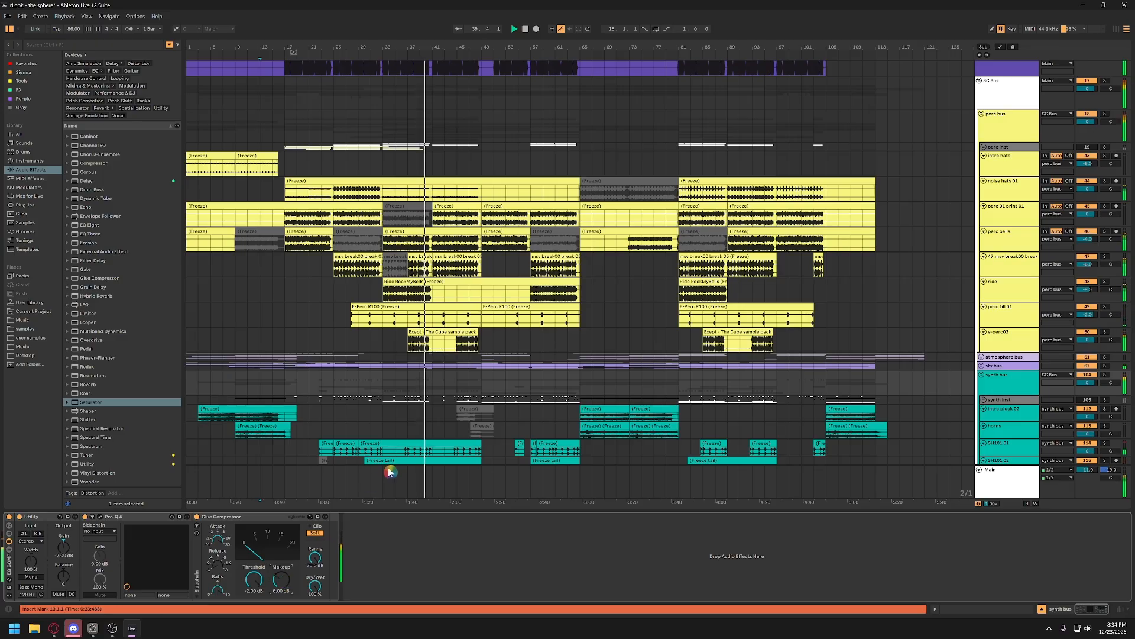
scroll(417, 441, "down", 2)
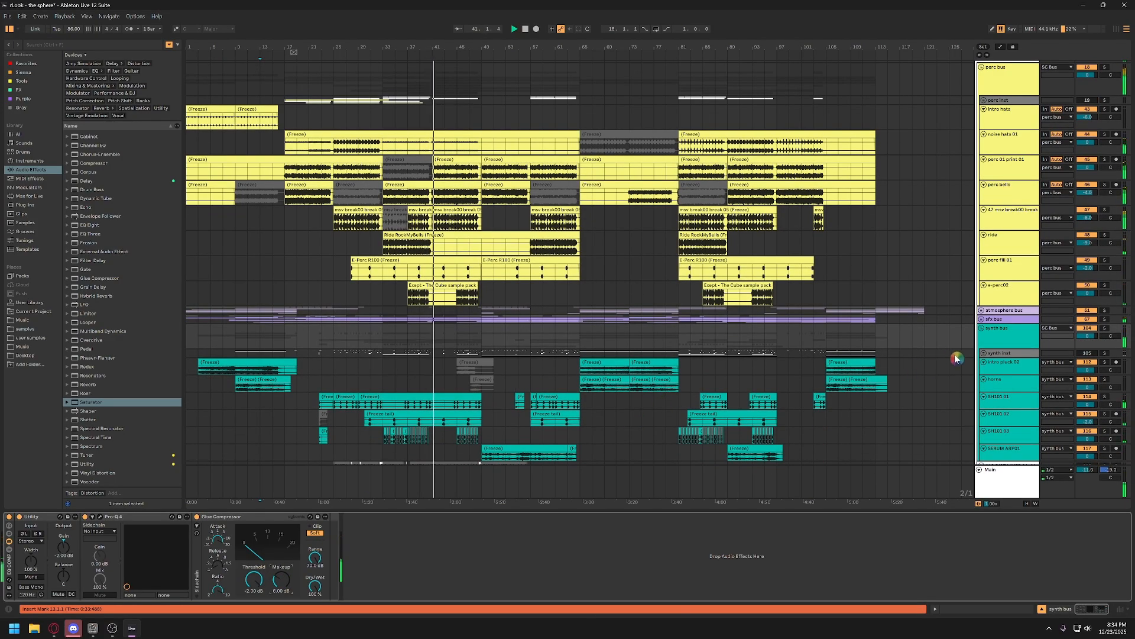
left_click(994, 339)
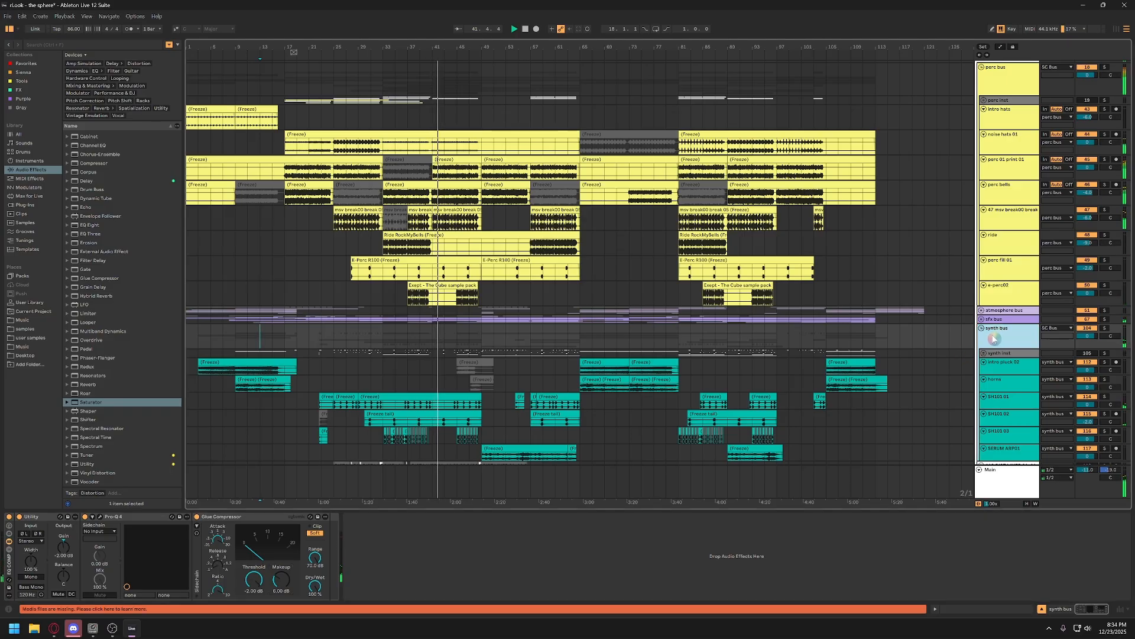
key("ctrl+s")
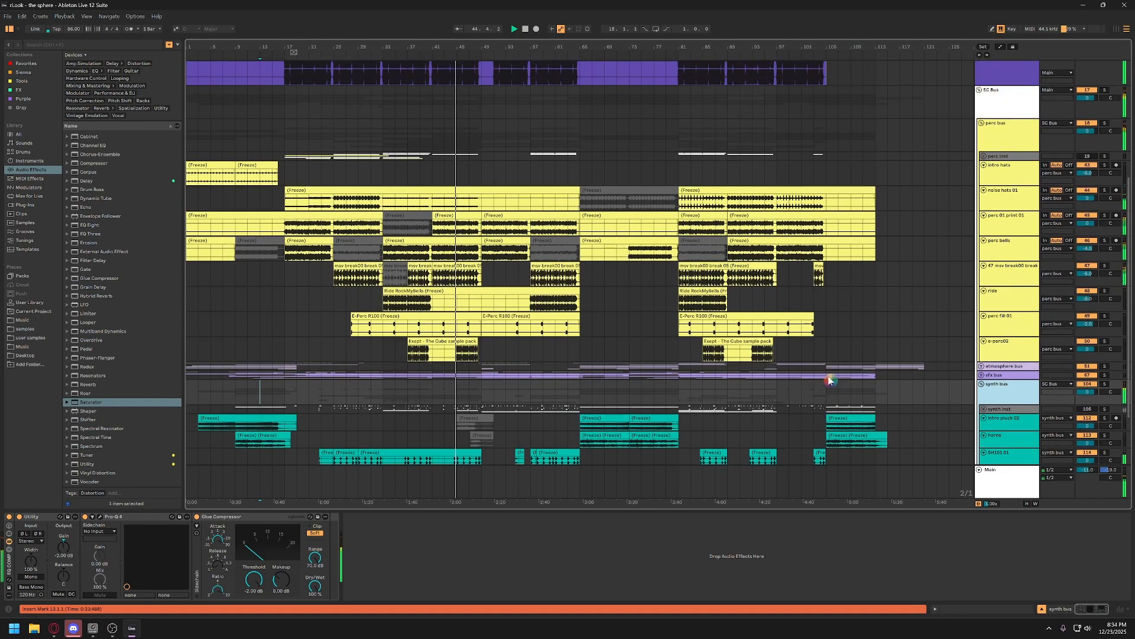
Set the makeup gain of the synth bus Glue Compressor to 4.00 dB
scroll(828, 381, "up", 2)
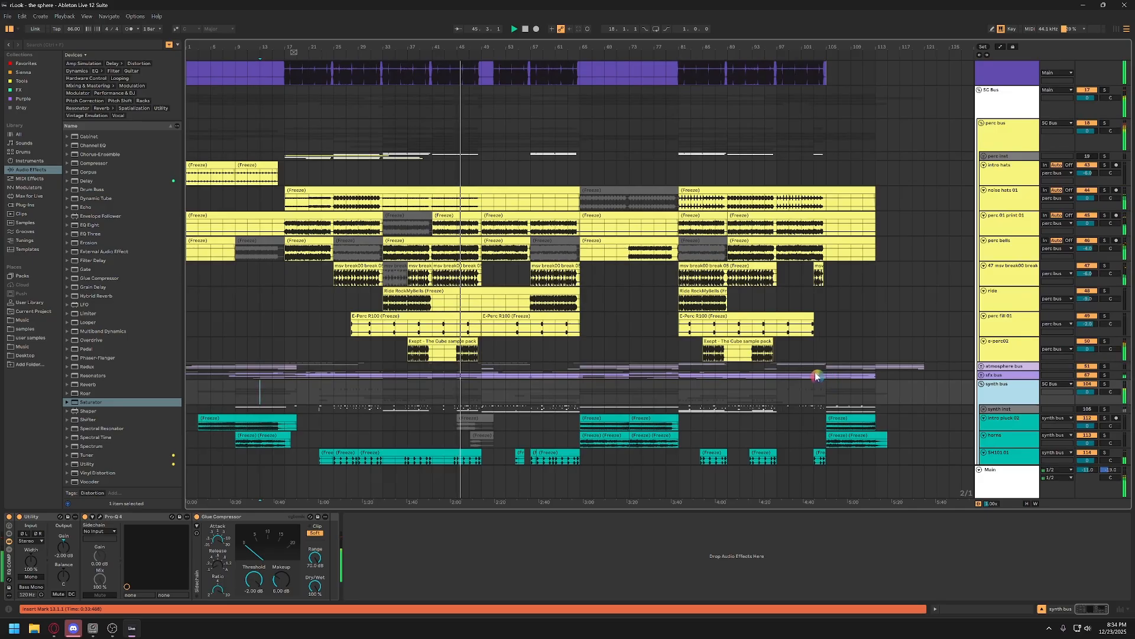
scroll(652, 432, "down", 2)
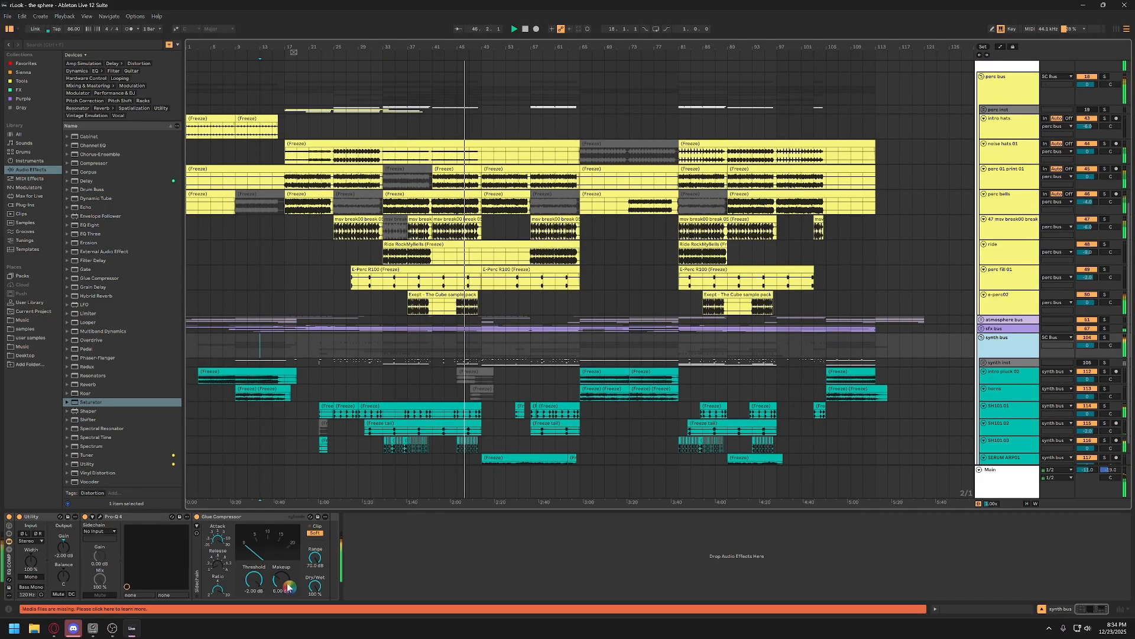
scroll(288, 587, "down", 4)
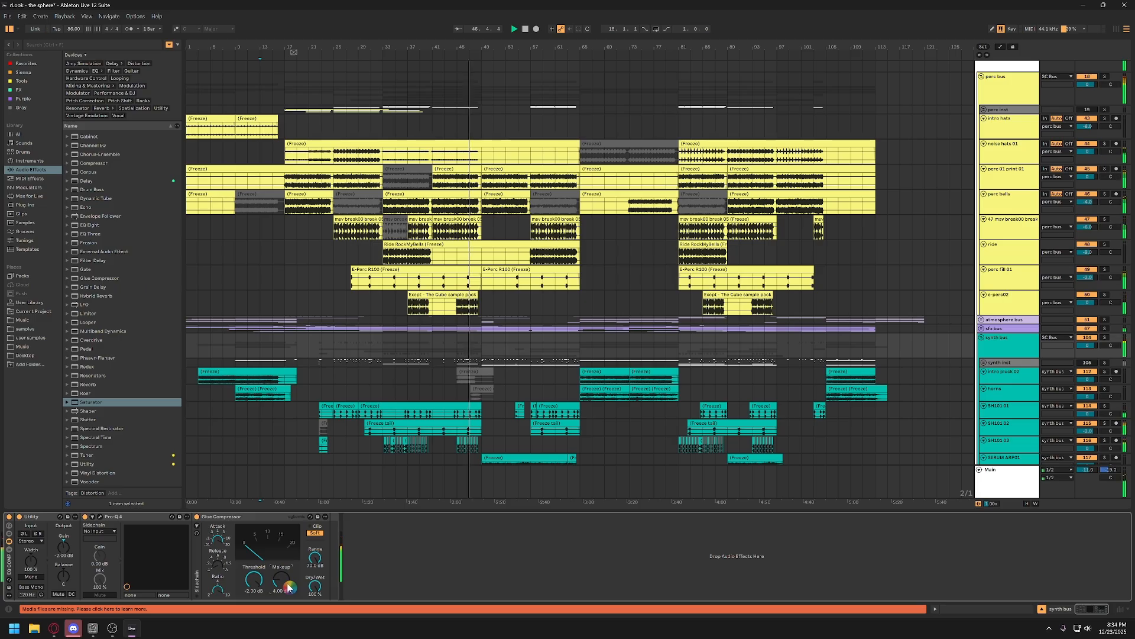
Set the makeup gain of the perc bus Glue Compressor to 7.00 dB and save the Live Set
scroll(1024, 258, "up", 2)
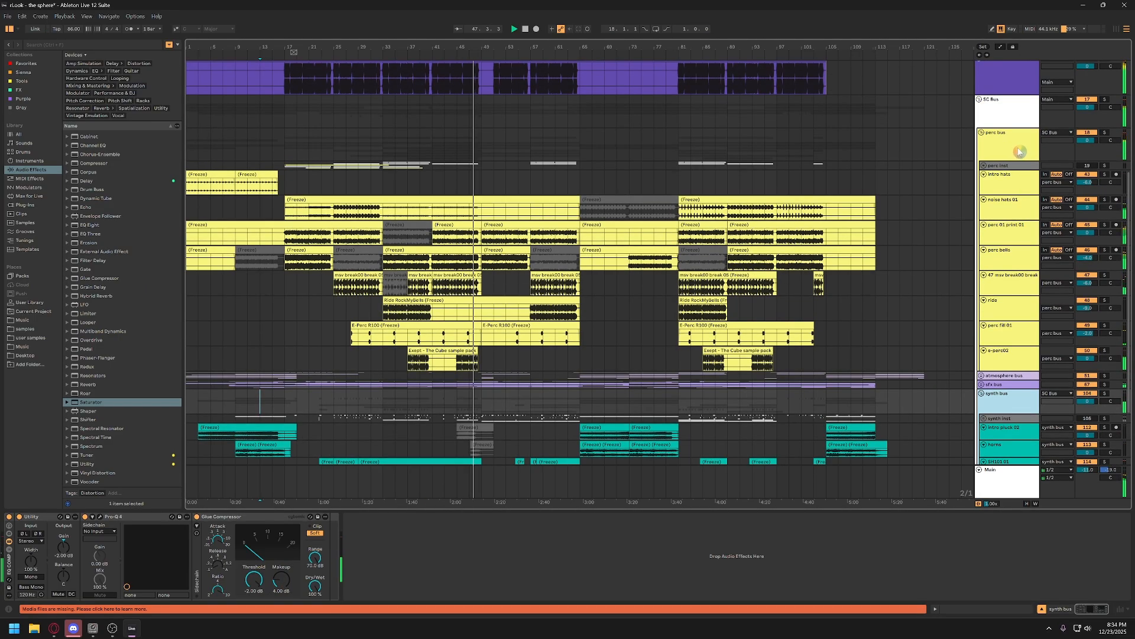
left_click(1019, 152)
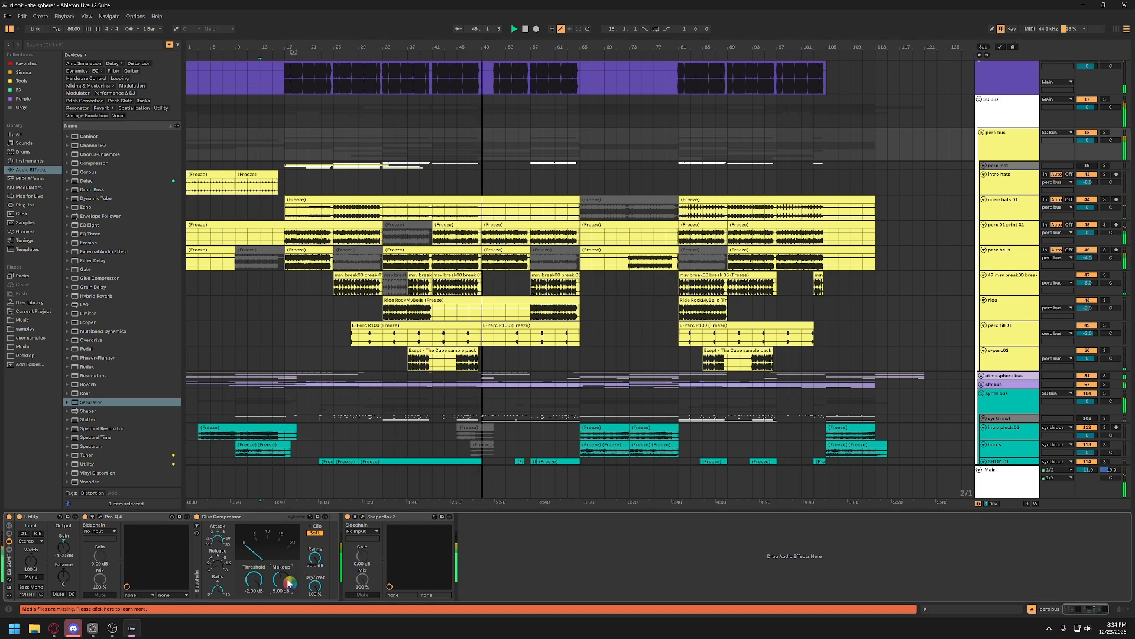
left_click_drag(289, 584, 289, 590)
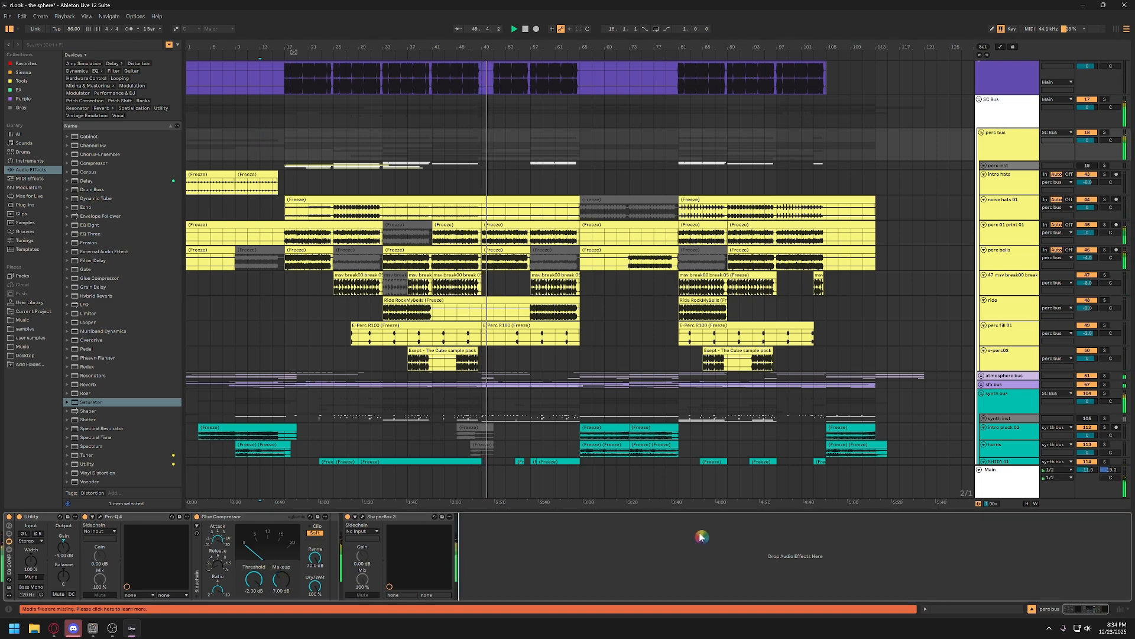
key("ctrl+s")
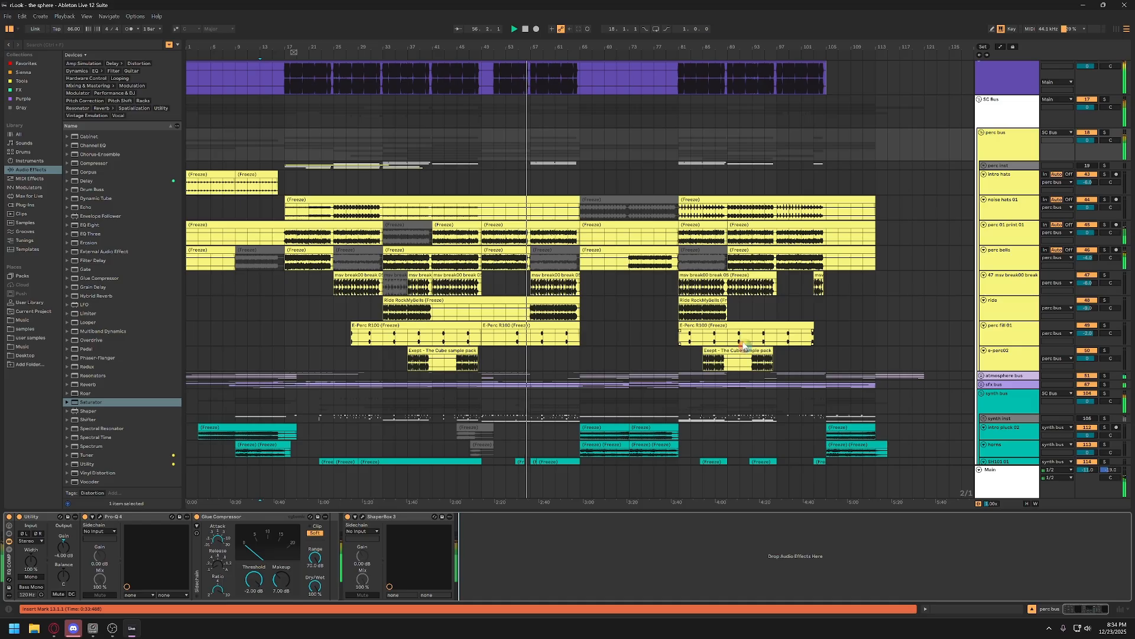
scroll(711, 372, "down", 3)
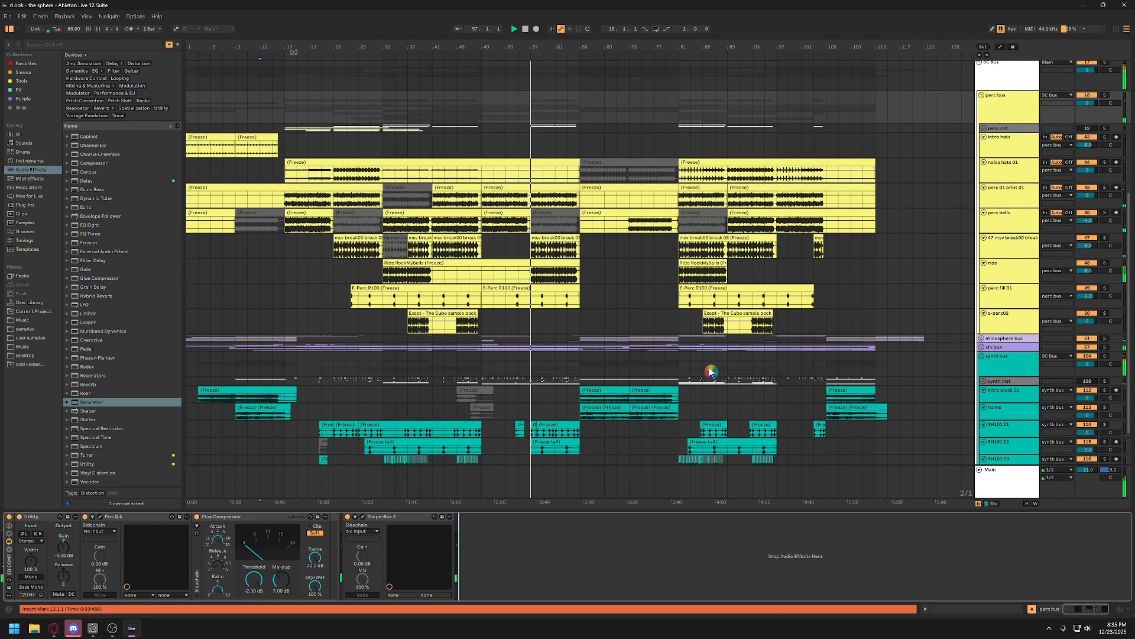
scroll(710, 371, "down", 4)
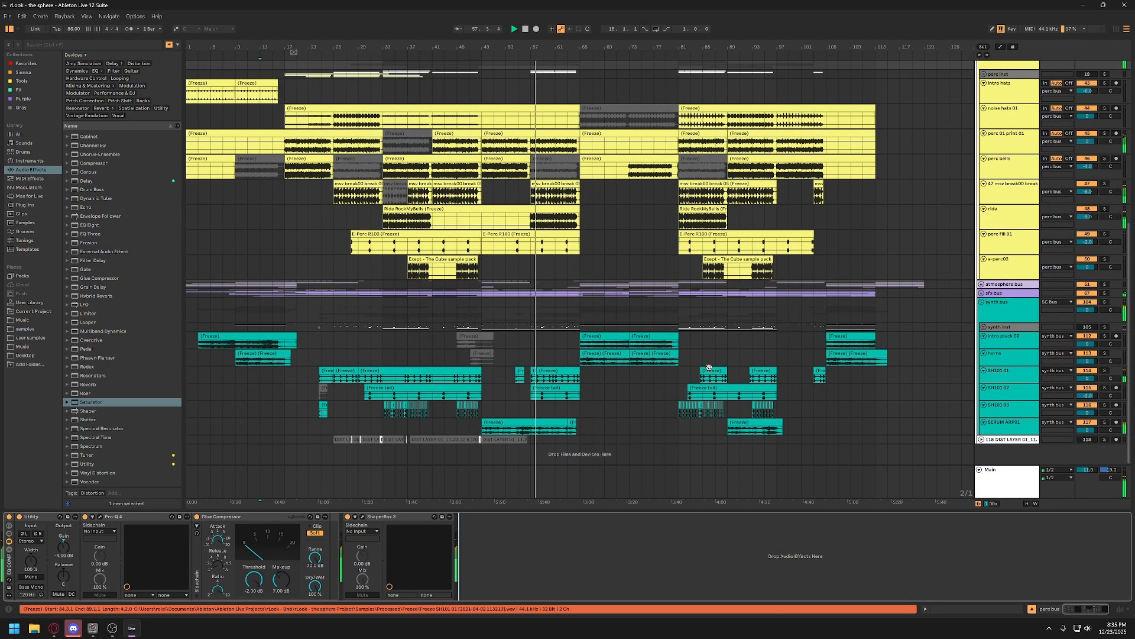